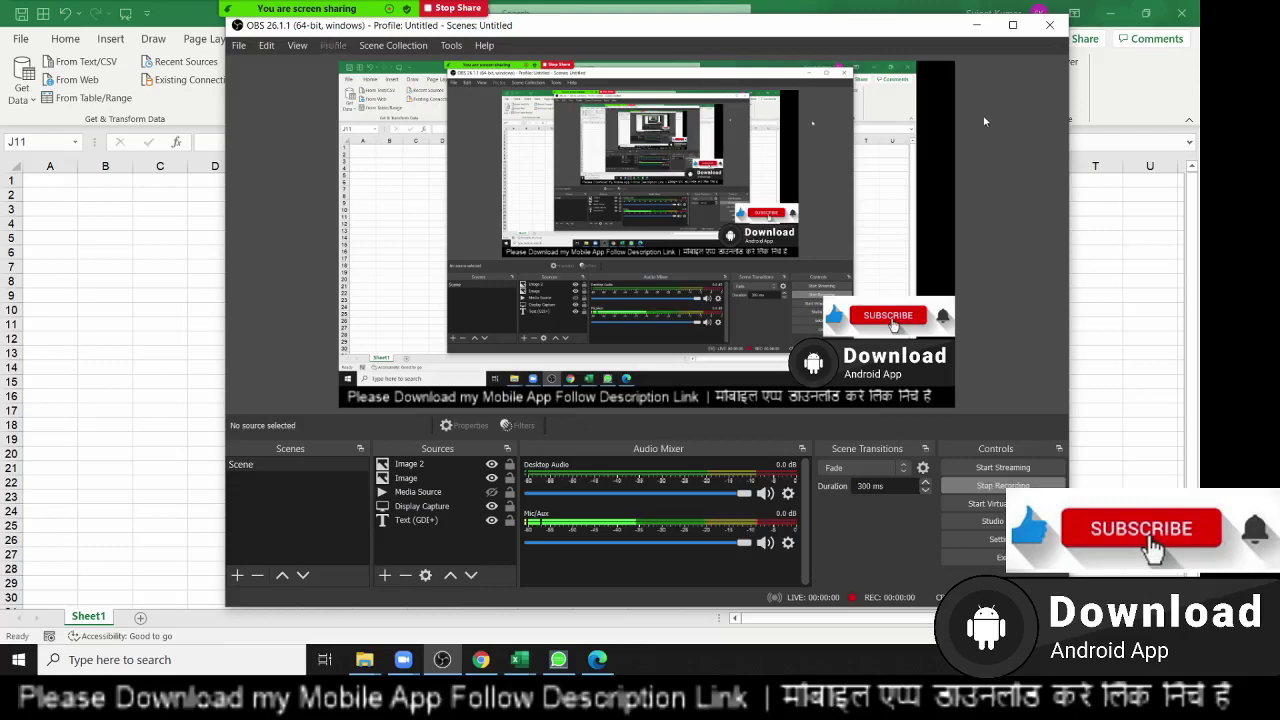
Bring up the blank workbook, cancel a started A1 entry, and open Get Data's From File options.
click(977, 25)
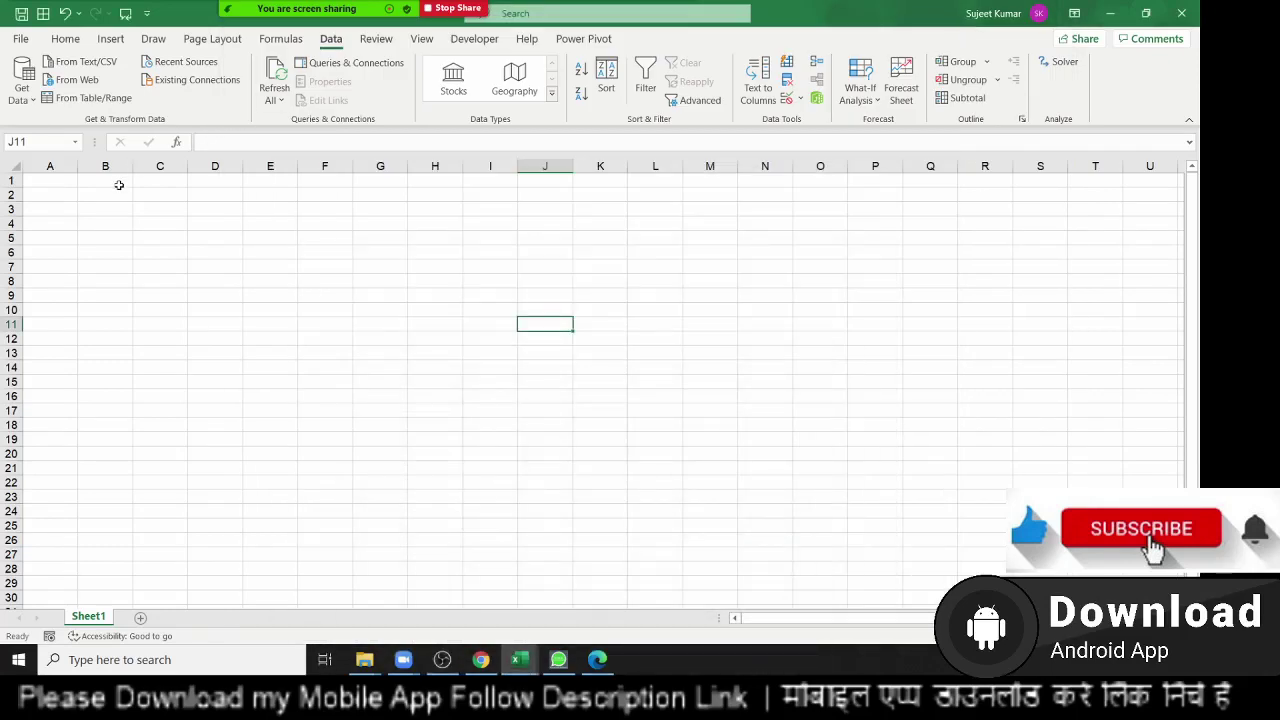
click(118, 184)
click(50, 168)
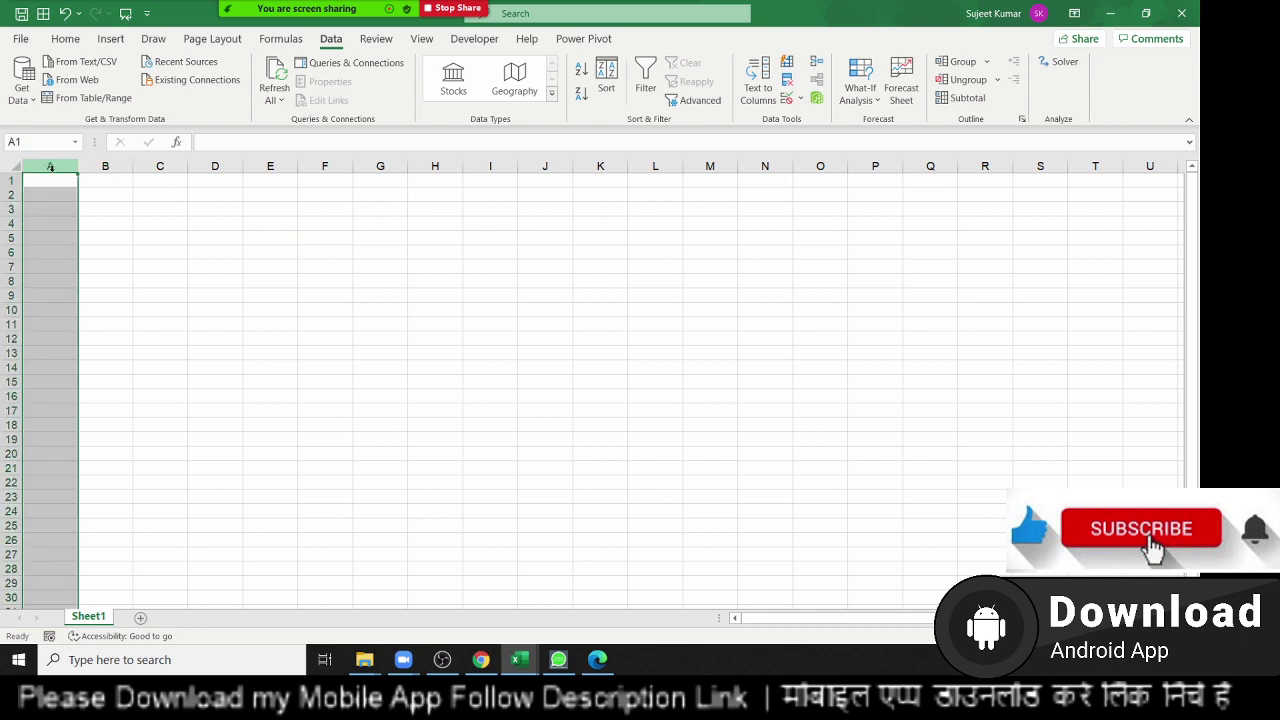
click(51, 178)
text(=)
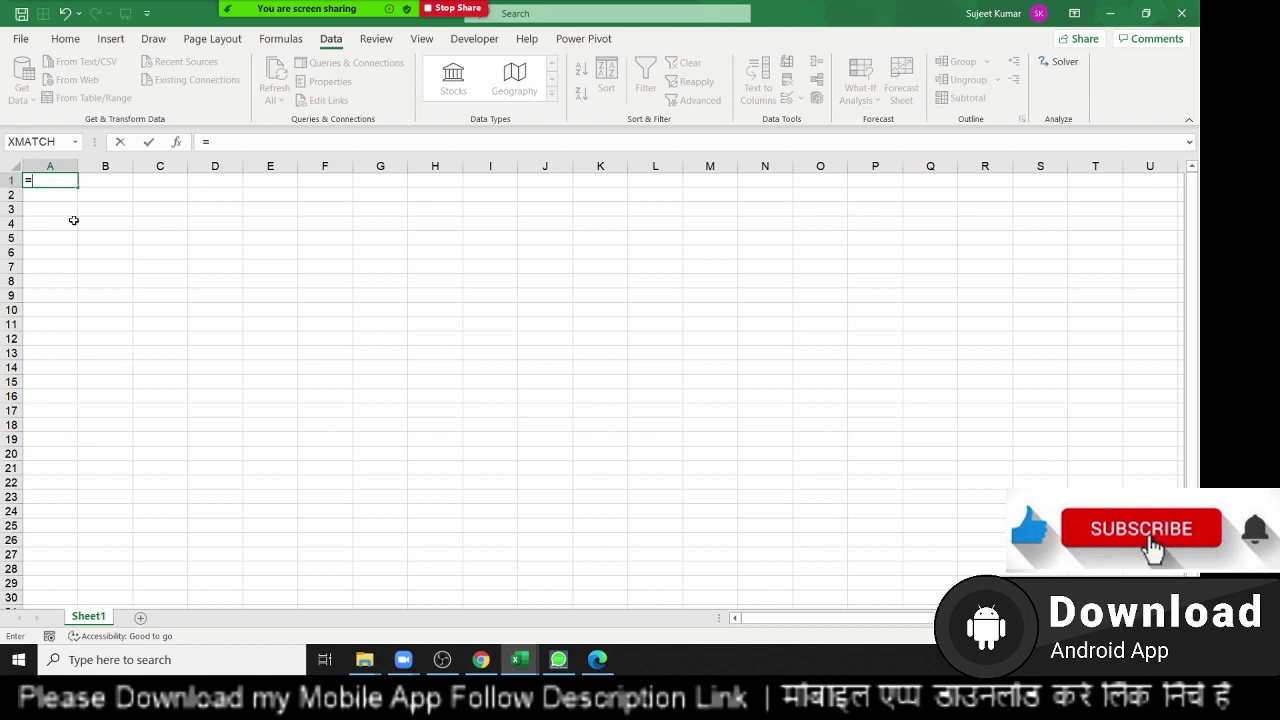
key(Escape)
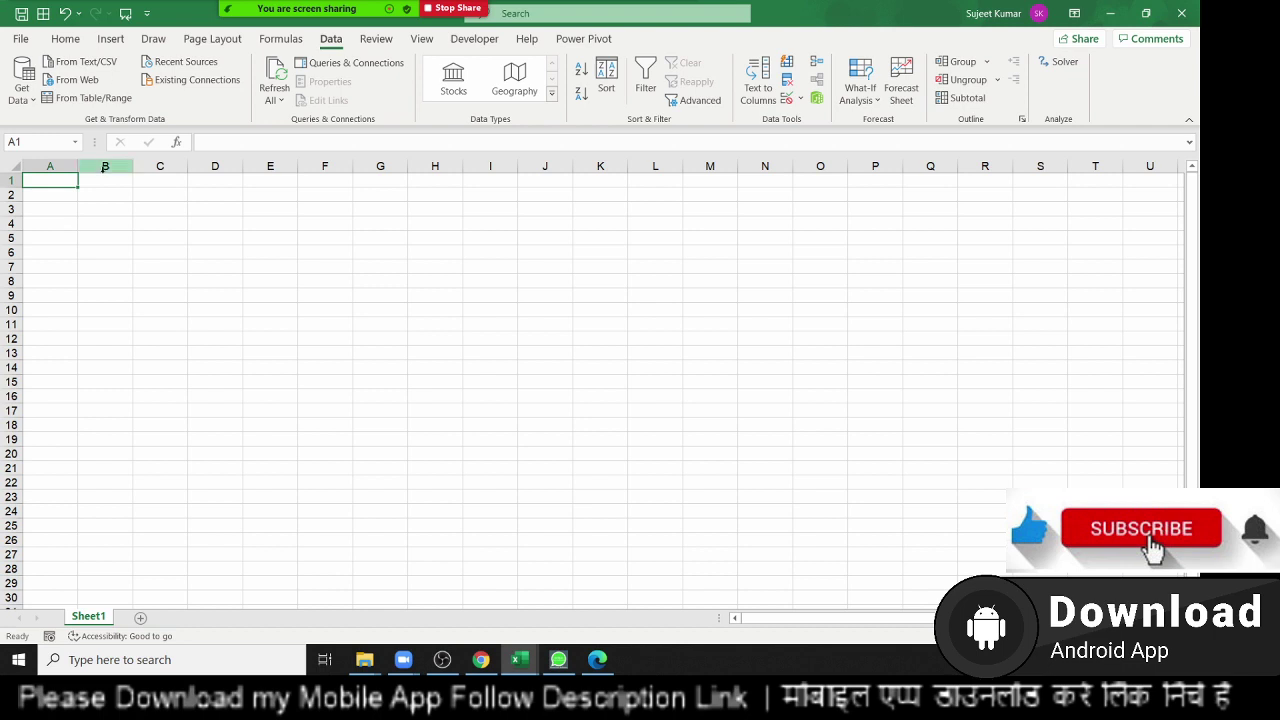
click(34, 104)
mouse_move(69, 128)
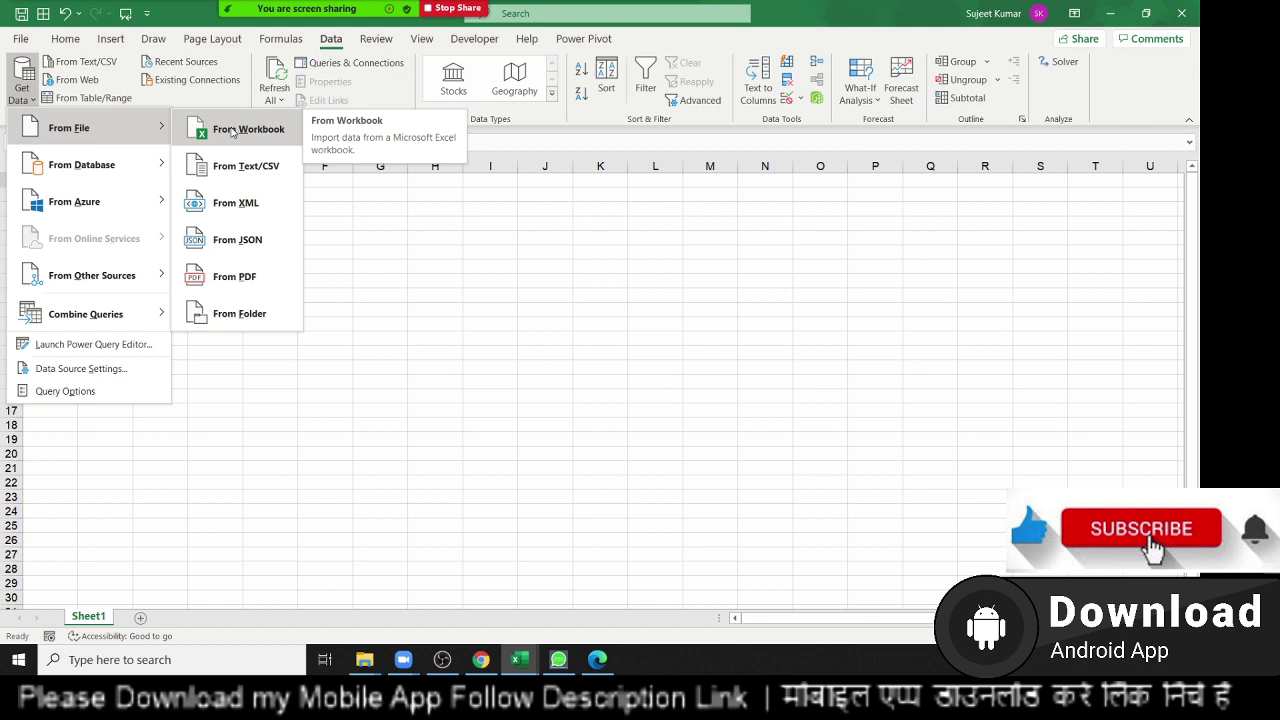
Start a From Workbook import and browse to the Documents folder.
click(233, 132)
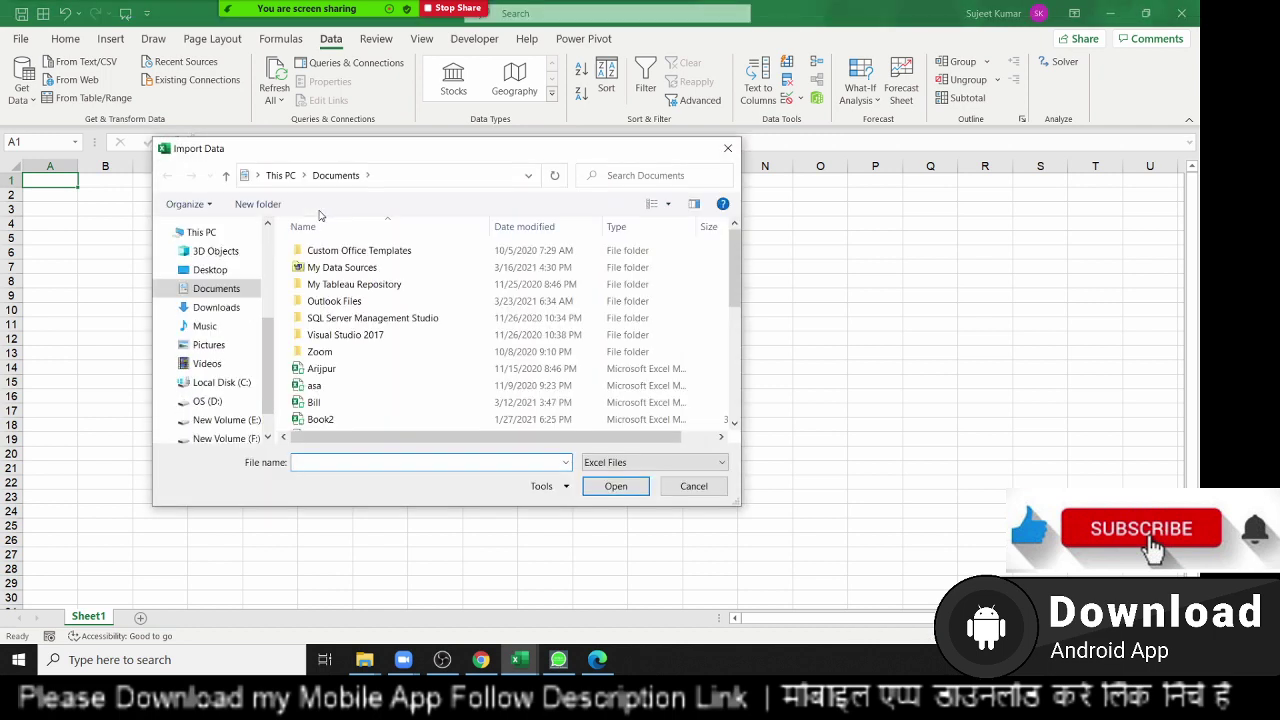
click(265, 290)
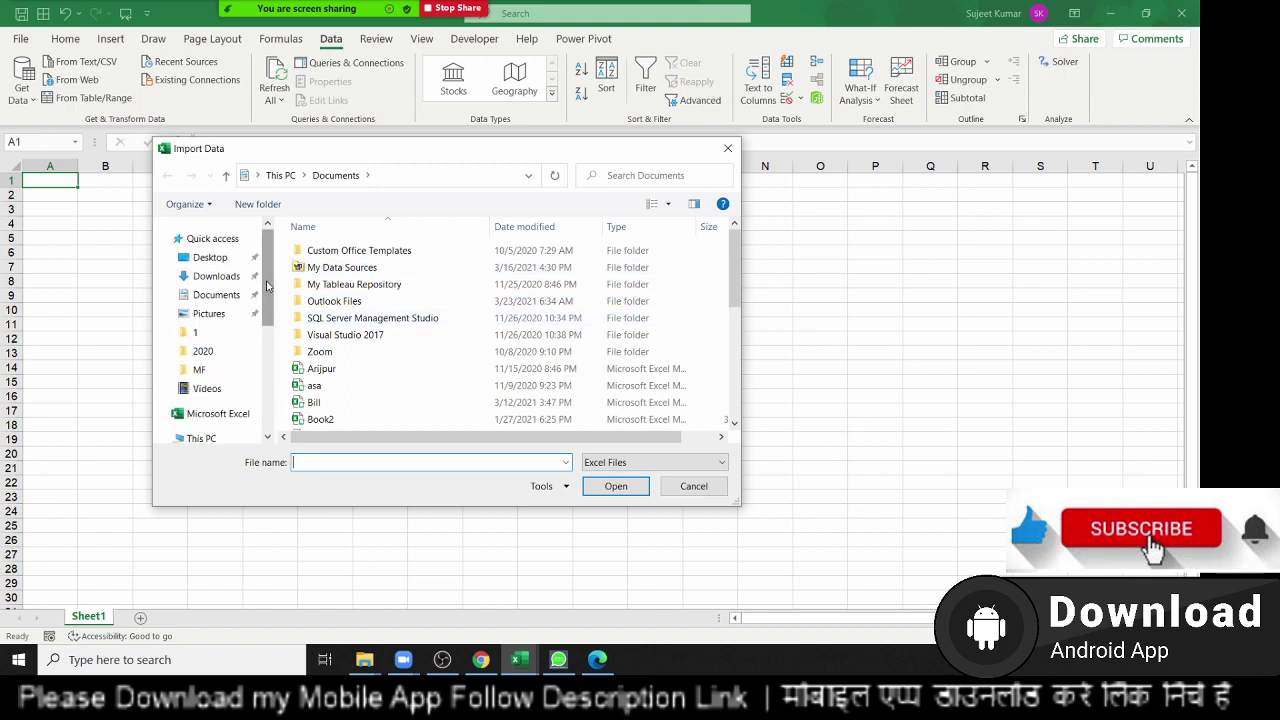
drag(268, 290, 268, 294)
click(208, 283)
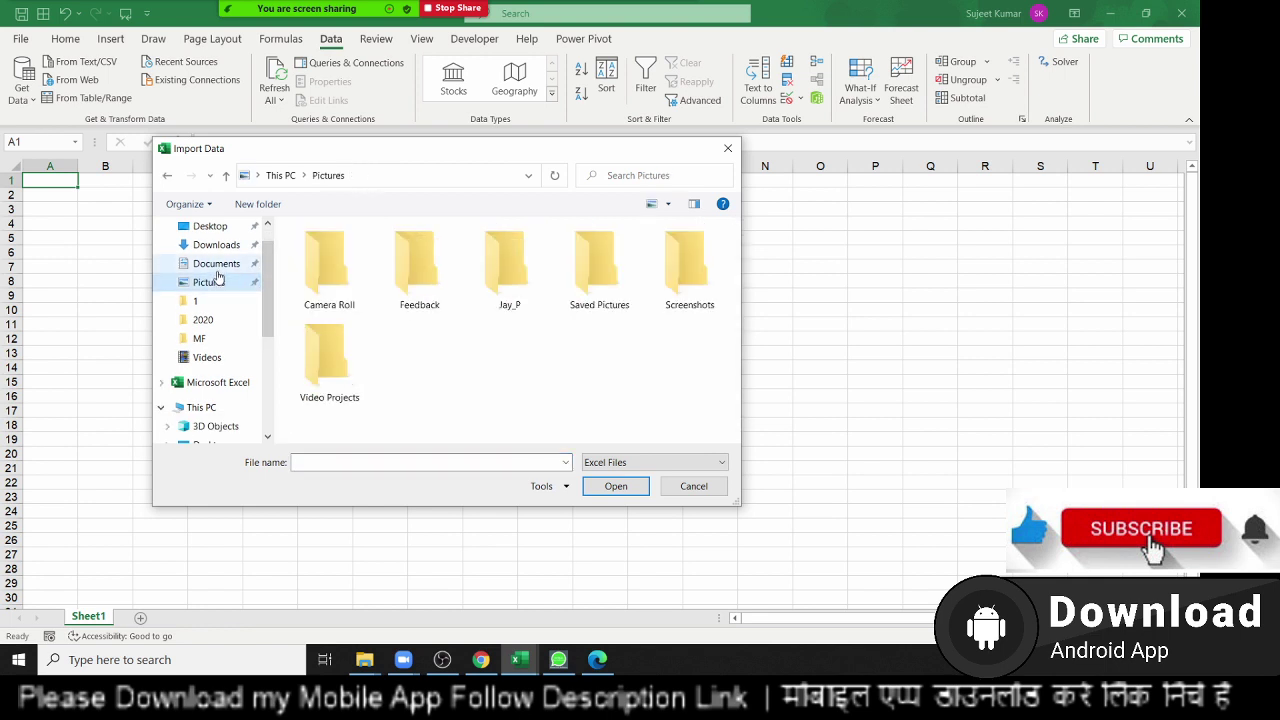
click(219, 268)
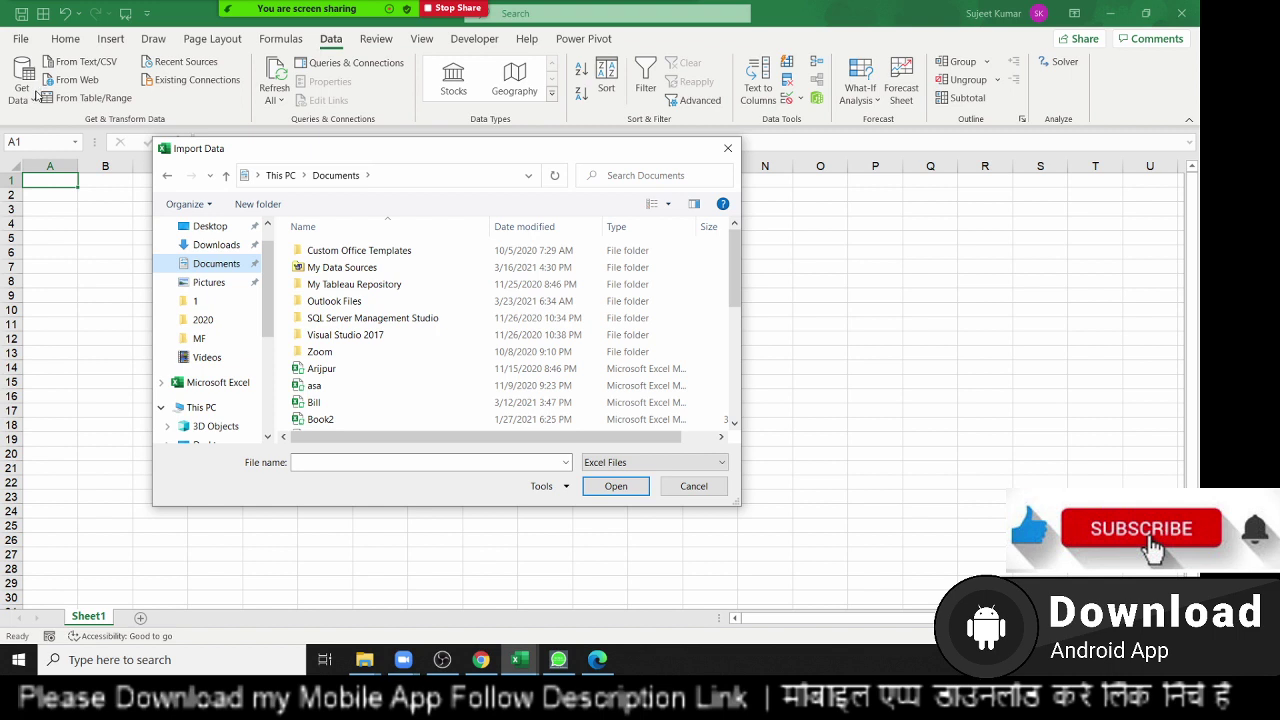
Show only Excel files, select the Data workbook and import it into the Navigator.
click(591, 466)
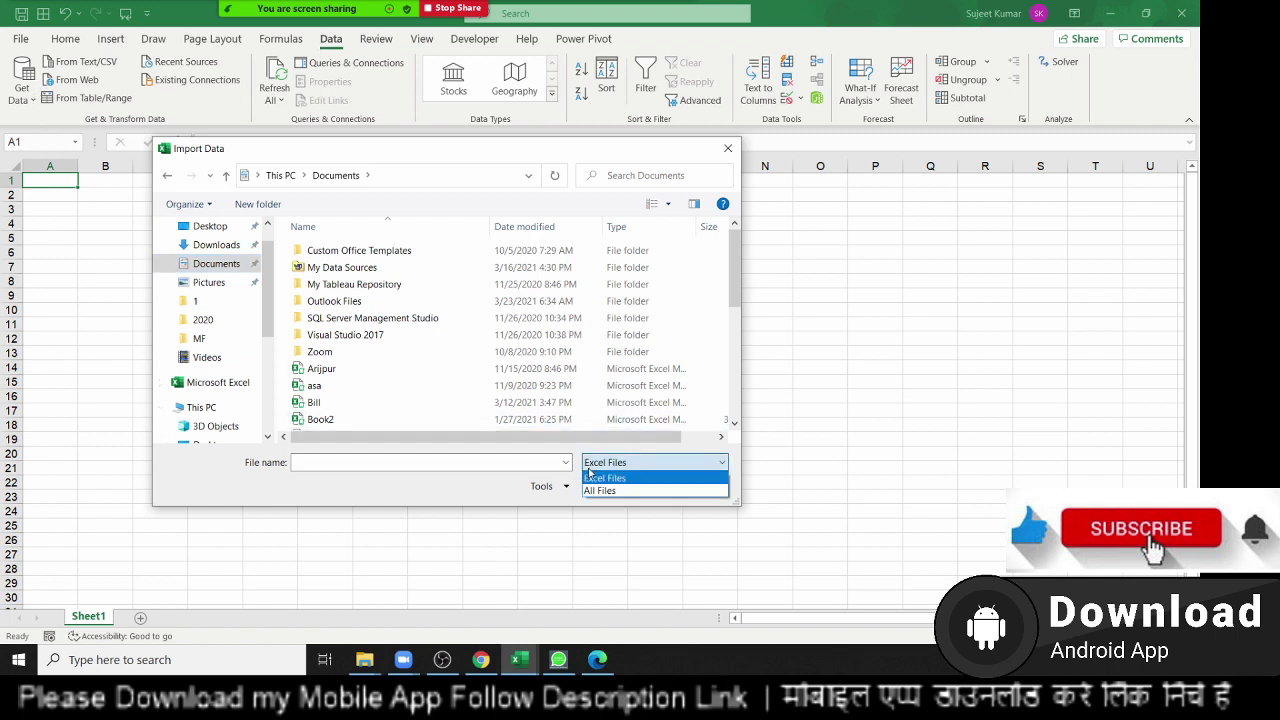
click(590, 477)
scroll(465, 372, down, 1)
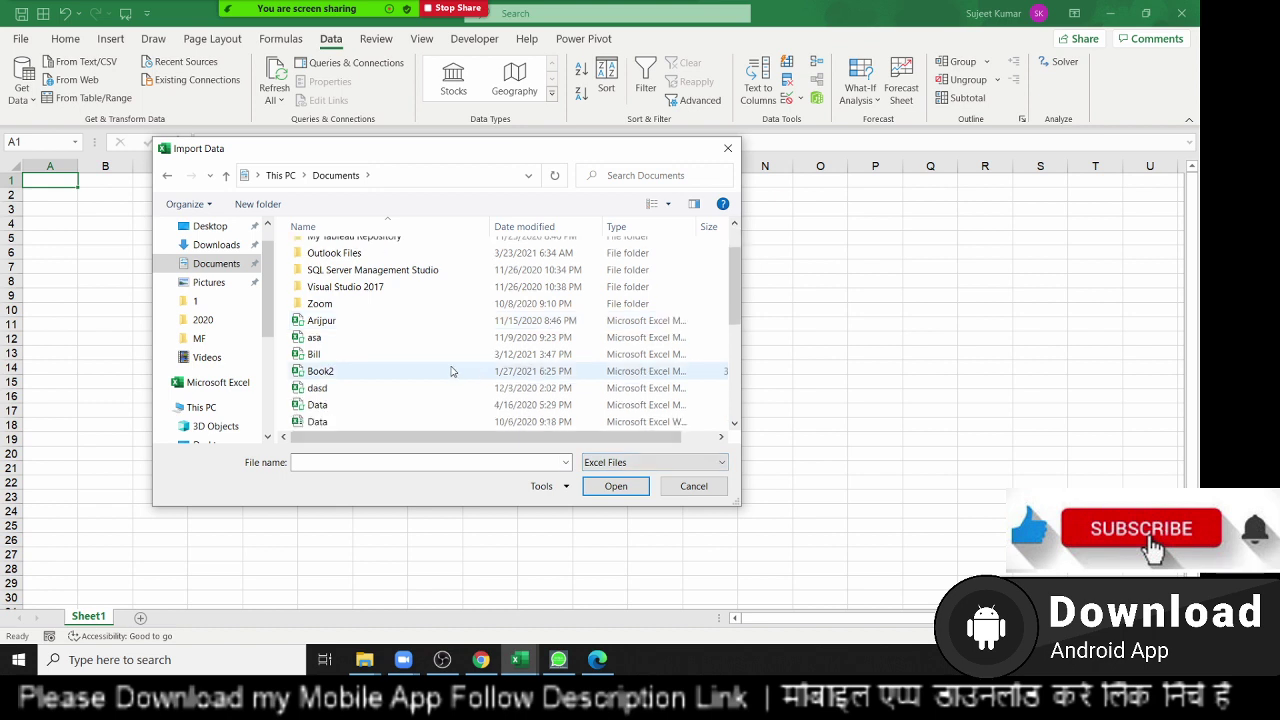
scroll(451, 371, down, 1)
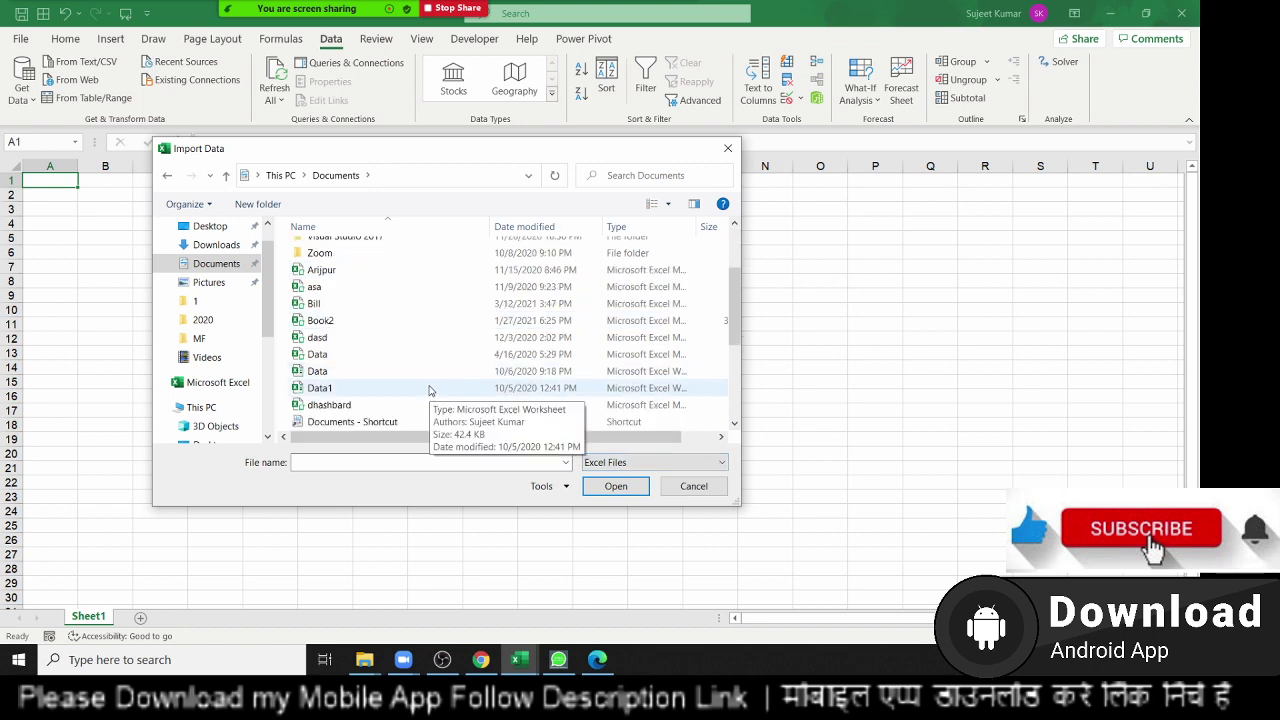
click(381, 356)
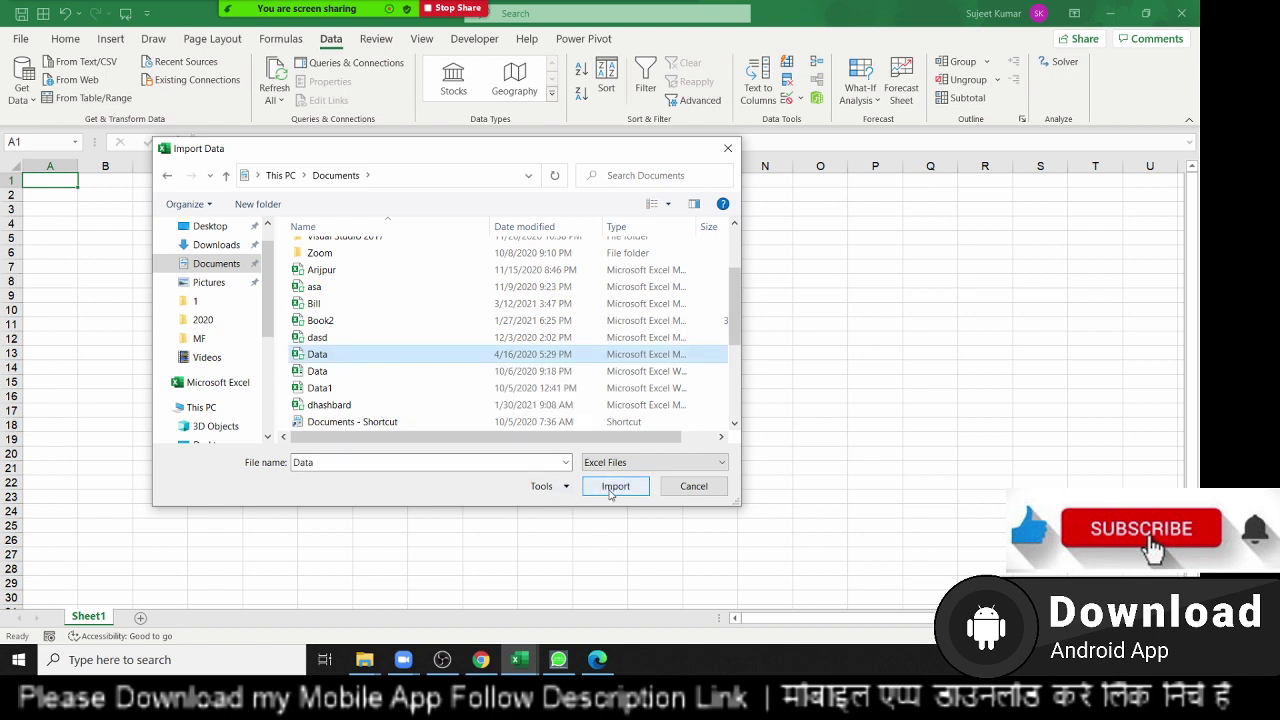
click(611, 491)
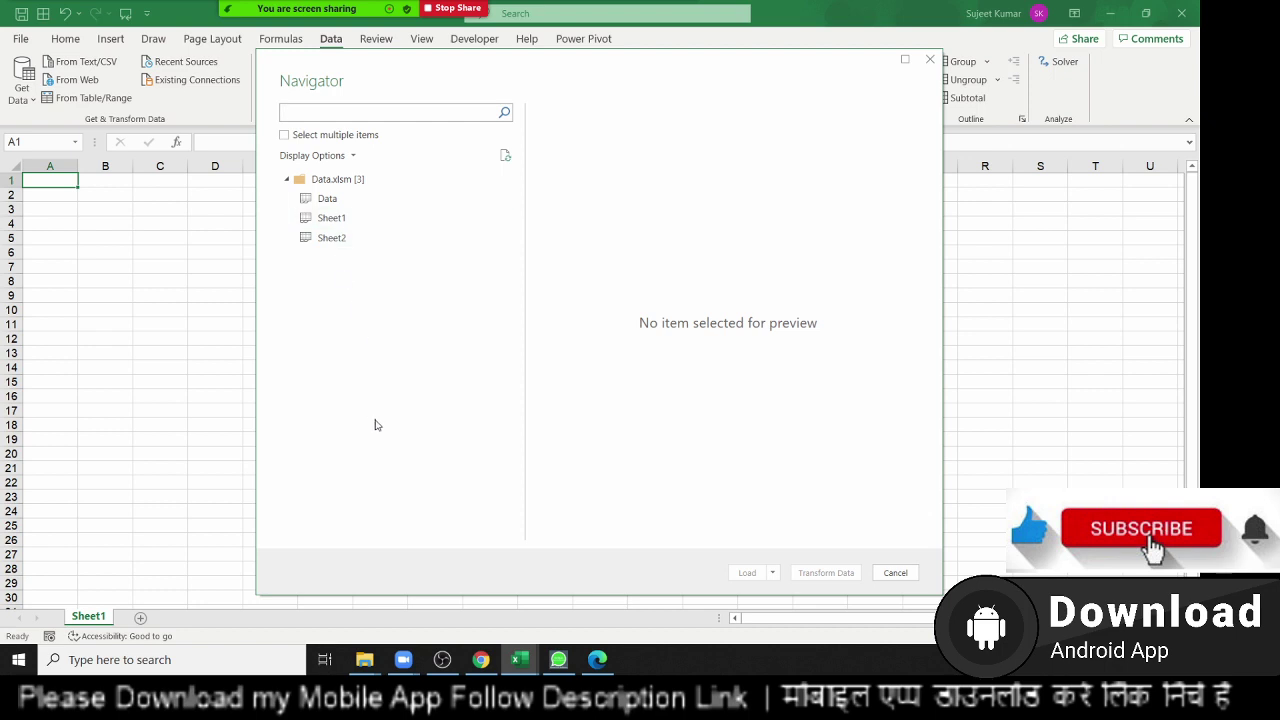
Preview the Data table from Data.xlsm and load its 131 rows into a new Data sheet.
click(320, 201)
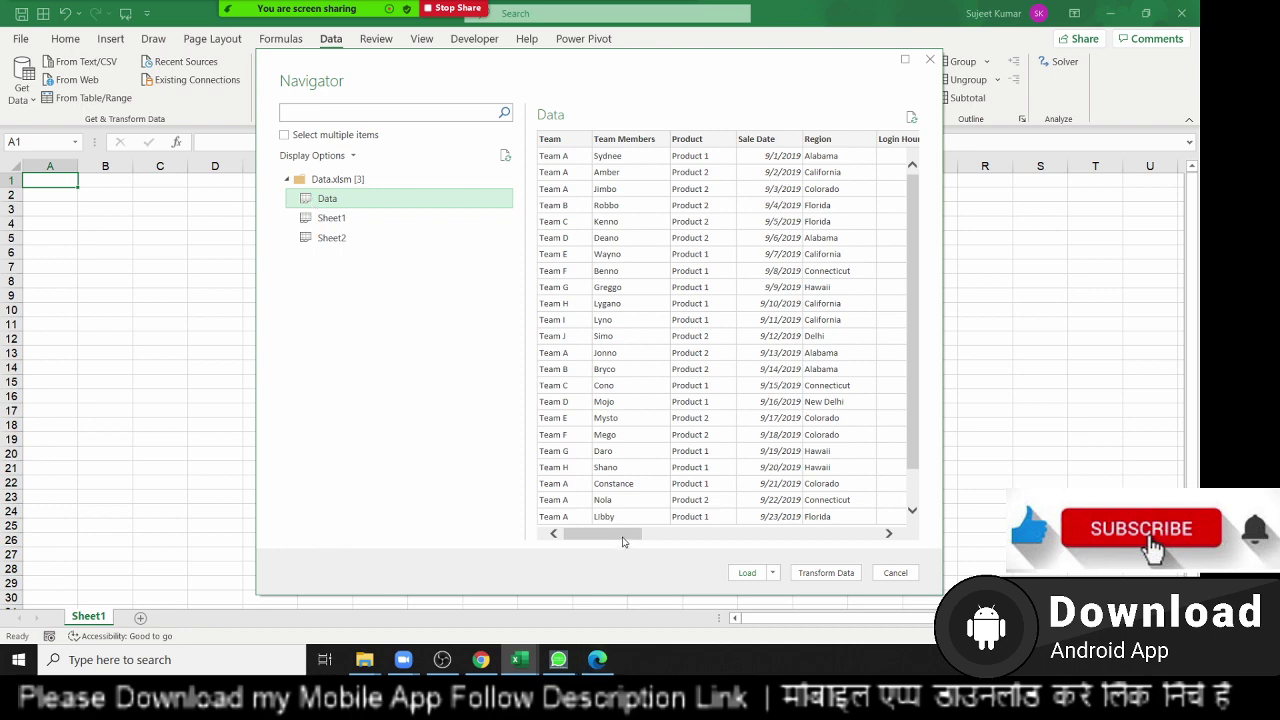
mouse_move(625, 534)
mouse_down()
mouse_move(870, 537)
mouse_move(615, 537)
mouse_up()
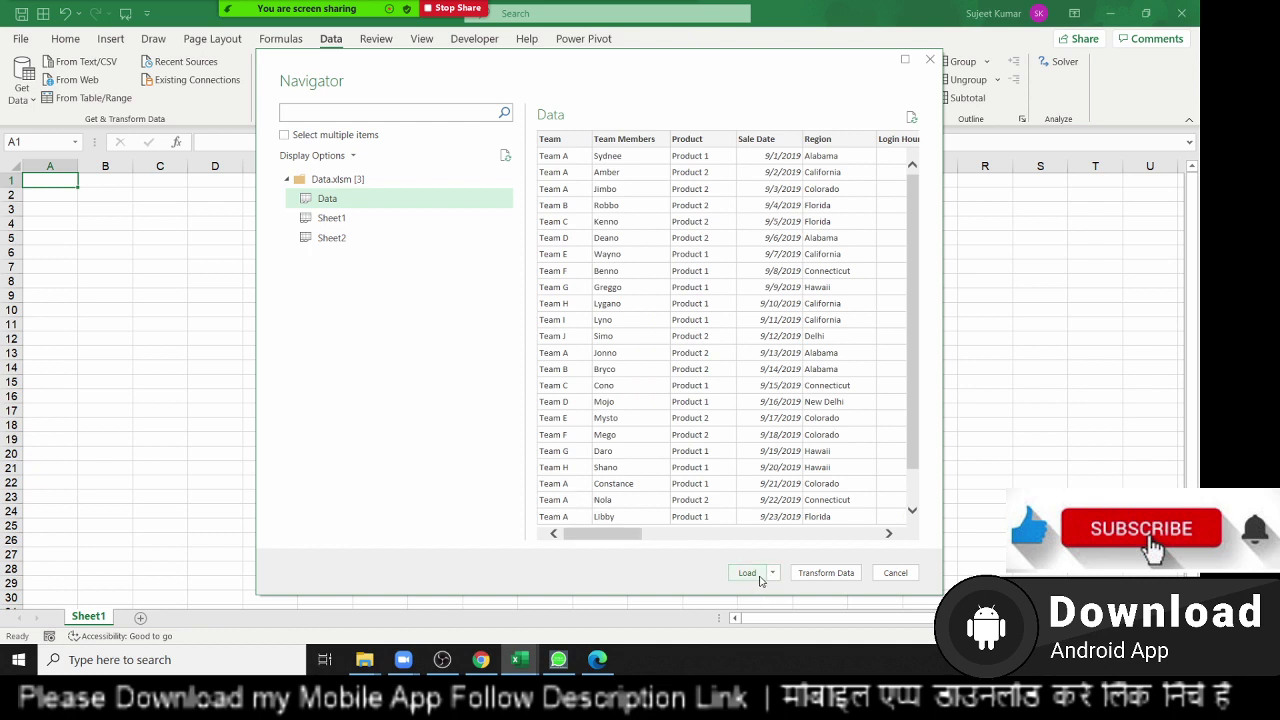
click(772, 574)
click(748, 573)
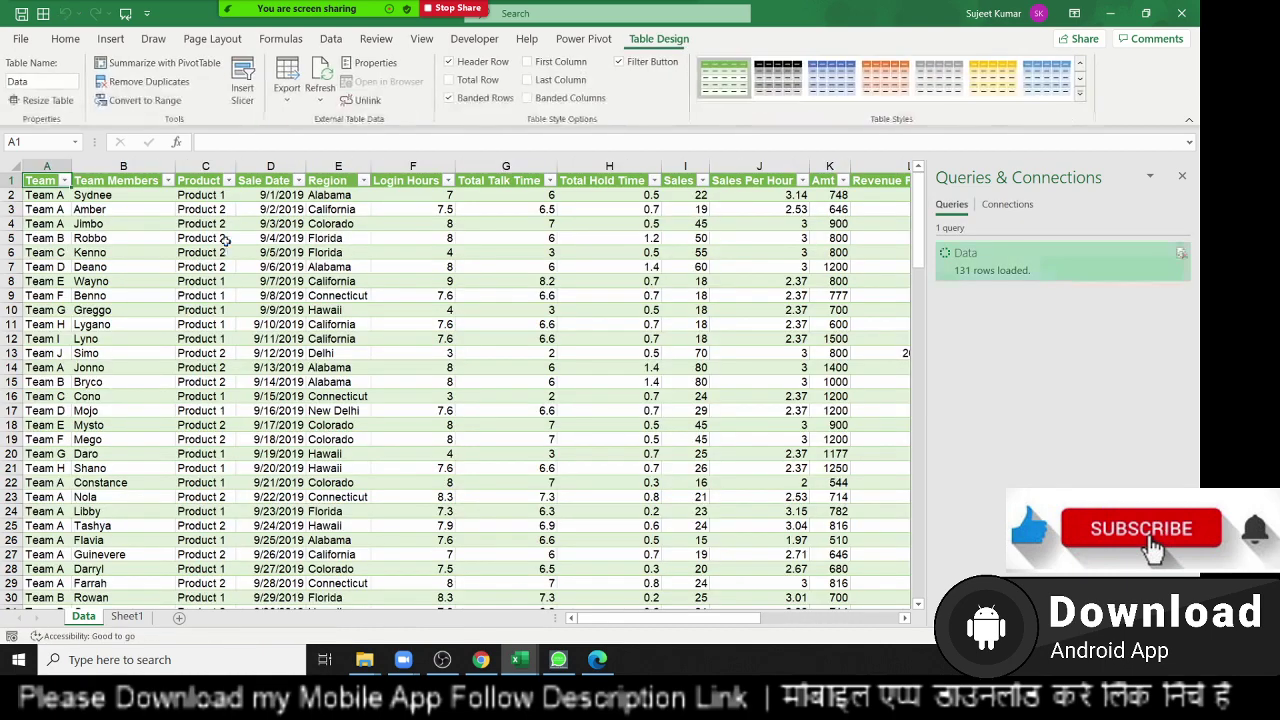
Close the Queries & Connections panel beside the imported table.
click(506, 296)
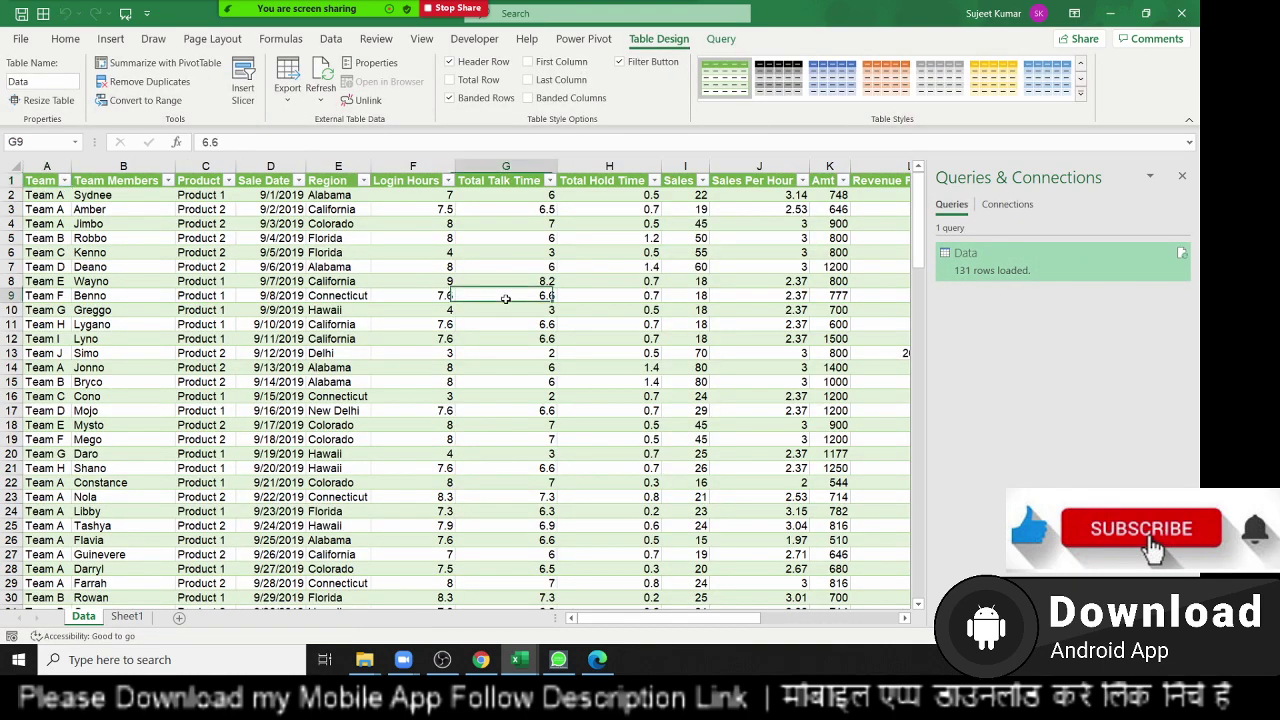
click(1183, 177)
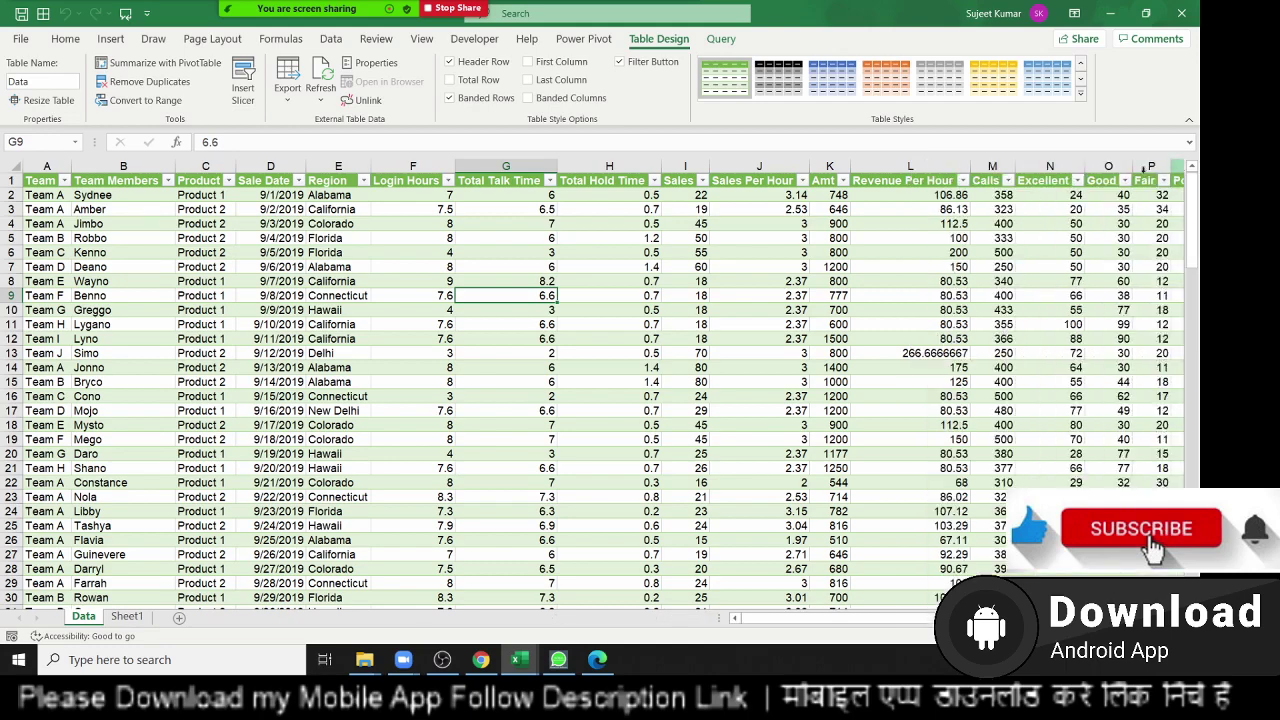
click(869, 211)
Jump across the header row from Team to Negative and back to A1.
key(ctrl+Right)
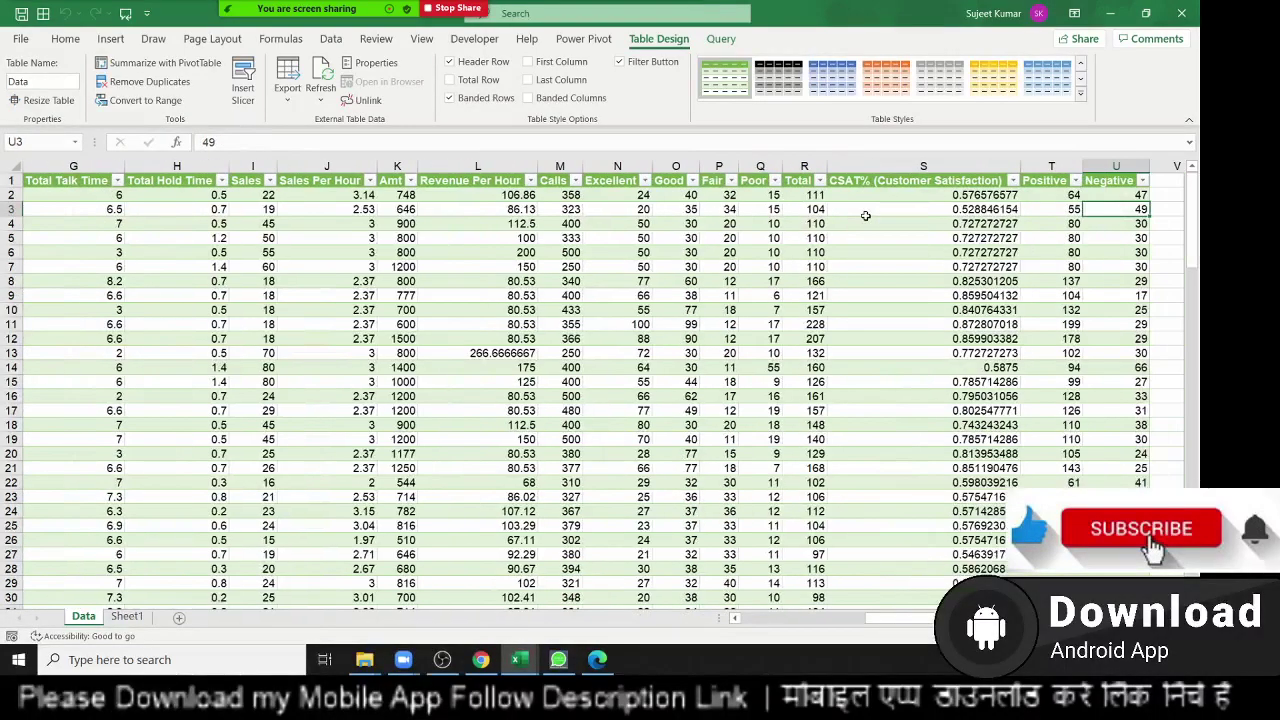
key(ctrl+Left)
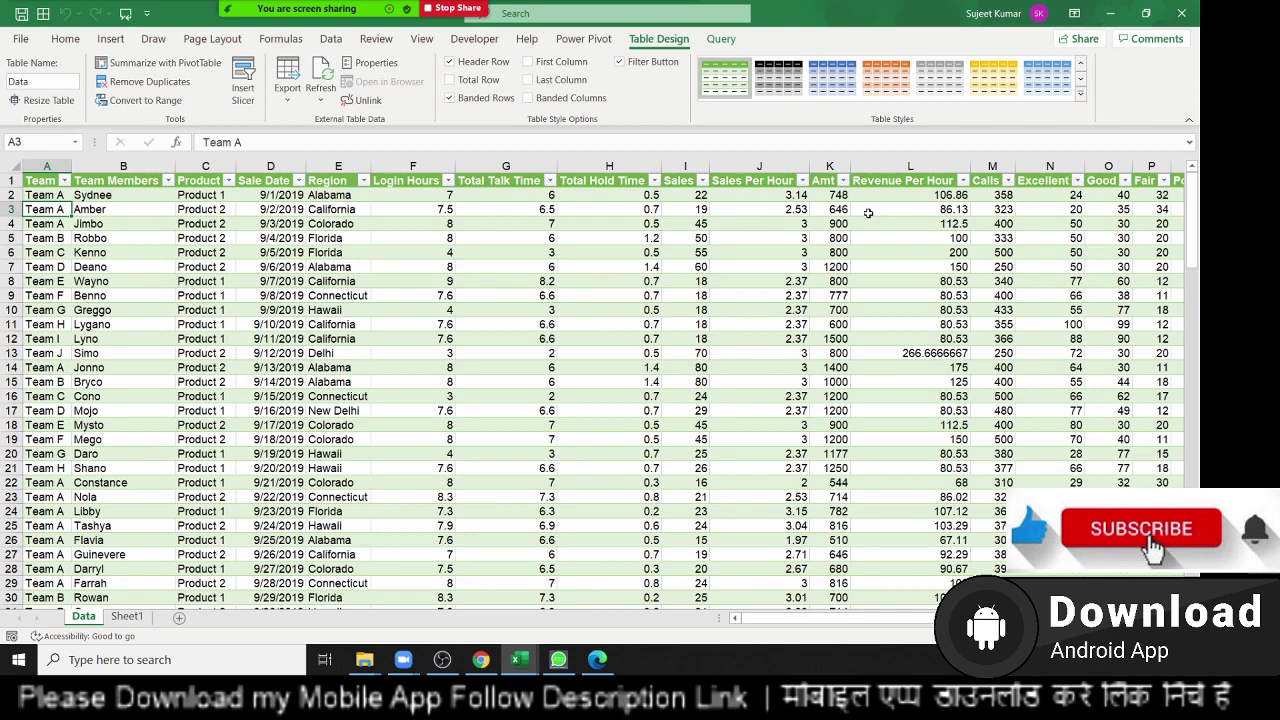
key(Up)
key(Up)
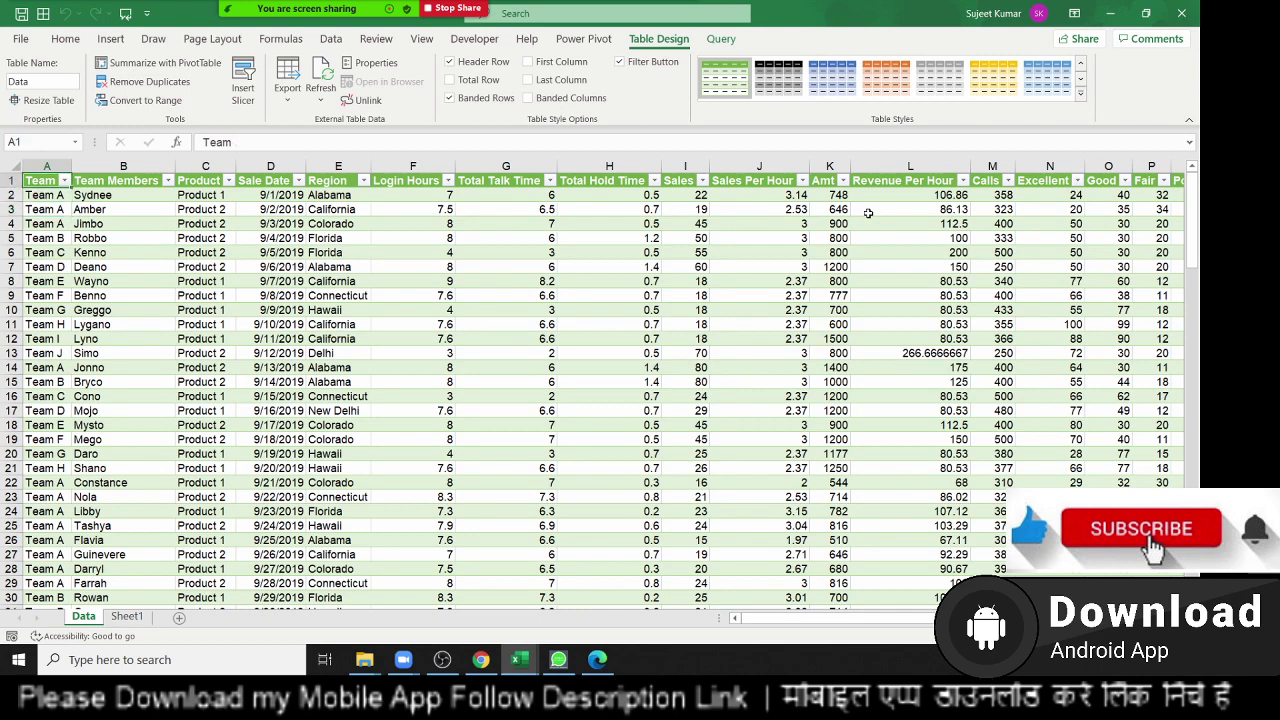
key(ctrl+Right)
key(Right)
key(ctrl+Home)
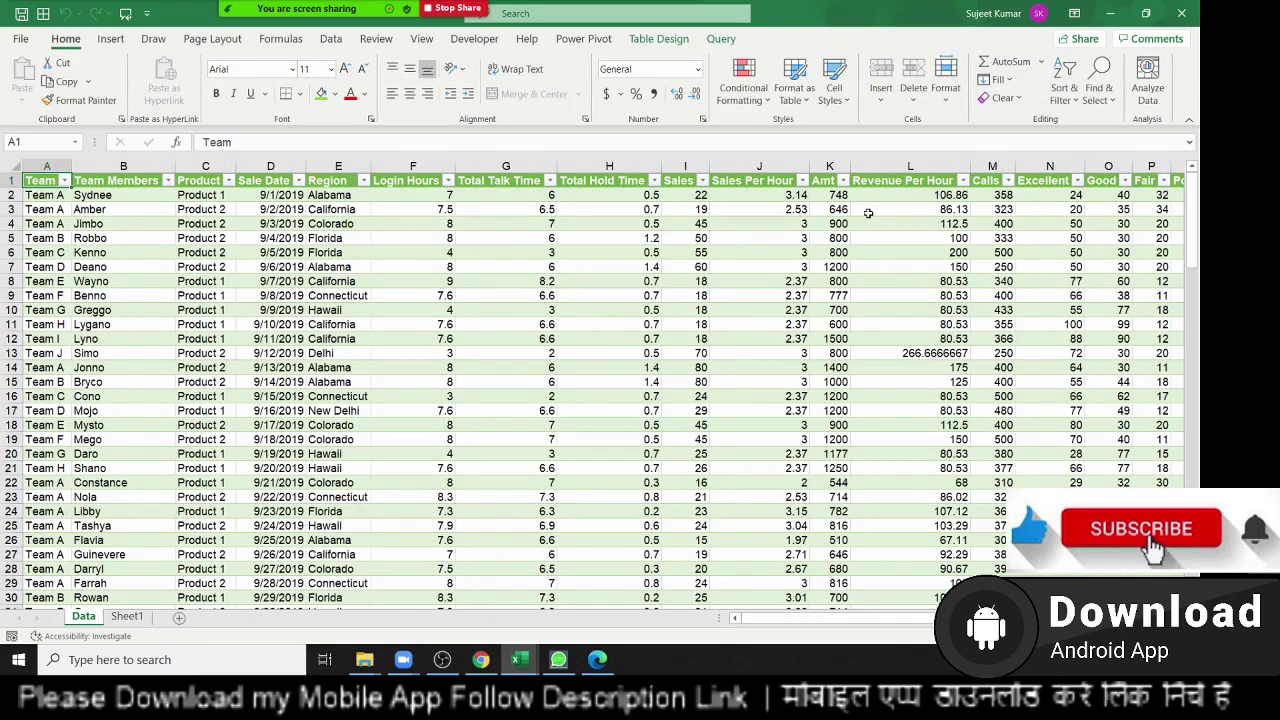
key(ctrl+Right)
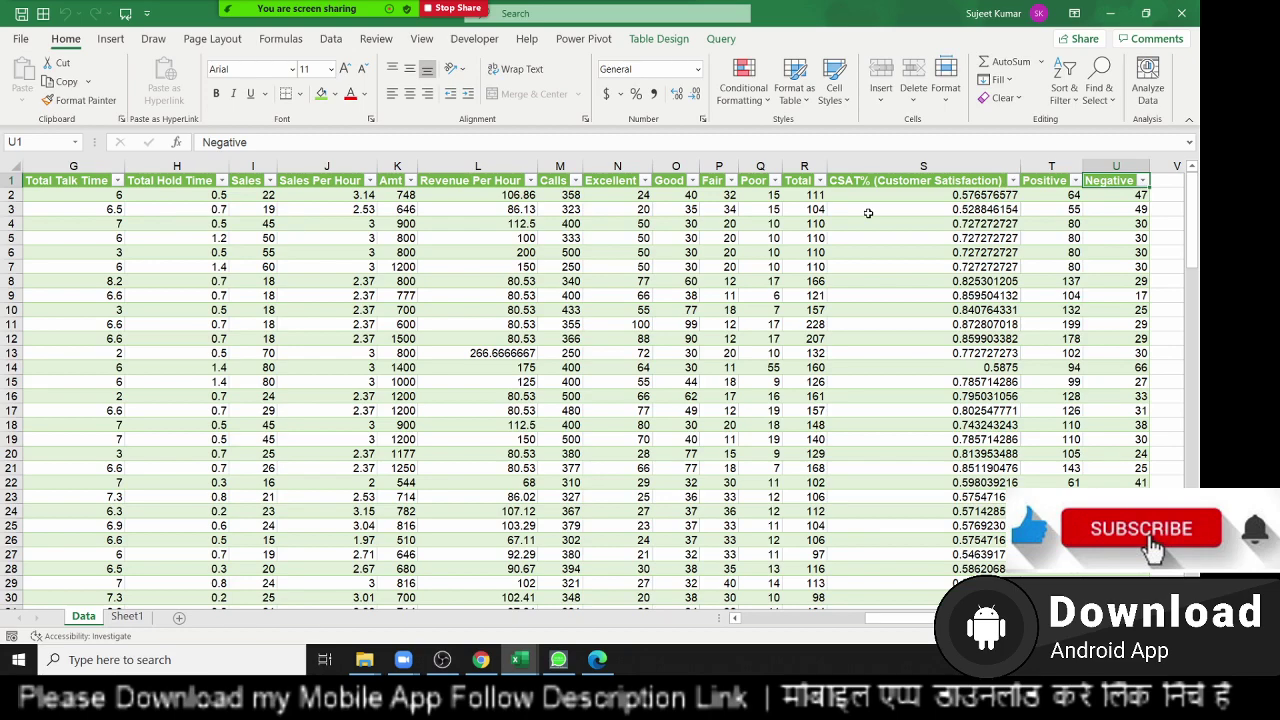
key(ctrl+Home)
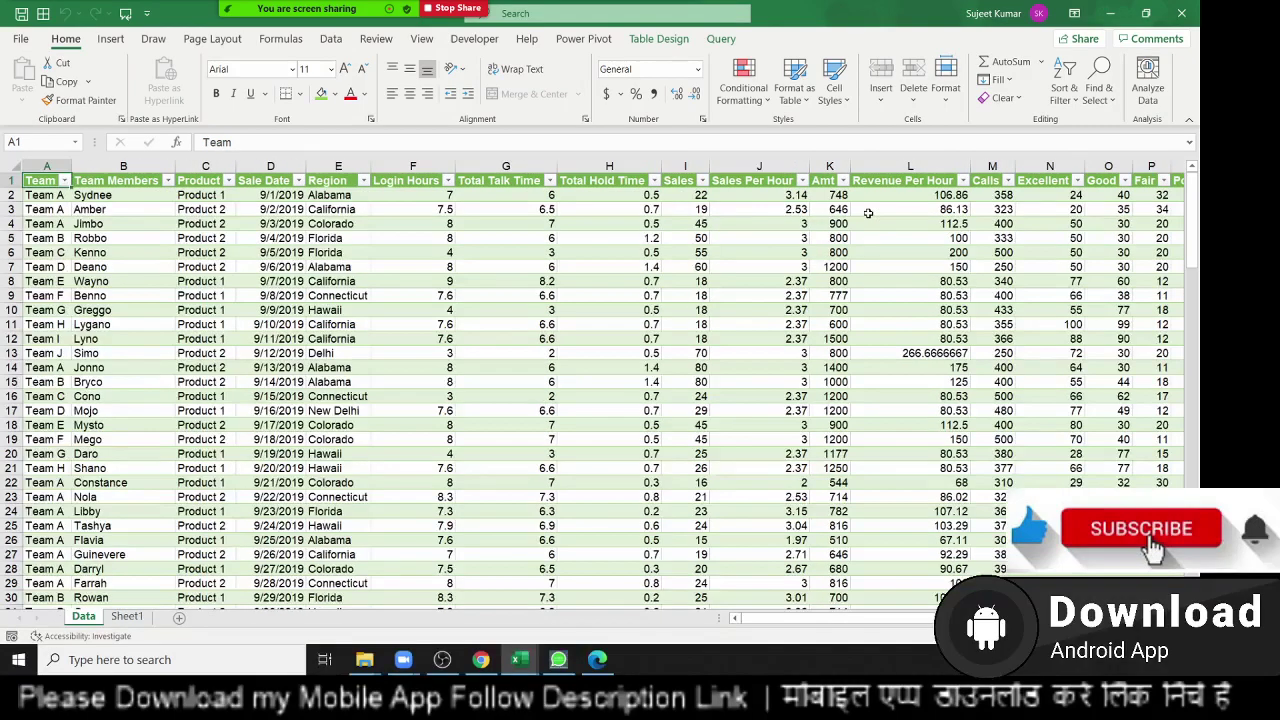
Permanently delete the imported Data sheet.
right_click(97, 618)
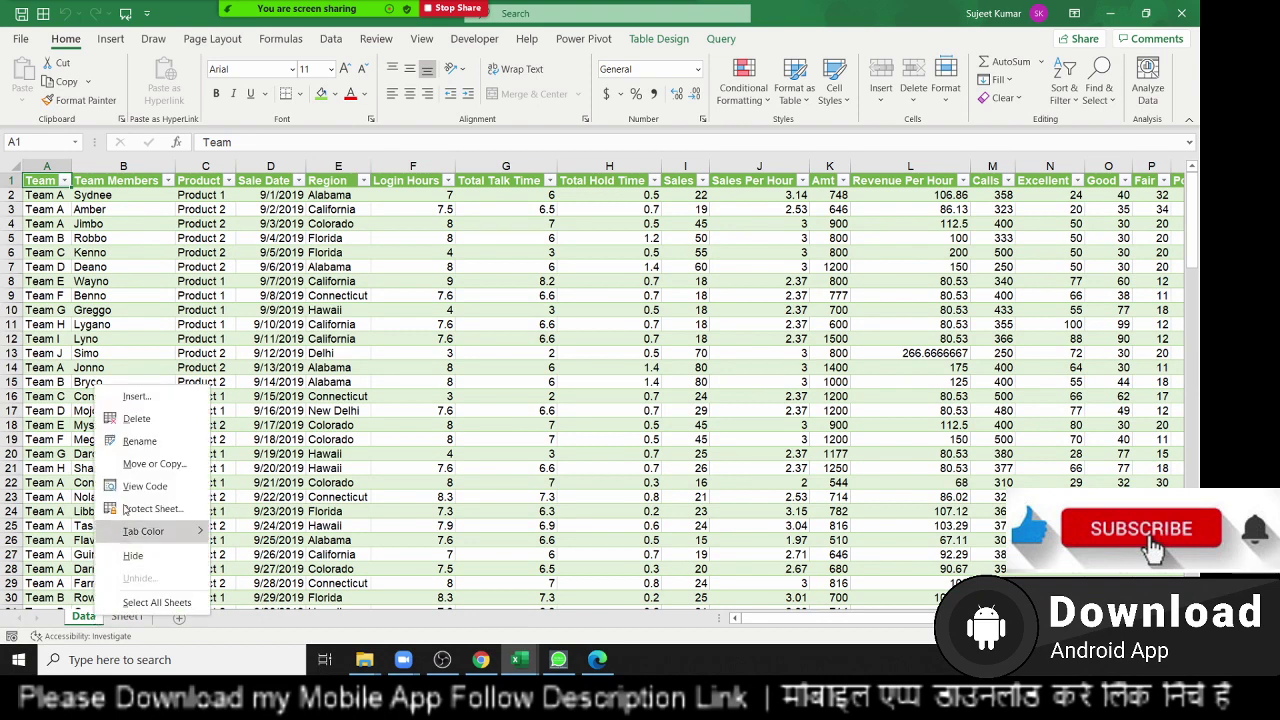
key(Escape)
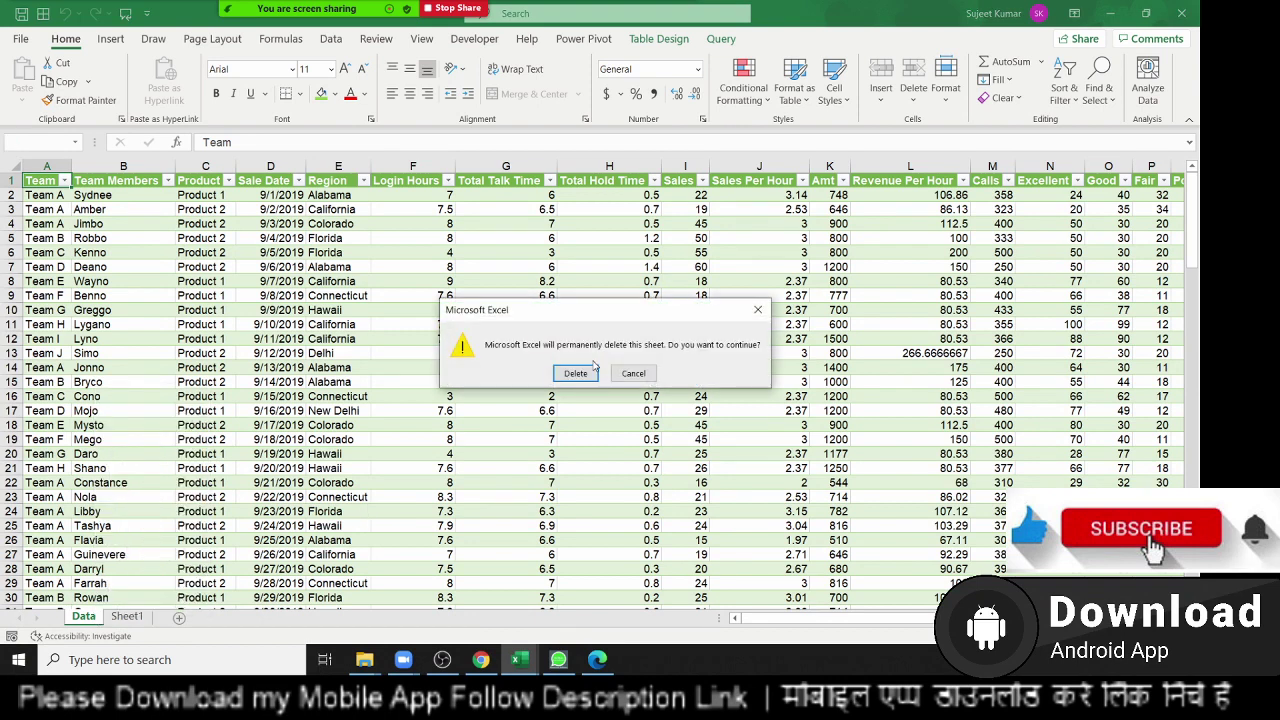
click(577, 371)
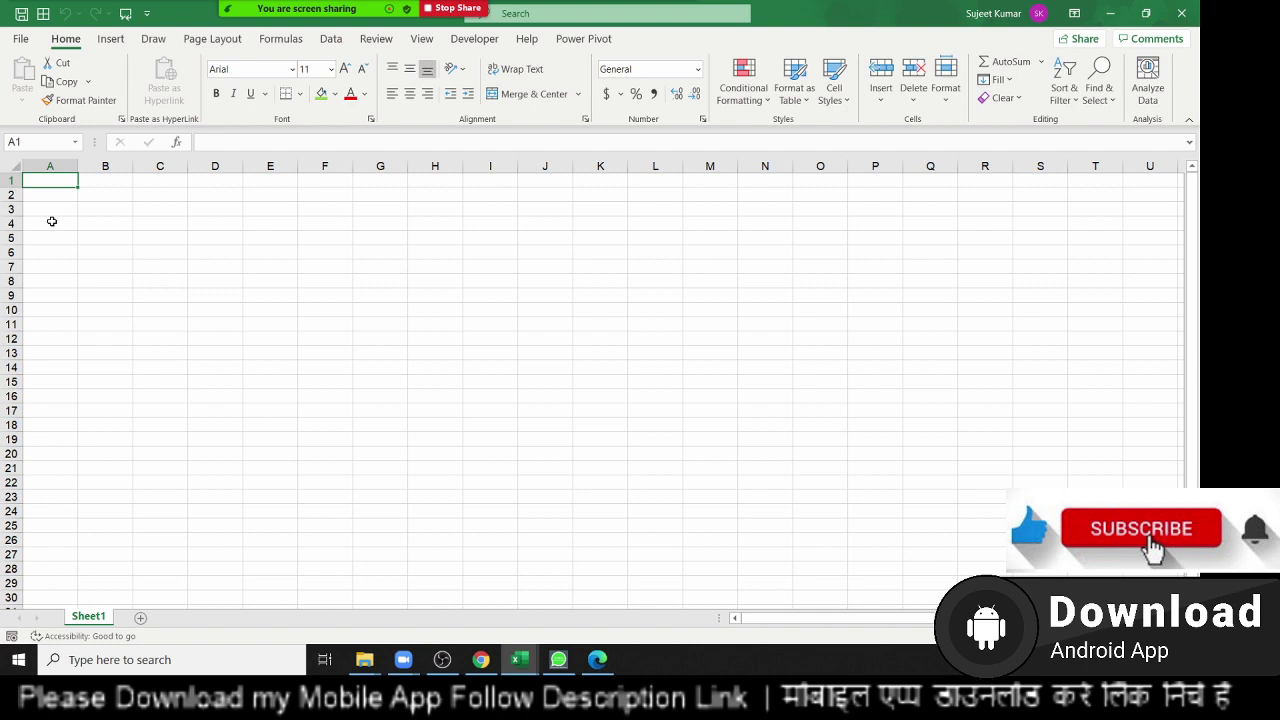
Select A1 and show the Data tab's Get Data import sources.
click(50, 192)
click(55, 182)
click(329, 40)
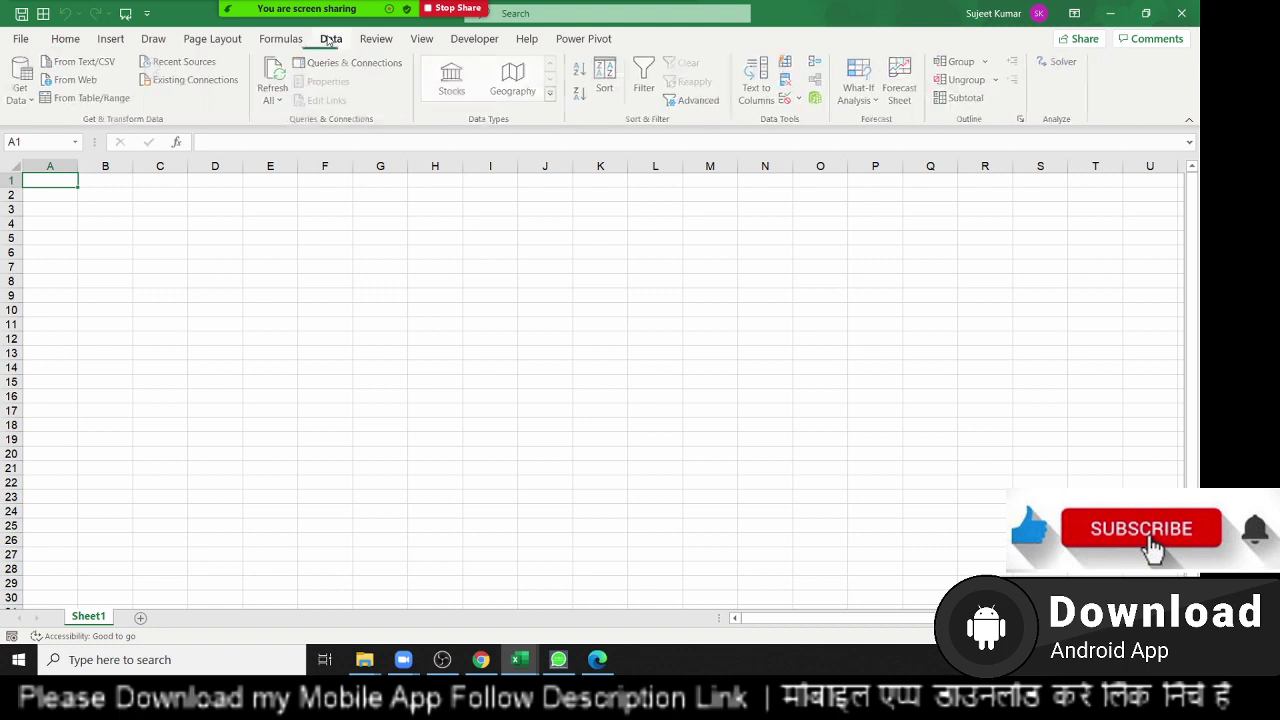
click(22, 90)
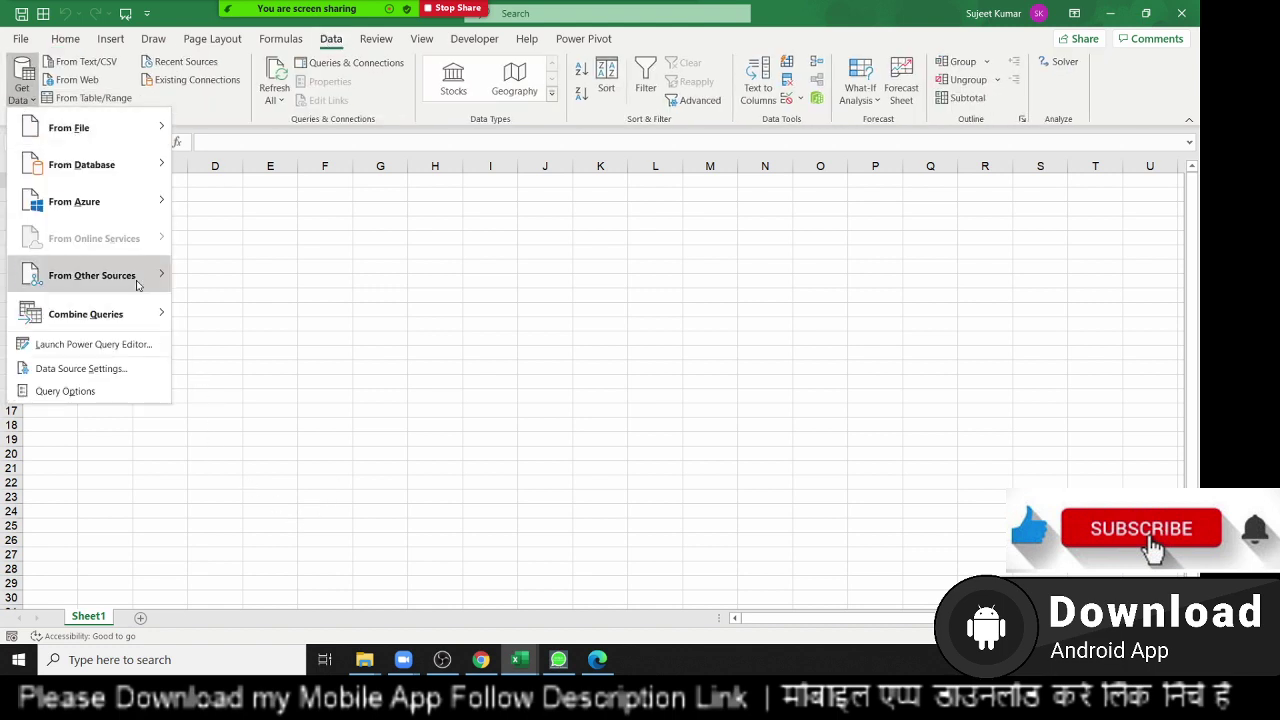
mouse_move(92, 275)
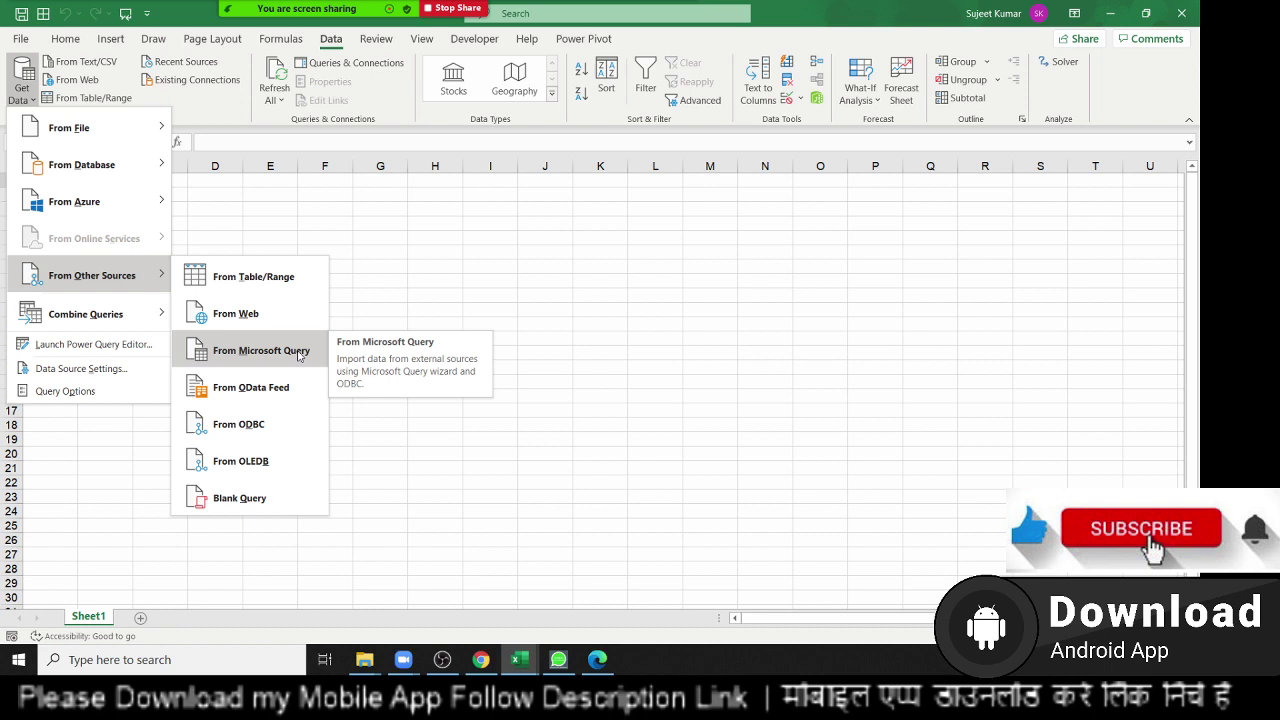
Start a Microsoft Query import with Excel Files as the source on drive c:.
click(299, 355)
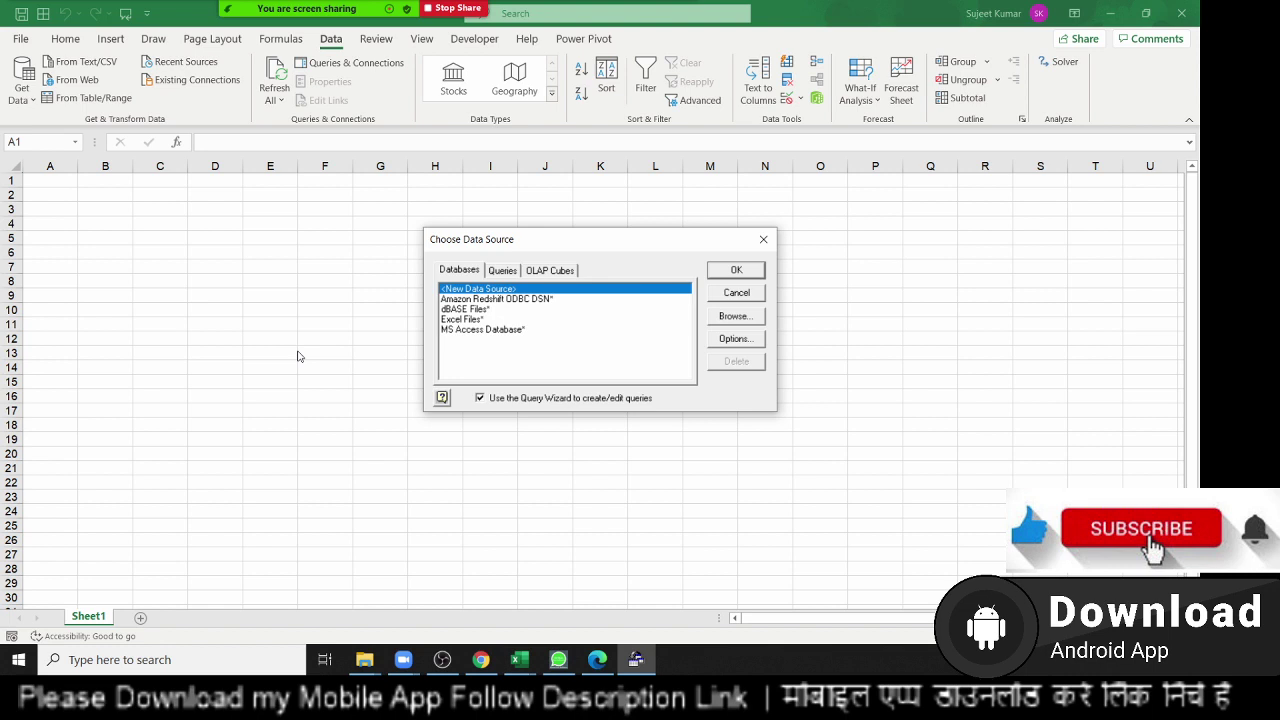
click(455, 320)
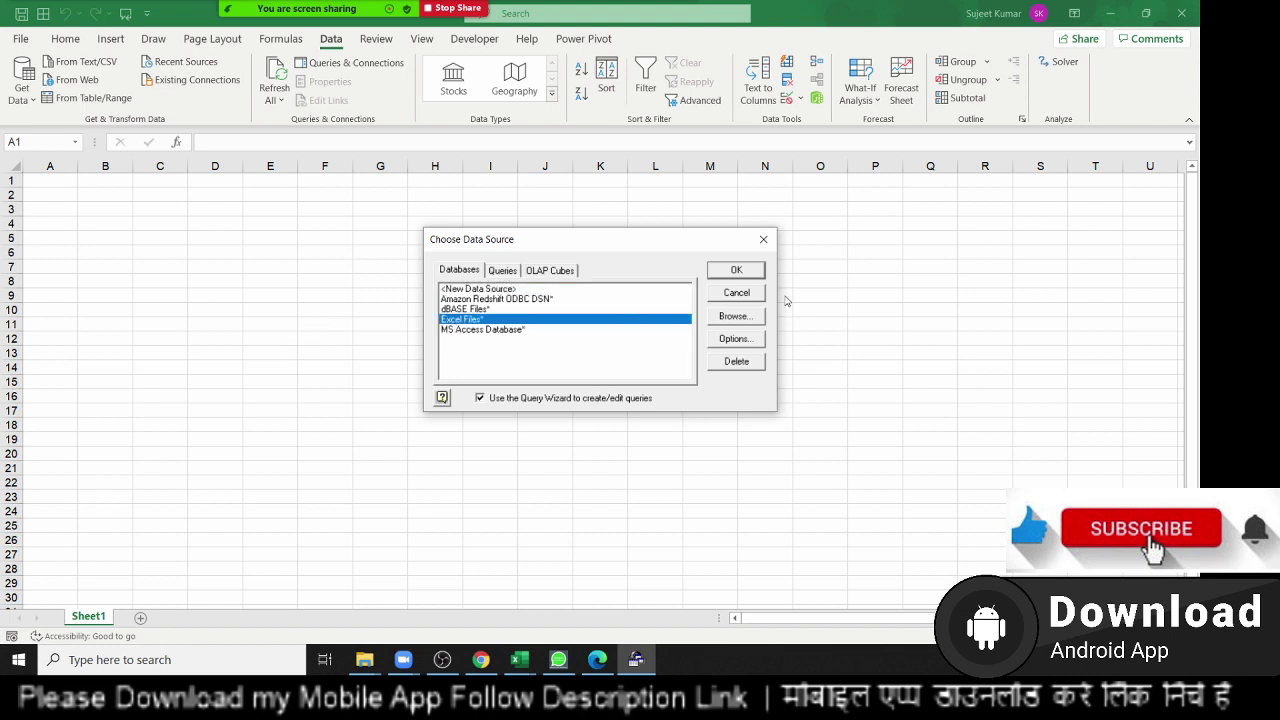
click(750, 274)
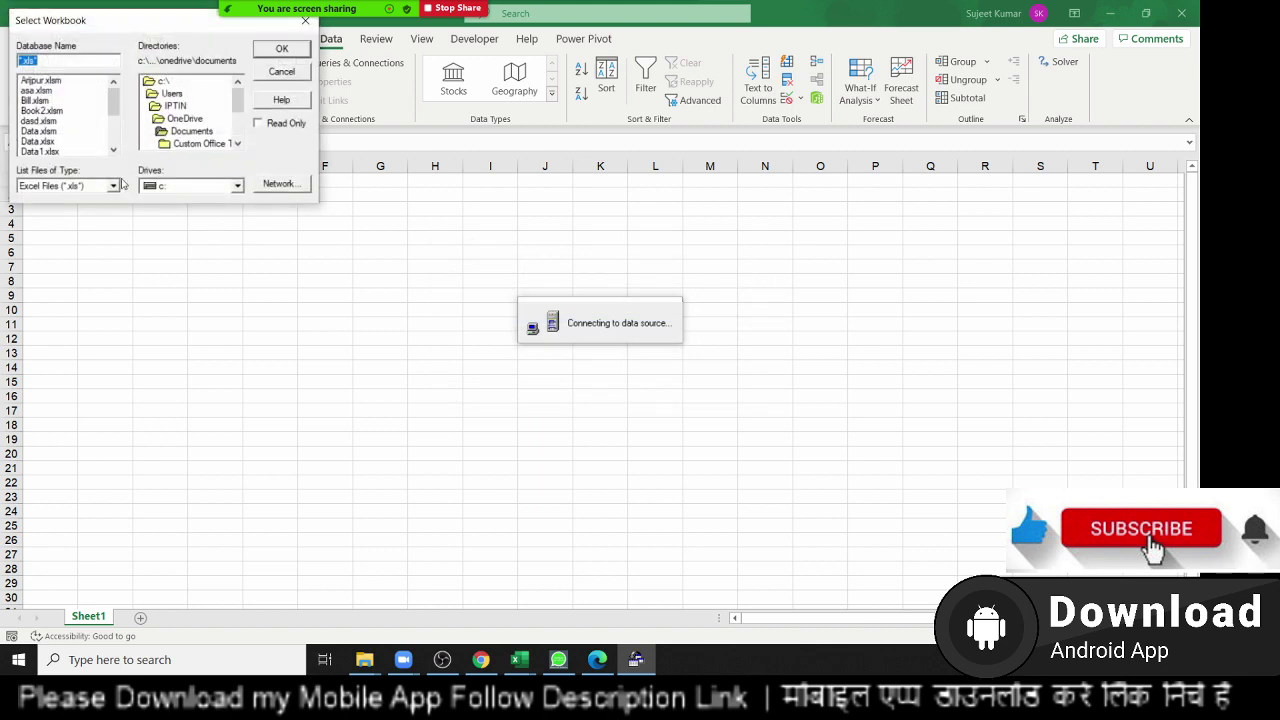
click(186, 185)
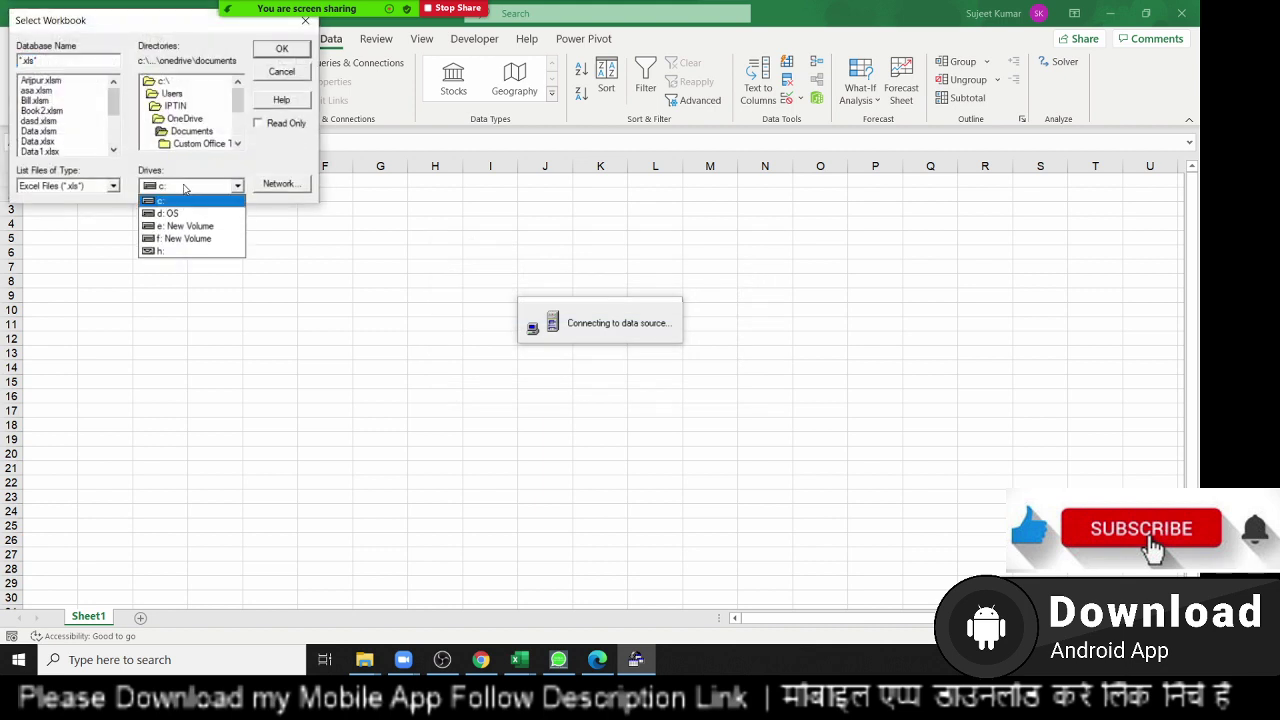
click(184, 189)
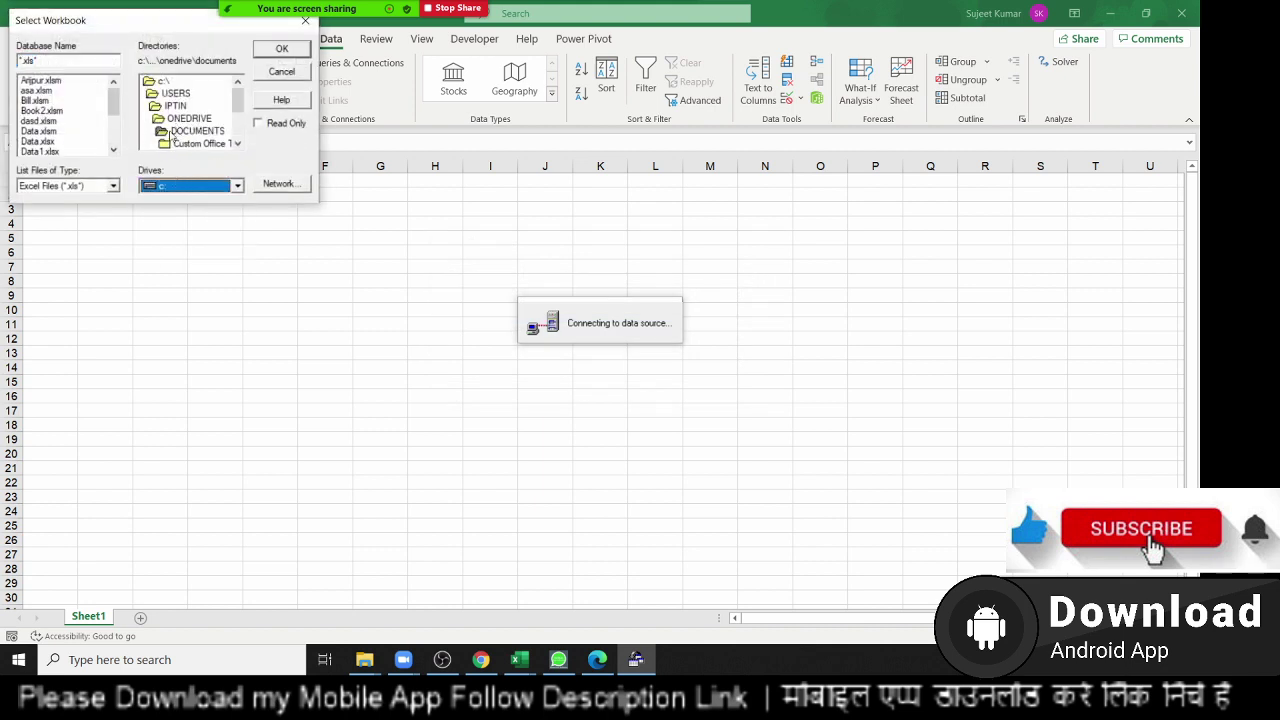
Choose Data.xlsx as the workbook, dismissing the format error from Data.xlsm.
click(31, 142)
click(33, 131)
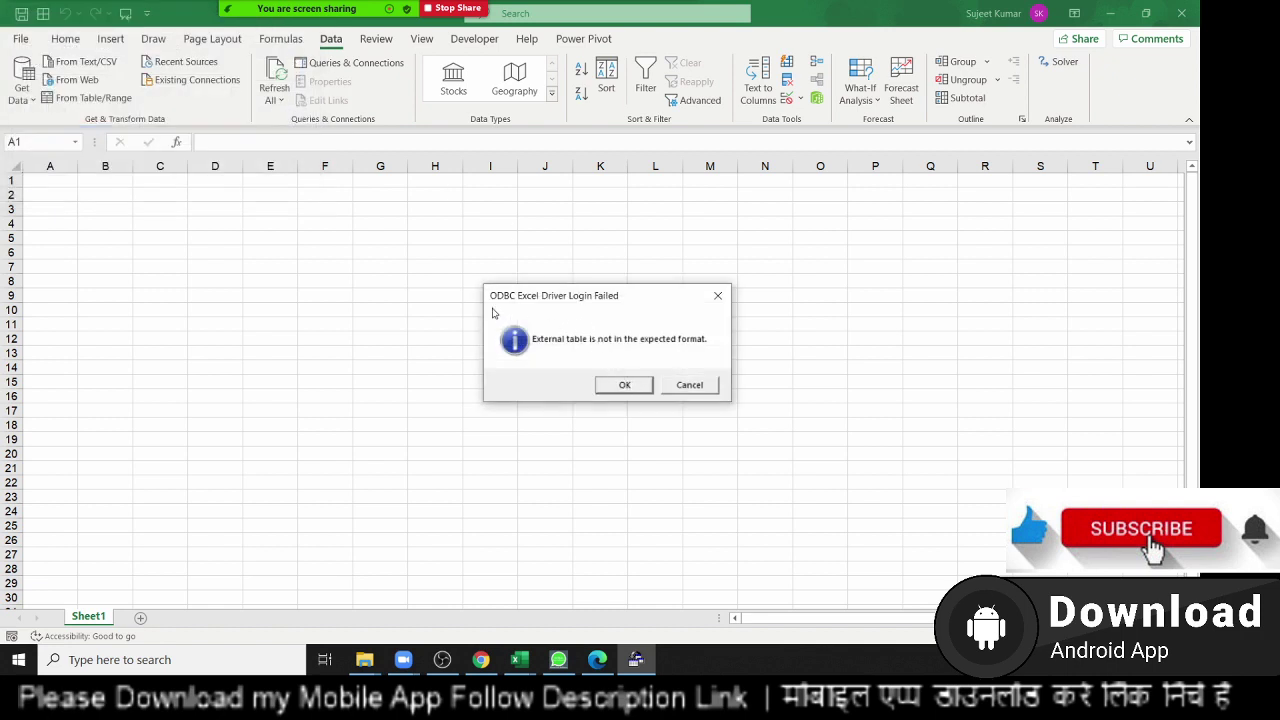
drag(516, 302, 375, 271)
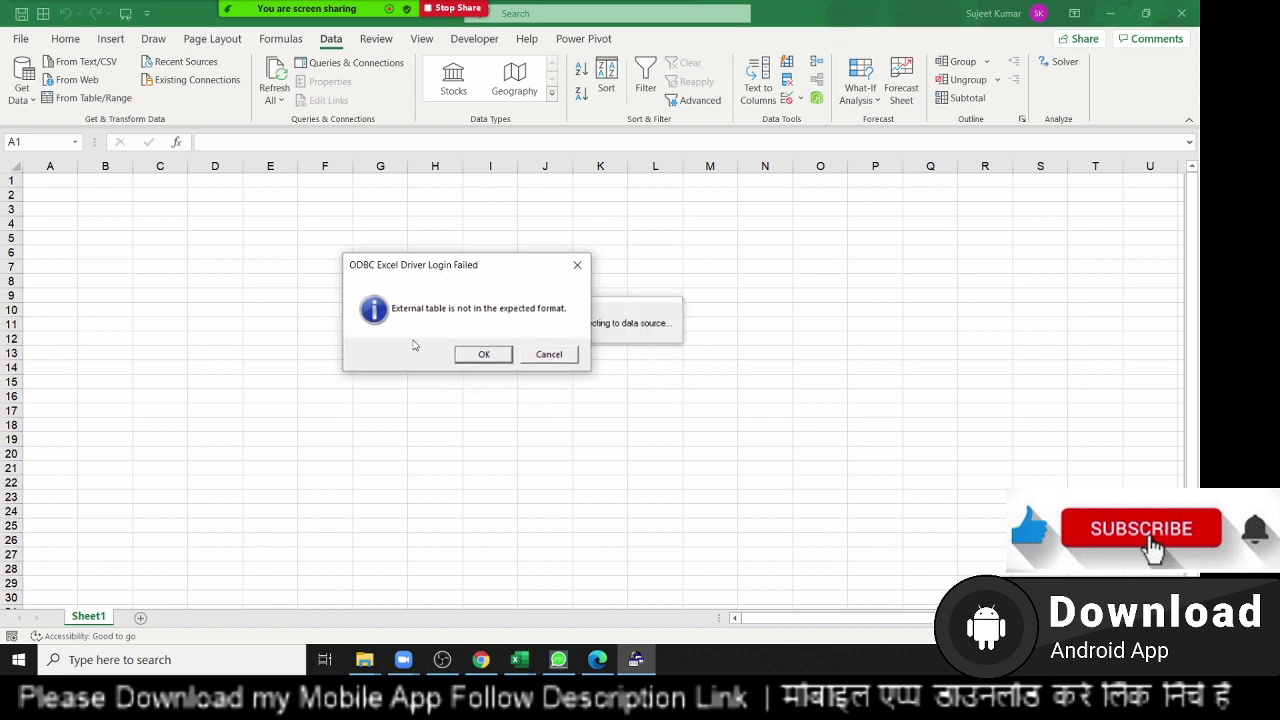
click(476, 358)
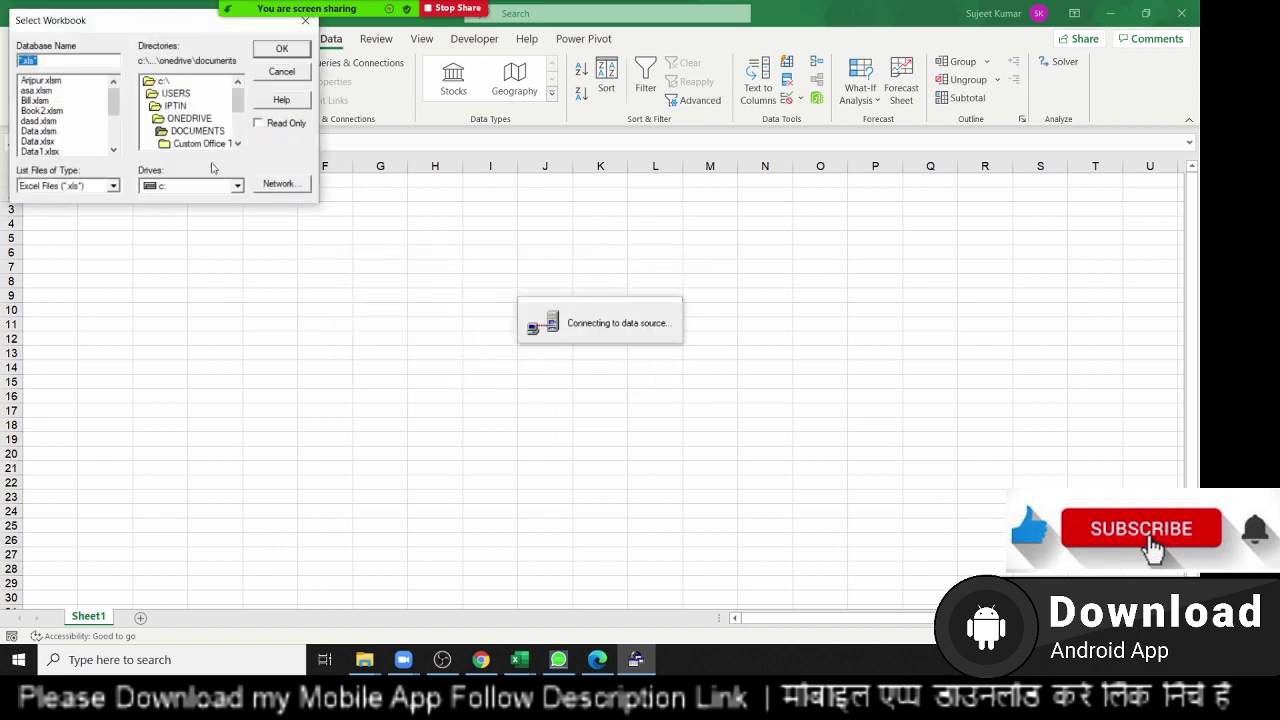
click(54, 152)
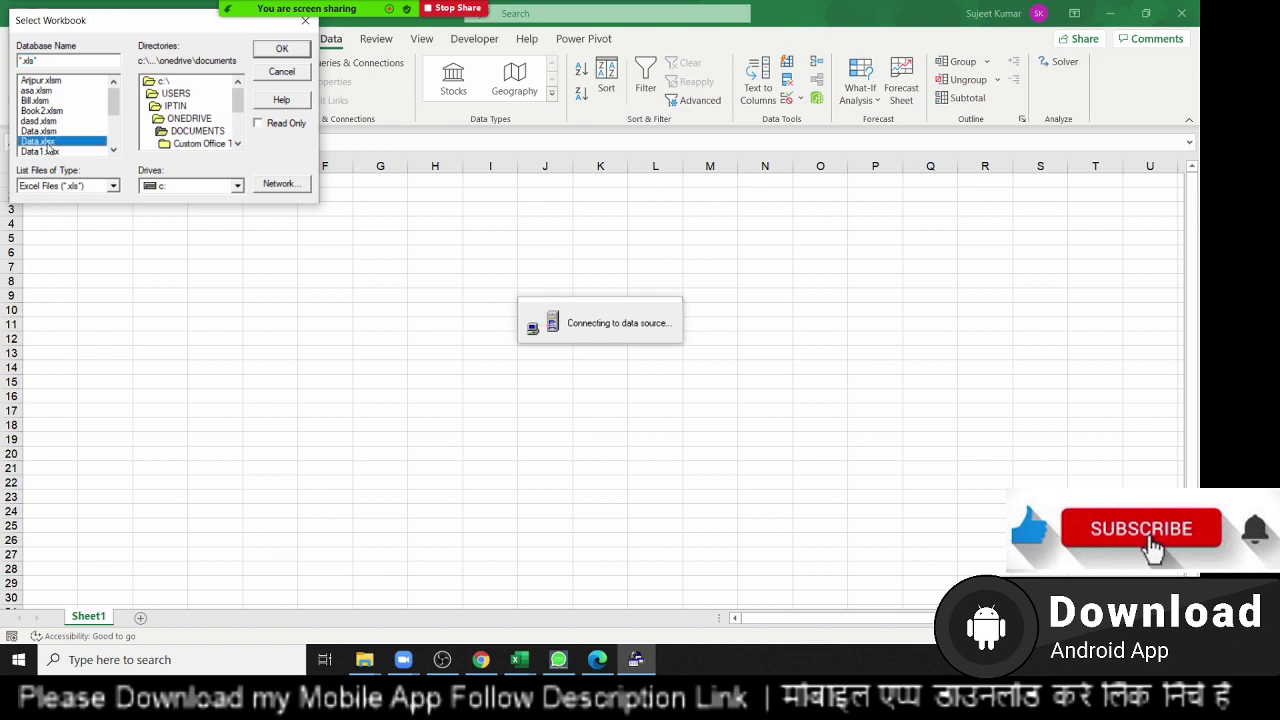
click(291, 55)
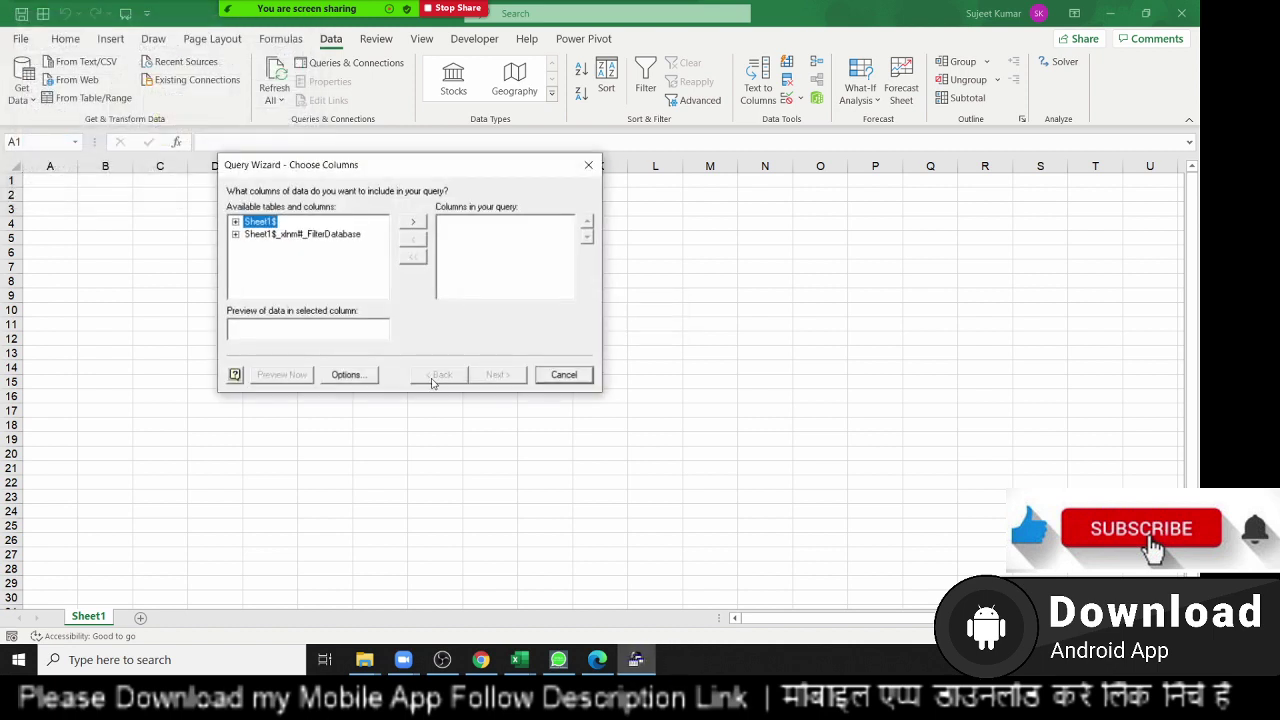
Add all Sheet1$ columns, ID through Amt, to the query and advance to Filter Data.
click(358, 377)
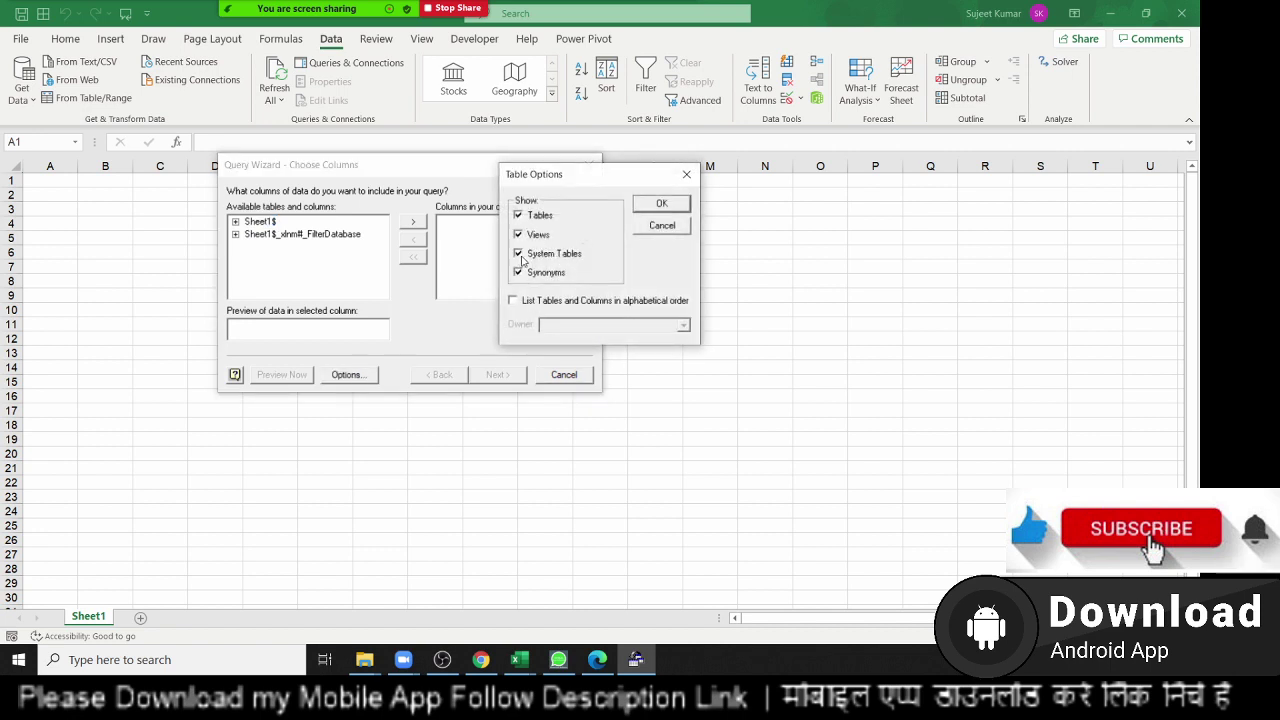
click(687, 172)
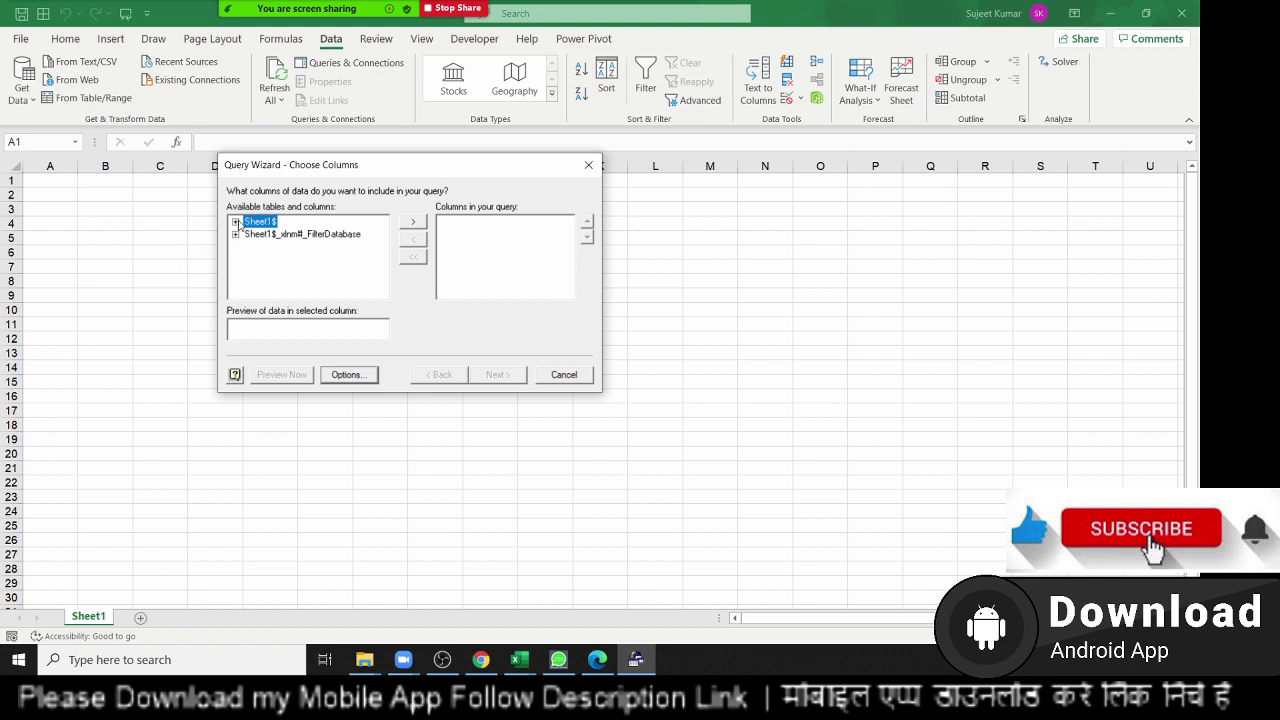
click(236, 222)
scroll(292, 273, down, 1)
scroll(293, 273, down, 1)
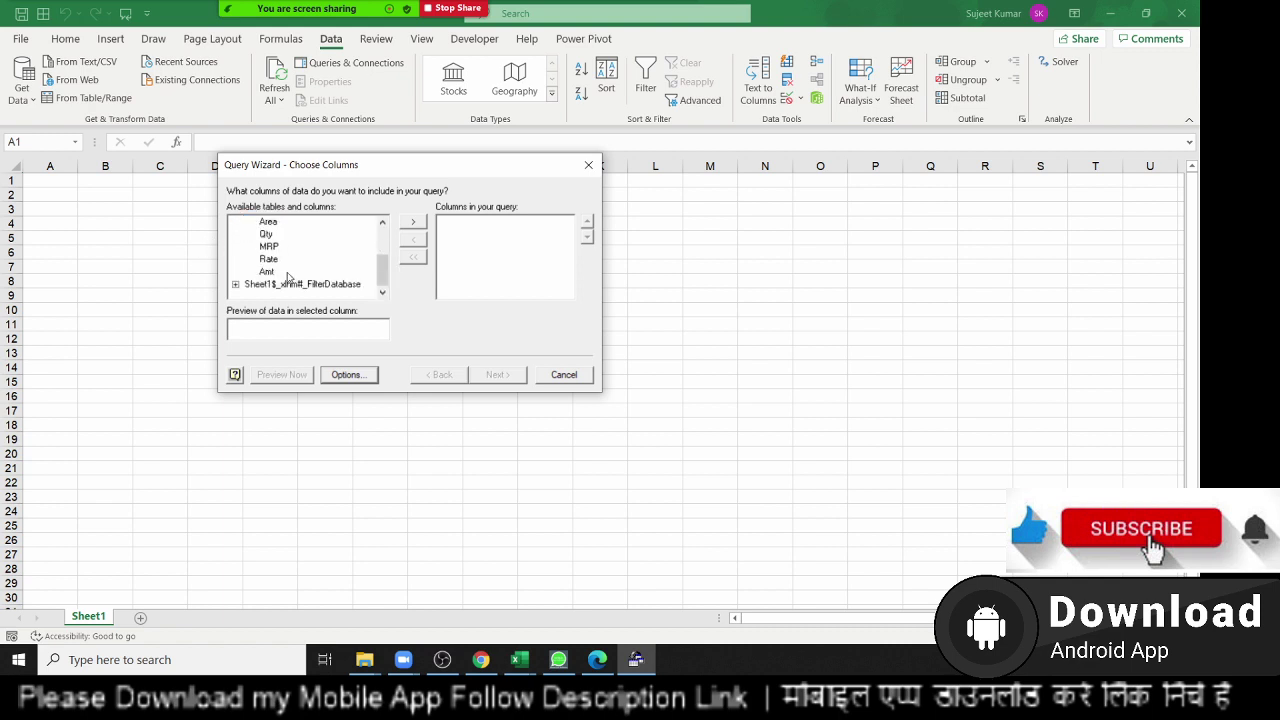
scroll(290, 275, up, 2)
click(418, 222)
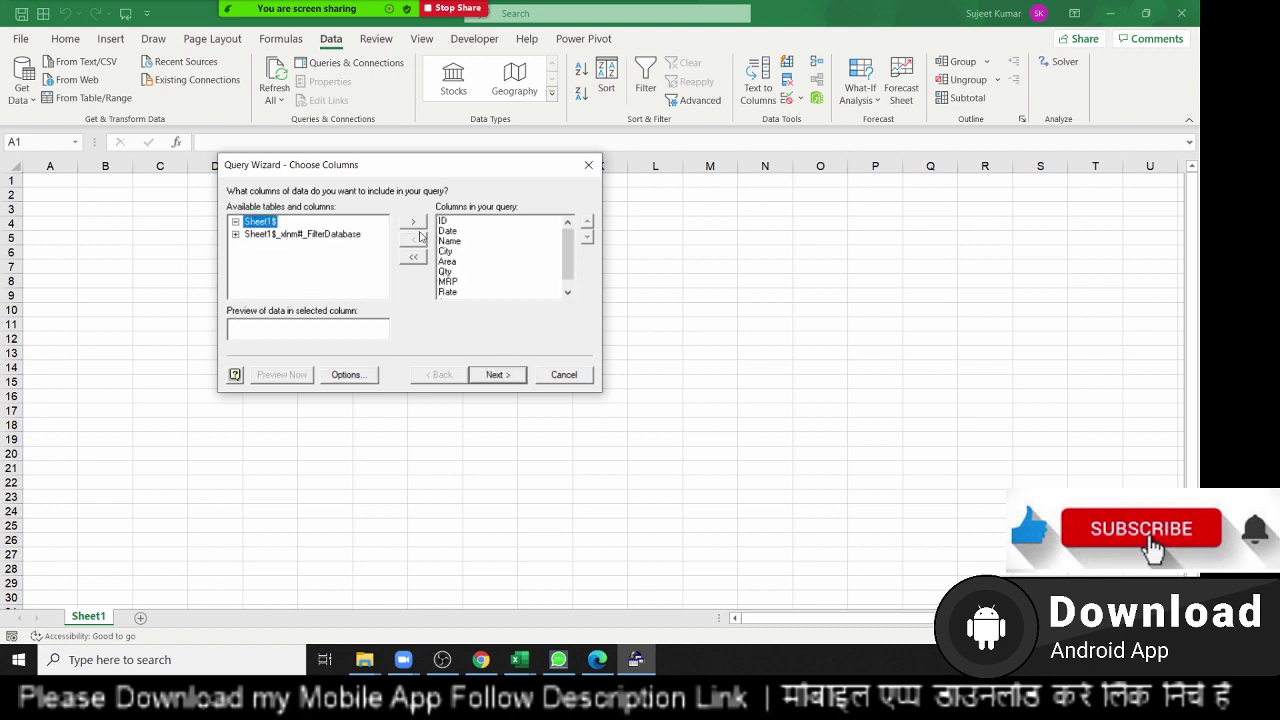
click(496, 378)
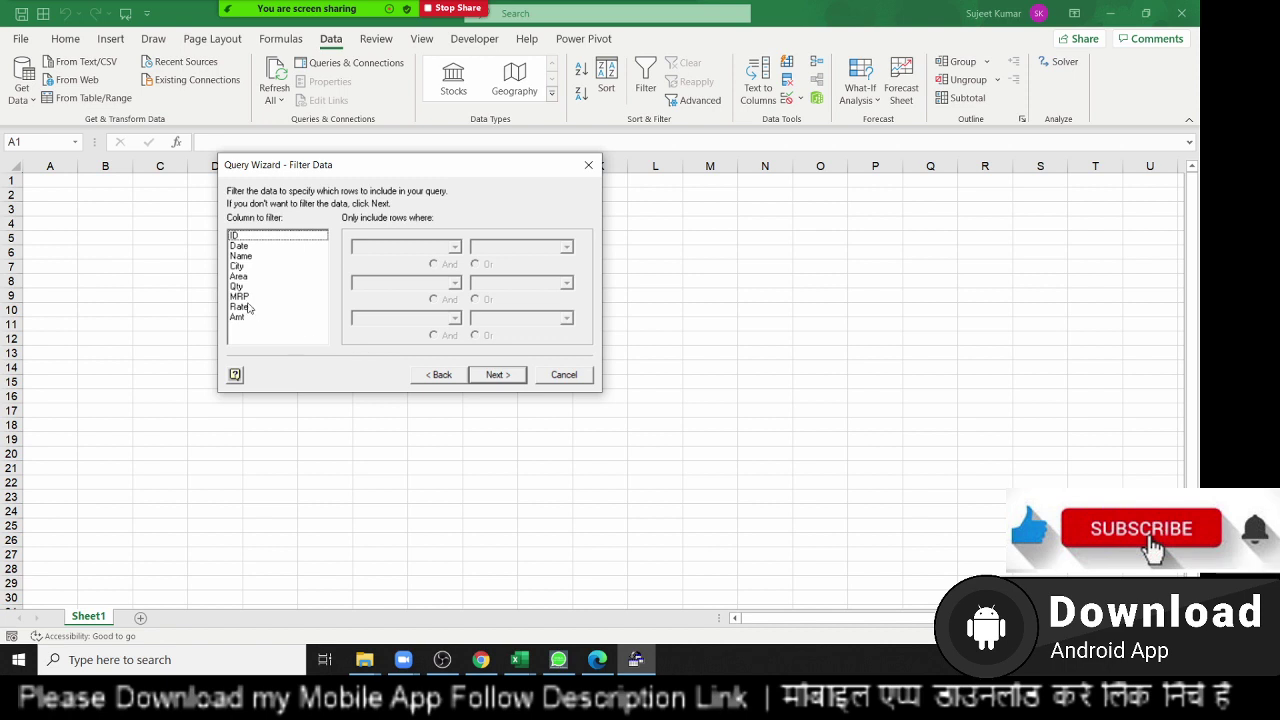
Filter the query to rows where City equals Delhi.
click(238, 266)
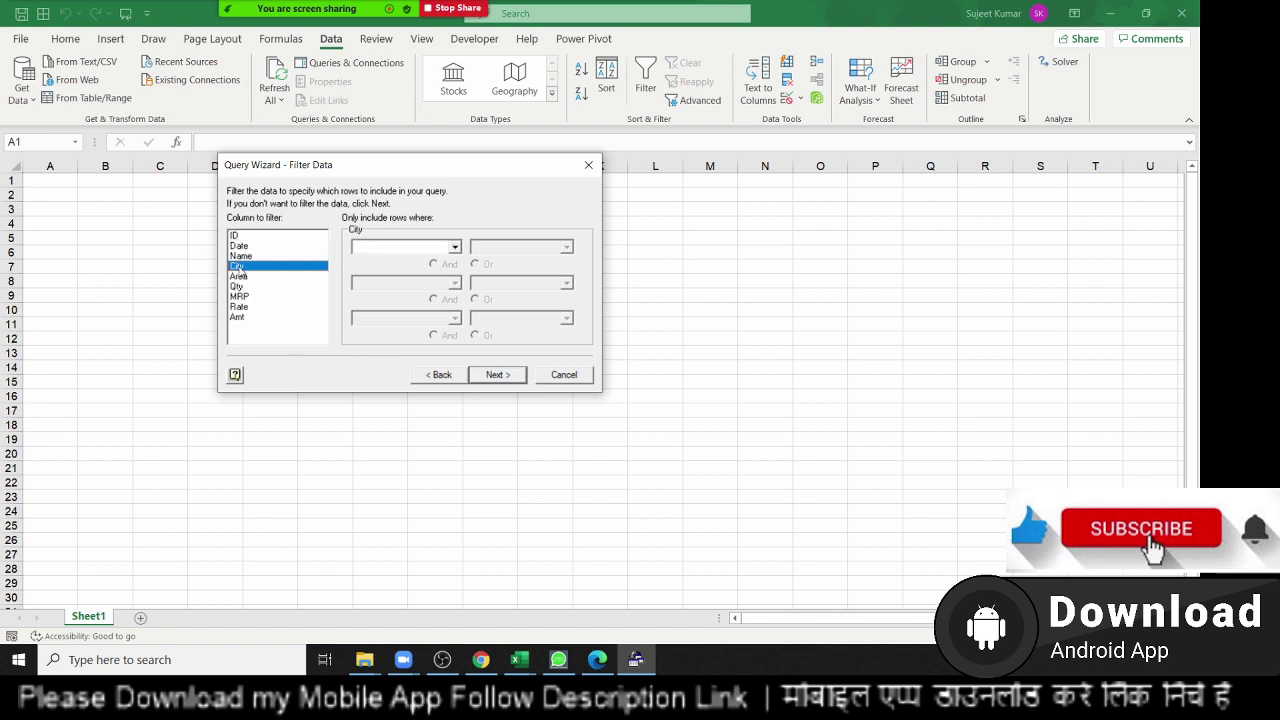
click(456, 248)
click(449, 270)
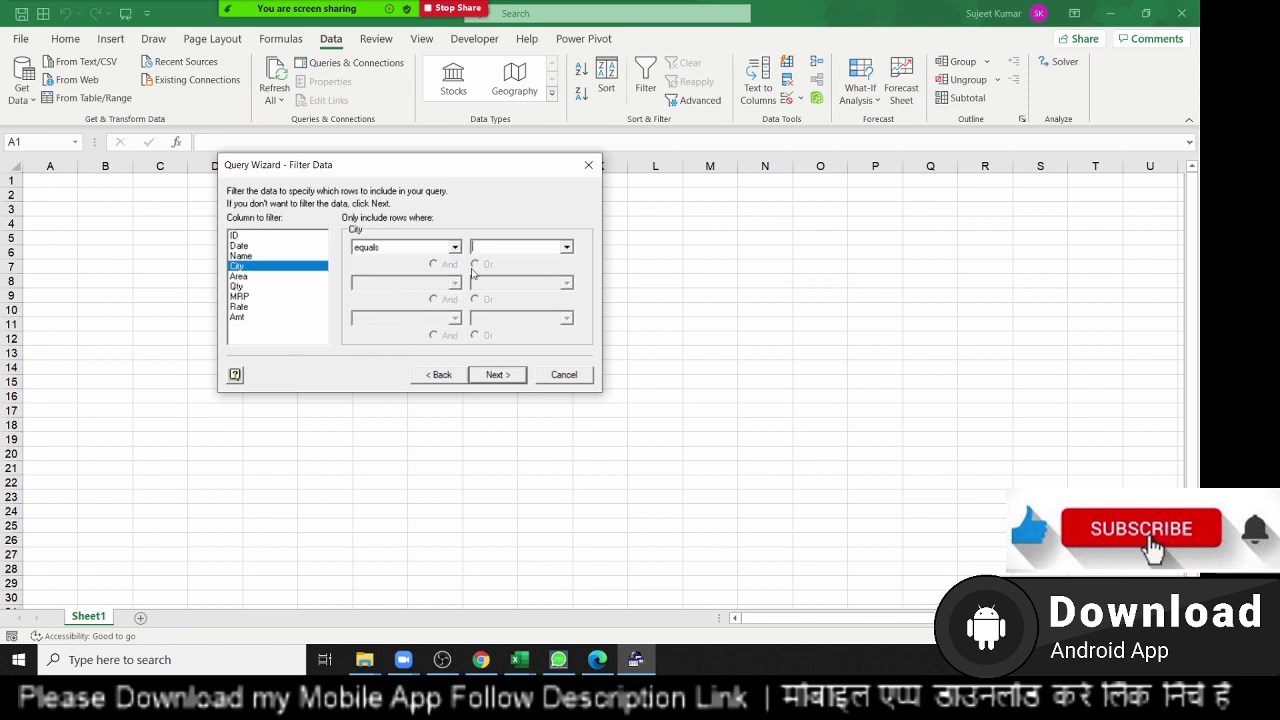
click(566, 247)
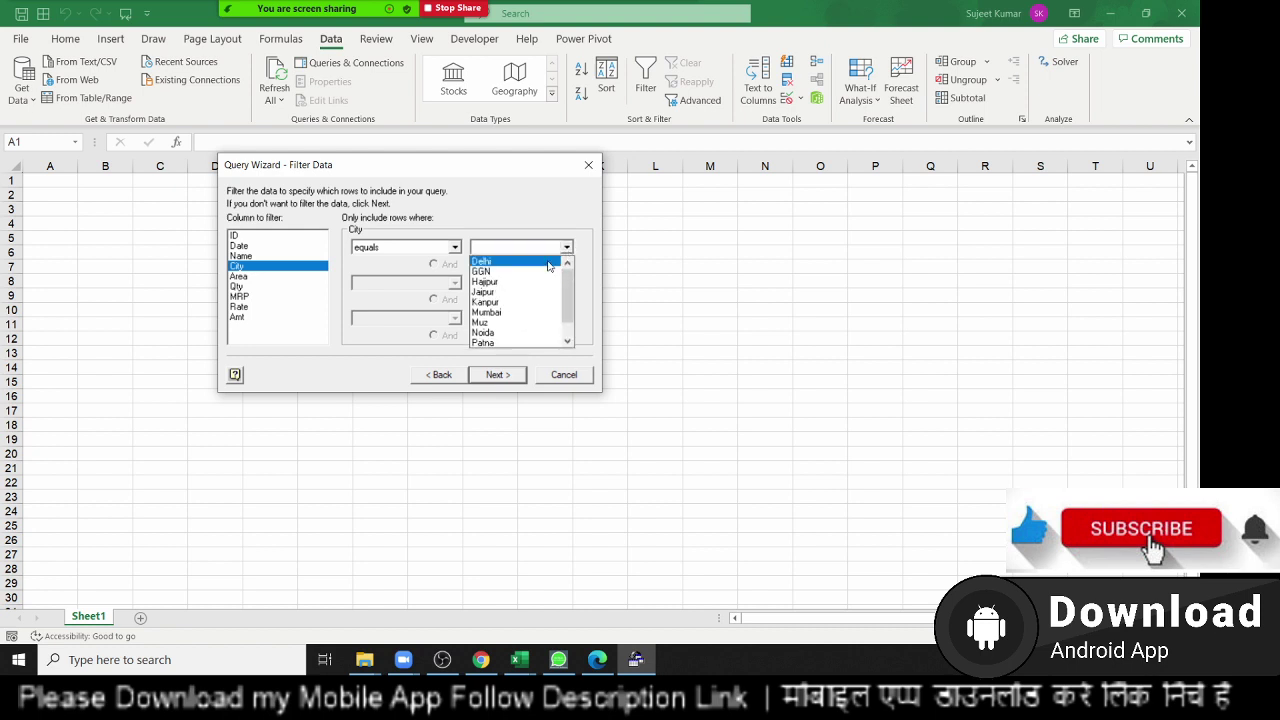
click(547, 262)
Skip sorting and finish the Query Wizard.
click(509, 377)
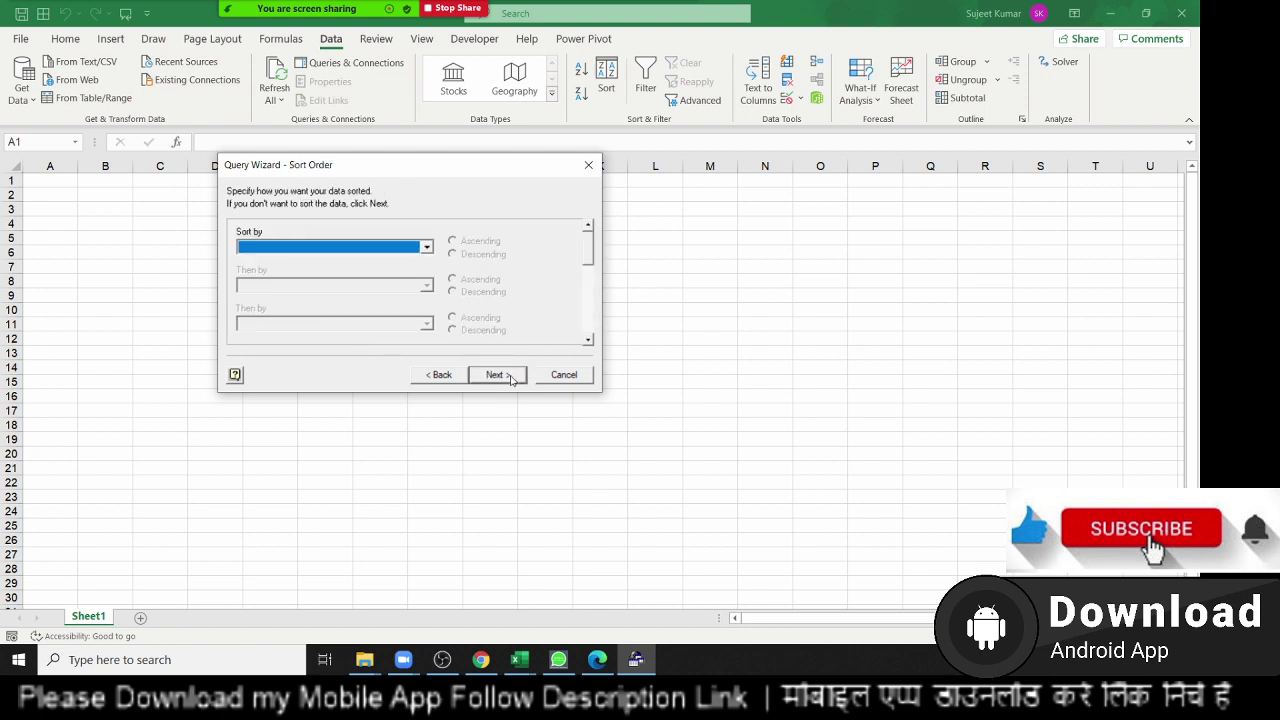
click(512, 378)
click(498, 376)
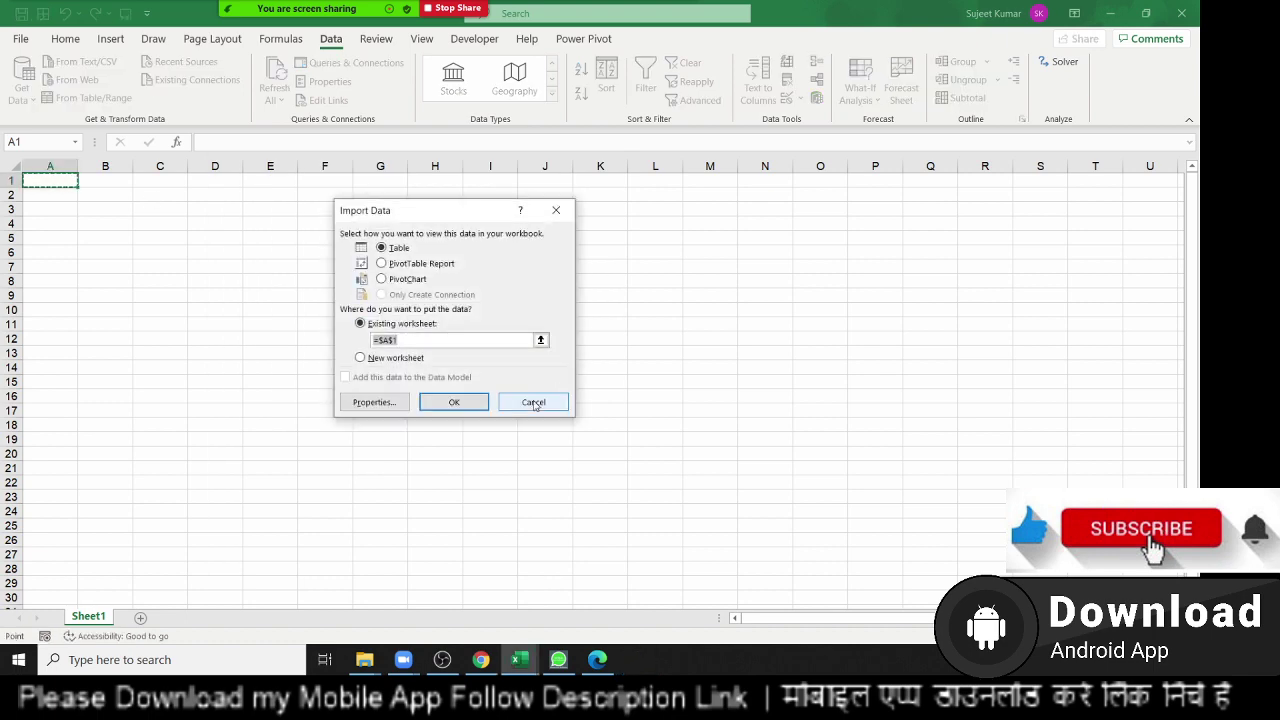
Place the Delhi results as a table at $A$1 and inspect its ID through Amt columns.
click(453, 401)
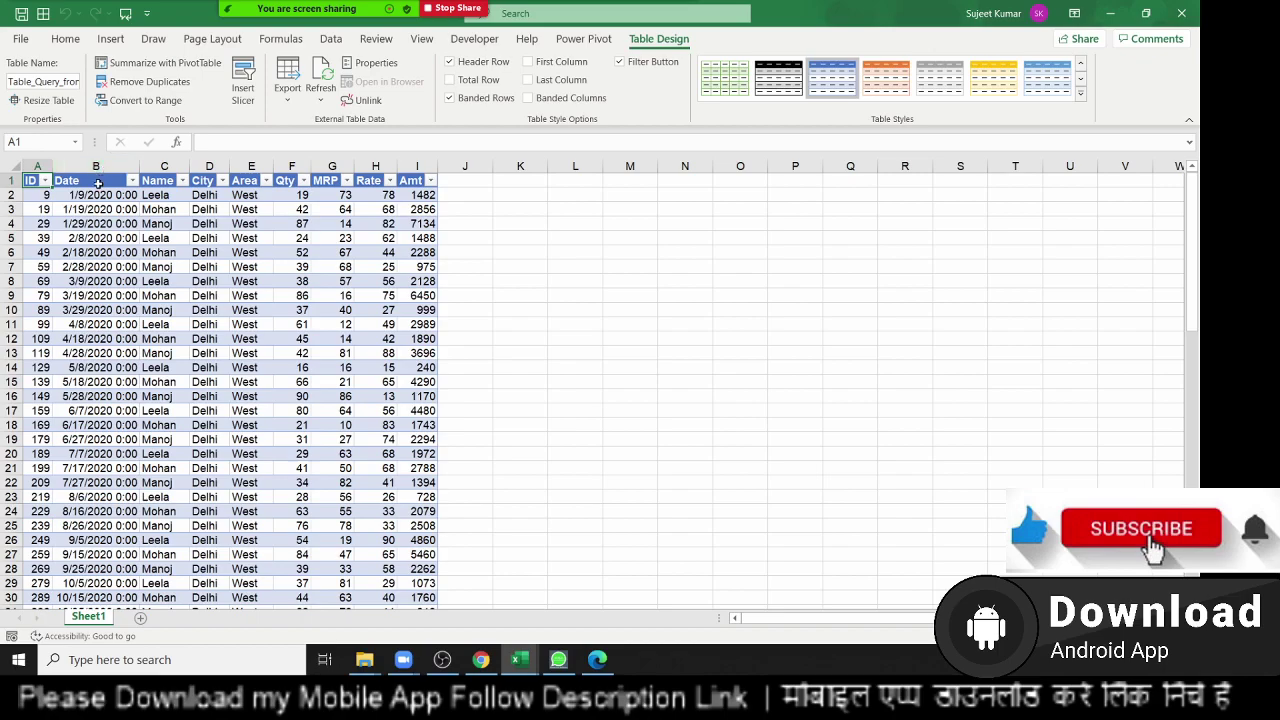
mouse_move(65, 180)
mouse_down()
mouse_move(355, 546)
mouse_move(438, 592)
mouse_move(430, 407)
mouse_up()
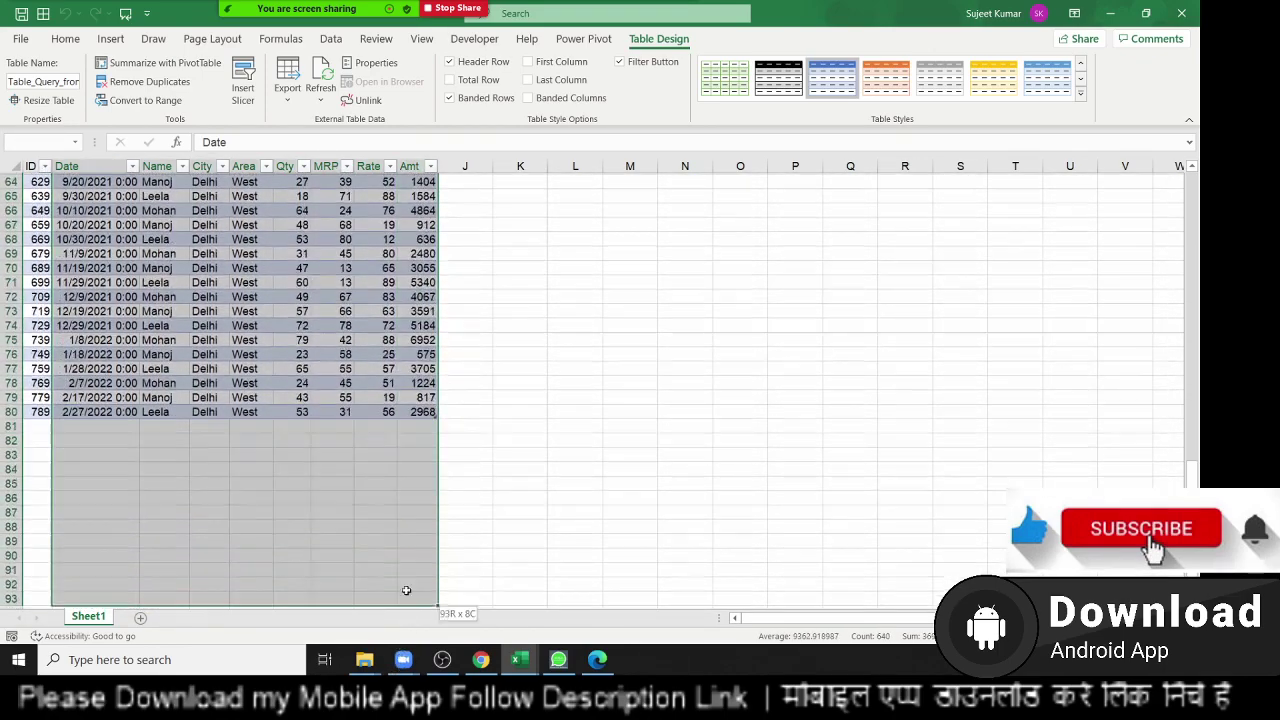
scroll(300, 380, up, 6)
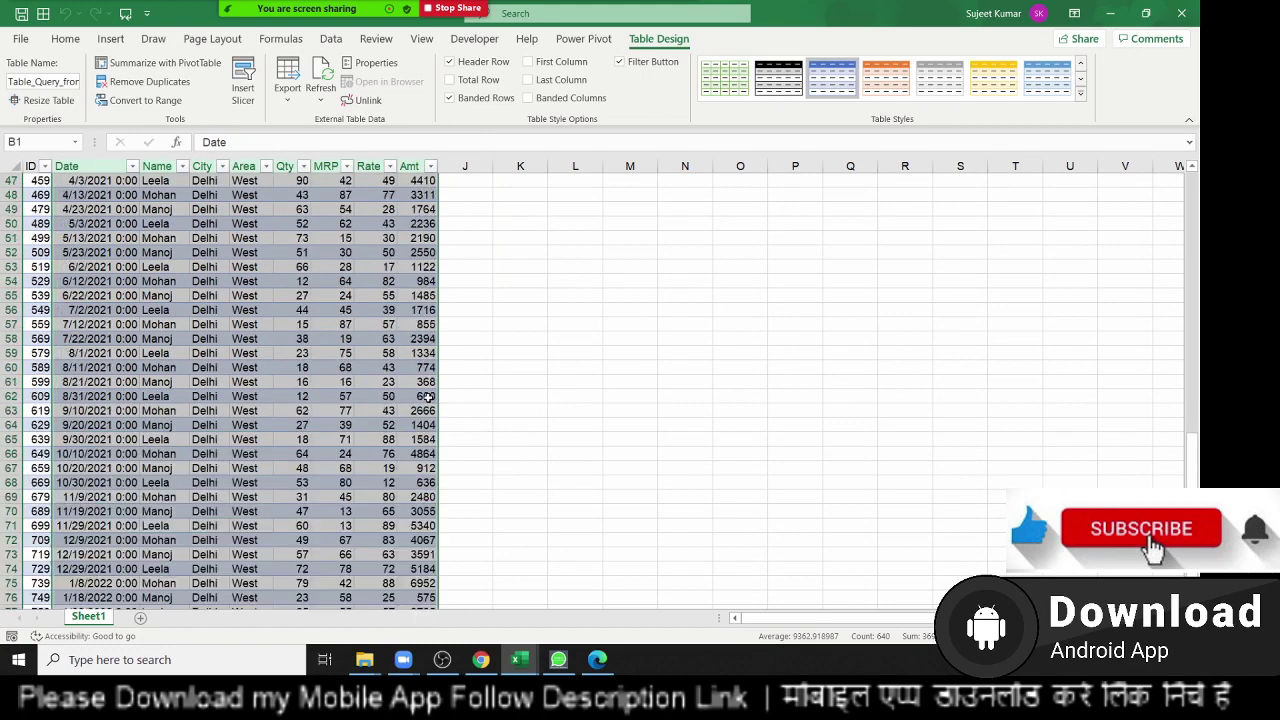
scroll(295, 370, up, 9)
scroll(295, 370, up, 7)
scroll(295, 372, up, 1)
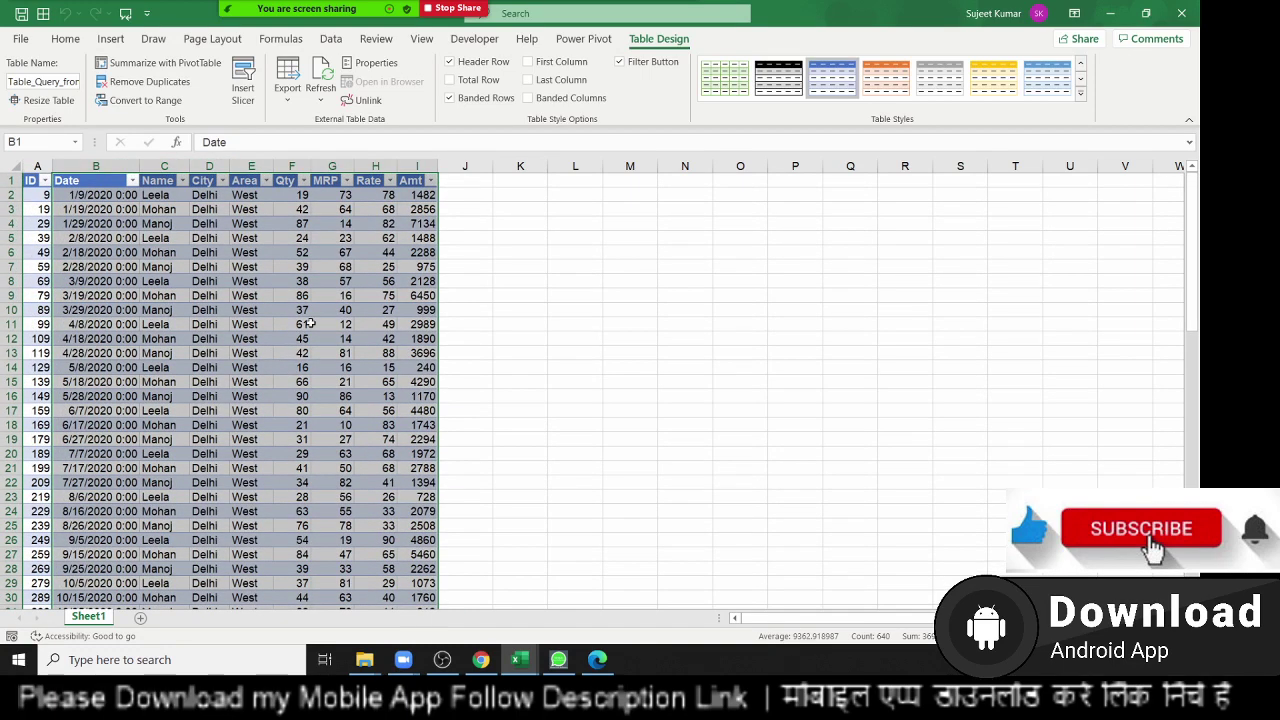
click(311, 325)
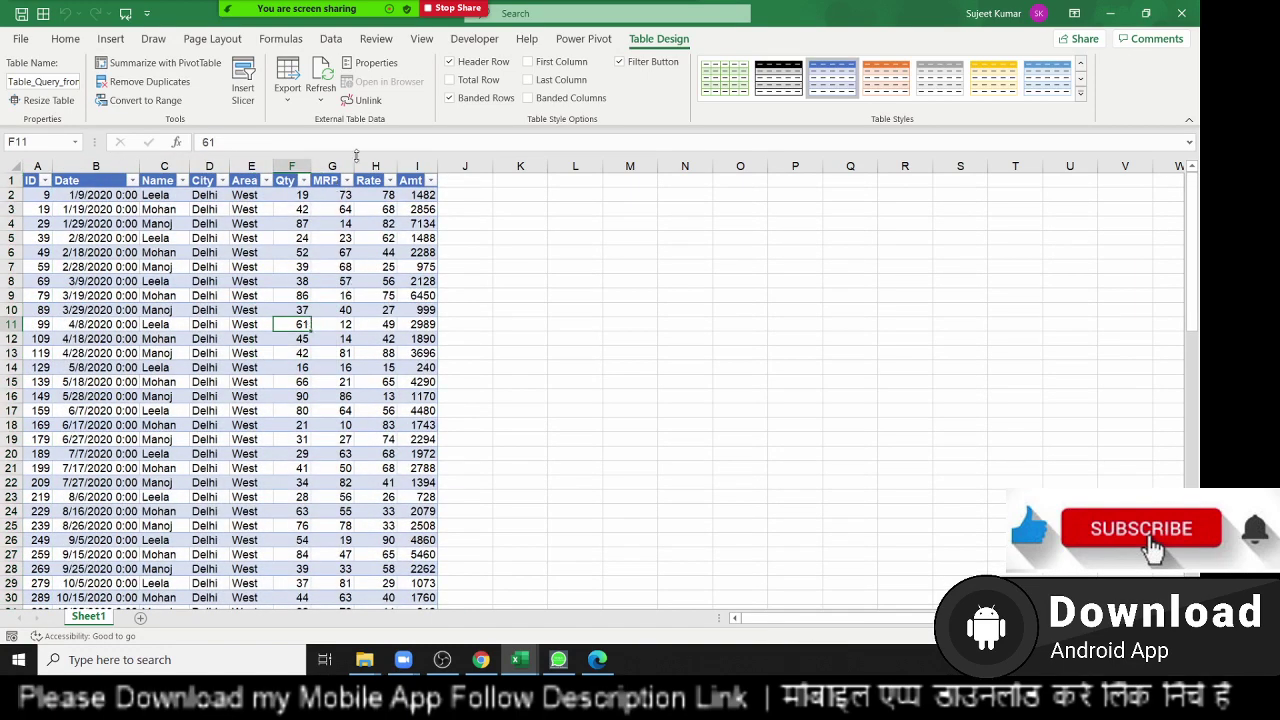
click(350, 162)
click(34, 165)
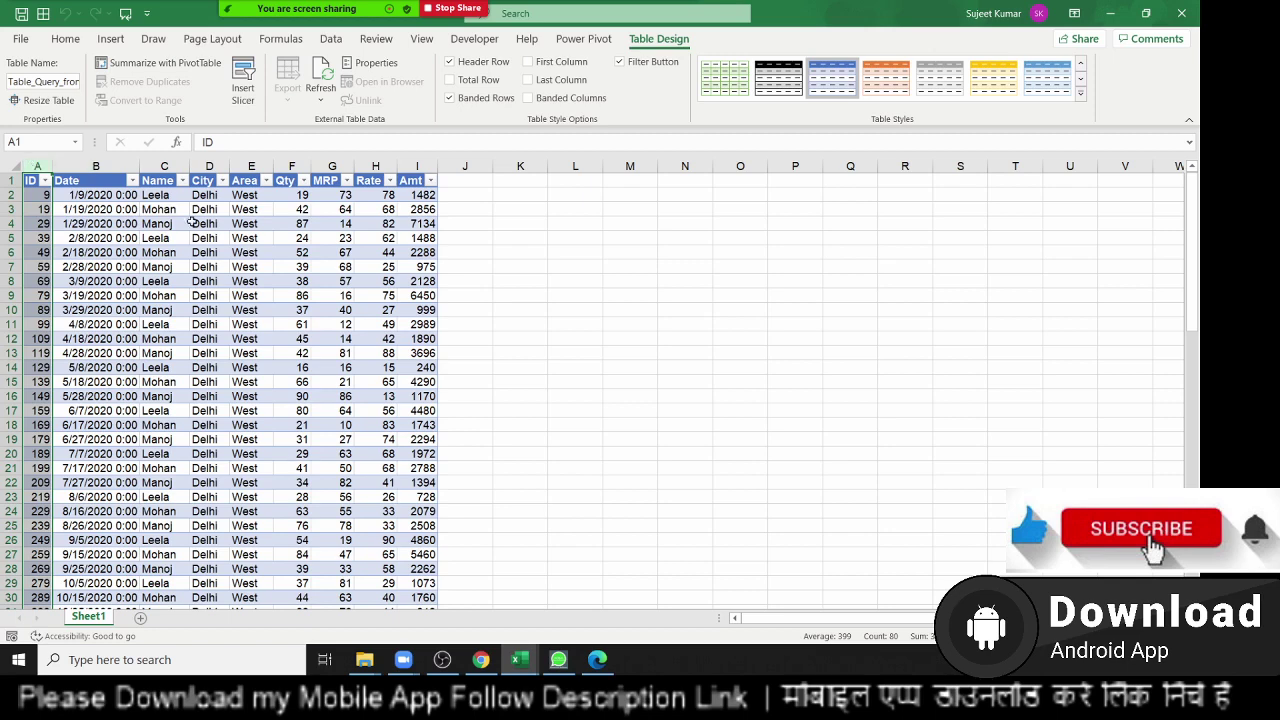
click(214, 236)
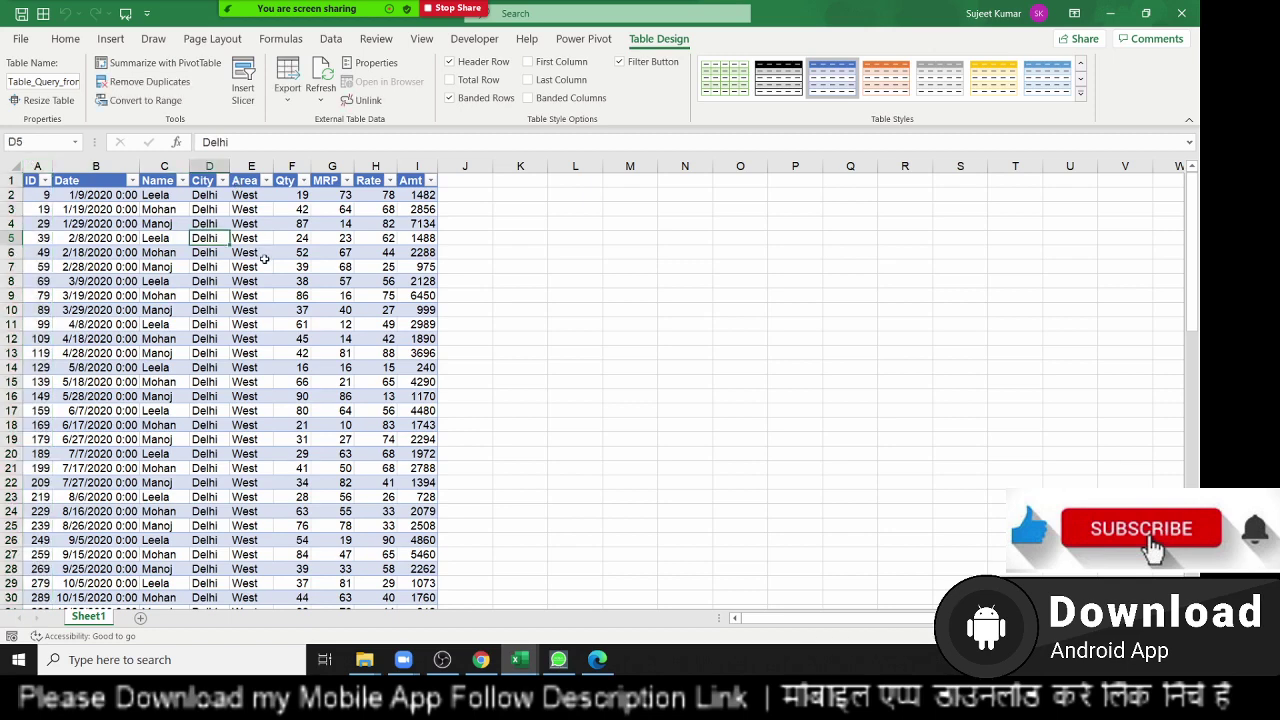
Add a blank Sheet2 and permanently delete Sheet1 with its Delhi table.
click(165, 617)
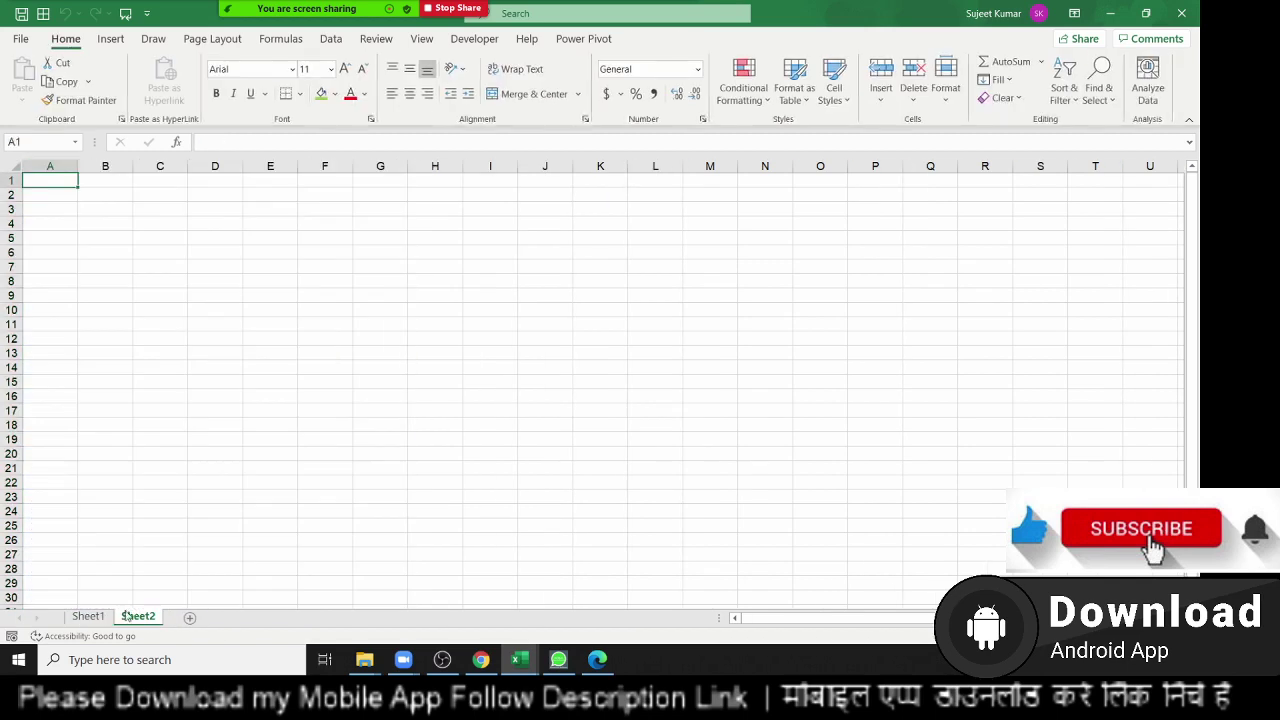
click(90, 616)
right_click(106, 616)
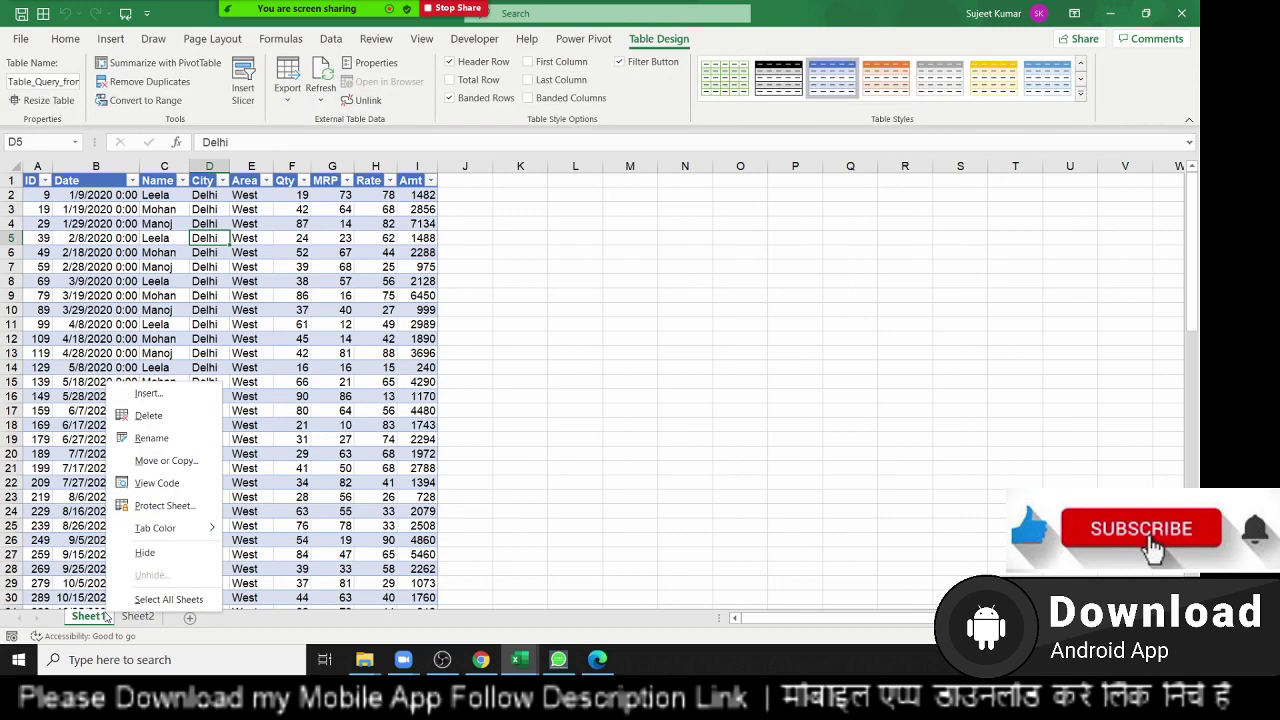
click(150, 415)
click(553, 372)
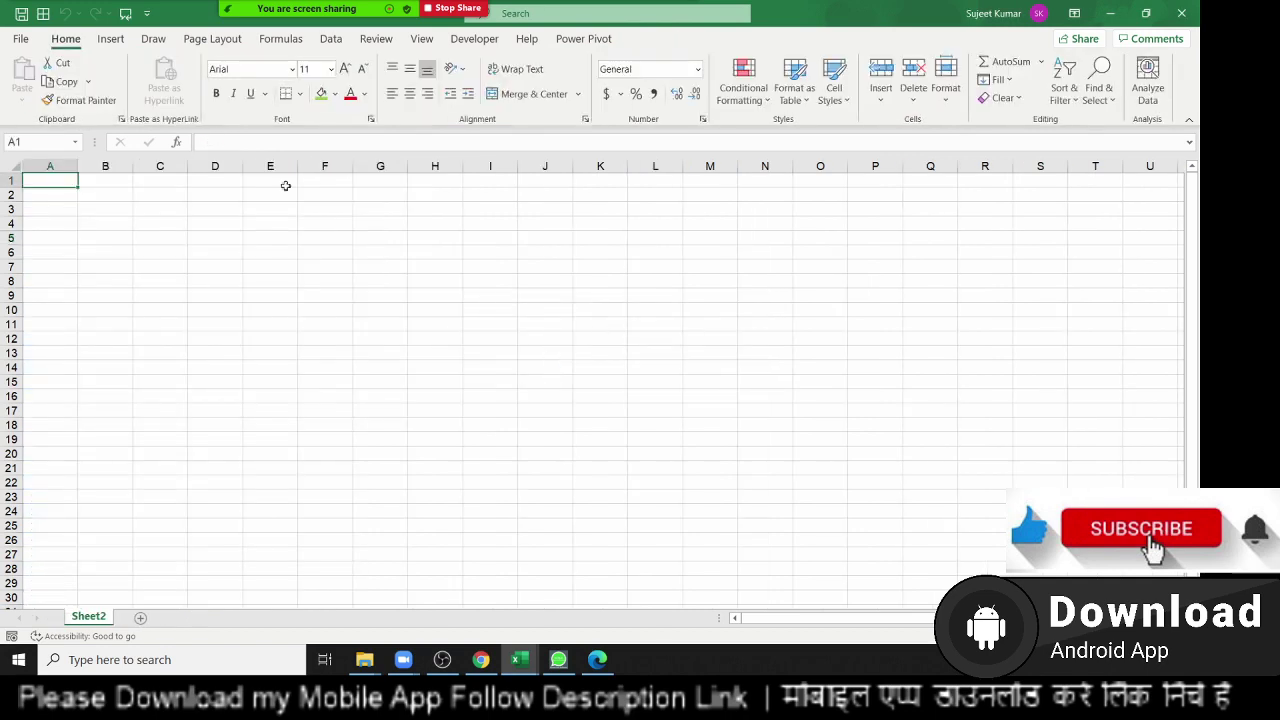
Show Get Data's From Other Sources import options on the Data tab.
click(110, 38)
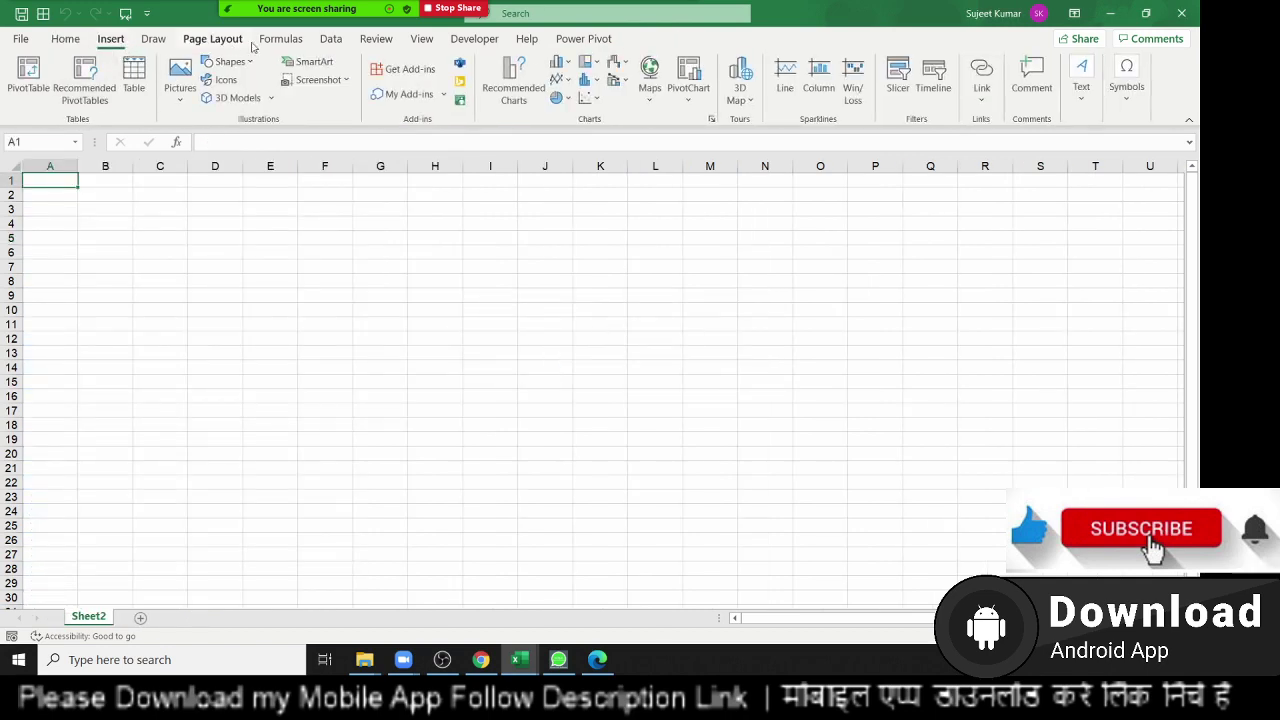
click(331, 38)
click(22, 105)
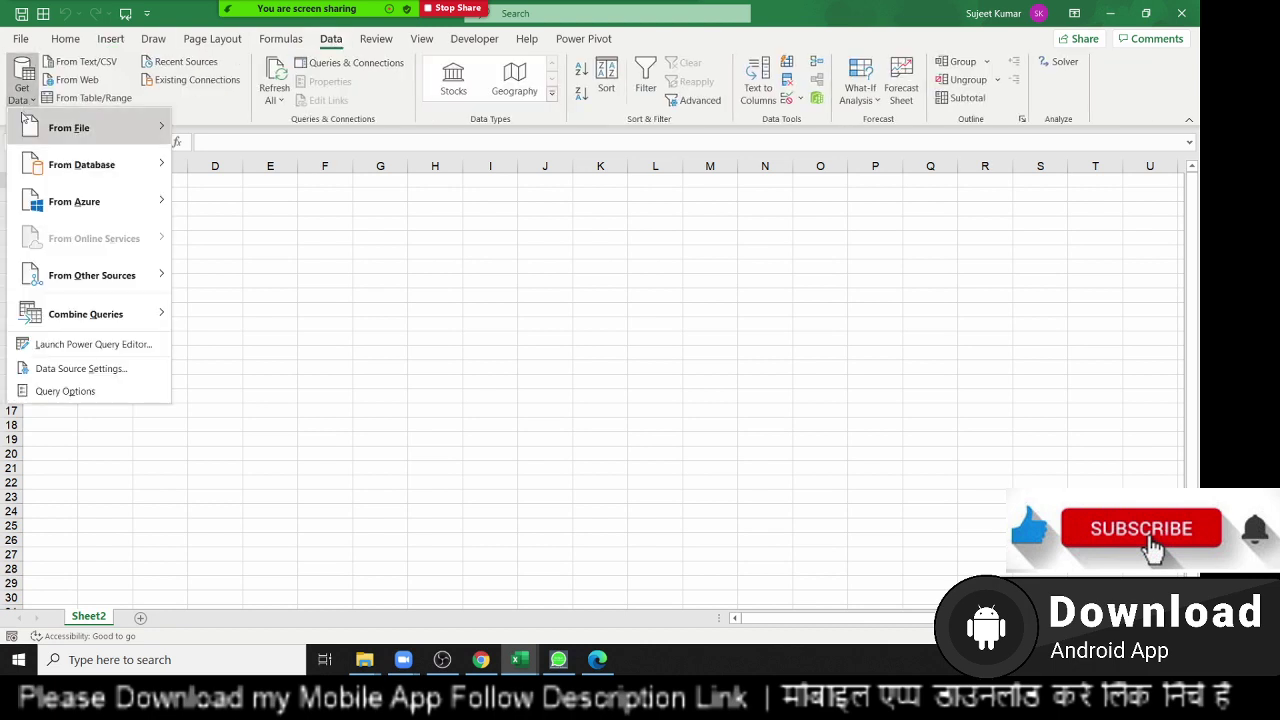
mouse_move(92, 275)
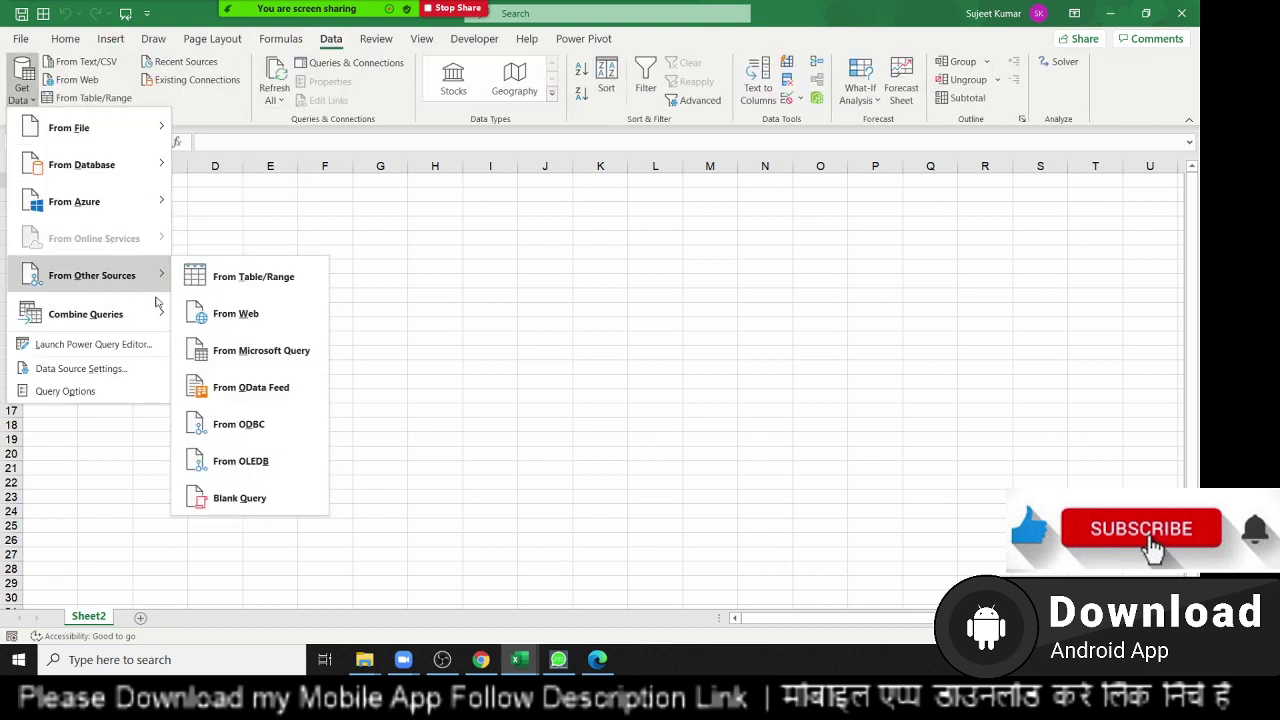
Start a new Microsoft Query using the Excel Files source and the Data.xlsx workbook.
click(209, 352)
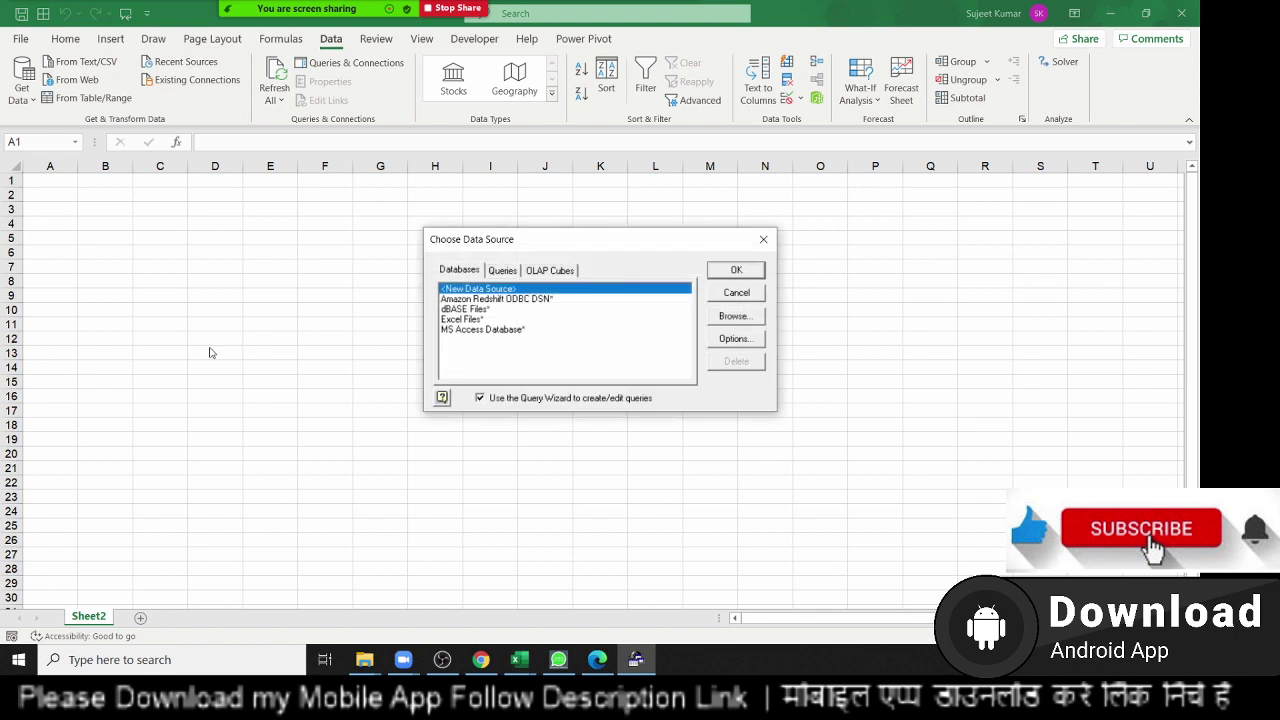
click(481, 320)
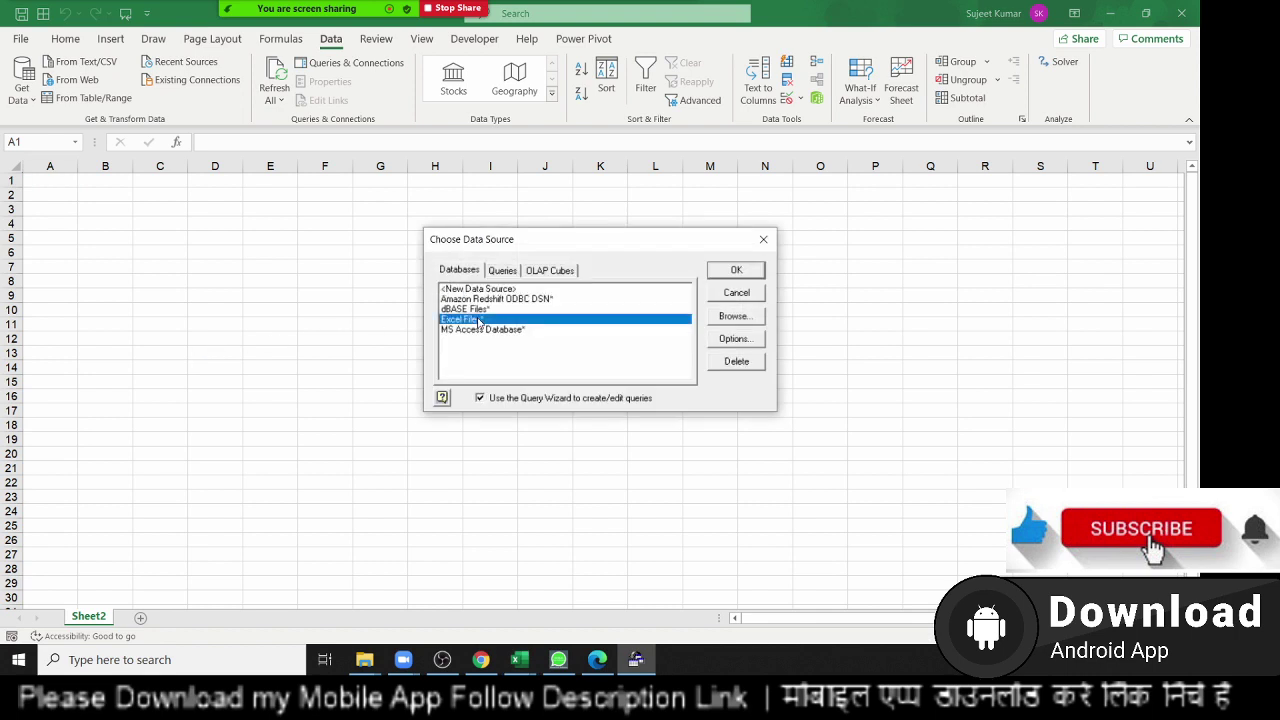
click(757, 272)
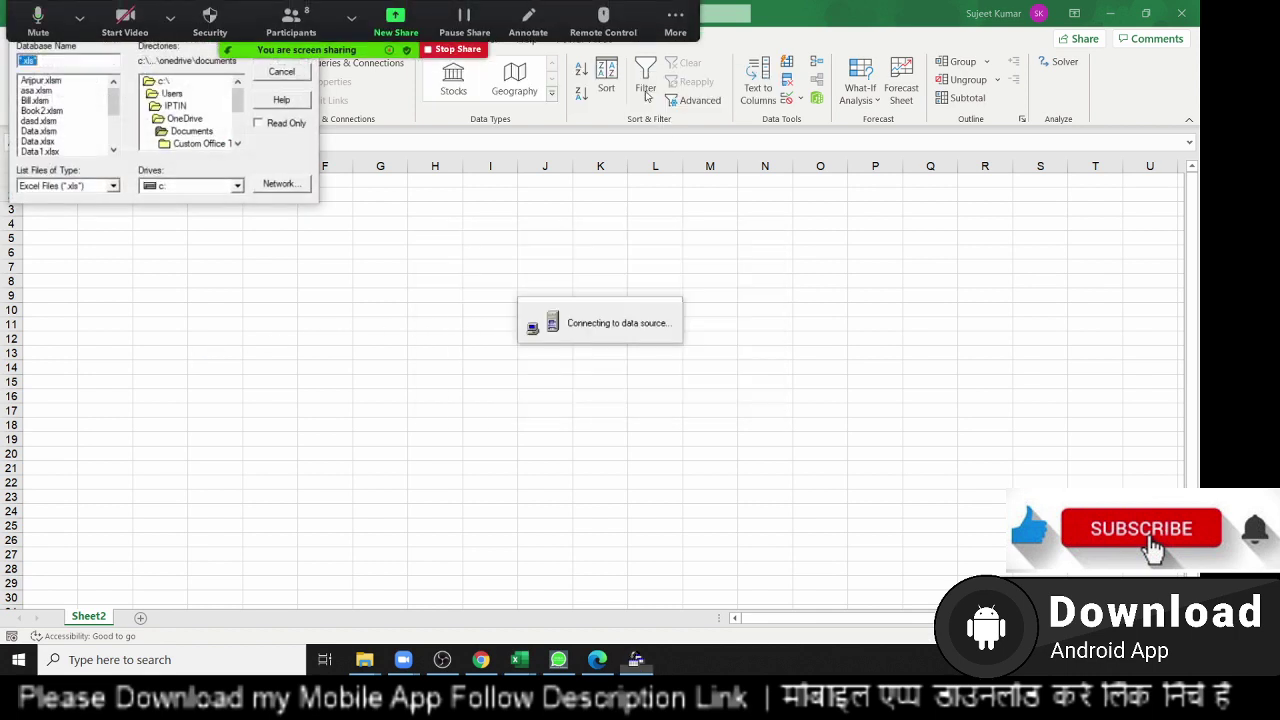
click(44, 142)
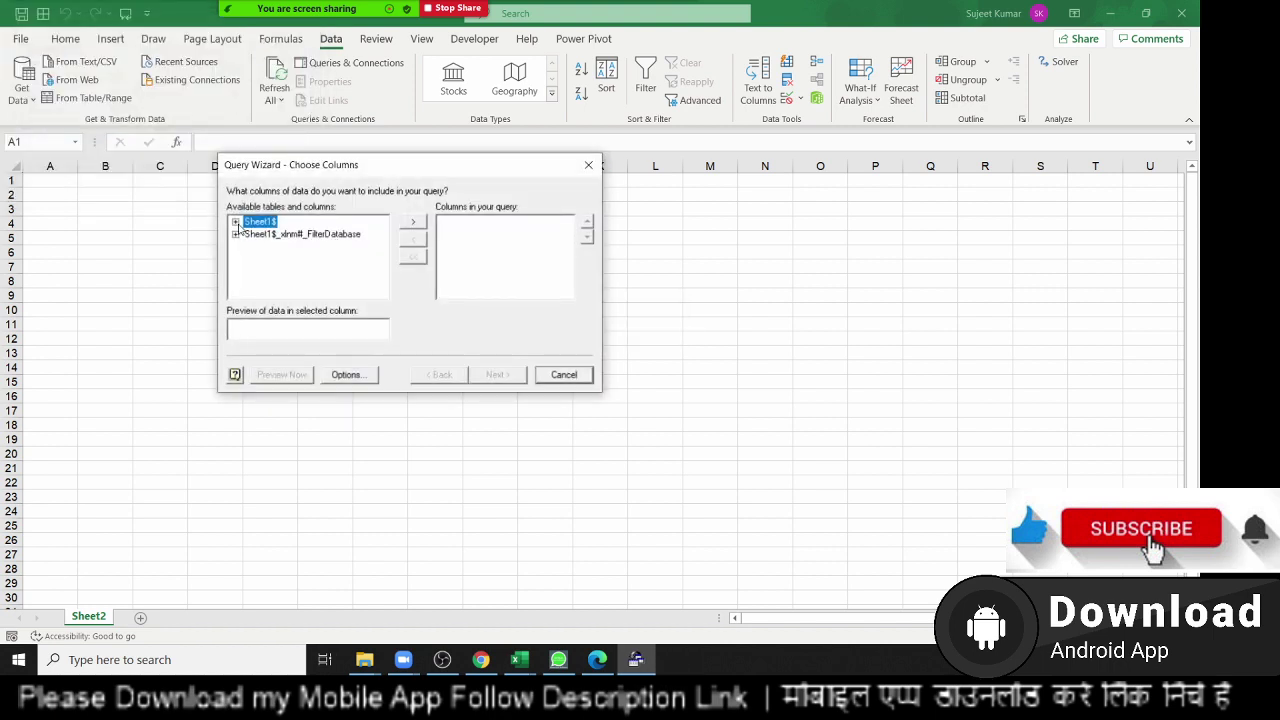
Add Date, Name, City, Qty, MRP and Amt from Sheet1$ as query columns.
click(236, 222)
click(268, 247)
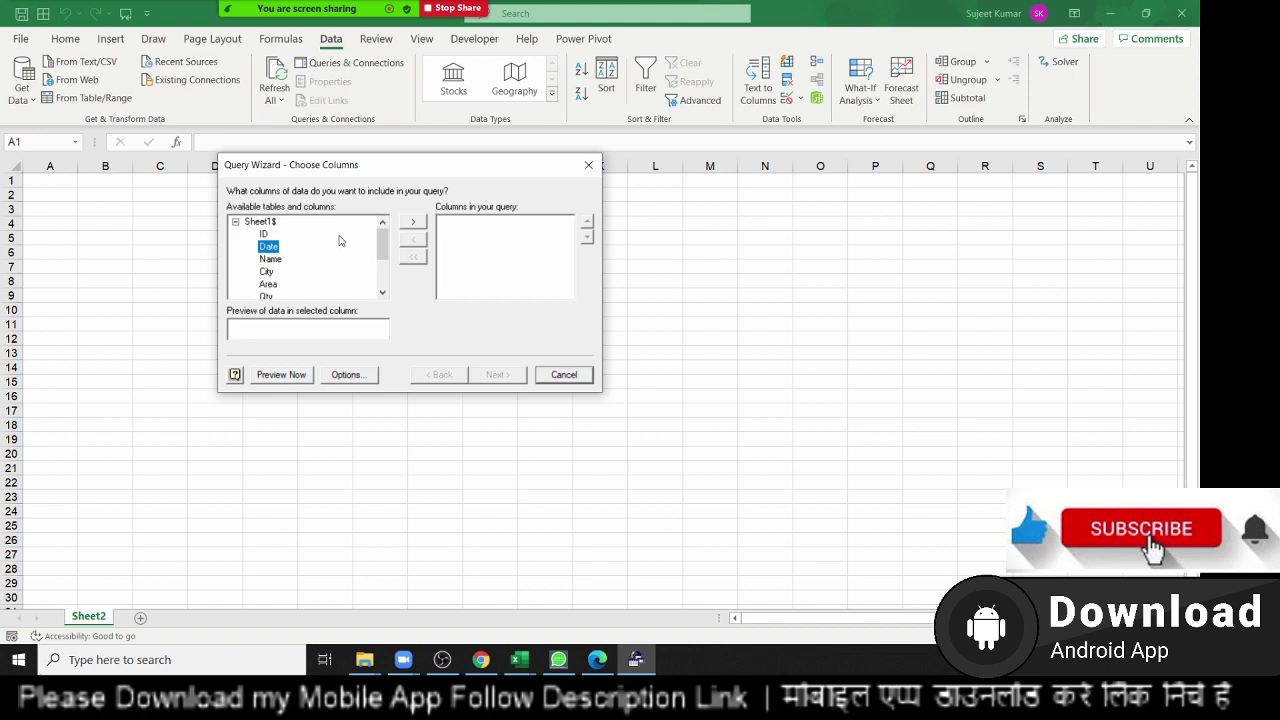
click(412, 222)
click(412, 222)
click(412, 222)
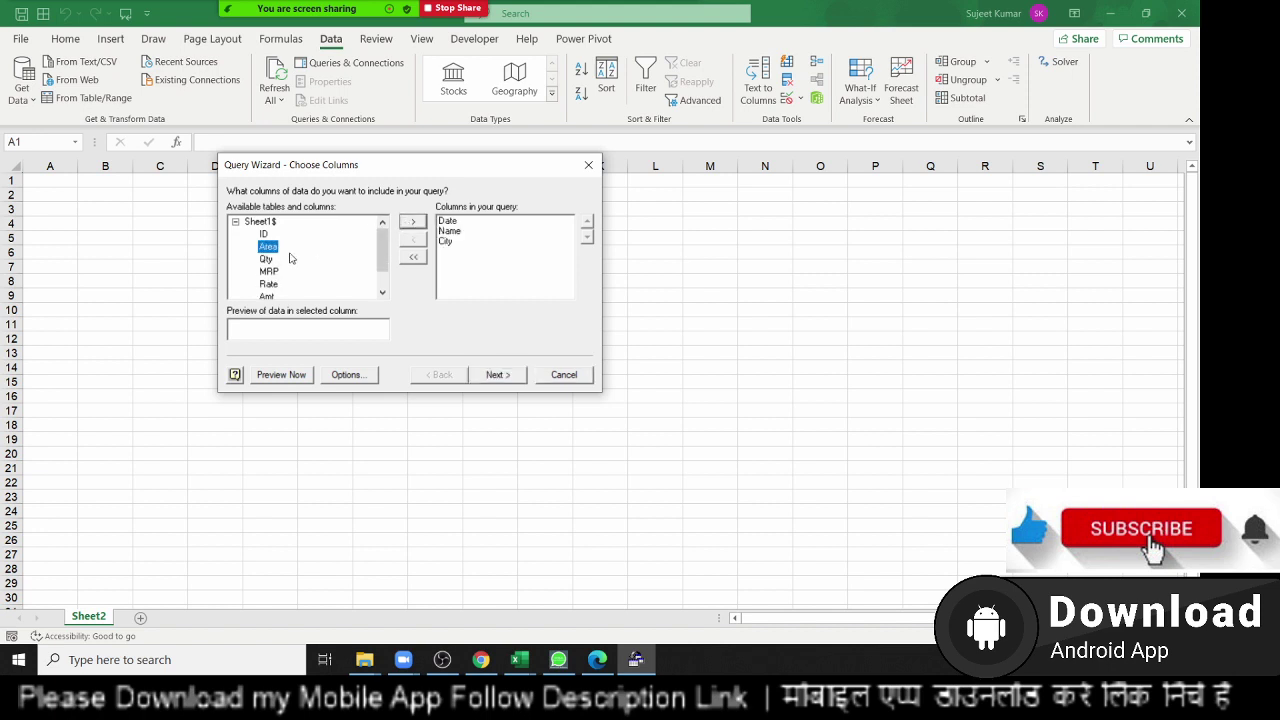
double_click(267, 259)
double_click(267, 259)
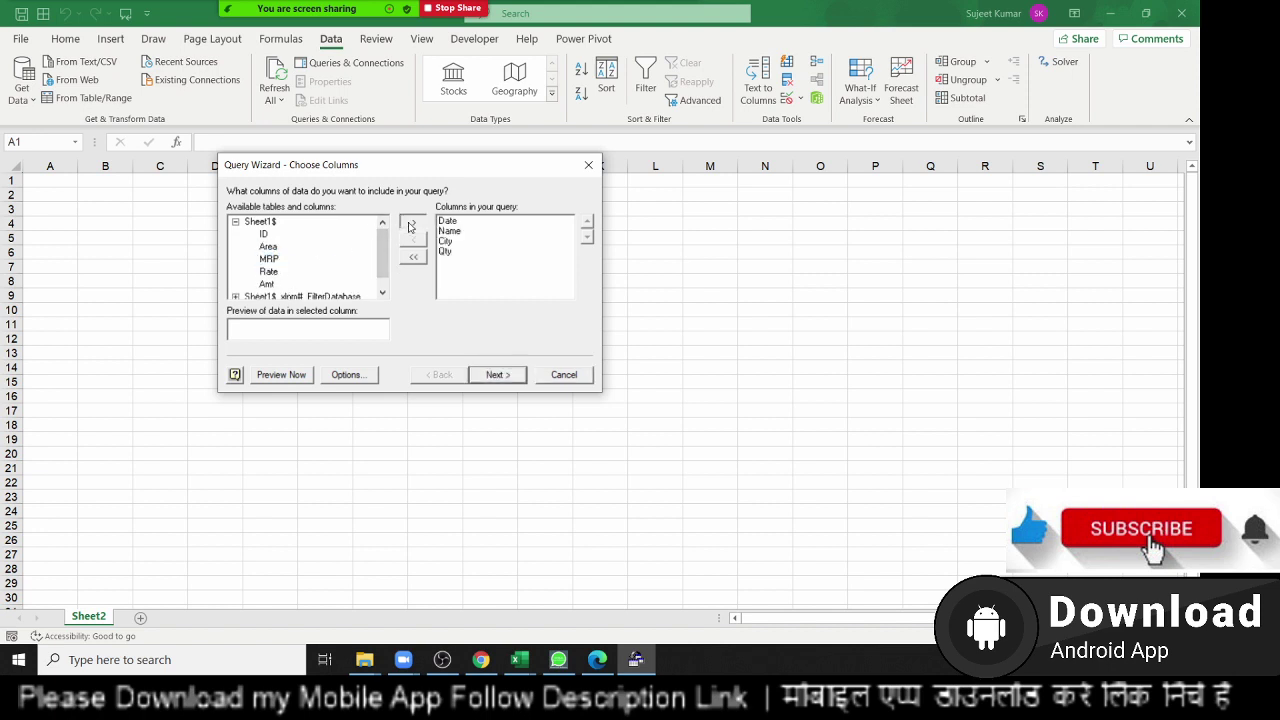
click(276, 284)
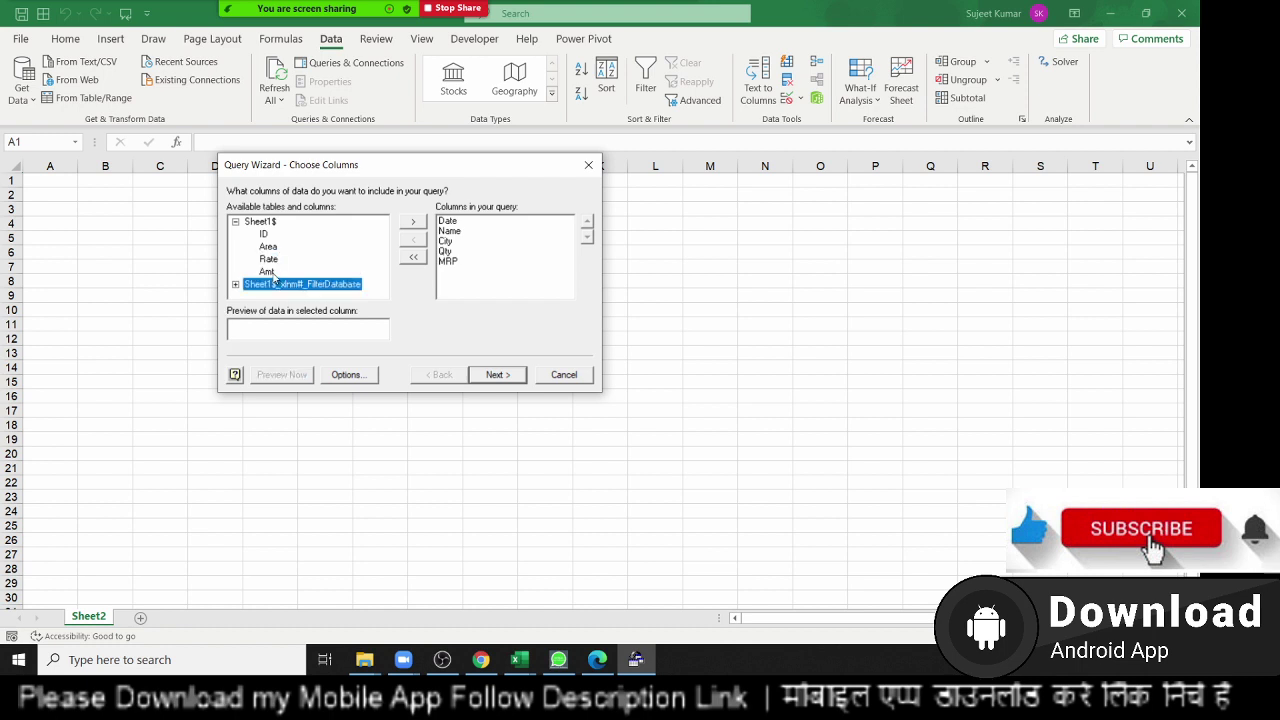
click(270, 272)
click(413, 222)
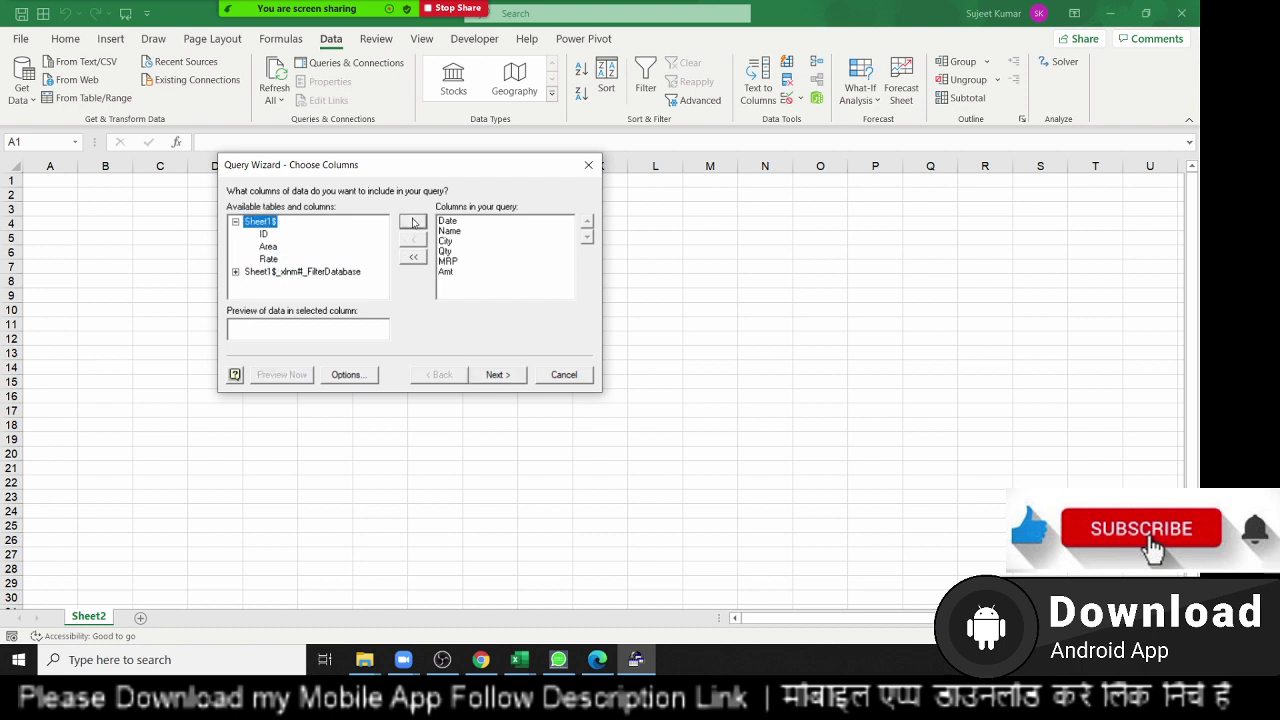
click(495, 380)
click(495, 378)
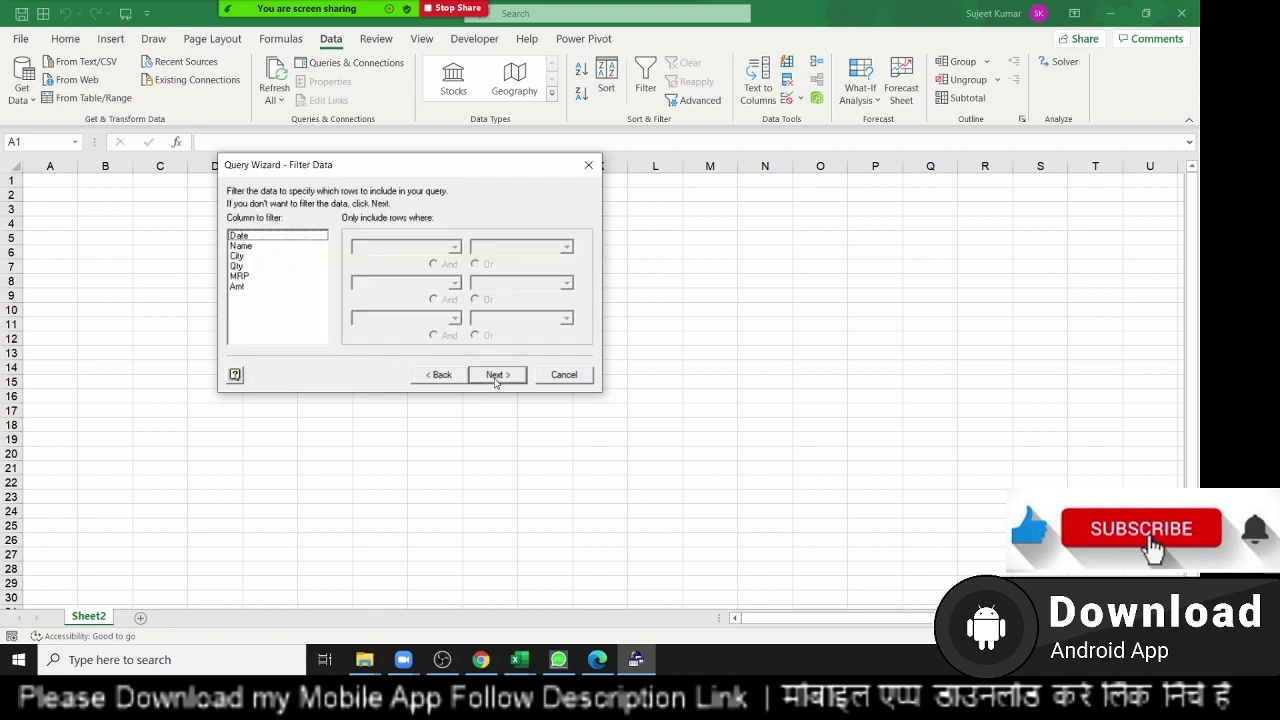
Filter rows where City equals GGN, skip sorting, and finish the Query Wizard.
click(237, 257)
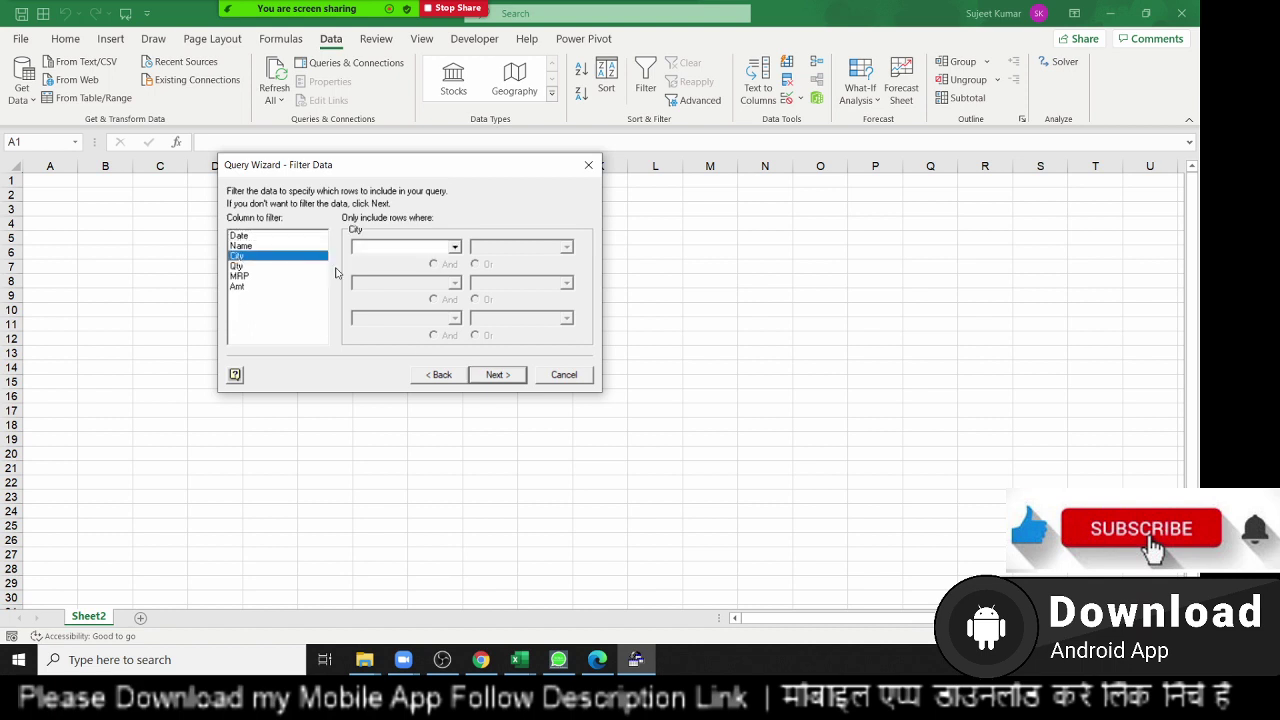
click(453, 249)
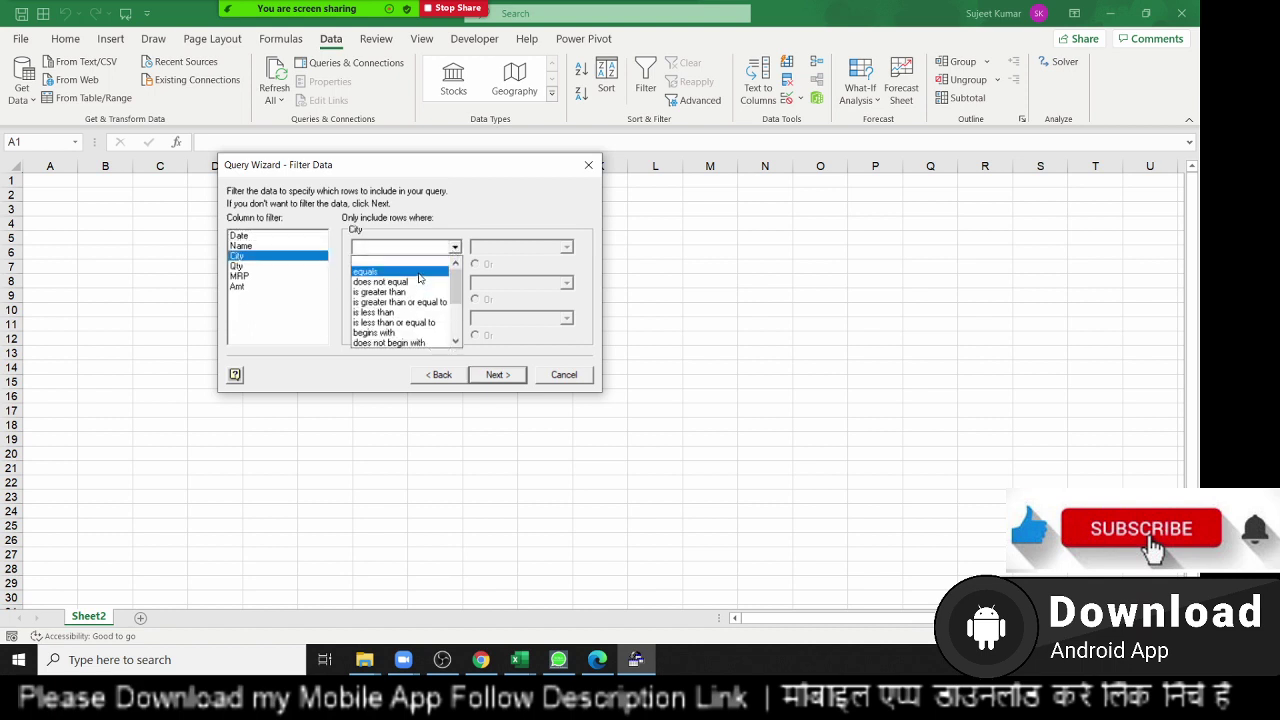
click(420, 275)
click(566, 248)
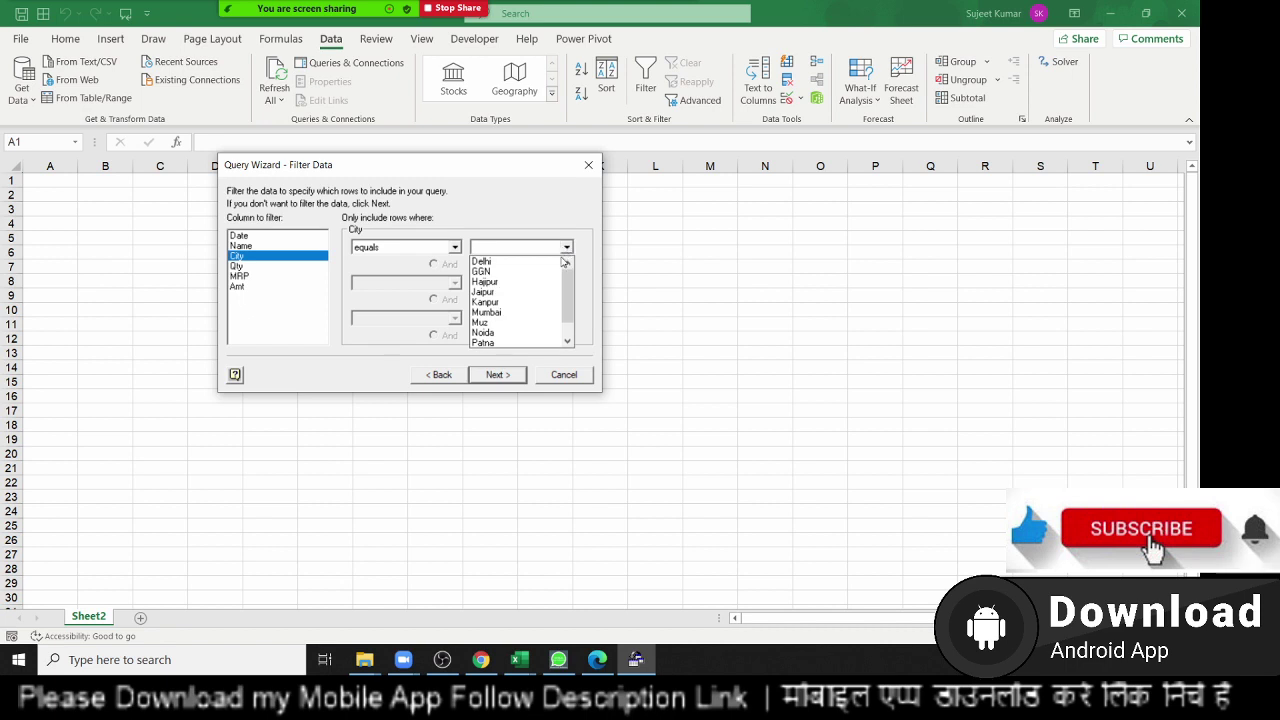
click(547, 274)
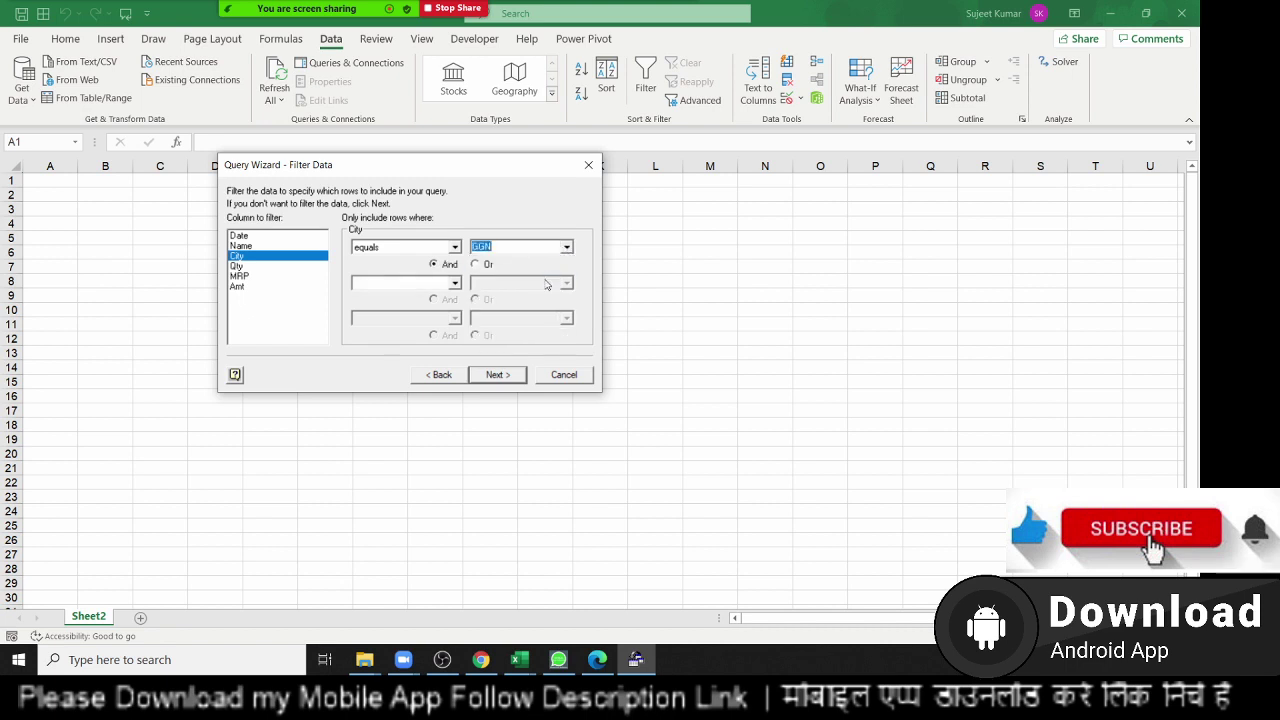
click(511, 382)
click(492, 375)
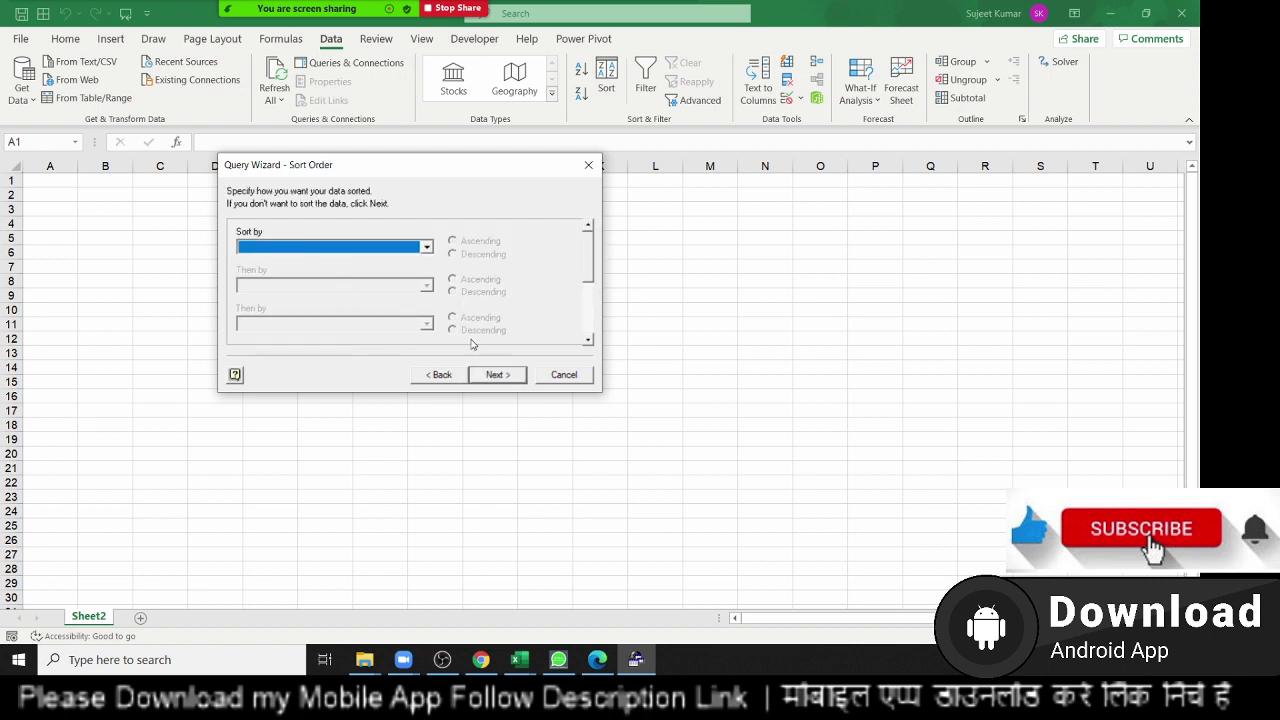
click(498, 375)
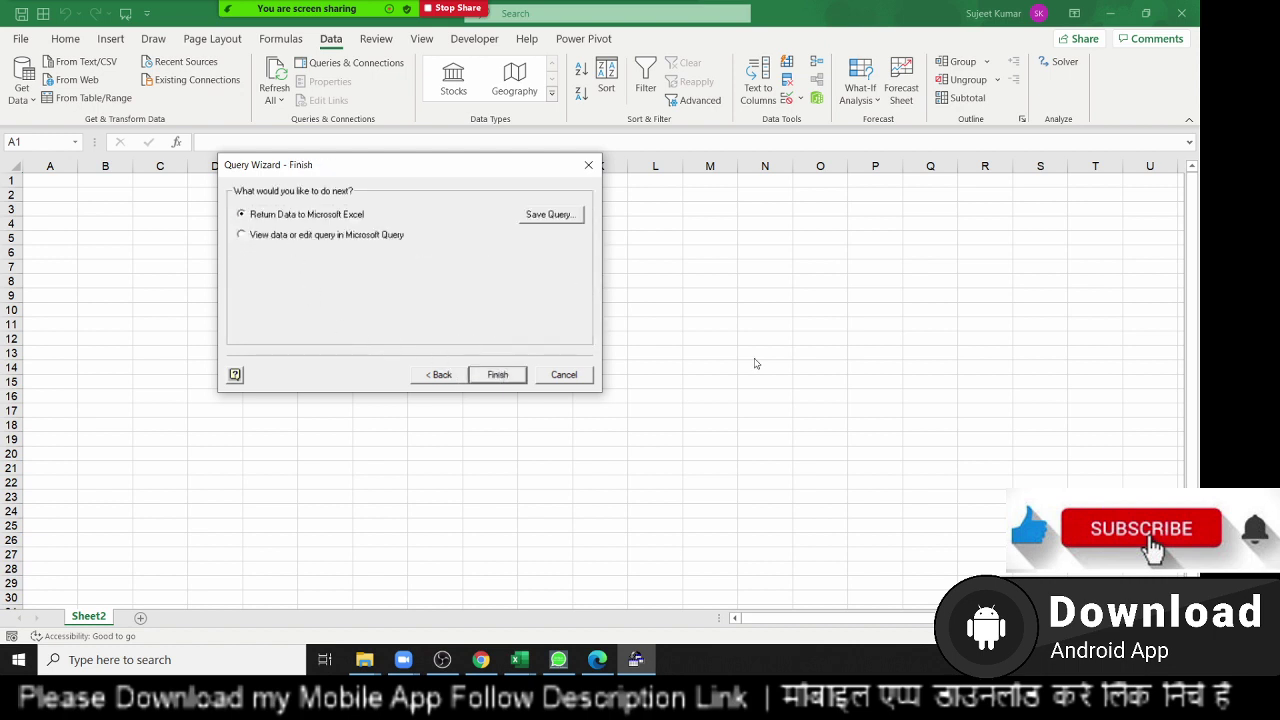
click(506, 378)
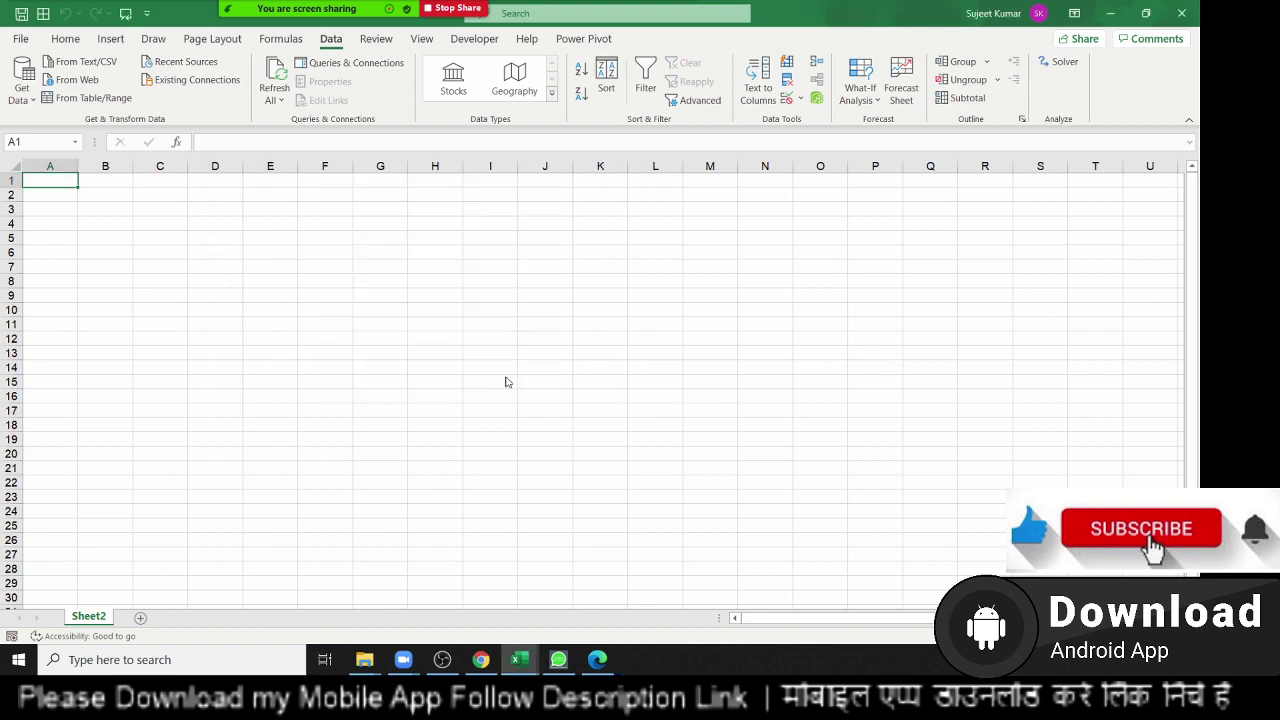
Place the GGN query results on Sheet2 and enter the label Select in I2.
click(455, 401)
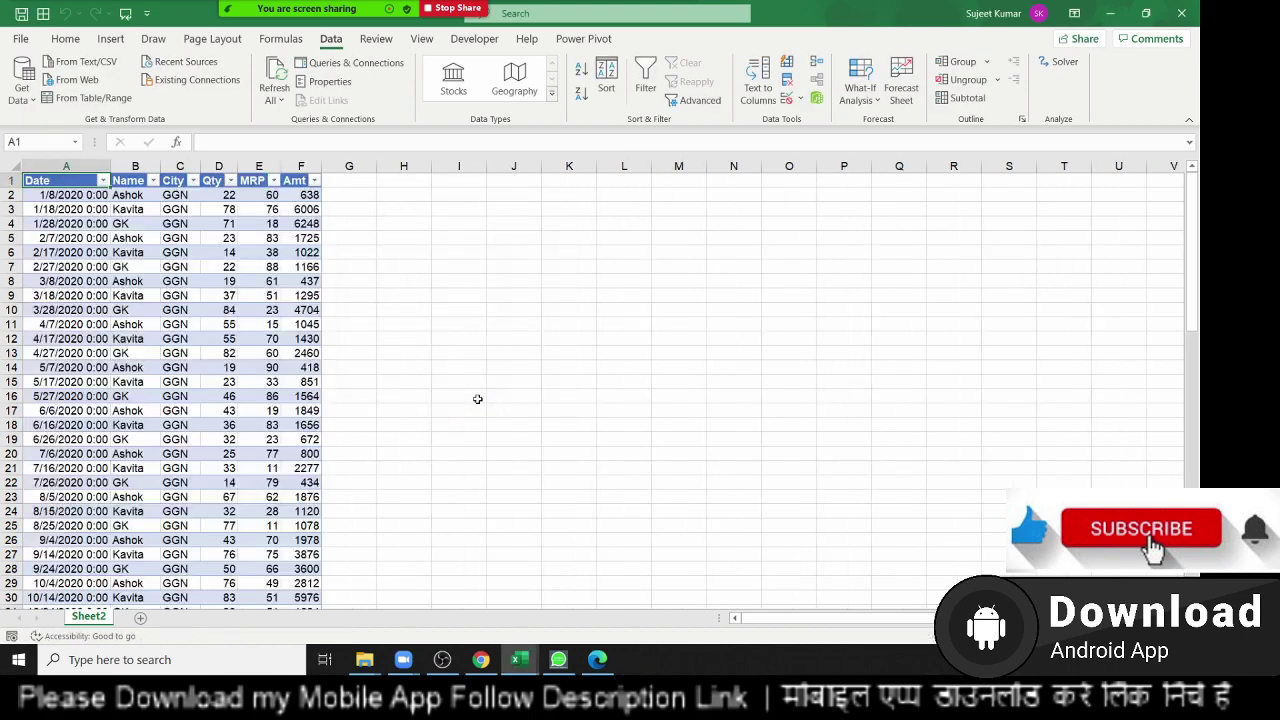
click(119, 292)
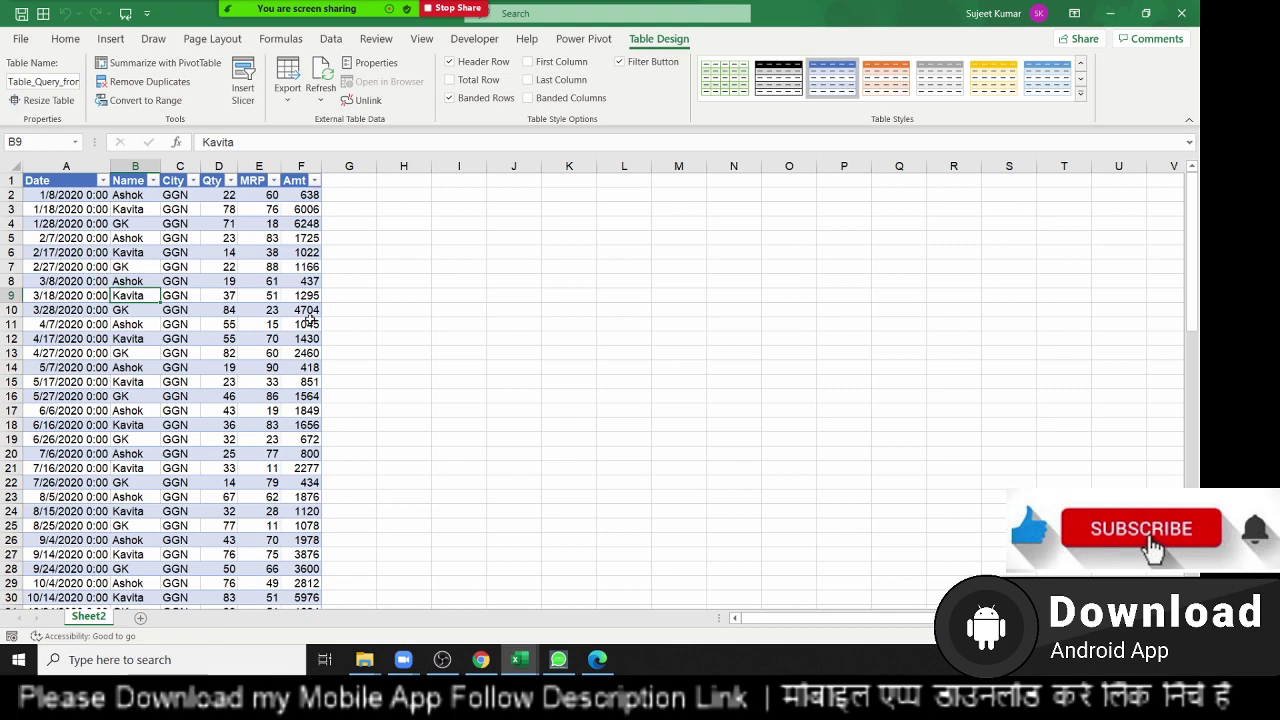
click(414, 194)
text(Selecx)
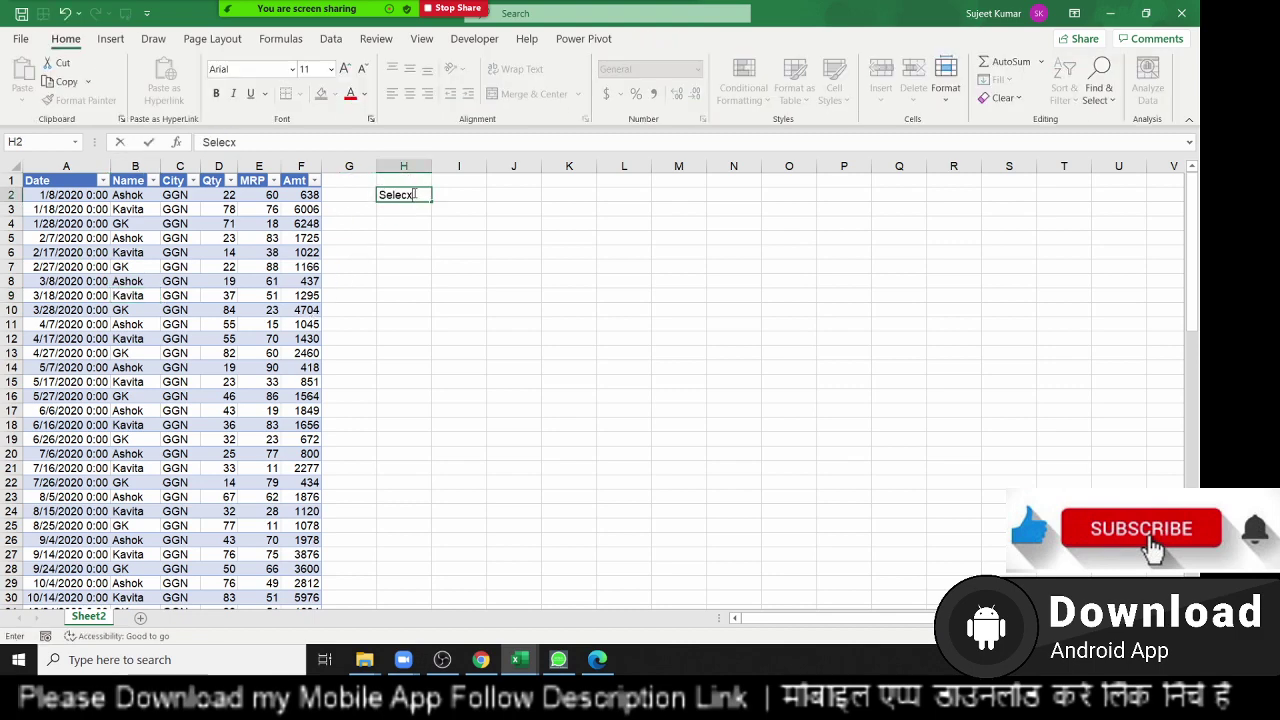
key(Escape)
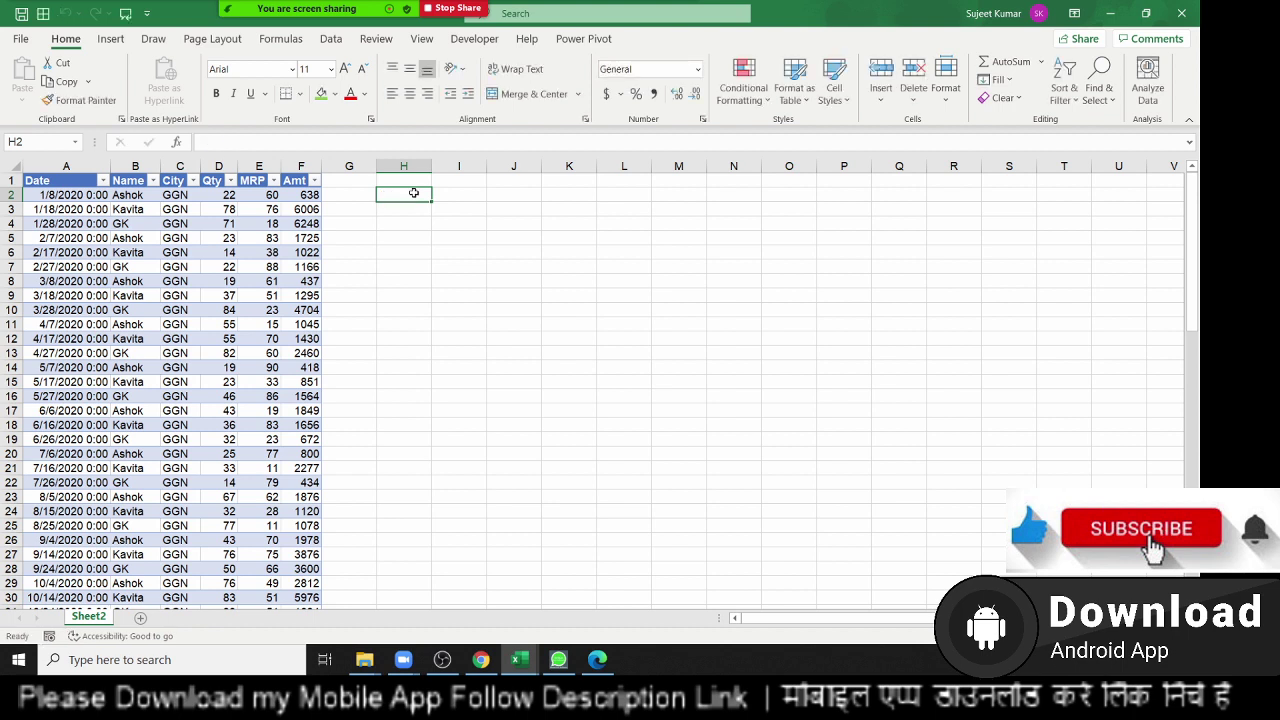
key(Right)
text(S)
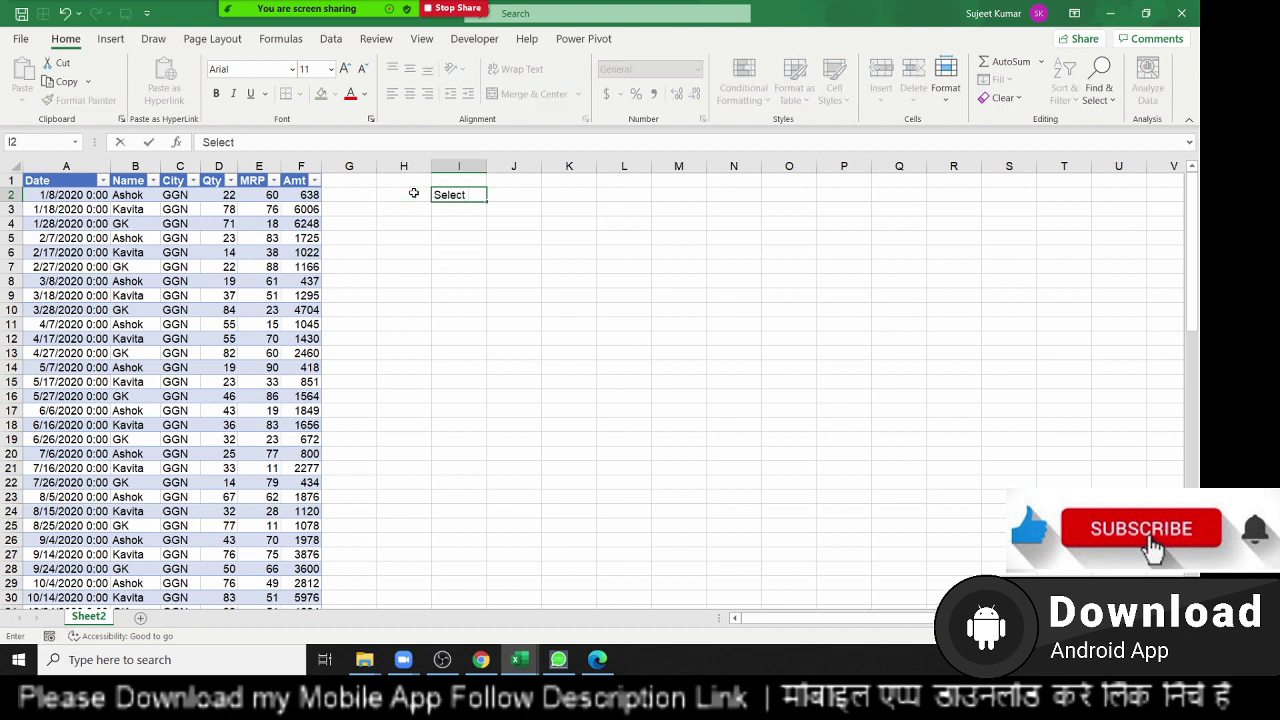
key(Return)
Enter the header City in J1 and the value Pune in J2.
key(Up)
key(Up)
key(Right)
text(C)
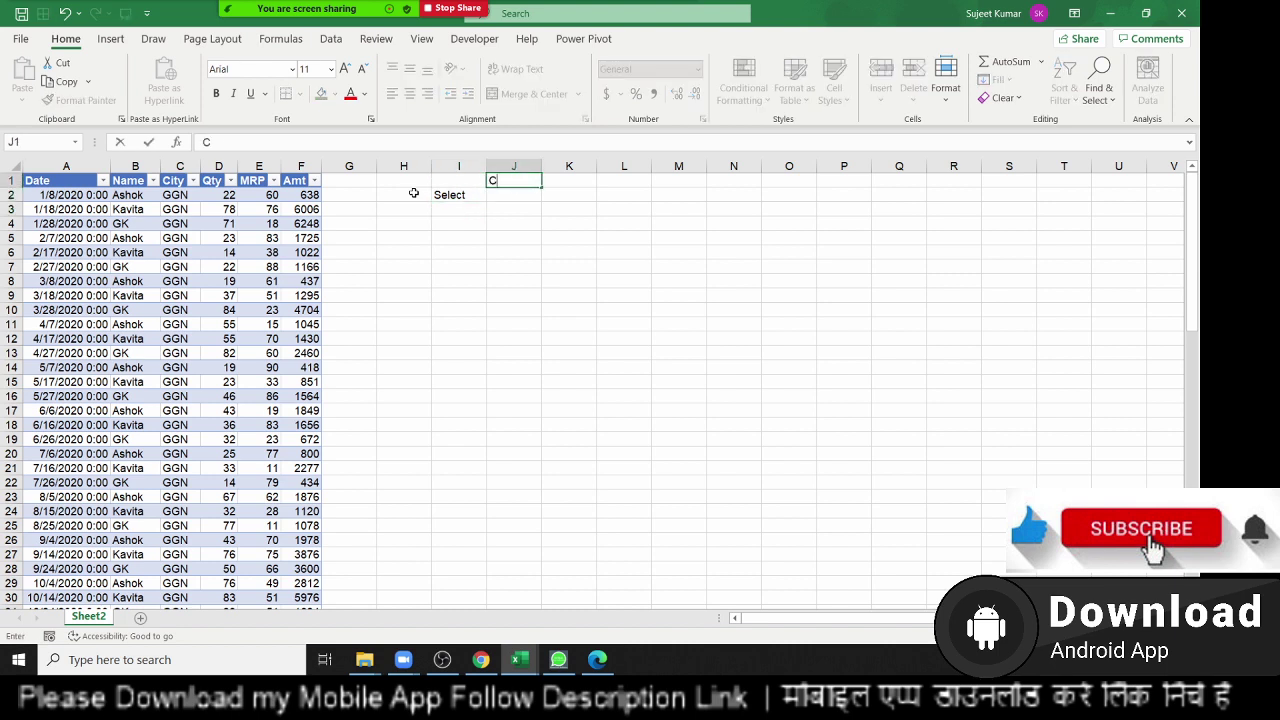
text(ity)
key(Return)
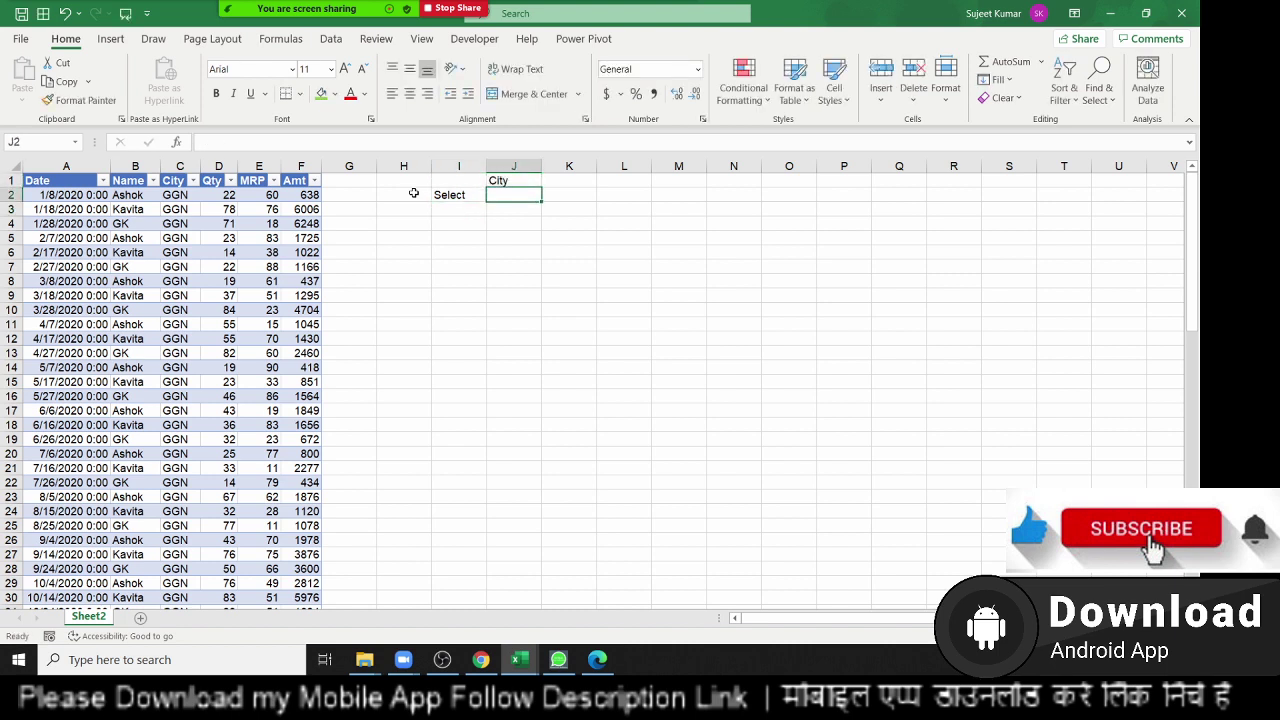
text(Pubne)
key(BackSpace)
key(BackSpace)
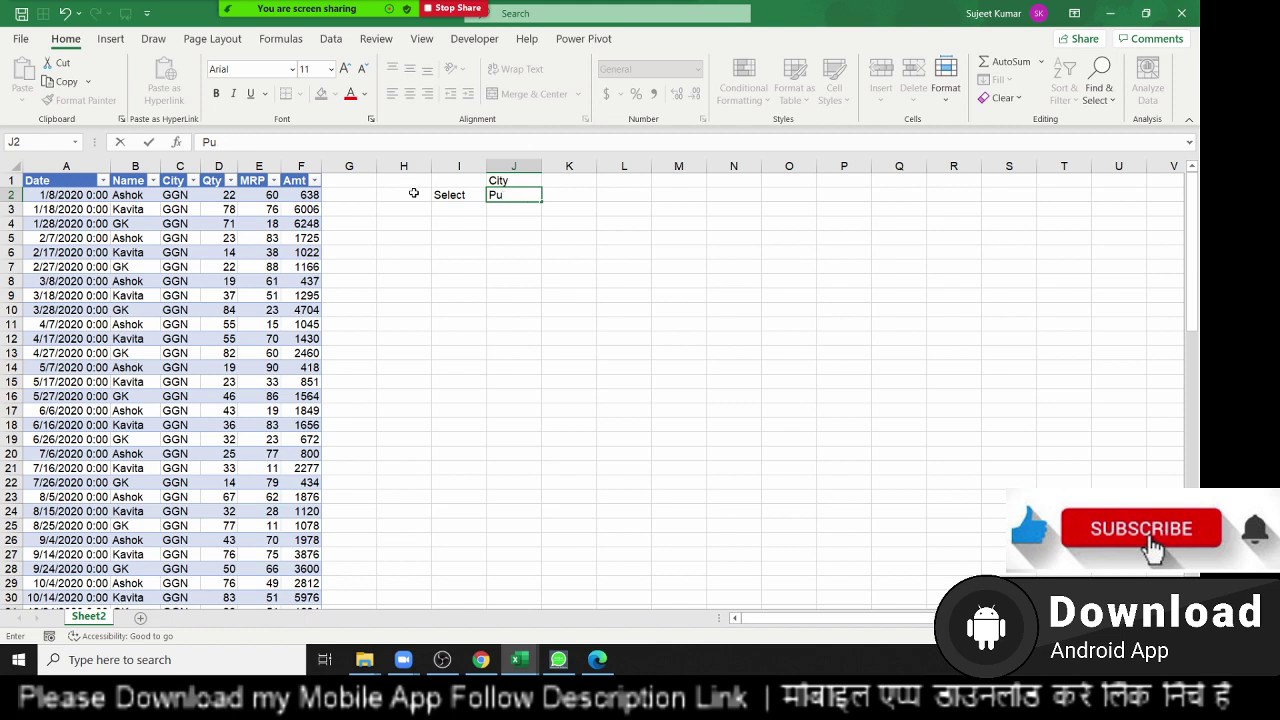
key(Return)
Select the query table rows down to the last record, then return to the top.
key(Left)
key(Left)
key(Left)
key(Left)
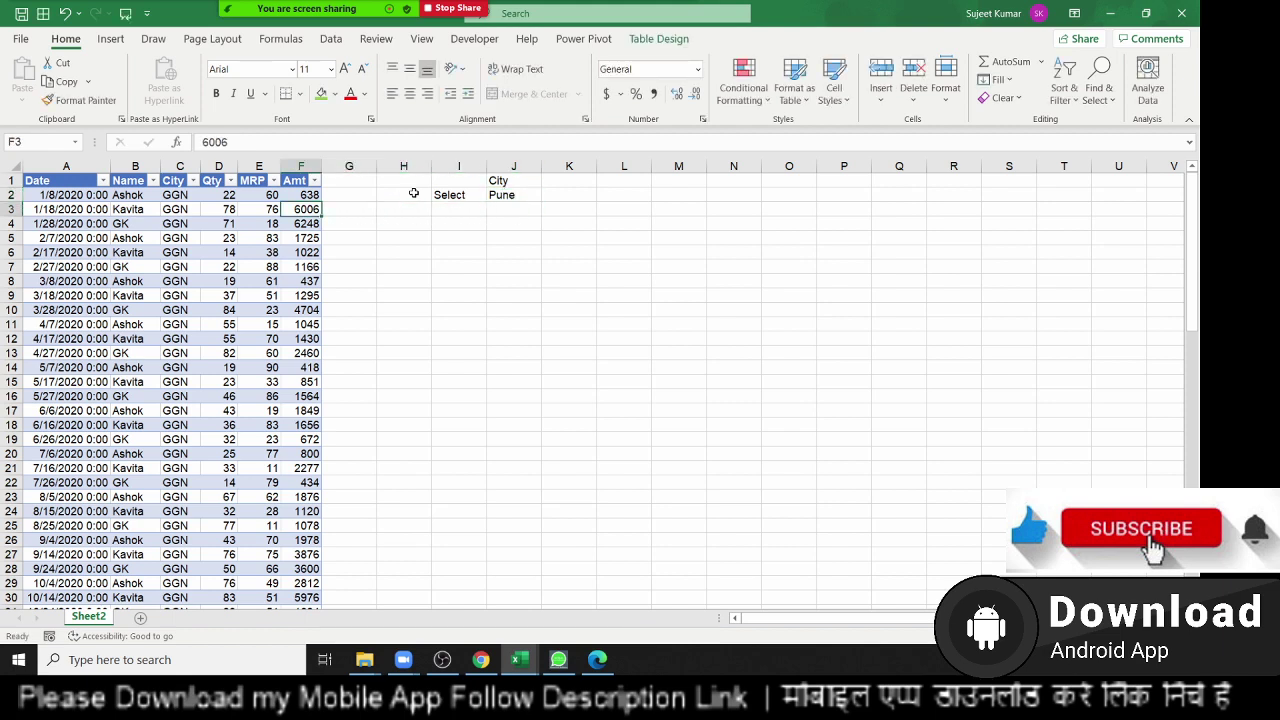
key(ctrl+shift+Left)
key(ctrl+shift+Down)
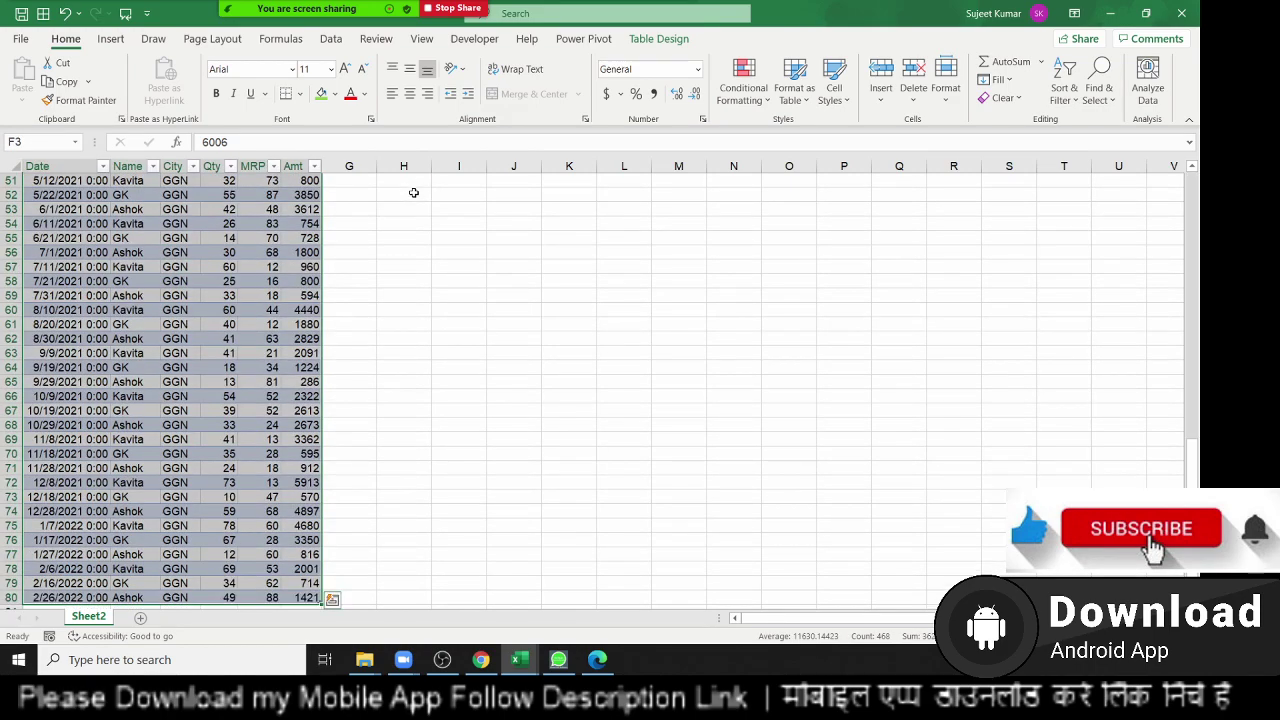
key(ctrl+Up)
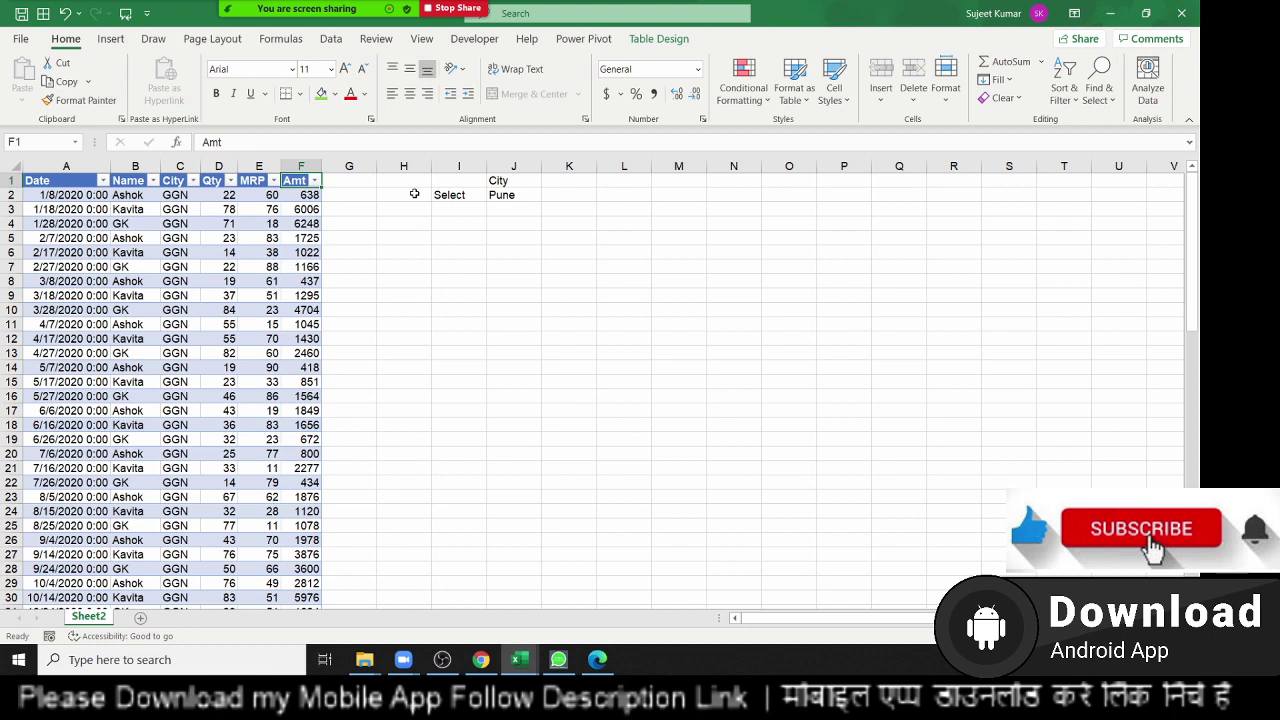
Review the parameter cells and query table, then switch the ribbon to the Data tab.
key(Right)
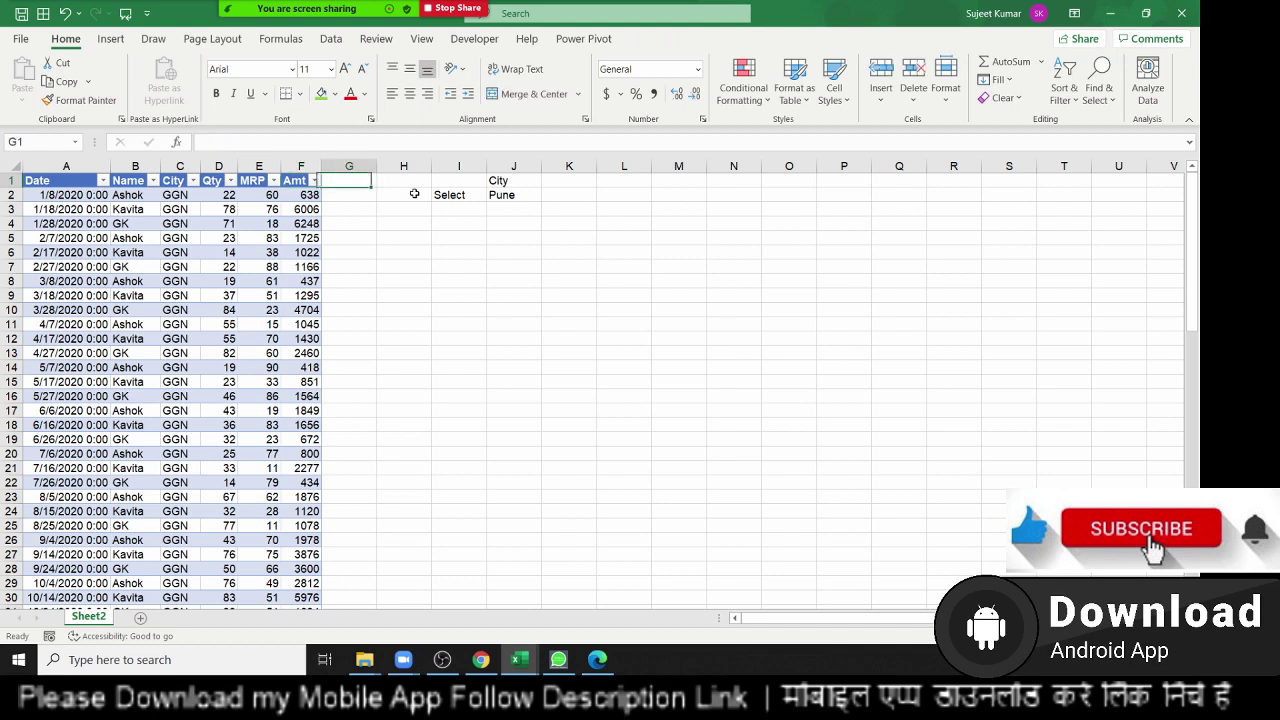
key(Right)
key(Right)
key(Right)
key(Down)
key(Down)
key(Left)
key(Up)
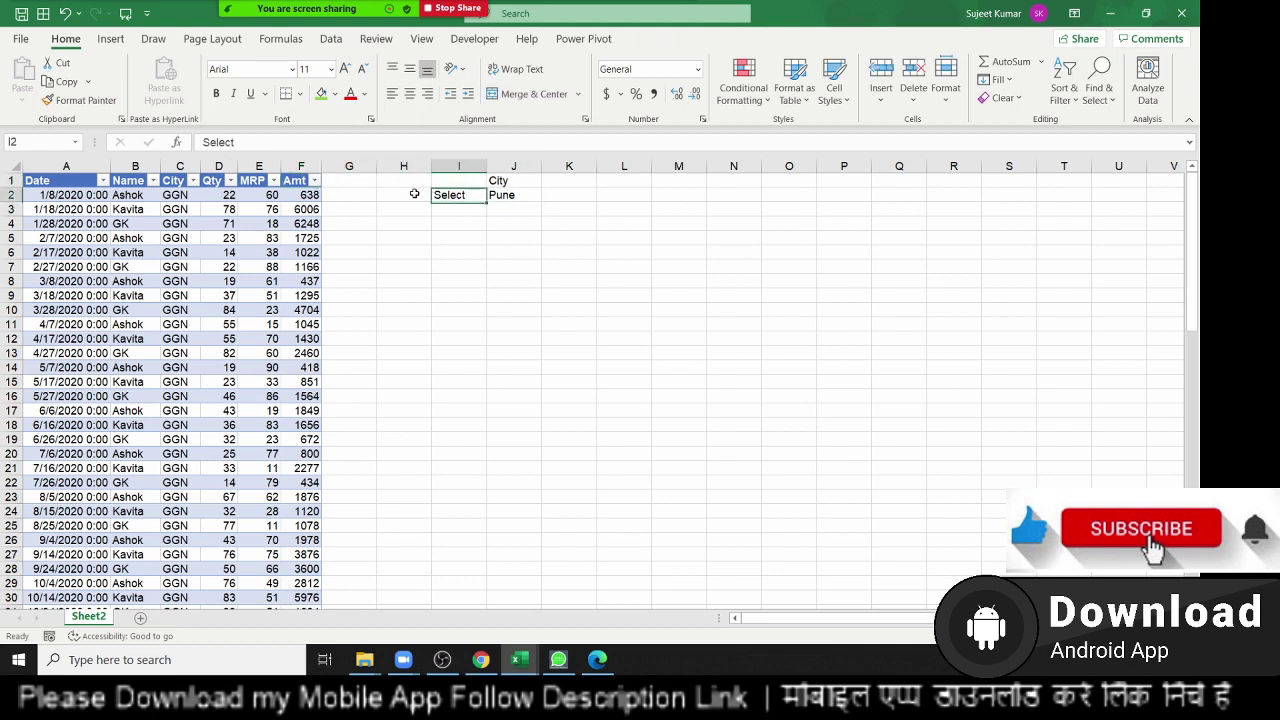
key(Right)
key(Left)
key(Left)
key(Left)
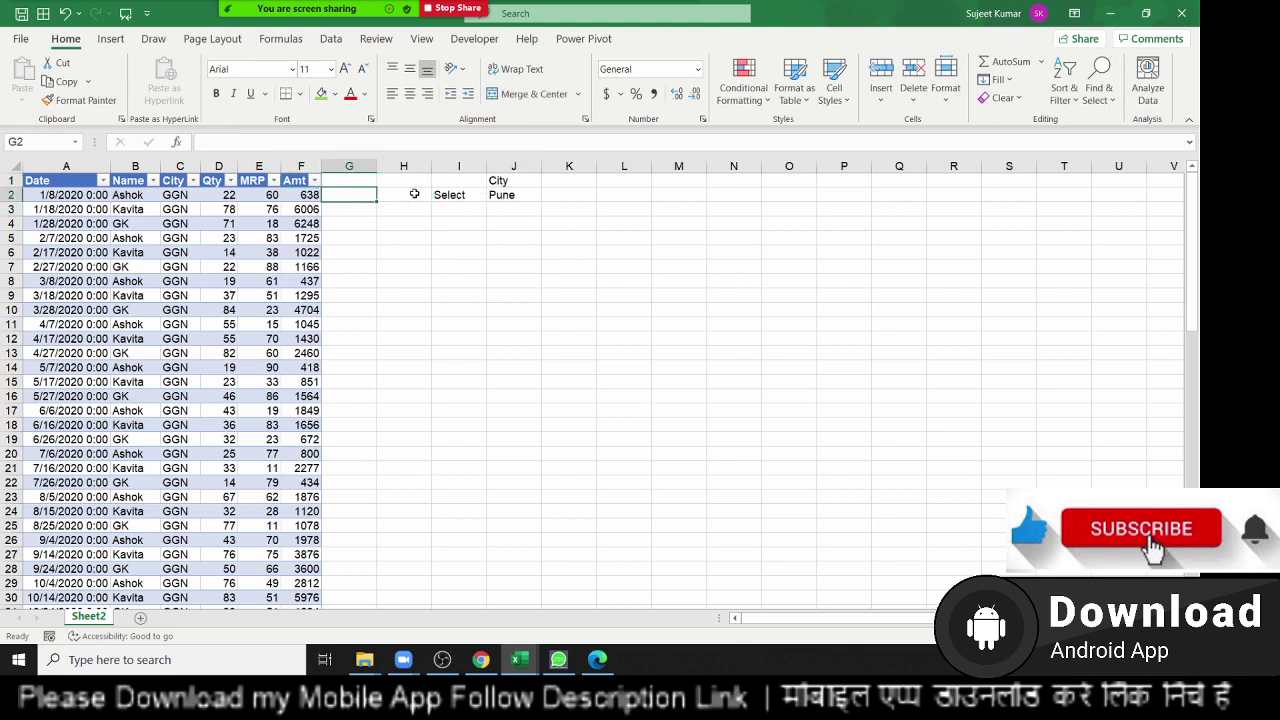
key(Left)
key(Up)
key(ctrl+Down)
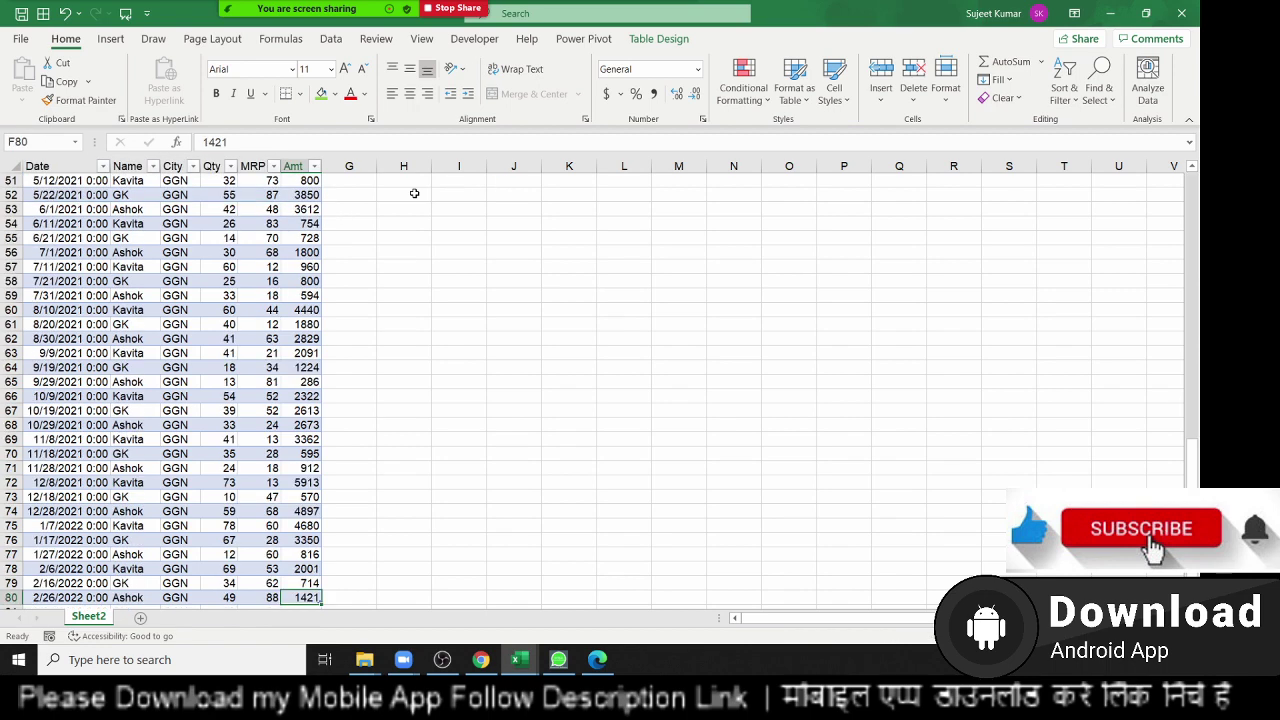
key(ctrl+Up)
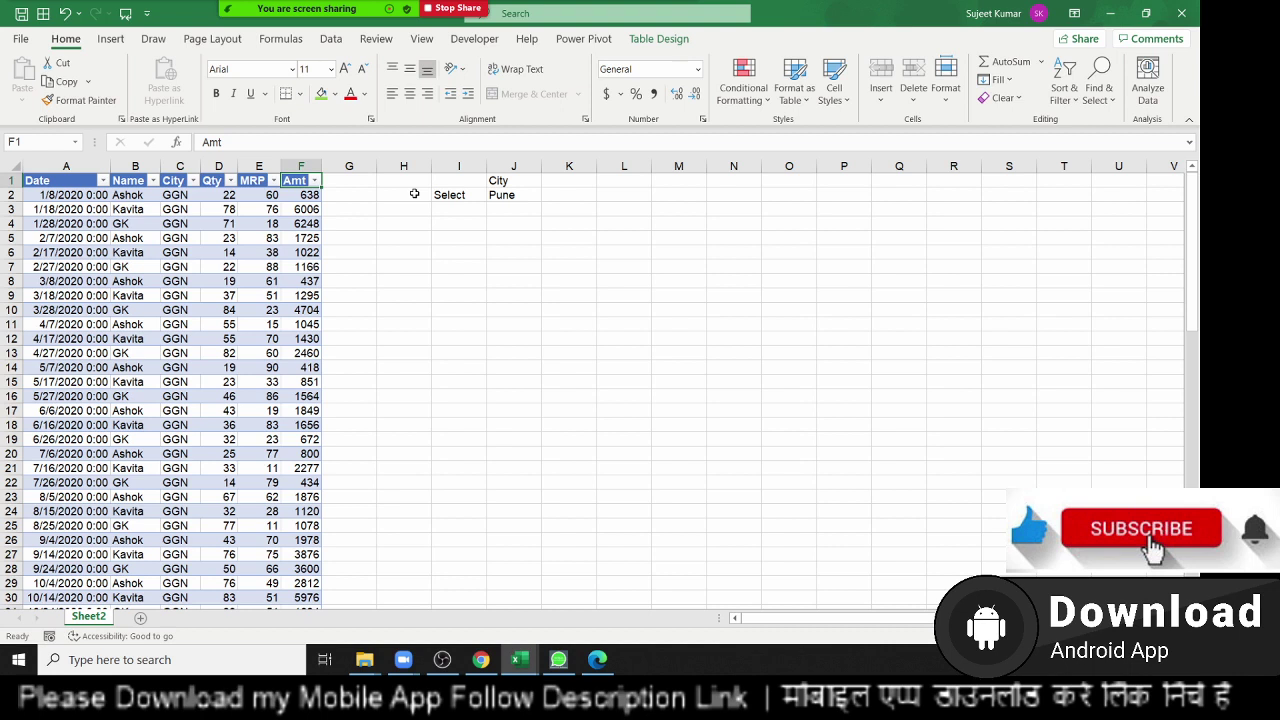
click(98, 254)
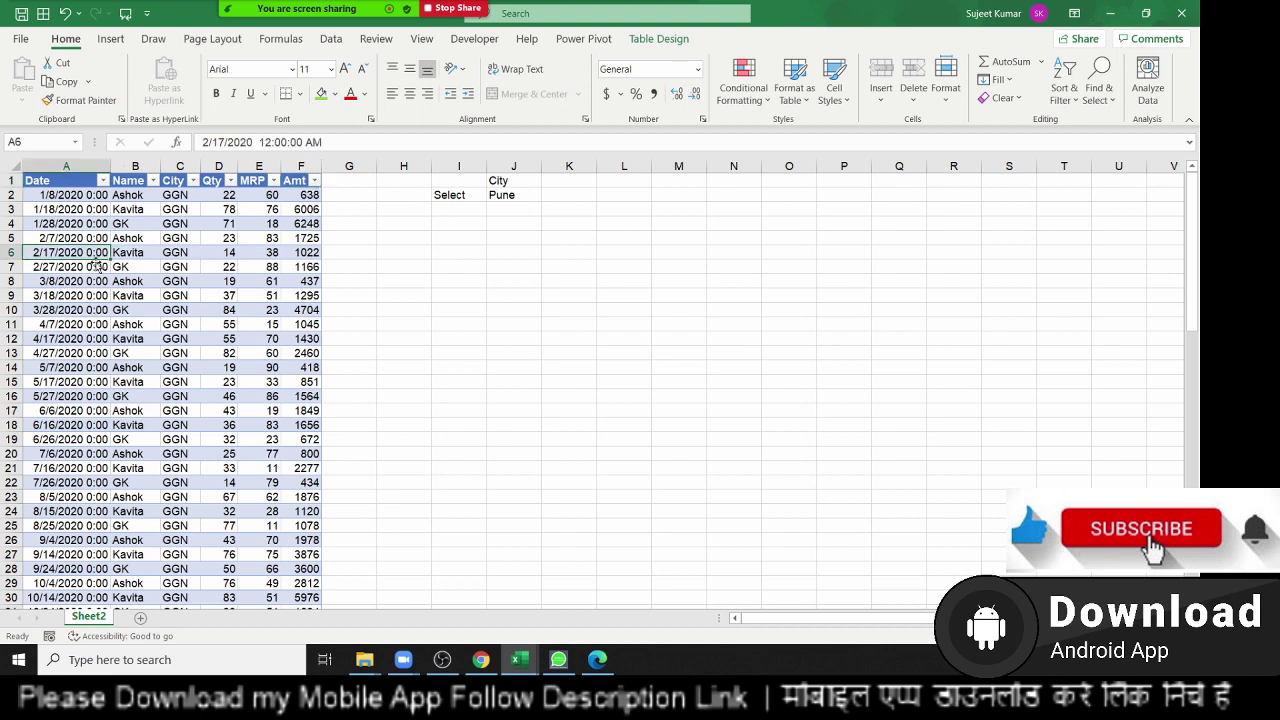
click(177, 207)
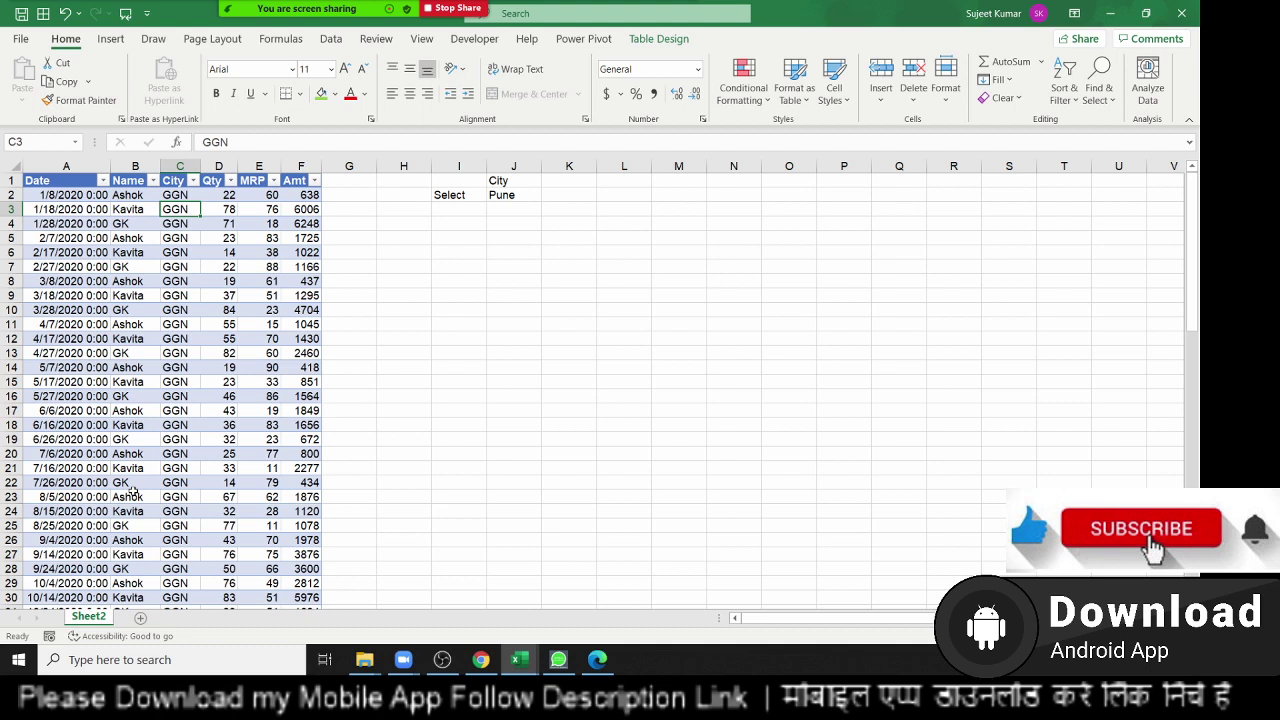
click(330, 38)
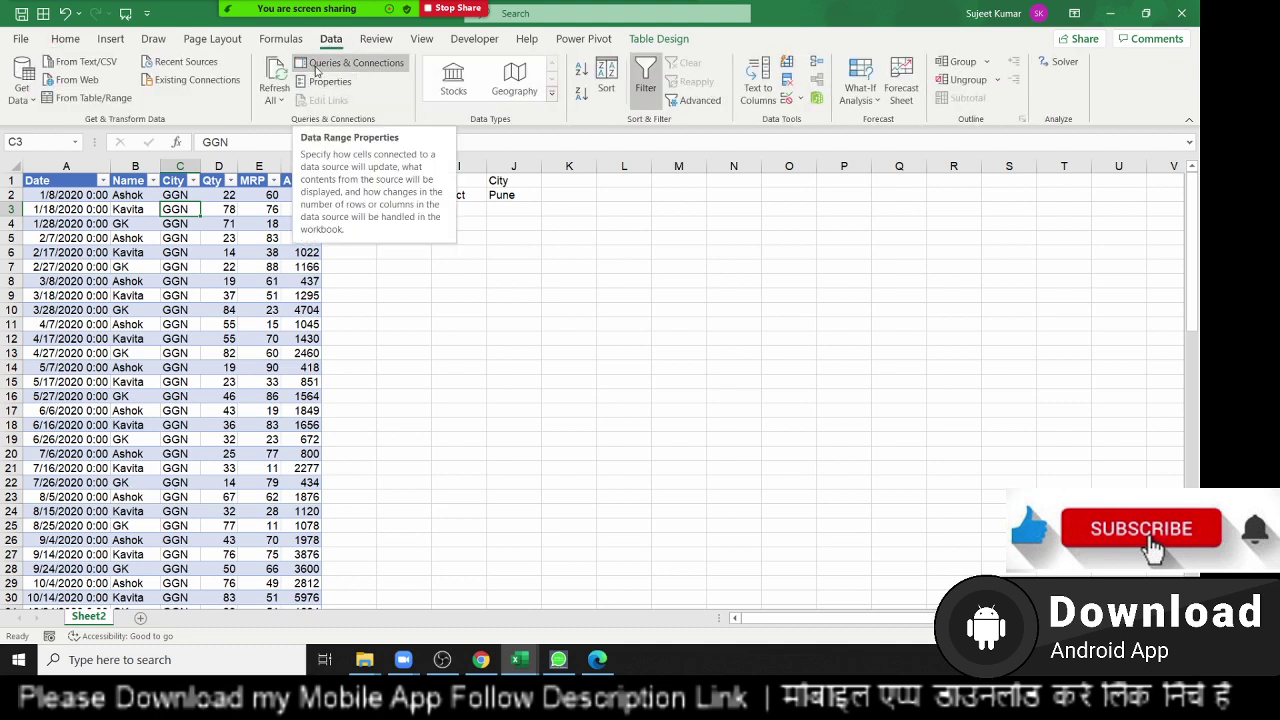
Open Properties for the Query from Excel Files connection in Queries & Connections.
click(318, 66)
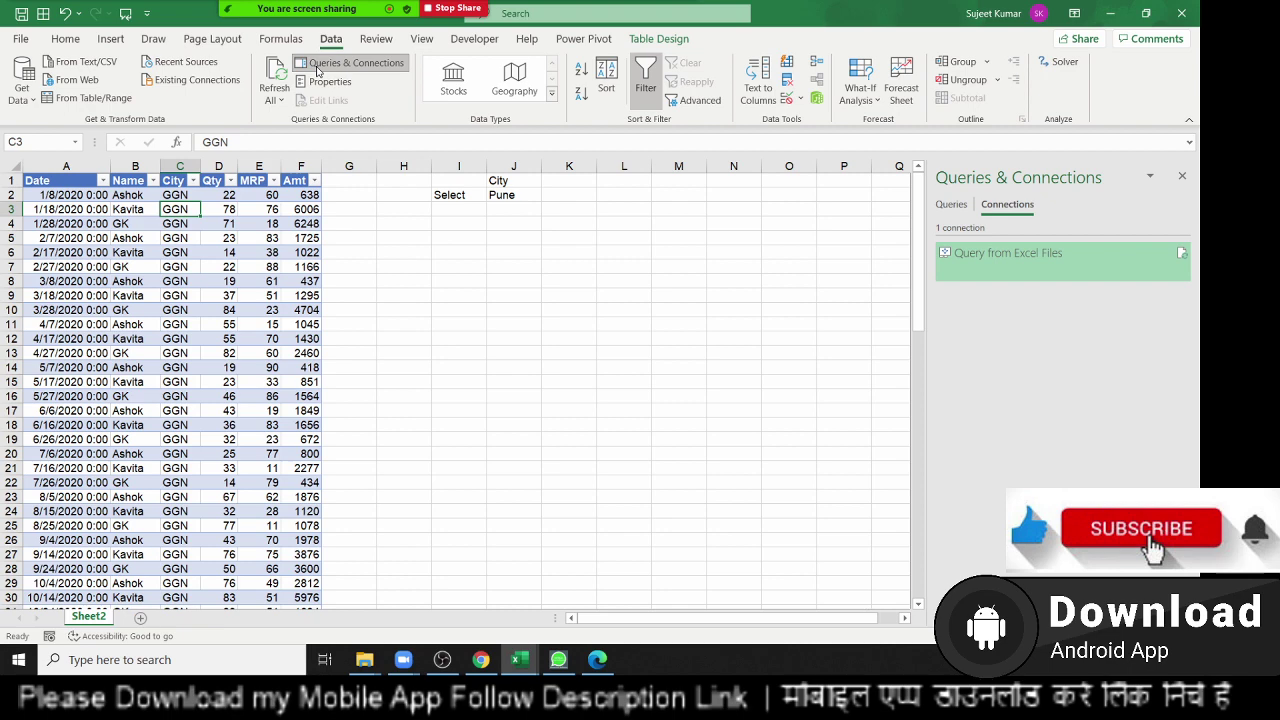
right_click(1046, 262)
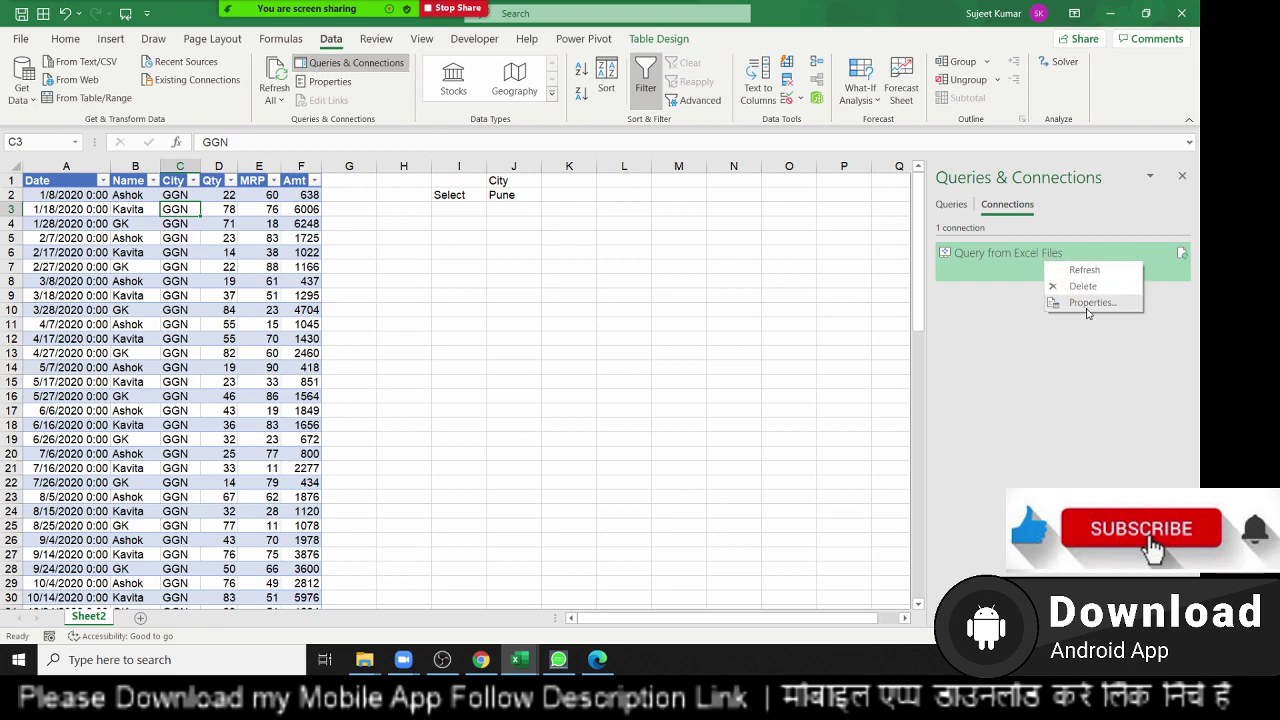
click(1088, 303)
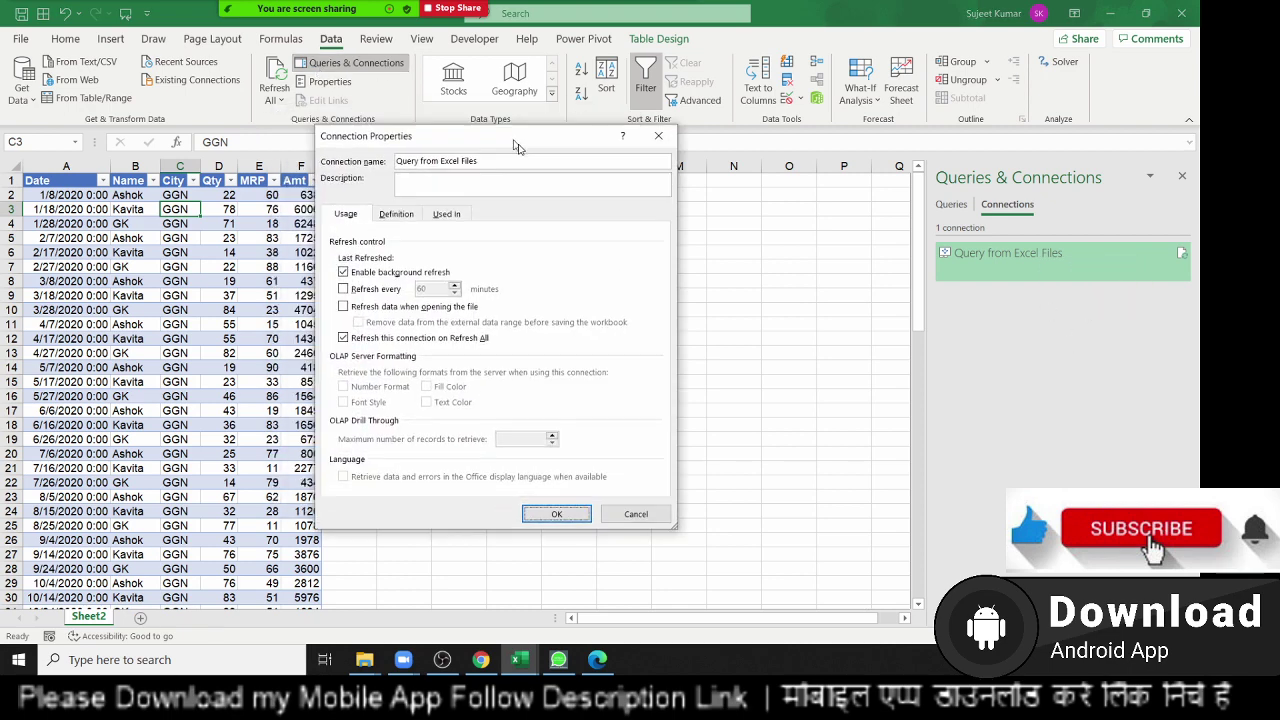
drag(475, 131, 615, 203)
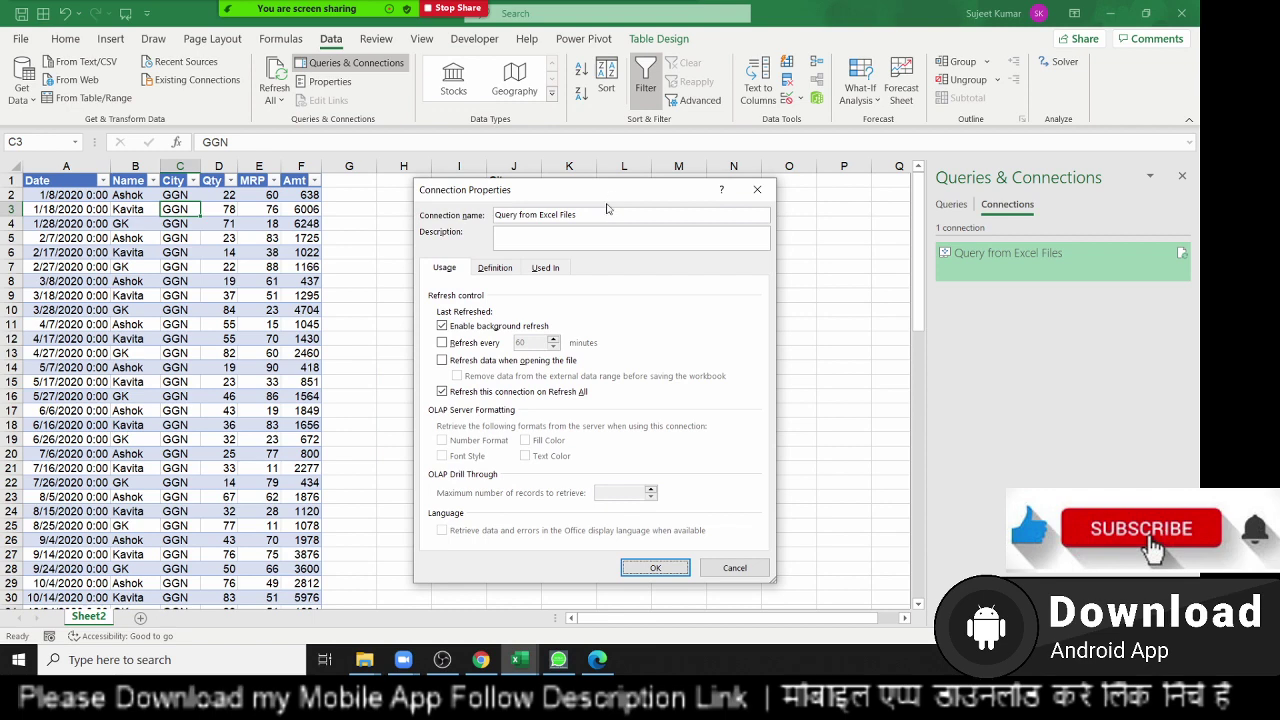
Replace 'GGN' with ? in the connection's SQL WHERE clause and save it.
click(497, 269)
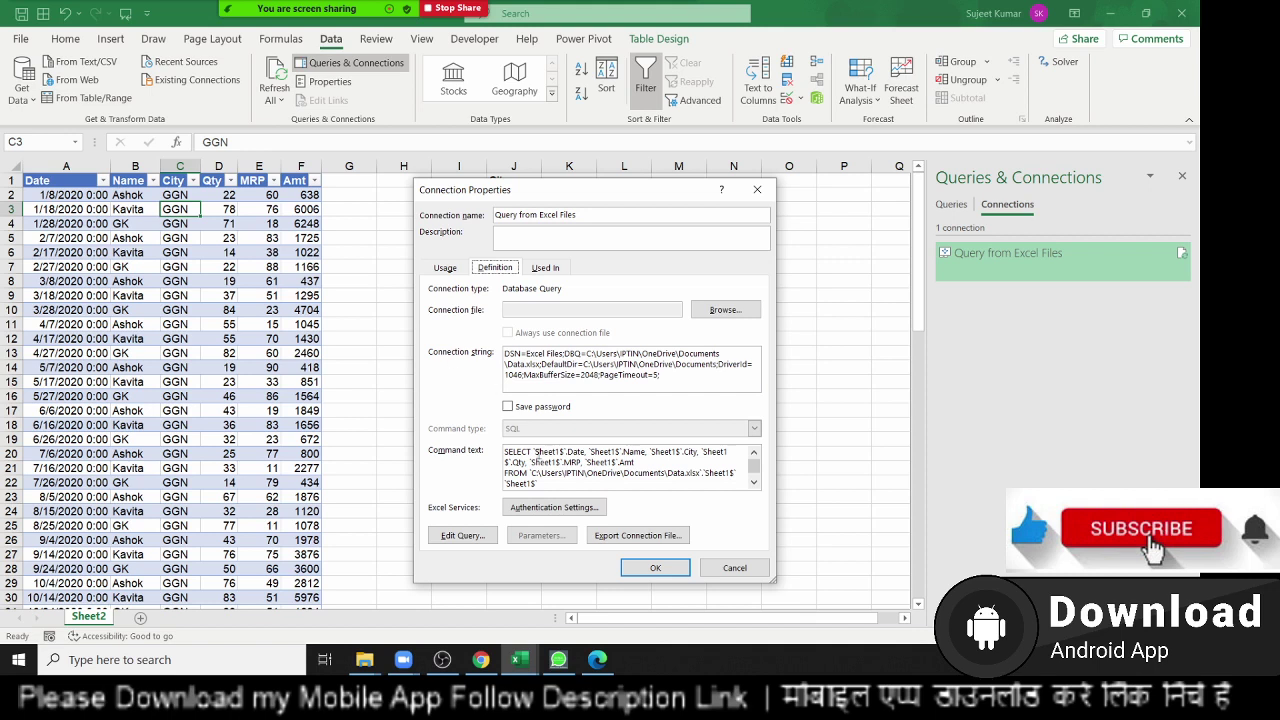
drag(552, 483, 506, 450)
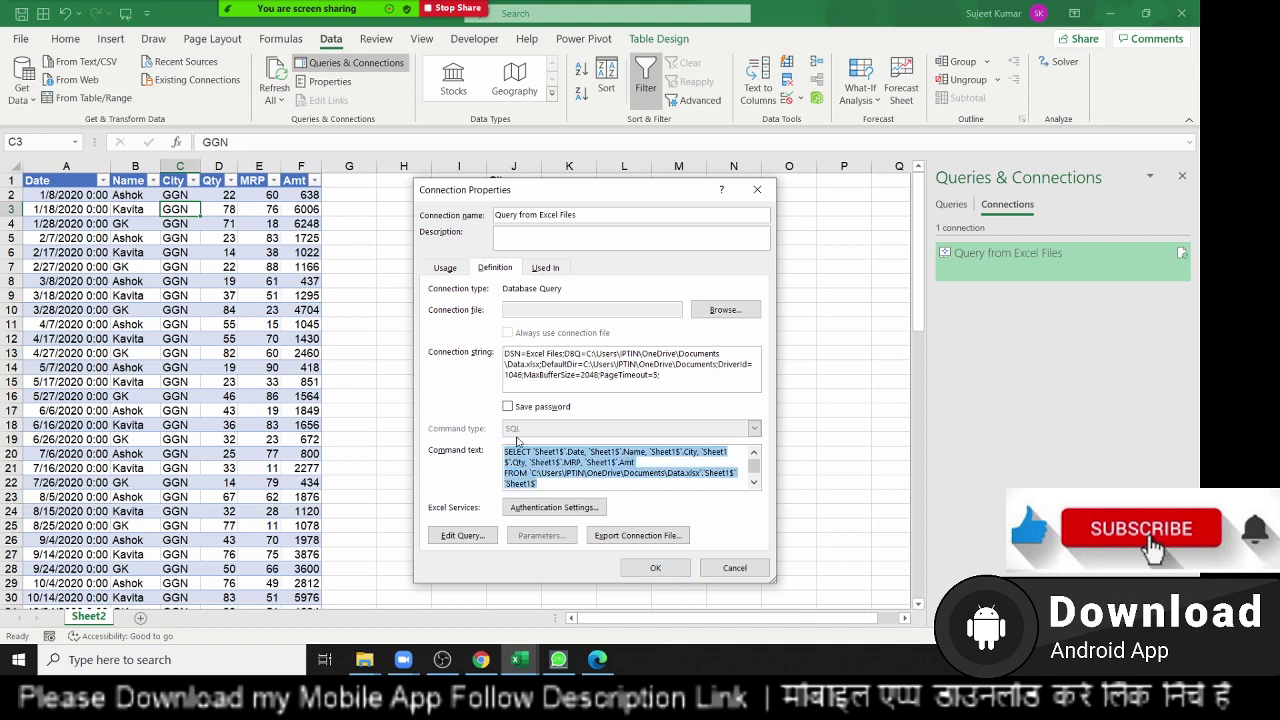
scroll(598, 464, down, 1)
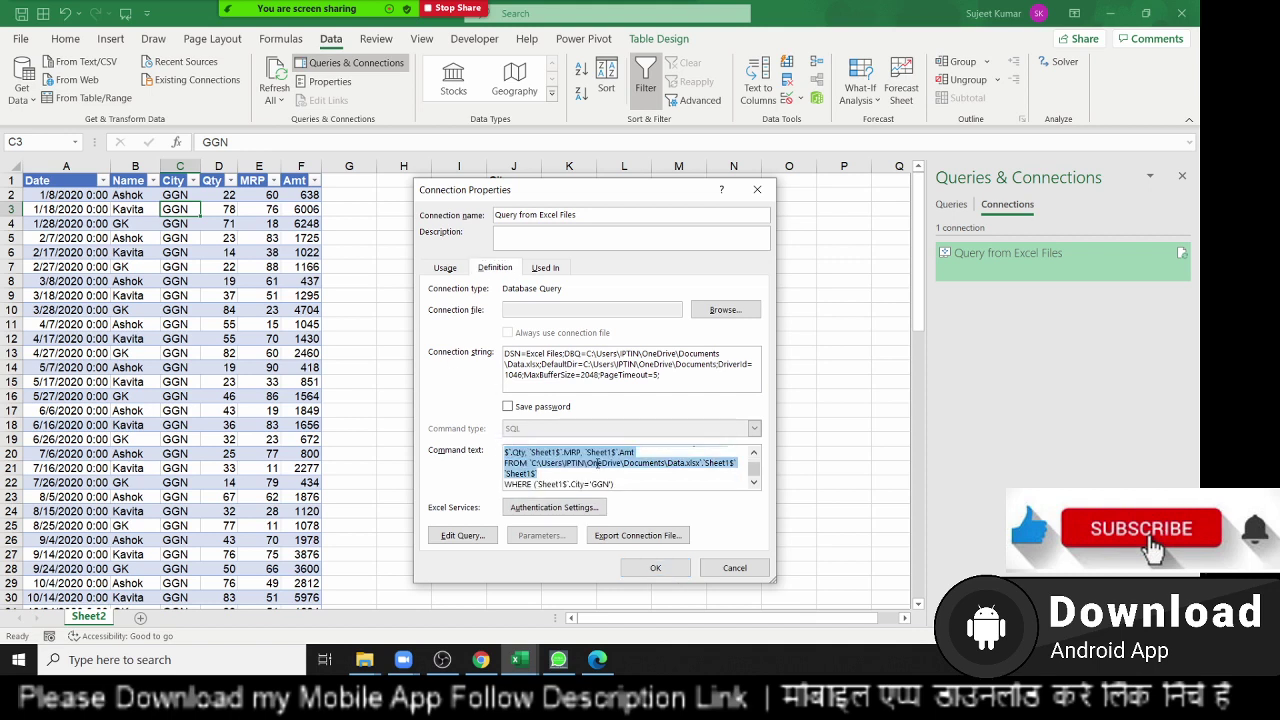
click(592, 484)
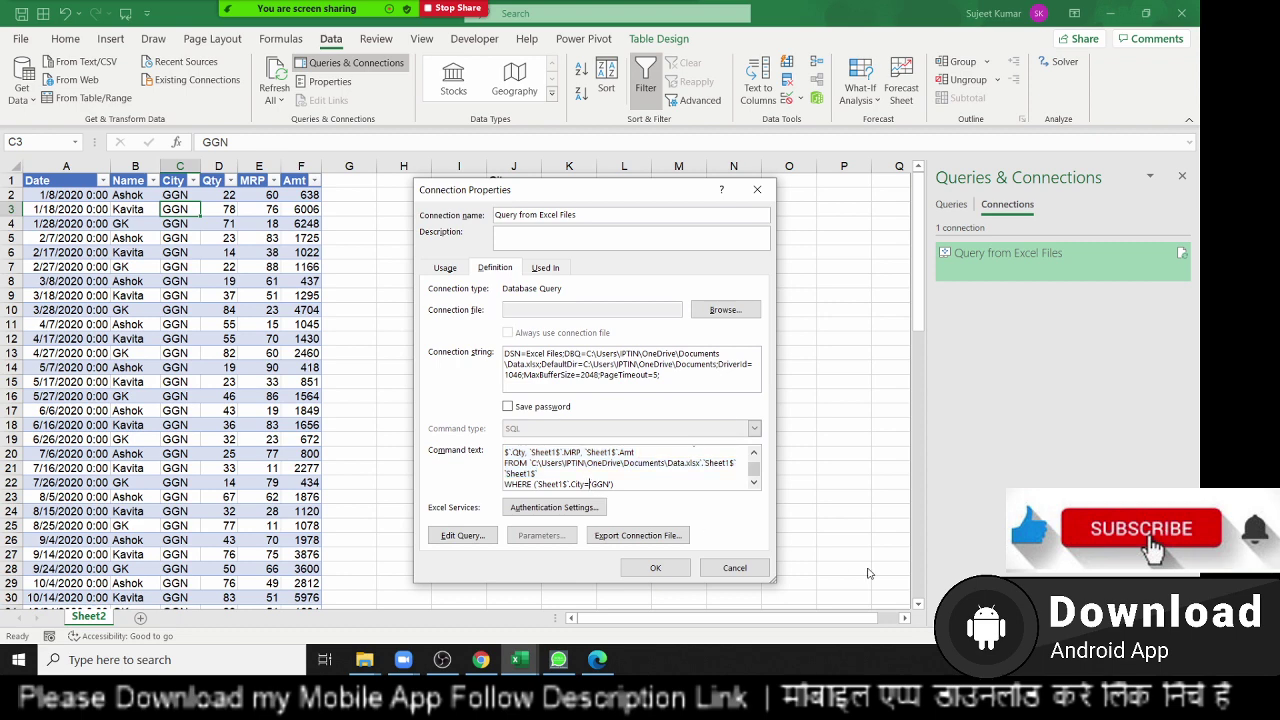
key(Delete)
key(Delete)
key(Delete)
text(?)
click(654, 569)
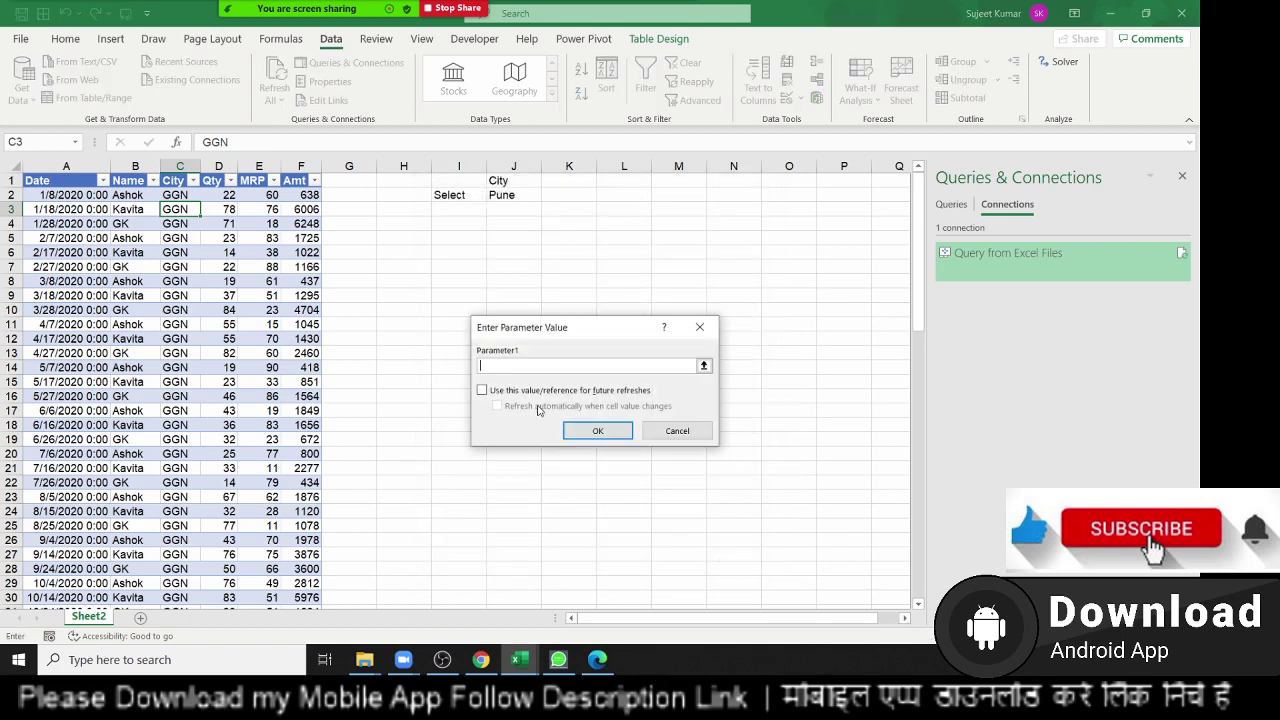
Link Parameter1 to cell J2, using it for future refreshes and refreshing on change.
click(525, 196)
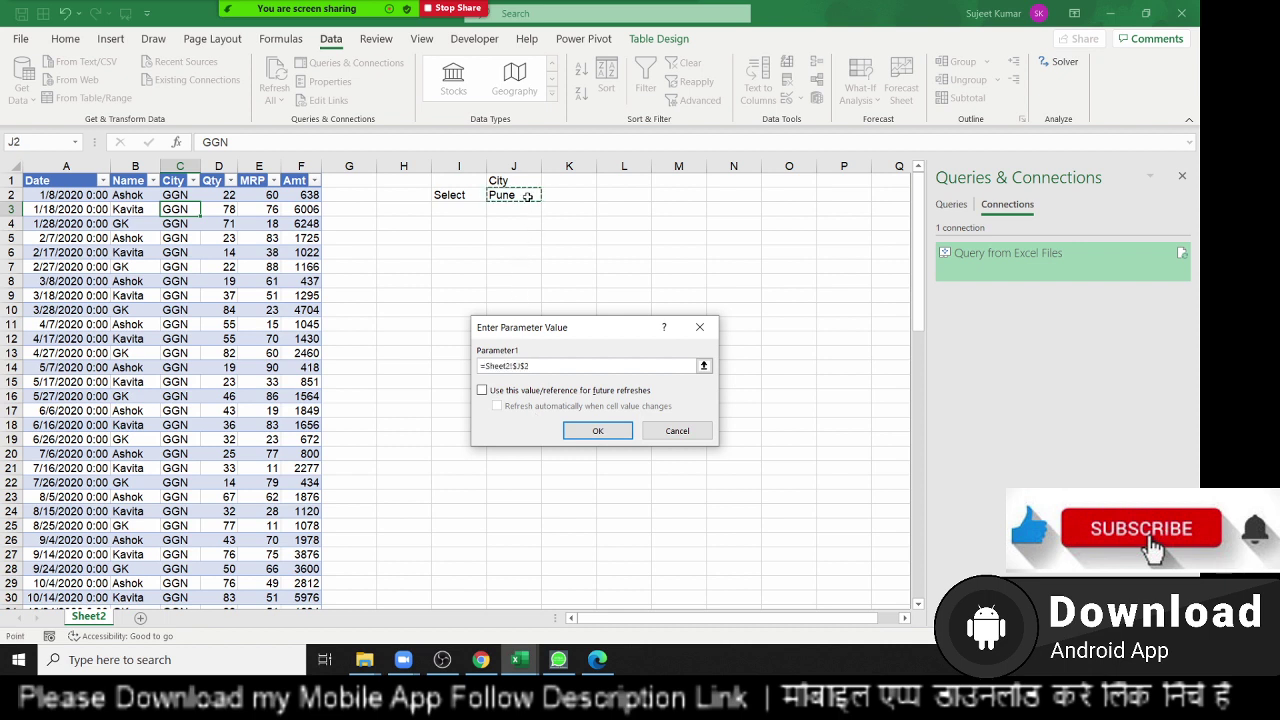
click(564, 393)
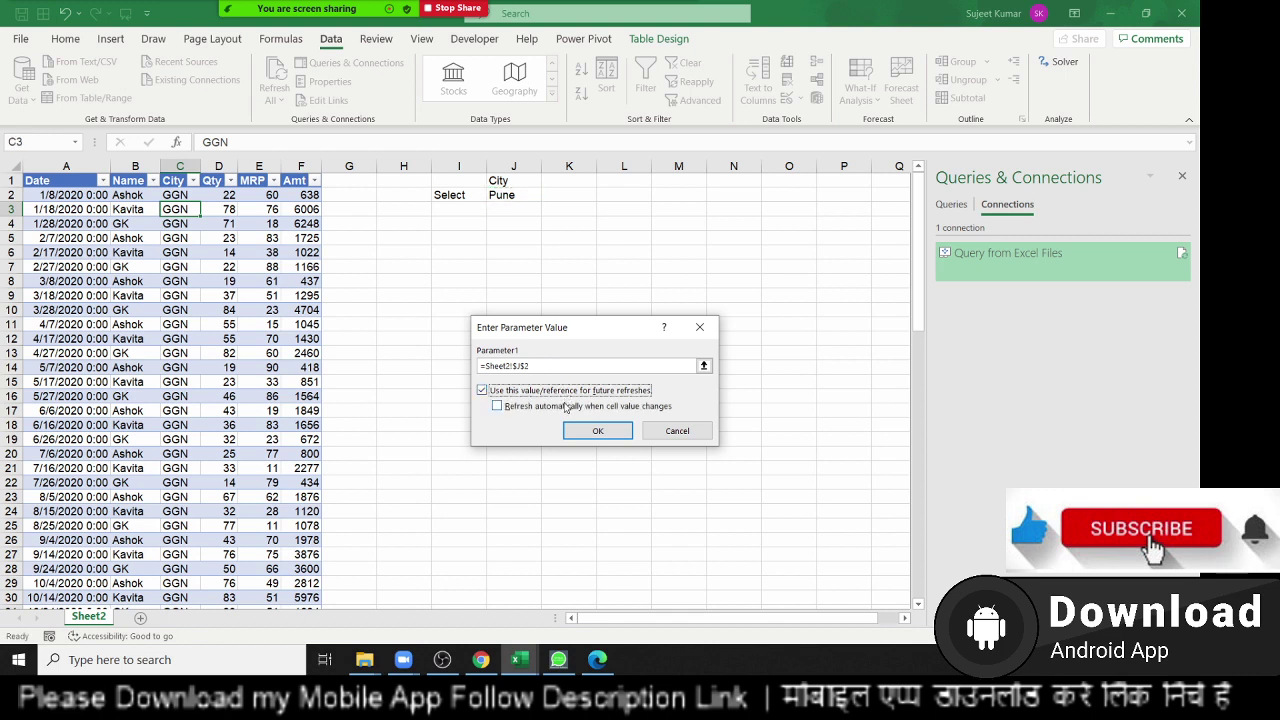
click(566, 407)
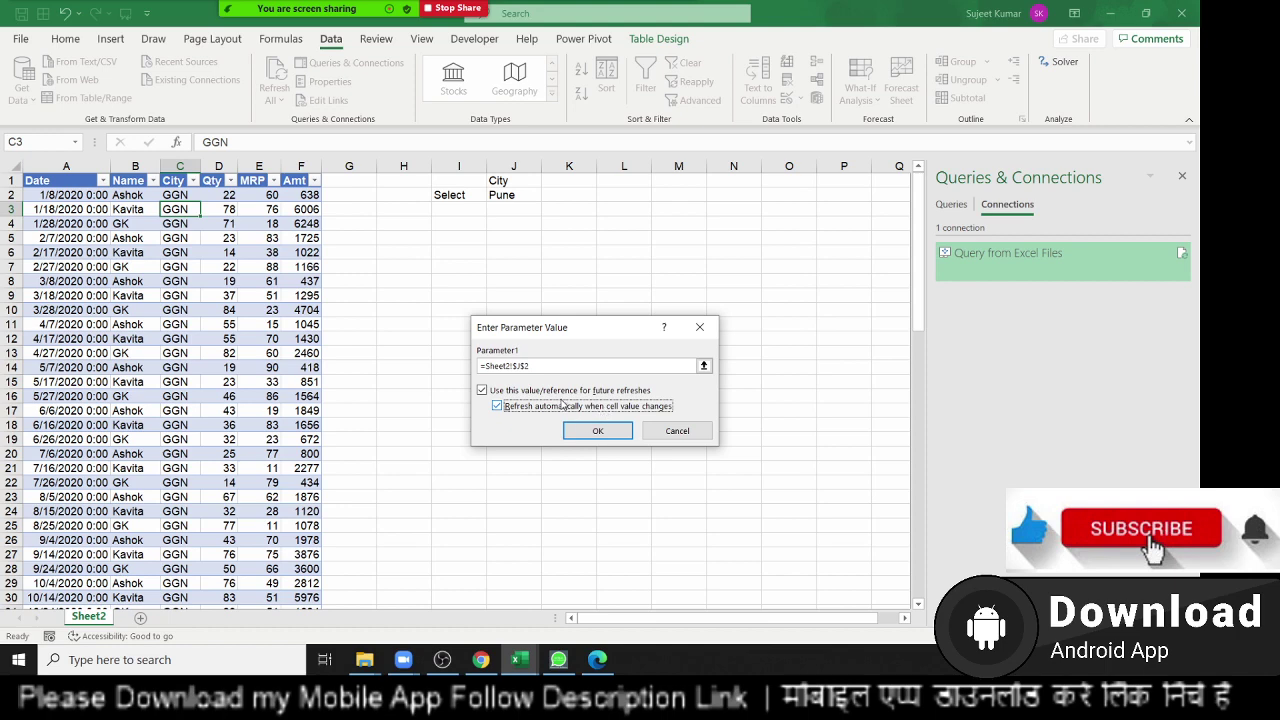
click(597, 431)
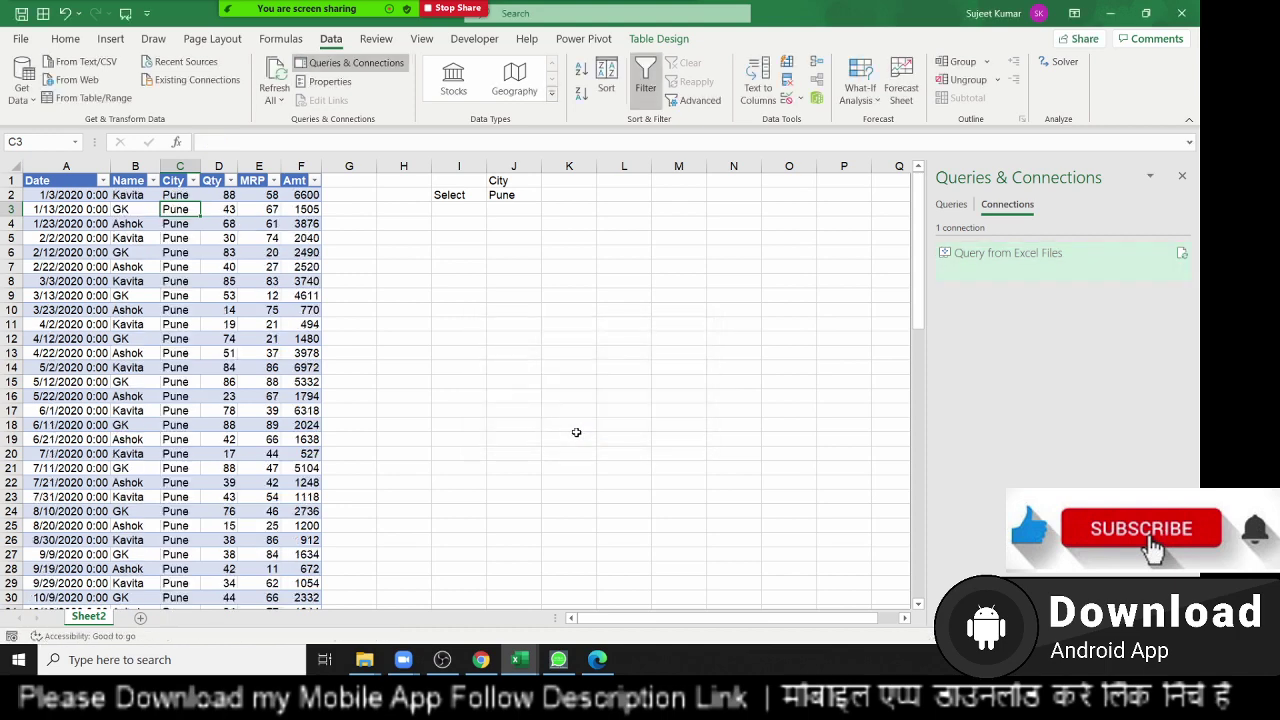
Test the parameter by entering Delhi, then GGN, in cell J2.
scroll(233, 324, down, 6)
scroll(286, 270, up, 6)
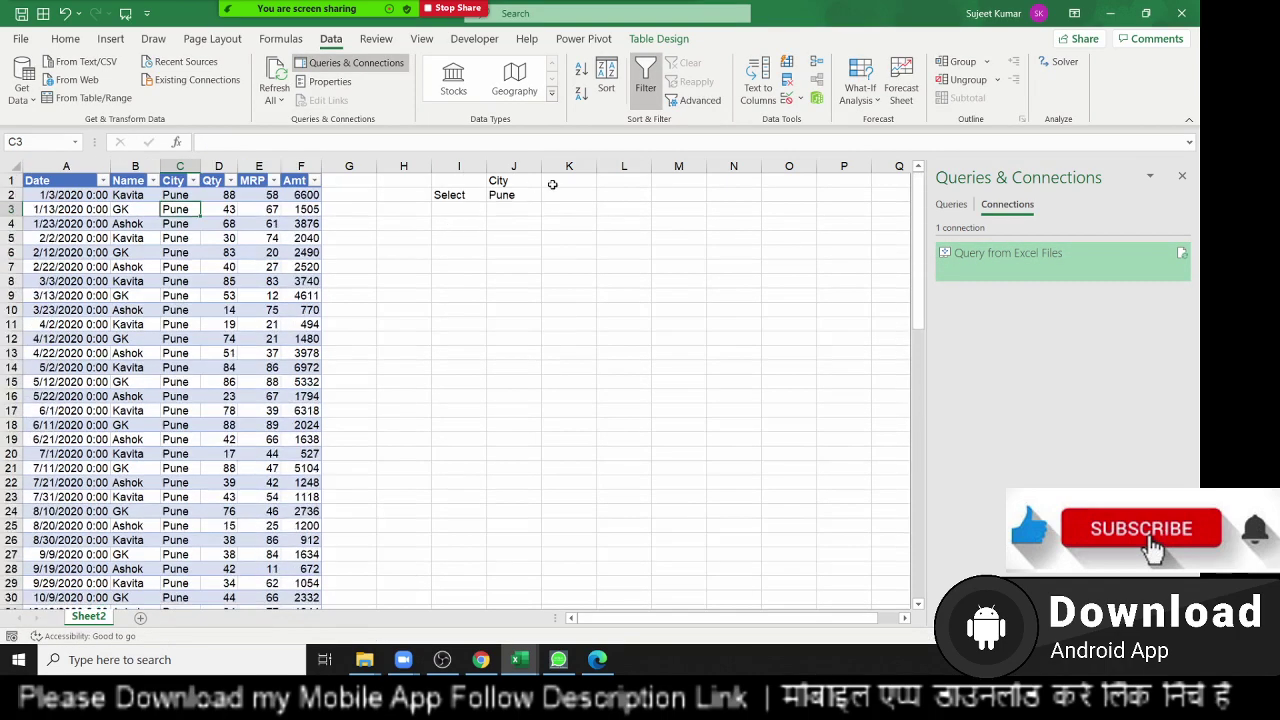
click(535, 194)
text(D)
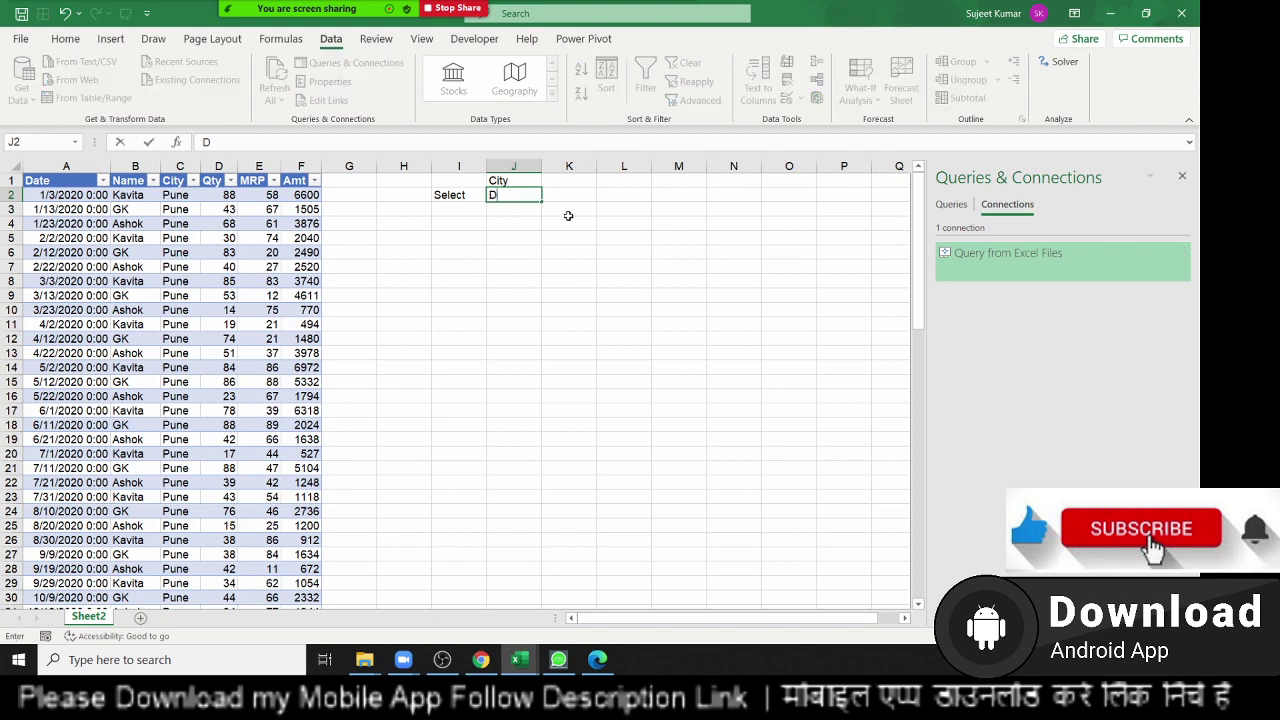
text(elhi)
key(Return)
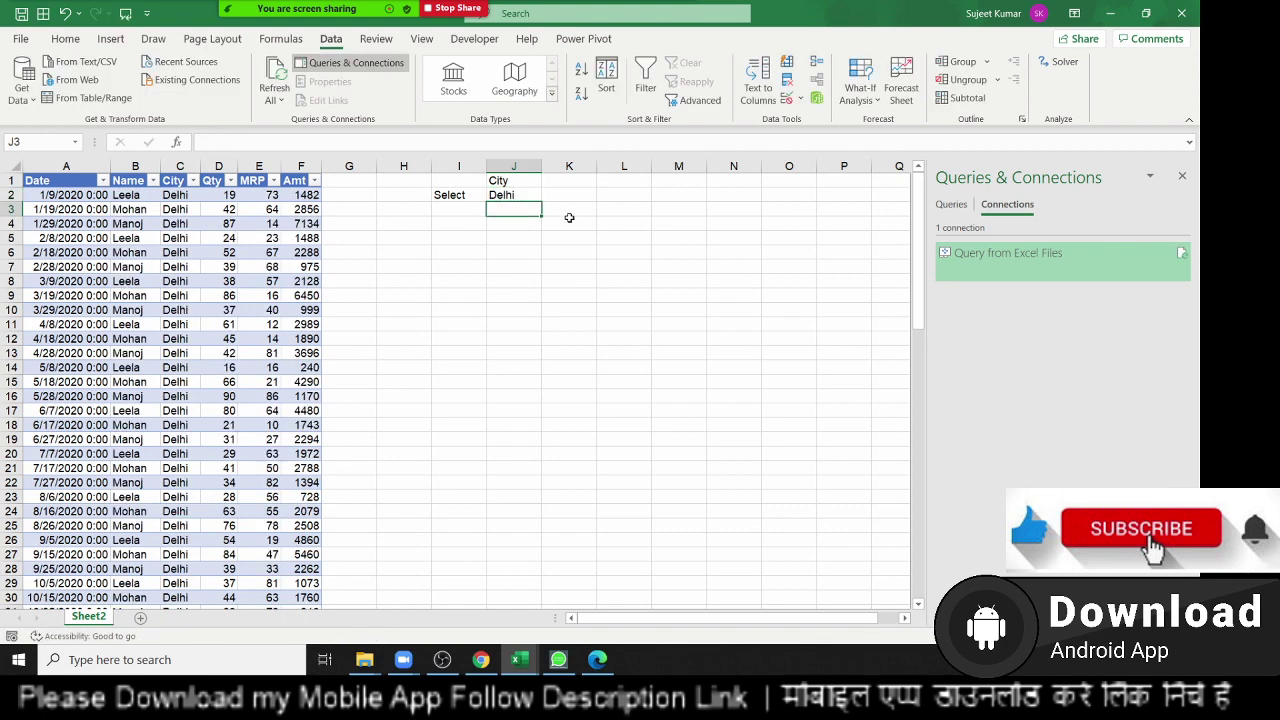
key(Up)
text(G)
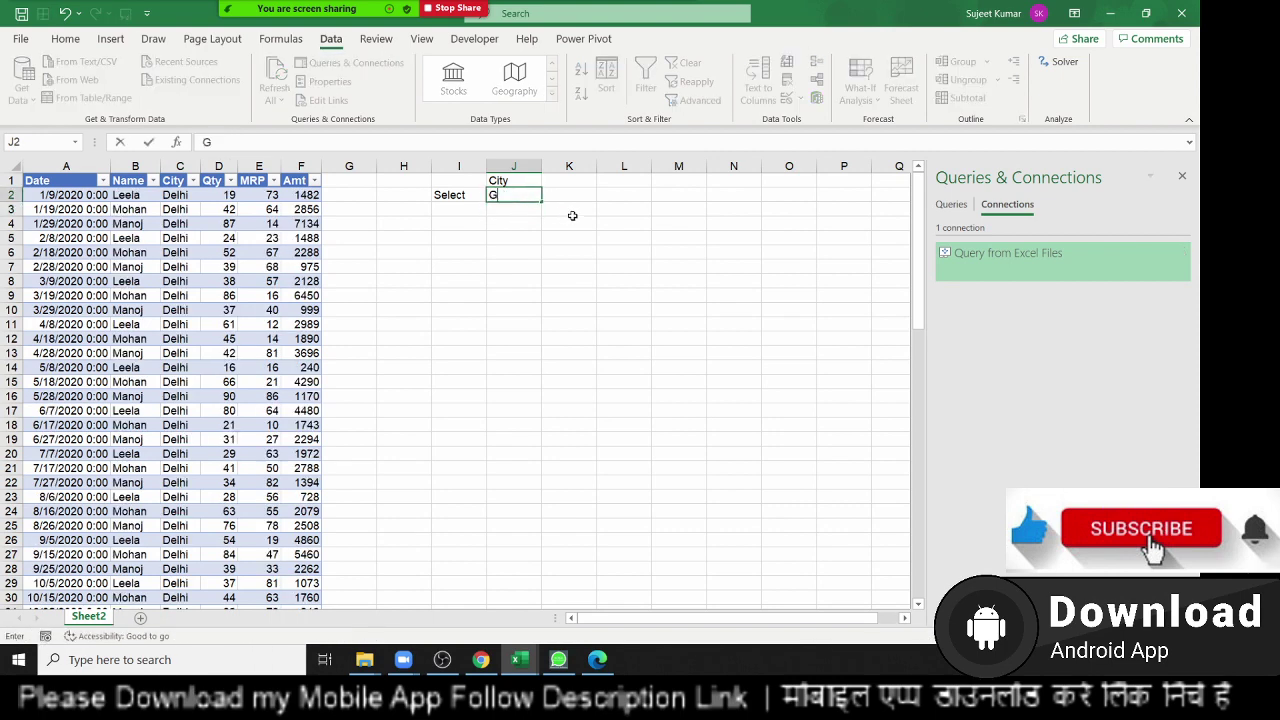
text(GN)
key(Return)
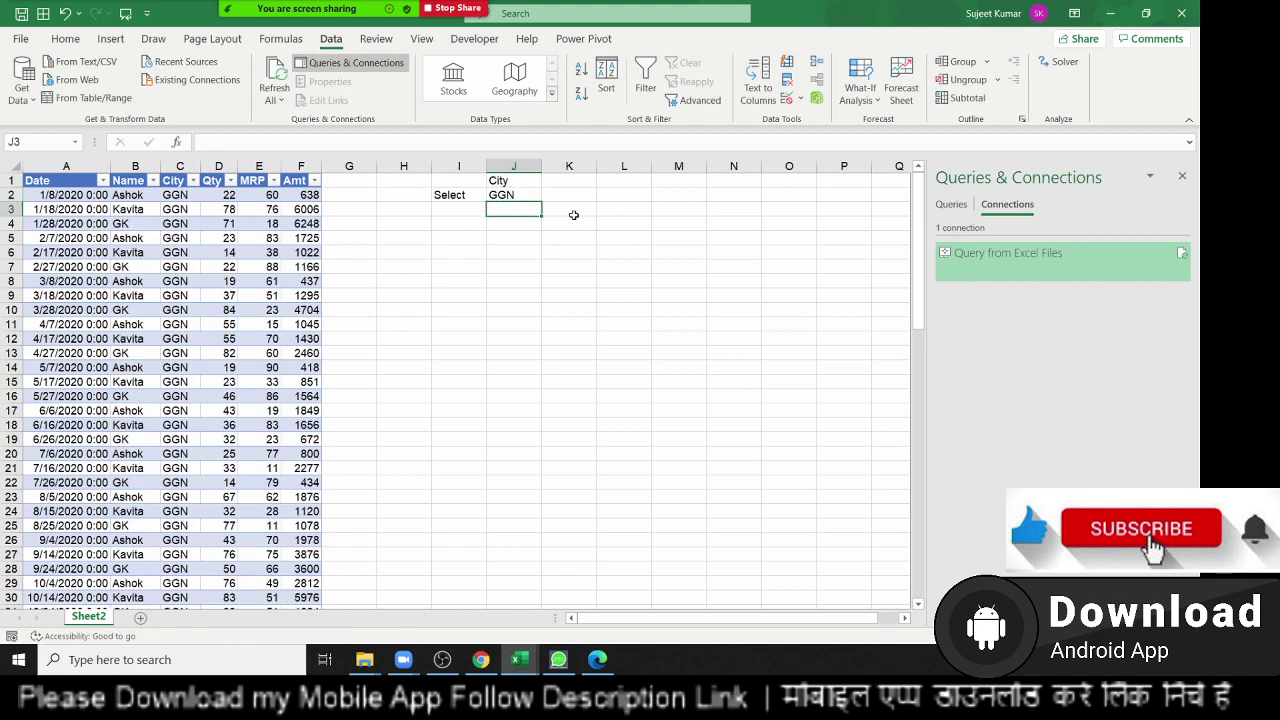
key(Up)
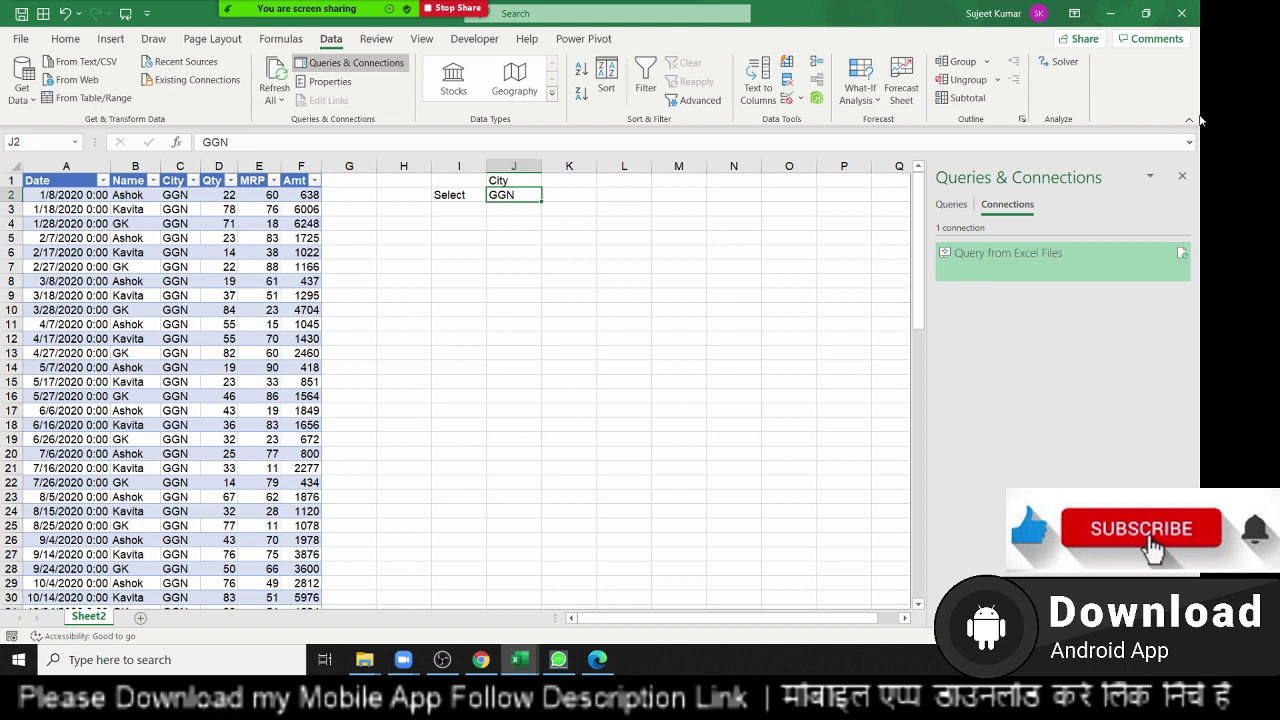
Close the Queries & Connections pane and scroll through the Zoom participants list.
click(1183, 178)
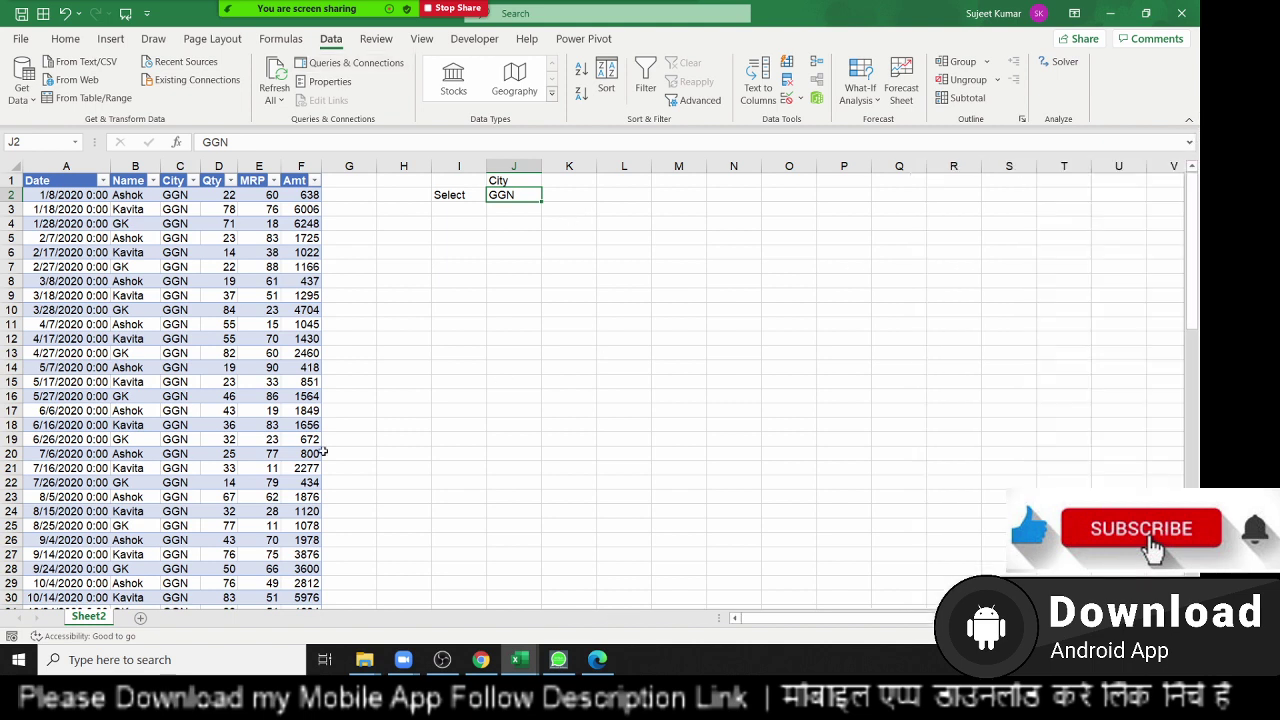
click(307, 20)
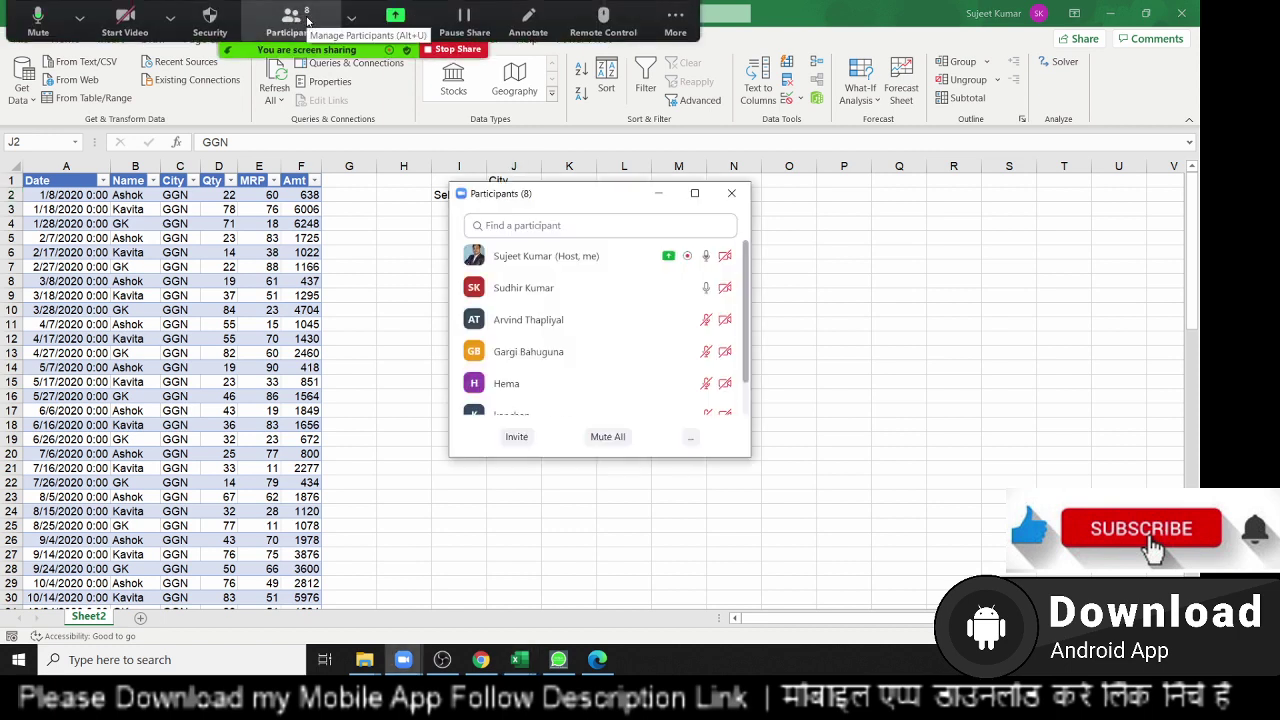
scroll(543, 291, down, 2)
scroll(546, 317, down, 1)
scroll(546, 318, up, 1)
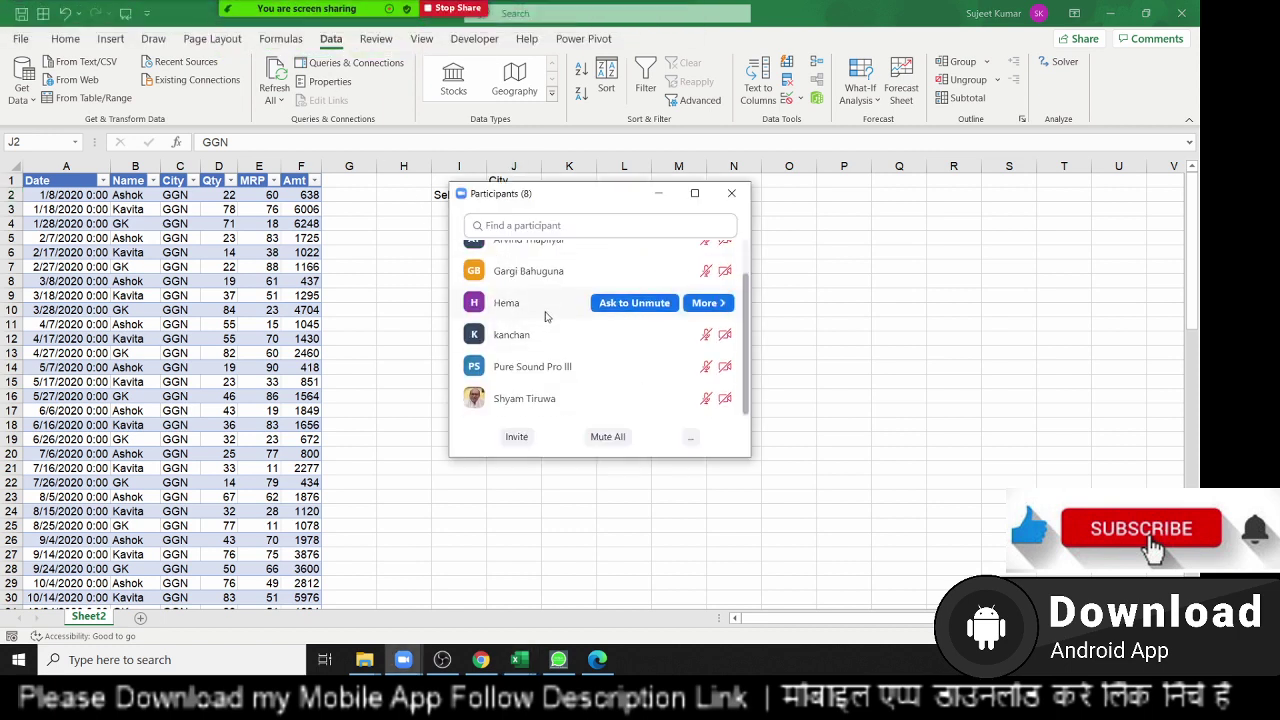
scroll(546, 318, down, 1)
scroll(546, 319, up, 1)
scroll(546, 320, up, 2)
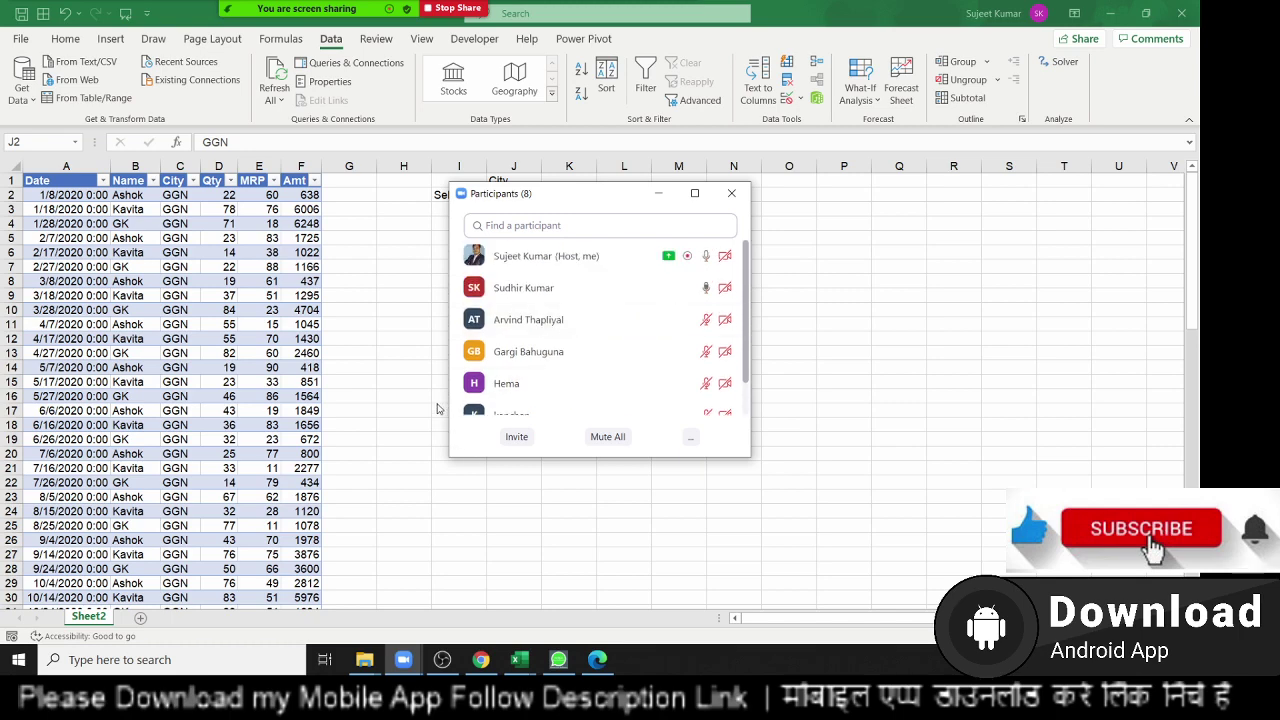
Add a new Sheet3, return to Sheet2's query table, and show the Get Data sources.
click(141, 619)
click(100, 617)
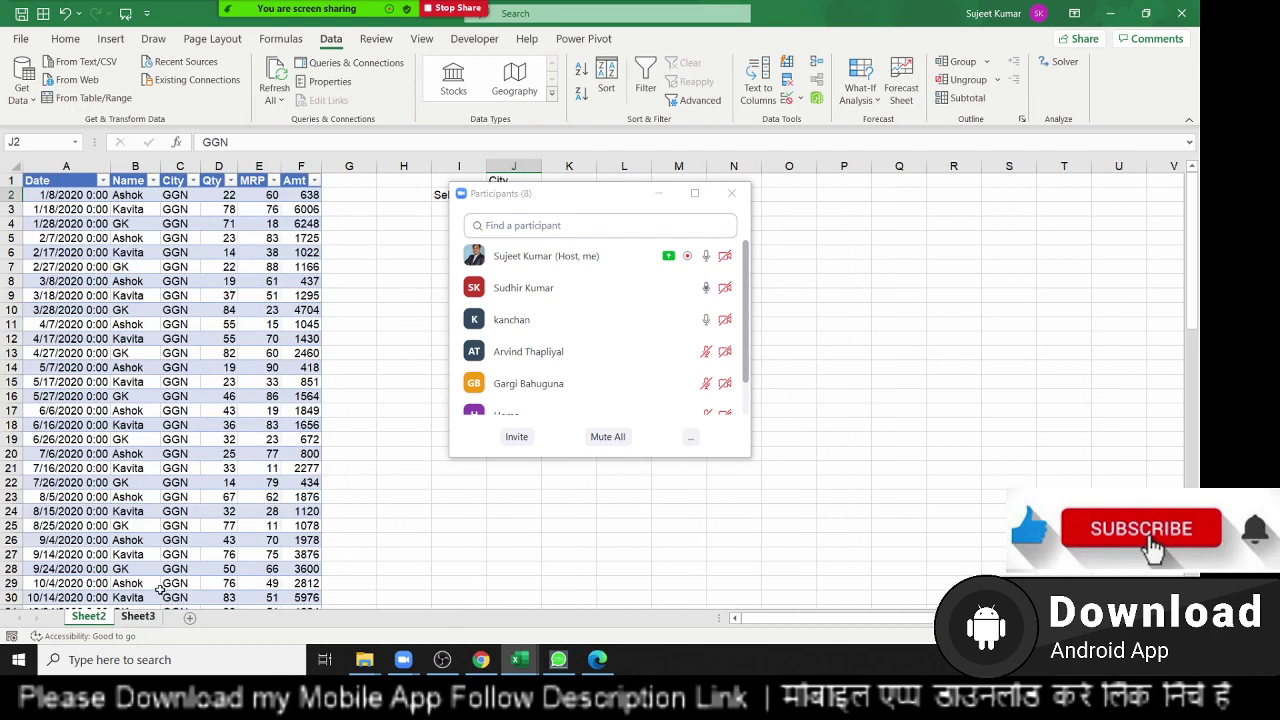
click(731, 193)
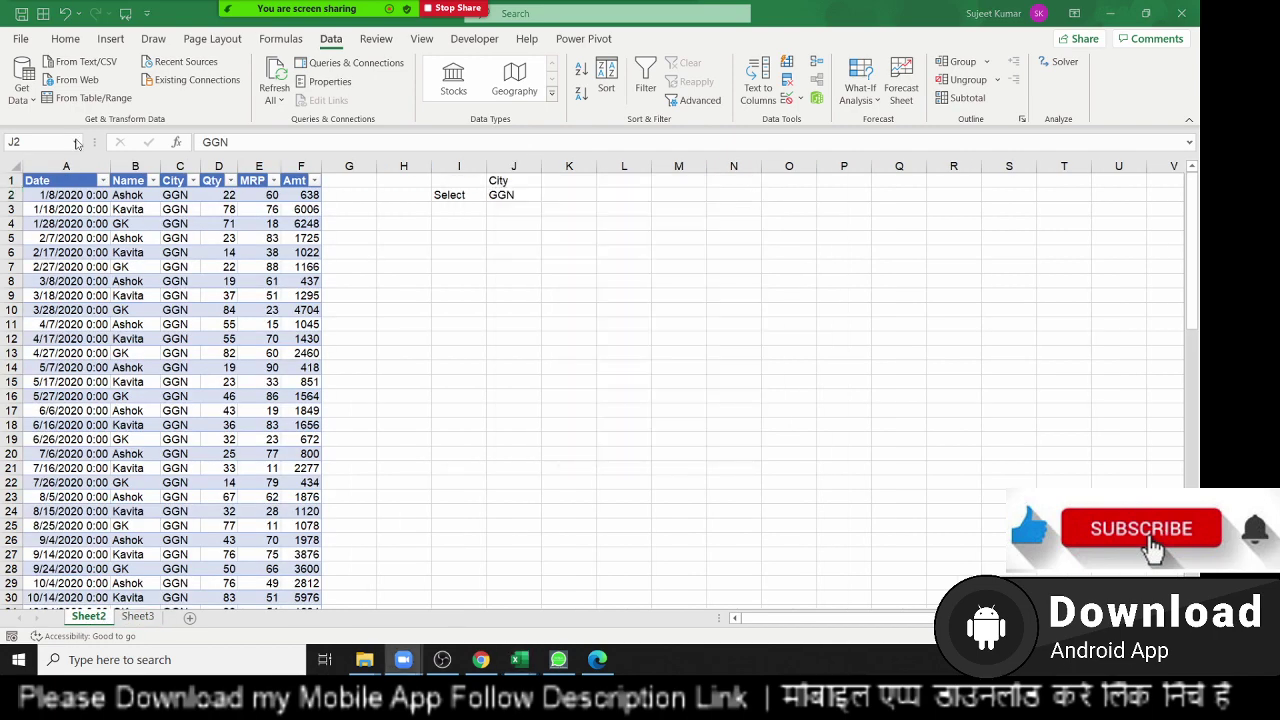
click(117, 211)
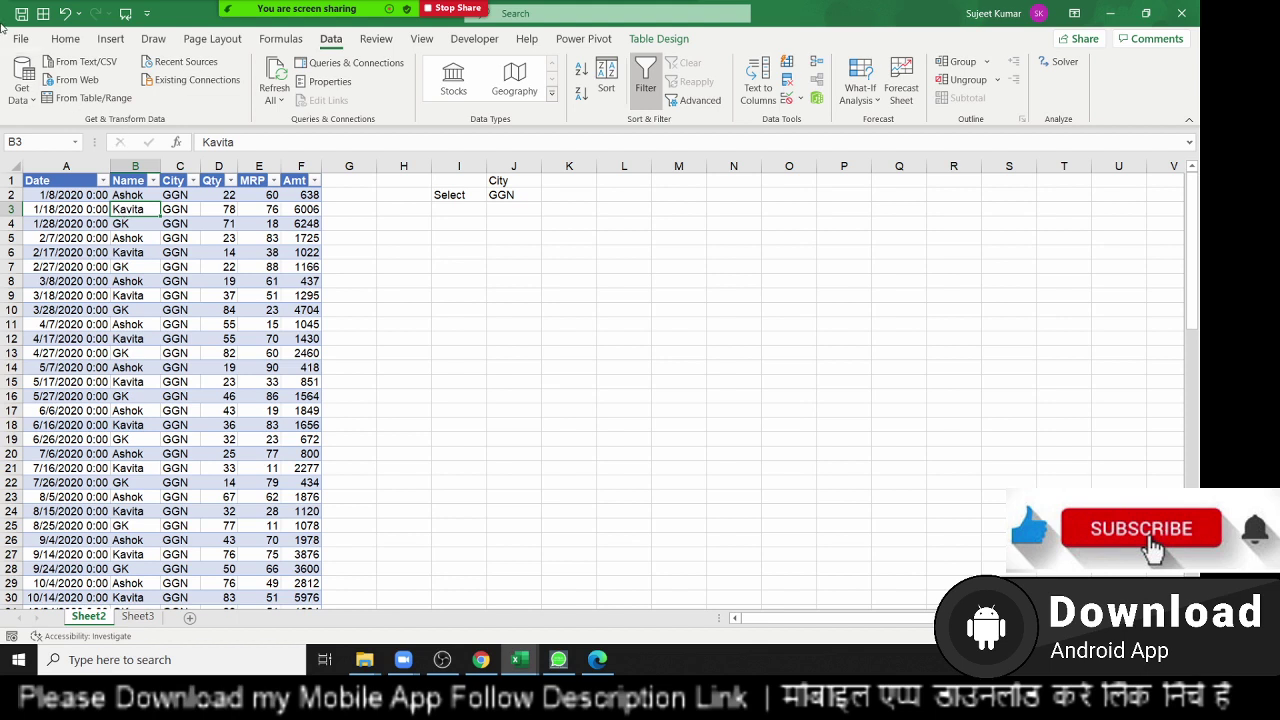
click(22, 85)
mouse_move(90, 128)
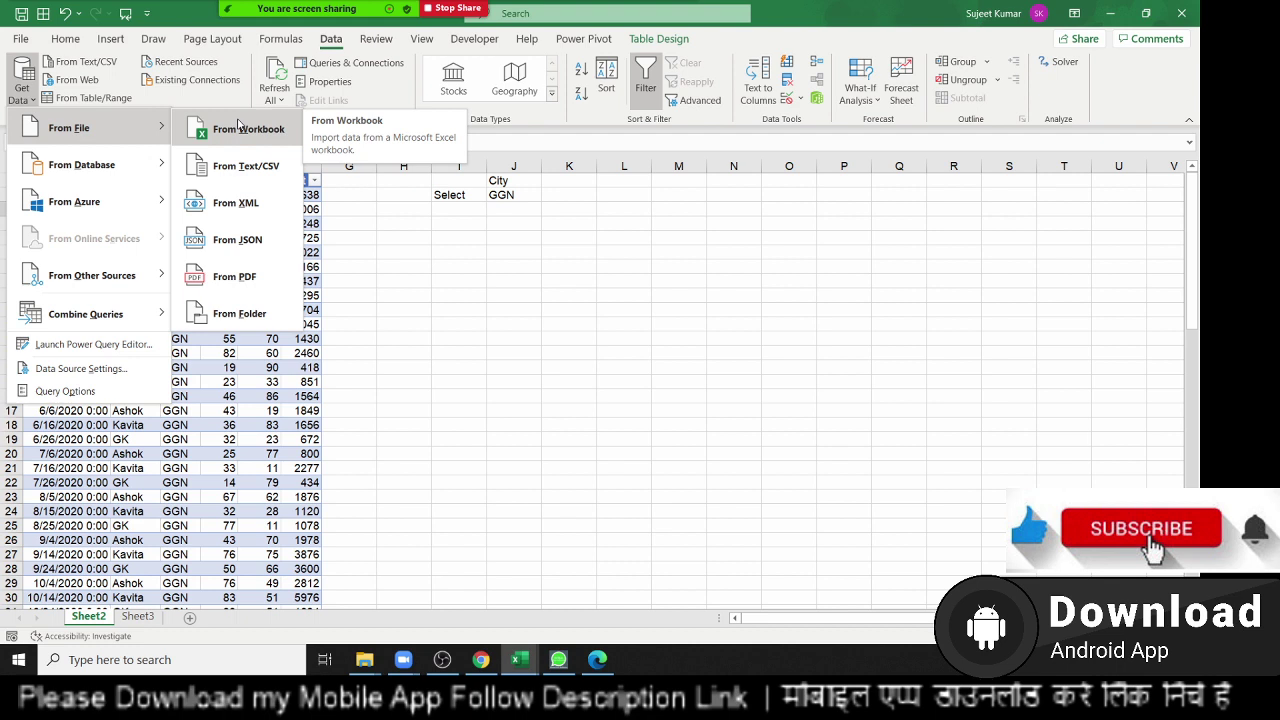
Enter Noida in J2 to refresh the query to Noida rows, then highlight some results.
click(600, 310)
click(530, 200)
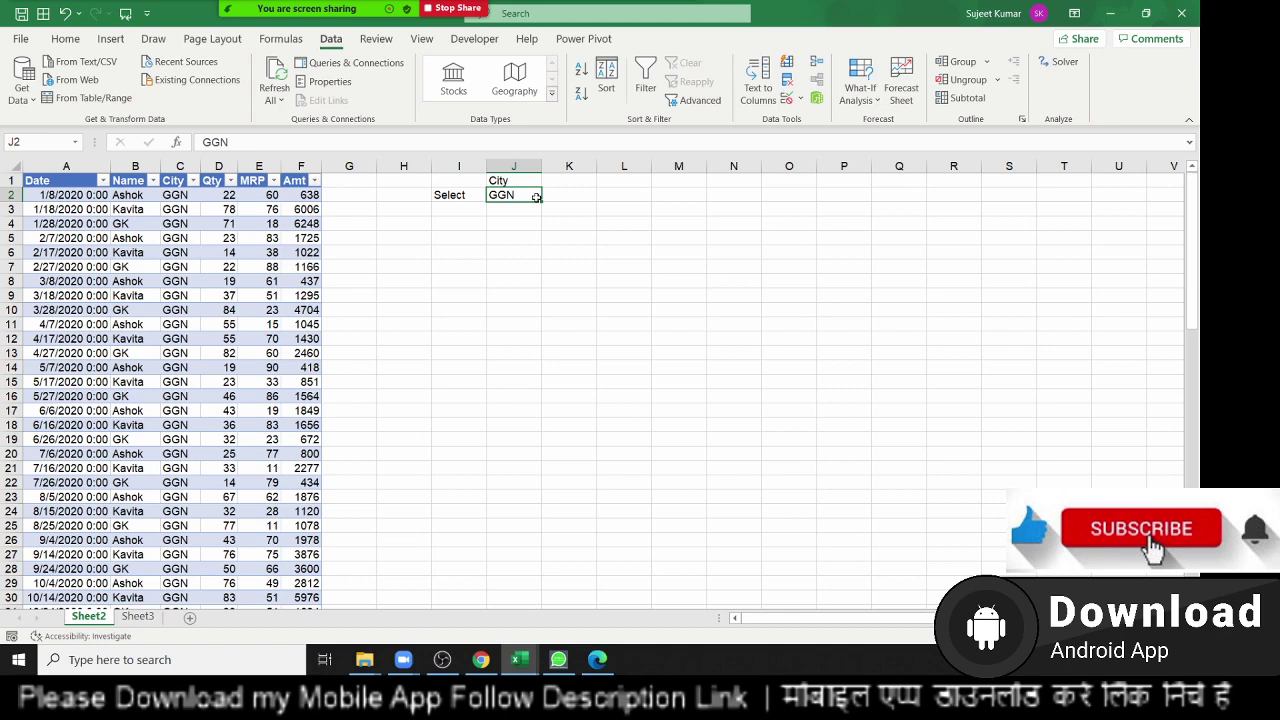
text(Noida)
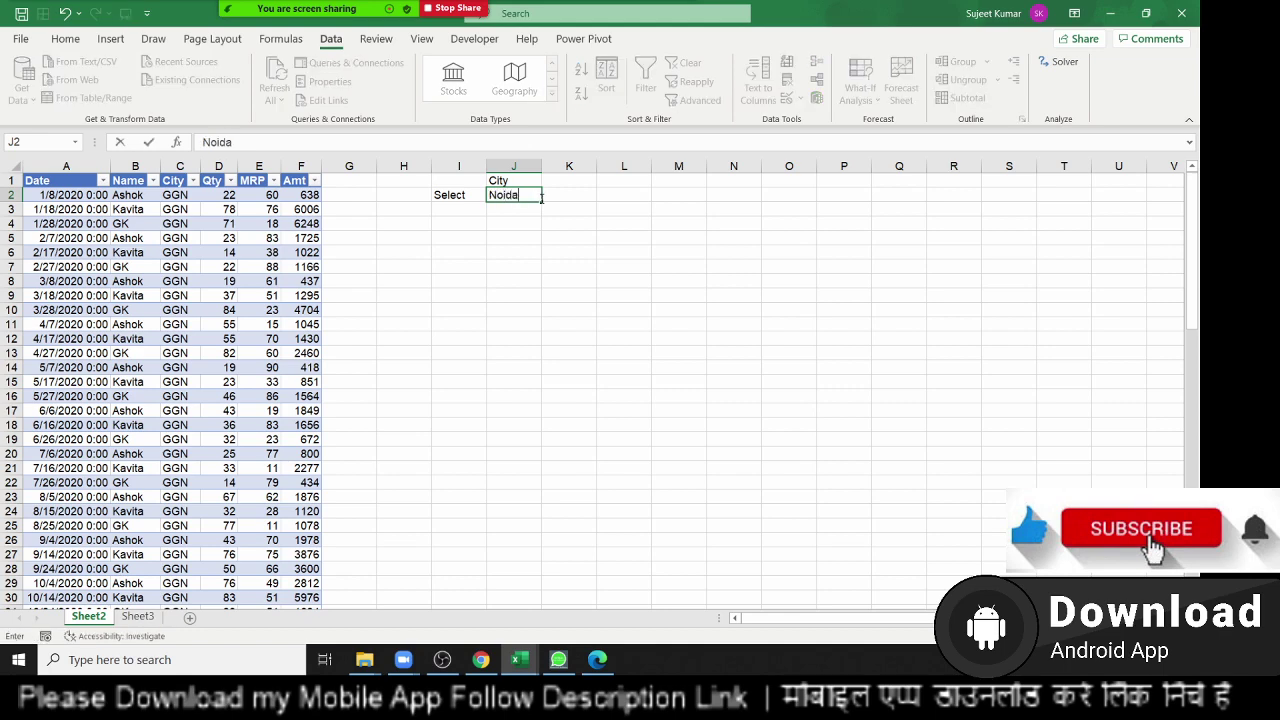
key(Return)
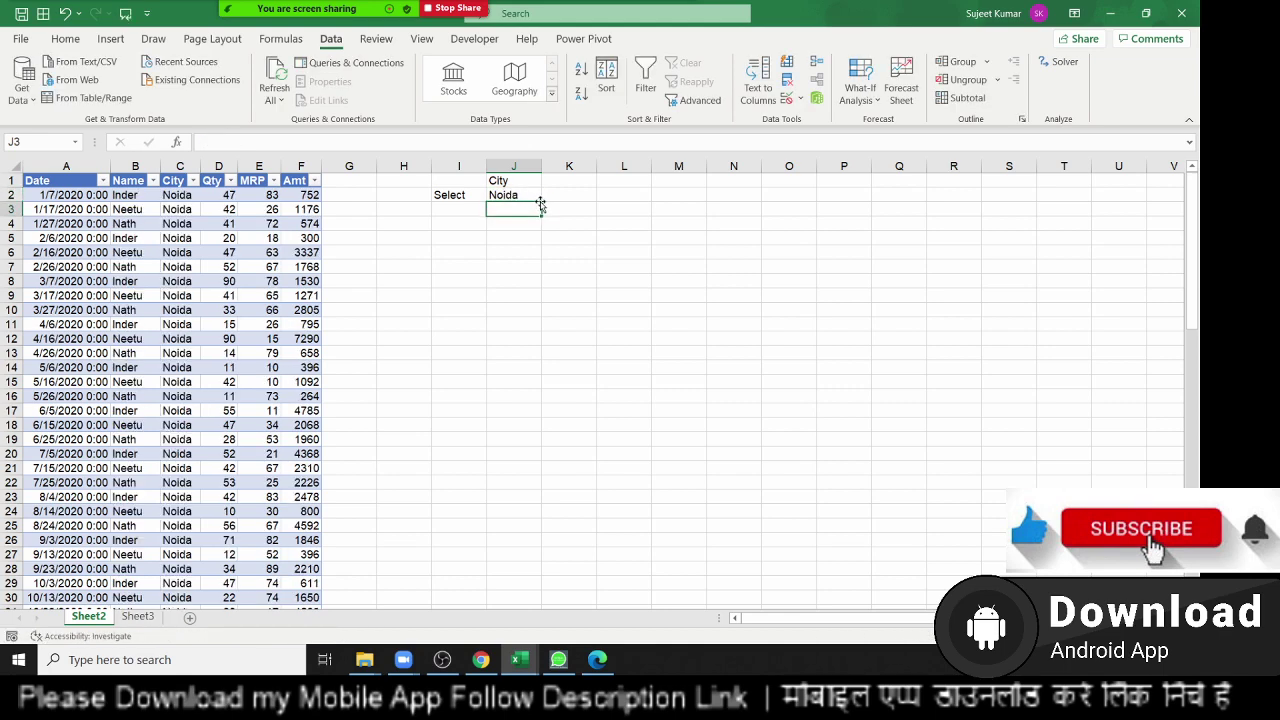
drag(114, 223, 213, 321)
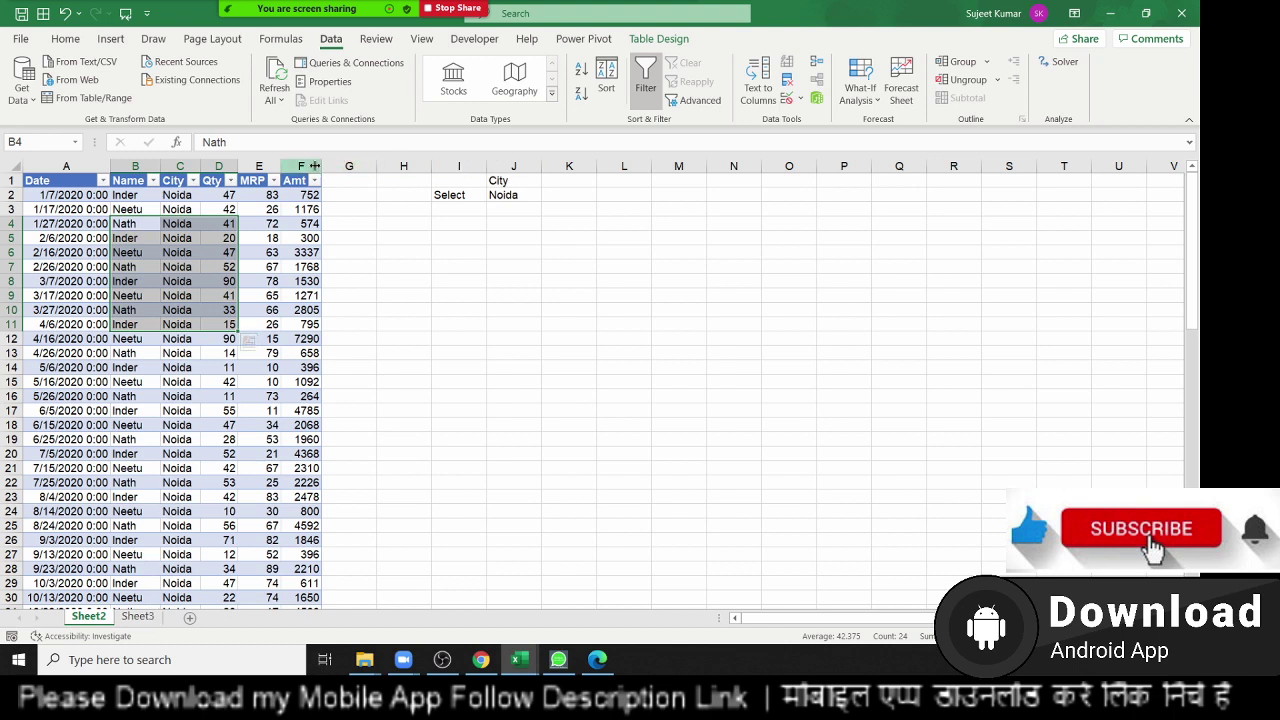
Copy the Select/City/Noida block from I1:J2 into I1 on Sheet3.
click(458, 166)
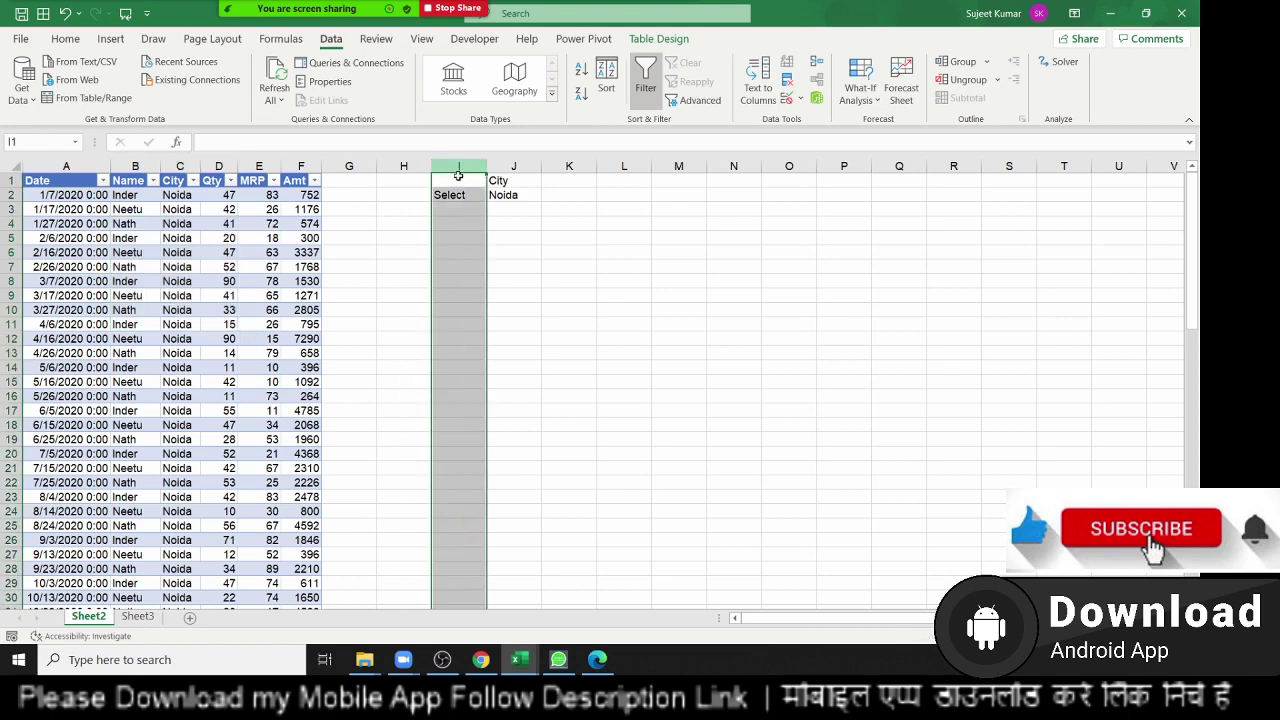
mouse_move(457, 178)
mouse_down()
mouse_move(457, 194)
mouse_move(540, 195)
mouse_up()
key(ctrl+c)
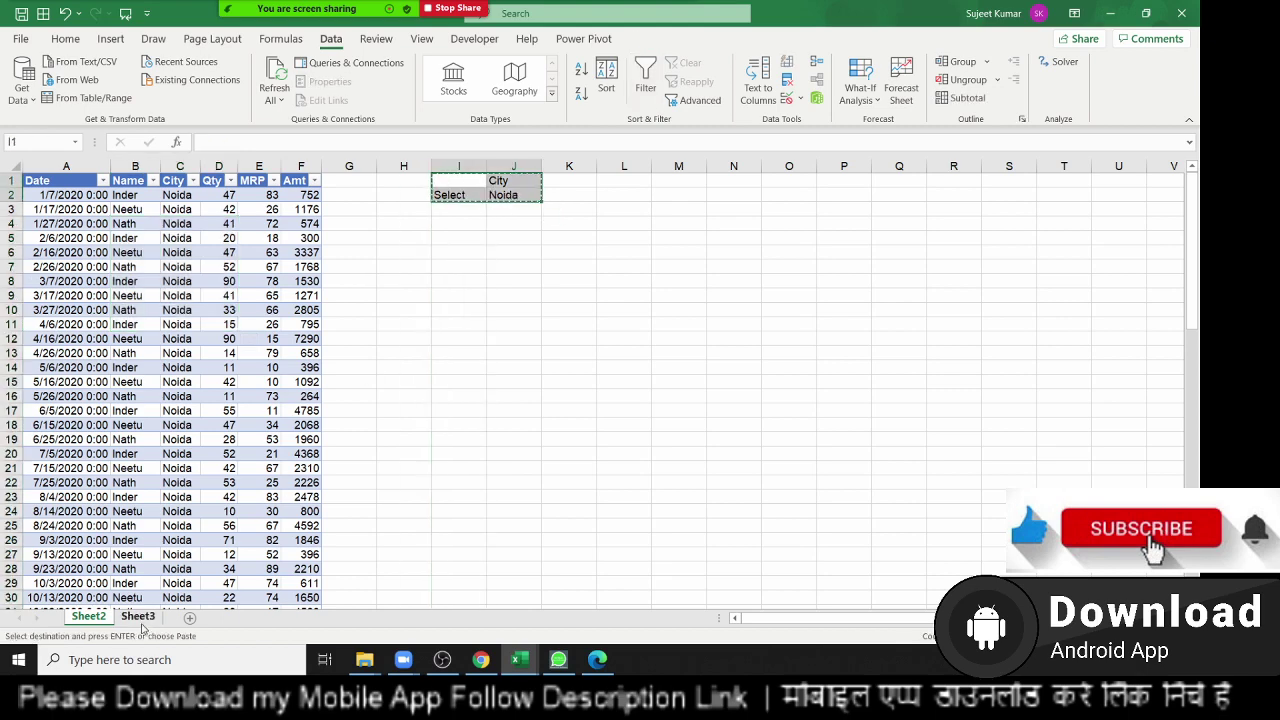
click(138, 617)
click(480, 180)
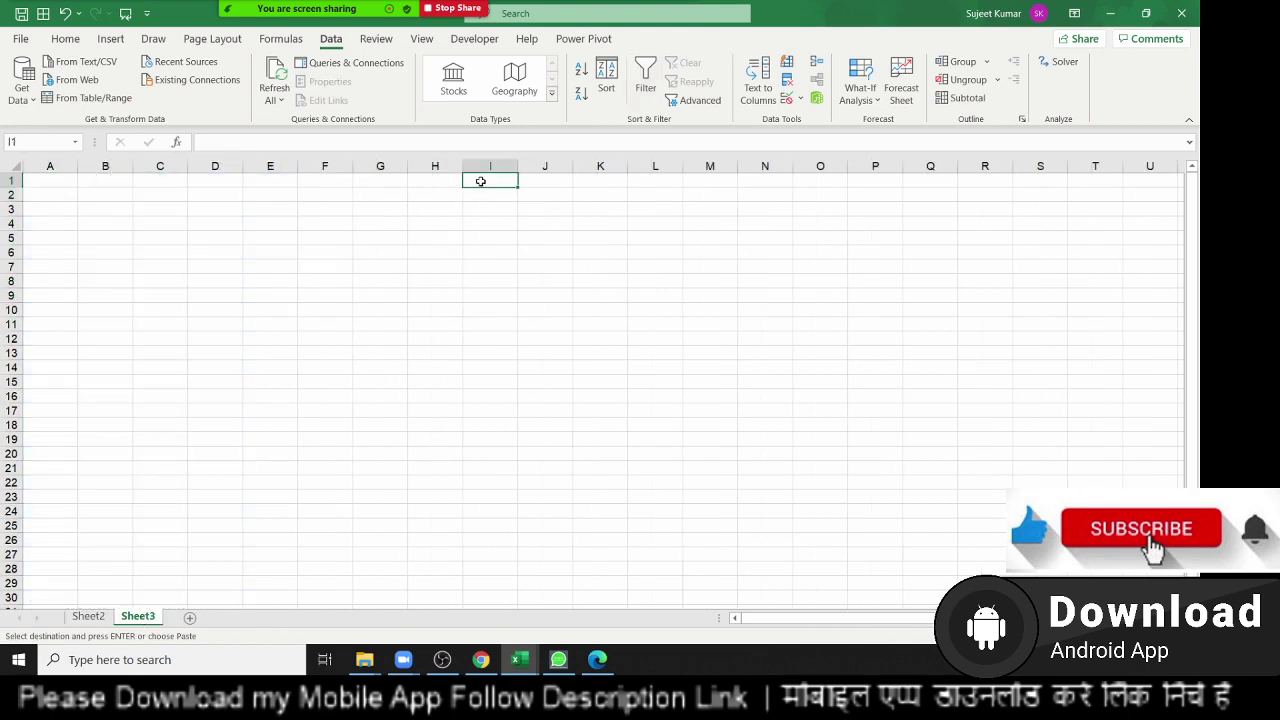
key(ctrl+v)
key(Escape)
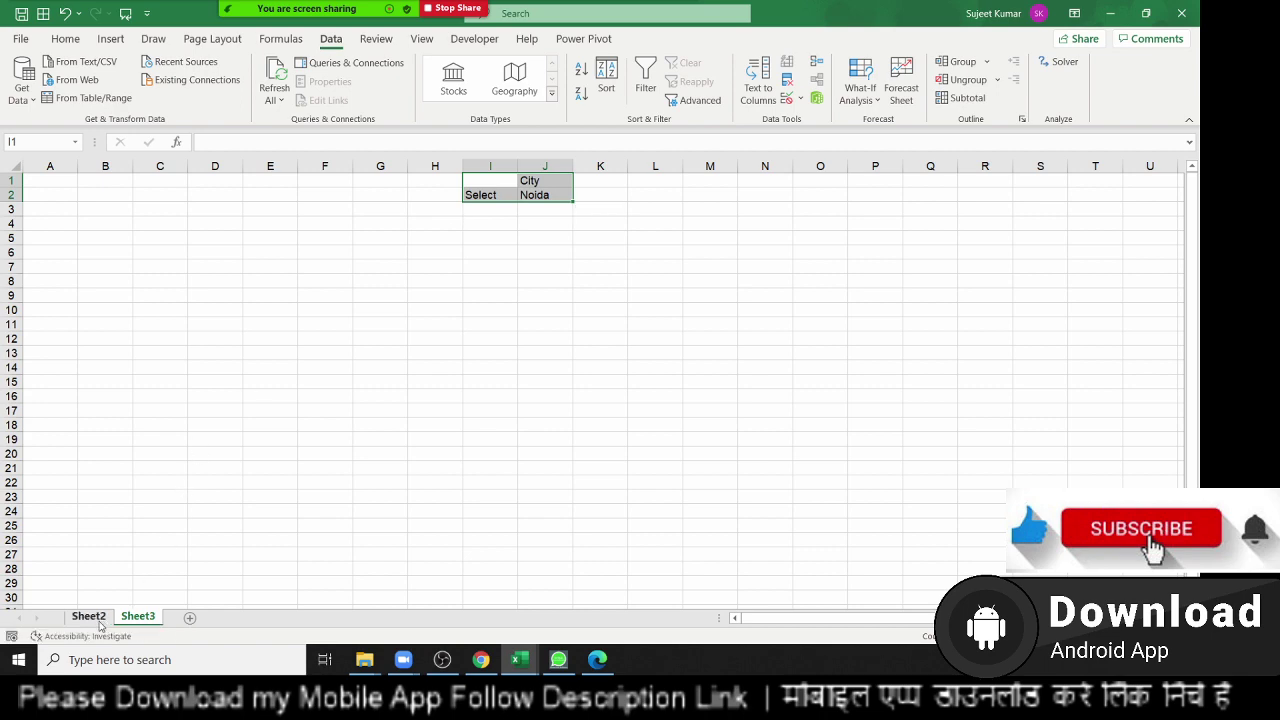
Delete Sheet2 and pick cell A1 on Sheet3 as the import destination.
click(90, 617)
right_click(98, 620)
click(140, 426)
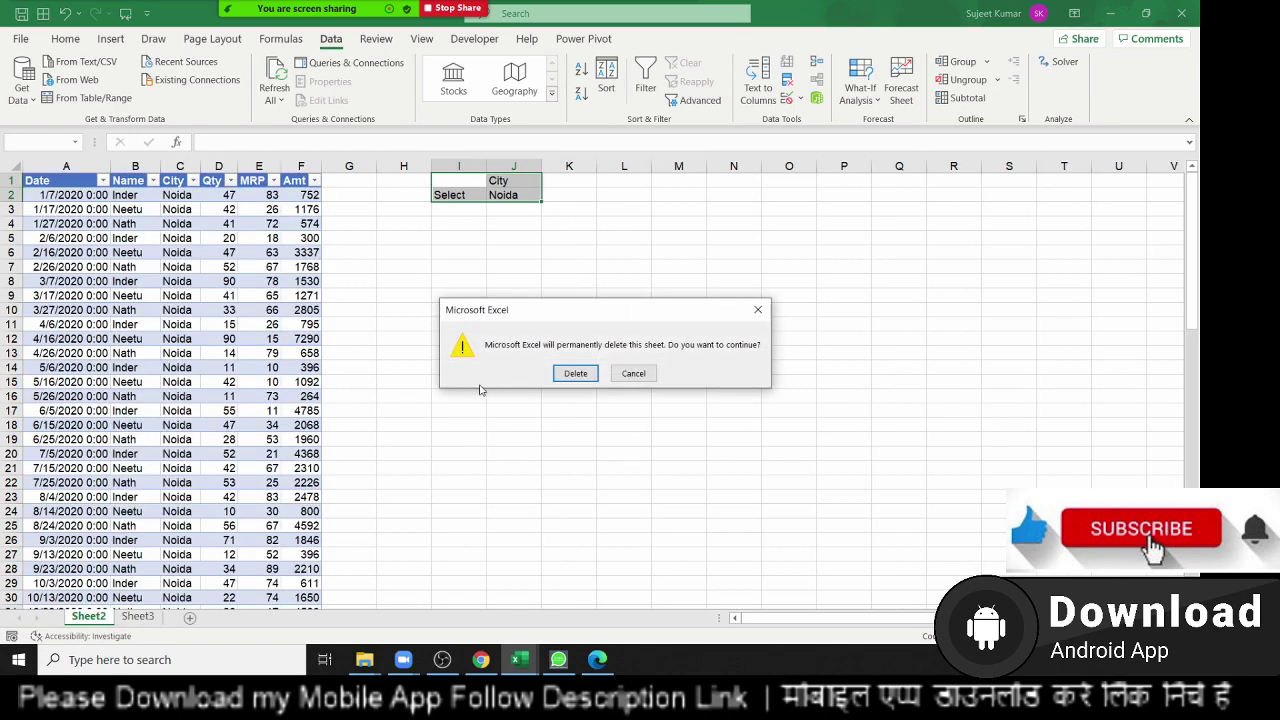
click(566, 378)
click(345, 328)
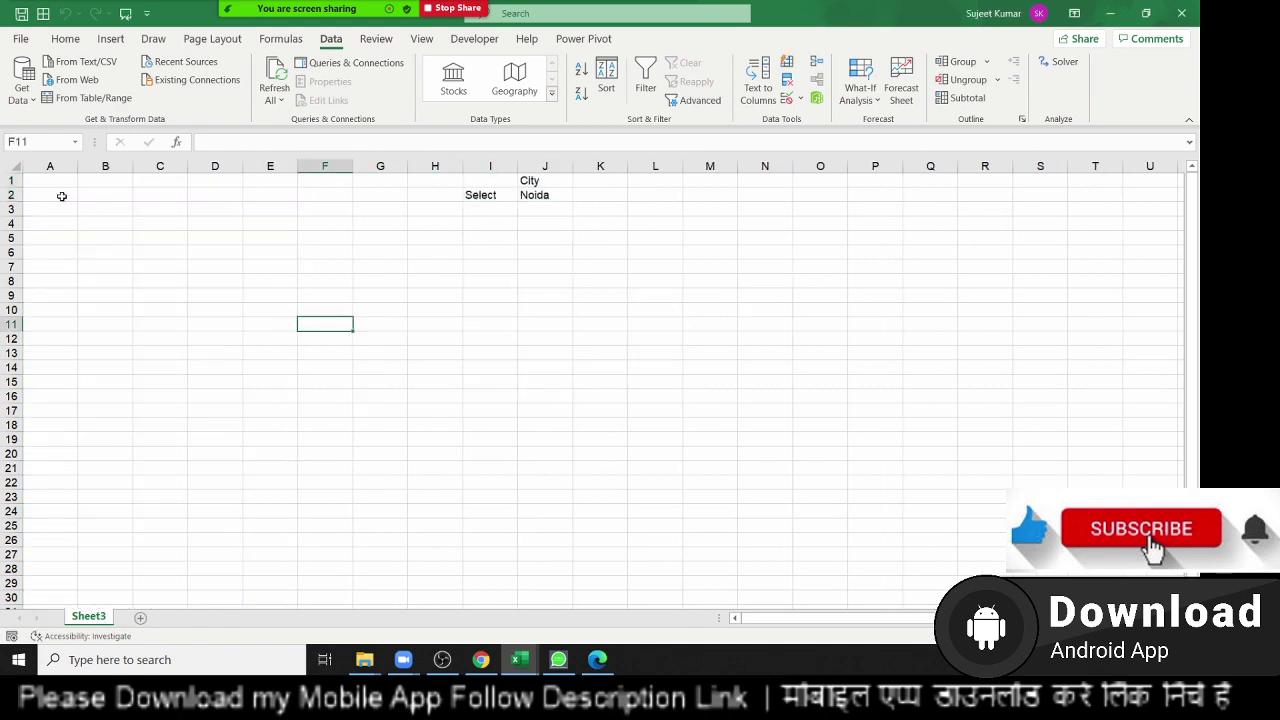
click(50, 180)
click(28, 100)
mouse_move(91, 275)
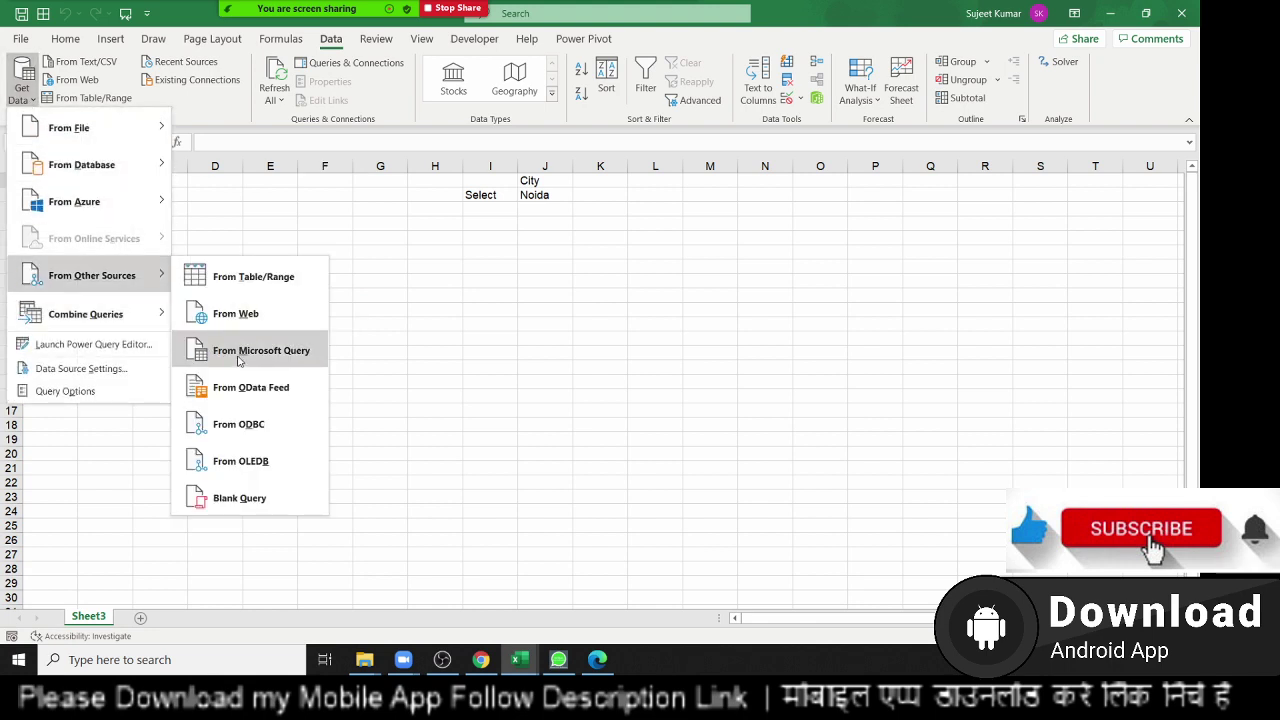
Start a From Microsoft Query import using Excel Files and the Data.xlsx workbook.
click(243, 352)
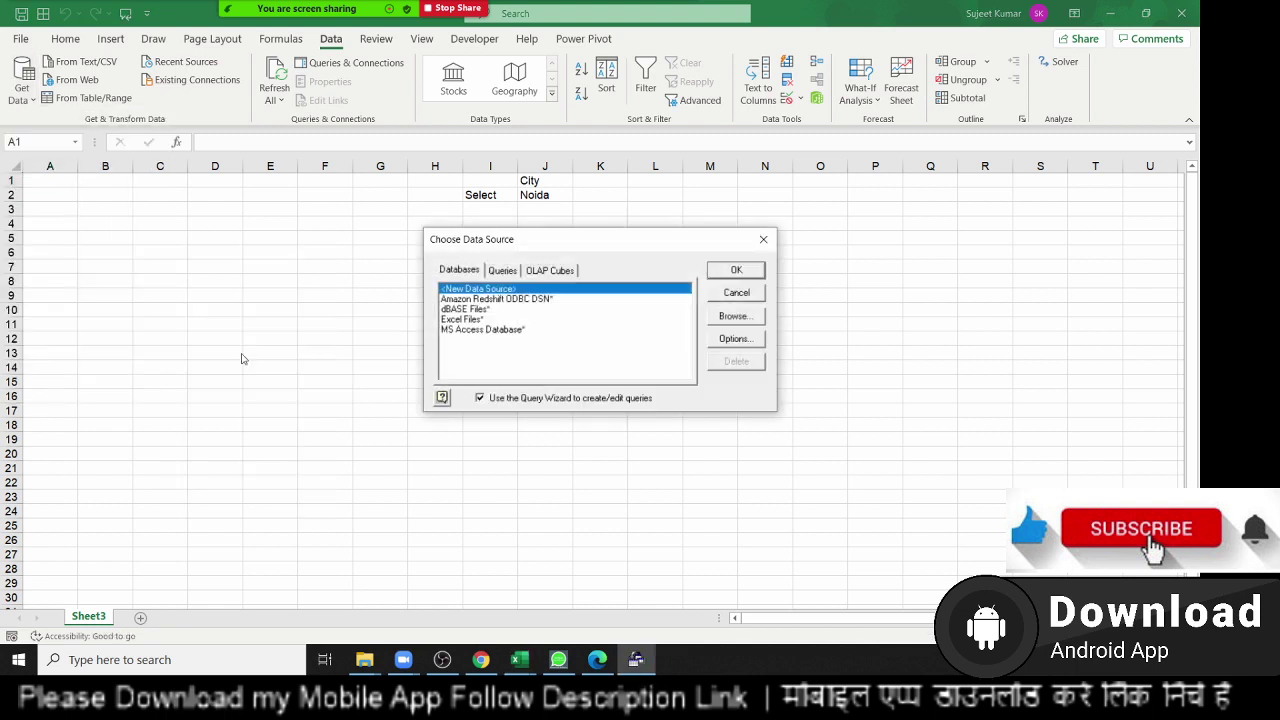
click(452, 320)
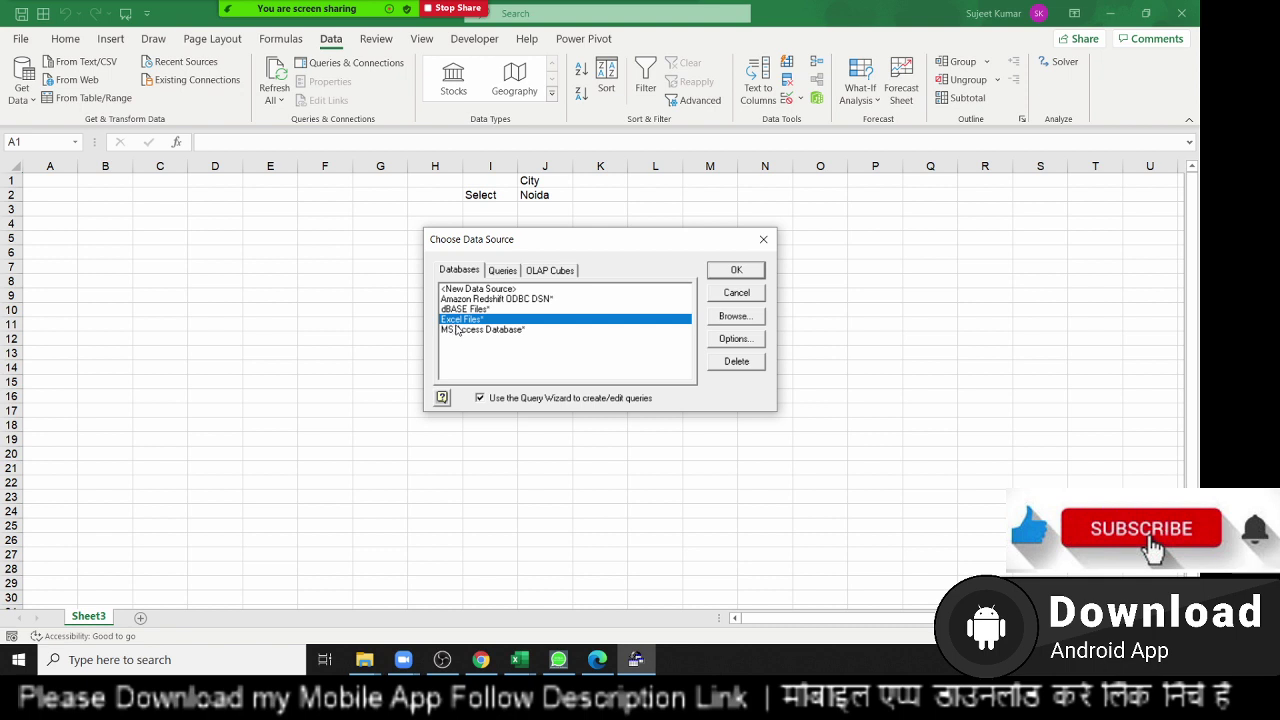
click(736, 270)
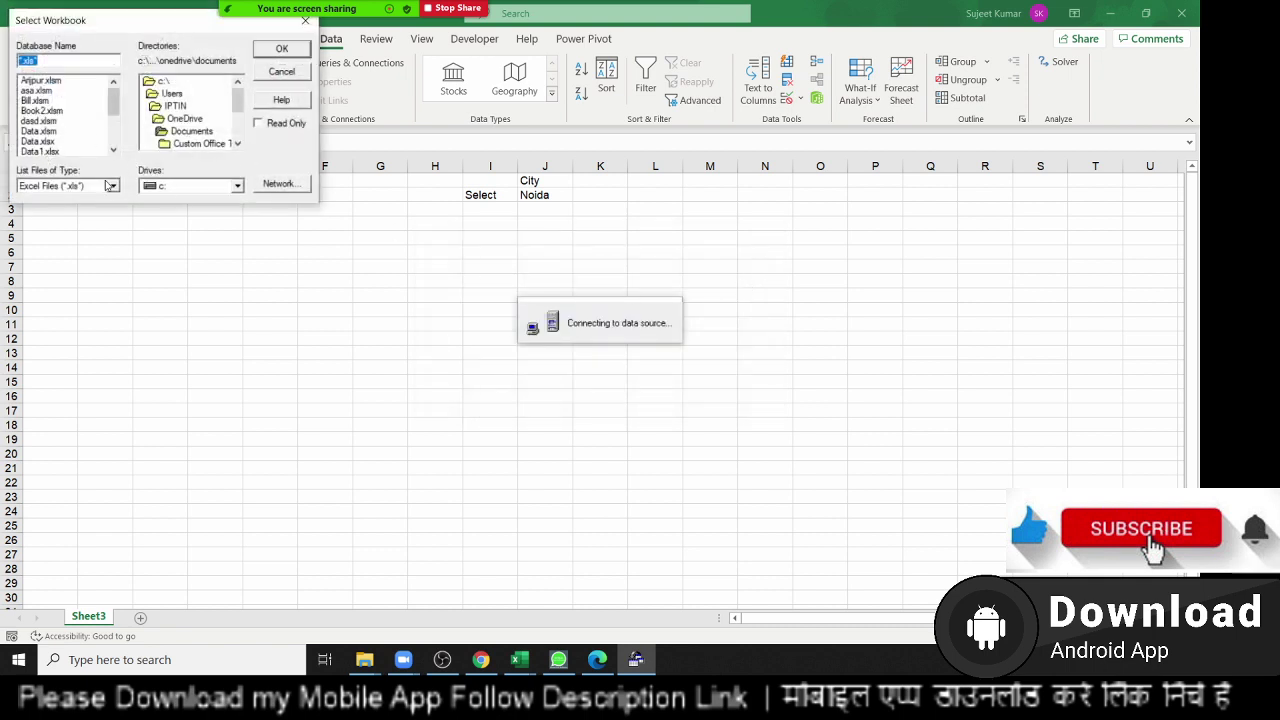
click(40, 142)
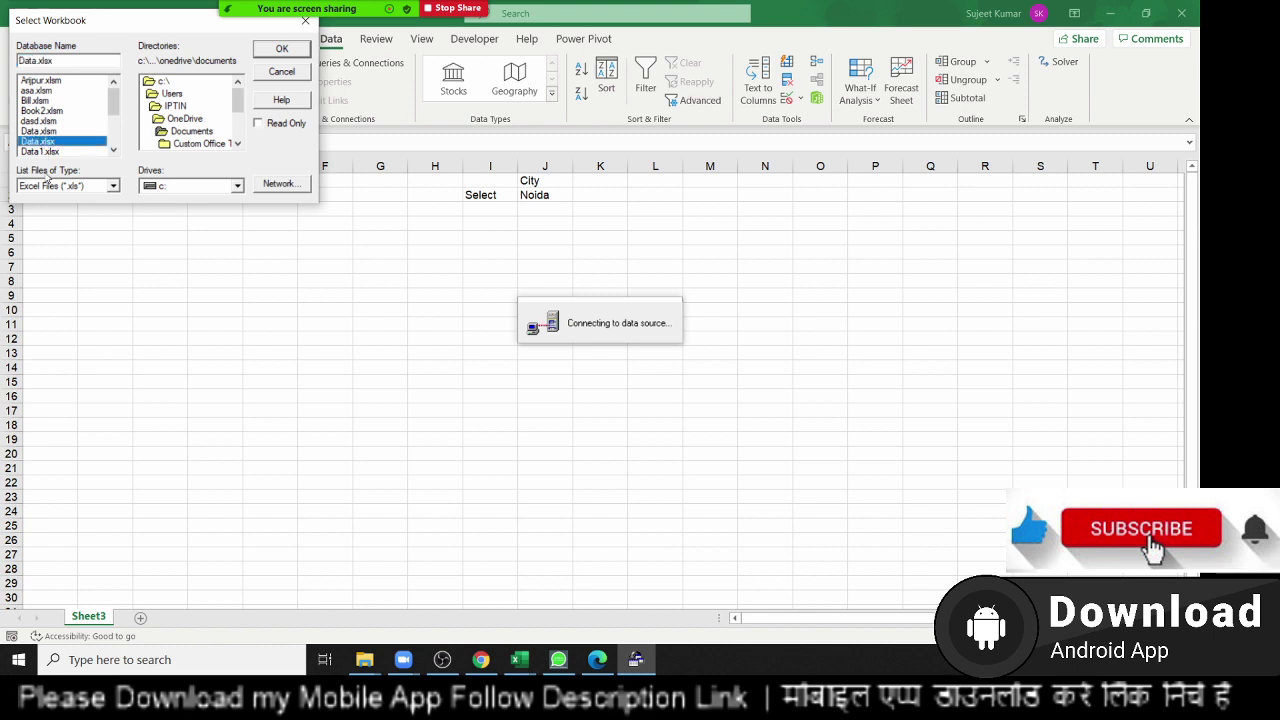
click(276, 55)
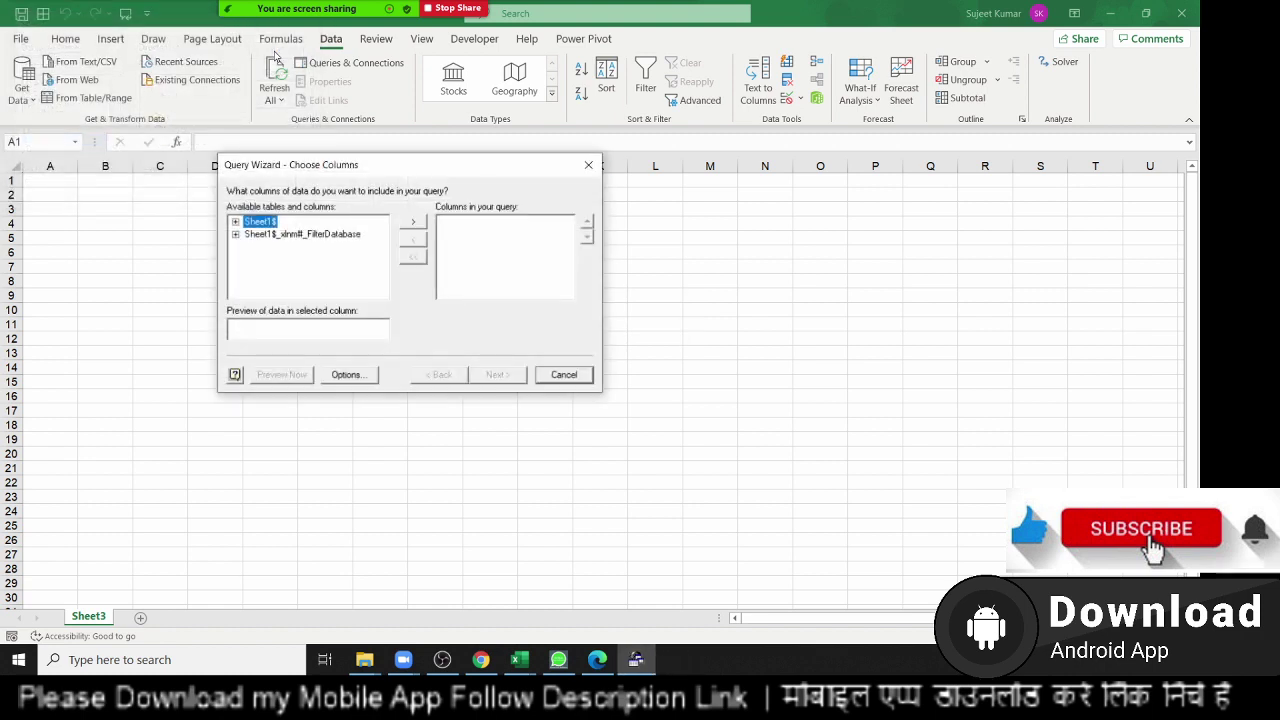
Add Date, Name, City, Qty, MRP and Amt from Sheet1$, then continue to Filter Data.
click(236, 223)
click(267, 246)
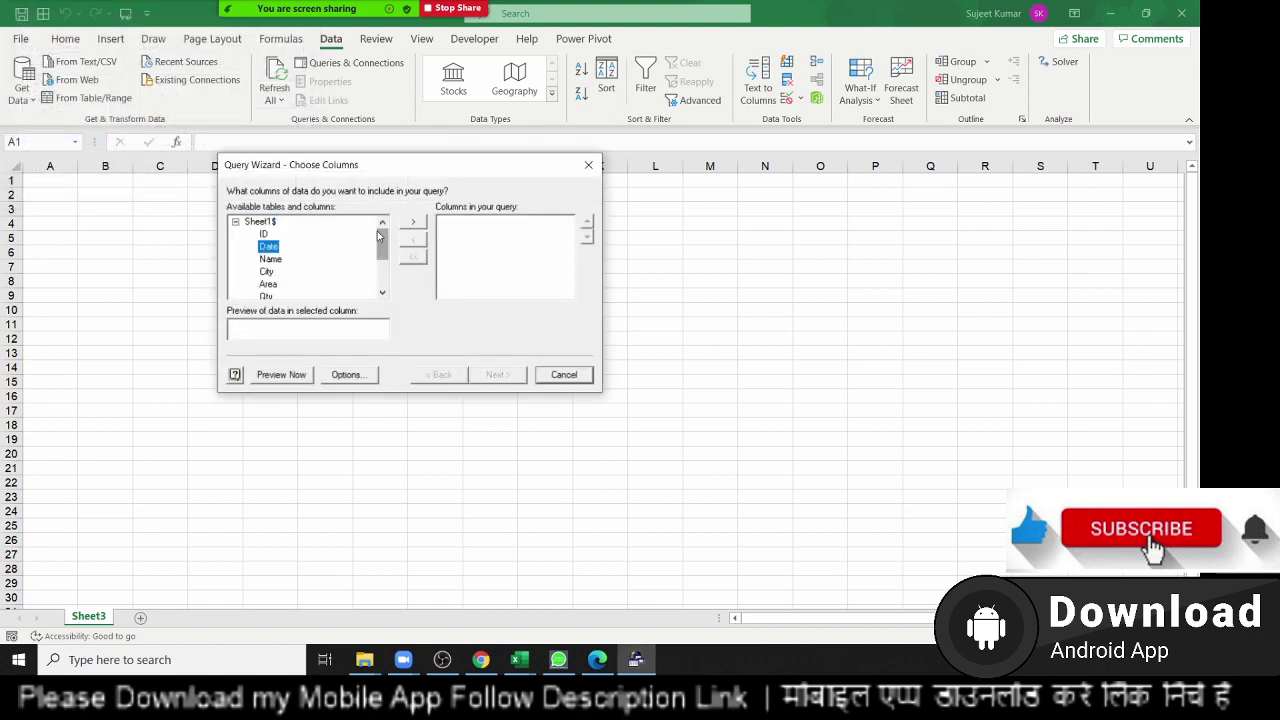
click(413, 222)
click(413, 222)
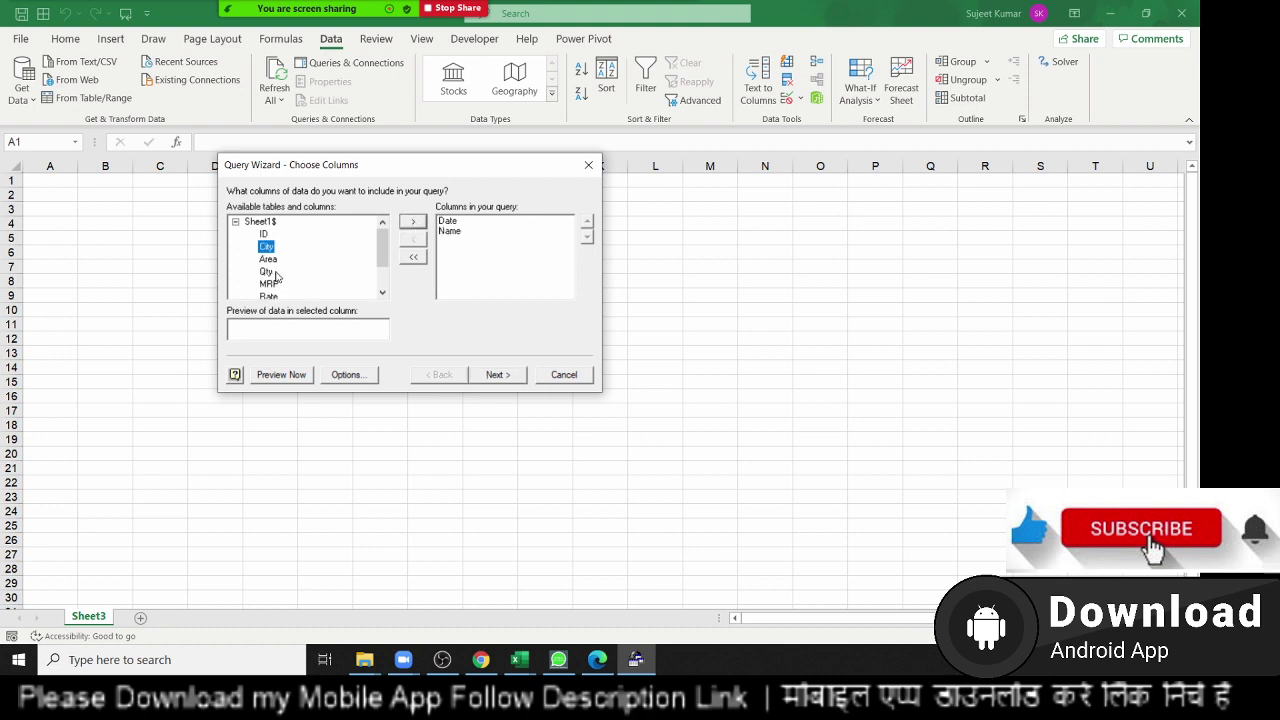
click(340, 376)
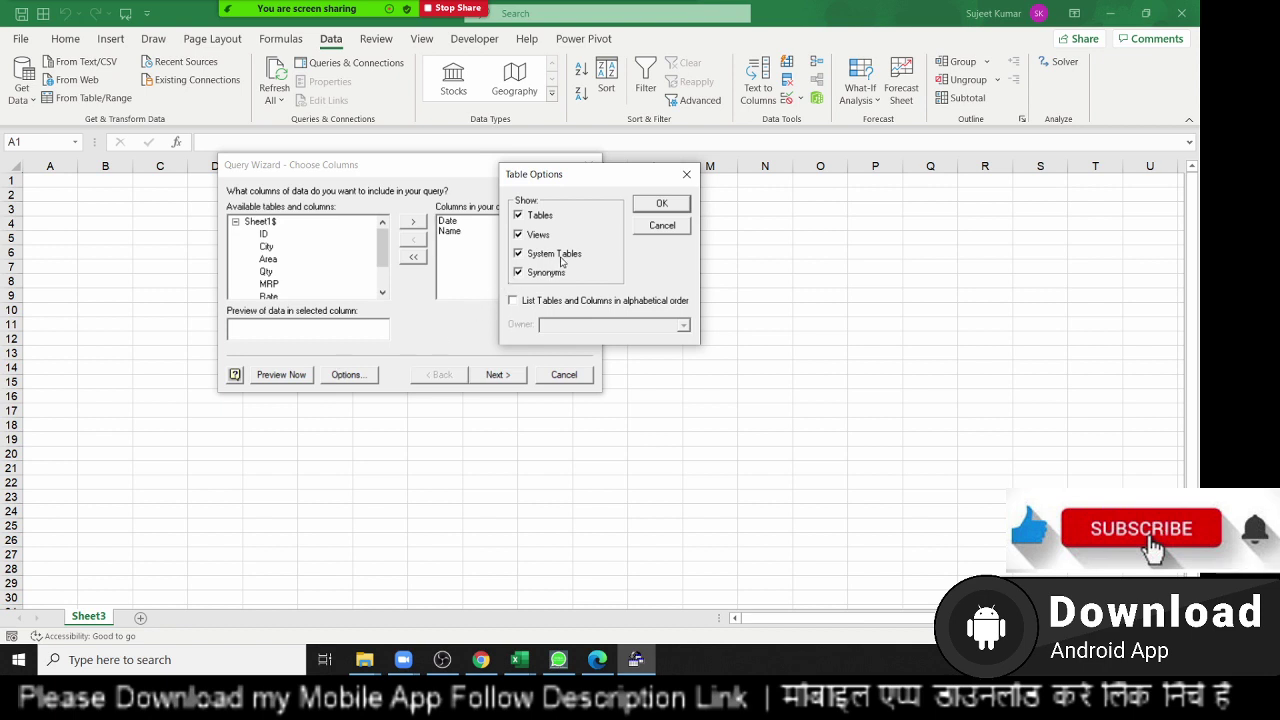
key(Return)
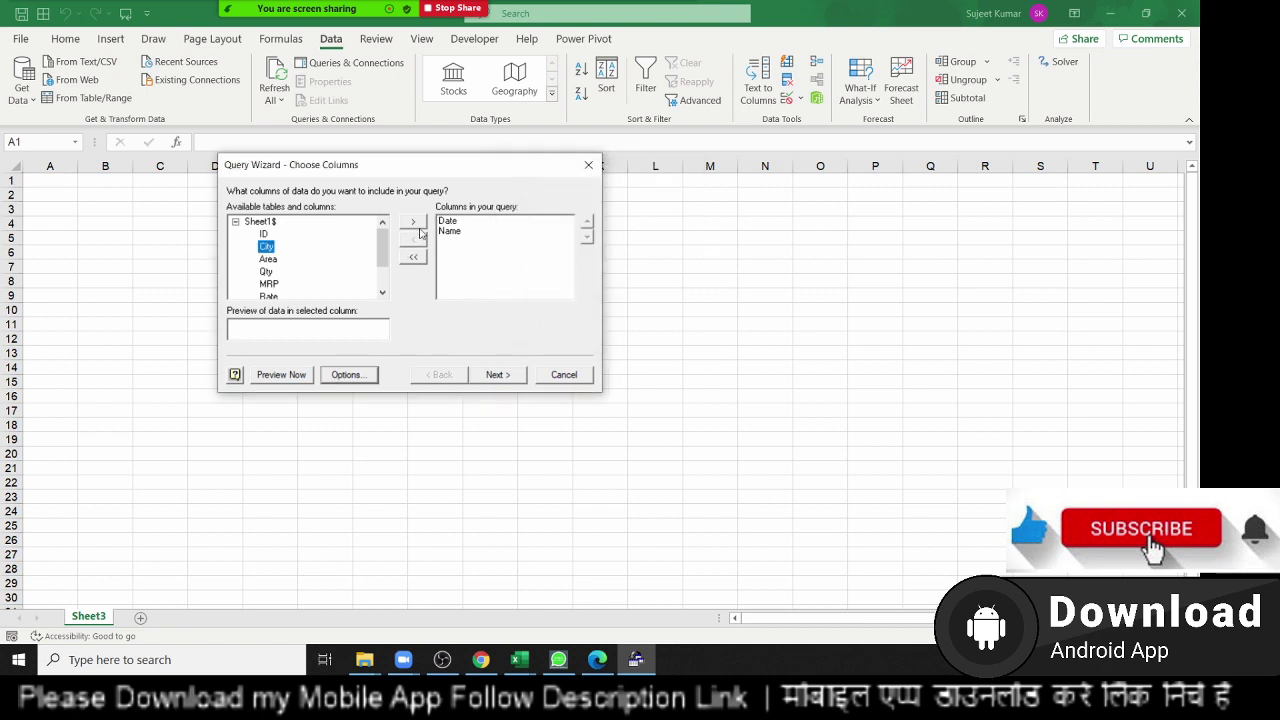
click(418, 226)
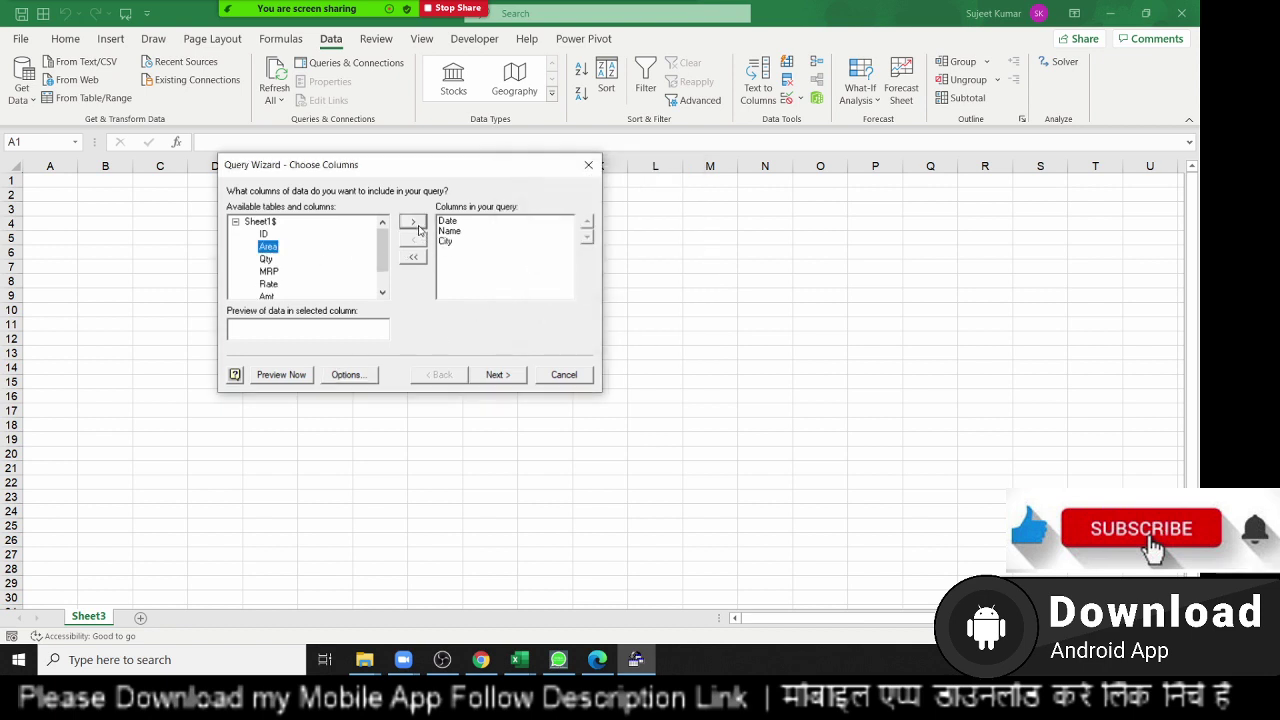
click(303, 261)
click(415, 228)
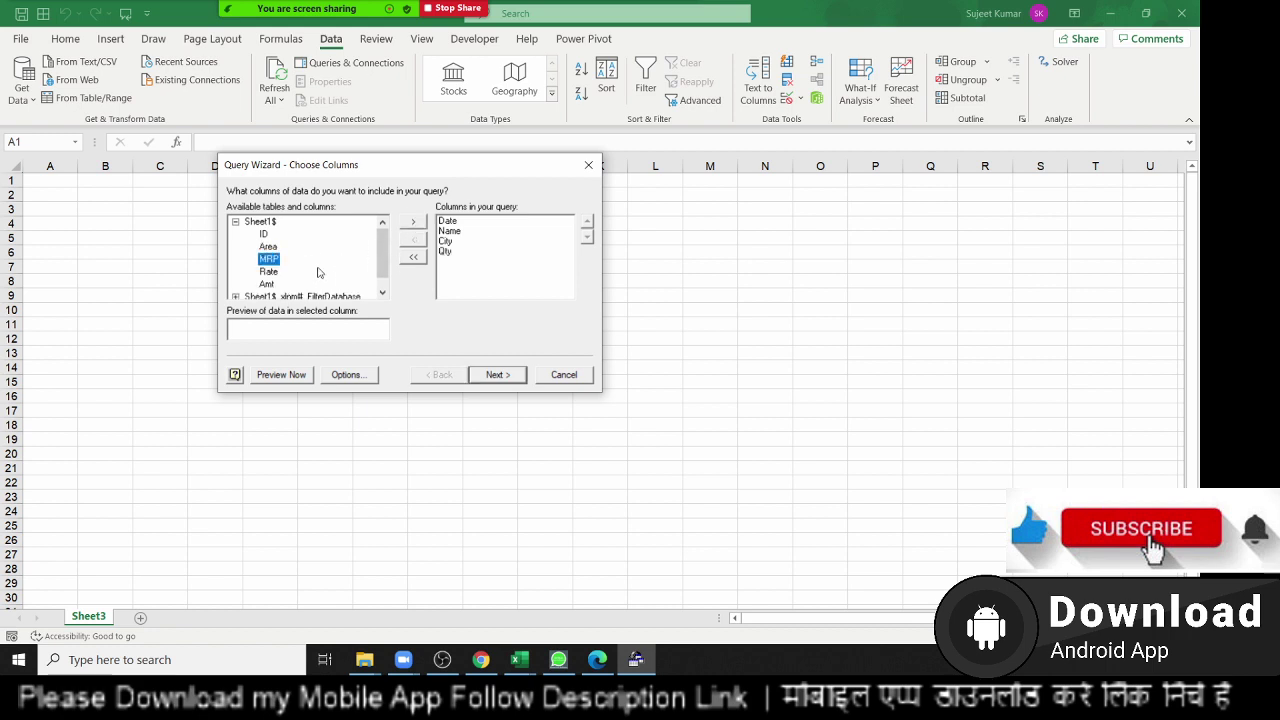
click(417, 221)
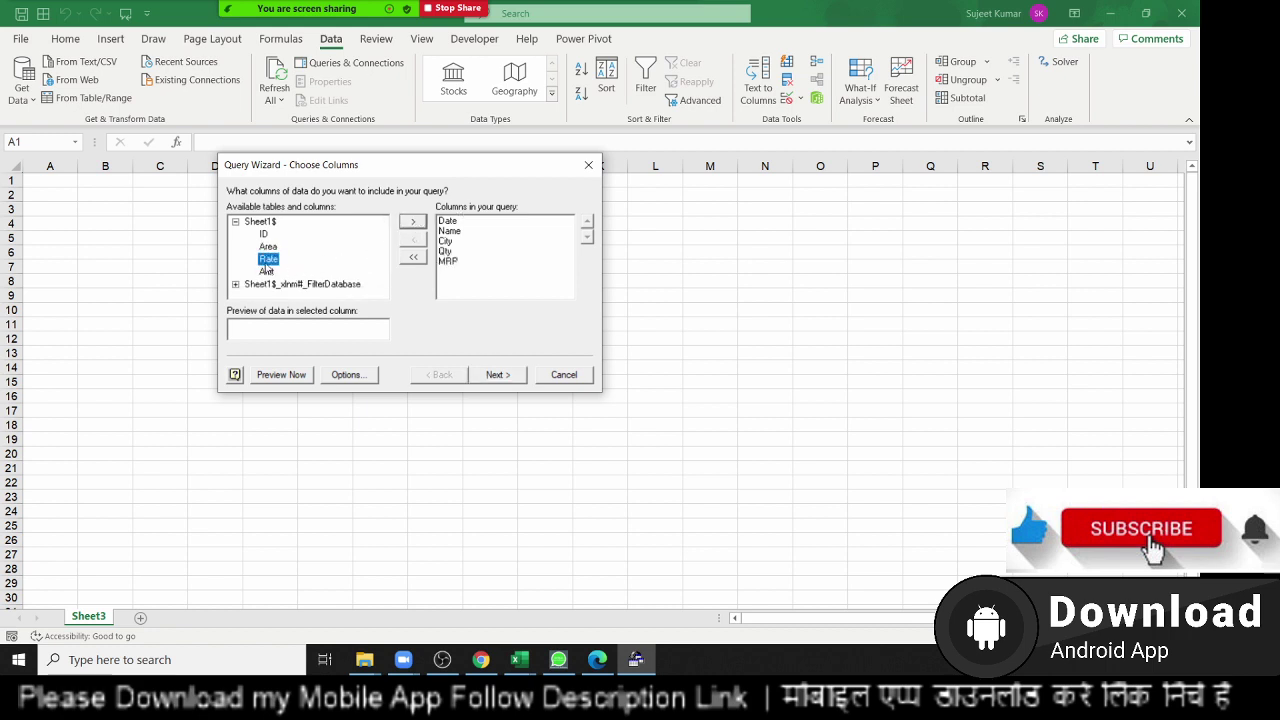
click(420, 228)
click(498, 376)
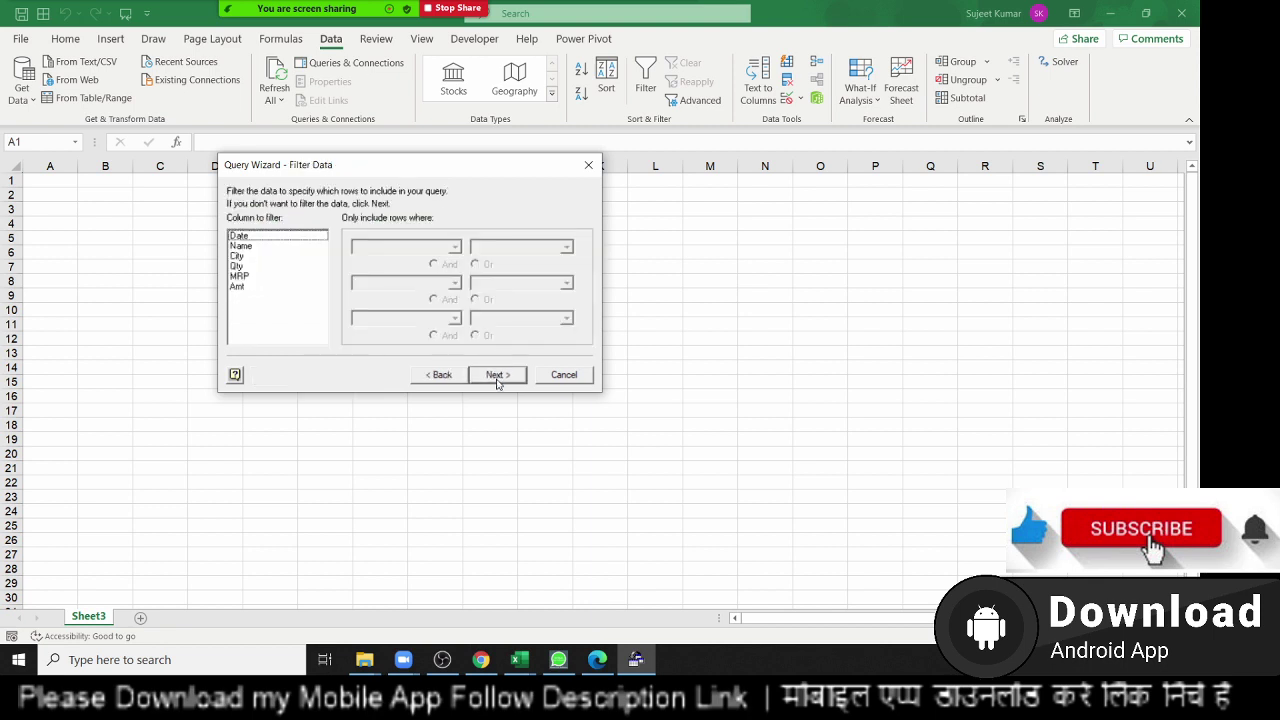
Filter the query to rows where City equals Delhi.
click(251, 257)
click(384, 249)
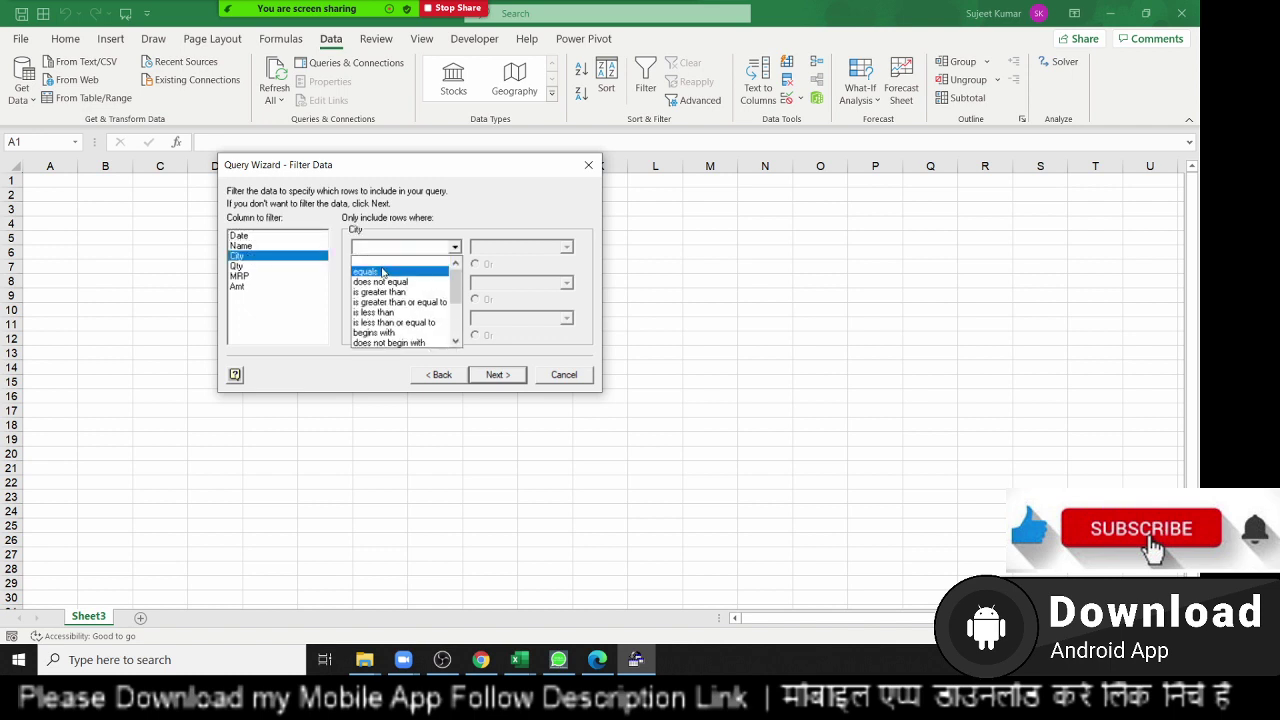
click(383, 272)
click(565, 247)
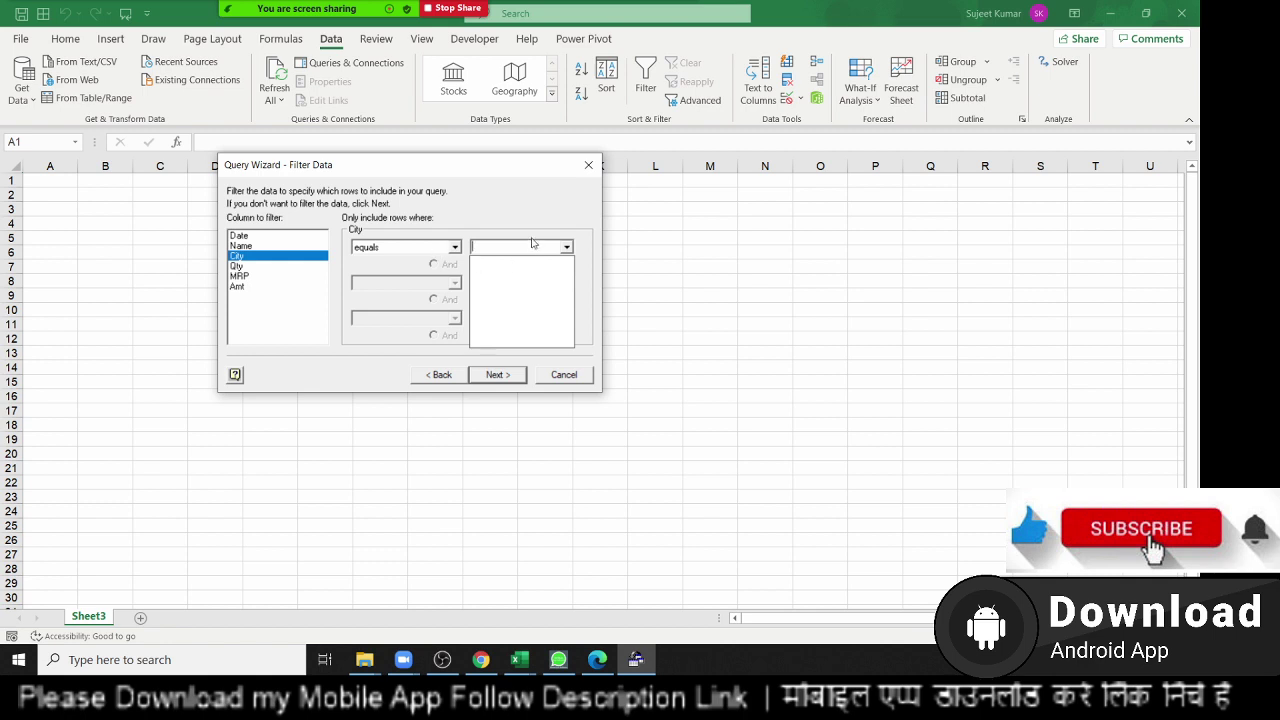
click(535, 246)
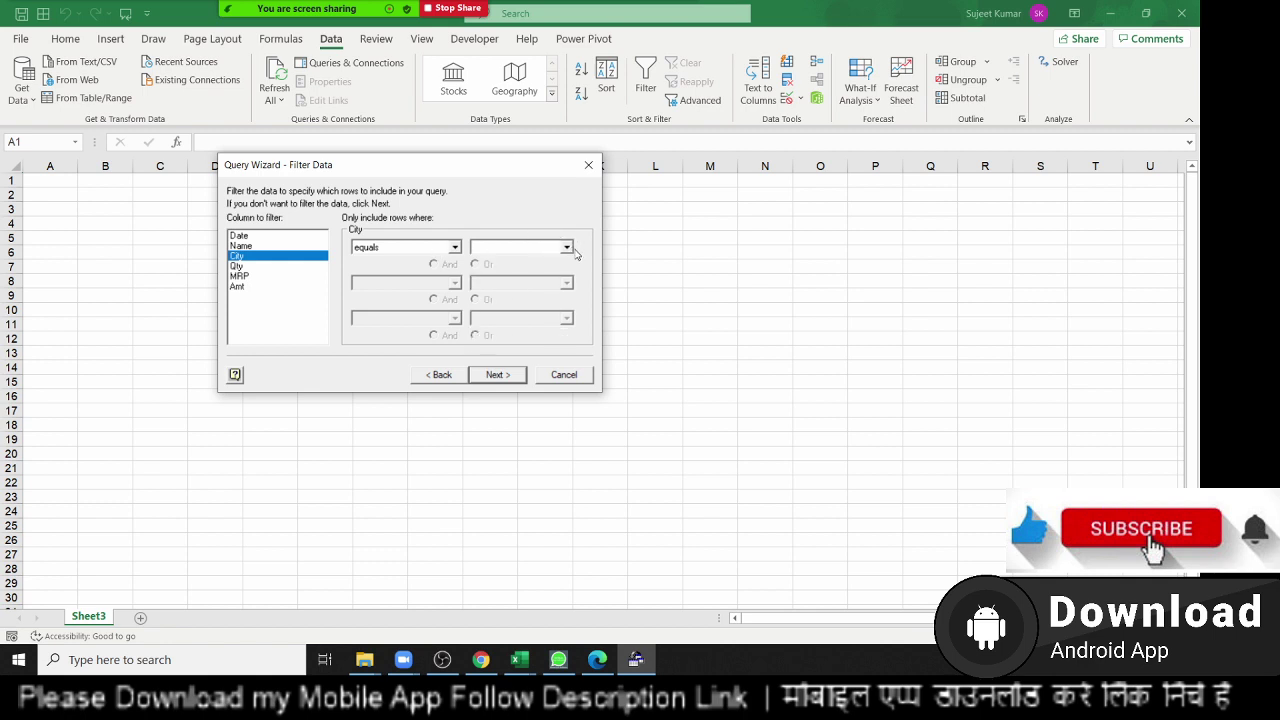
click(567, 247)
click(515, 263)
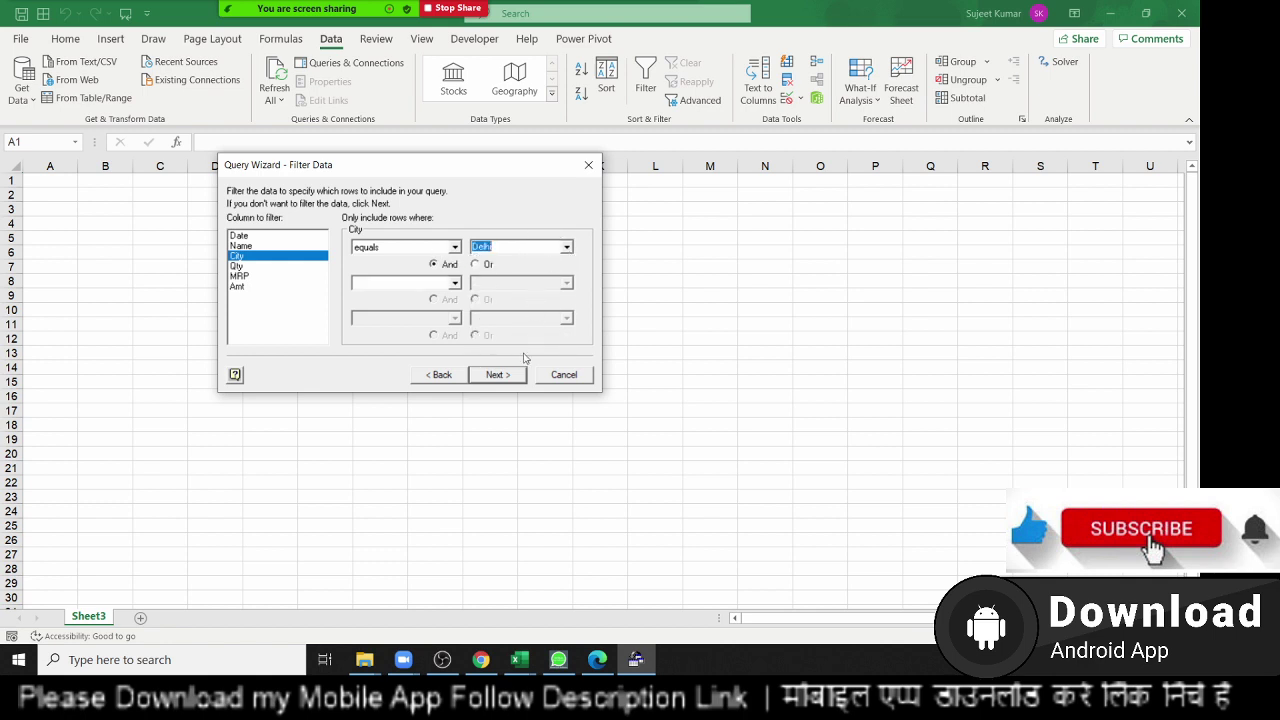
Skip sorting and finish the wizard, returning the data to Microsoft Excel.
click(504, 376)
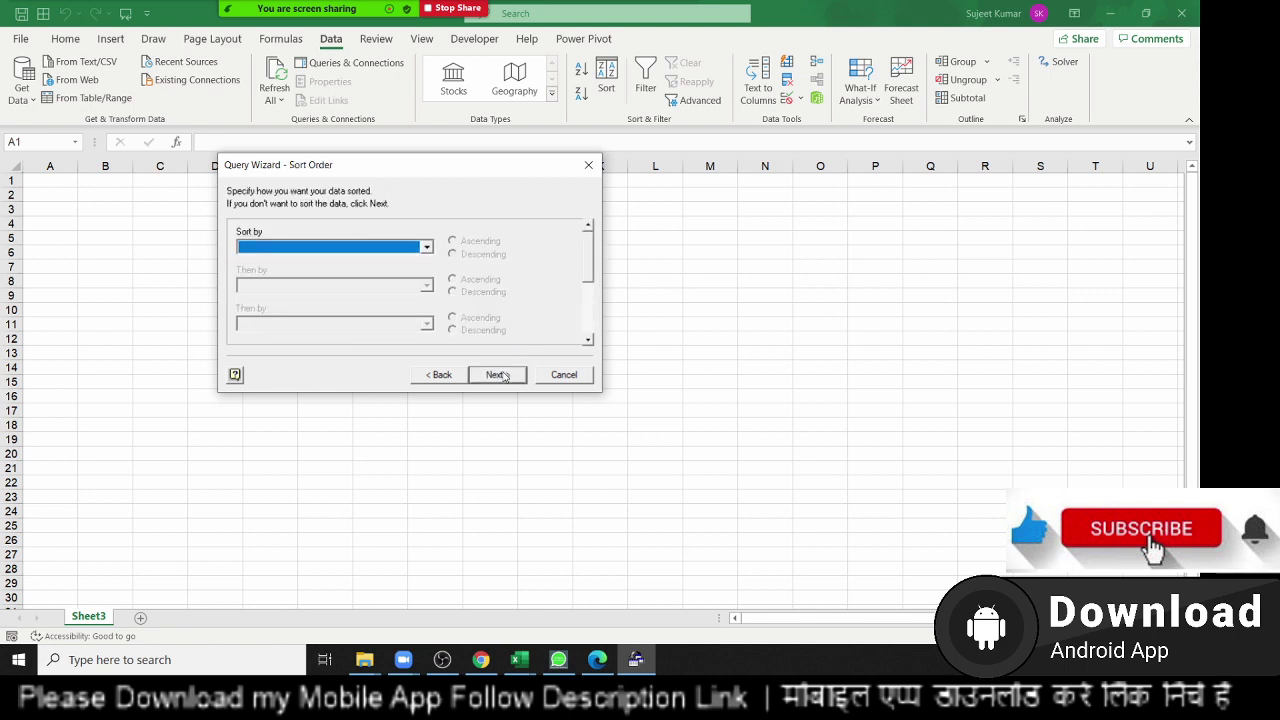
click(503, 376)
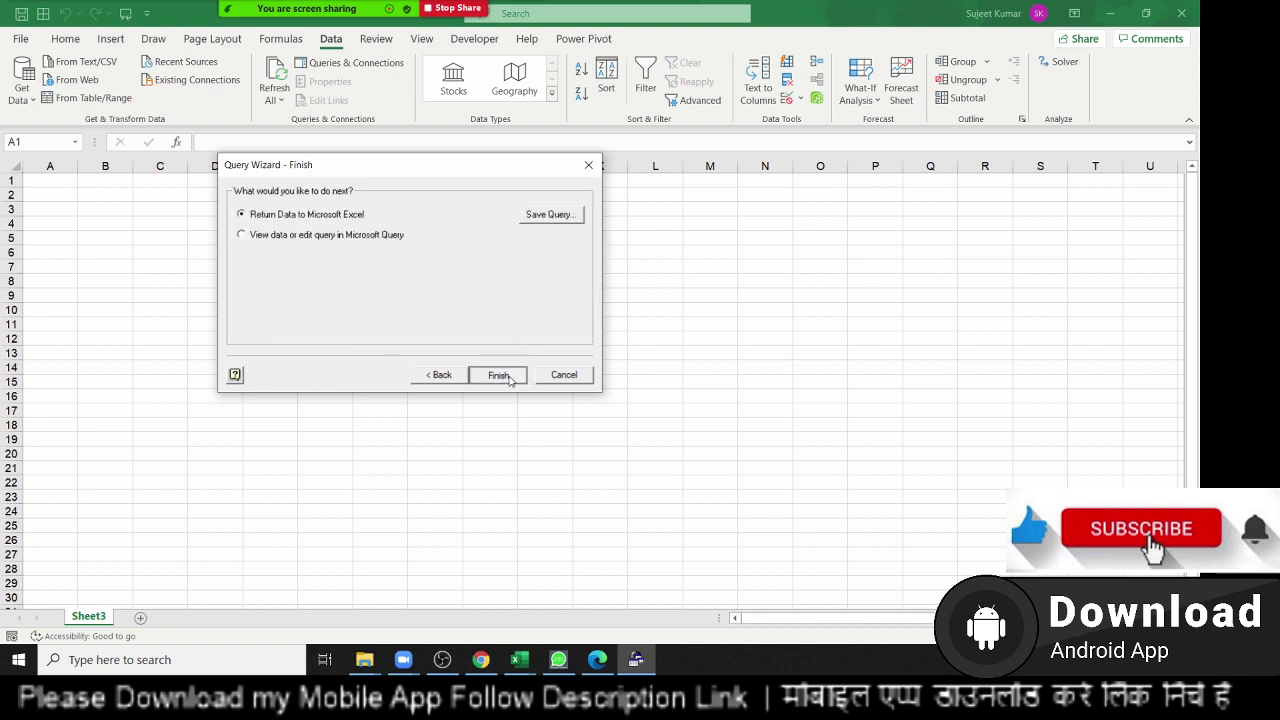
click(498, 376)
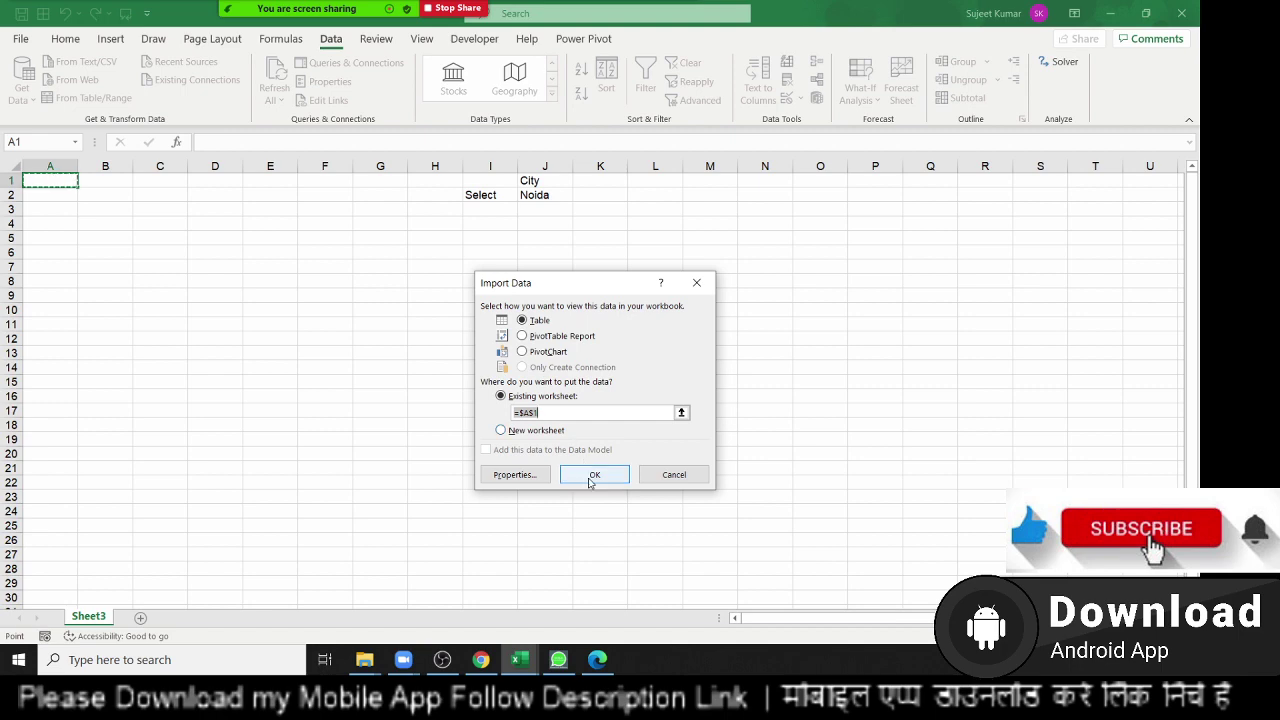
click(592, 476)
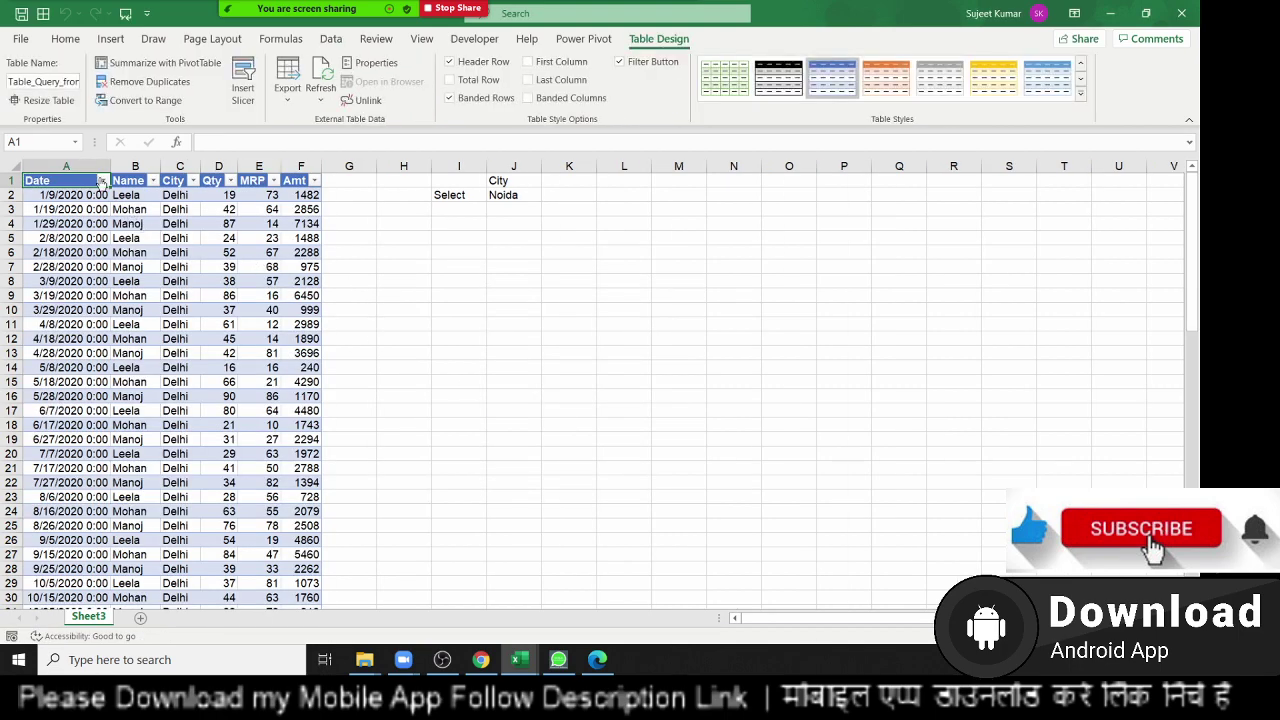
drag(95, 166, 296, 172)
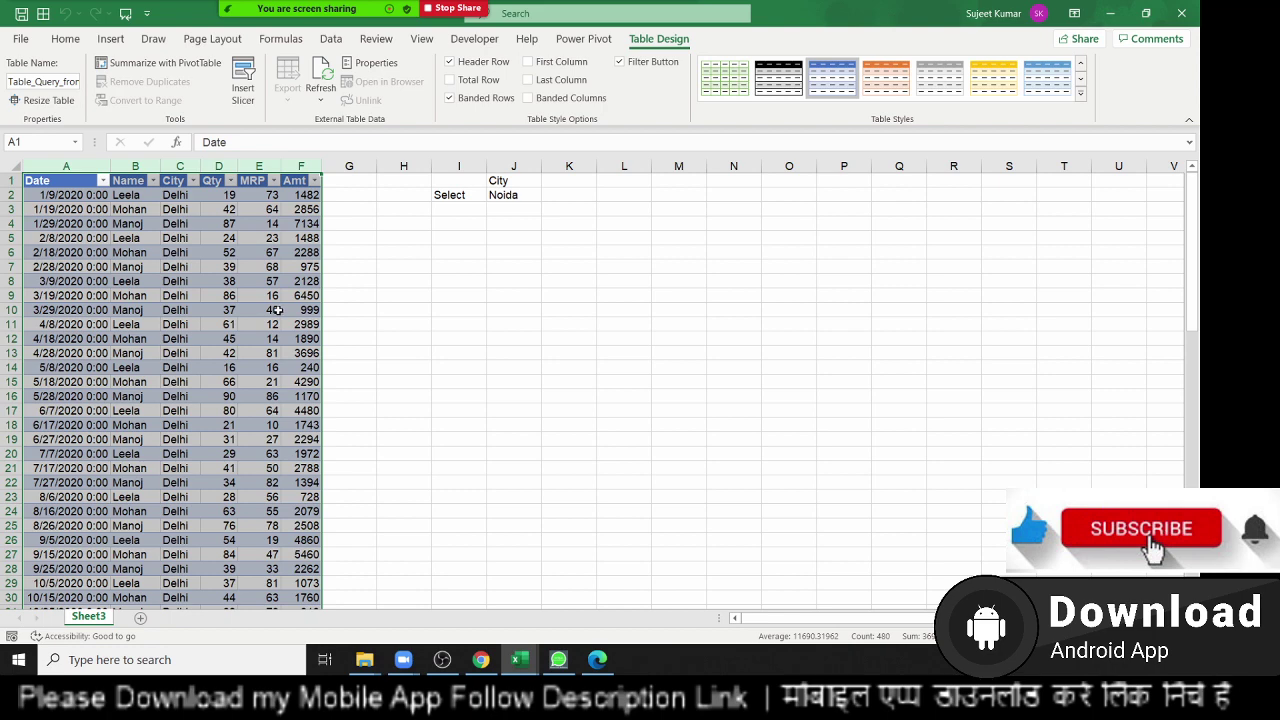
click(190, 250)
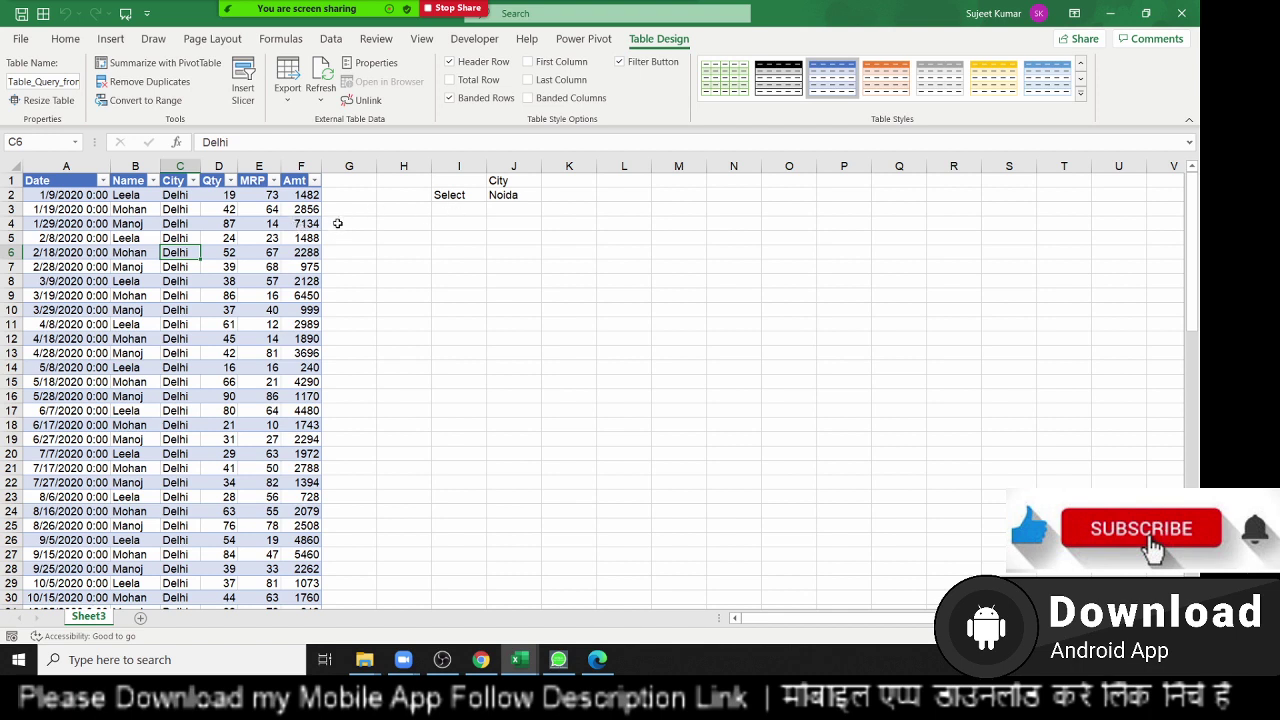
click(284, 210)
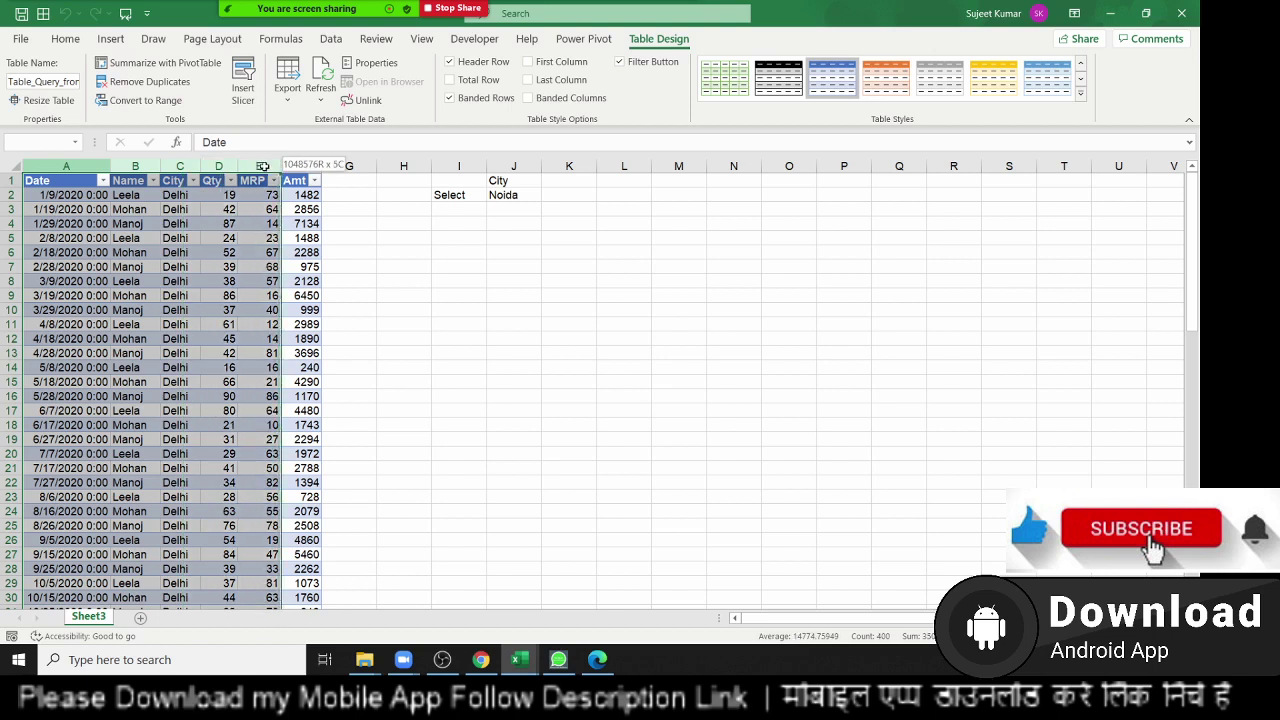
drag(63, 166, 259, 166)
click(247, 237)
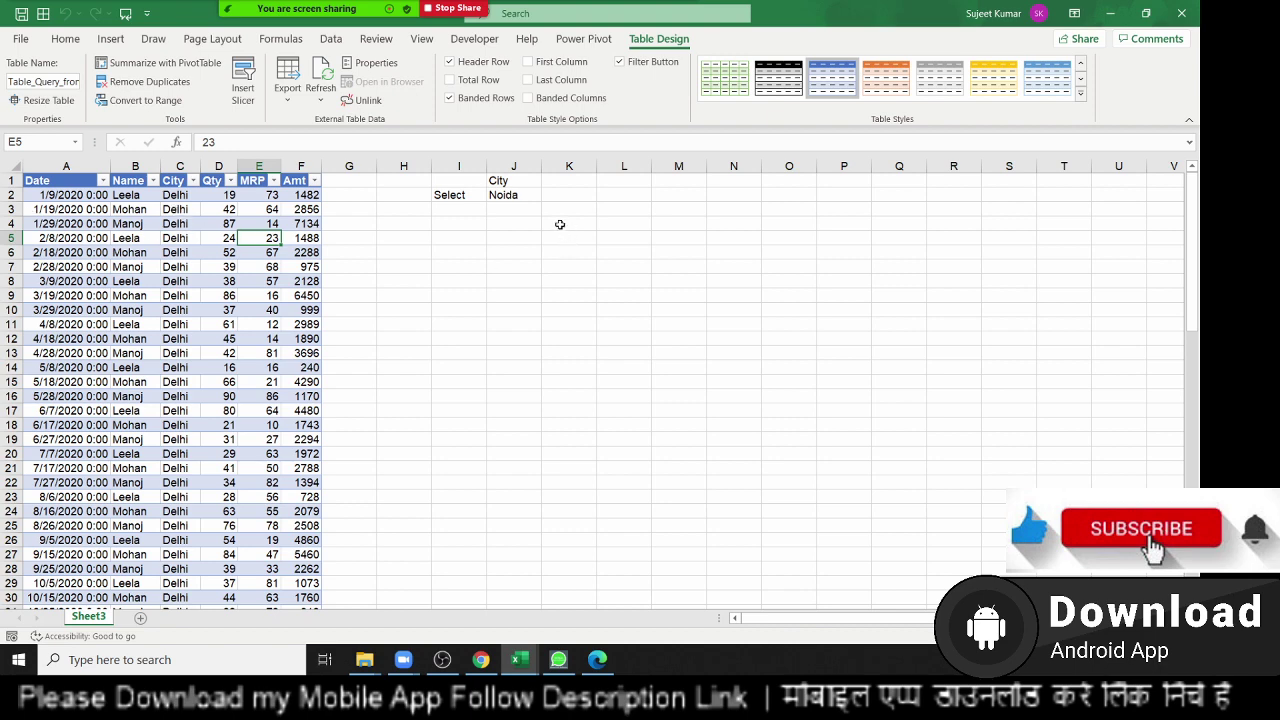
click(516, 200)
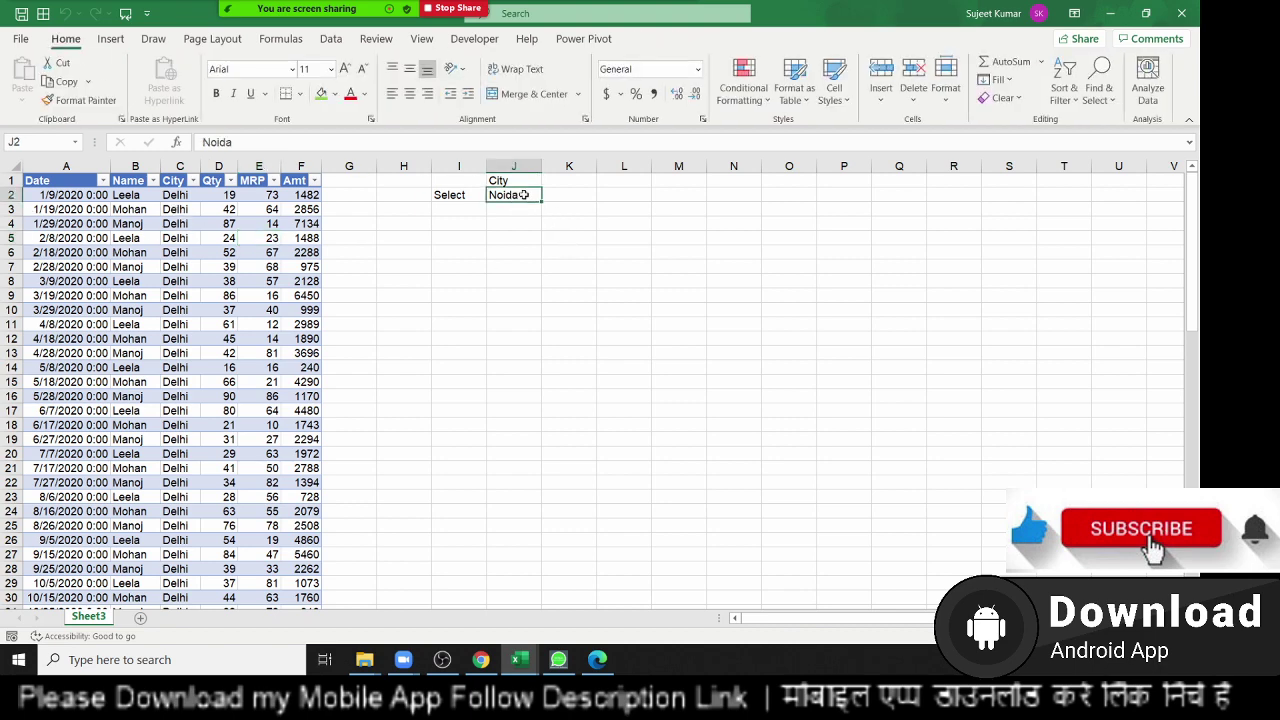
drag(190, 281, 263, 278)
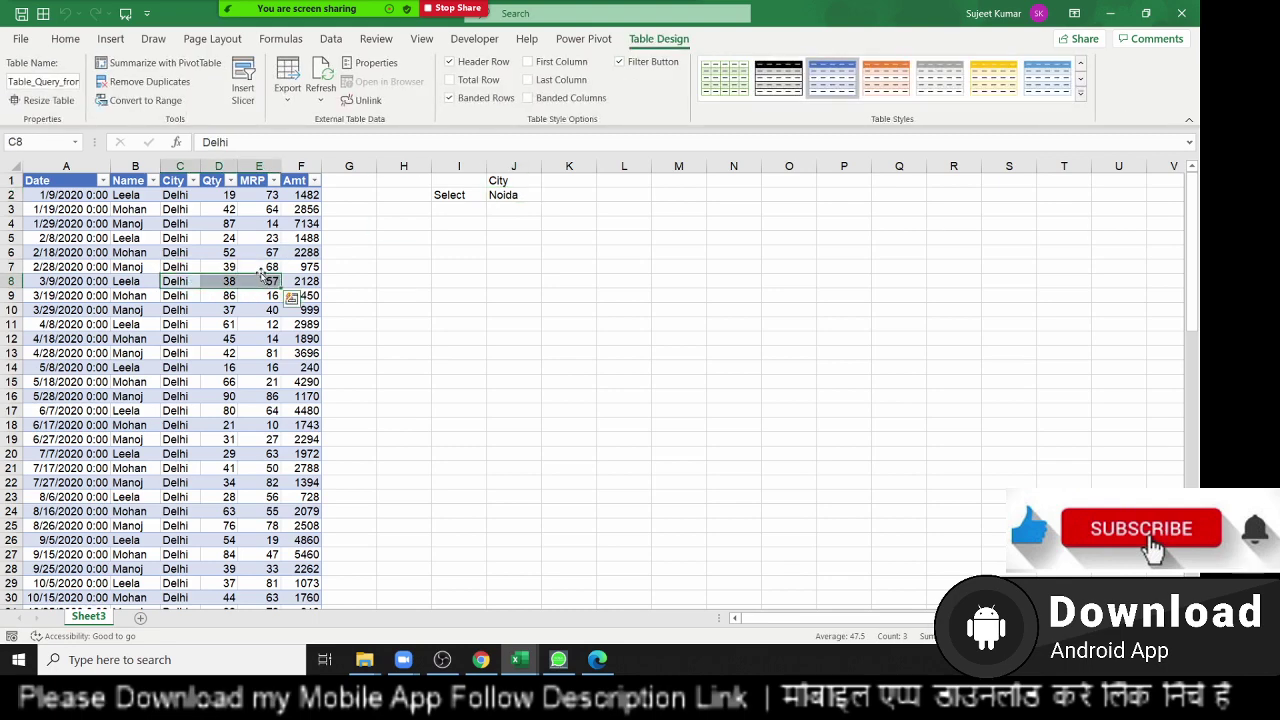
Open the Excel Files query connection's properties at its SQL definition.
click(330, 38)
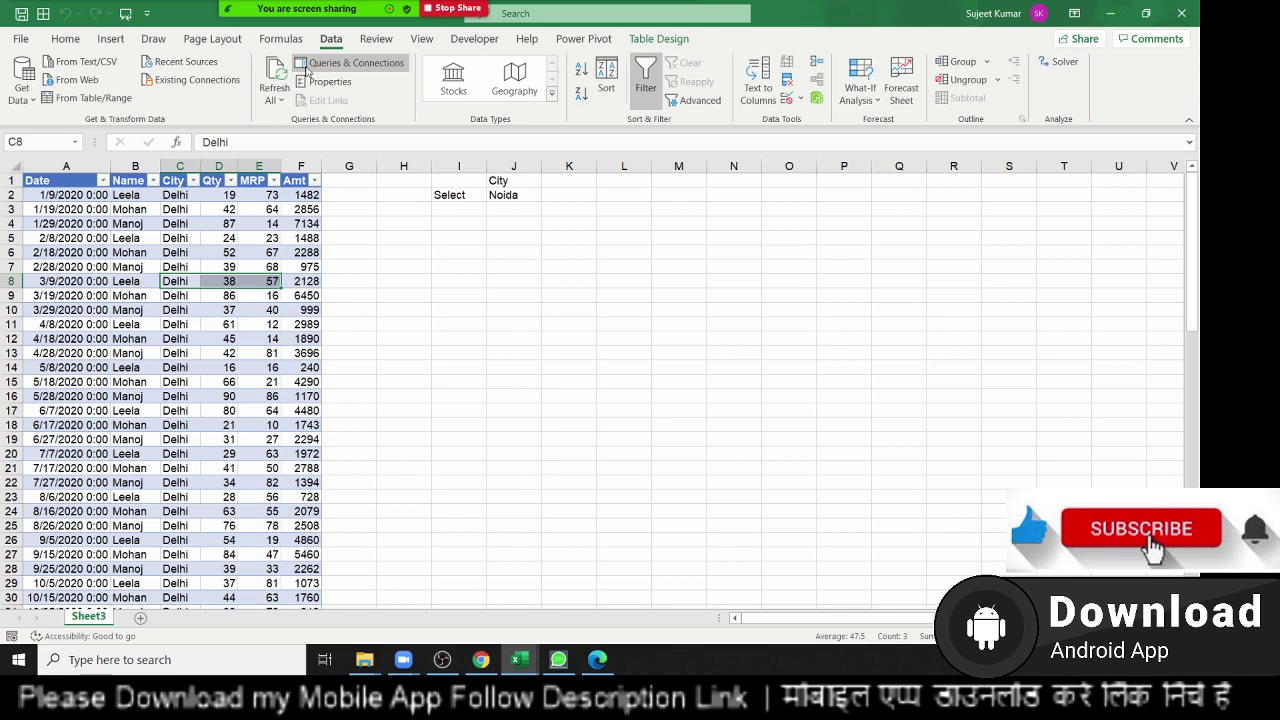
click(303, 66)
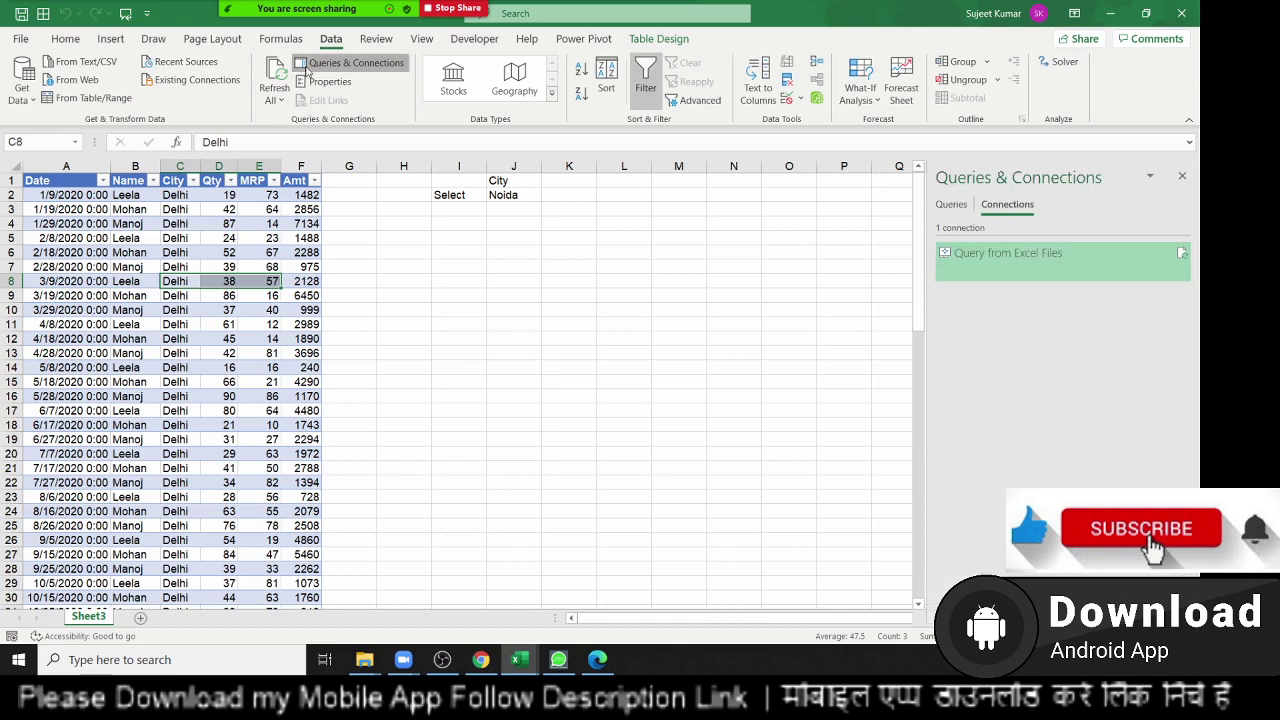
right_click(986, 268)
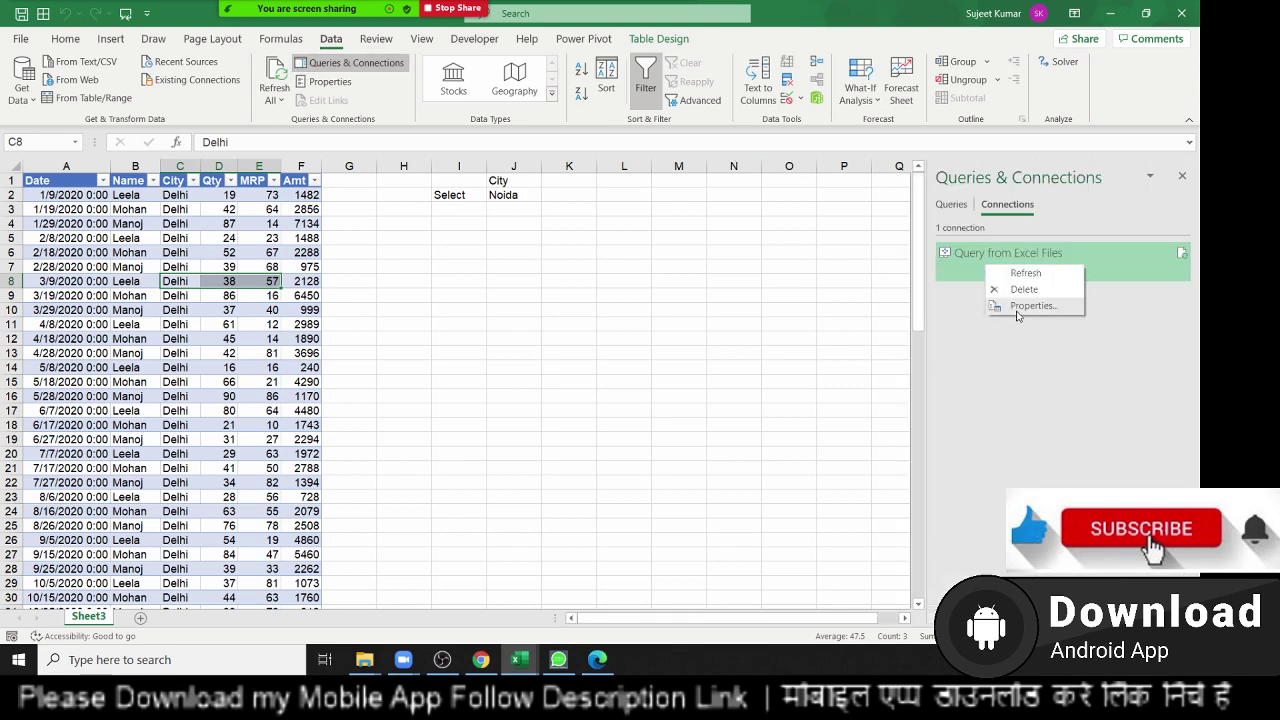
click(1000, 306)
click(505, 266)
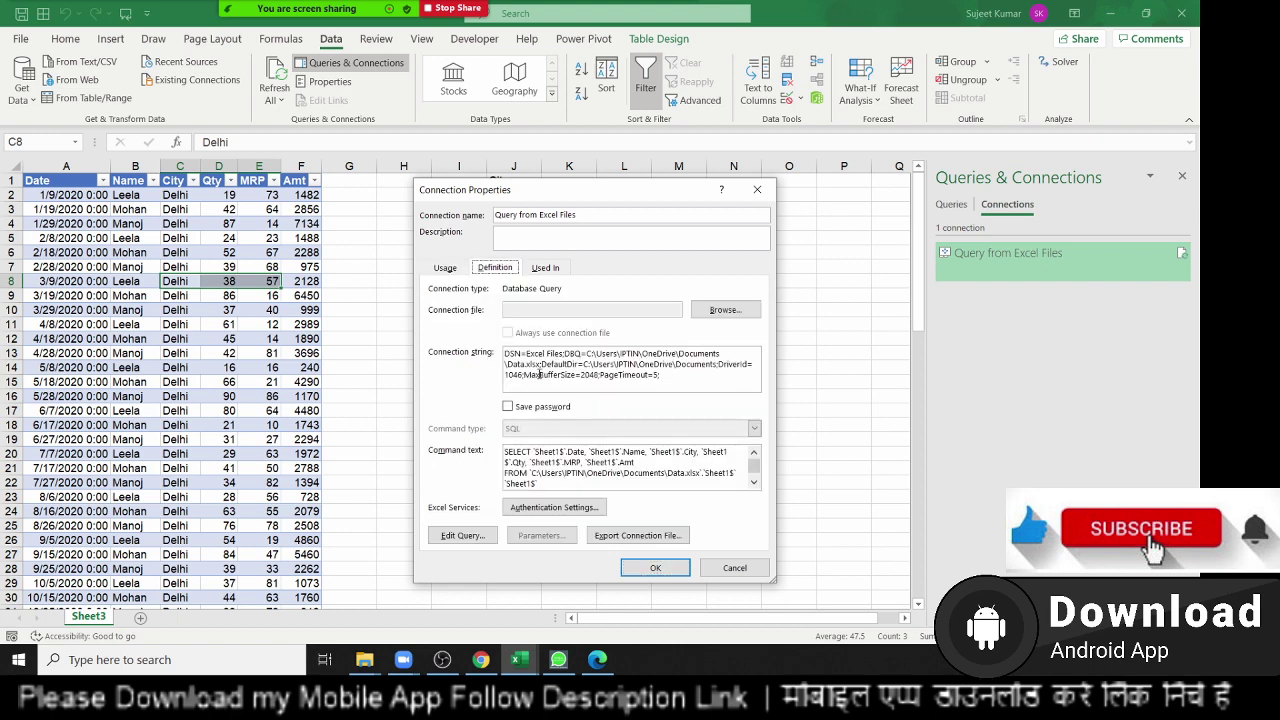
Replace 'Delhi' with ? in the WHERE City condition of the command text and save.
scroll(568, 455, down, 1)
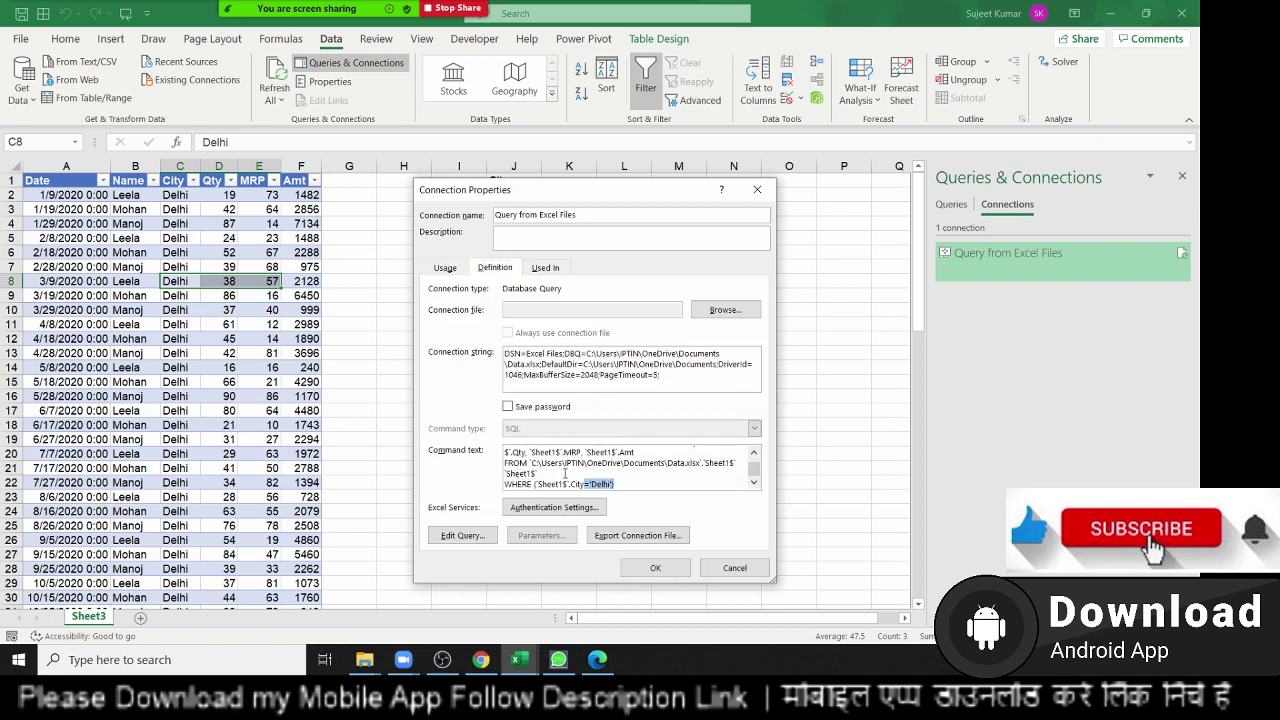
drag(612, 483, 476, 428)
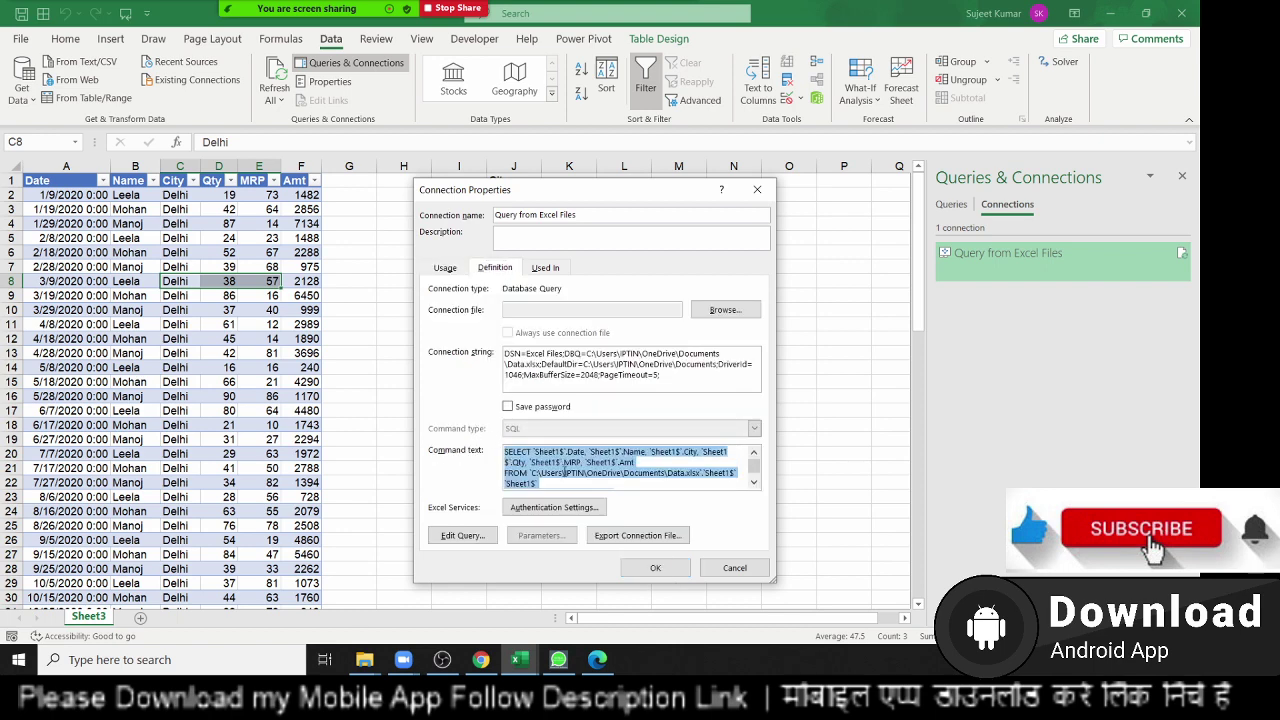
scroll(576, 483, down, 1)
click(590, 492)
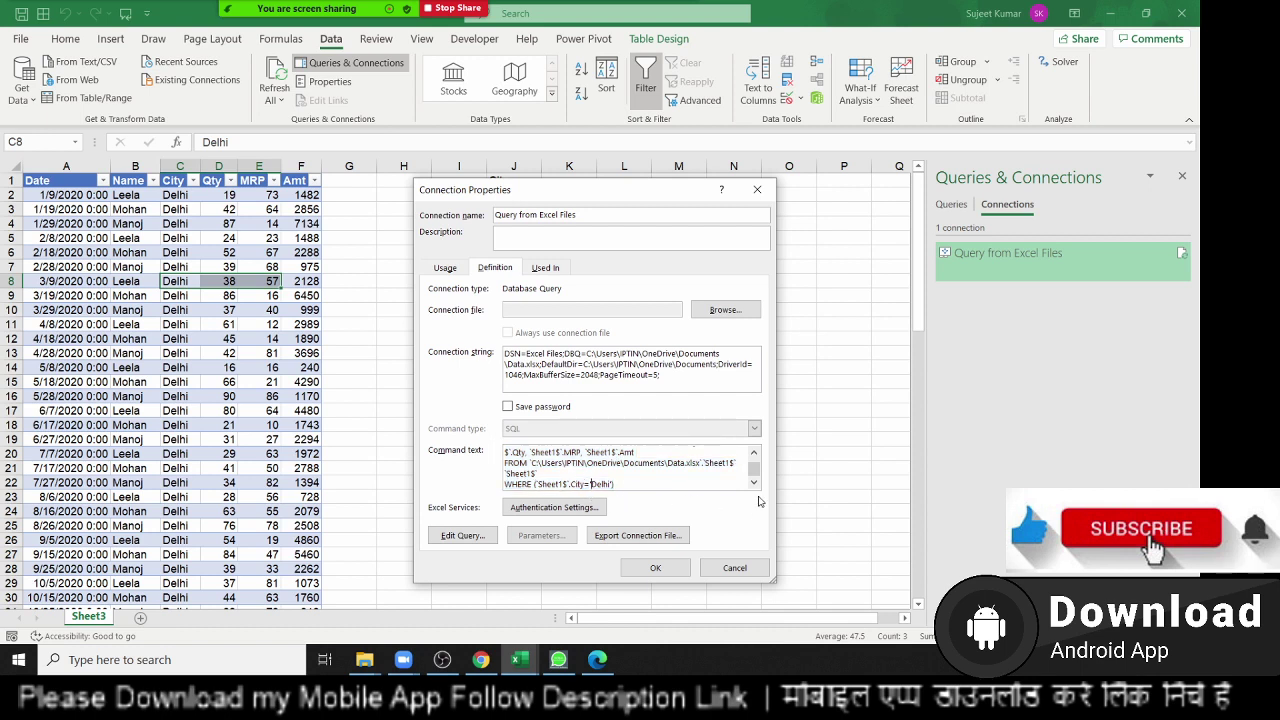
key(Delete)
key(Delete)
key(Delete)
text(?)
click(655, 569)
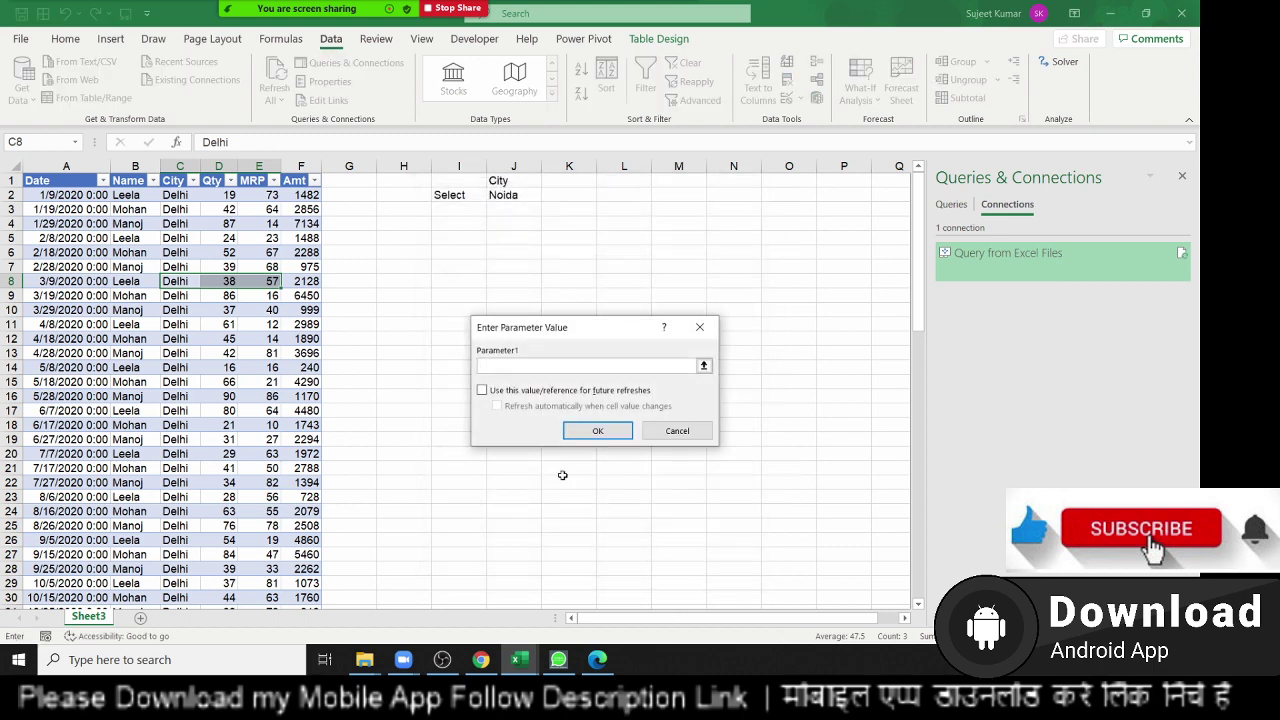
Link Parameter1 to =Sheet3!$J$2, reusing the value and auto-refreshing when the cell changes.
click(528, 393)
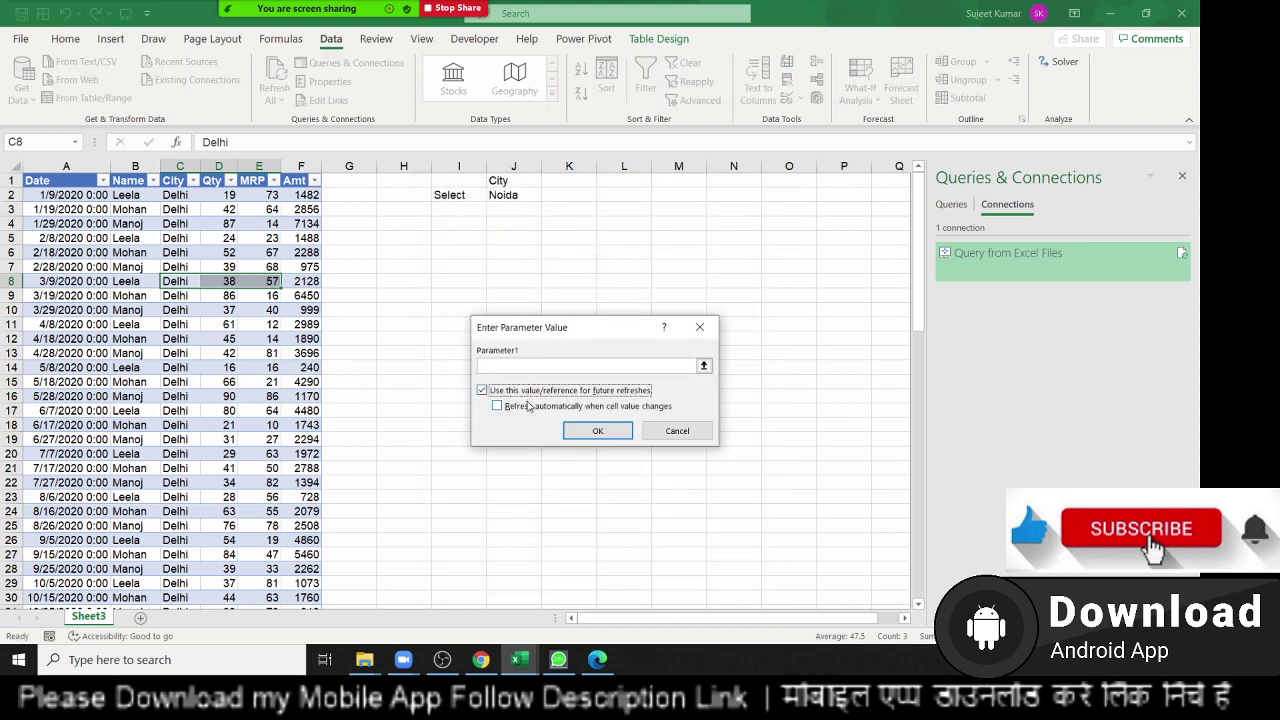
click(528, 407)
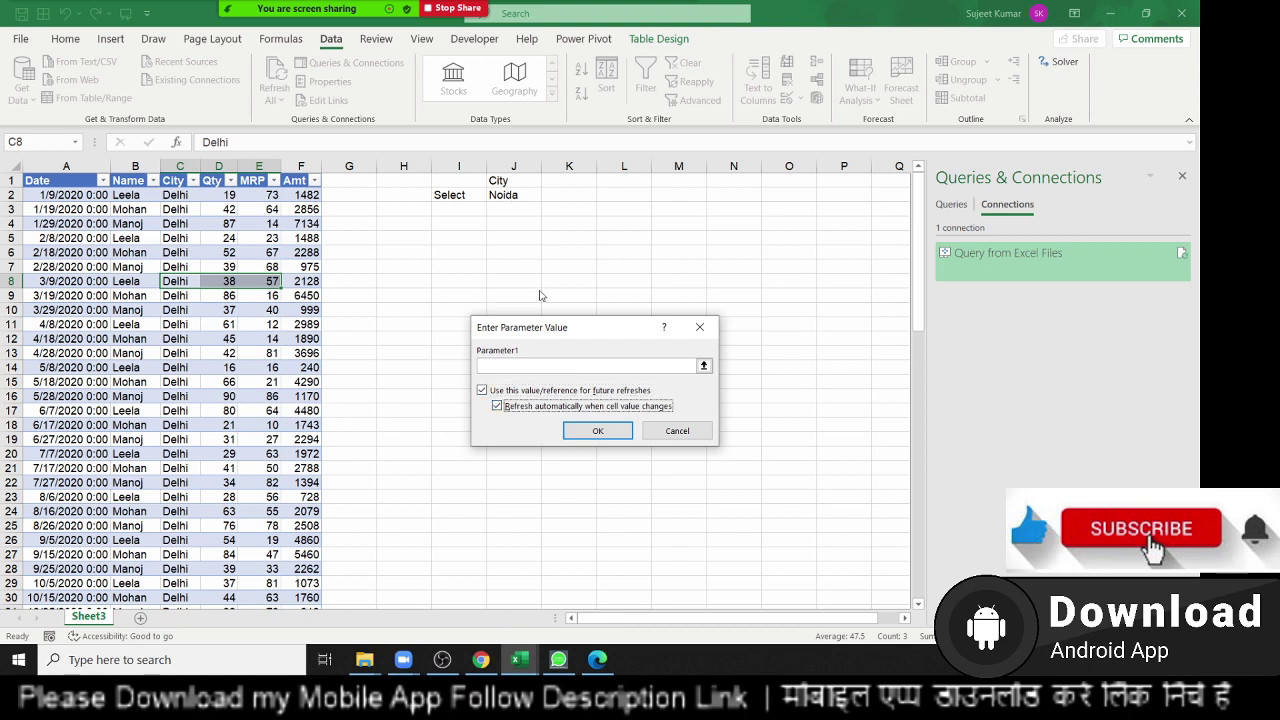
click(518, 196)
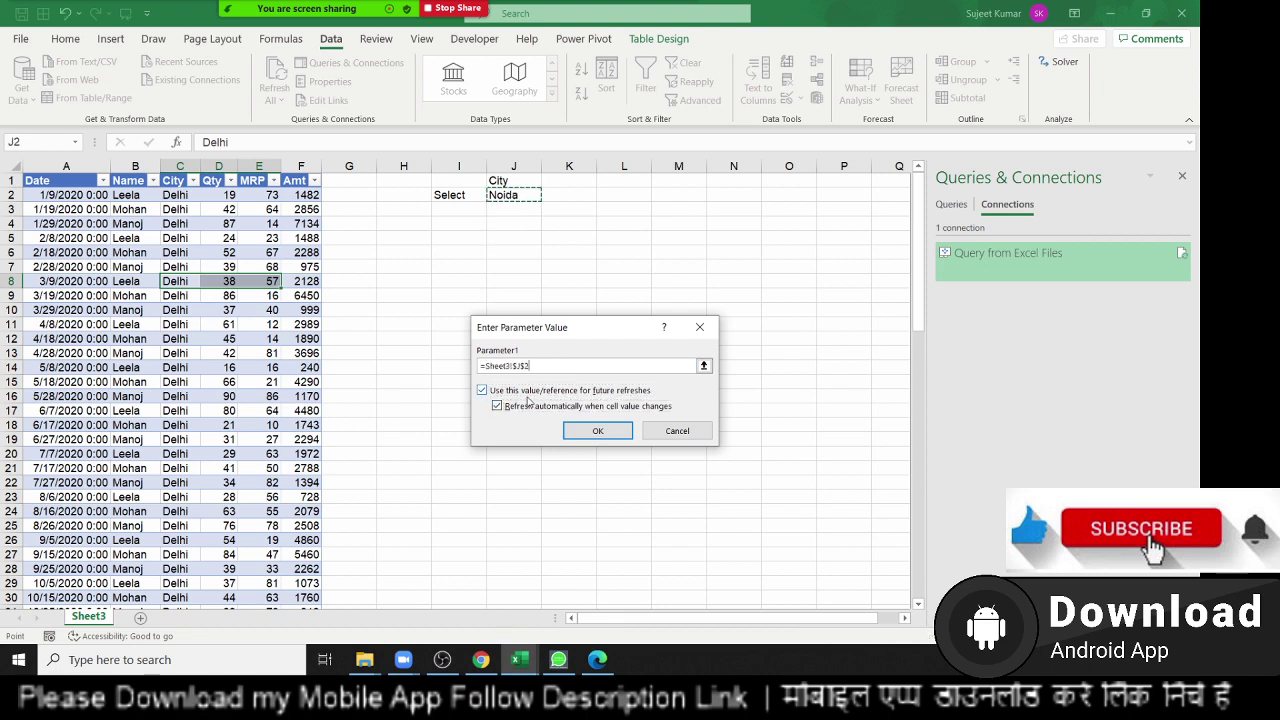
click(598, 431)
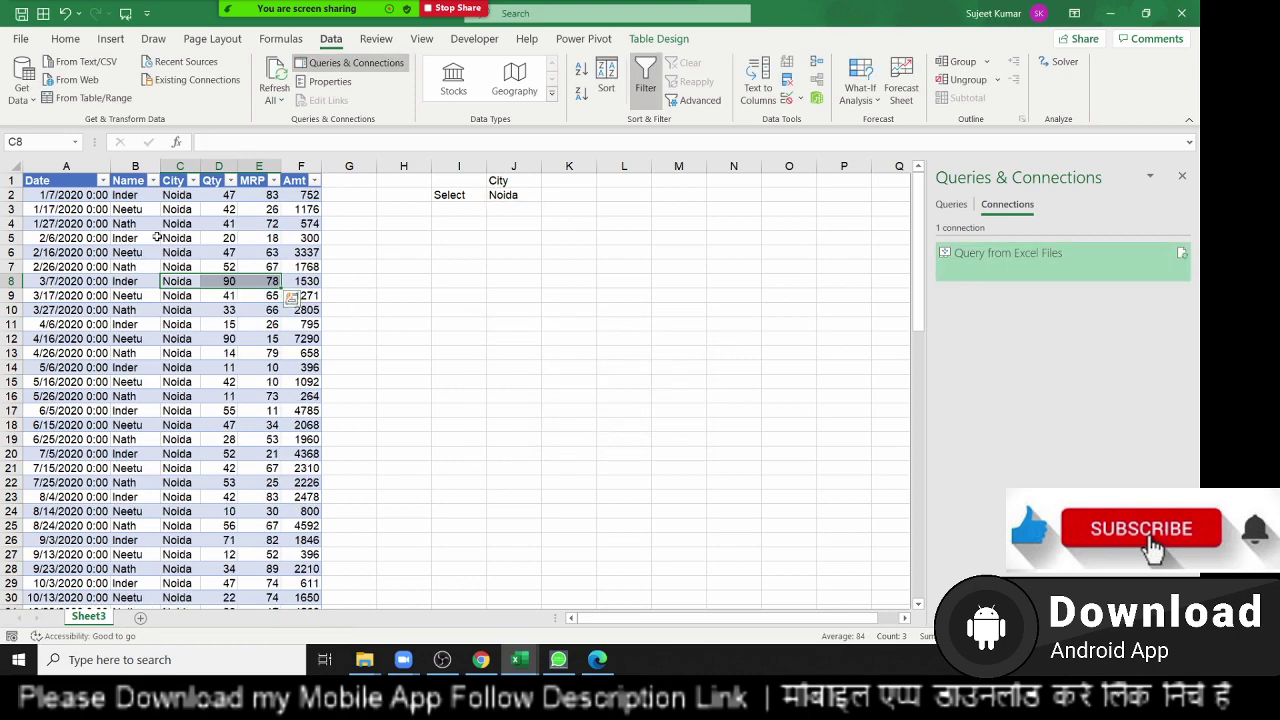
Enter GGN in cell J2 so the table refreshes to GGN rows.
click(493, 199)
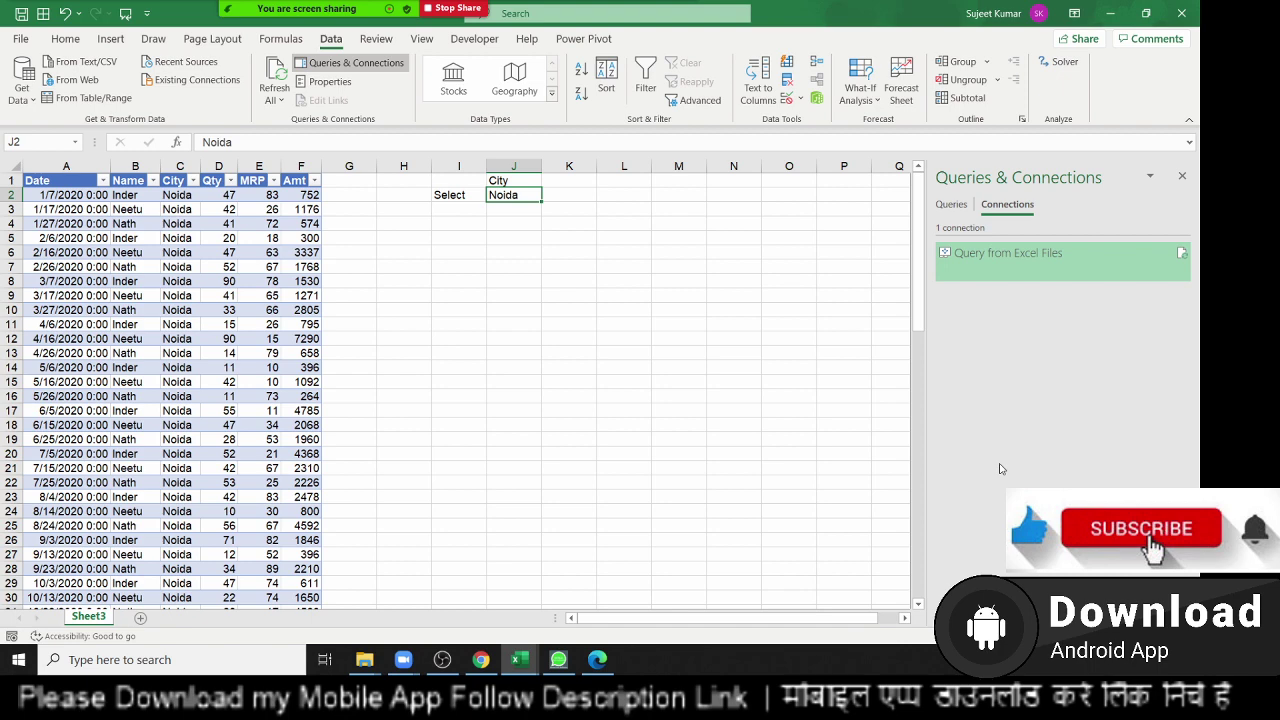
text(GG)
text(G)
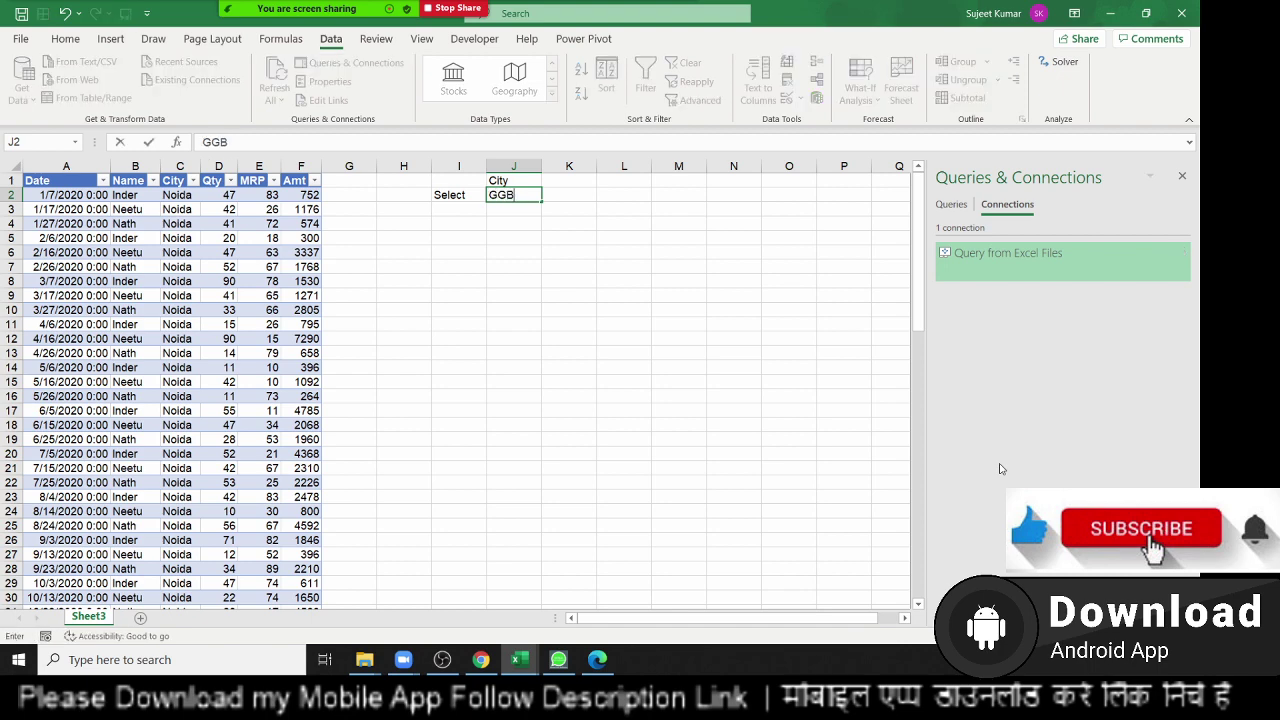
key(BackSpace)
text(N)
key(Return)
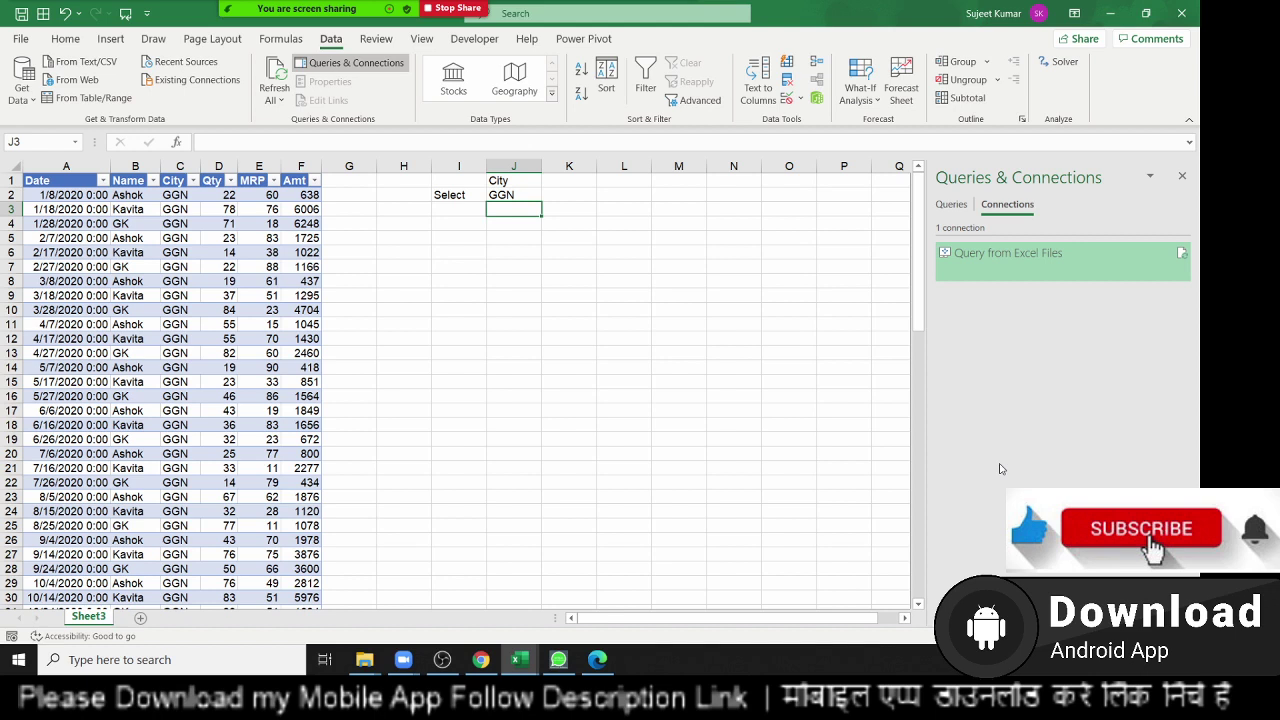
Clear the city in J2 to test the refresh with a blank value.
key(Up)
text(AA)
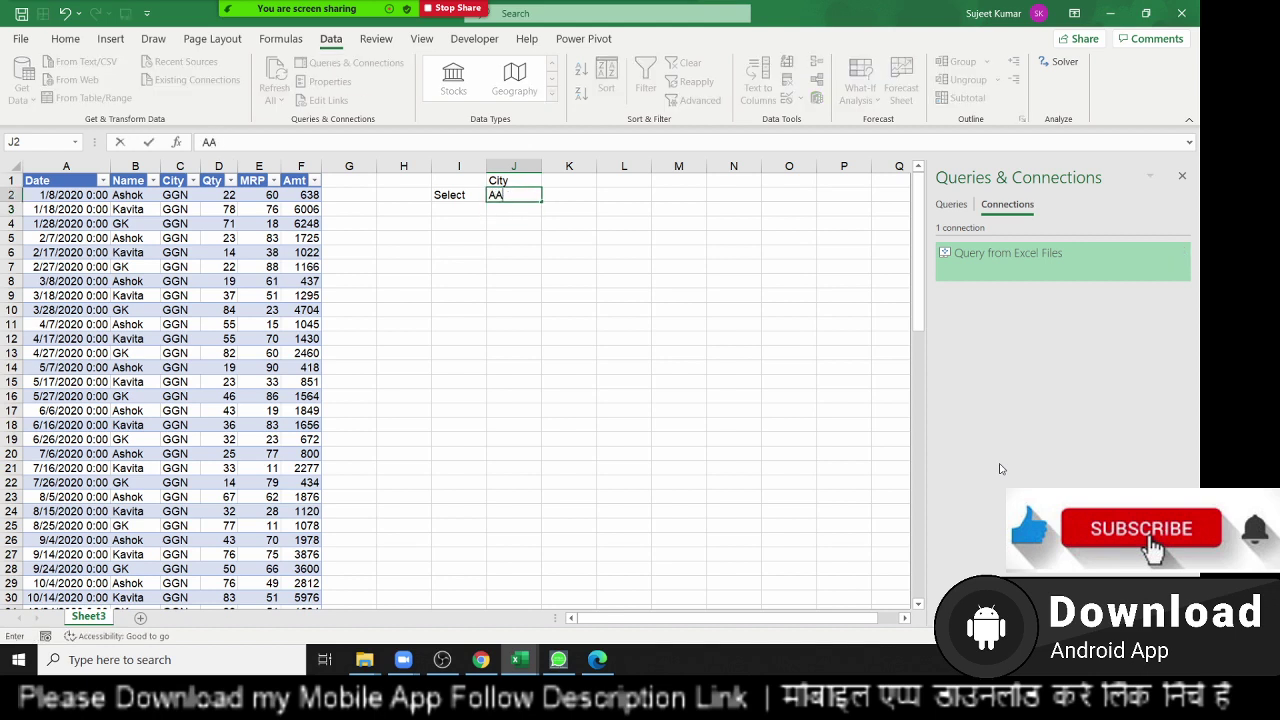
key(BackSpace)
key(ctrl+Return)
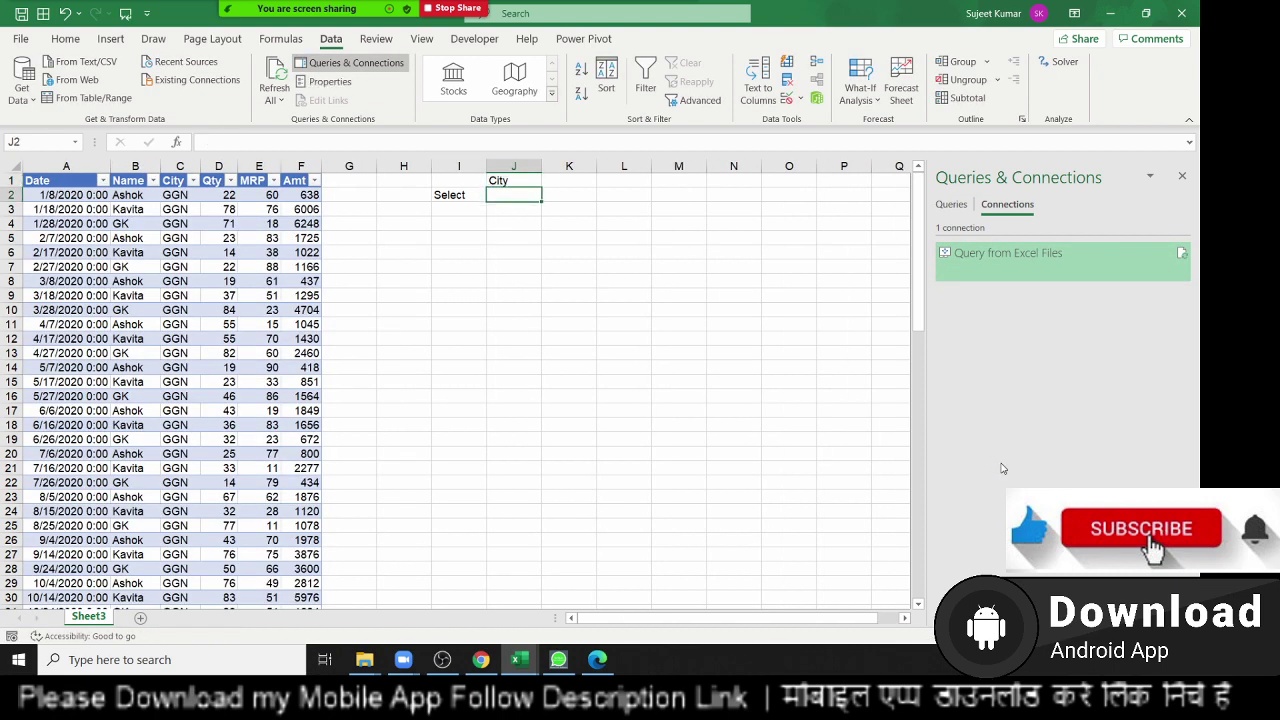
Re-enter GGN in J2 to reload its rows, then add a new blank Sheet4.
key(Left)
key(Right)
key(Up)
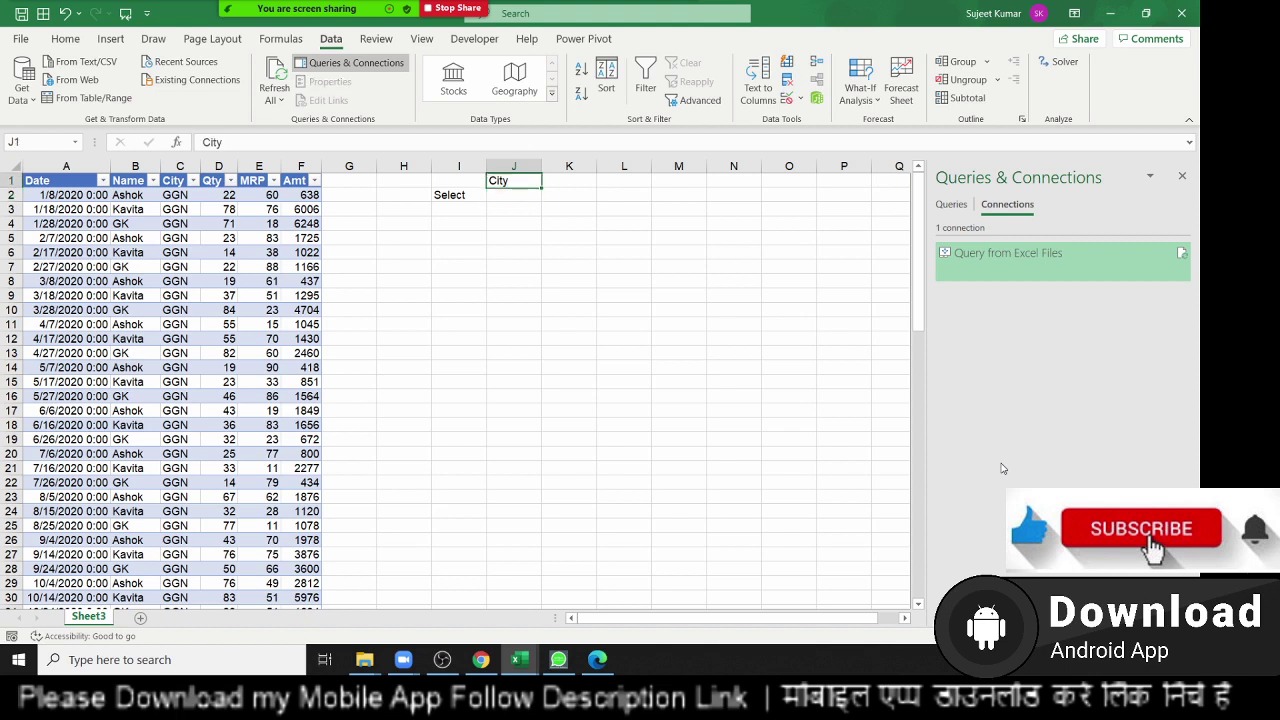
key(Left)
key(Home)
key(Right)
key(Right)
key(Right)
key(Right)
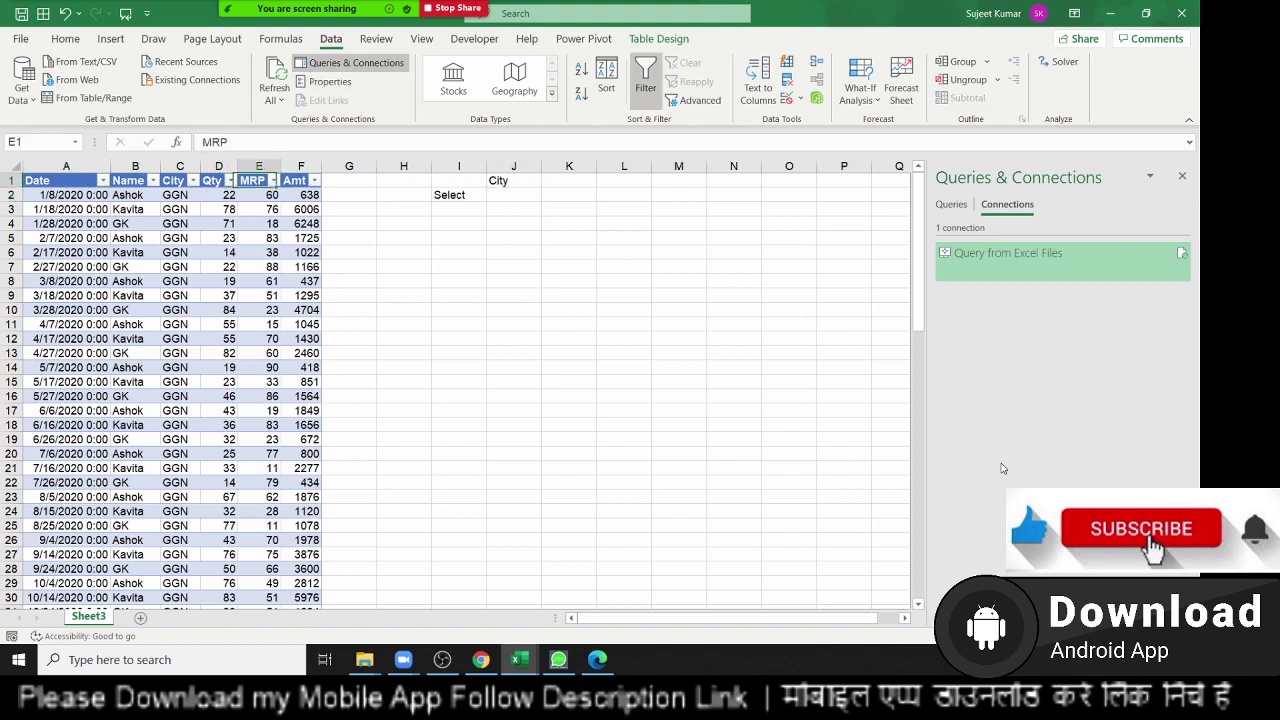
key(Right)
key(Right)
key(Right)
key(Right)
key(Right)
key(Down)
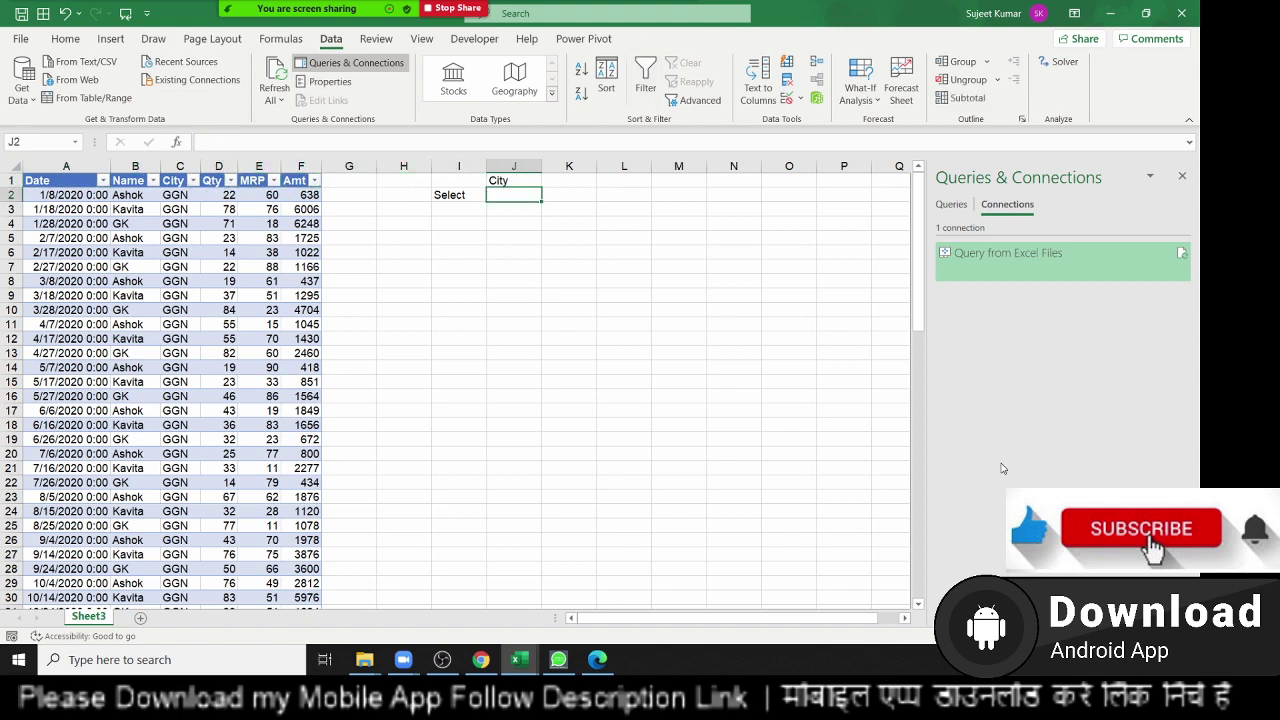
text(GGN)
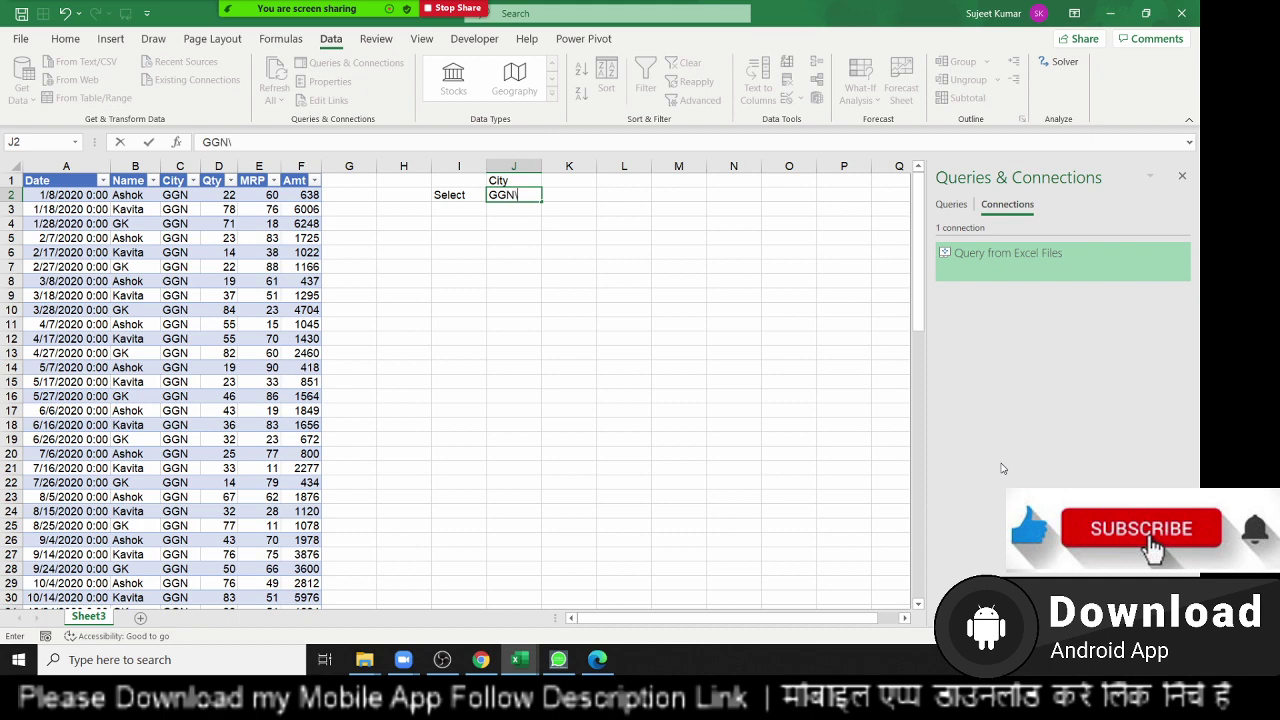
key(Return)
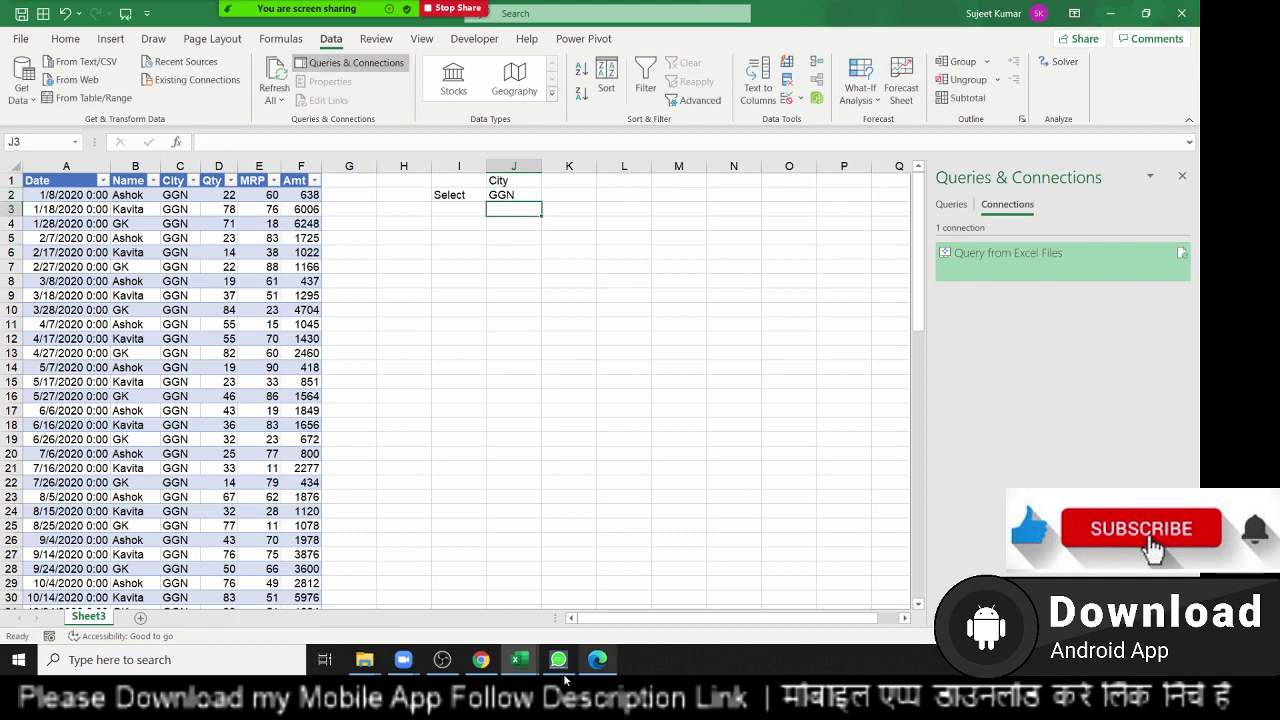
click(140, 621)
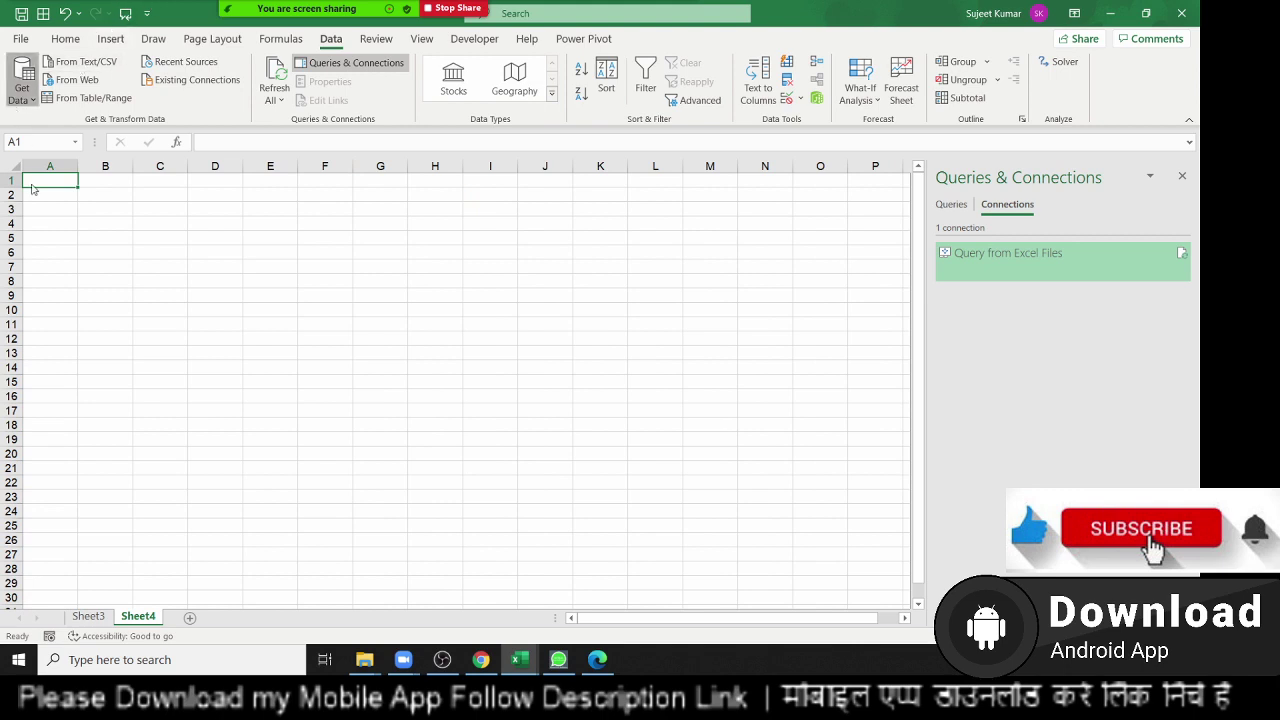
Start a Microsoft Query import from Excel Files using the Data.xlsx workbook.
click(22, 95)
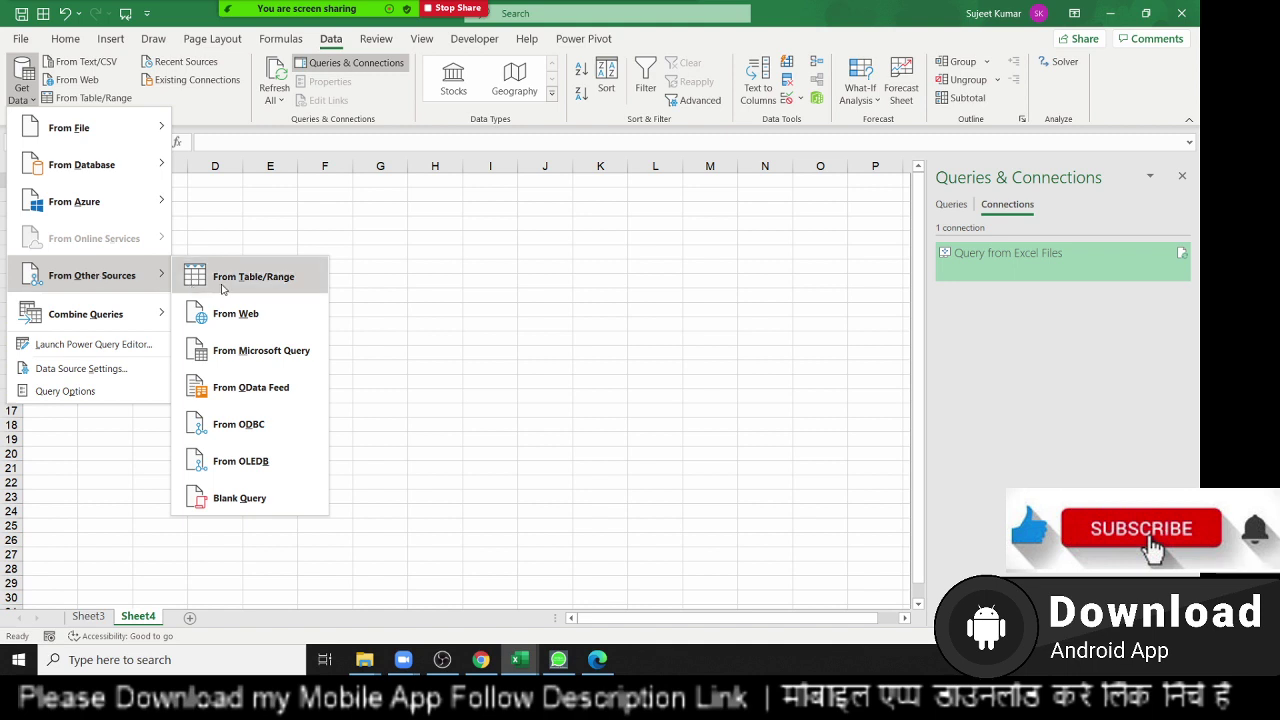
mouse_move(91, 275)
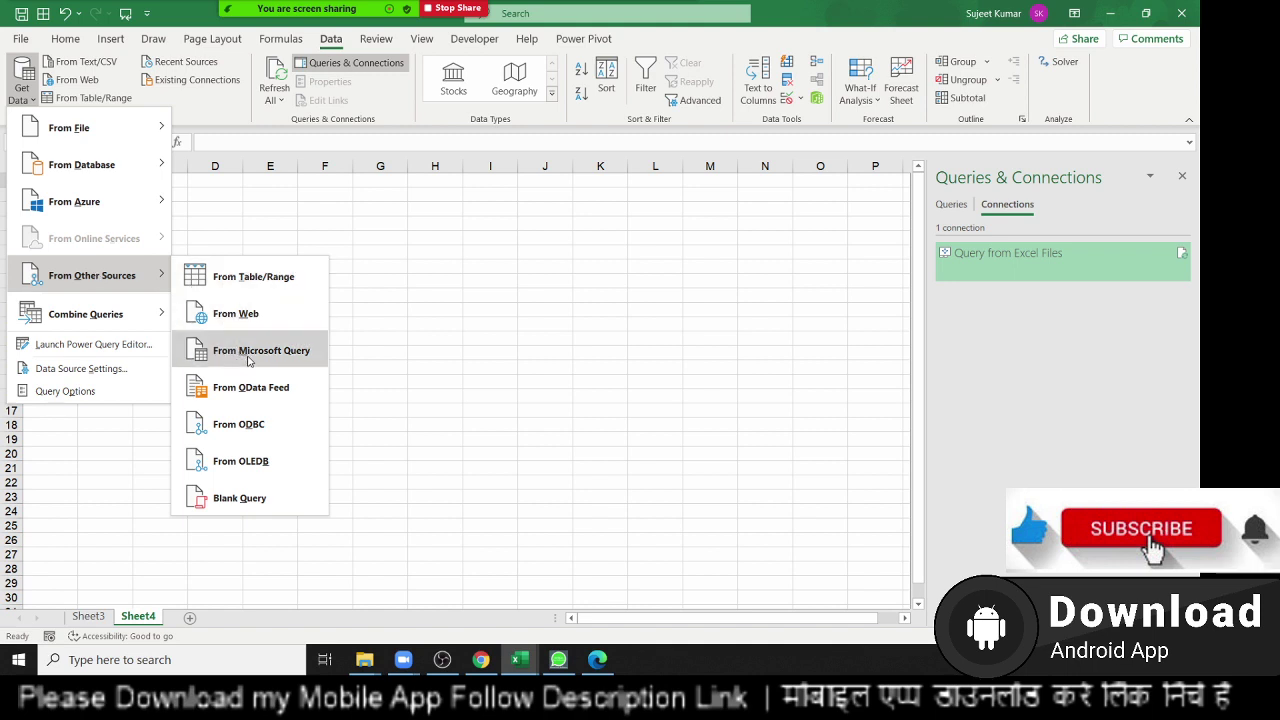
click(249, 361)
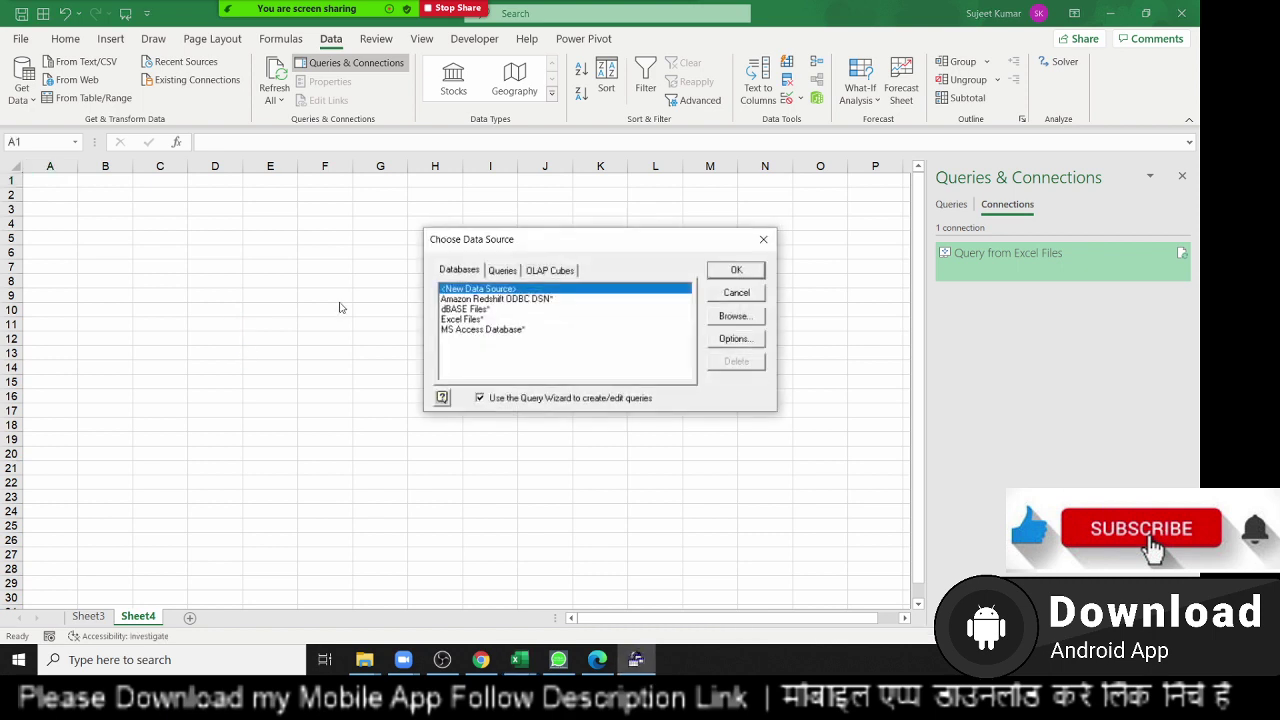
click(466, 319)
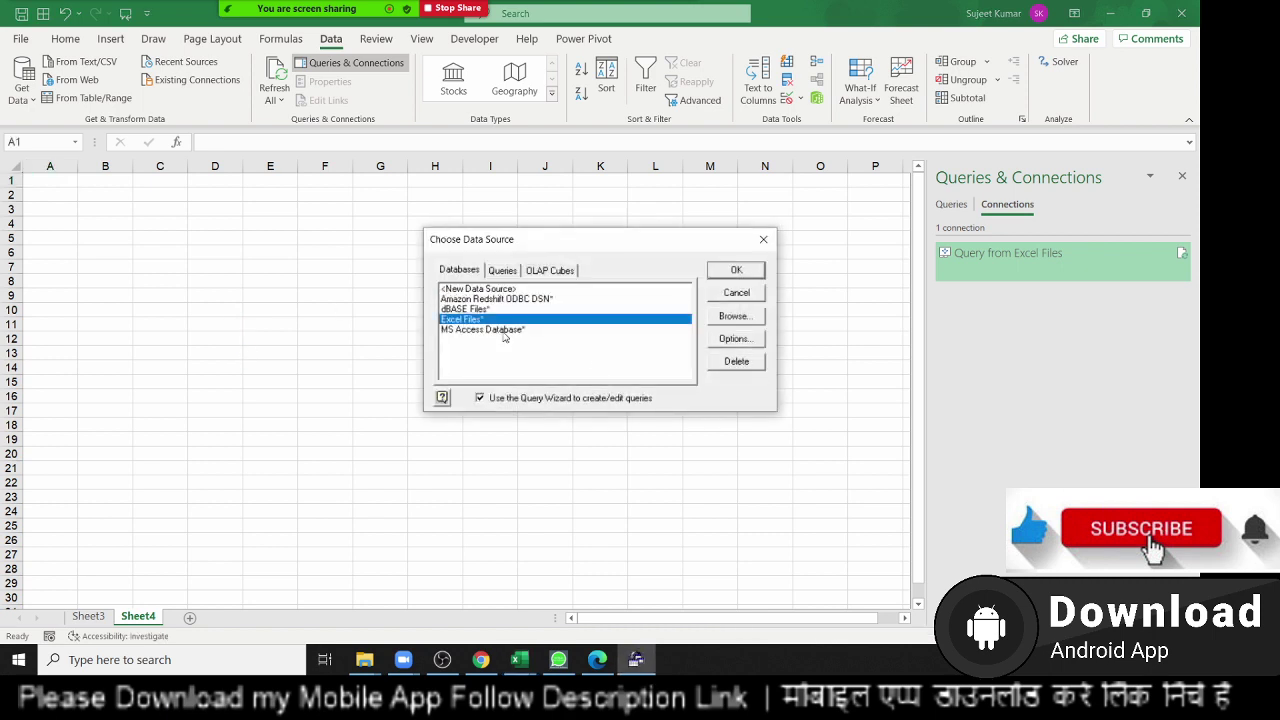
click(749, 278)
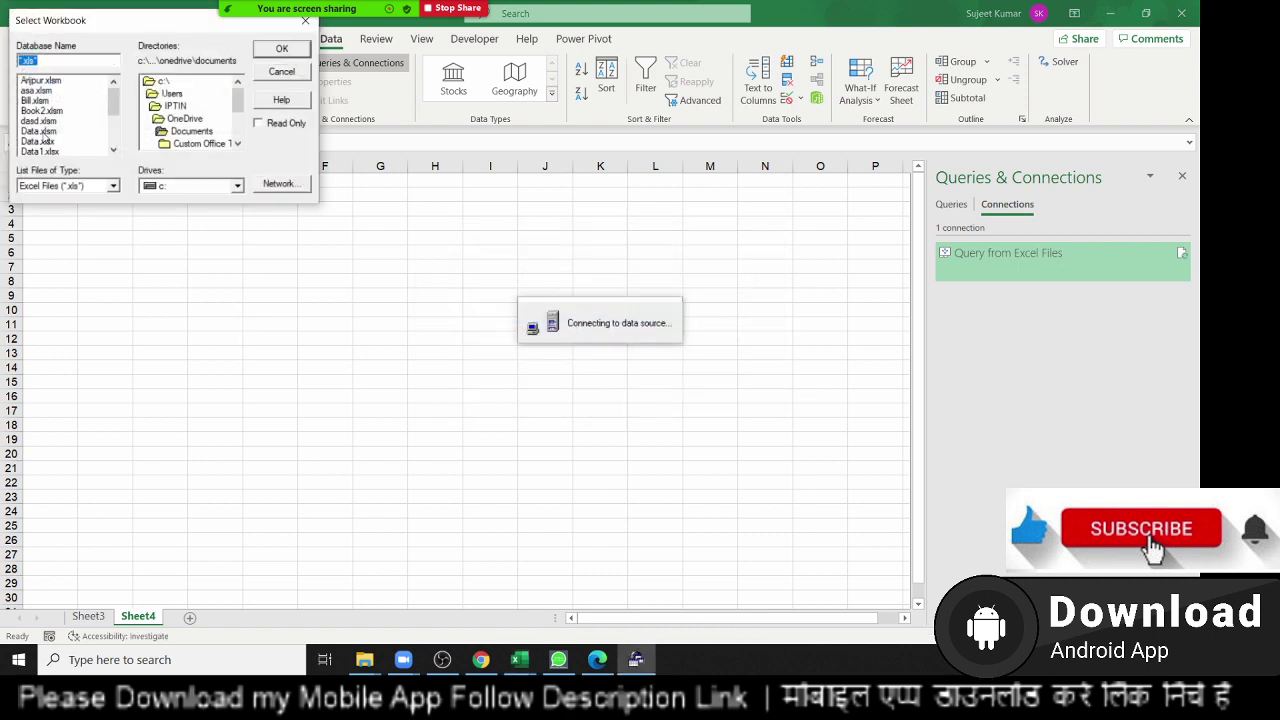
click(38, 141)
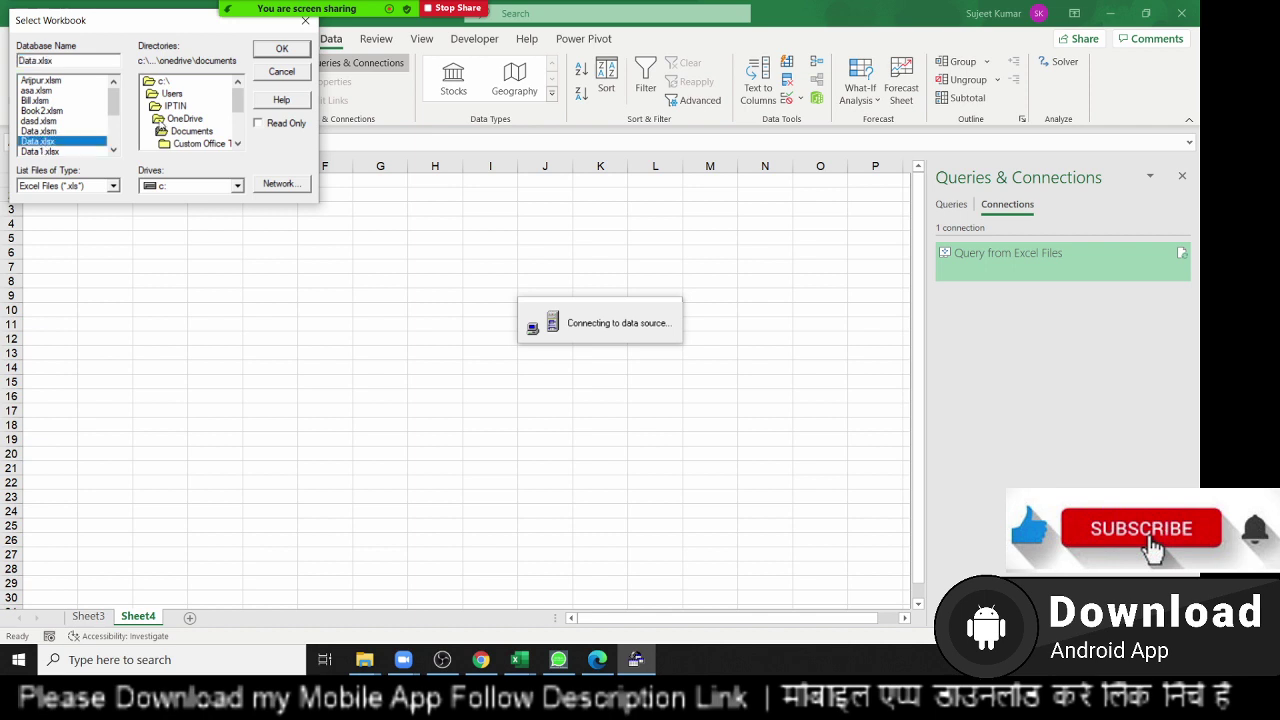
click(282, 50)
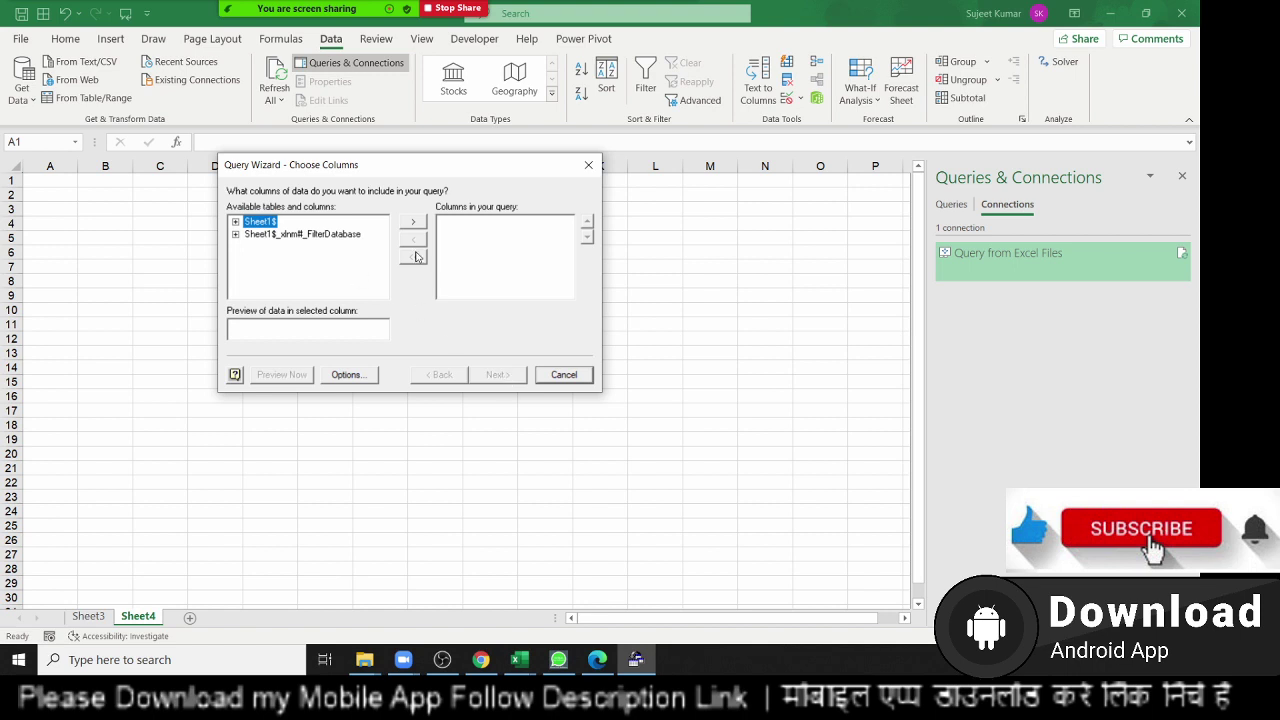
Add all Sheet1$ columns, skip filter and sort, and finish into Microsoft Query for editing.
click(412, 222)
click(497, 376)
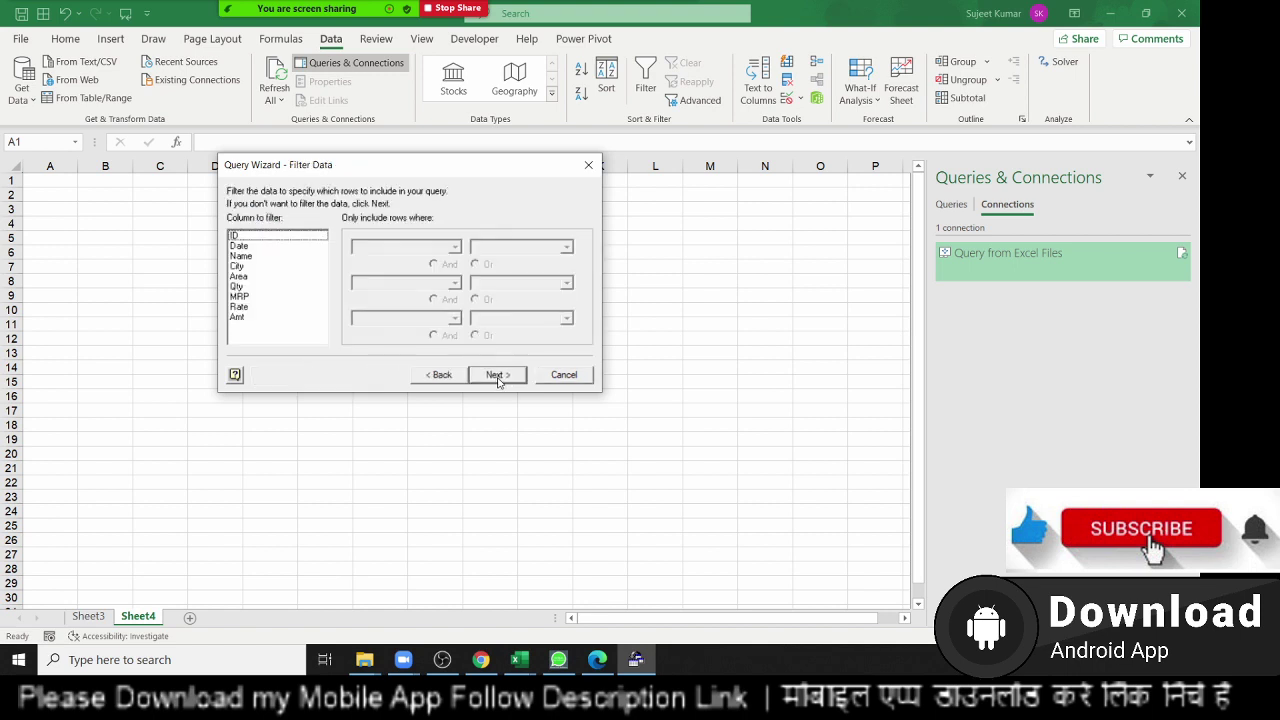
click(498, 378)
click(497, 376)
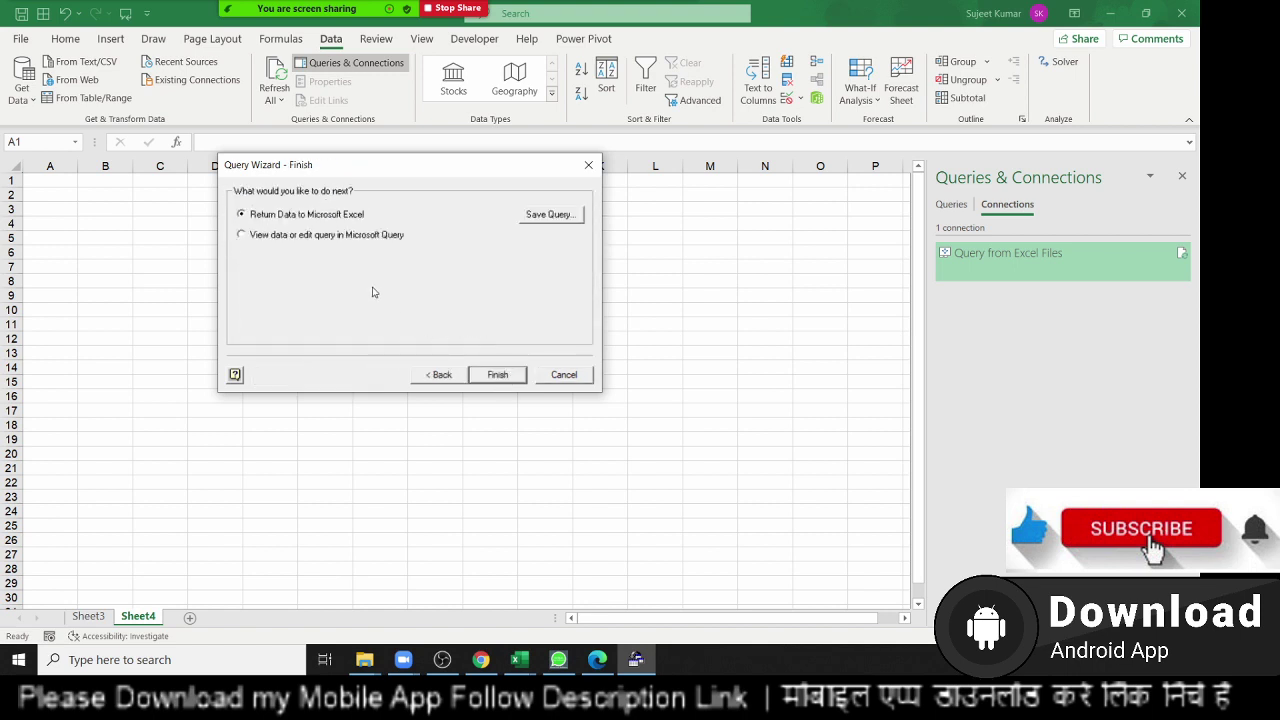
click(349, 236)
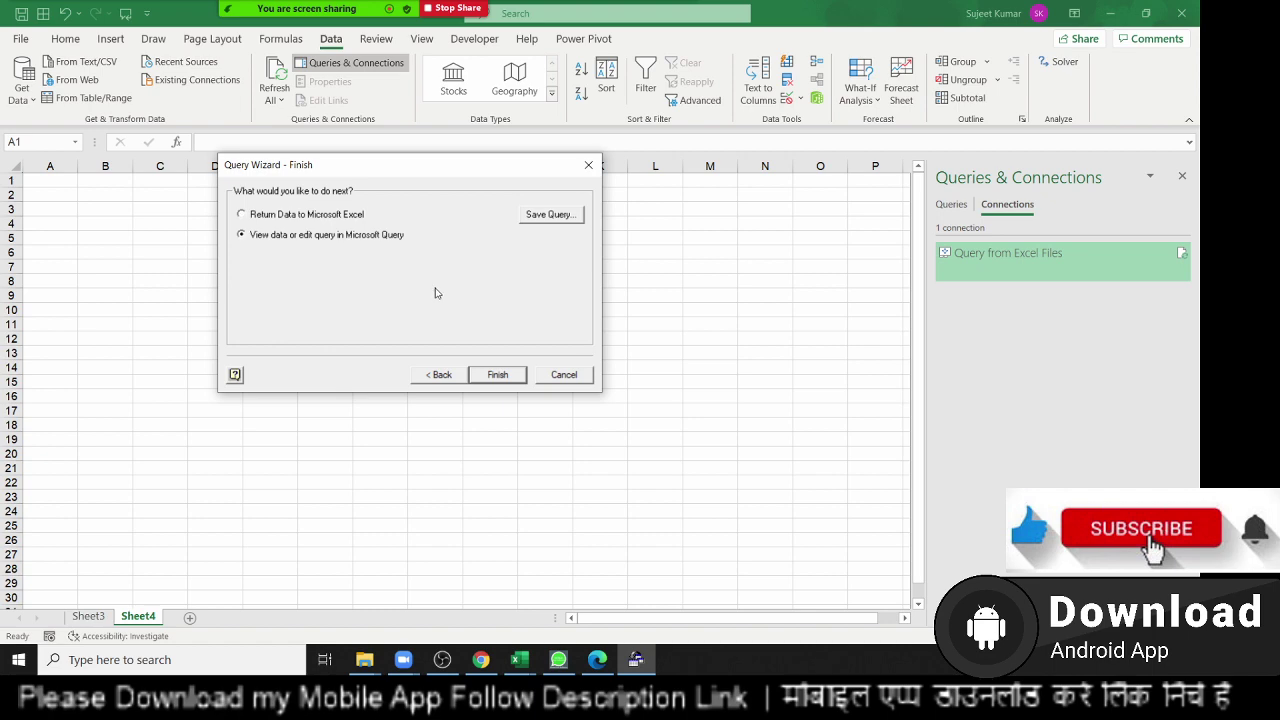
click(505, 384)
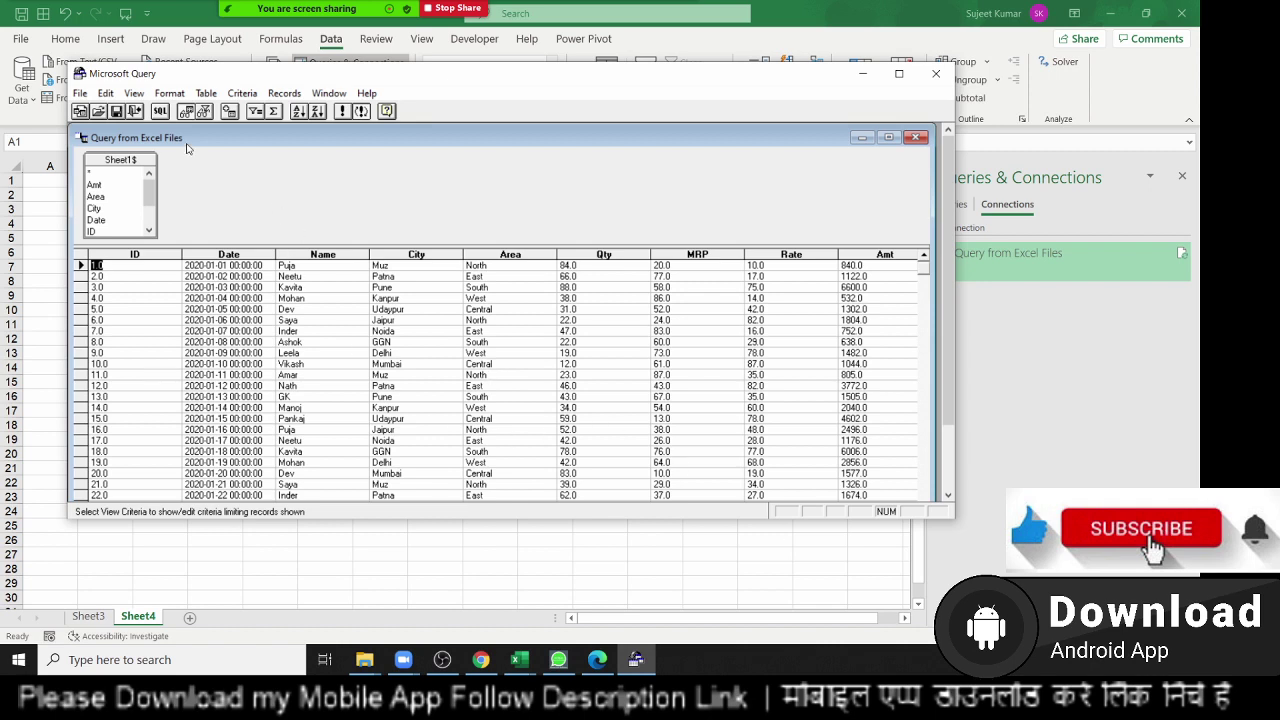
Review the Sheet1$ query's SQL, then close Microsoft Query and cancel the import.
click(160, 111)
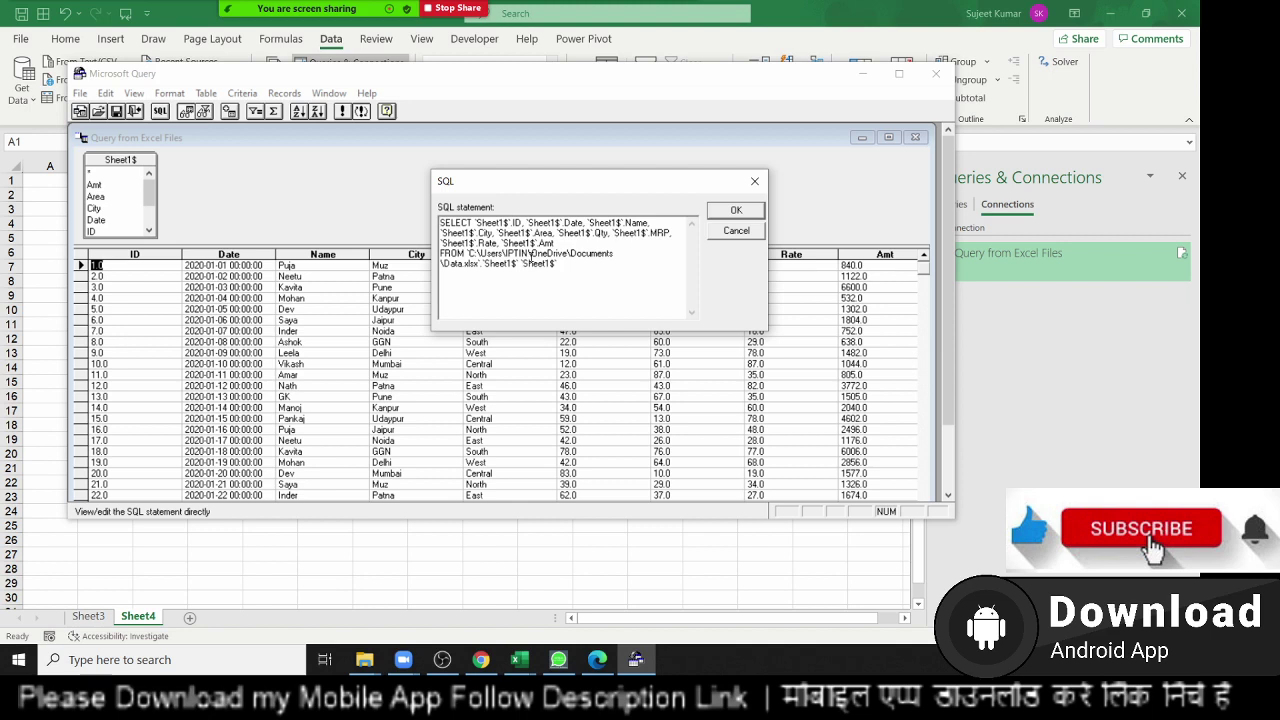
drag(566, 273, 423, 218)
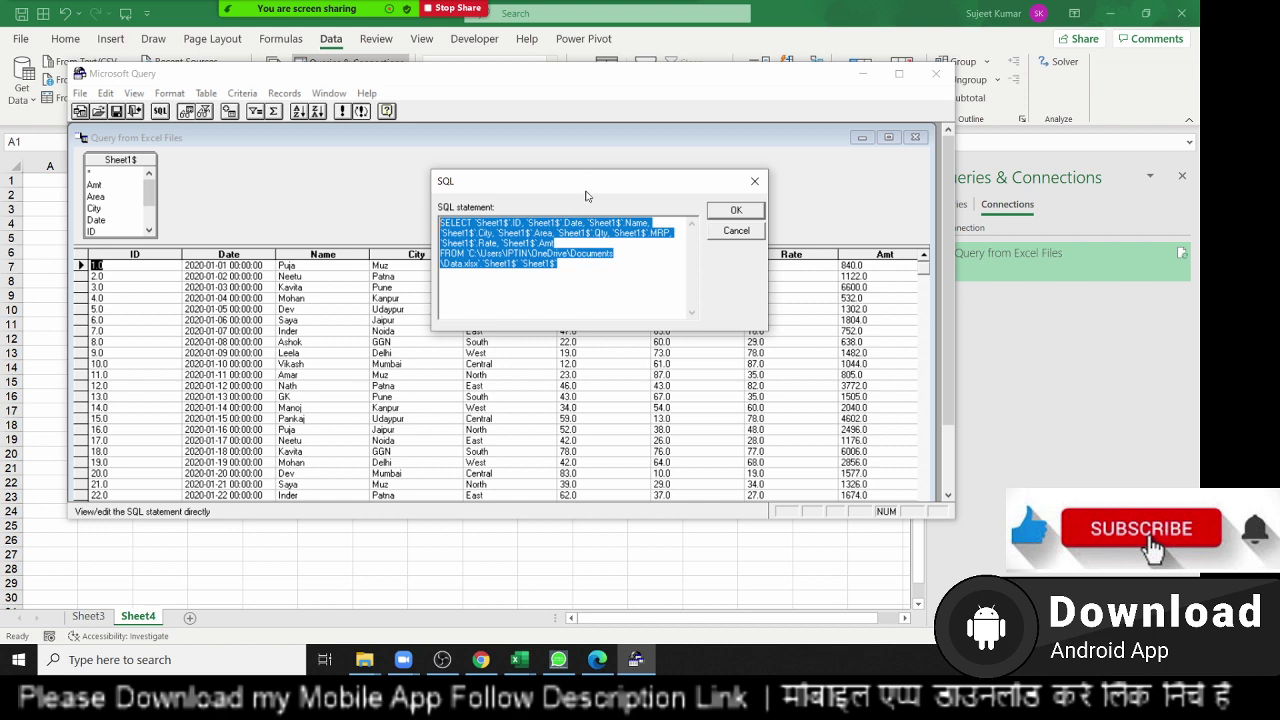
click(755, 181)
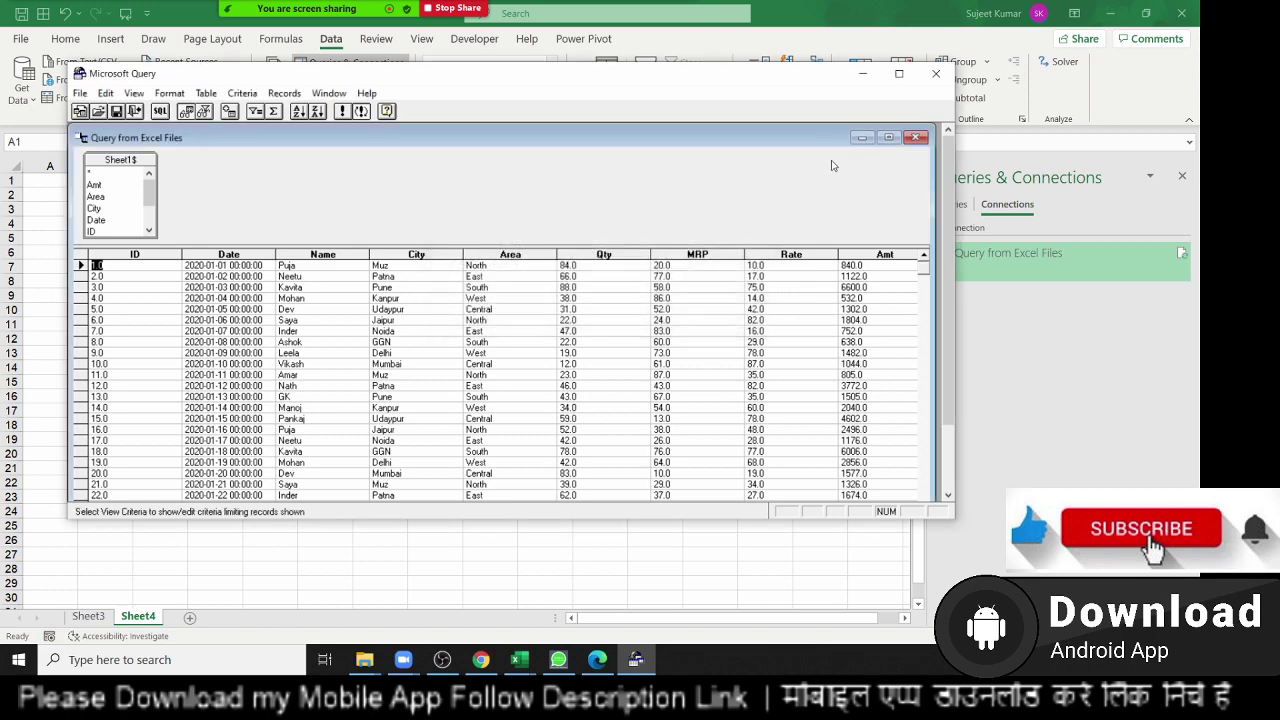
click(935, 73)
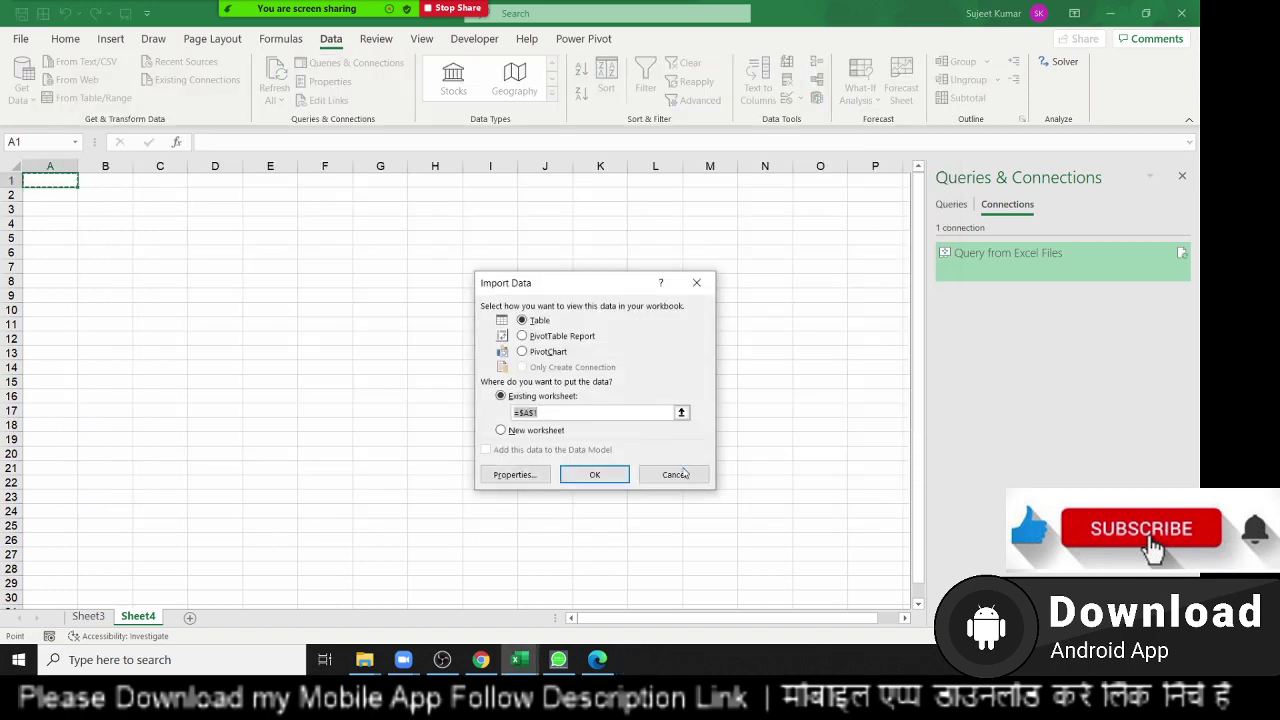
click(674, 474)
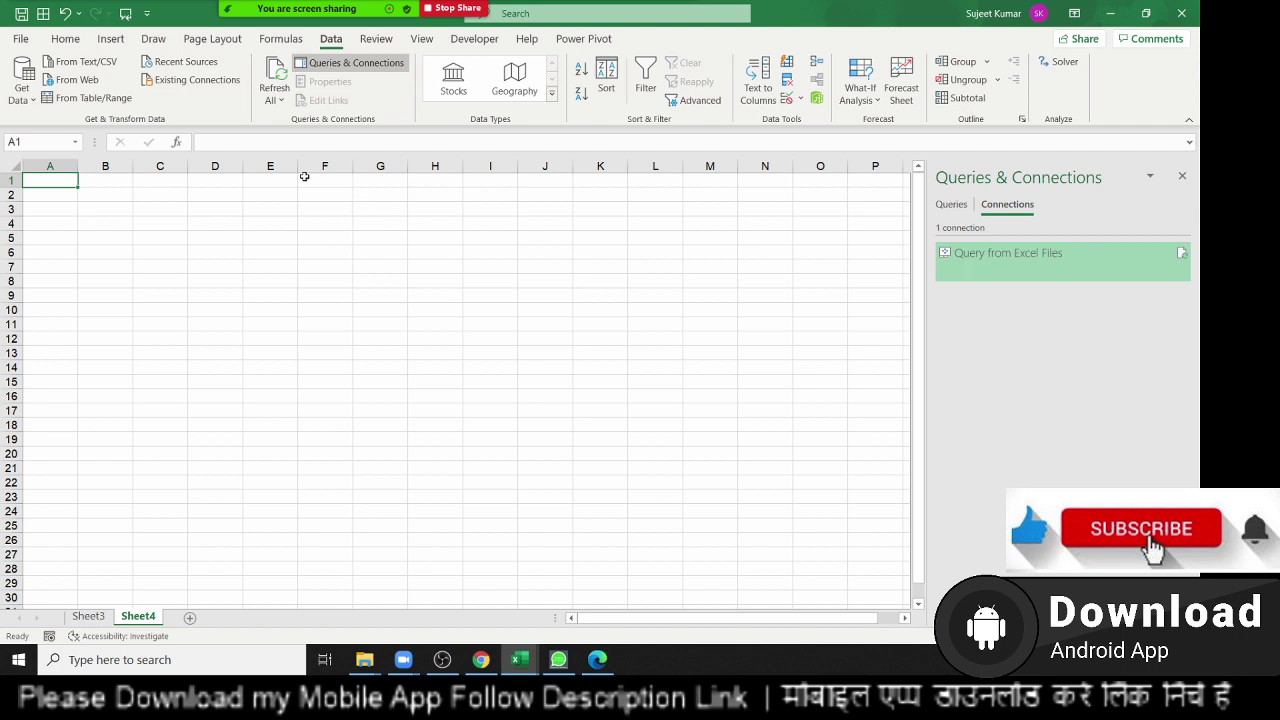
Import DataP from the Downloads folder using Get Data From Text/CSV.
click(22, 88)
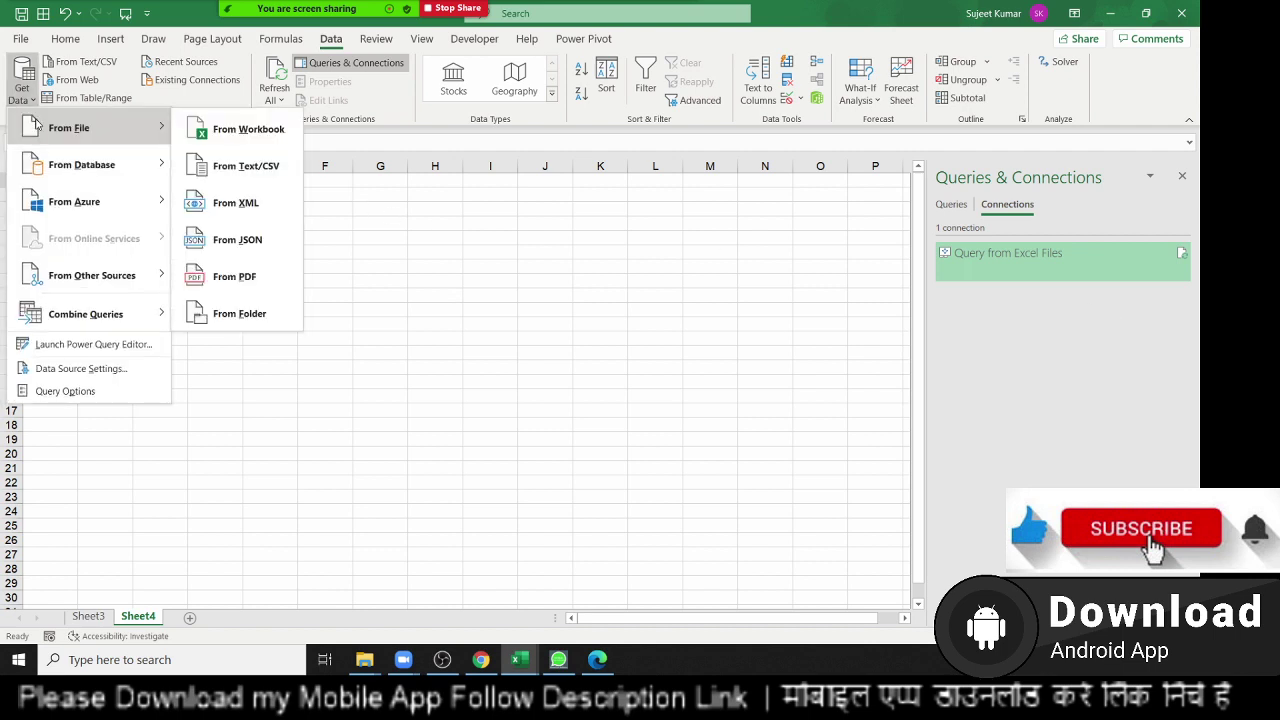
mouse_move(68, 128)
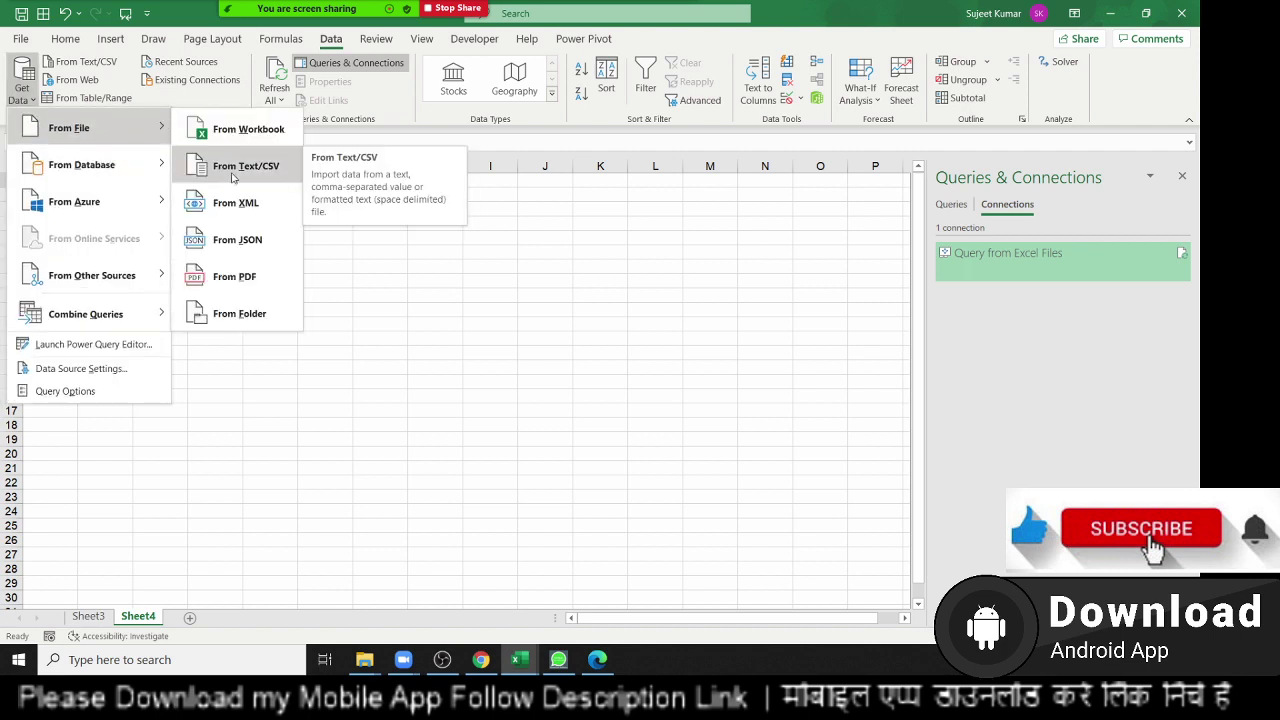
click(233, 176)
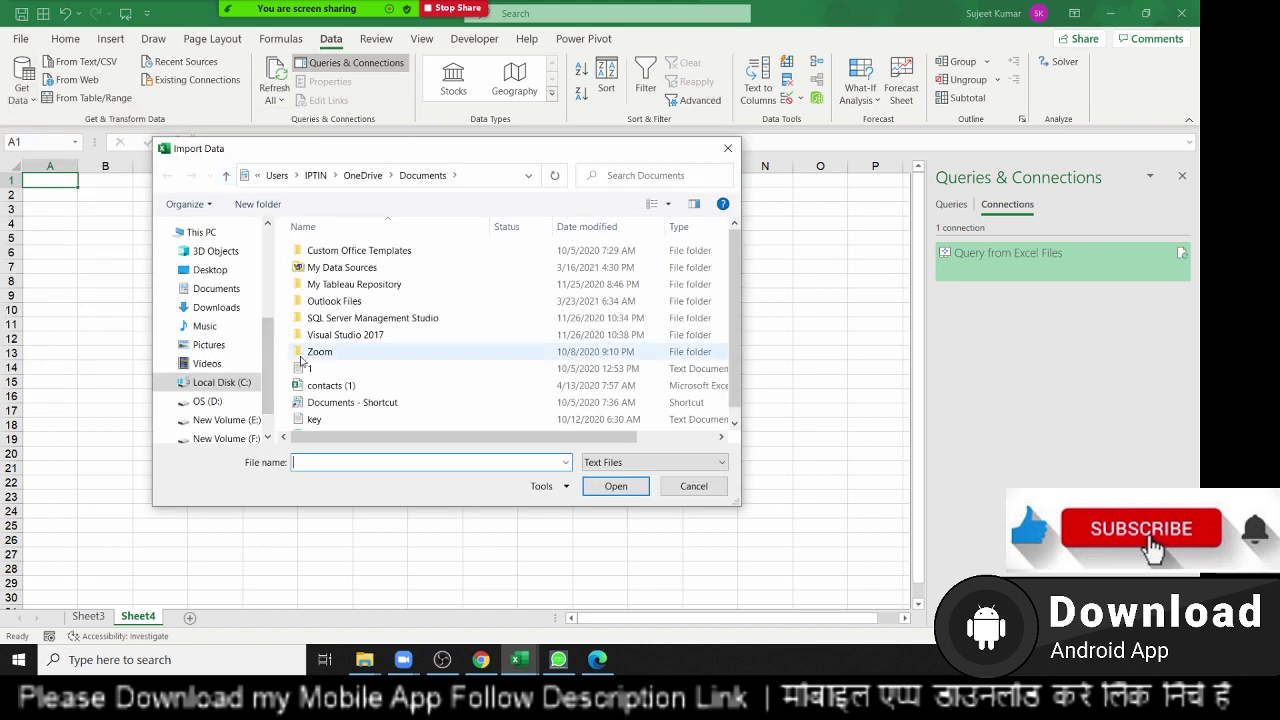
scroll(385, 400, down, 1)
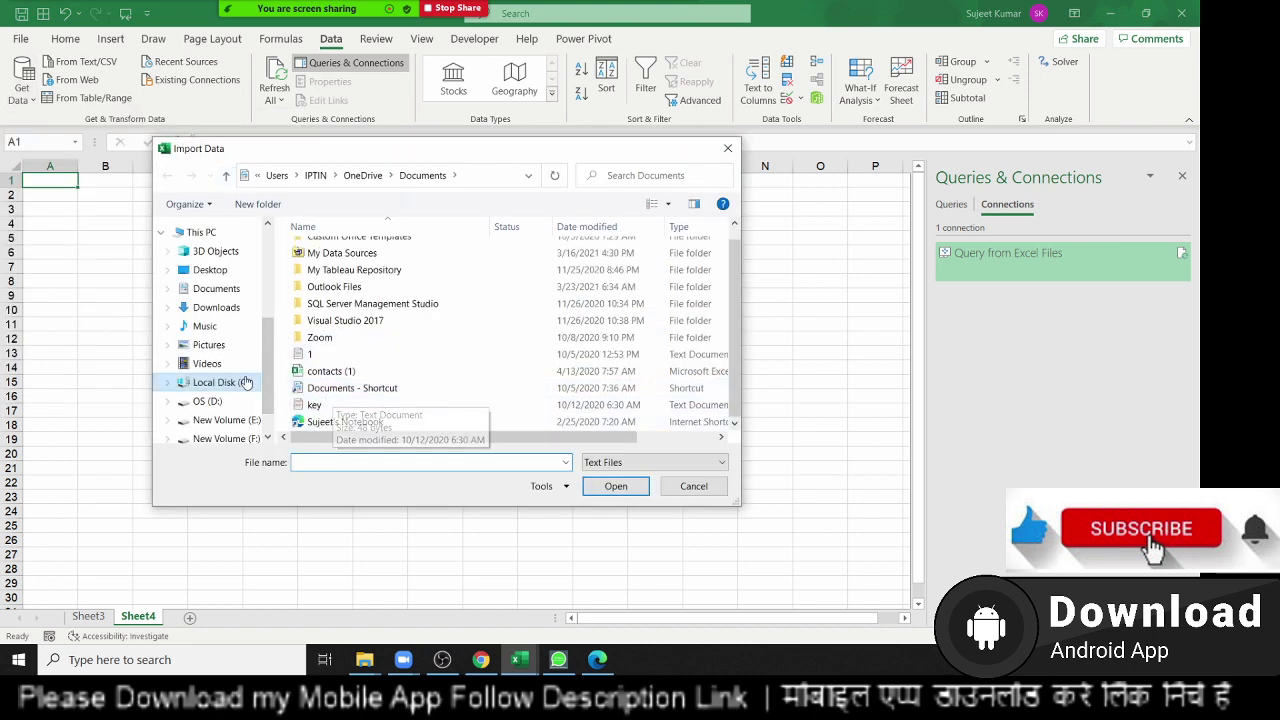
click(212, 292)
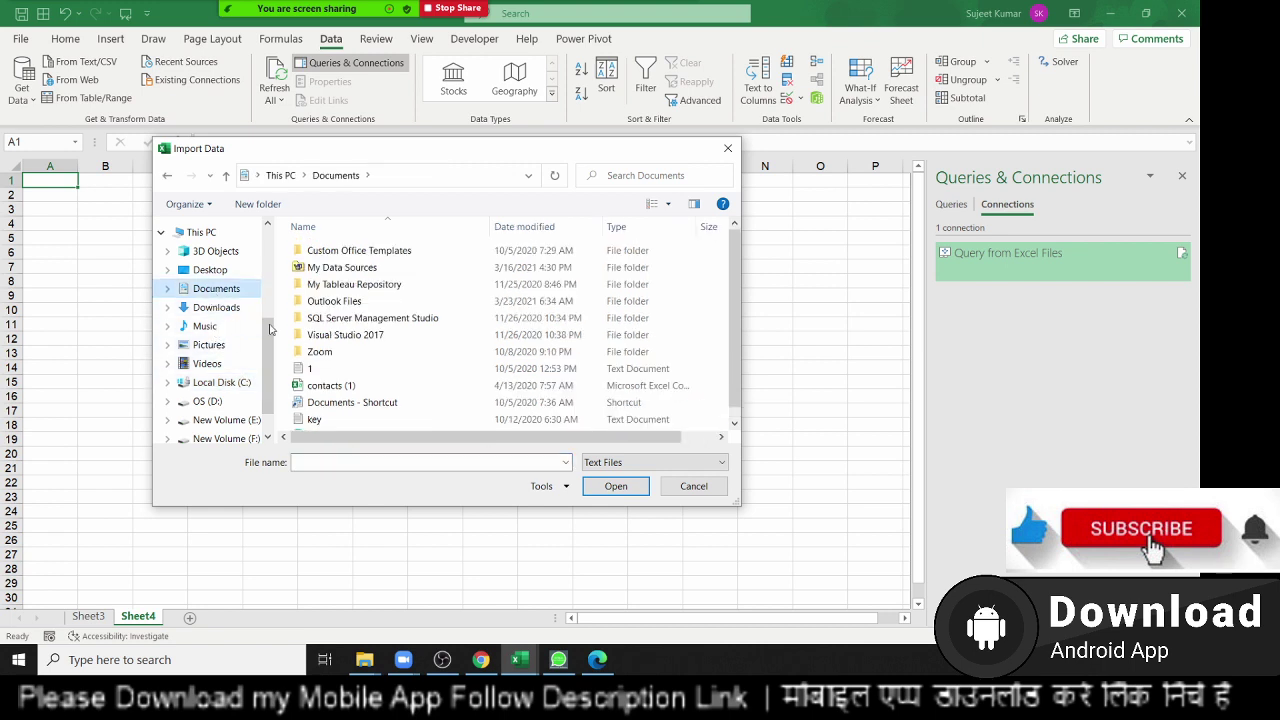
scroll(325, 395, up, 1)
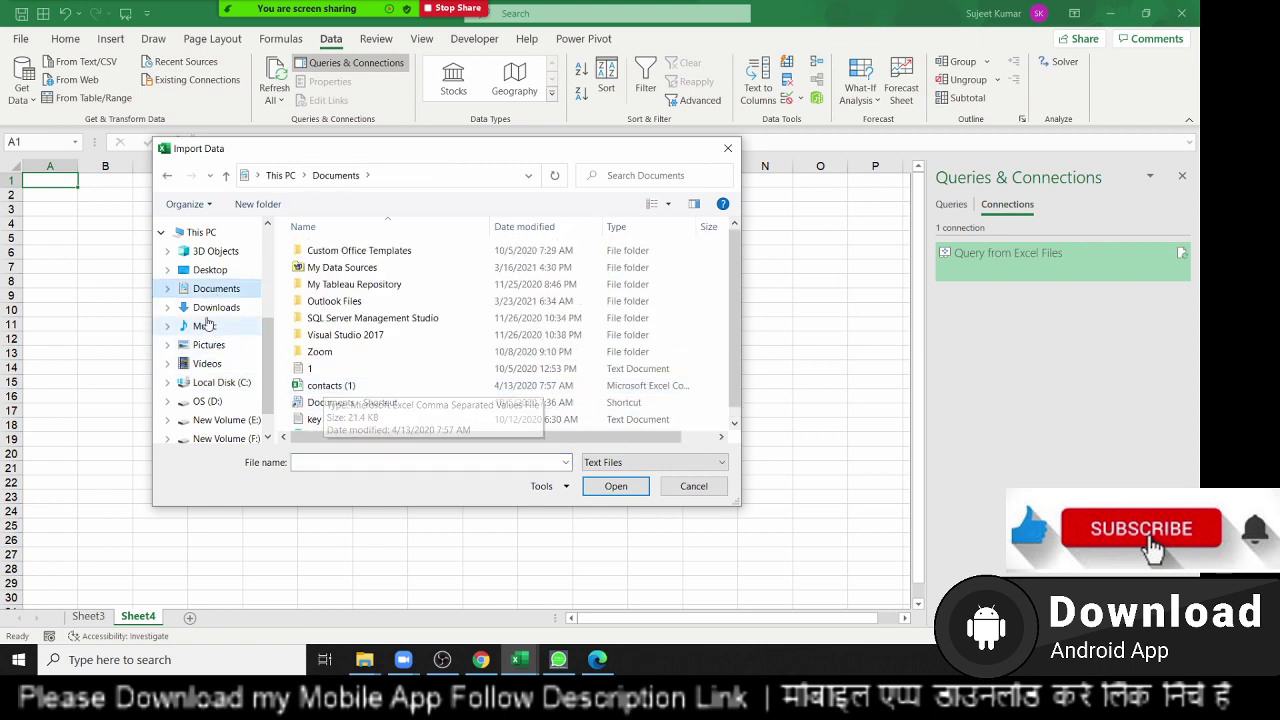
click(214, 307)
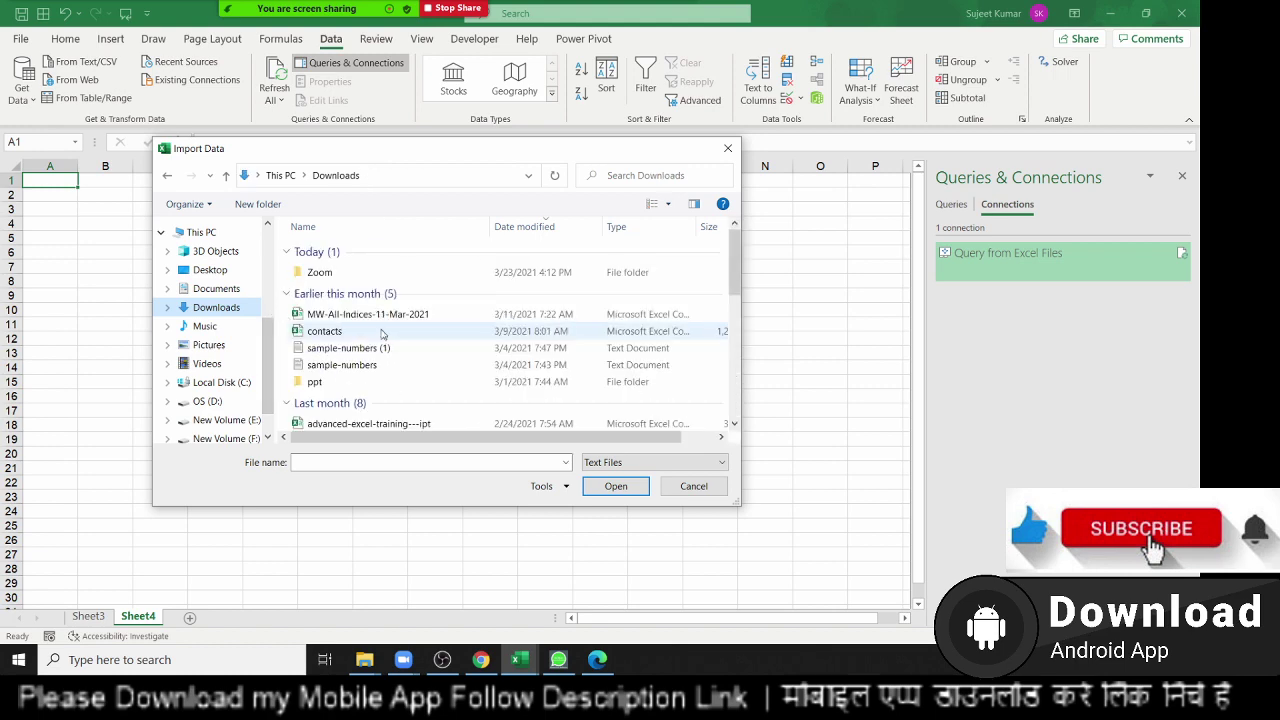
scroll(450, 388, down, 2)
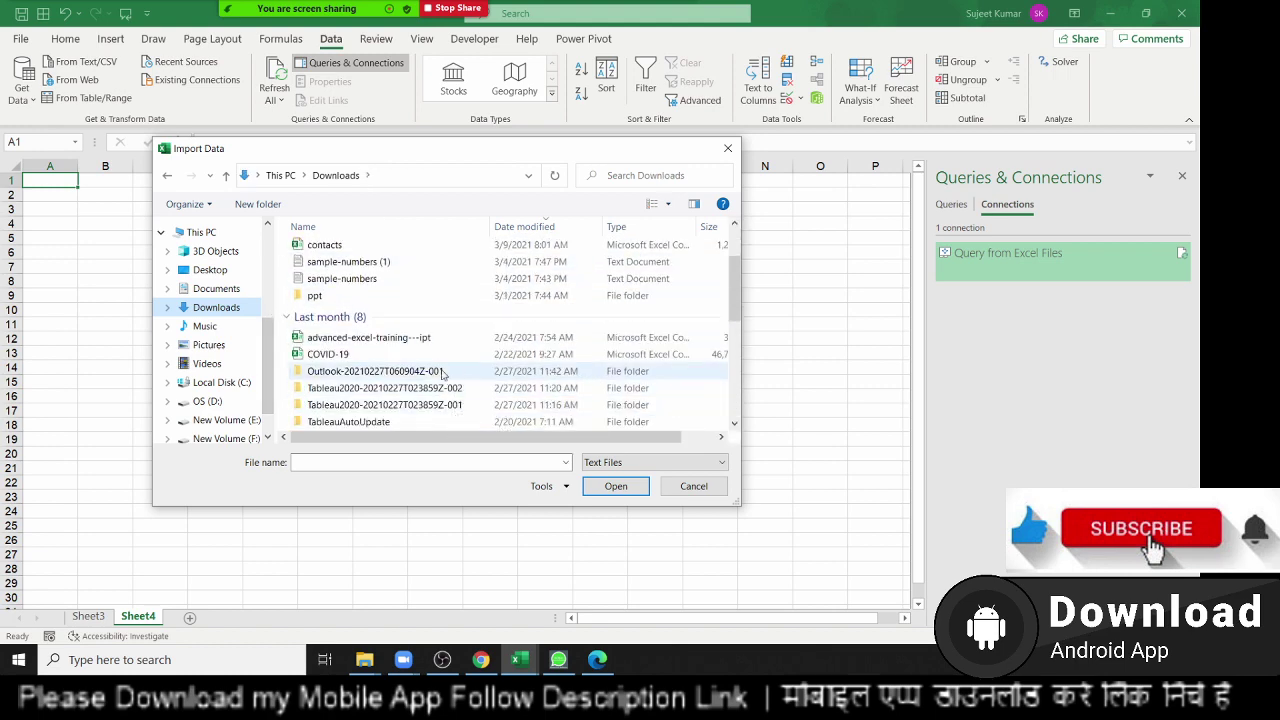
scroll(445, 380, up, 2)
scroll(446, 375, down, 4)
scroll(444, 378, down, 2)
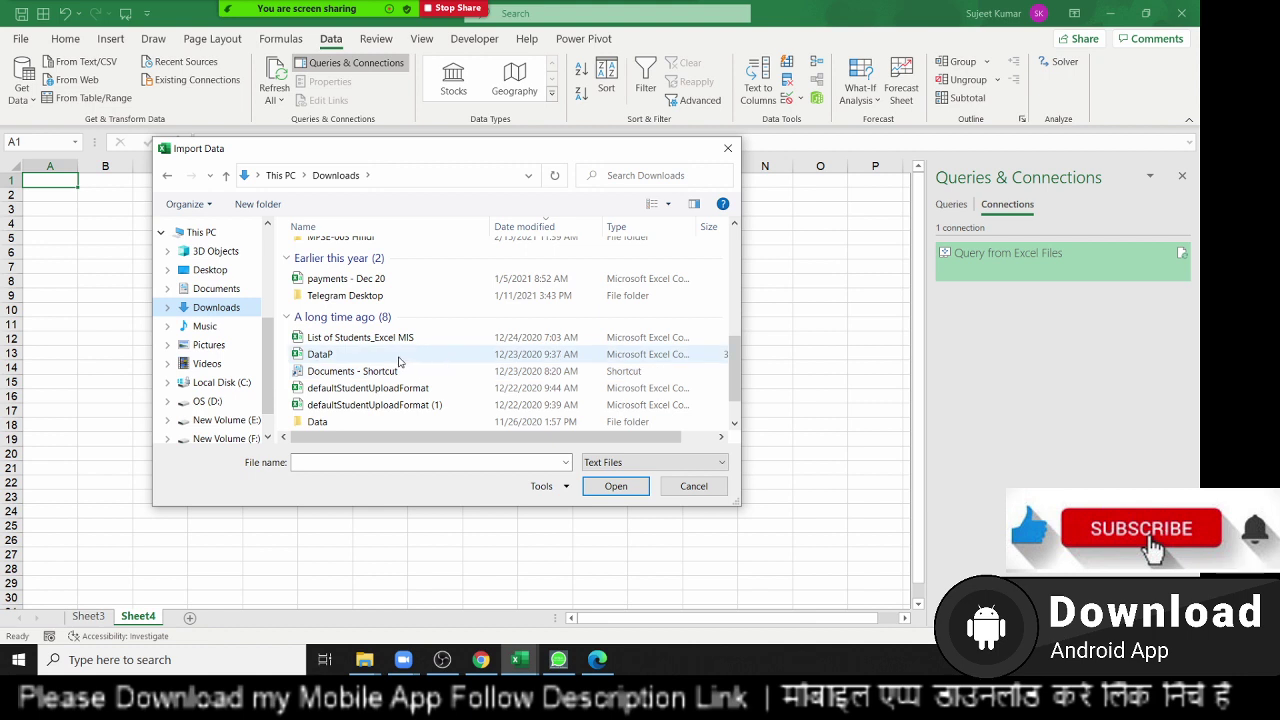
click(398, 356)
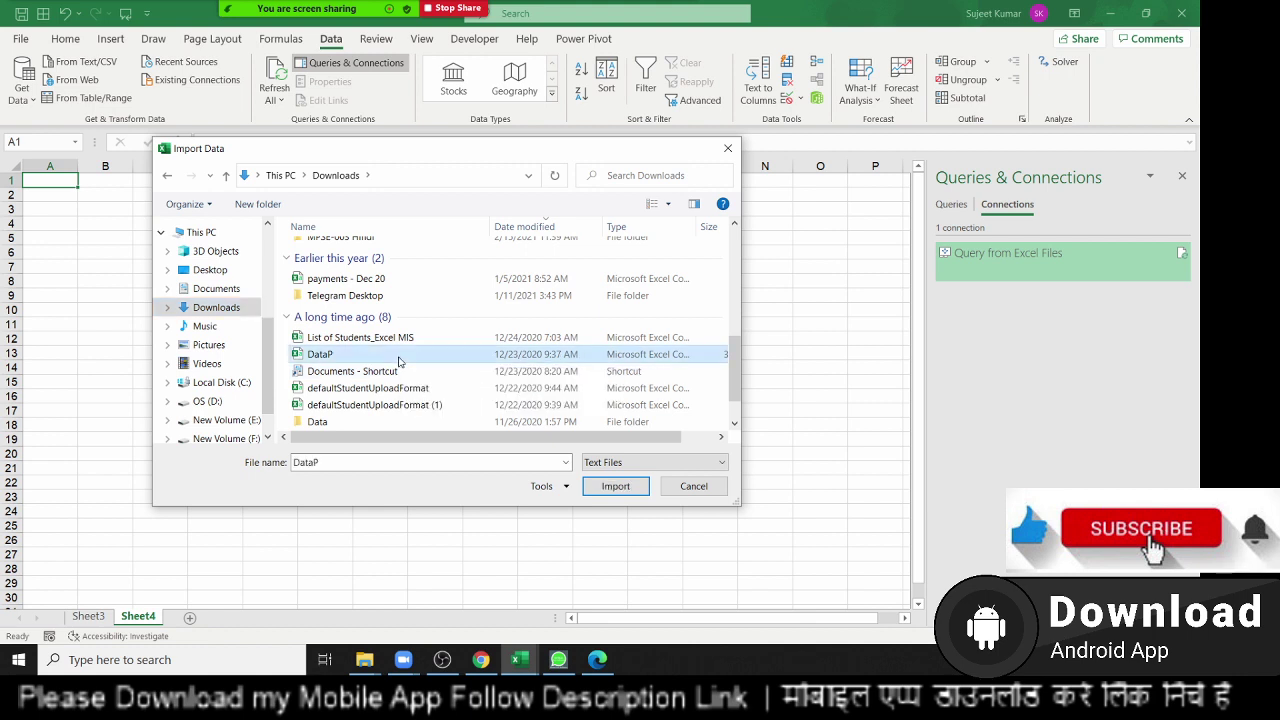
click(616, 487)
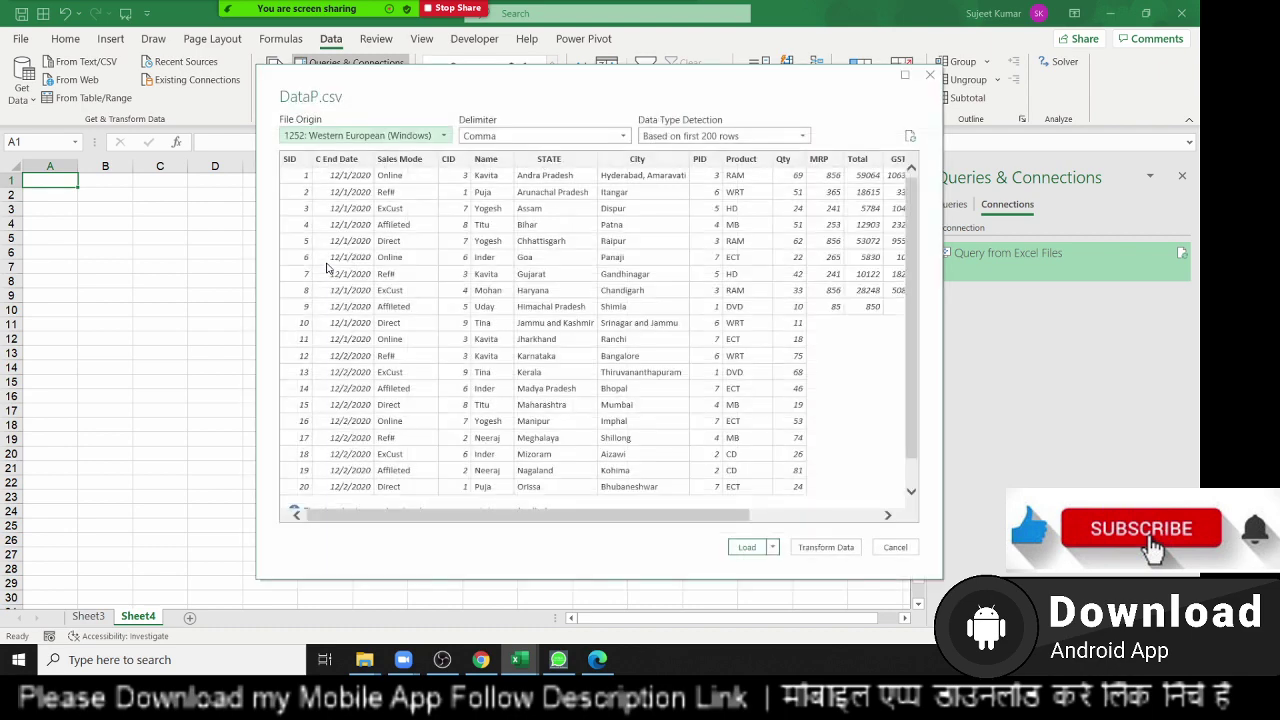
Keep Comma as the DataP.csv delimiter and load it into a new DataP sheet.
drag(545, 90, 450, 93)
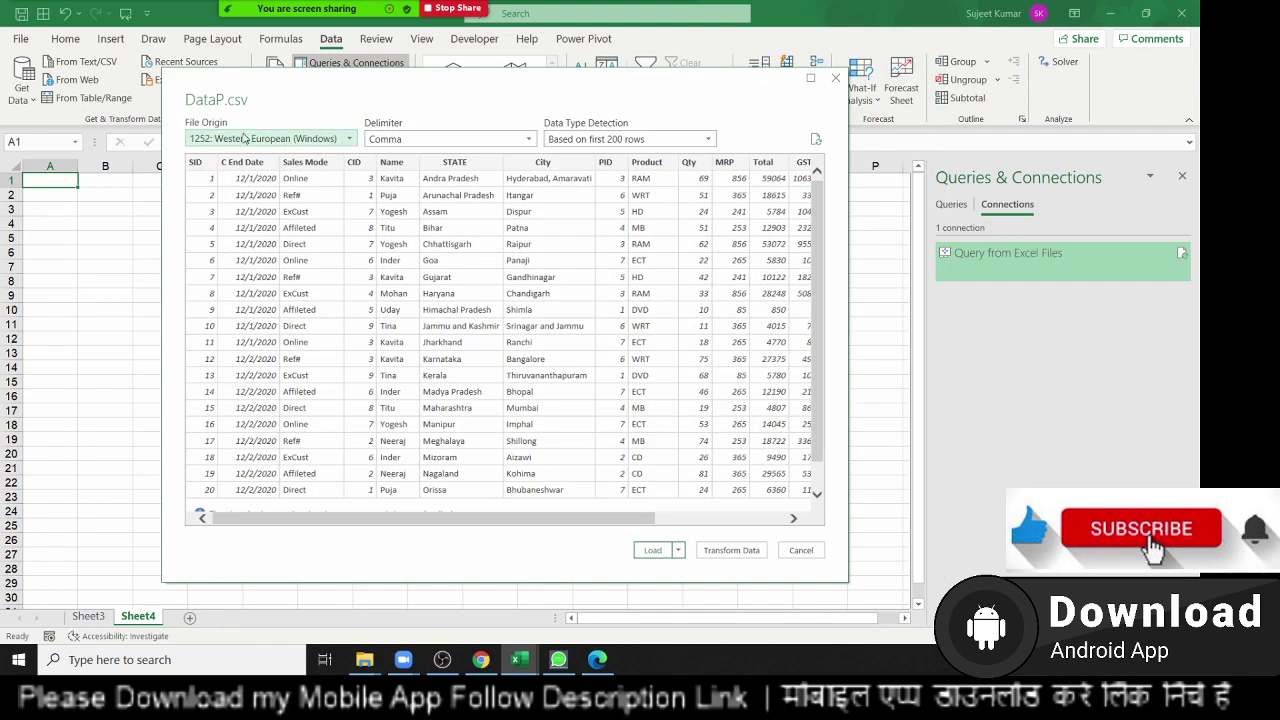
click(376, 143)
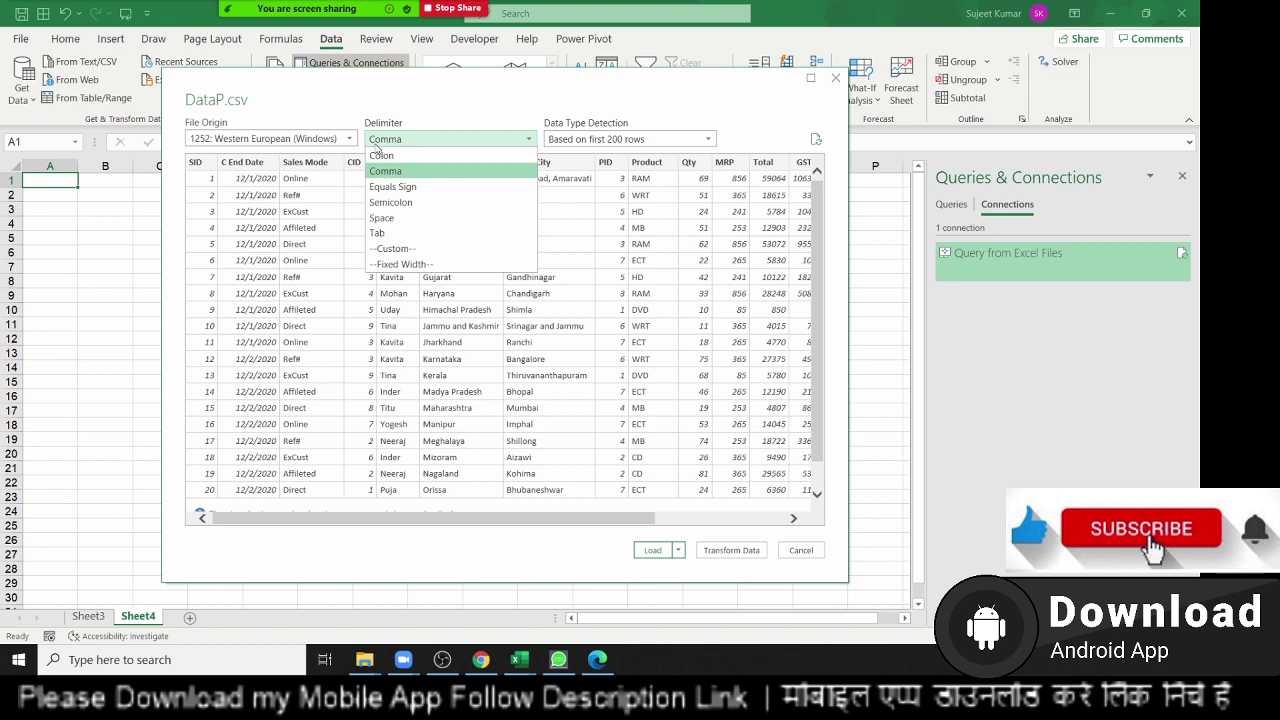
click(436, 135)
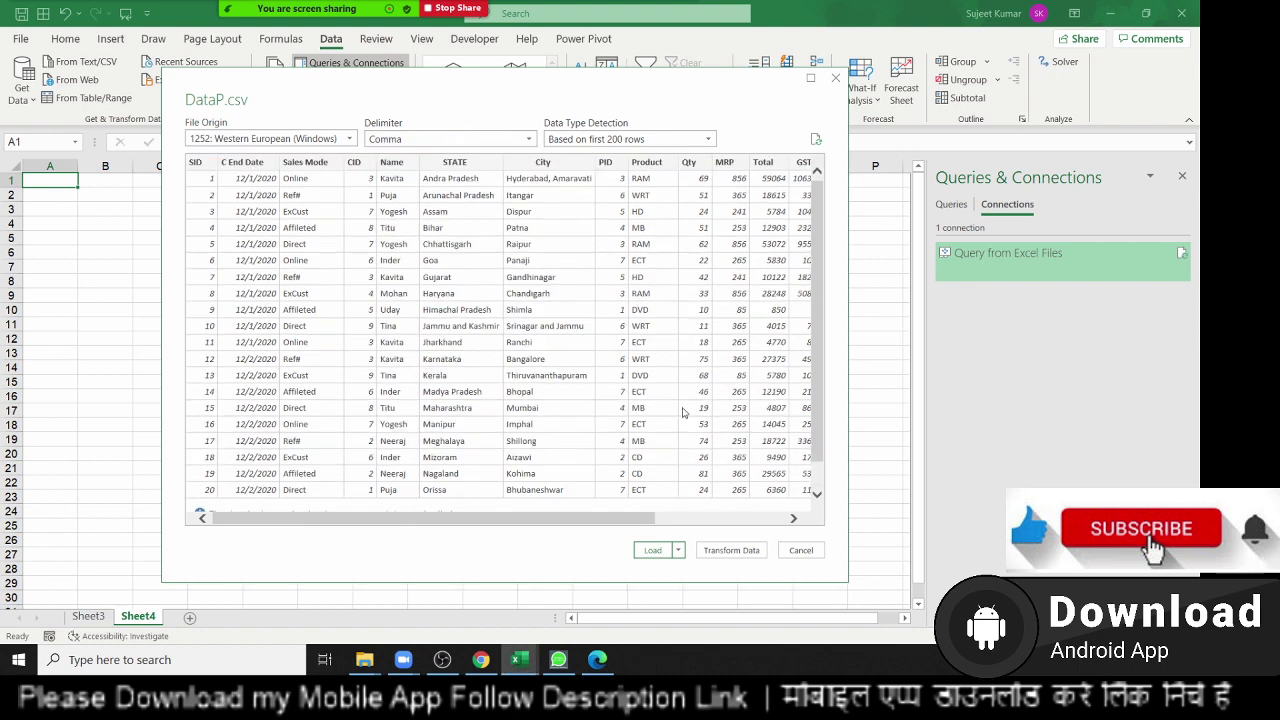
click(652, 550)
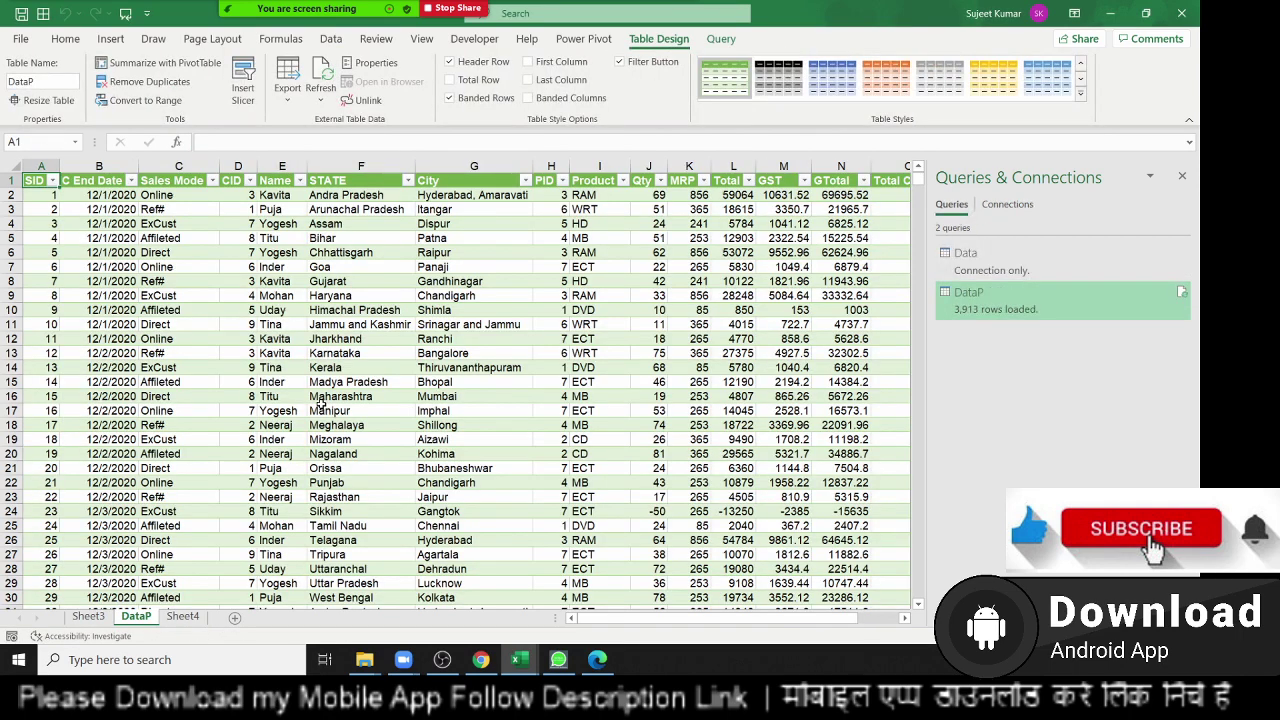
Close the Queries & Connections pane and return to Sheet4, dismissing the Get Data menu.
click(1183, 177)
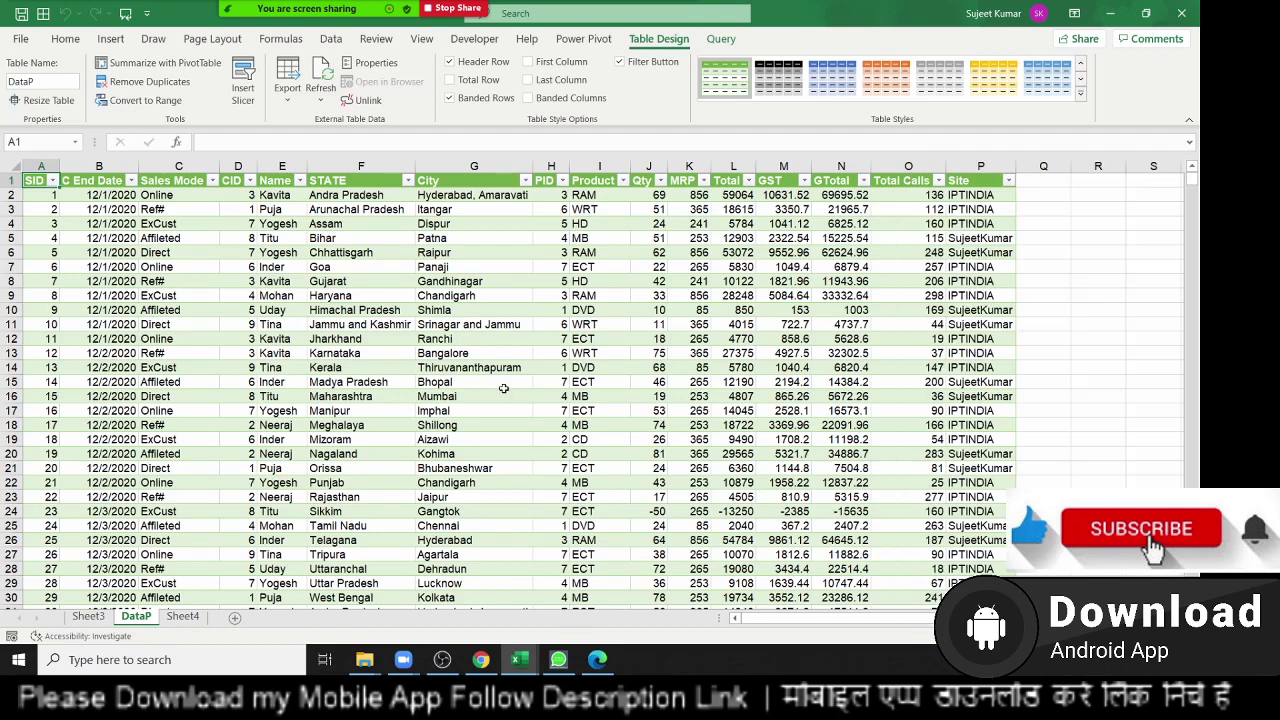
click(176, 619)
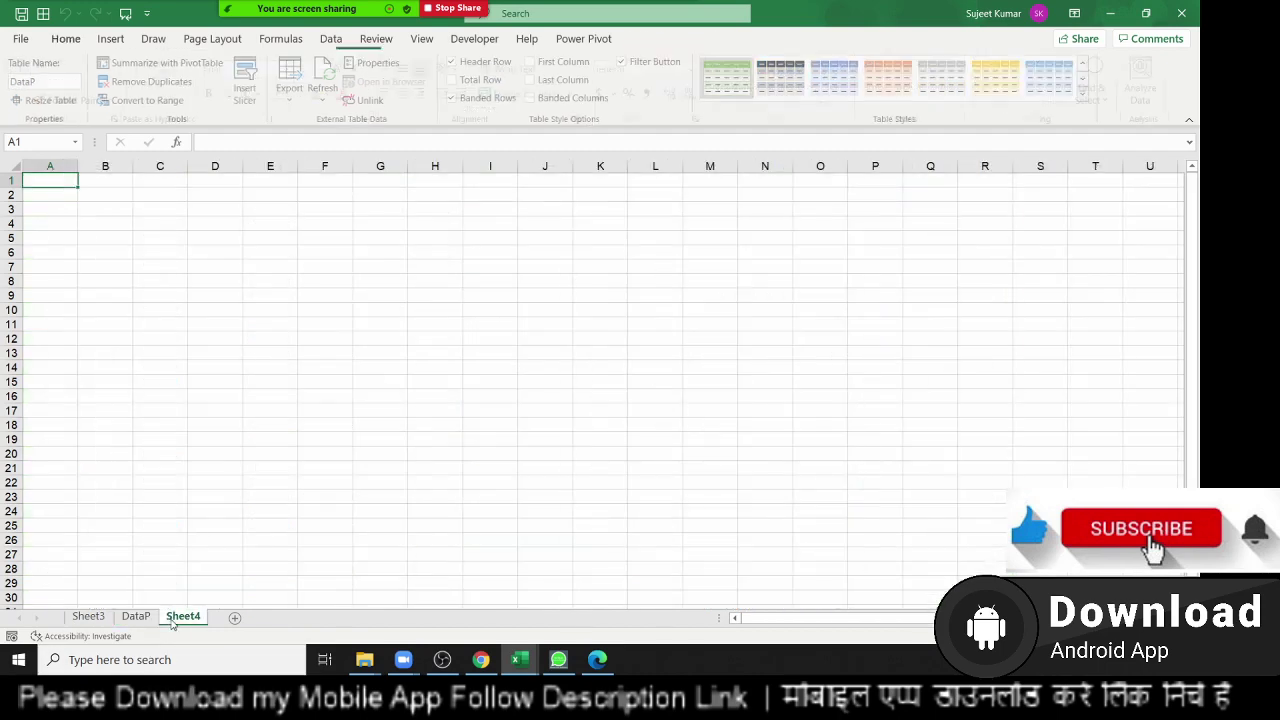
click(330, 38)
click(22, 90)
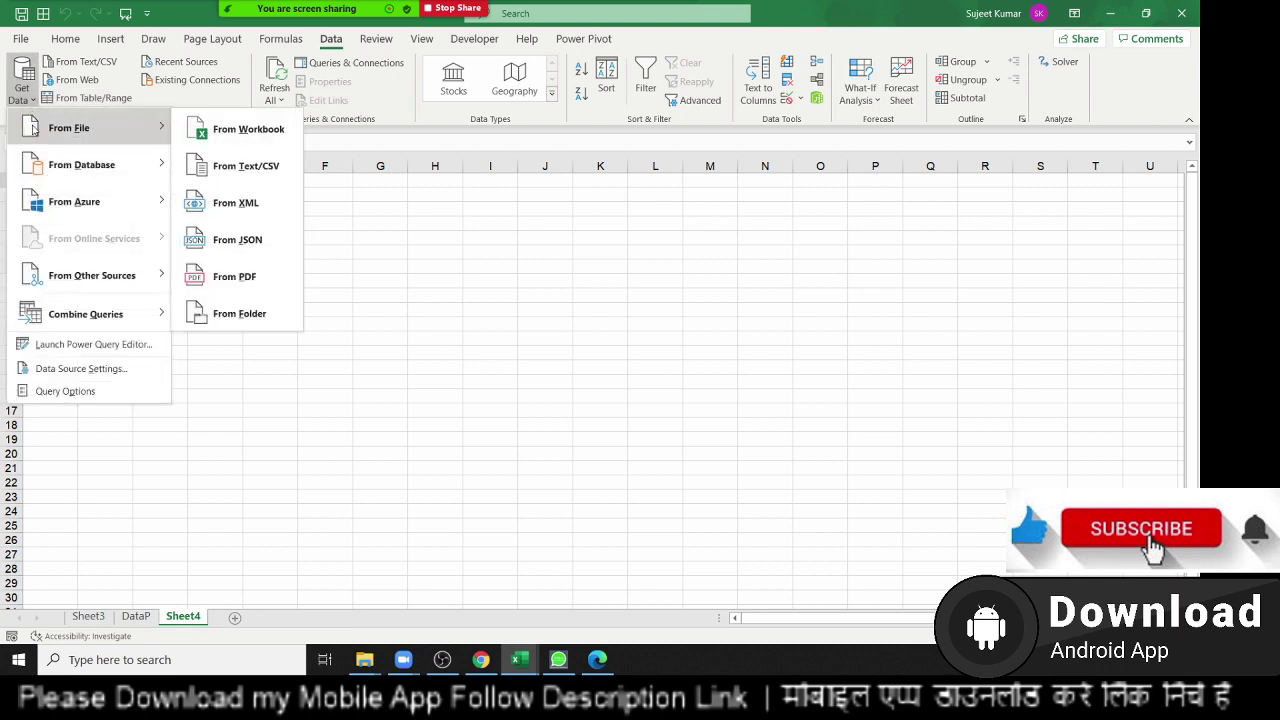
mouse_move(90, 127)
click(290, 430)
mouse_move(364, 660)
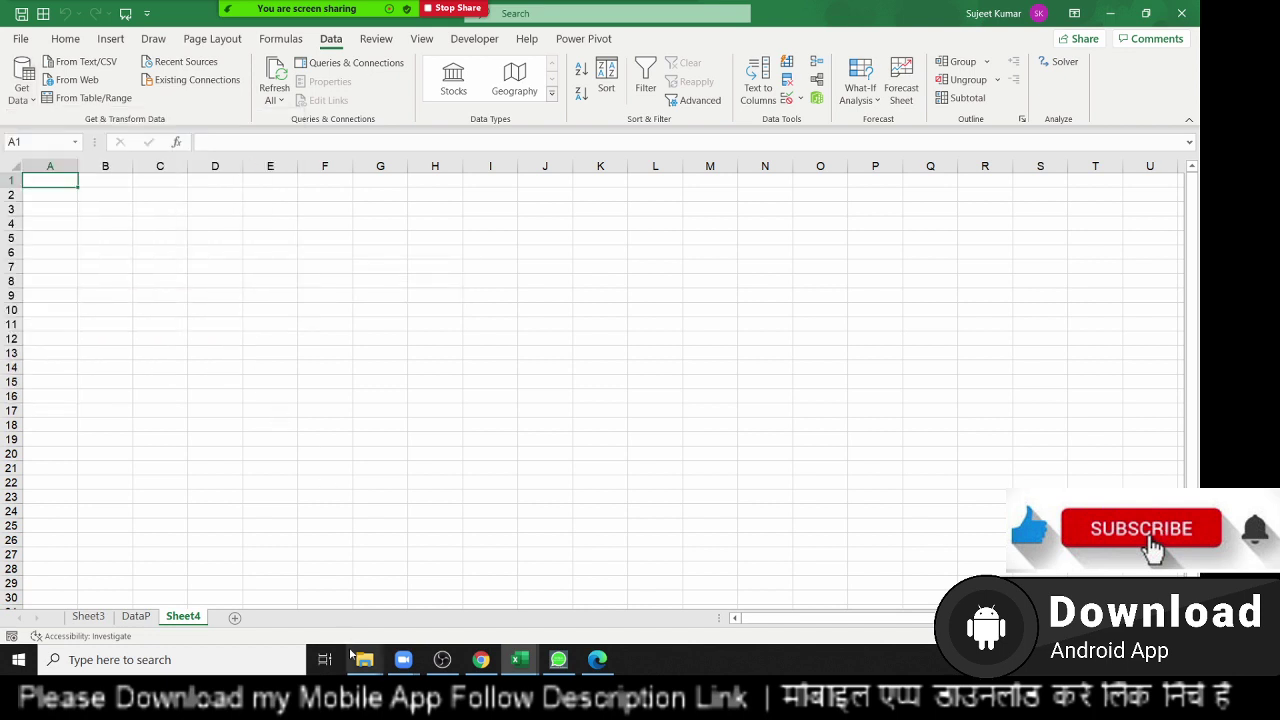
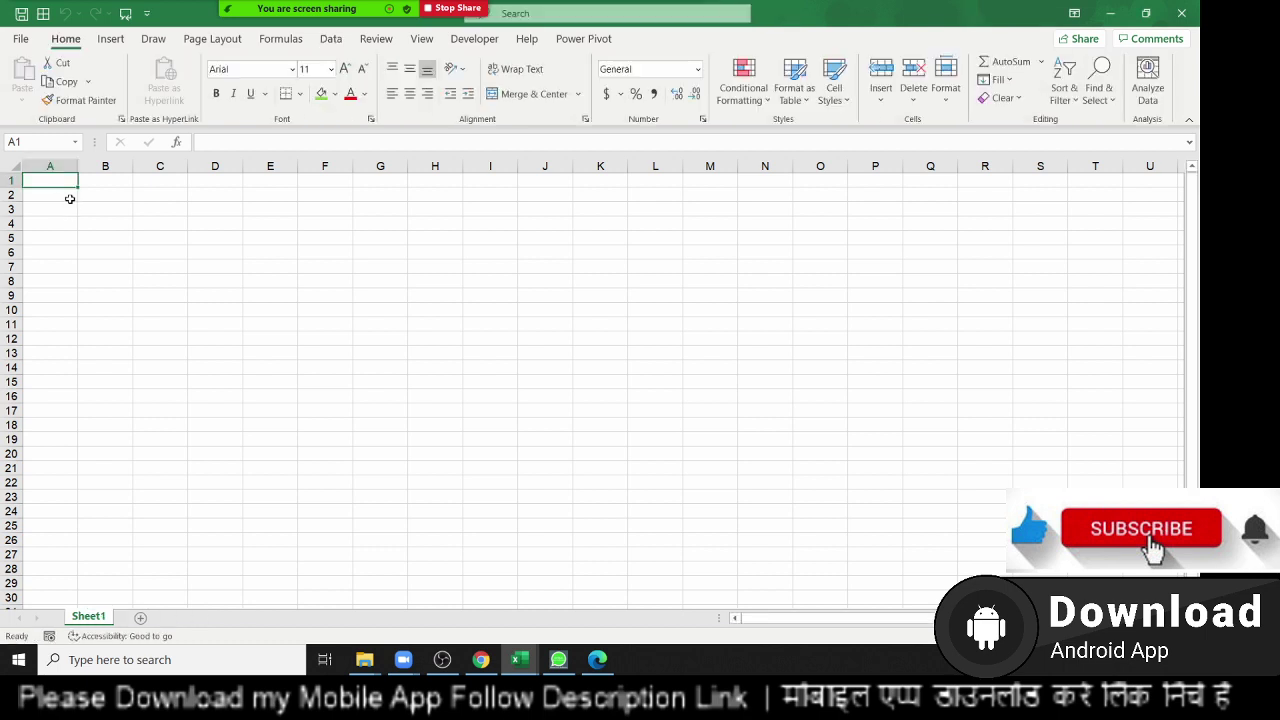
Type 'Dear Sir,' in A2 and 'Bellow are our Mar Sales Data' in B5.
click(70, 199)
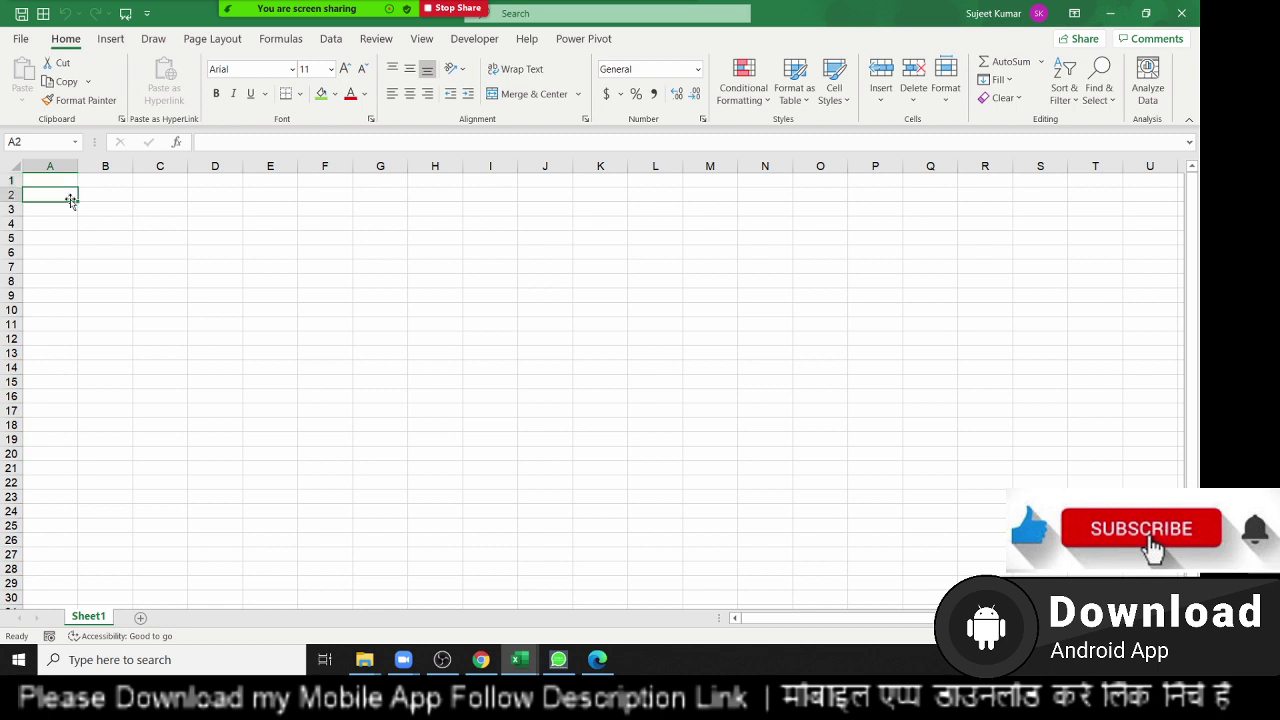
text(Da)
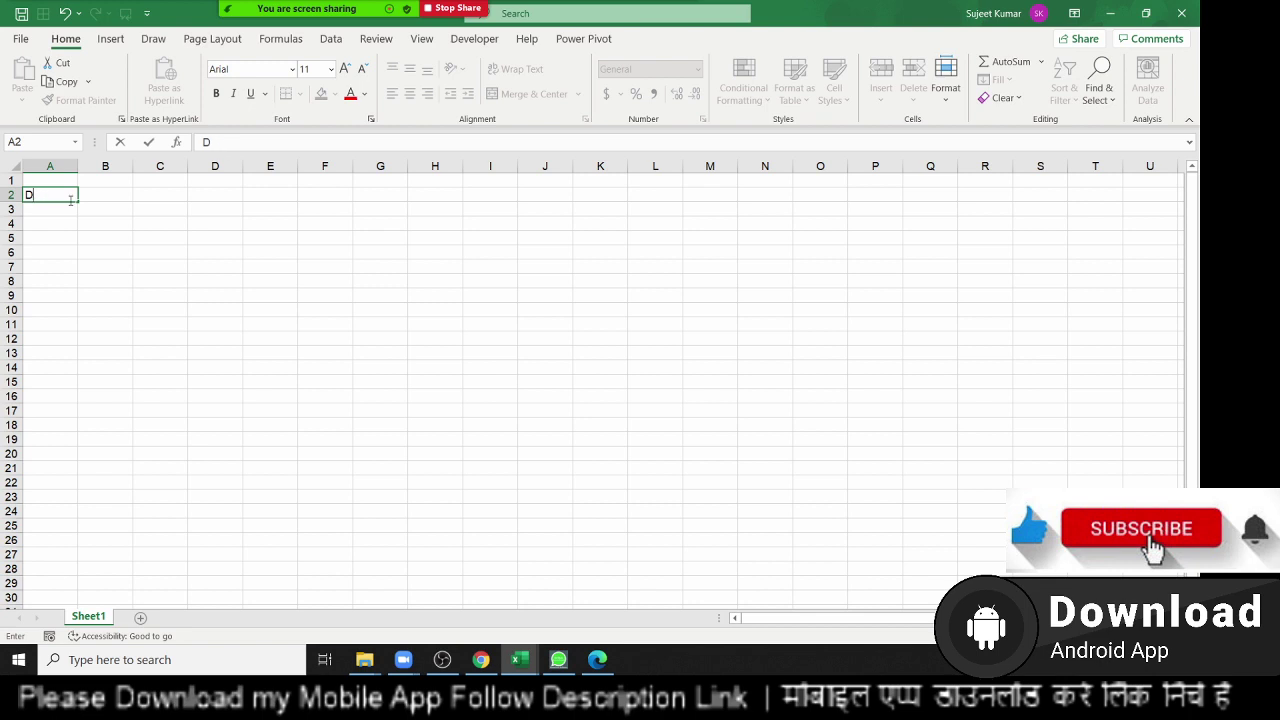
text(S)
key(Return)
key(Return)
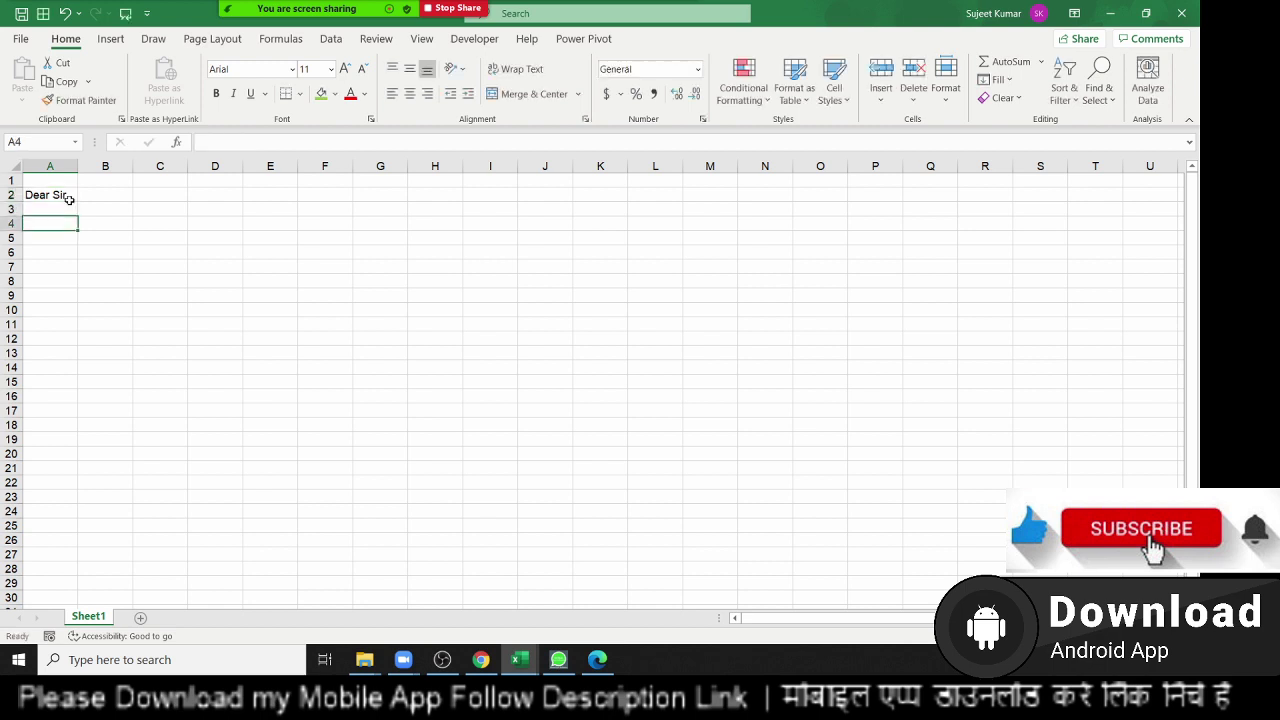
key(Down)
key(Right)
text(B)
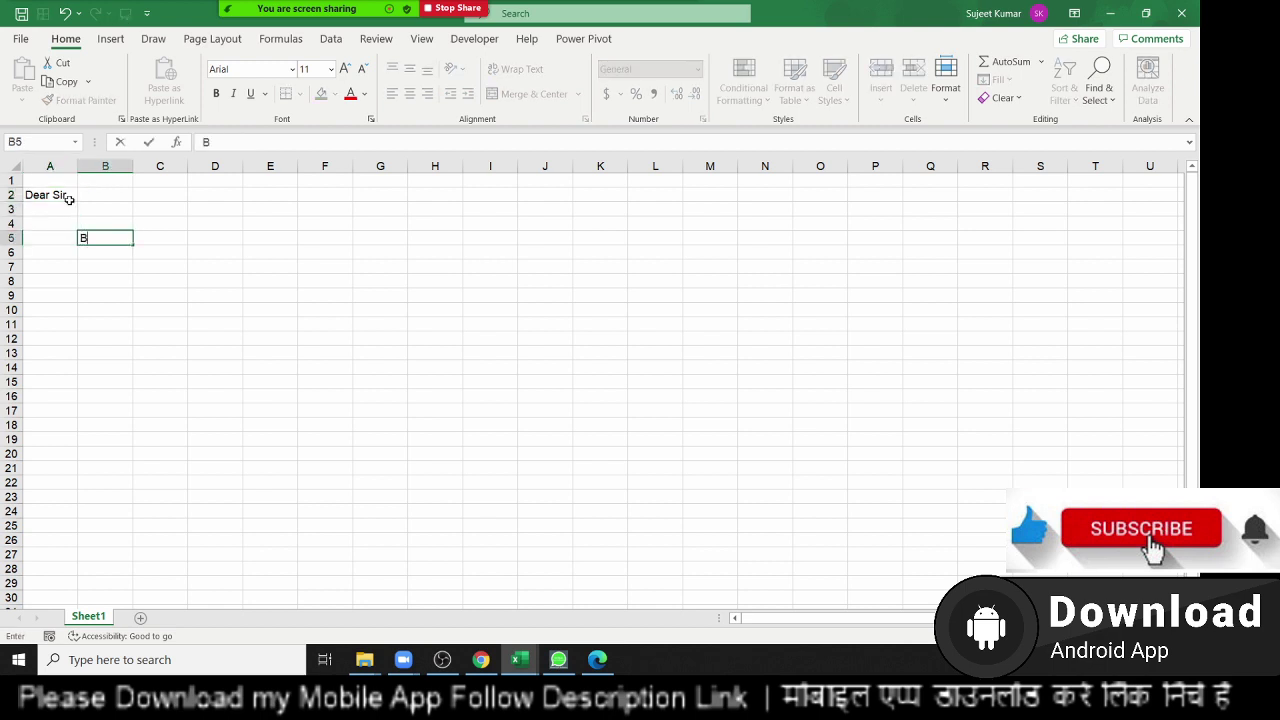
text(ellow a)
text(re our )
text(M)
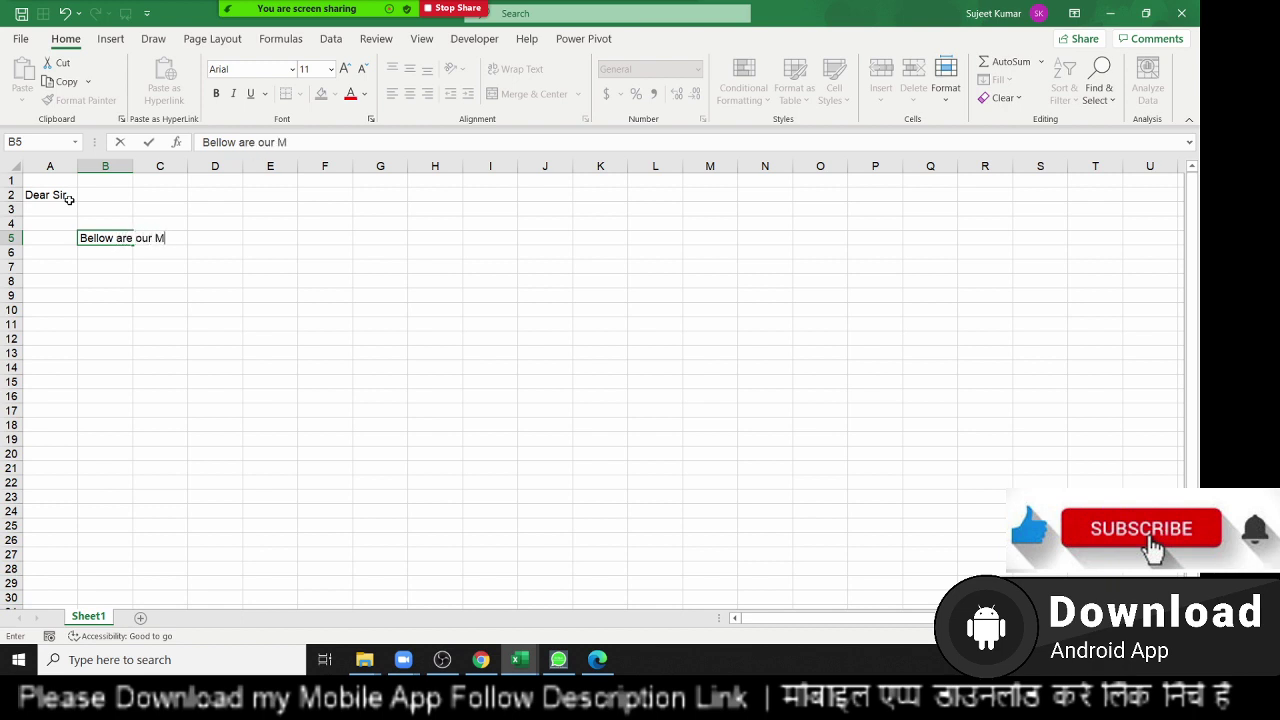
text(ar Sales )
text(Data)
key(Return)
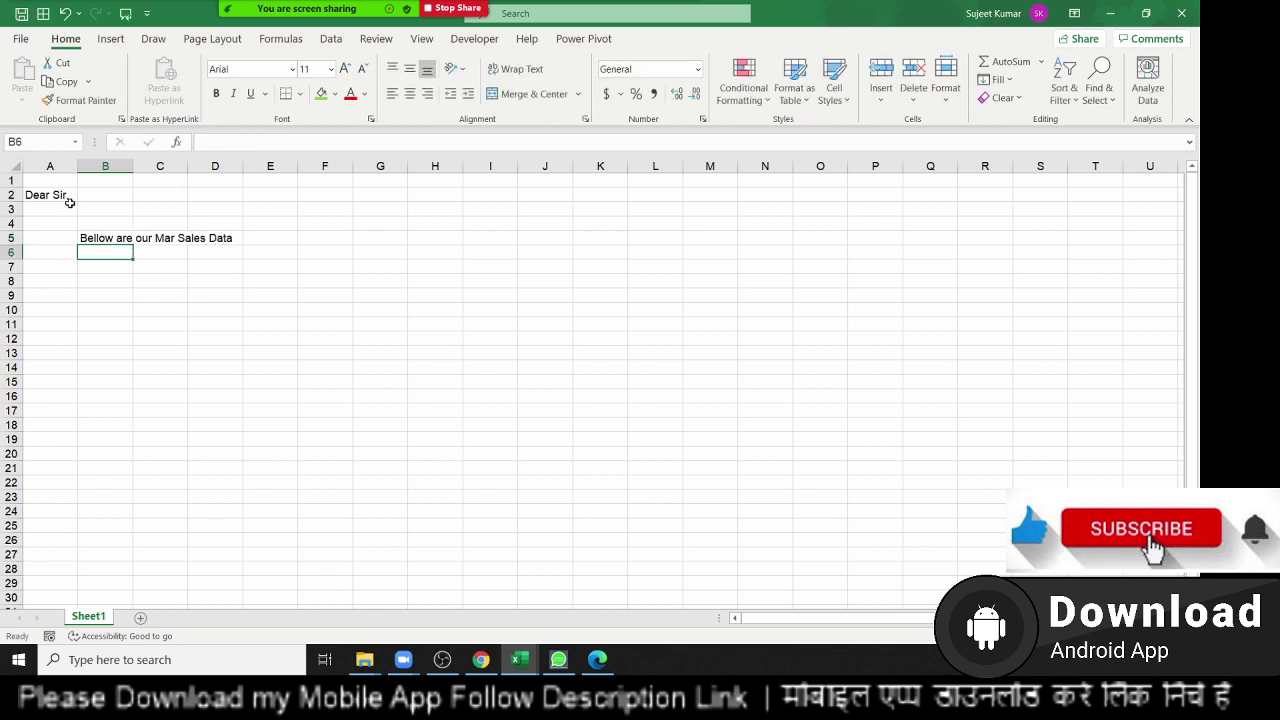
Enter the headers Sr in A8 and Name in B8.
click(72, 280)
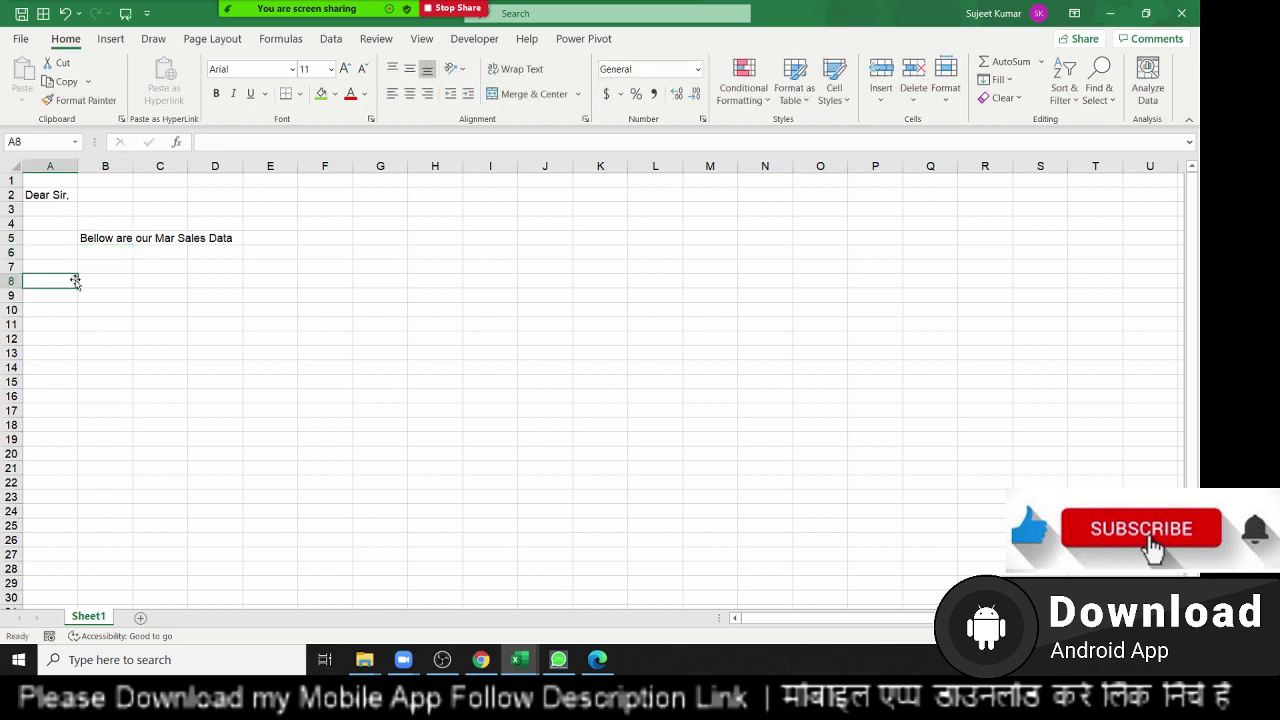
text(Sr)
key(Tab)
text(Na)
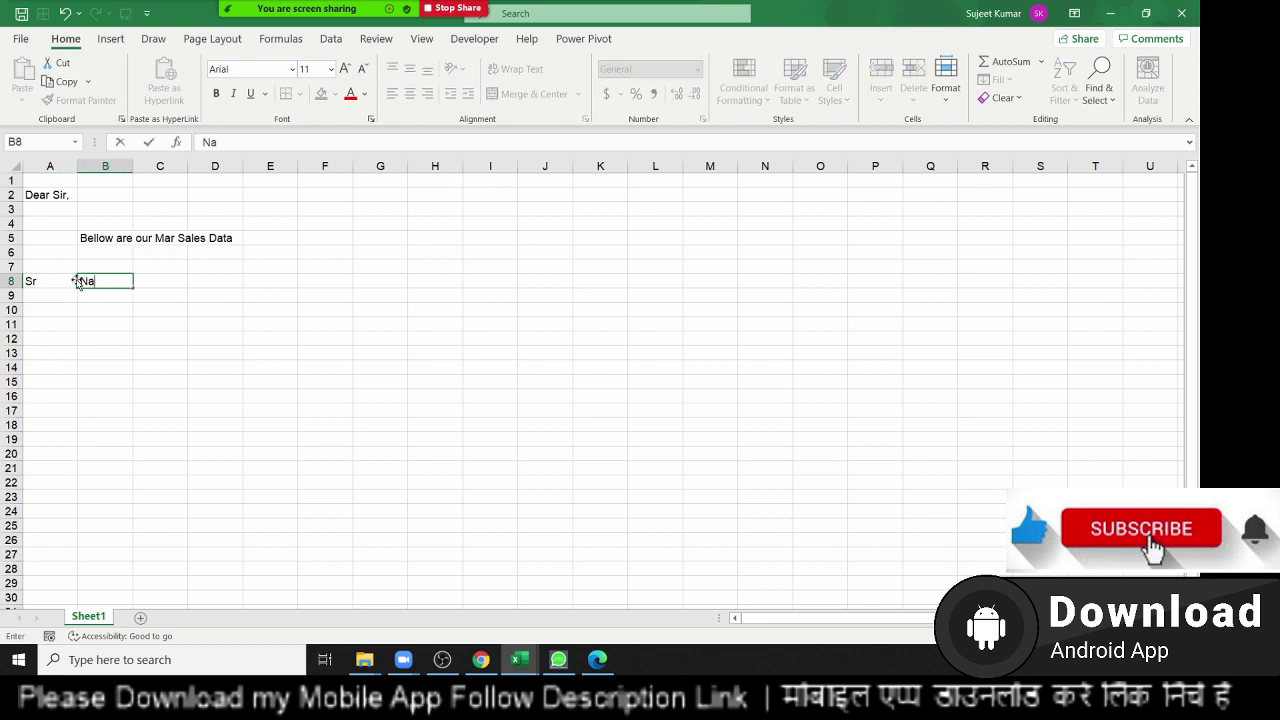
text(me)
key(Return)
Add headers P-1 through P-6 across C8:H8 with AutoFill, and Total in I8.
key(Up)
key(Right)
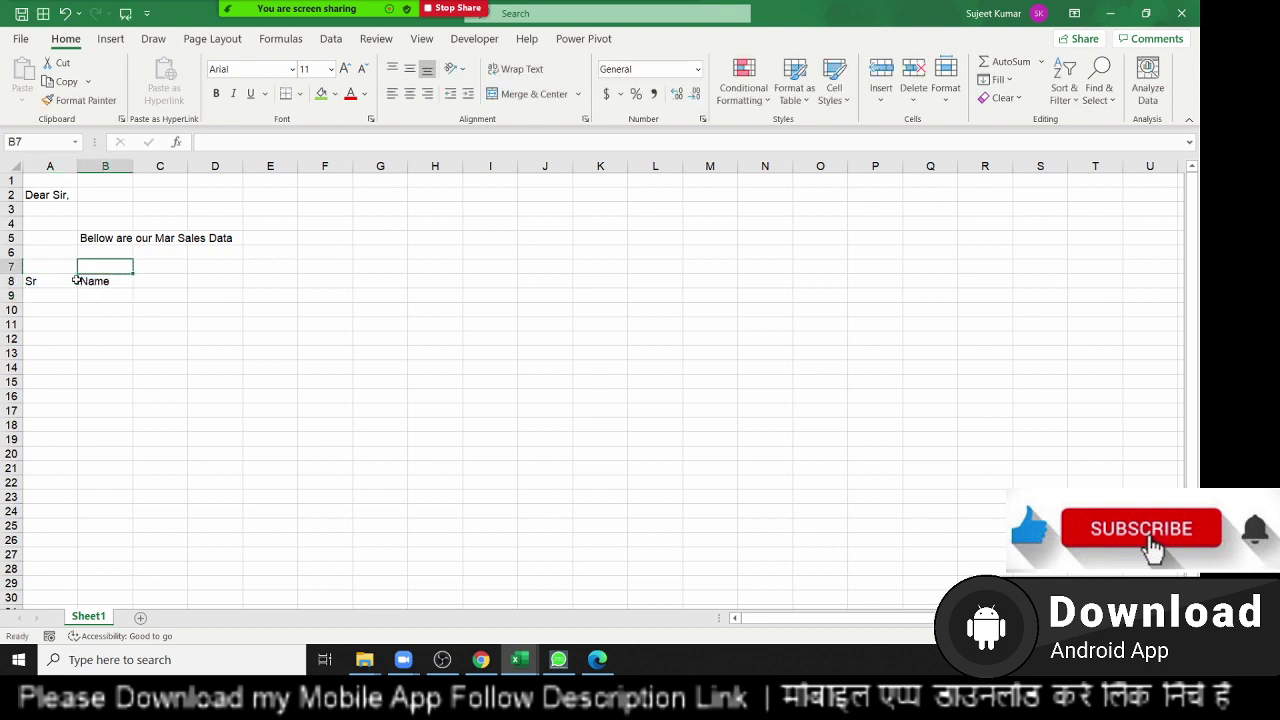
key(Right)
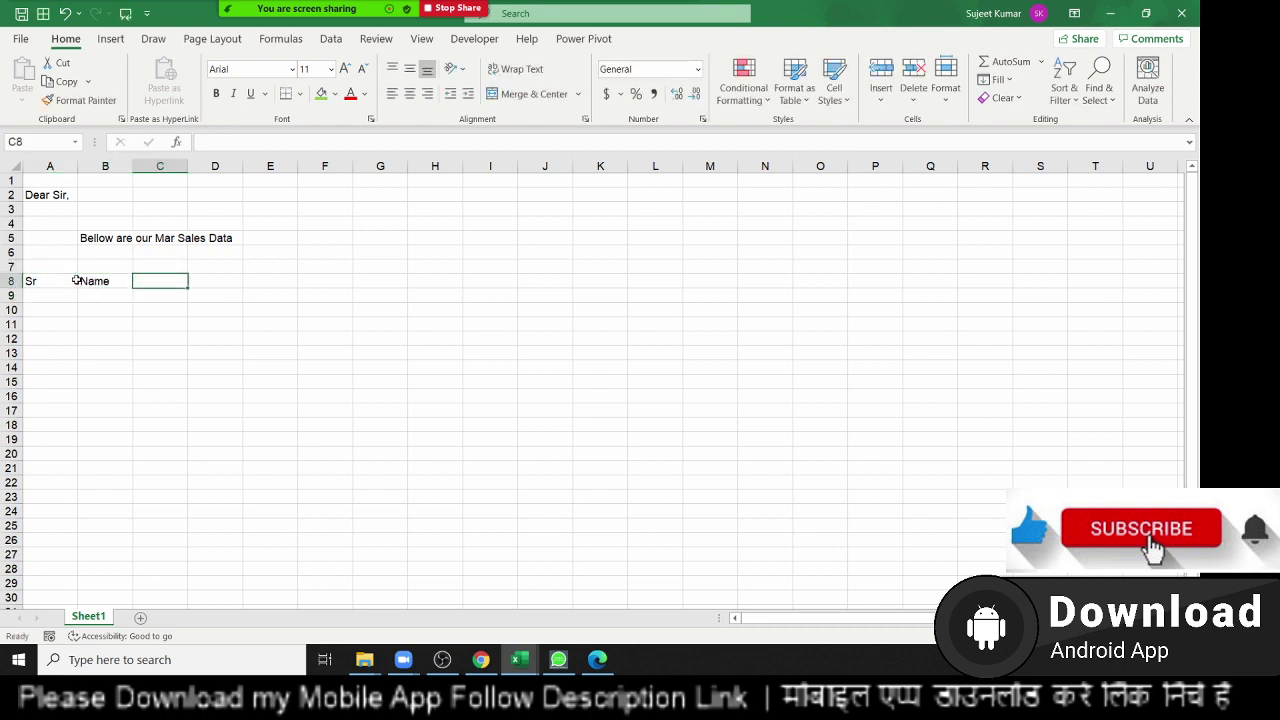
text(P-1)
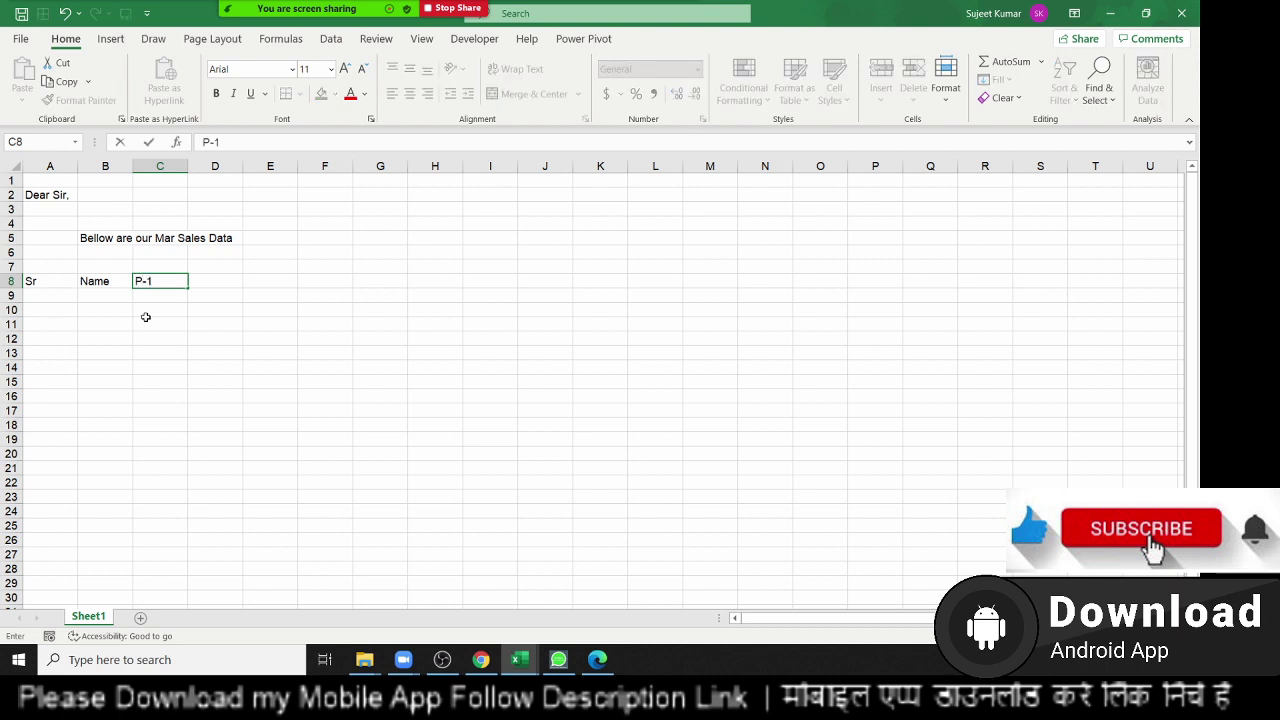
click(146, 314)
click(188, 283)
drag(188, 283, 464, 276)
click(470, 281)
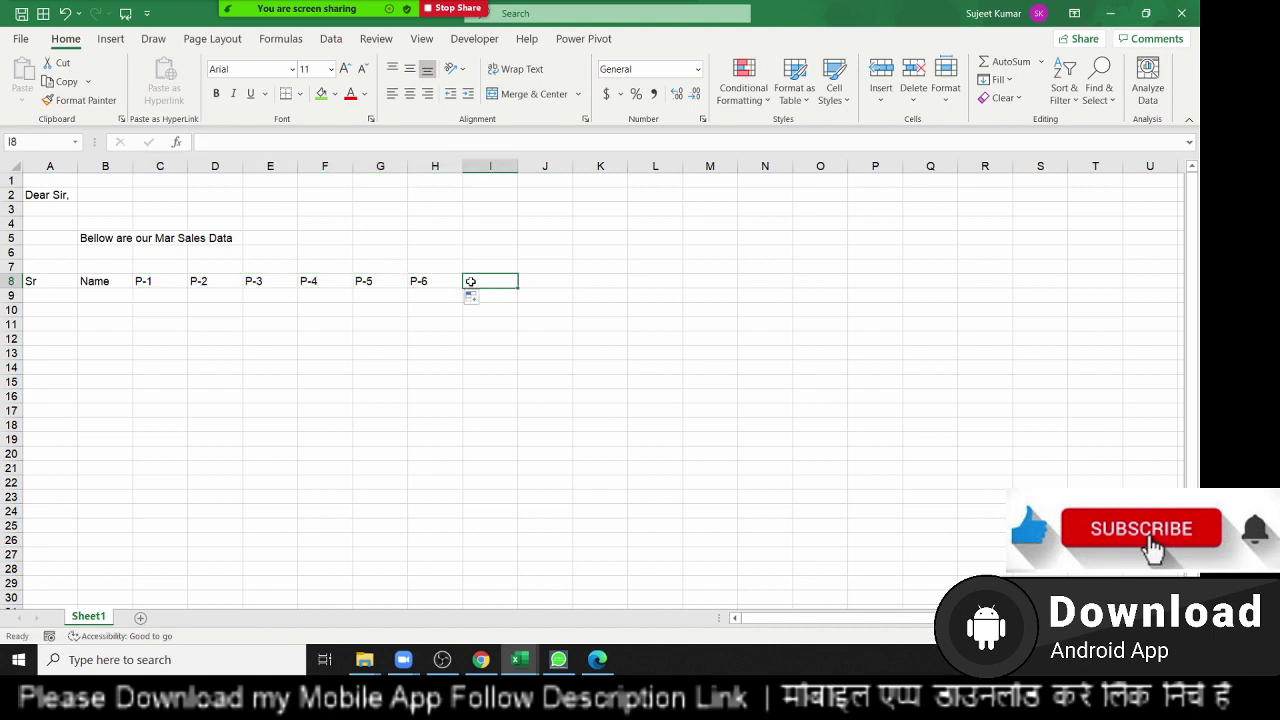
text(Total)
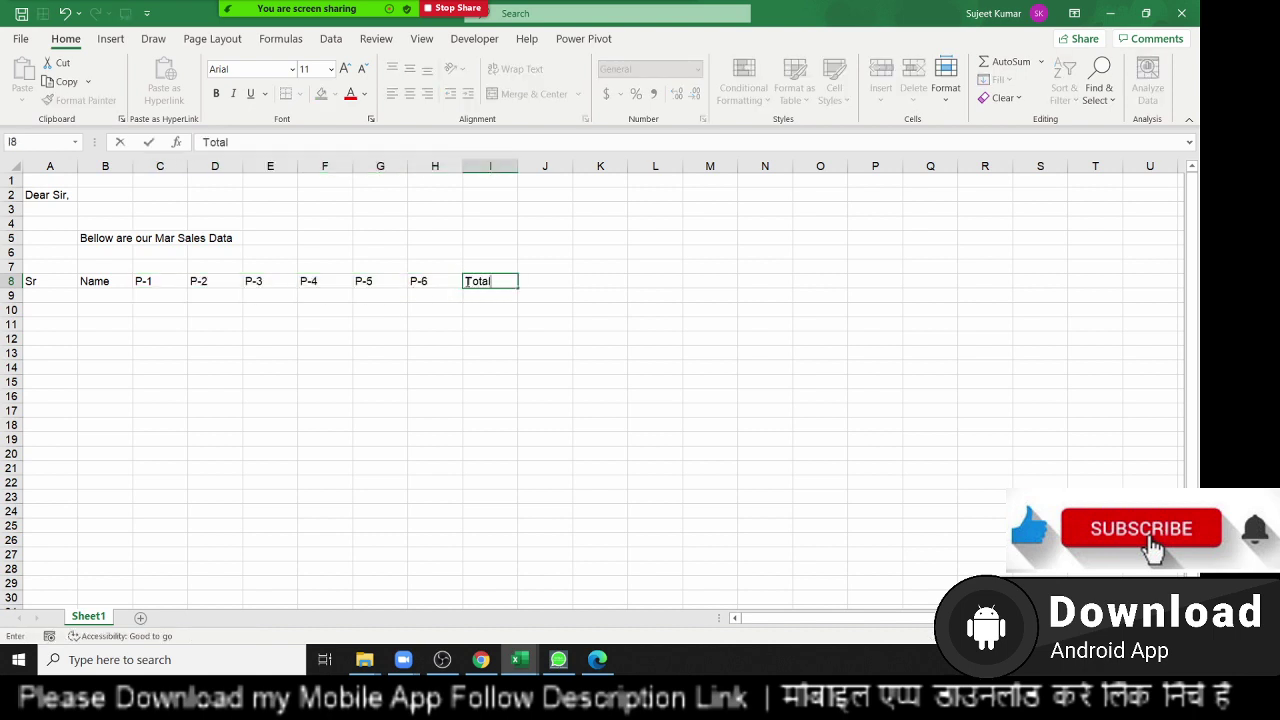
key(Return)
Start the serial numbers with 1 in A9.
click(67, 289)
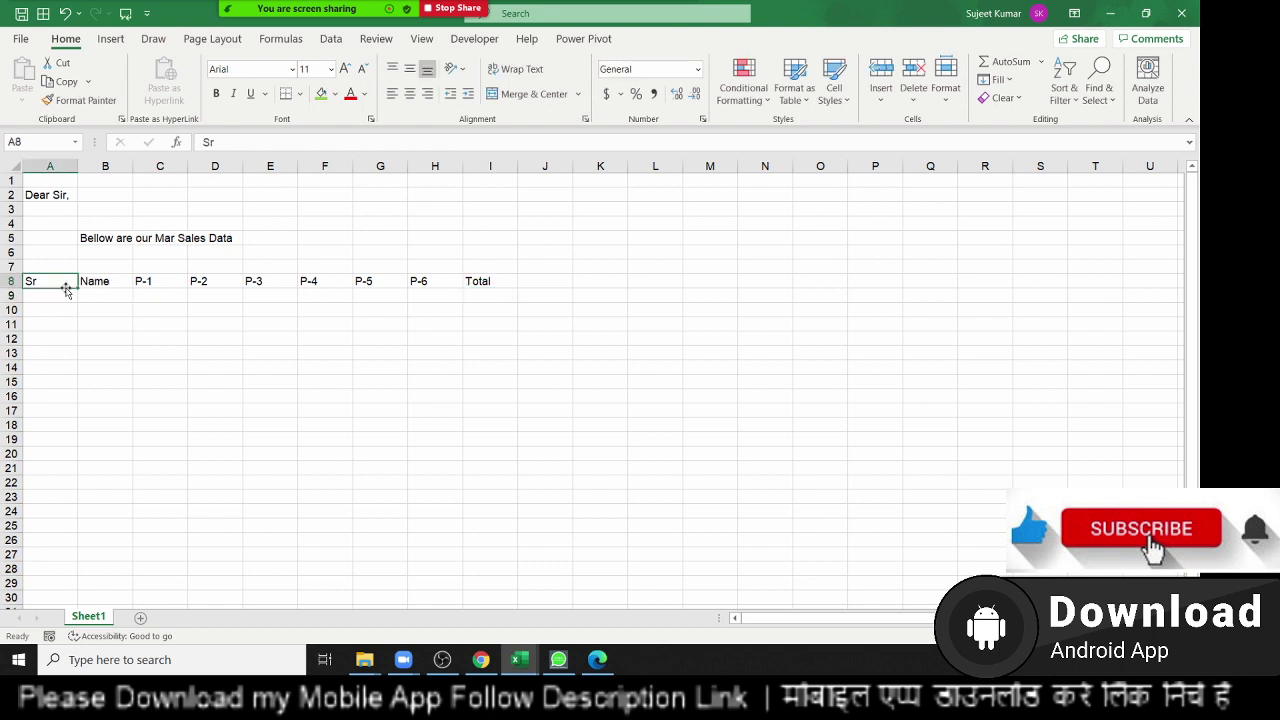
click(64, 291)
text(1)
key(Return)
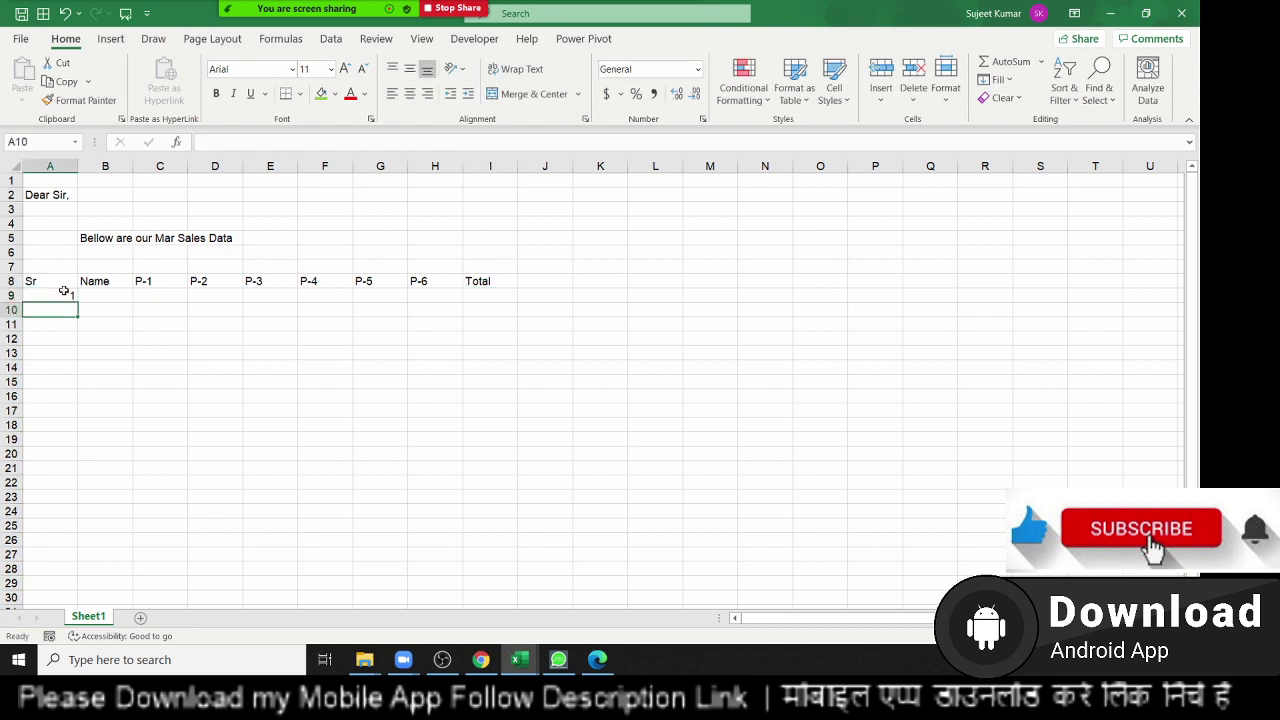
Number rows 1 to 19 and fill the name 'Puja' down to row 27.
text(2)
key(Return)
drag(67, 297, 77, 556)
click(106, 295)
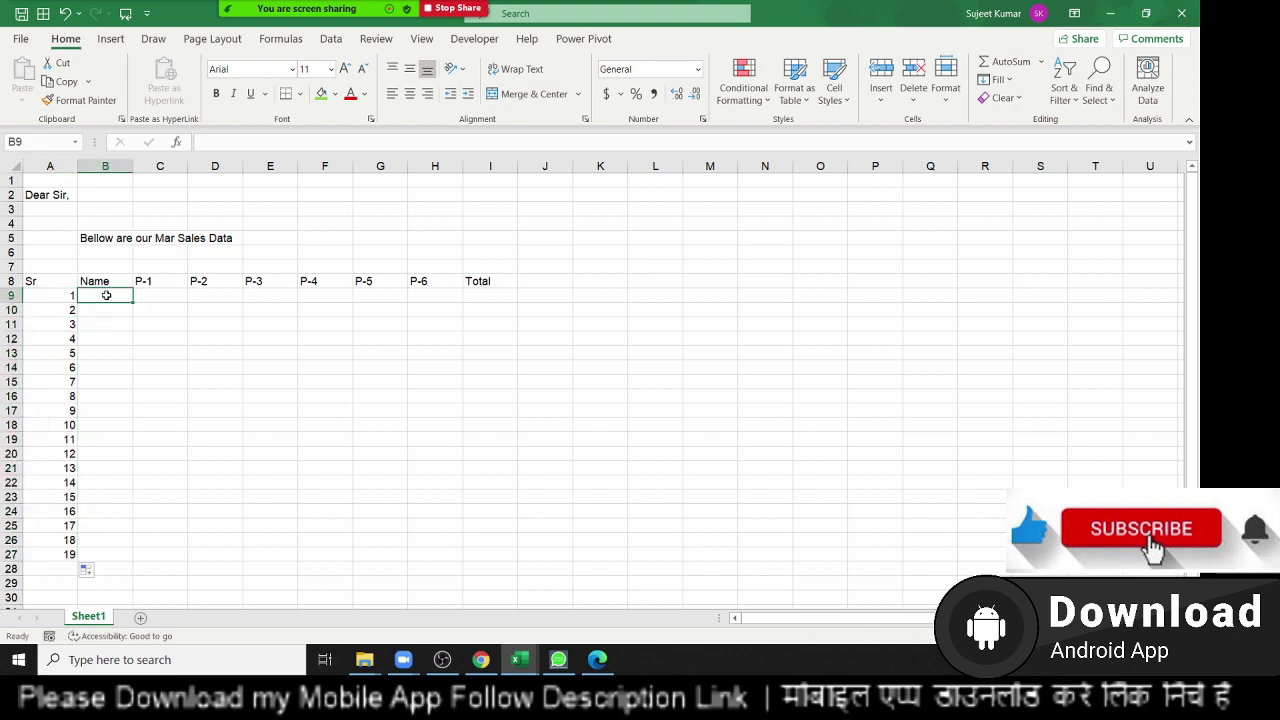
text(Puja)
click(85, 323)
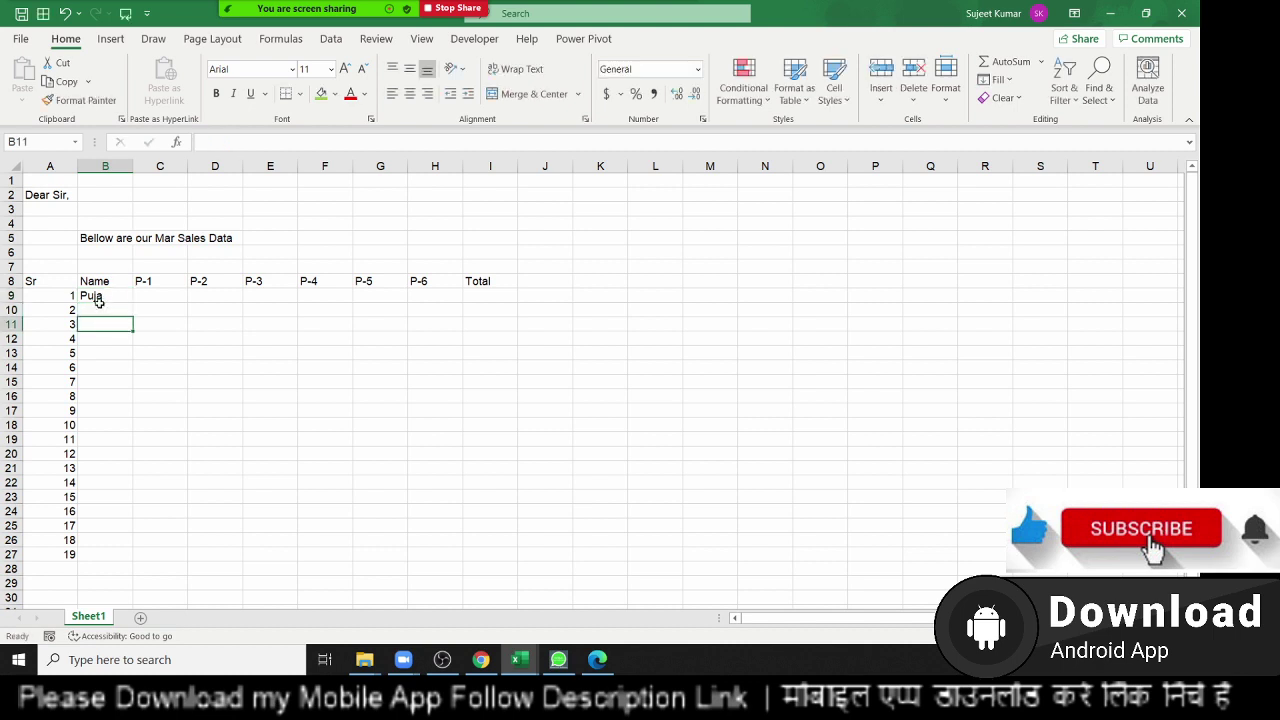
click(103, 297)
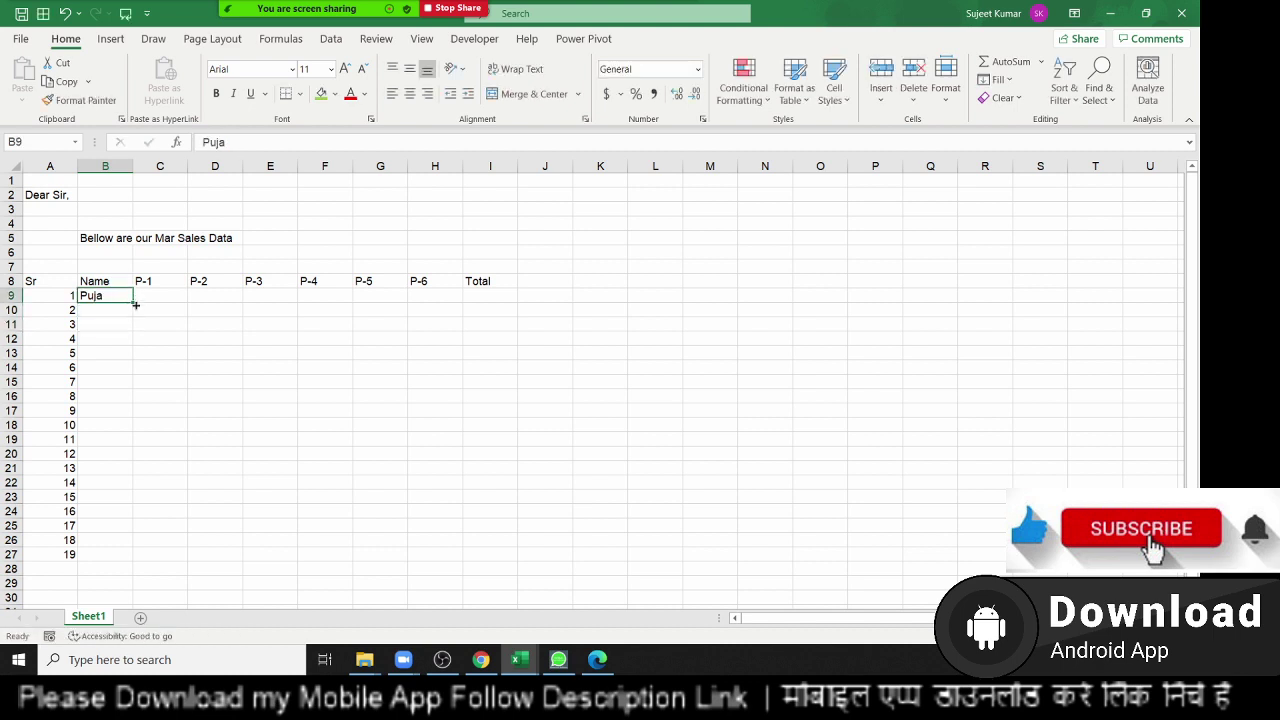
double_click(135, 304)
Enter =RANDBETWEEN(10,50) in C9 as the first sales value.
click(152, 297)
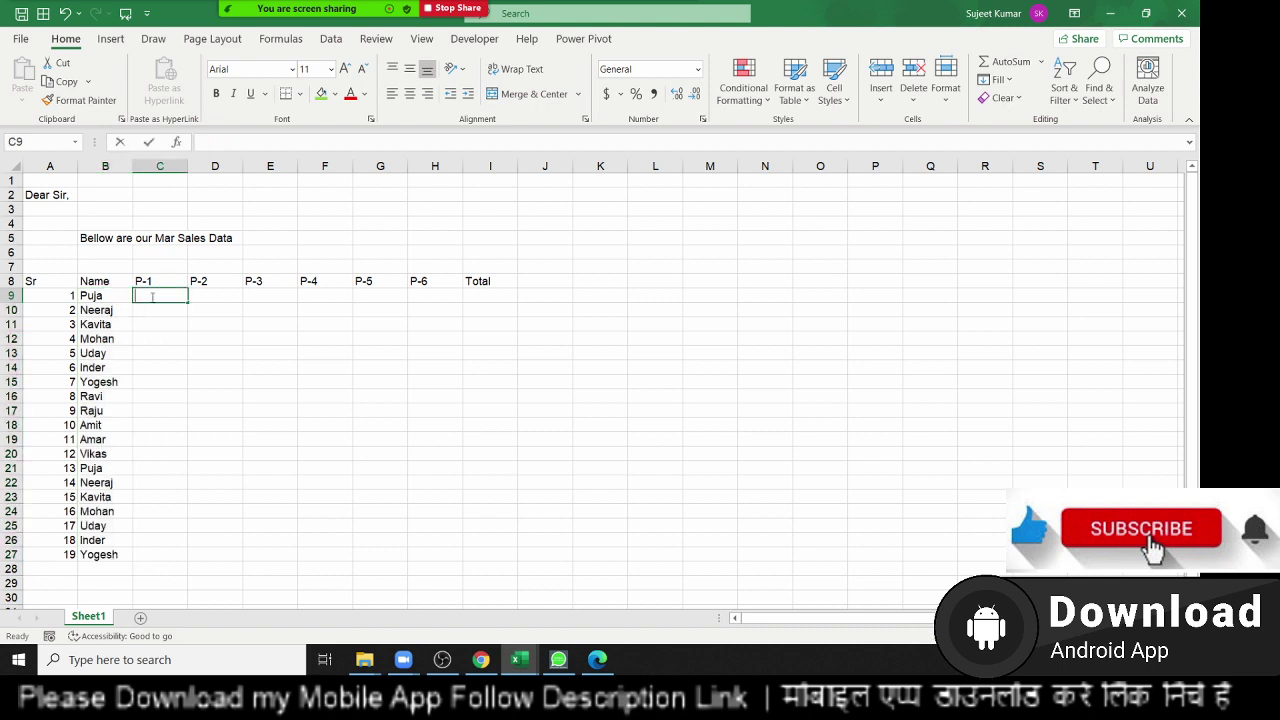
text(=ra)
key(Down)
key(Down)
key(Down)
key(Tab)
text(10)
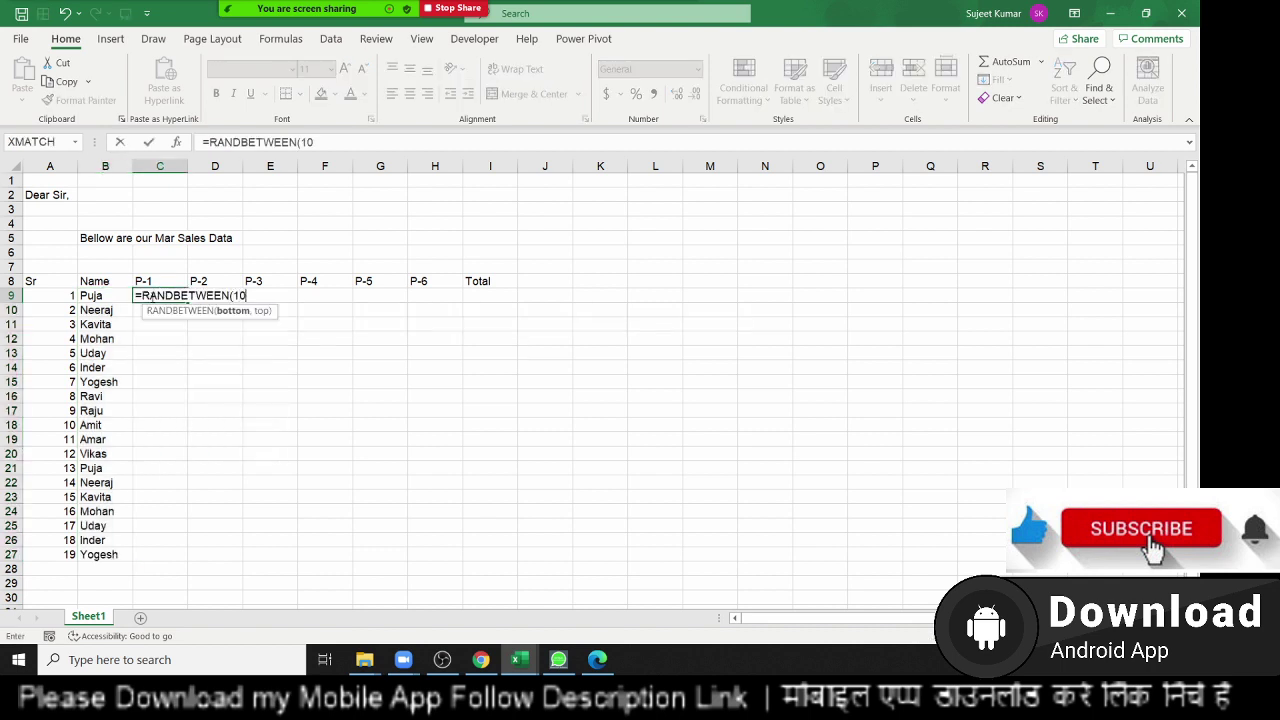
text(,50))
key(ctrl+Return)
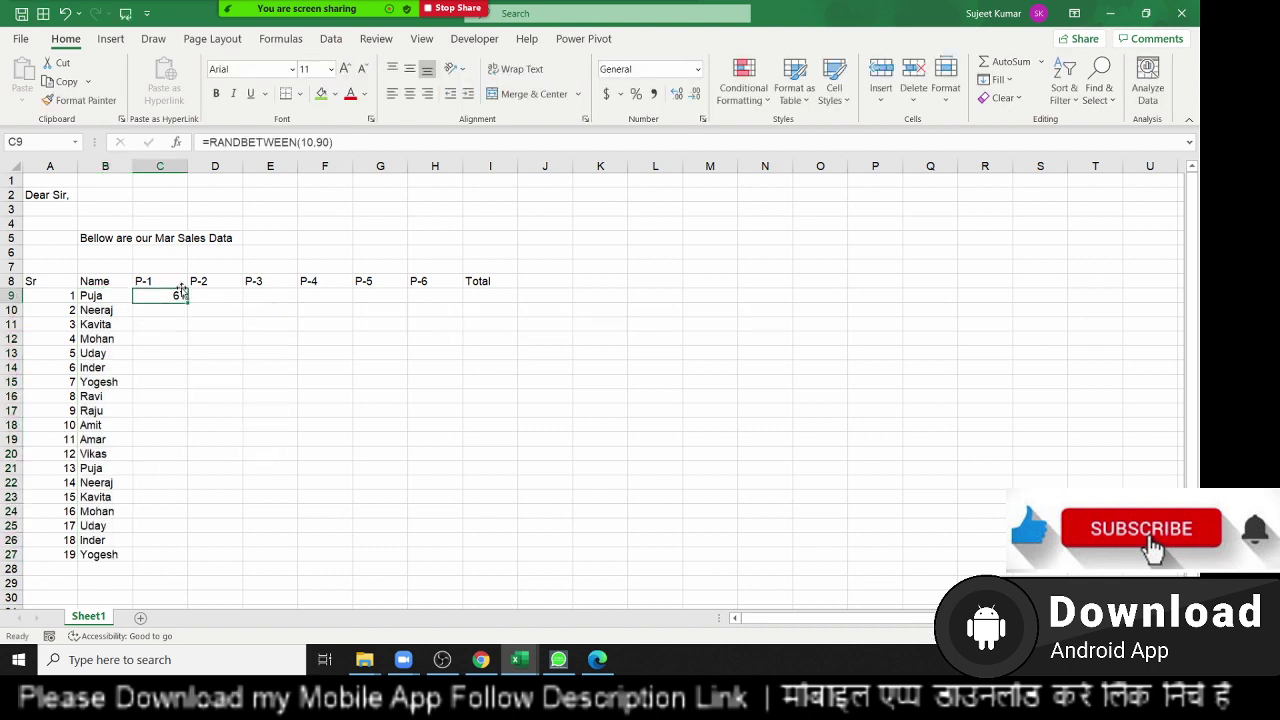
Fill the random sales formula across C9:H9 and down to row 27.
click(181, 286)
key(Down)
key(Right)
key(Right)
key(Right)
shift+click(183, 292)
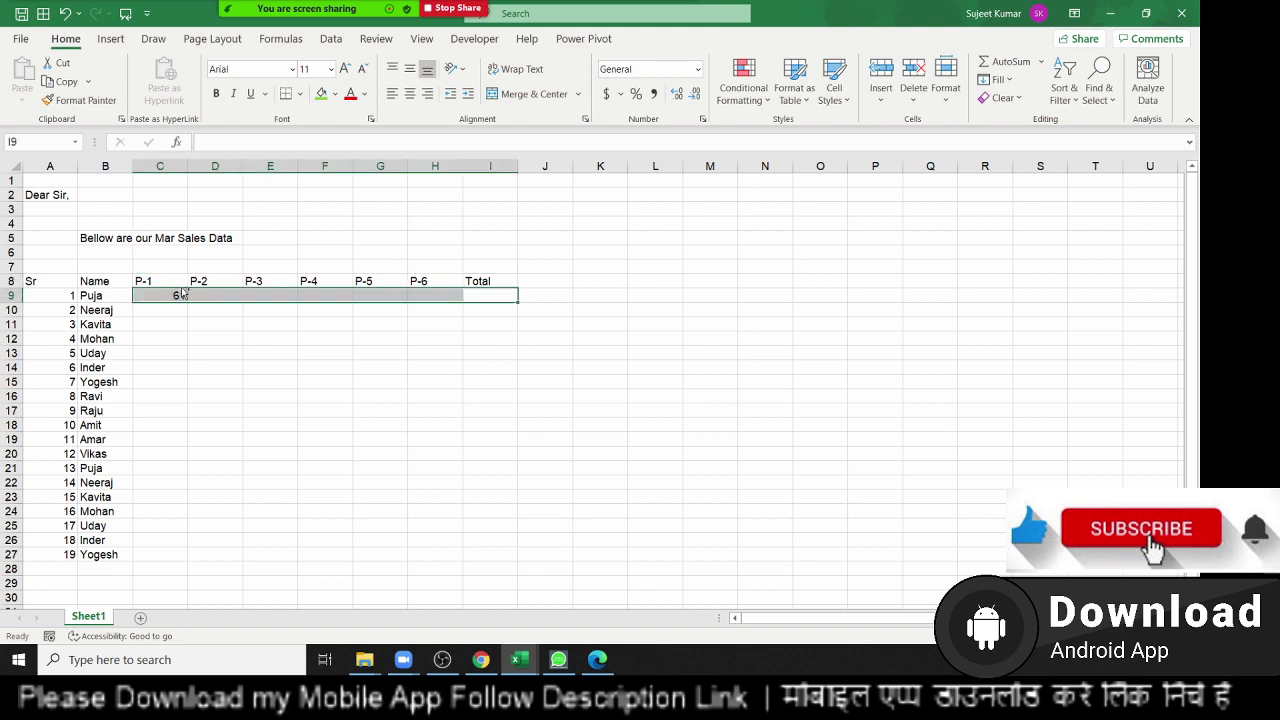
key(ctrl+r)
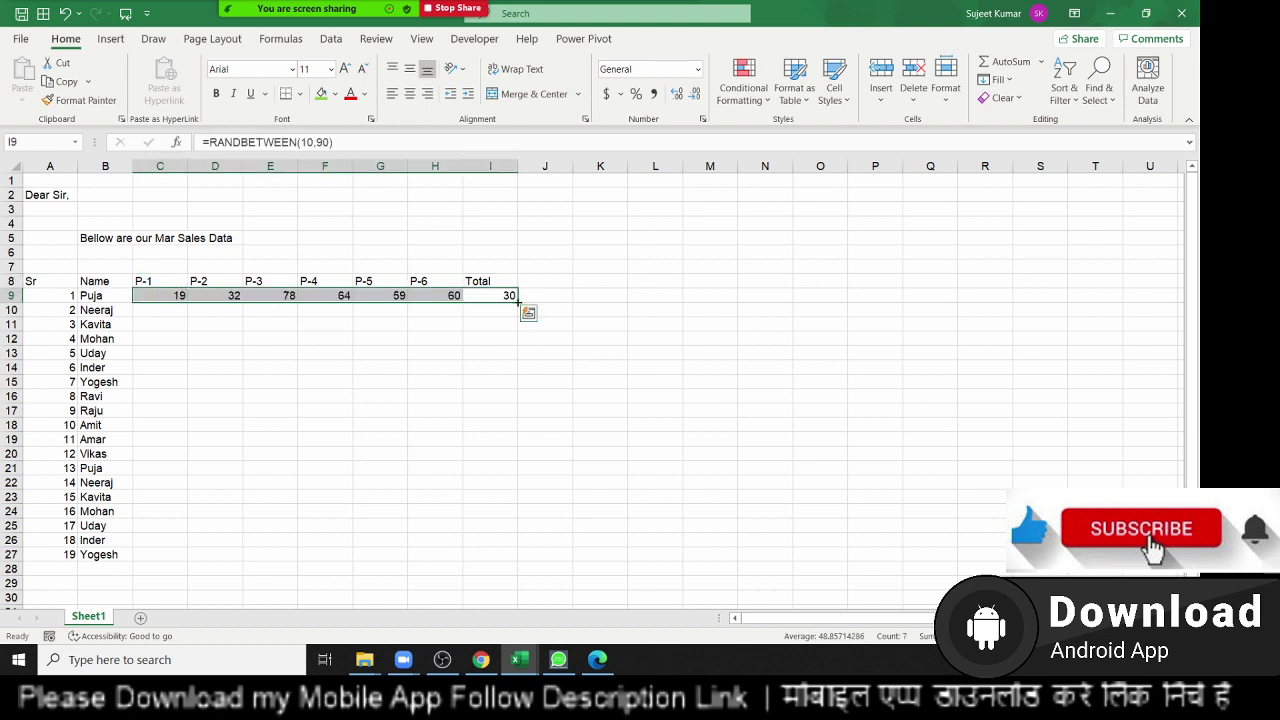
key(shift+Left)
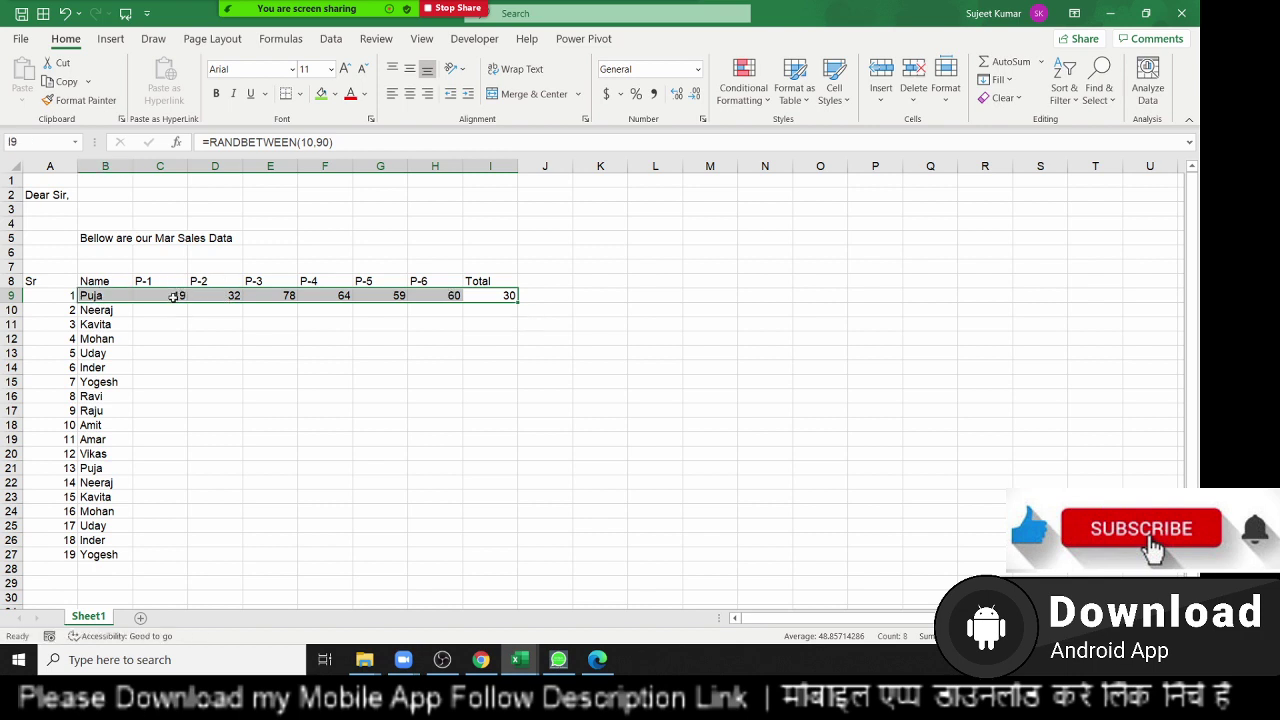
drag(174, 296, 459, 307)
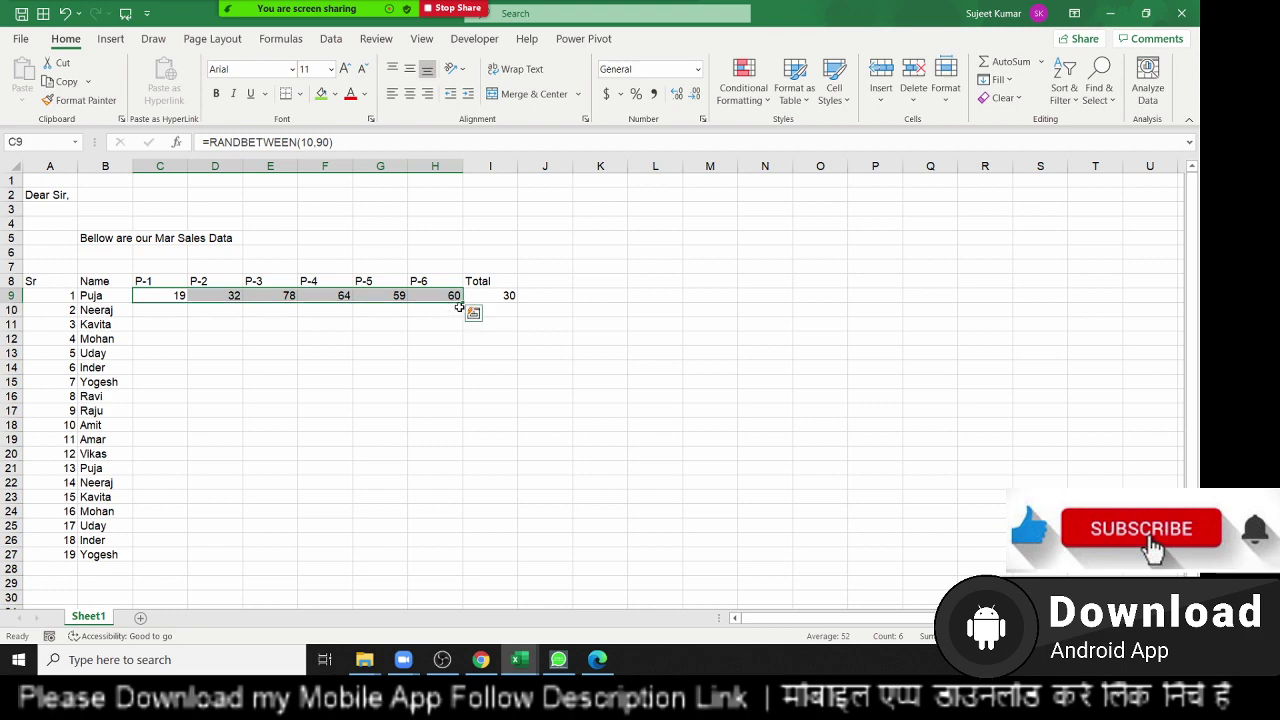
double_click(460, 304)
AutoSum C9:H9 into I9 and copy the Total formula down to row 27.
click(488, 296)
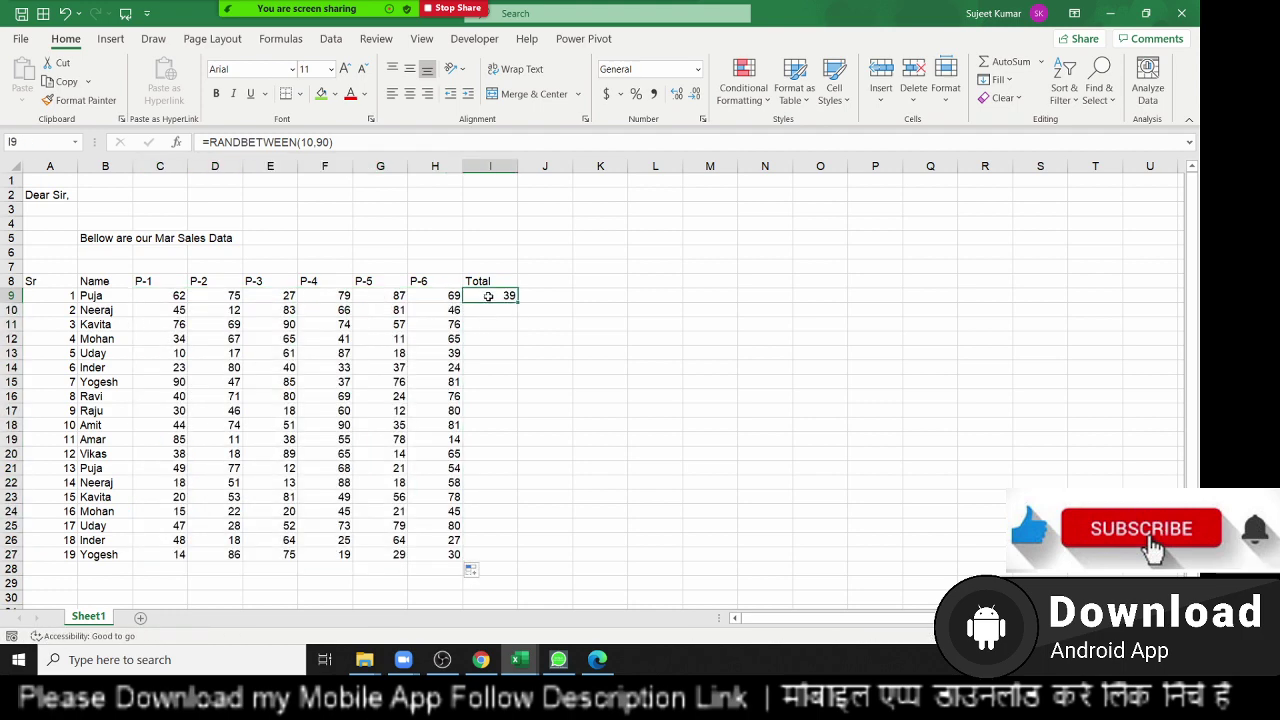
key(alt+equal)
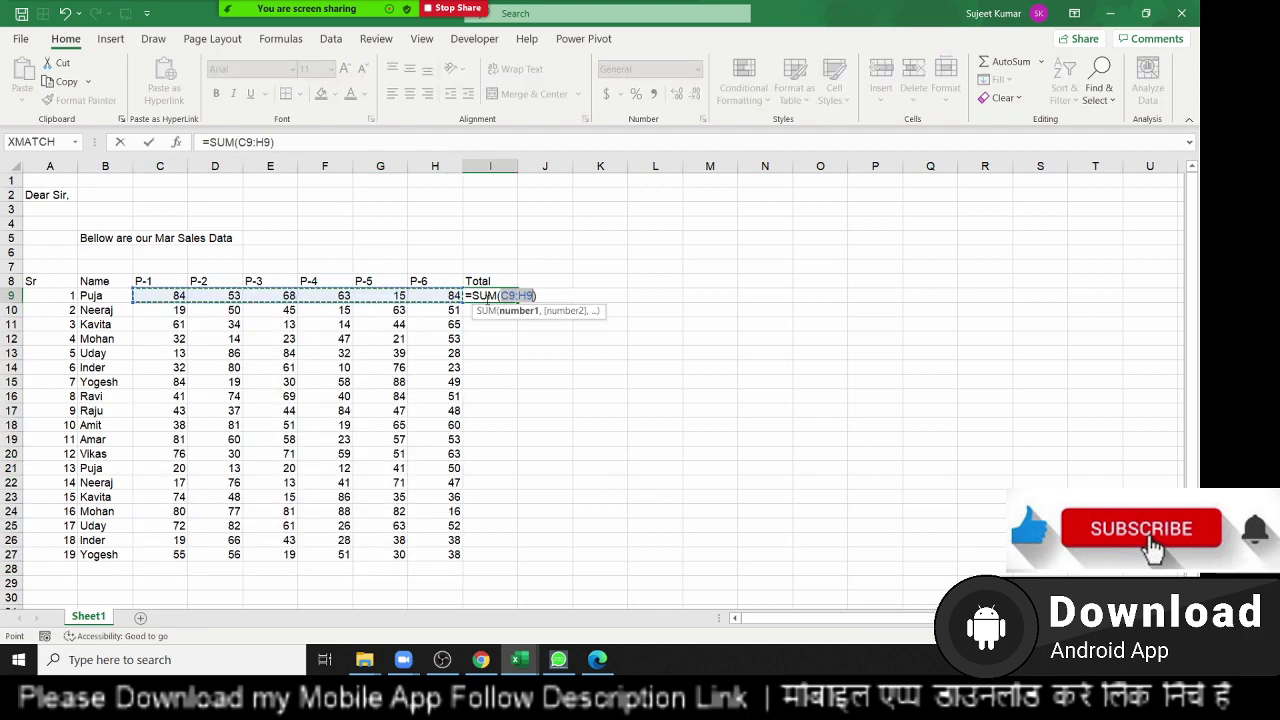
key(Return)
click(488, 298)
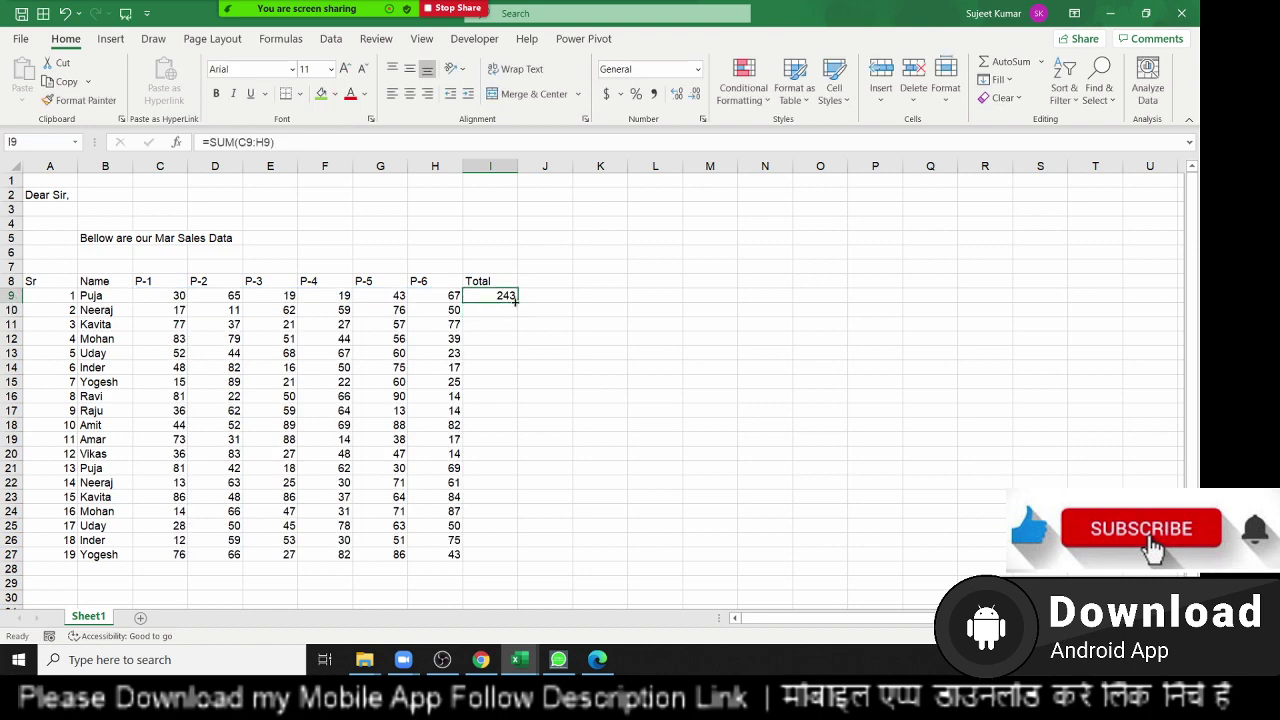
drag(518, 303, 518, 556)
Copy A9:I27 and paste it back as values only.
key(ctrl+shift+Left)
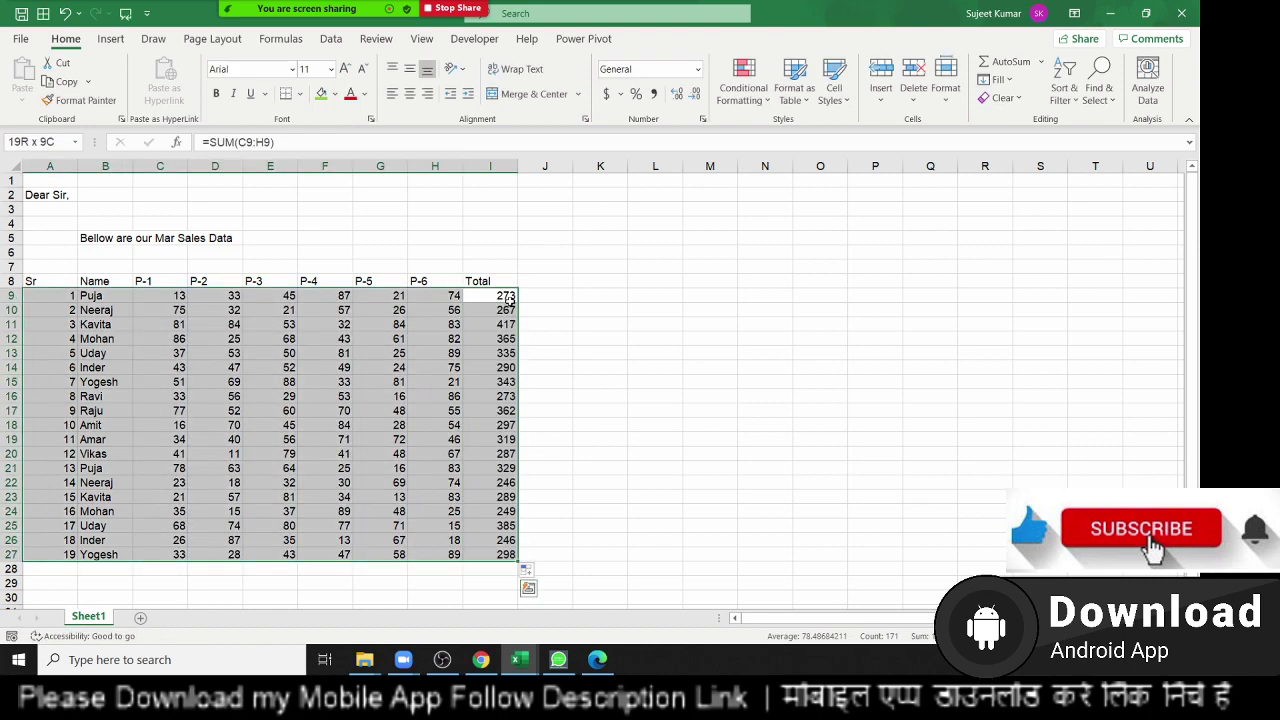
key(ctrl+c)
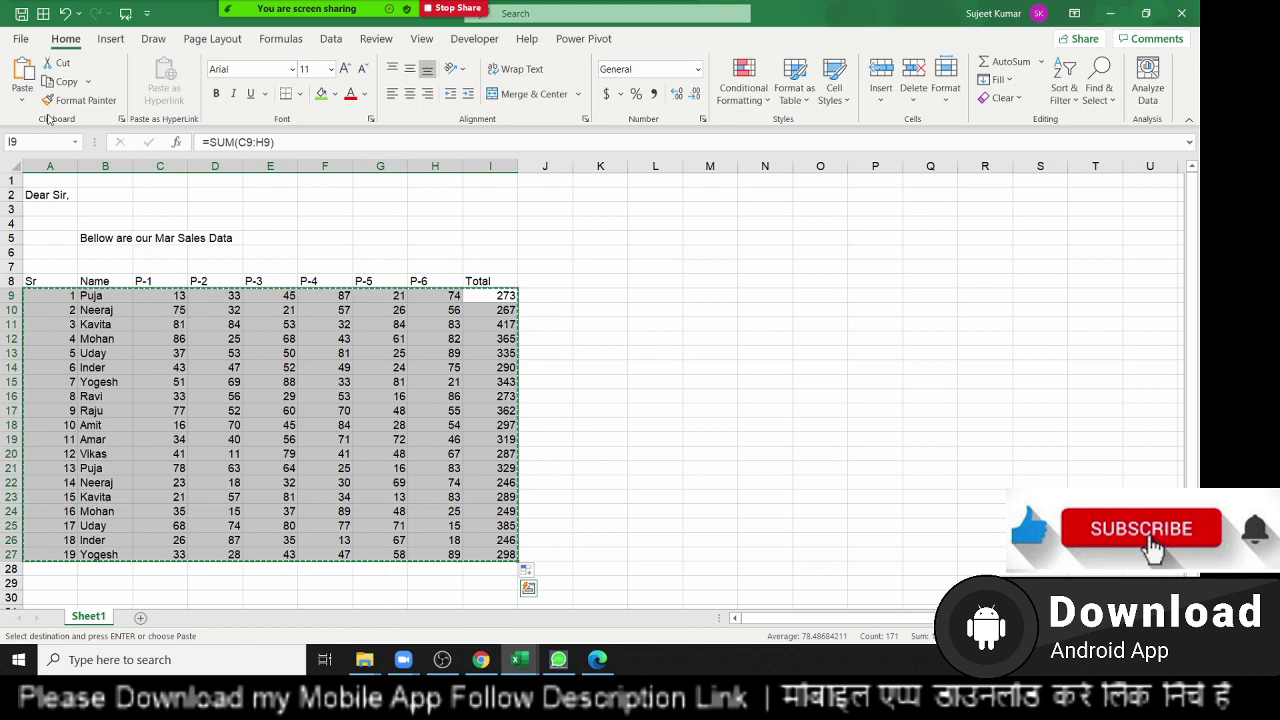
click(22, 97)
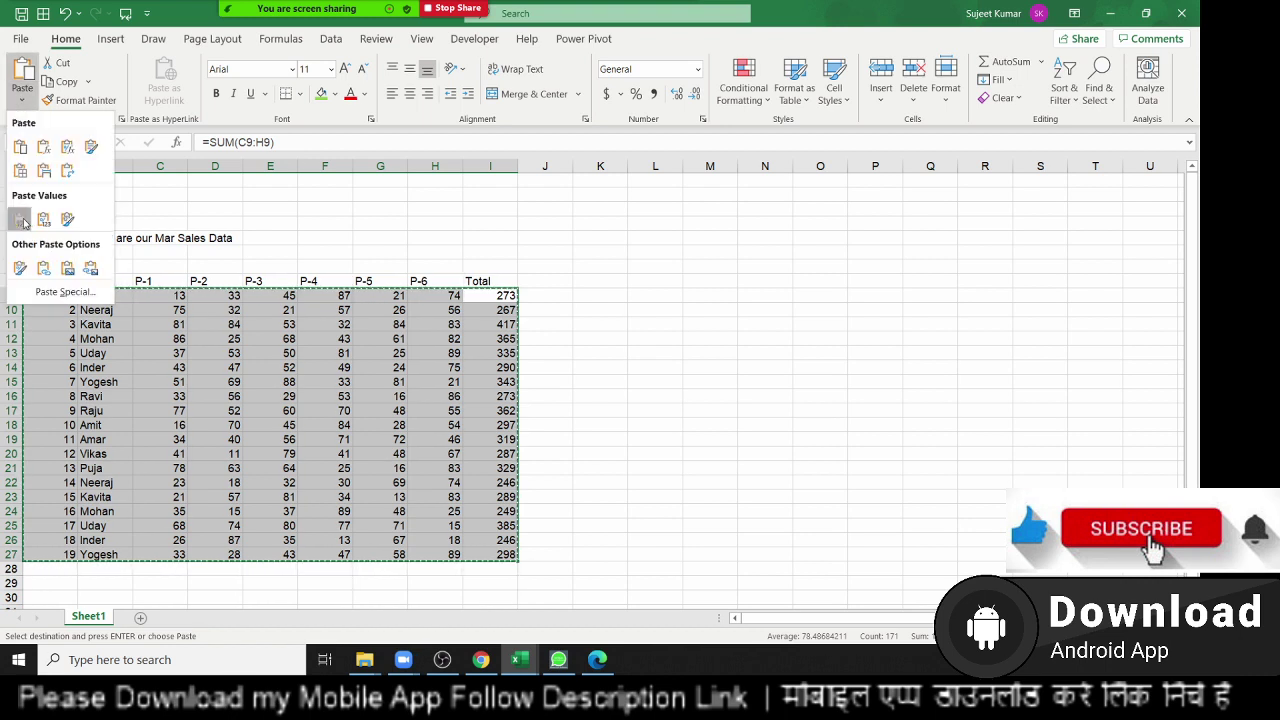
click(20, 219)
Apply All Borders to the table range A8:I27.
key(Up)
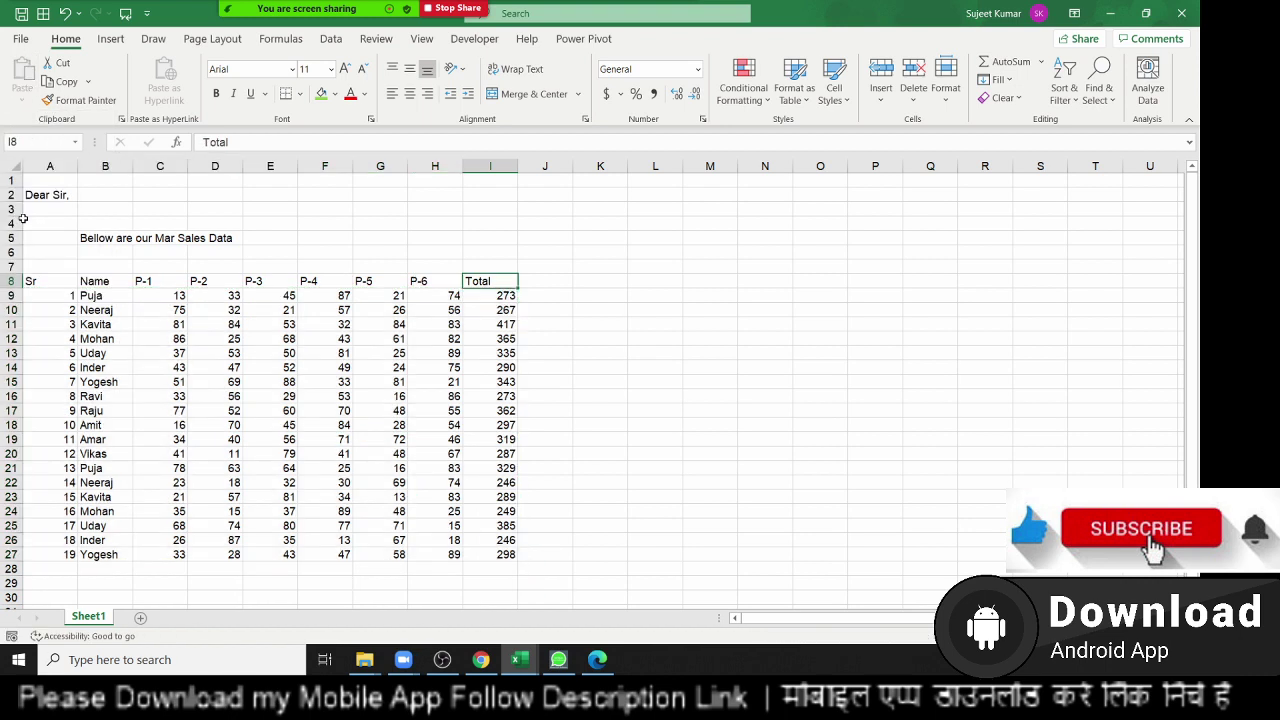
key(ctrl+shift+Left)
key(ctrl+shift+Down)
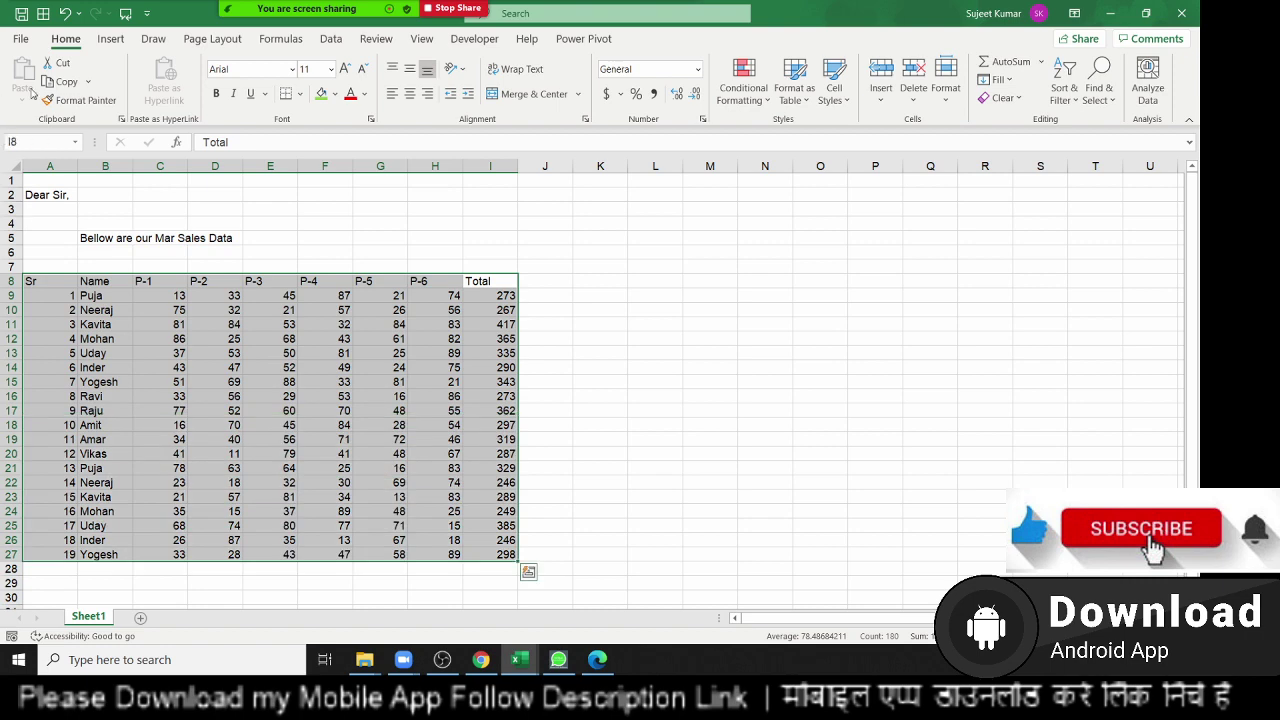
click(110, 39)
click(67, 39)
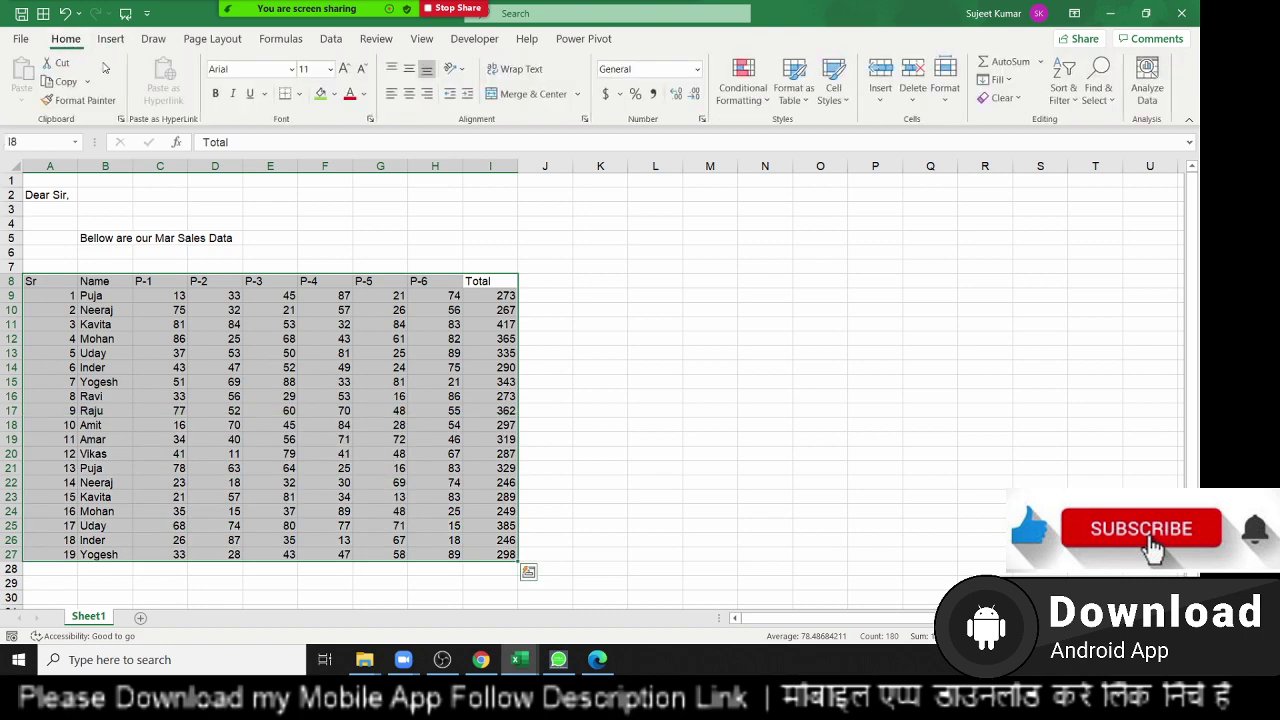
click(300, 100)
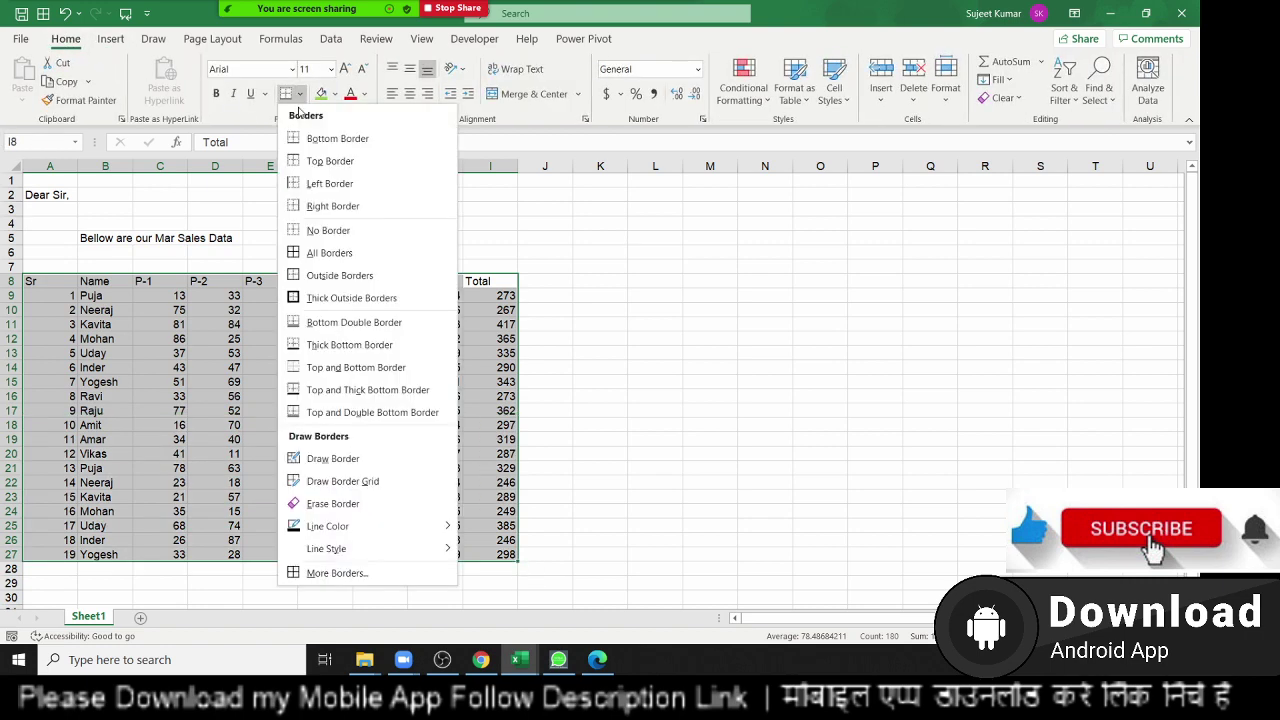
click(313, 255)
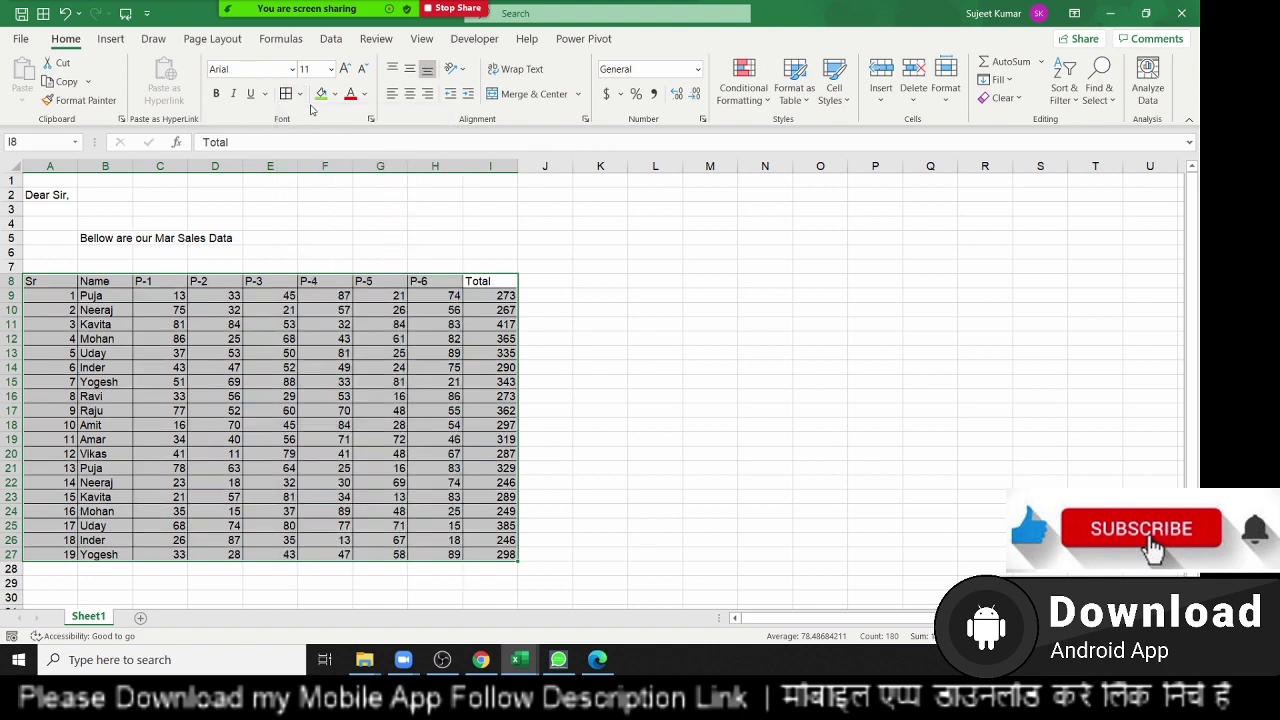
Make the header row A8:I8 bold.
click(62, 281)
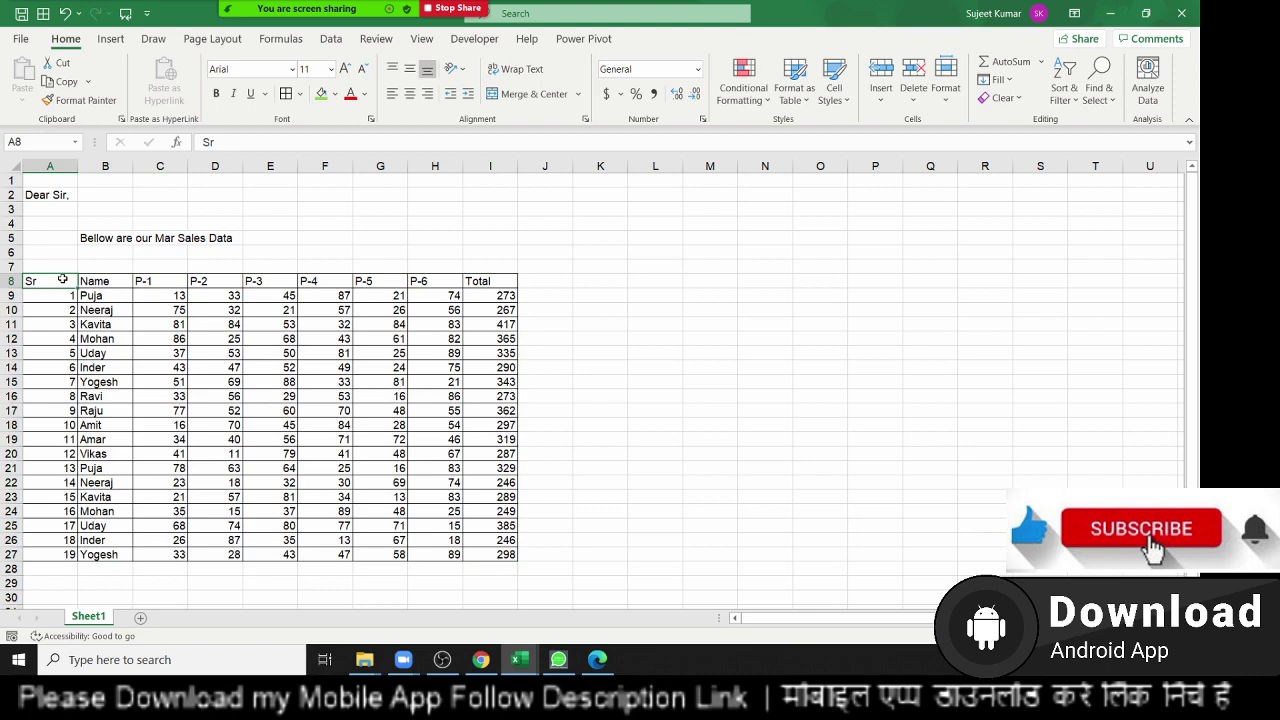
key(ctrl+shift+Right)
key(ctrl+b)
Type 'Thanks' in A31 below the table and show the print preview.
key(ctrl+Down)
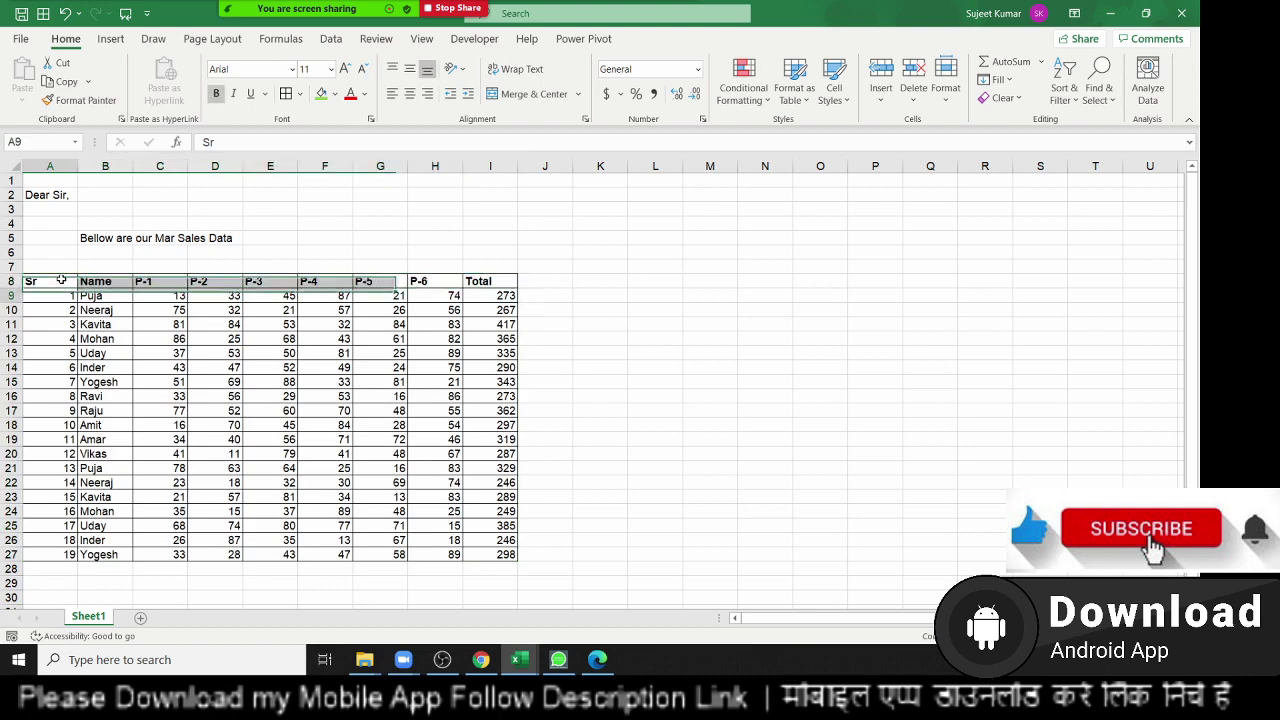
key(Down)
key(Down)
key(Down)
key(Down)
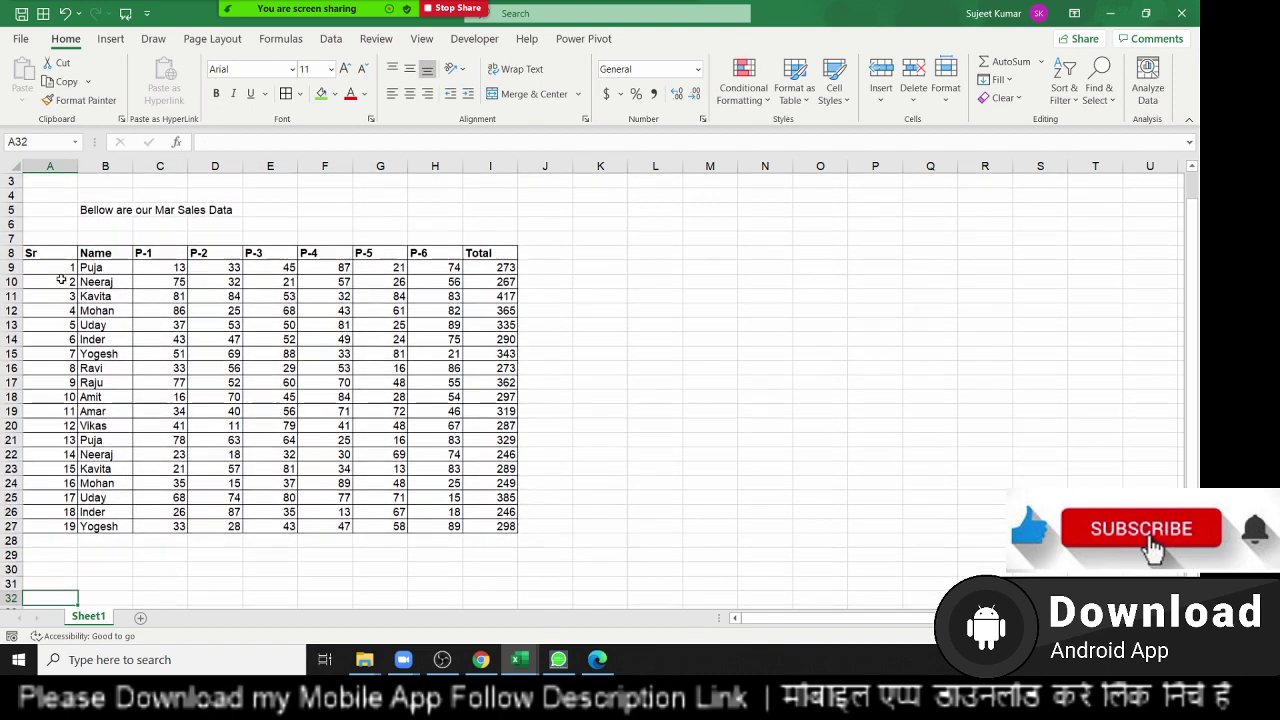
text(Th)
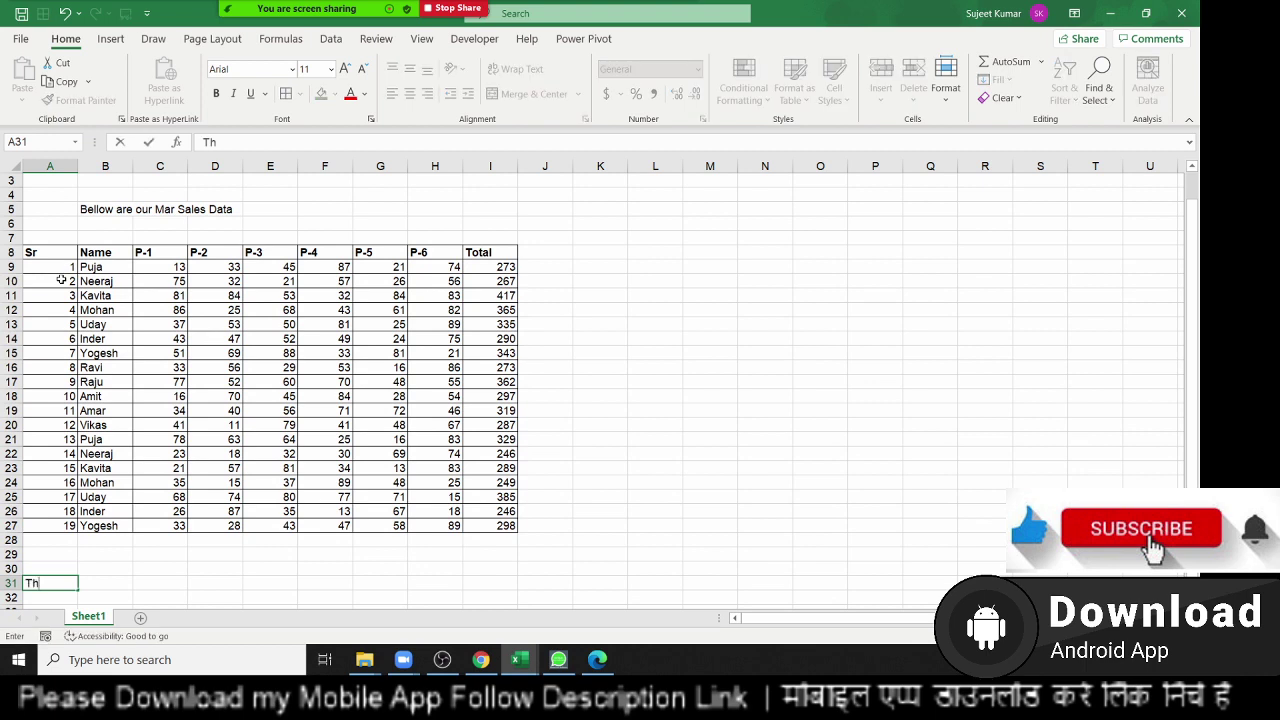
text(anks)
key(Return)
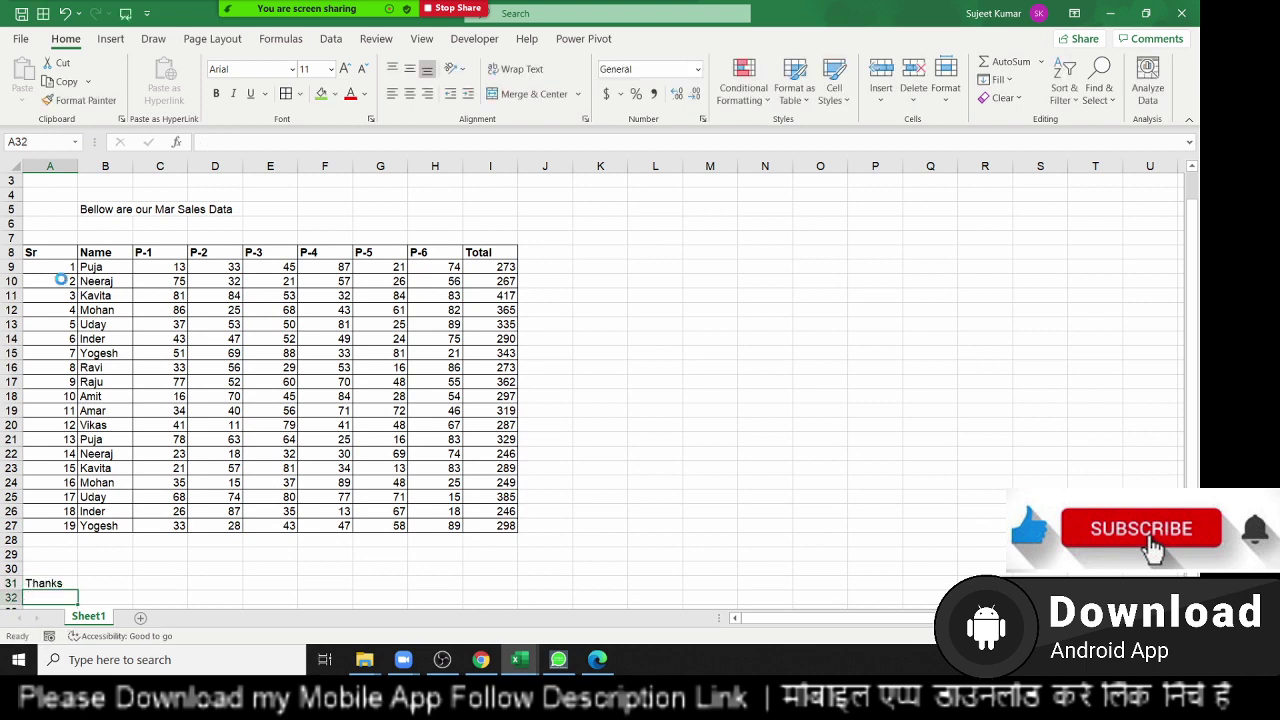
key(ctrl+p)
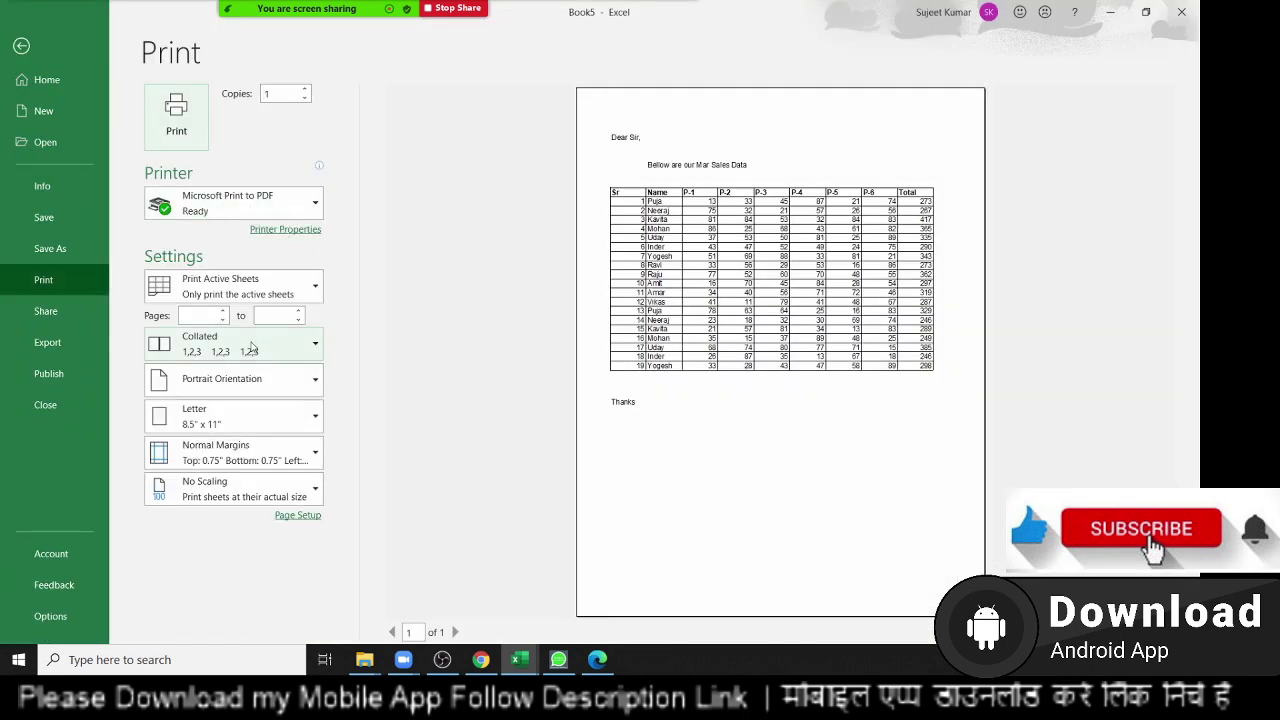
Print the letter with Microsoft Print to PDF as DD, then add a blank Sheet2.
click(478, 614)
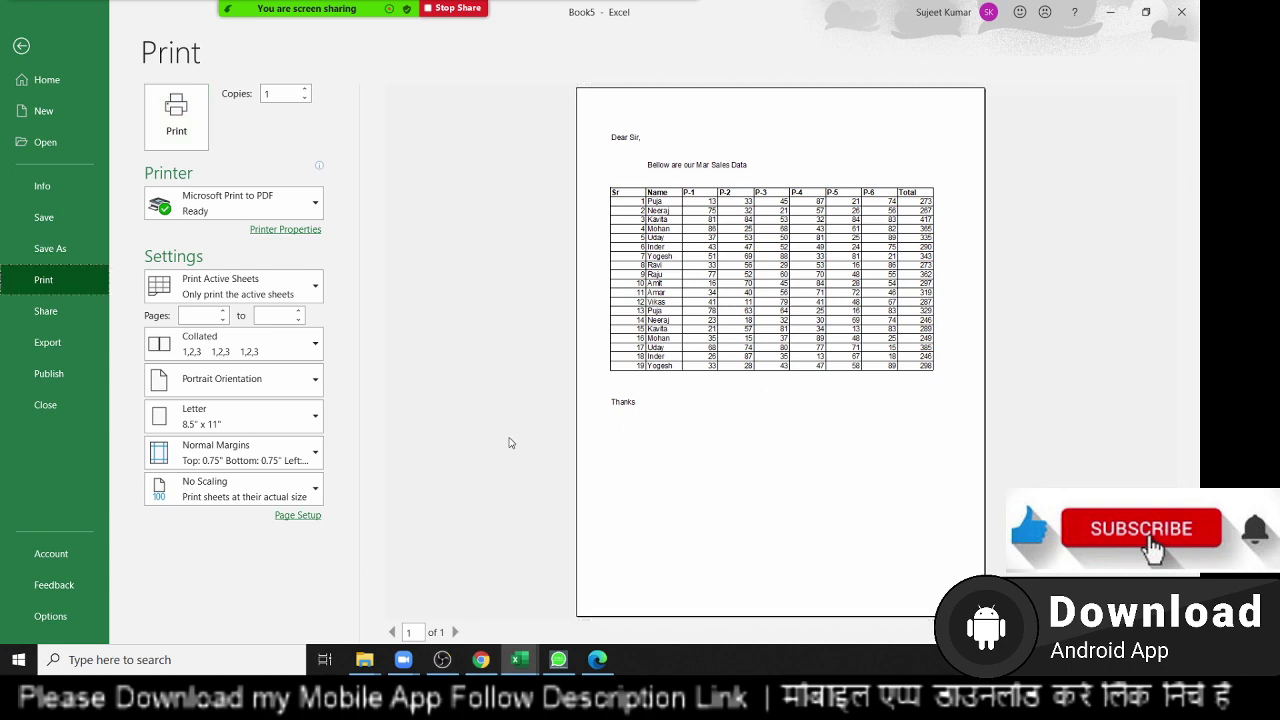
click(186, 140)
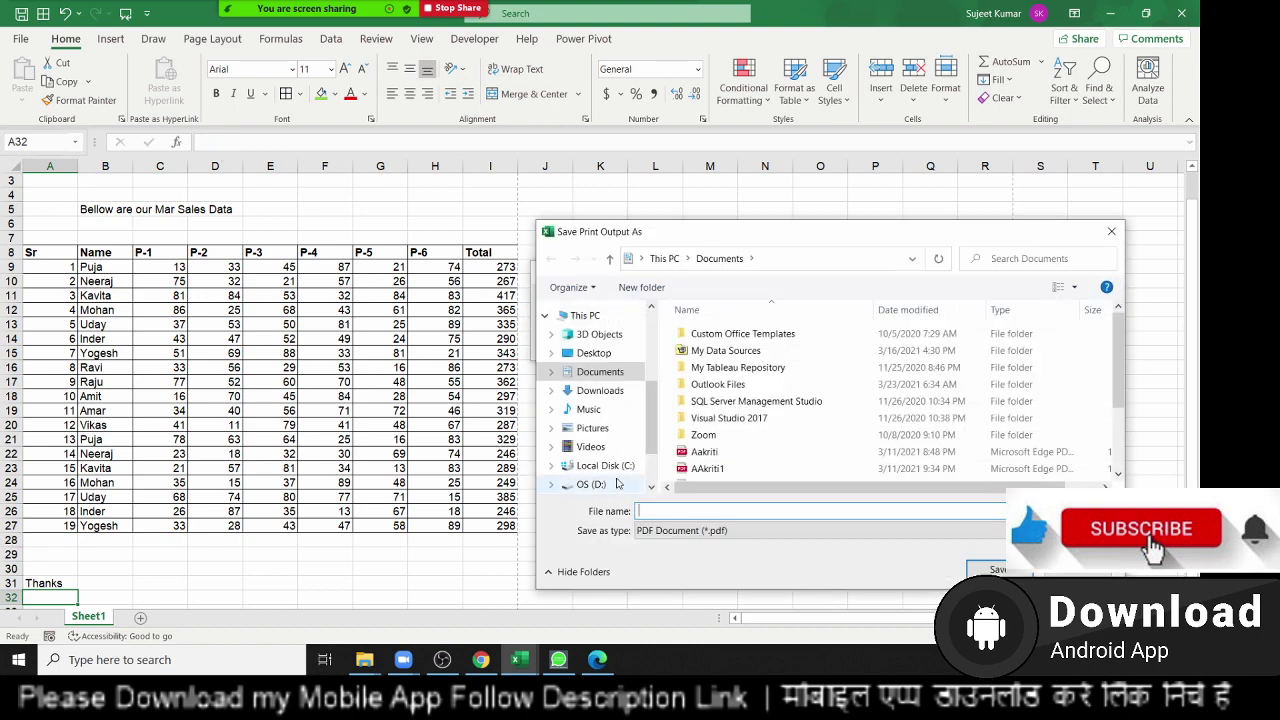
text(DD)
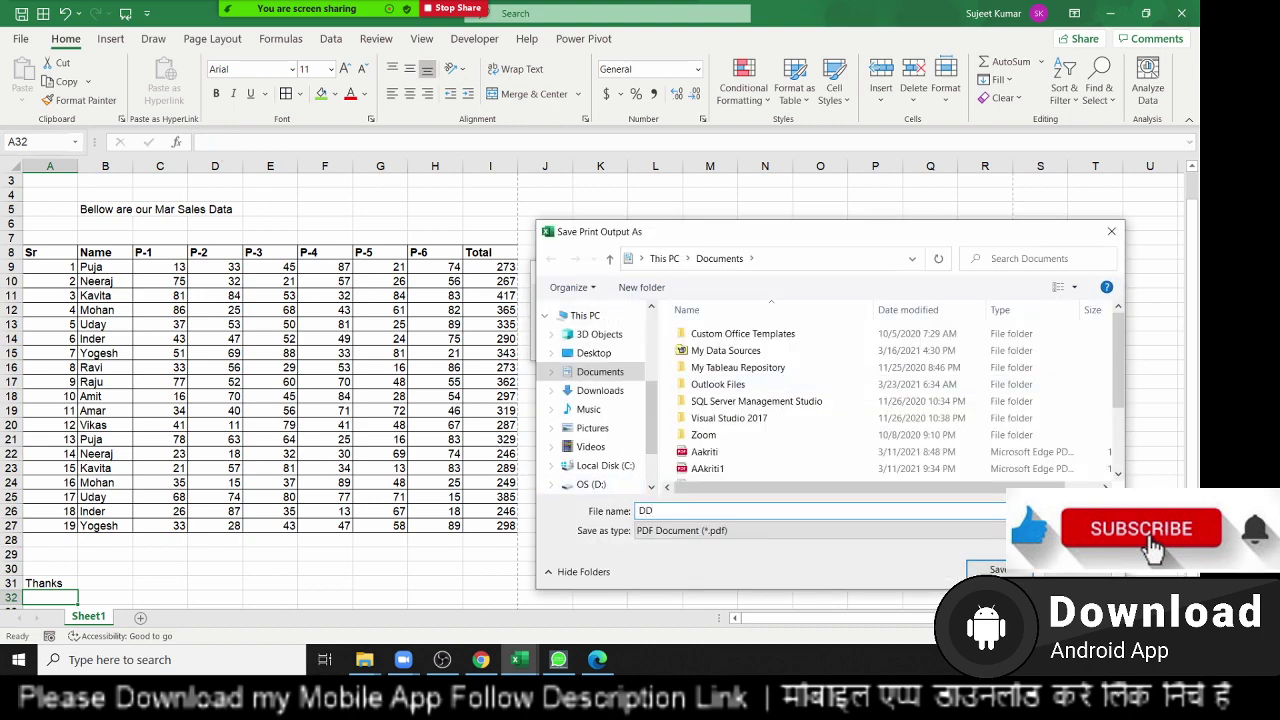
click(996, 569)
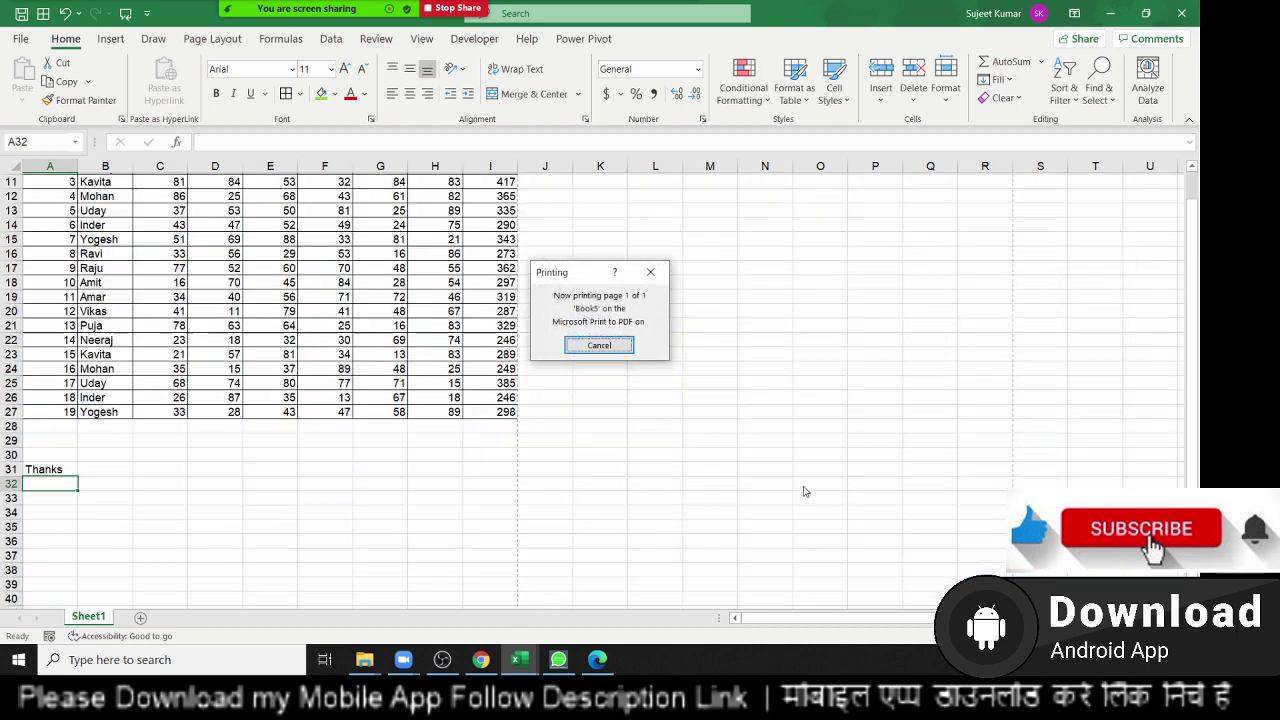
click(141, 618)
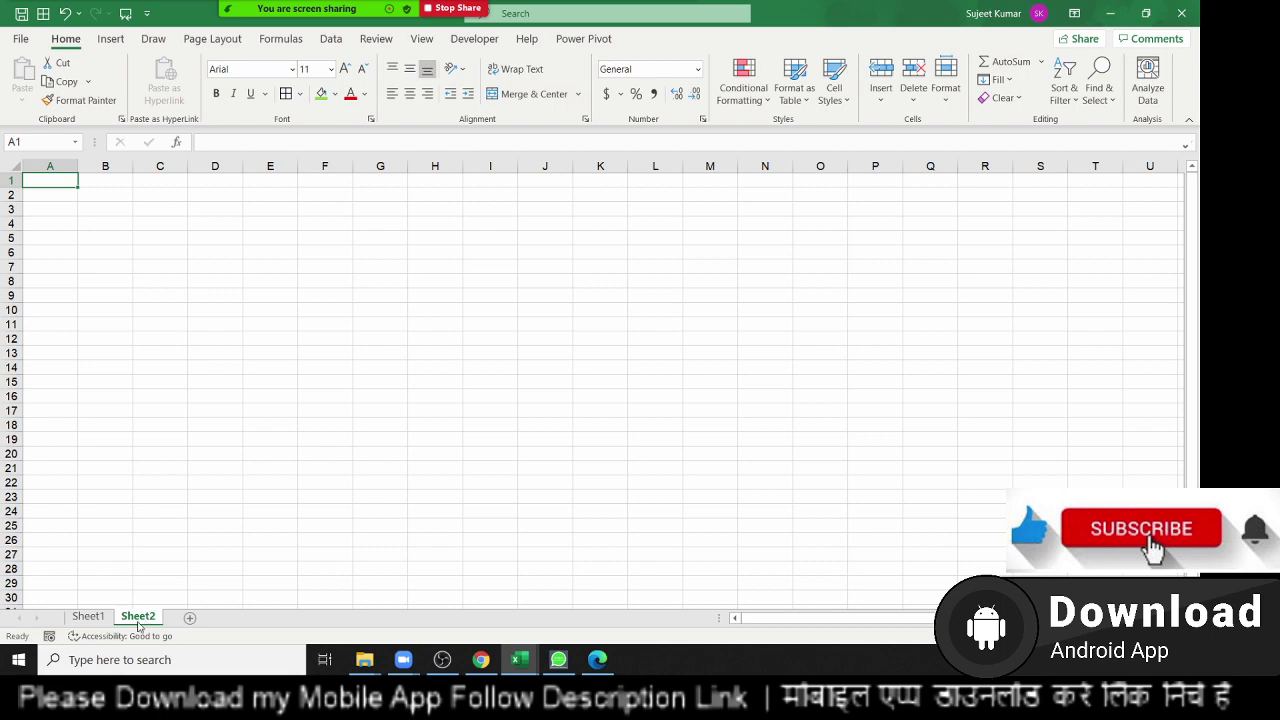
click(88, 617)
scroll(91, 579, down, 3)
scroll(91, 579, up, 4)
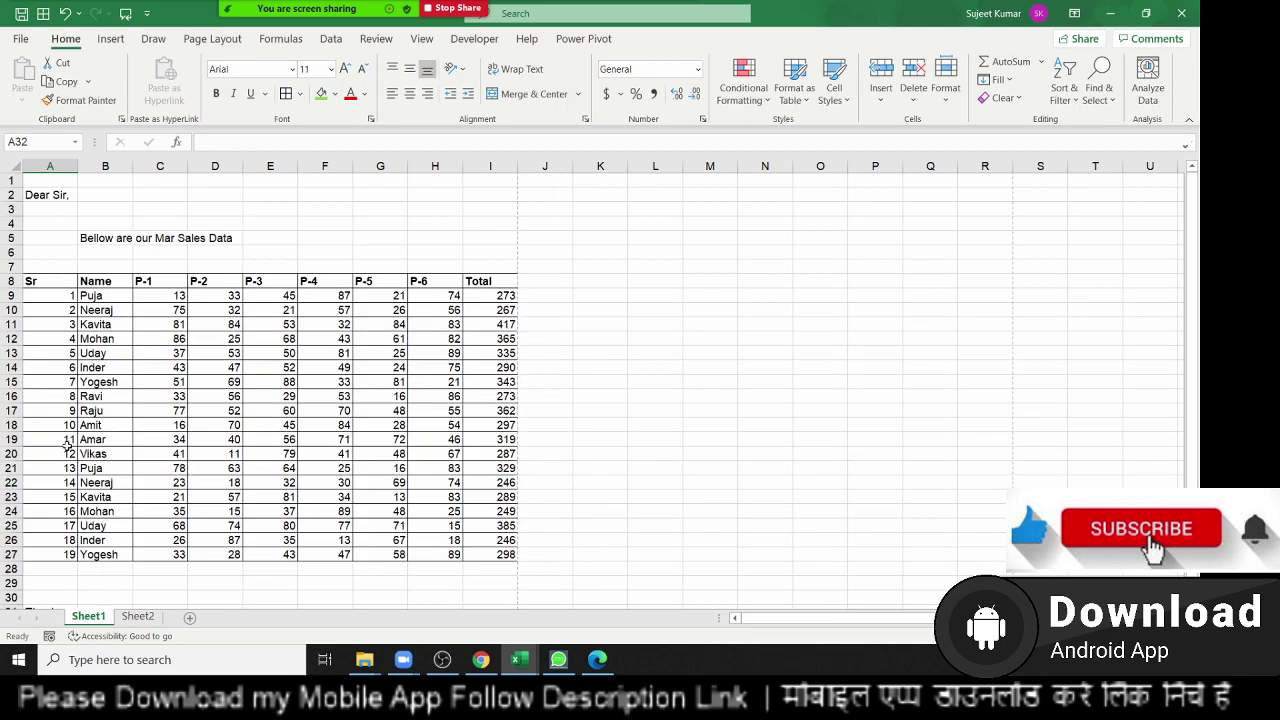
drag(45, 283, 512, 556)
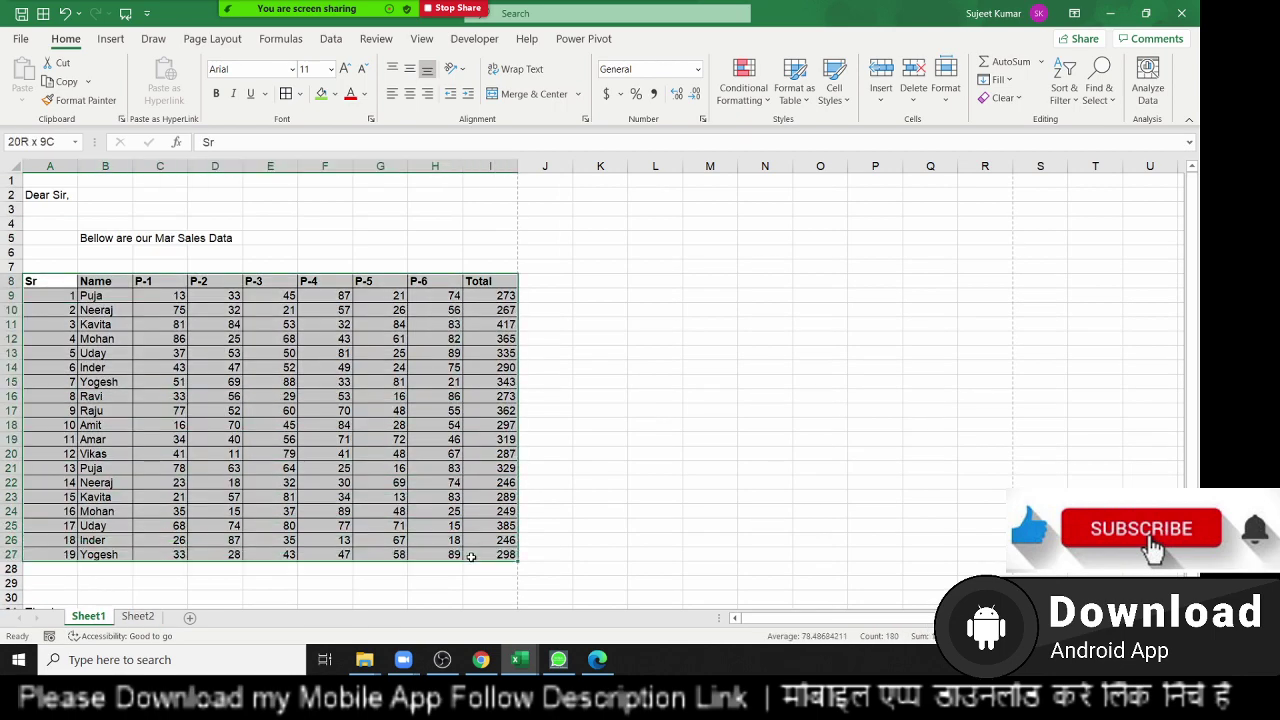
click(146, 619)
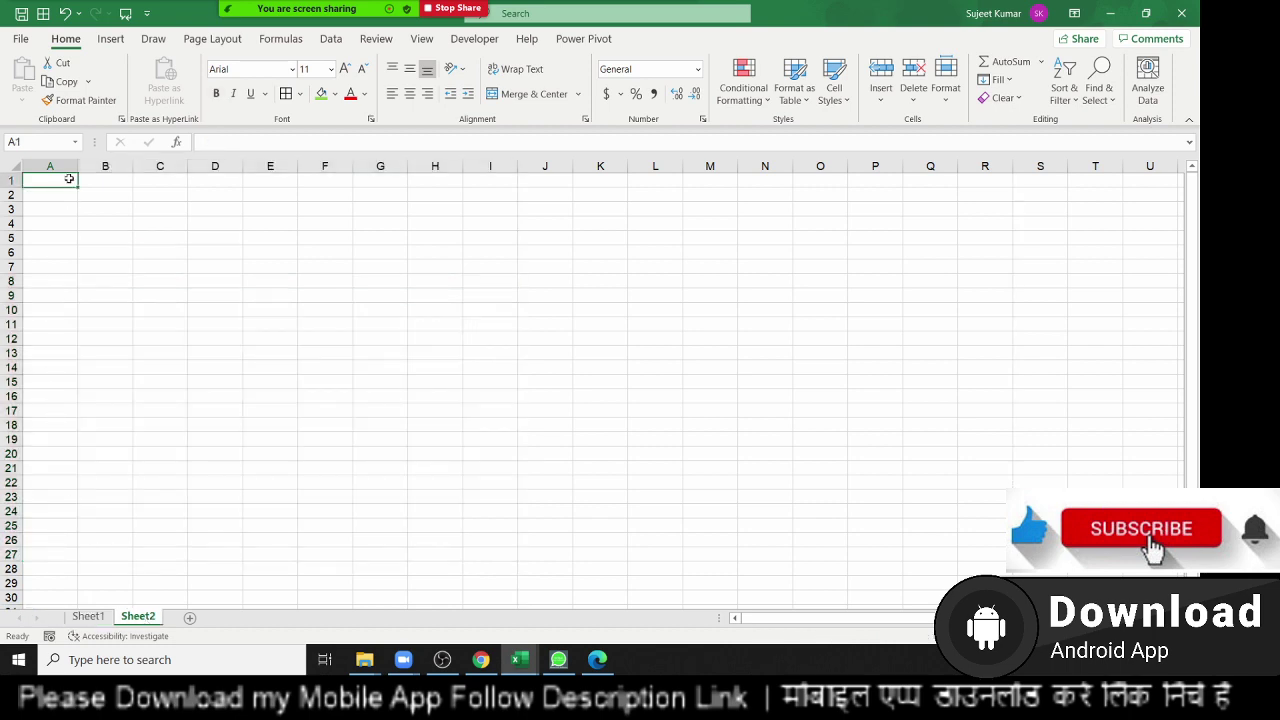
click(110, 39)
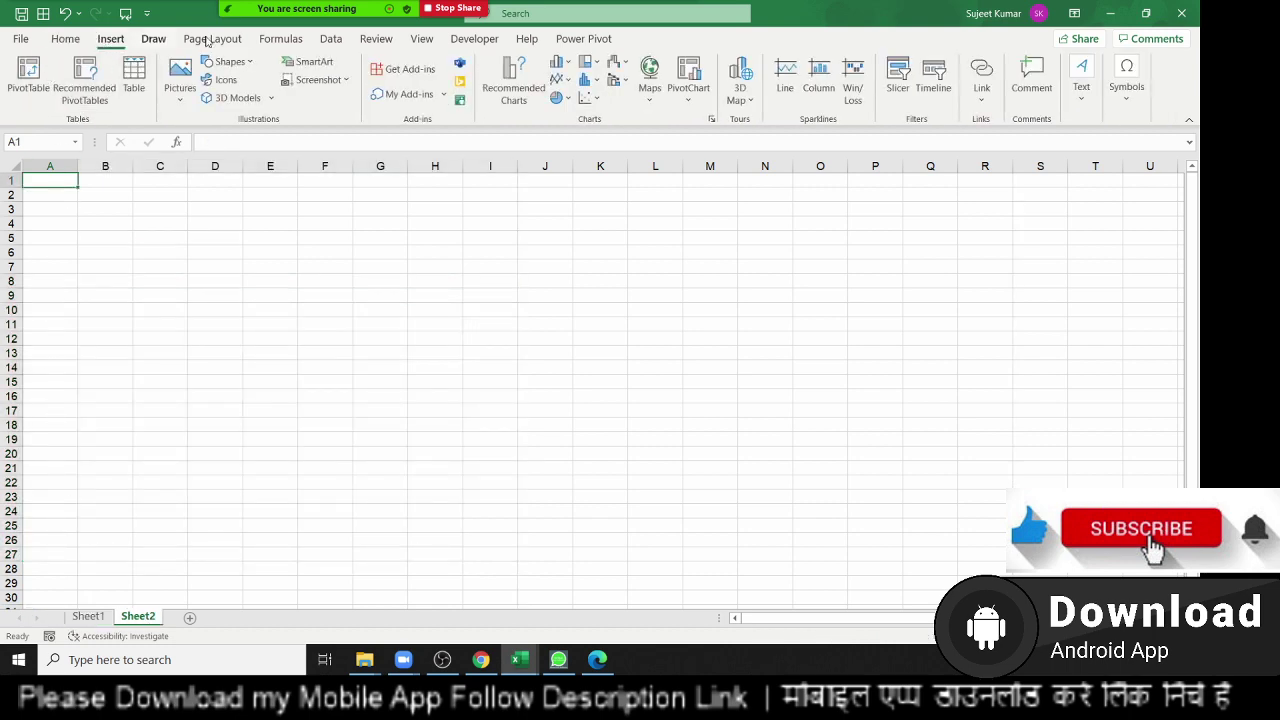
click(314, 310)
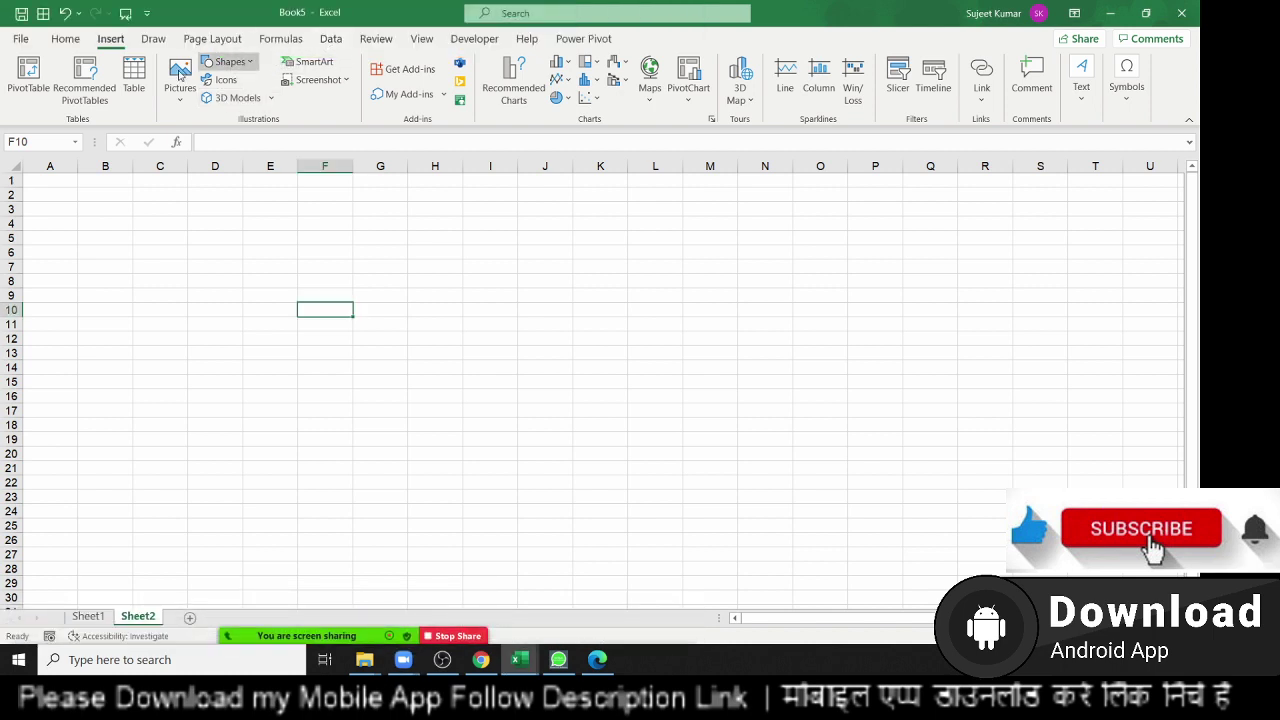
click(87, 177)
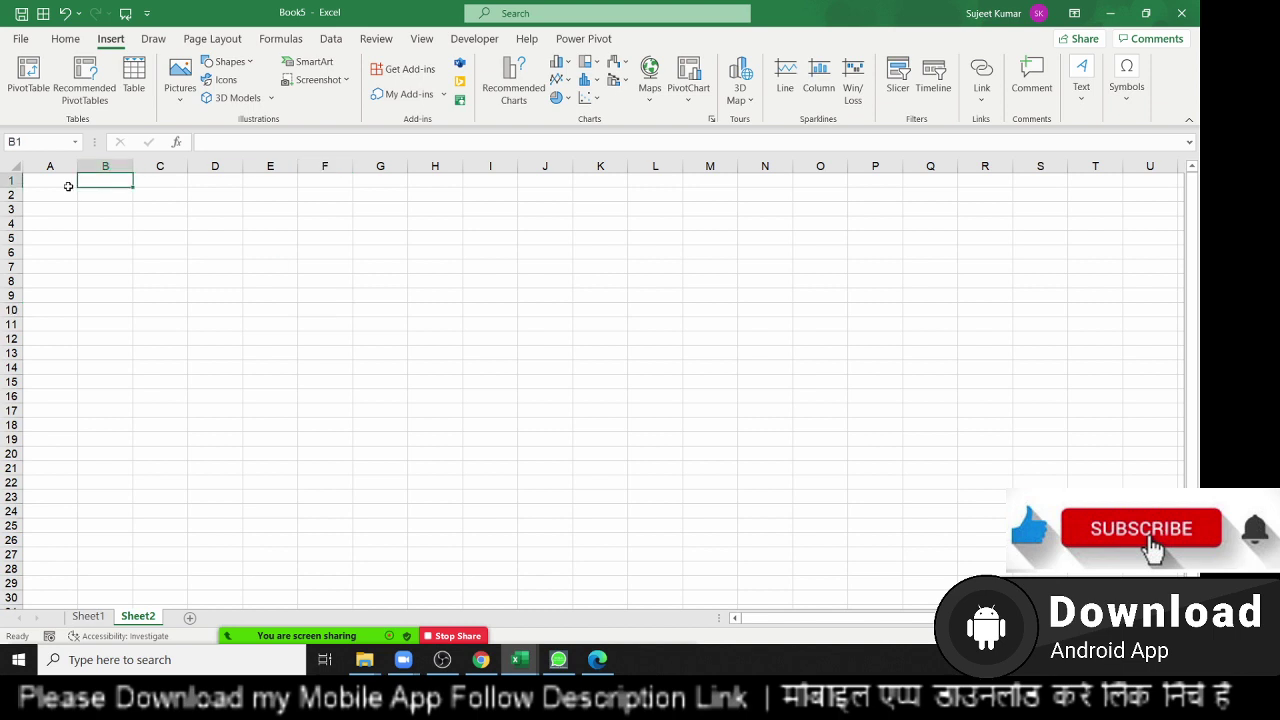
click(67, 185)
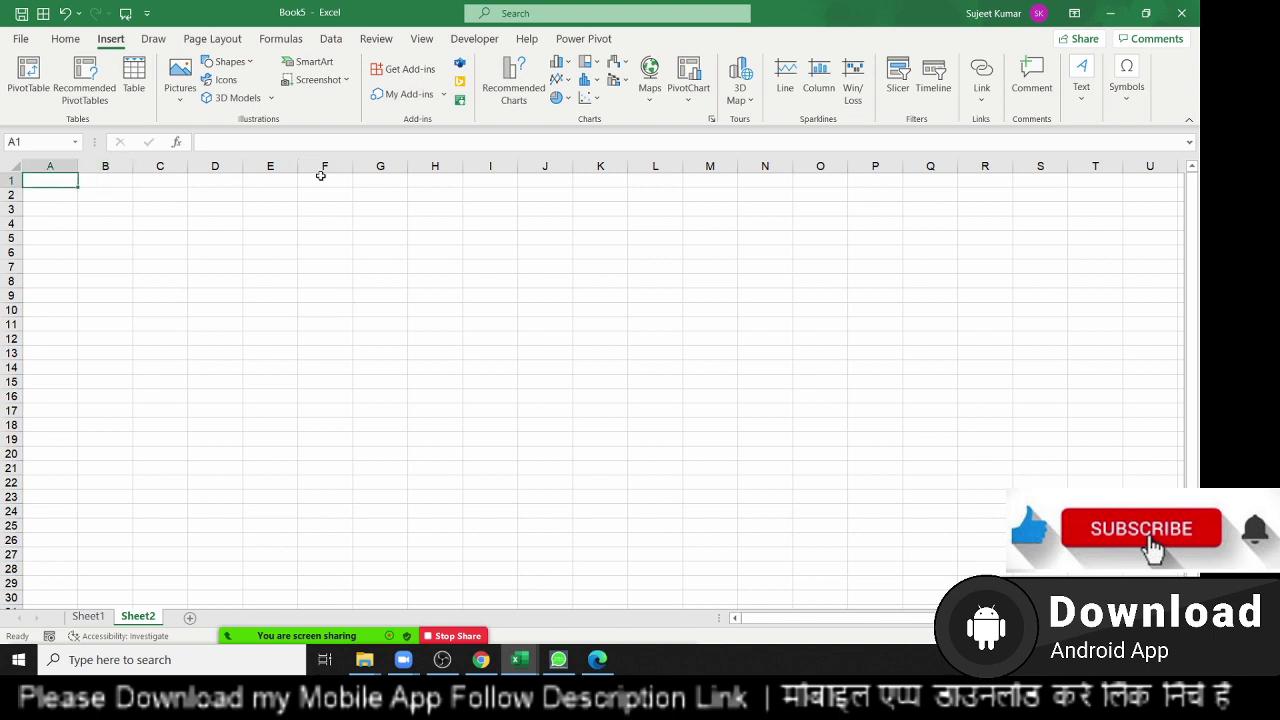
click(331, 38)
Use Get Data > From File > From PDF to import DD.pdf from Documents.
click(27, 104)
mouse_move(90, 128)
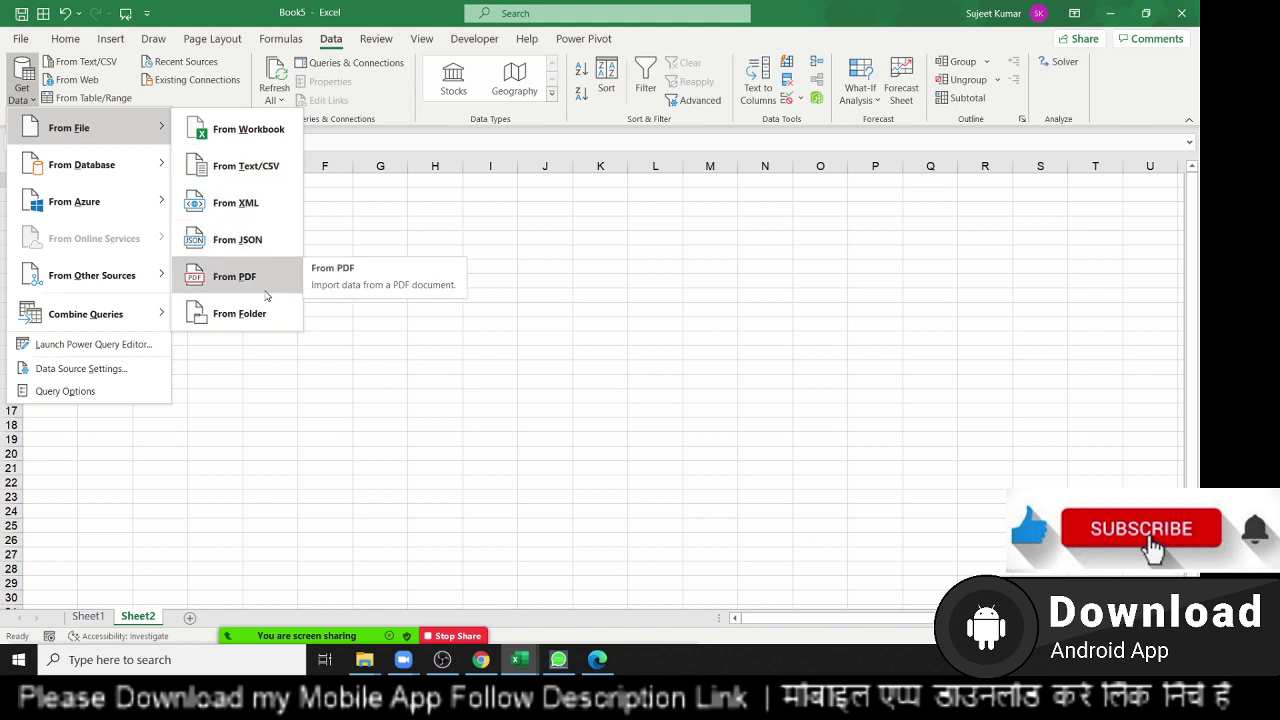
click(267, 294)
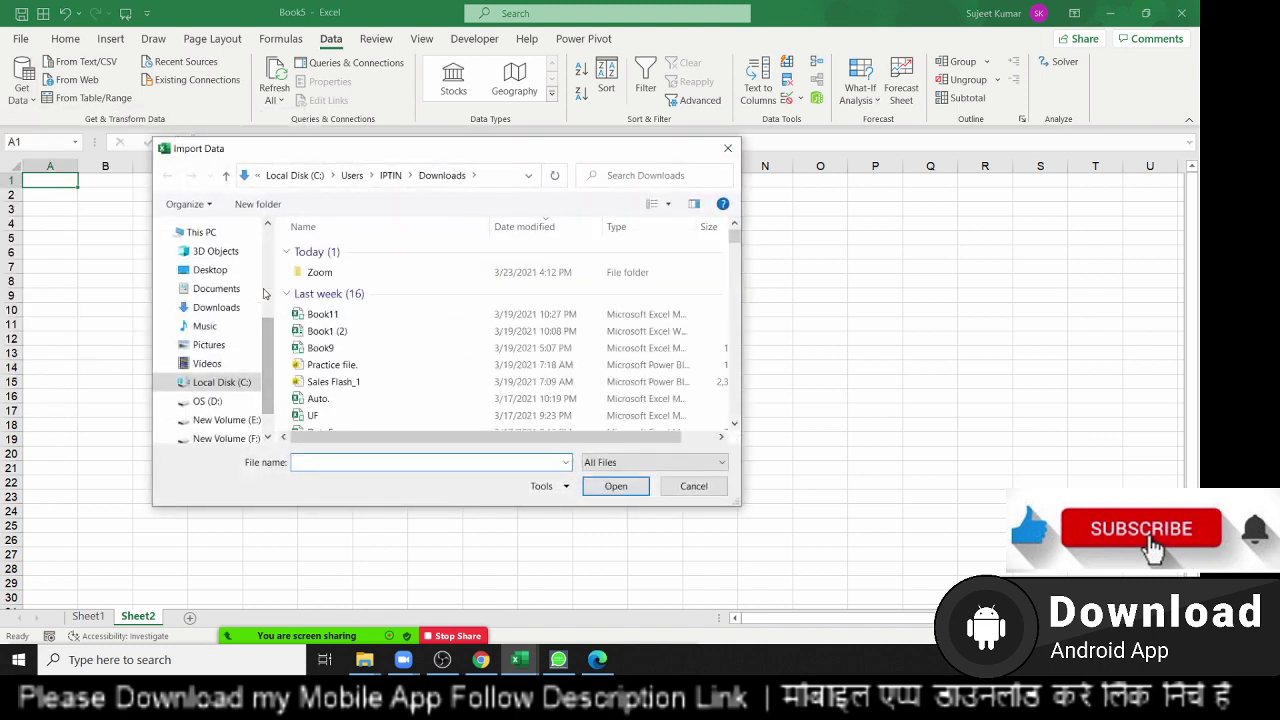
click(213, 308)
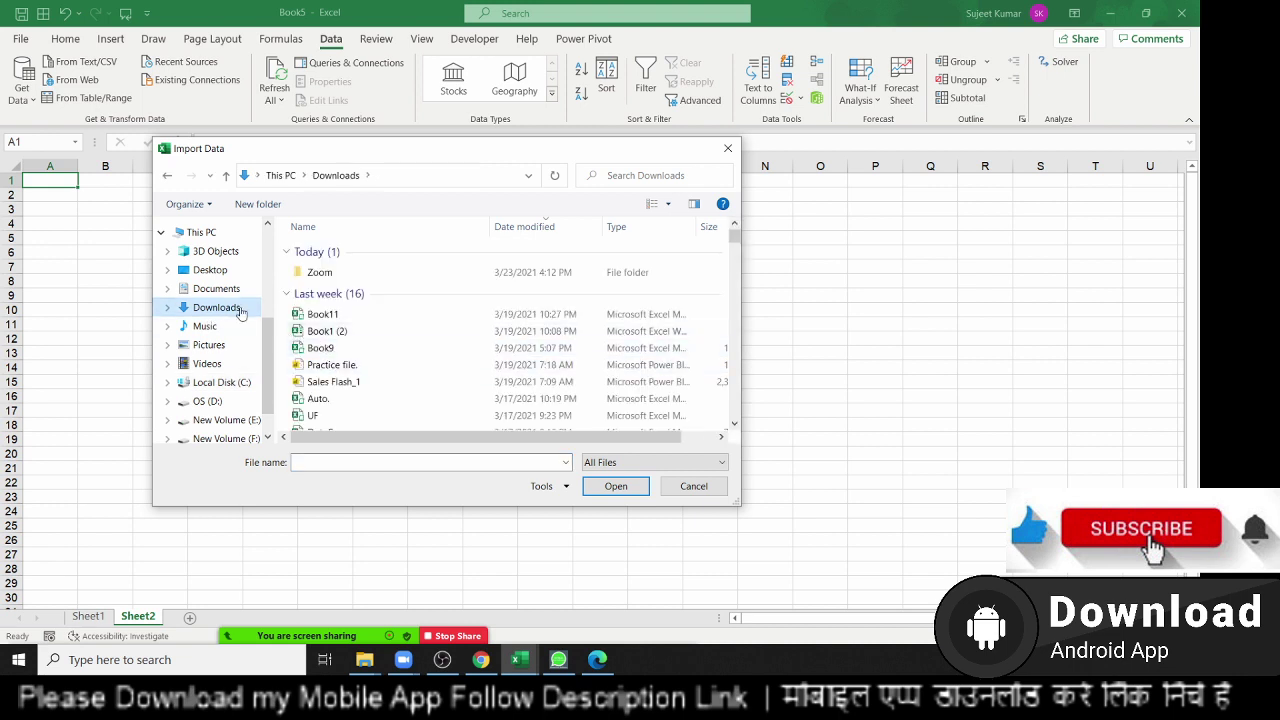
click(232, 288)
scroll(380, 374, down, 1)
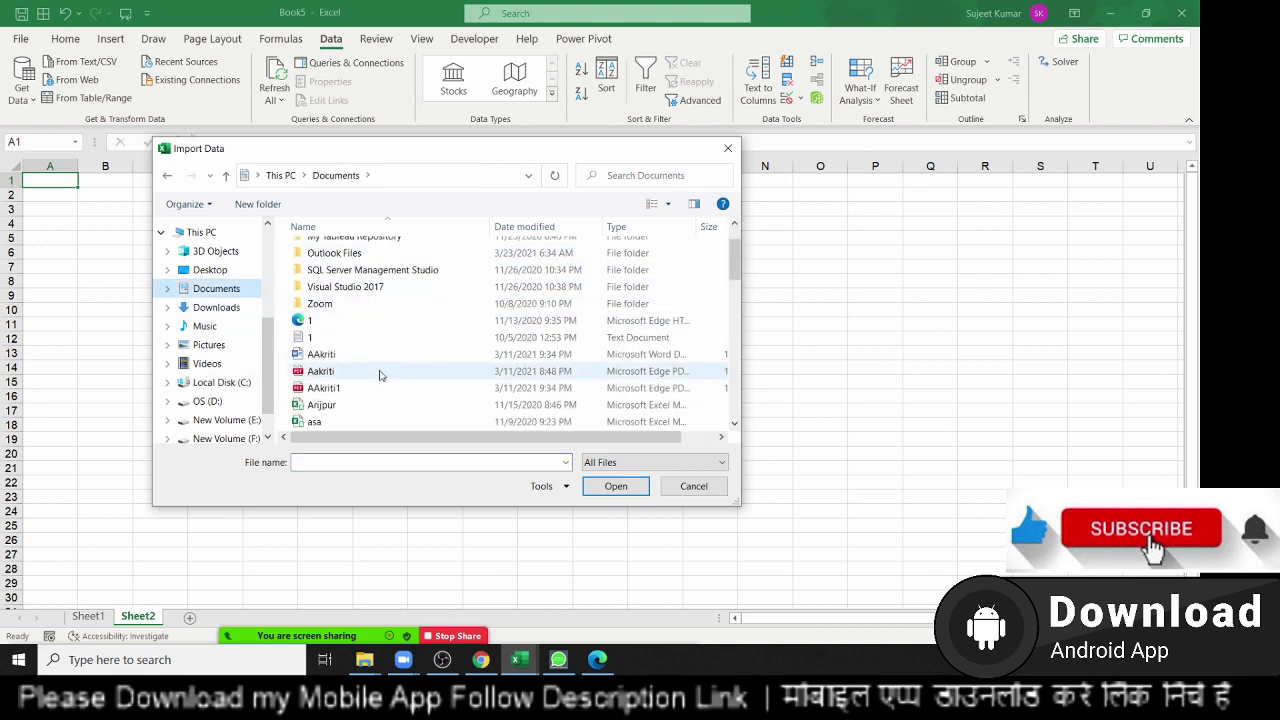
scroll(389, 371, down, 2)
scroll(369, 371, down, 3)
click(364, 406)
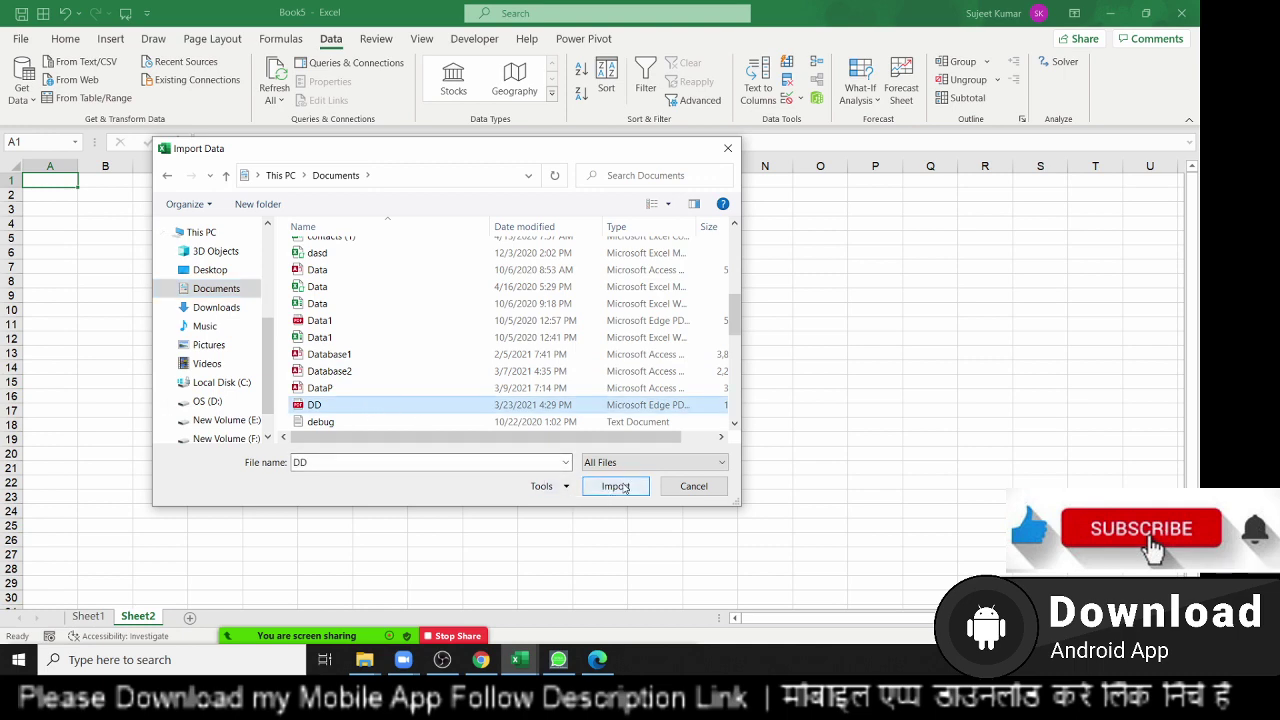
click(616, 486)
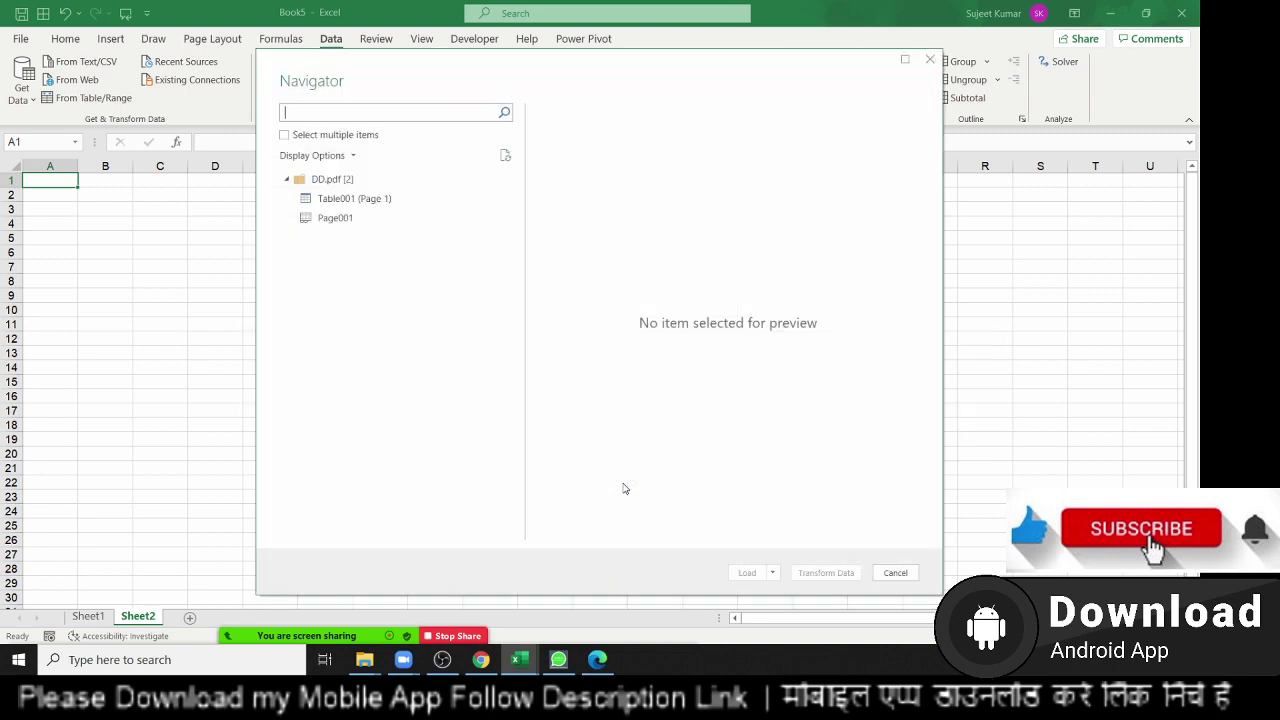
Preview Page001, then load Table001 (Page 1) from DD.pdf into a new worksheet.
click(350, 220)
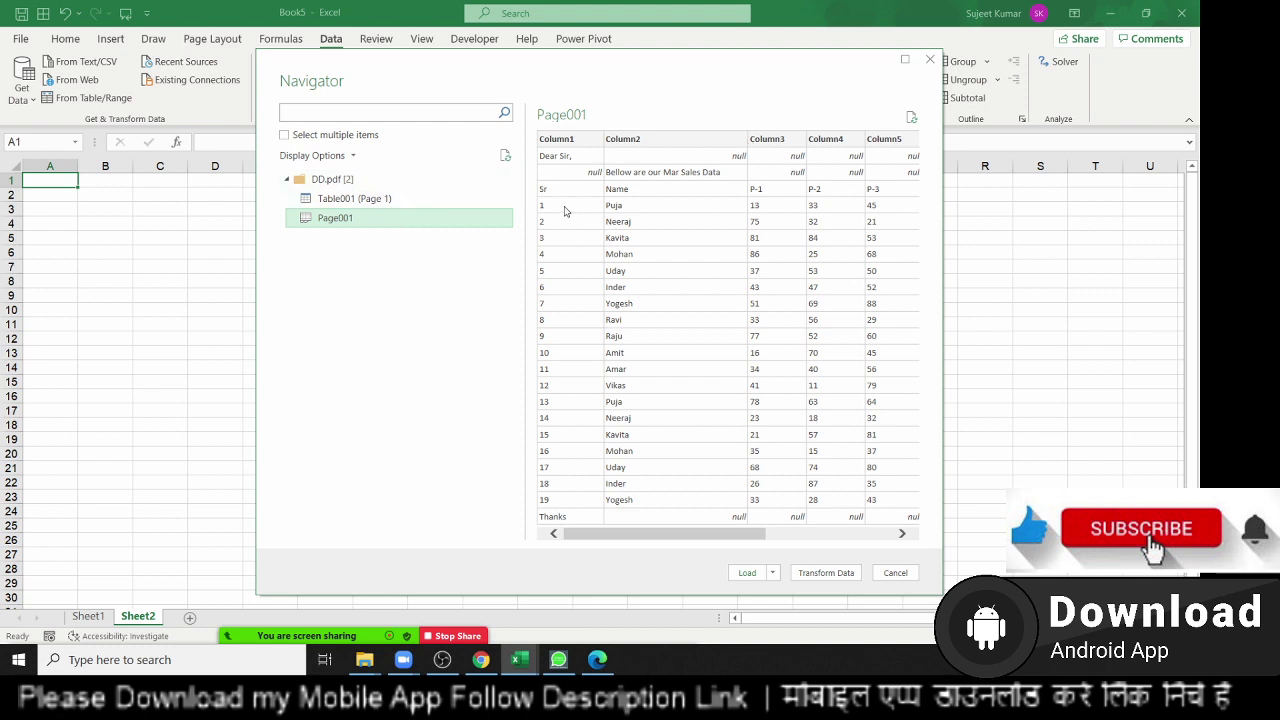
click(425, 198)
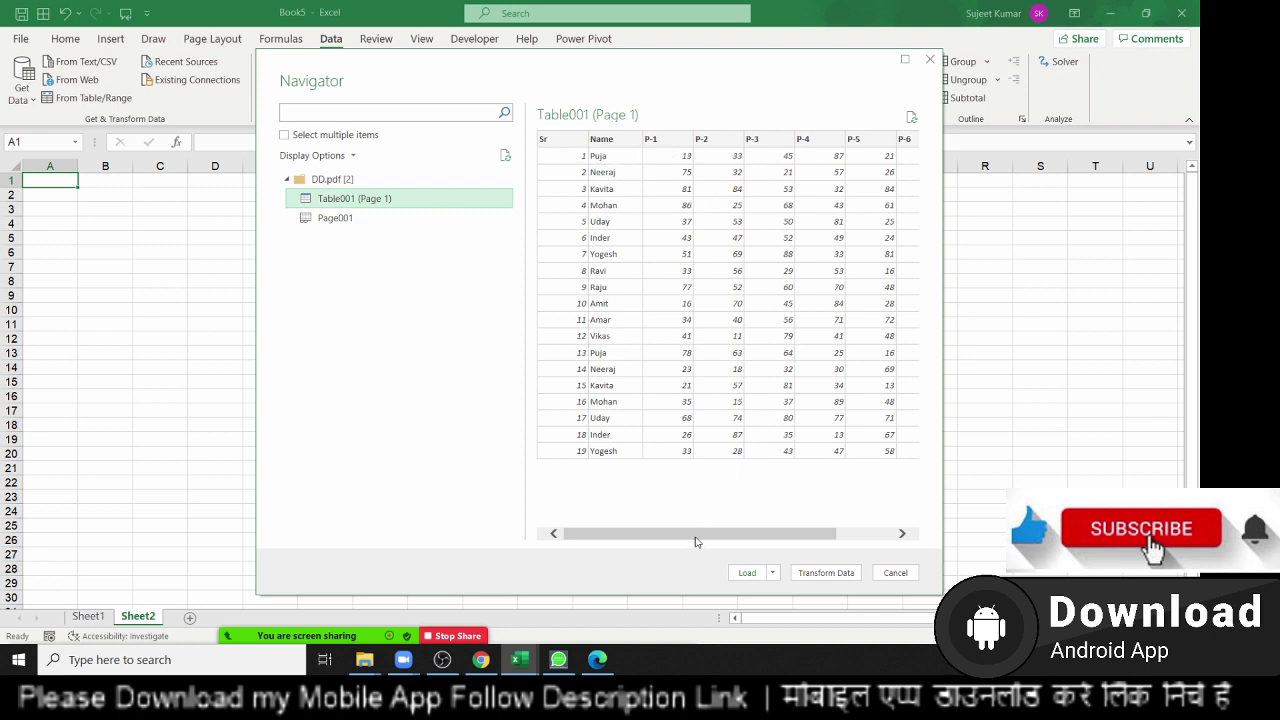
mouse_move(697, 538)
mouse_down()
mouse_move(816, 538)
mouse_move(697, 520)
mouse_up()
mouse_move(598, 533)
mouse_down()
mouse_move(711, 571)
mouse_move(567, 528)
mouse_up()
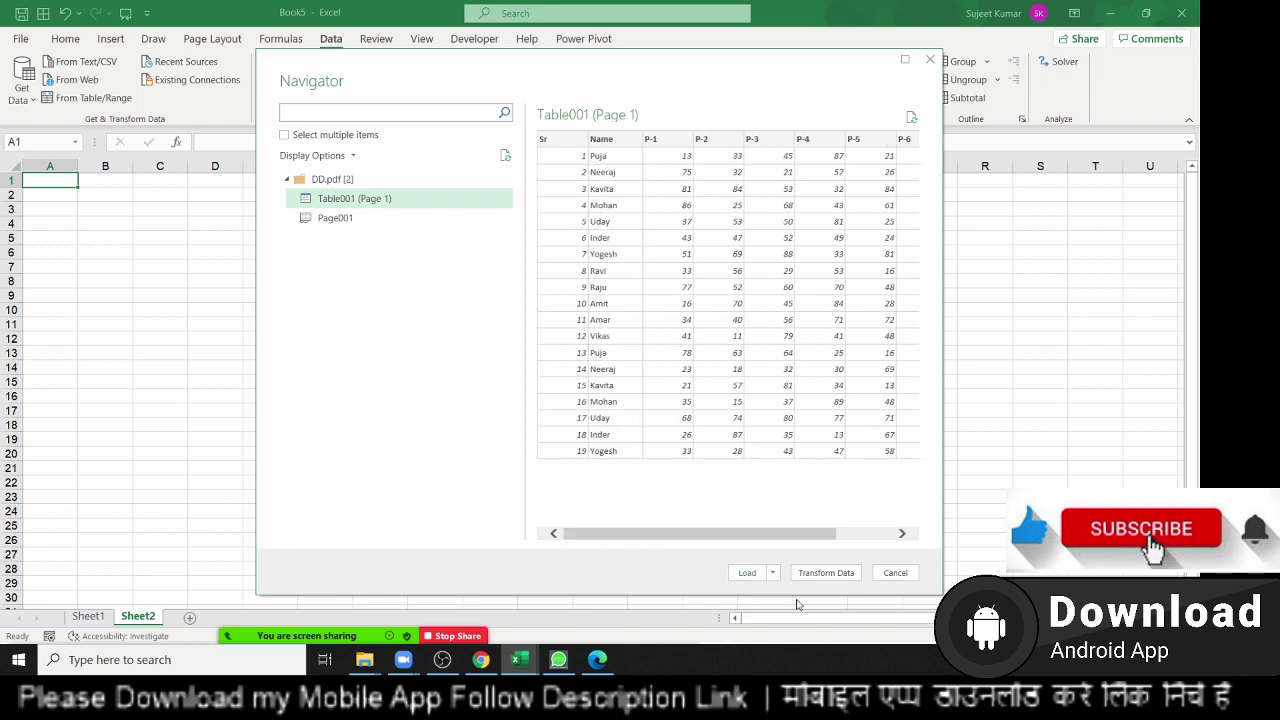
click(749, 572)
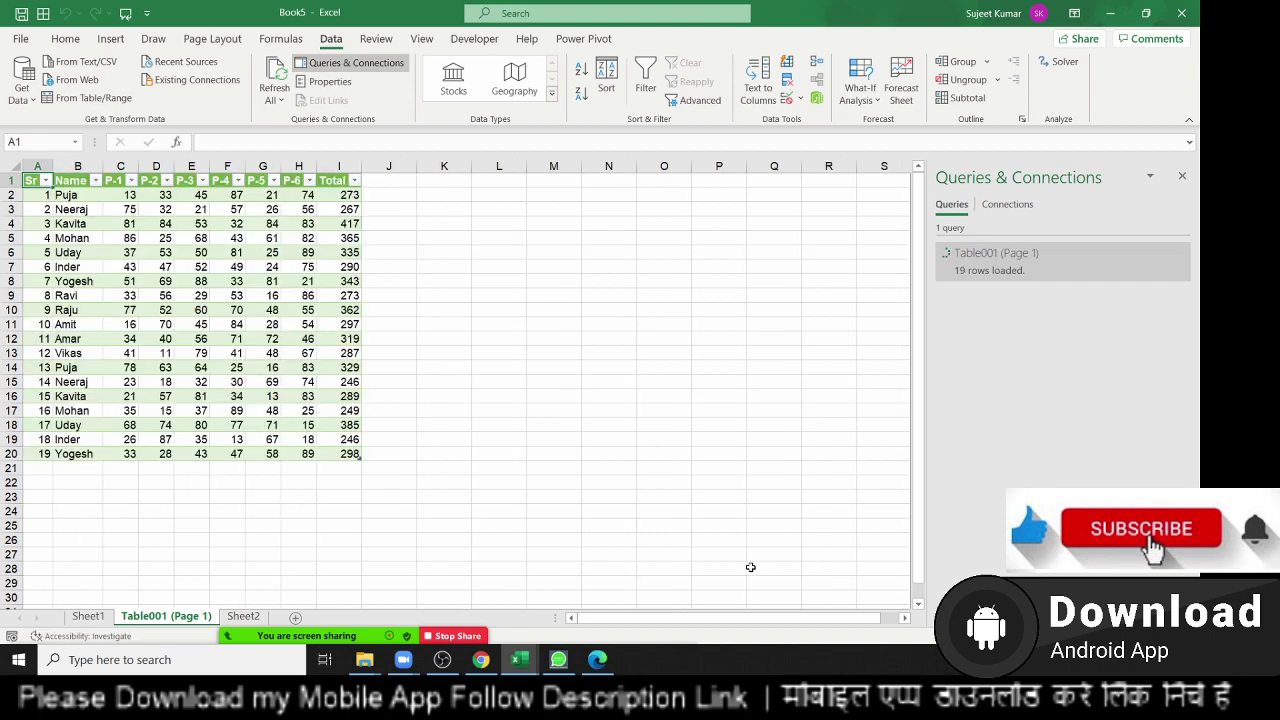
click(162, 337)
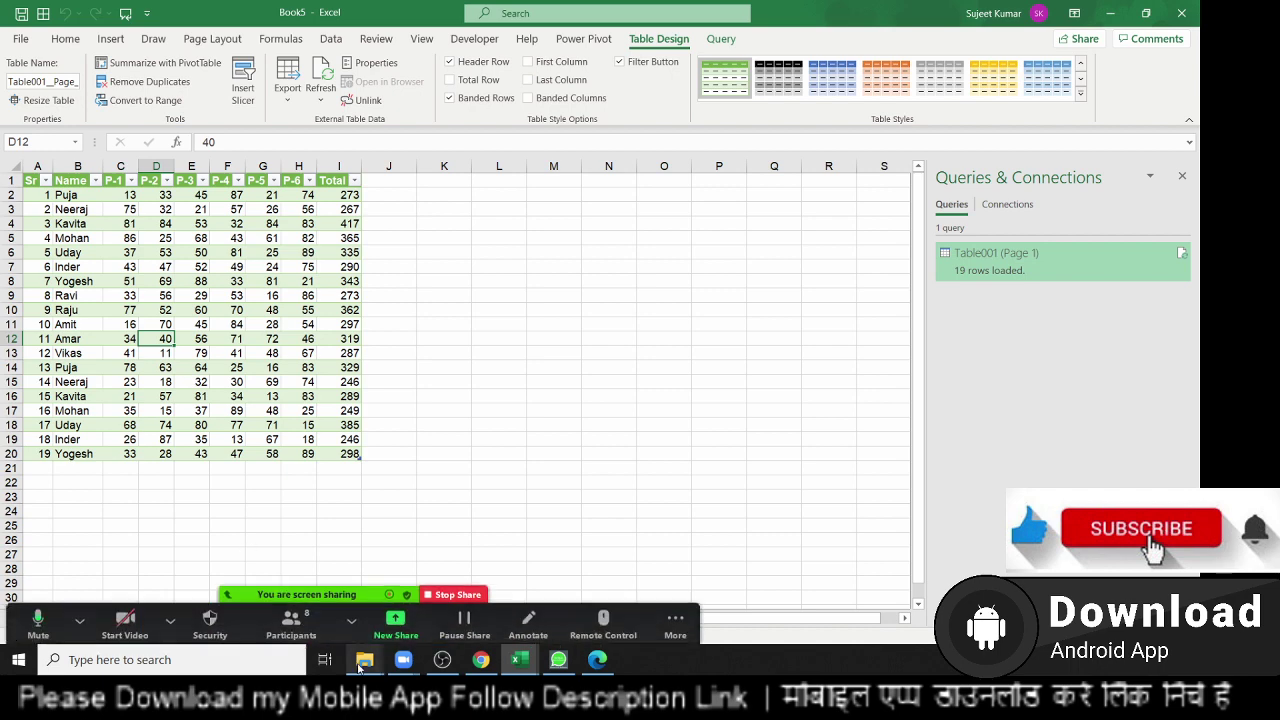
mouse_move(364, 660)
click(325, 637)
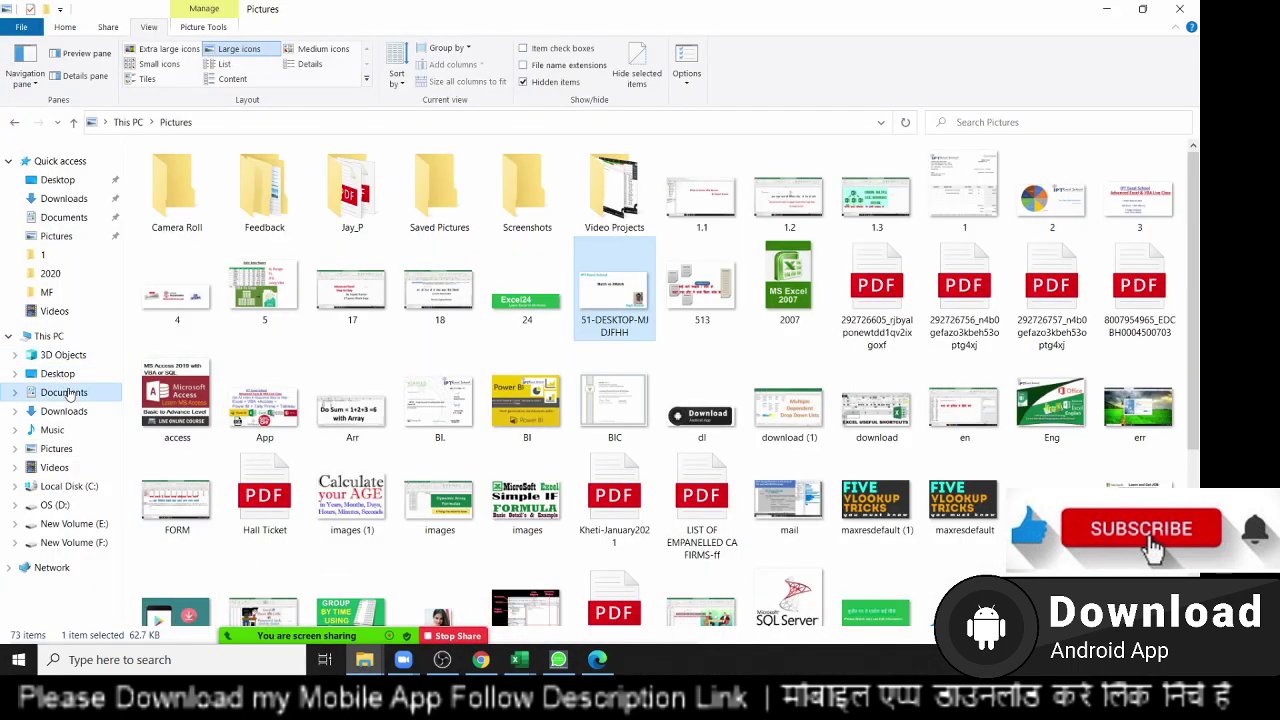
Go to Documents and open Data1.pdf in Edge.
click(63, 392)
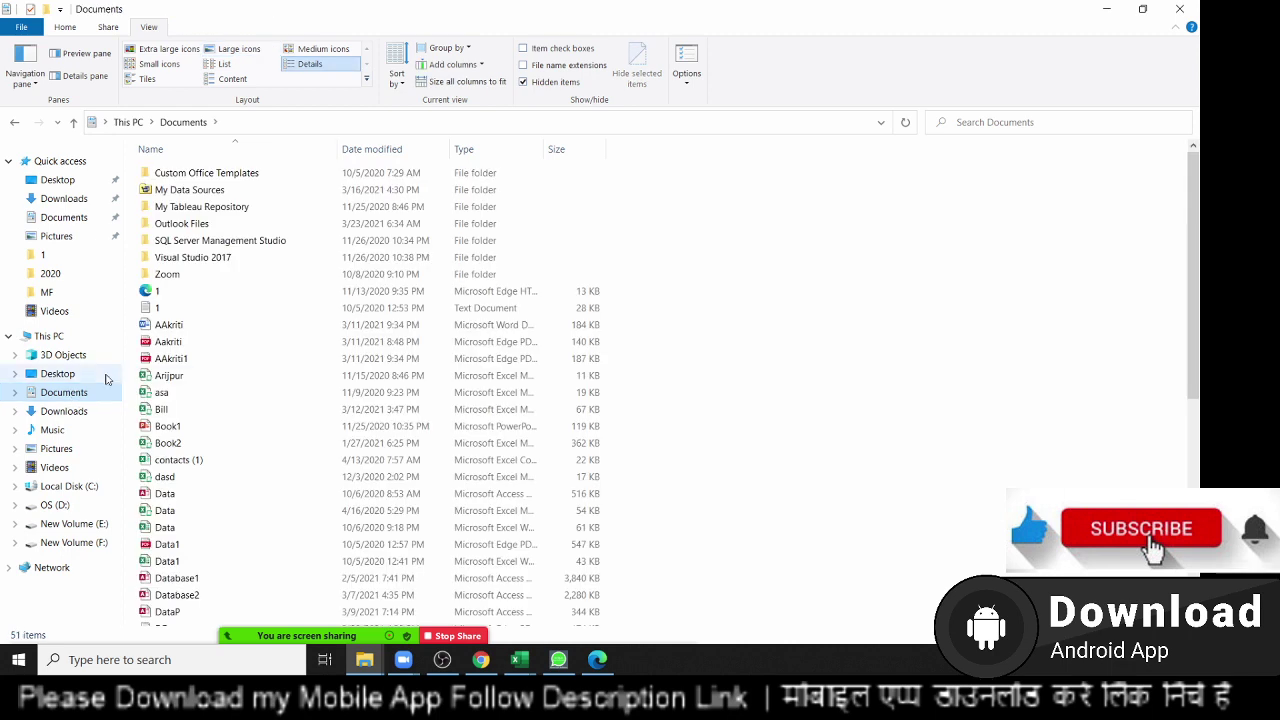
click(222, 549)
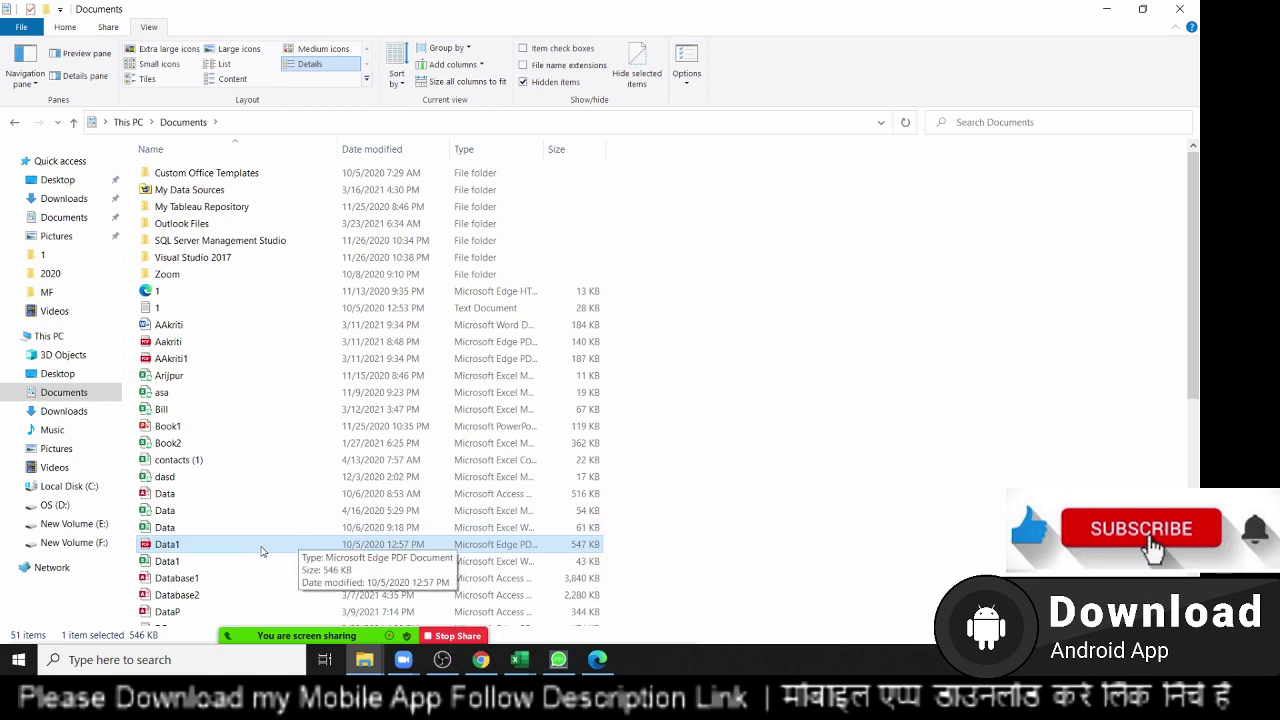
double_click(262, 549)
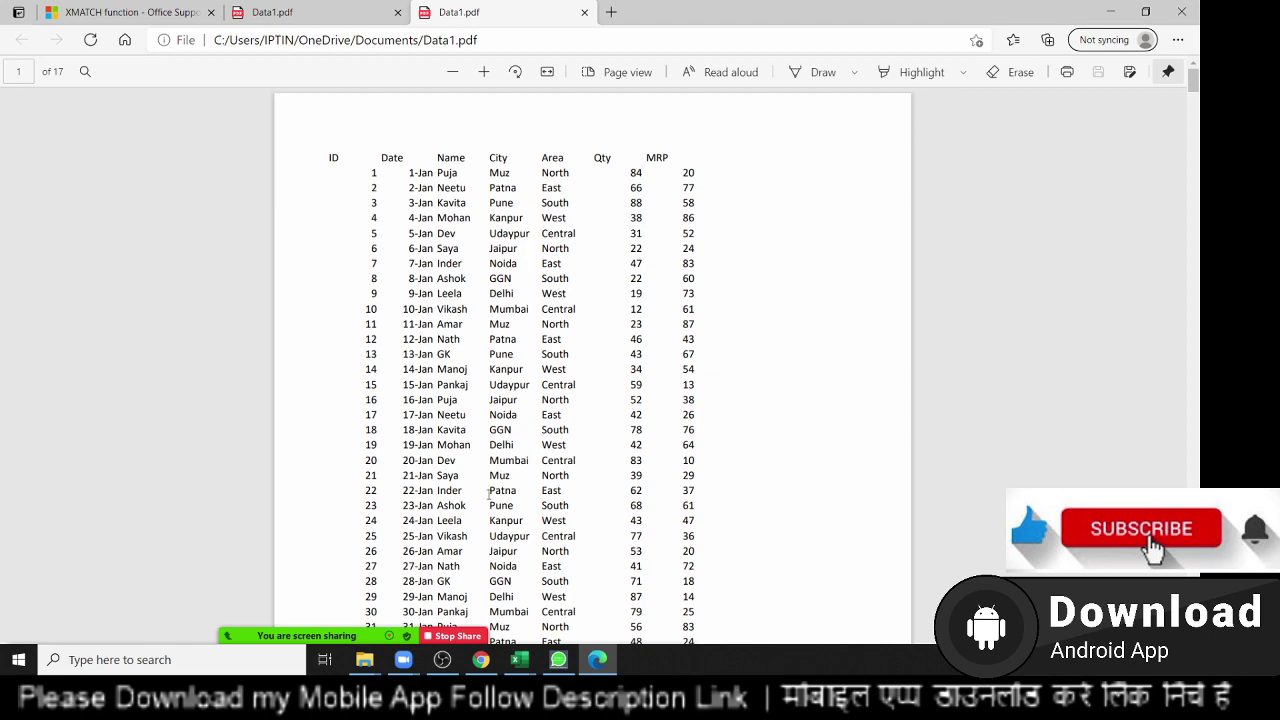
Scroll through Data1.pdf and select its header row from ID to MRP, dismissing the popup.
scroll(688, 508, down, 2)
scroll(650, 535, down, 3)
scroll(613, 562, down, 3)
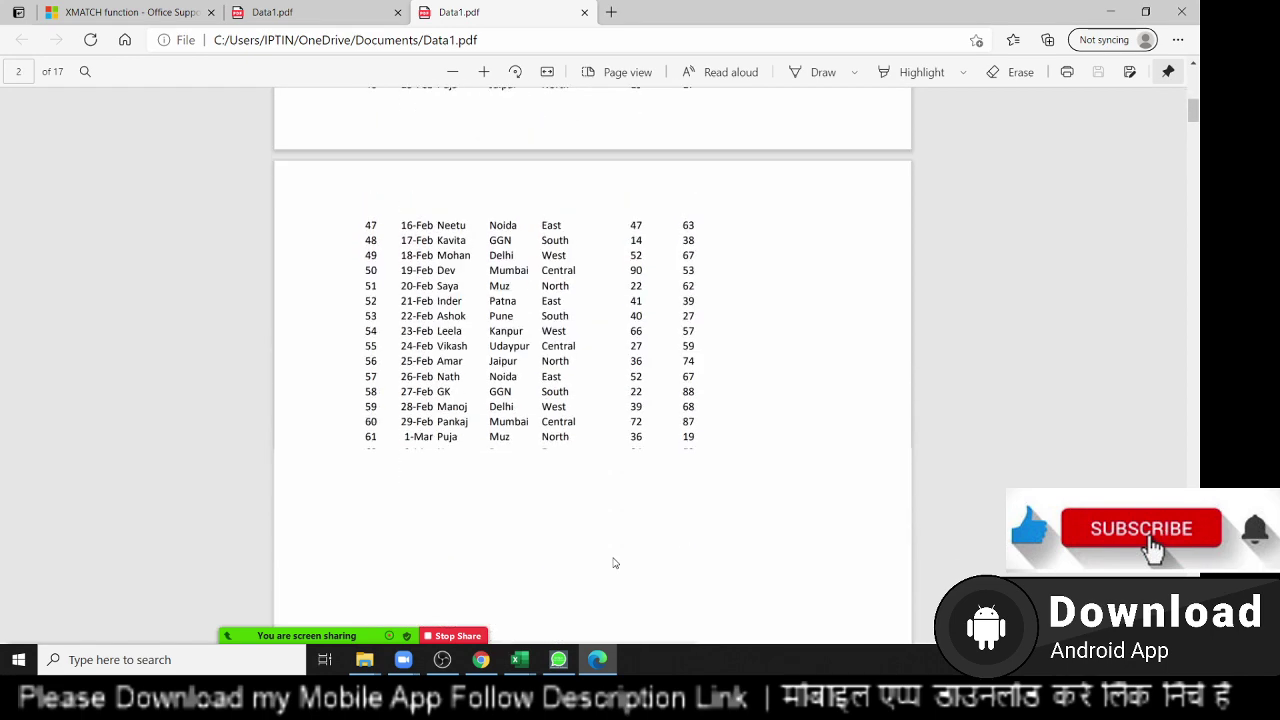
scroll(613, 562, down, 5)
scroll(612, 561, up, 1)
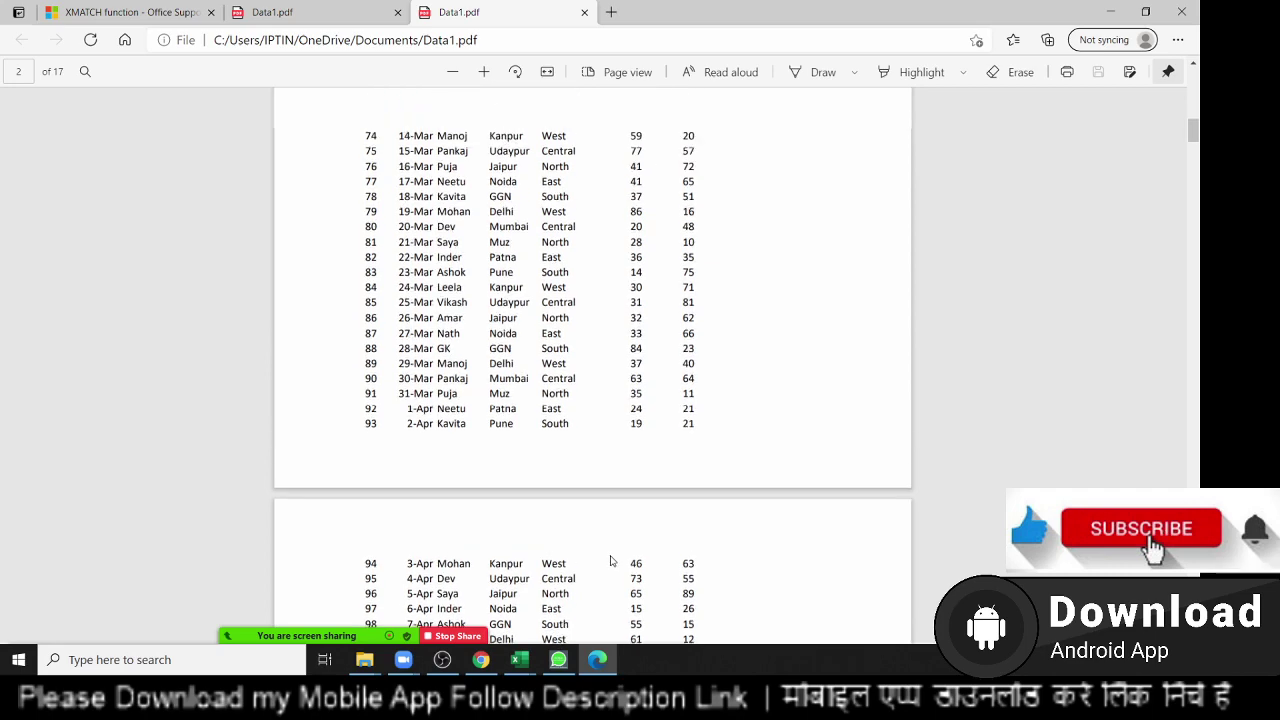
scroll(611, 561, up, 4)
scroll(611, 561, up, 3)
scroll(609, 561, up, 5)
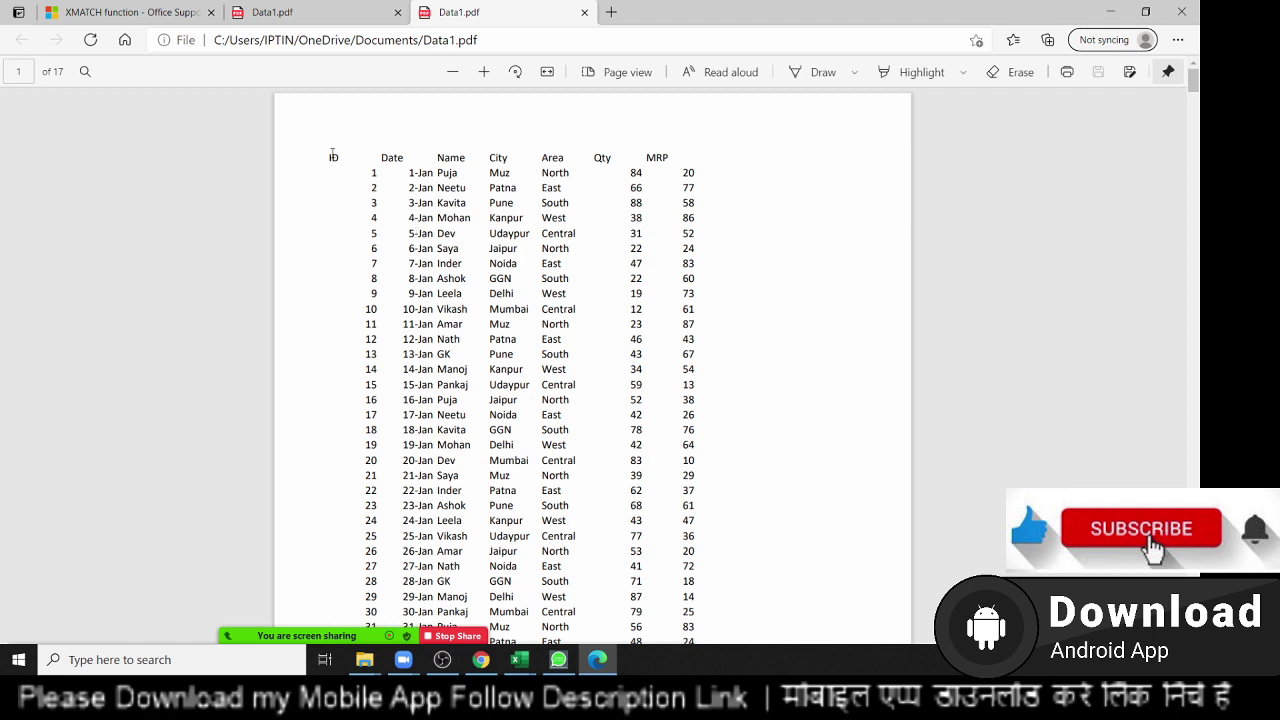
drag(333, 155, 577, 502)
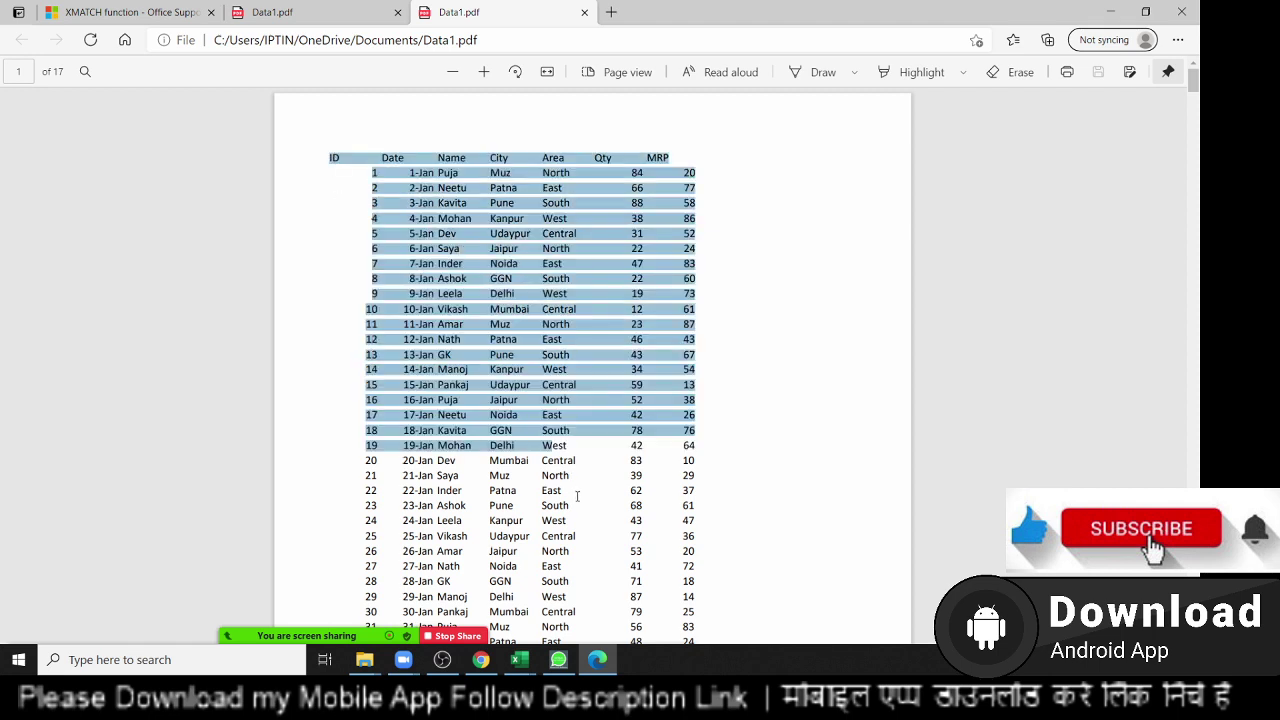
click(490, 399)
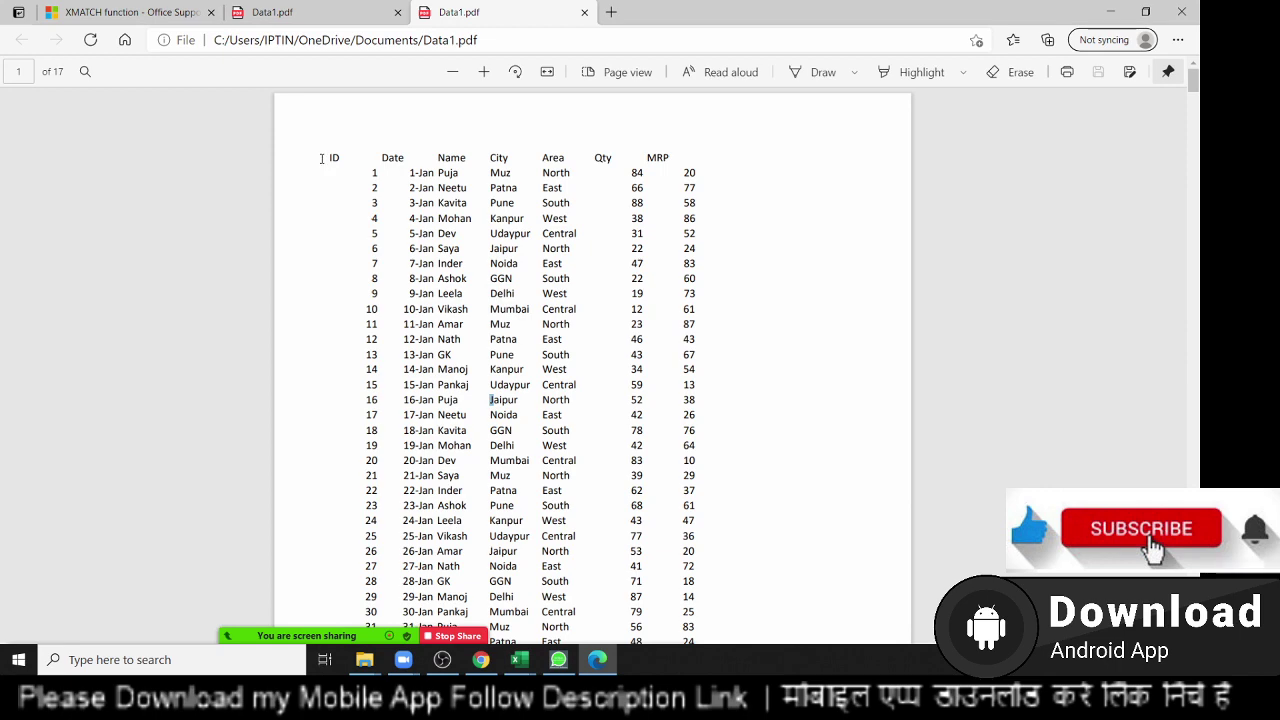
drag(322, 158, 679, 161)
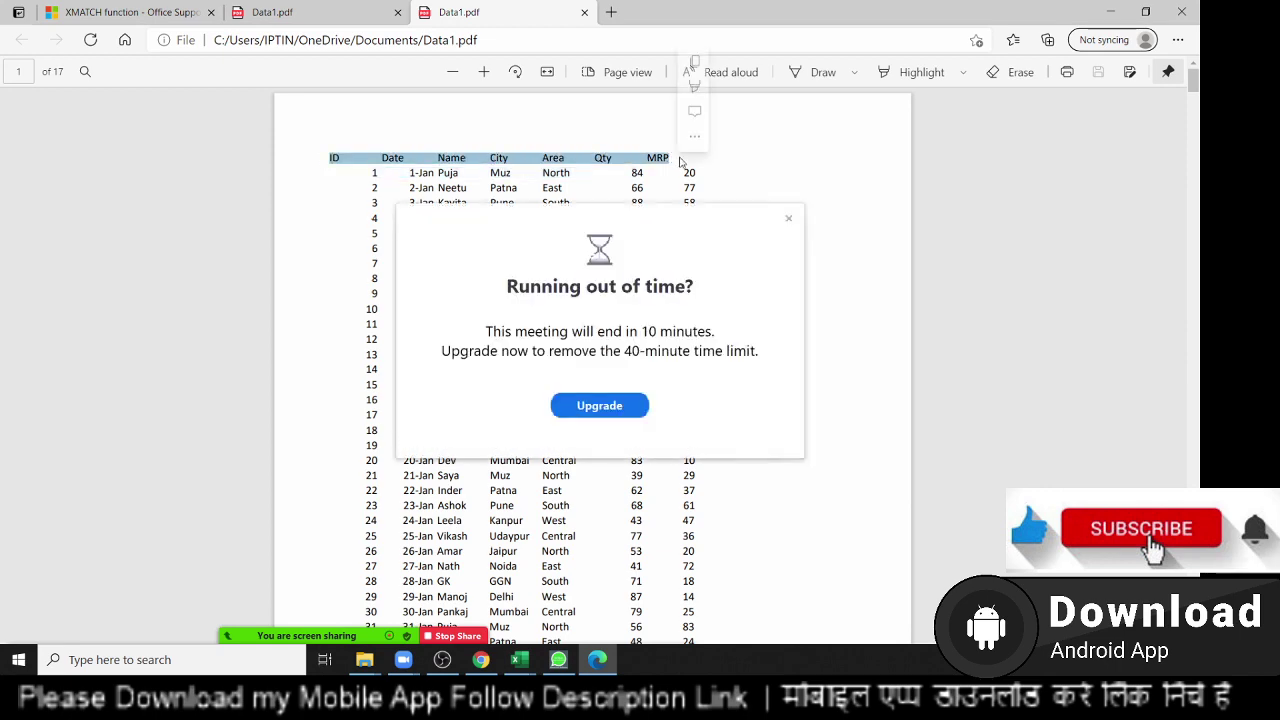
click(789, 218)
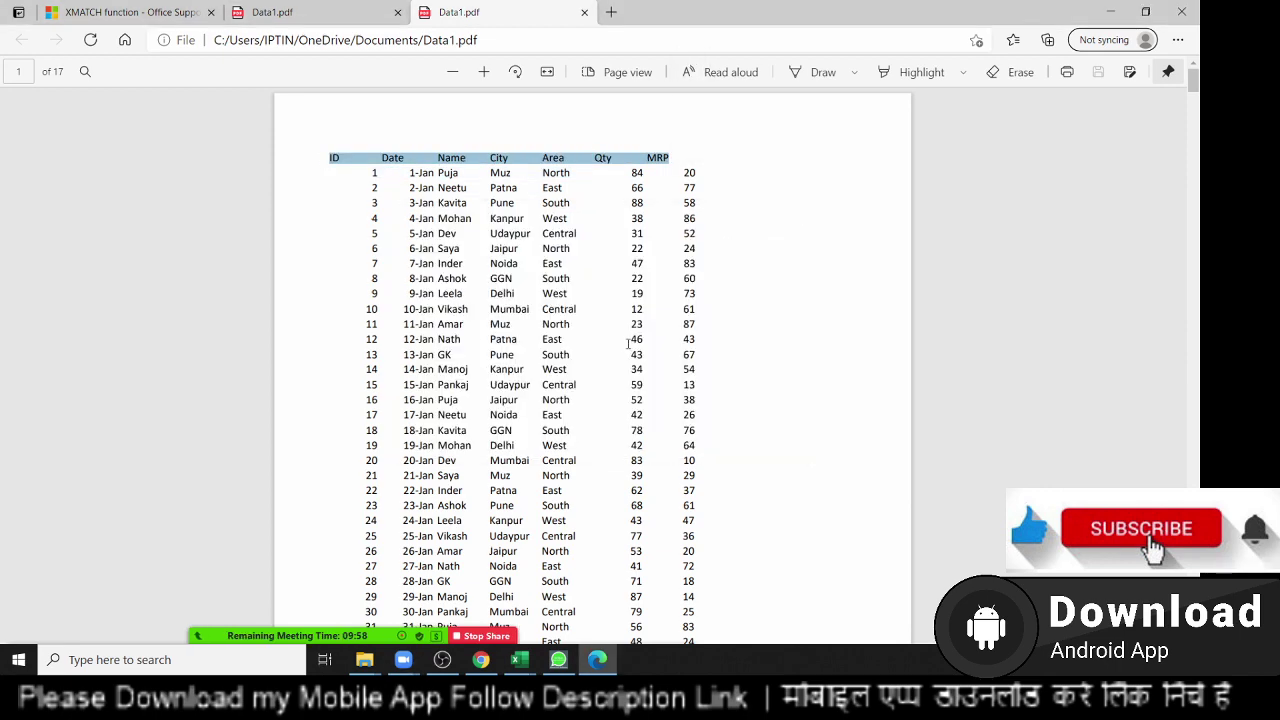
Close the duplicate Data1.pdf tab in Edge.
scroll(623, 351, down, 6)
scroll(624, 358, down, 3)
scroll(623, 355, down, 4)
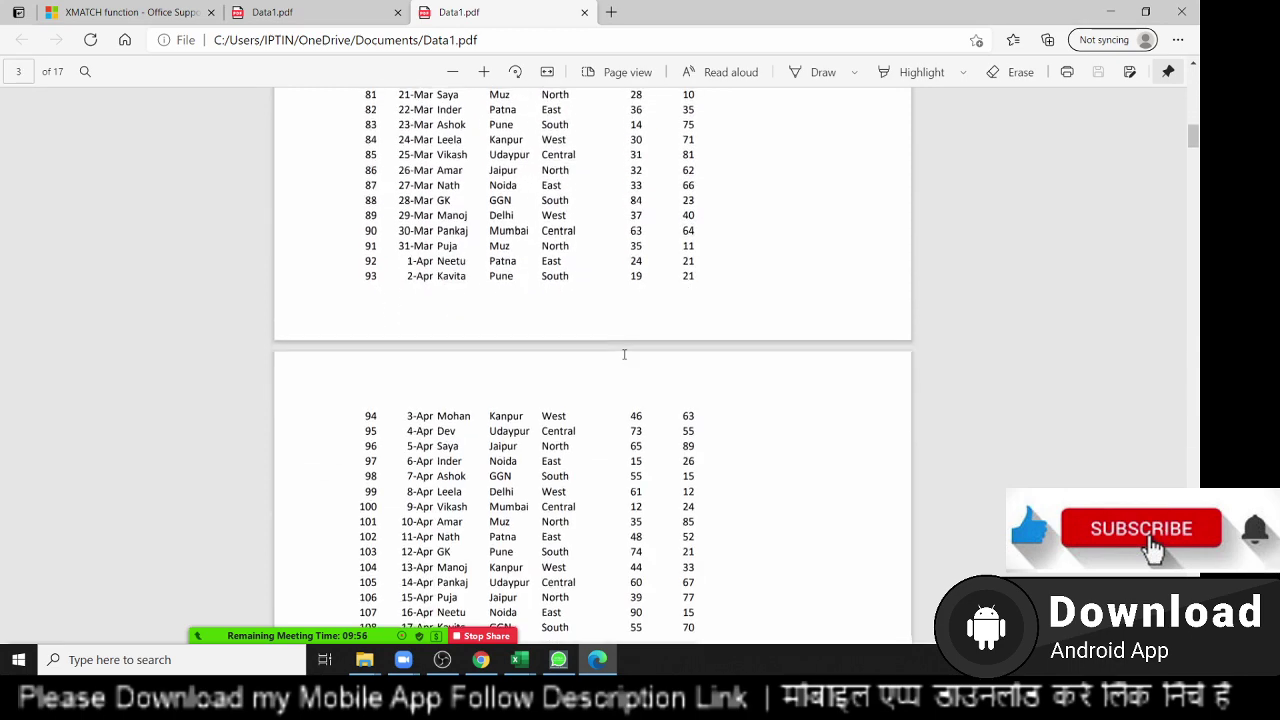
click(584, 12)
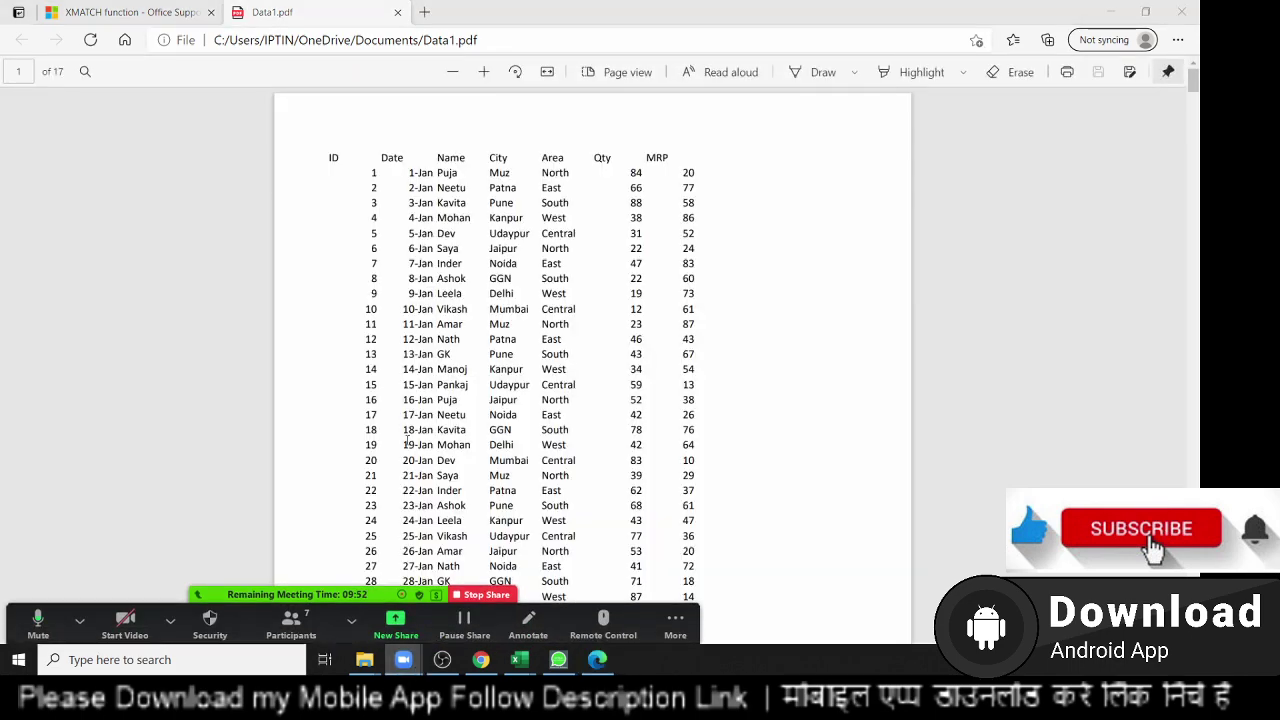
Close the Data1.pdf tab and switch to the Documents Explorer window.
click(397, 12)
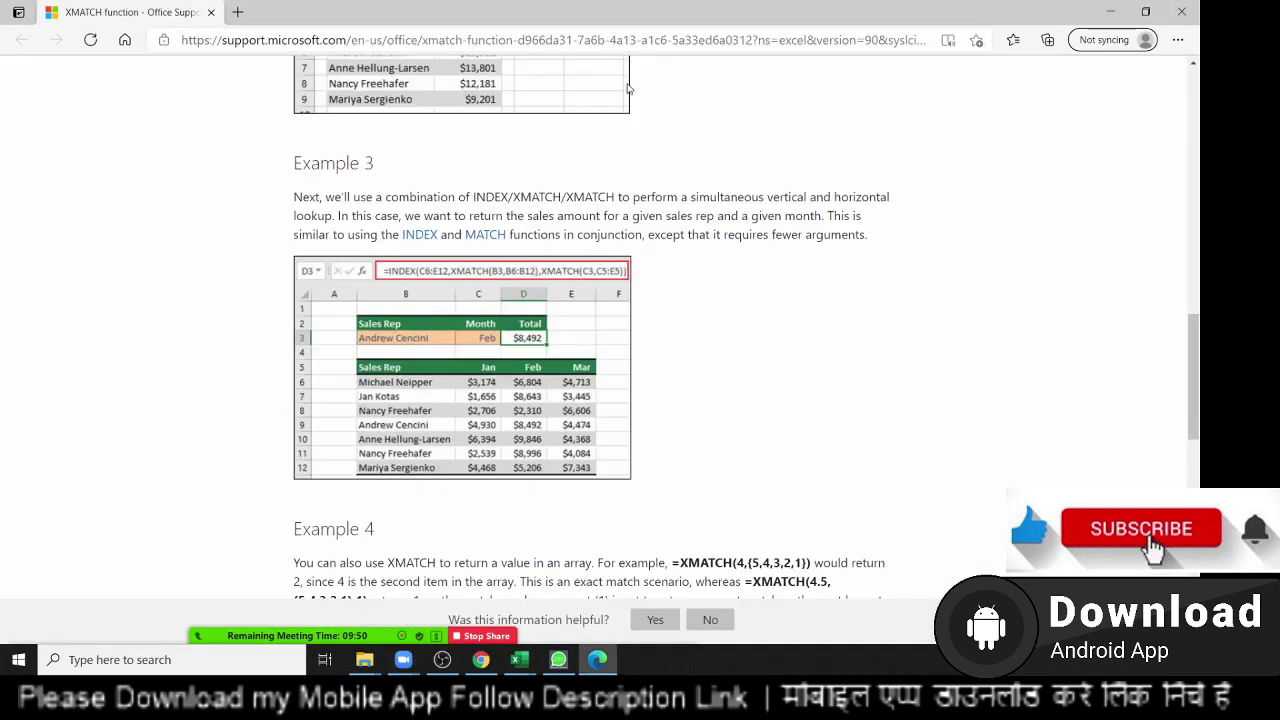
click(364, 659)
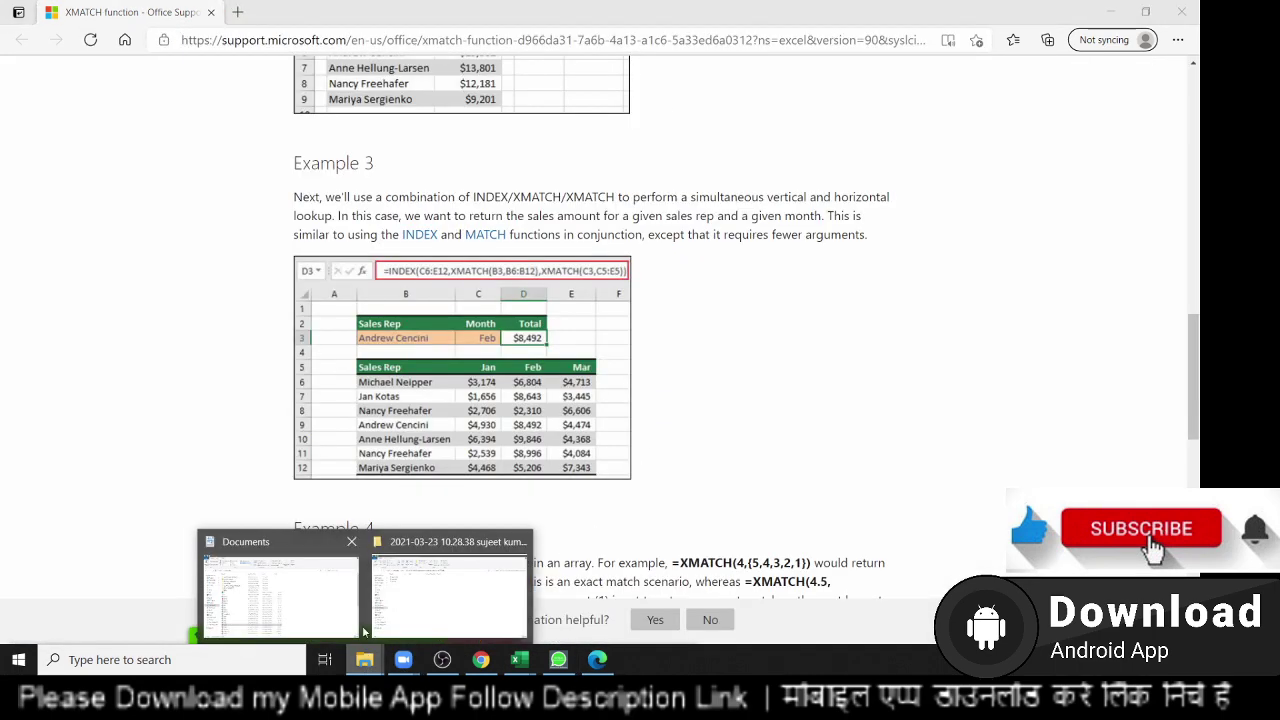
click(395, 607)
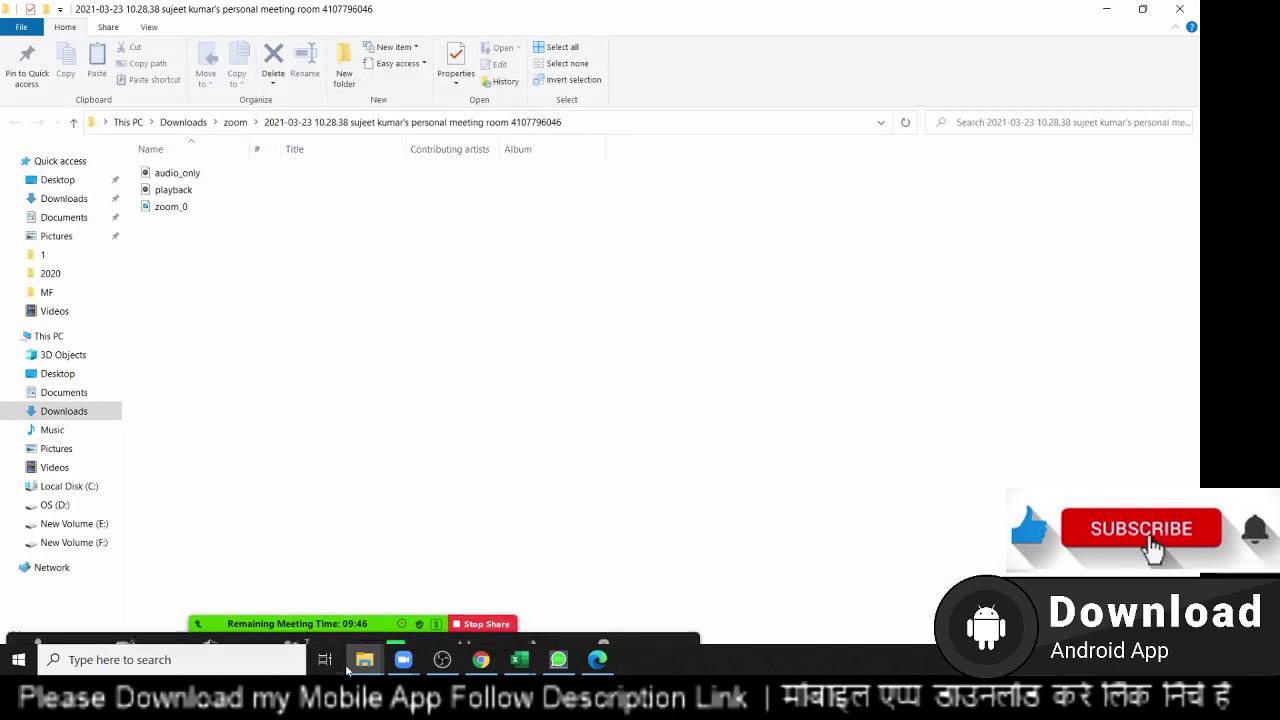
click(280, 580)
Select the 516 KB Data file and browse the Documents folder listing.
scroll(220, 488, down, 5)
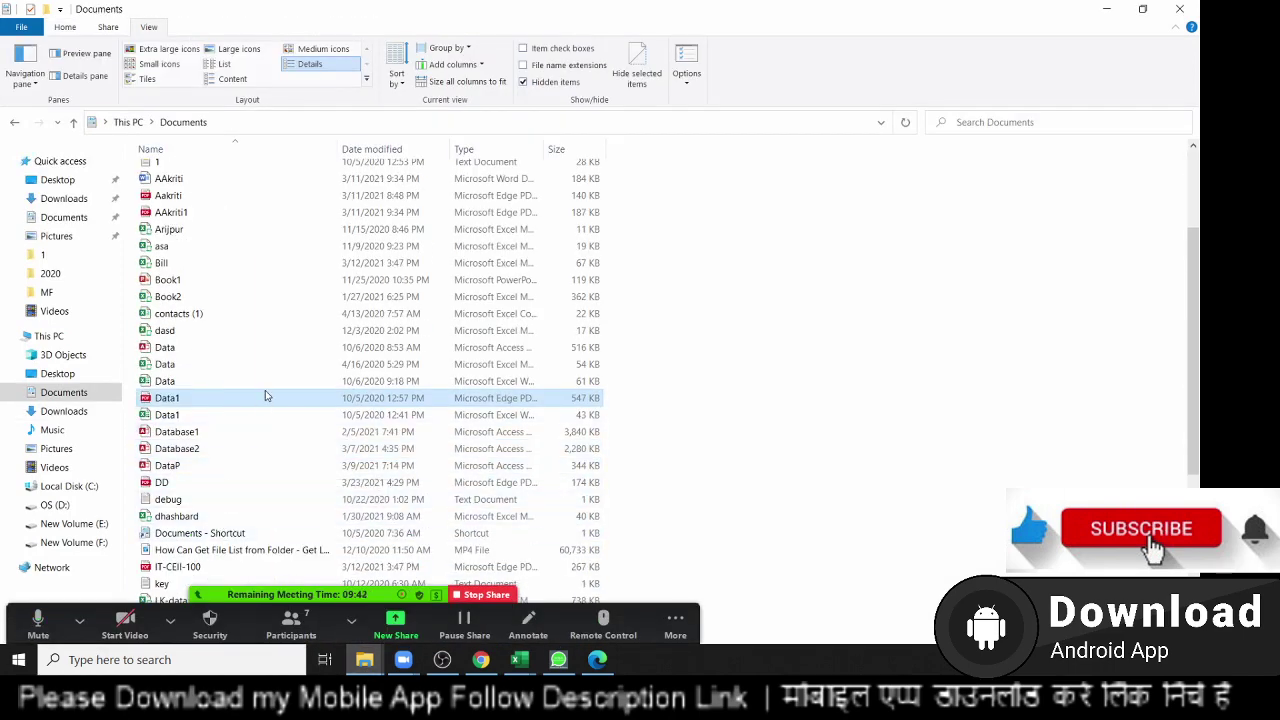
click(260, 350)
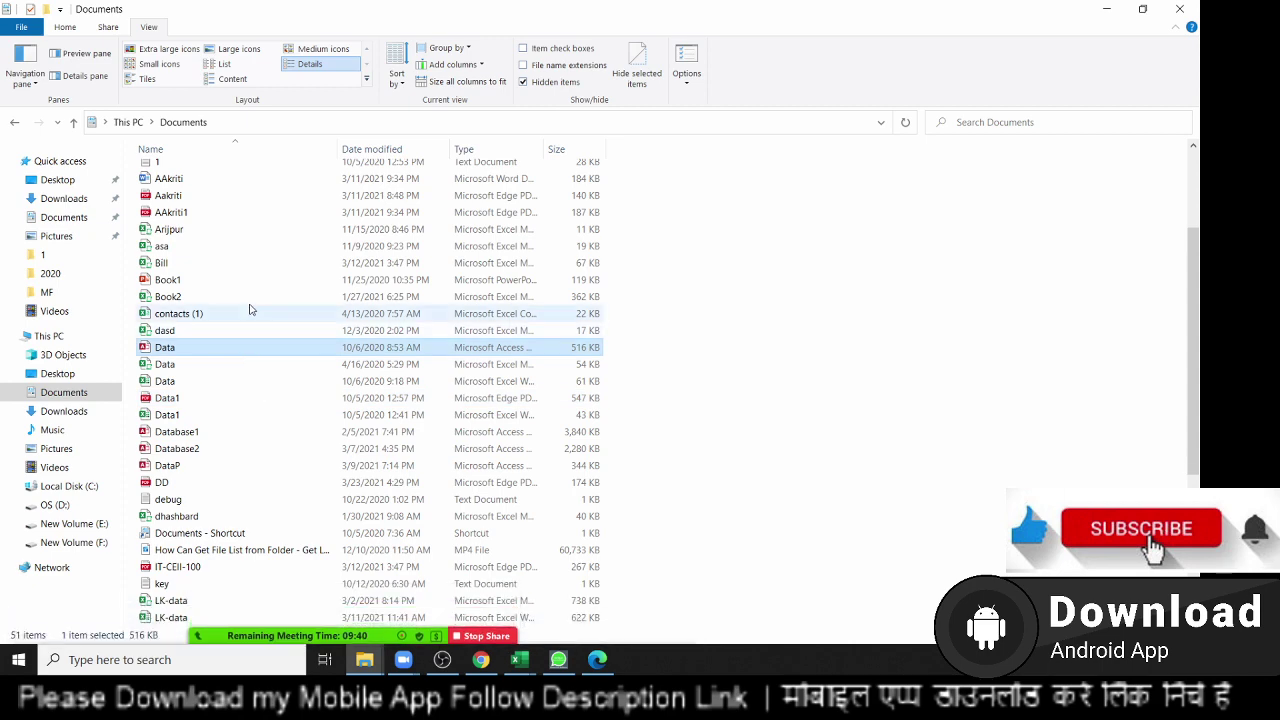
scroll(260, 390, down, 1)
scroll(277, 480, down, 1)
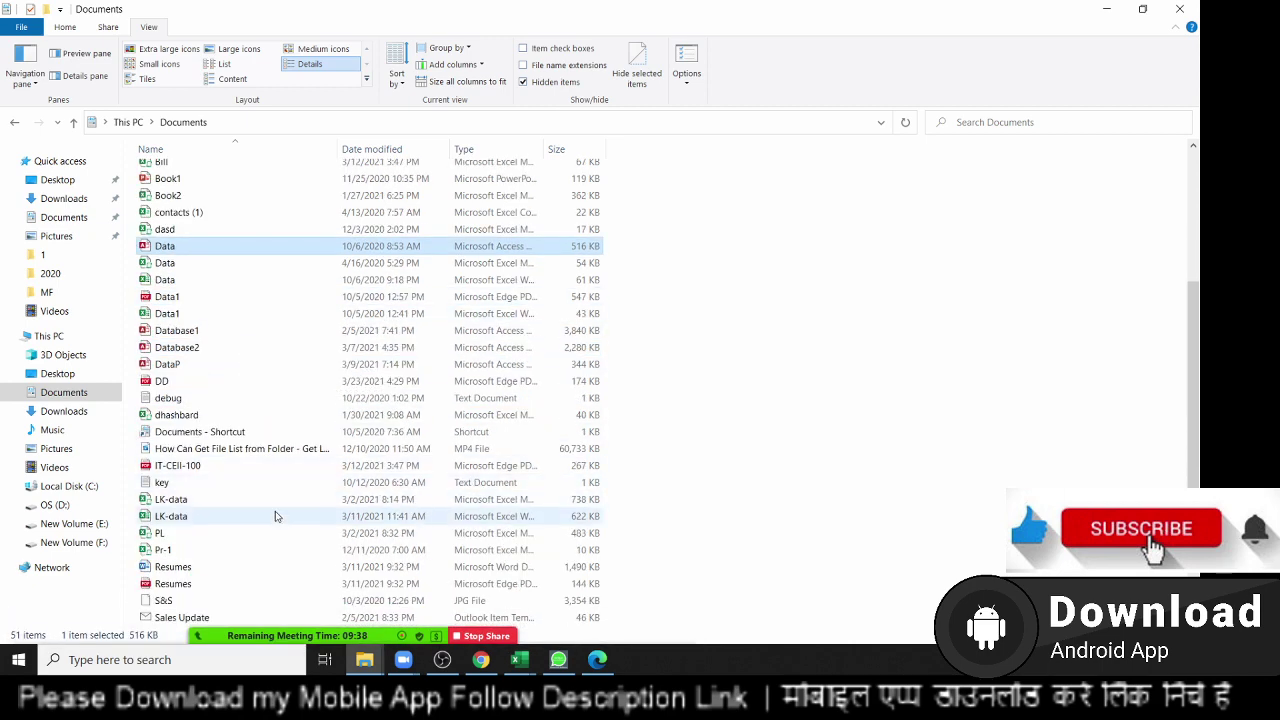
scroll(272, 480, up, 1)
scroll(270, 470, up, 3)
scroll(269, 466, up, 1)
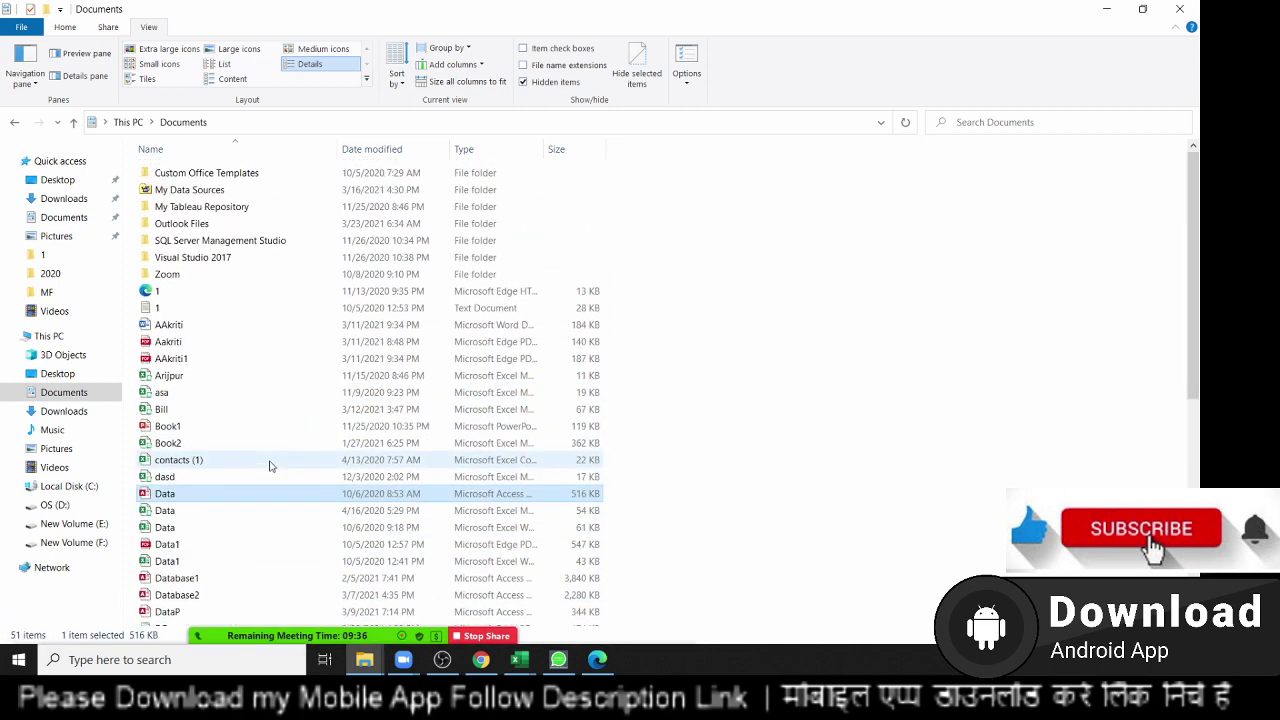
scroll(269, 466, down, 5)
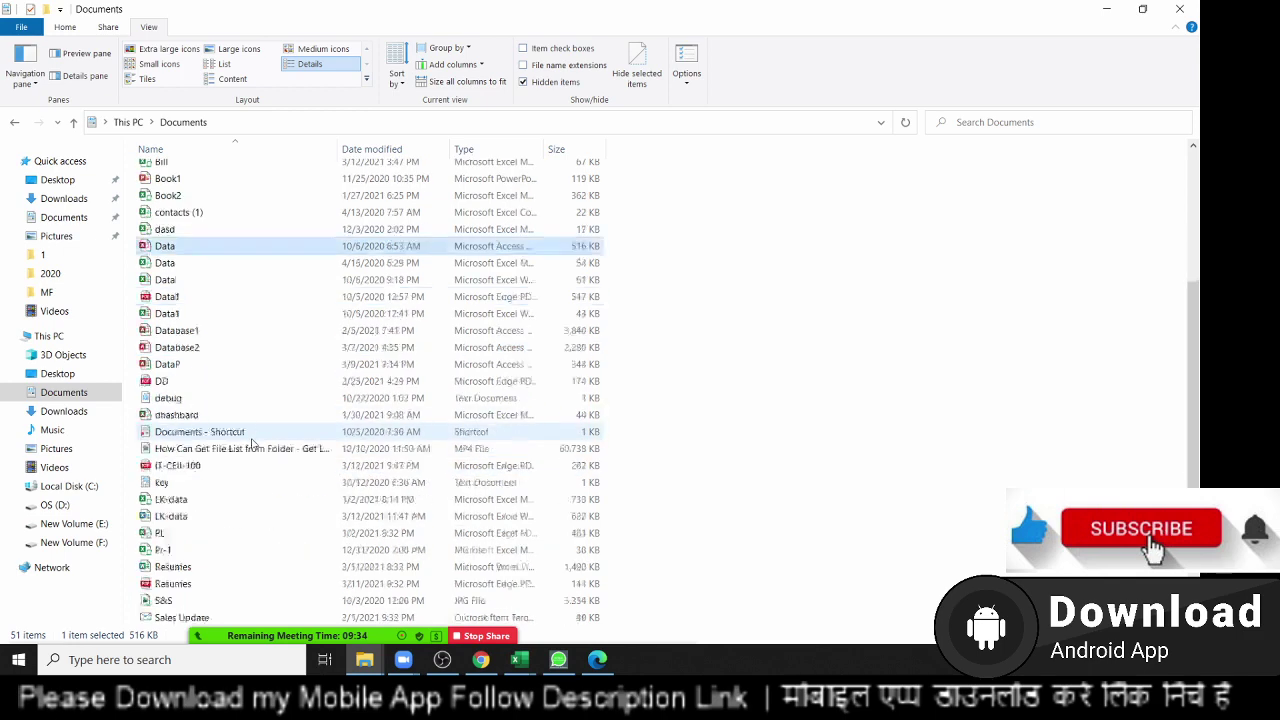
scroll(252, 443, down, 1)
scroll(277, 503, down, 2)
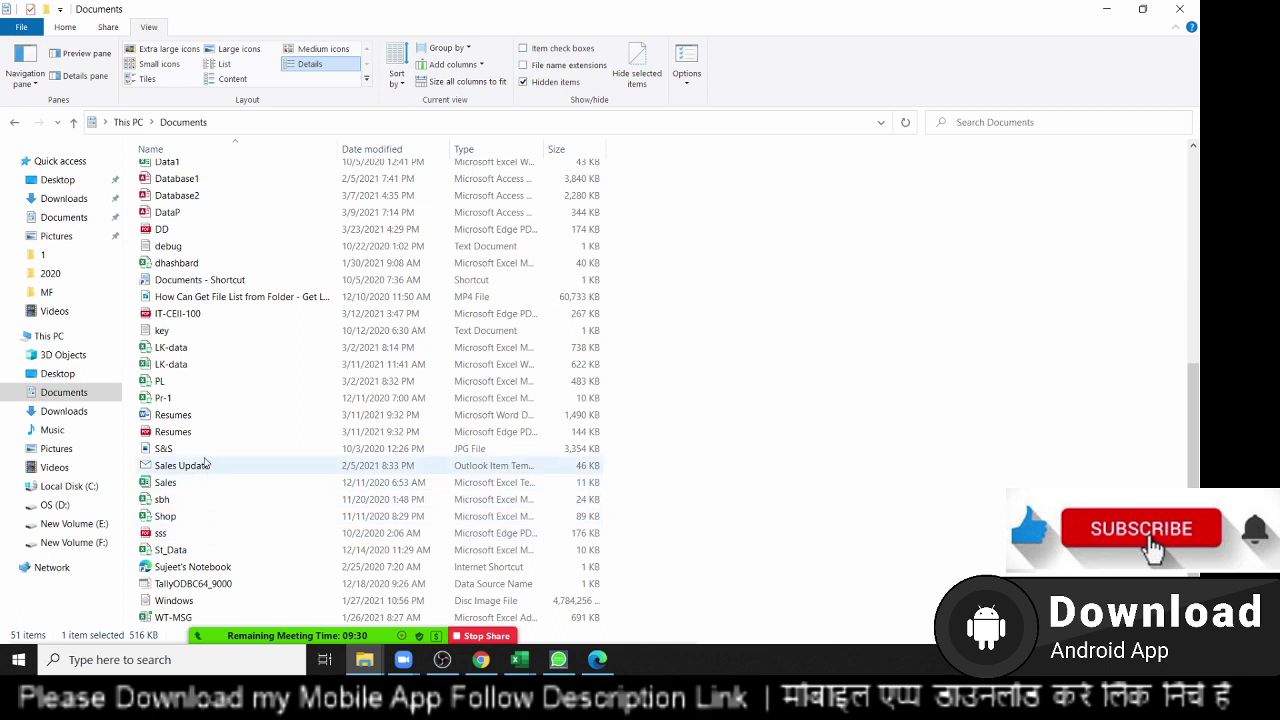
Search the Downloads folder for *.pdf files.
click(64, 411)
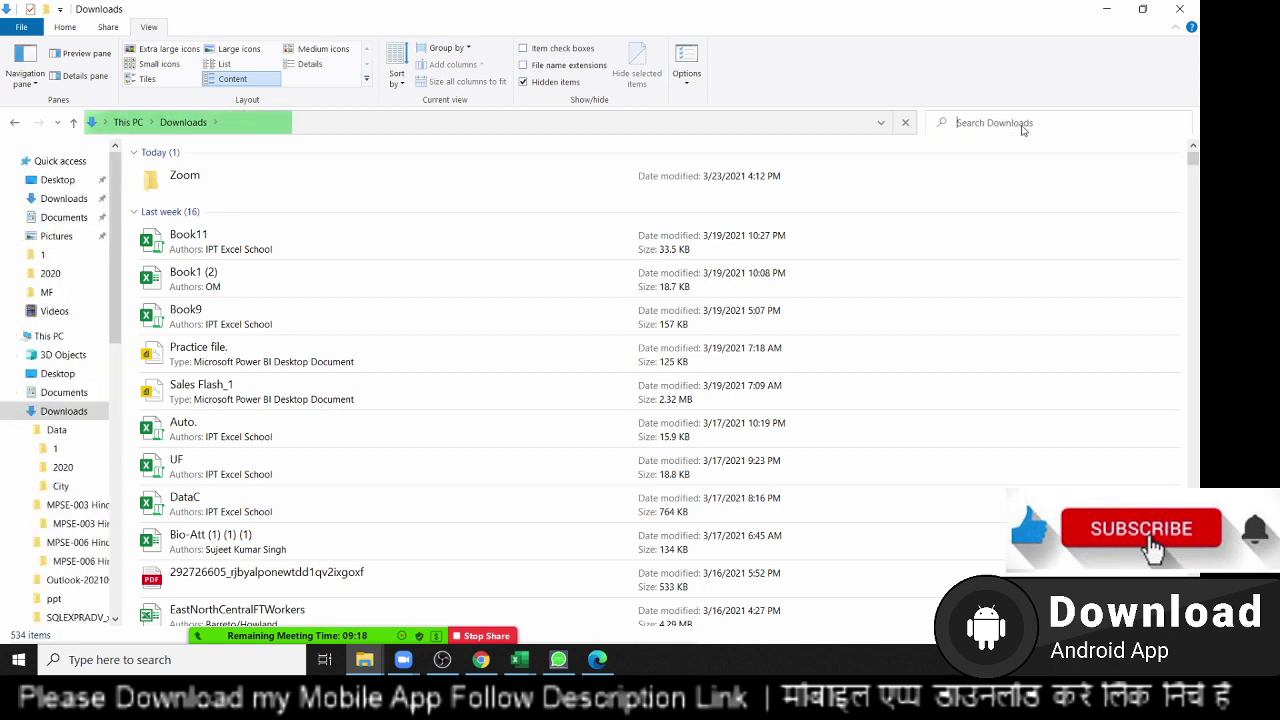
click(1022, 129)
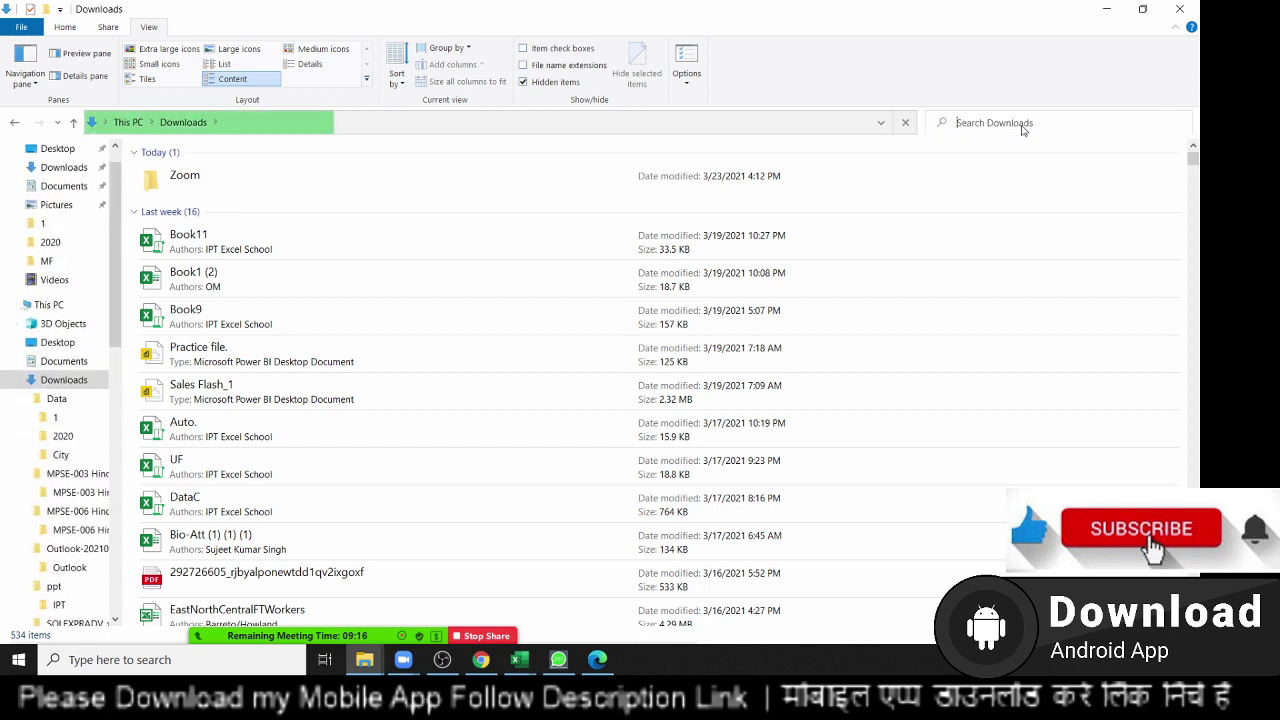
text(*.pdf)
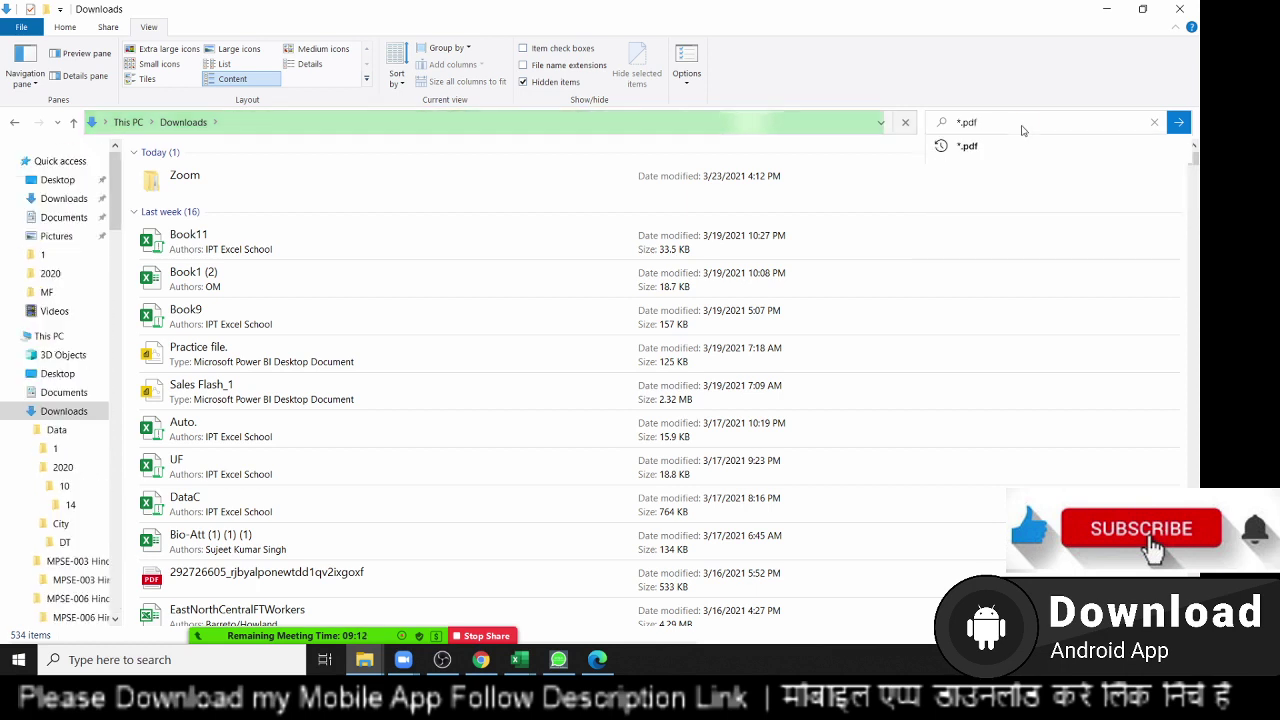
click(1179, 124)
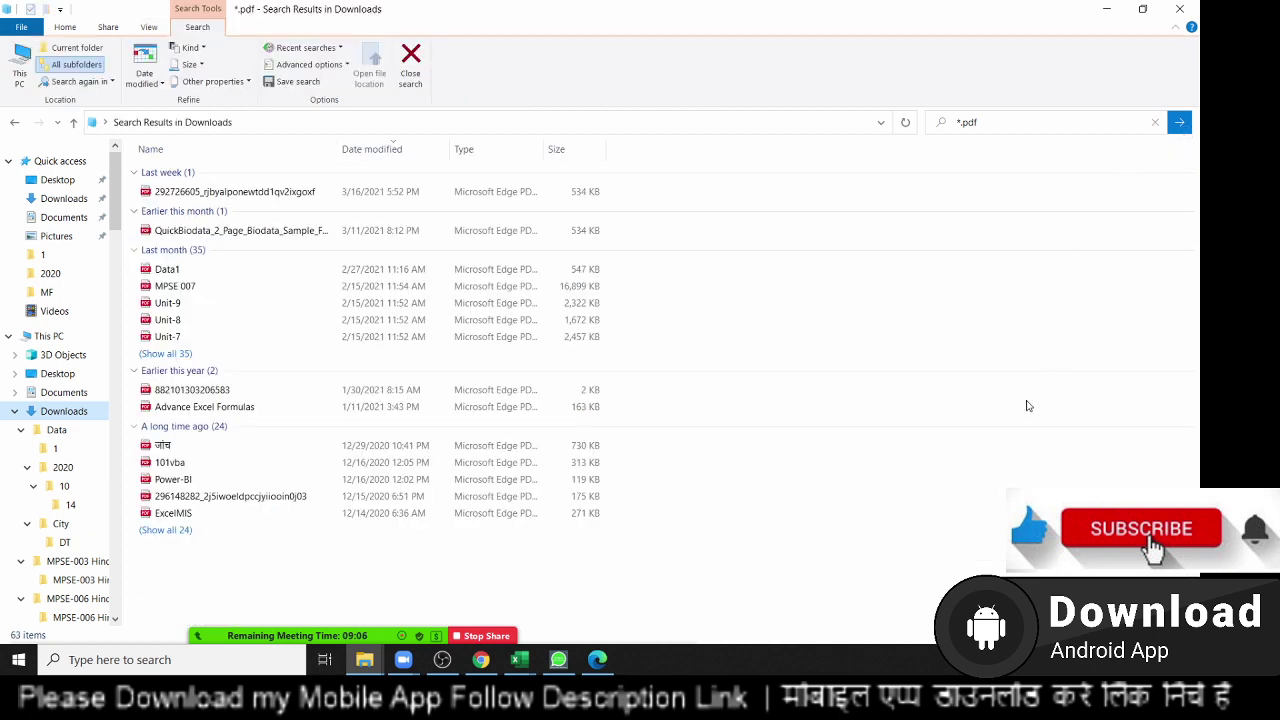
Open Data1.pdf from the search results, then close it and minimize Edge.
click(276, 278)
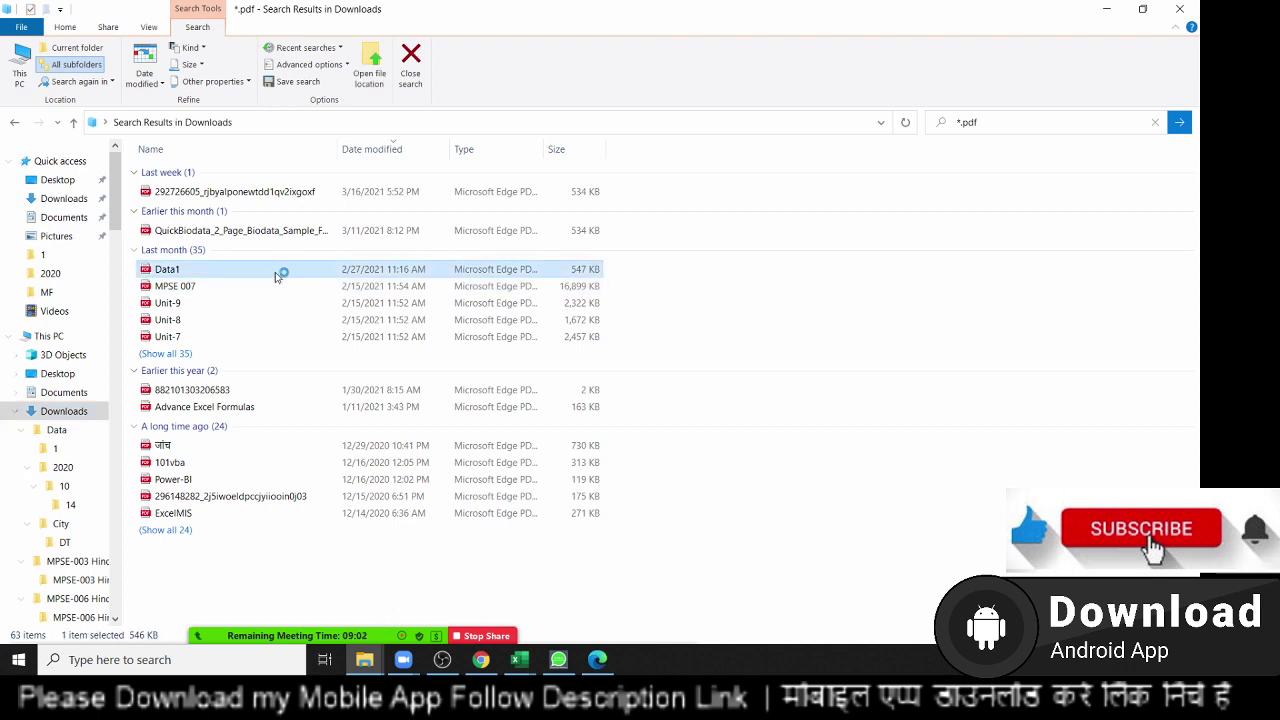
key(Return)
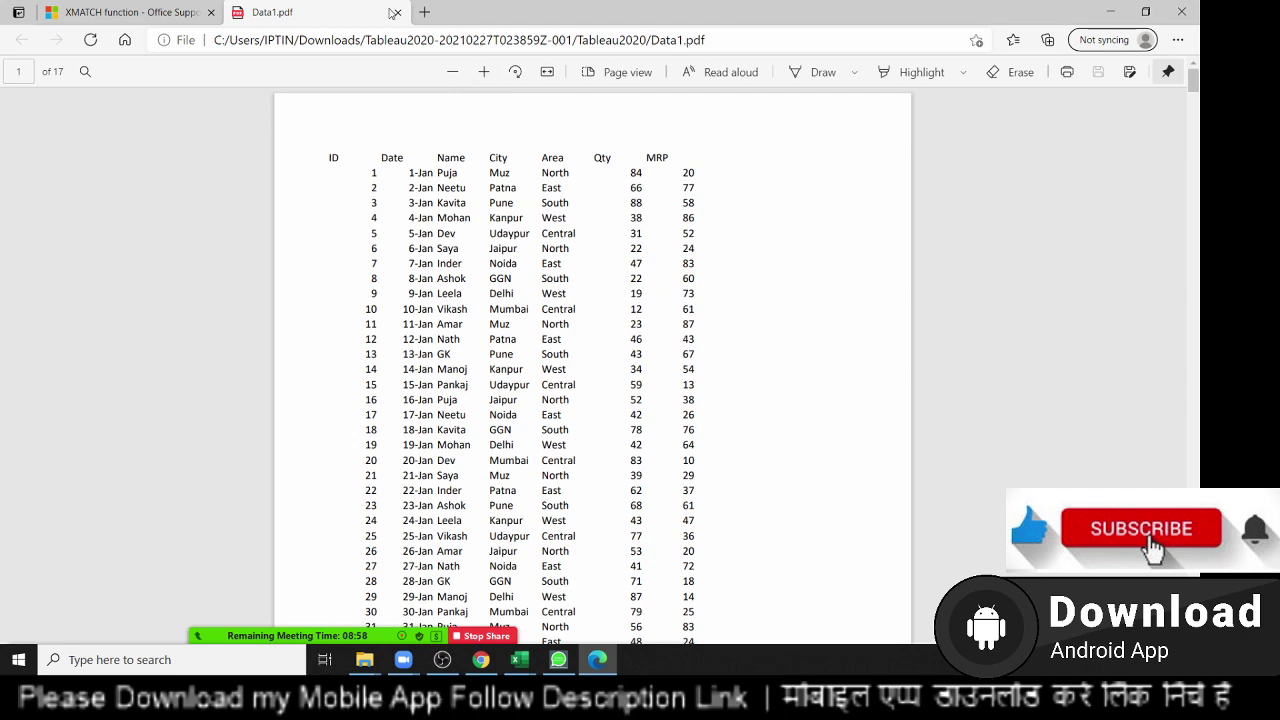
click(397, 12)
click(1110, 11)
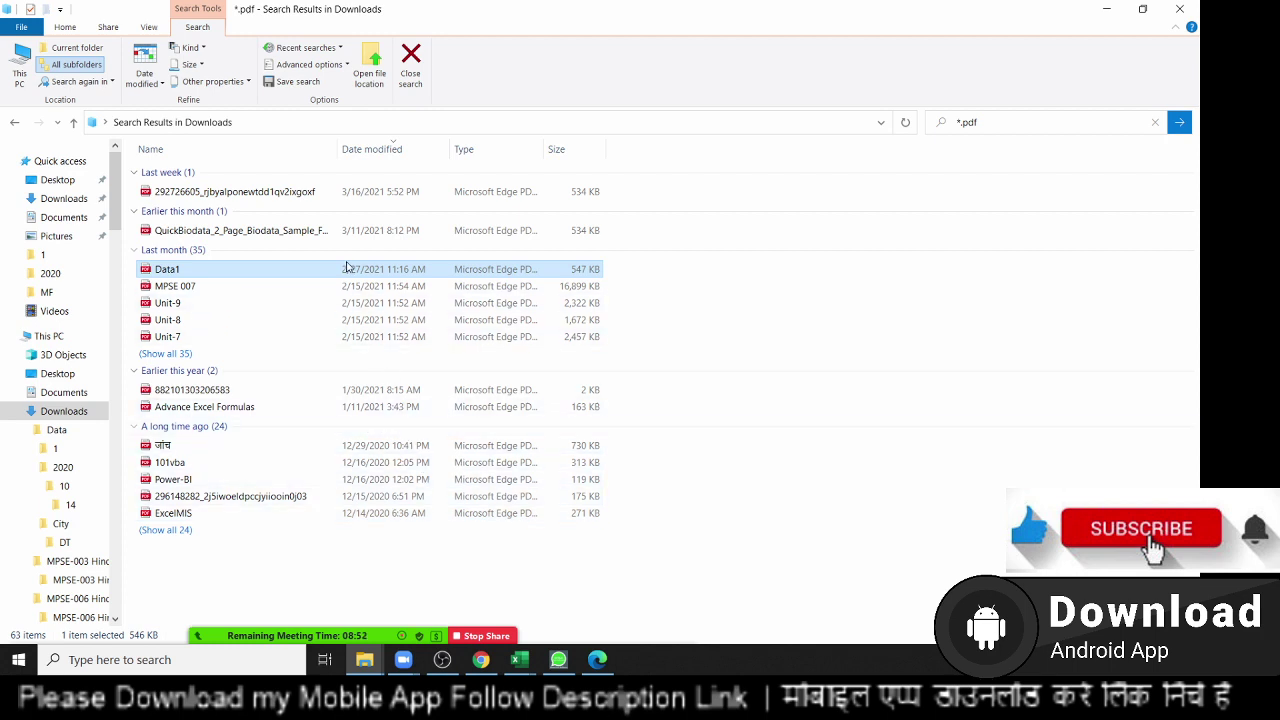
mouse_move(64, 411)
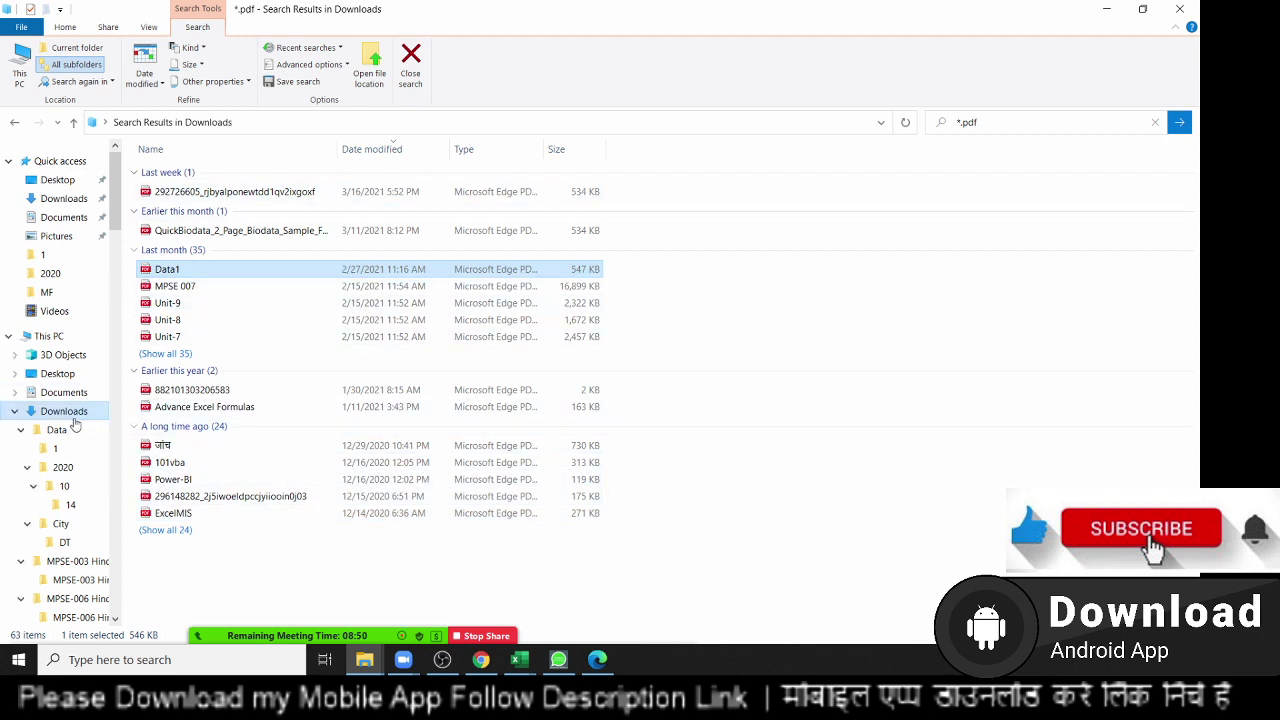
Browse the Documents folder and briefly preview the sss PDF before closing it.
click(63, 392)
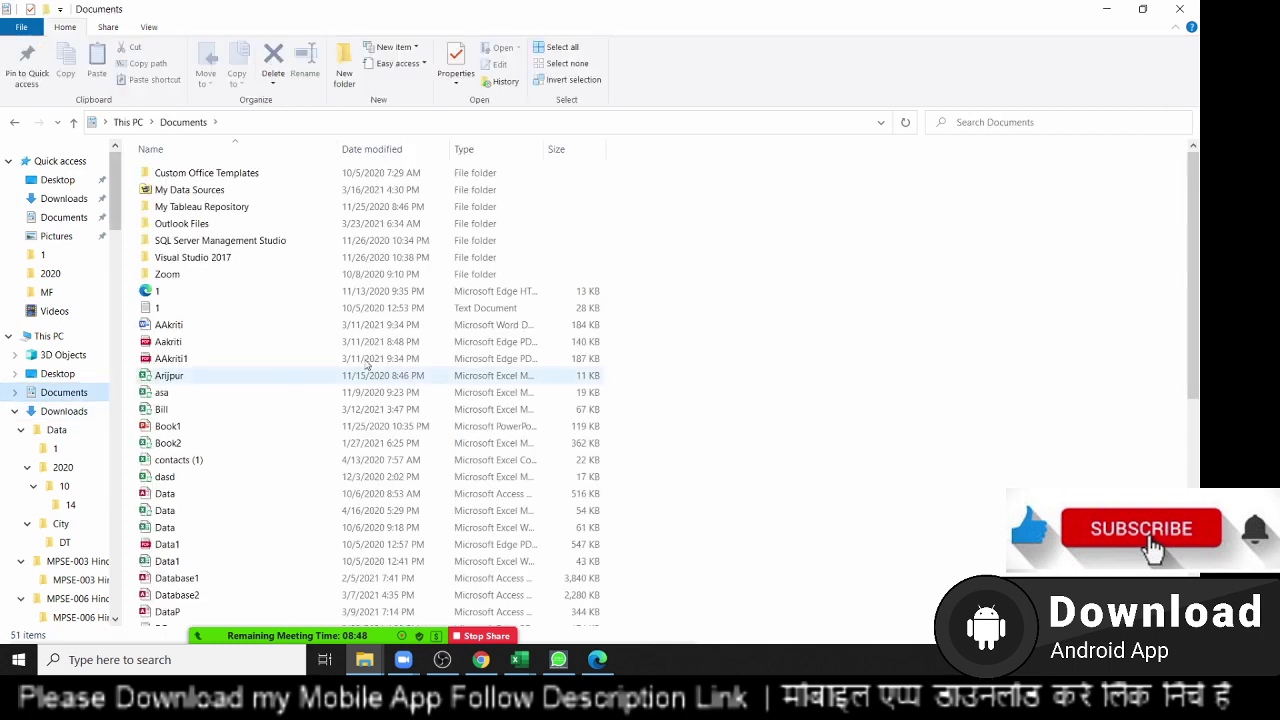
scroll(290, 495, down, 1)
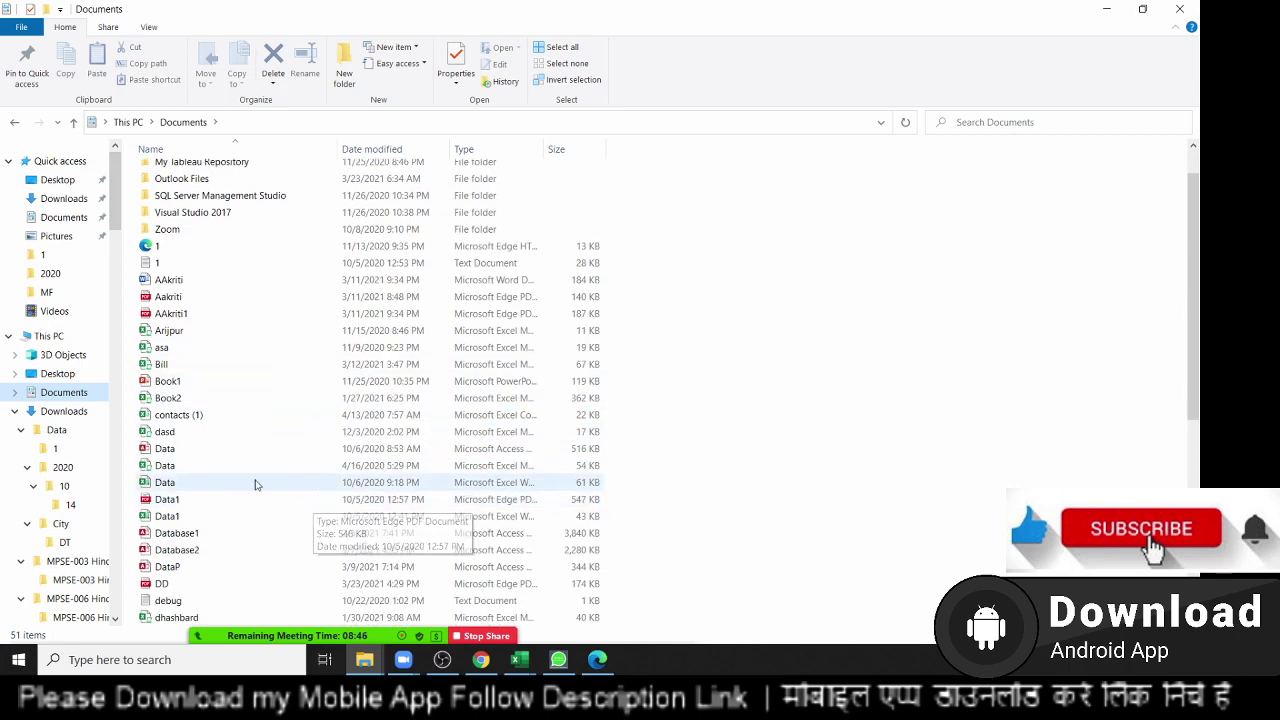
scroll(262, 492, down, 3)
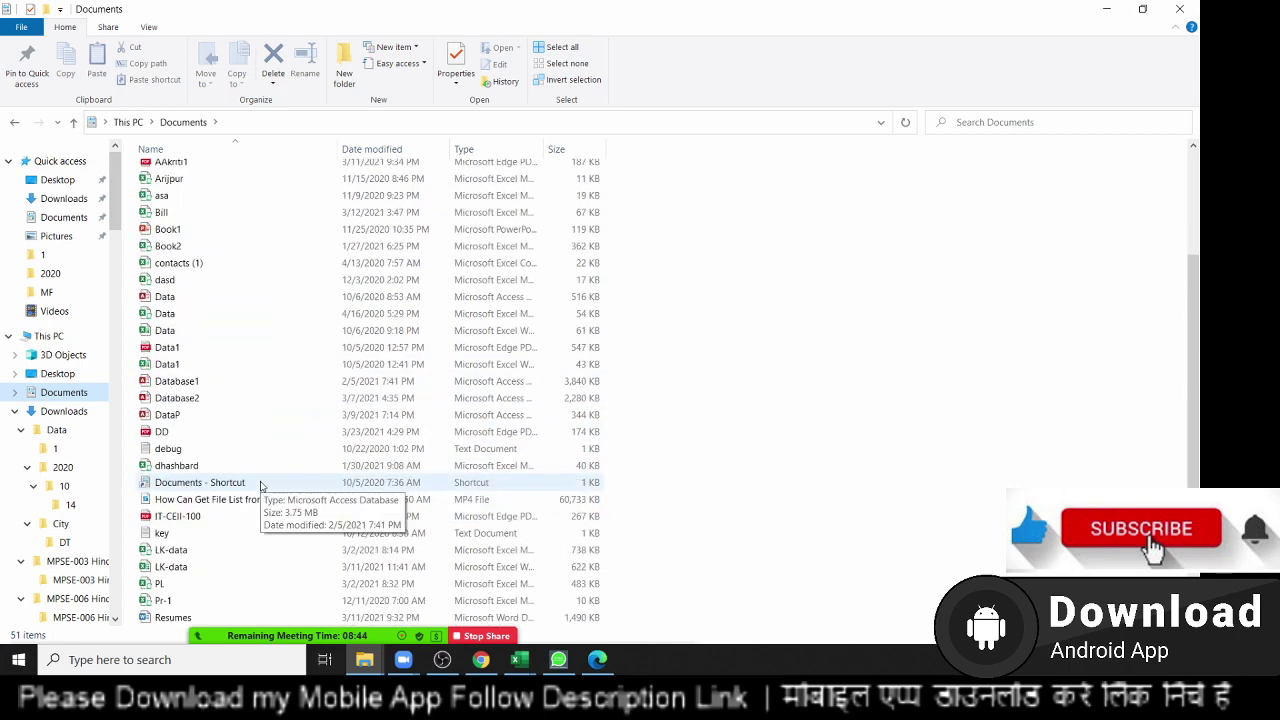
scroll(268, 496, down, 4)
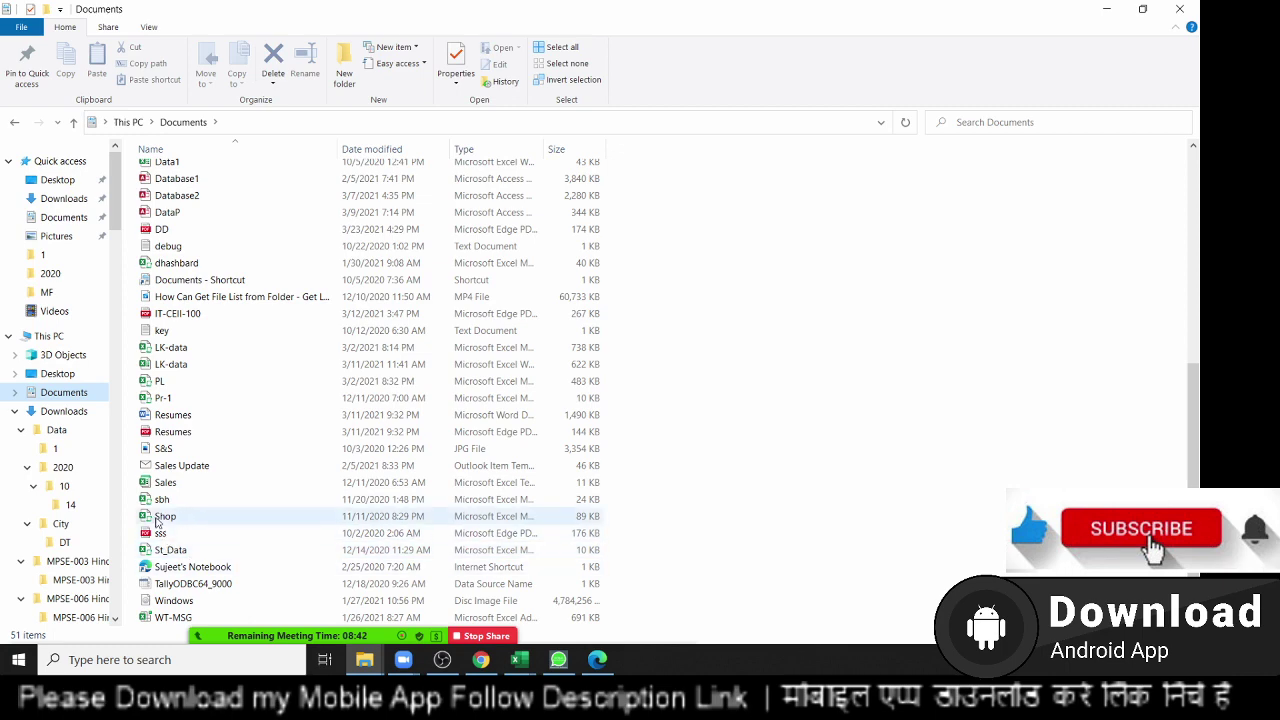
scroll(95, 548, down, 1)
scroll(95, 548, down, 1)
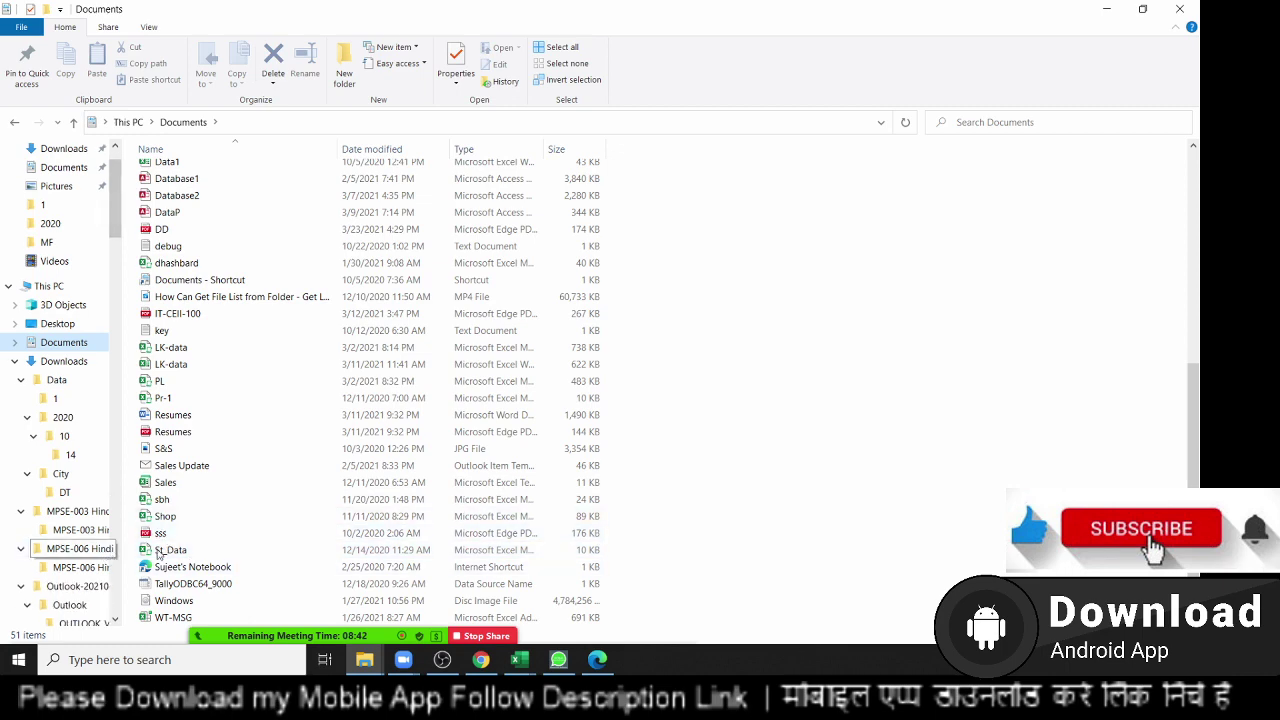
double_click(247, 534)
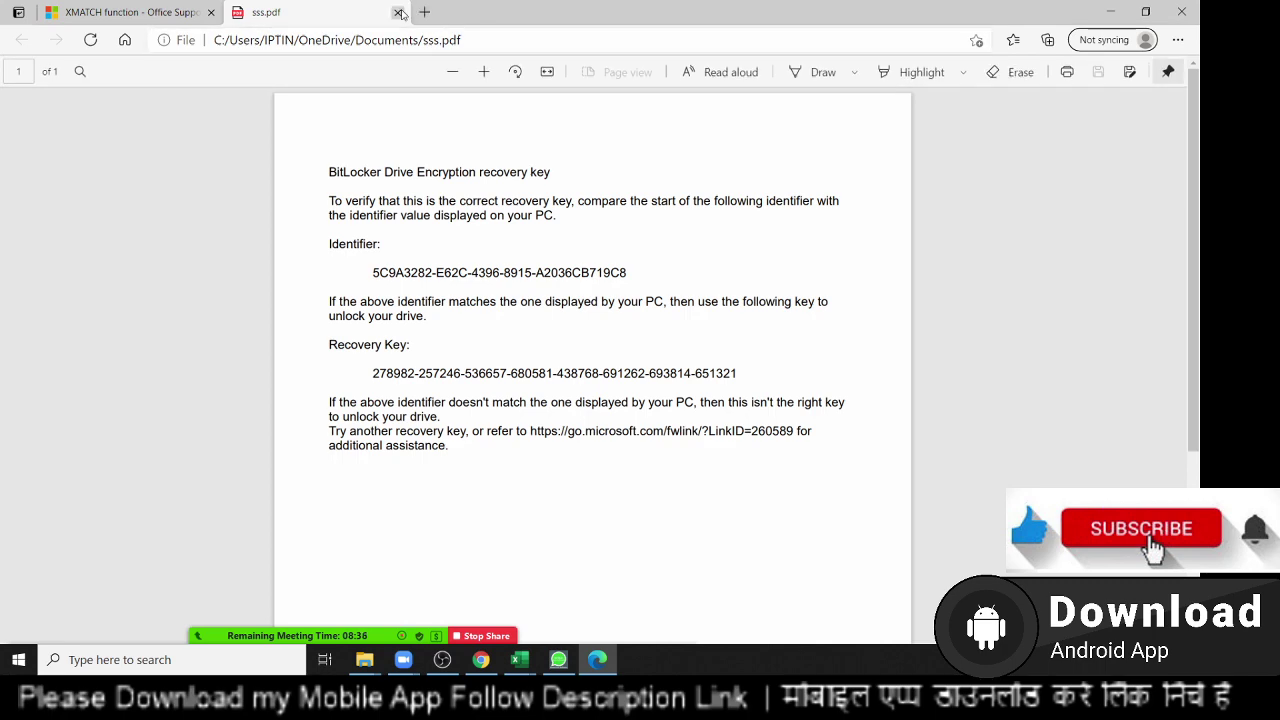
click(398, 12)
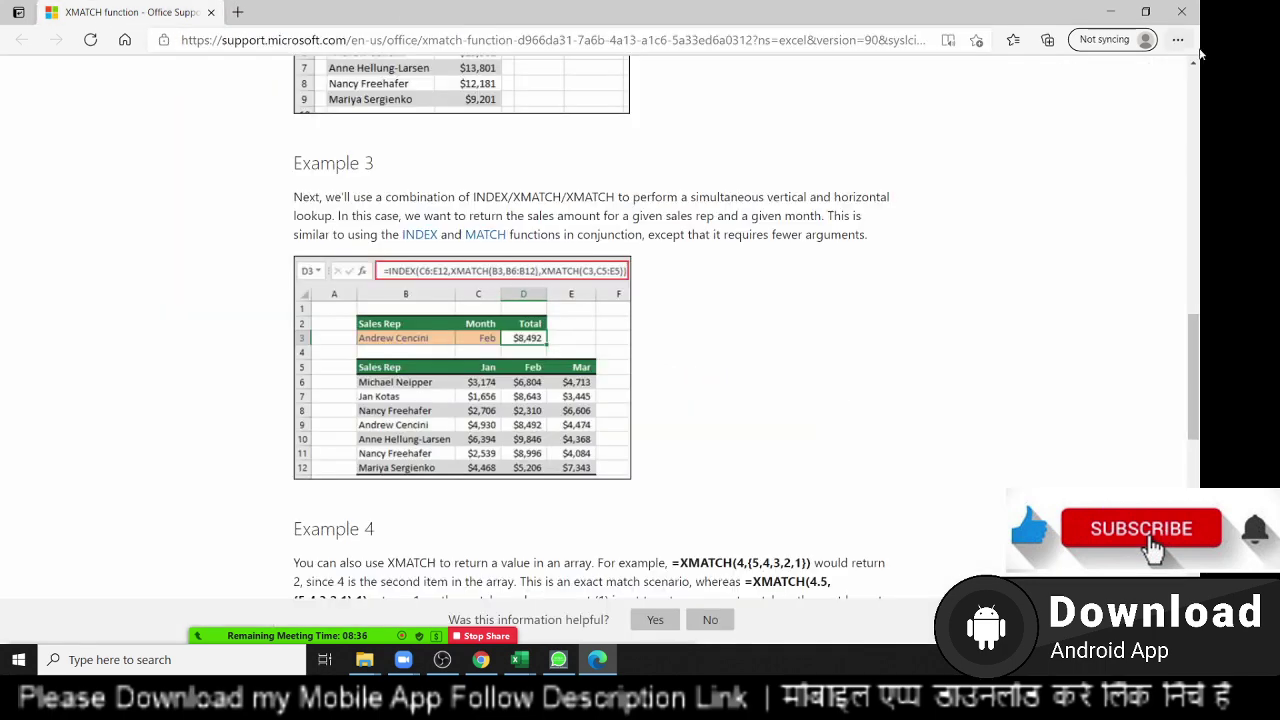
click(1109, 11)
Look through the contents of the Desktop folder.
click(50, 324)
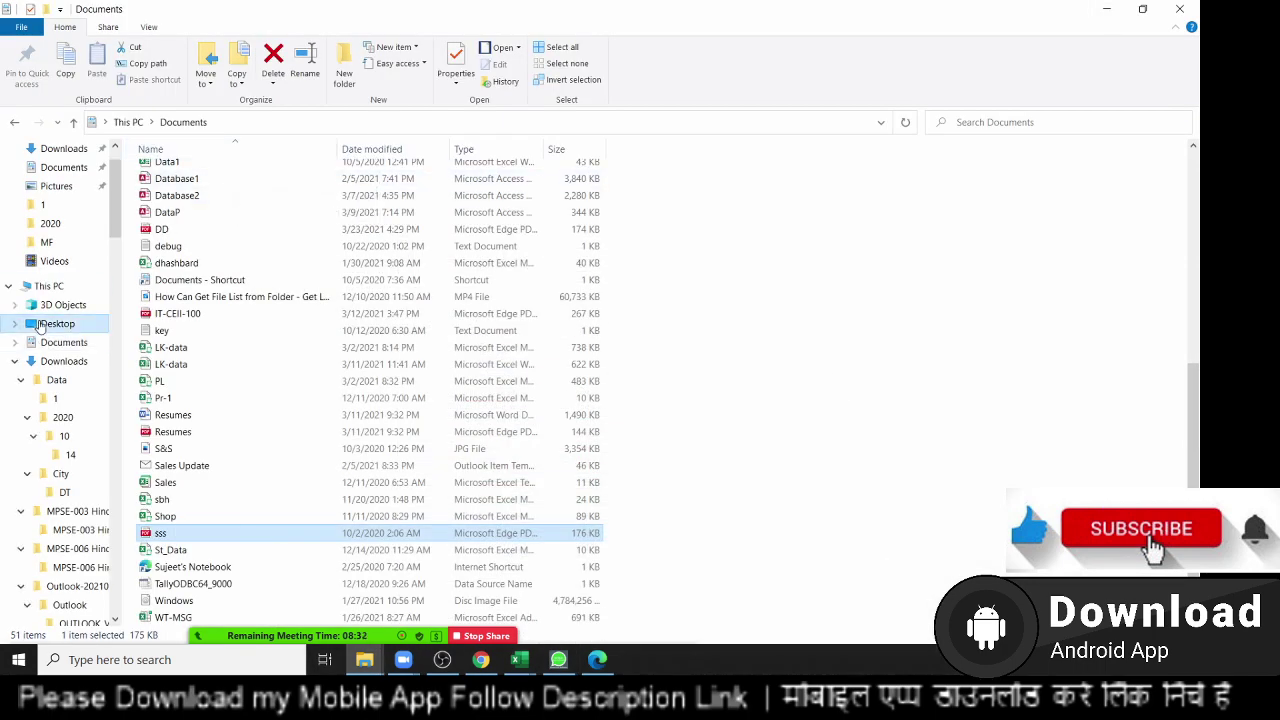
scroll(40, 473, down, 1)
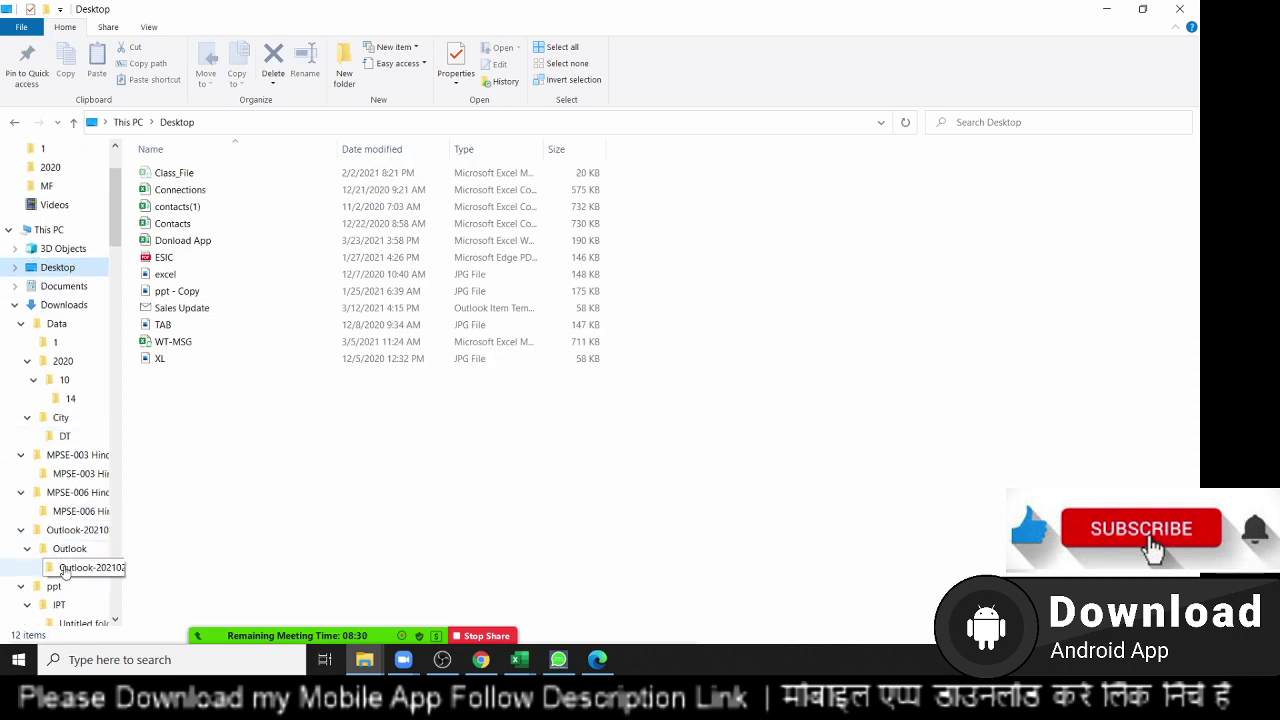
scroll(62, 600, down, 1)
scroll(62, 612, down, 1)
scroll(62, 612, up, 1)
scroll(62, 612, up, 2)
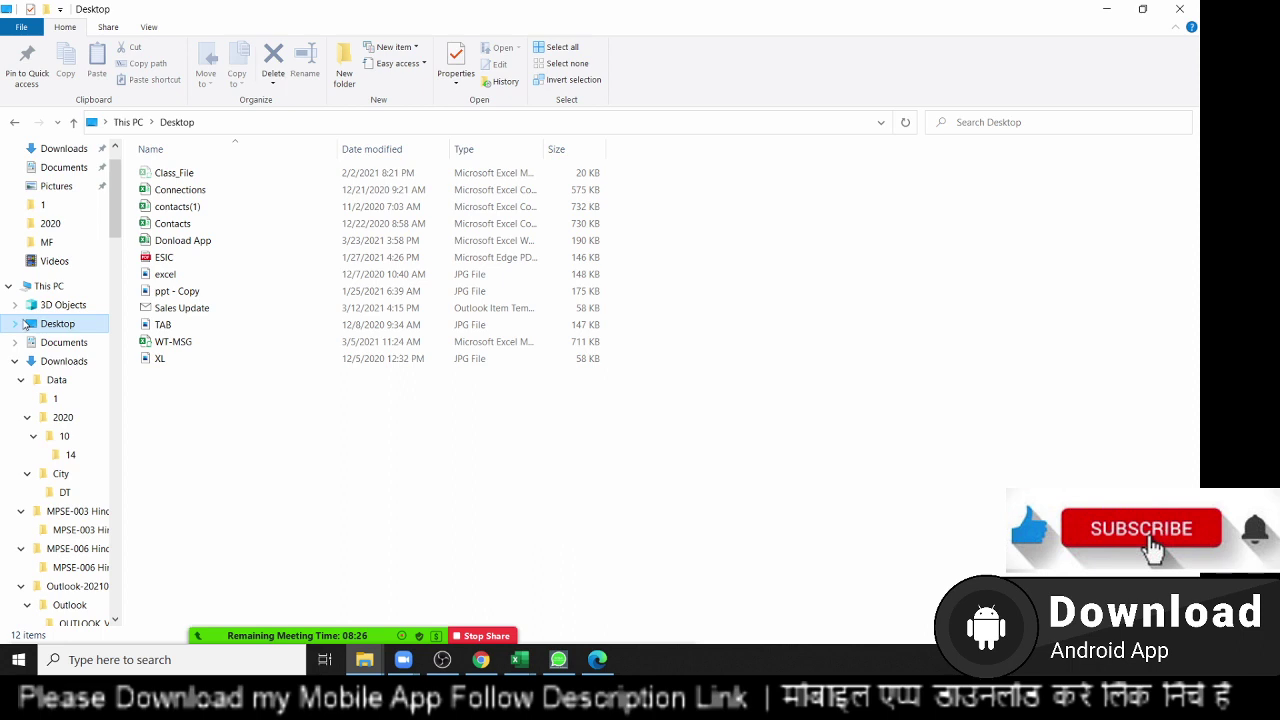
Go from This PC into New Volume (E:) and open its 2020 folder.
click(46, 288)
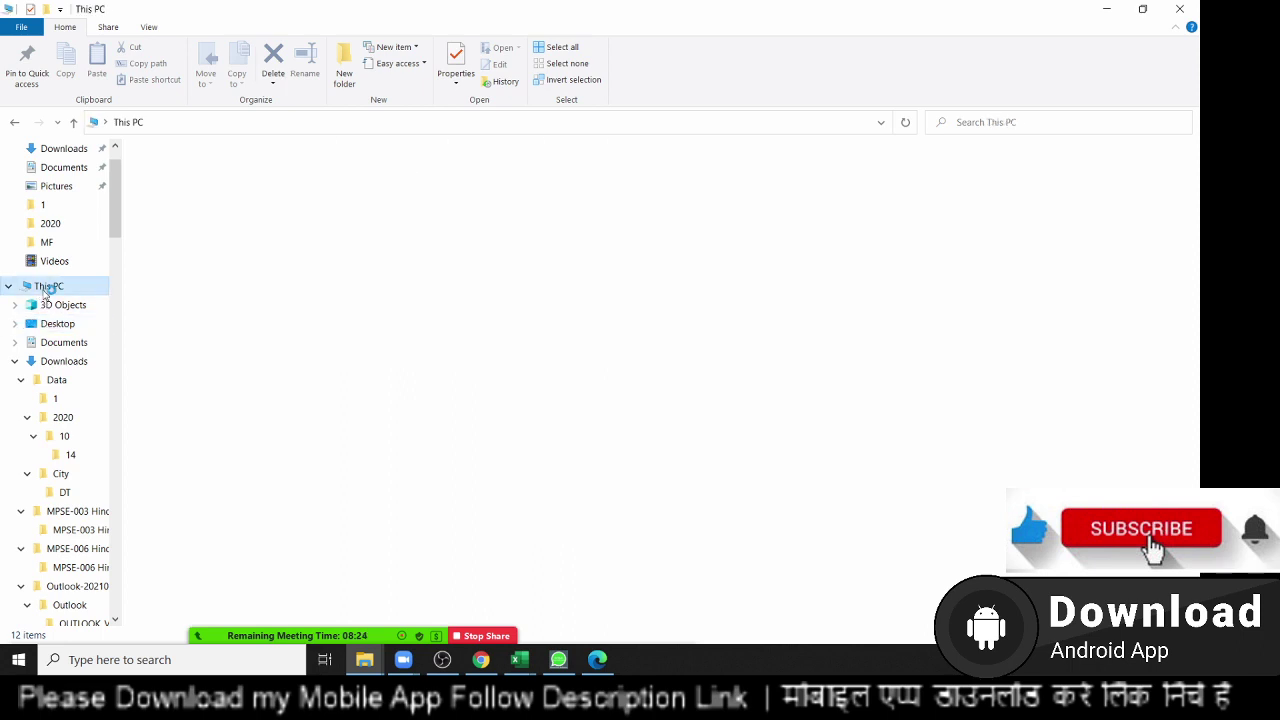
click(624, 300)
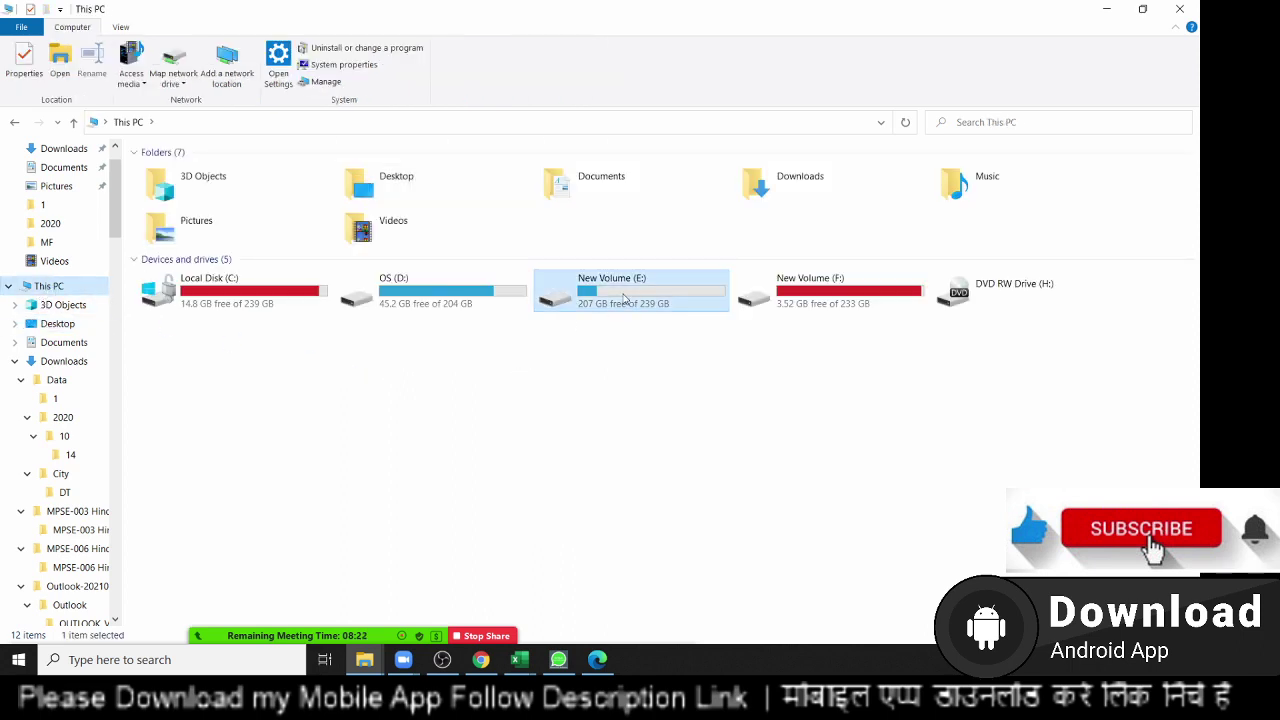
double_click(624, 300)
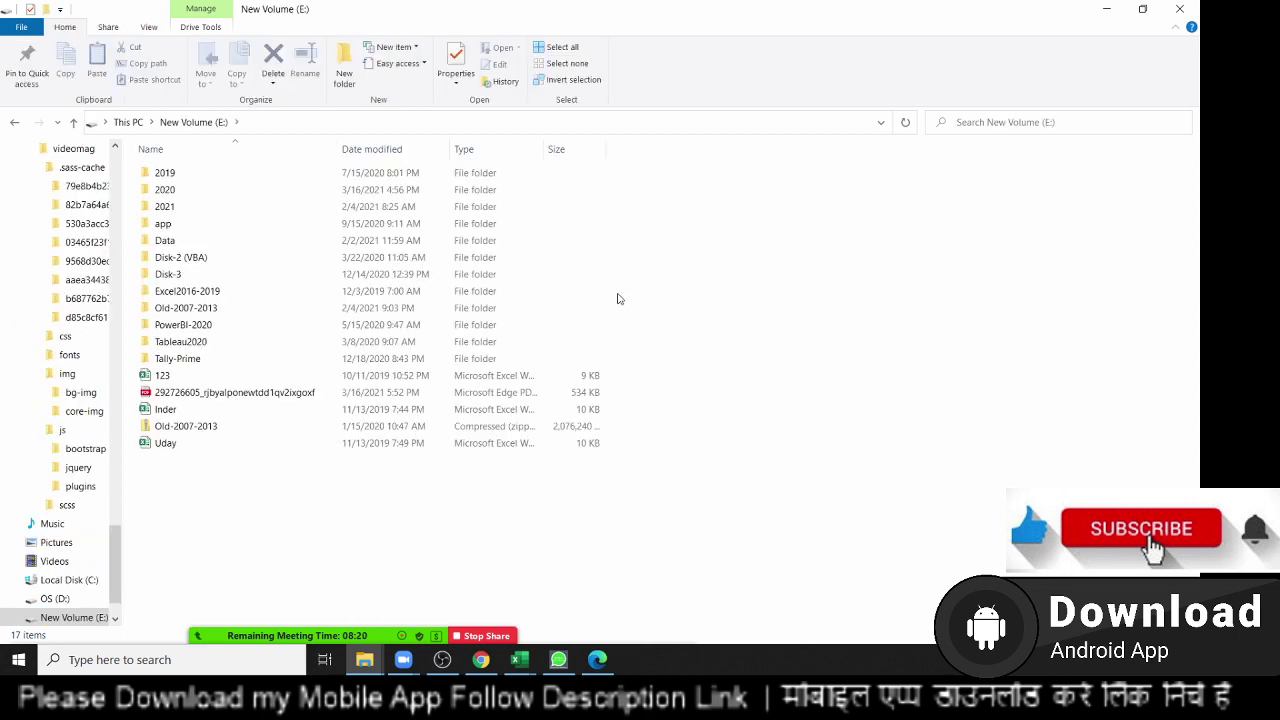
double_click(157, 243)
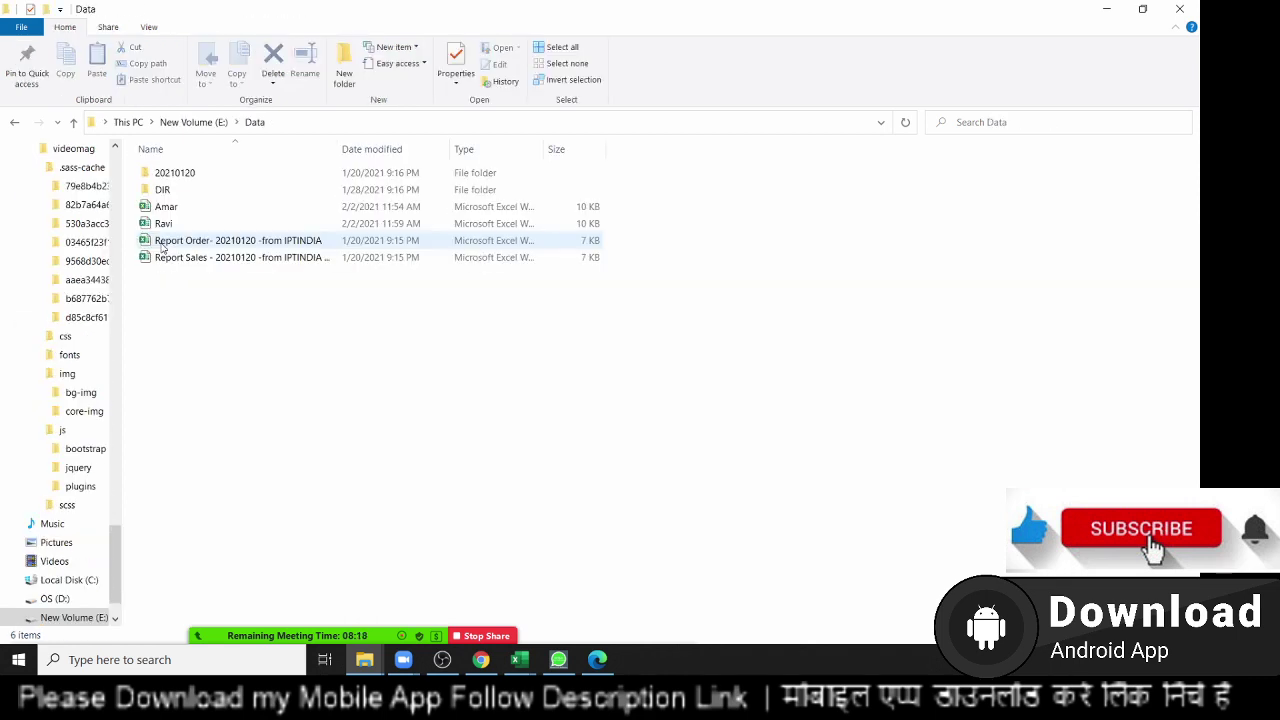
click(14, 122)
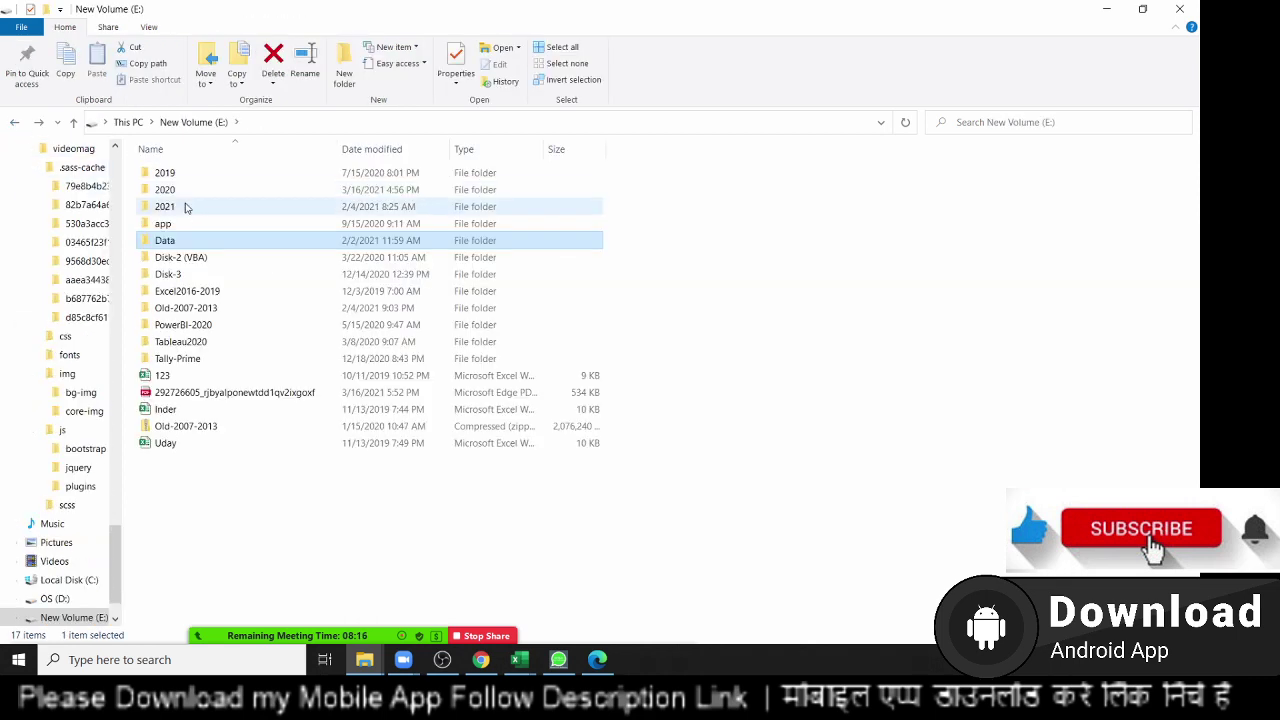
click(183, 193)
double_click(183, 191)
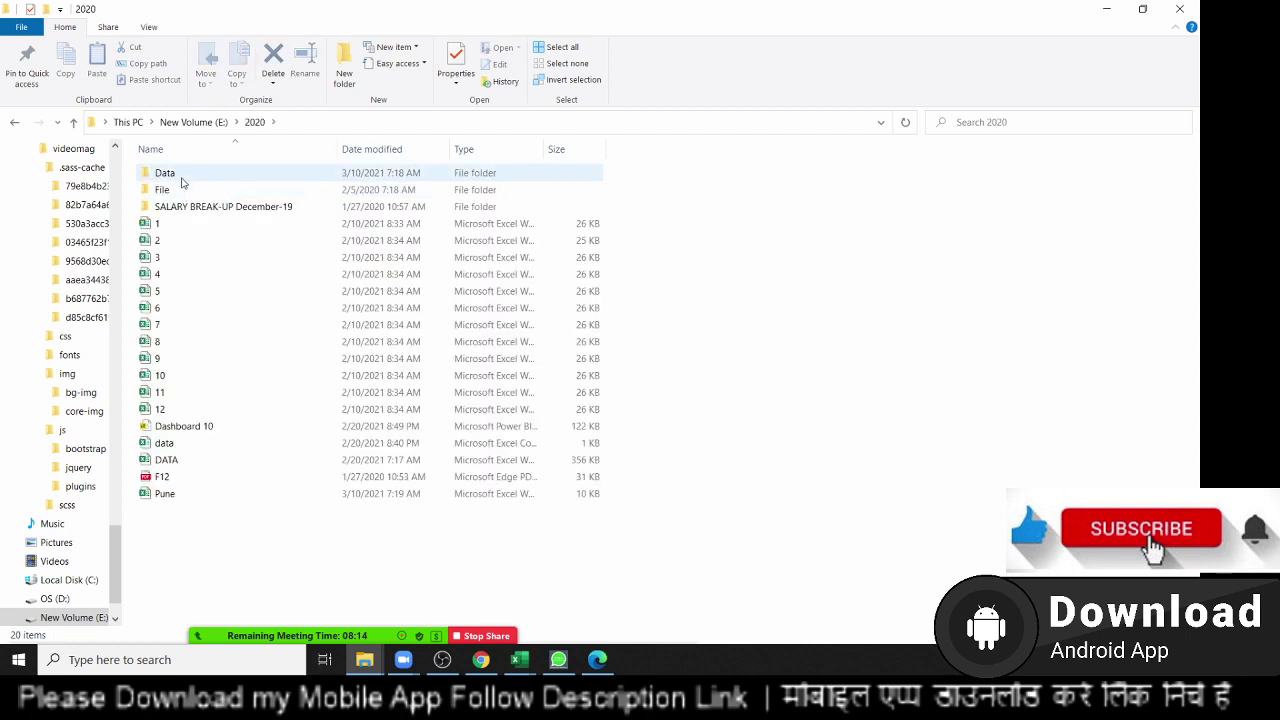
View and close the F12 PDF, then browse 2020\Data and its DD subfolder.
double_click(196, 480)
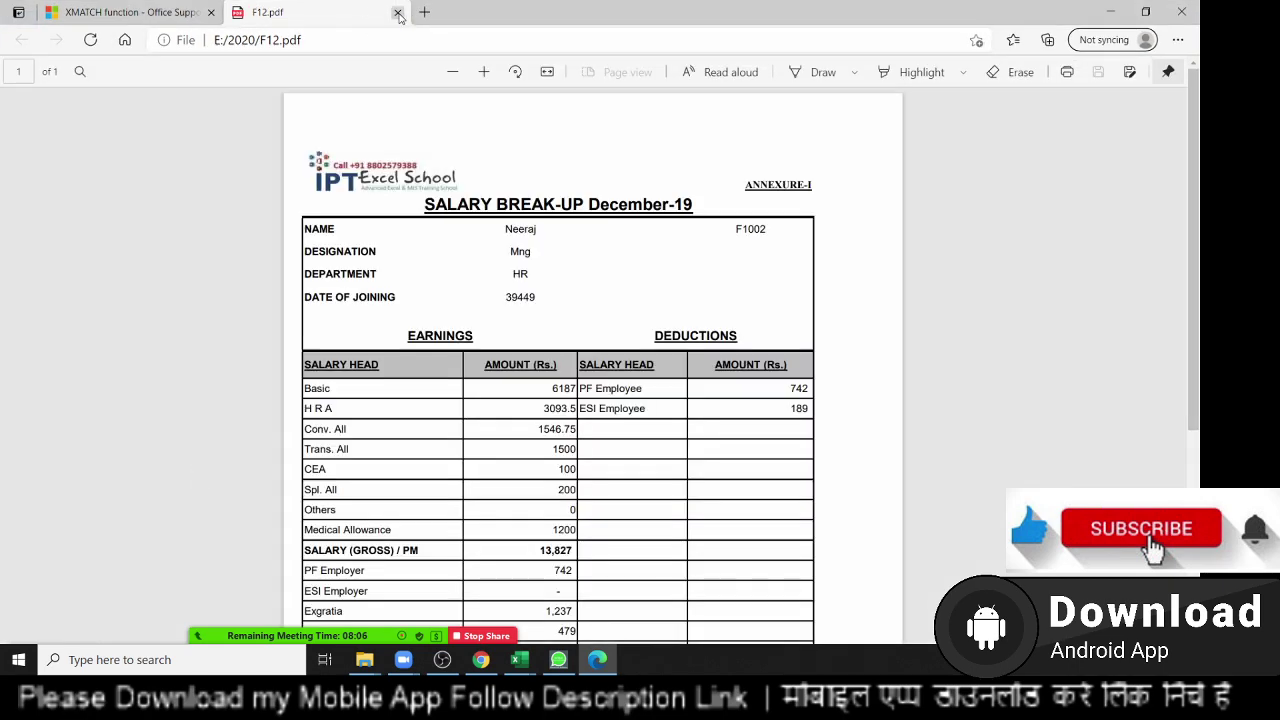
click(404, 15)
key(alt+Tab)
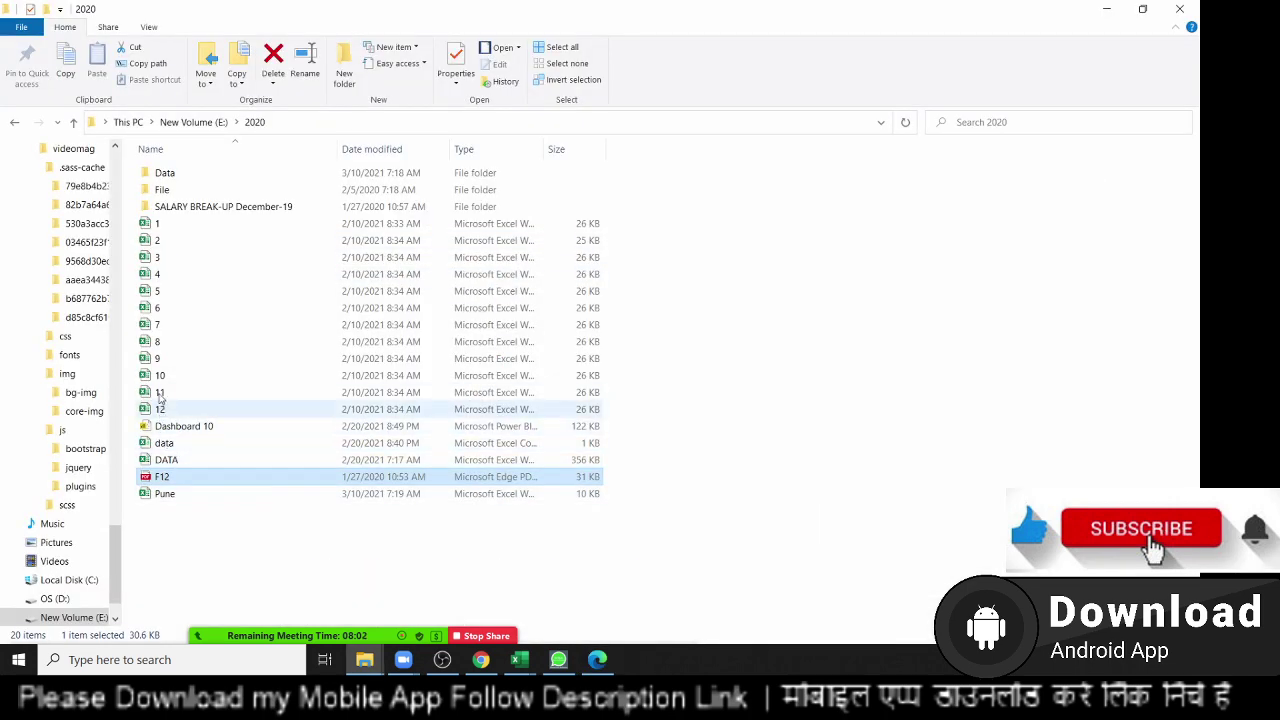
double_click(177, 174)
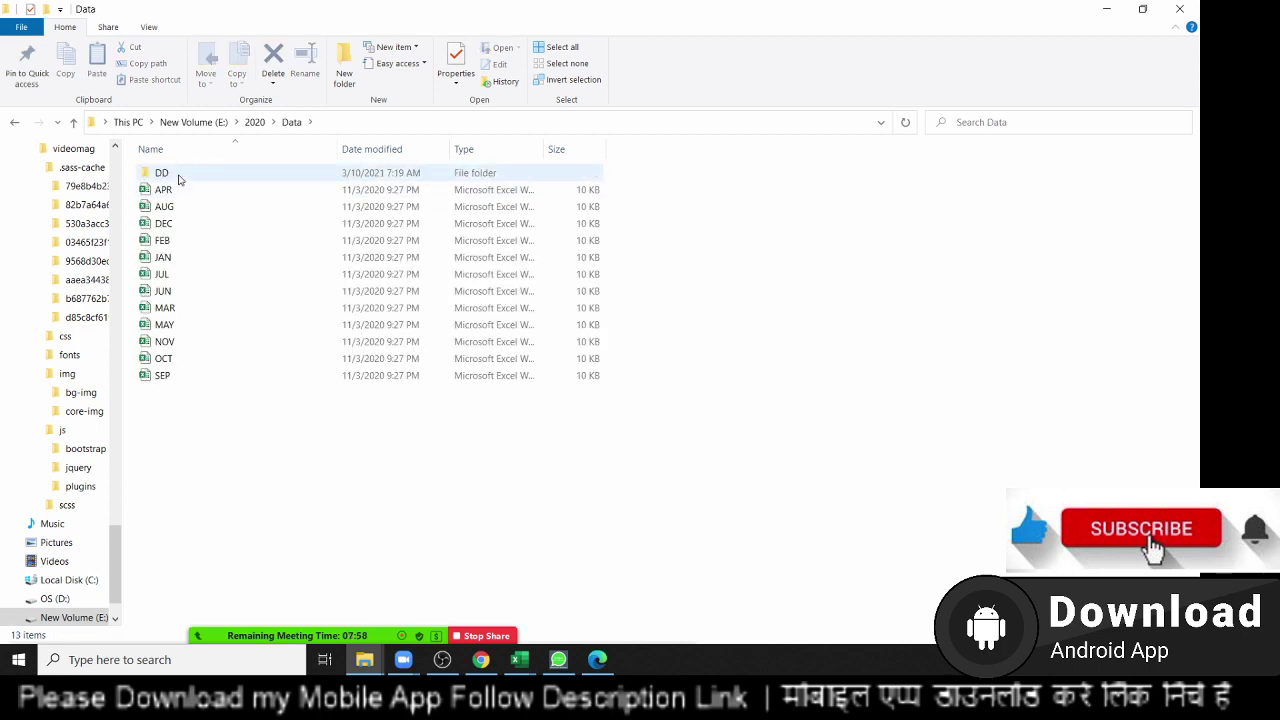
double_click(175, 174)
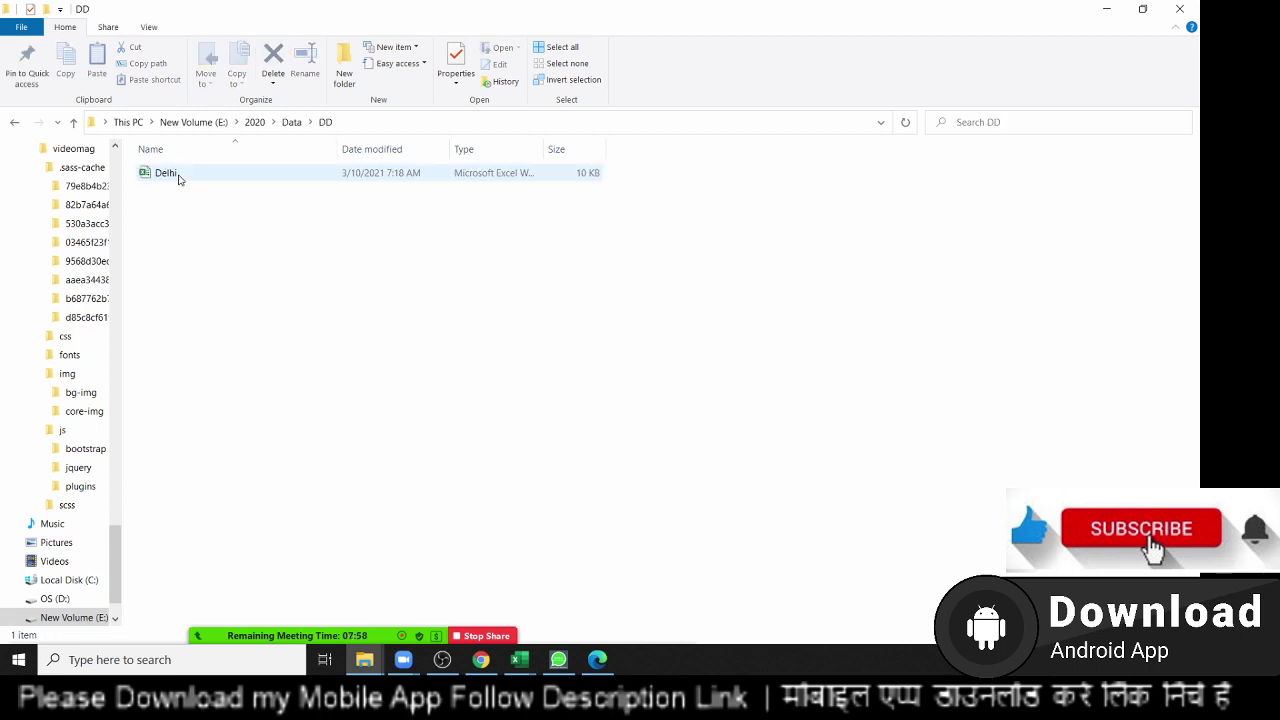
click(15, 122)
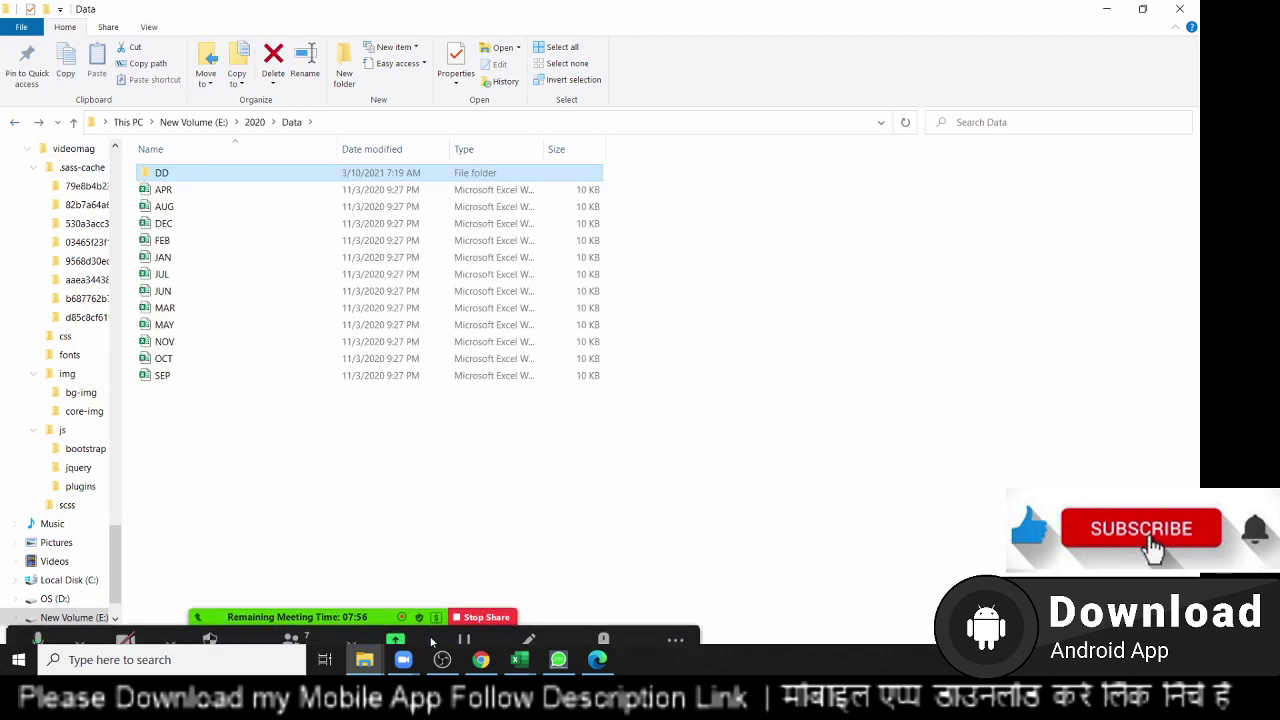
Bring the Book5 workbook forward from Excel's taskbar thumbnails.
click(529, 667)
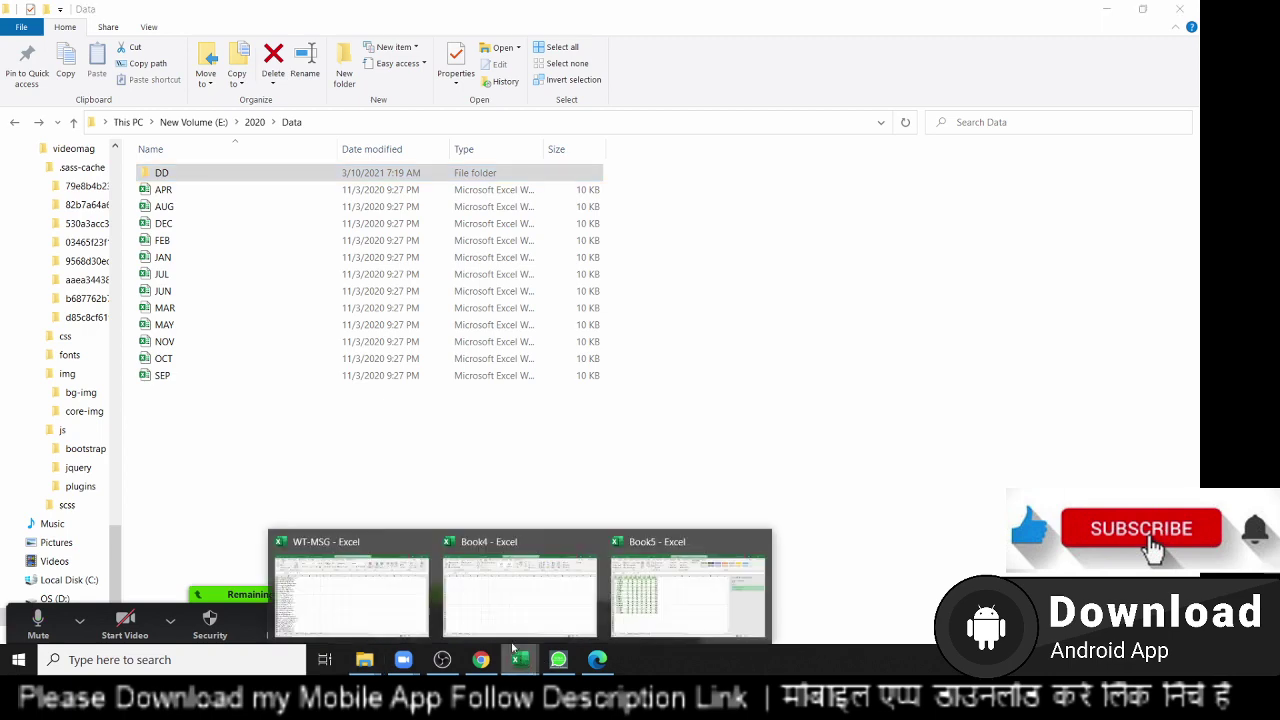
click(650, 614)
click(90, 552)
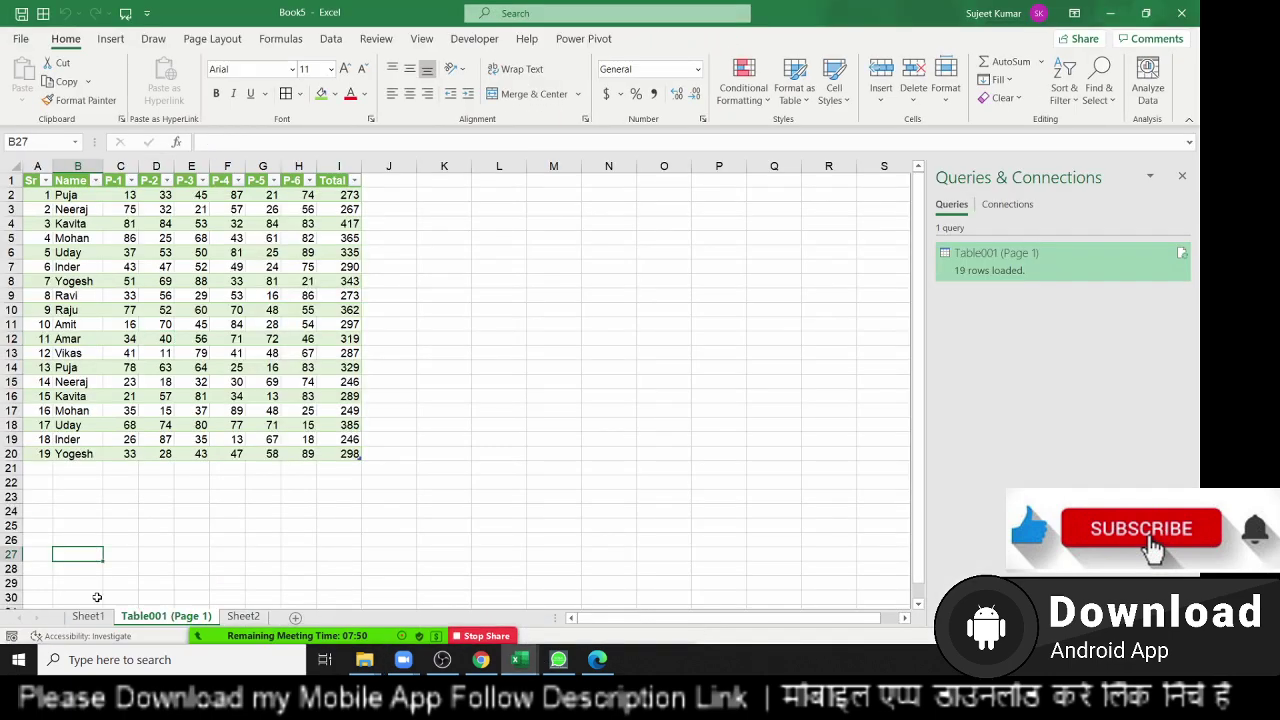
Check Book5's sheets, then open DataP from the Recent list and view its Data sheet.
click(88, 616)
click(136, 618)
click(20, 38)
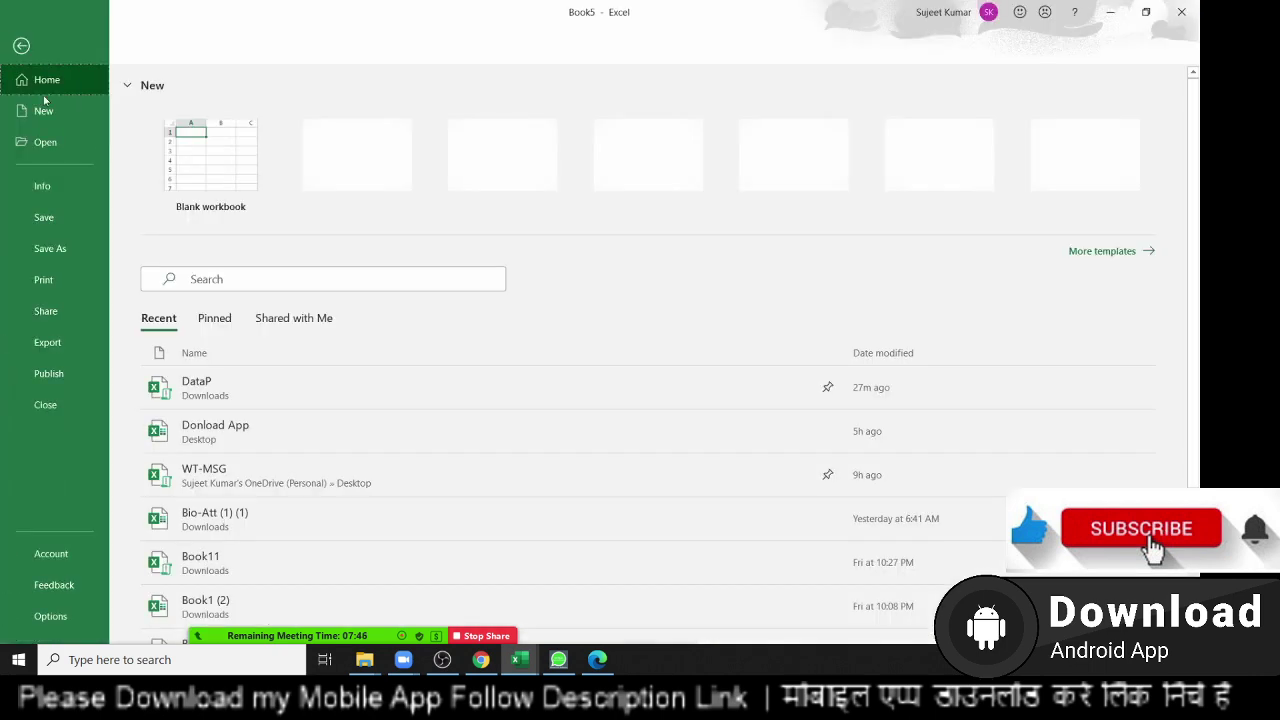
click(242, 383)
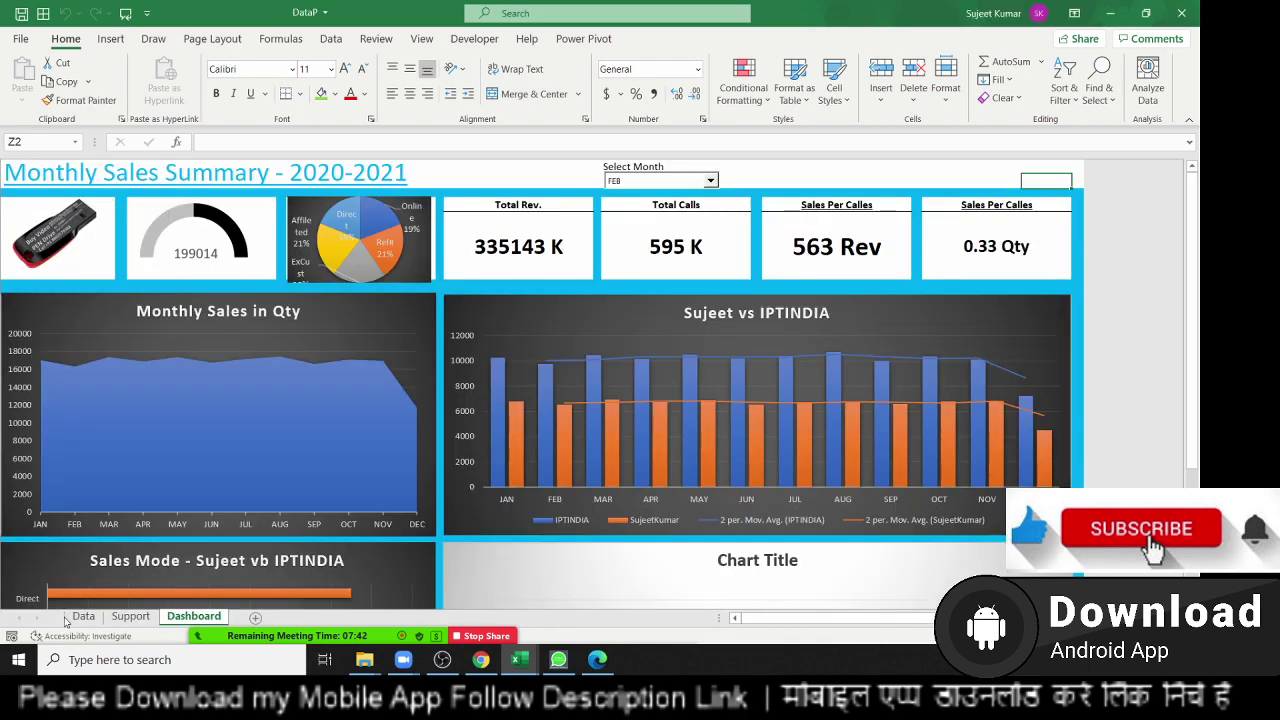
click(82, 617)
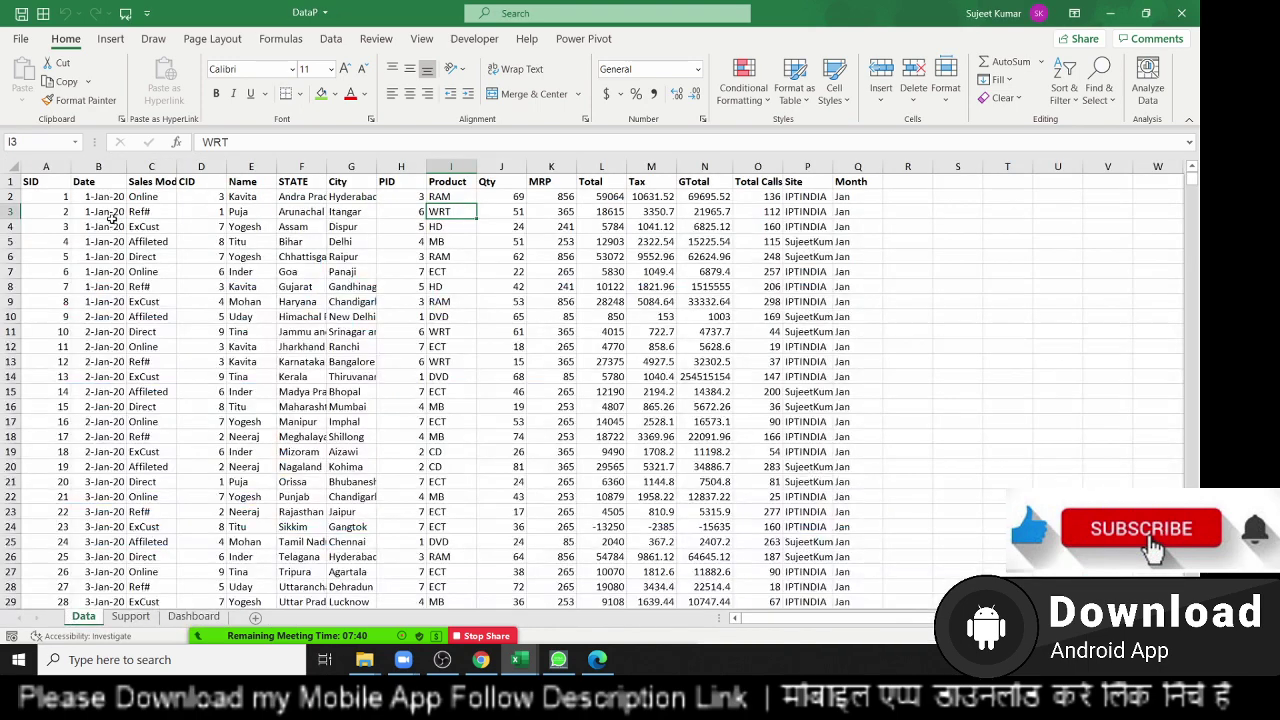
Apply All Borders to the whole sales data range A1:Q3914.
click(46, 185)
key(ctrl+shift+Right)
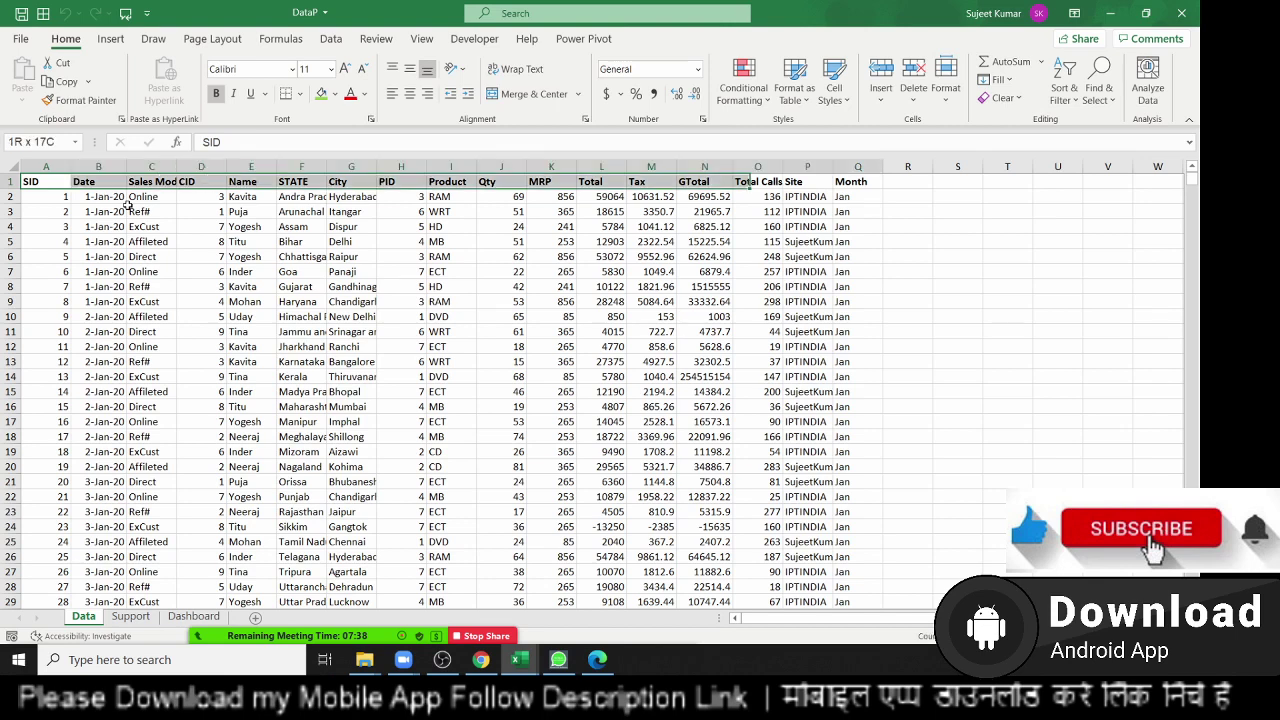
key(ctrl+shift+Down)
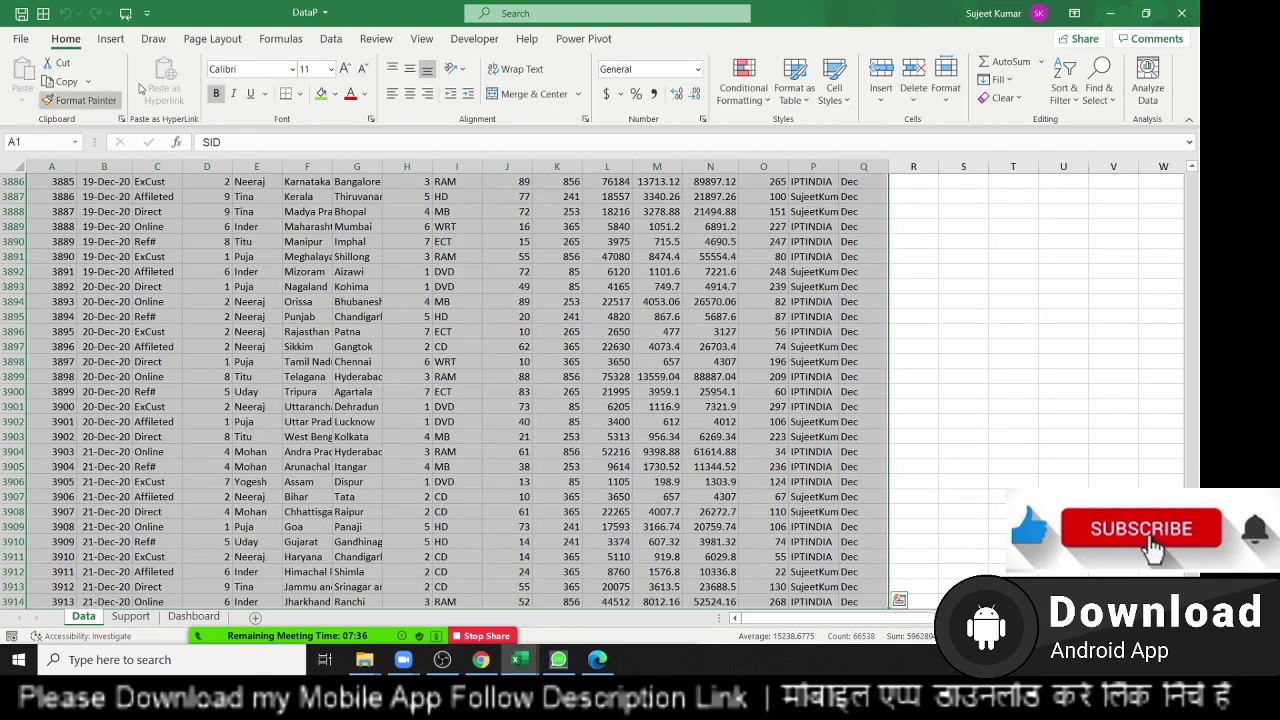
click(300, 100)
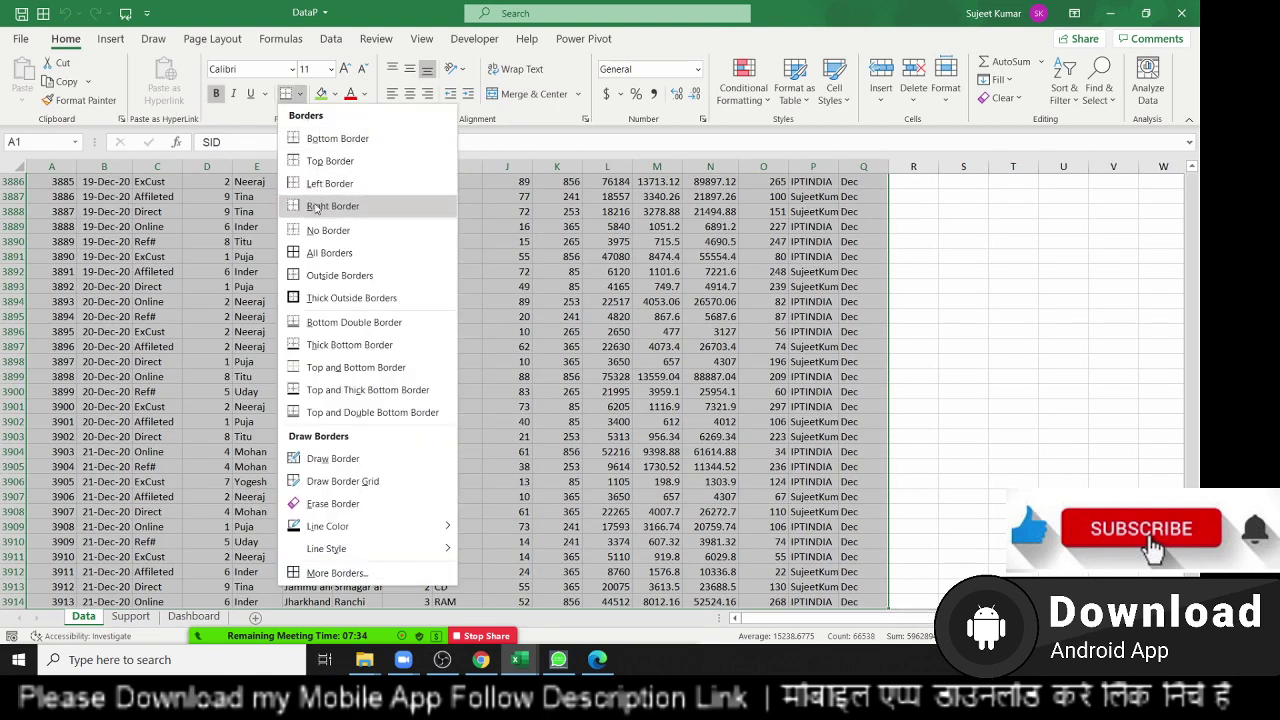
click(325, 255)
key(ctrl+BackSpace)
Select the whole sheet and auto-fit every column to its contents.
click(201, 271)
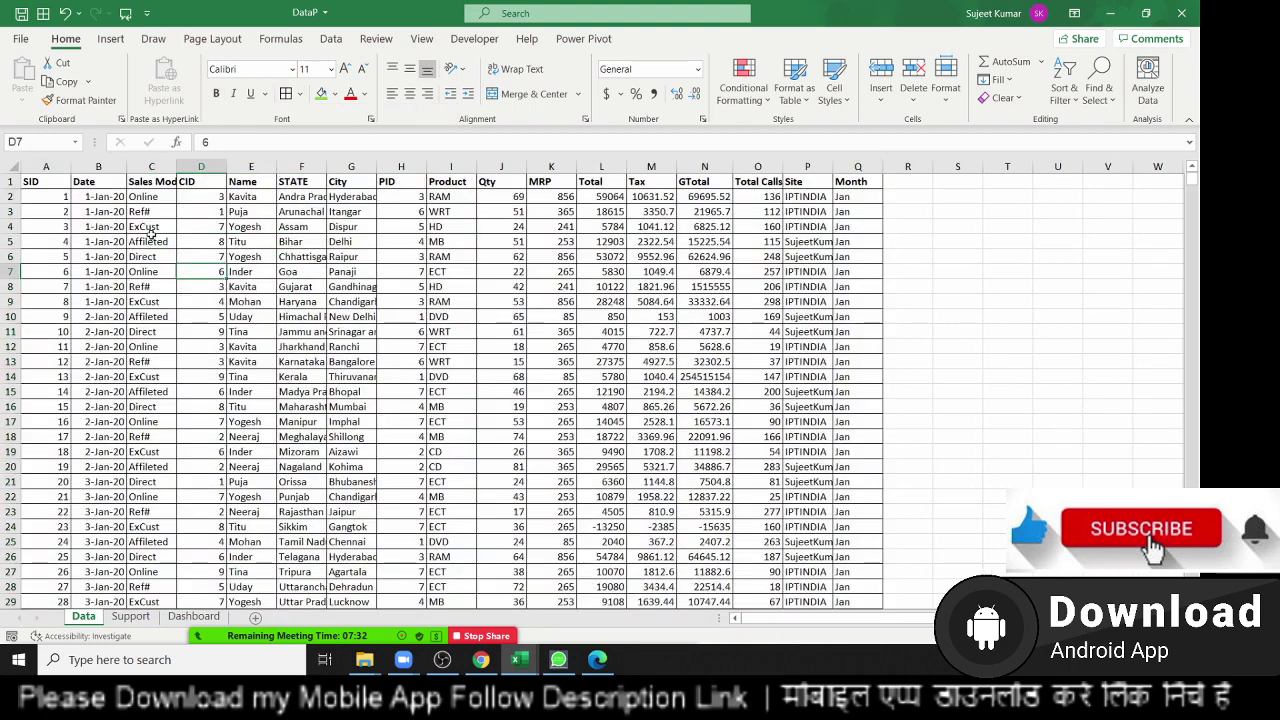
click(18, 166)
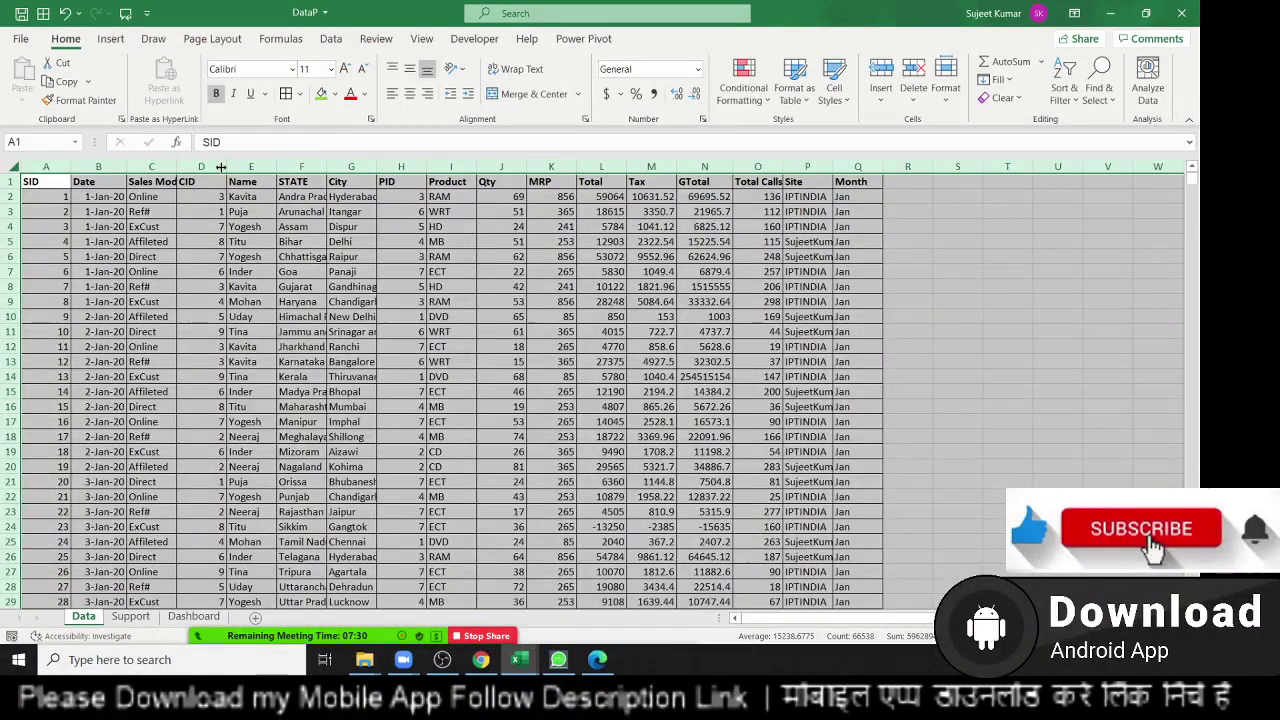
double_click(177, 166)
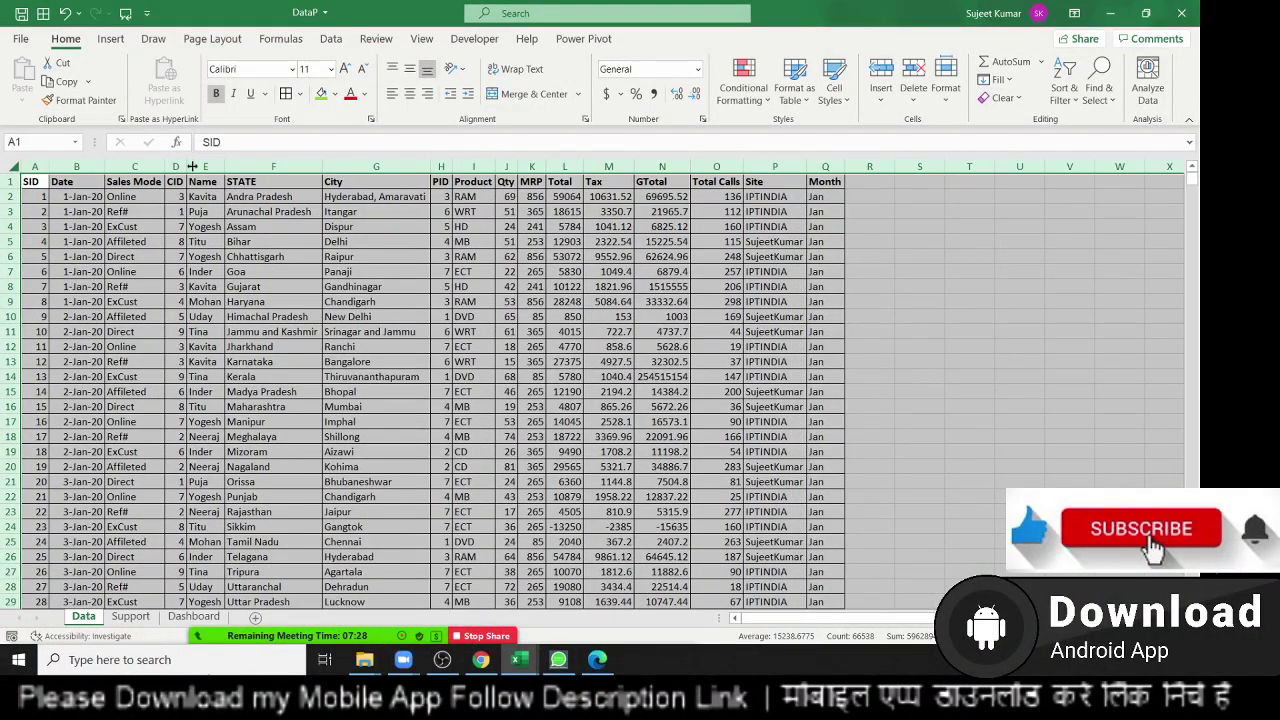
mouse_move(186, 166)
mouse_down()
mouse_move(208, 162)
mouse_move(176, 165)
mouse_up()
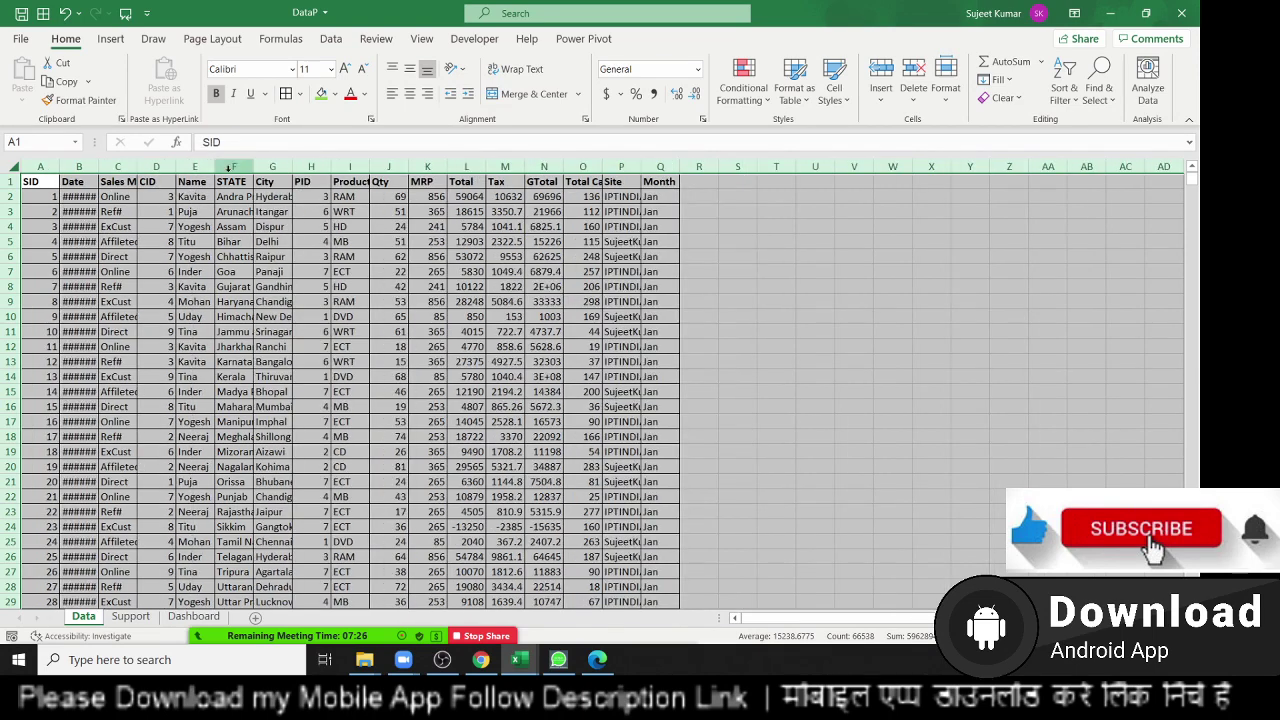
double_click(173, 168)
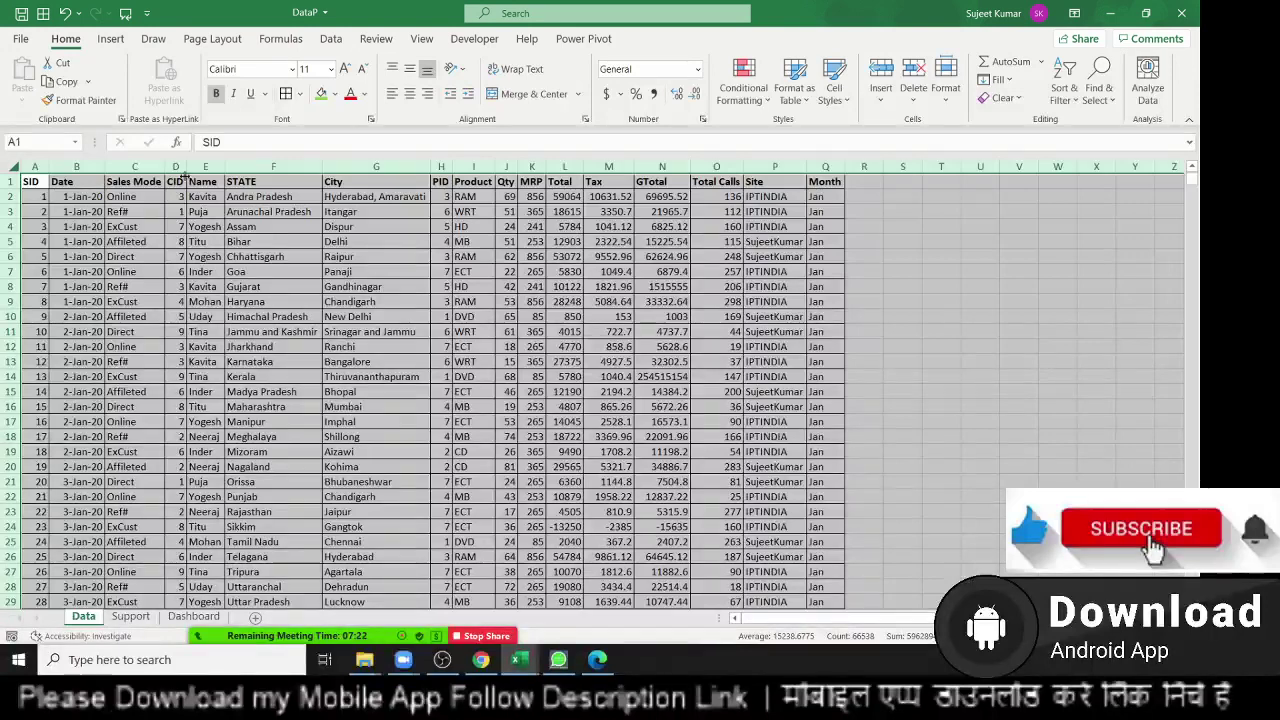
Spot-check the widened columns, including city names in G7:G11 and column D.
click(213, 257)
click(408, 332)
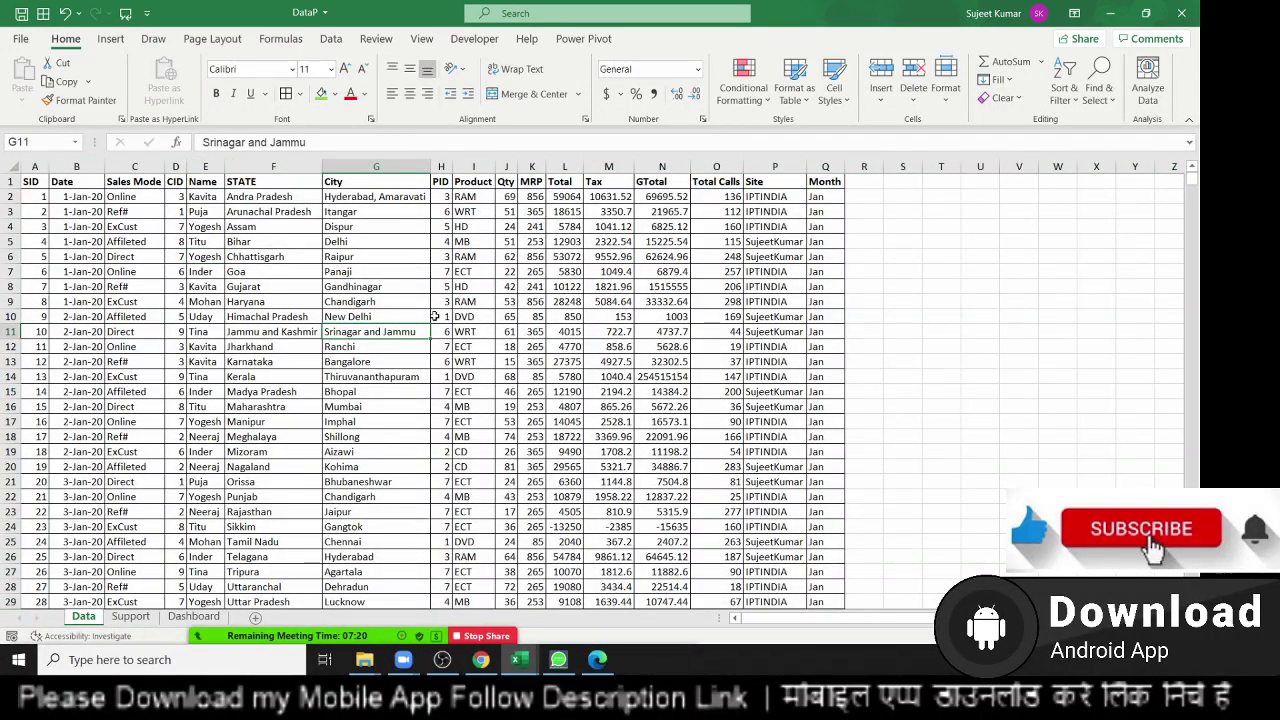
click(436, 316)
drag(385, 272, 385, 316)
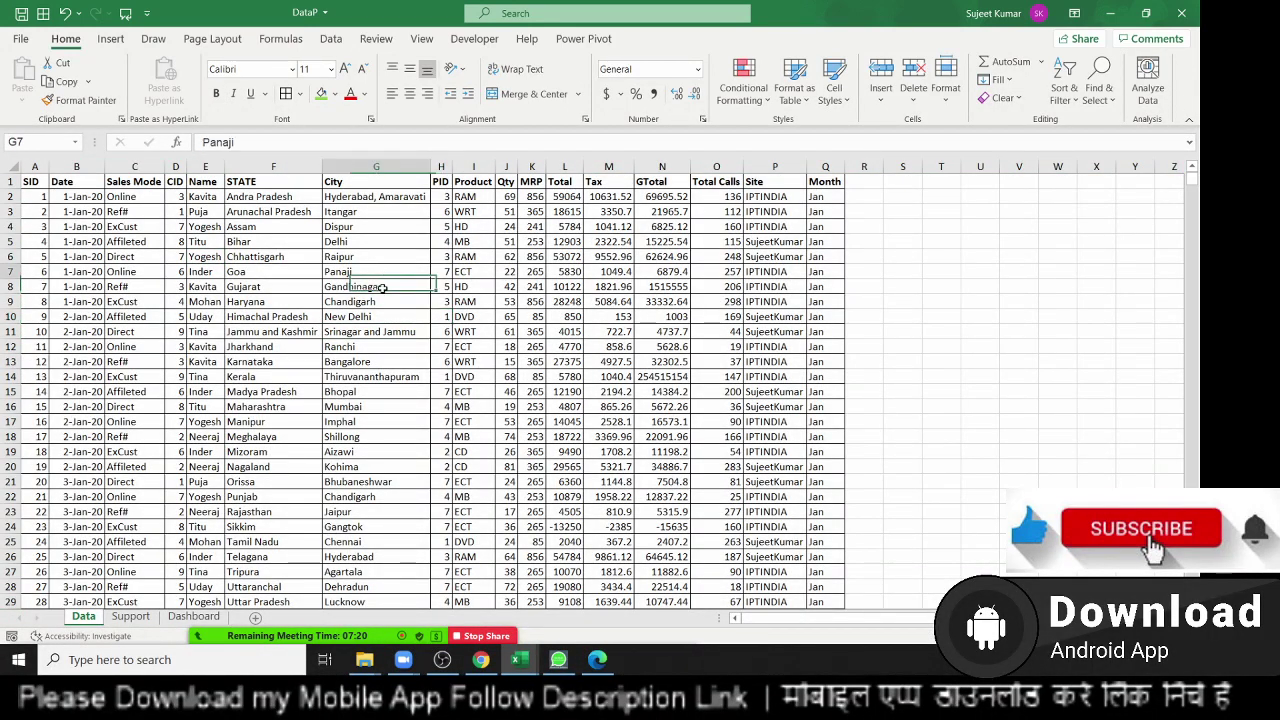
click(213, 331)
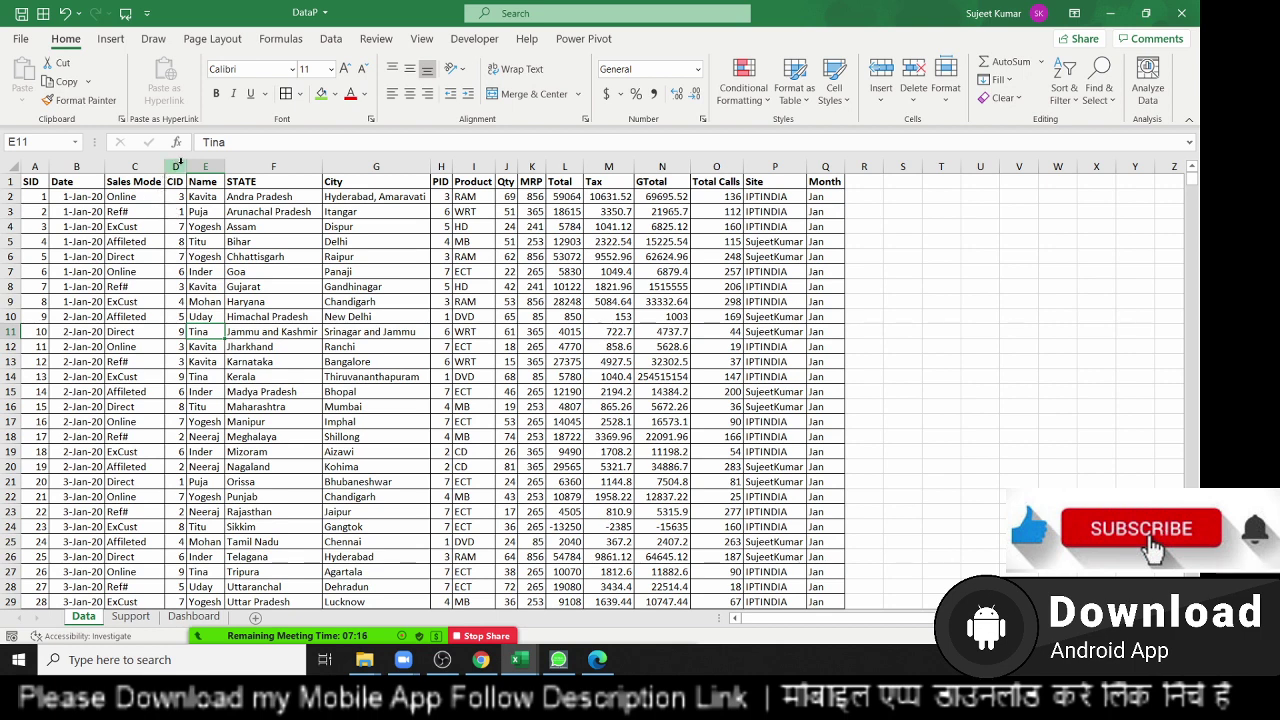
drag(184, 166, 186, 166)
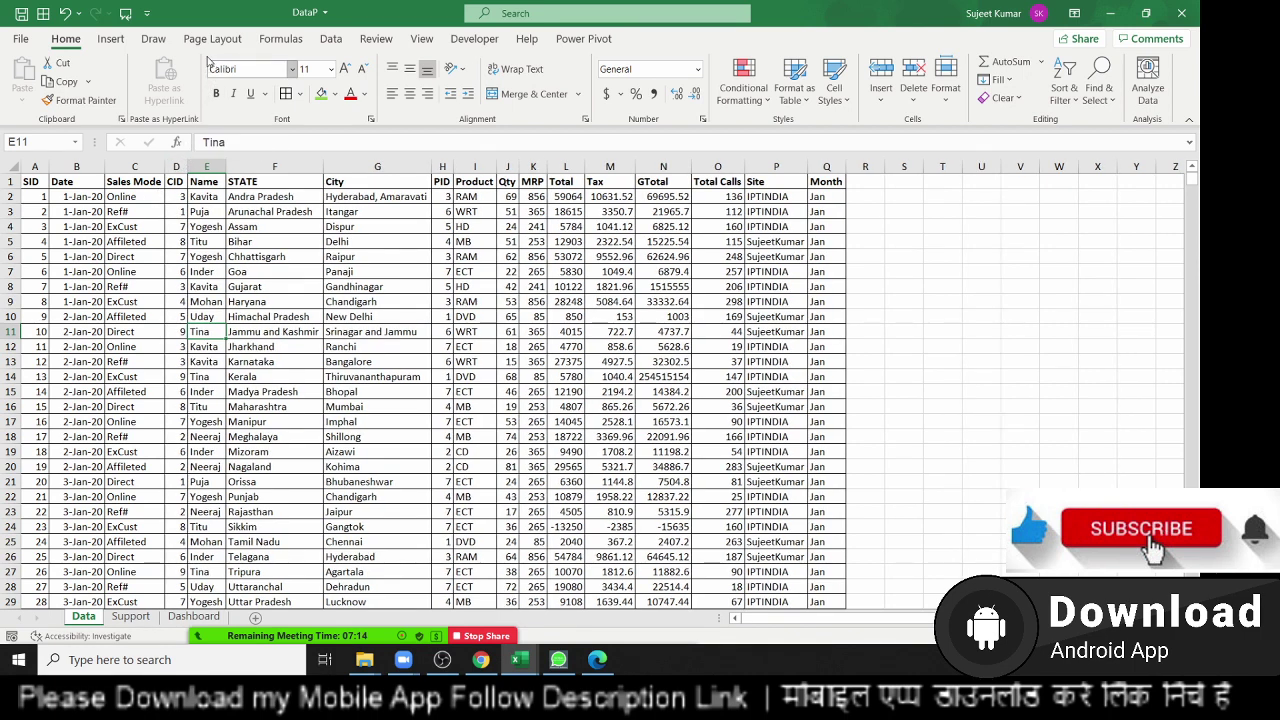
click(208, 40)
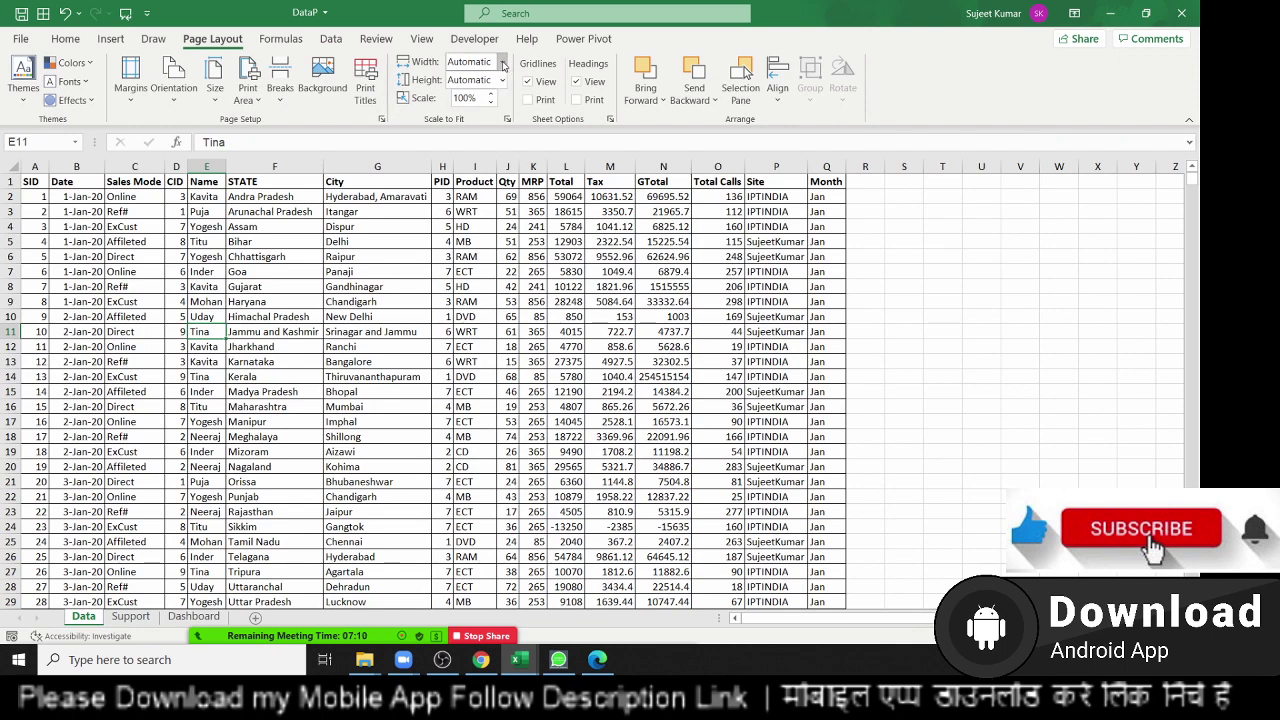
Scale the sheet to 1 page wide and repeat row $1:$1 at the top of every page.
click(503, 64)
click(470, 78)
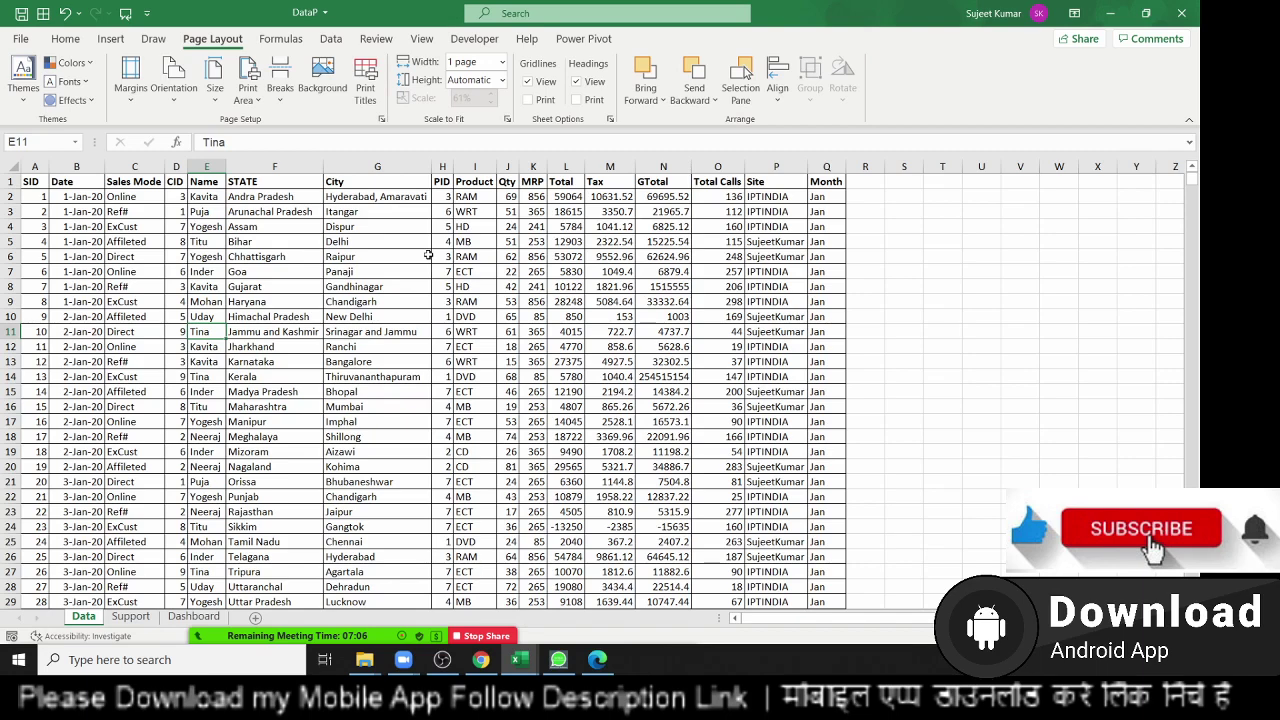
click(340, 256)
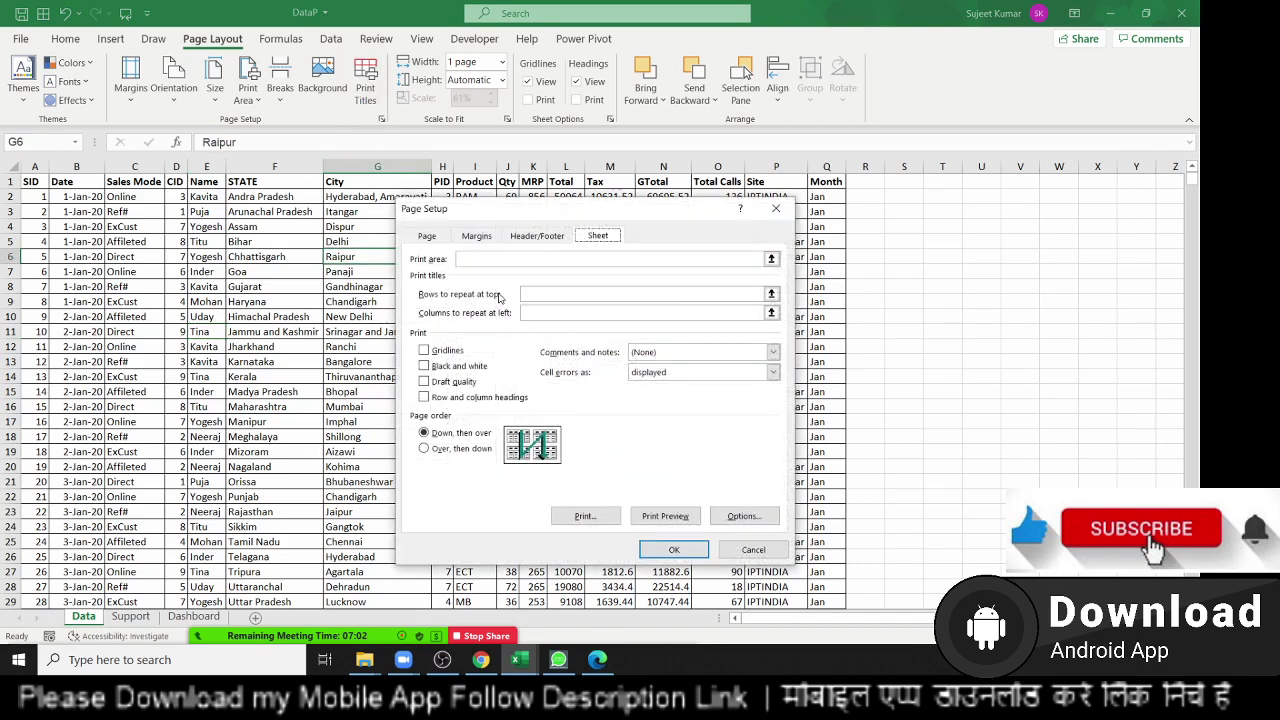
click(521, 297)
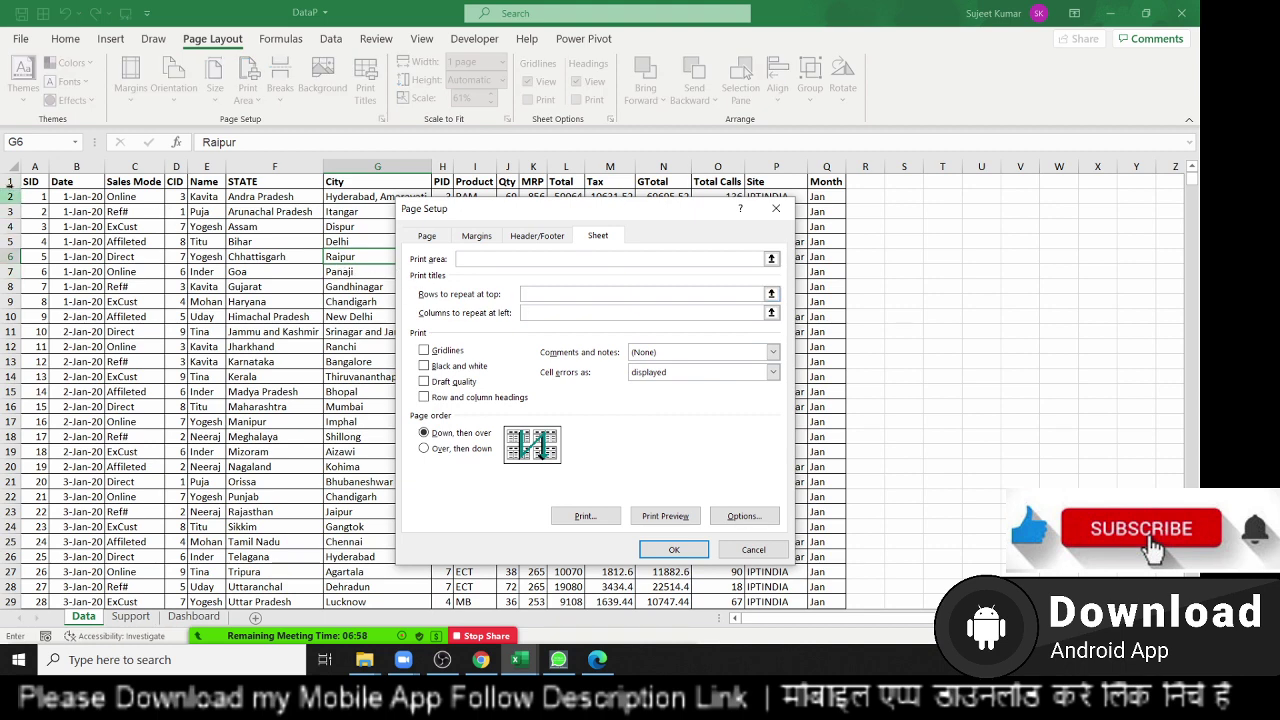
click(10, 182)
click(673, 550)
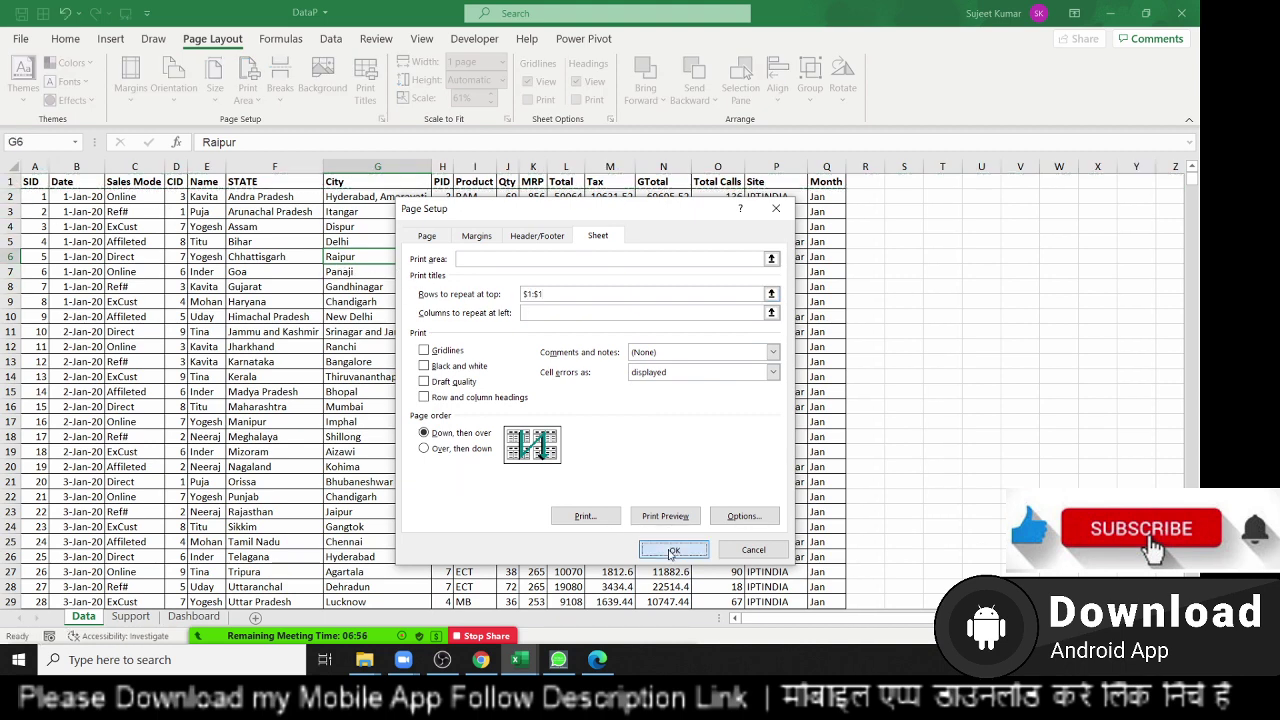
Select cells F5 and D5, then bring up the print preview with Ctrl+P.
click(282, 247)
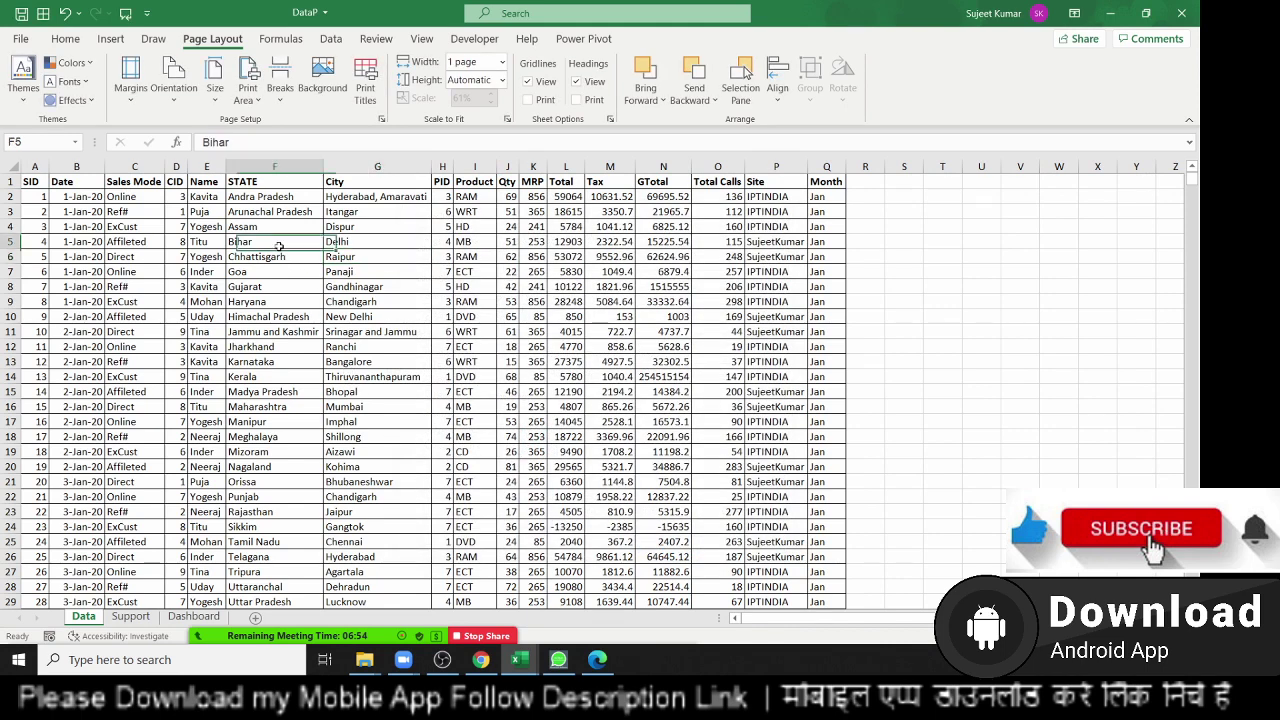
click(178, 247)
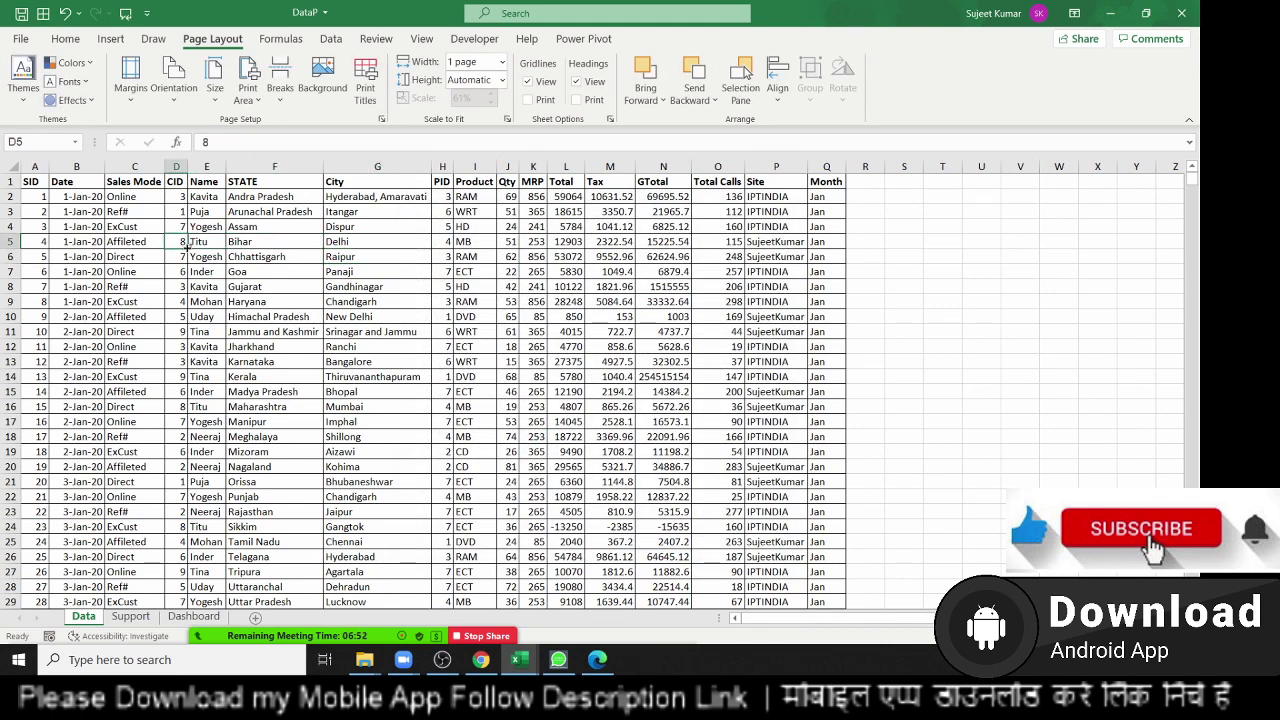
key(ctrl+p)
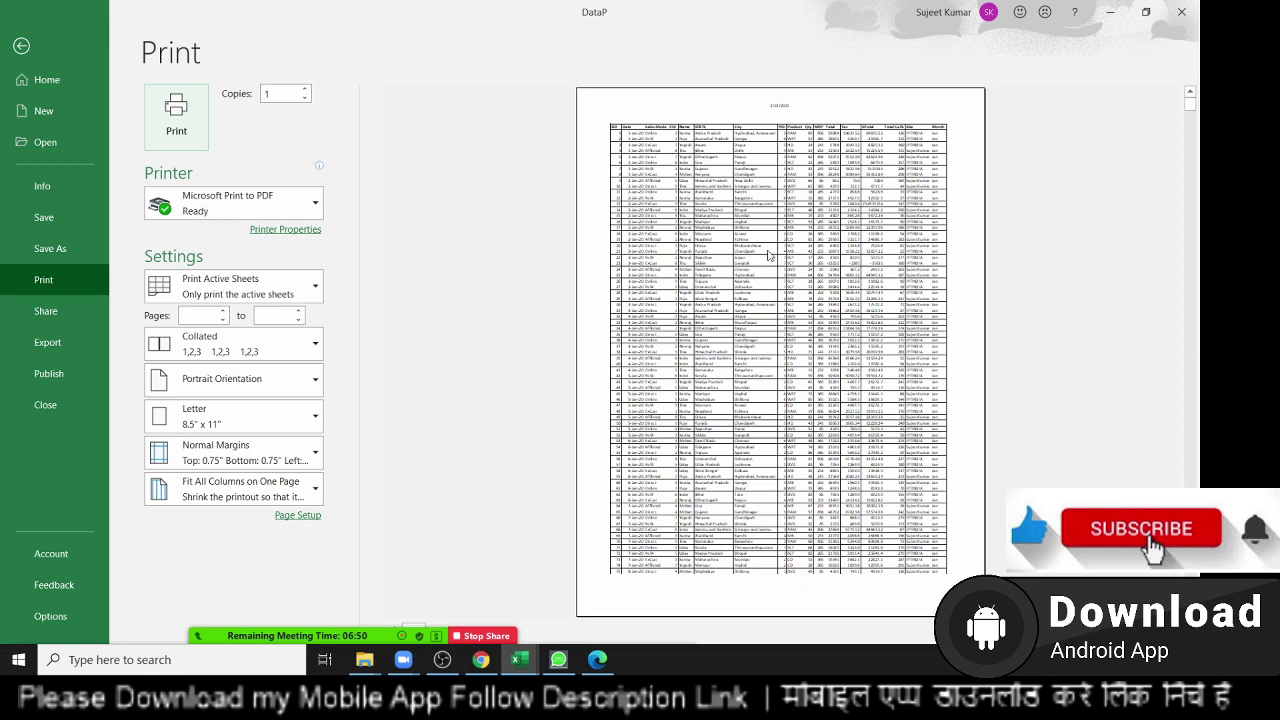
Scroll the preview, then print to Microsoft Print to PDF saving the file as Data2.
click(768, 256)
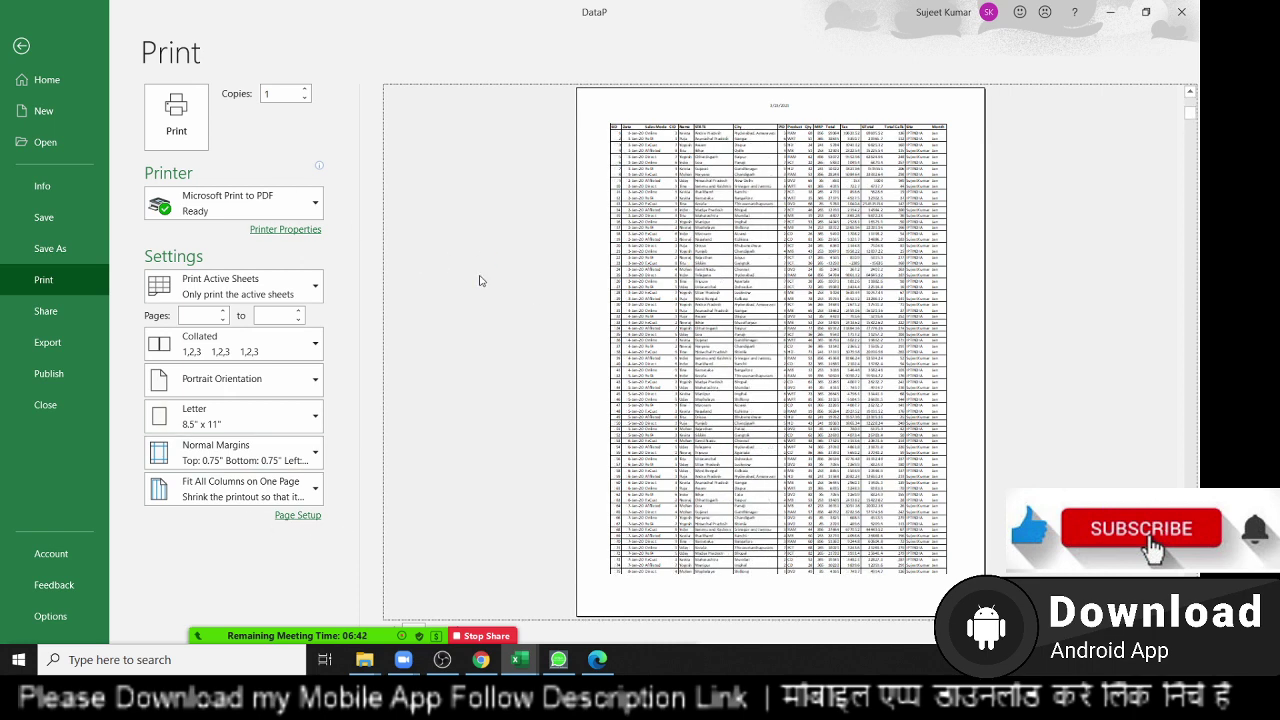
scroll(833, 403, down, 2)
scroll(889, 434, down, 2)
scroll(889, 434, down, 2)
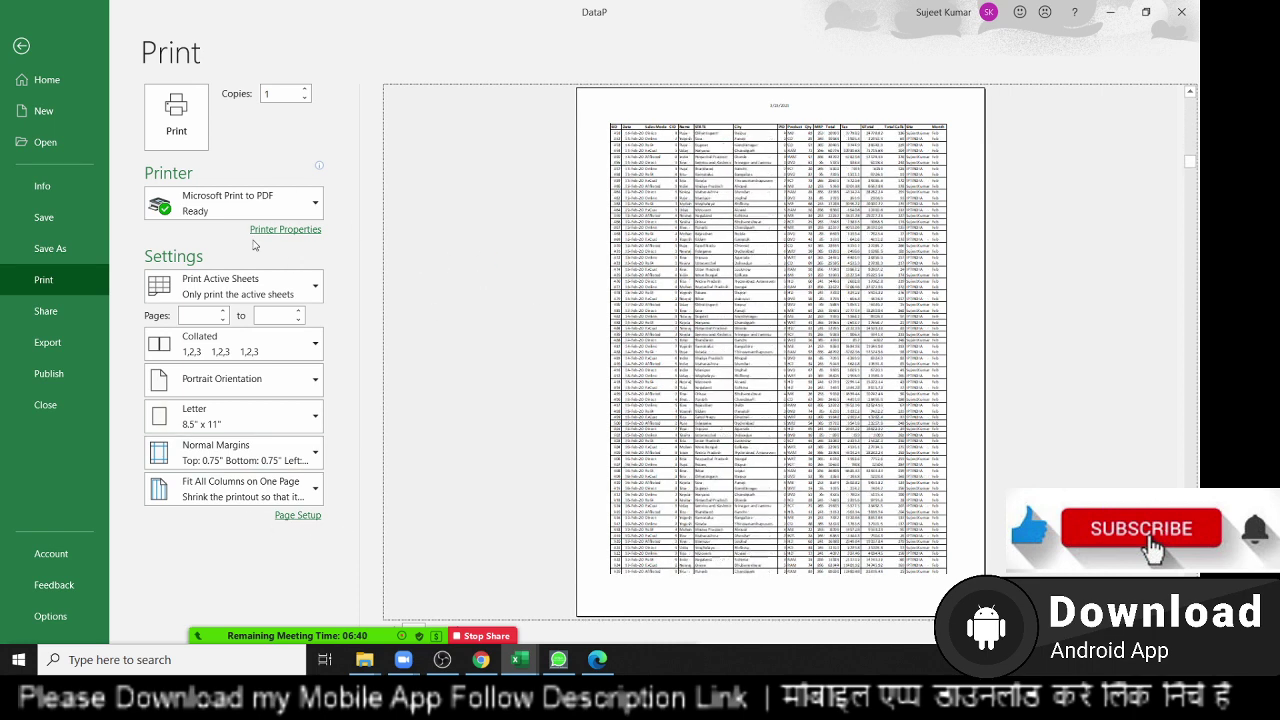
click(176, 120)
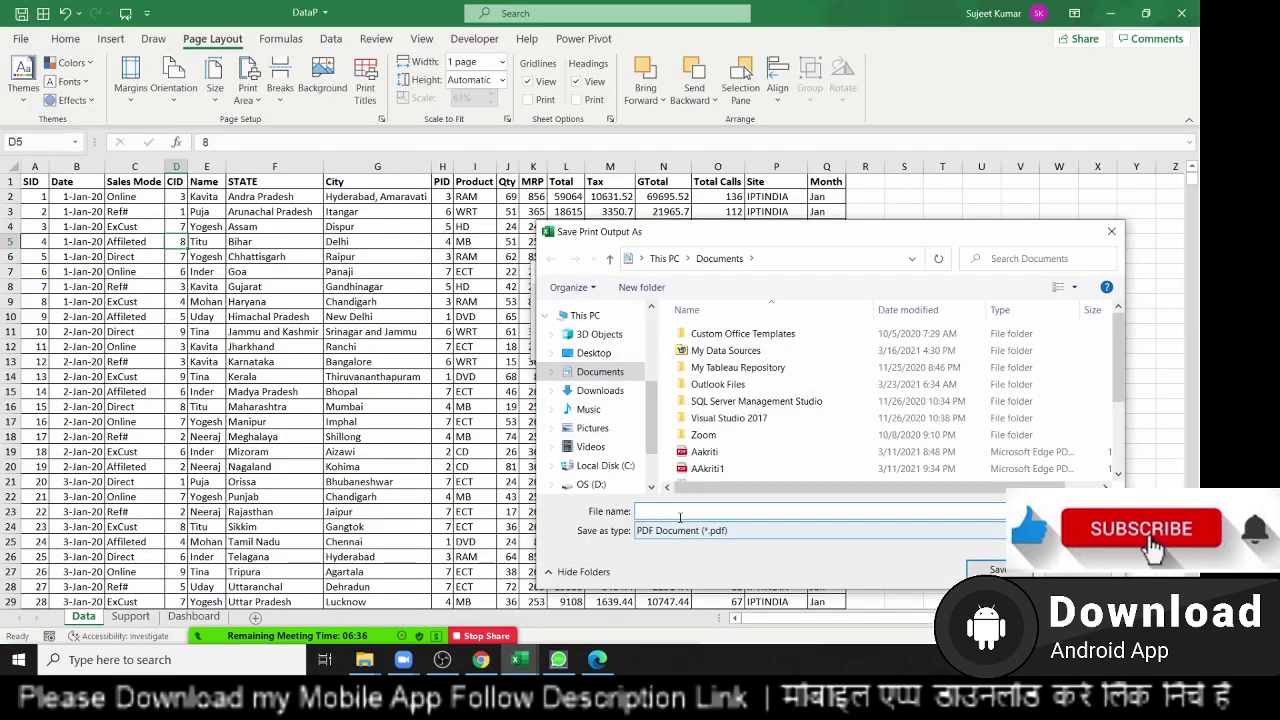
text(Da)
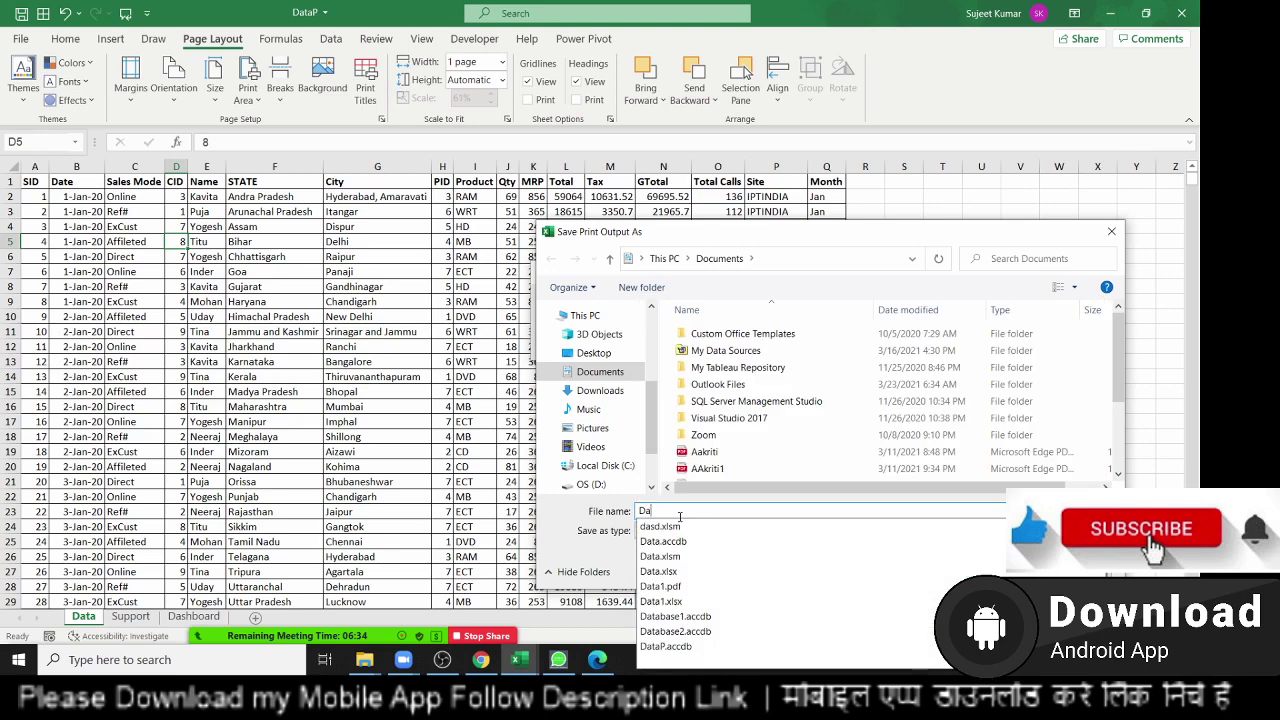
text(ta2)
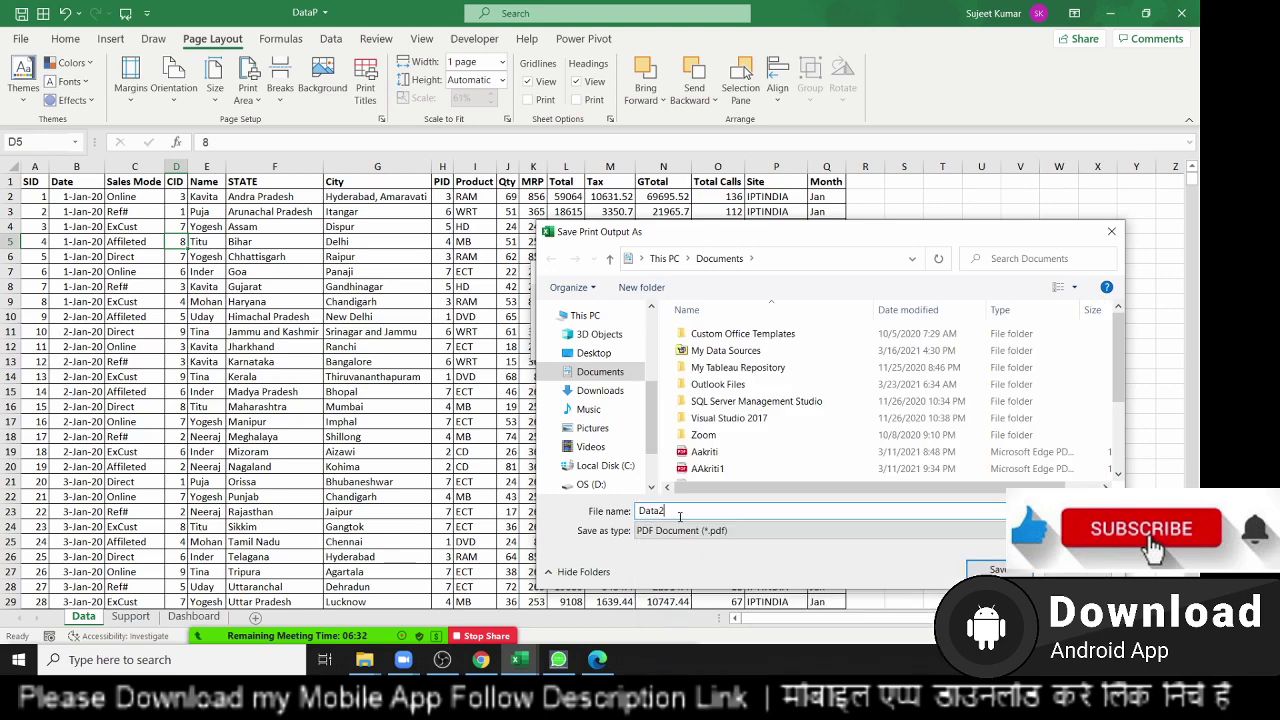
click(998, 569)
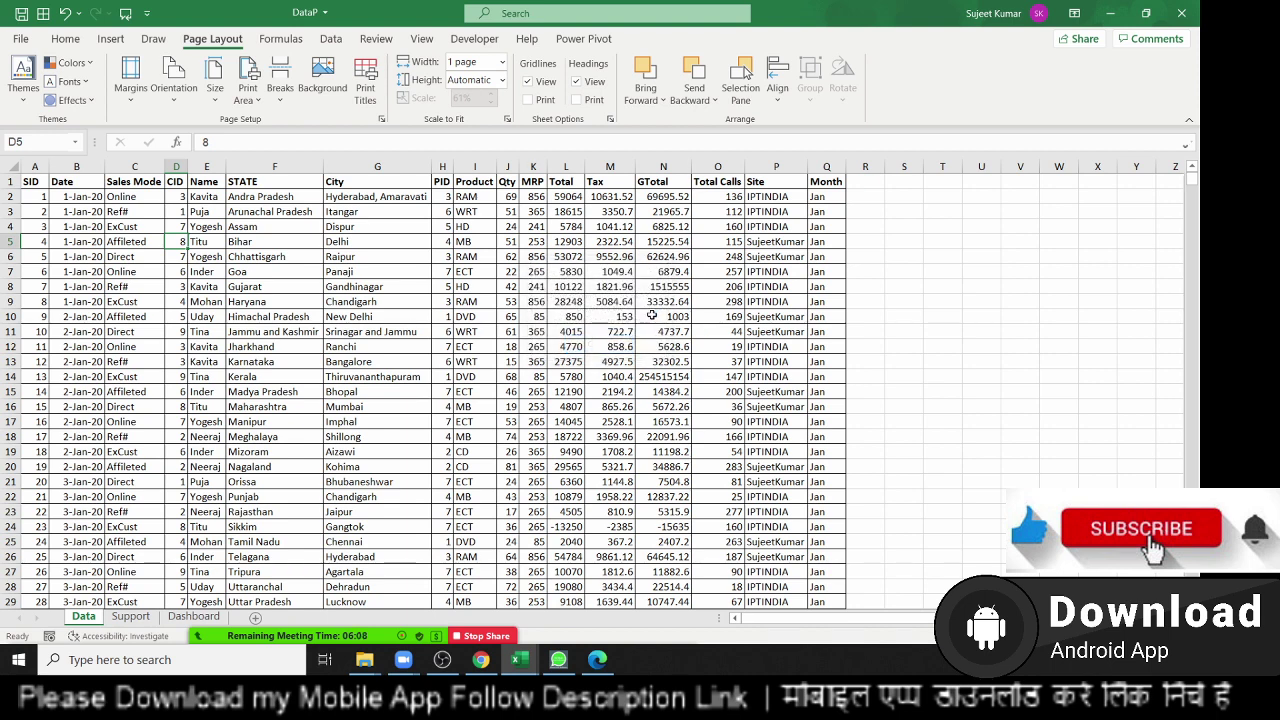
Minimize DataP, go to Book5's empty Sheet2, and open the Data tab's Get Data menu.
click(578, 255)
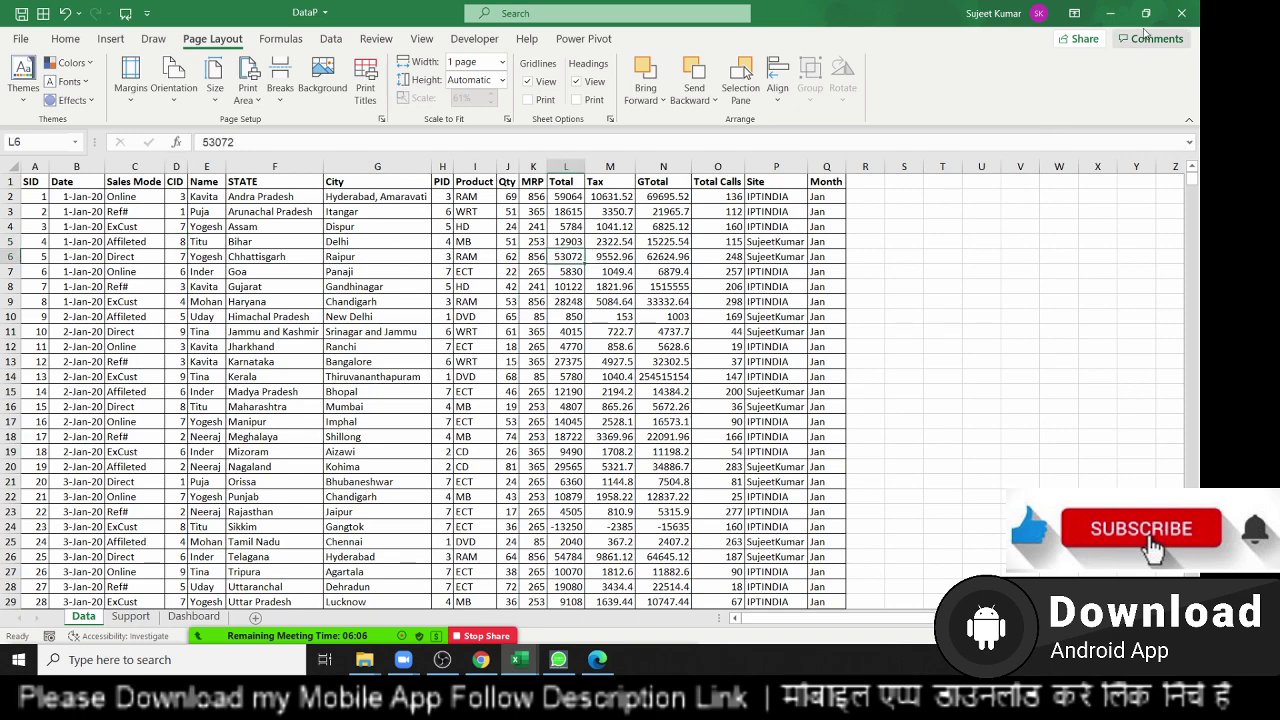
click(1110, 13)
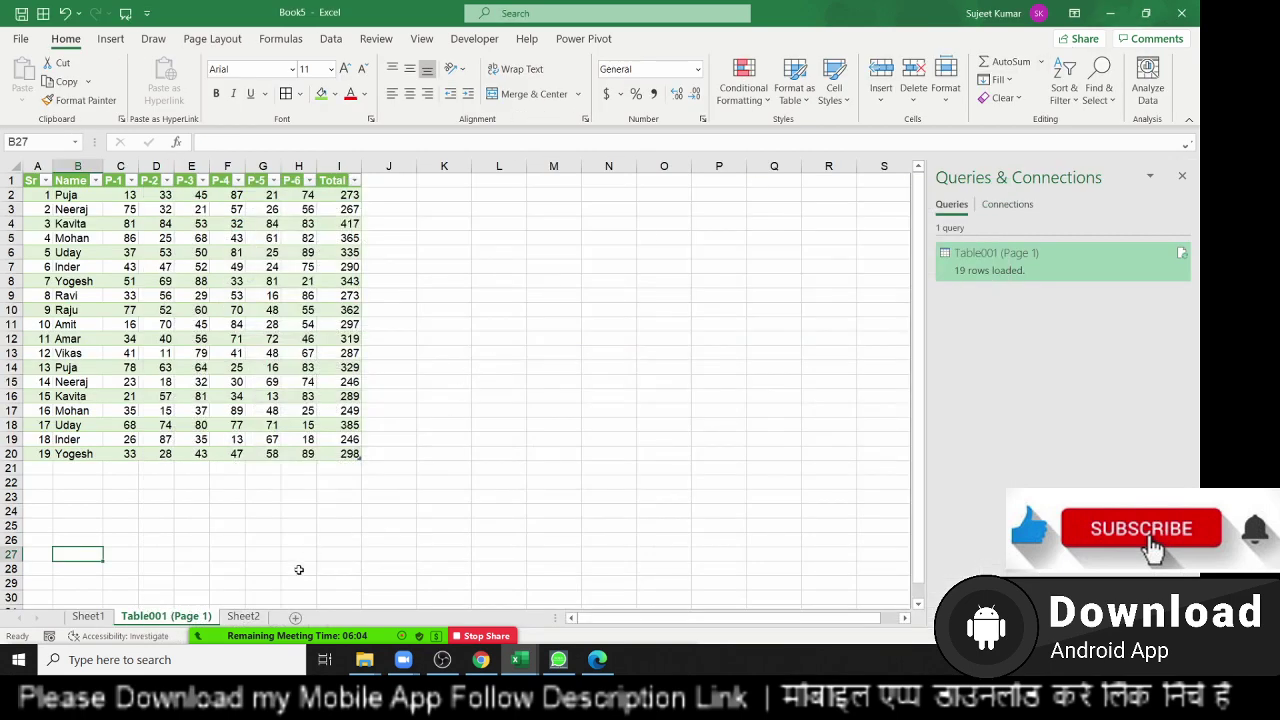
click(255, 616)
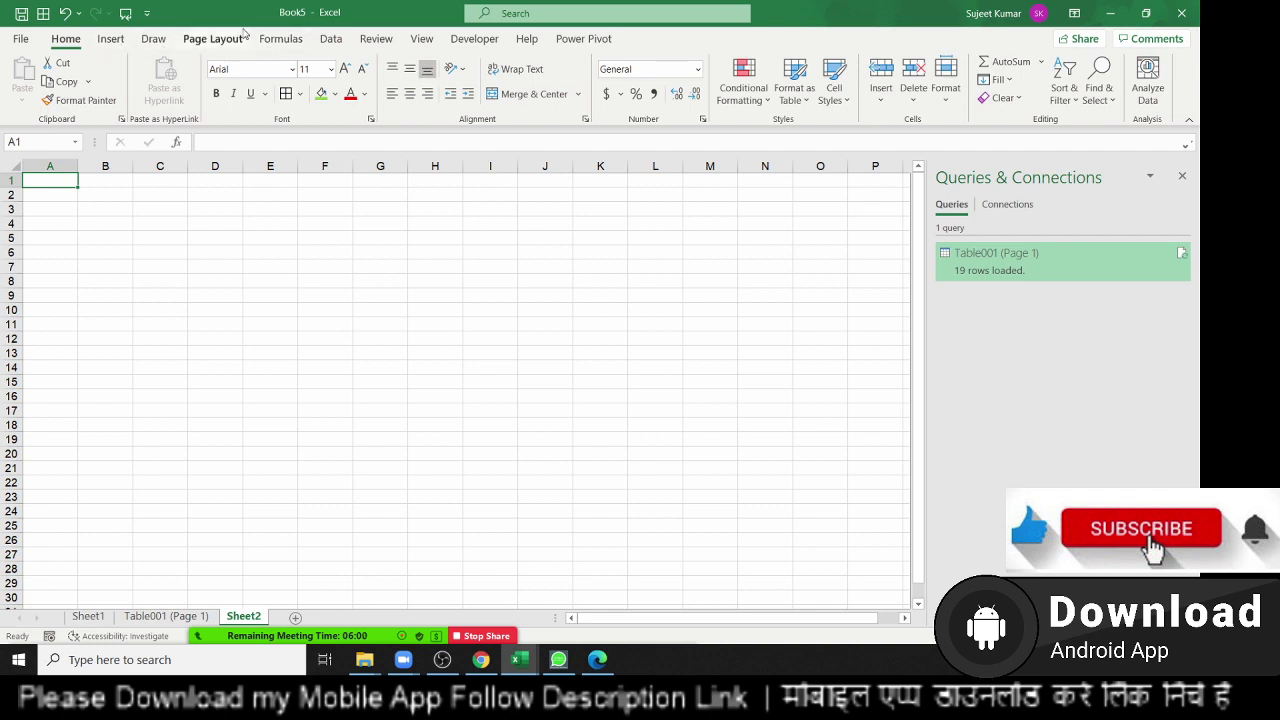
click(331, 39)
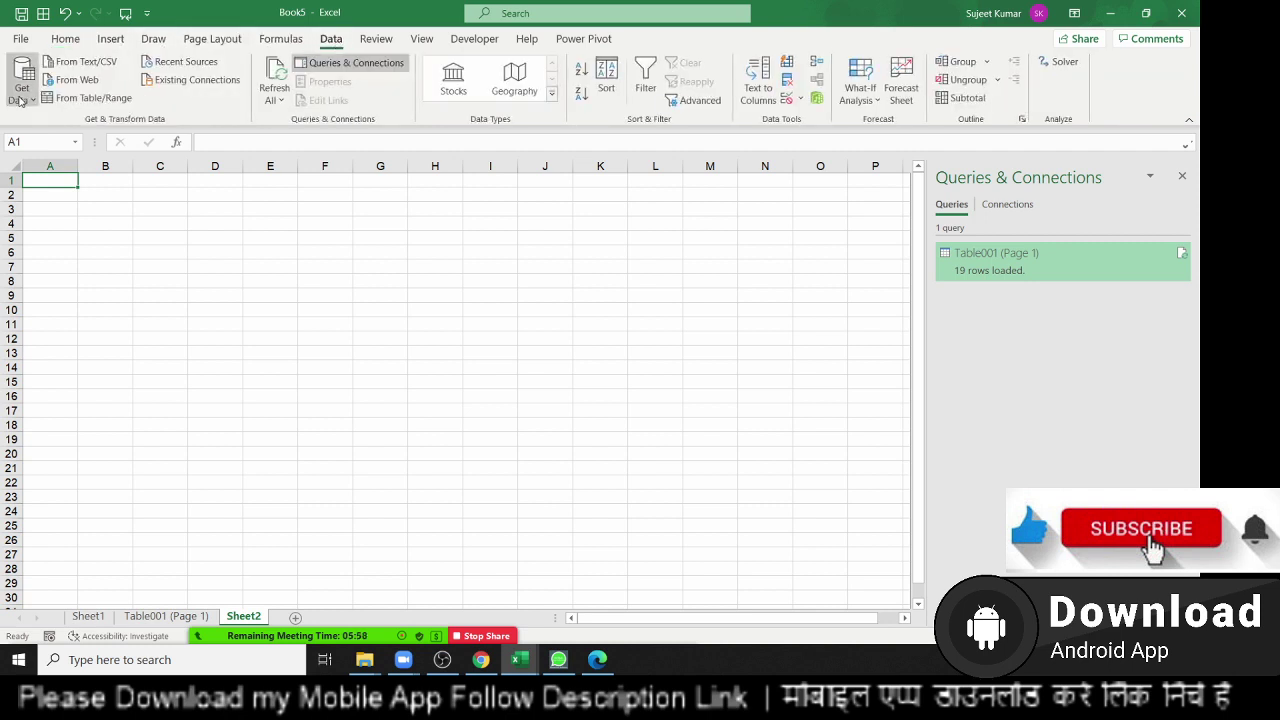
click(20, 92)
Choose From PDF, sort Documents by date modified, and import the Data2 PDF.
click(205, 276)
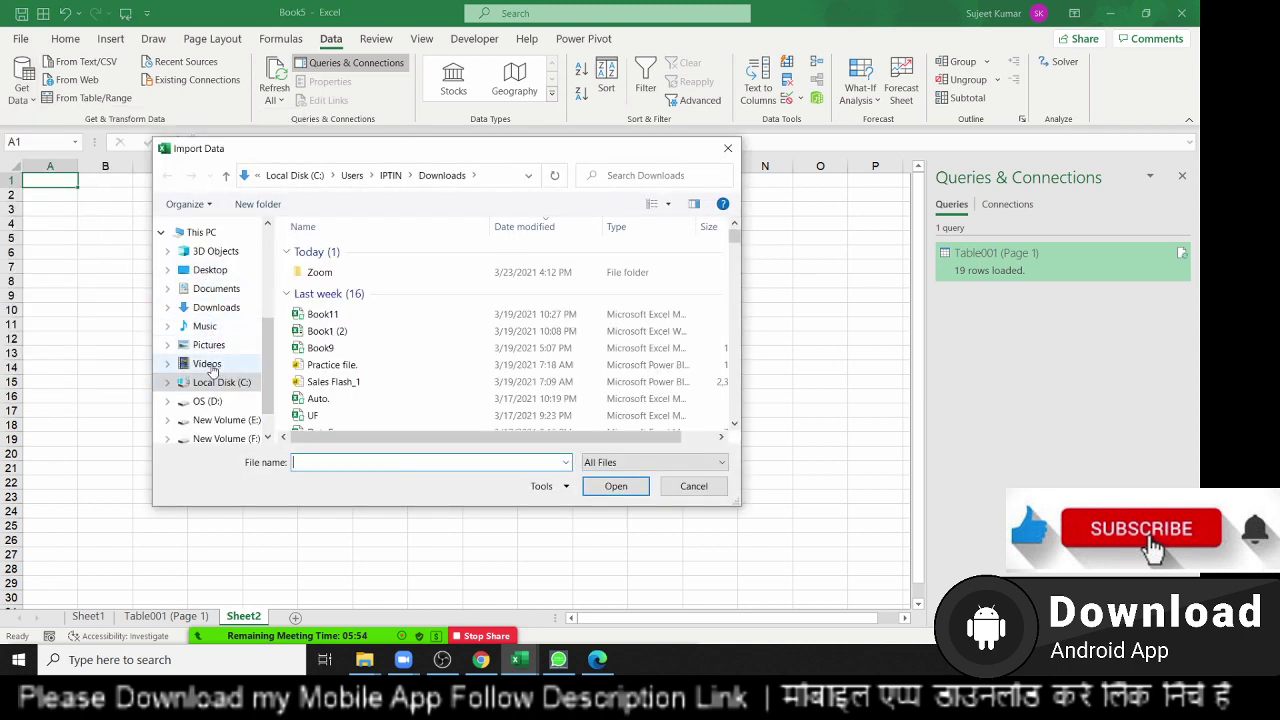
click(216, 289)
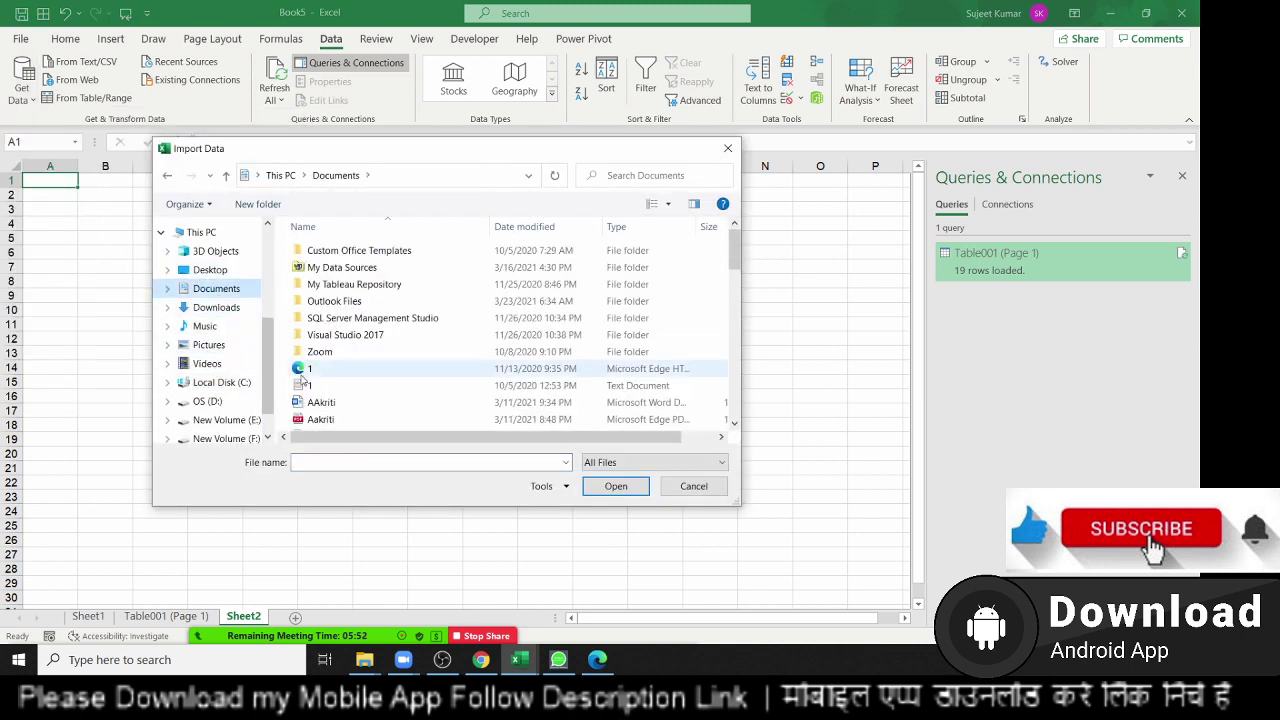
scroll(340, 375, down, 2)
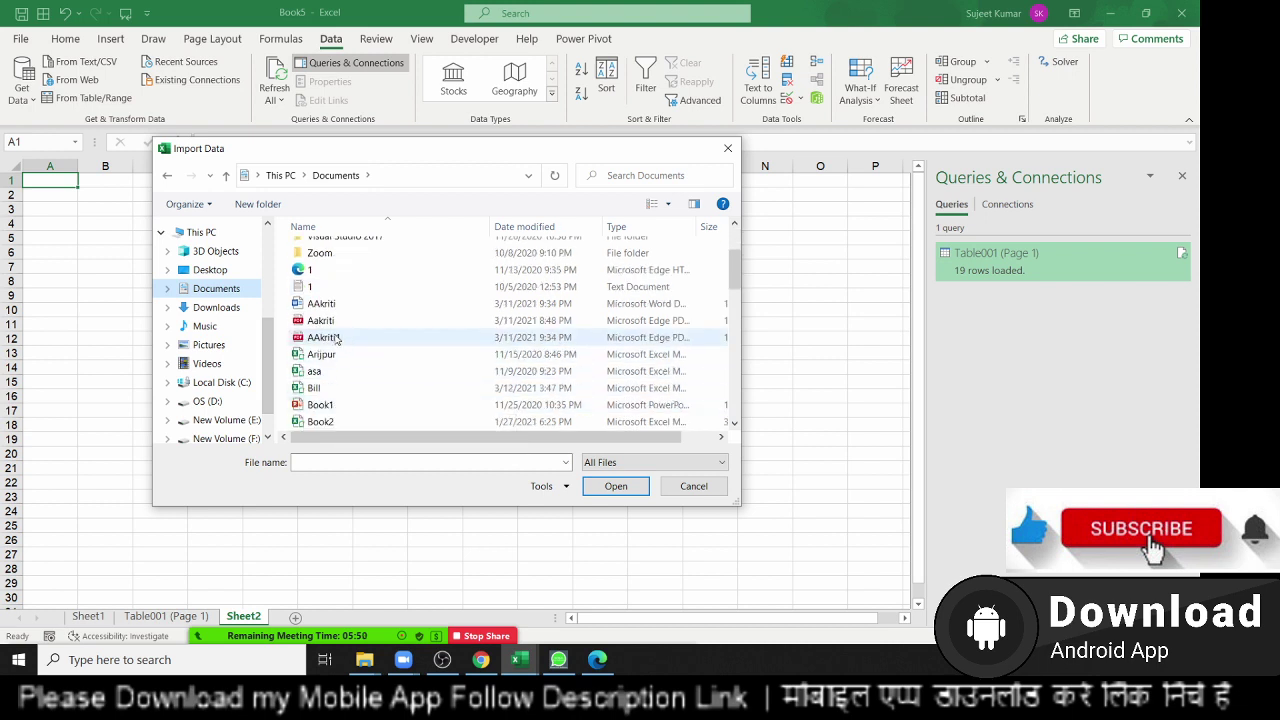
click(238, 316)
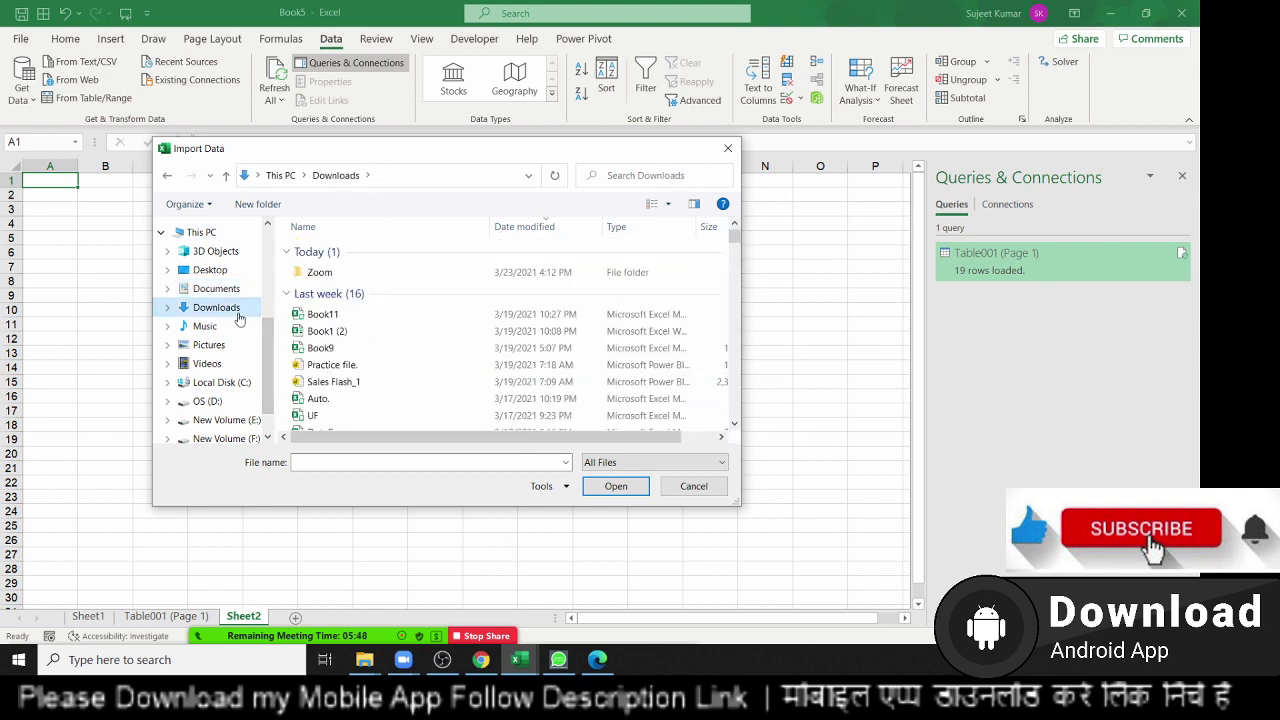
click(216, 289)
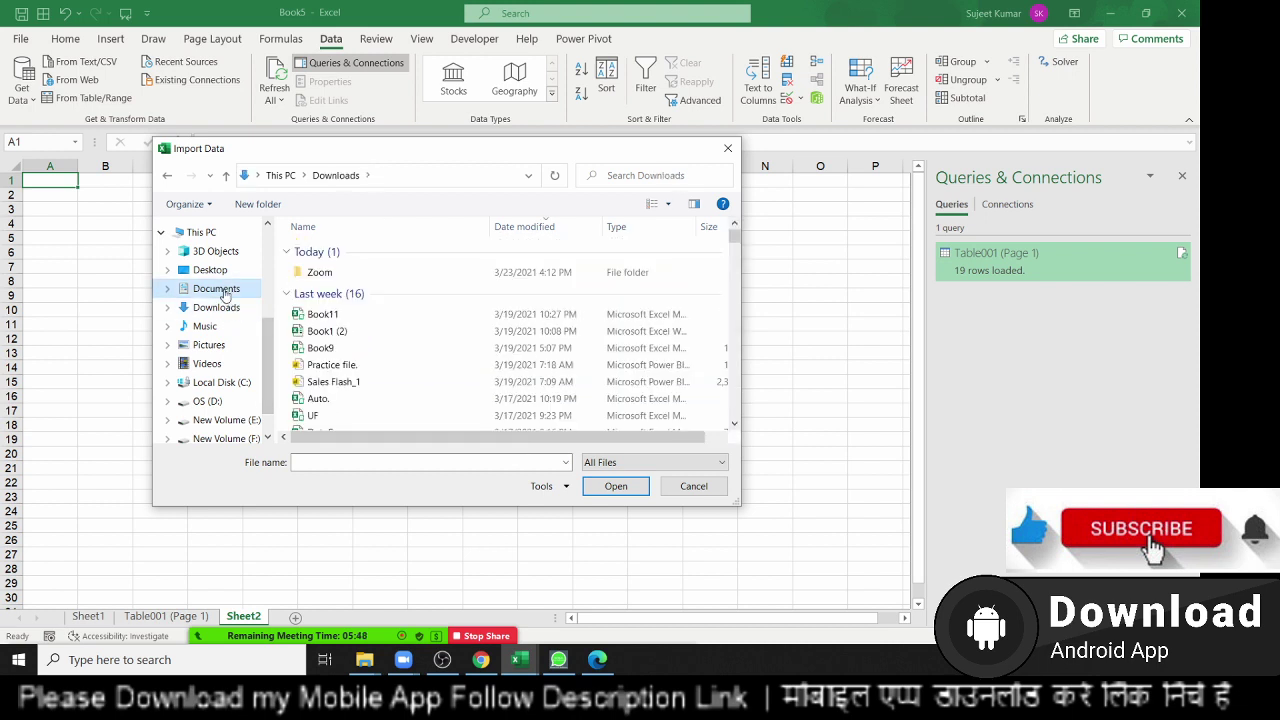
click(534, 228)
click(420, 251)
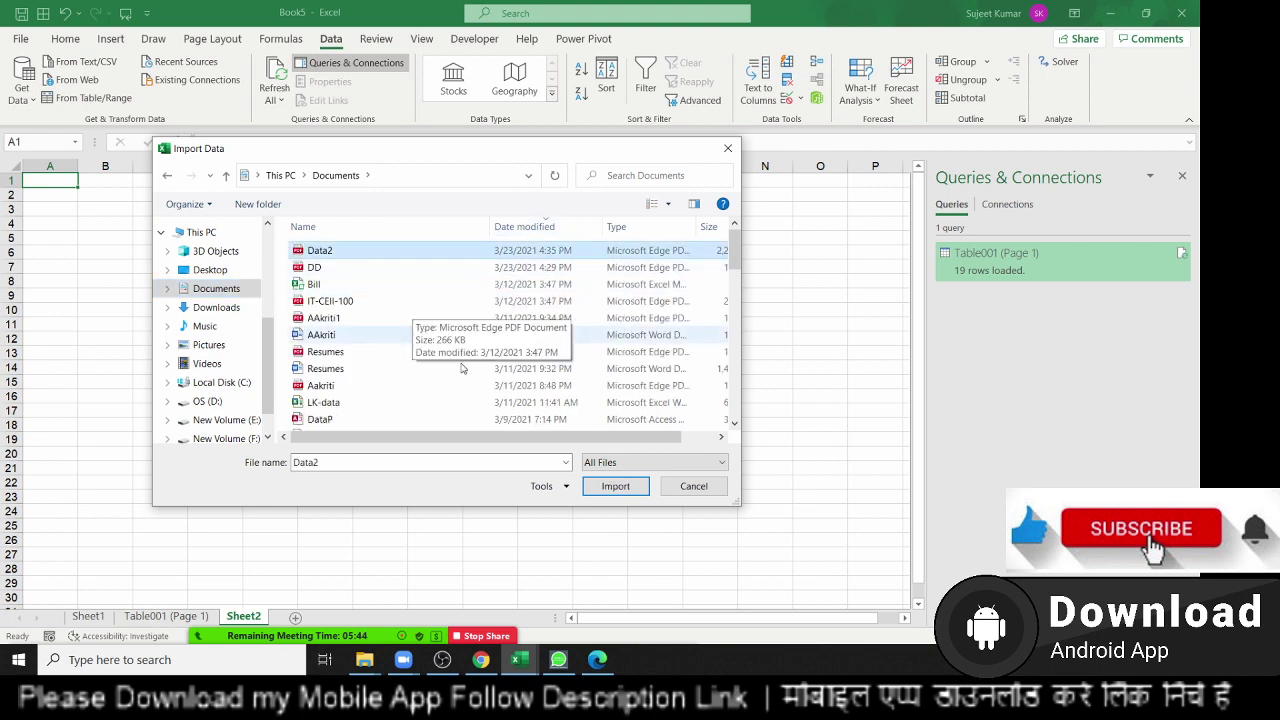
click(614, 487)
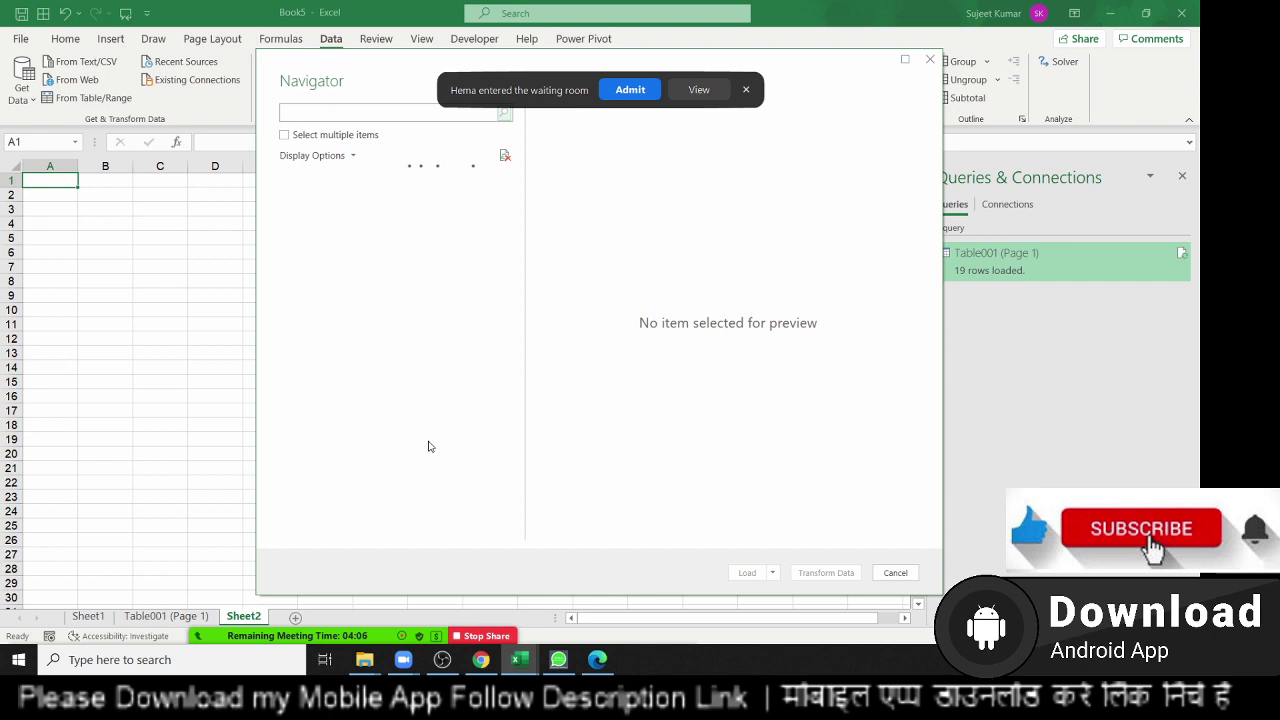
Admit the waiting meeting guest, then preview Table001 (Page 1-53) and Pages 001, 002 and 005.
click(626, 90)
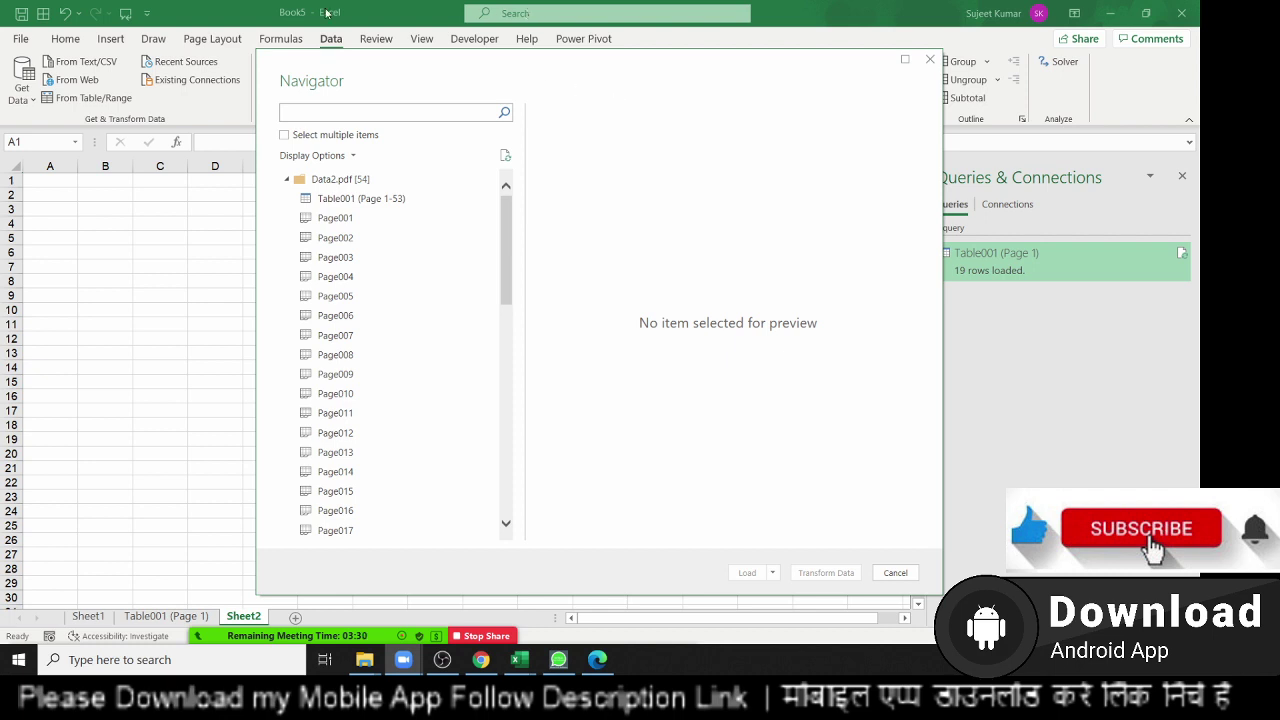
click(404, 198)
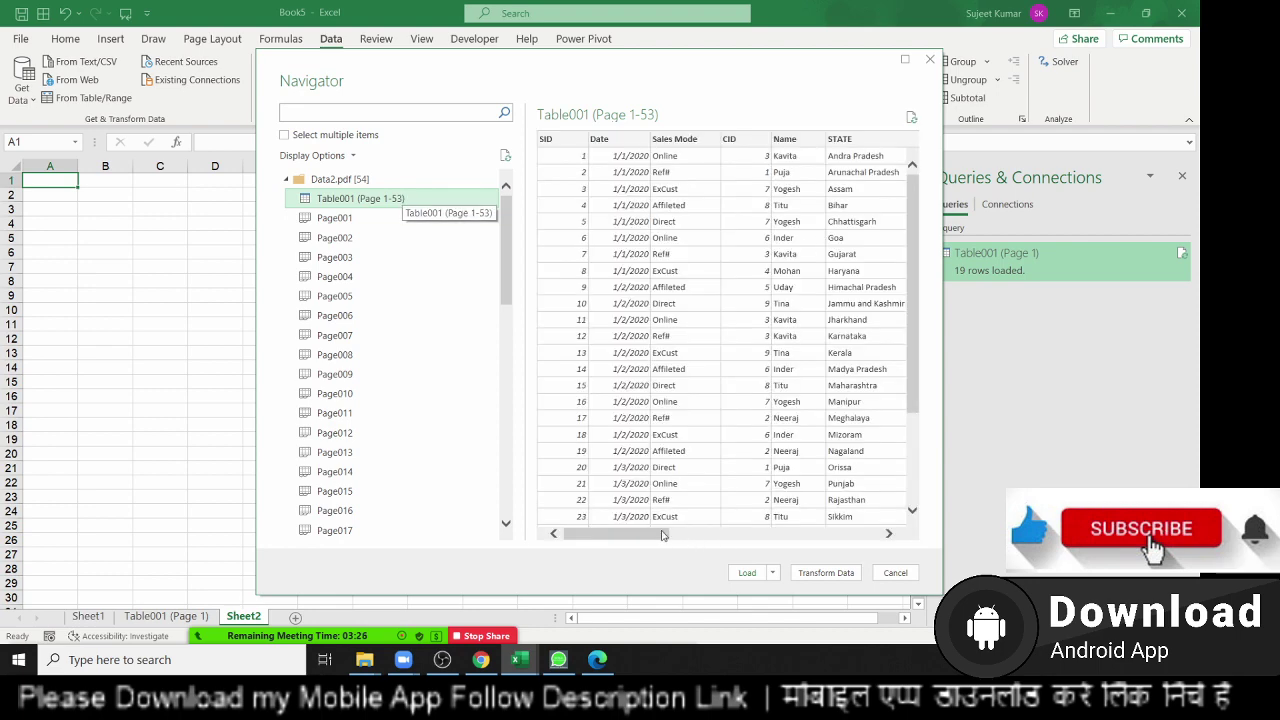
mouse_move(665, 533)
mouse_down()
mouse_move(912, 534)
mouse_move(672, 534)
mouse_up()
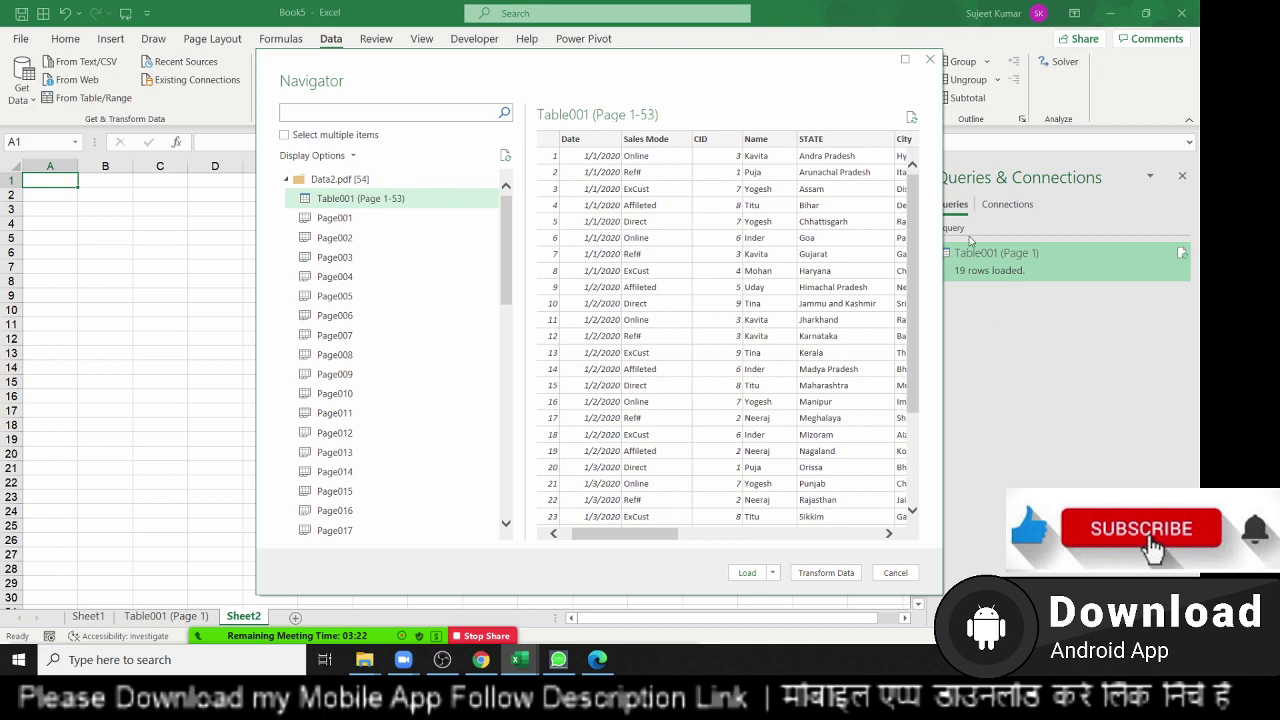
scroll(760, 203, down, 3)
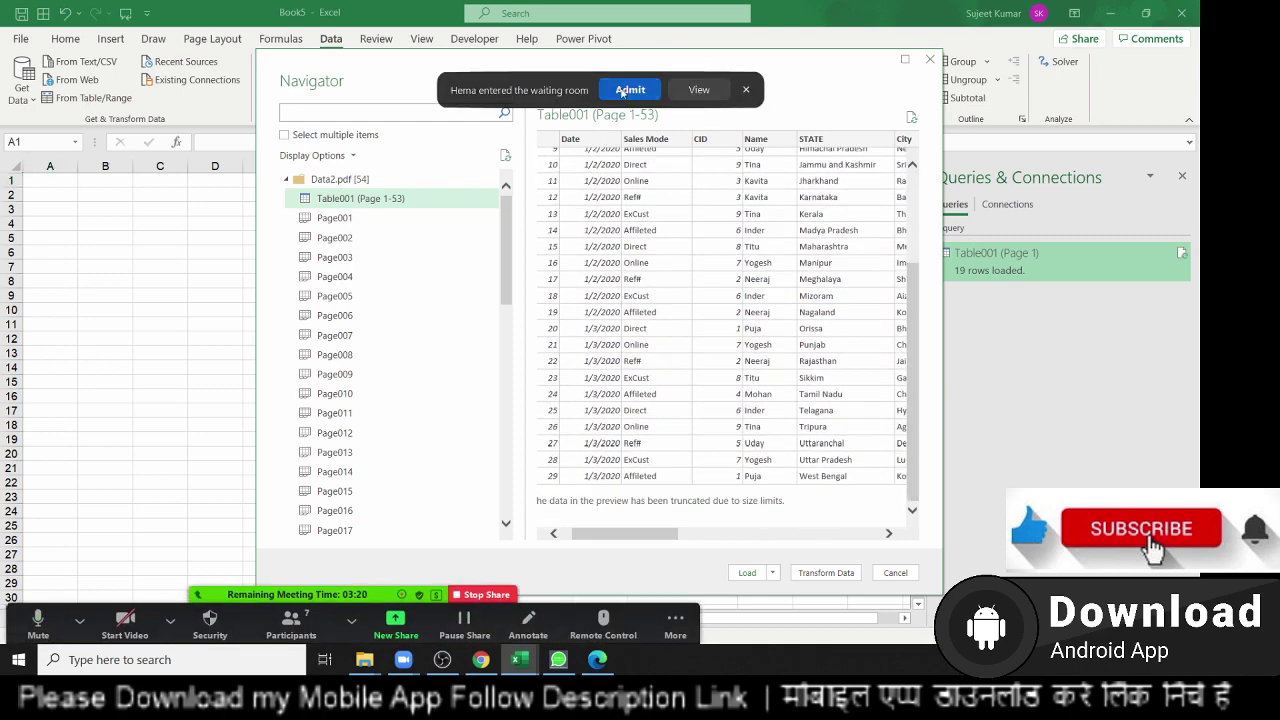
click(371, 219)
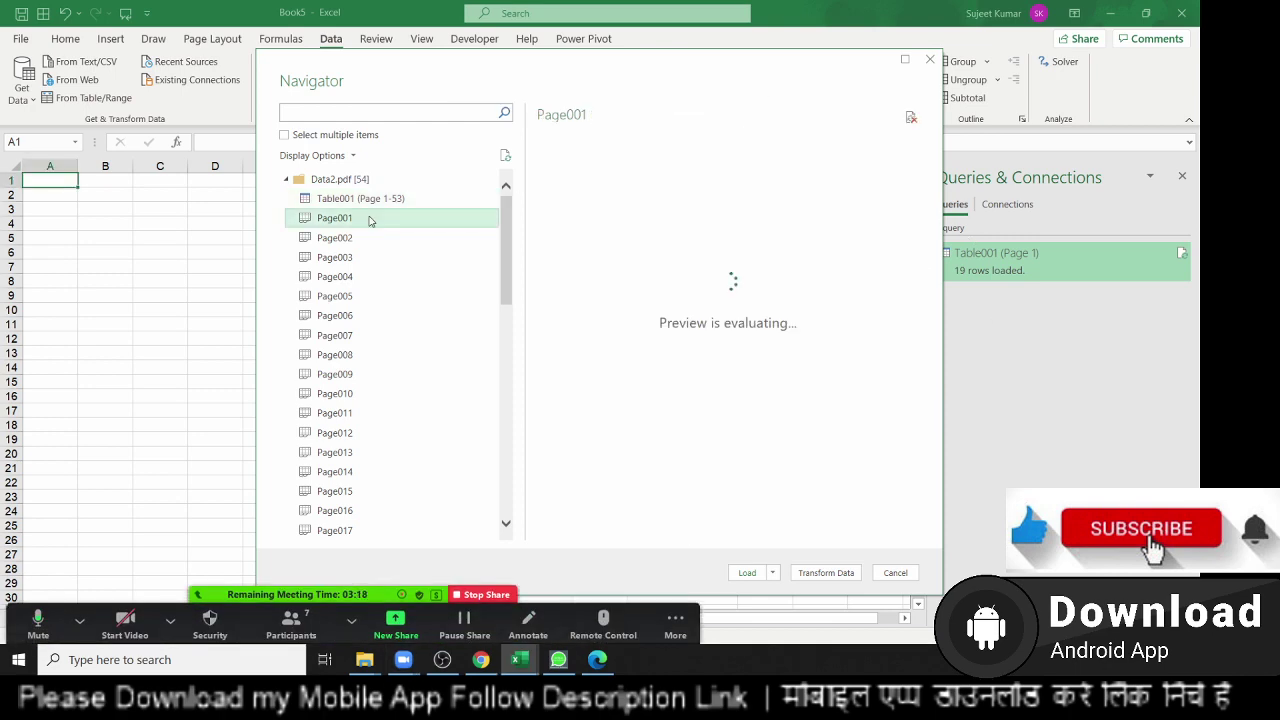
click(358, 241)
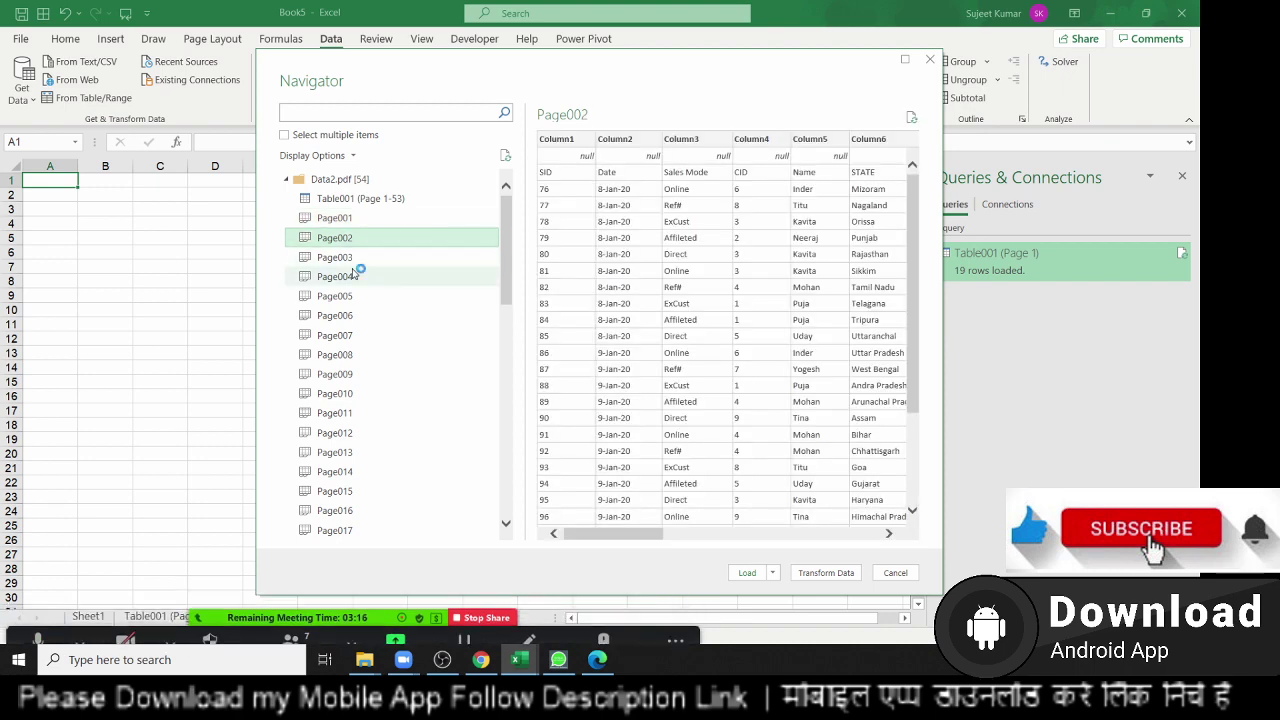
click(358, 276)
click(360, 297)
Reselect Table001 (Page 1-53) in the Navigator and load it into a new sheet.
scroll(378, 318, down, 4)
scroll(380, 325, down, 4)
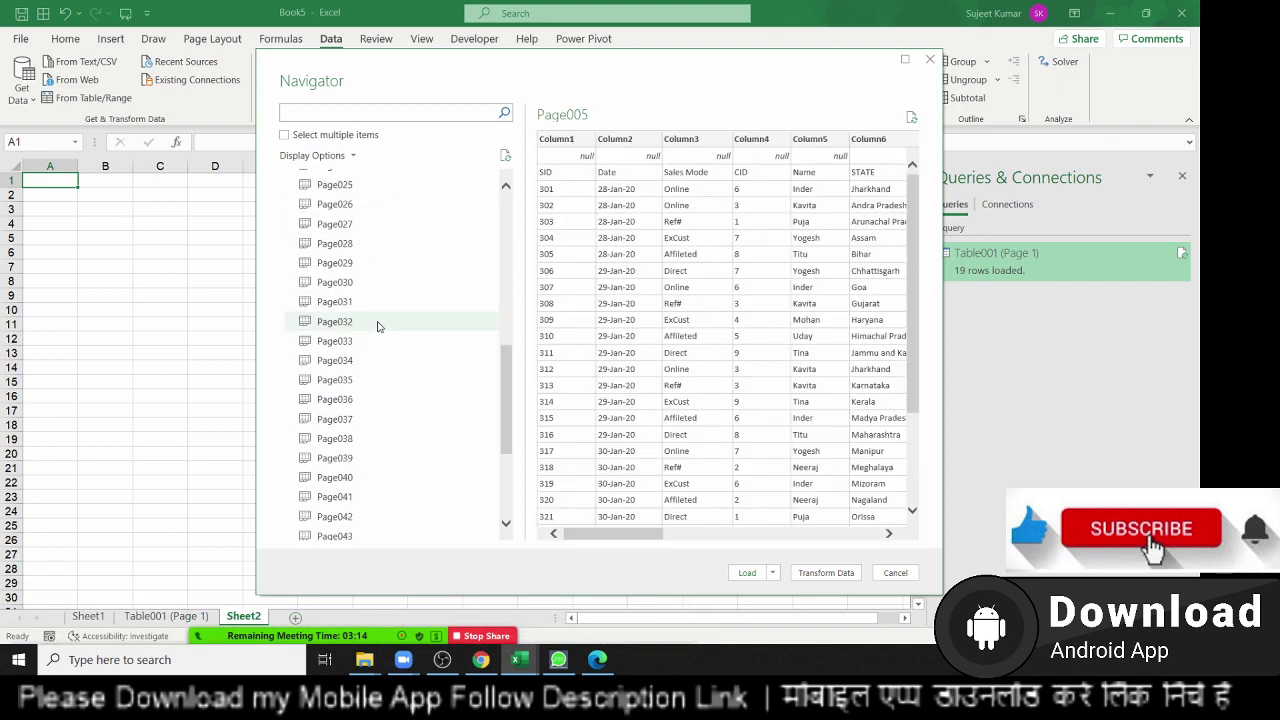
scroll(385, 340, down, 3)
scroll(385, 347, up, 4)
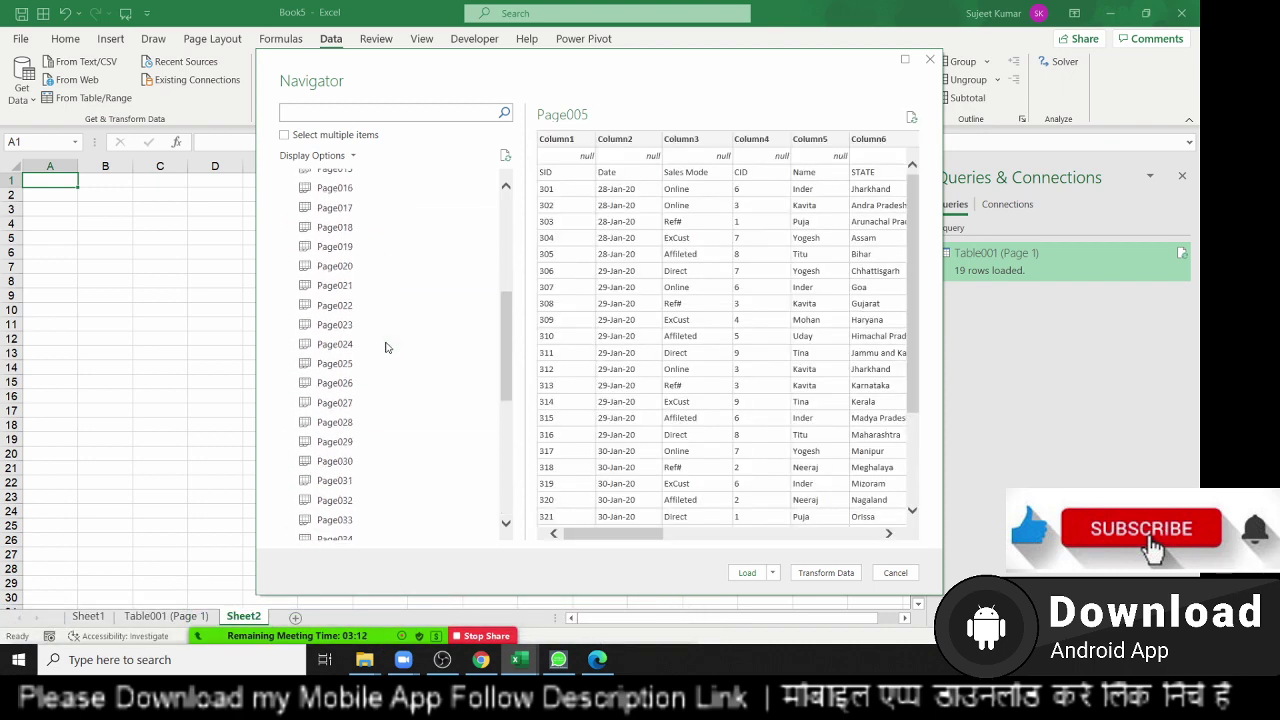
scroll(386, 345, up, 4)
scroll(388, 343, up, 4)
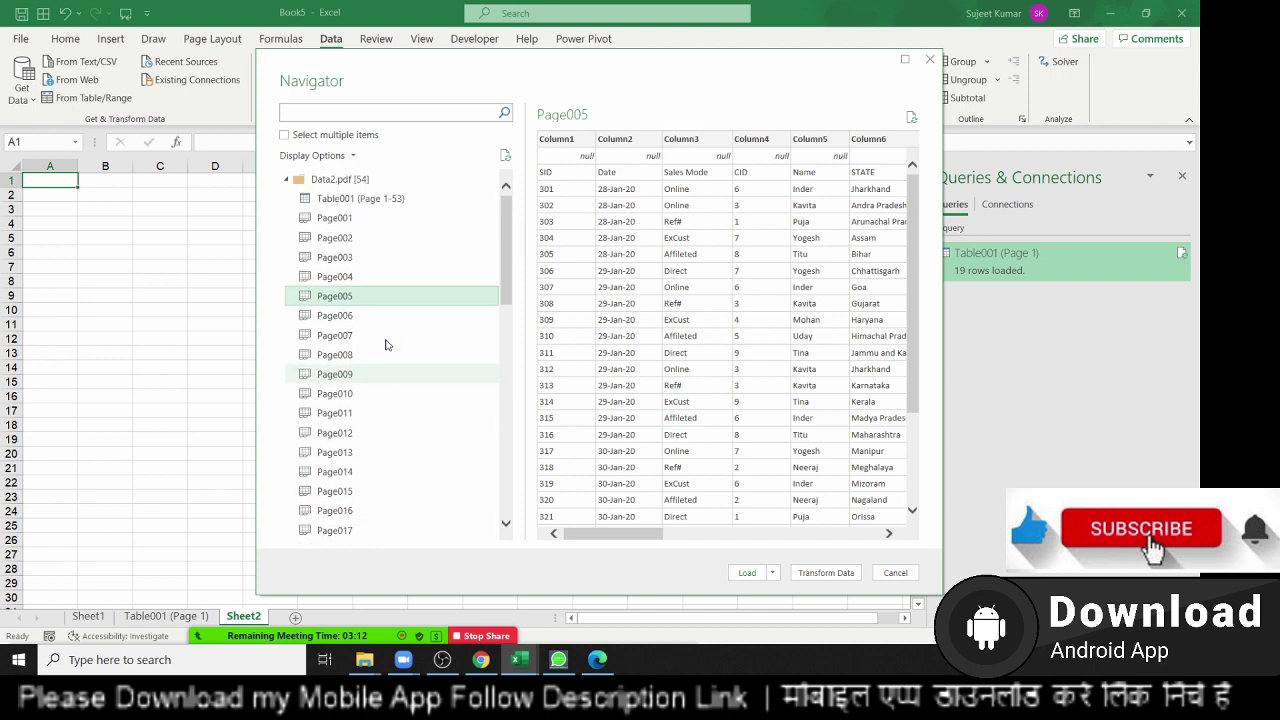
click(344, 206)
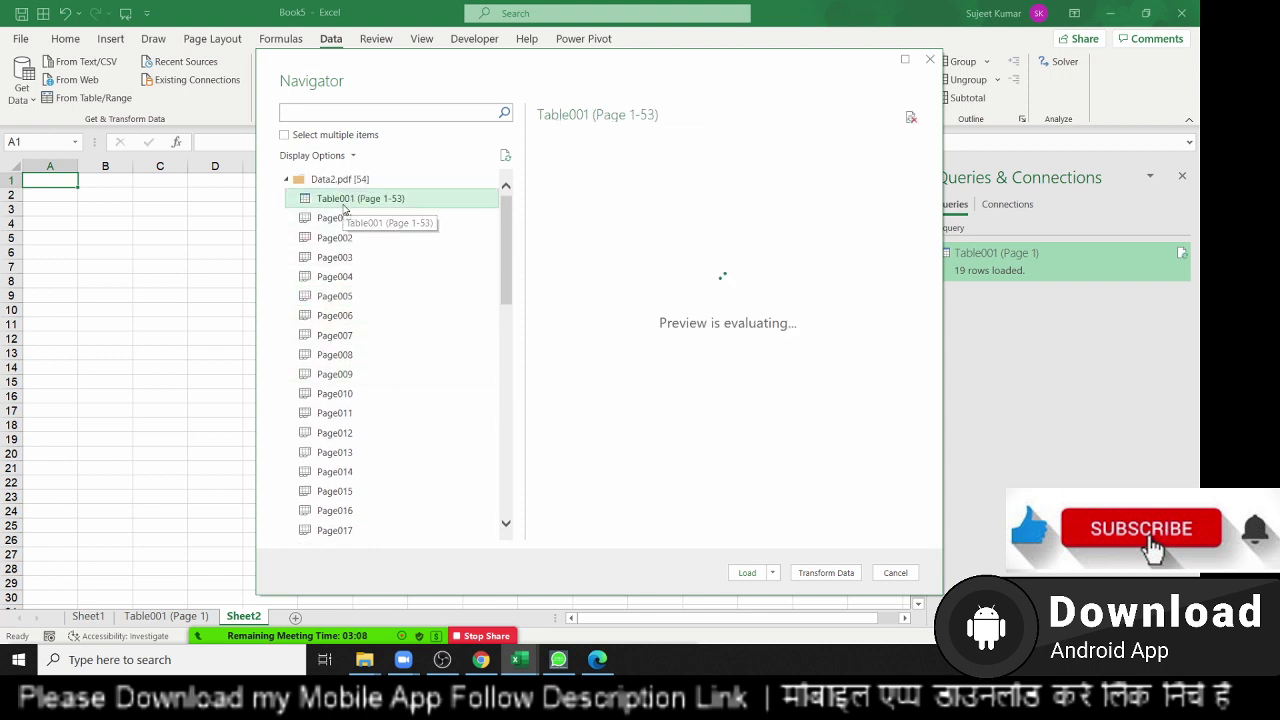
scroll(740, 401, down, 1)
scroll(740, 401, down, 2)
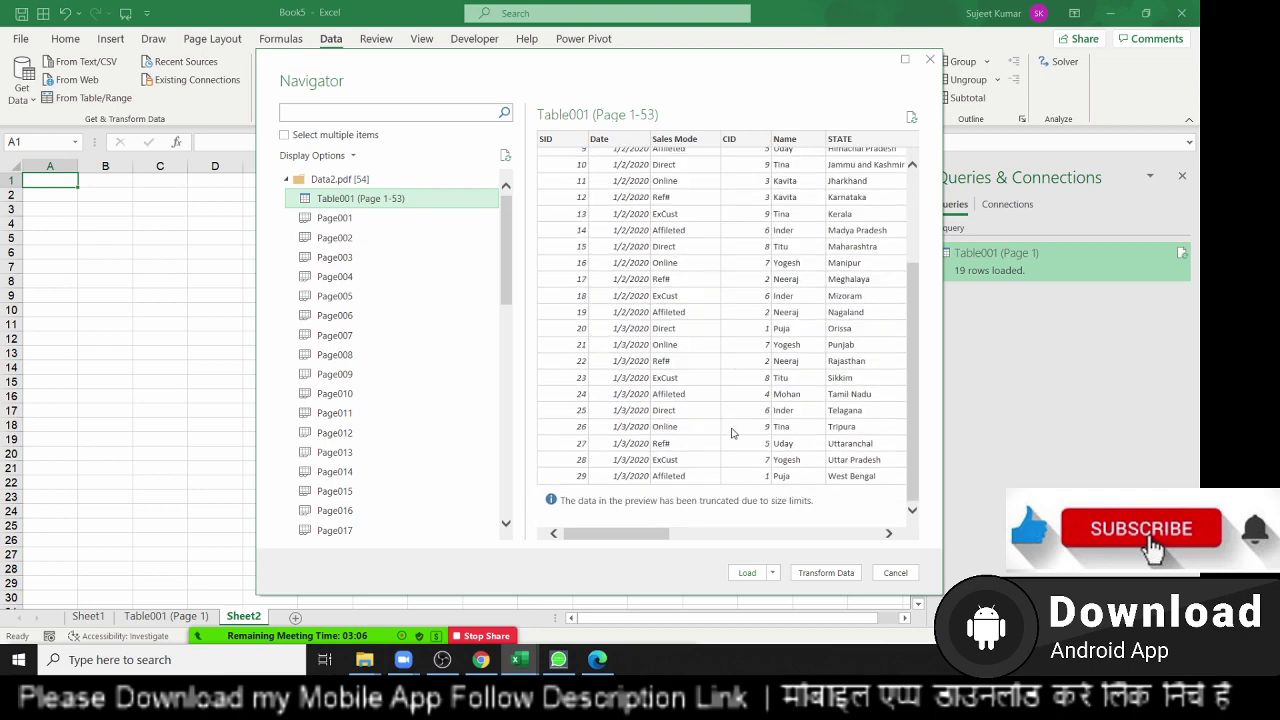
click(745, 573)
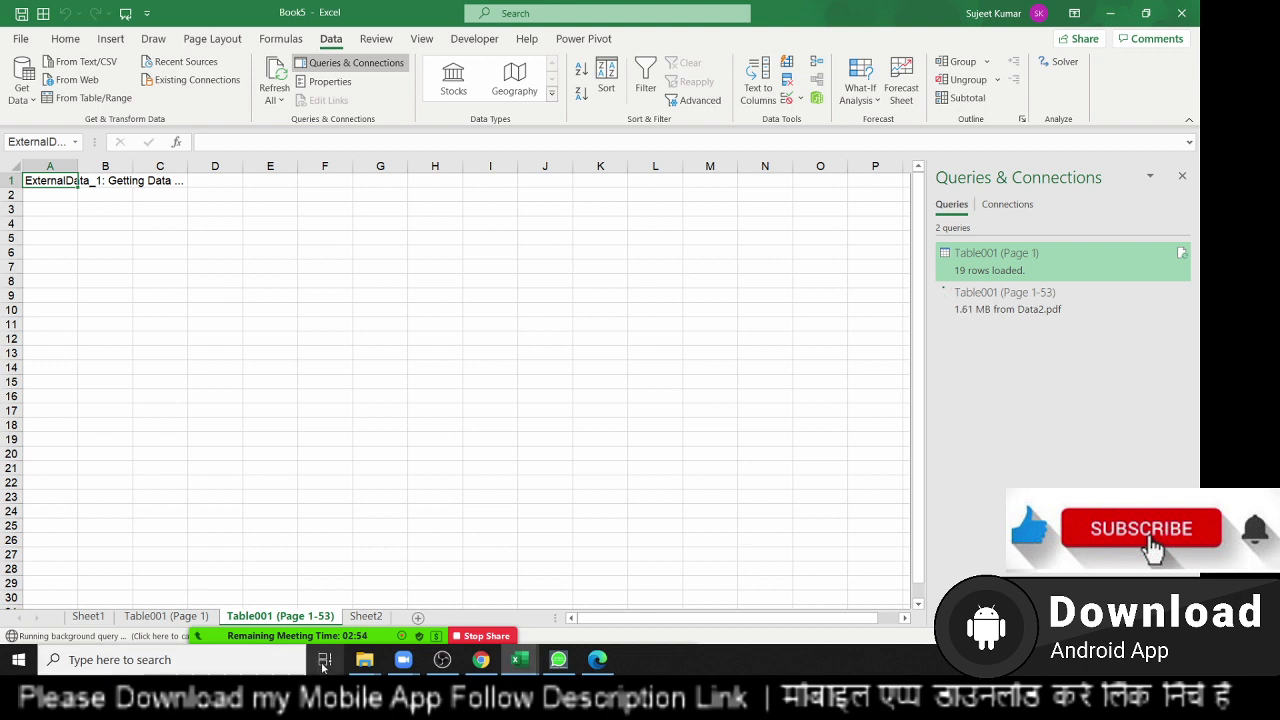
Open APR.xlsx from New Volume (E:) > 2020 > Data in File Explorer.
mouse_move(364, 660)
click(427, 624)
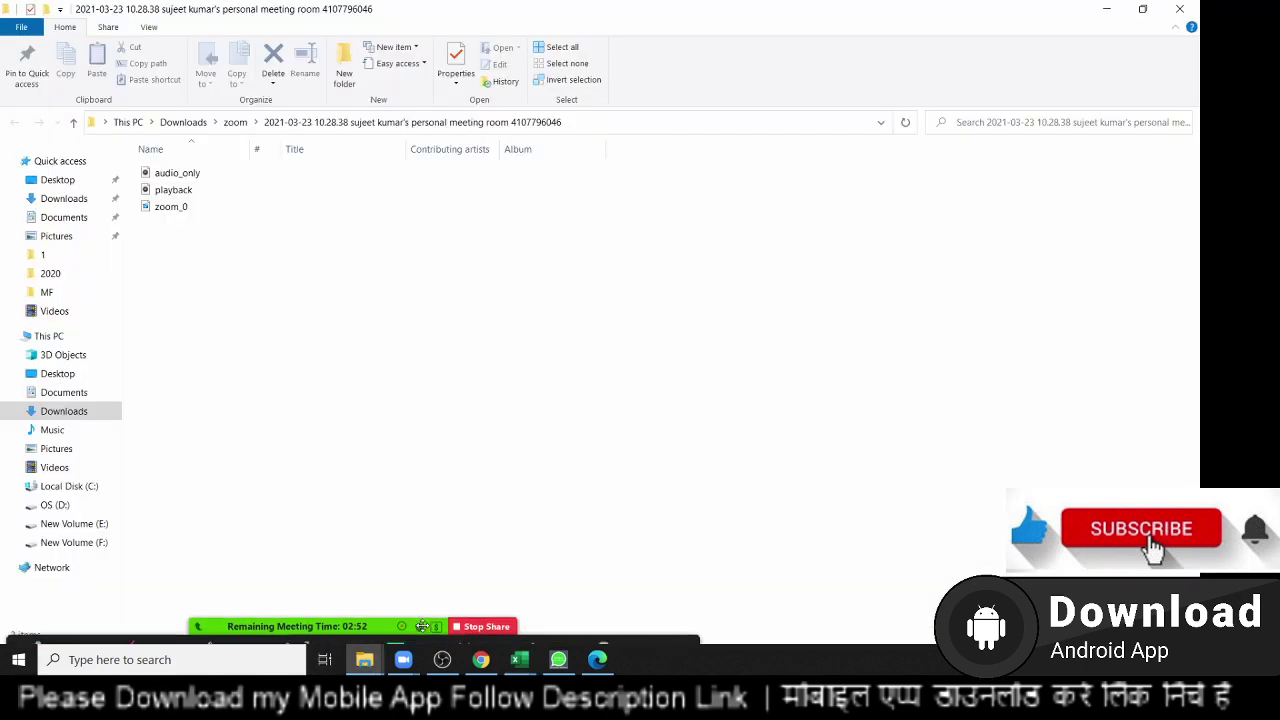
click(91, 526)
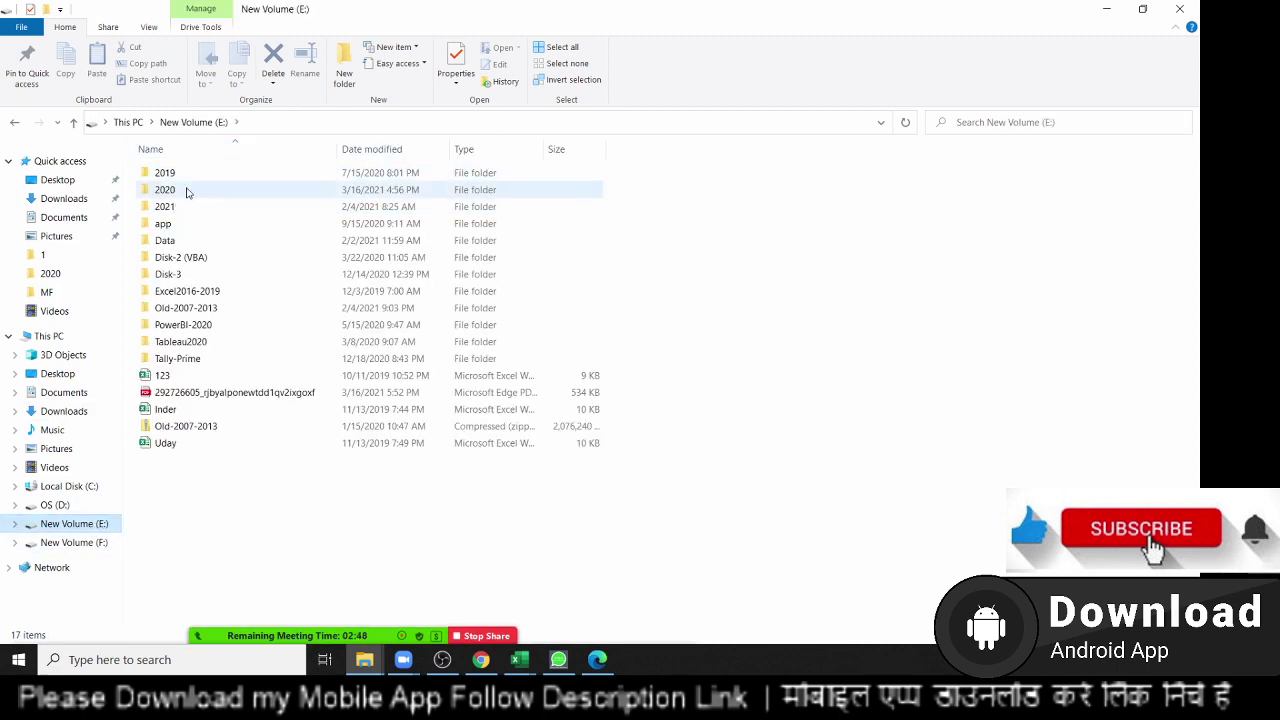
click(187, 190)
double_click(187, 190)
double_click(185, 178)
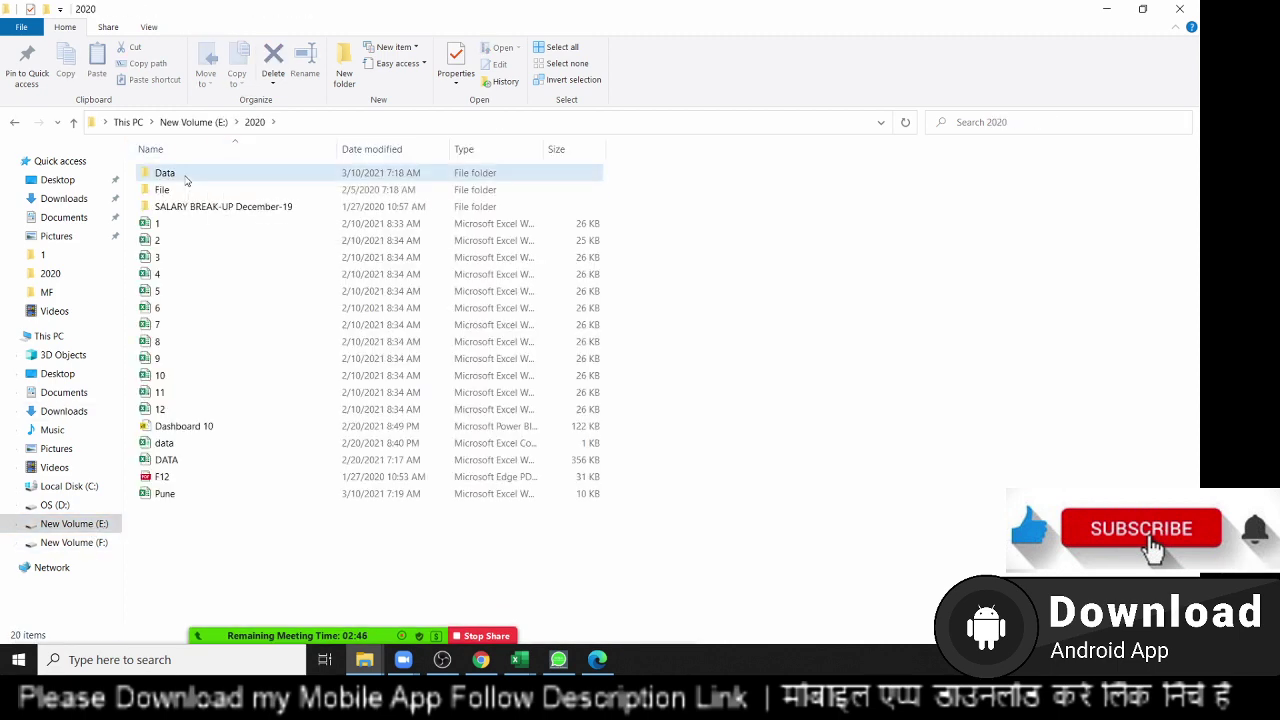
click(186, 195)
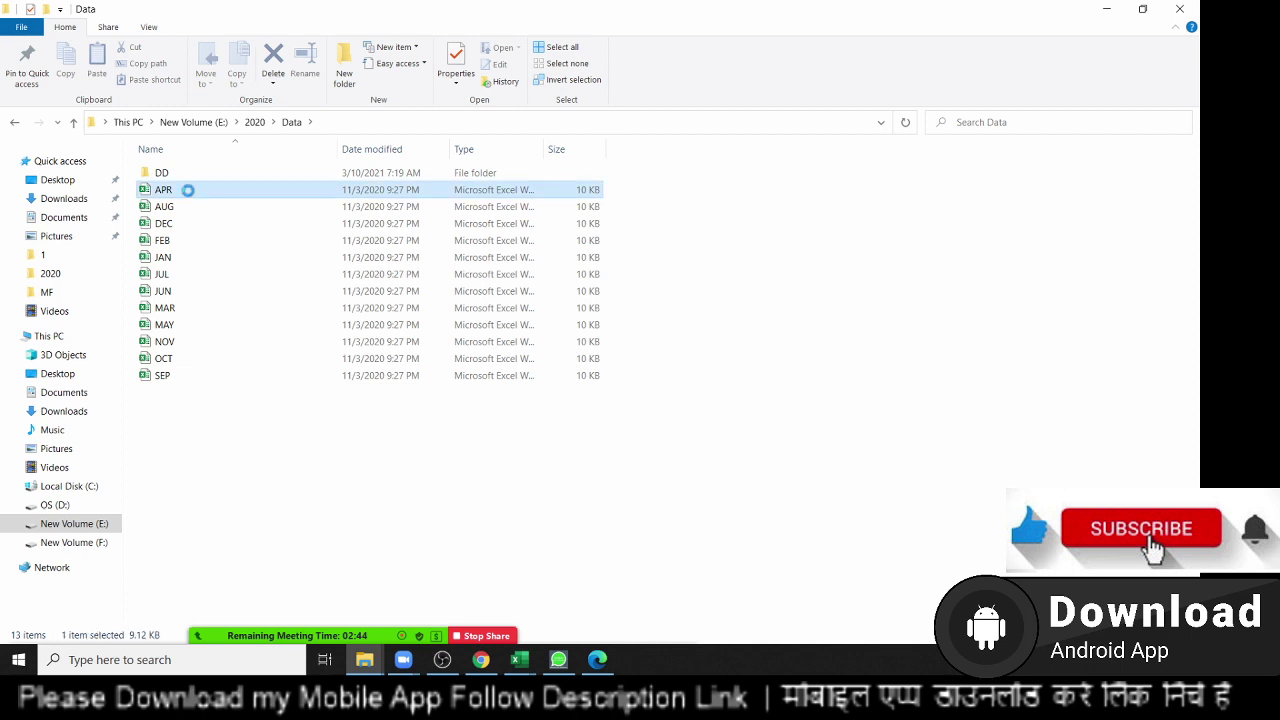
click(209, 375)
double_click(164, 194)
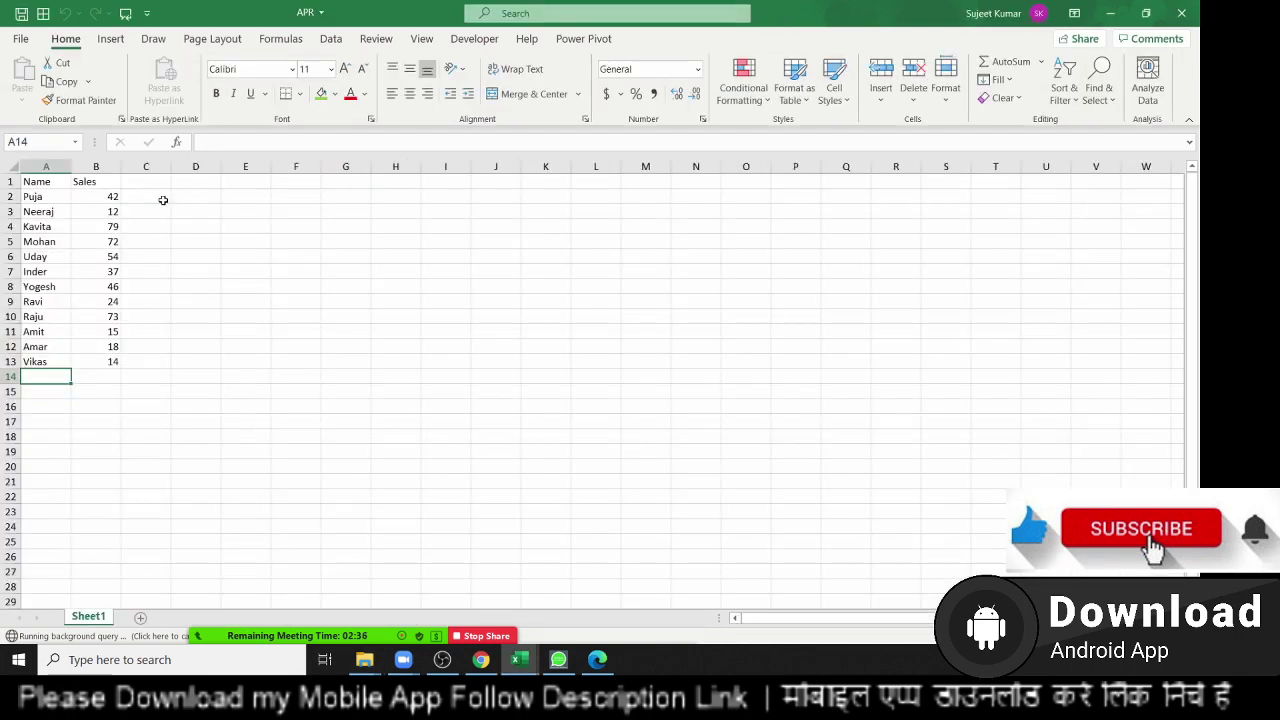
Review APR's 12 Name/Sales rows and close it with Don't Save.
scroll(127, 434, down, 5)
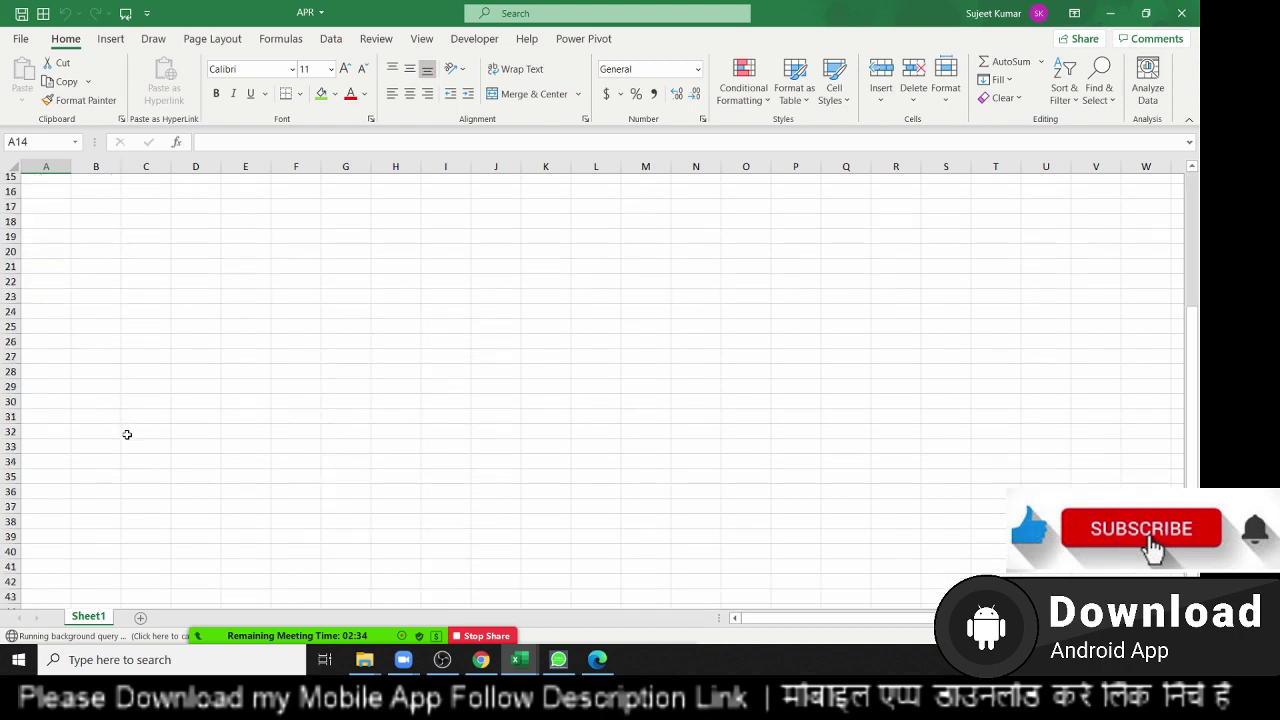
scroll(127, 434, up, 5)
click(1186, 12)
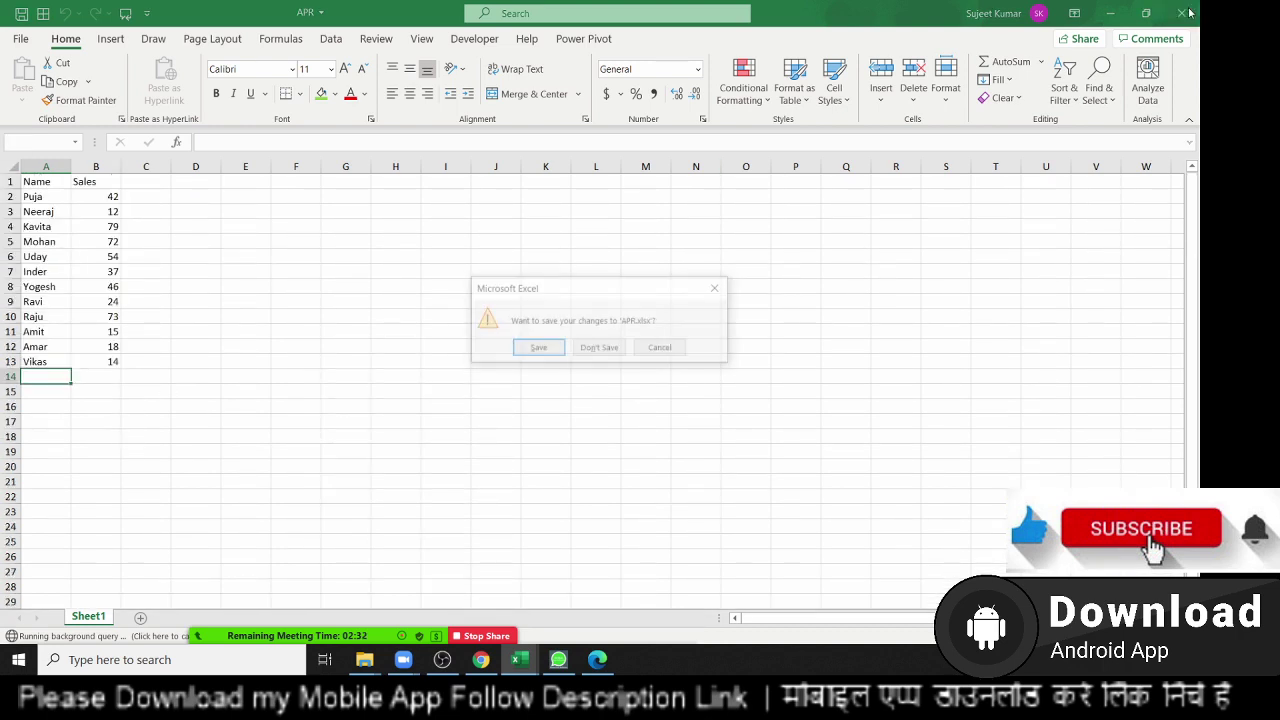
click(604, 352)
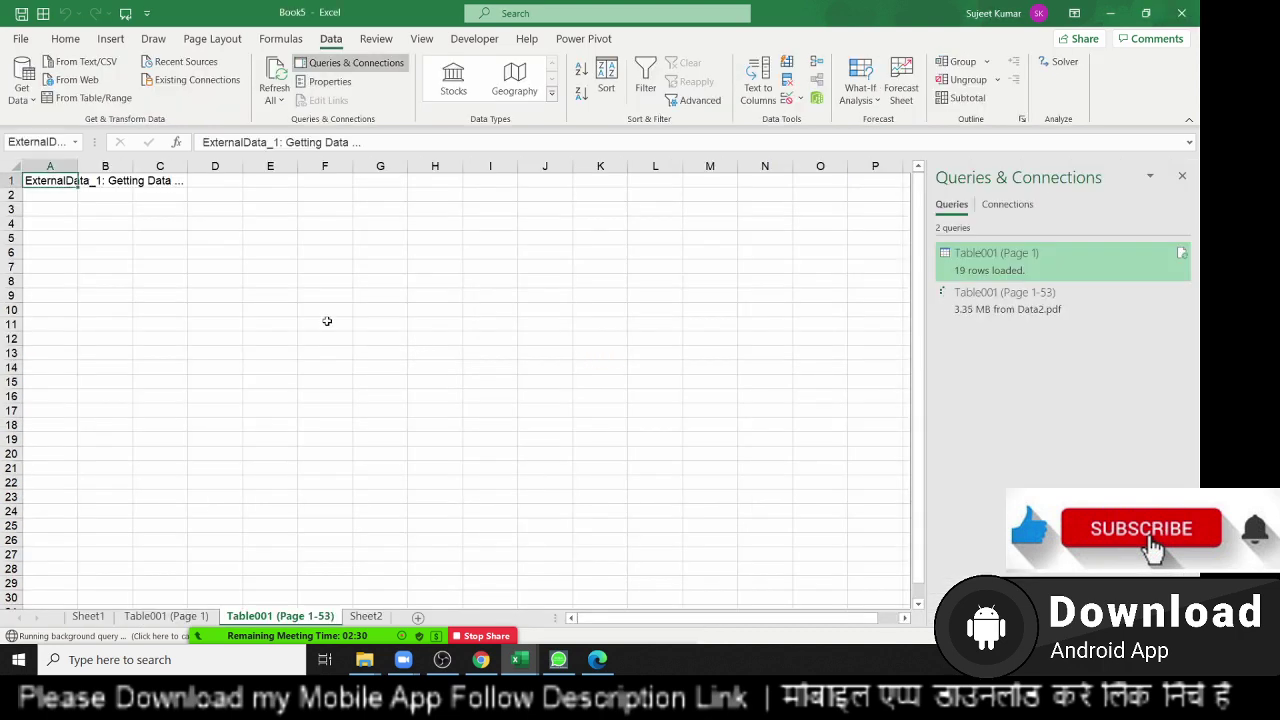
Dismiss the meeting notification, switch to the empty Sheet2 and close the Queries & Connections pane.
click(659, 88)
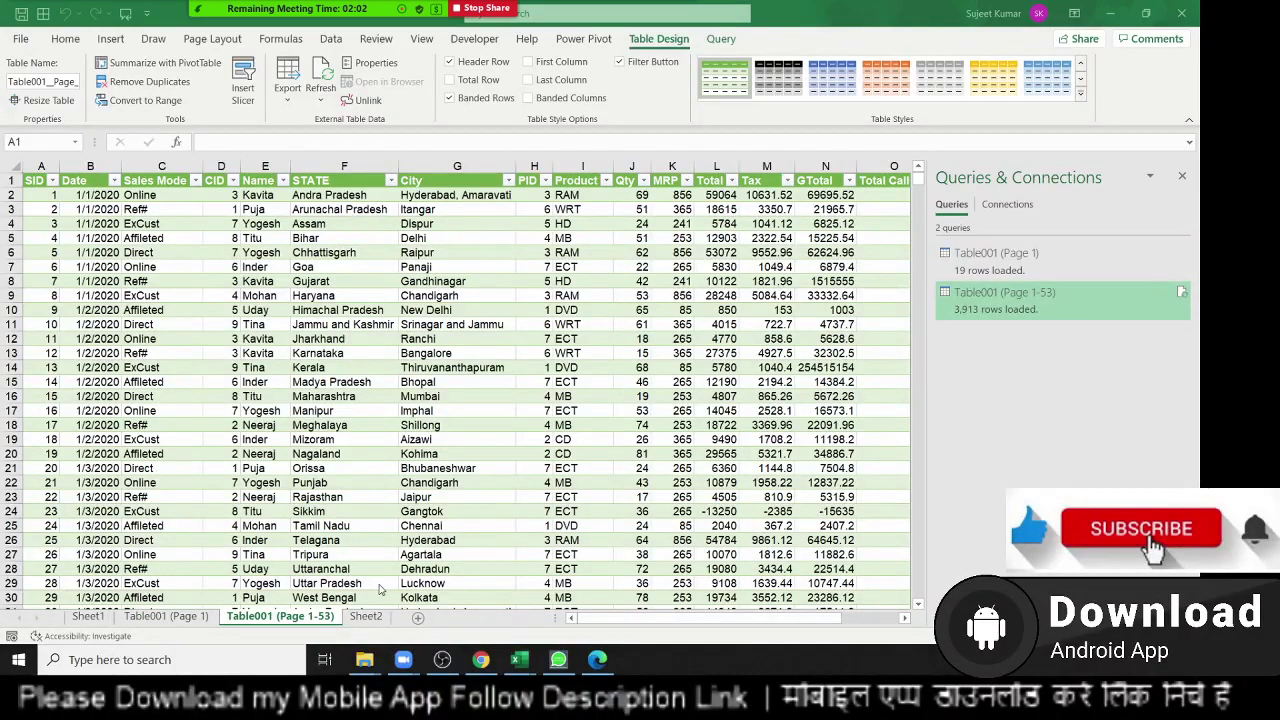
scroll(417, 577, down, 1)
scroll(417, 577, down, 3)
scroll(417, 577, down, 9)
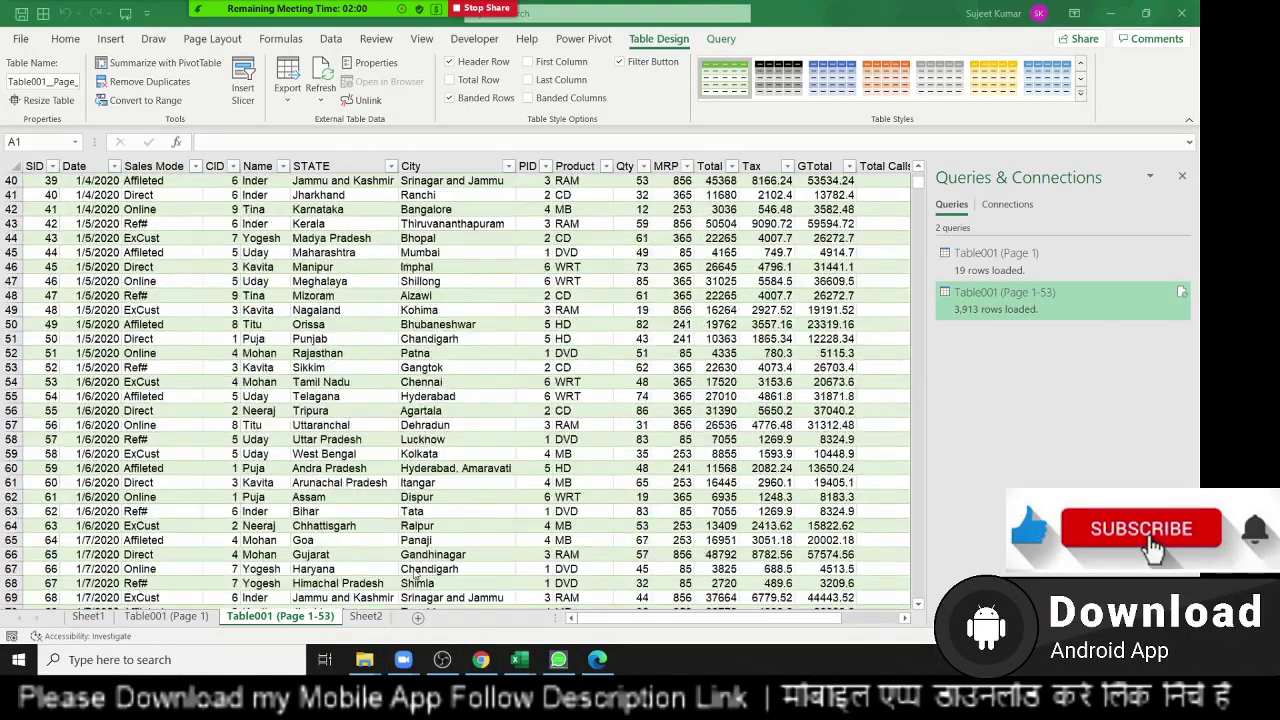
scroll(417, 577, down, 5)
scroll(417, 577, up, 5)
scroll(376, 583, up, 5)
scroll(376, 583, up, 6)
scroll(376, 583, up, 3)
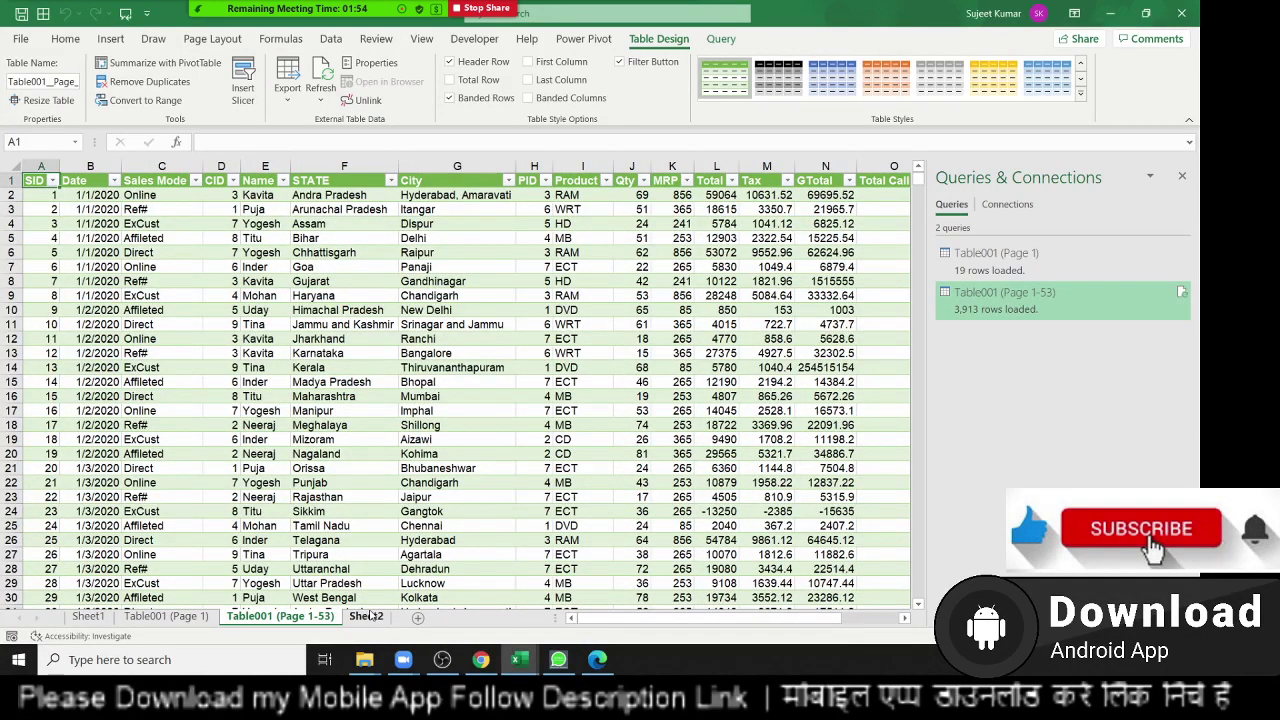
click(376, 617)
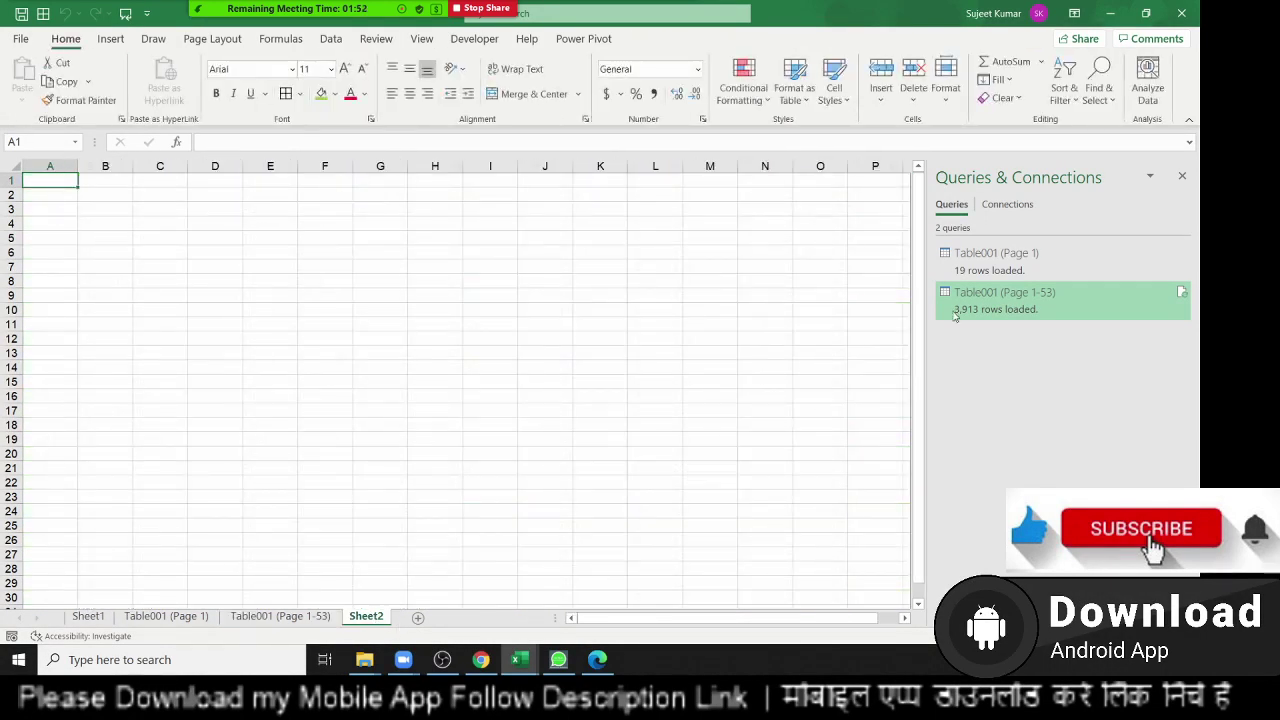
click(1190, 180)
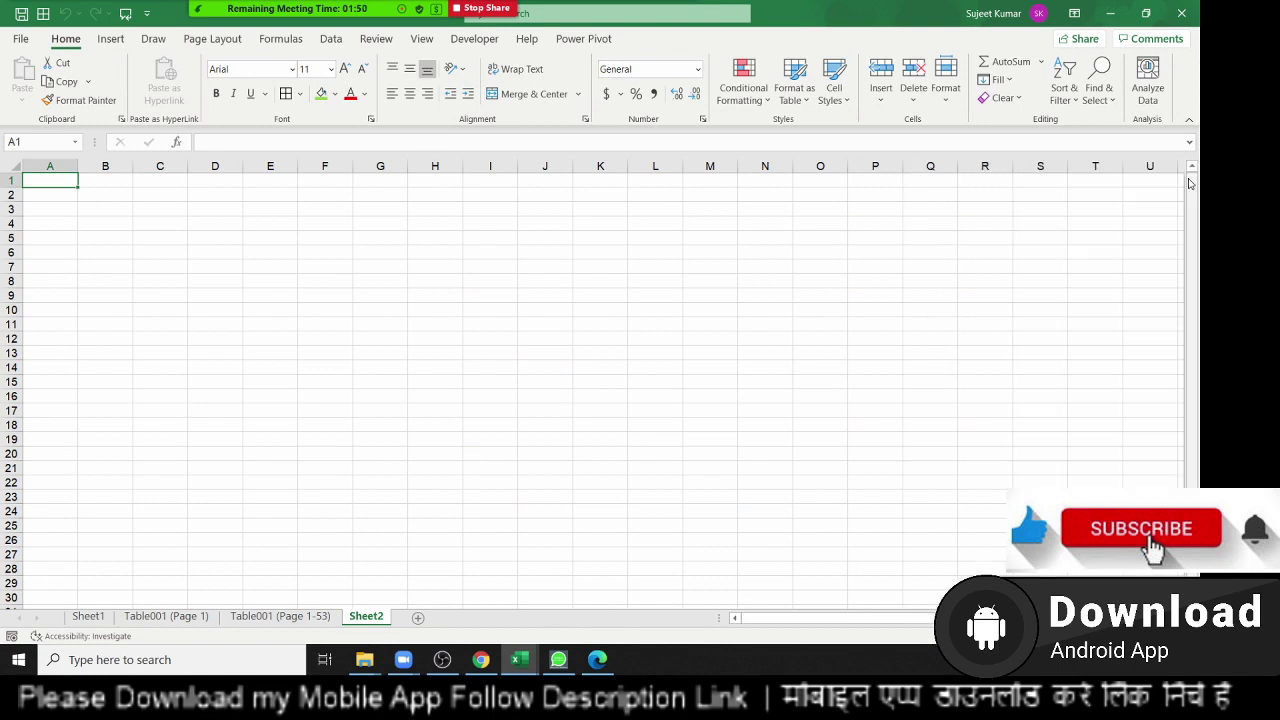
Start a Get Data From Folder import using E:\2020\Data as the source folder.
click(331, 44)
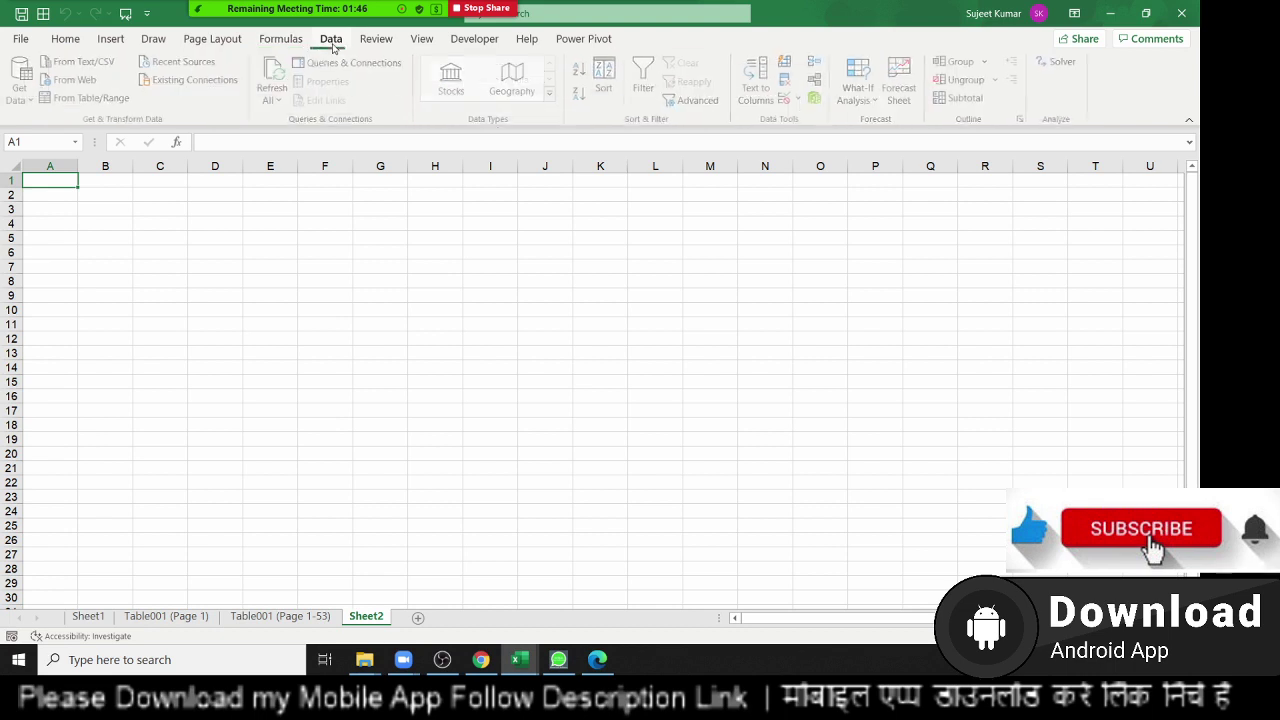
click(32, 98)
mouse_move(69, 128)
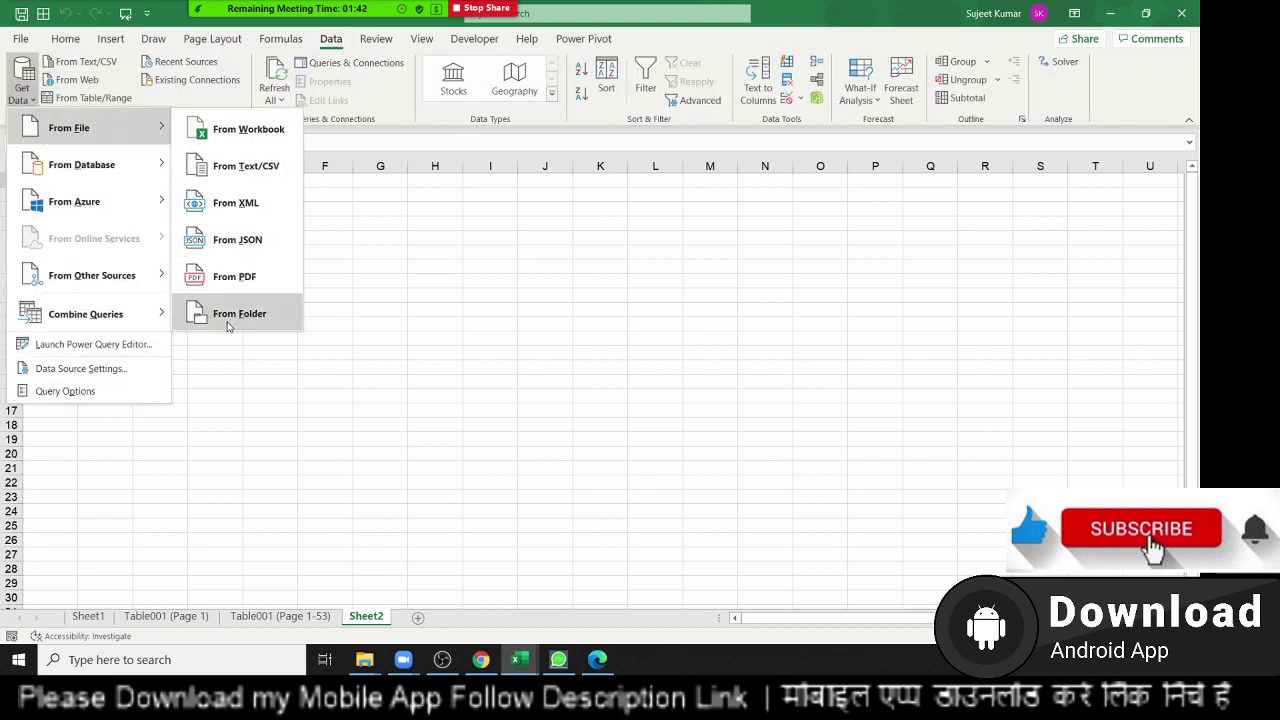
click(228, 318)
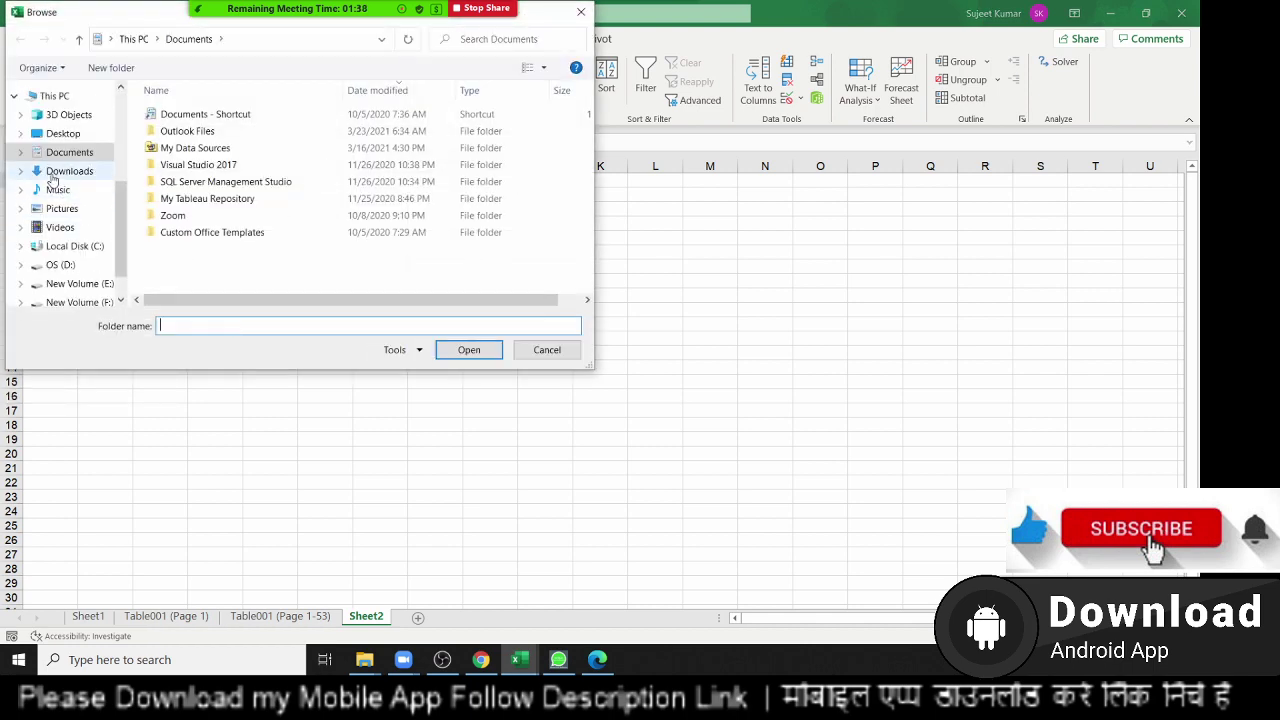
click(60, 284)
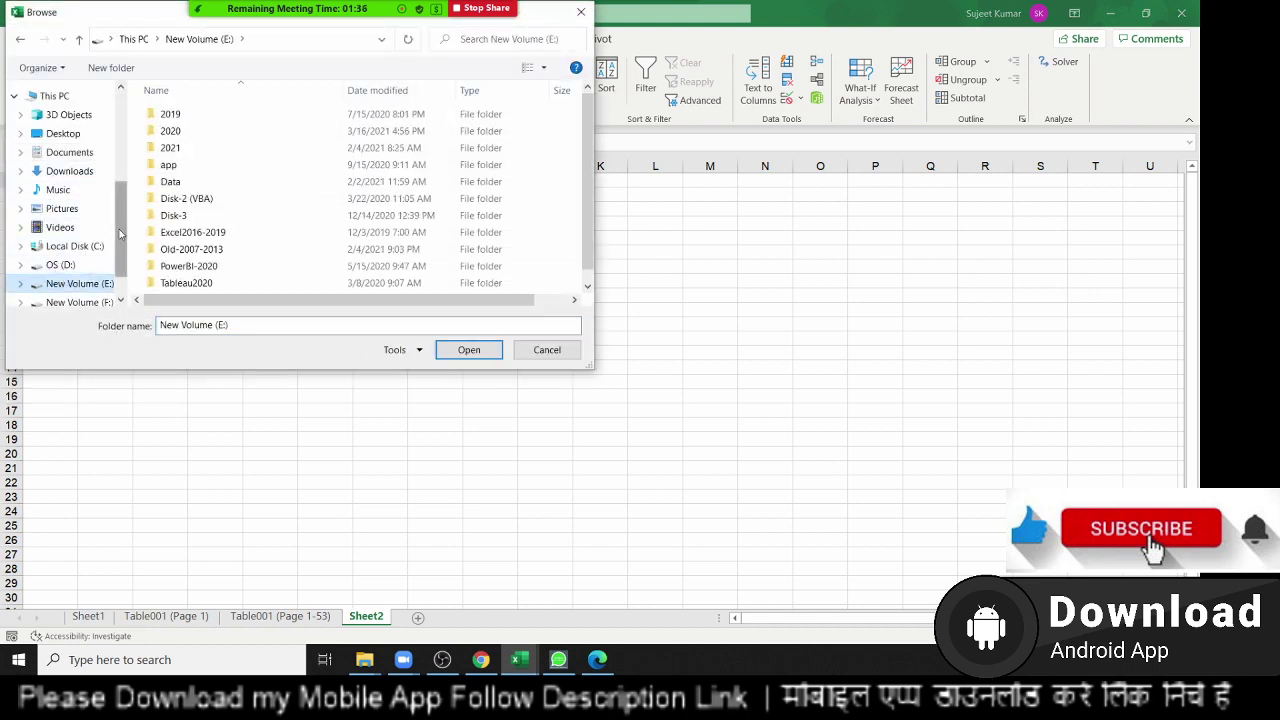
double_click(195, 131)
double_click(192, 118)
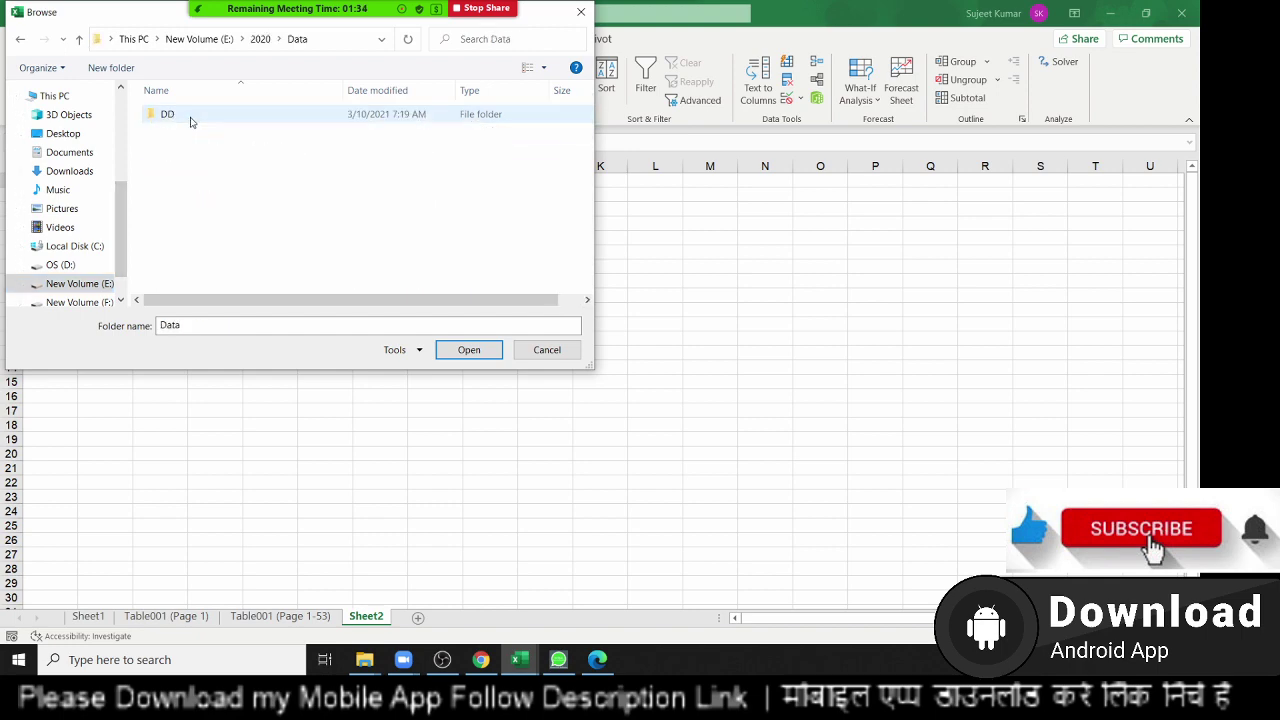
click(468, 352)
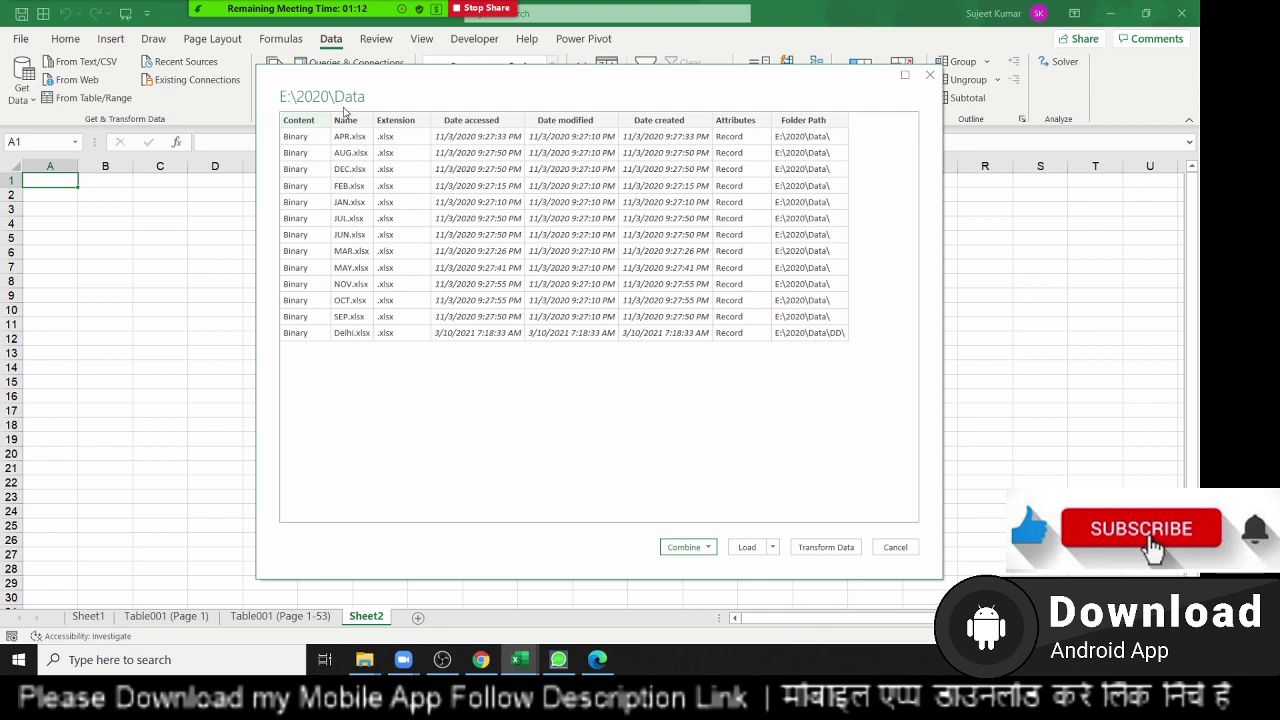
Choose Combine & Load for the folder's monthly workbook files.
click(708, 547)
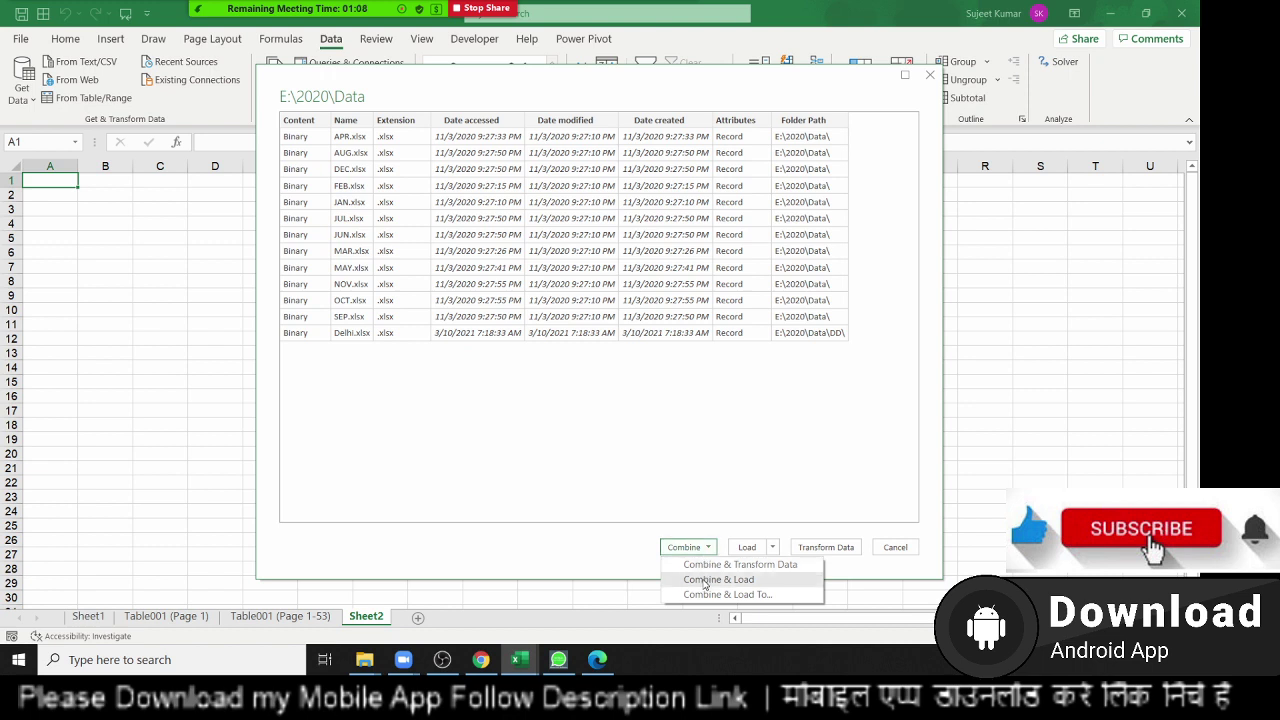
click(607, 572)
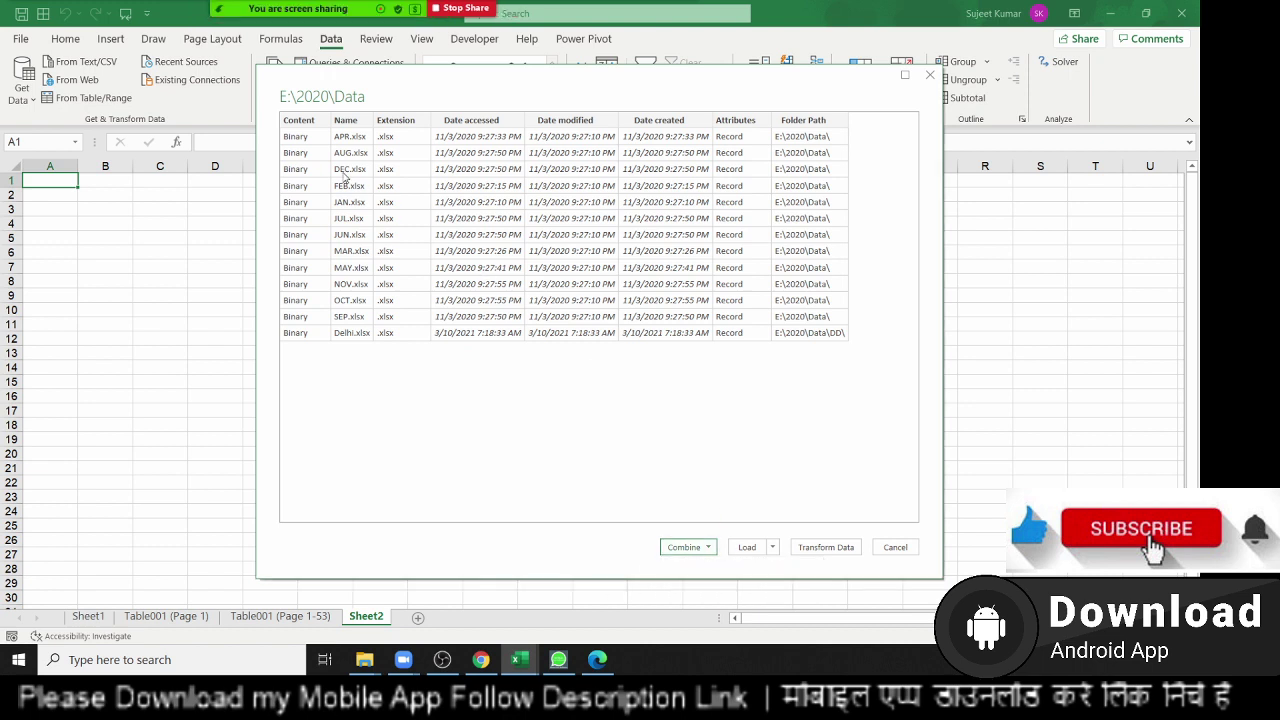
click(687, 552)
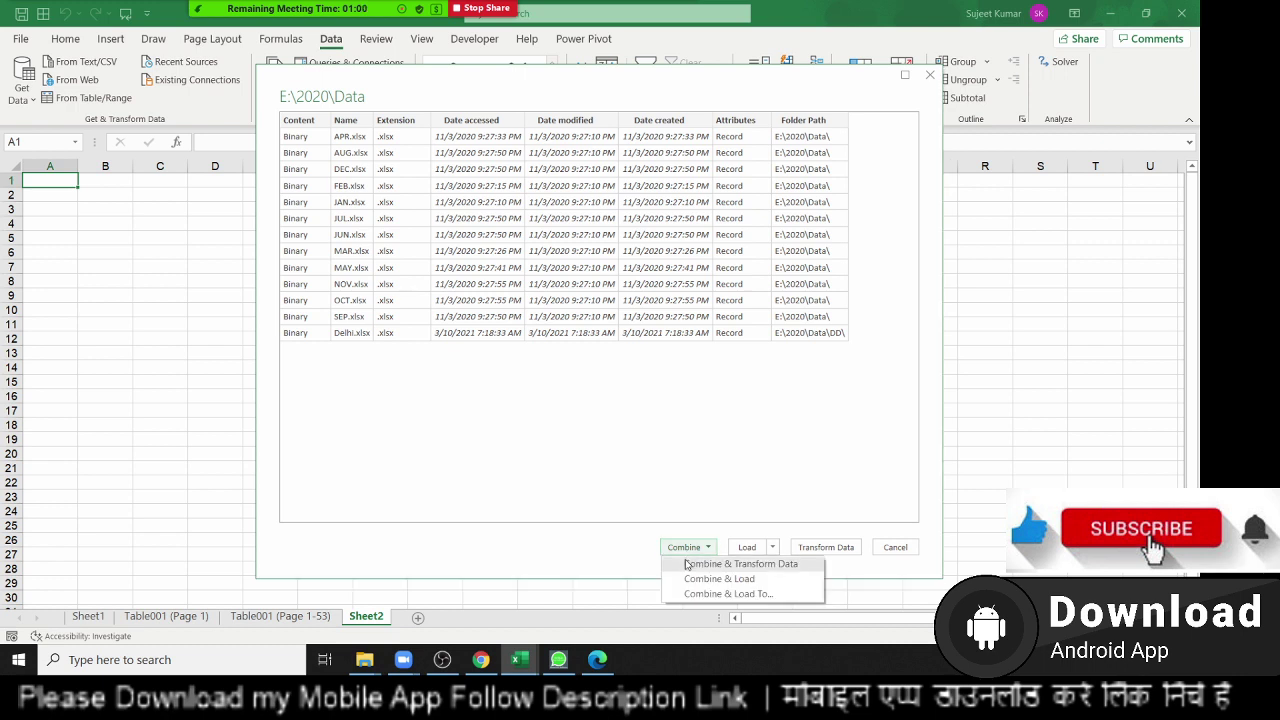
click(690, 580)
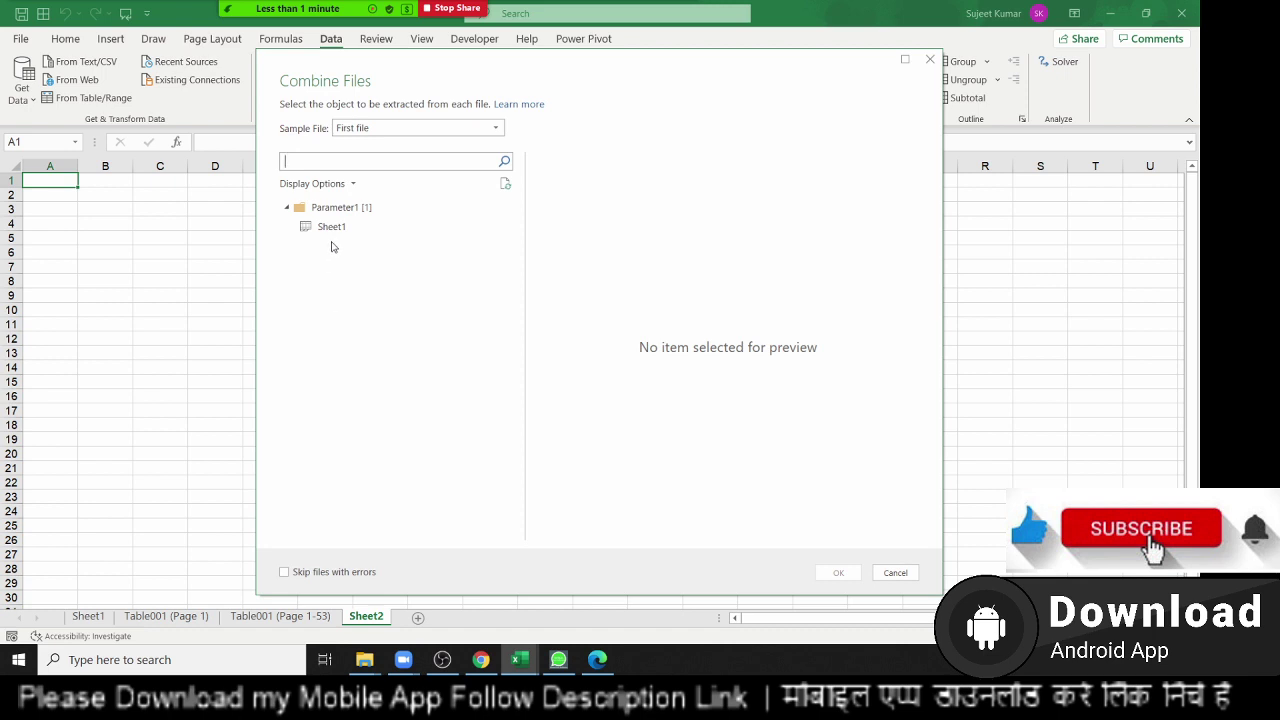
Keep First file as the sample, select Sheet1 and confirm combining the files.
click(355, 133)
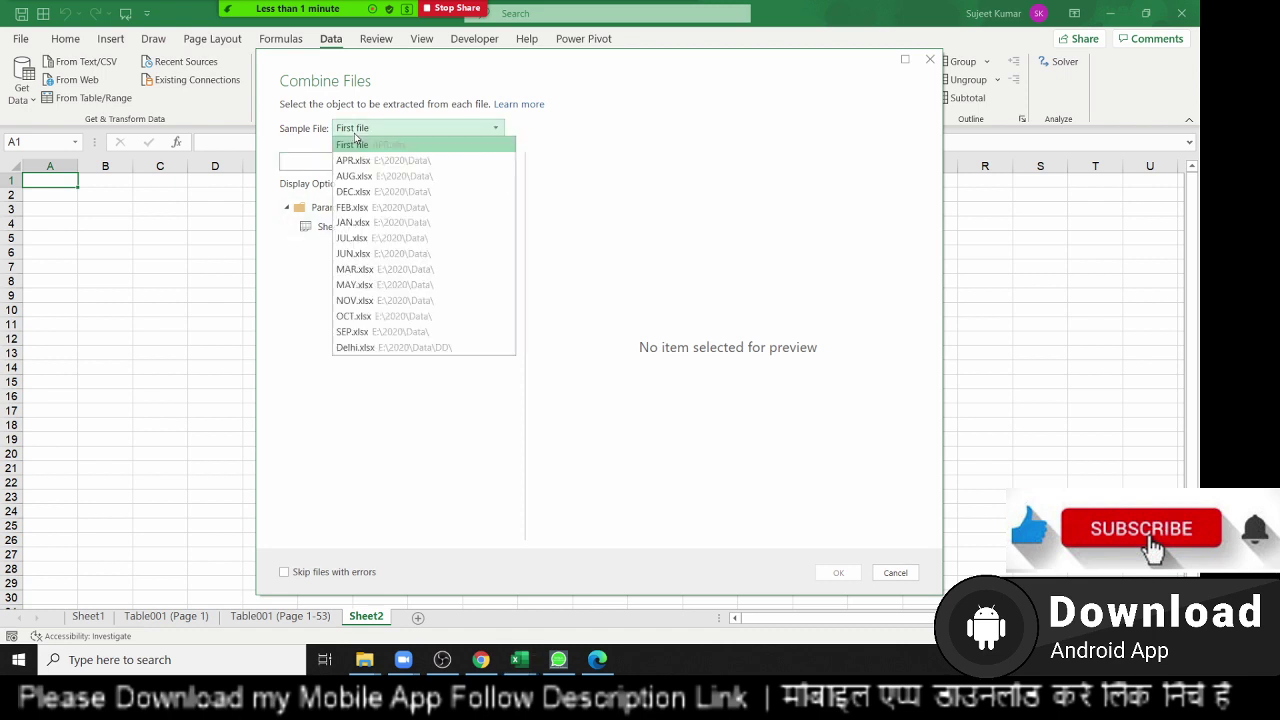
click(354, 144)
click(340, 228)
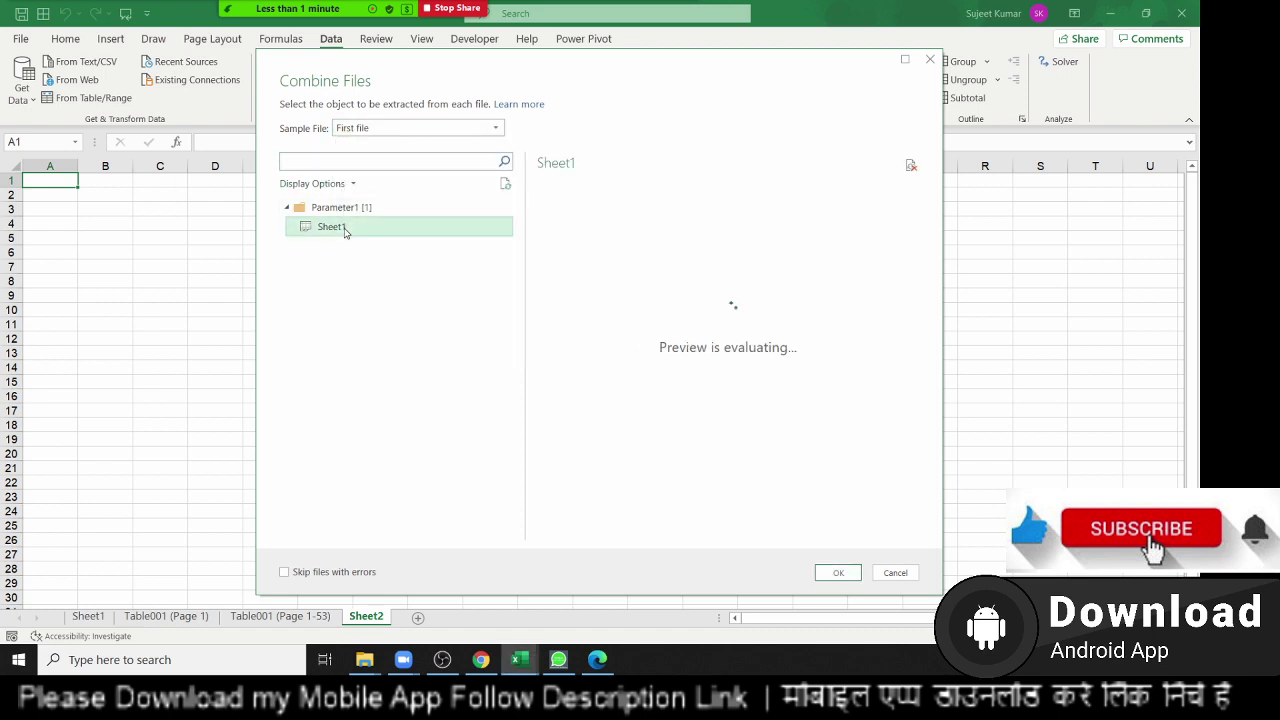
click(838, 578)
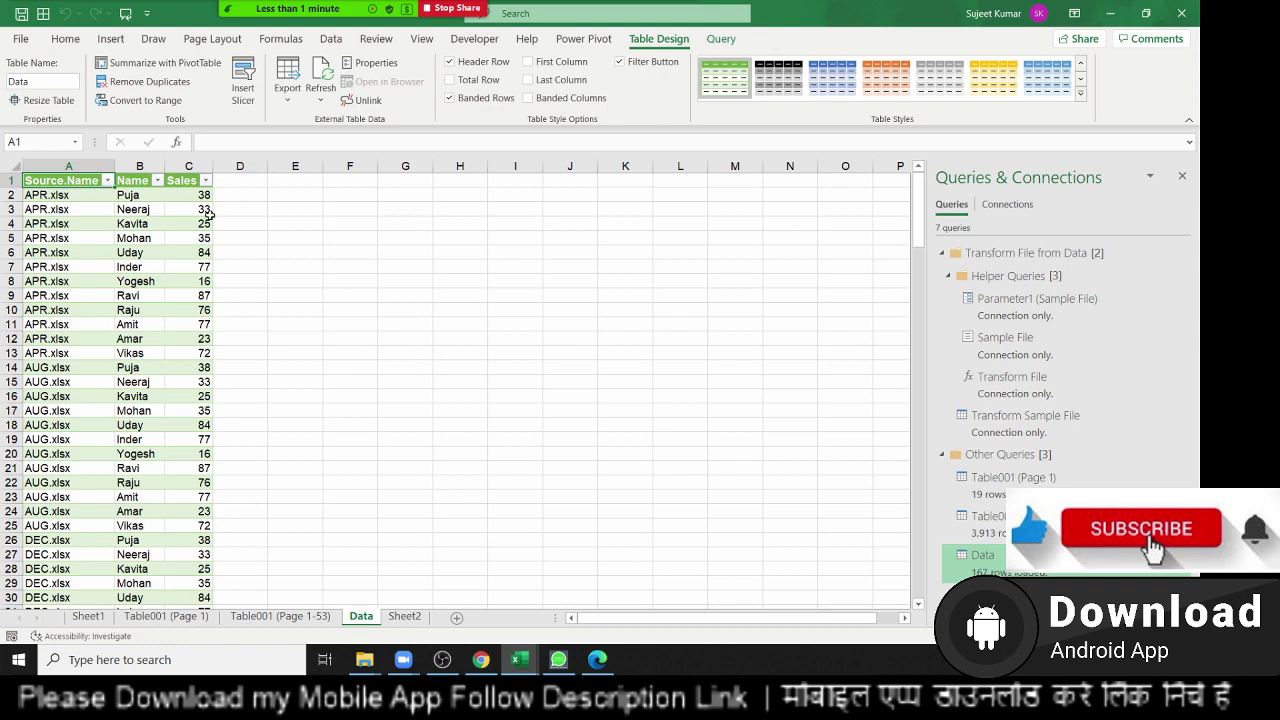
click(166, 237)
scroll(194, 302, down, 7)
scroll(194, 302, down, 13)
scroll(194, 310, down, 13)
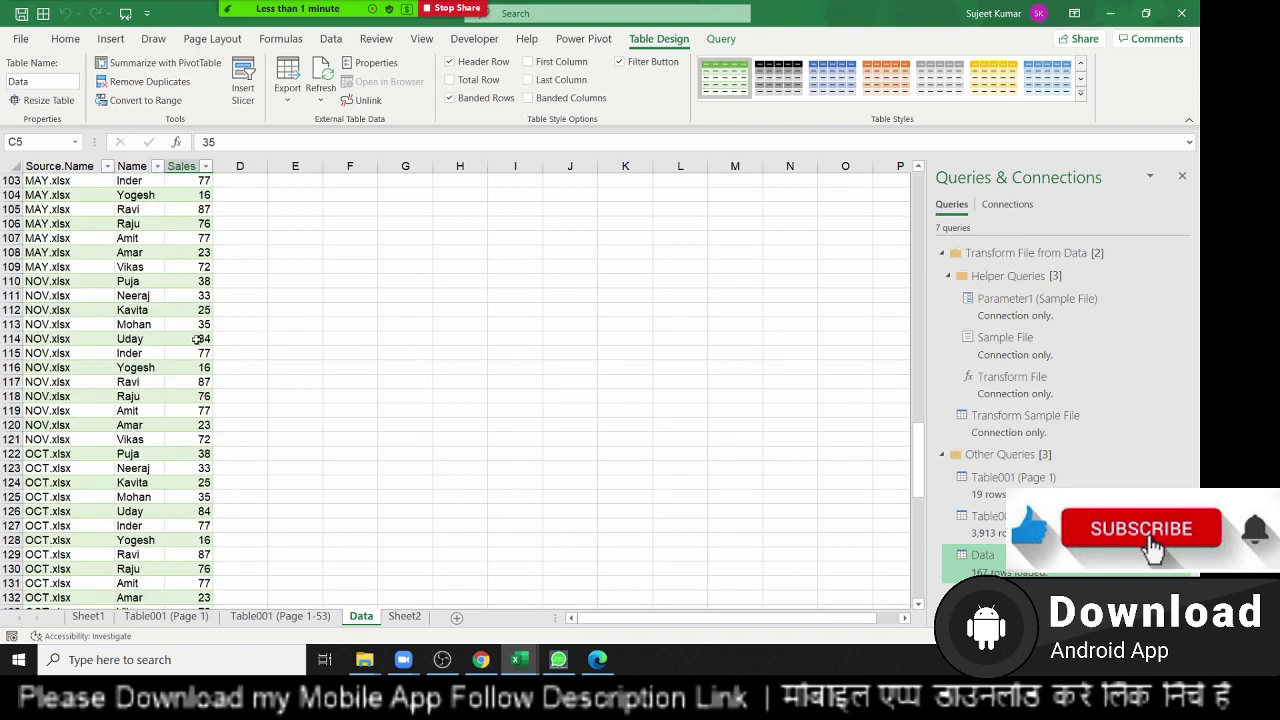
scroll(194, 330, down, 6)
scroll(194, 340, down, 6)
scroll(194, 340, down, 7)
scroll(194, 340, up, 4)
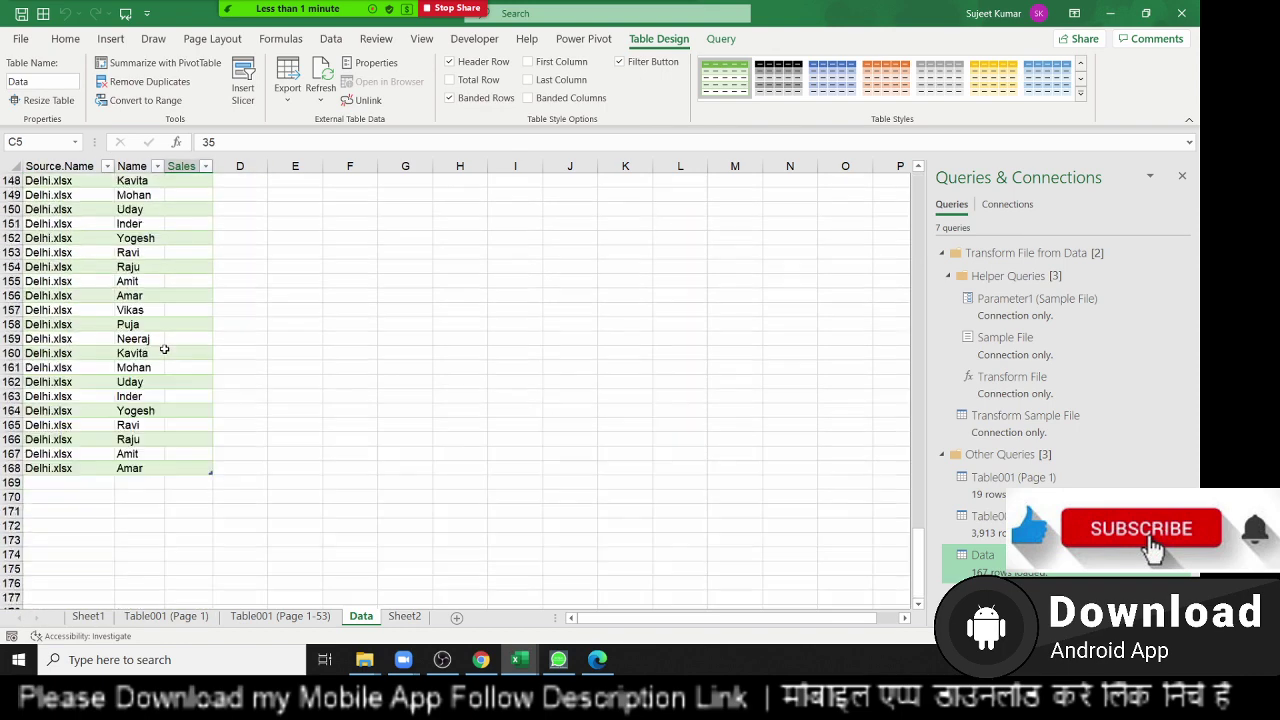
scroll(194, 330, up, 2)
scroll(196, 310, up, 1)
drag(194, 283, 194, 569)
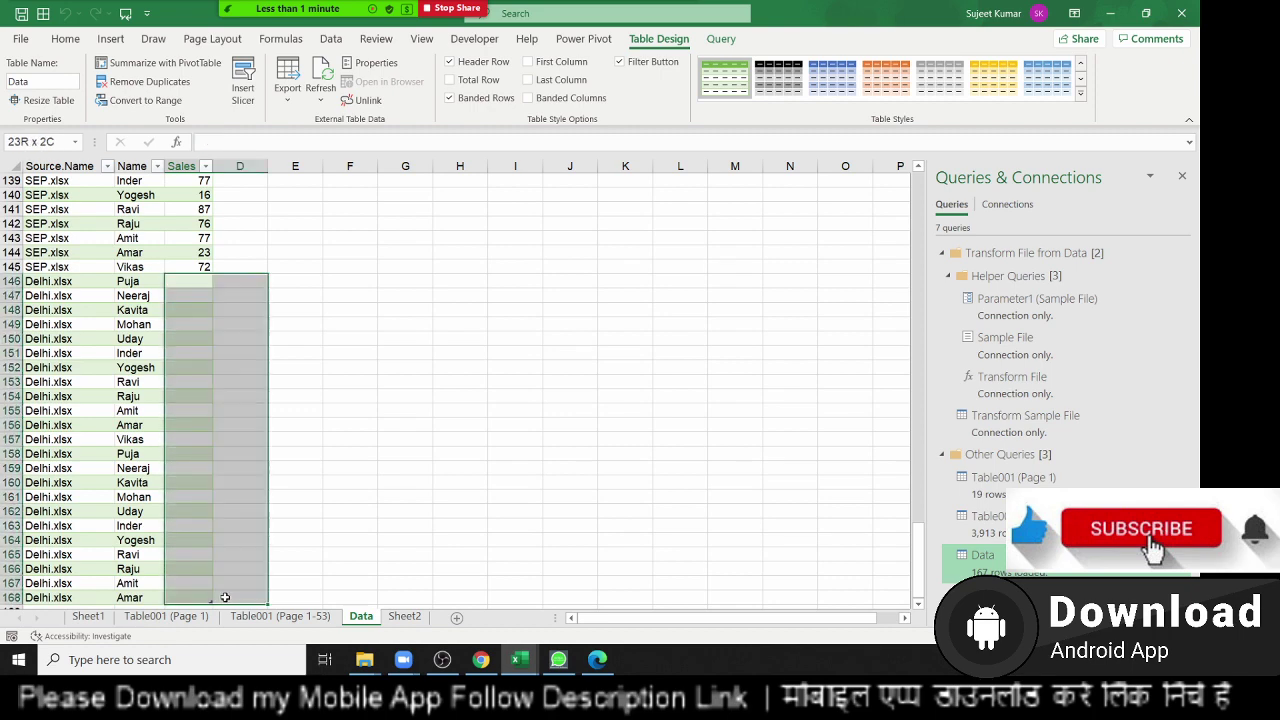
drag(194, 569, 205, 598)
scroll(153, 410, up, 2)
scroll(150, 405, up, 7)
scroll(145, 402, up, 9)
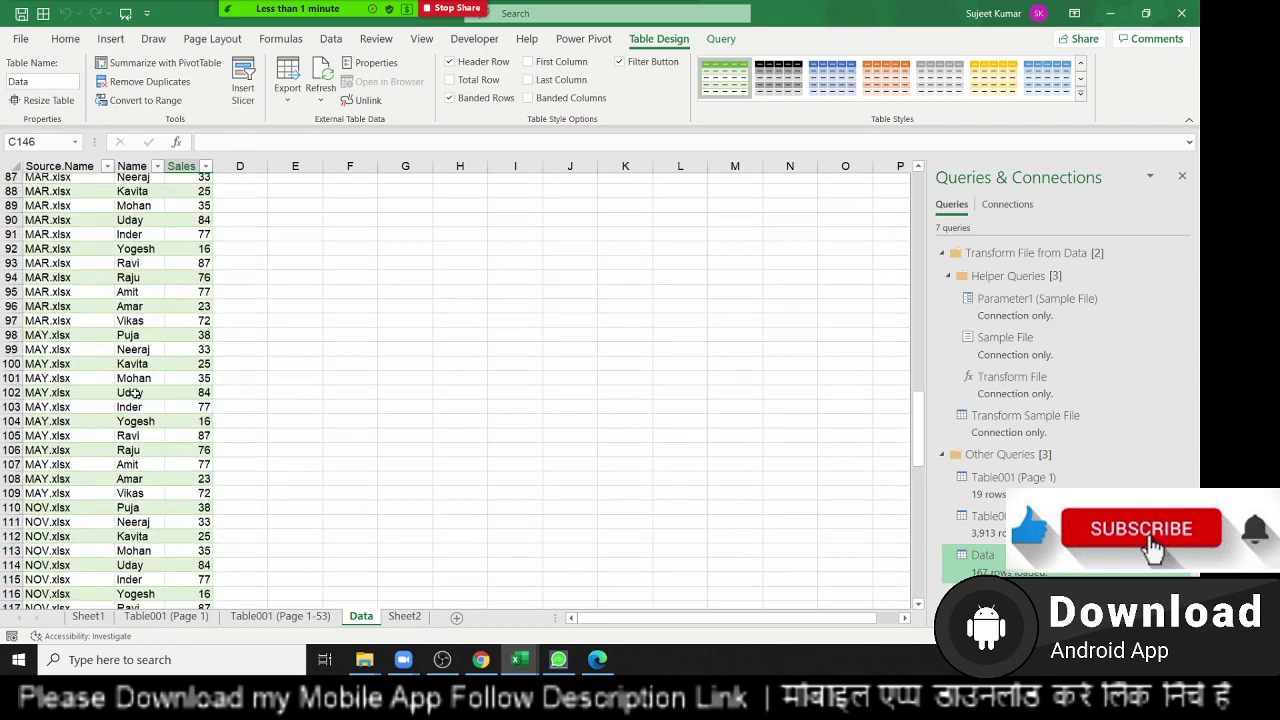
scroll(138, 398, up, 12)
scroll(135, 396, up, 7)
scroll(135, 396, up, 9)
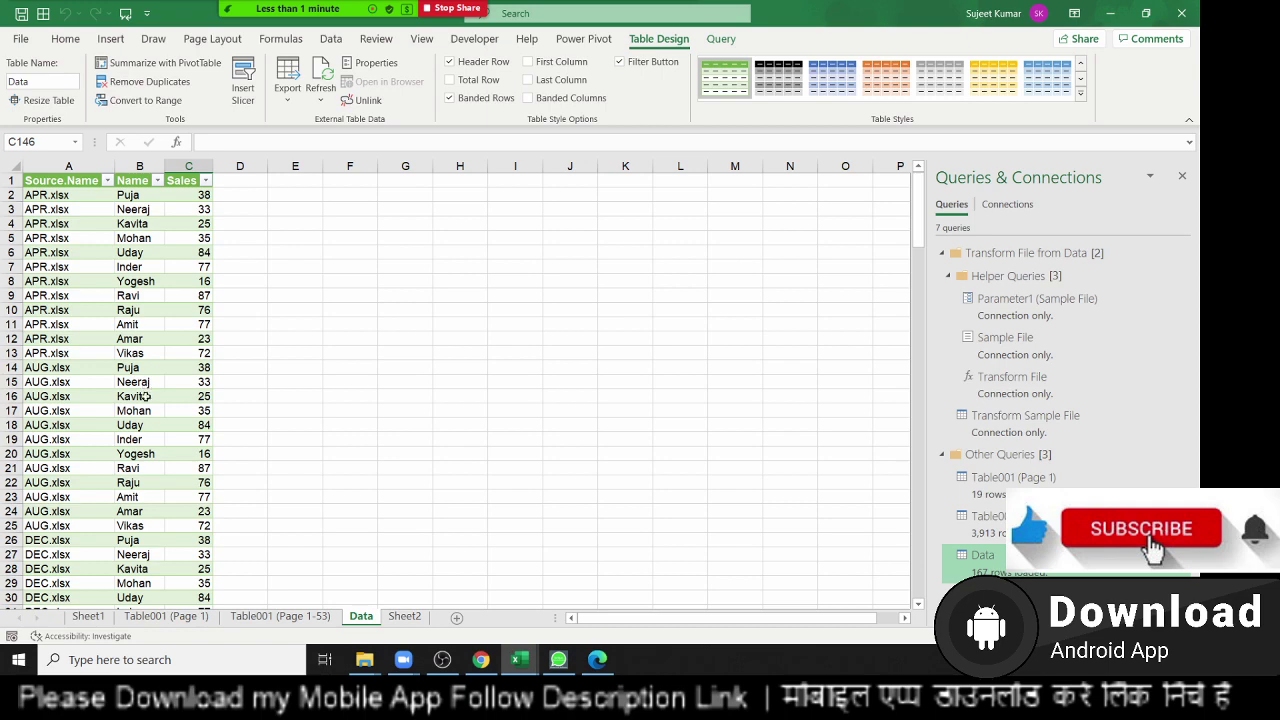
click(121, 286)
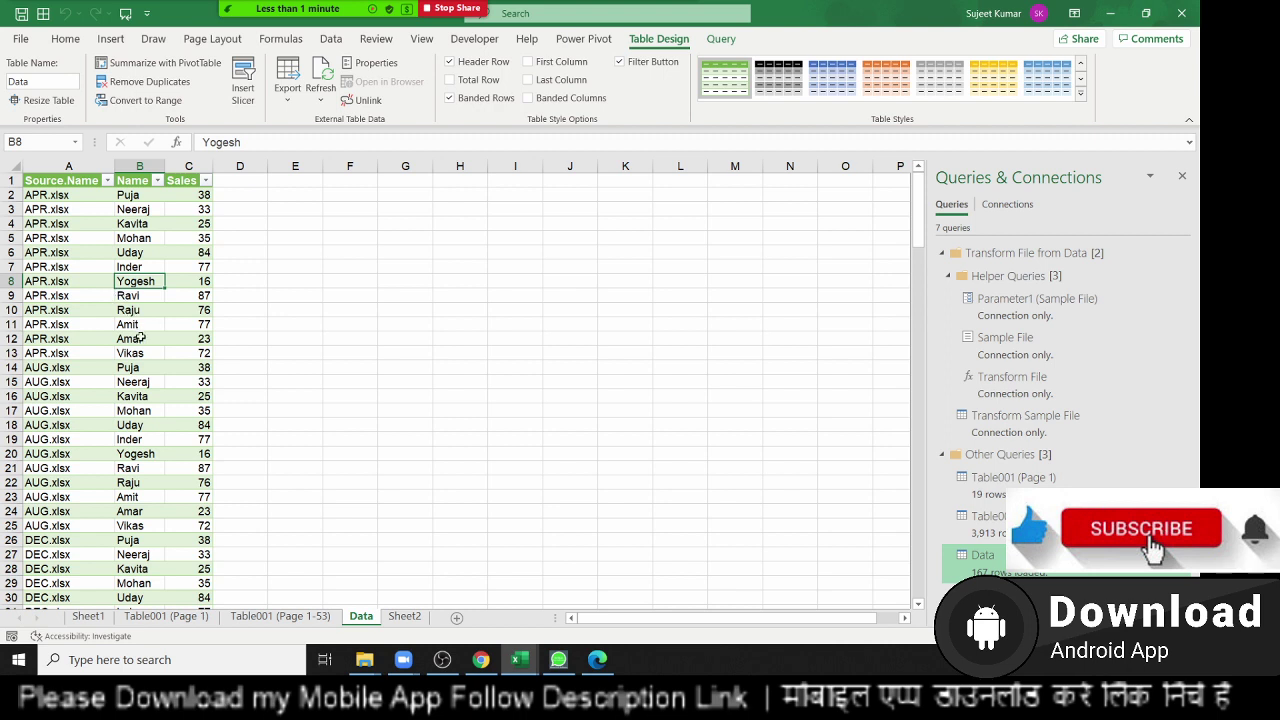
click(141, 338)
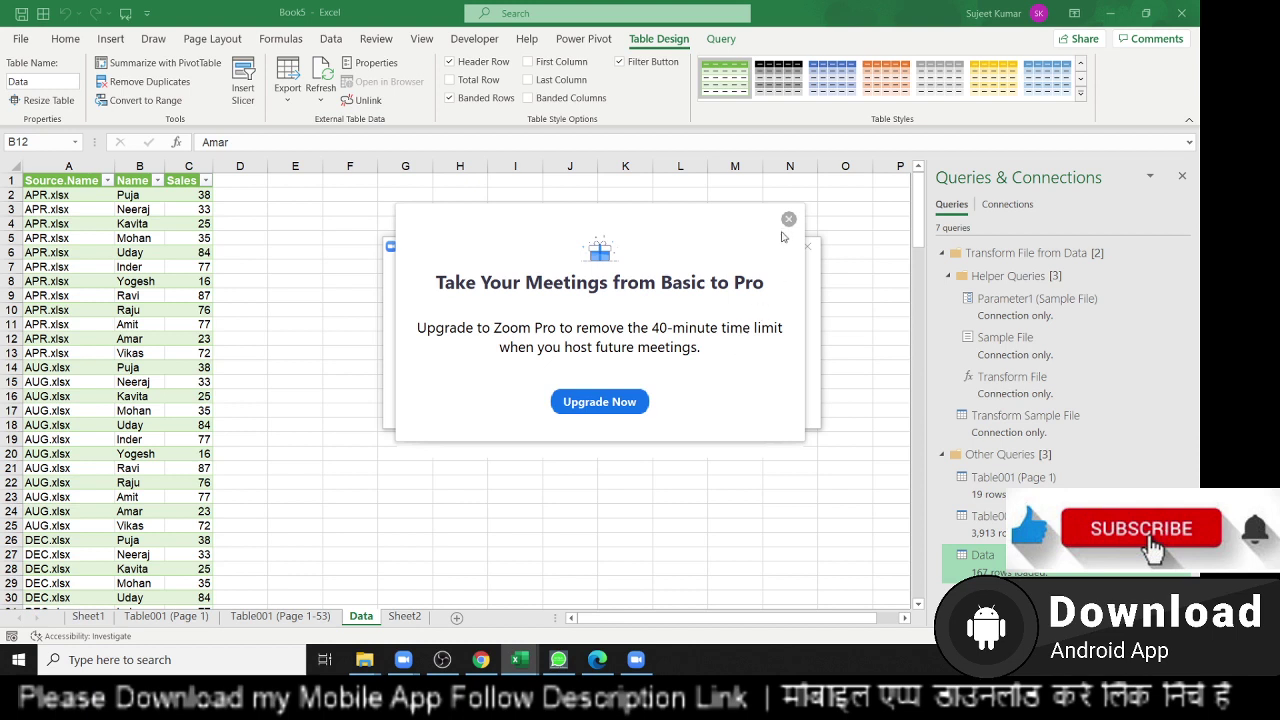
Start a new Zoom meeting, admit both waiting participants, and bring up the Share Screen picker.
click(787, 221)
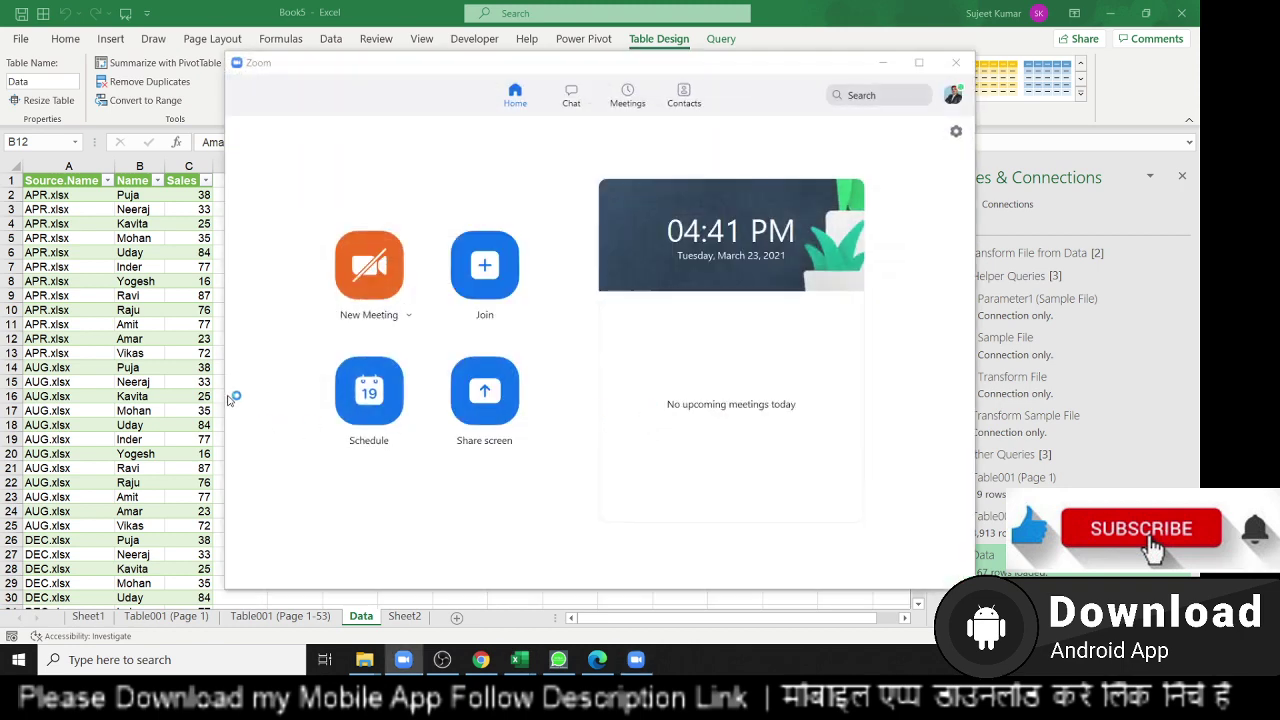
click(349, 287)
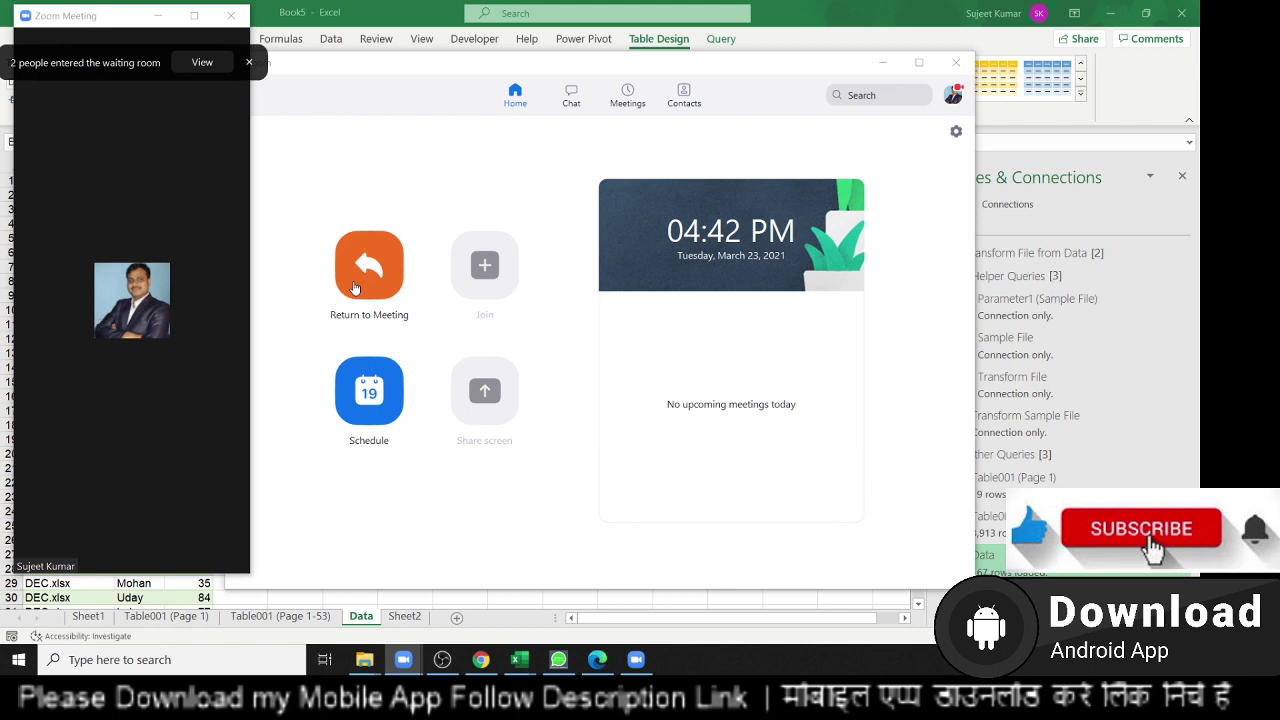
click(193, 70)
click(405, 112)
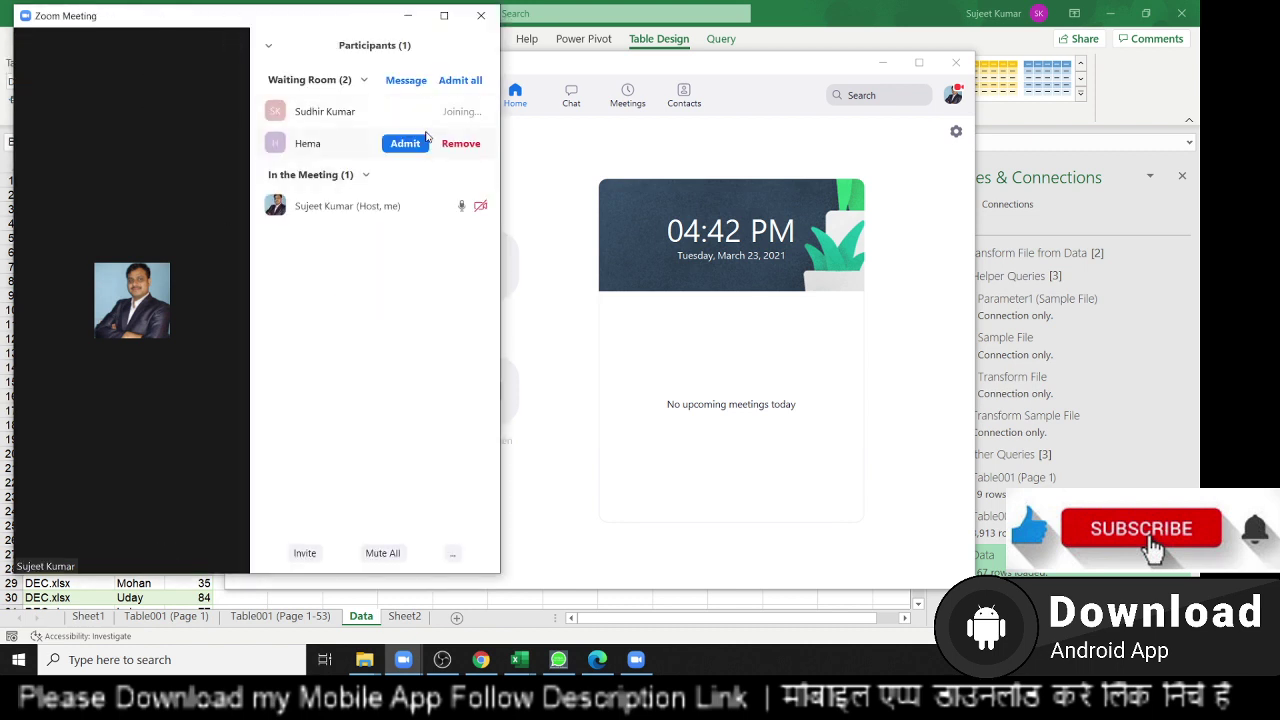
click(406, 143)
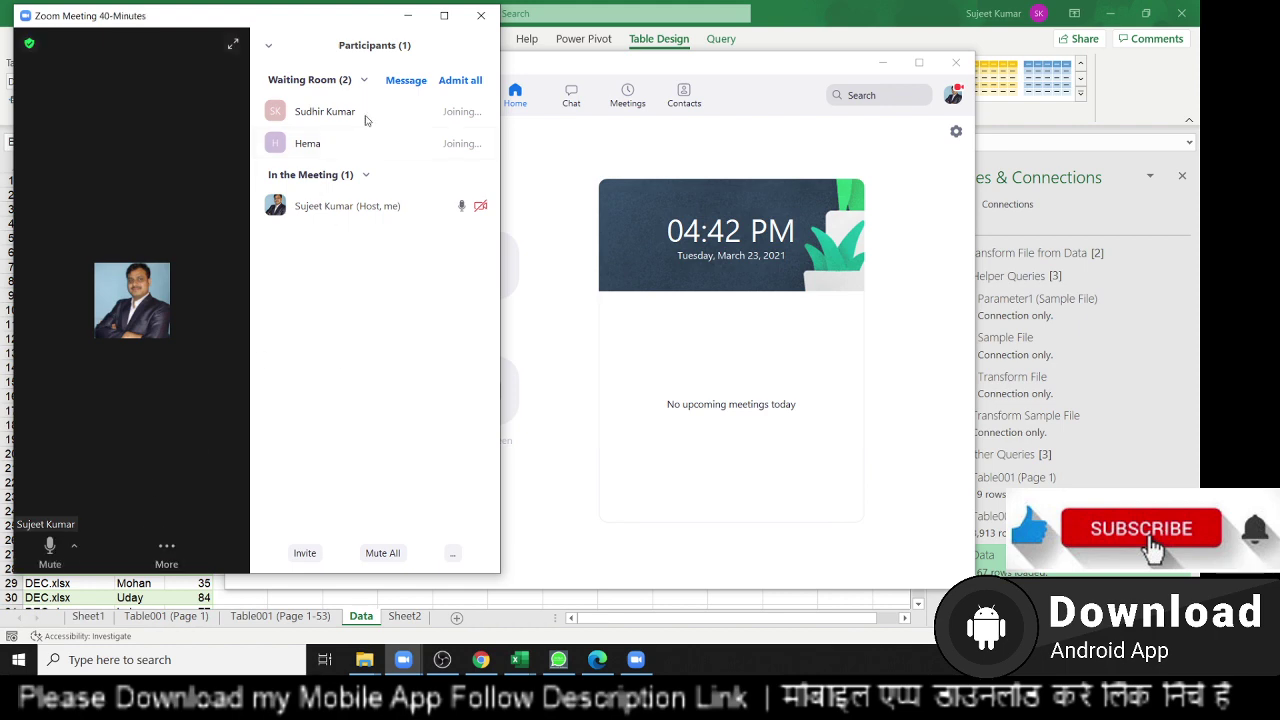
click(444, 15)
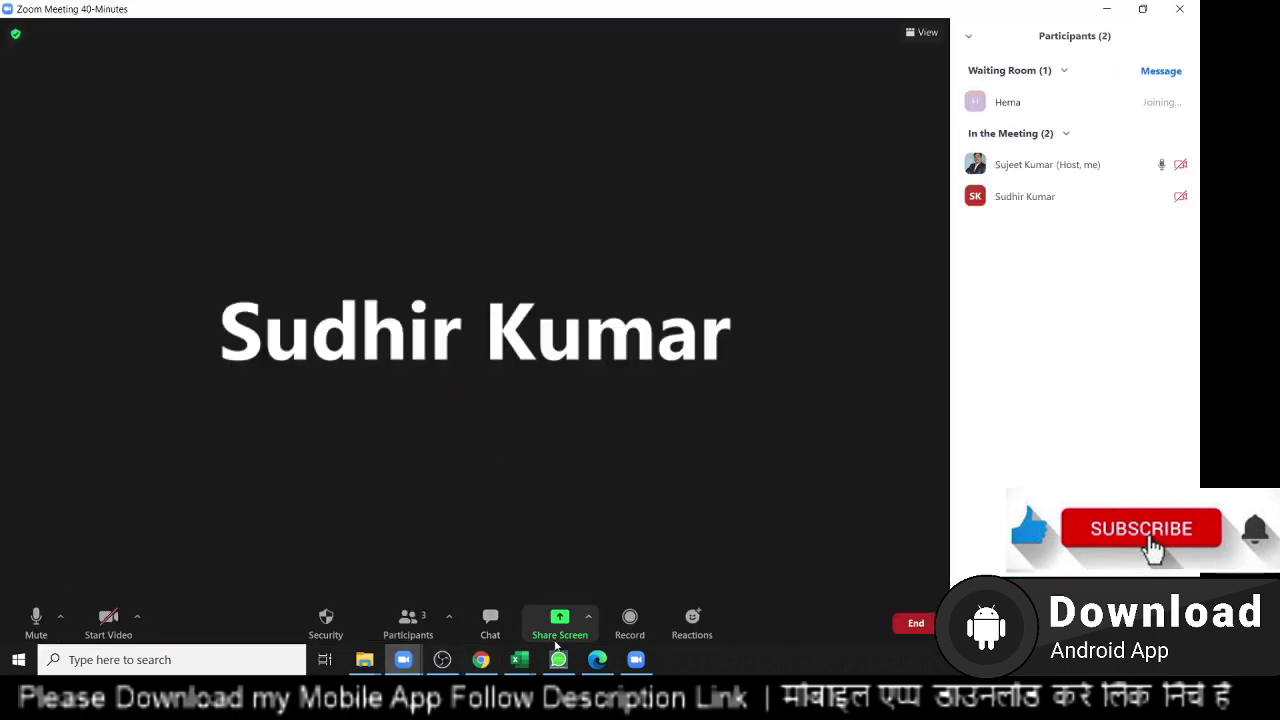
click(558, 622)
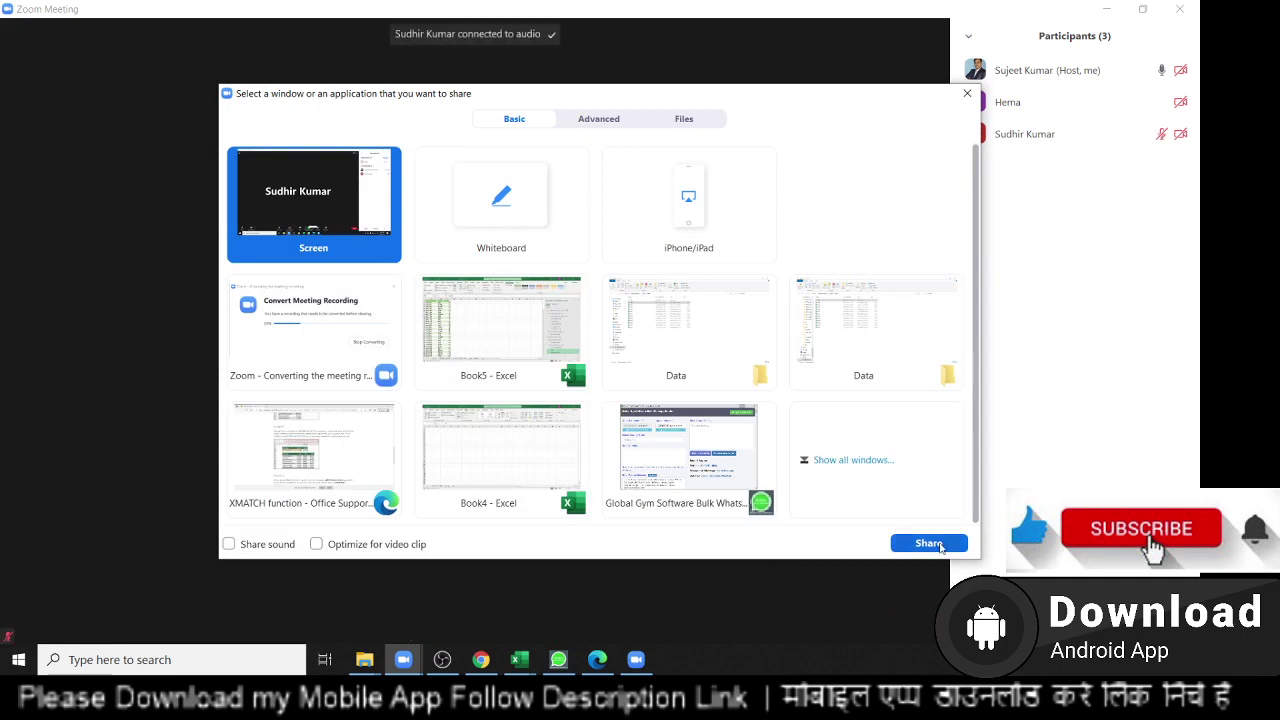
Share the whole screen and admit the remaining waiting participants into the meeting.
click(929, 543)
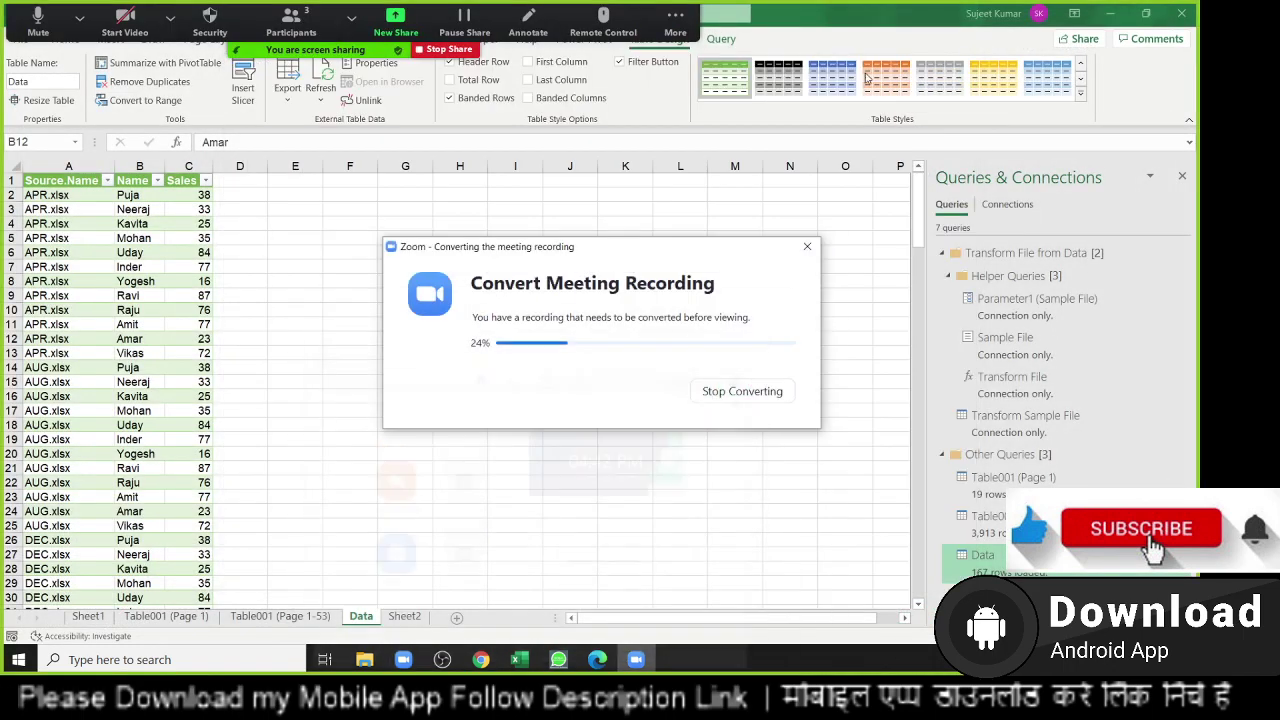
click(807, 246)
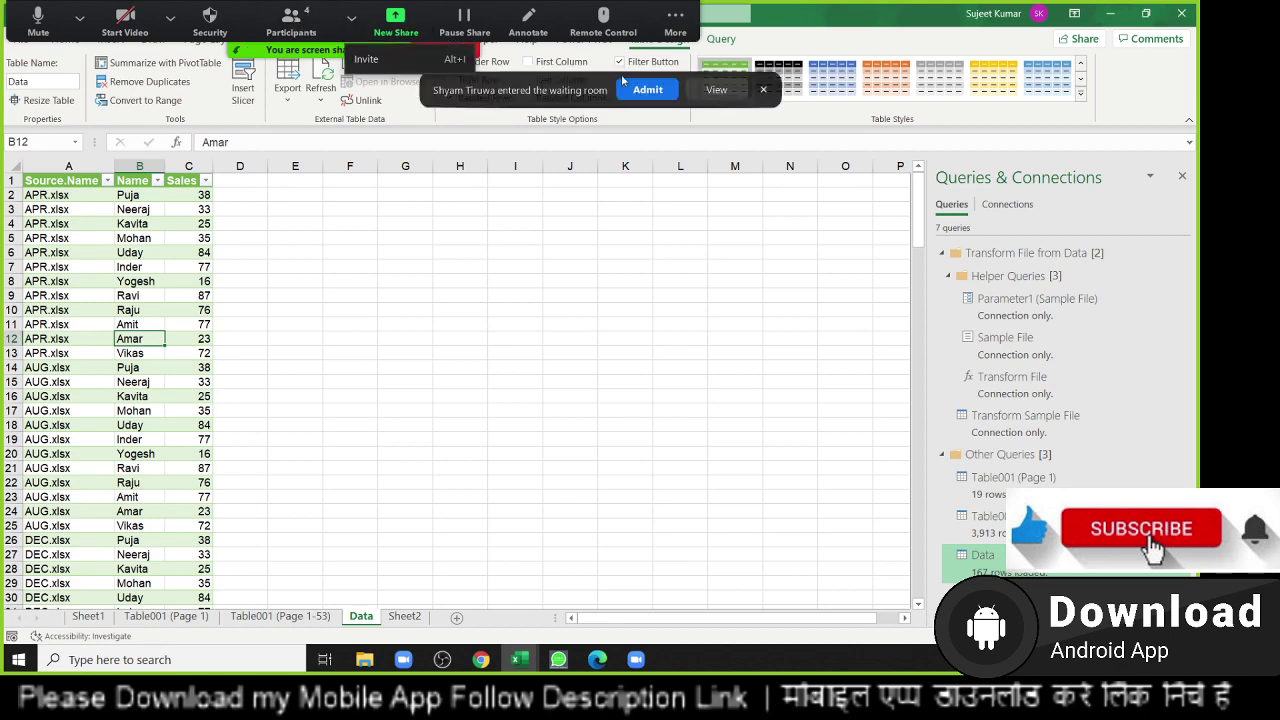
click(666, 89)
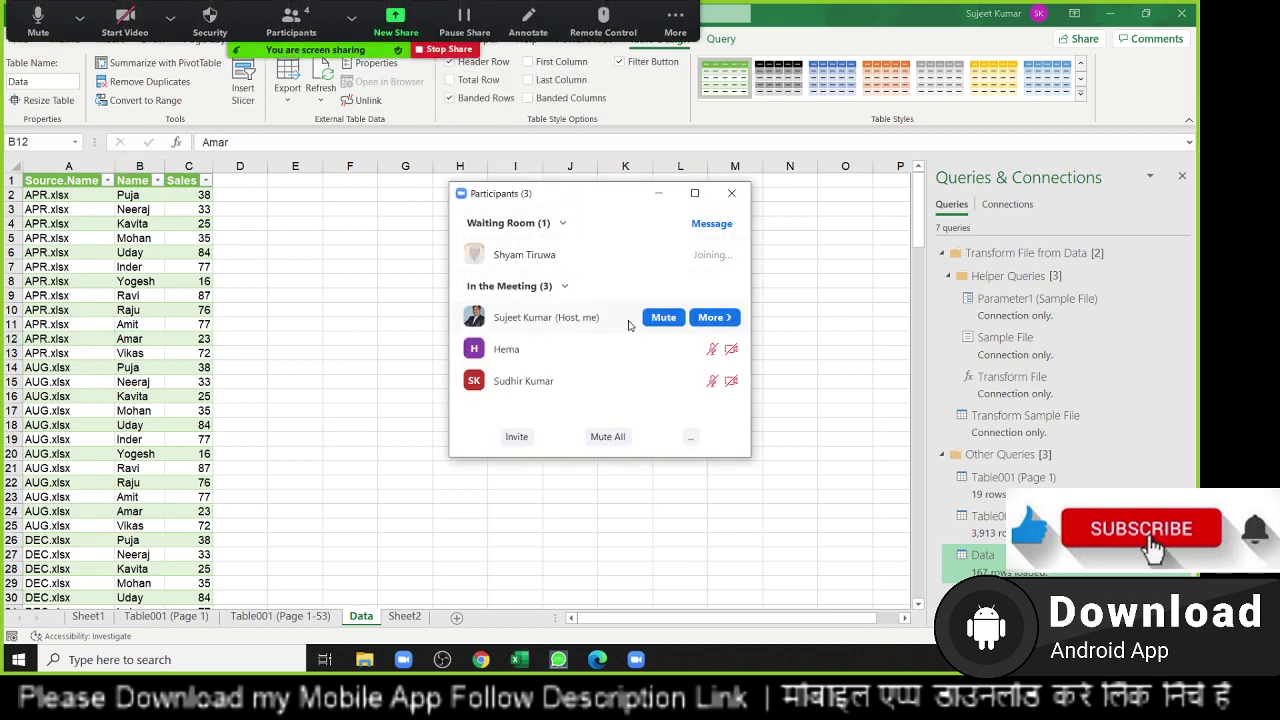
scroll(385, 407, down, 1)
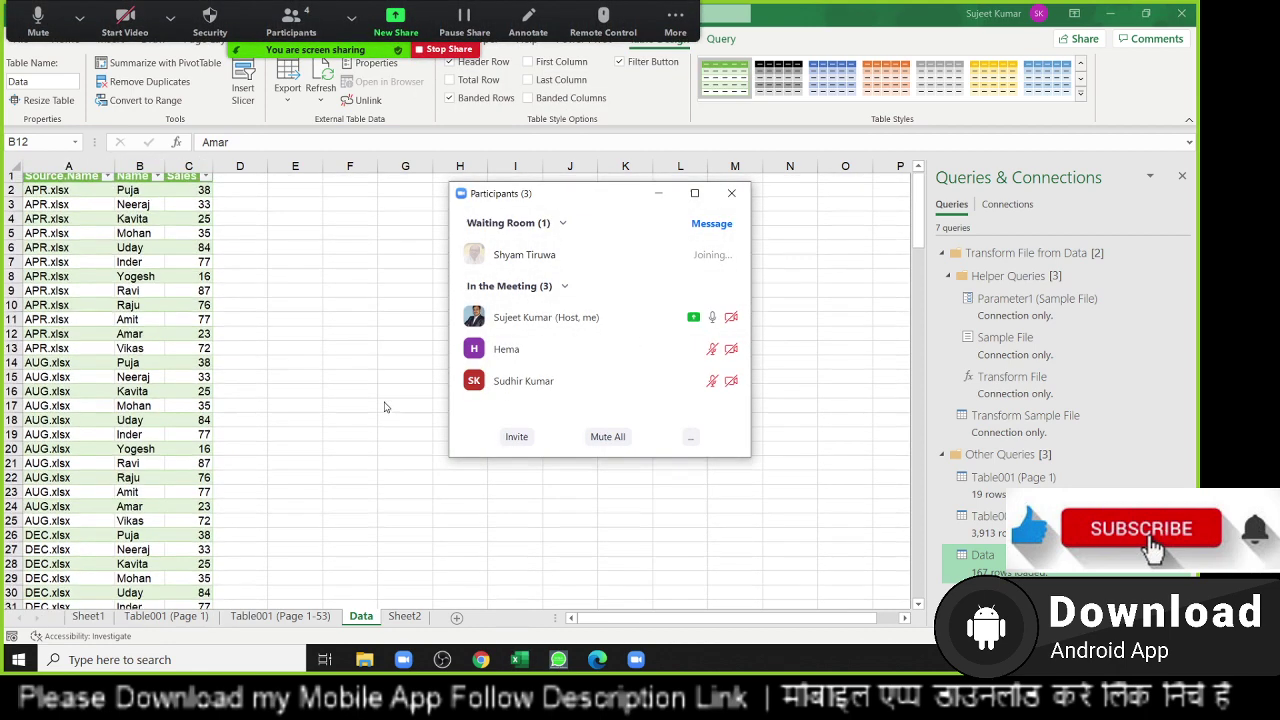
scroll(385, 407, up, 1)
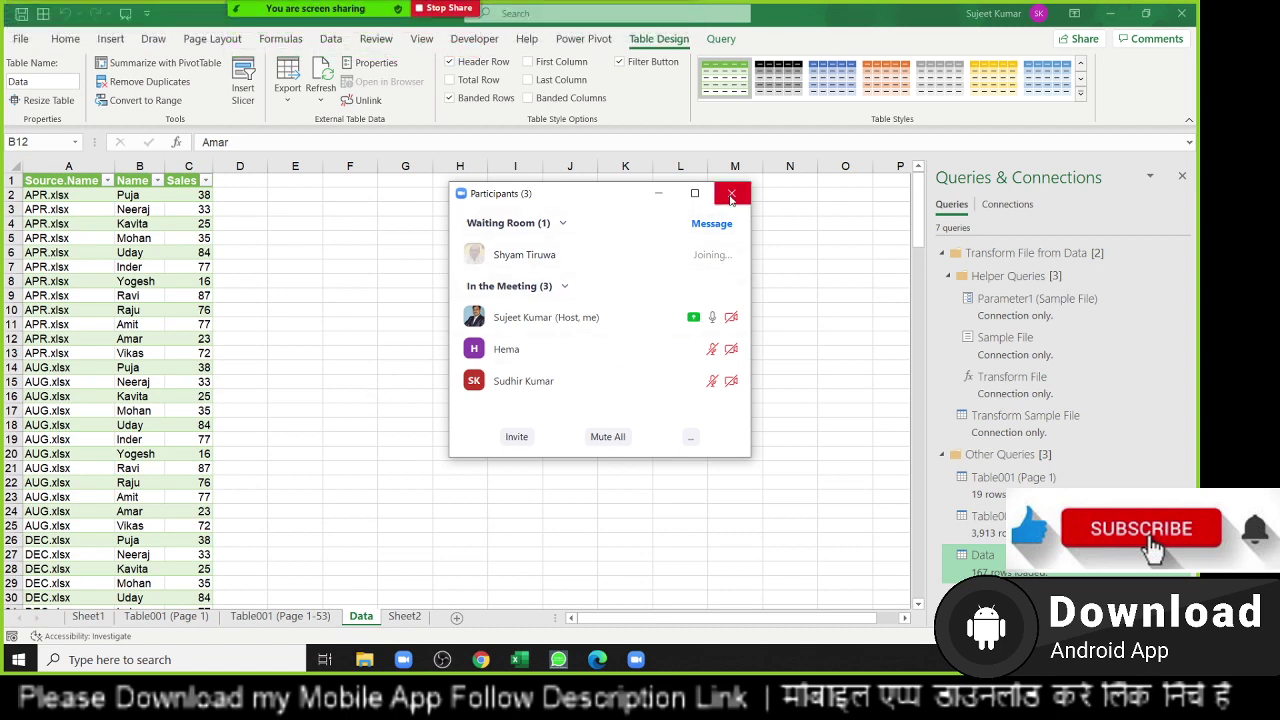
click(732, 195)
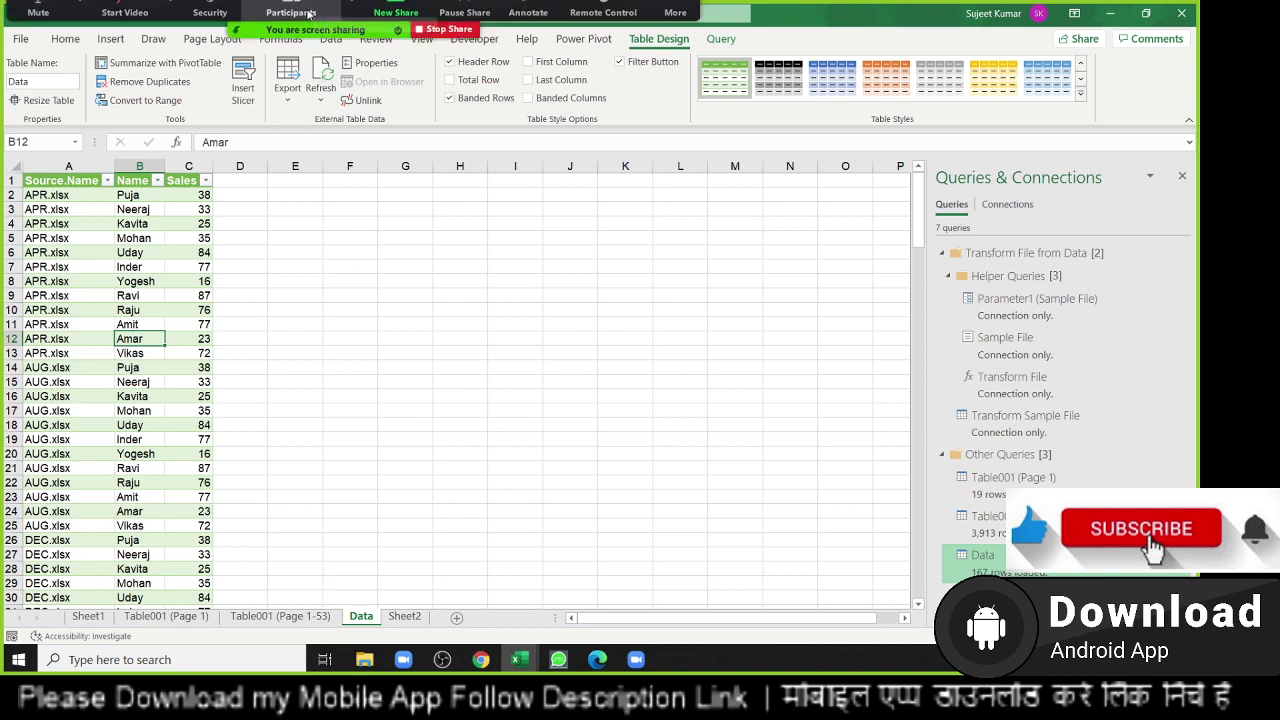
click(309, 13)
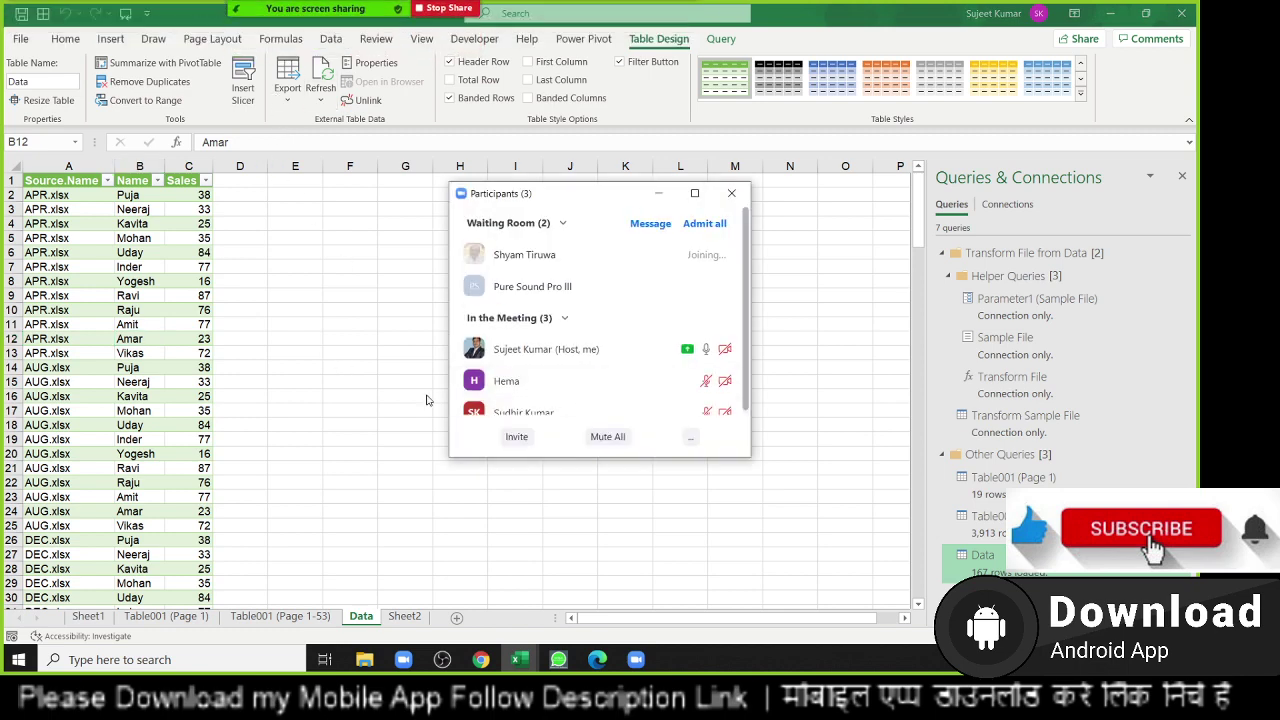
click(652, 286)
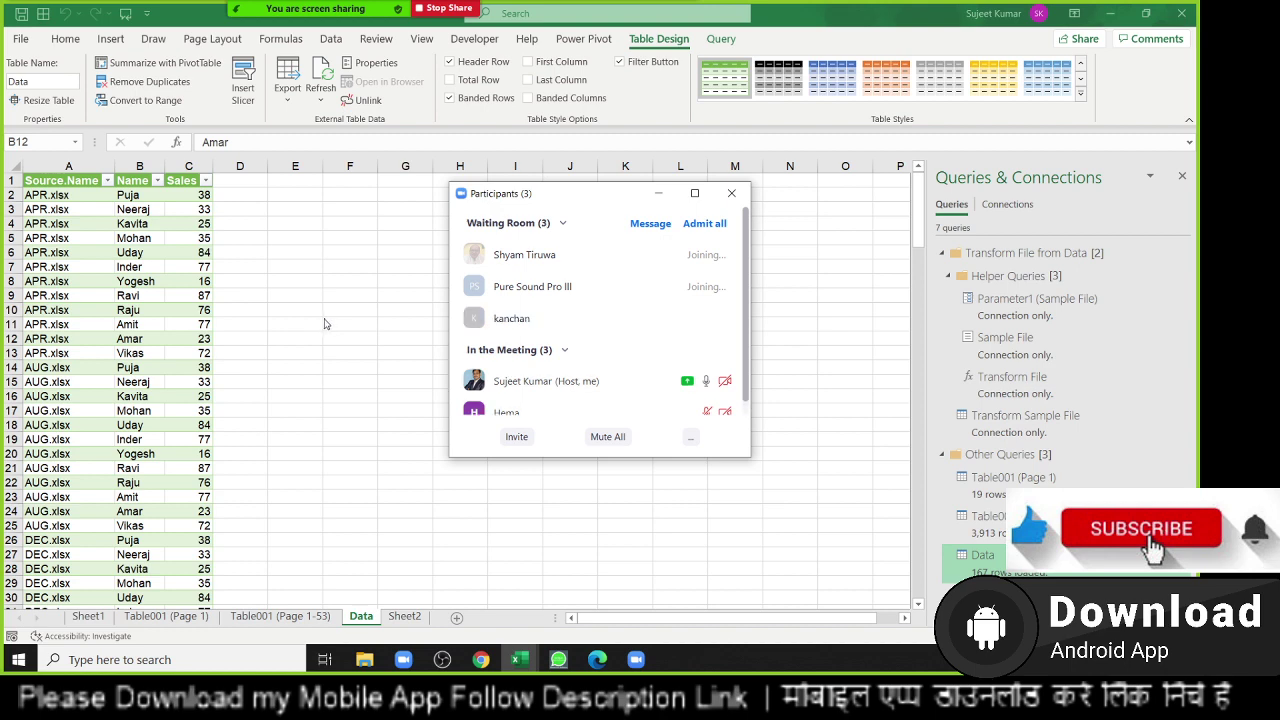
mouse_move(560, 286)
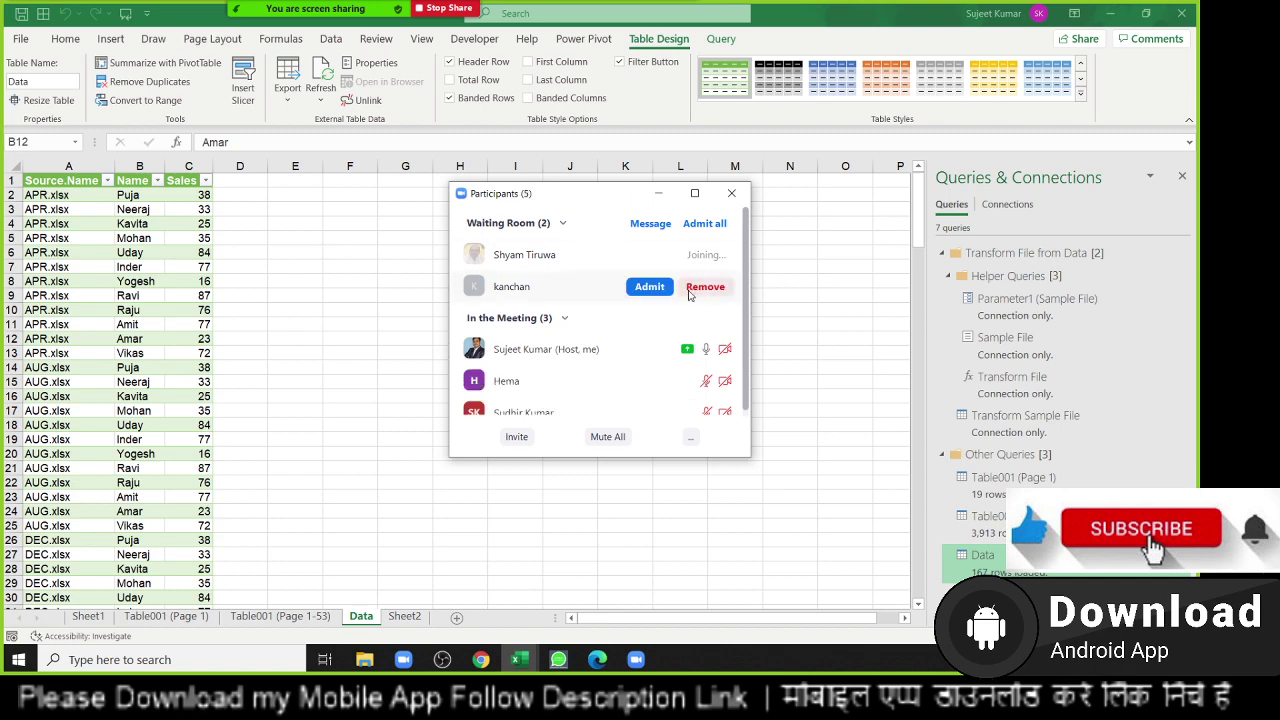
click(652, 255)
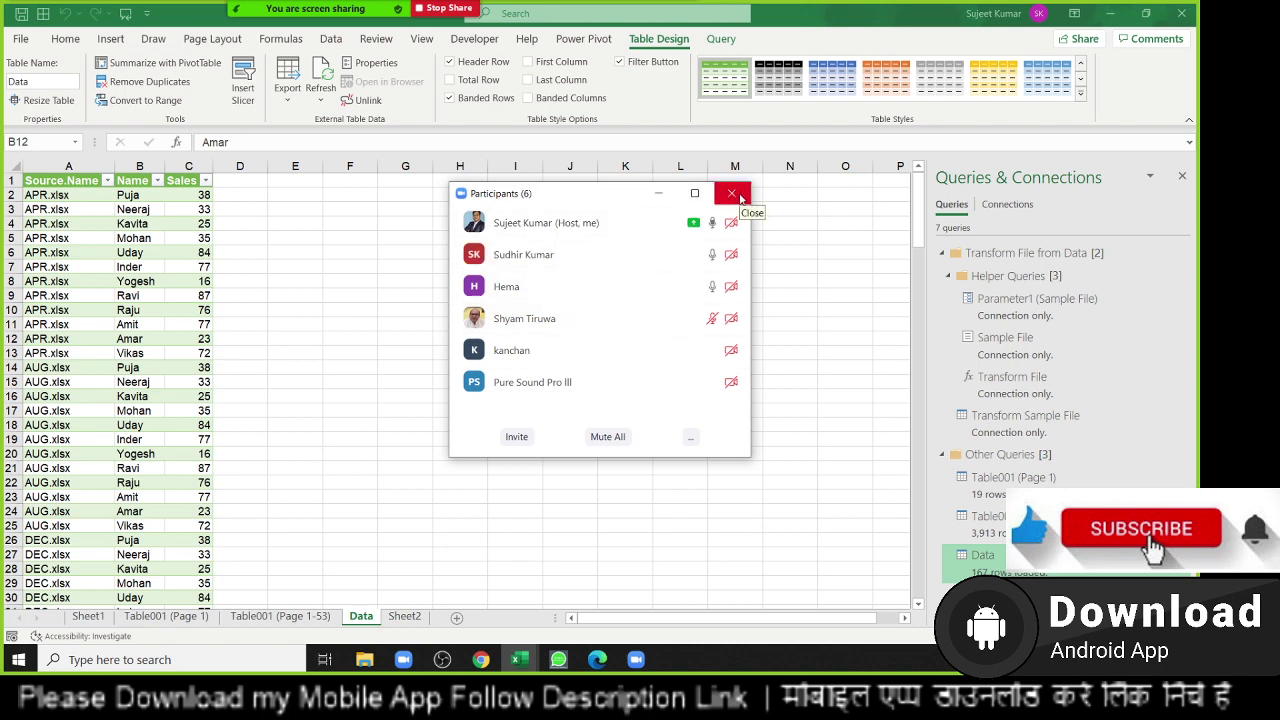
mouse_move(560, 254)
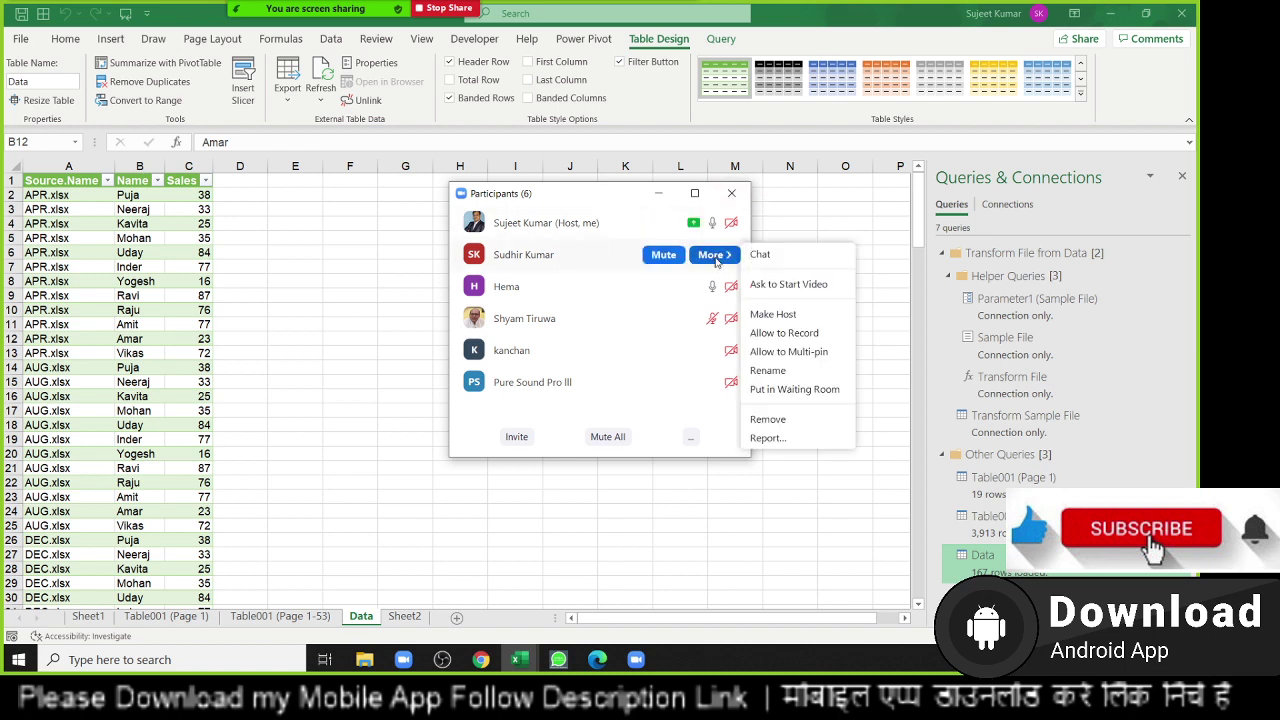
Give each attendee permission to record, then close the participant list.
click(714, 255)
click(769, 333)
click(714, 286)
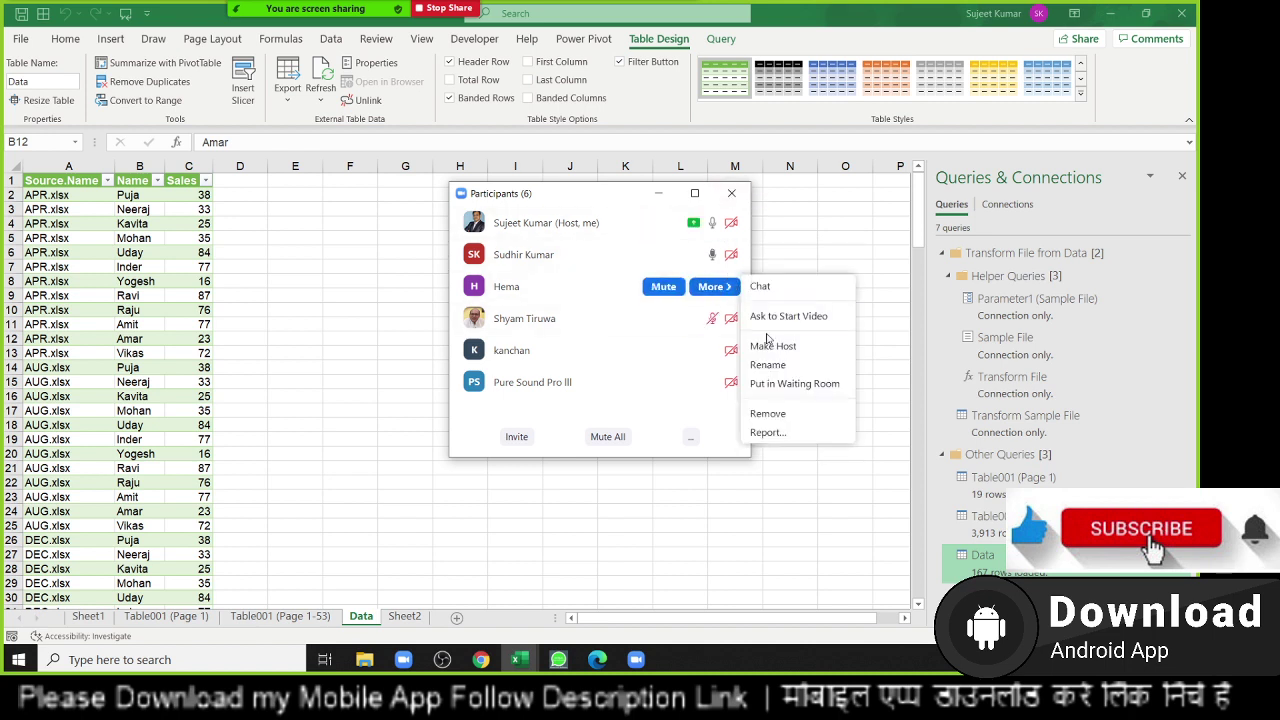
click(711, 320)
click(714, 318)
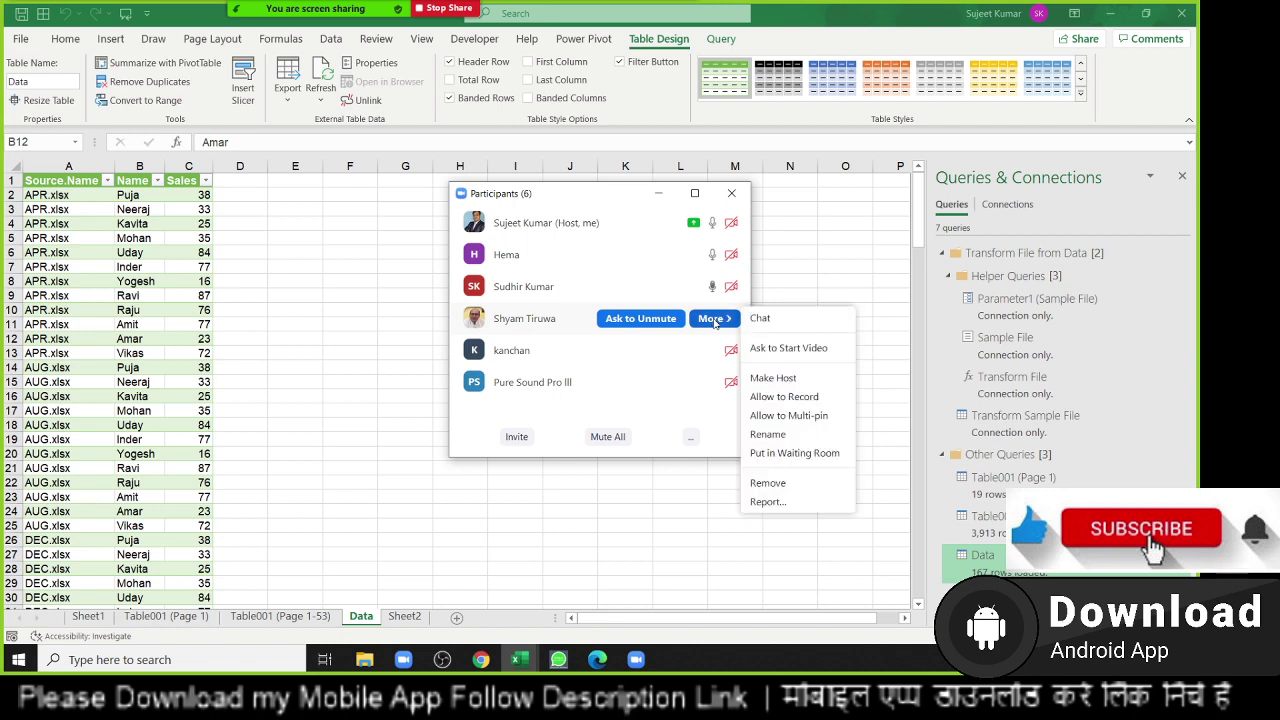
click(766, 400)
mouse_move(560, 382)
click(714, 382)
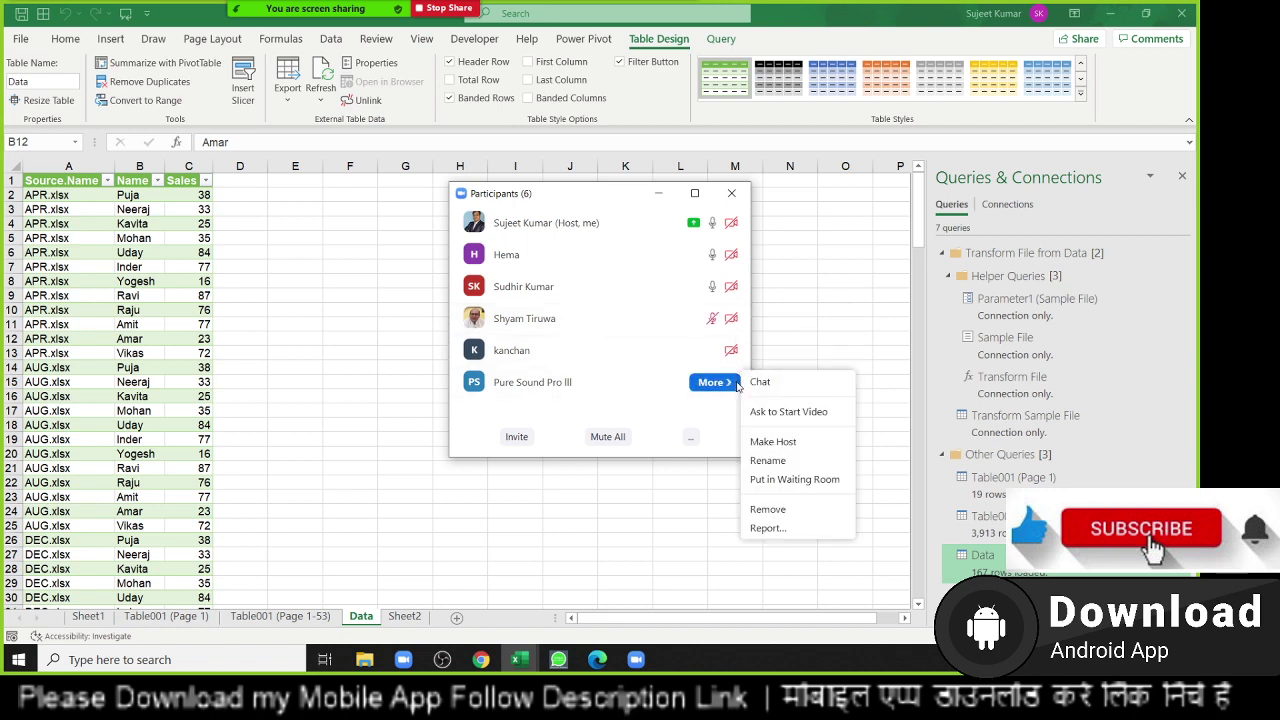
click(744, 354)
click(735, 351)
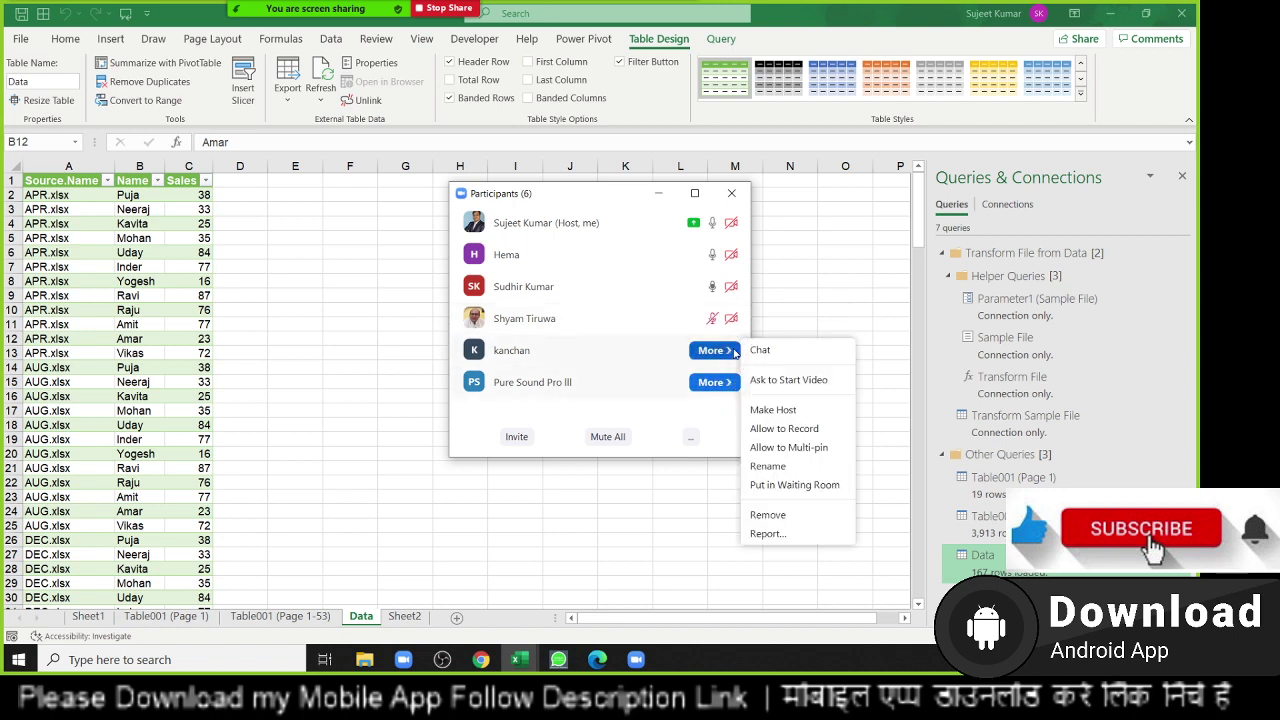
click(784, 428)
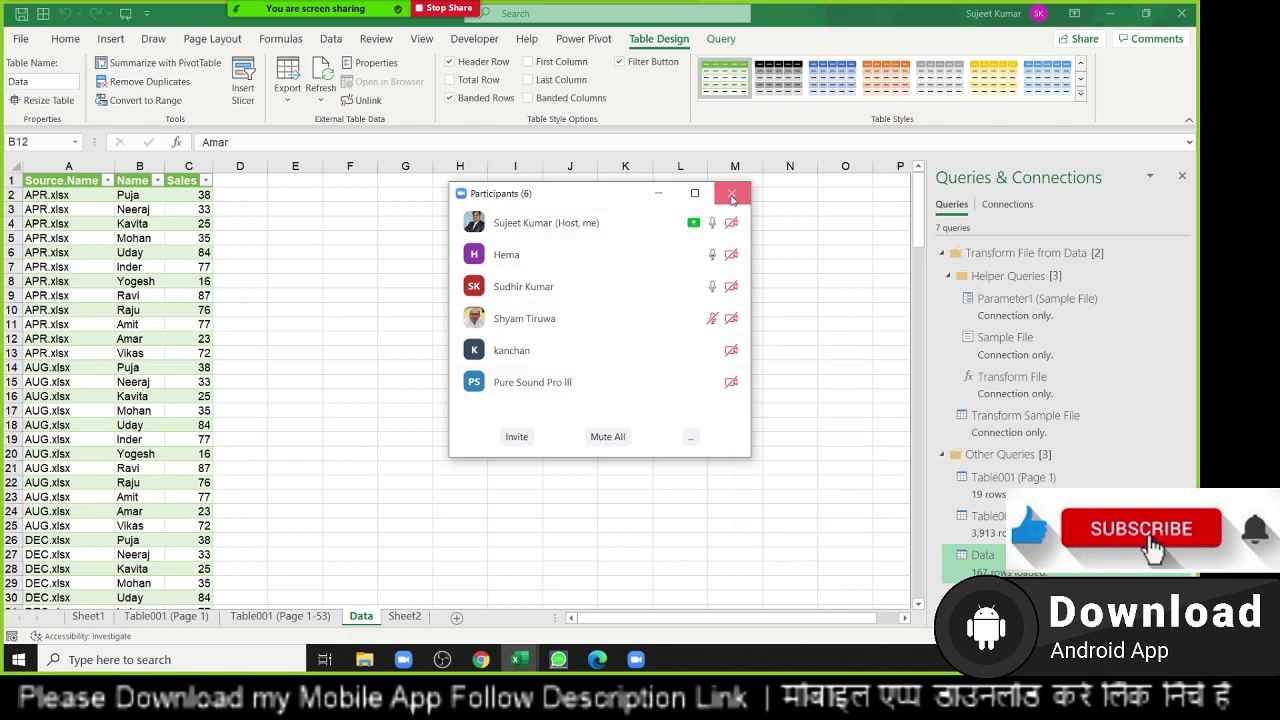
click(732, 194)
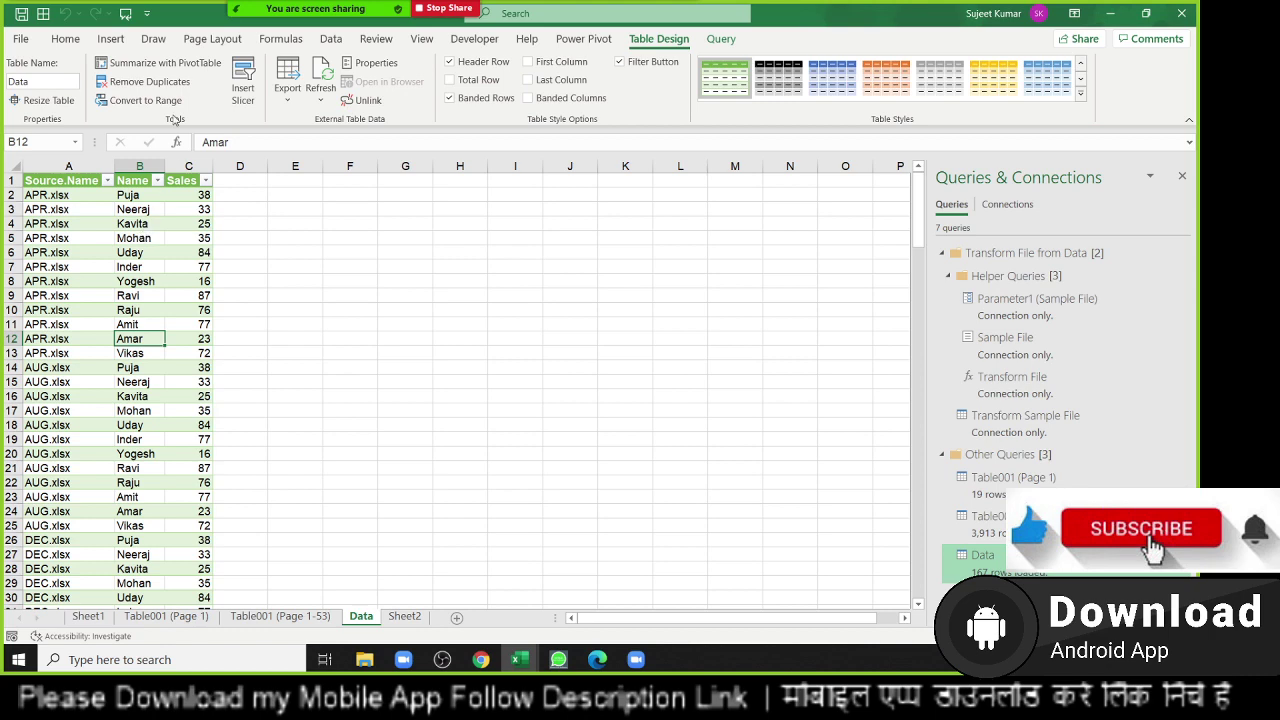
click(432, 271)
Close the current workbook without saving and check the Zoom participant list.
click(1193, 20)
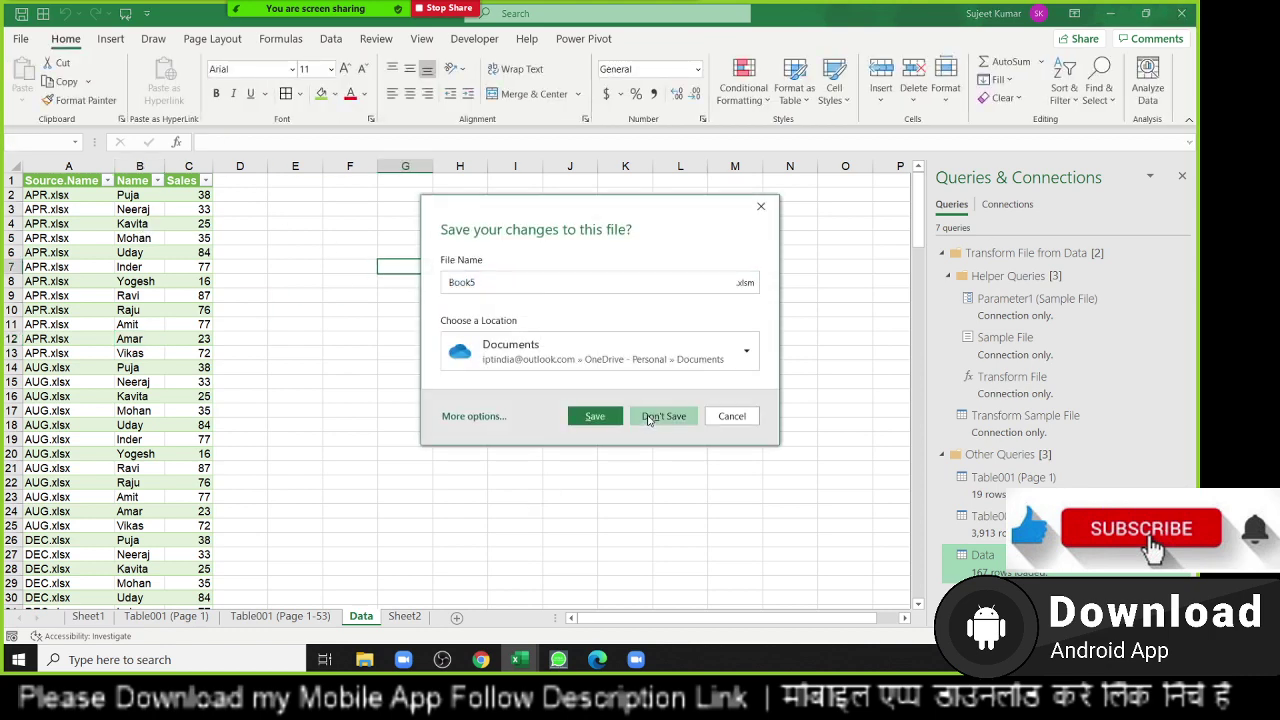
click(648, 418)
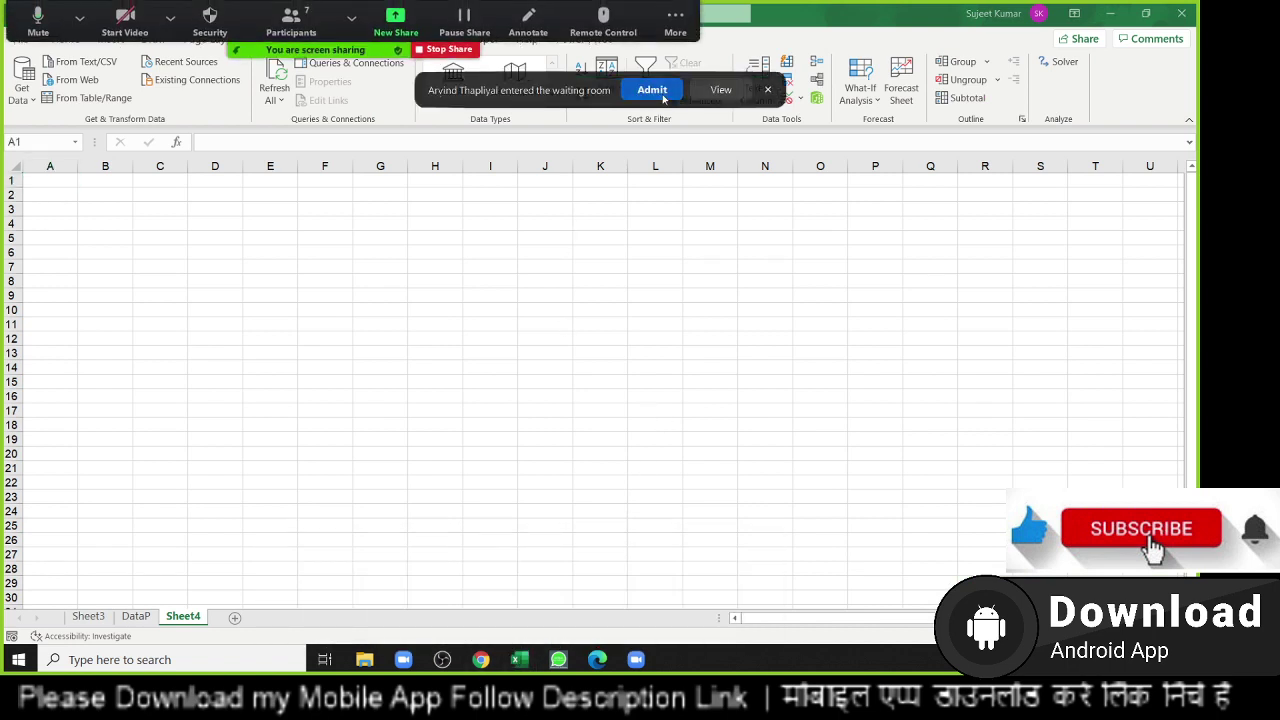
click(291, 22)
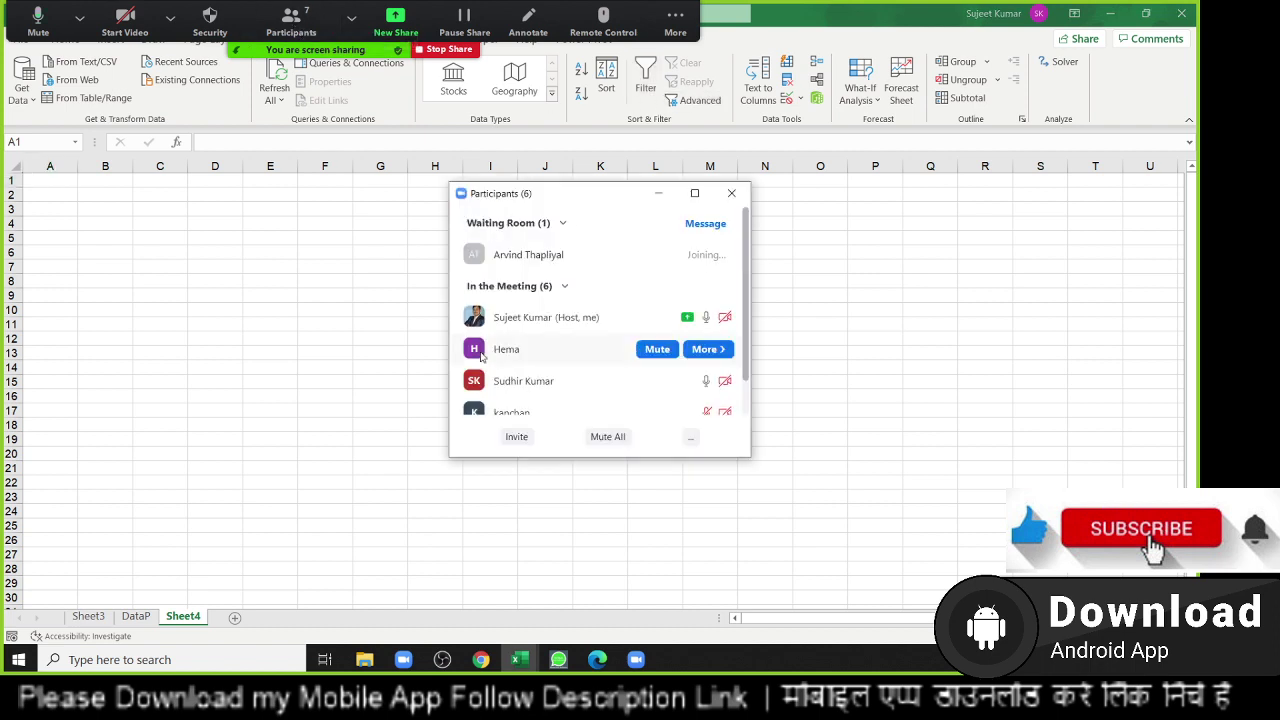
click(744, 197)
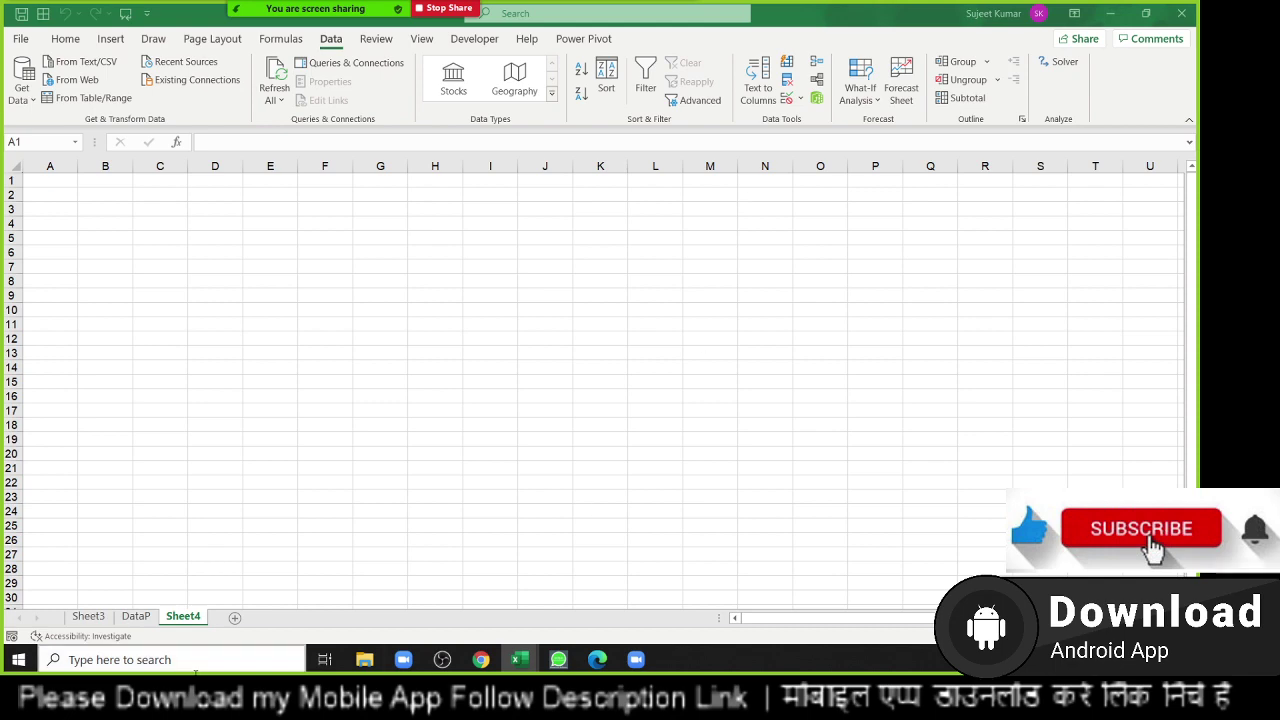
Close the remaining workbooks, including DataP.xlsm, discarding unsaved changes.
click(147, 625)
click(147, 625)
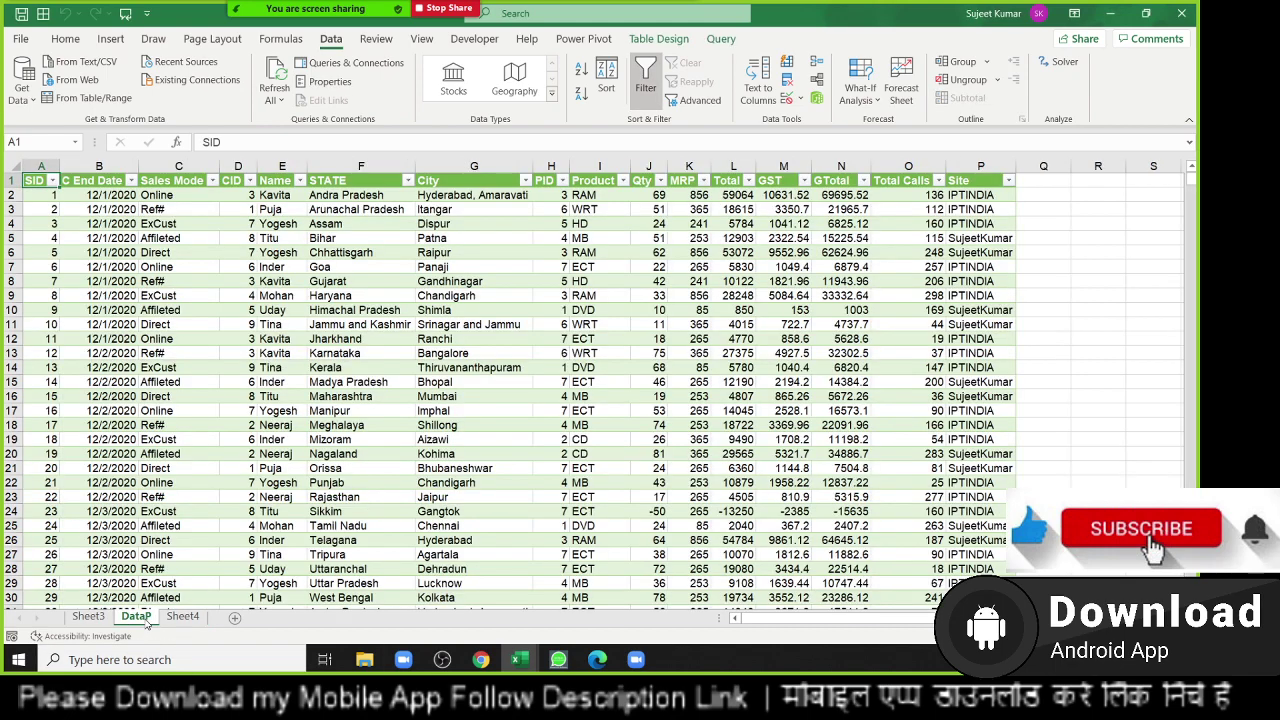
click(1190, 14)
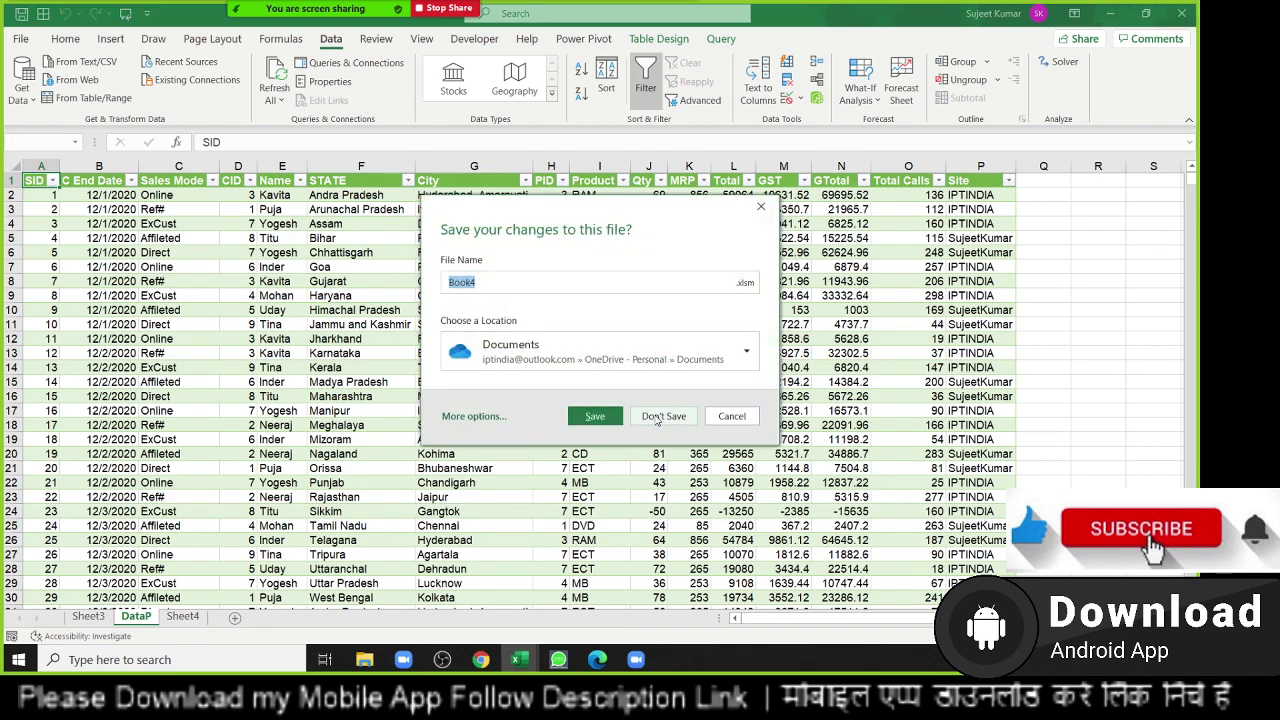
click(658, 414)
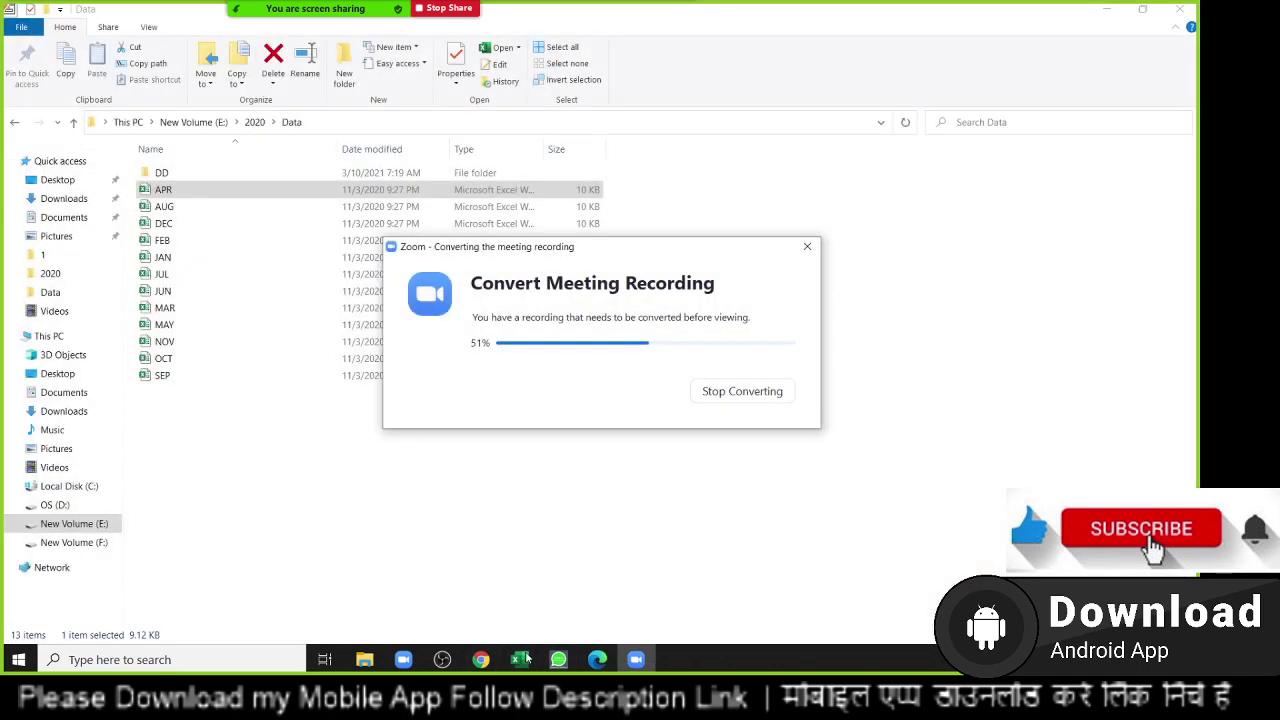
click(606, 618)
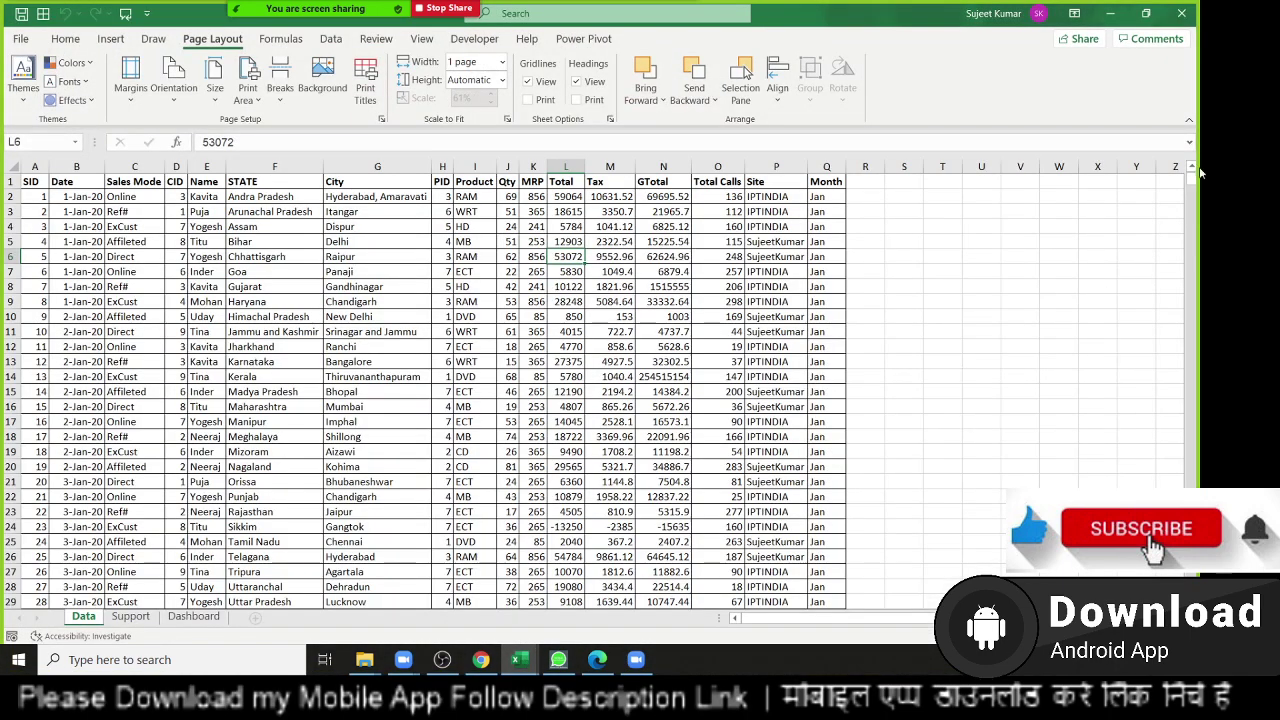
click(1190, 14)
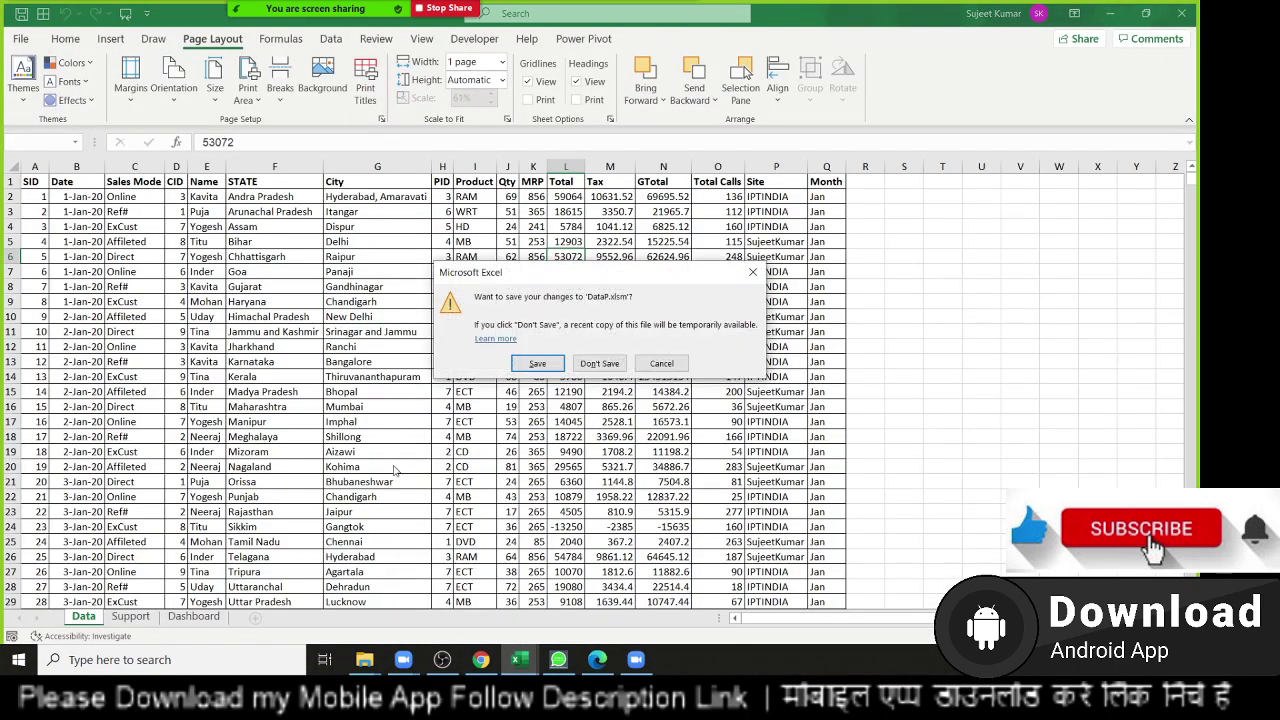
click(601, 363)
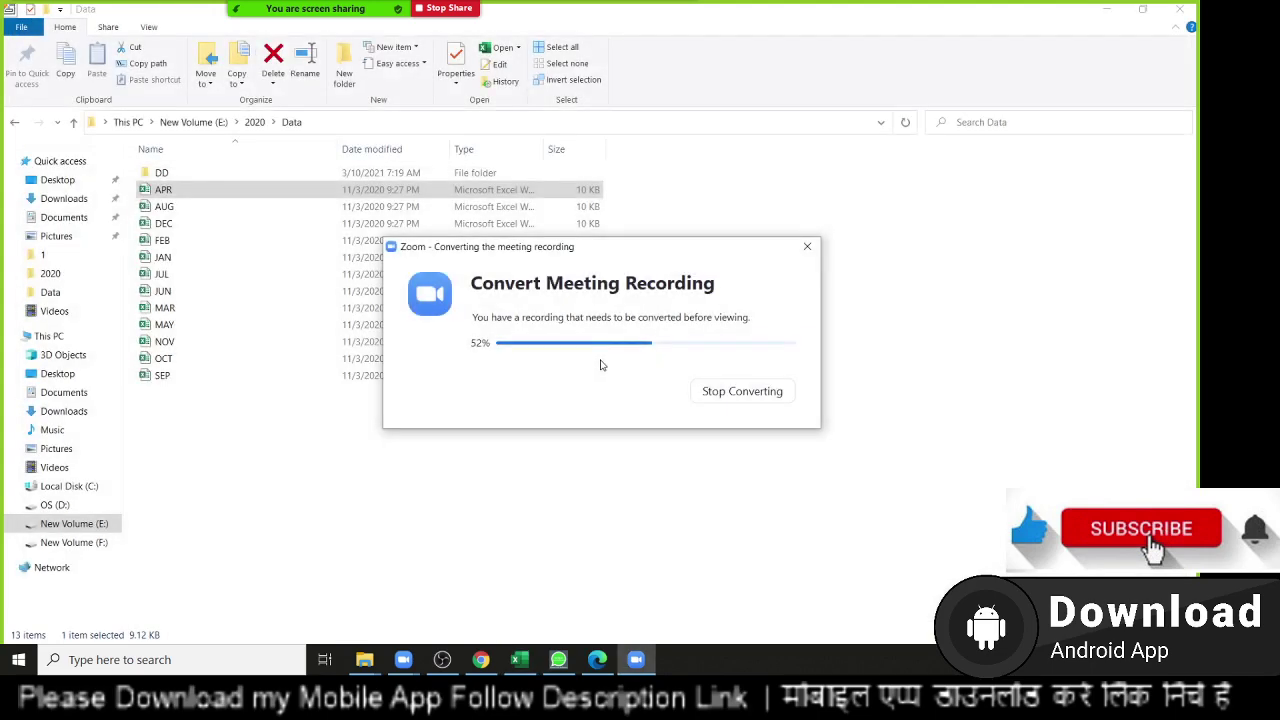
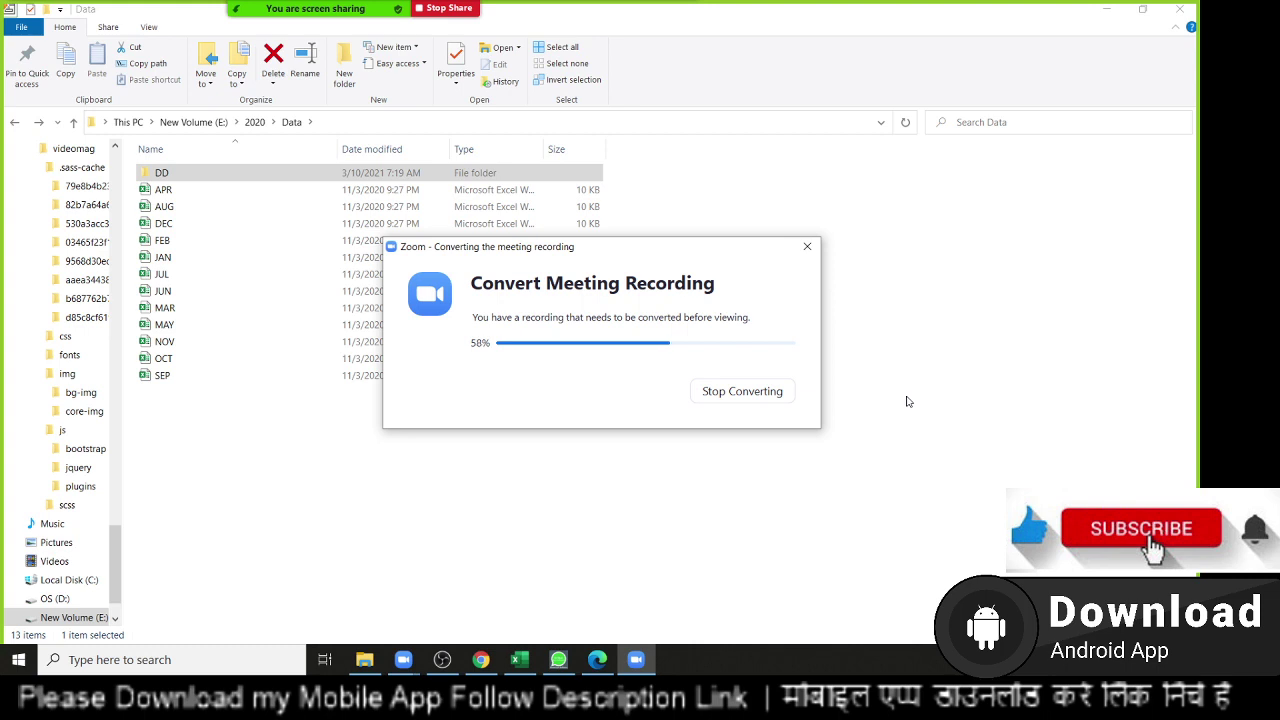
Minimize the Data folder and help page windows and switch to Excel's blank workbook.
click(860, 195)
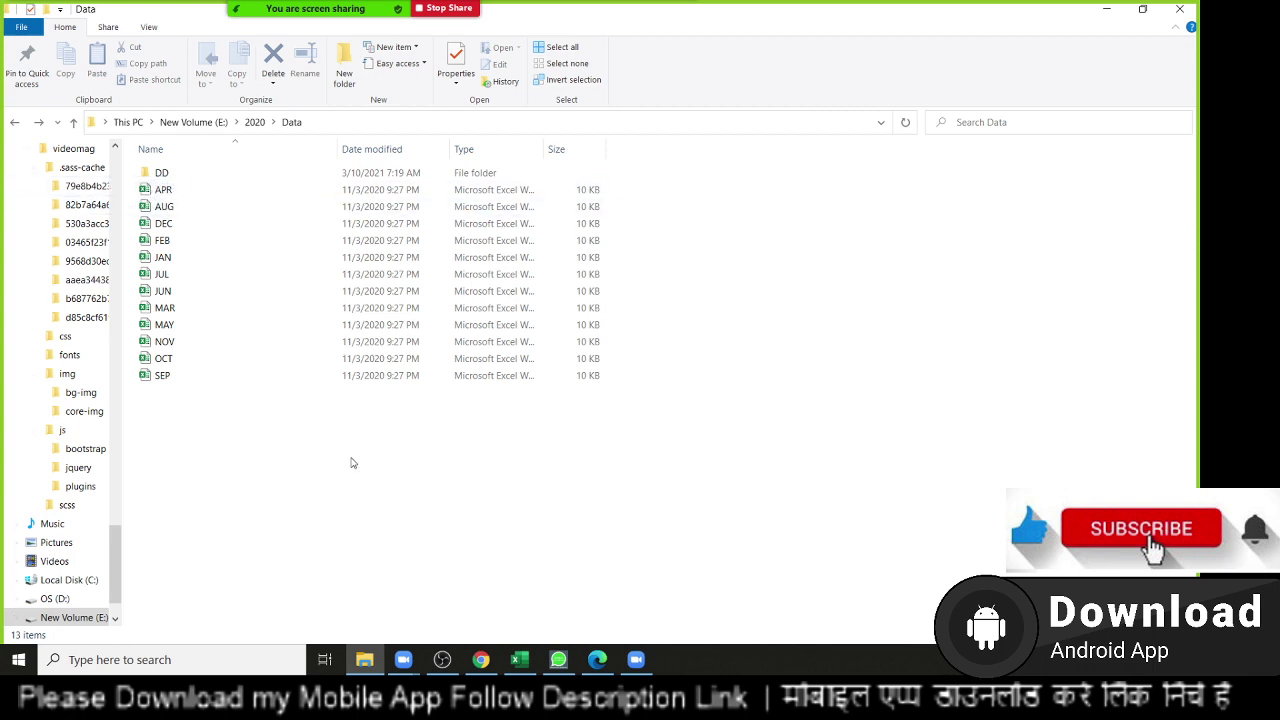
click(1180, 9)
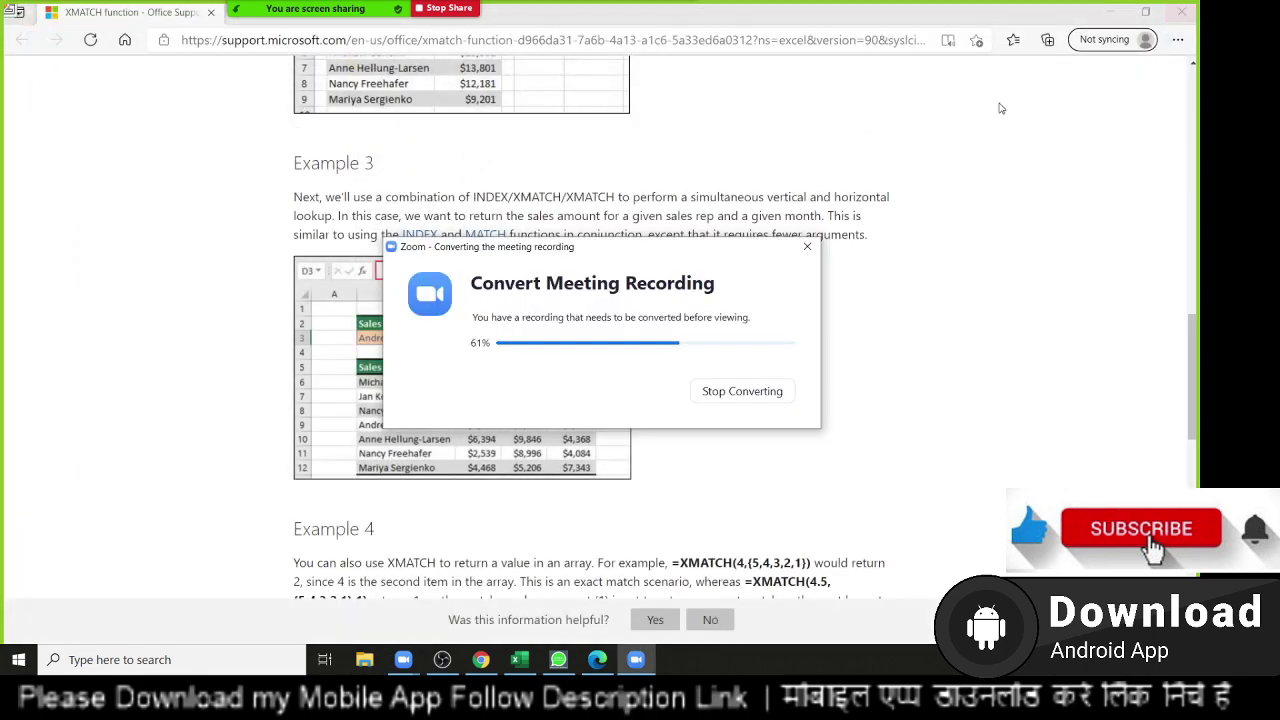
click(938, 236)
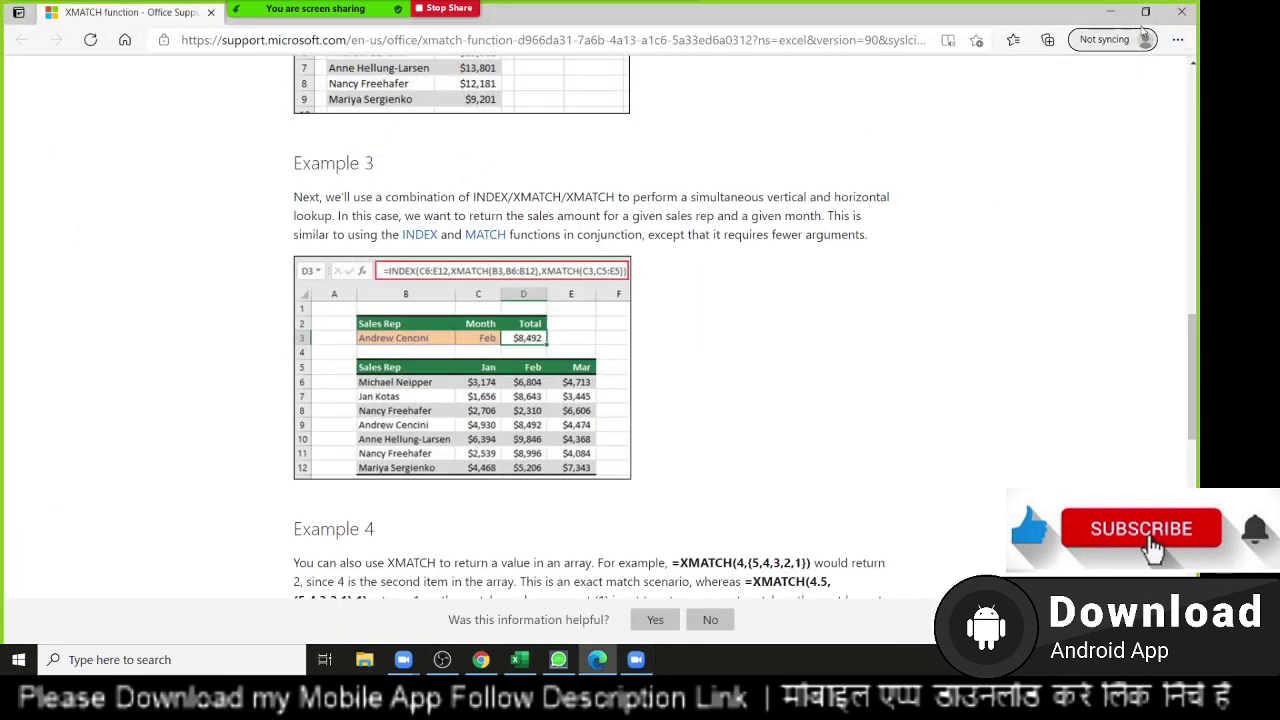
click(1112, 12)
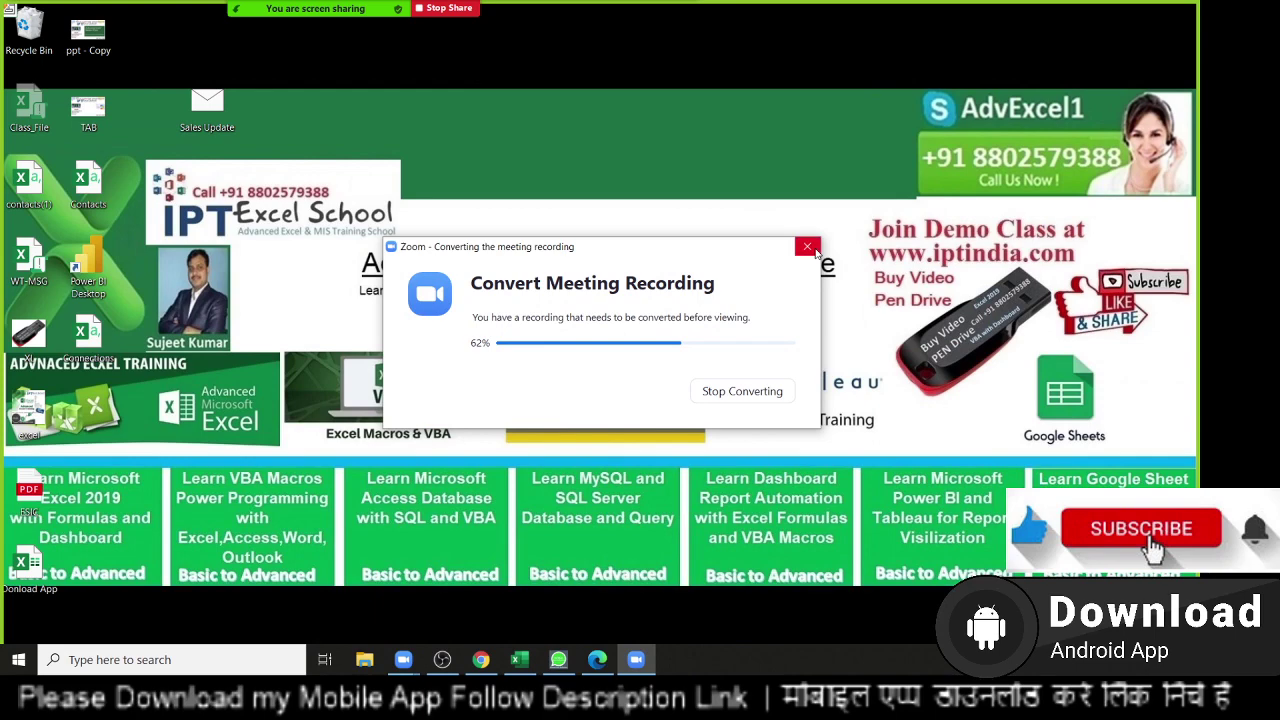
click(519, 659)
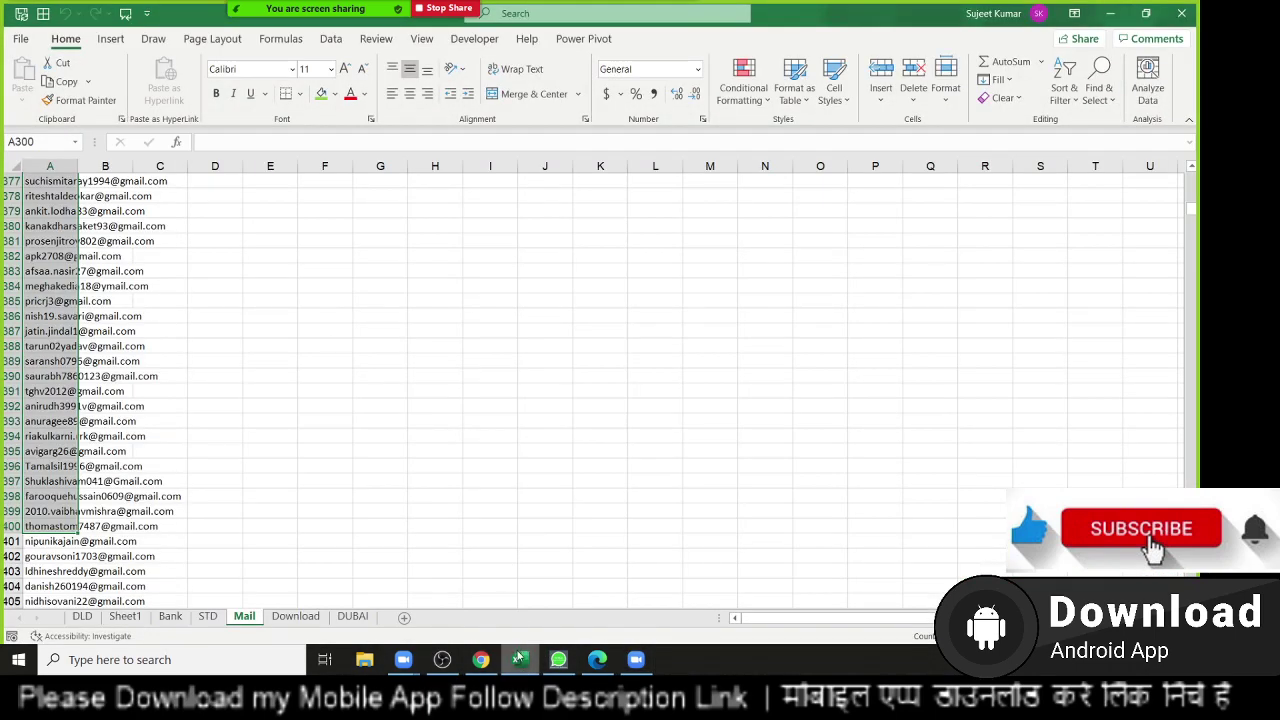
Add Sheet2 to the blank workbook, then return to cell A1 of Sheet1.
click(433, 251)
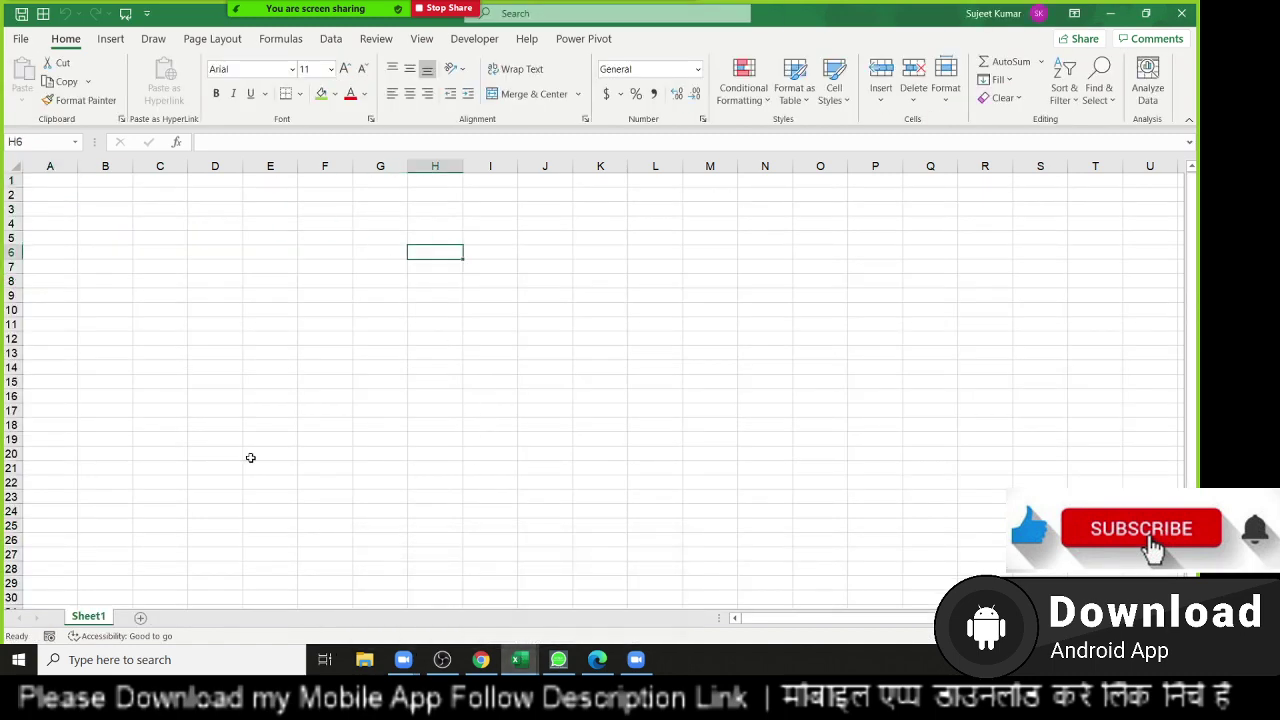
click(140, 617)
click(88, 616)
click(55, 177)
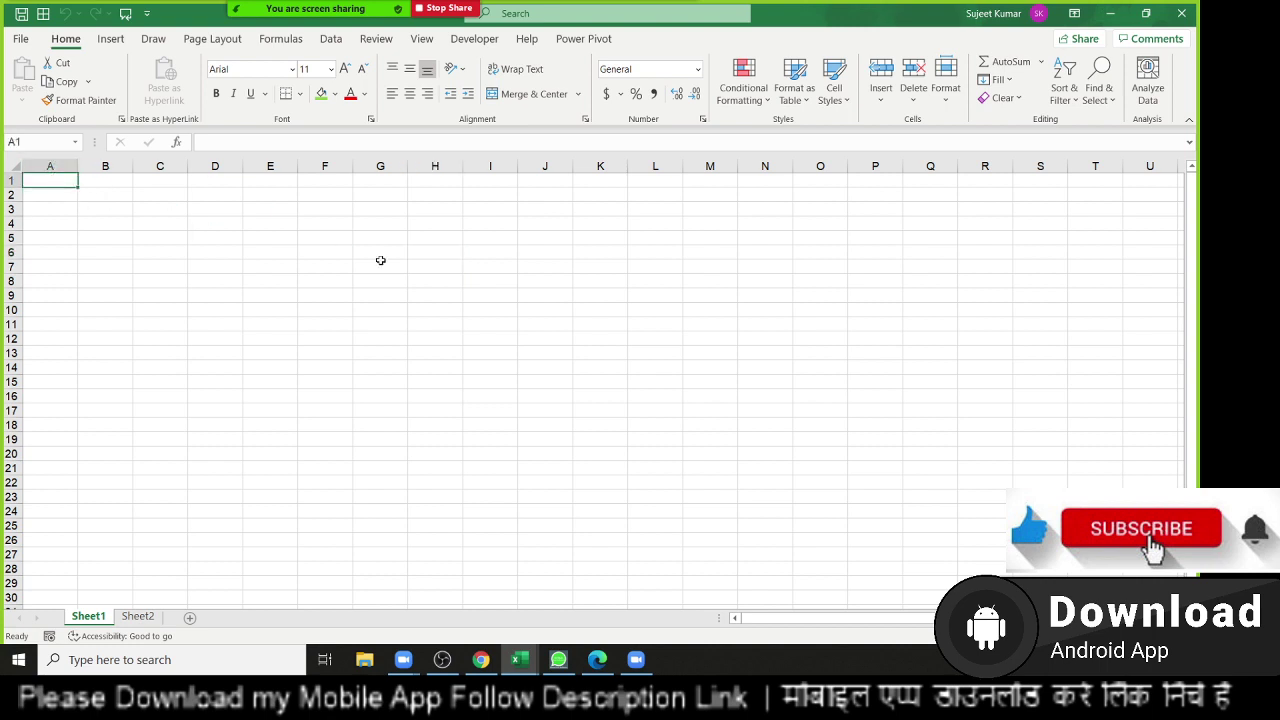
Enter the Name header with 'Puja' below it, and fill the names down to row 27.
text(Name)
key(Return)
text(Pu)
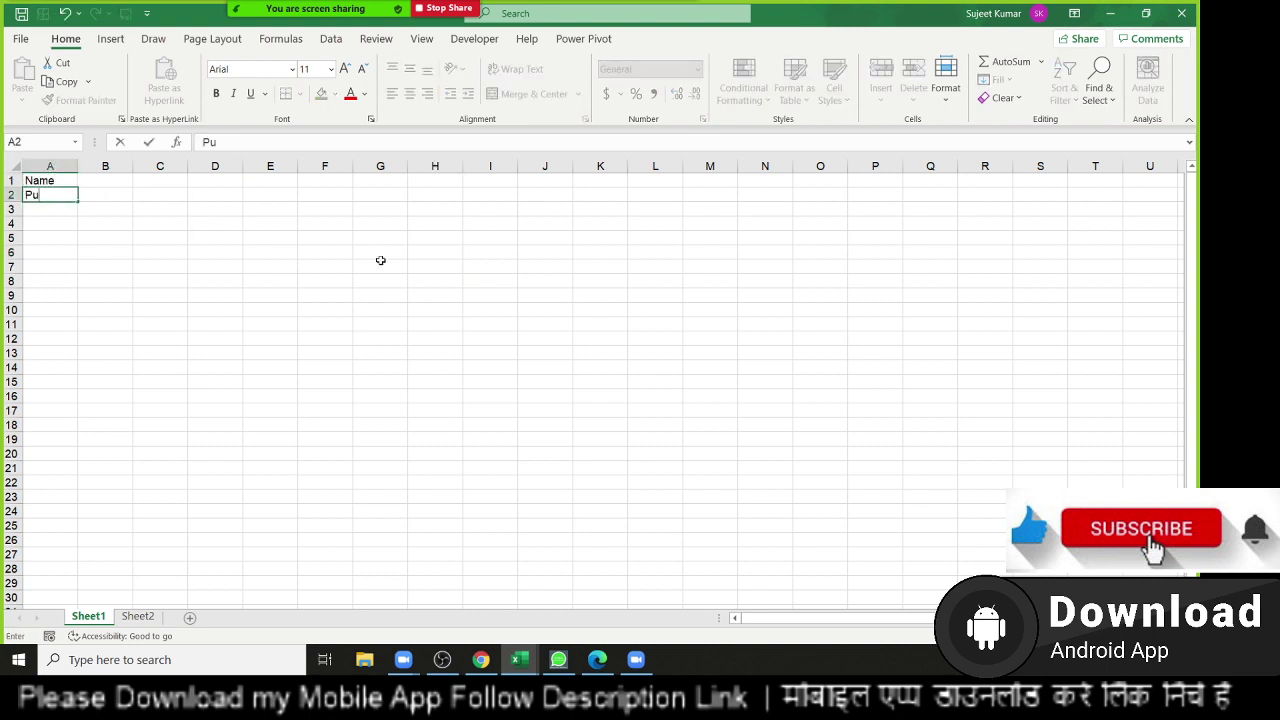
text(ja)
key(Return)
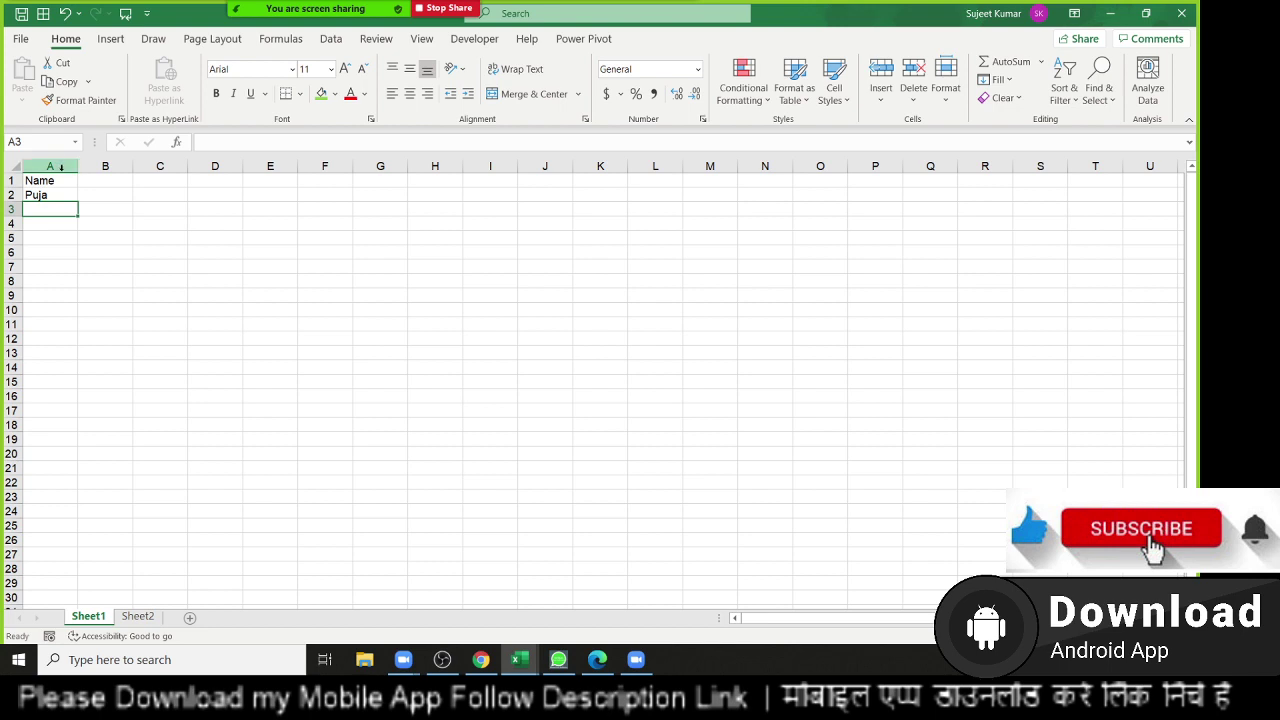
click(73, 196)
drag(78, 198, 74, 563)
Type JAN in B1 and fill the month headings across to NOV.
click(100, 182)
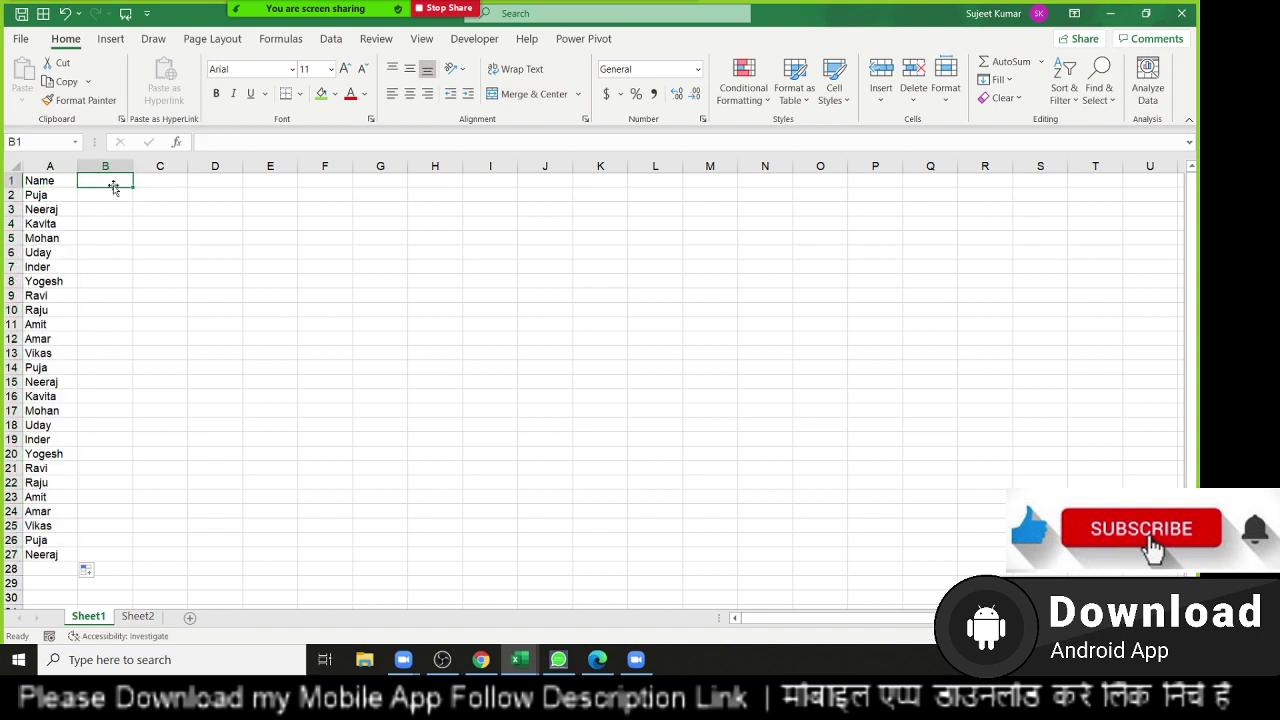
text(JAN)
key(Return)
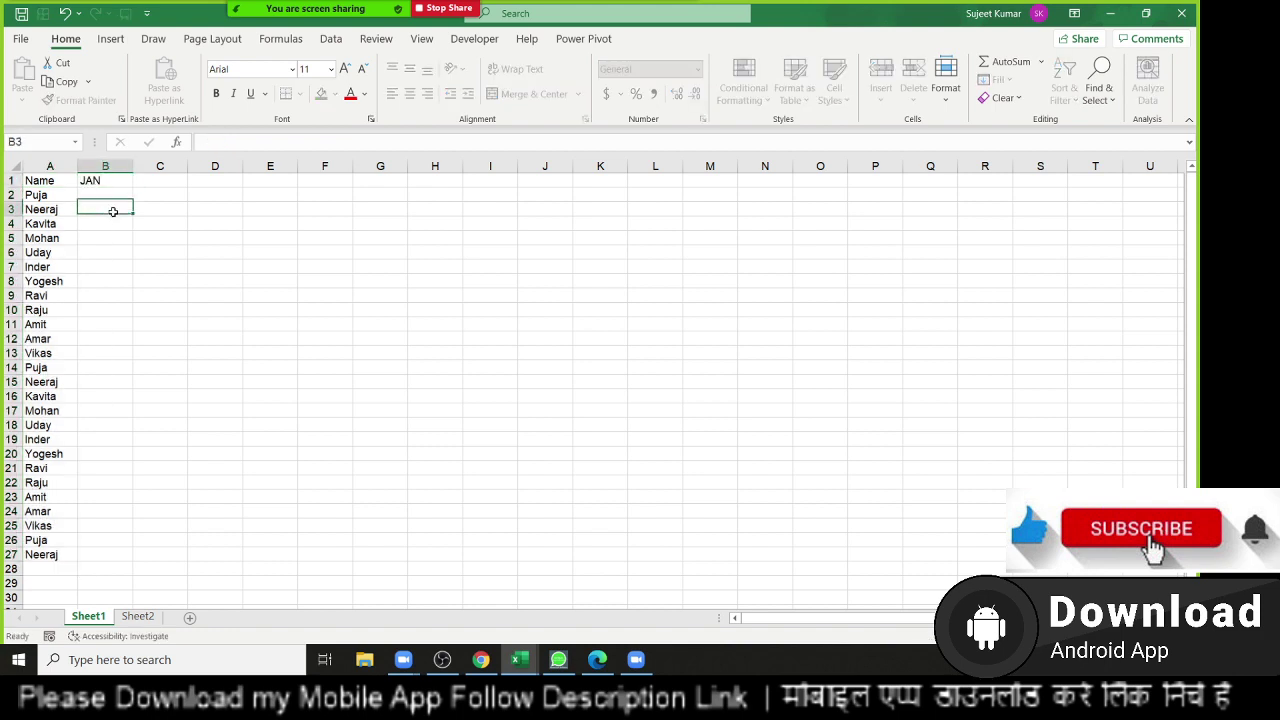
click(102, 182)
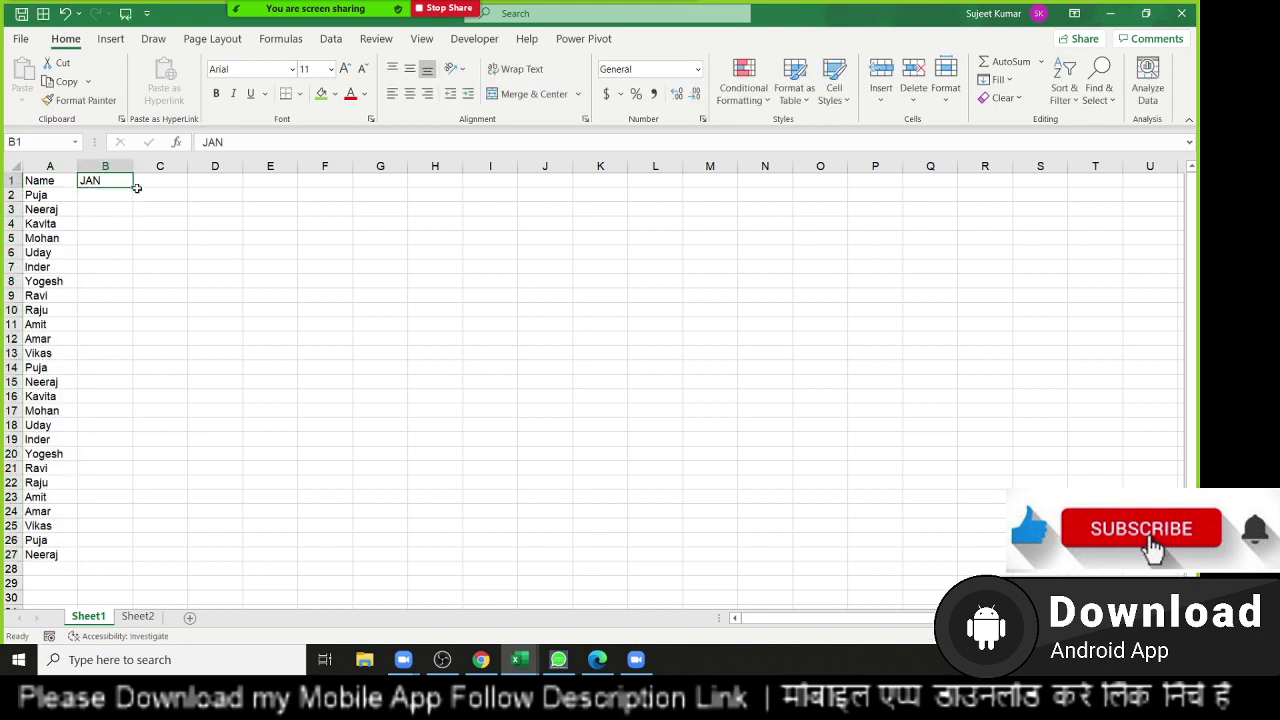
mouse_move(136, 188)
mouse_down()
mouse_move(866, 226)
mouse_move(680, 193)
mouse_up()
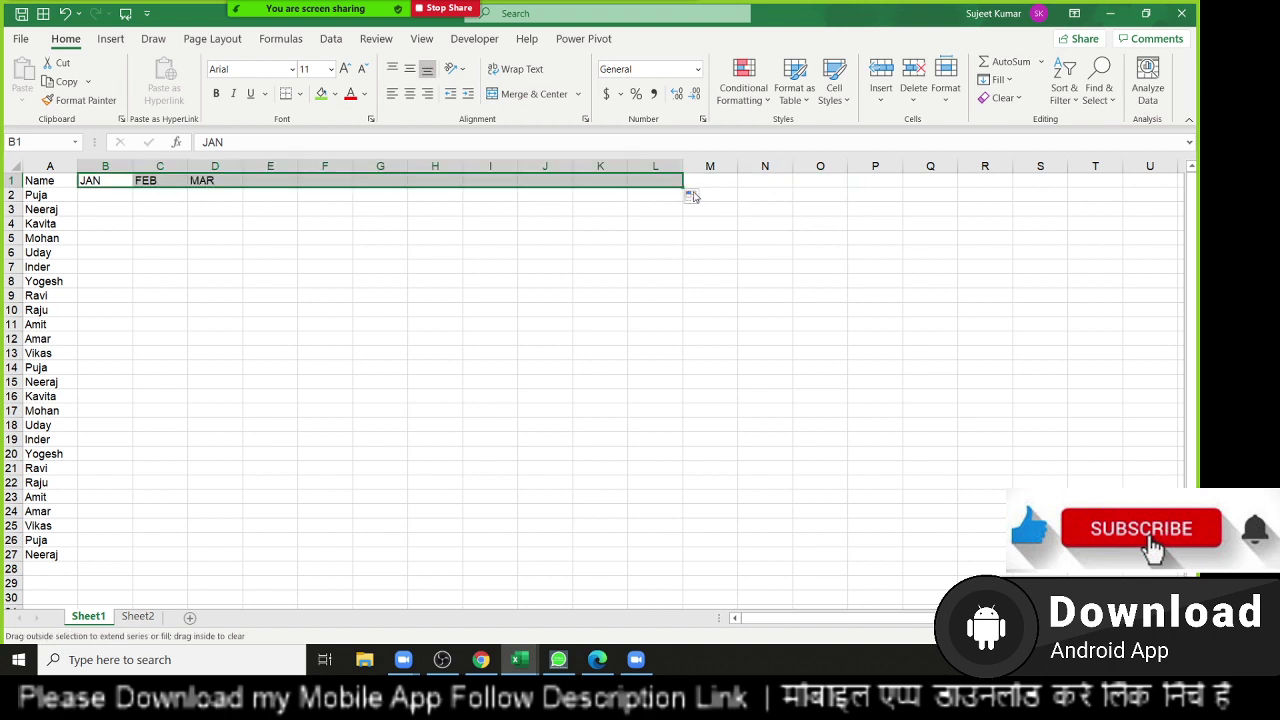
Enter =RANDBETWEEN(10,90) in B2 and fill it across row 2 to column L.
click(103, 192)
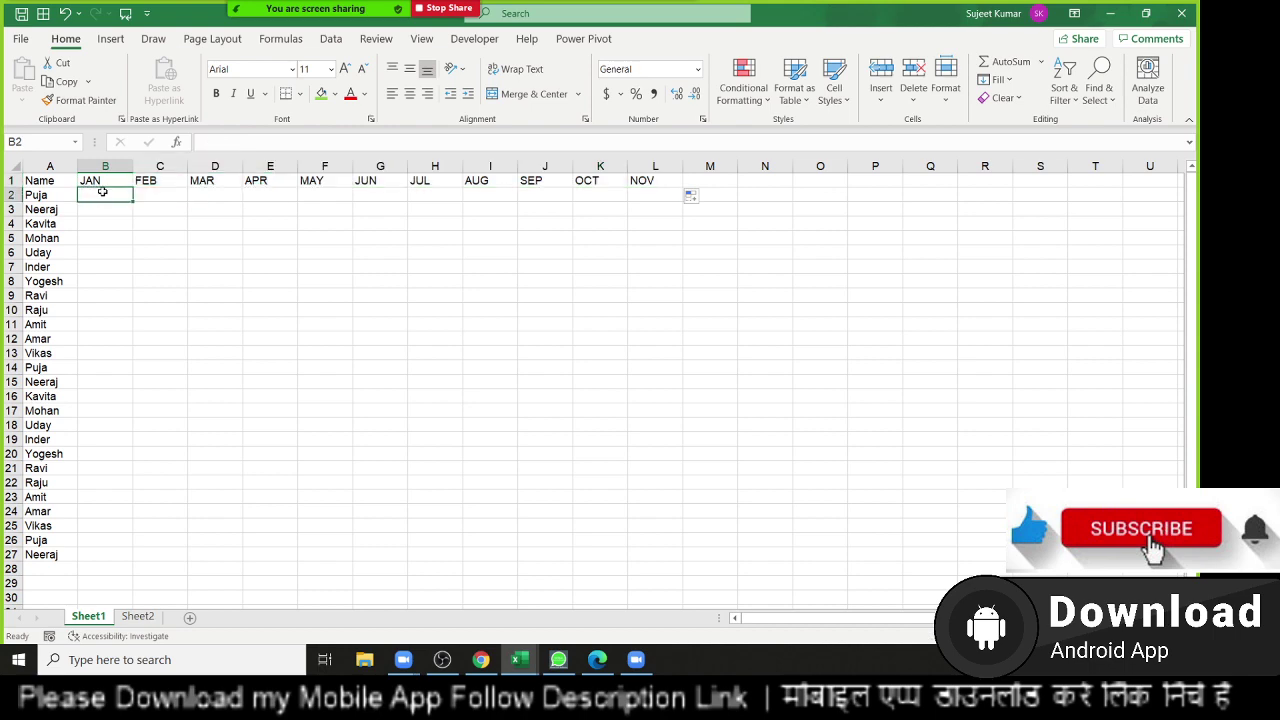
text(=t)
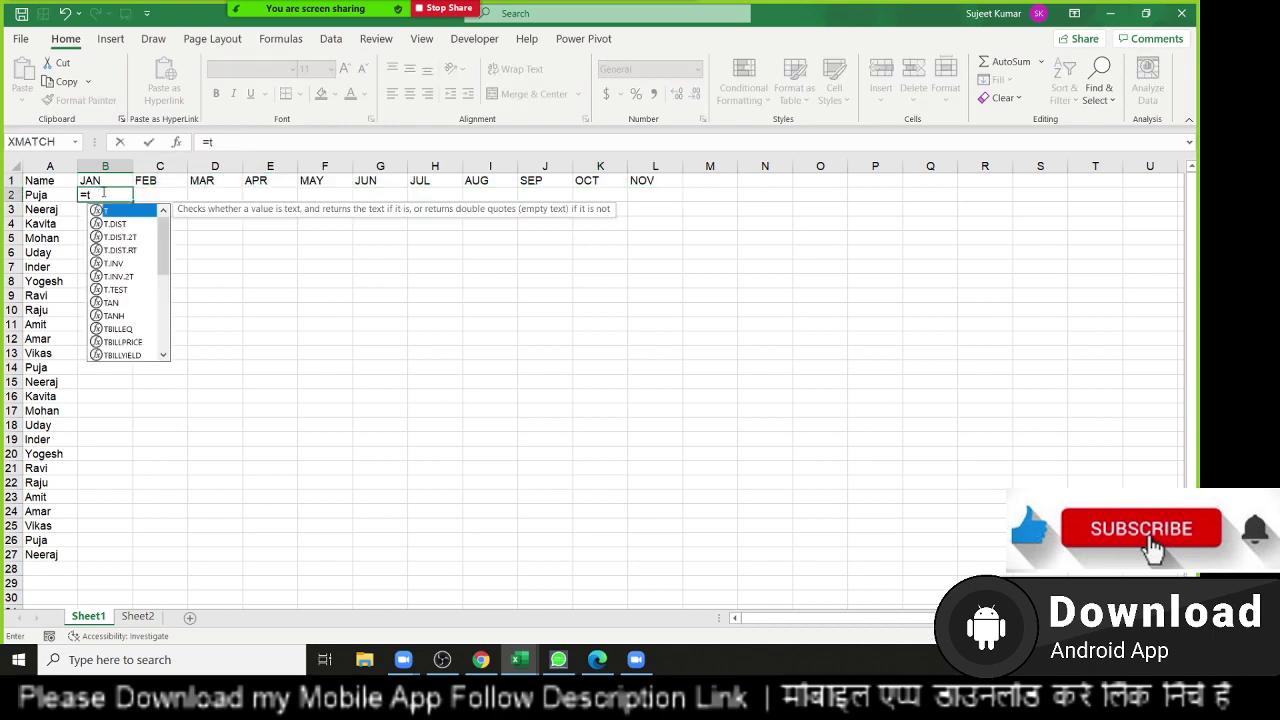
key(BackSpace)
key(BackSpace)
text(ra)
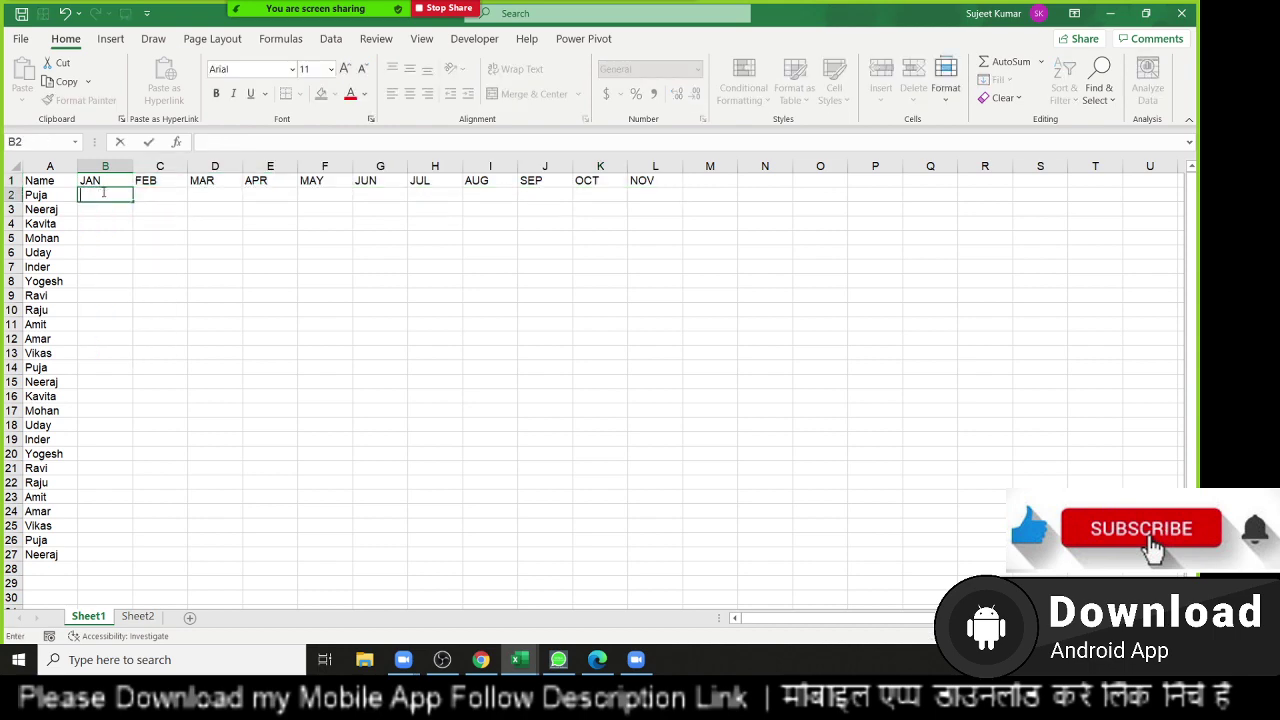
text(=ra)
key(Down)
key(Down)
key(Down)
key(Tab)
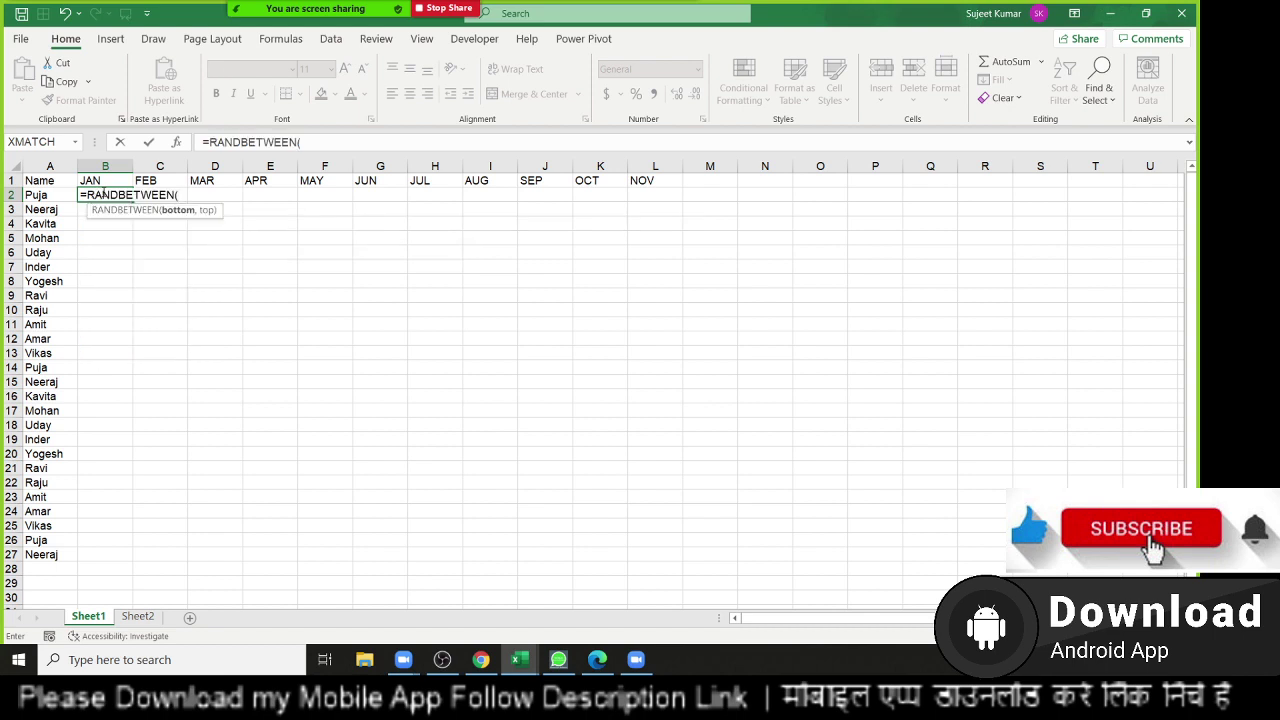
text(10,9)
key(Return)
key(Up)
key(Up)
key(ctrl+Right)
key(Down)
key(ctrl+shift+Left)
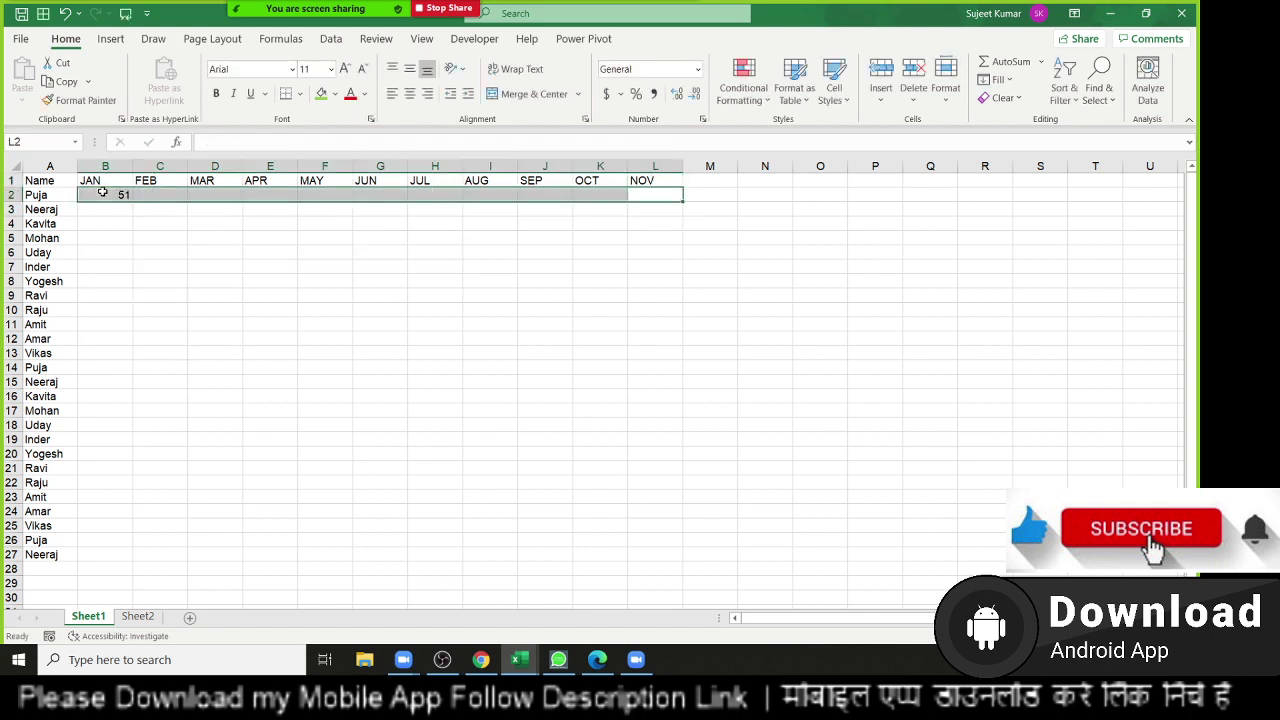
key(ctrl+r)
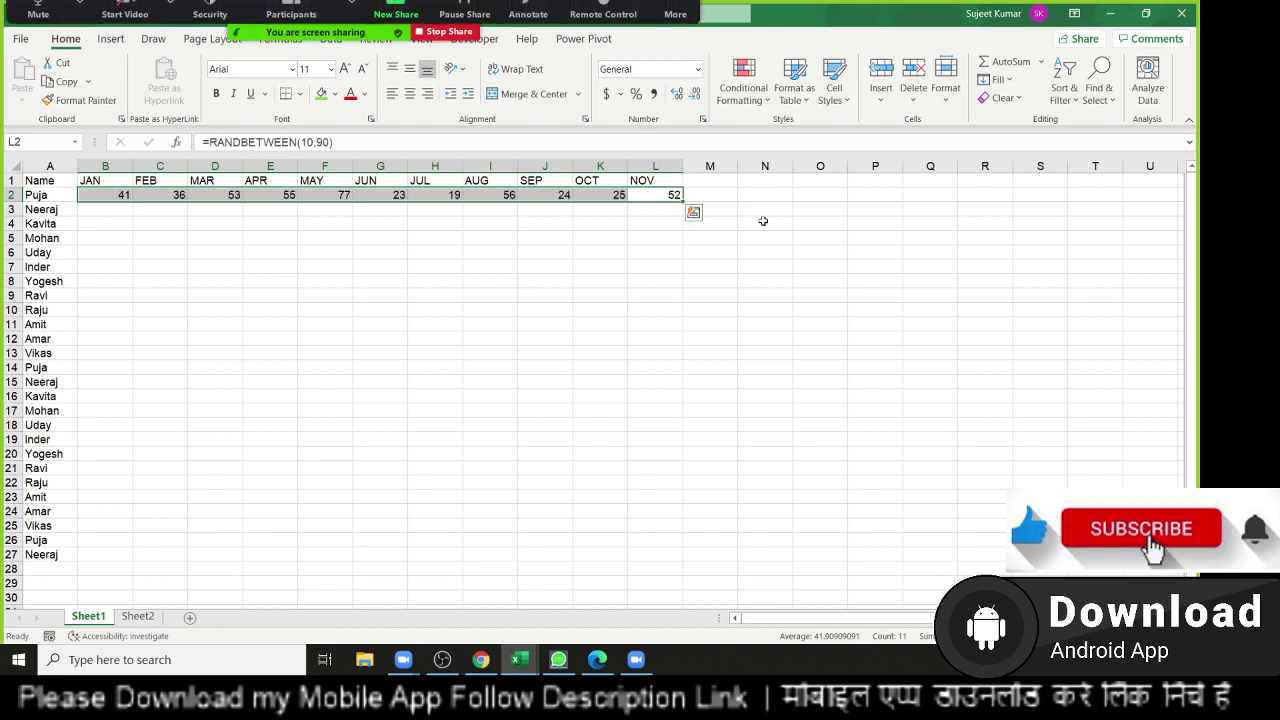
Fill the random formulas down to row 27 and copy the whole table from A1.
double_click(680, 203)
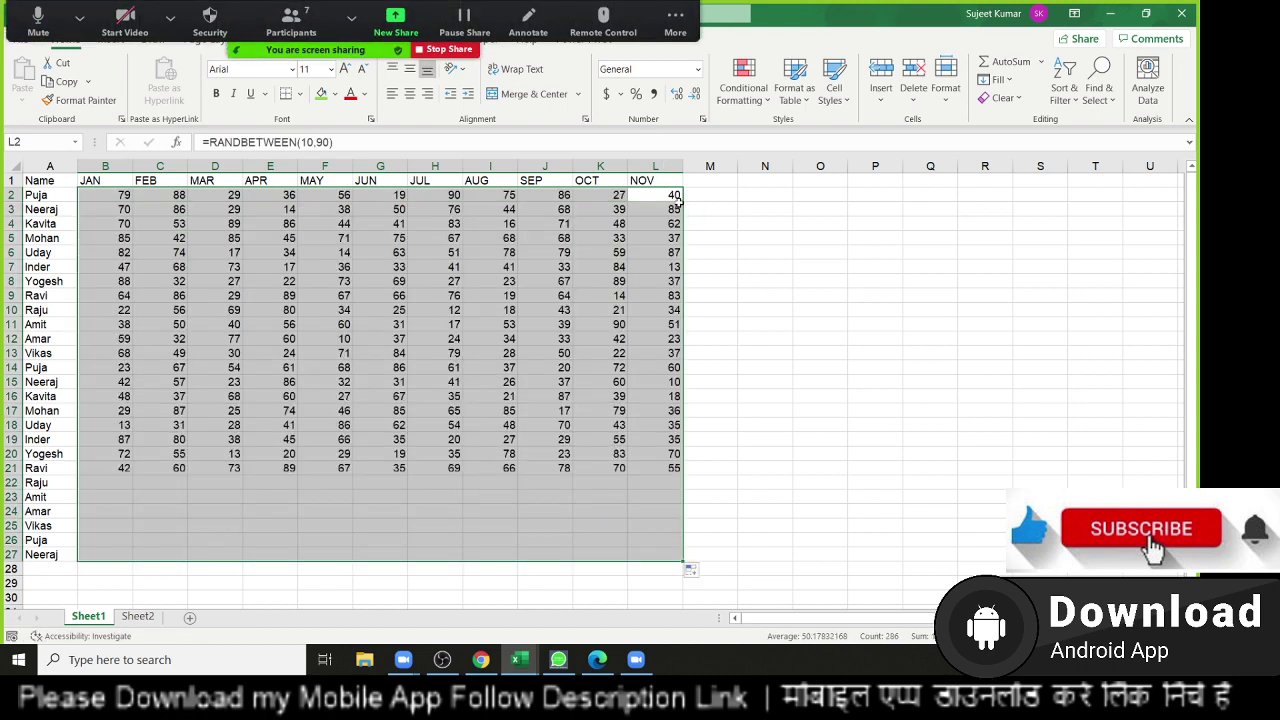
click(38, 181)
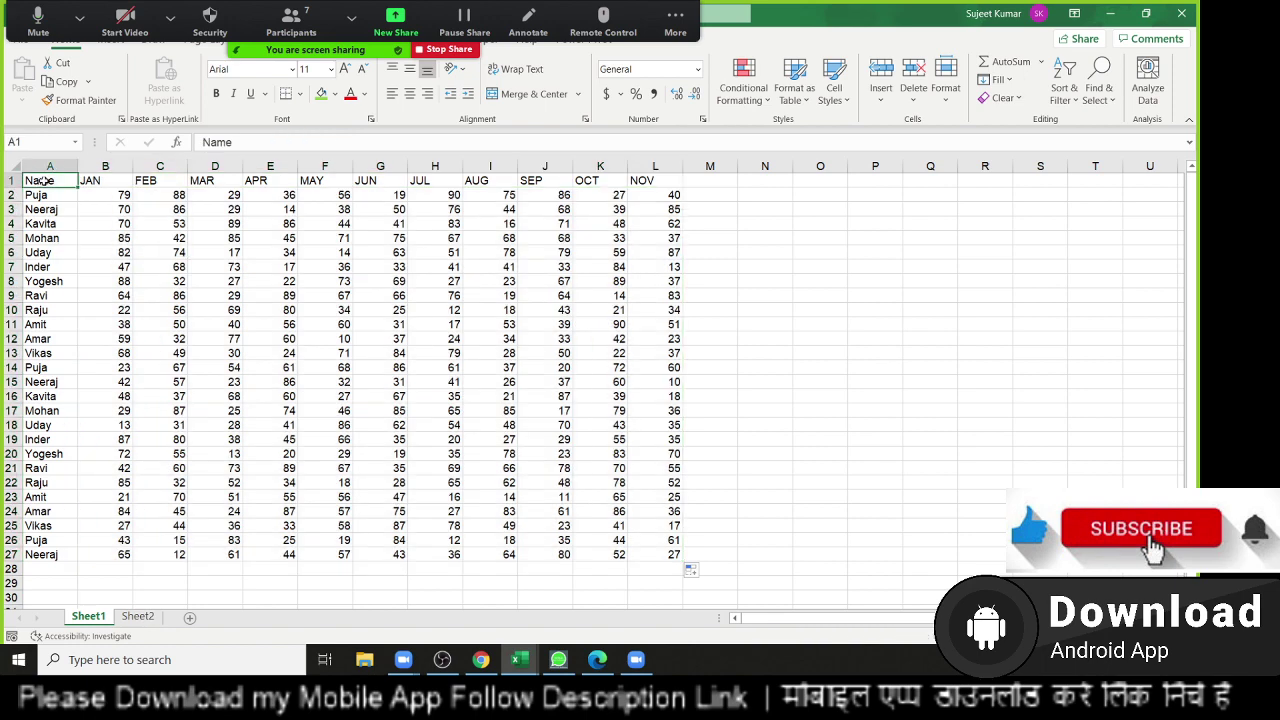
key(ctrl+shift+Right)
key(ctrl+shift+Down)
key(ctrl+c)
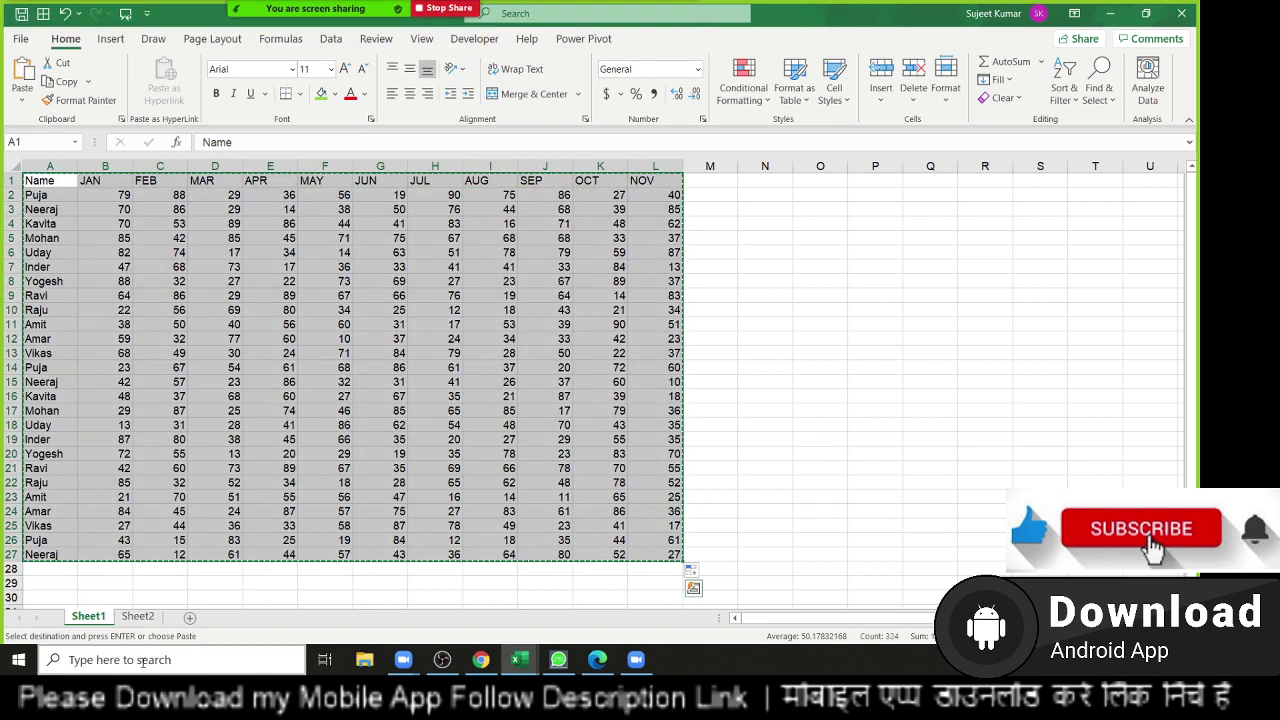
Paste the table onto Sheet2 through Sheet6, then group the sheets and open paste options.
click(138, 617)
key(ctrl+v)
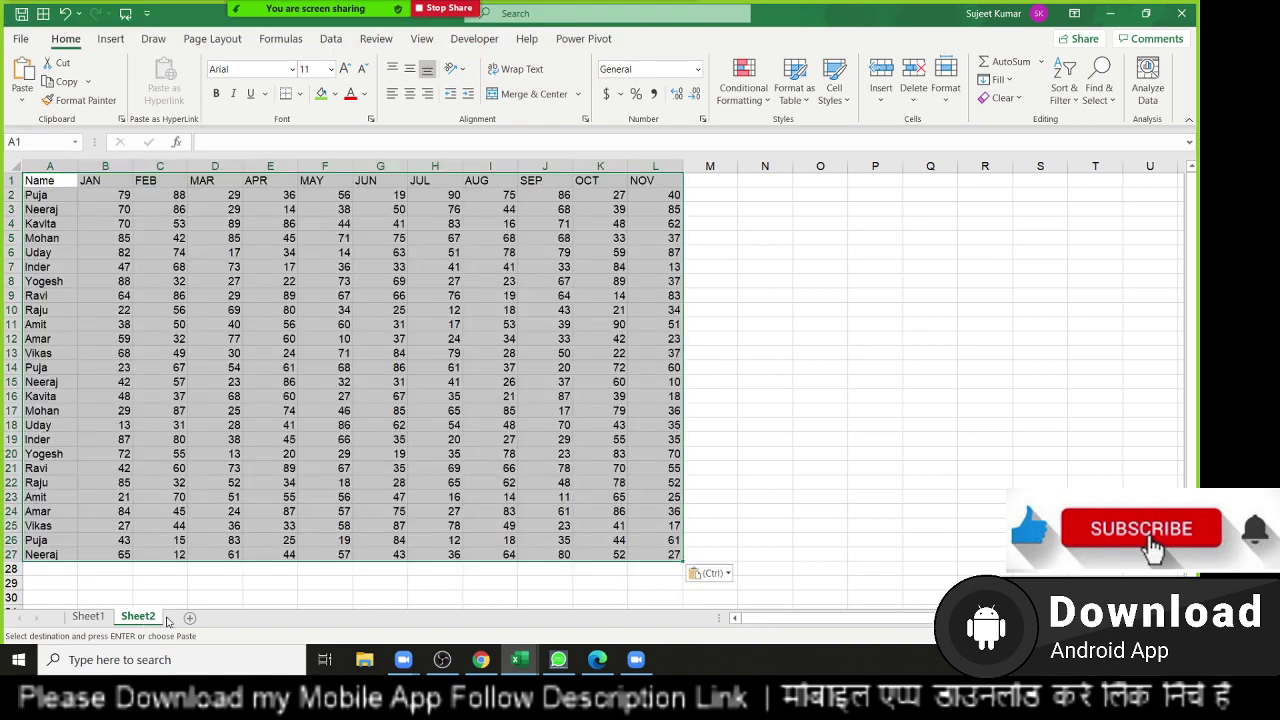
click(189, 618)
key(ctrl+v)
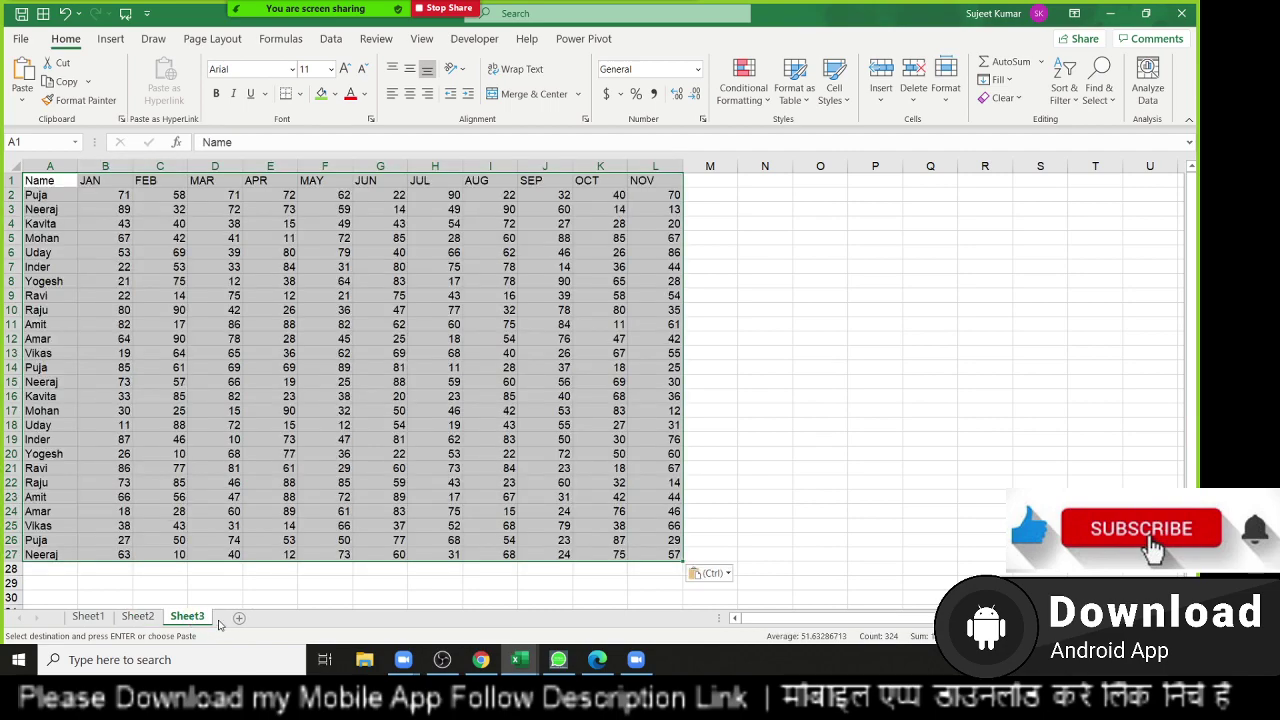
click(236, 618)
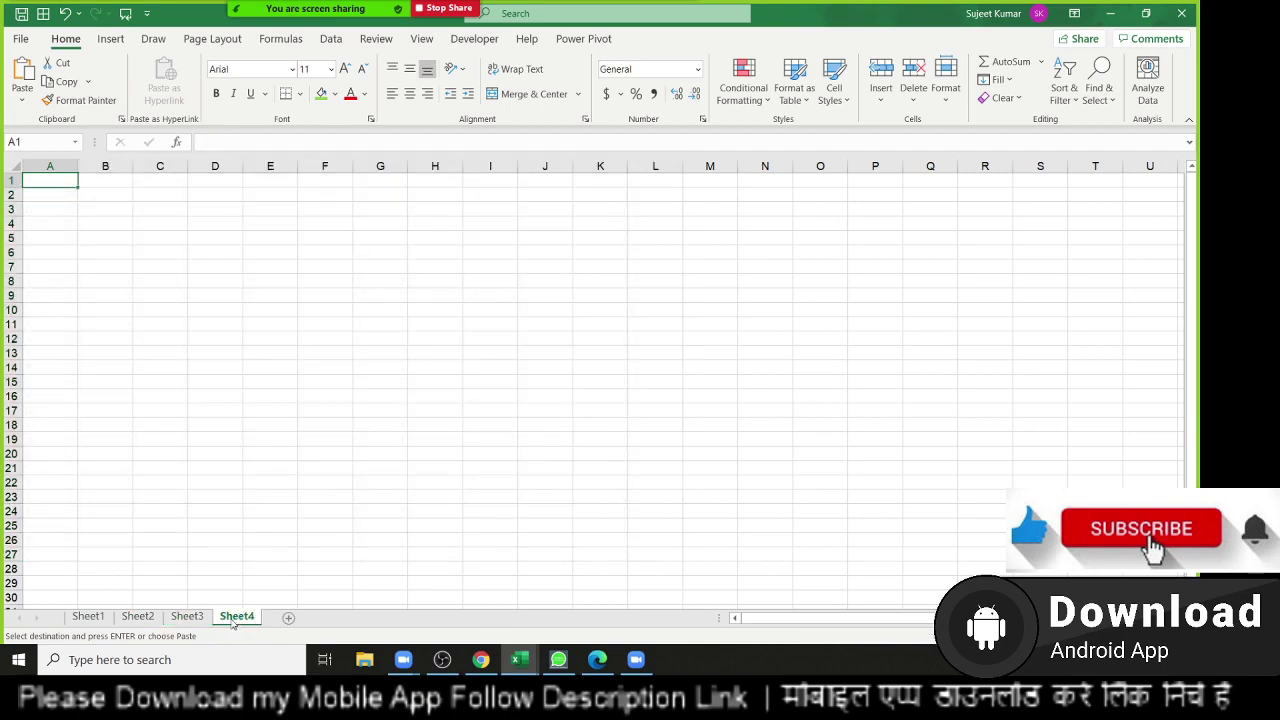
key(ctrl+v)
click(288, 618)
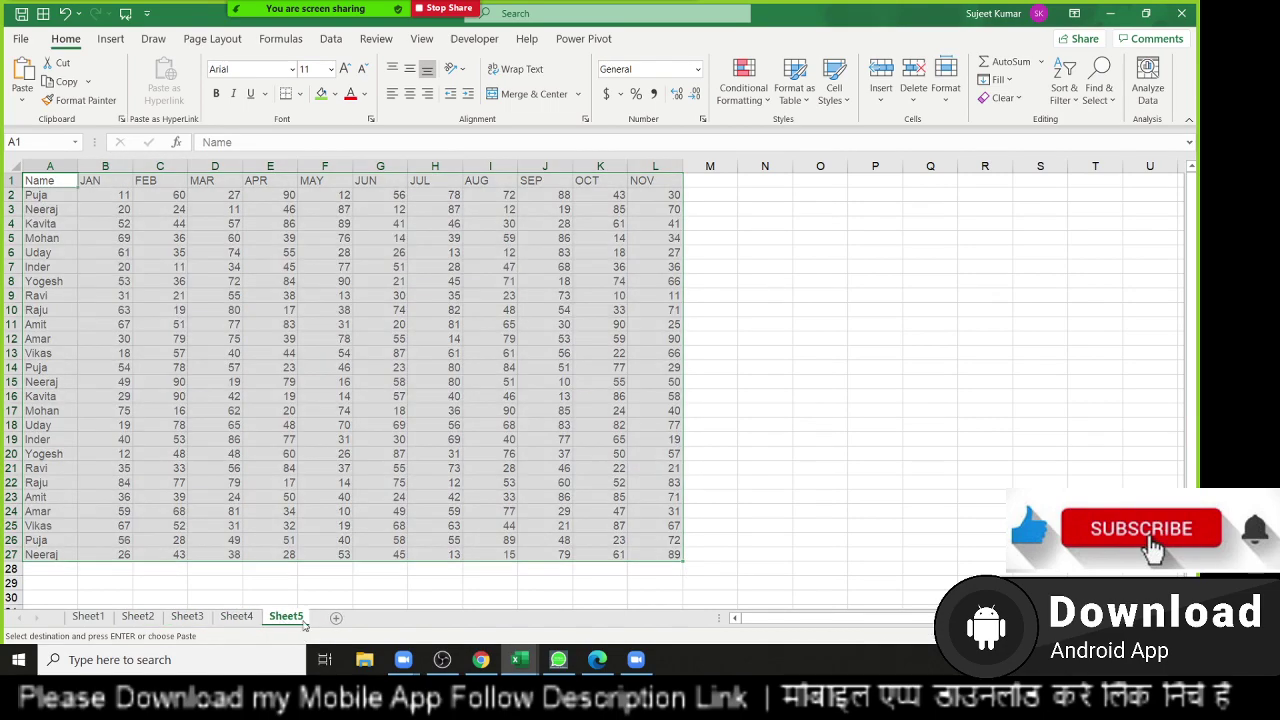
key(ctrl+v)
click(372, 617)
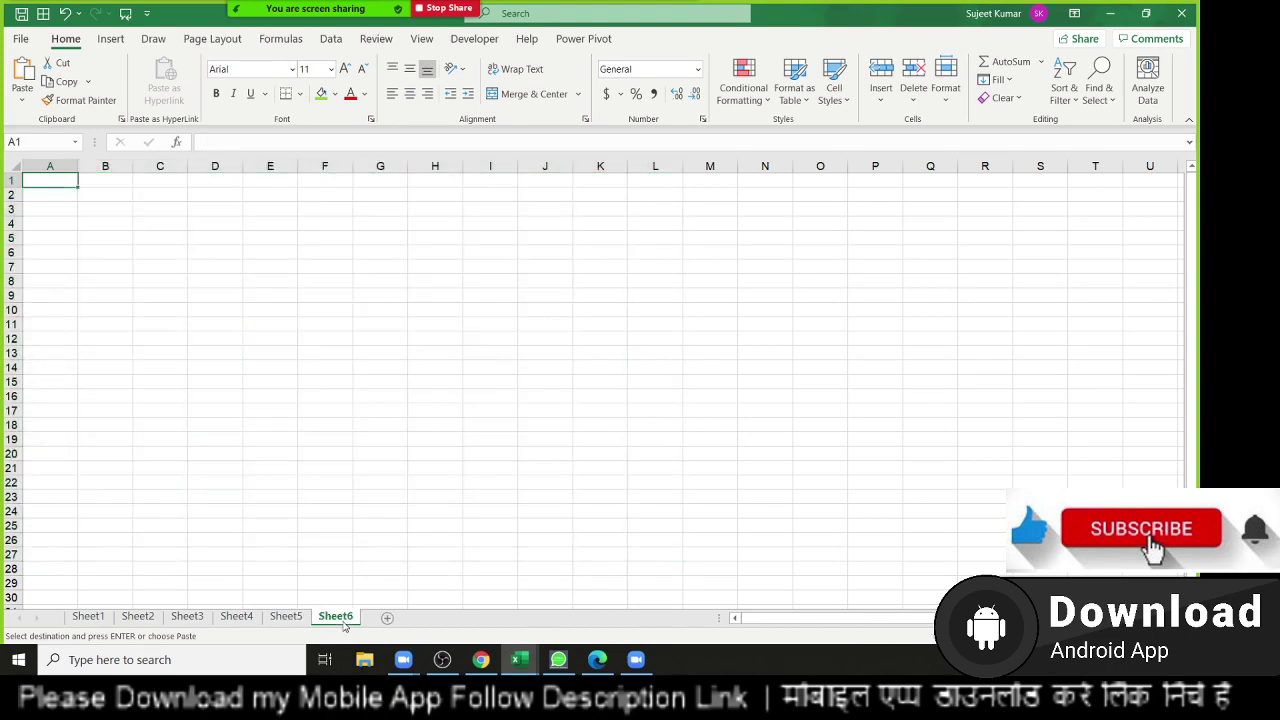
key(ctrl+v)
shift+click(72, 619)
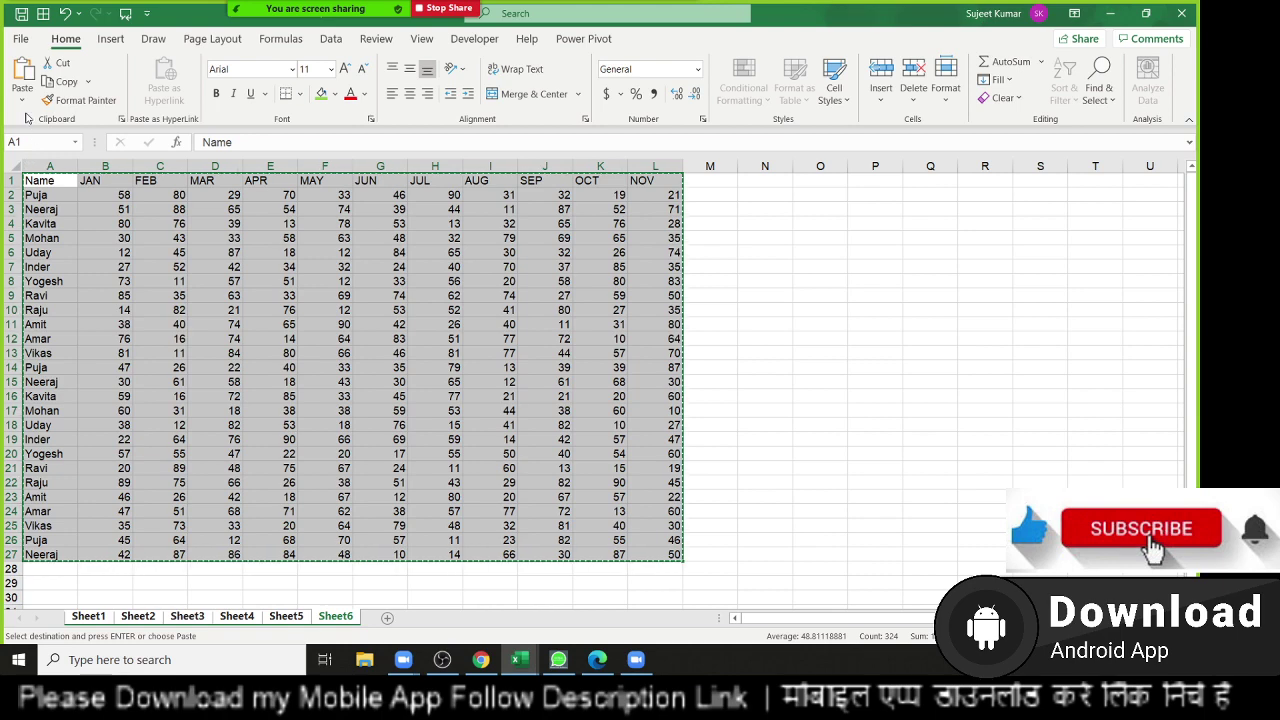
click(22, 97)
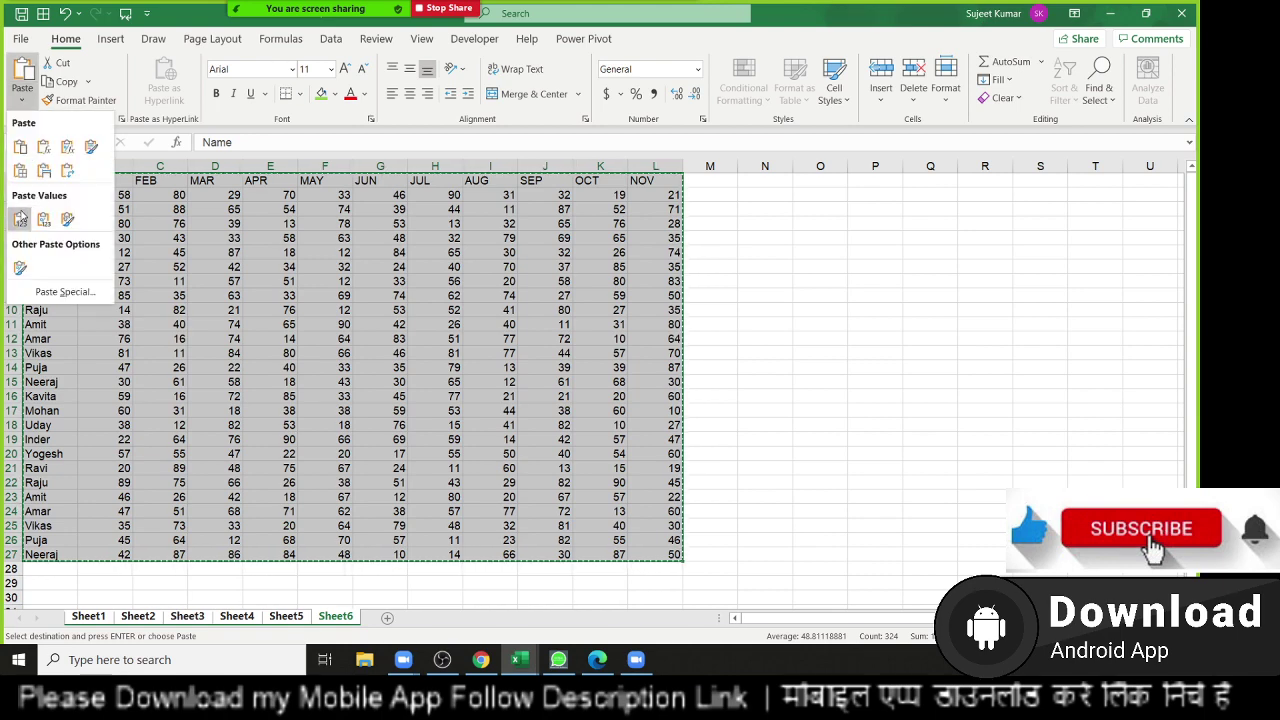
Paste the table back as fixed values, clear the copy, and check Sheet5's data.
click(43, 218)
click(176, 325)
key(Escape)
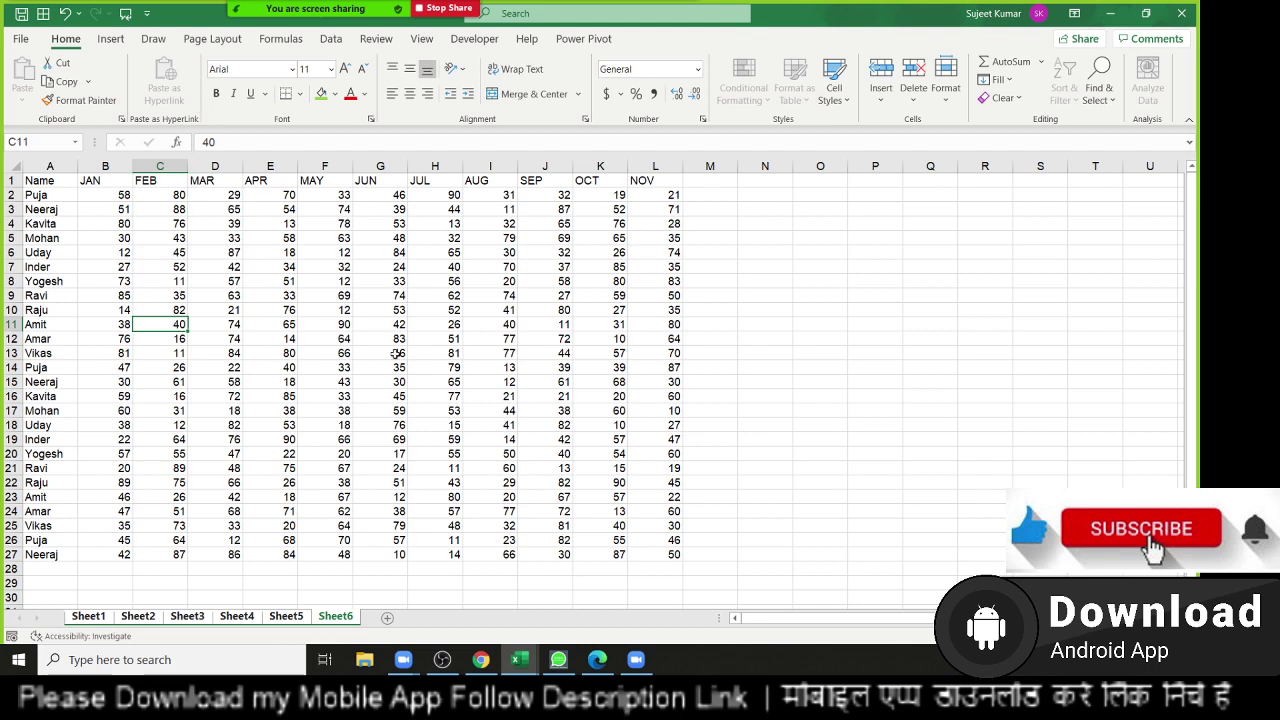
click(287, 616)
click(343, 570)
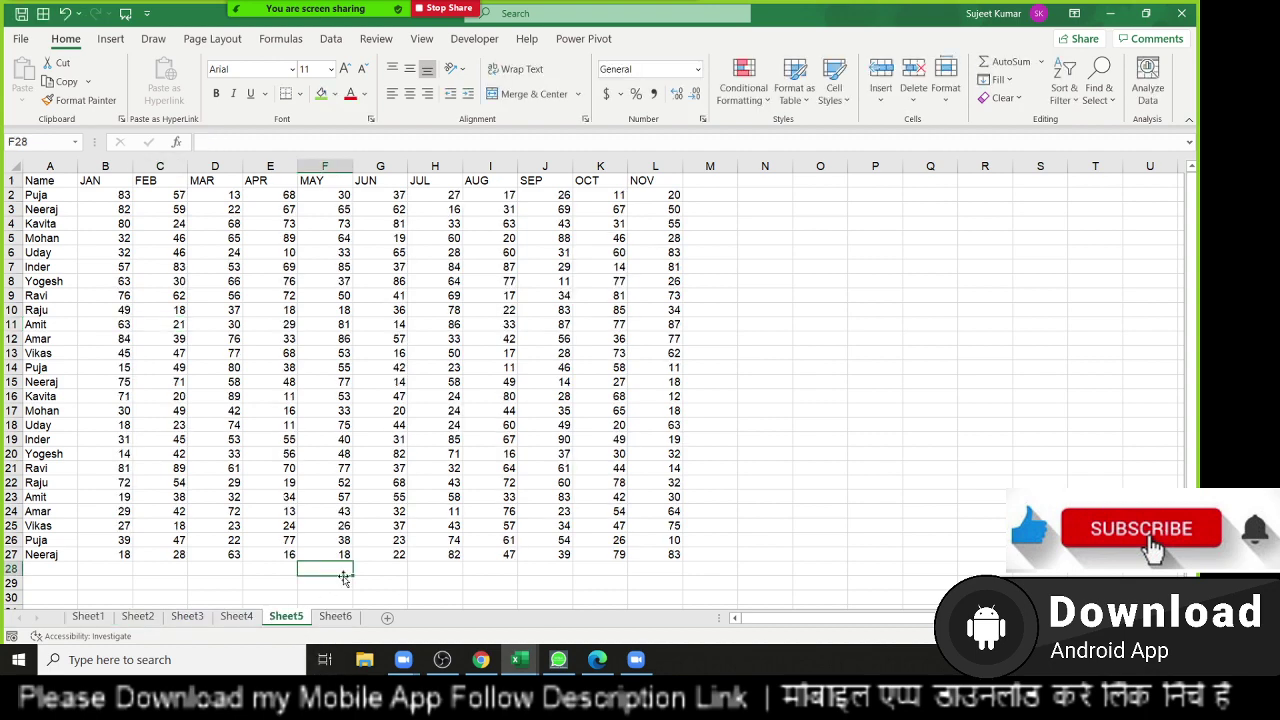
click(336, 616)
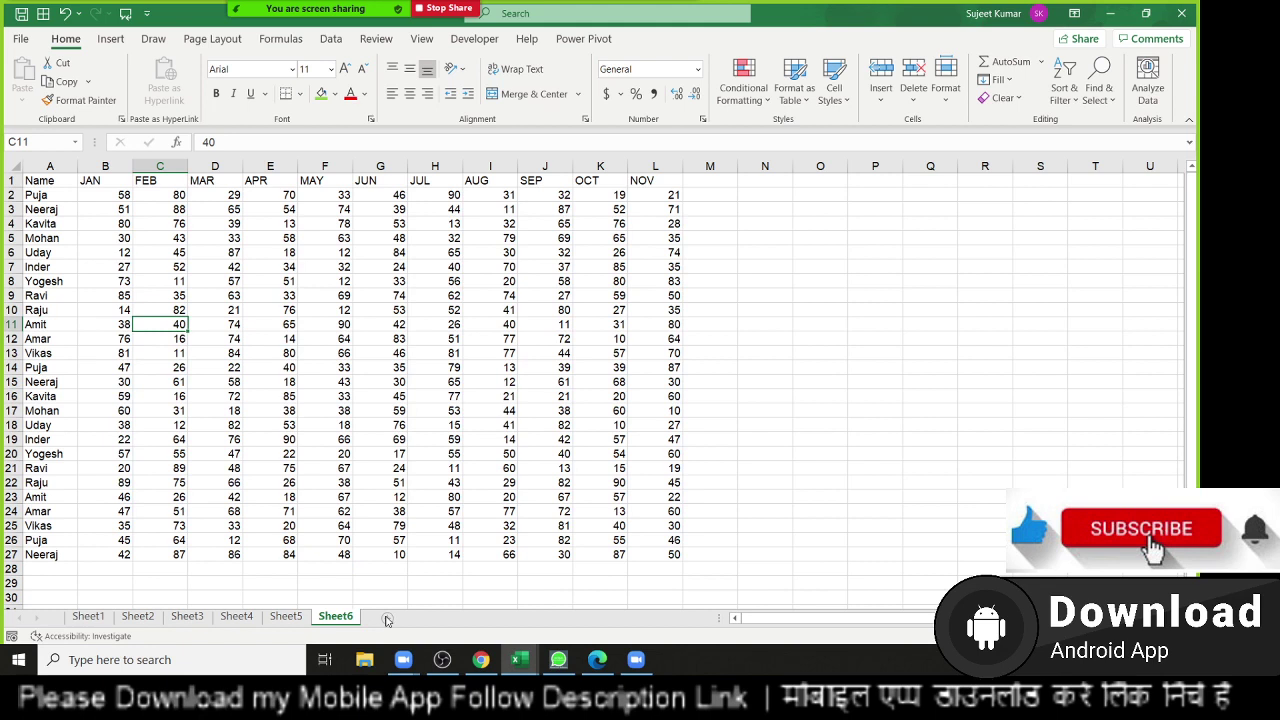
Add a new empty sheet after Sheet6 and name it Data.
click(387, 620)
double_click(385, 617)
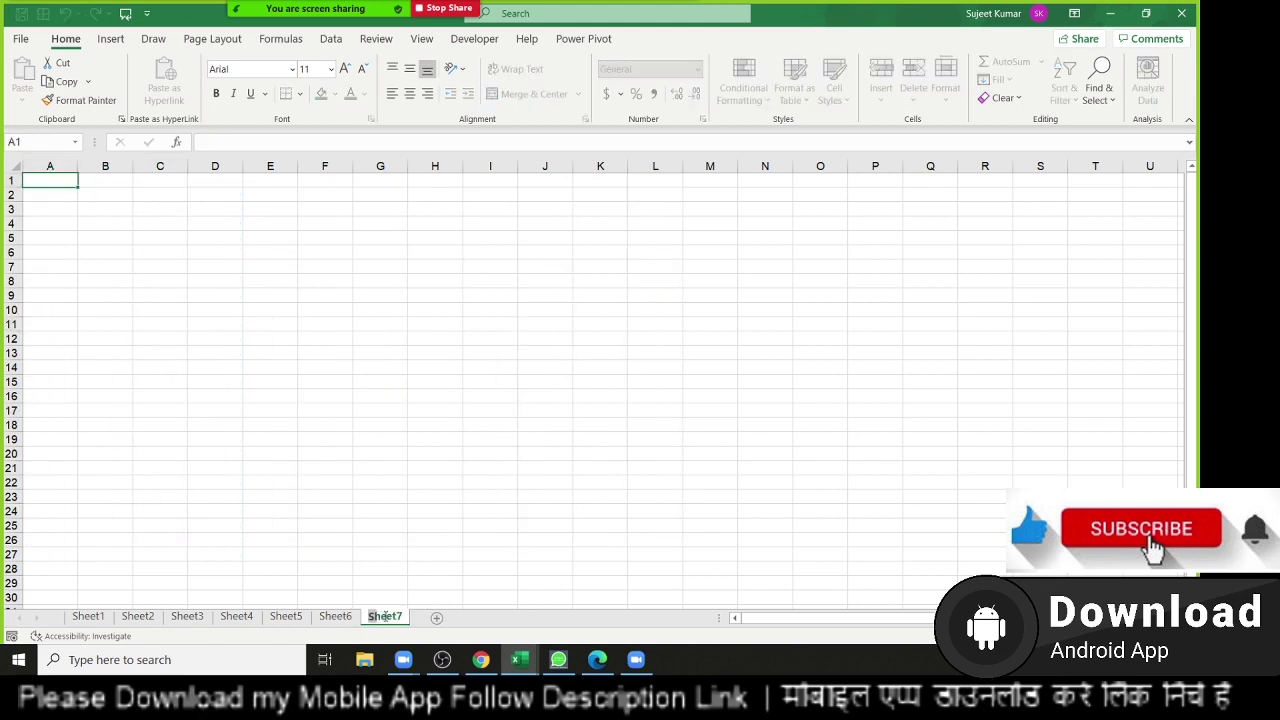
text(Data)
click(305, 478)
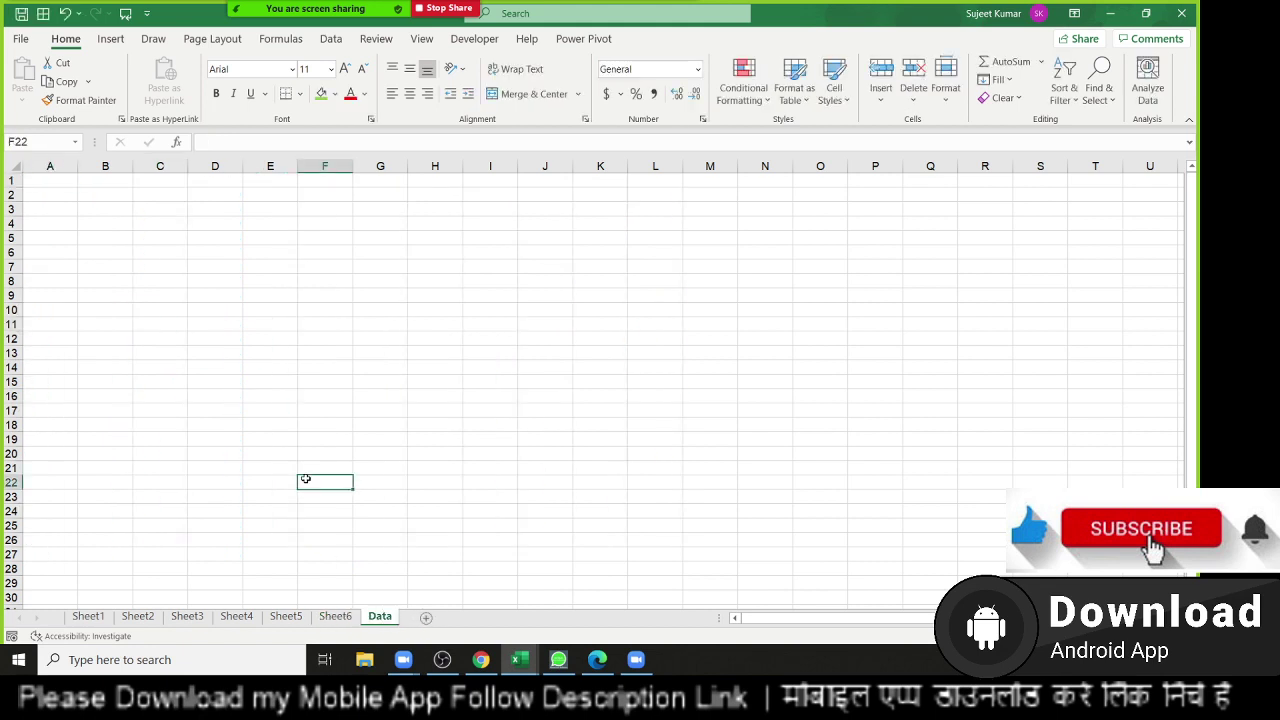
Save the workbook to the Desktop with the file name DC.
click(28, 18)
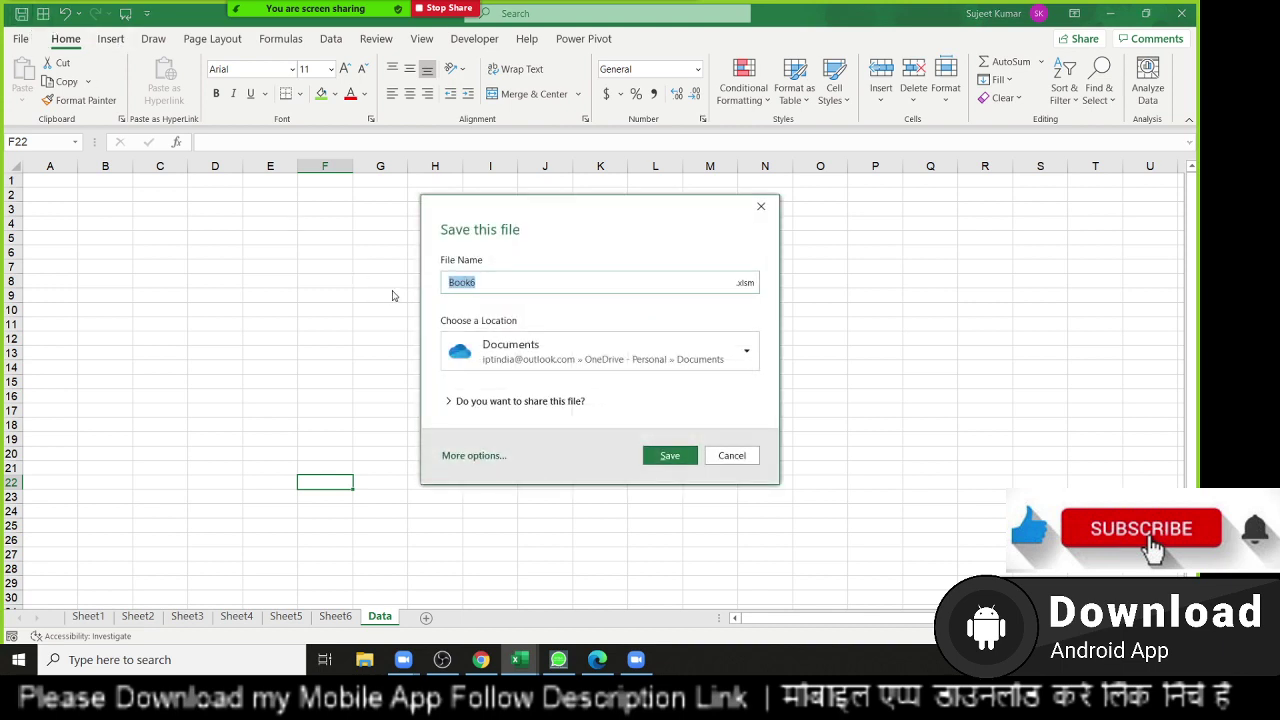
text(DC)
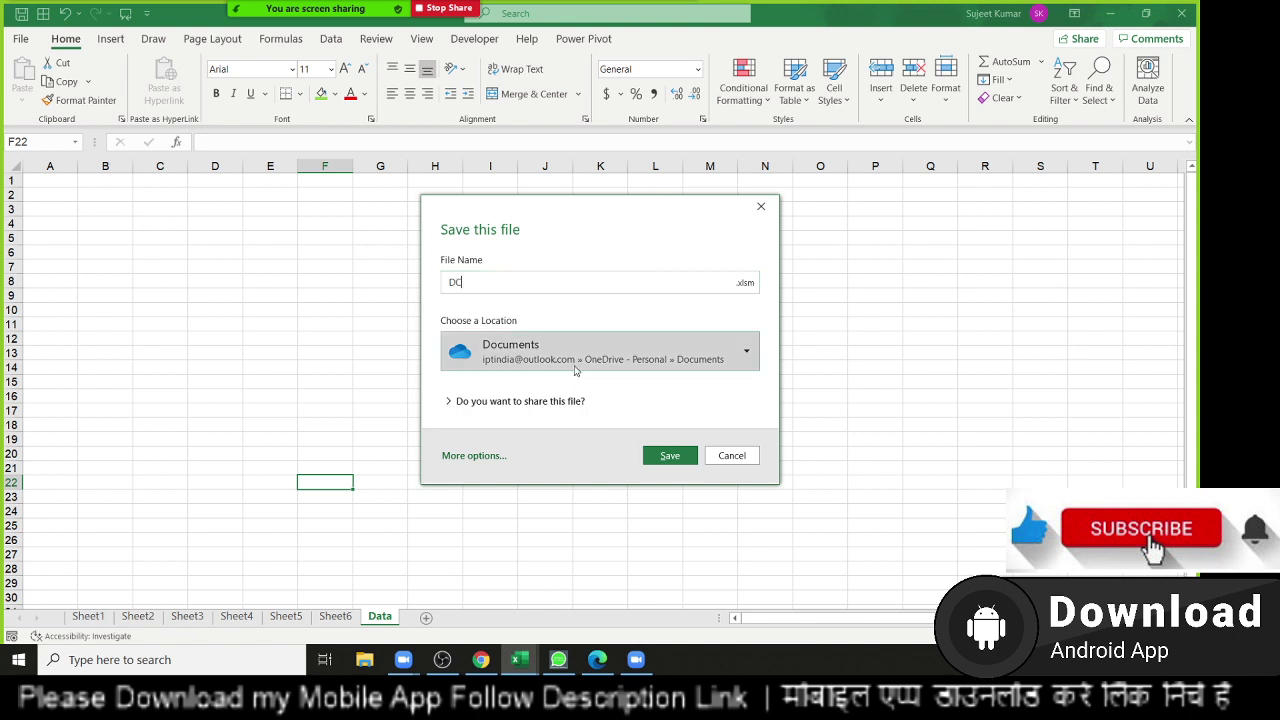
click(560, 355)
click(538, 245)
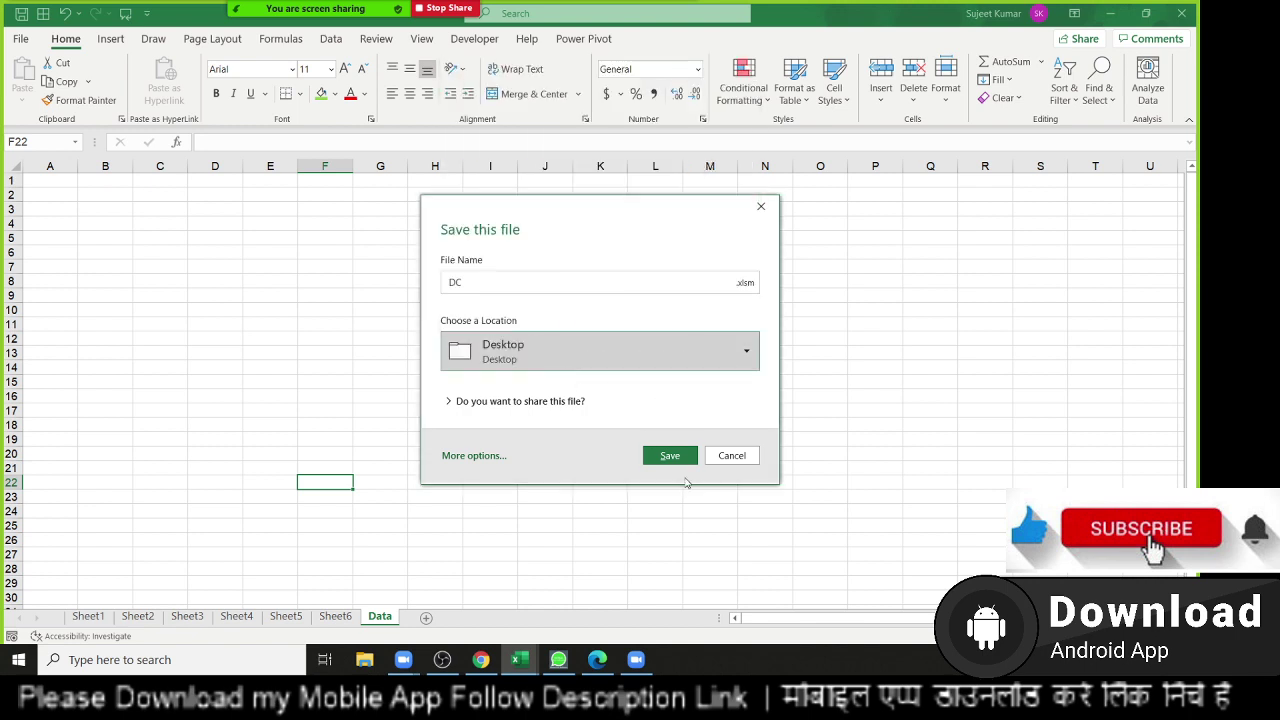
click(670, 456)
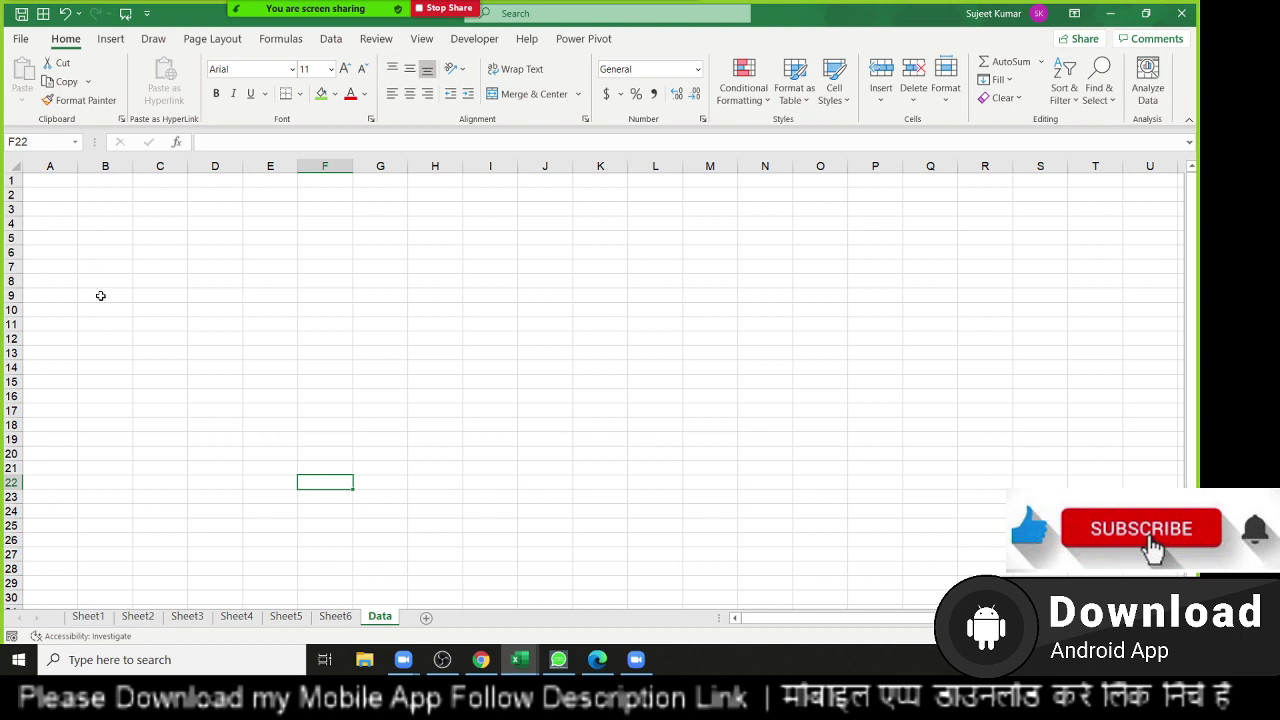
Review each sheet from Sheet1 to Data and back to Sheet1.
click(88, 616)
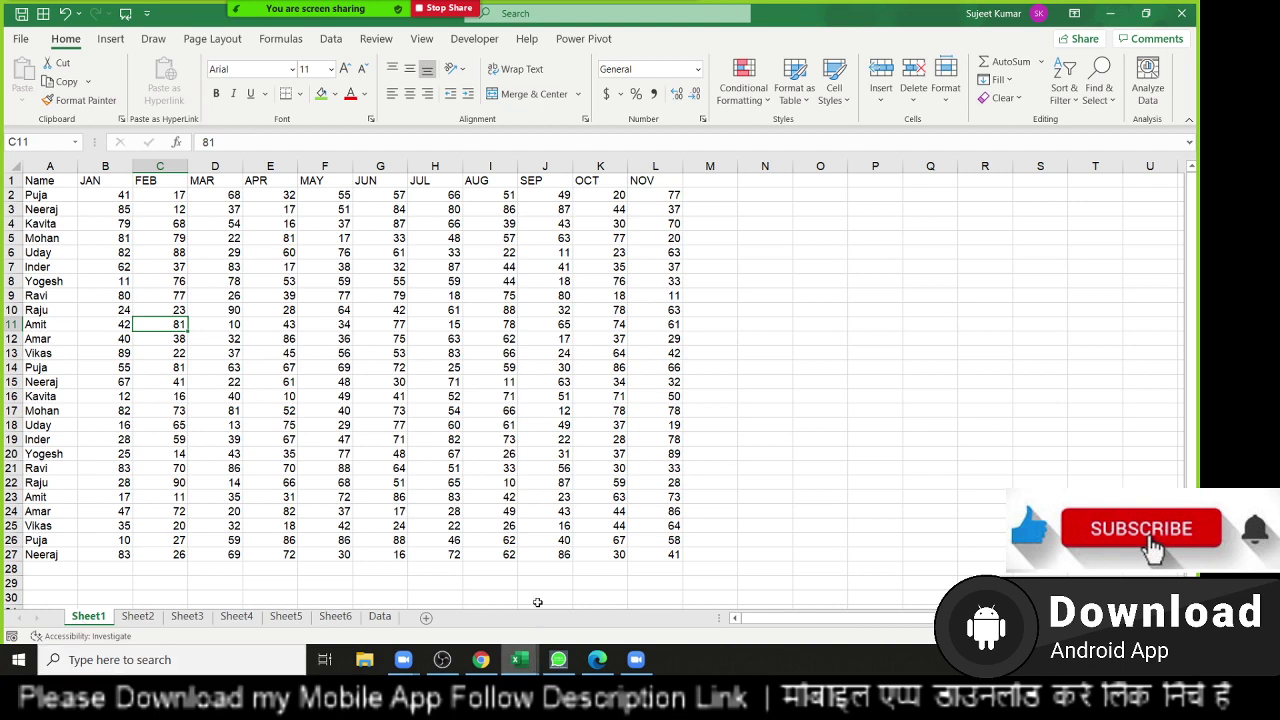
click(379, 617)
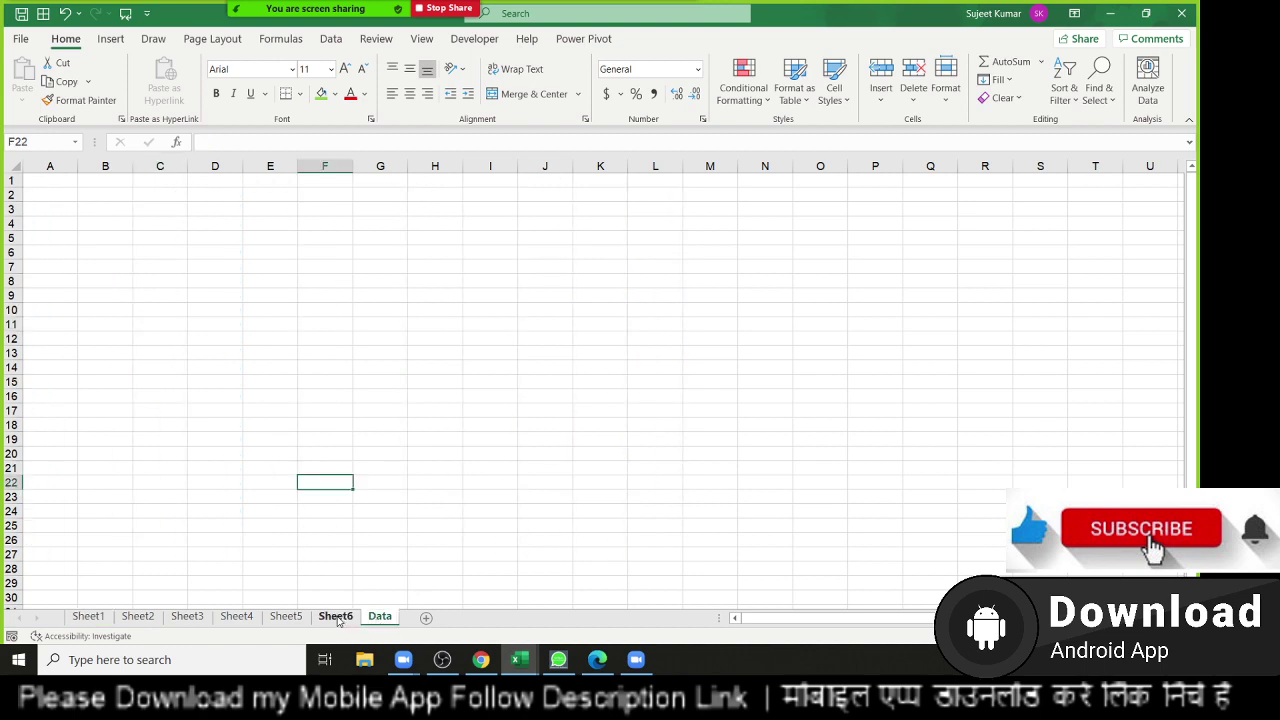
click(338, 617)
click(285, 617)
click(240, 617)
click(187, 617)
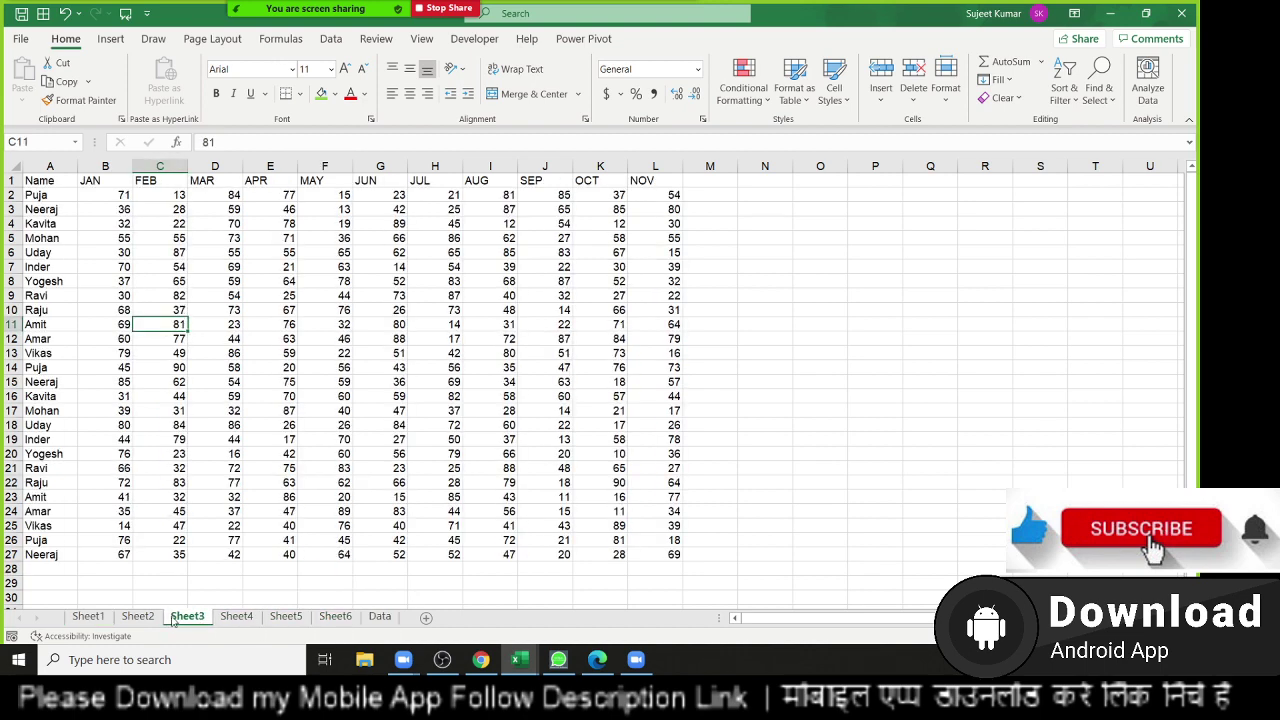
click(138, 617)
click(88, 617)
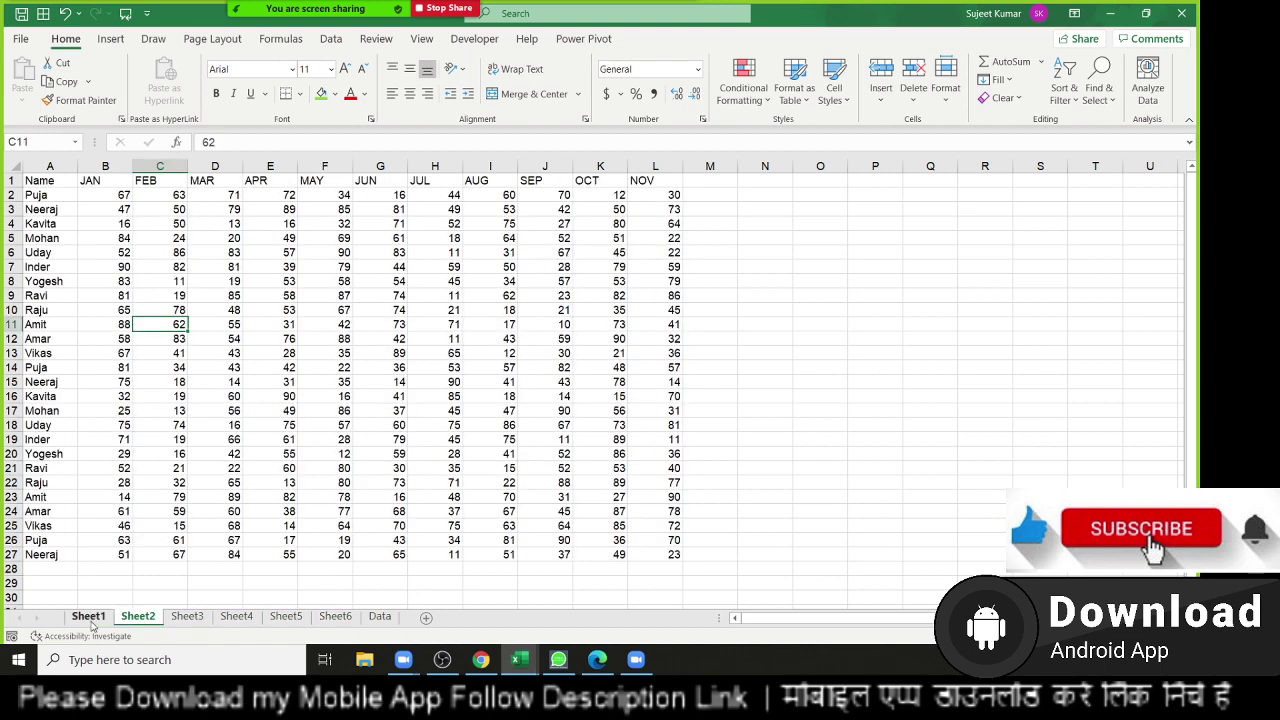
Select A1 on the empty Data sheet and open the Data tab's Get Data source list.
click(335, 617)
click(379, 617)
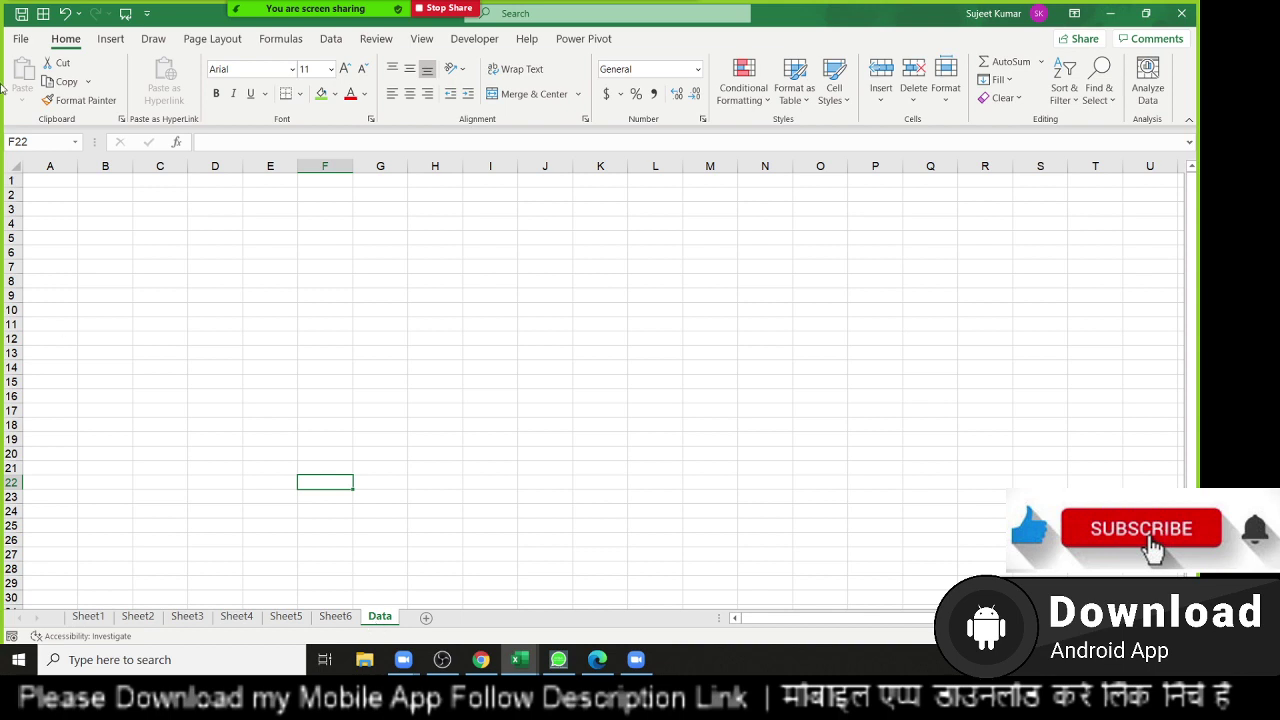
click(45, 182)
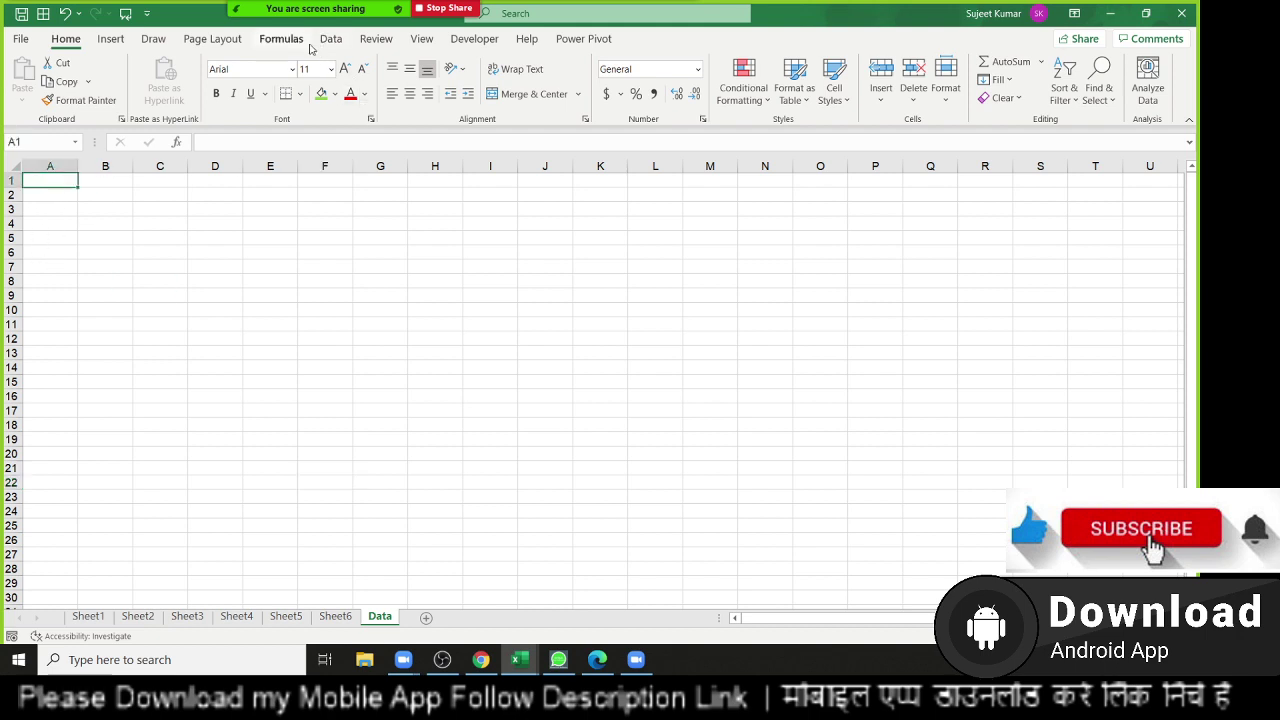
click(320, 40)
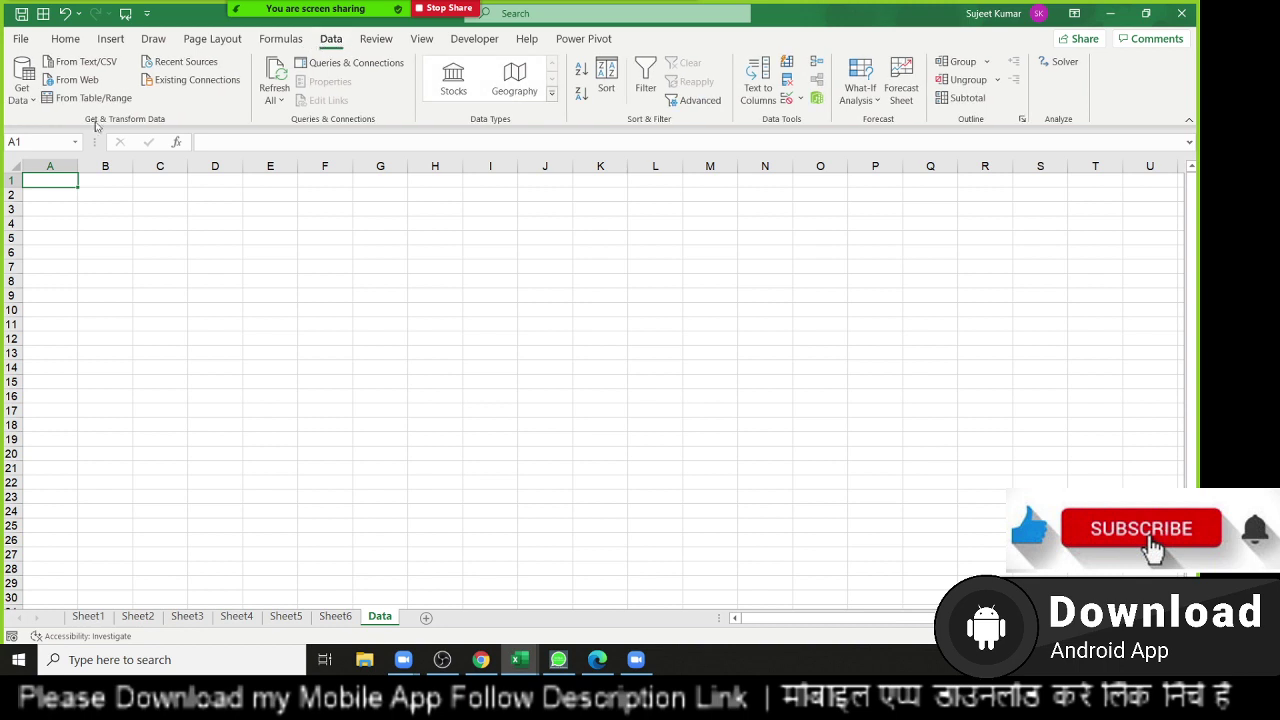
click(15, 103)
mouse_move(80, 127)
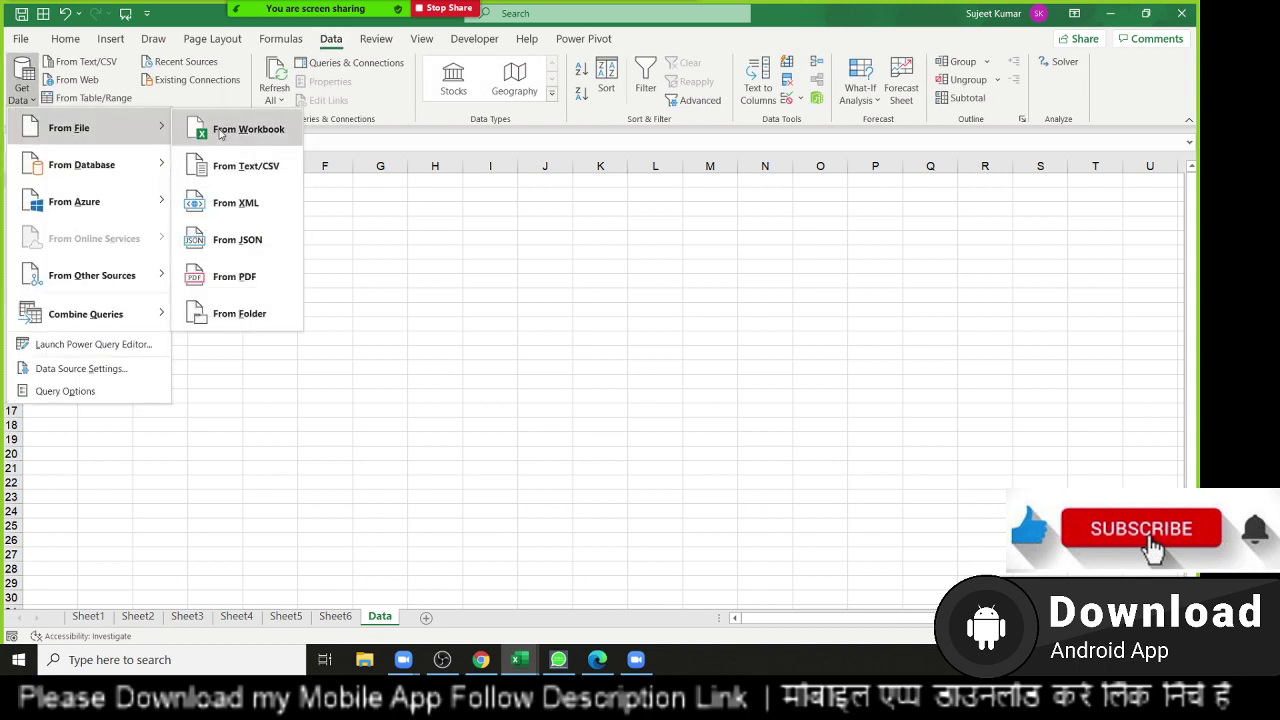
Choose From Workbook and look for DC in the Downloads folder, sorted by date modified.
click(224, 127)
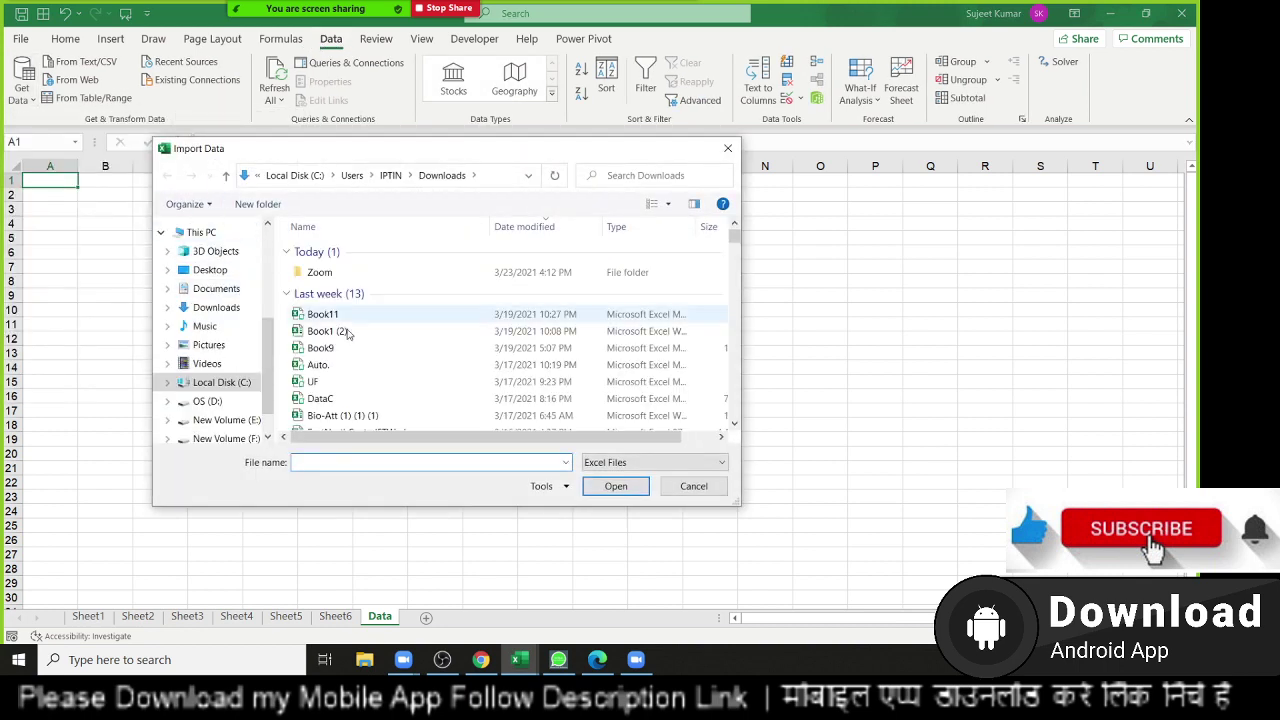
click(215, 307)
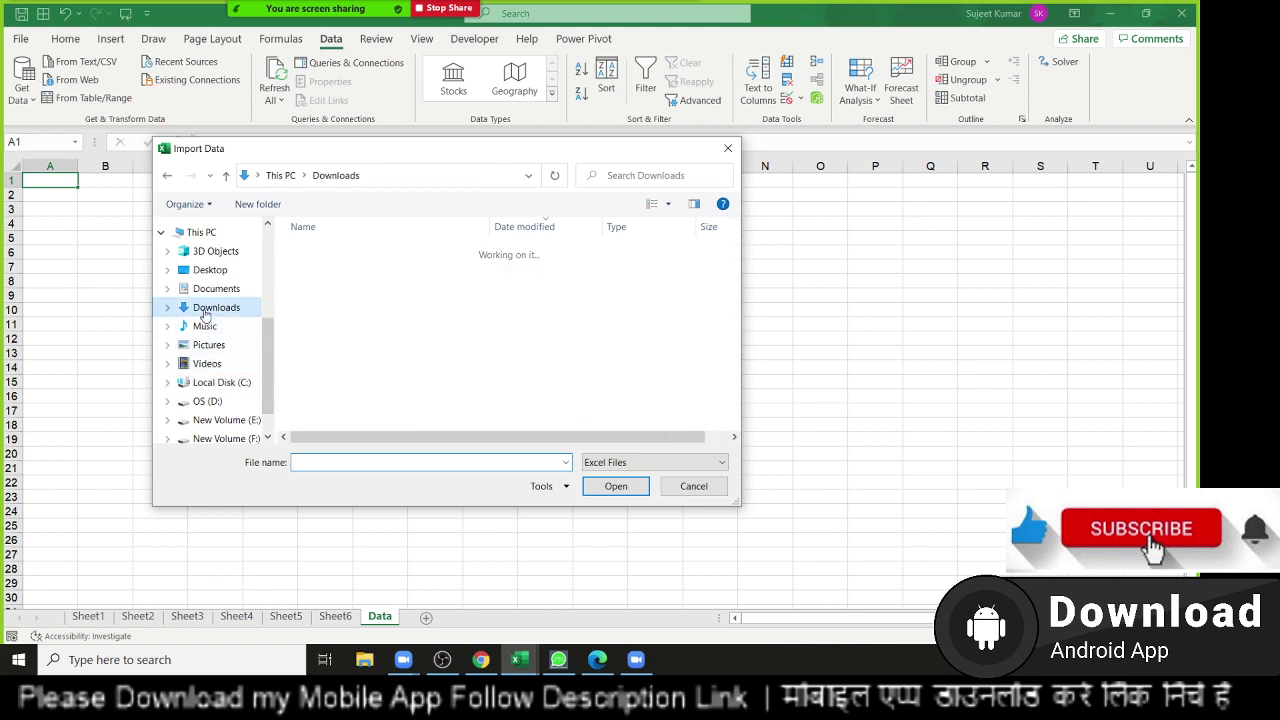
click(512, 229)
click(512, 229)
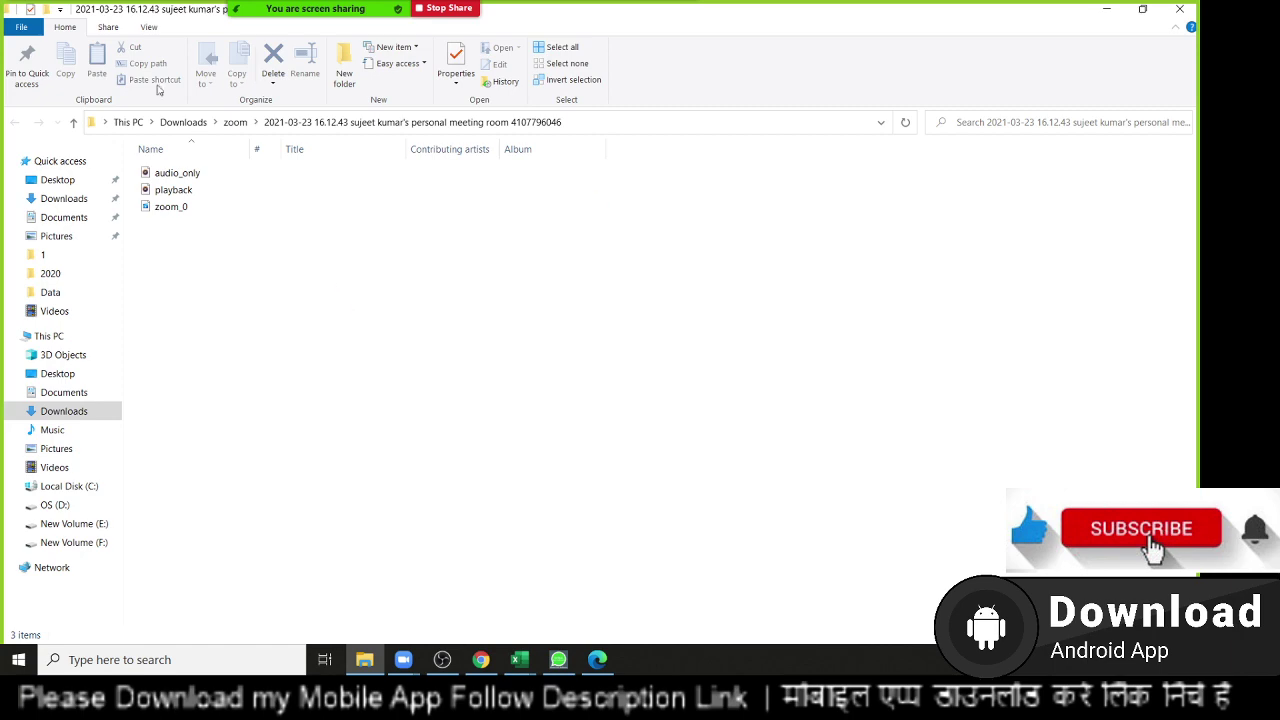
click(1183, 12)
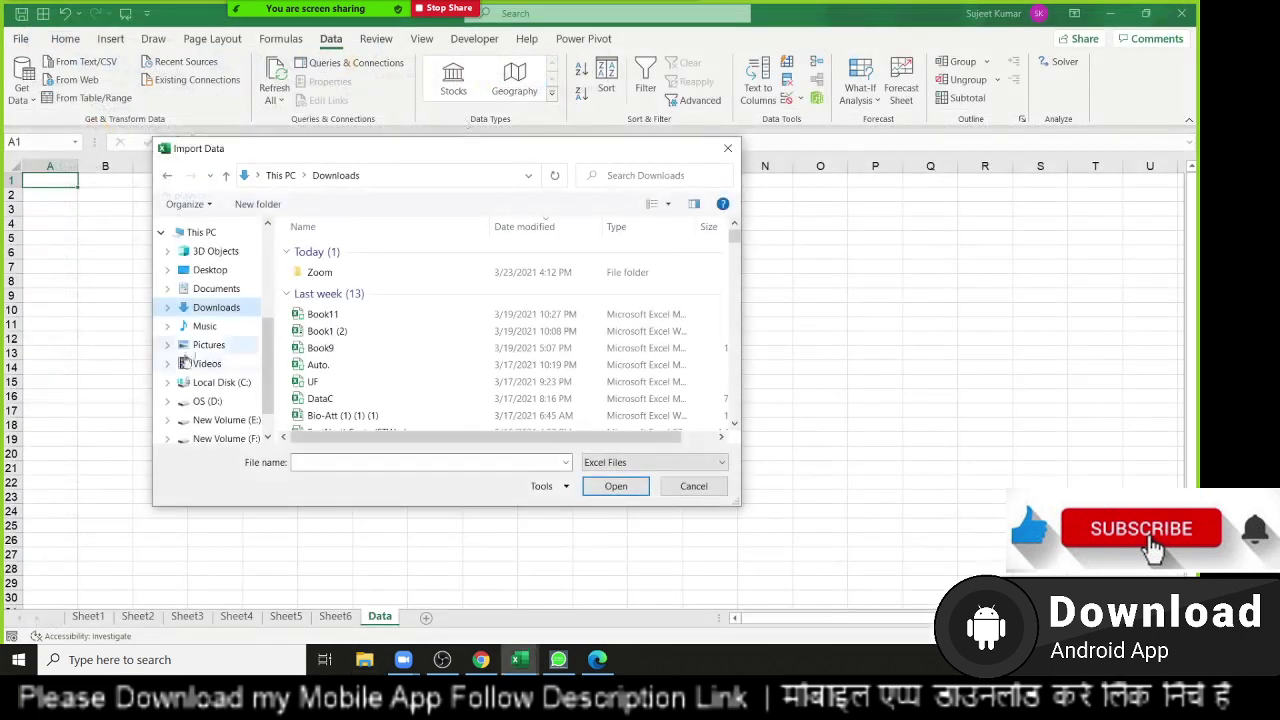
scroll(410, 392, down, 1)
scroll(410, 392, up, 1)
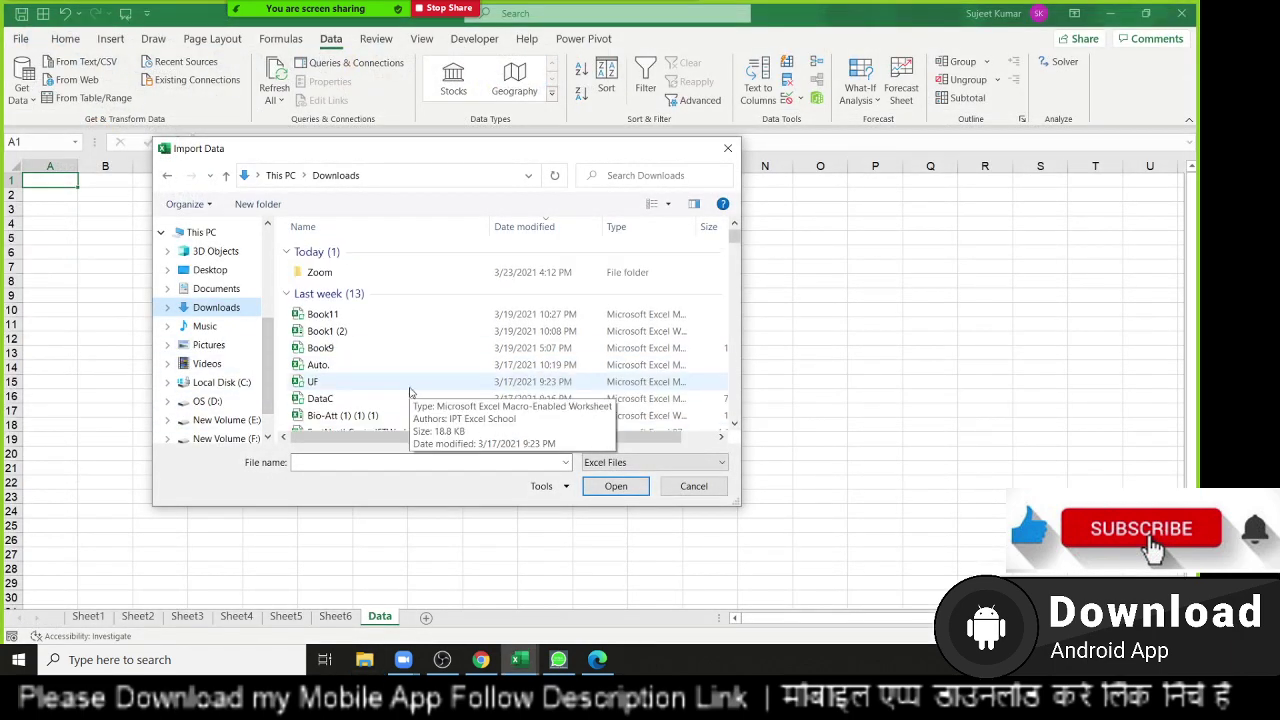
click(517, 226)
scroll(440, 380, down, 2)
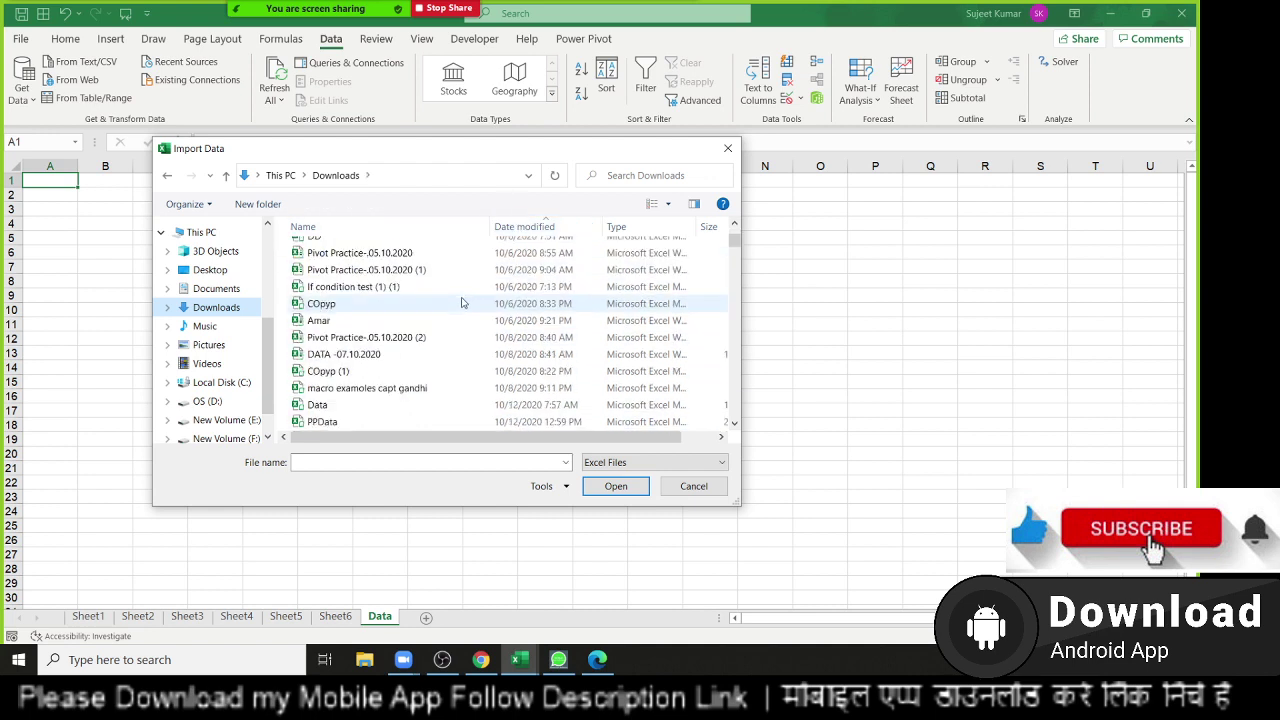
scroll(440, 380, up, 2)
Pick the DC workbook from the Desktop folder and import it.
click(425, 462)
text(D)
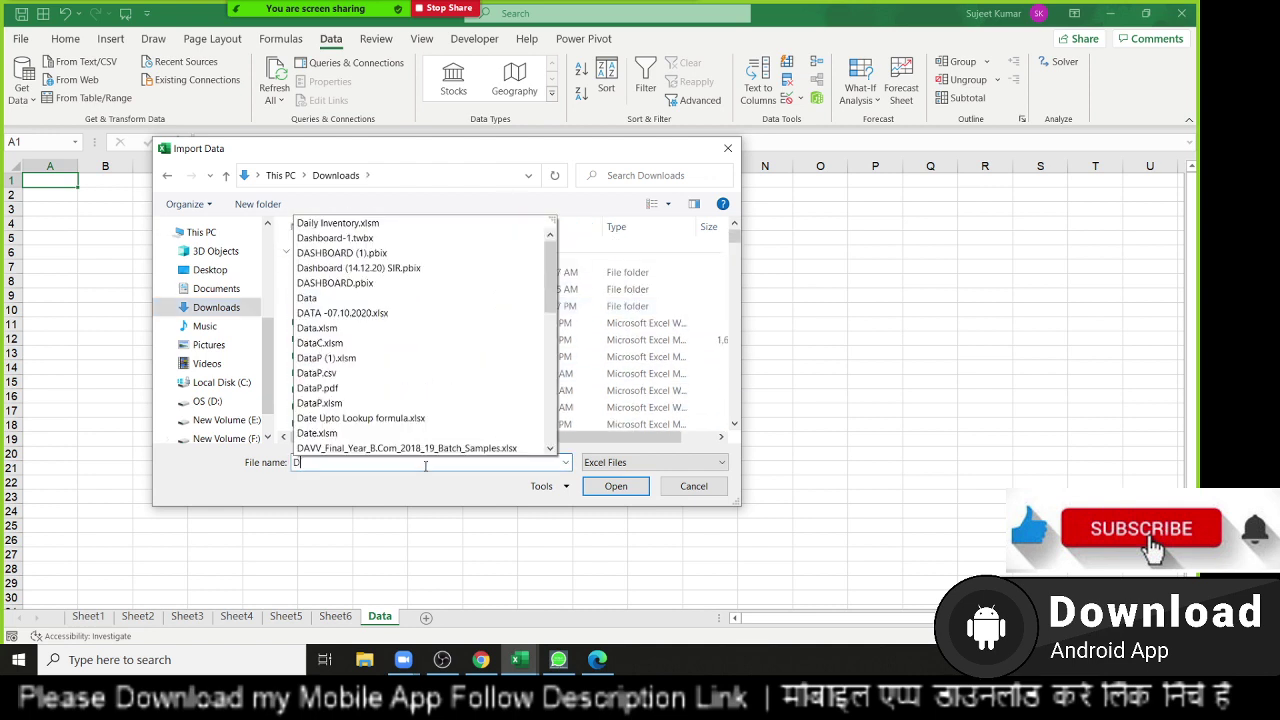
text(C)
key(BackSpace)
key(BackSpace)
click(209, 270)
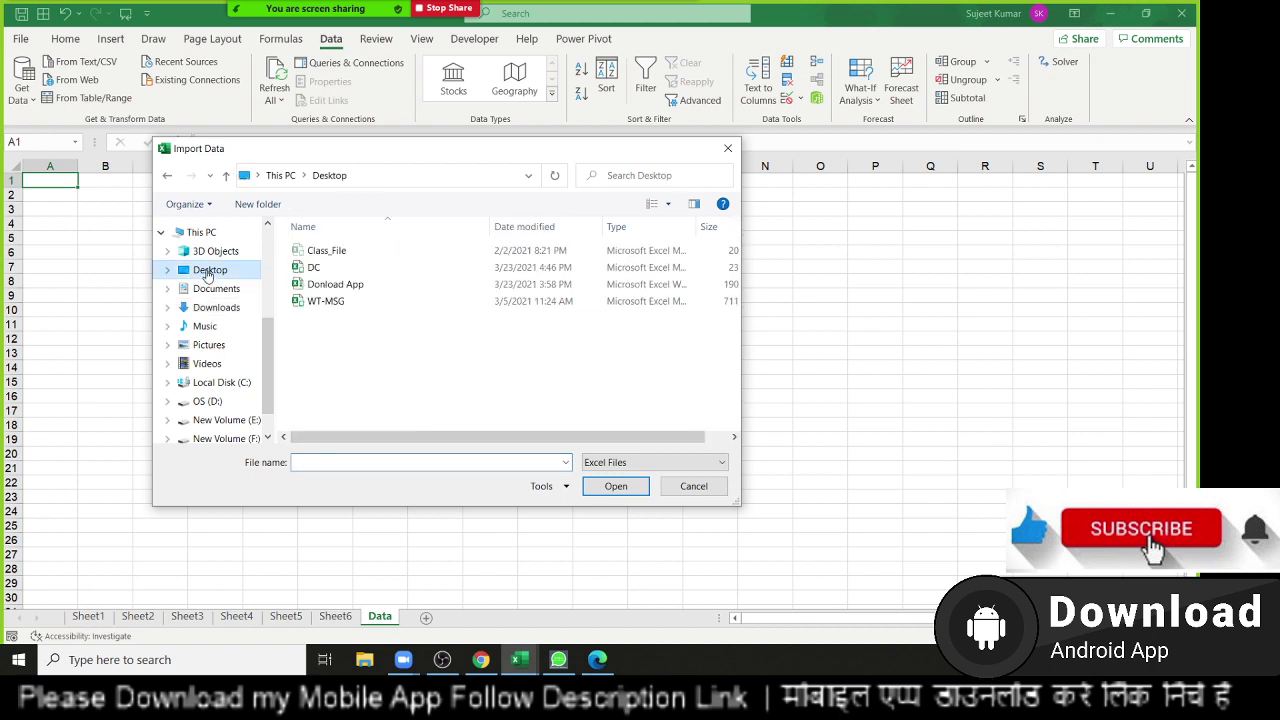
click(315, 267)
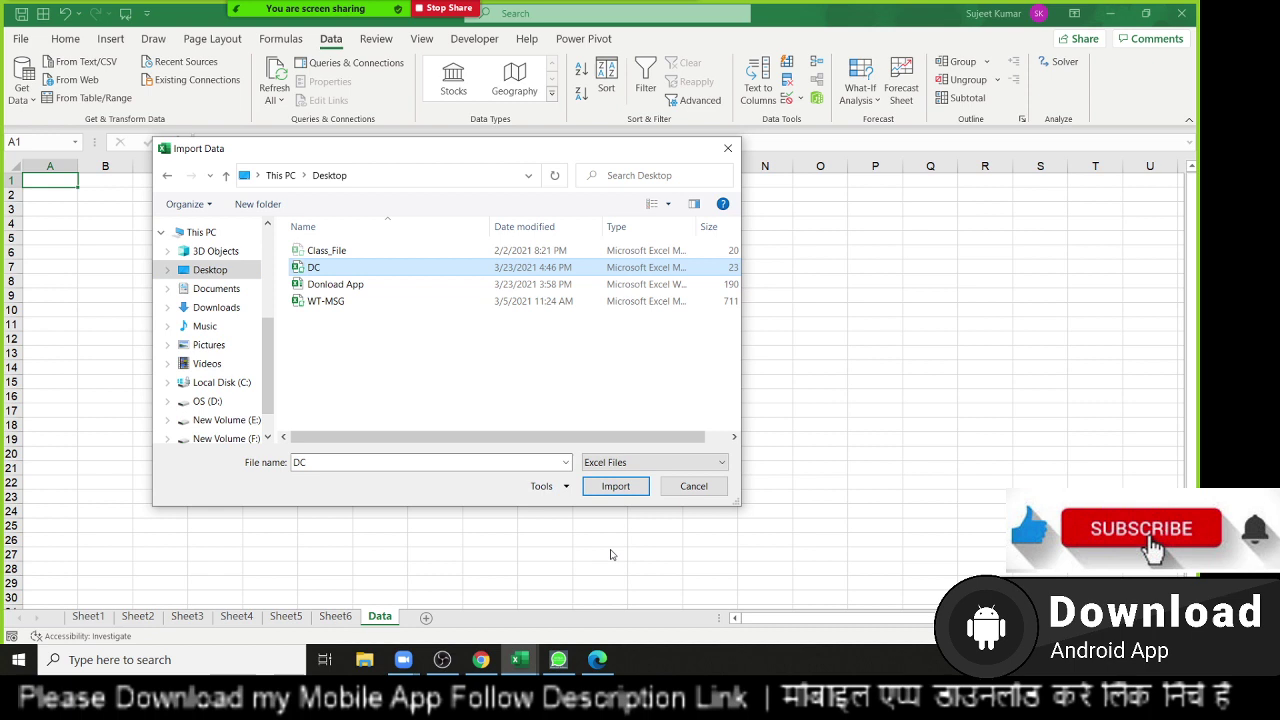
click(614, 487)
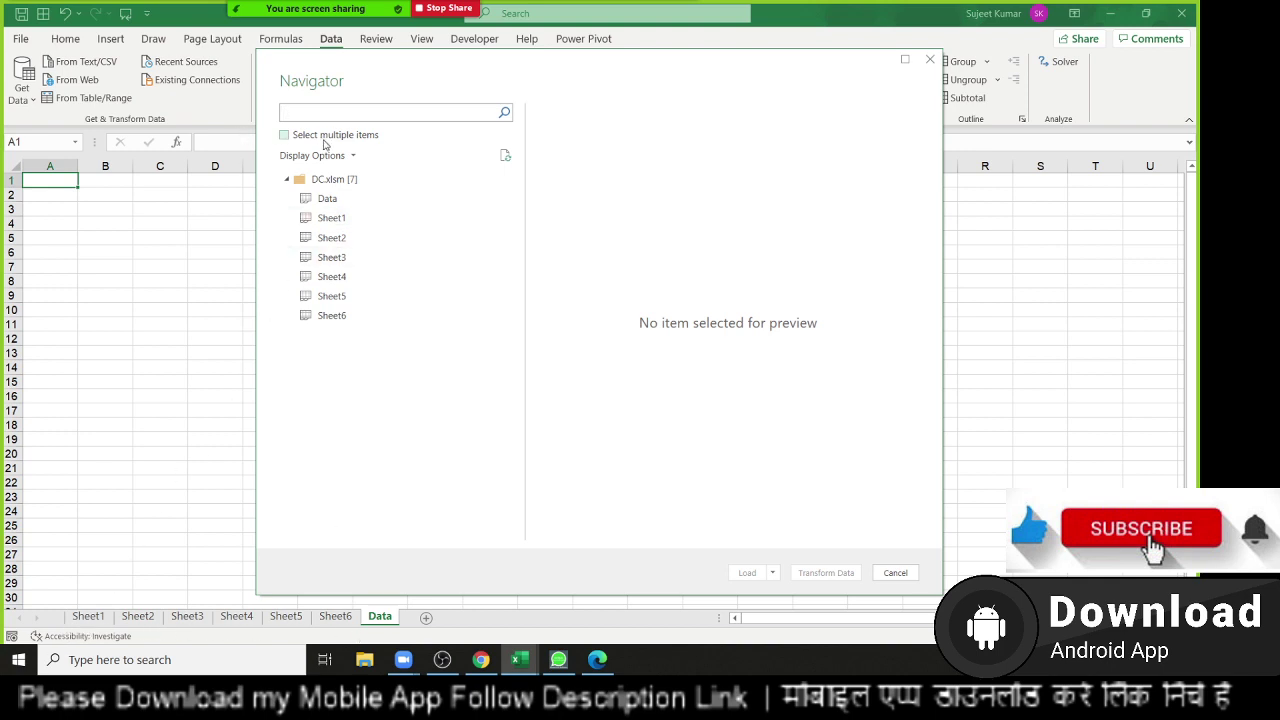
Enable multiple selection, tick Sheet1 through Sheet6 in the Navigator, and choose Load To.
click(284, 134)
click(306, 219)
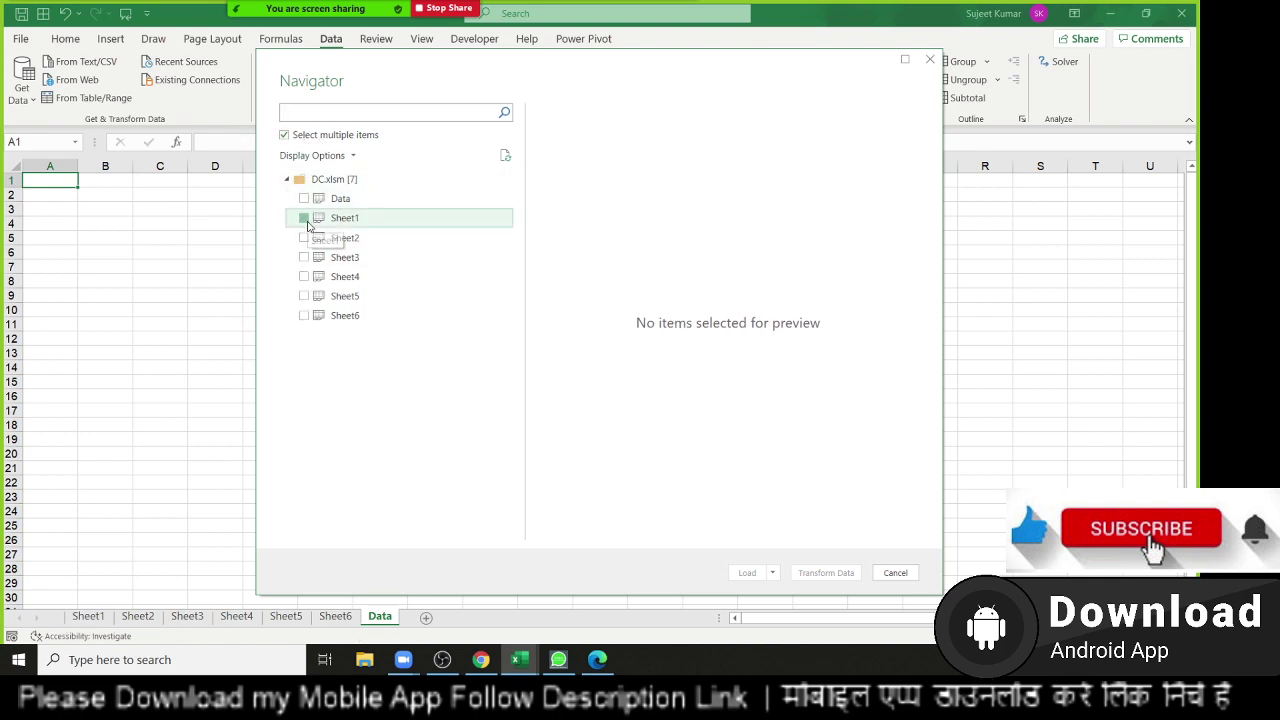
click(305, 238)
click(305, 258)
click(305, 276)
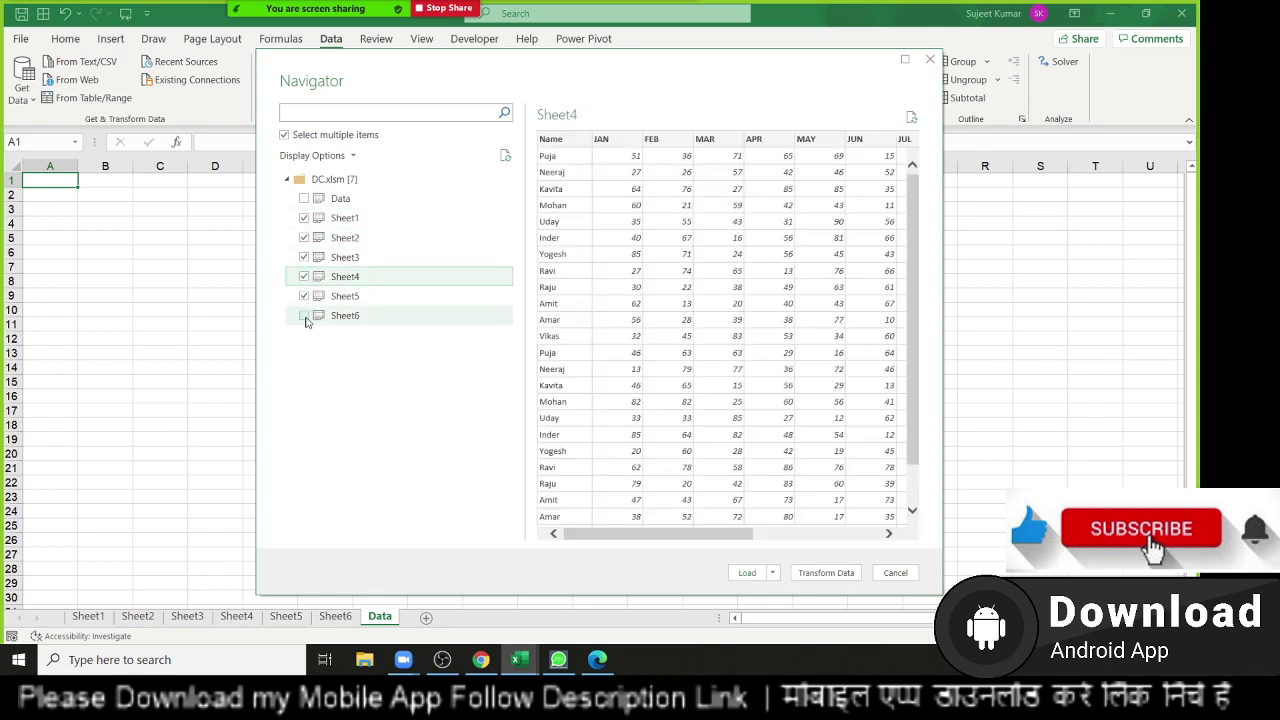
click(305, 315)
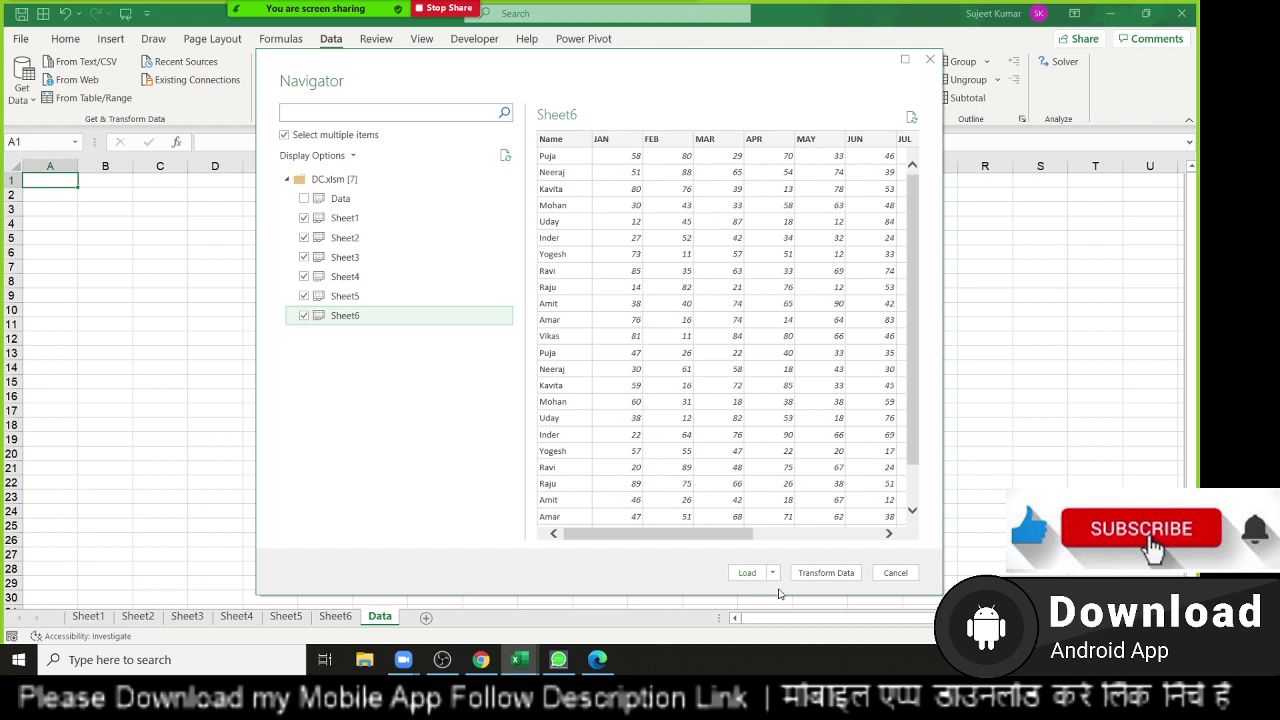
click(772, 572)
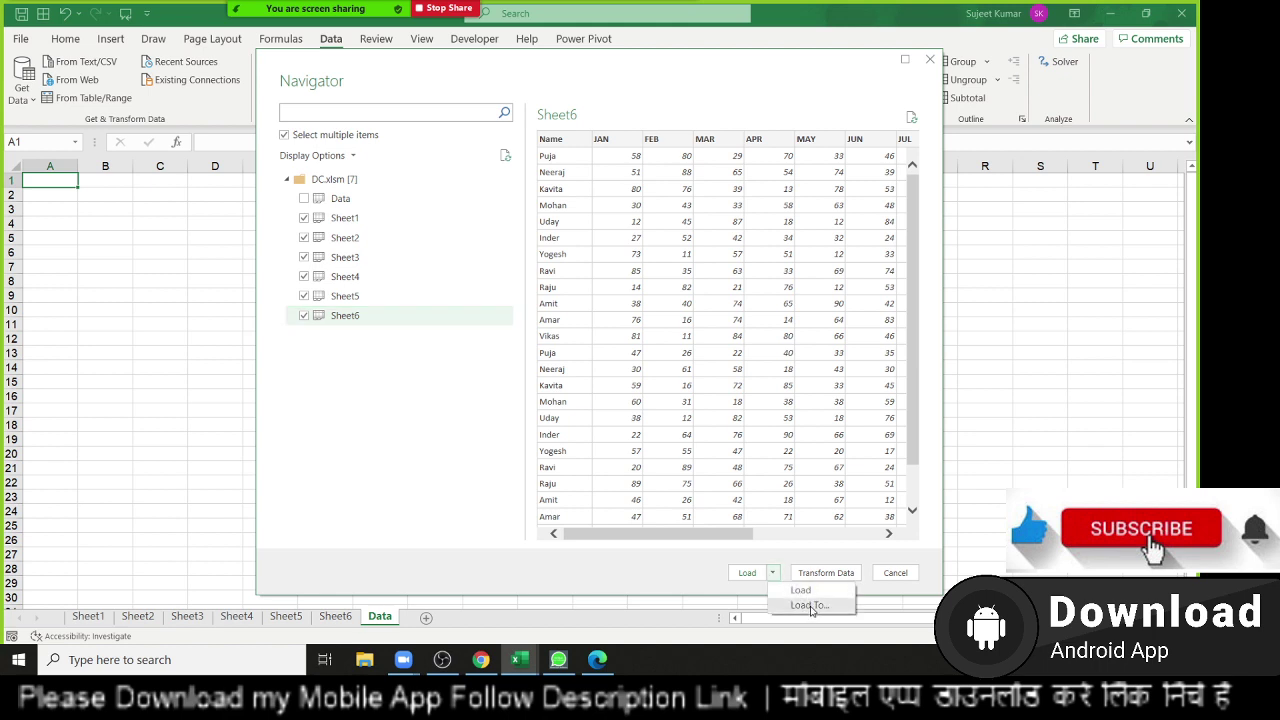
click(809, 606)
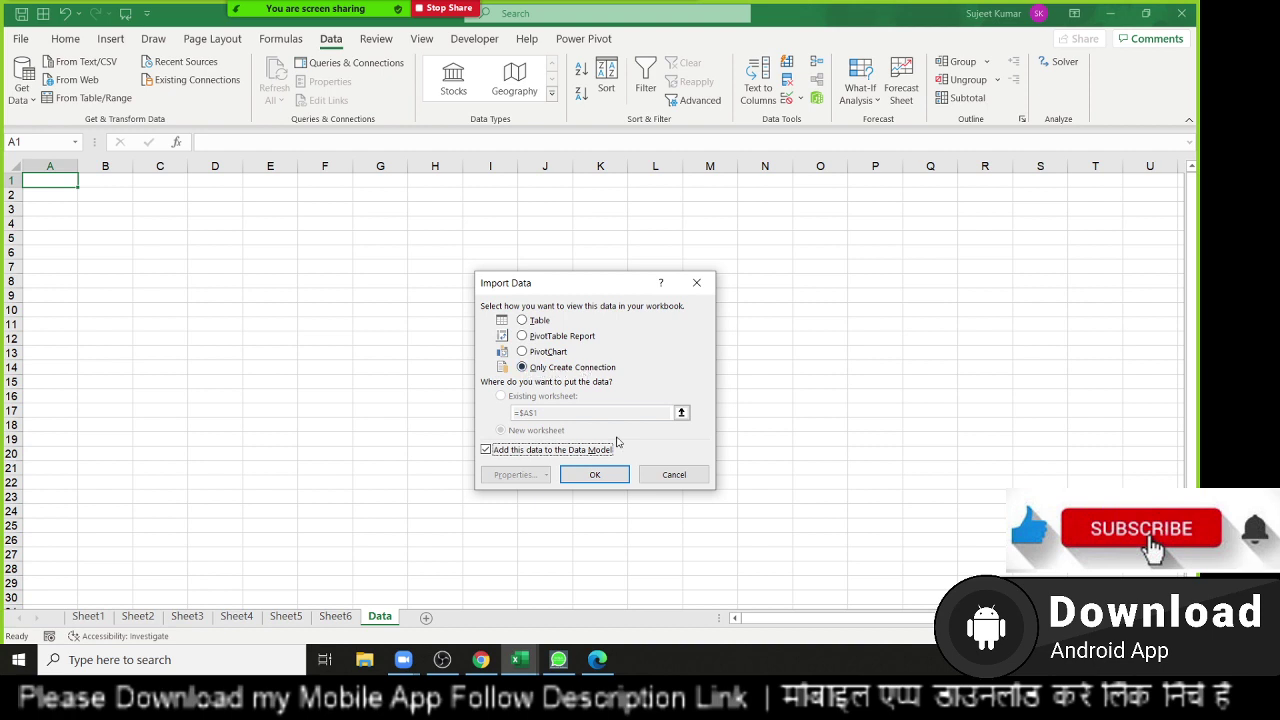
Confirm Only Create Connection with Add to Data Model, creating six 26-row queries.
click(610, 478)
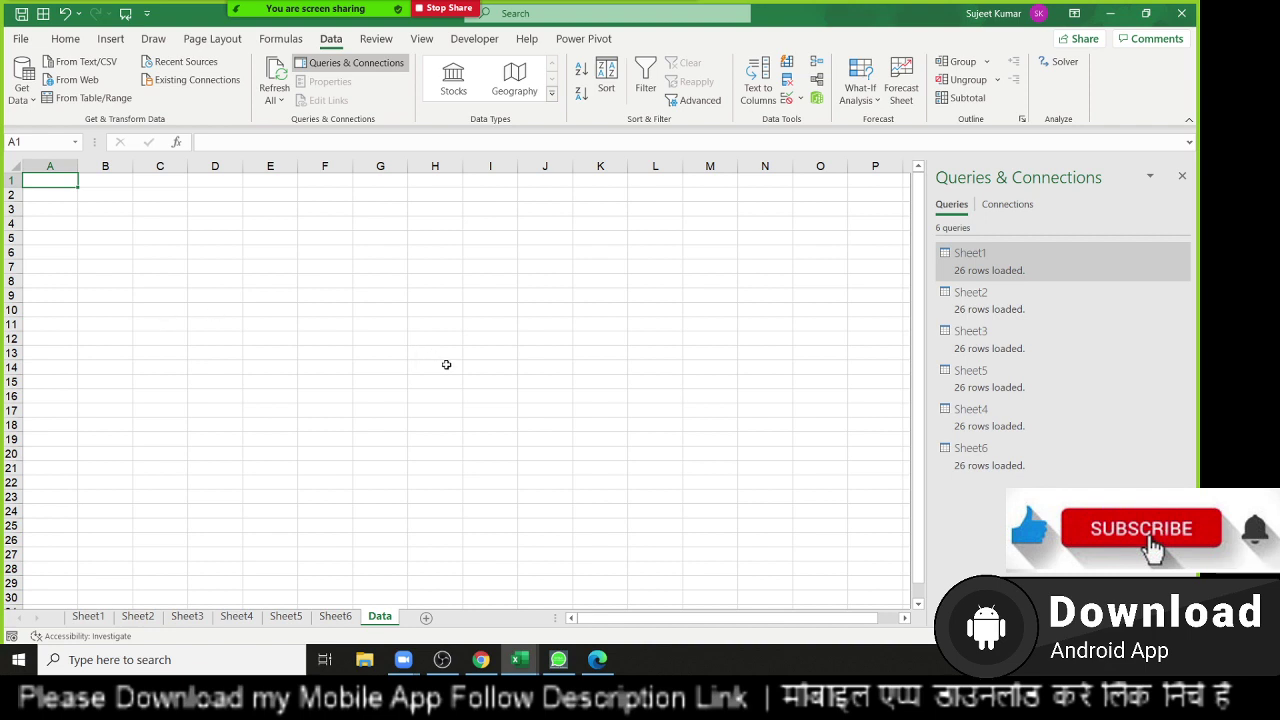
mouse_move(985, 300)
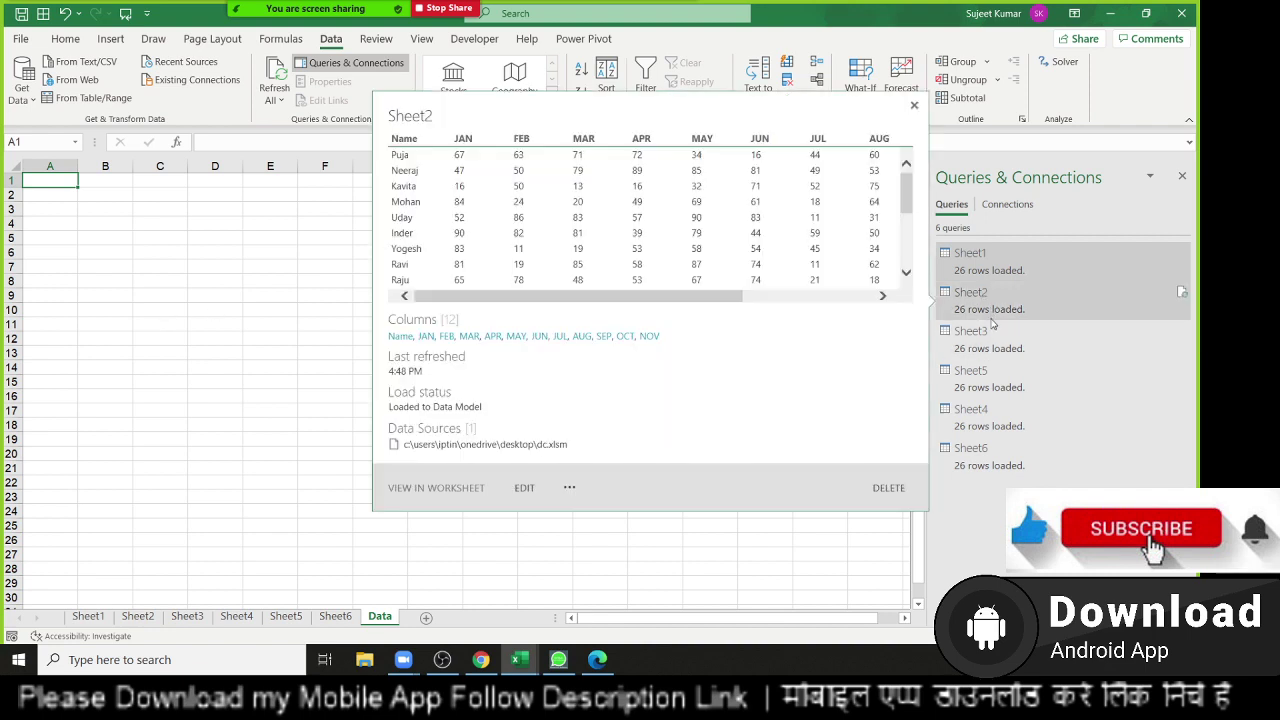
On Sheet4, insert a blank row above Amit at row 11.
click(618, 378)
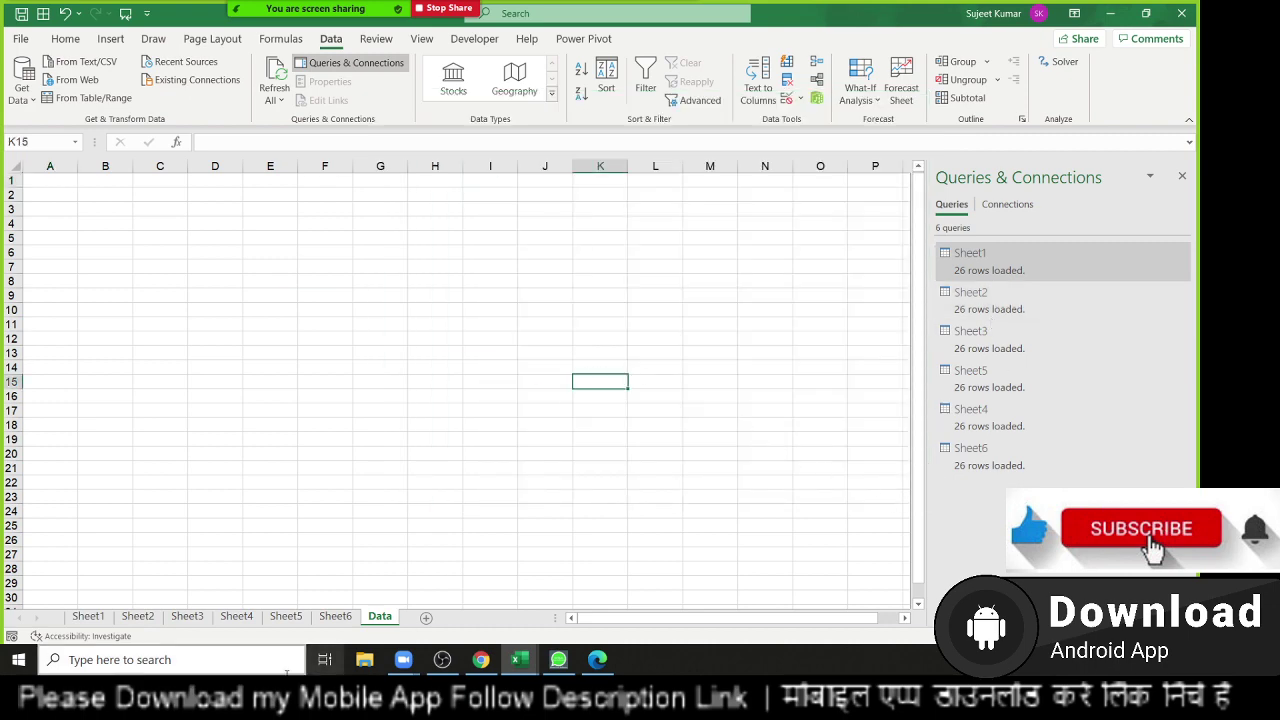
click(236, 616)
click(10, 324)
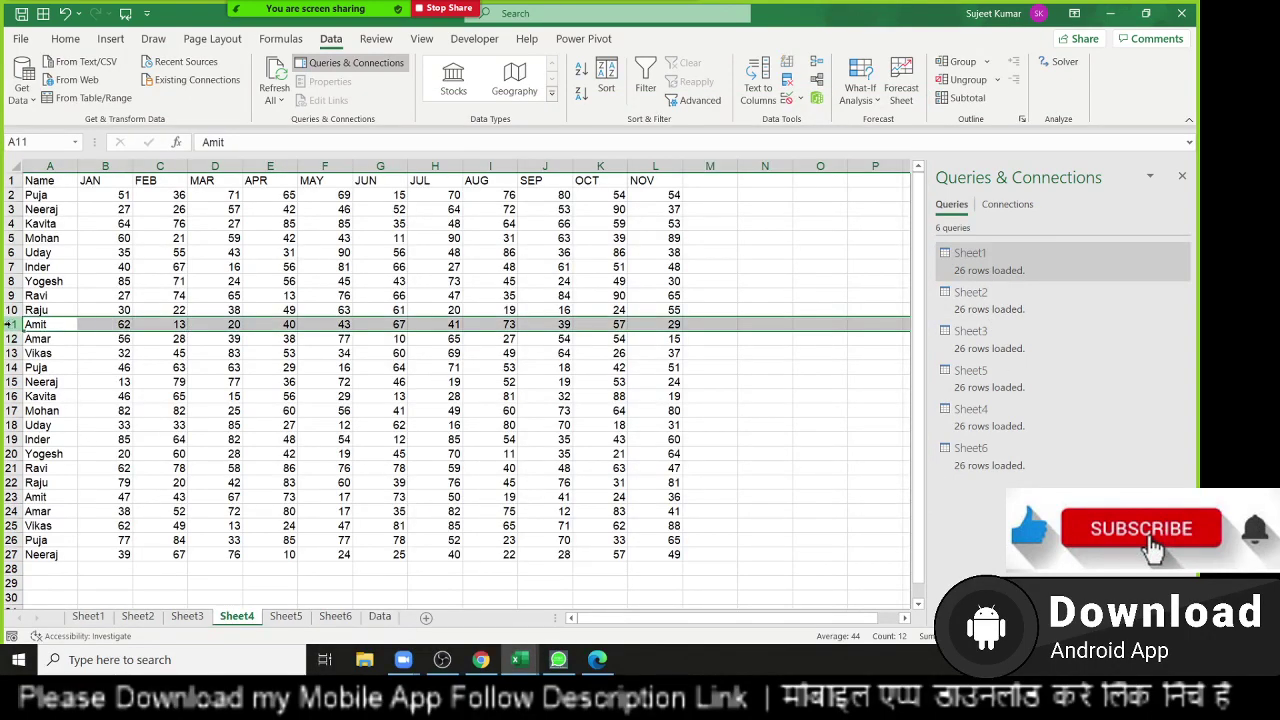
key(ctrl+shift+plus)
click(247, 257)
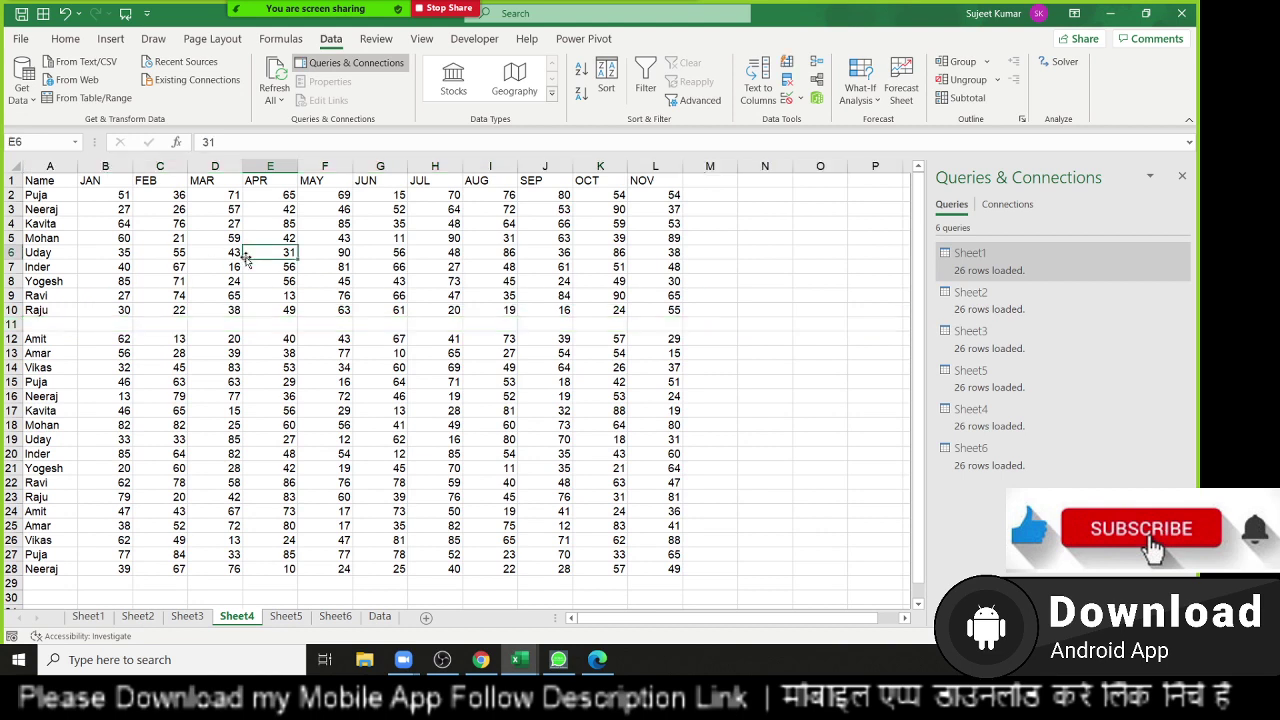
Delete the Sheet1 query, then the Sheet2–Sheet6 queries, leaving zero queries.
click(389, 618)
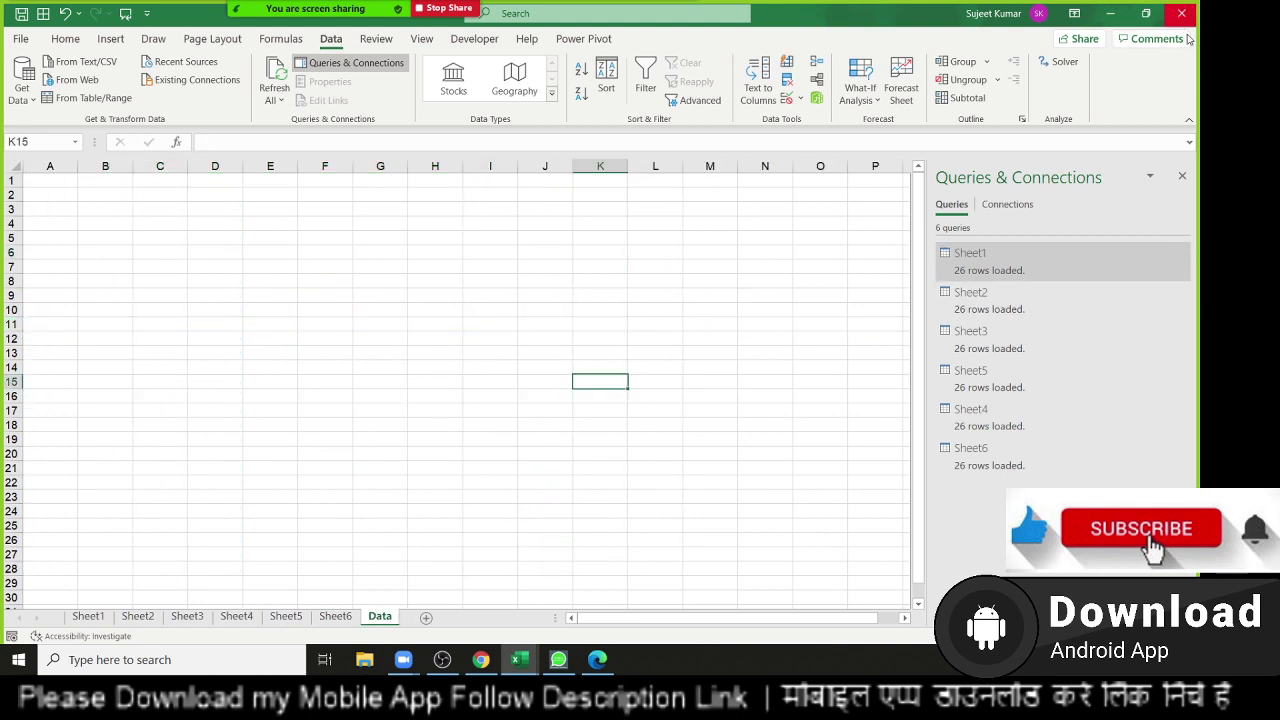
right_click(992, 266)
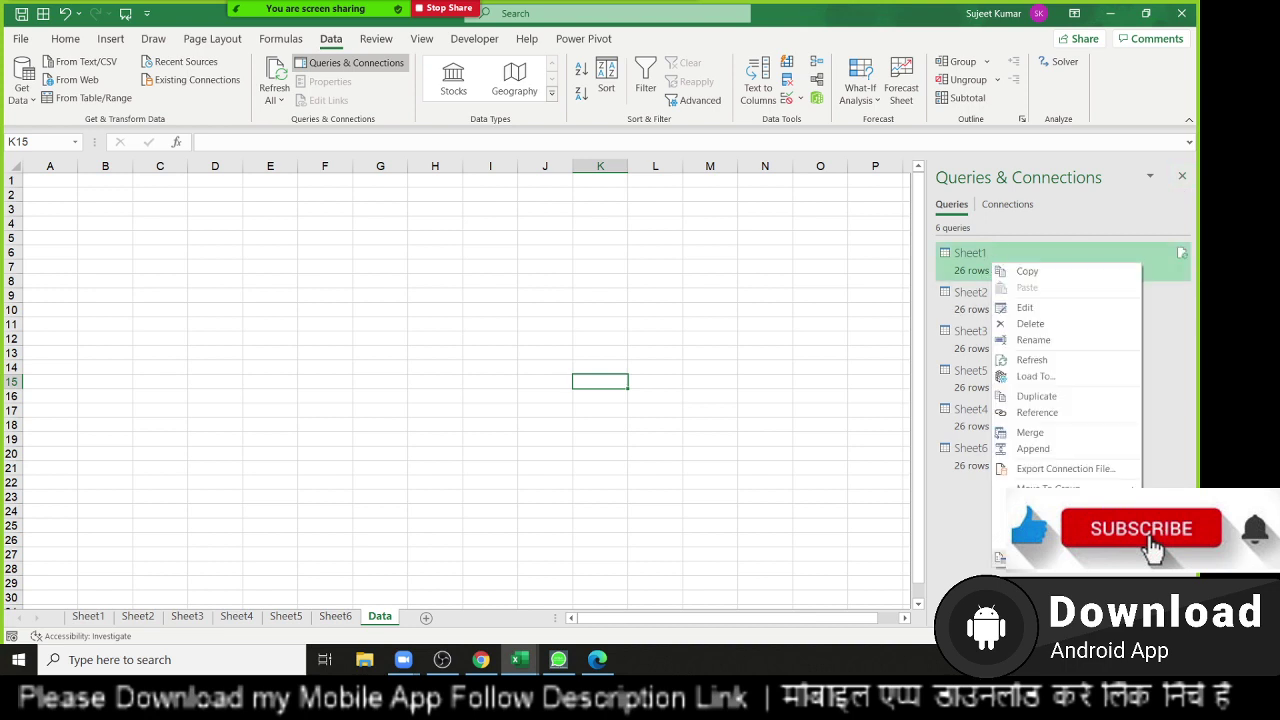
click(1022, 326)
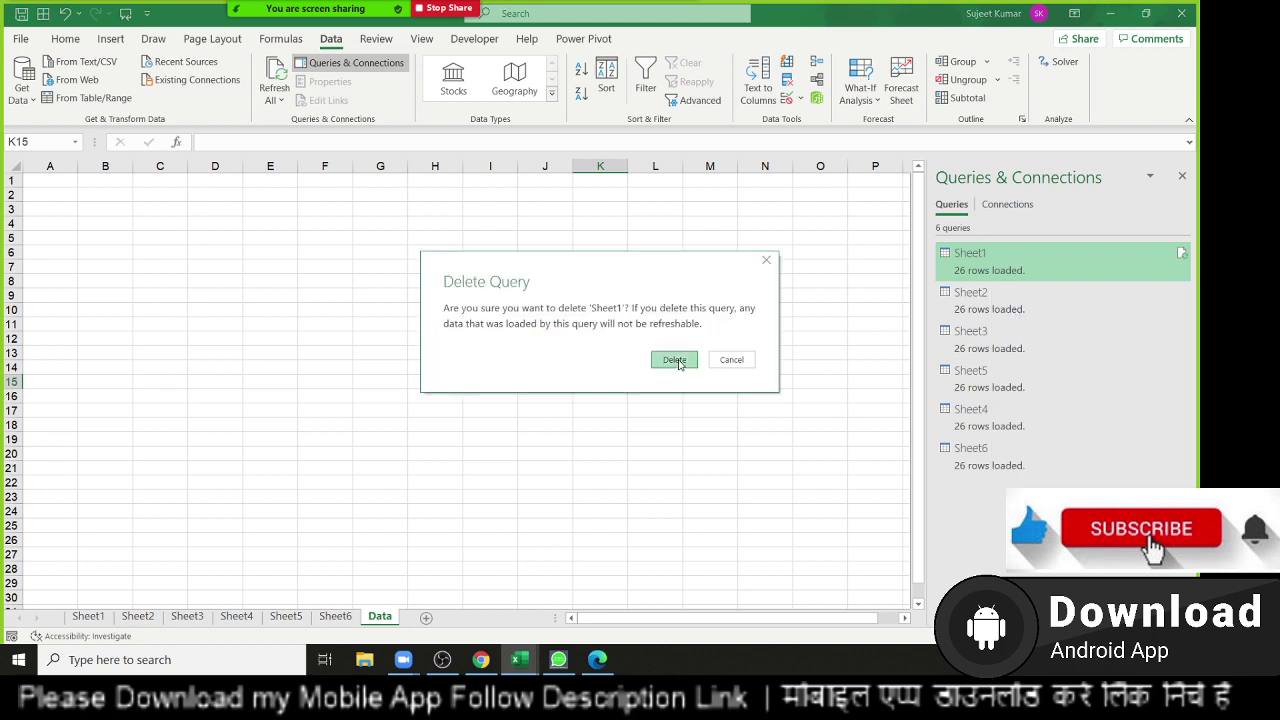
click(680, 362)
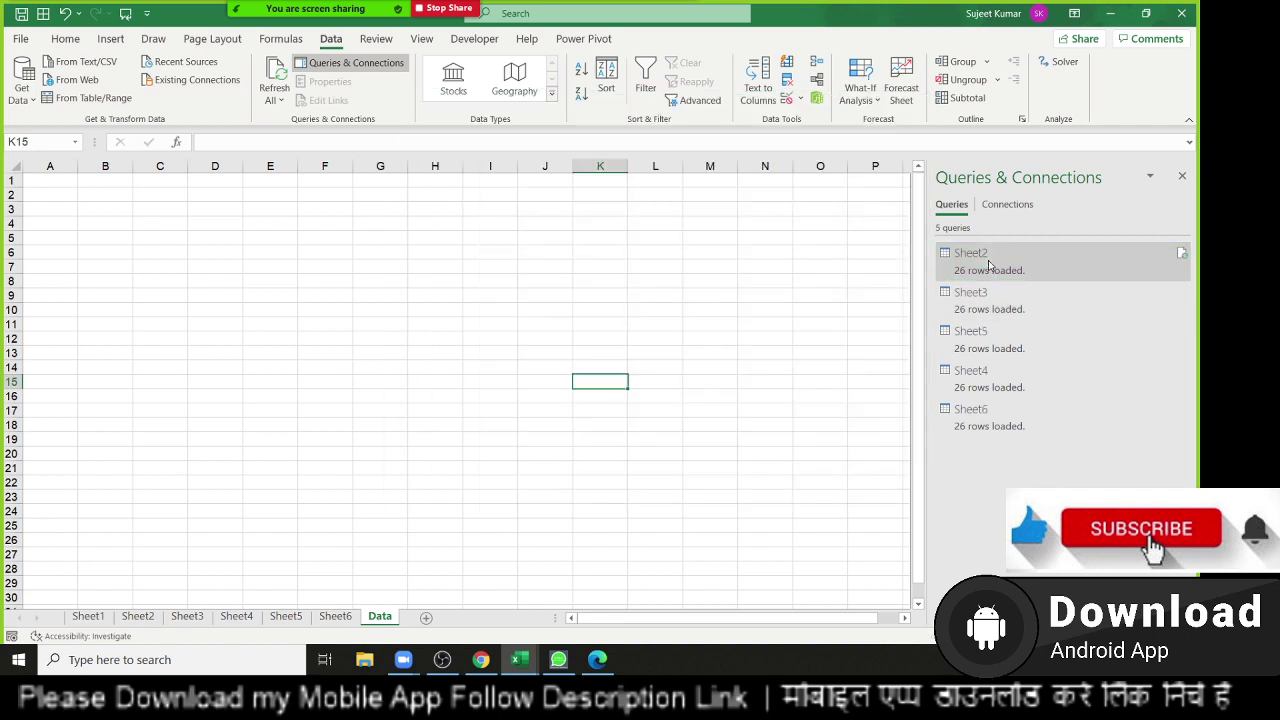
shift+click(1002, 424)
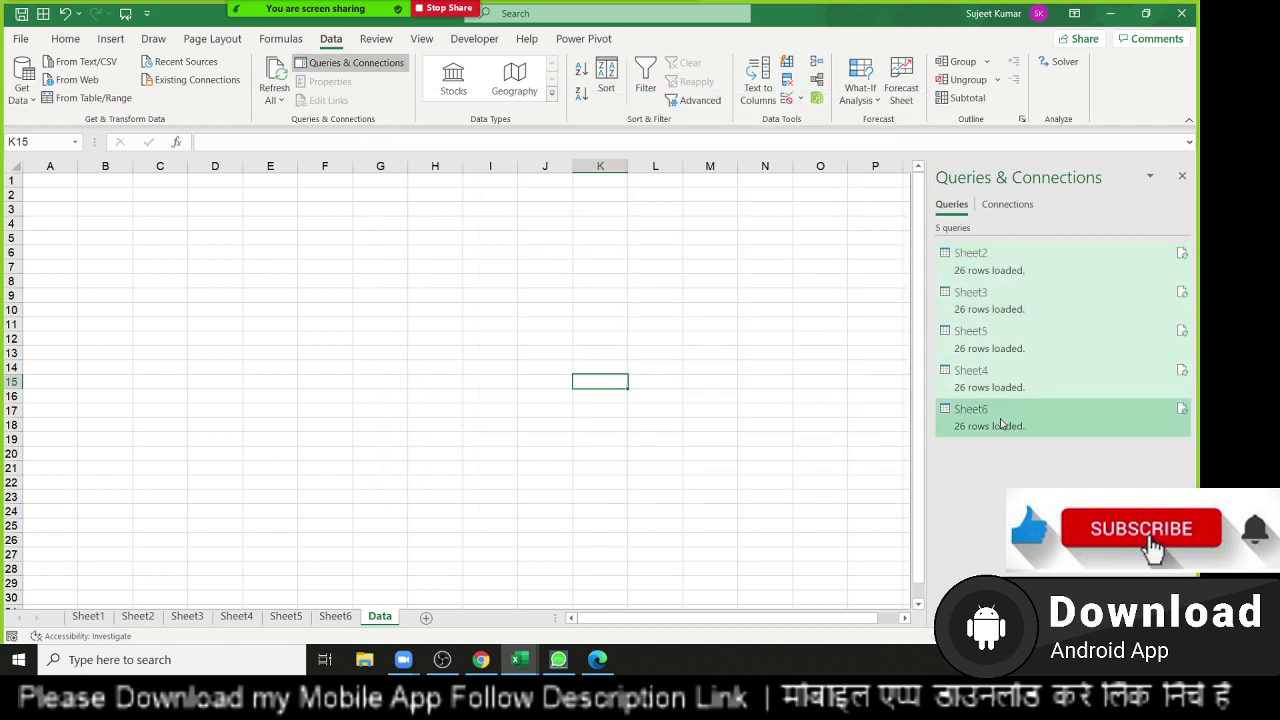
right_click(1002, 424)
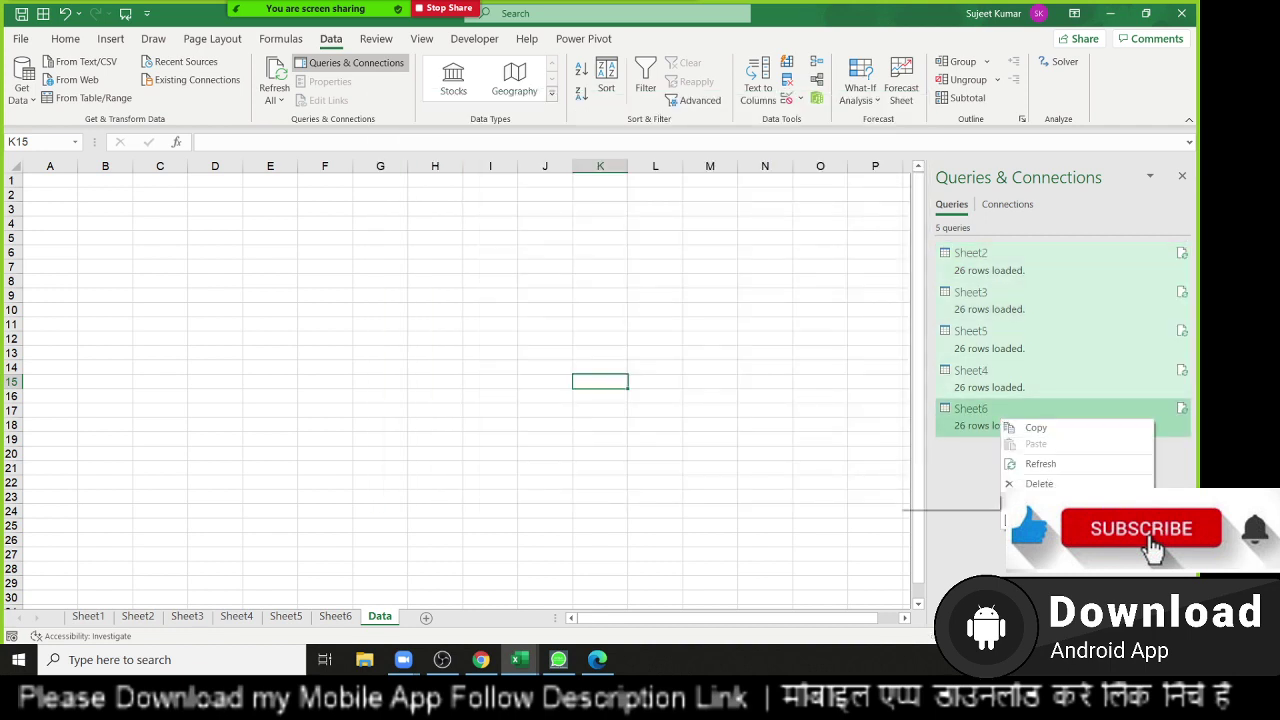
click(1040, 484)
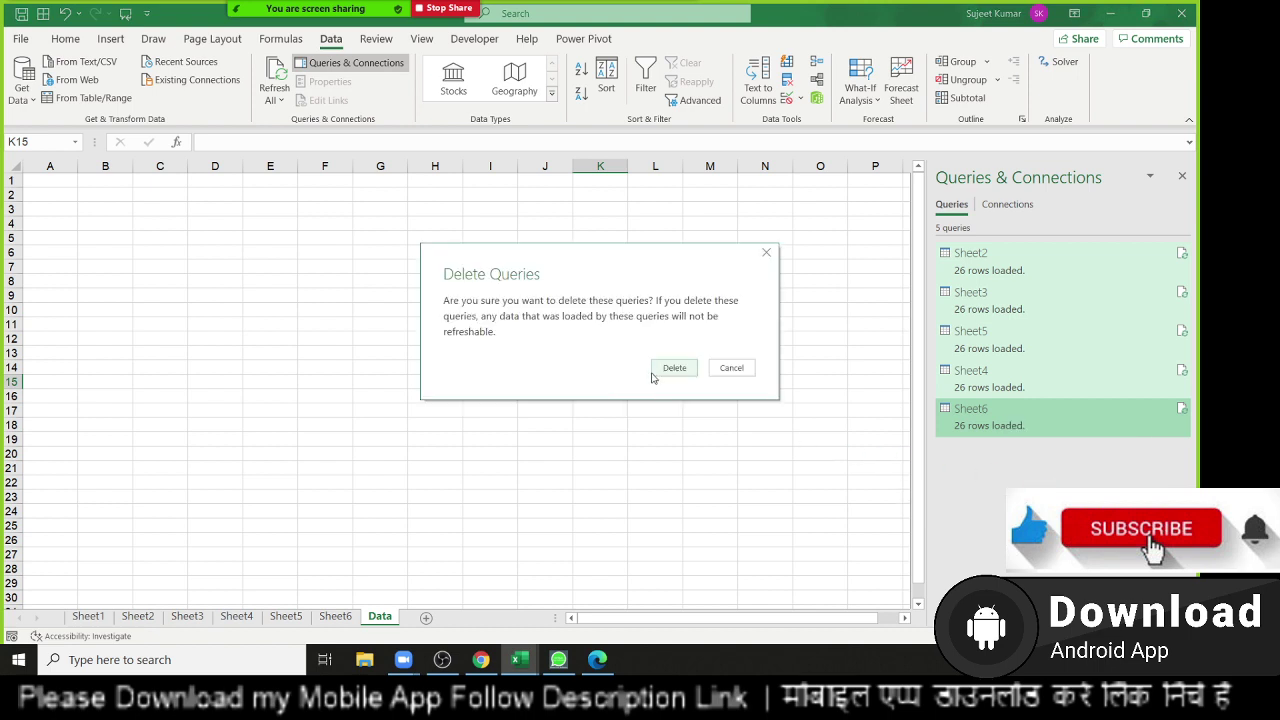
click(676, 377)
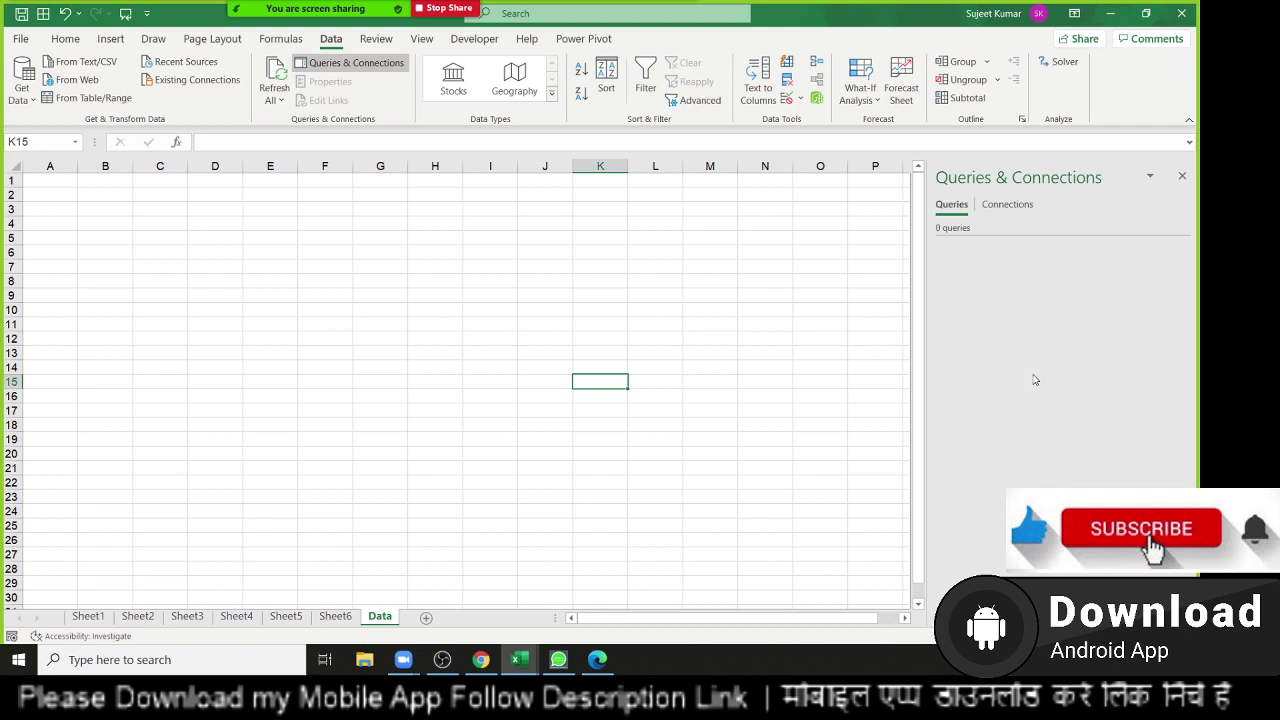
Close the queries list, check Sheet4's data, and select A1 on the empty Data sheet.
click(1182, 176)
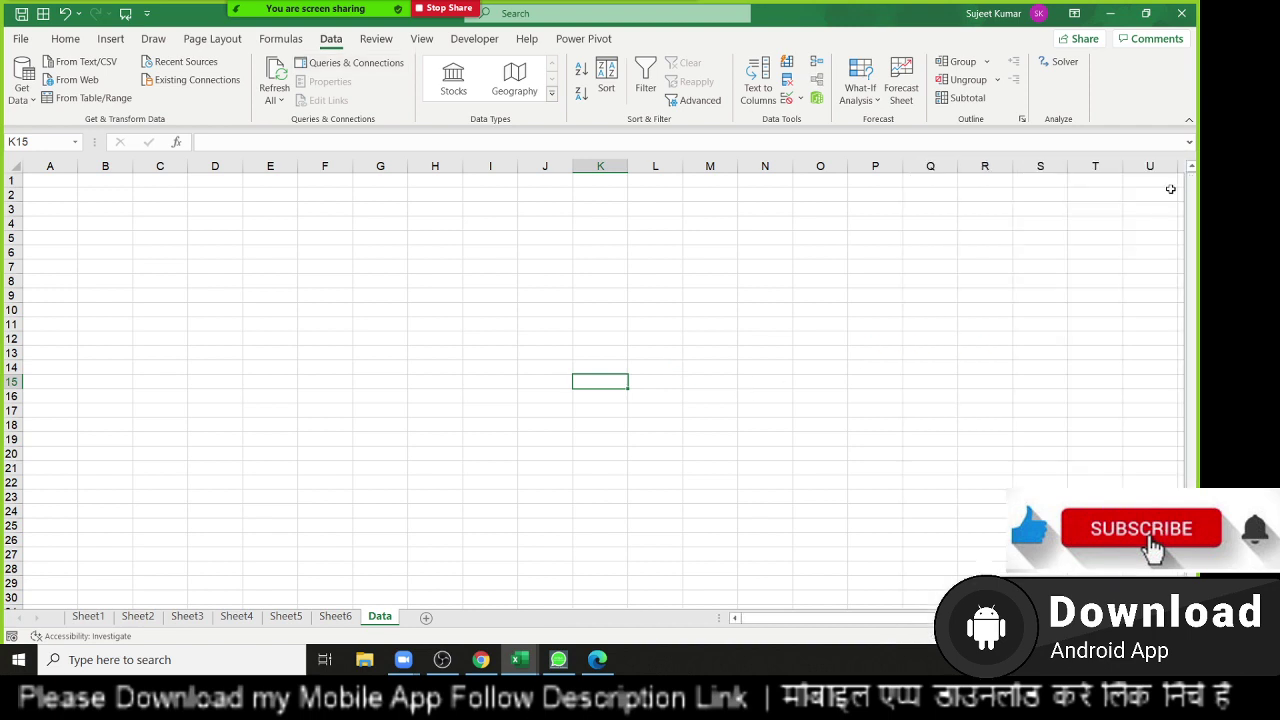
click(283, 618)
click(241, 620)
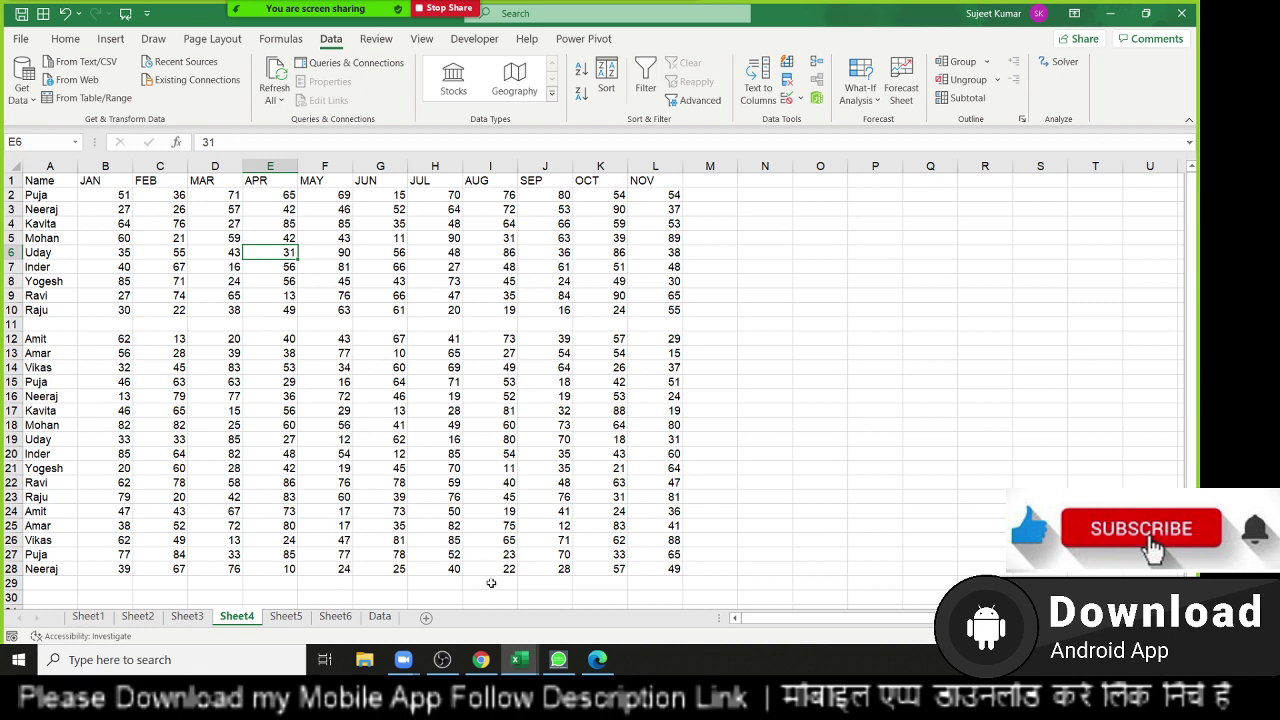
click(379, 617)
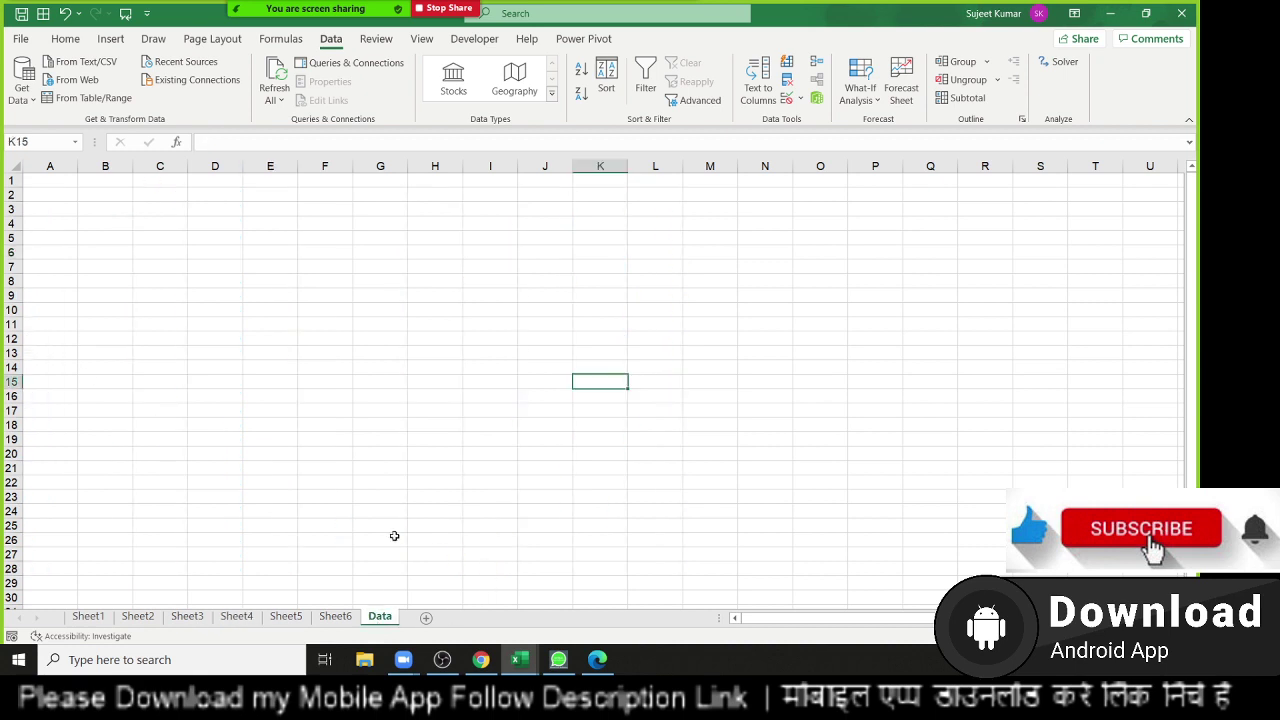
click(72, 184)
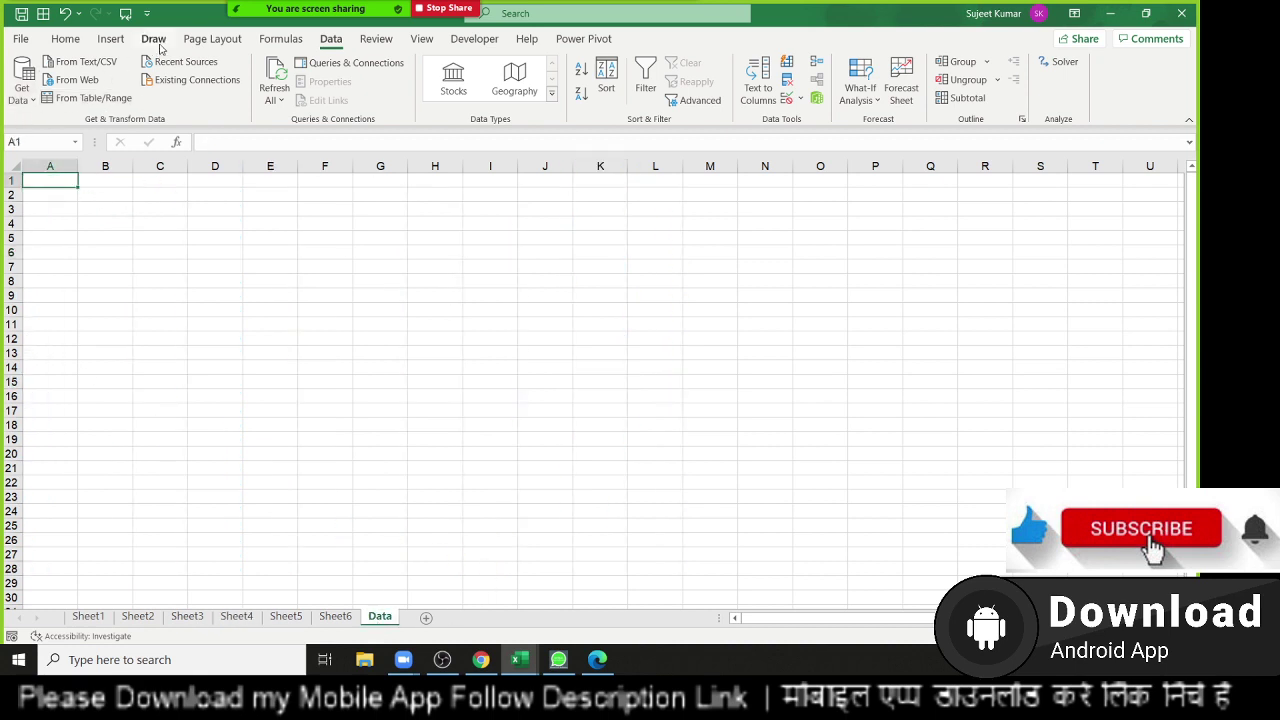
Import the DC workbook from the Desktop via Get Data > From File > From Workbook.
click(22, 90)
mouse_move(70, 128)
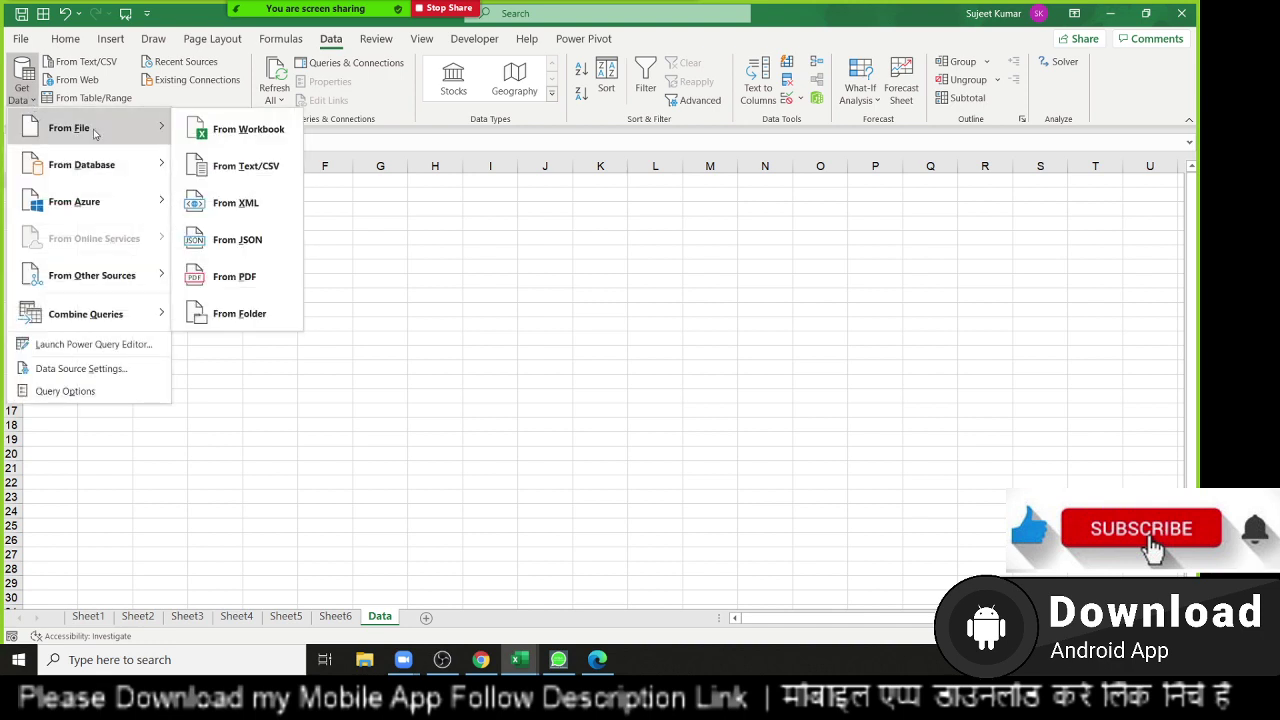
click(210, 123)
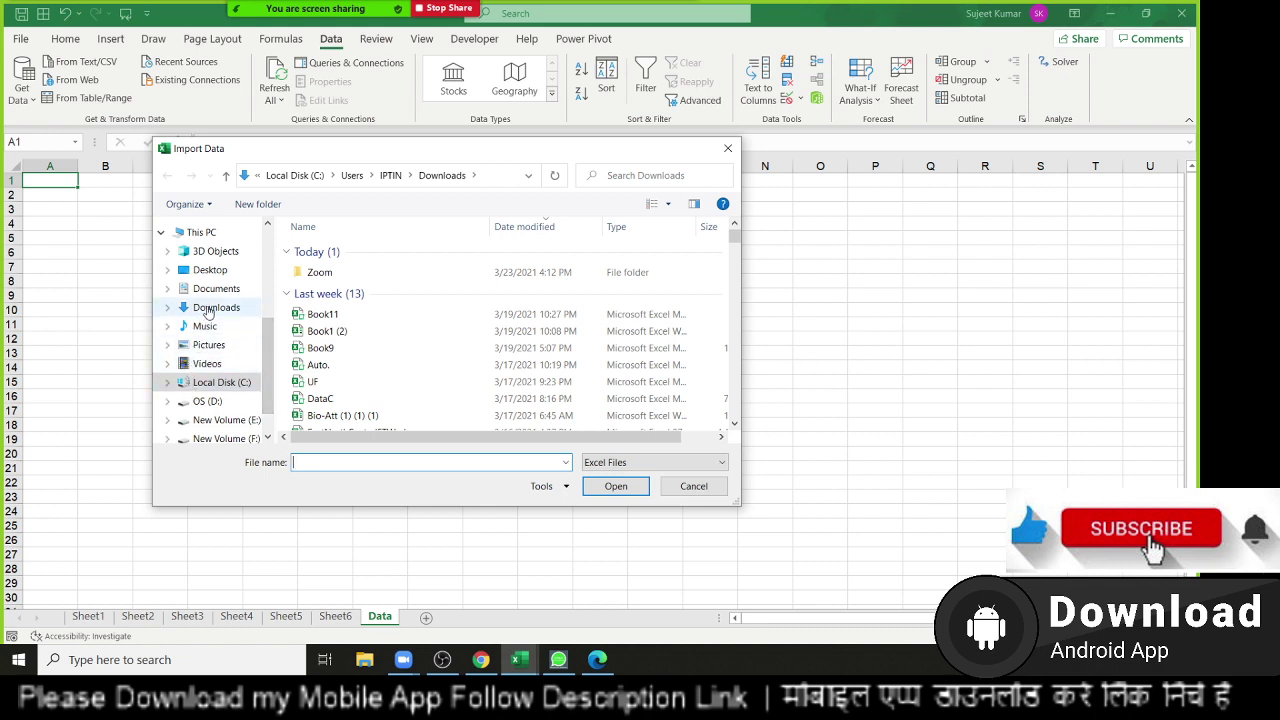
click(210, 270)
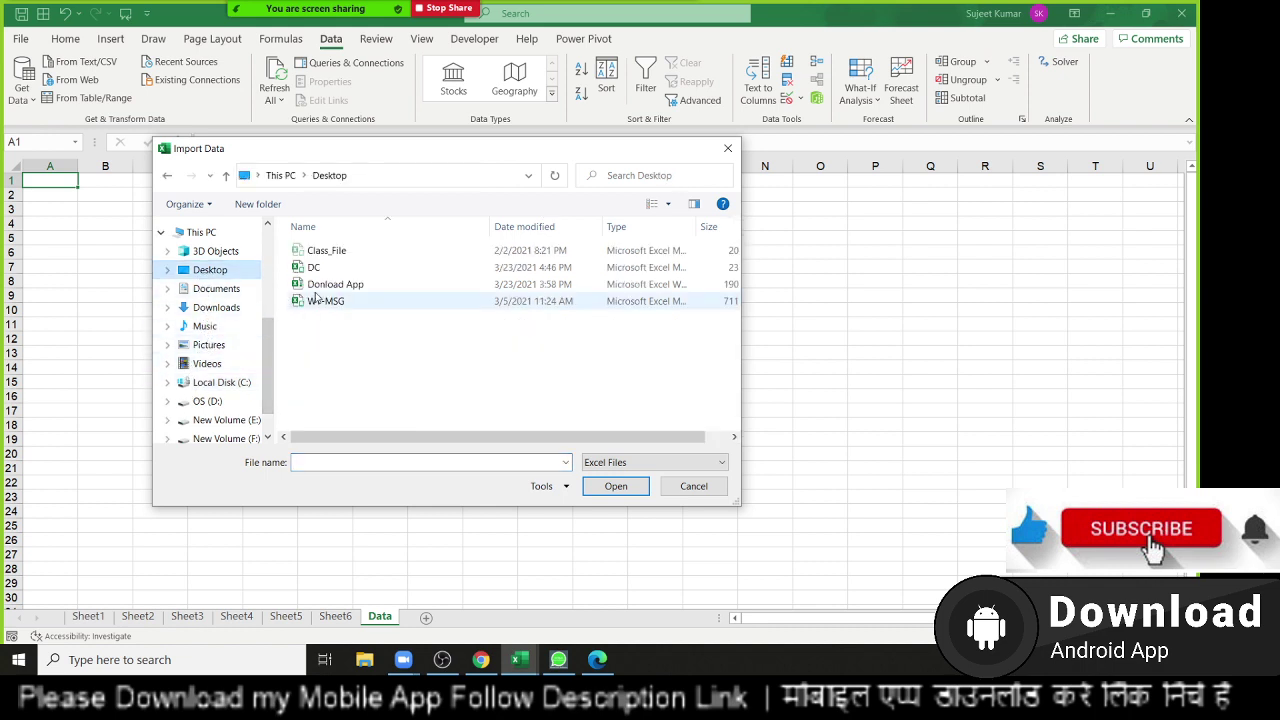
click(313, 267)
click(622, 488)
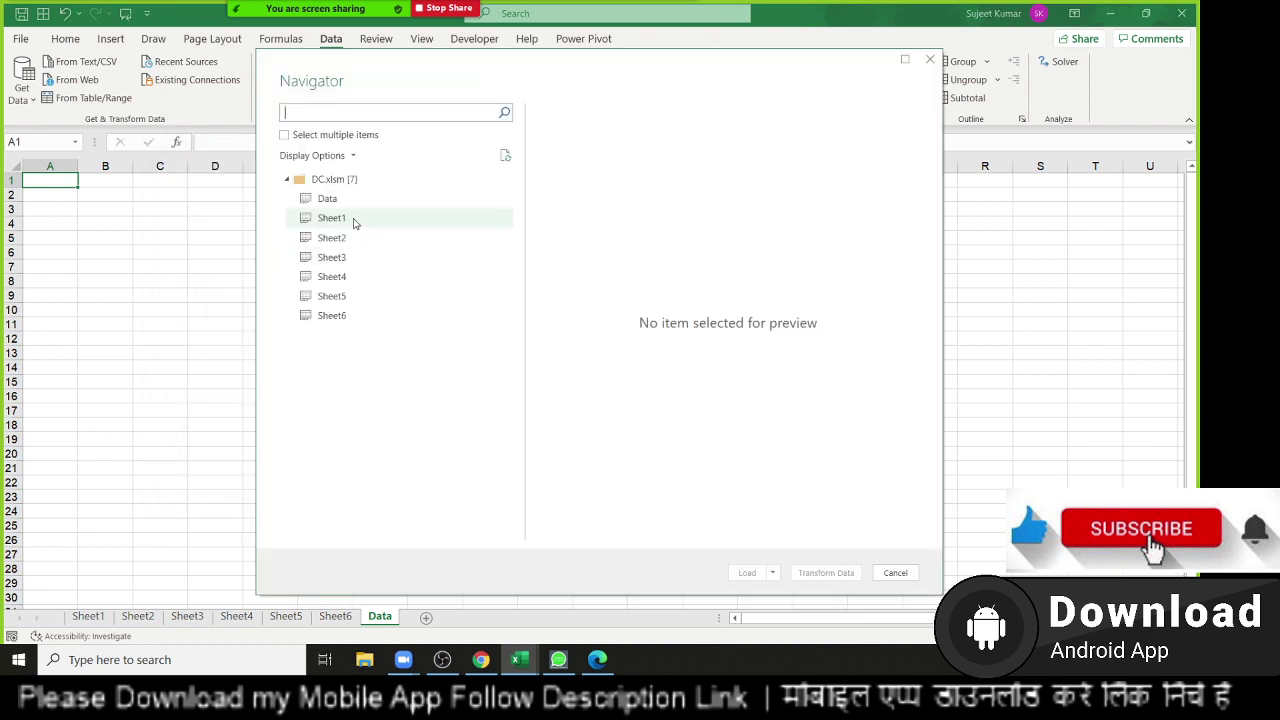
Enable Select multiple items and tick Sheet1 through Sheet5 for import.
click(286, 140)
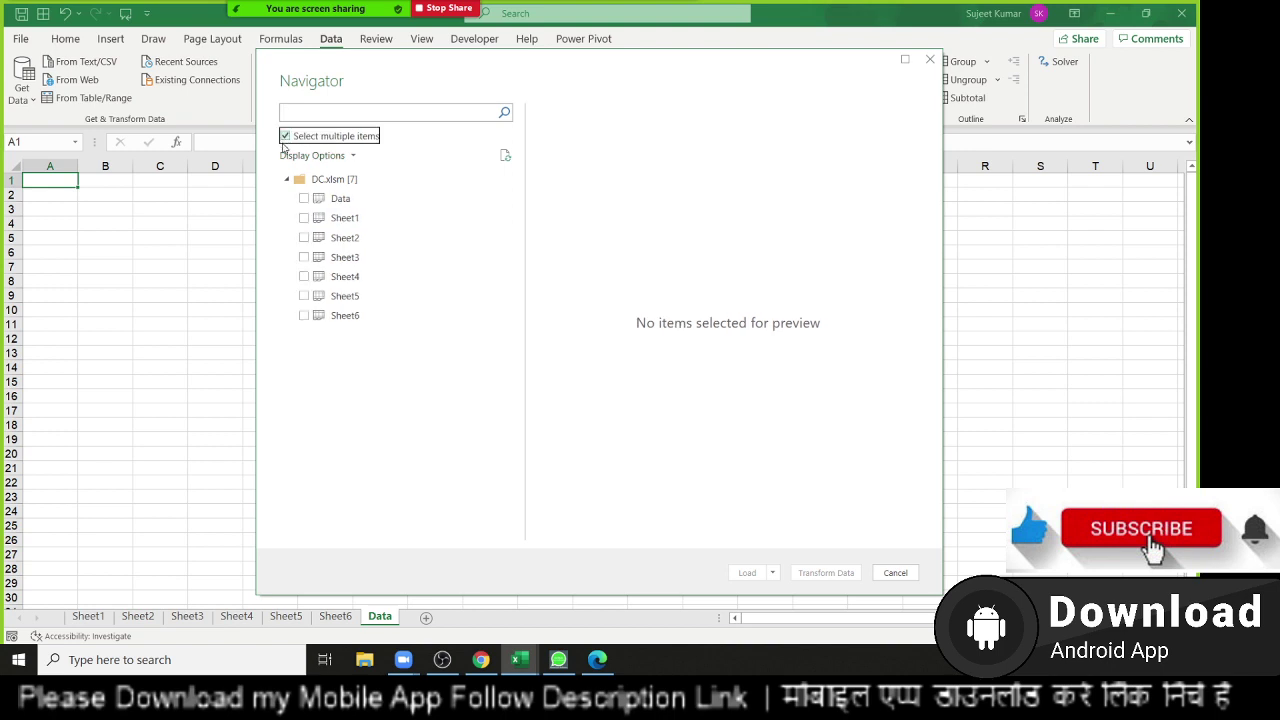
click(306, 218)
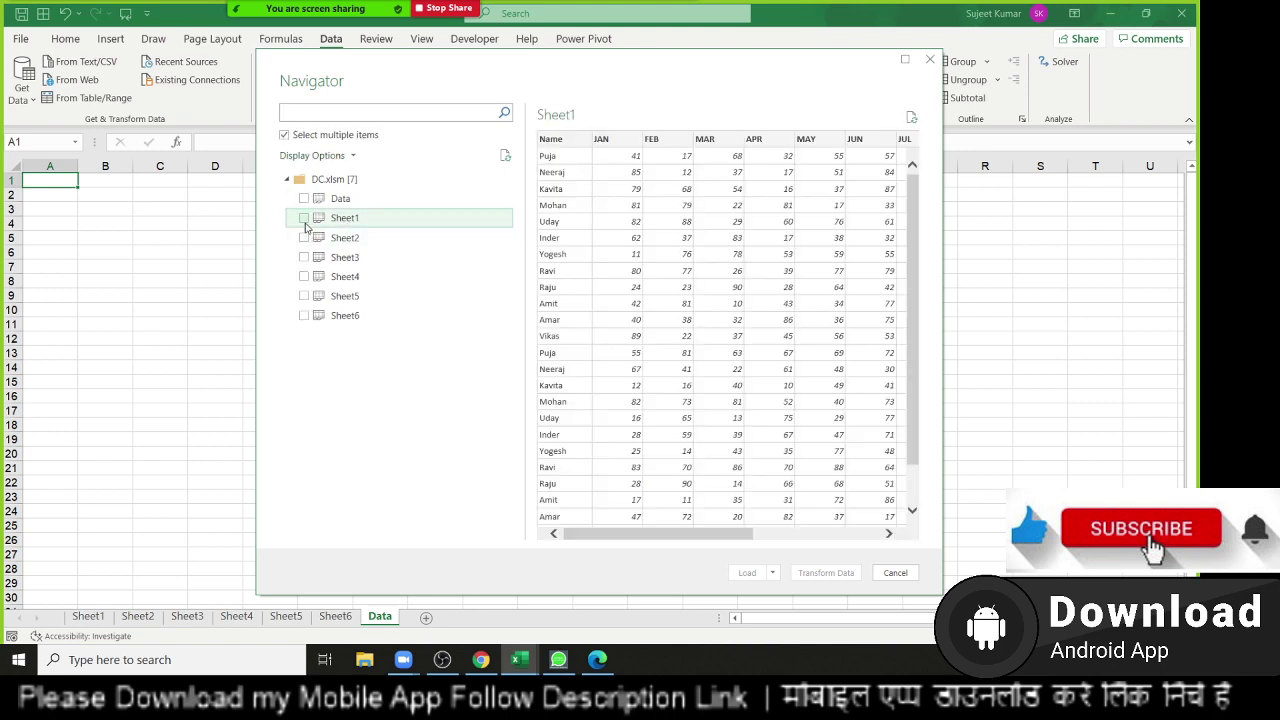
click(304, 219)
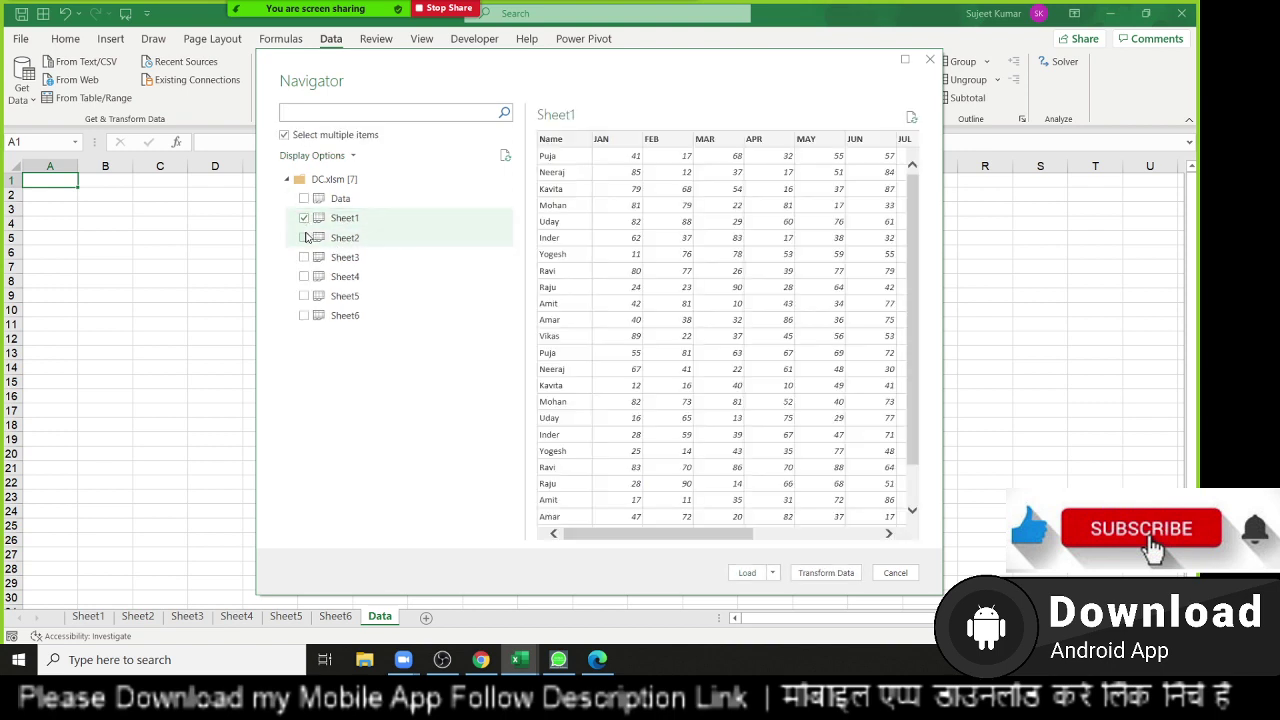
click(304, 238)
click(305, 265)
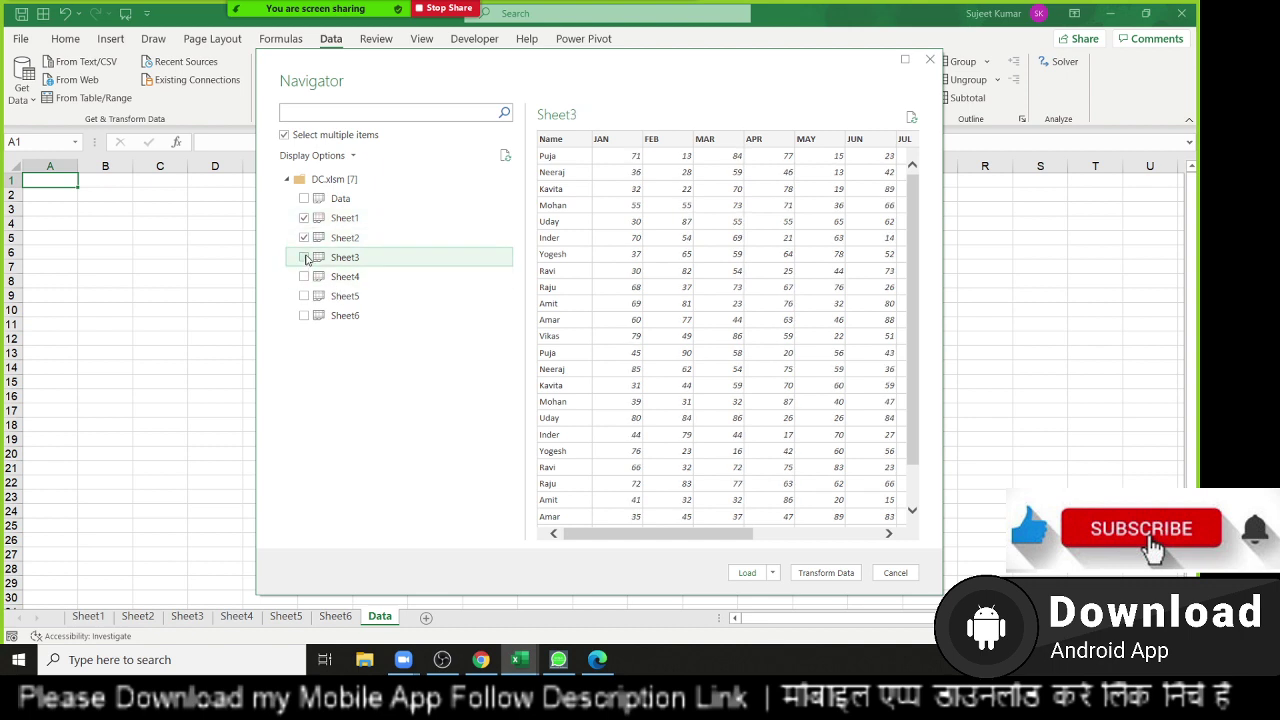
click(305, 258)
click(305, 277)
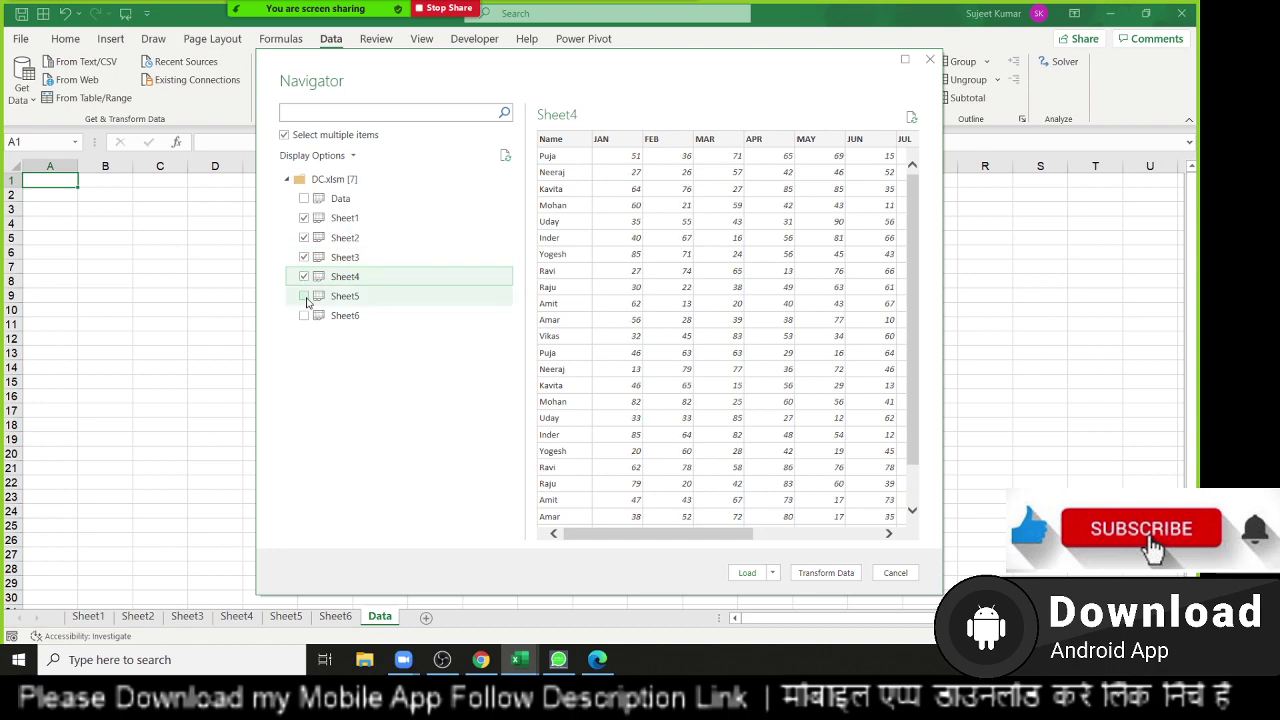
click(305, 297)
Preview the Sheet6 and Sheet4 data, then open the Load dropdown.
click(307, 314)
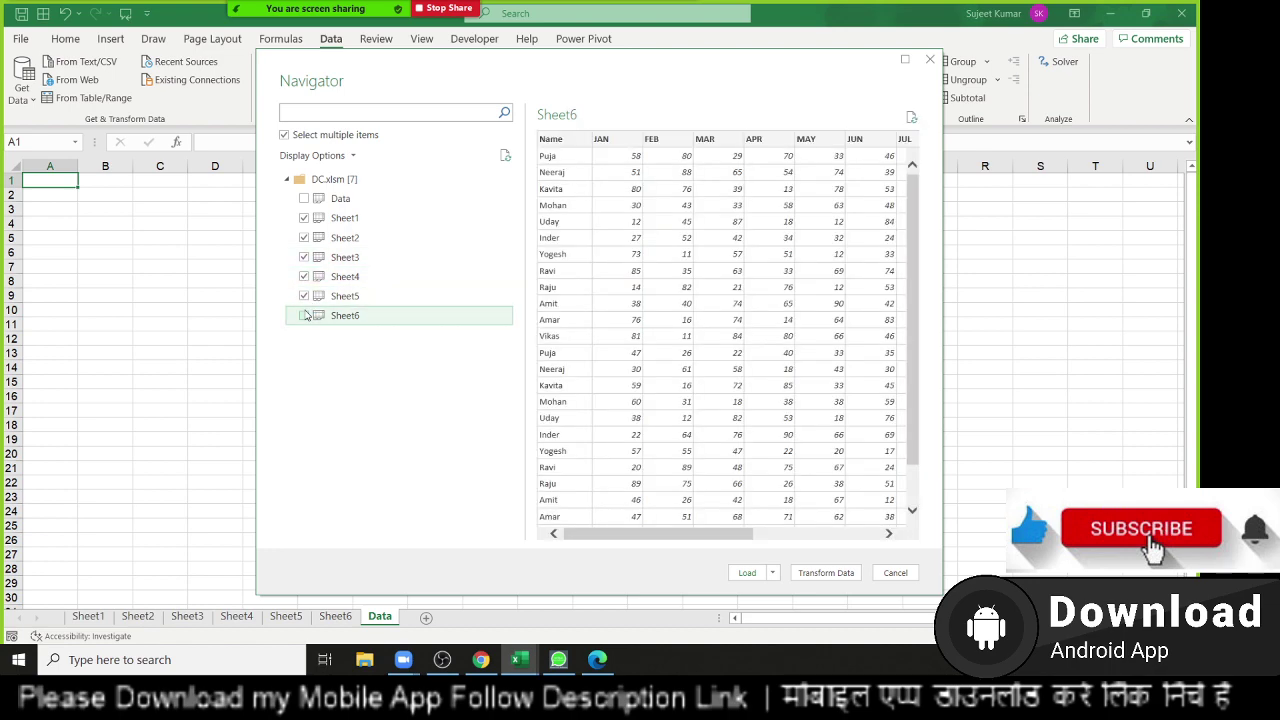
click(350, 277)
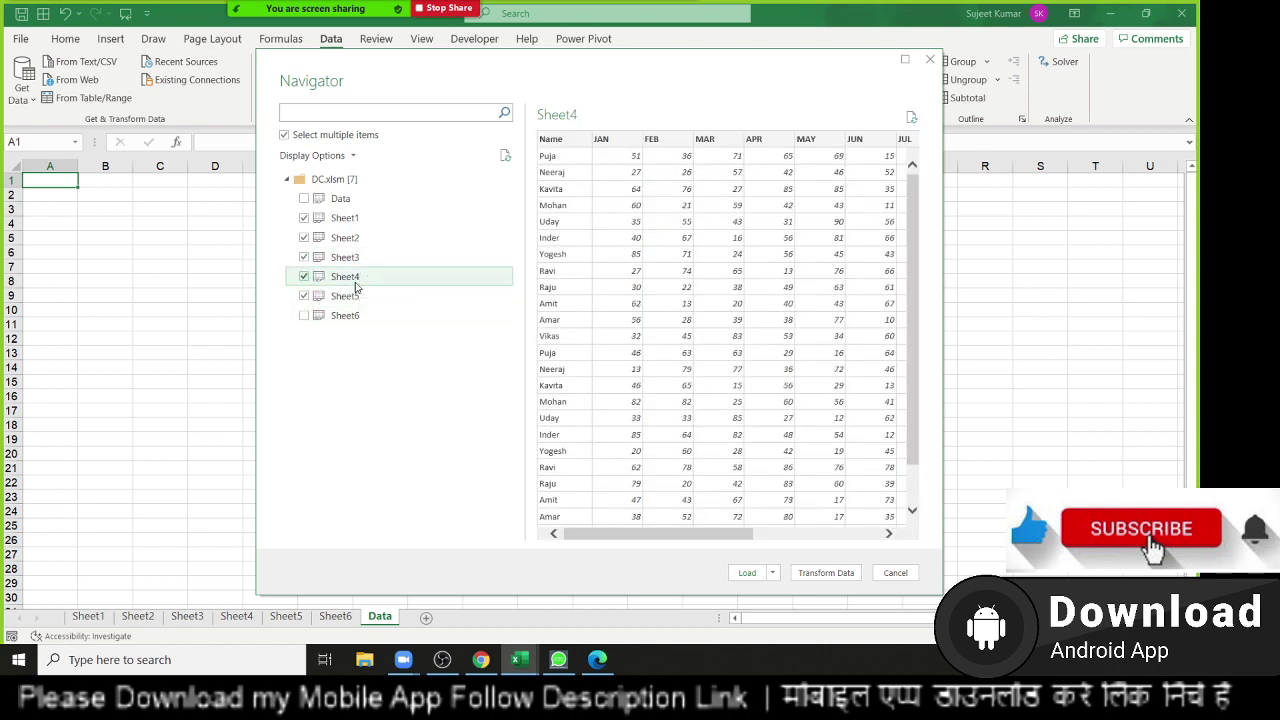
scroll(768, 332, down, 1)
scroll(768, 332, up, 1)
scroll(768, 332, down, 1)
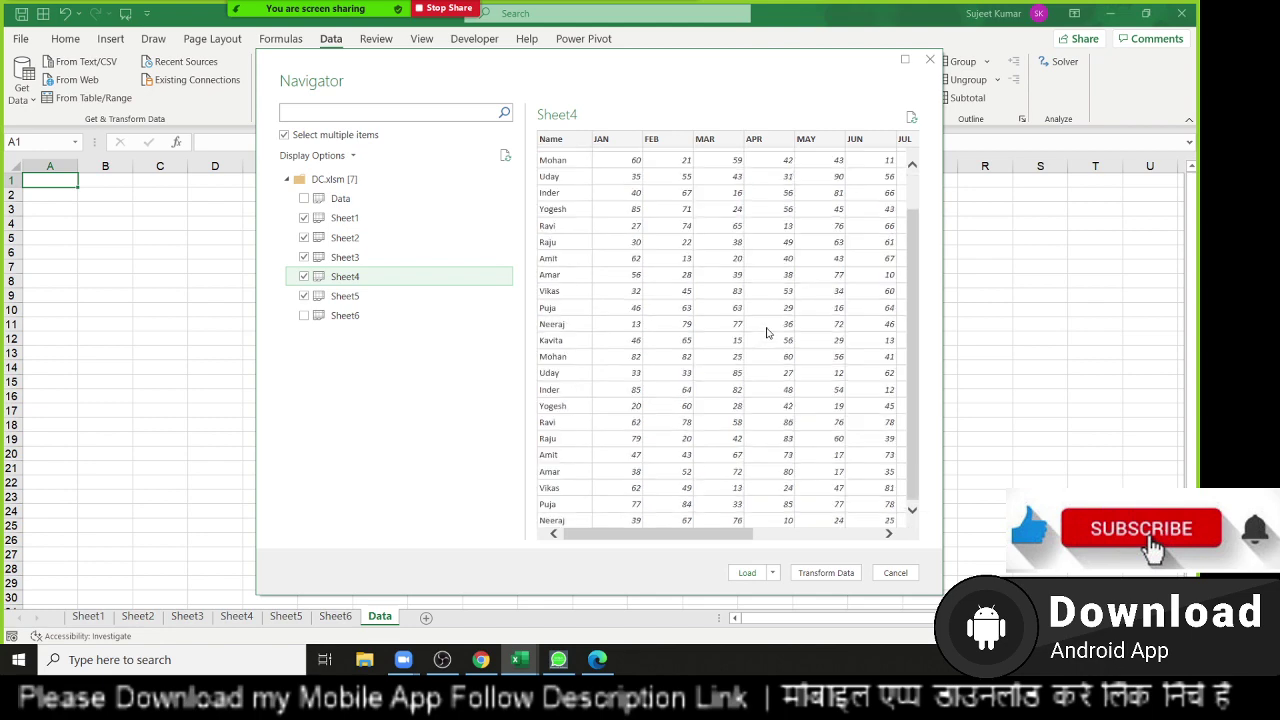
scroll(768, 332, up, 1)
scroll(768, 332, down, 1)
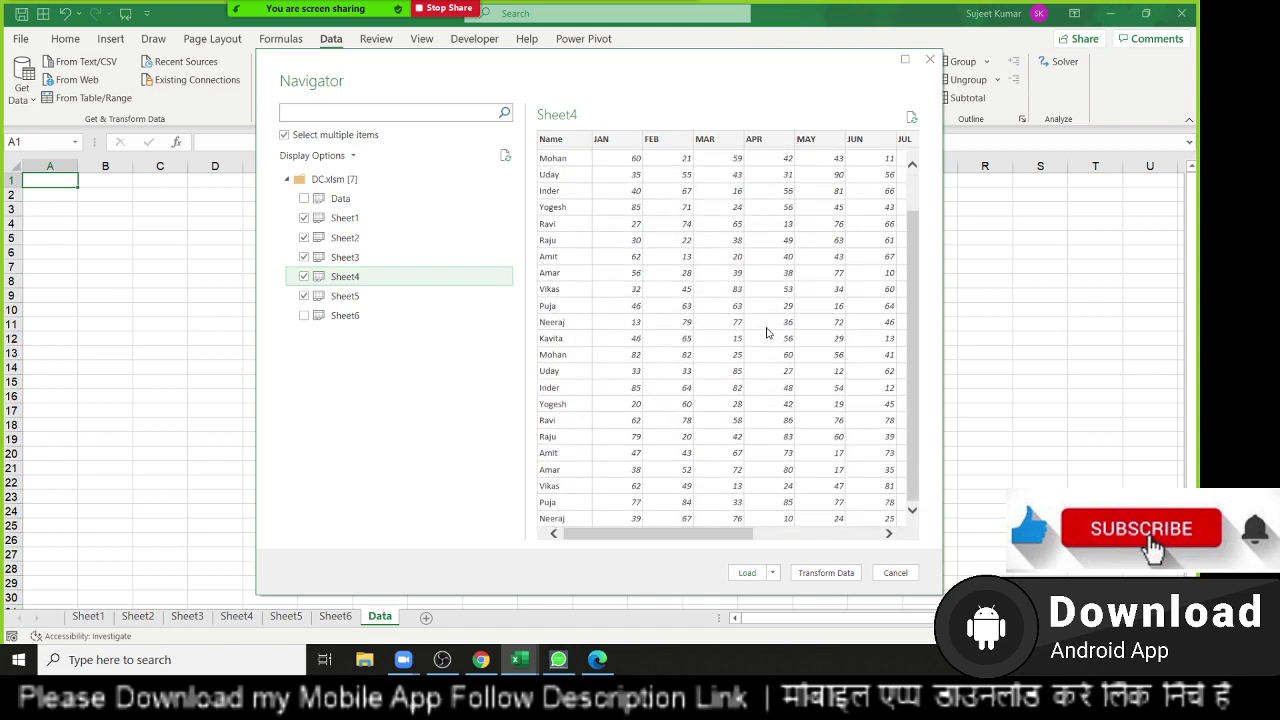
scroll(768, 332, up, 1)
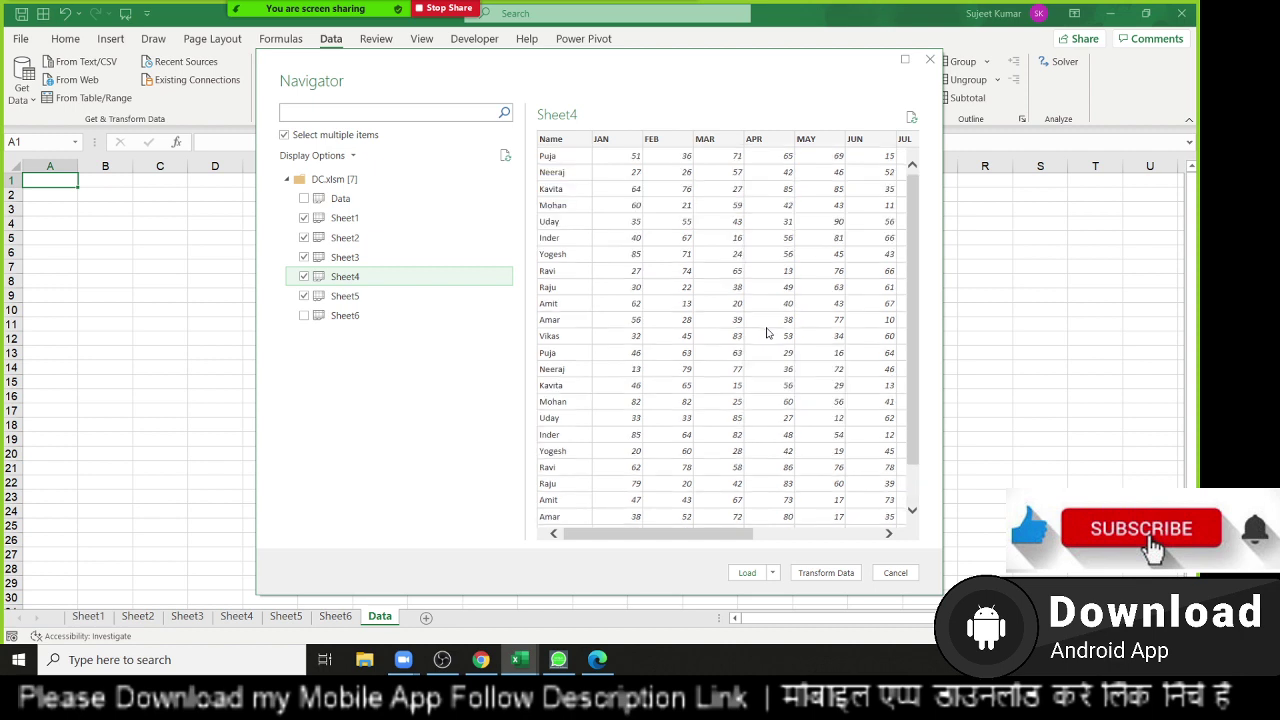
scroll(768, 332, down, 1)
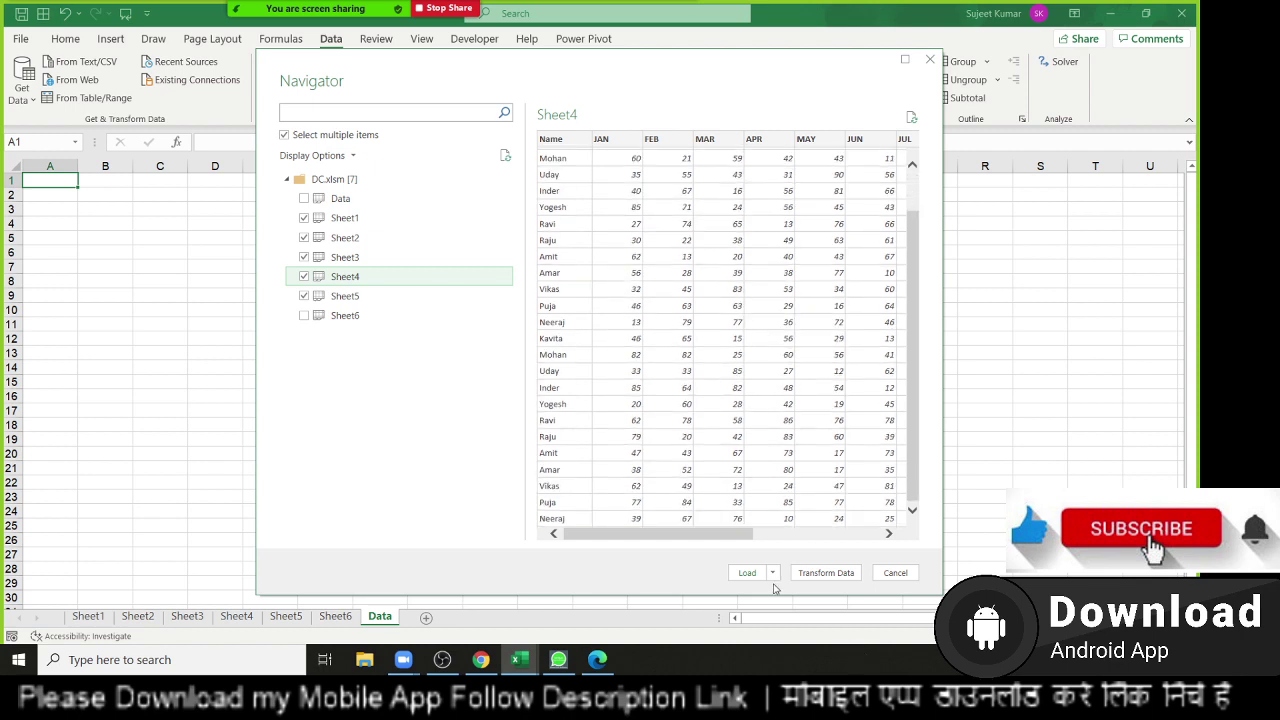
click(772, 572)
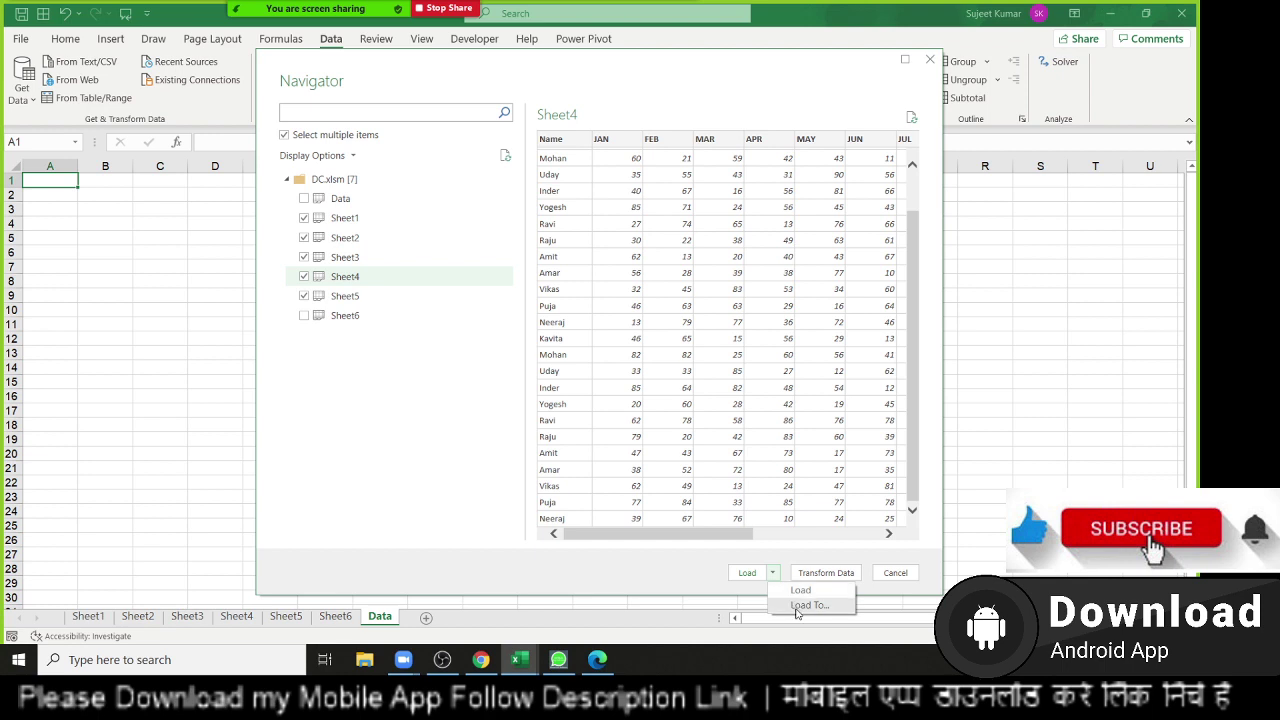
Load Sheet1–Sheet5 as Only Create Connection queries added to the Data Model.
click(797, 606)
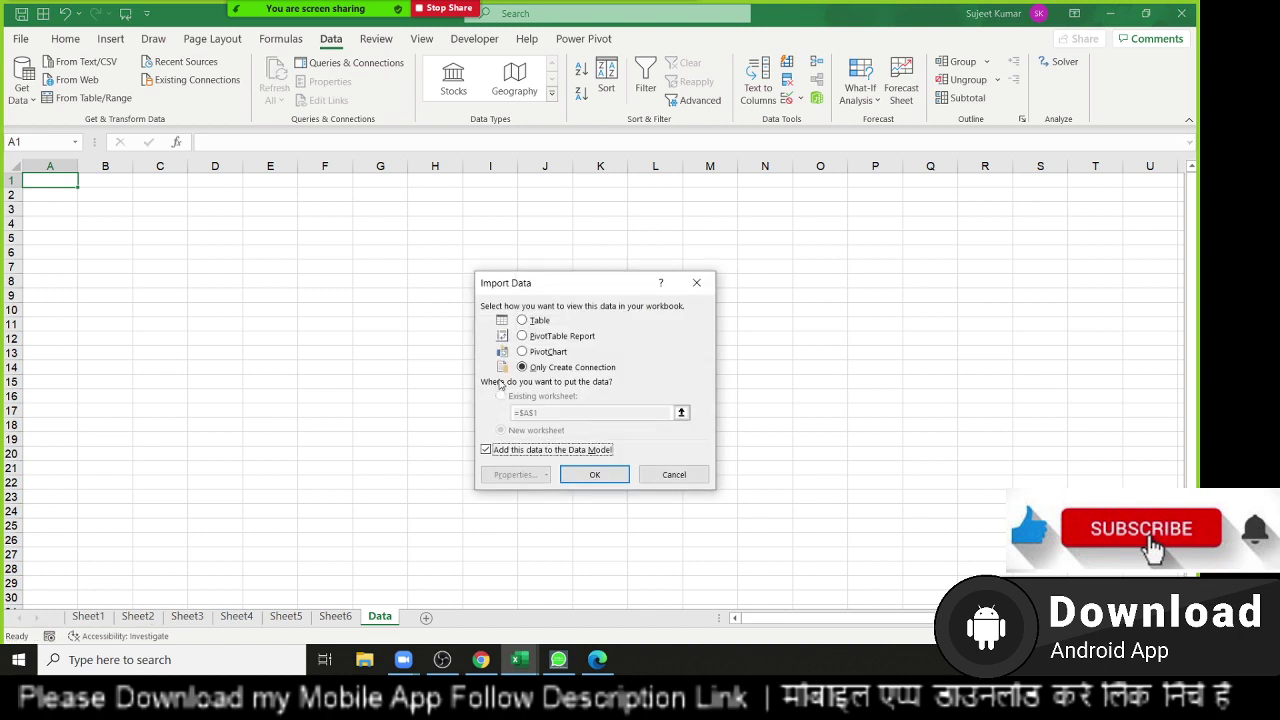
click(597, 476)
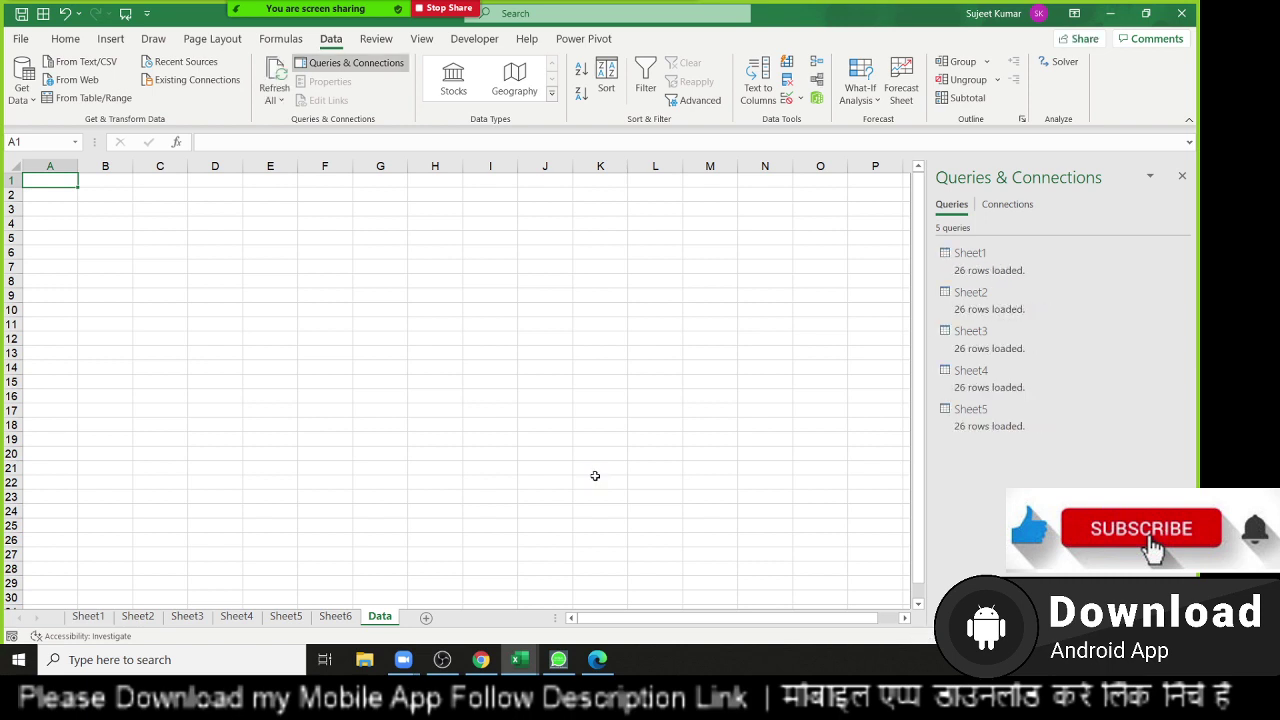
Append Sheet1 through Sheet5 using Three or more tables into a new Append1 query.
click(22, 98)
mouse_move(86, 314)
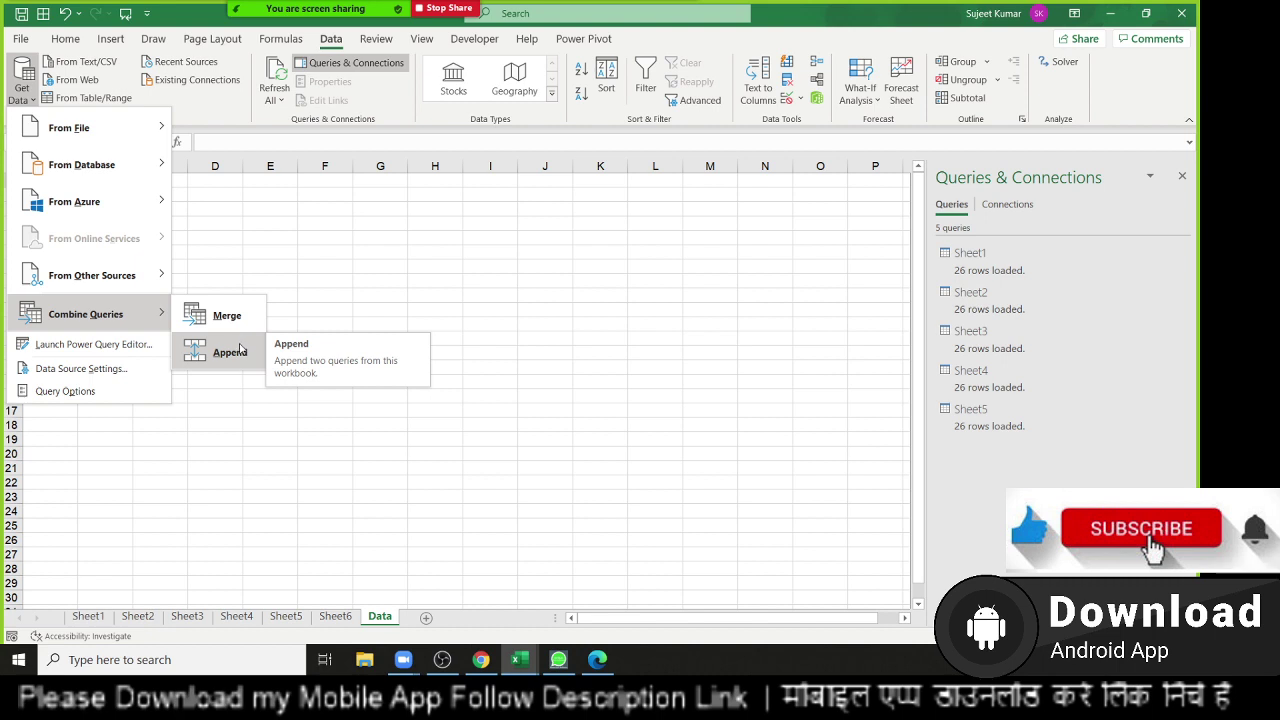
click(240, 350)
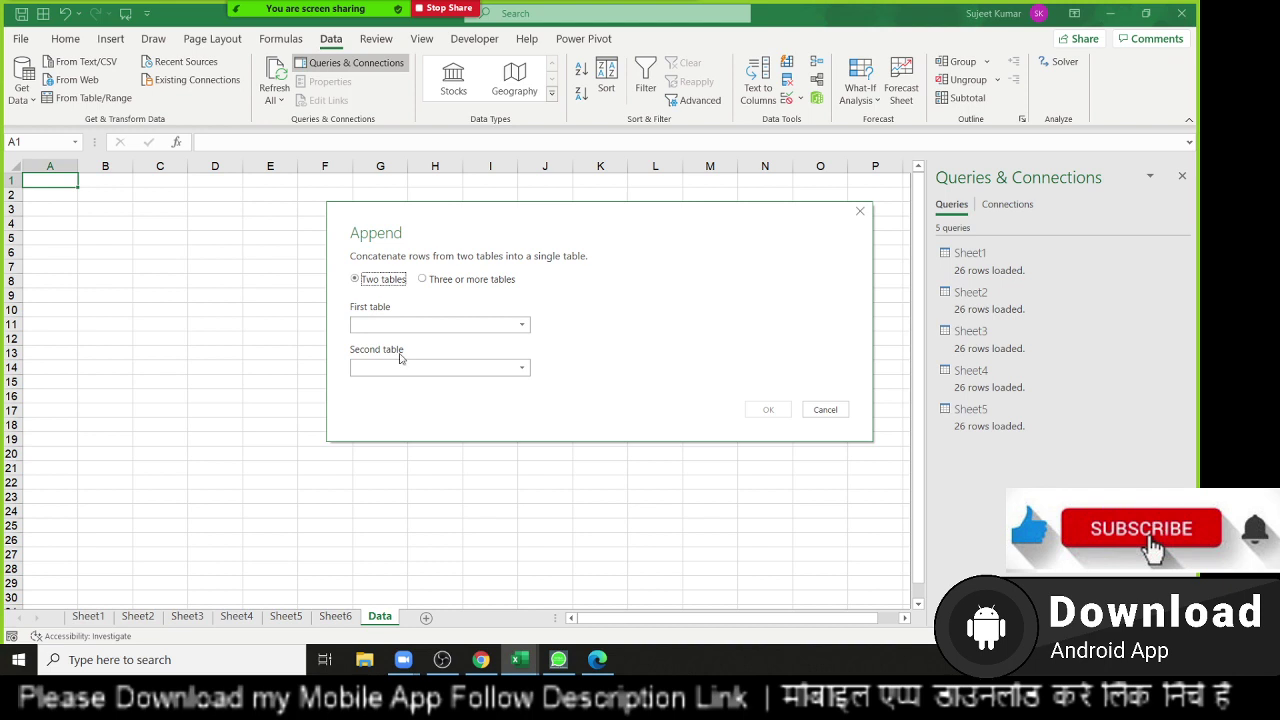
click(433, 281)
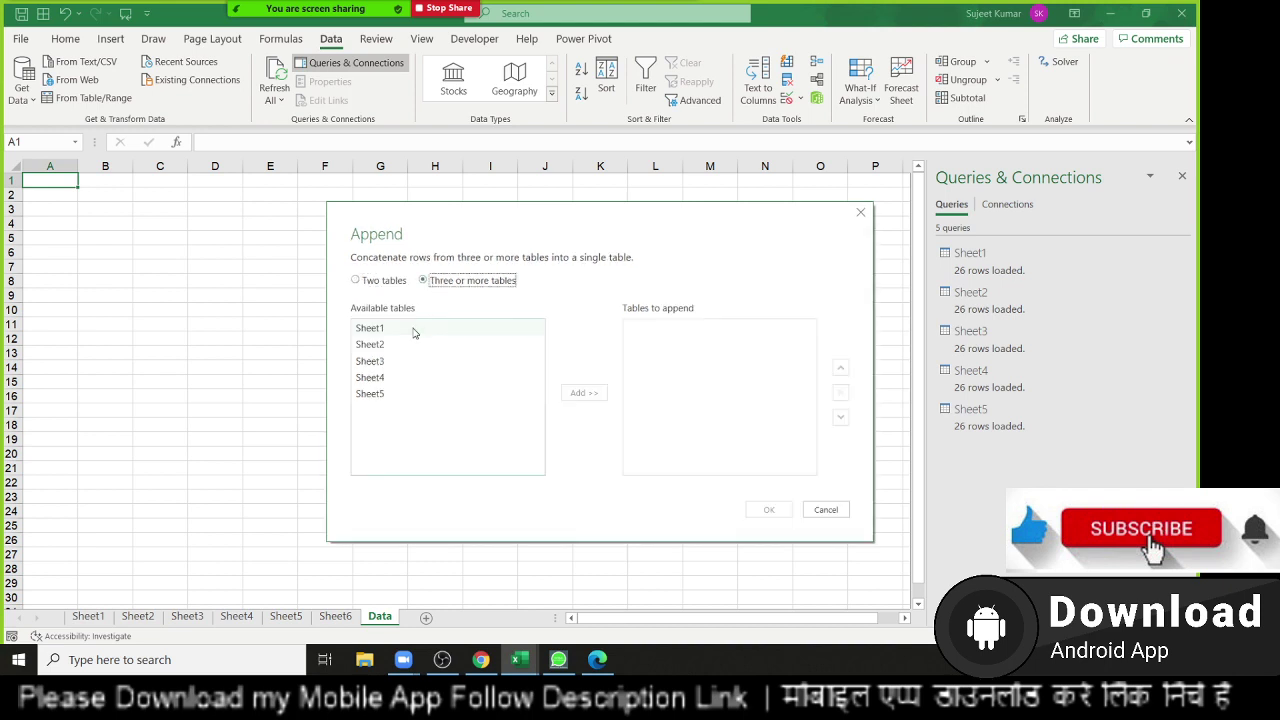
click(414, 329)
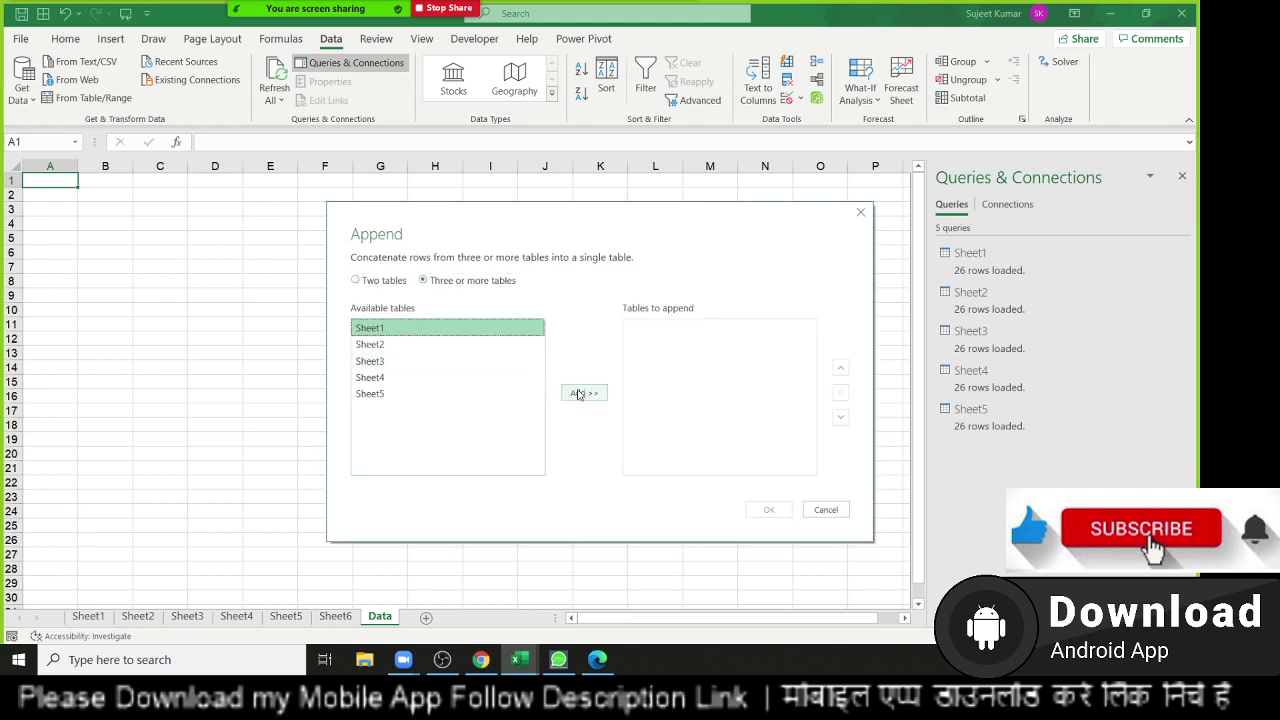
click(582, 393)
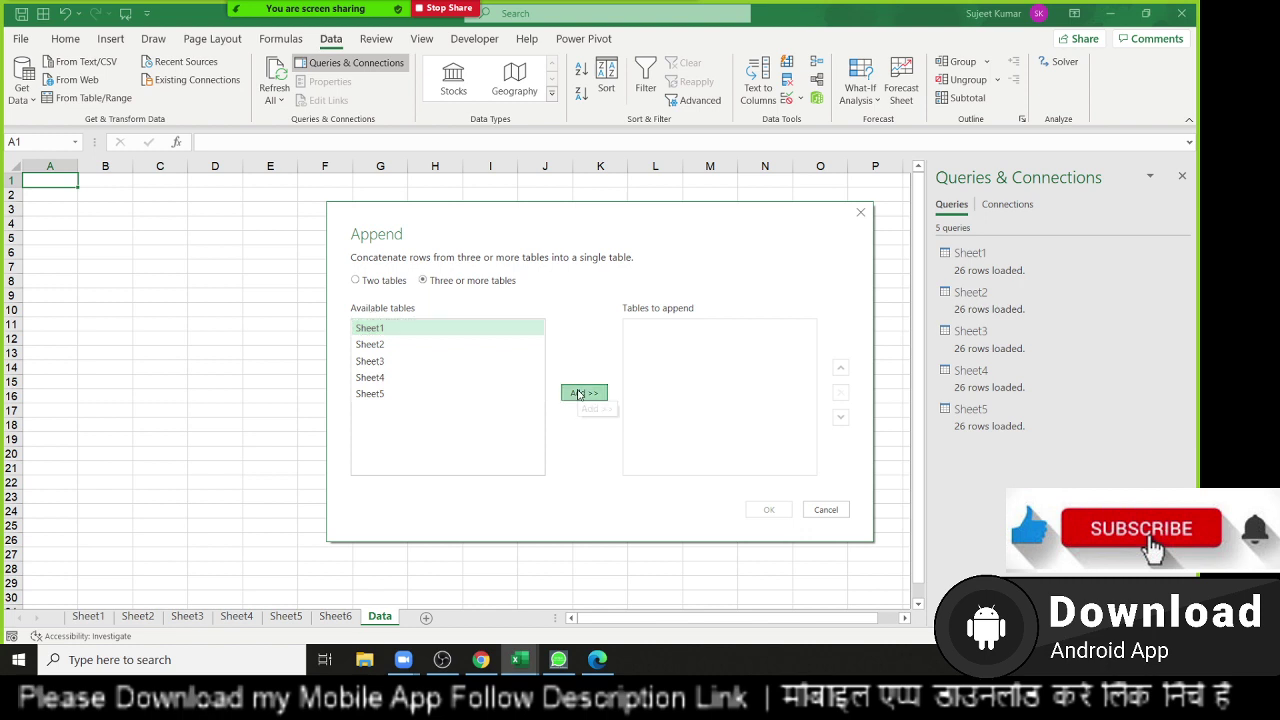
click(425, 345)
ctrl+click(407, 395)
shift+click(407, 395)
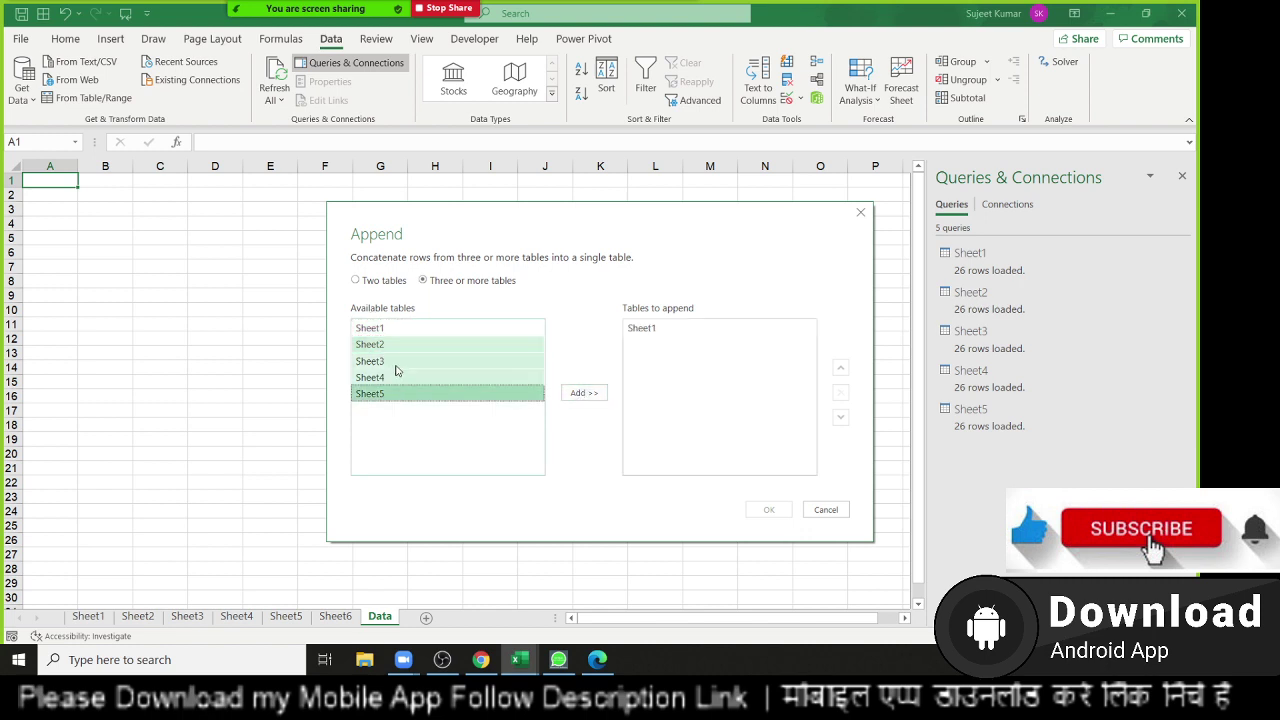
click(590, 393)
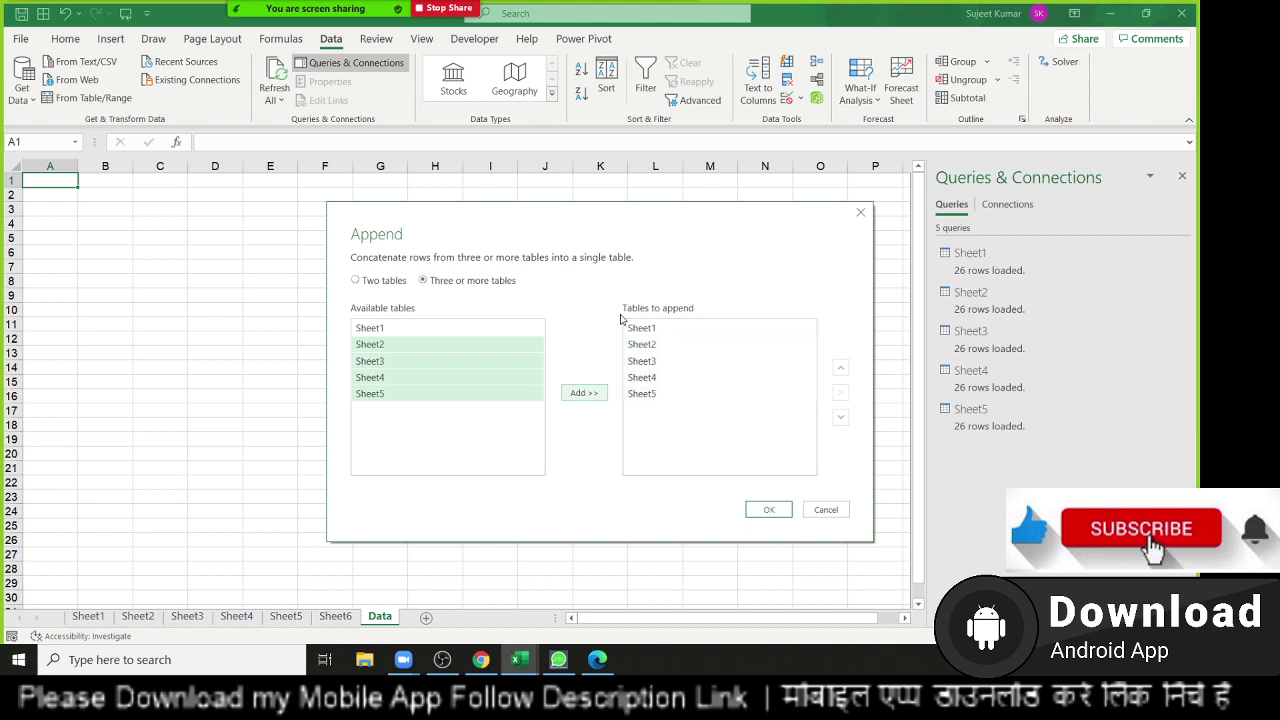
click(766, 512)
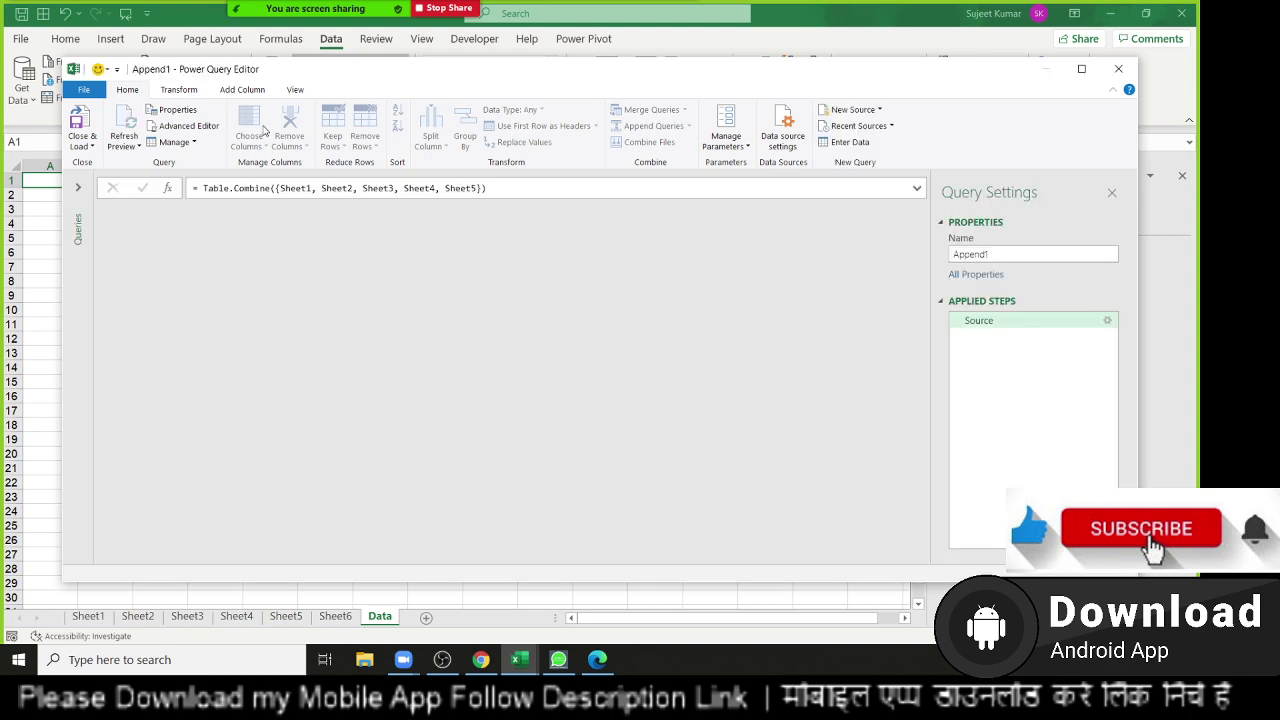
Review the 130-row Append1 preview, then Close & Load it into the workbook.
scroll(411, 342, down, 5)
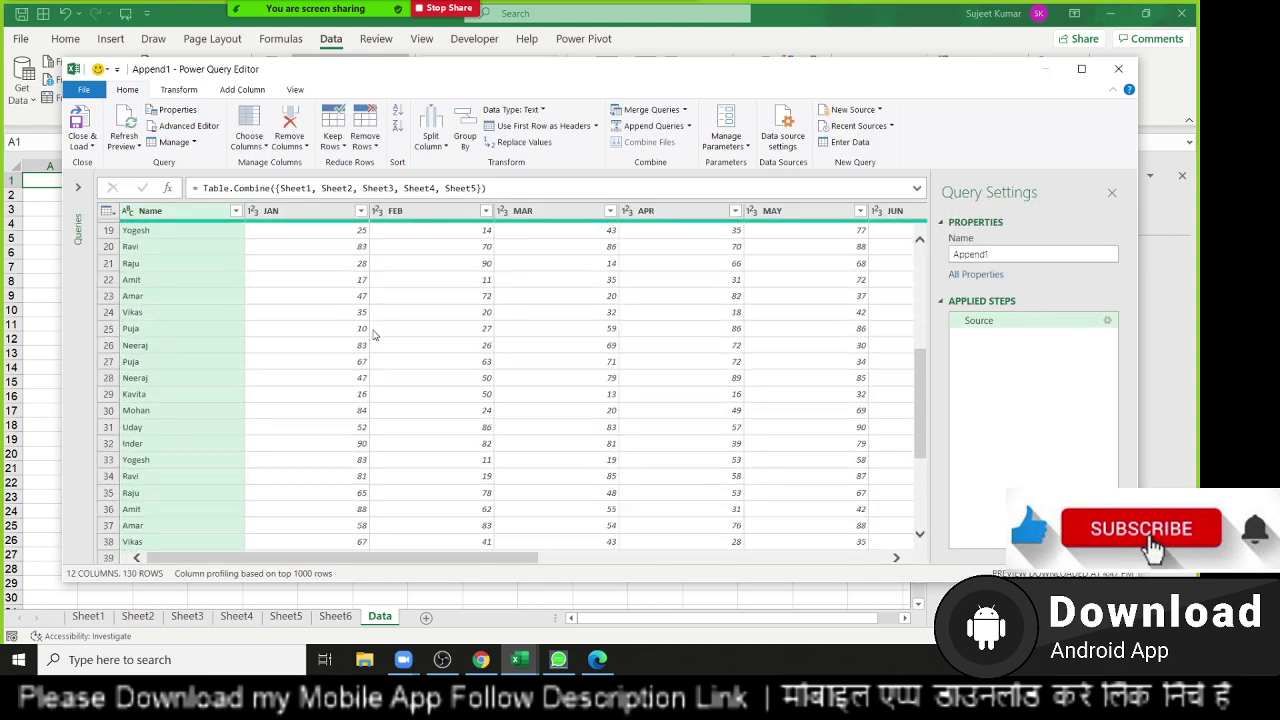
scroll(399, 398, down, 5)
mouse_move(422, 558)
mouse_down()
mouse_move(843, 563)
mouse_move(495, 560)
mouse_up()
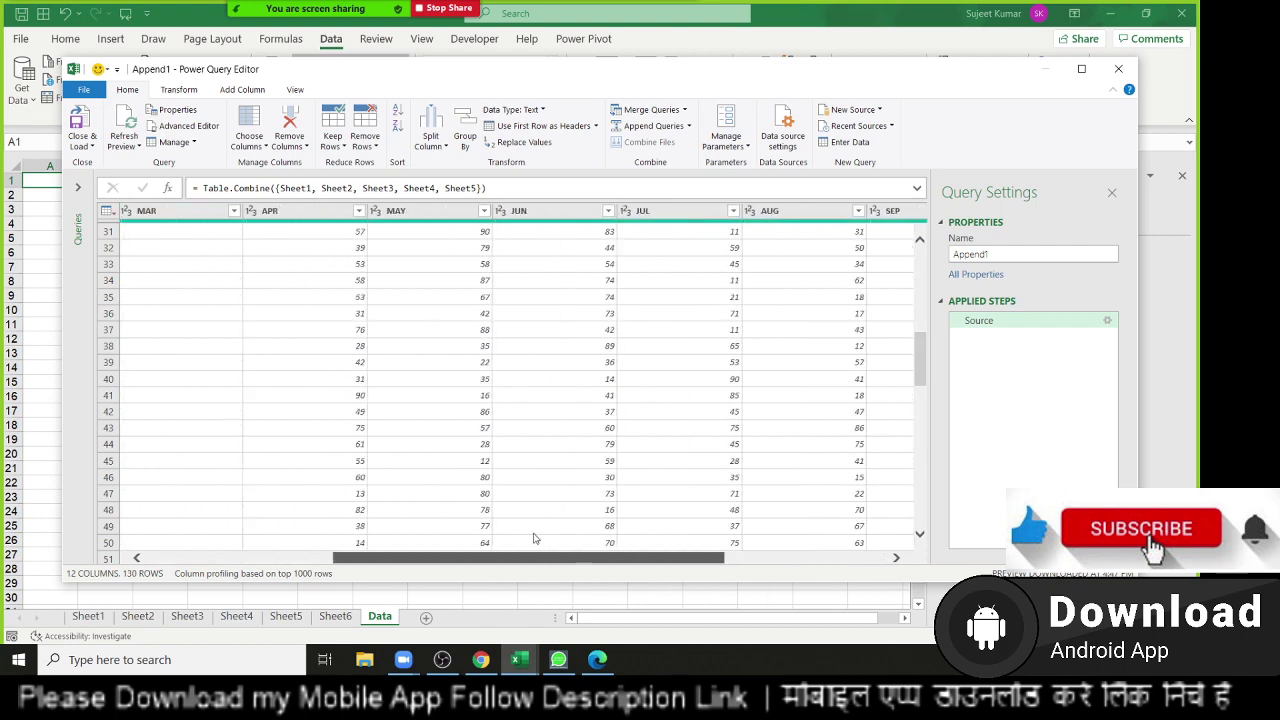
scroll(357, 480, down, 7)
scroll(360, 415, down, 7)
scroll(359, 415, down, 6)
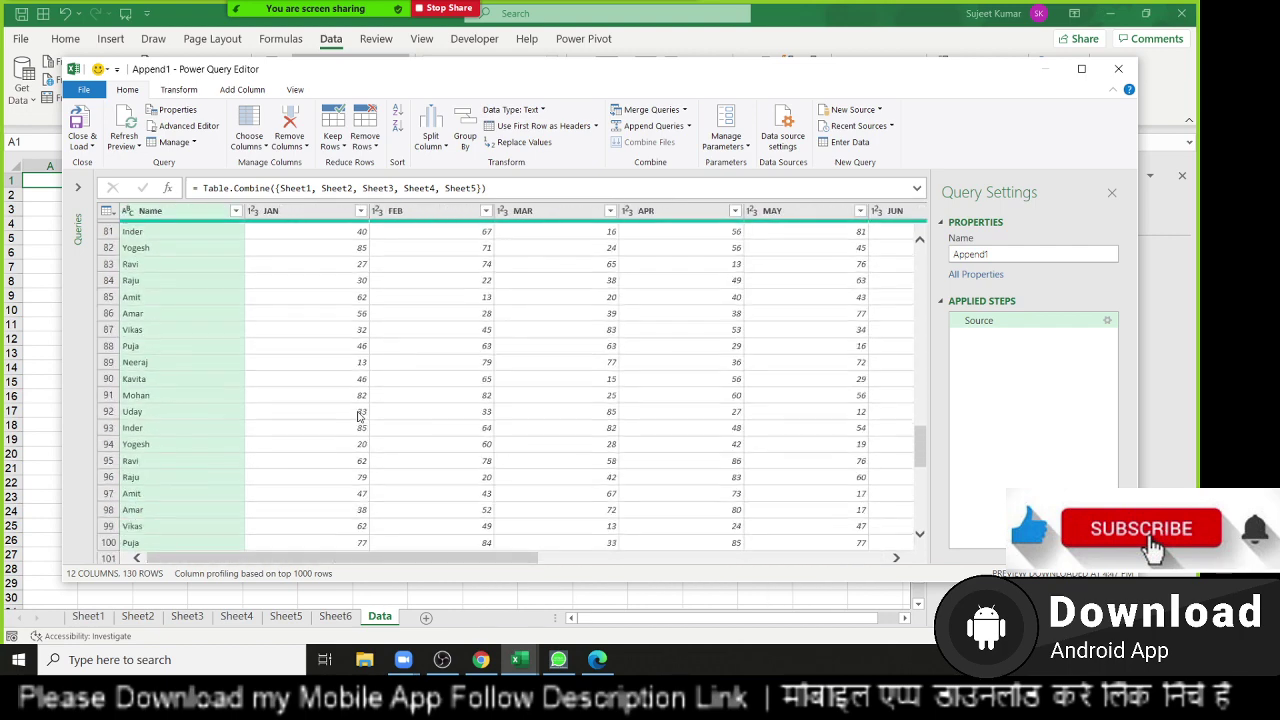
scroll(359, 415, down, 6)
scroll(359, 415, up, 8)
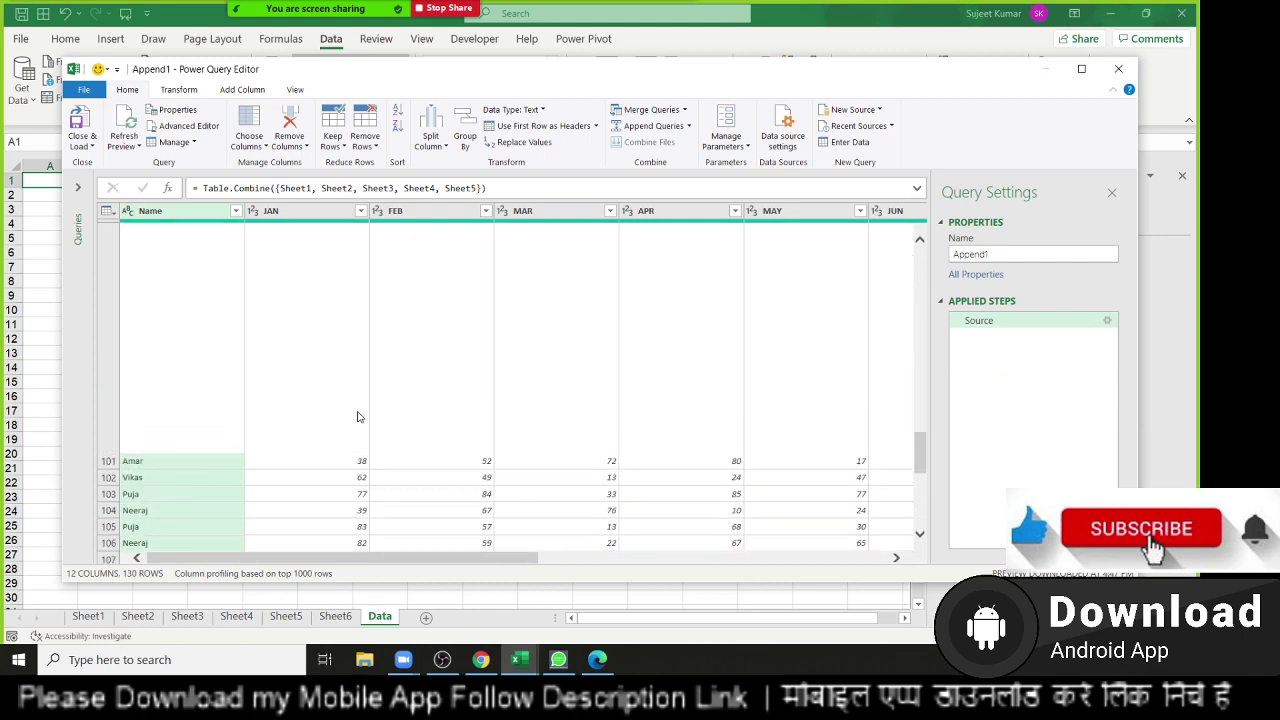
scroll(359, 415, up, 8)
scroll(359, 415, up, 7)
click(87, 130)
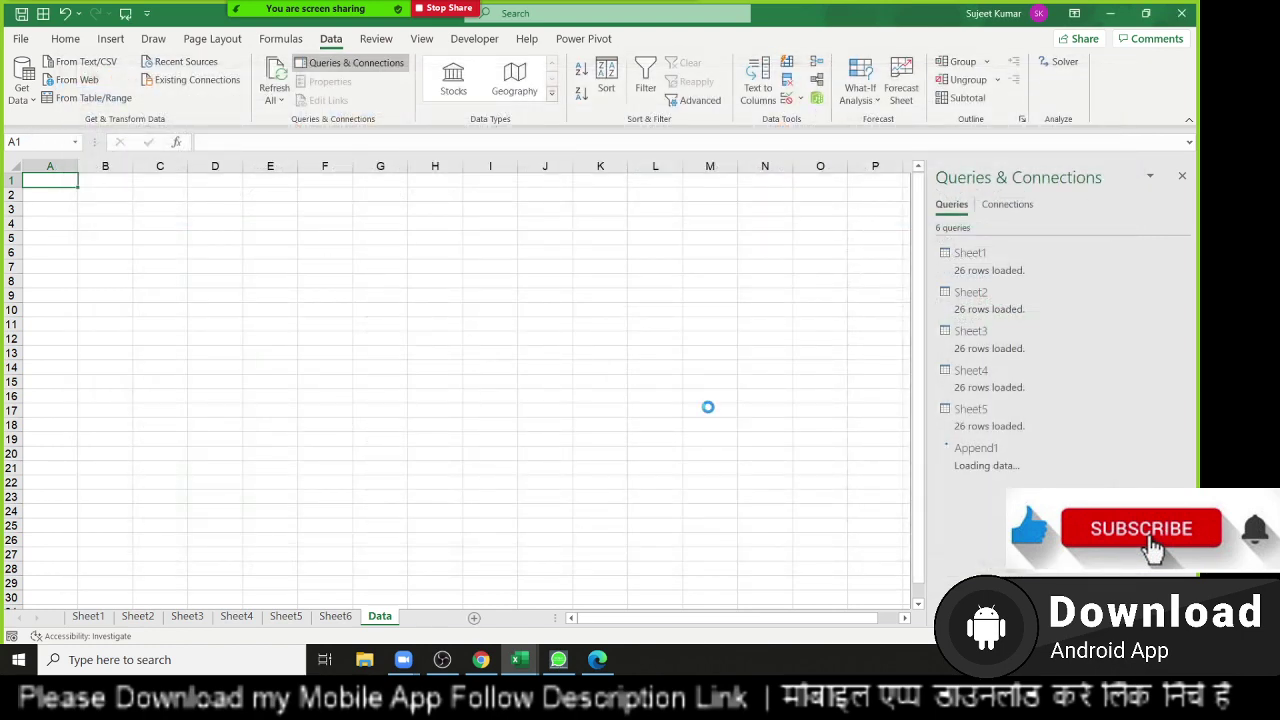
Scroll through the loaded 130-row Append1 table.
click(414, 326)
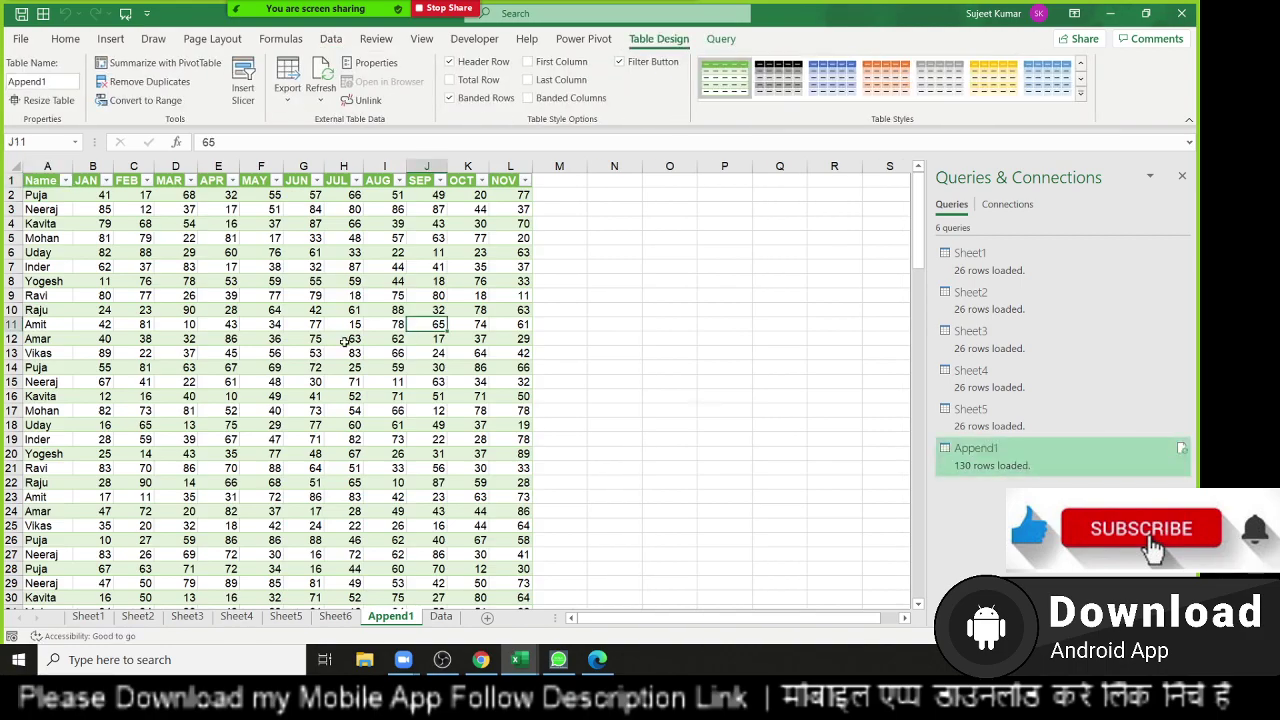
scroll(340, 341, down, 6)
scroll(340, 341, down, 6)
scroll(340, 341, down, 13)
scroll(340, 341, down, 4)
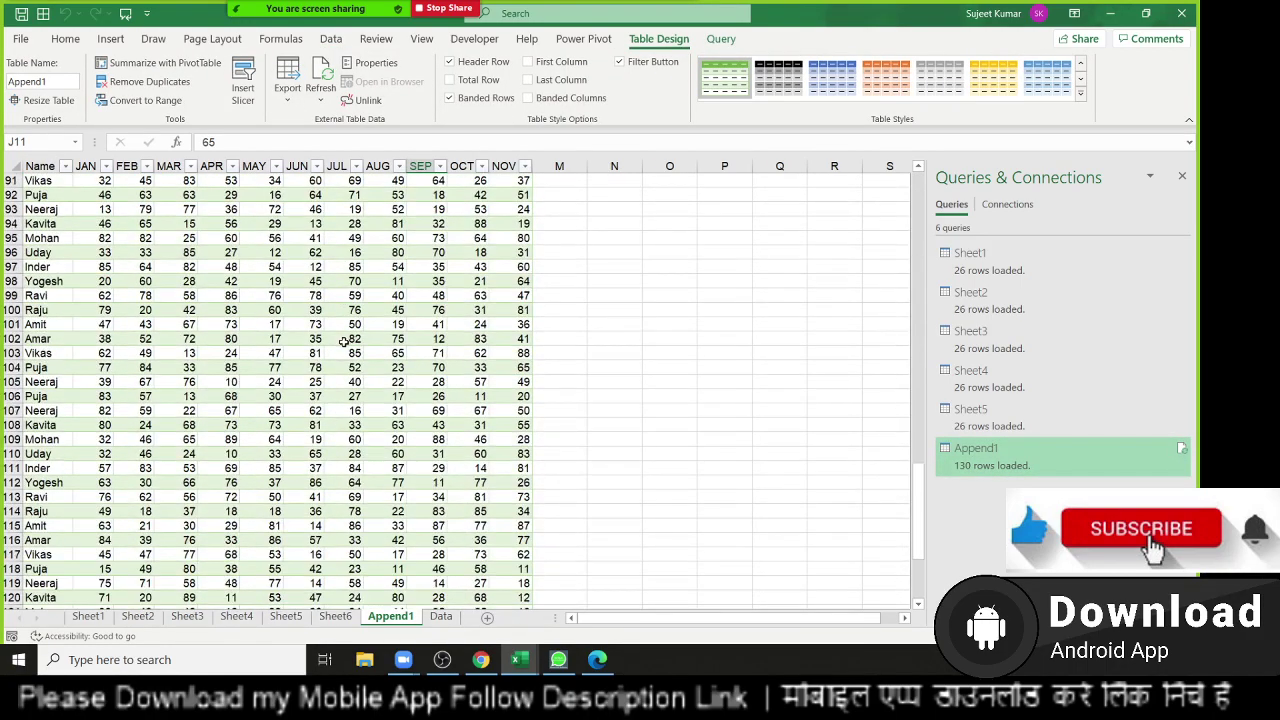
scroll(340, 341, down, 7)
scroll(340, 341, down, 3)
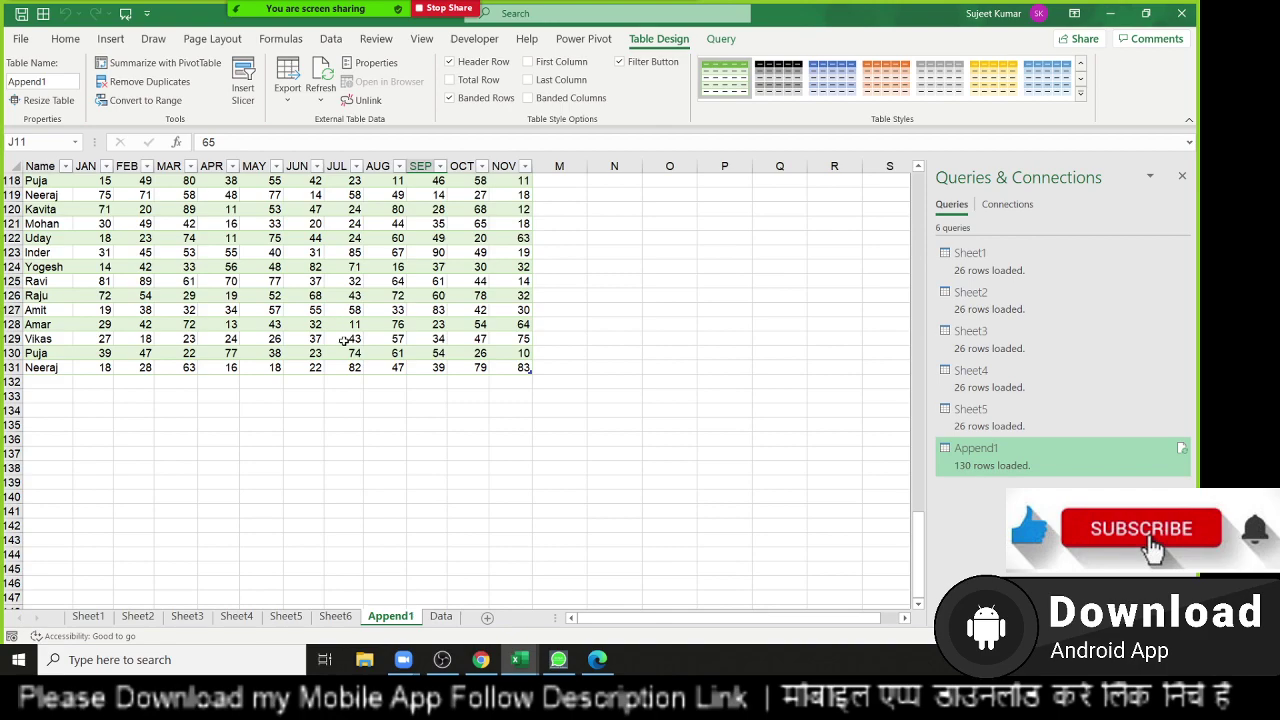
scroll(343, 341, up, 2)
scroll(343, 341, up, 2)
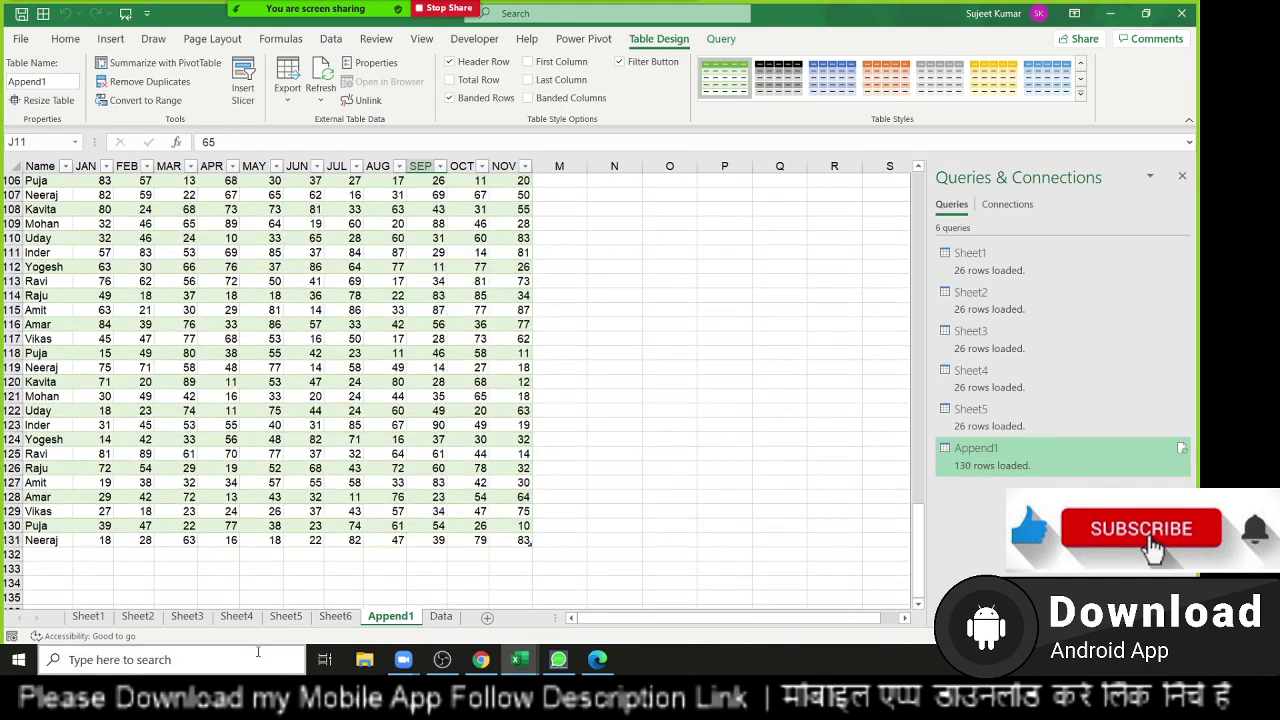
Copy the JAN value 62 from B12 on Sheet4 and return to the Append1 sheet.
click(237, 616)
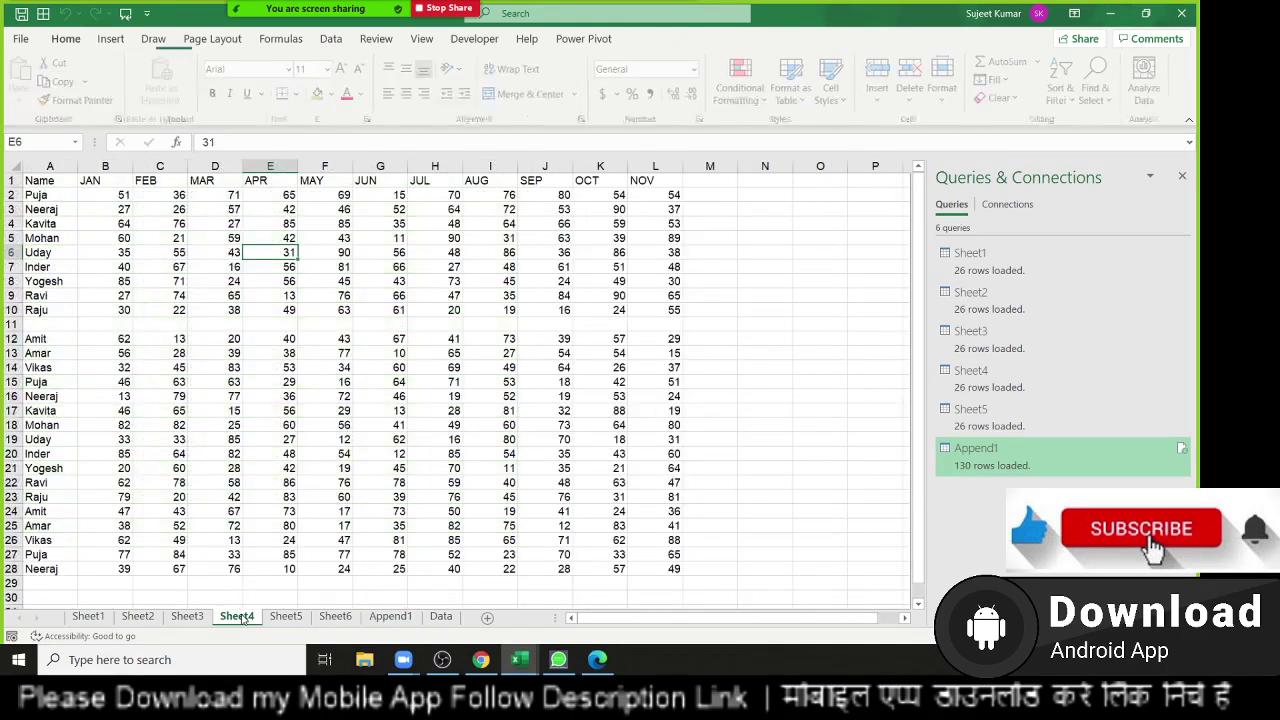
click(62, 340)
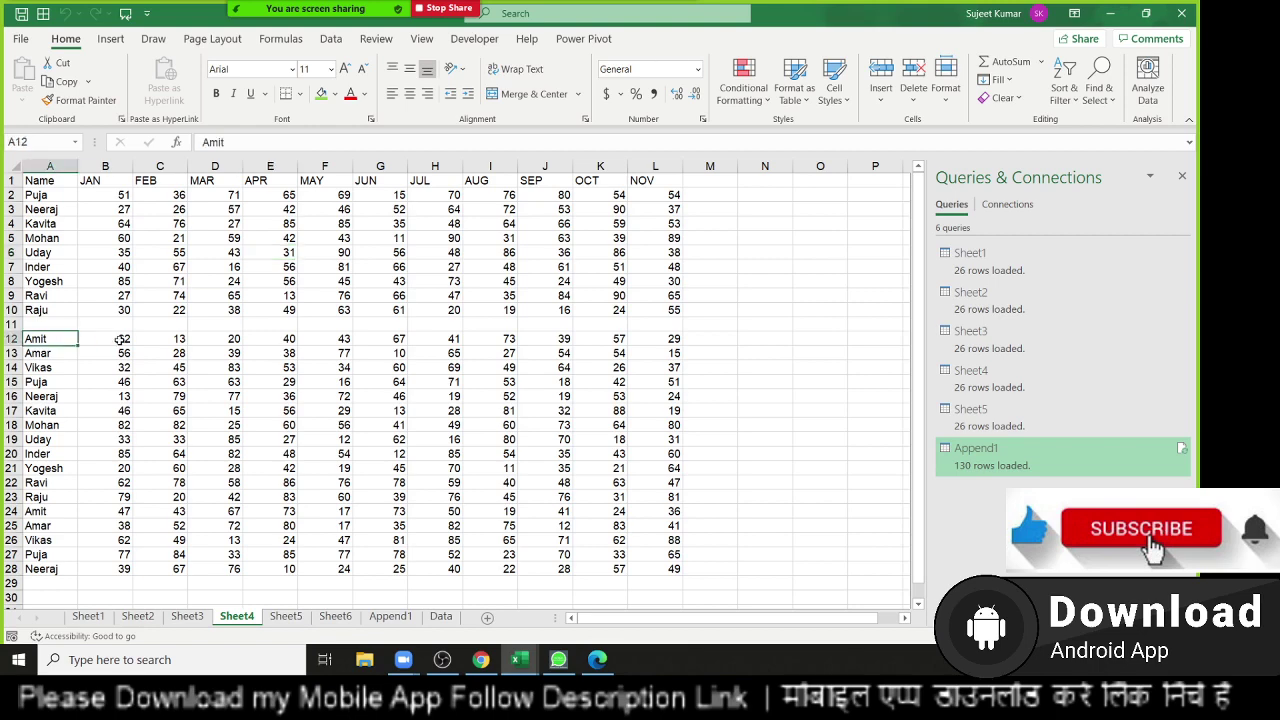
click(120, 340)
key(ctrl+c)
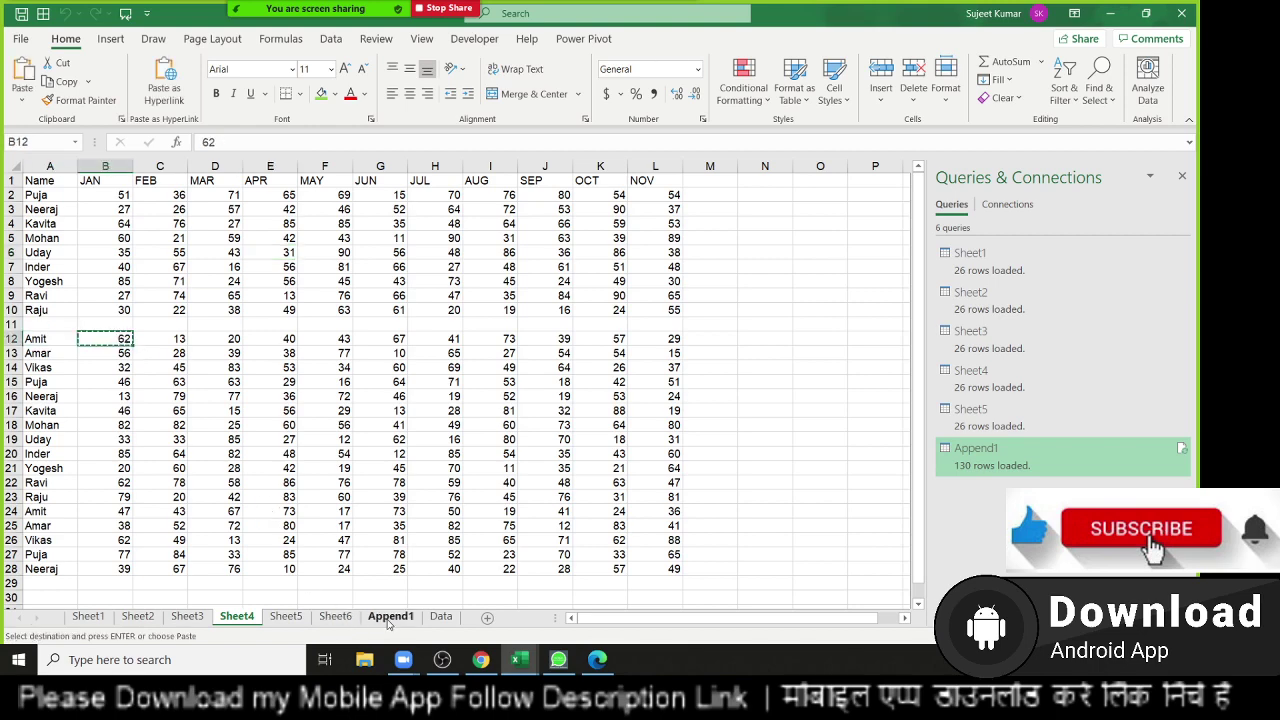
click(402, 618)
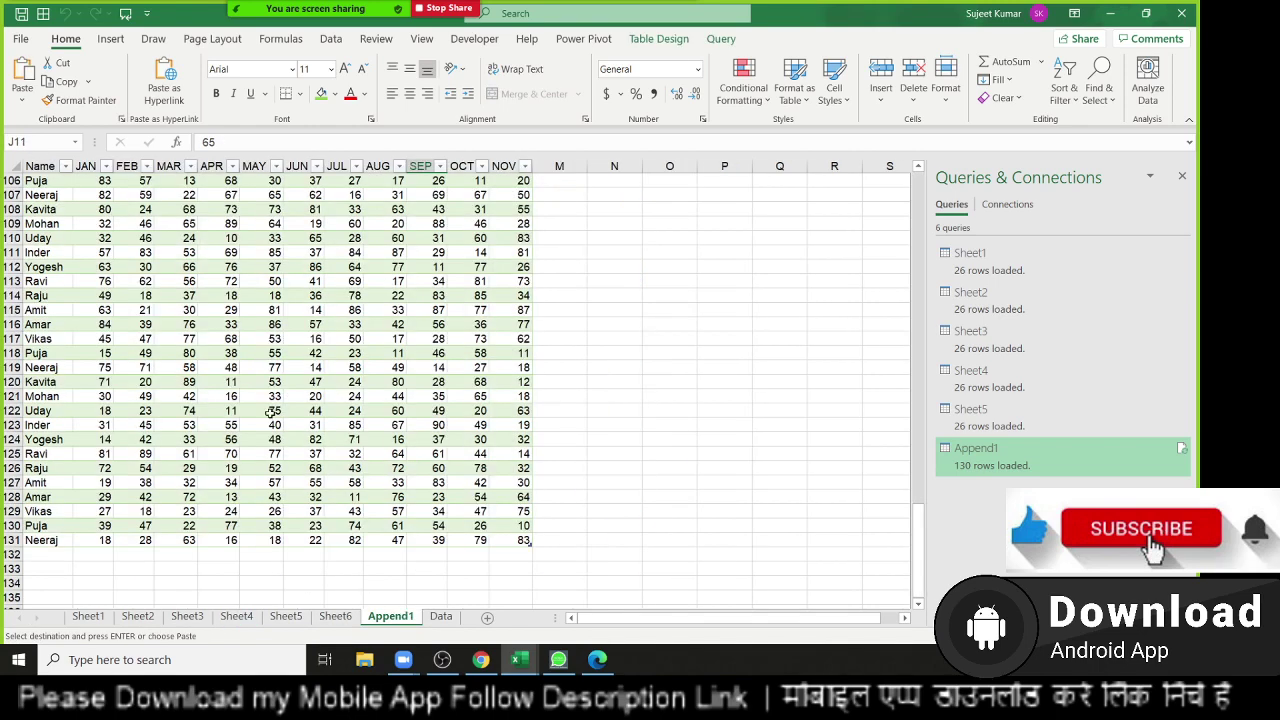
scroll(270, 413, up, 9)
scroll(270, 413, up, 9)
scroll(270, 413, up, 8)
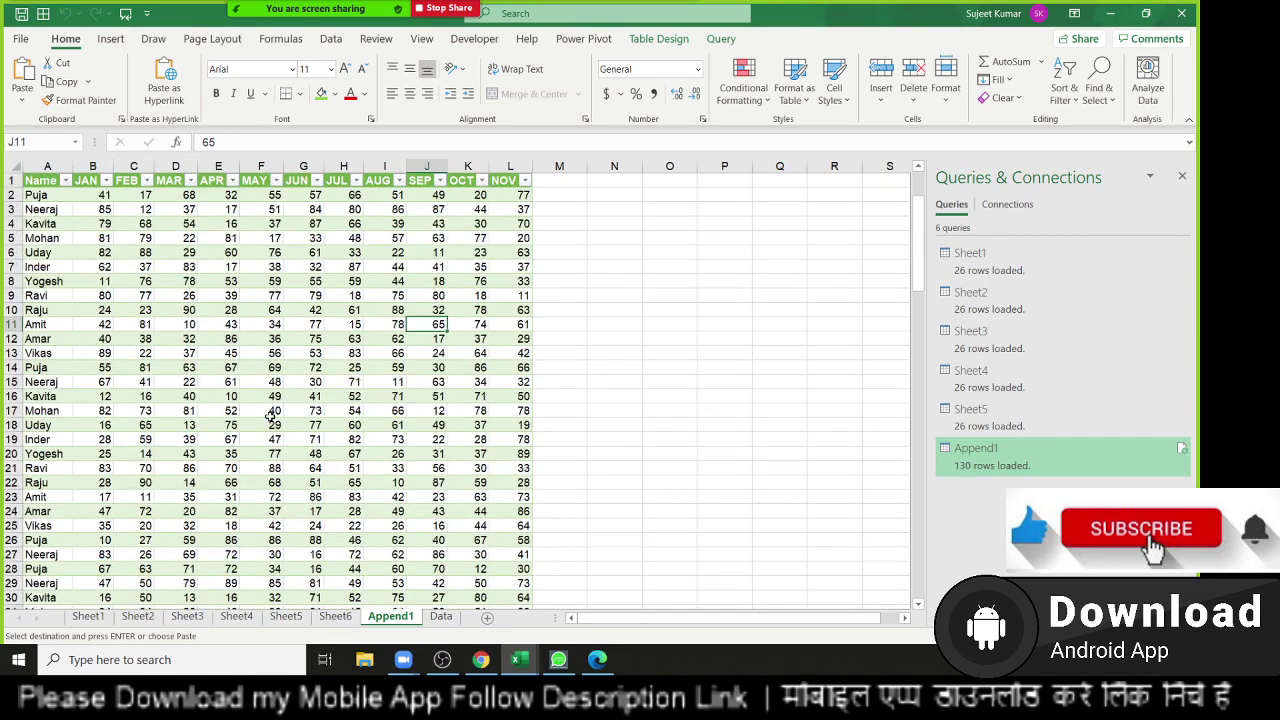
scroll(270, 413, up, 3)
key(ctrl+f)
text(62)
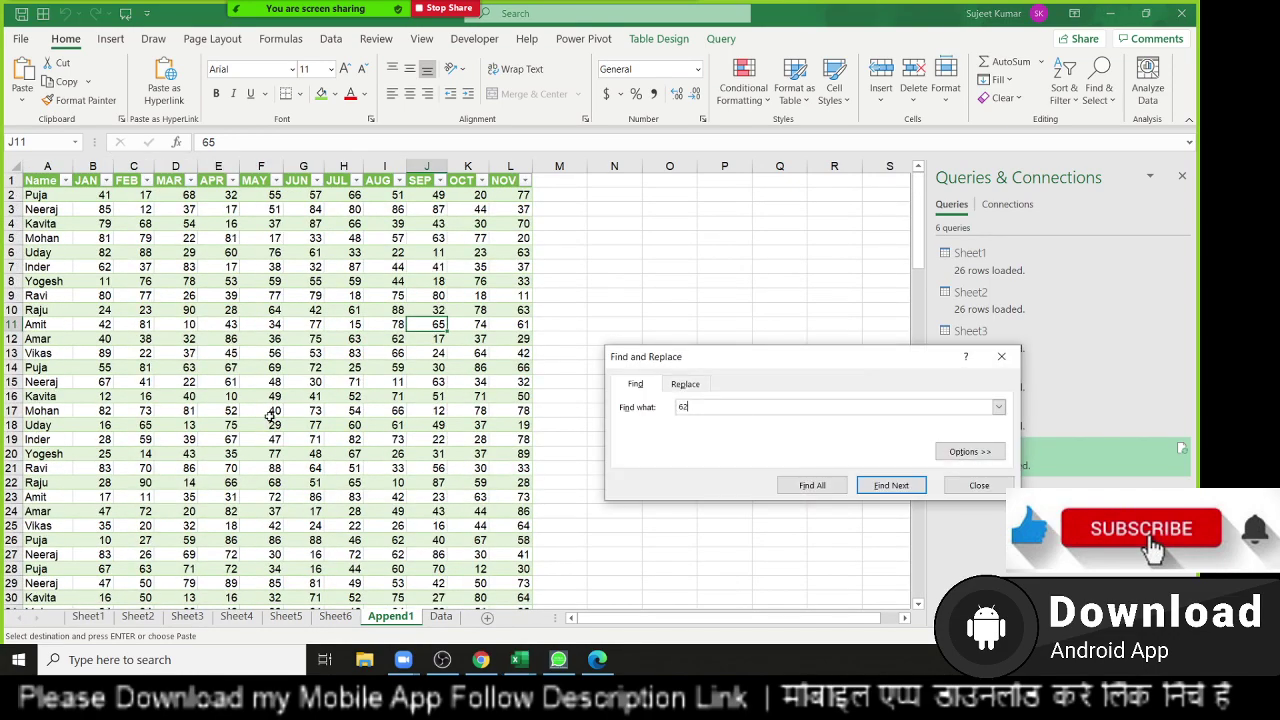
key(Return)
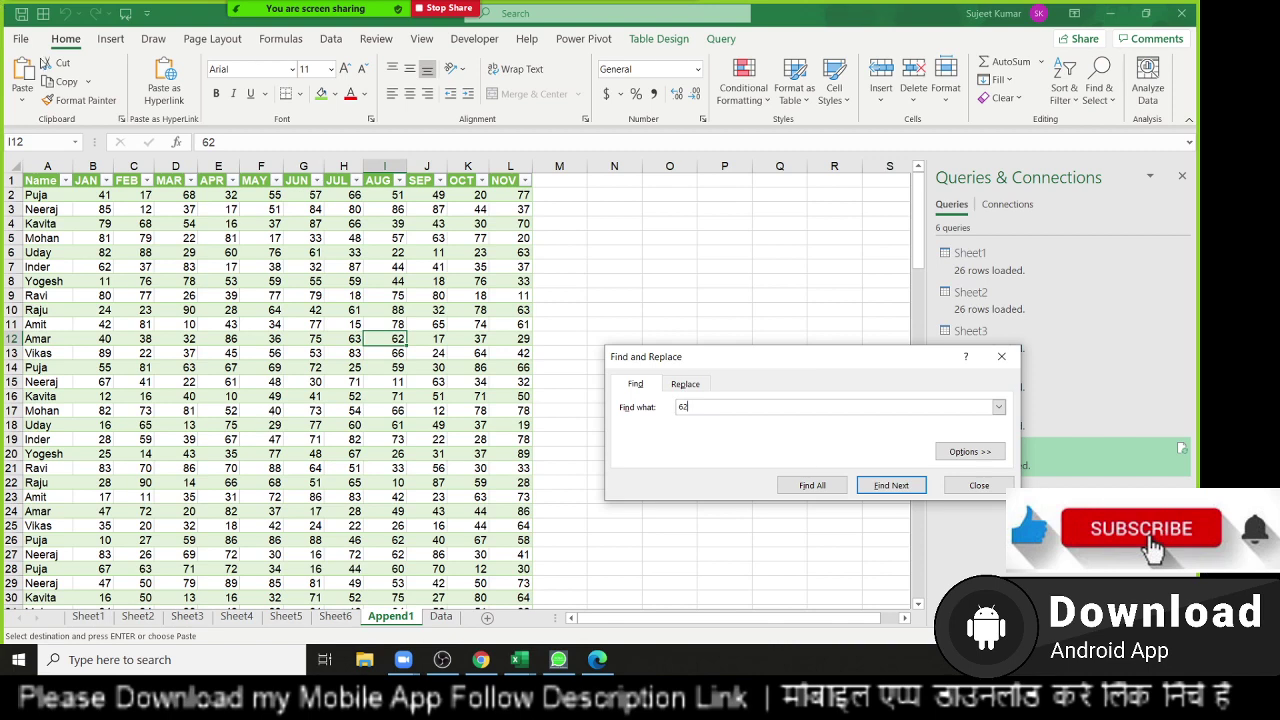
click(92, 166)
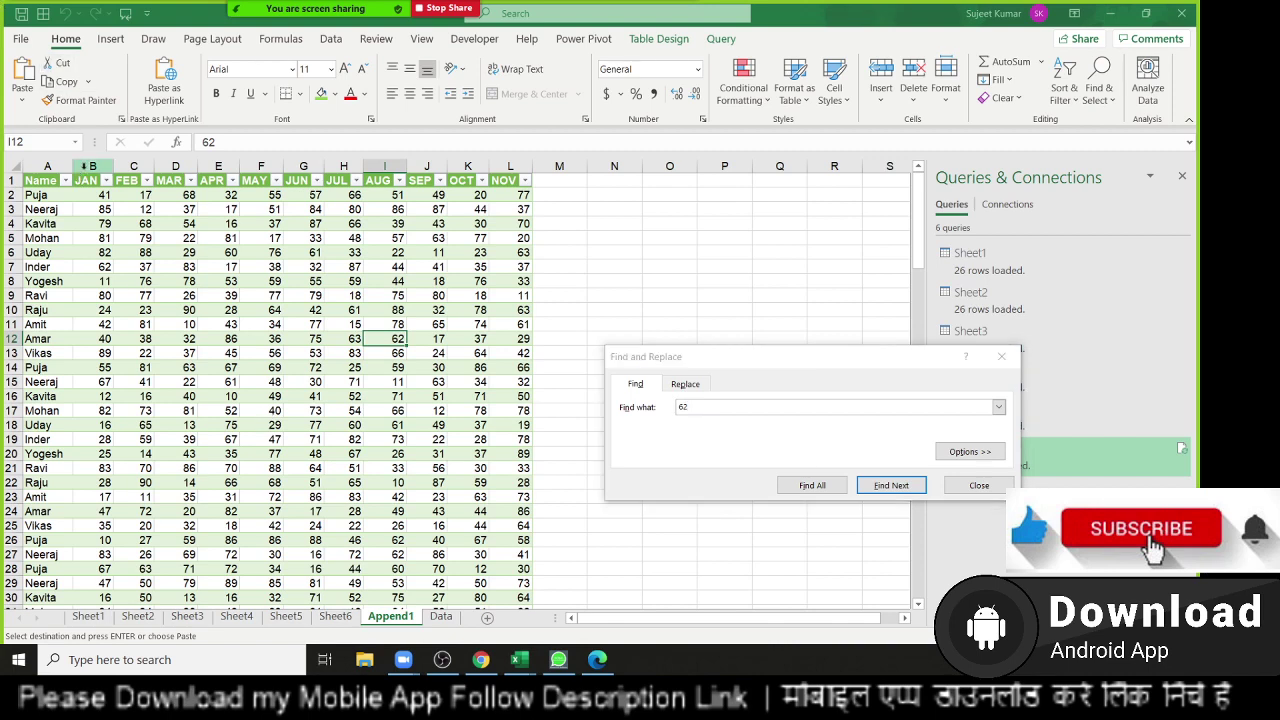
click(708, 409)
key(Return)
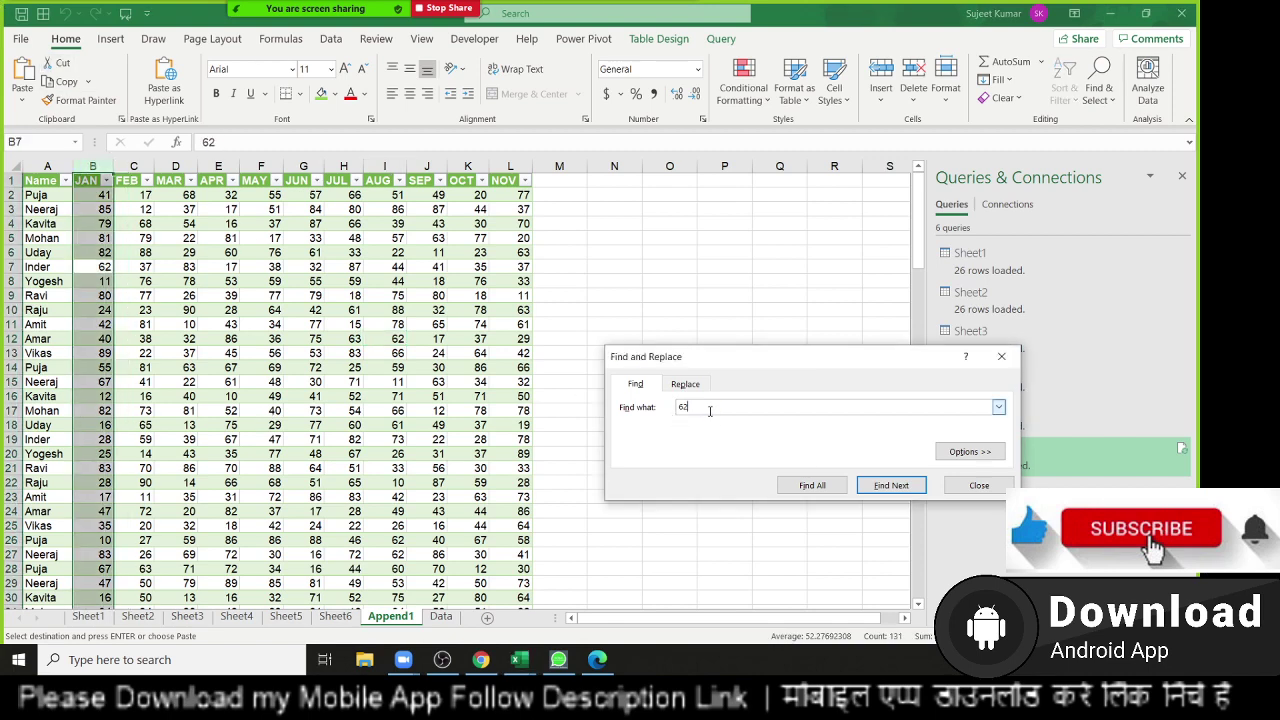
key(Return)
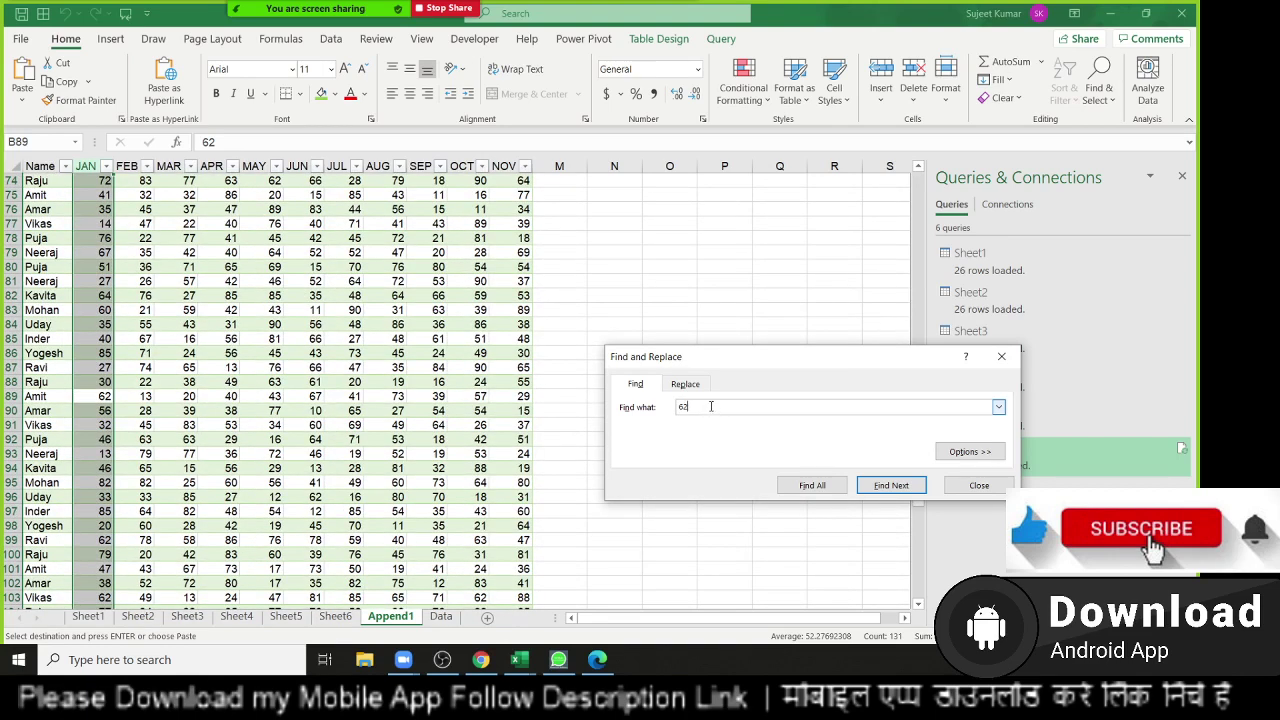
key(Return)
key(Return)
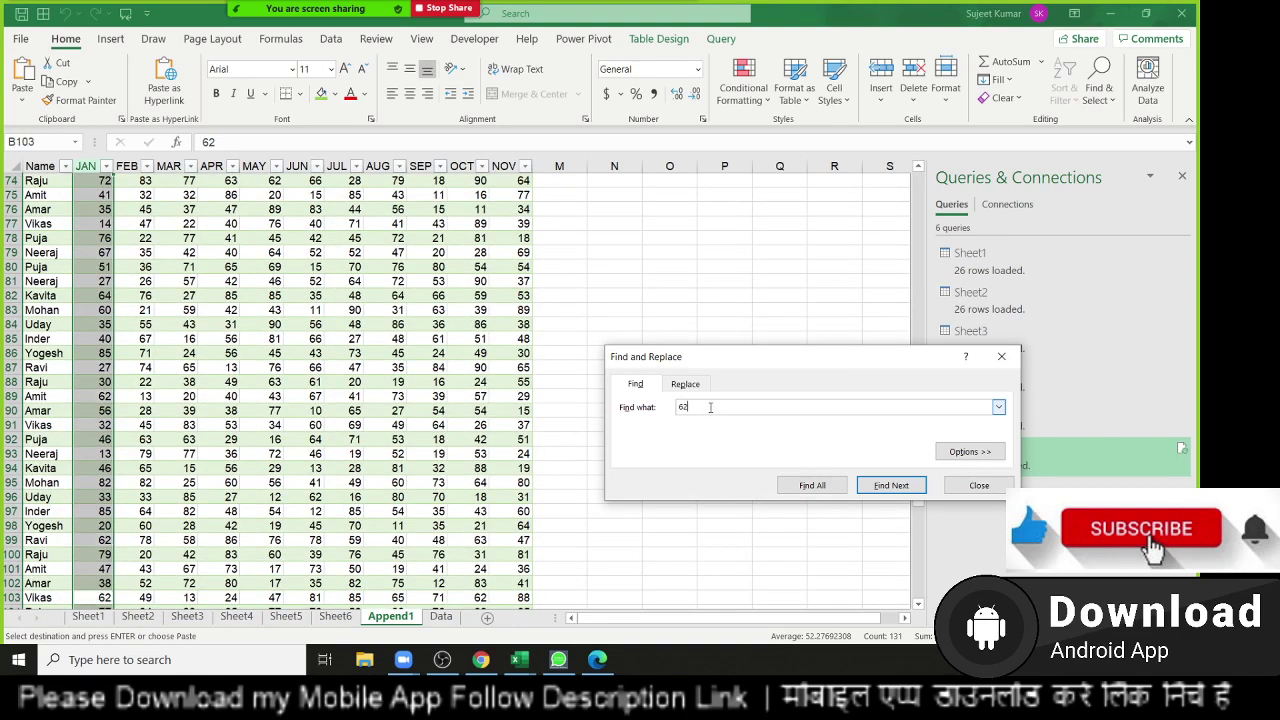
key(Escape)
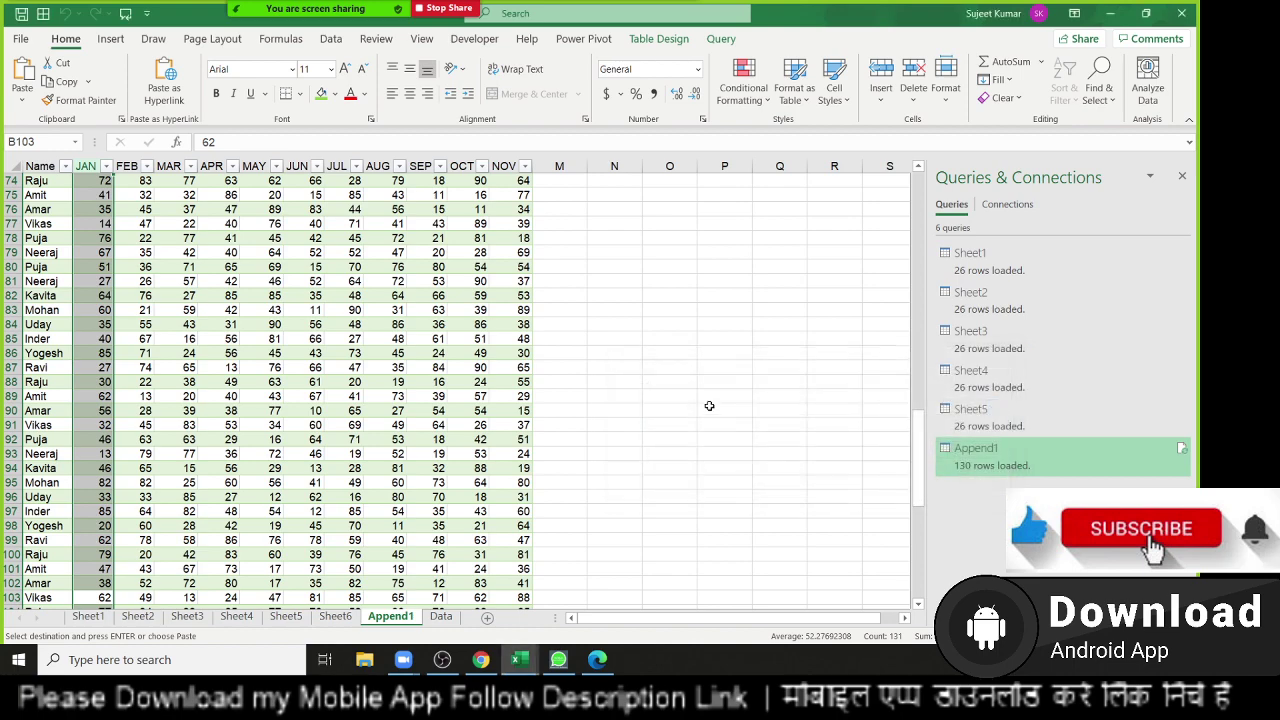
click(390, 368)
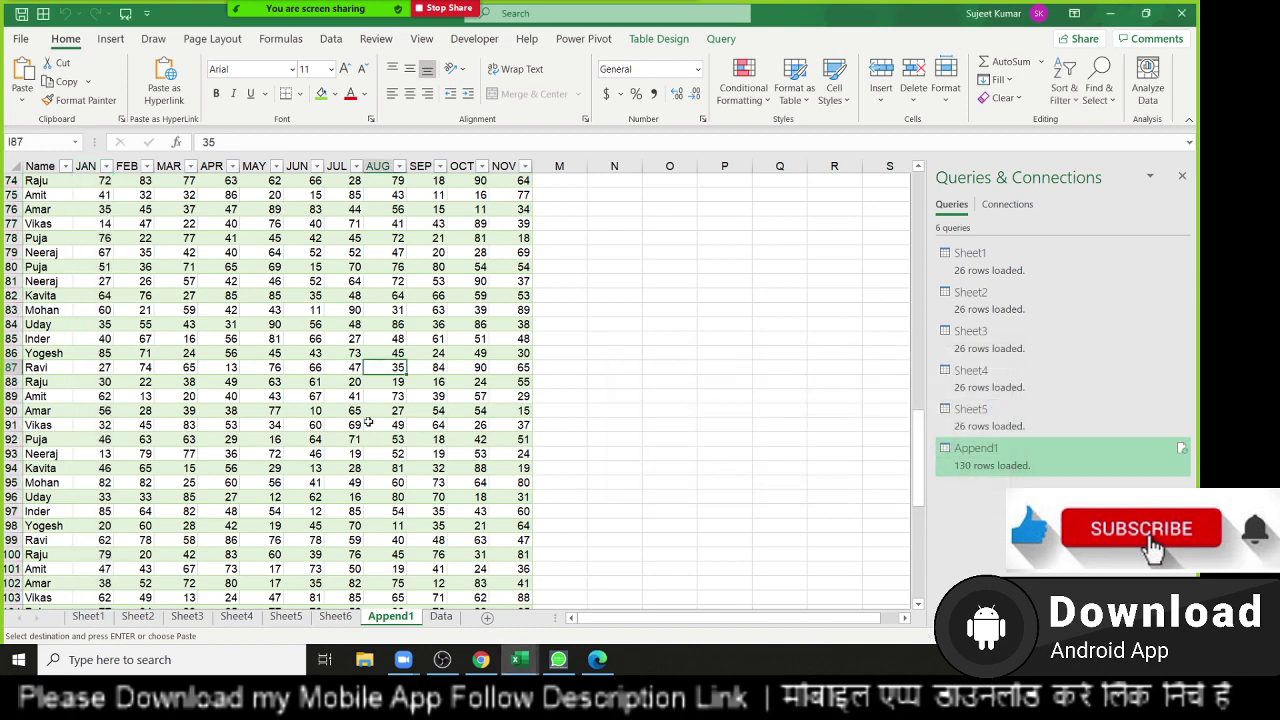
scroll(368, 423, down, 7)
scroll(368, 423, down, 2)
scroll(368, 423, down, 4)
Scroll to the top of Append1, select empty column M, then return to a table cell.
scroll(368, 423, up, 8)
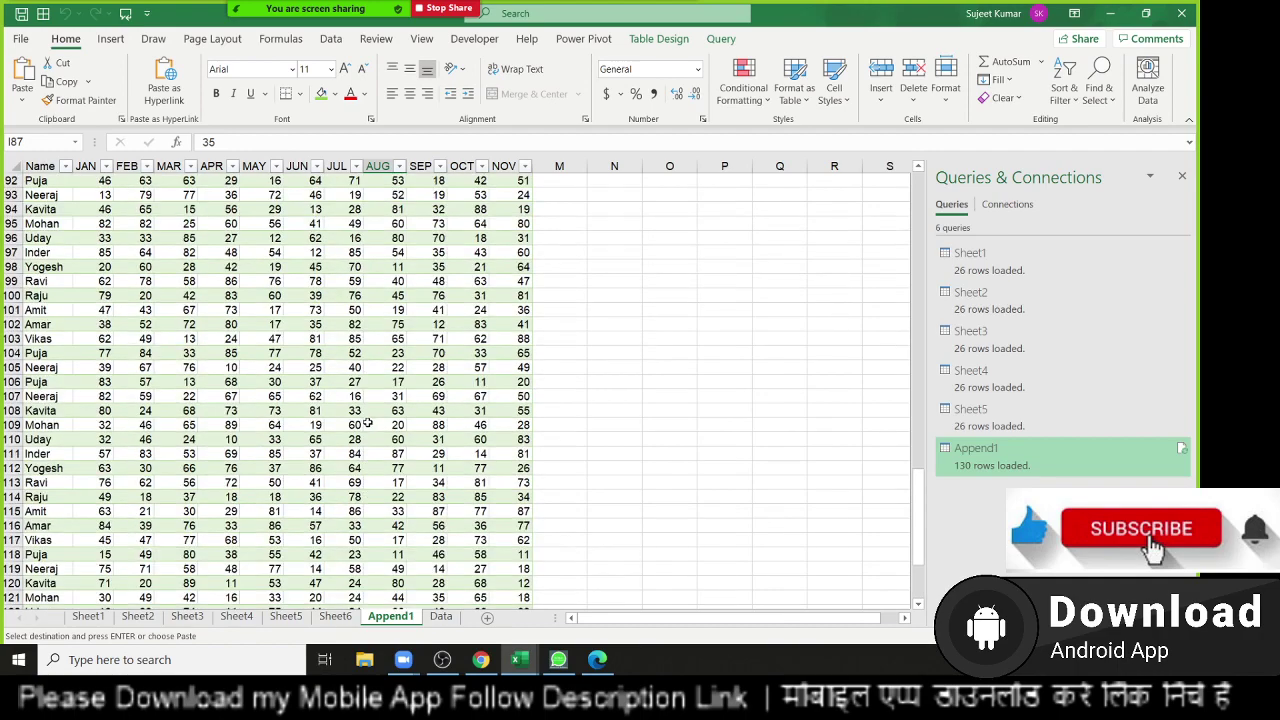
scroll(368, 423, up, 10)
scroll(368, 423, up, 9)
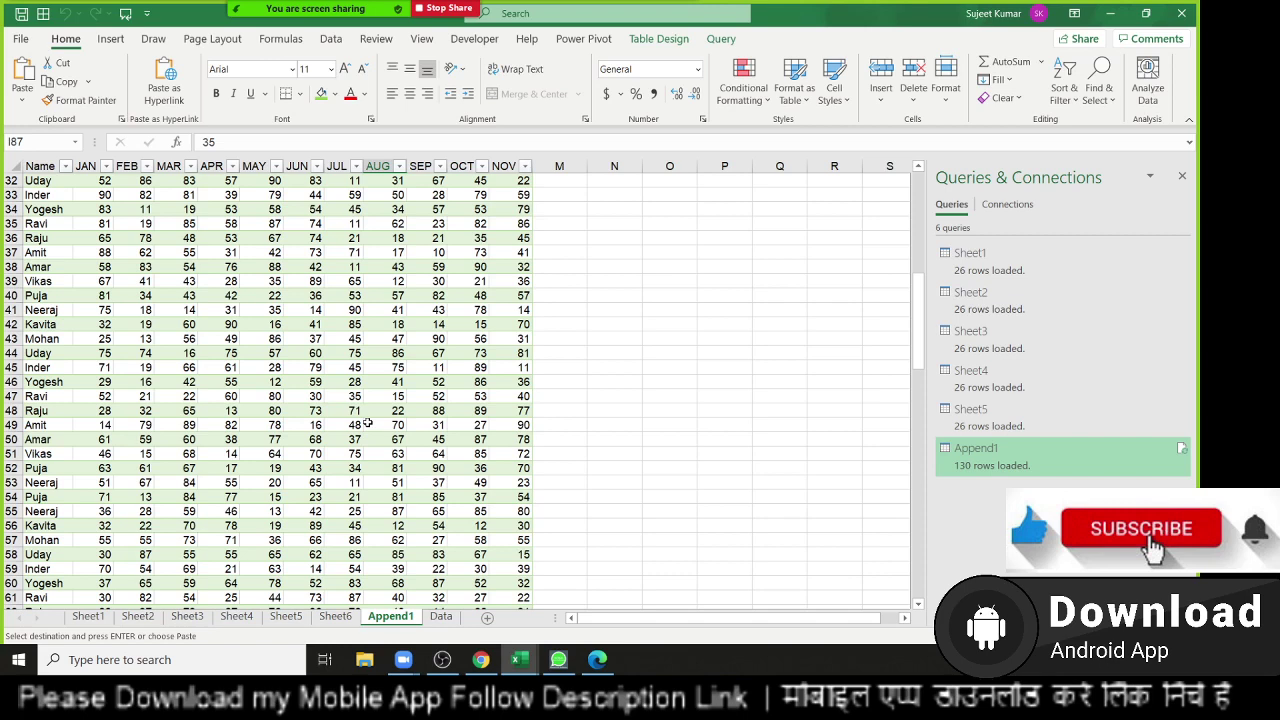
scroll(225, 401, up, 5)
scroll(100, 298, up, 1)
scroll(94, 251, up, 4)
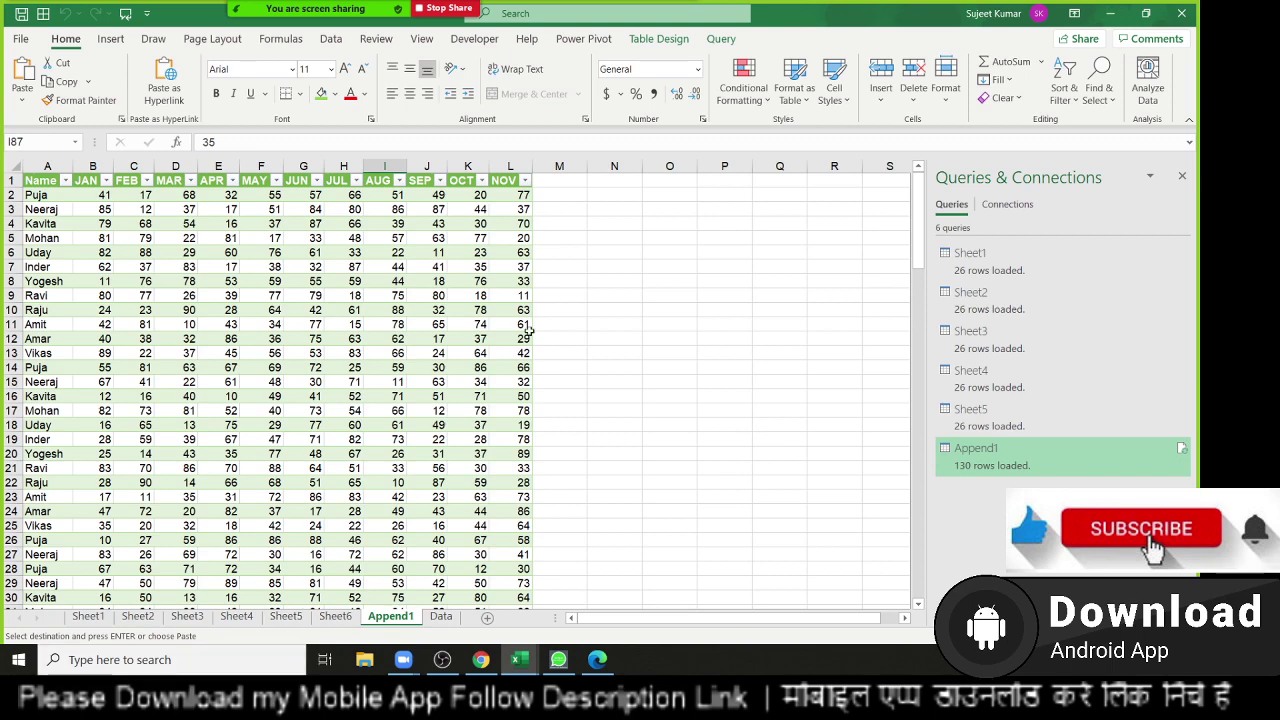
click(566, 175)
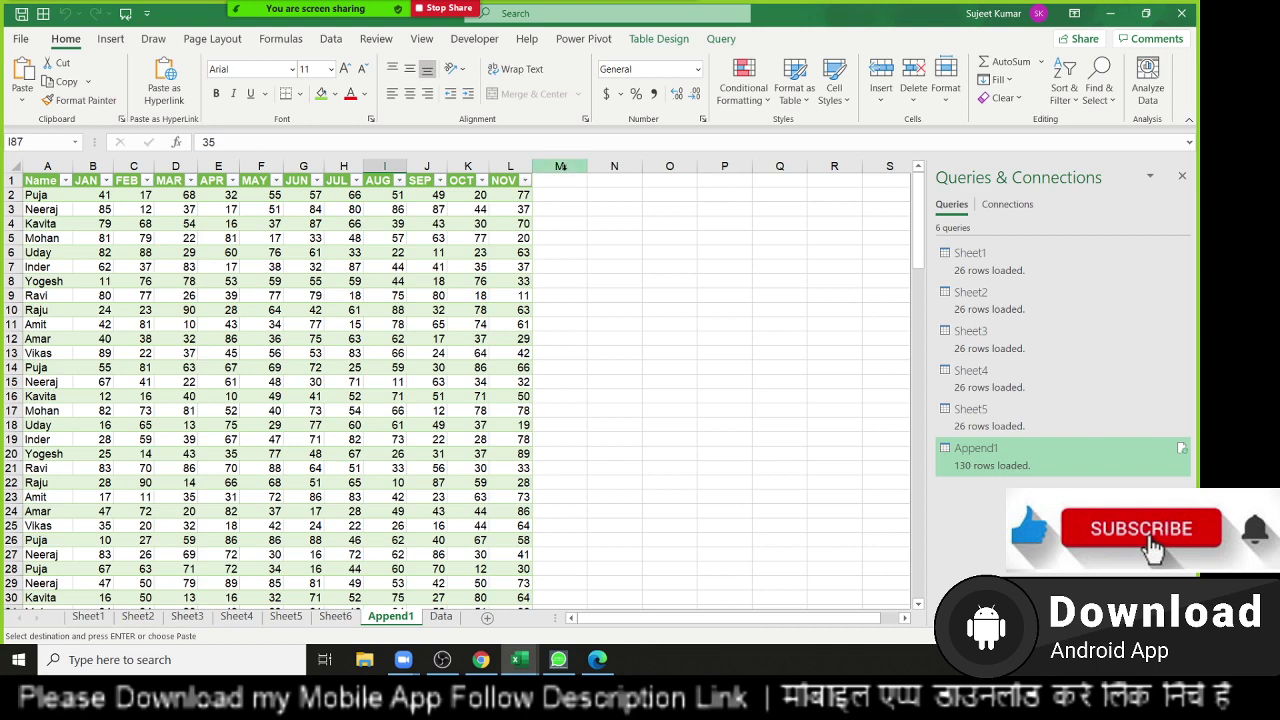
key(ctrl+space)
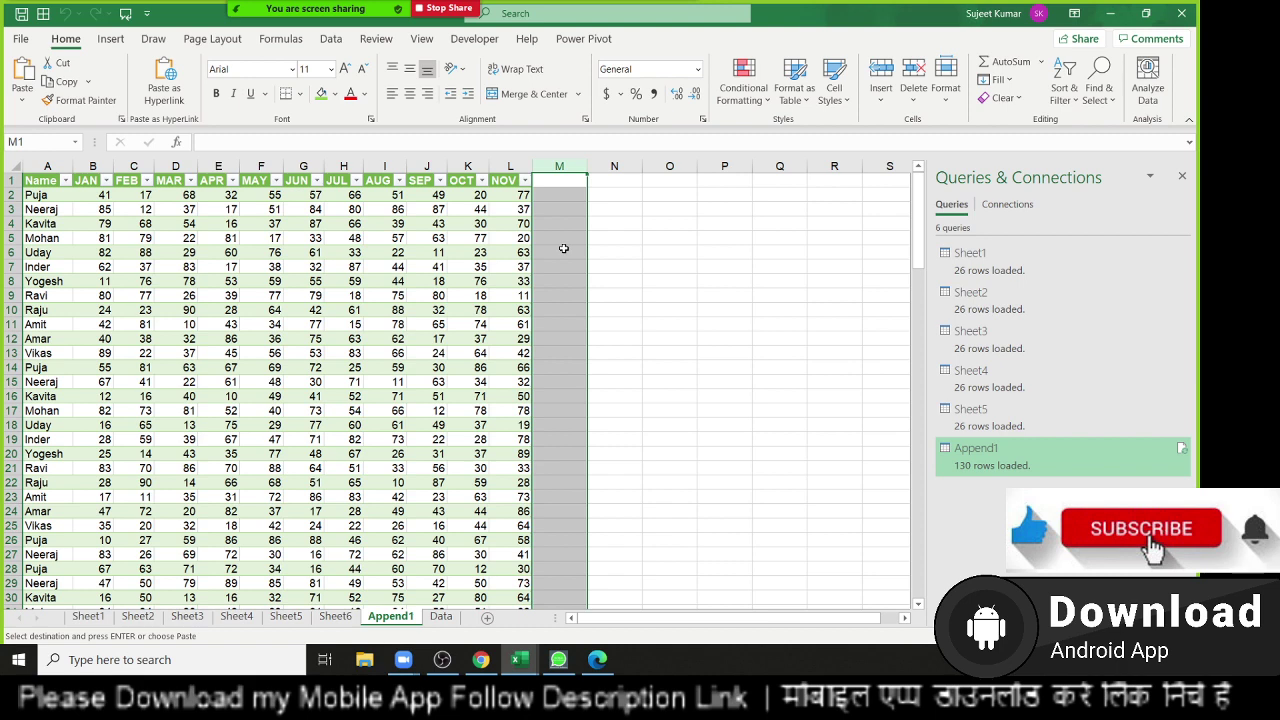
click(404, 301)
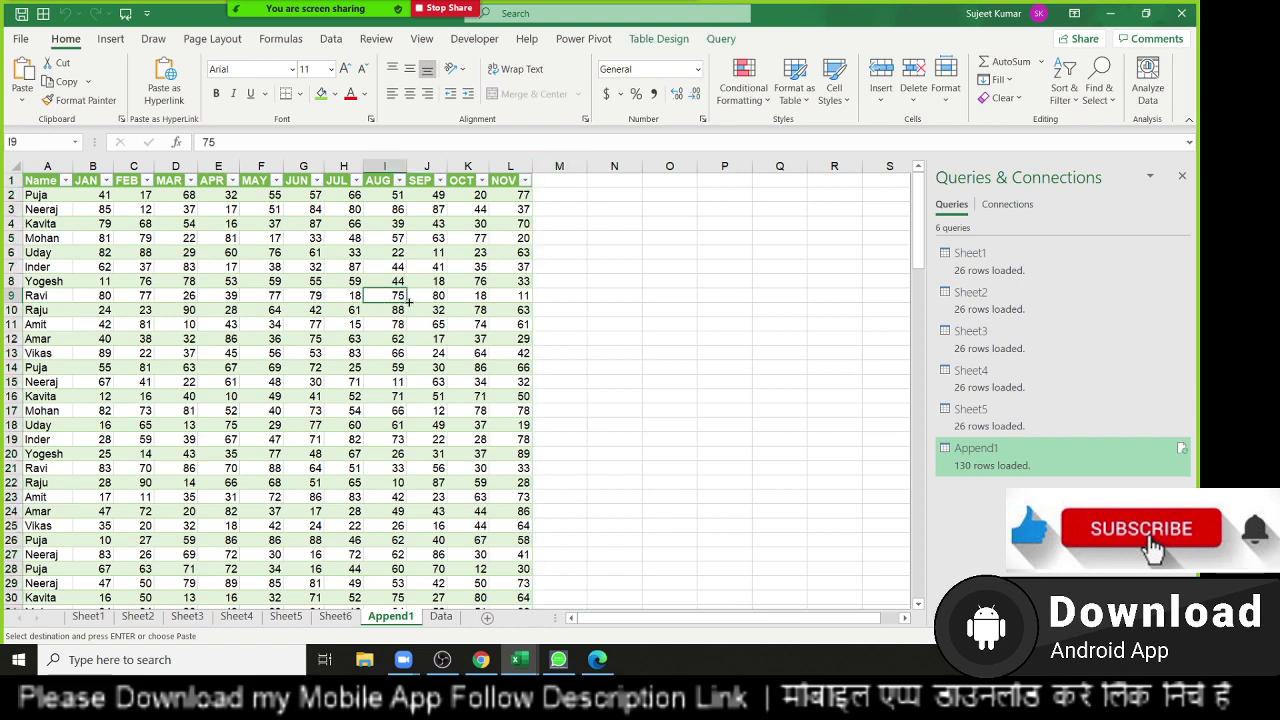
Close the workbook with Don't Save, then add Sheet2 and Sheet3 and return to Sheet1.
click(1185, 20)
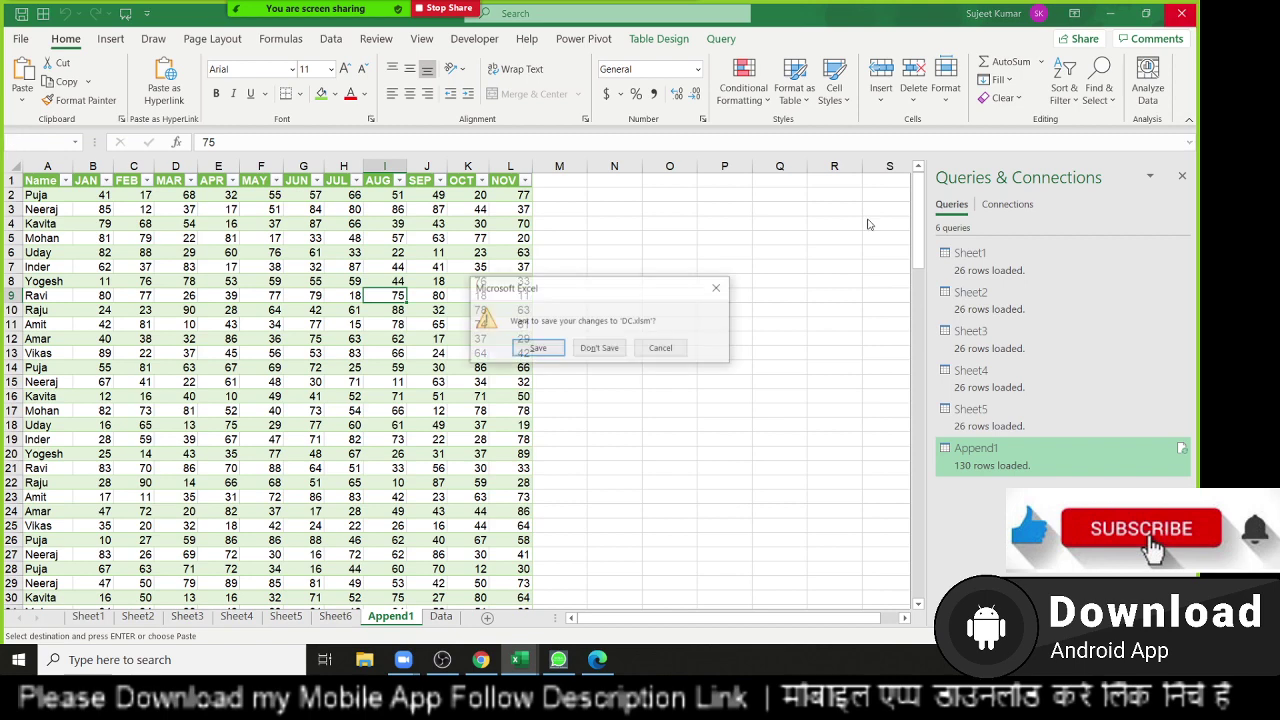
click(598, 354)
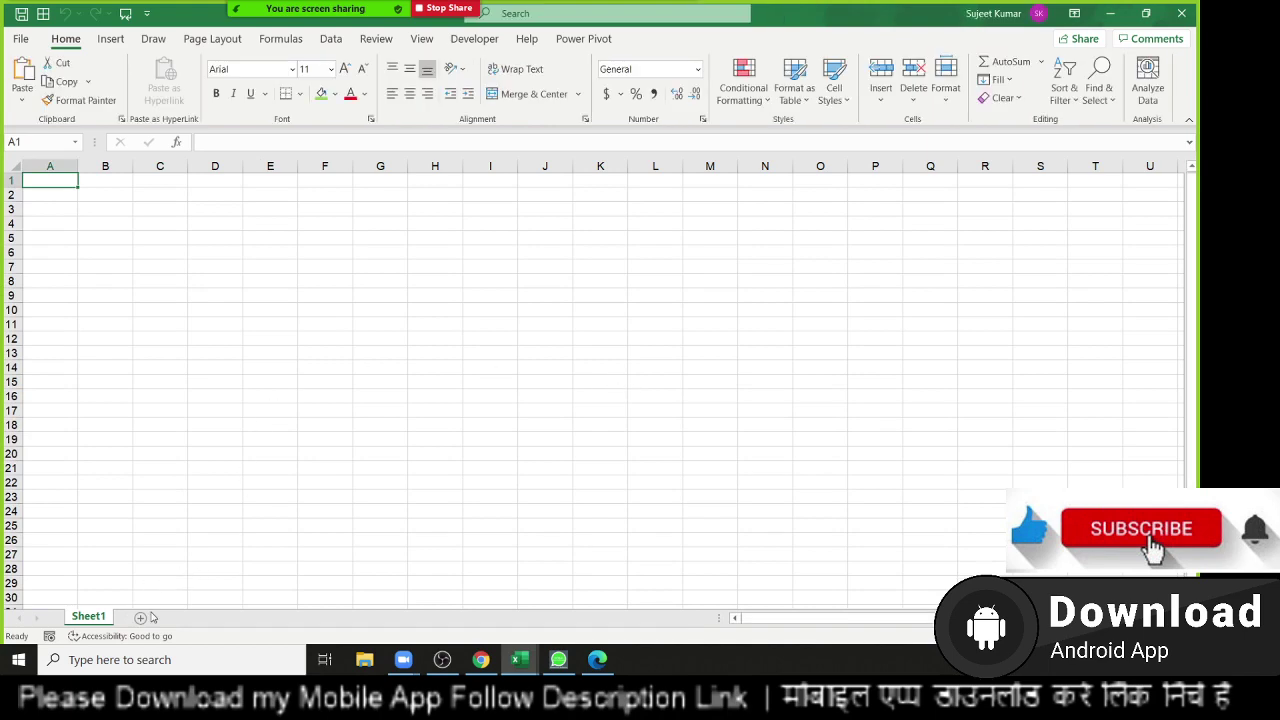
click(141, 618)
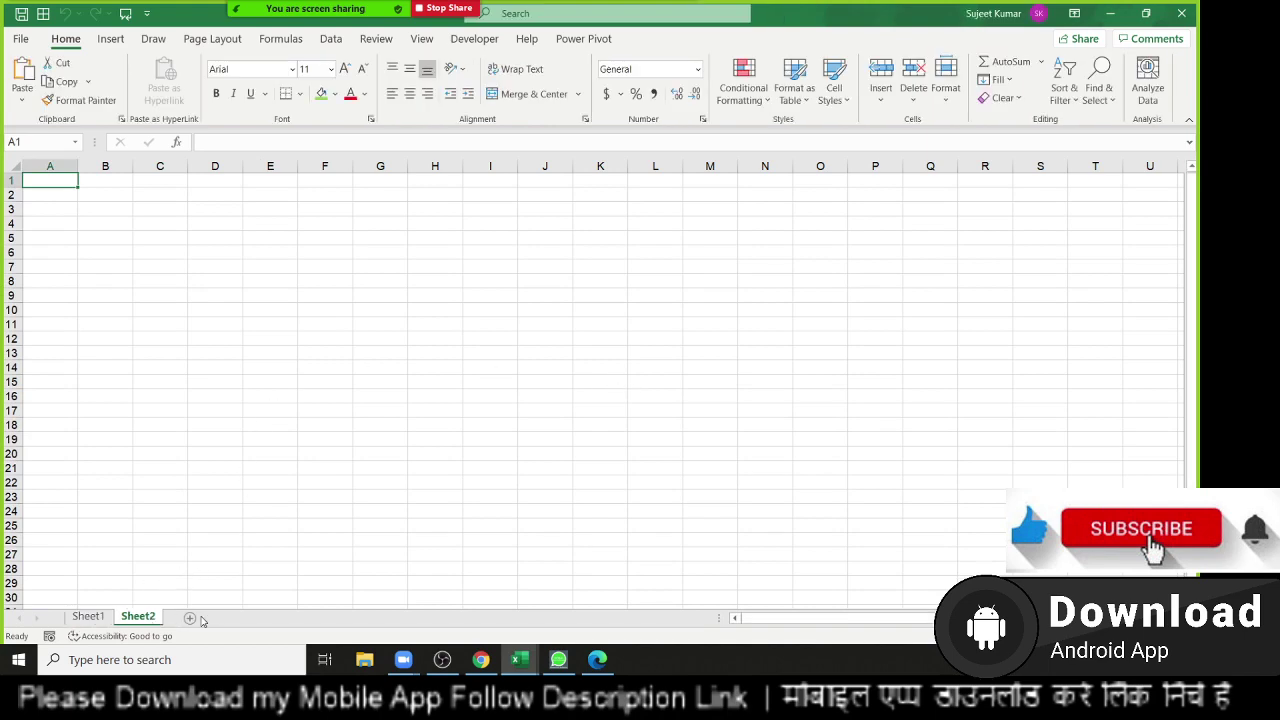
click(189, 618)
click(88, 617)
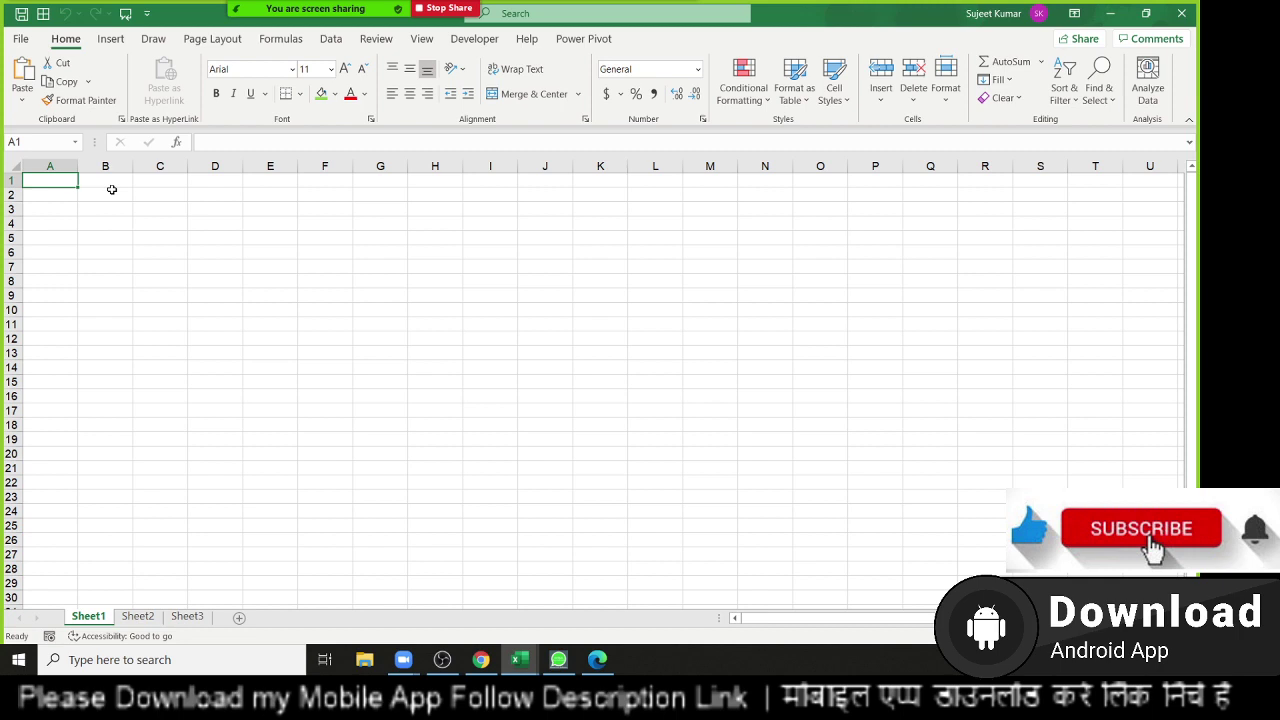
Put the SID header in A1 and fill serial numbers 1, 2 onward down column A.
text(ID)
key(Return)
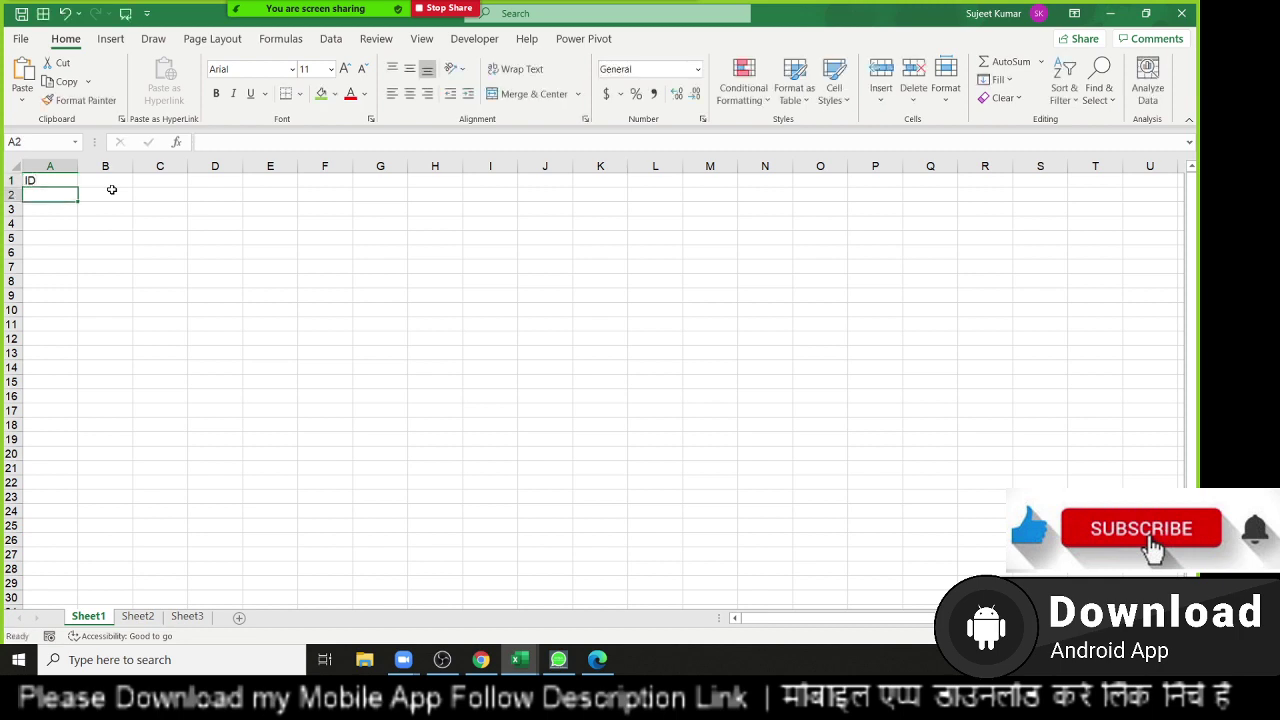
key(Up)
text(SID)
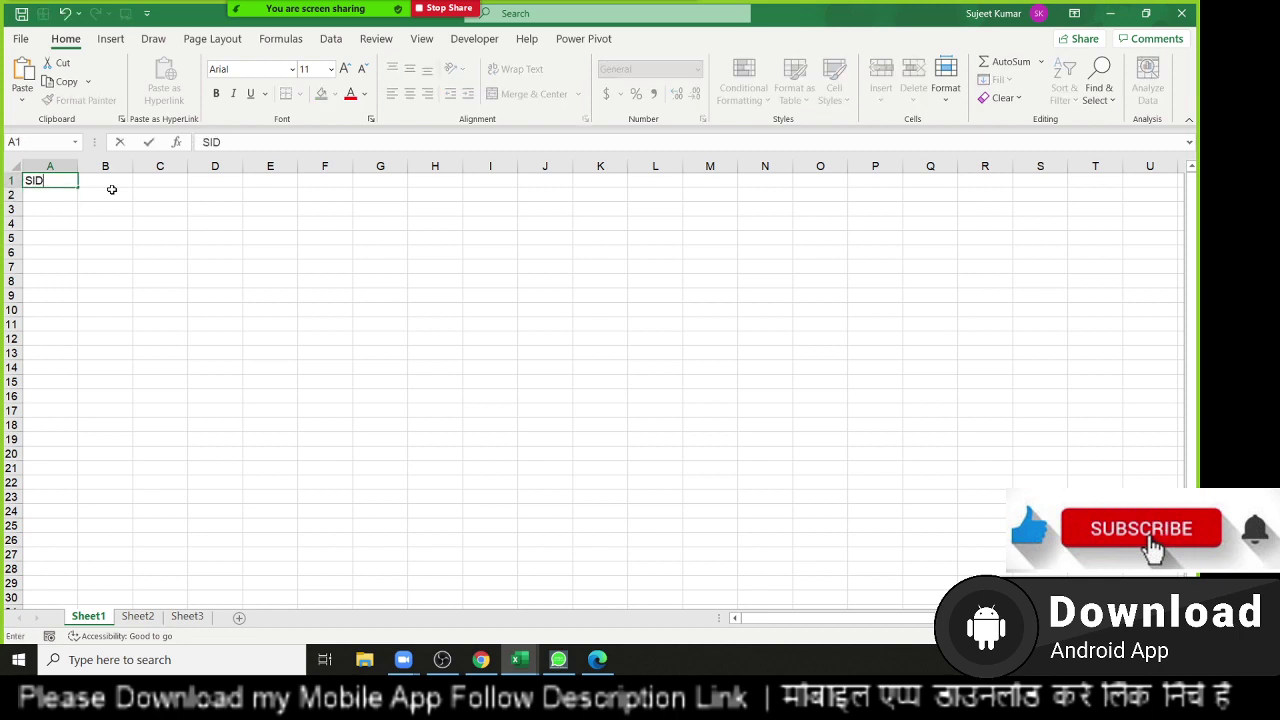
key(Return)
text(1)
key(Return)
text(2)
key(Return)
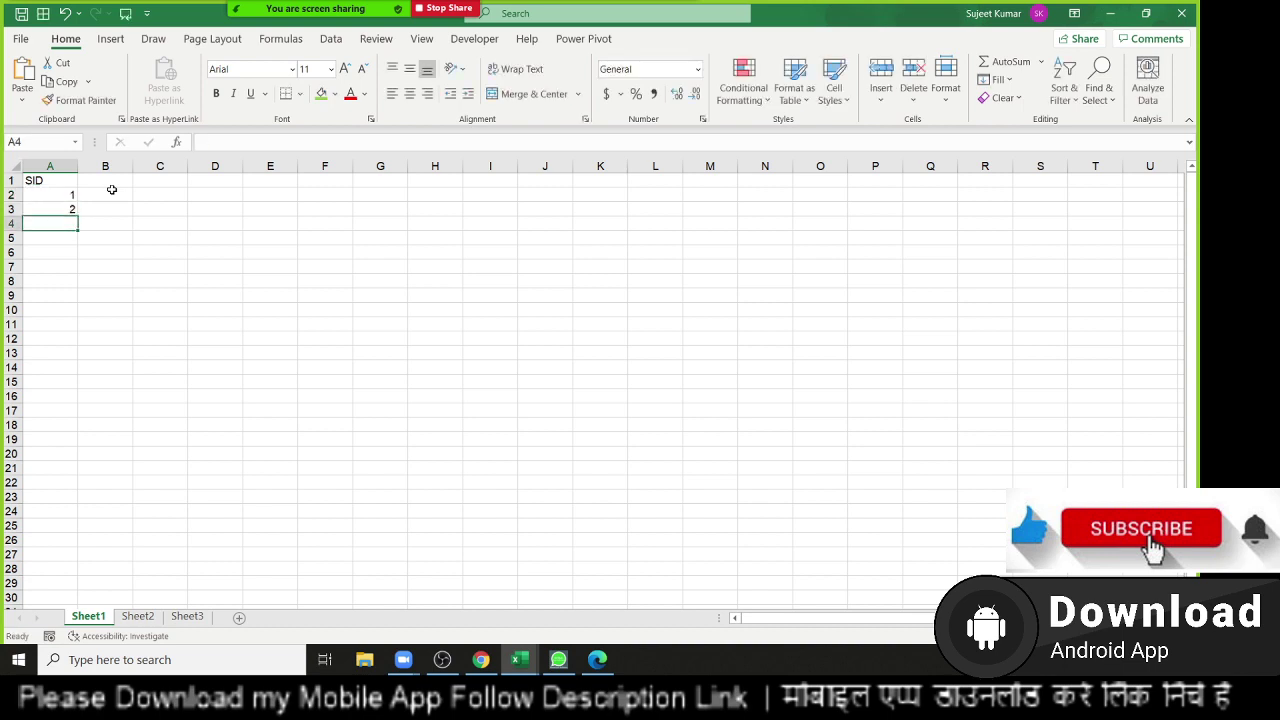
drag(73, 192, 83, 534)
Add the CID header in B1 and month headers JAN through JUL across C1:I1.
key(ctrl+Home)
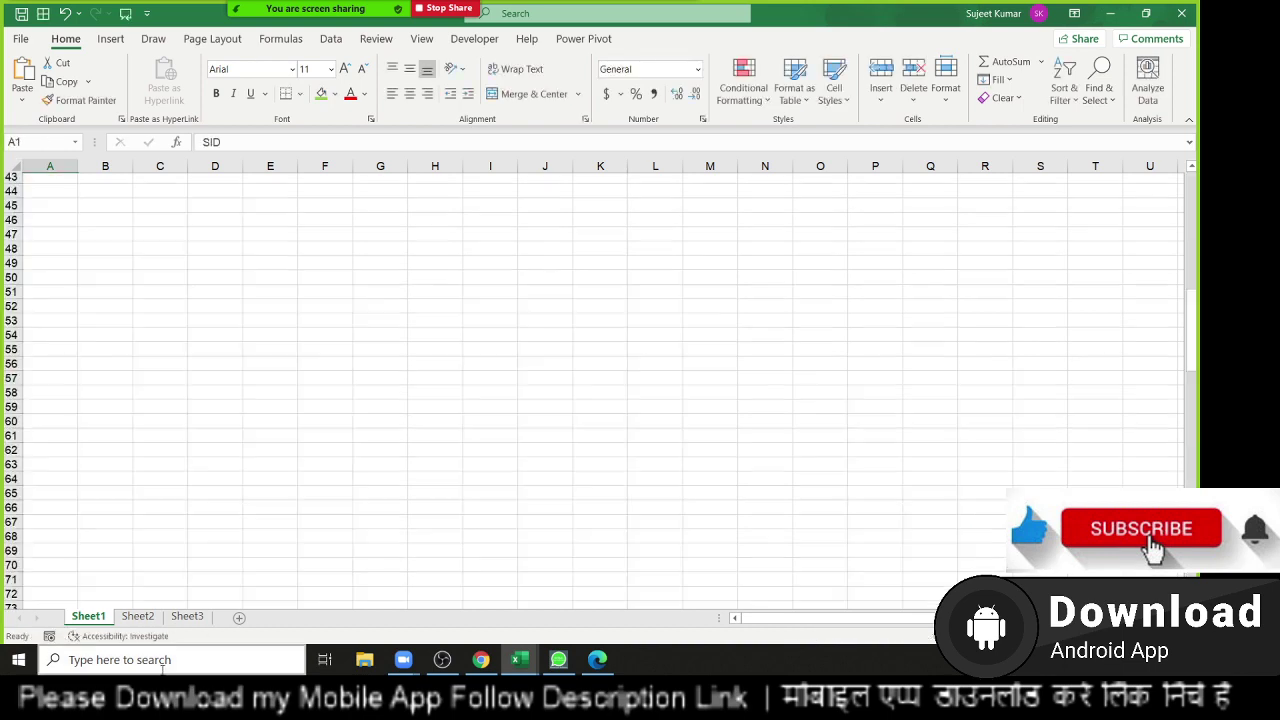
key(Right)
text(CID)
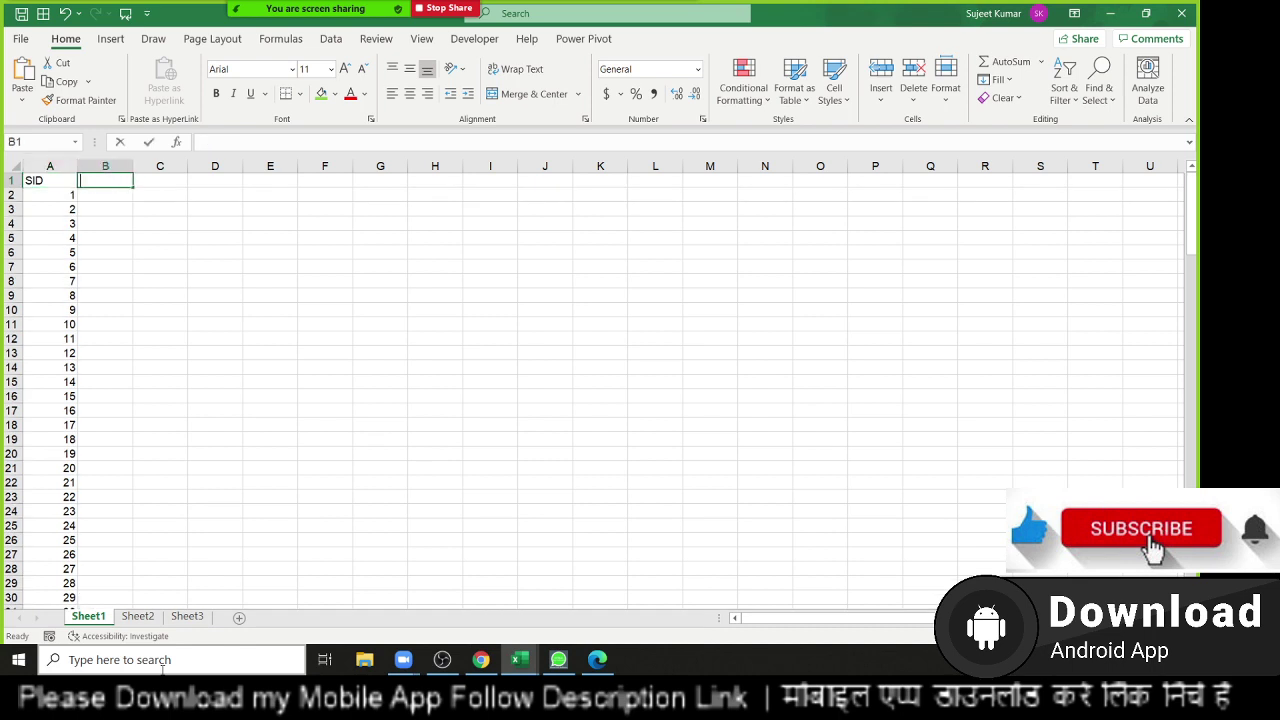
key(Right)
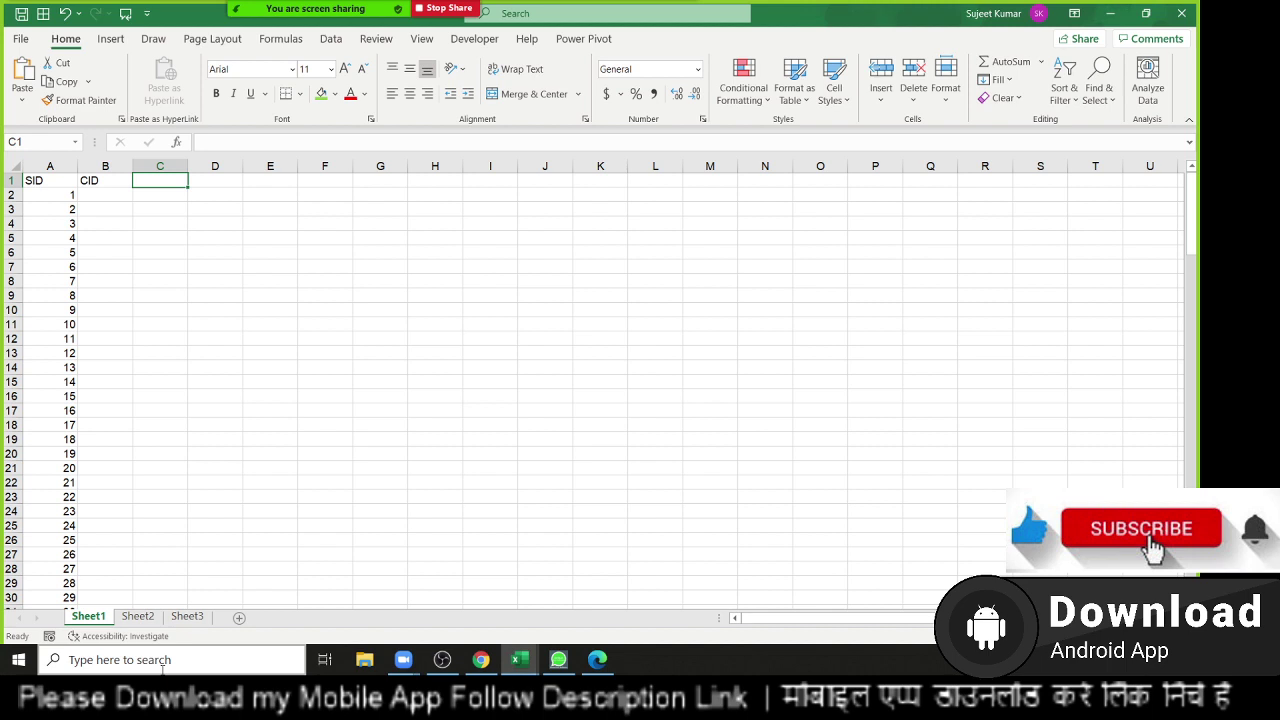
key(Left)
key(Right)
text(JAN)
key(Return)
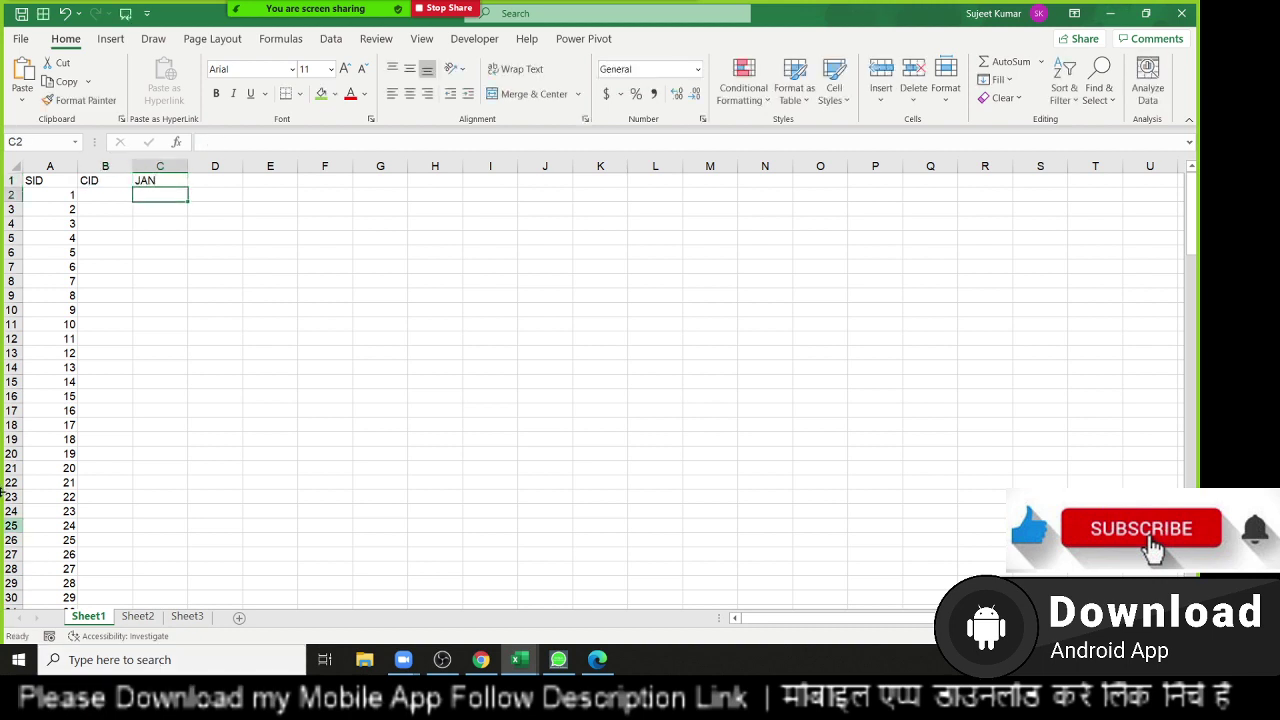
click(152, 180)
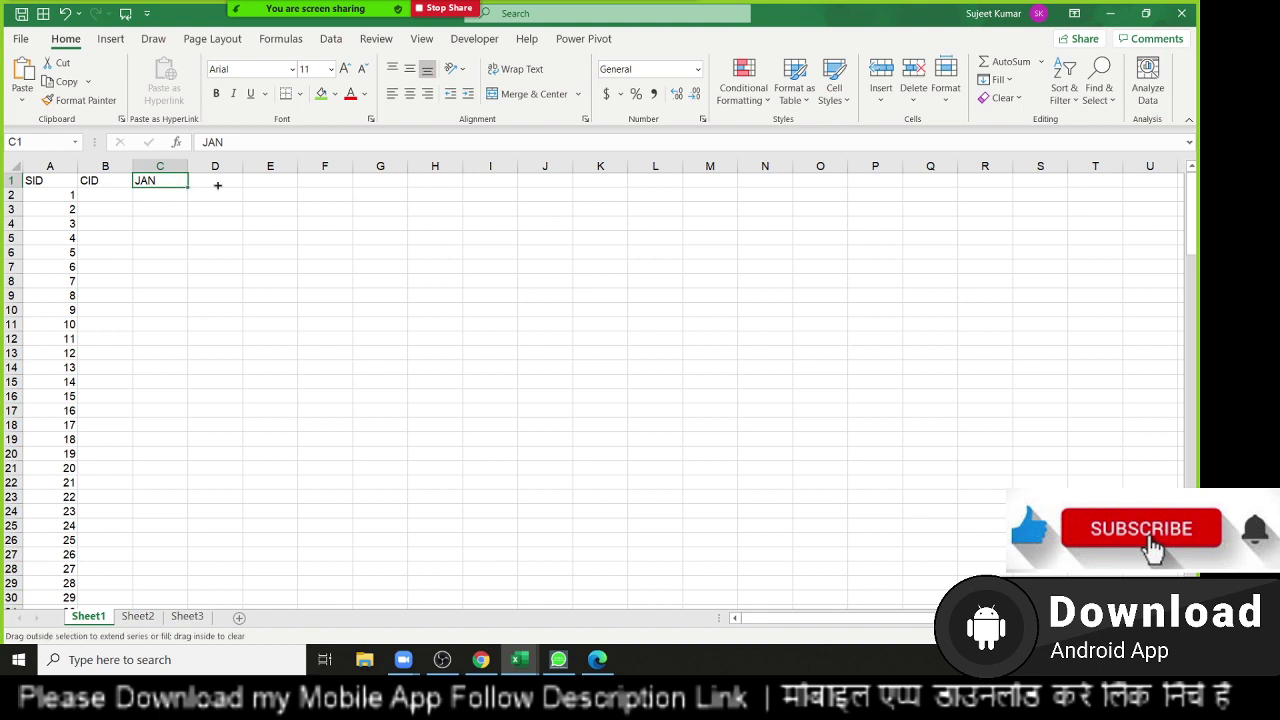
drag(189, 189, 510, 186)
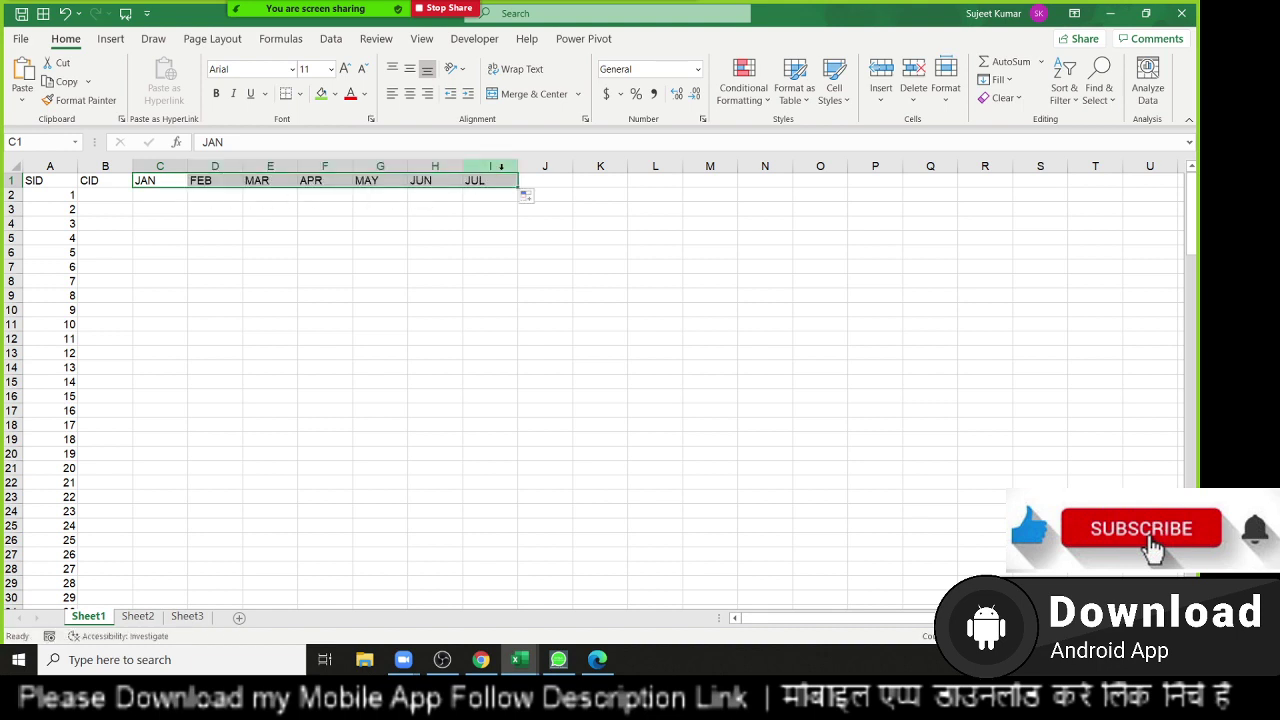
click(95, 185)
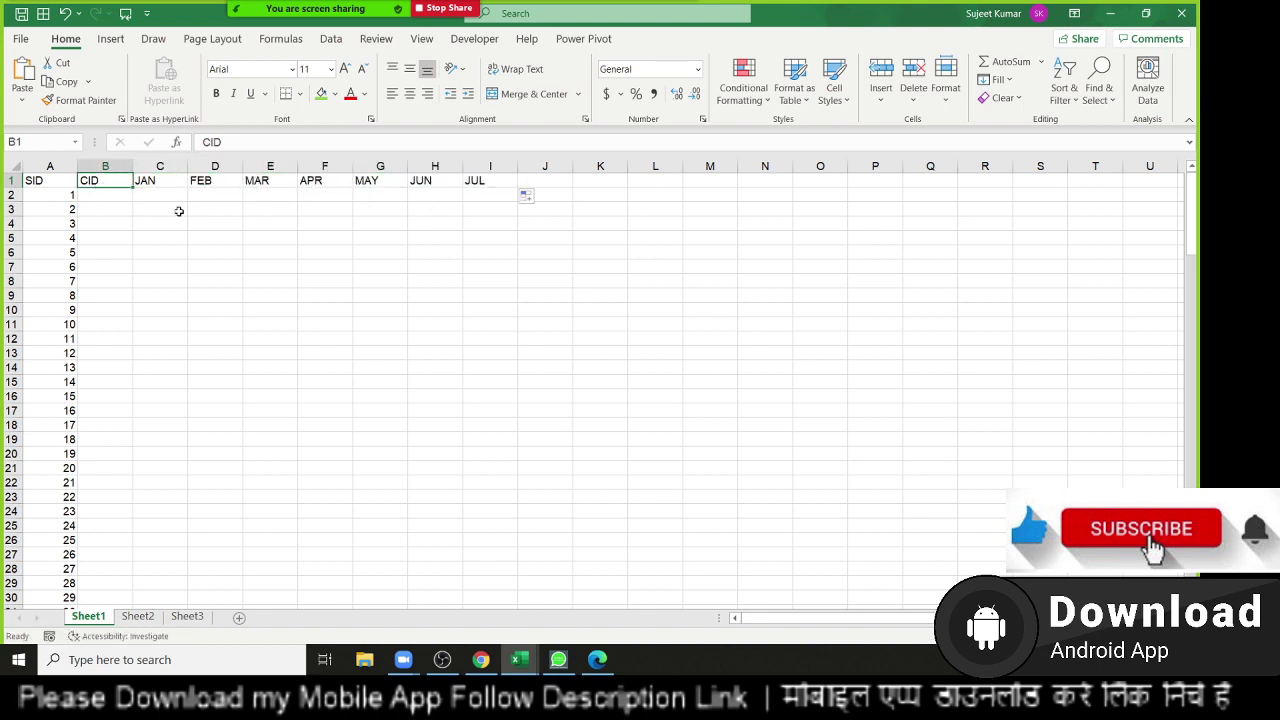
Enter =RANDBETWEEN(1,5) in B2 and fill it down the CID column.
key(Down)
text(=r)
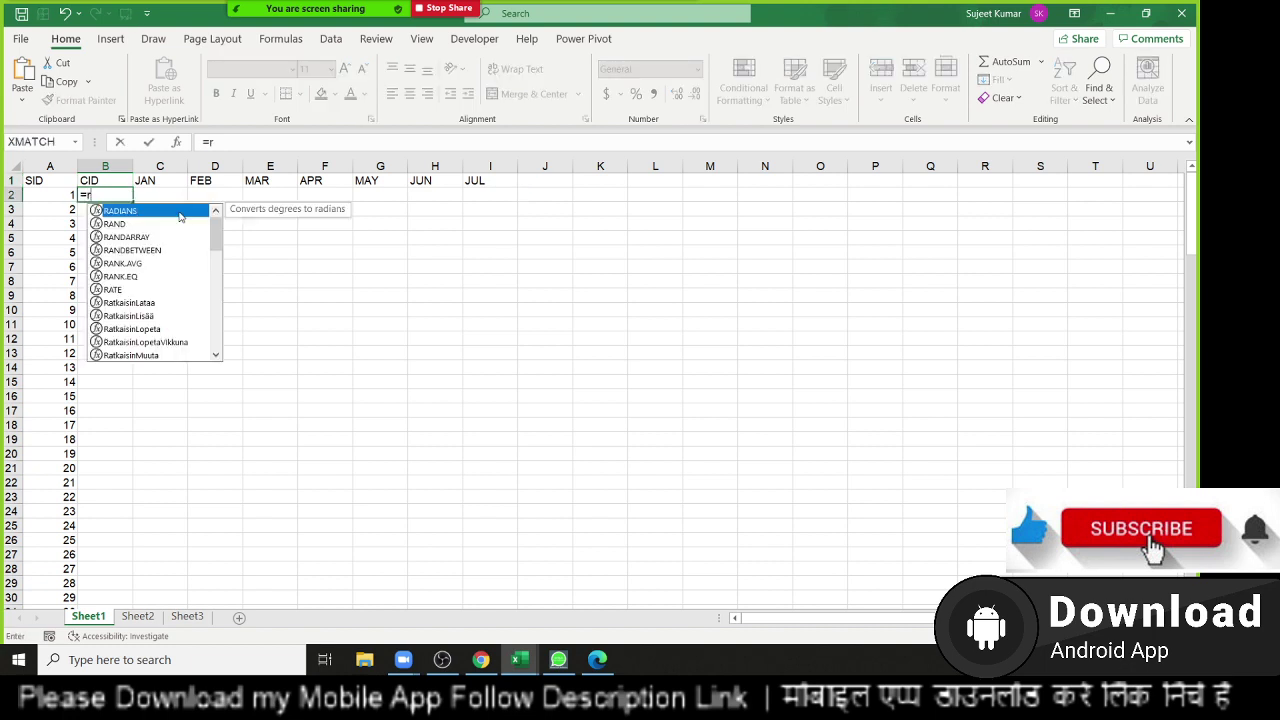
text(a)
key(Down)
key(Down)
key(Down)
key(Tab)
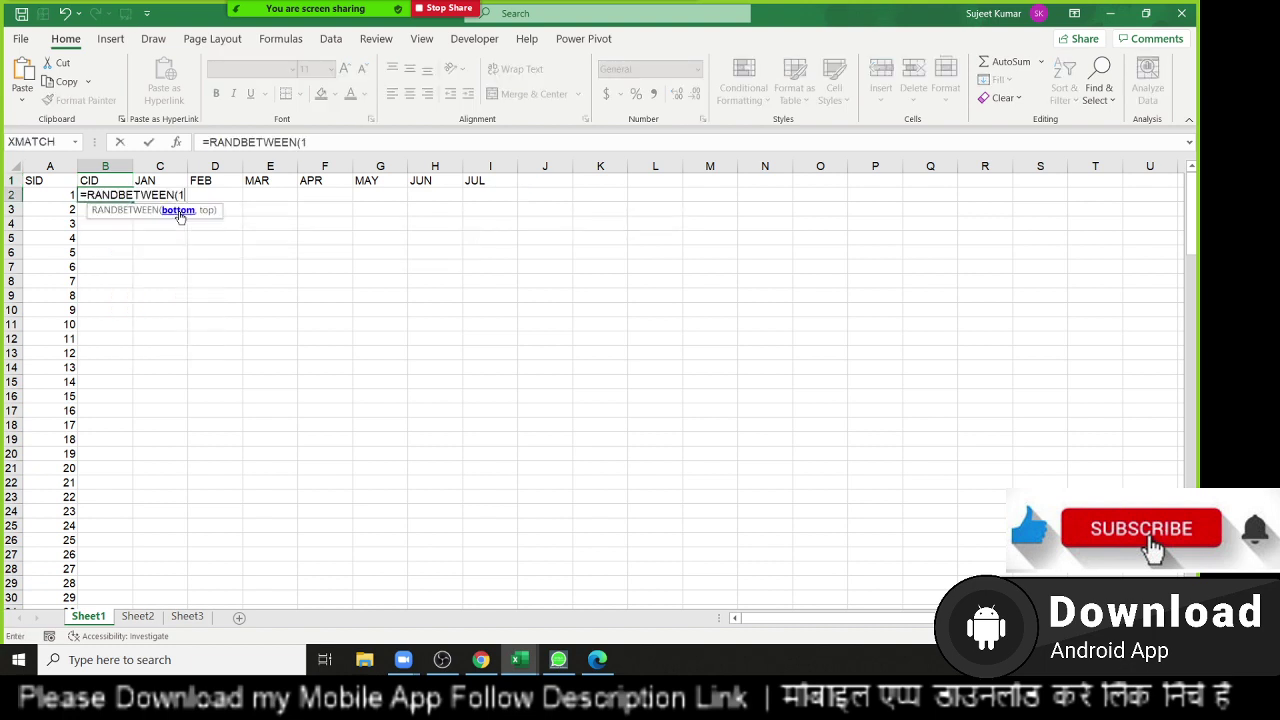
text(,)
text(5)
key(Return)
key(Up)
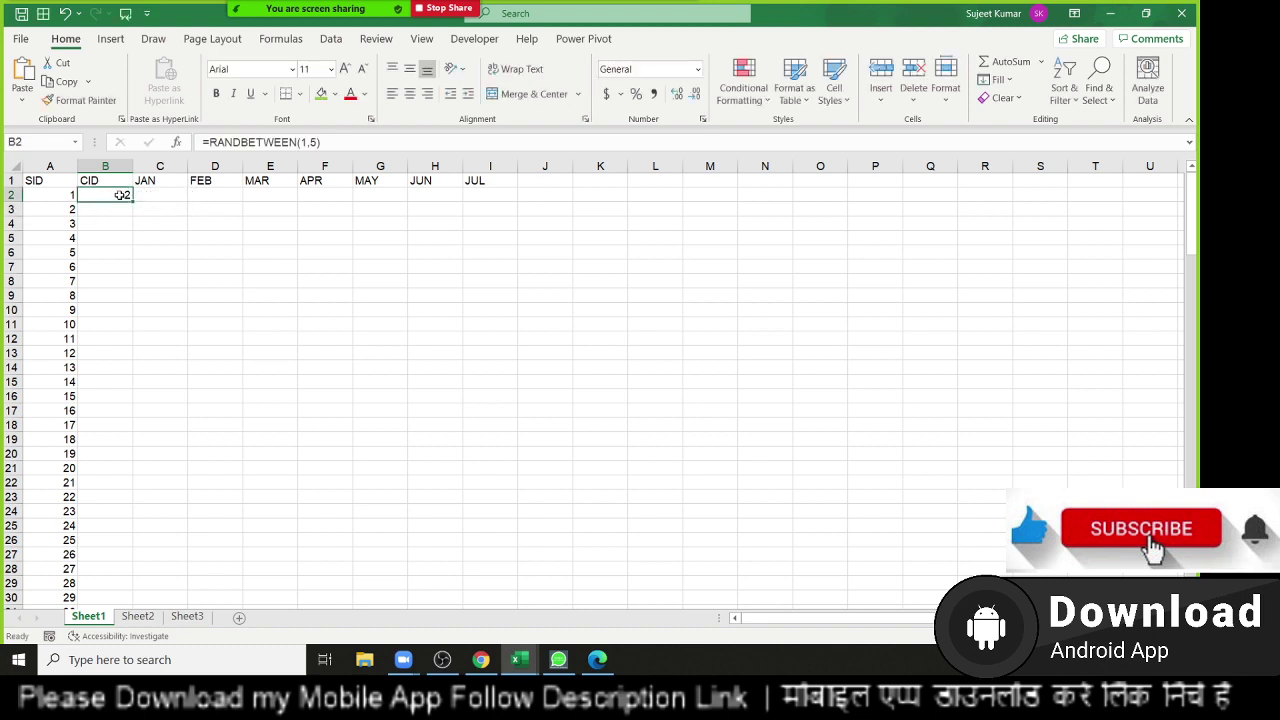
double_click(133, 199)
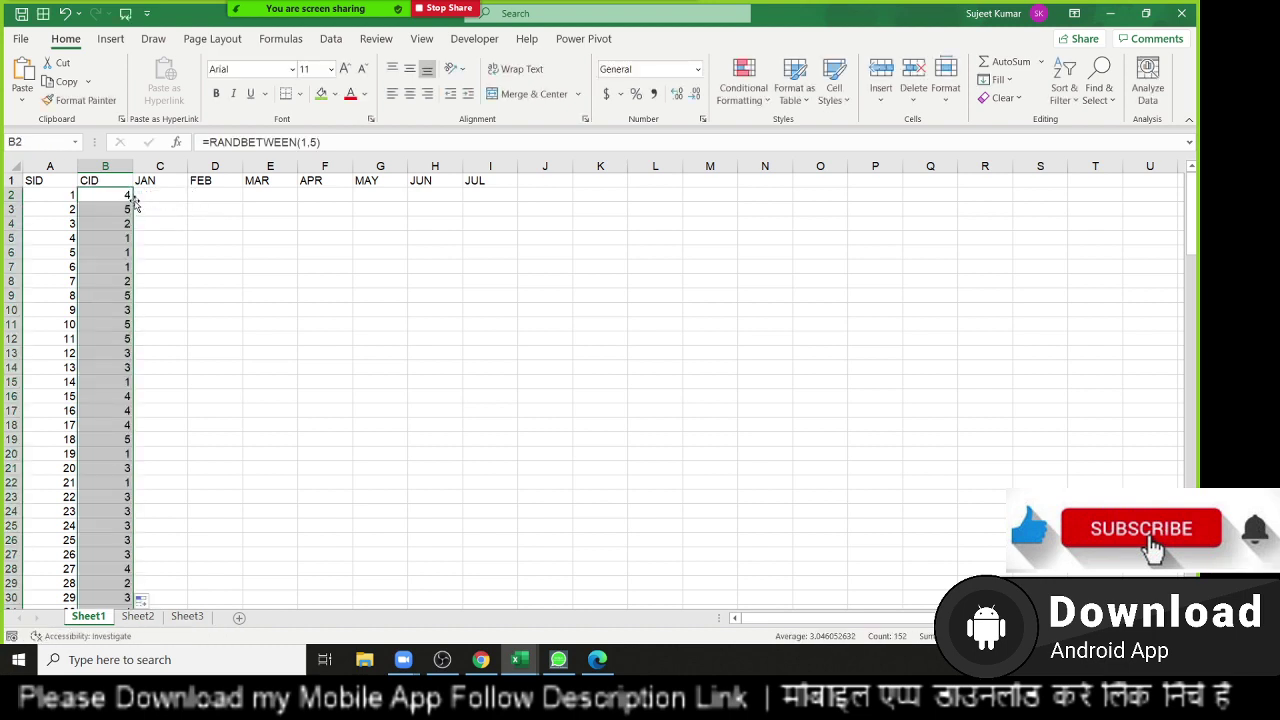
Convert the CID column to fixed values with Paste Values, then move to C2.
key(ctrl+c)
click(22, 99)
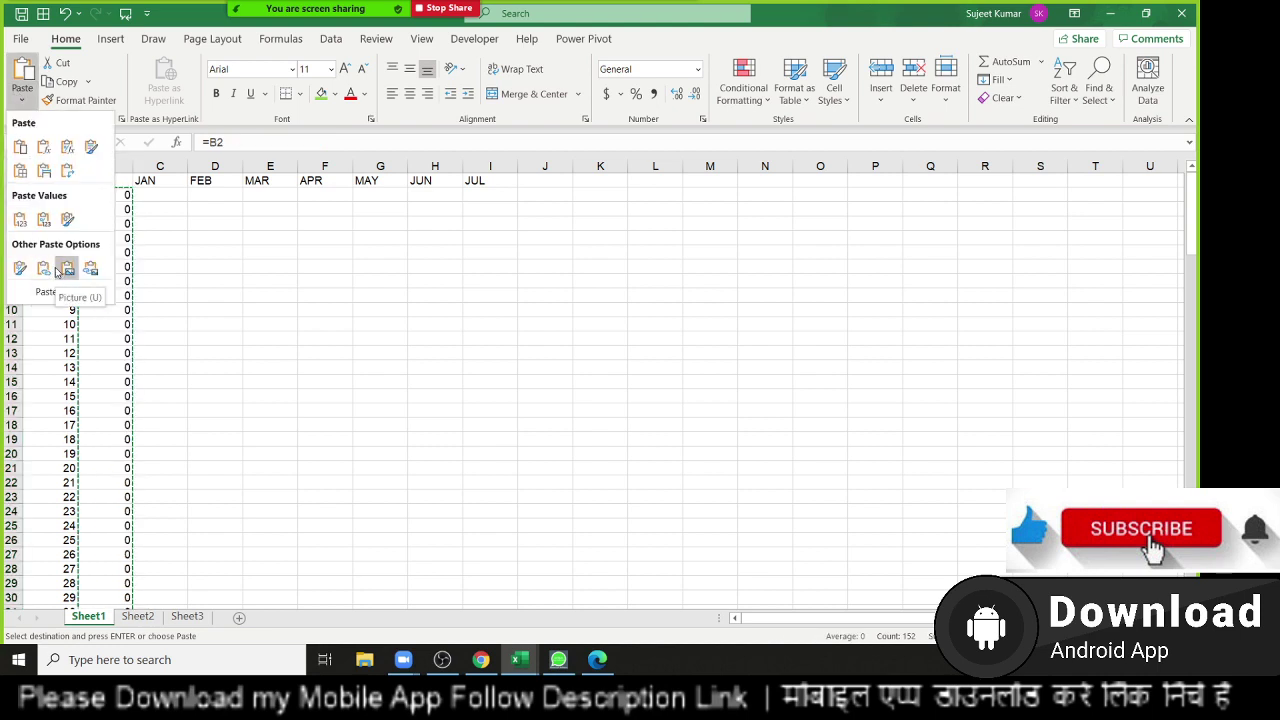
click(20, 219)
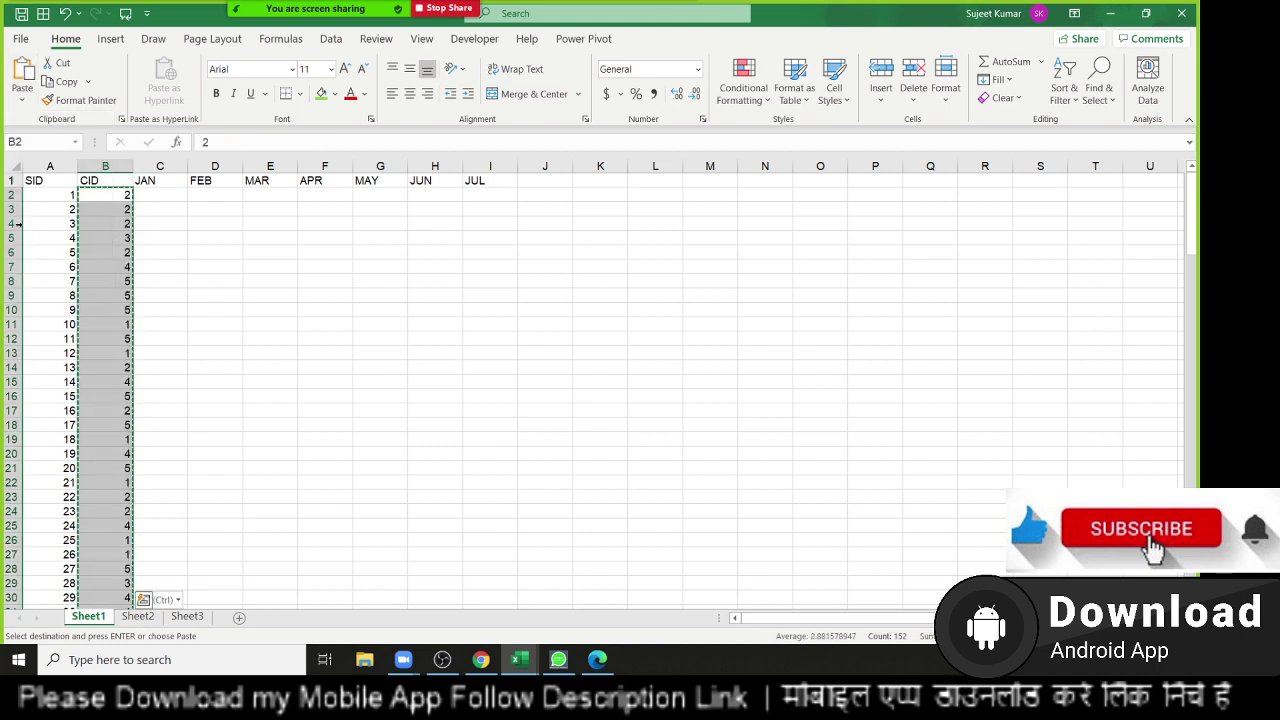
click(98, 221)
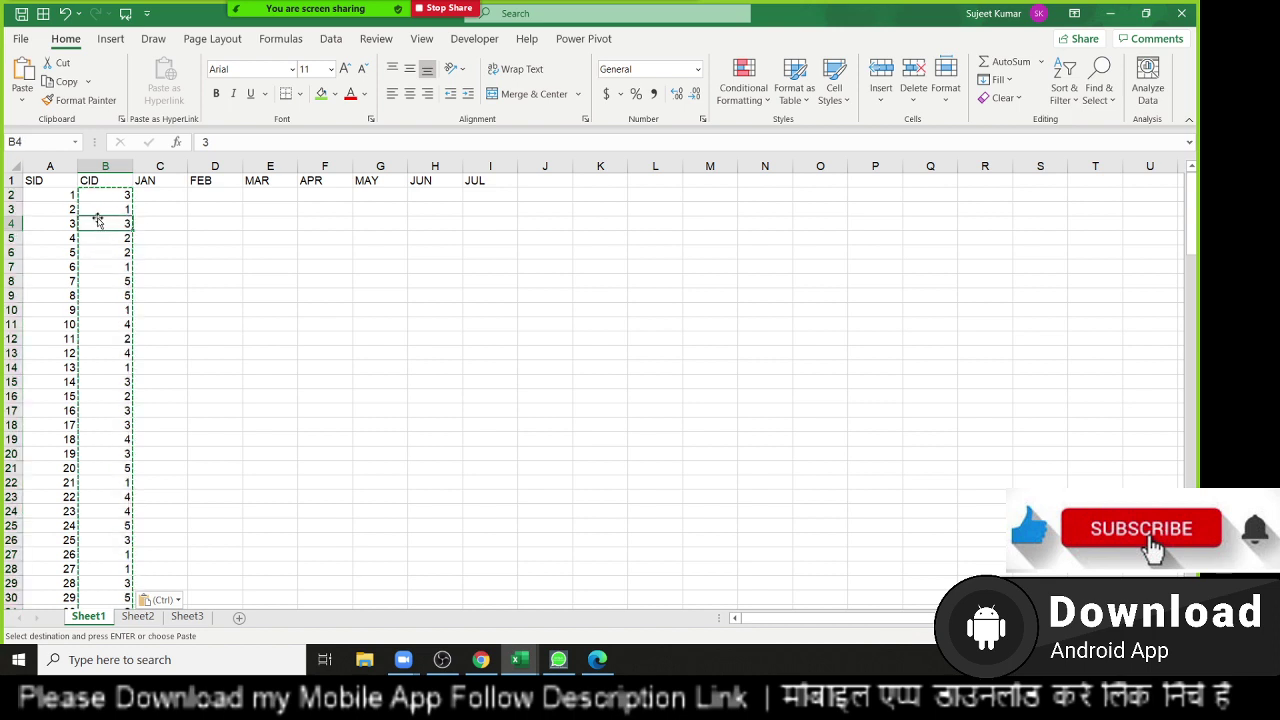
key(Escape)
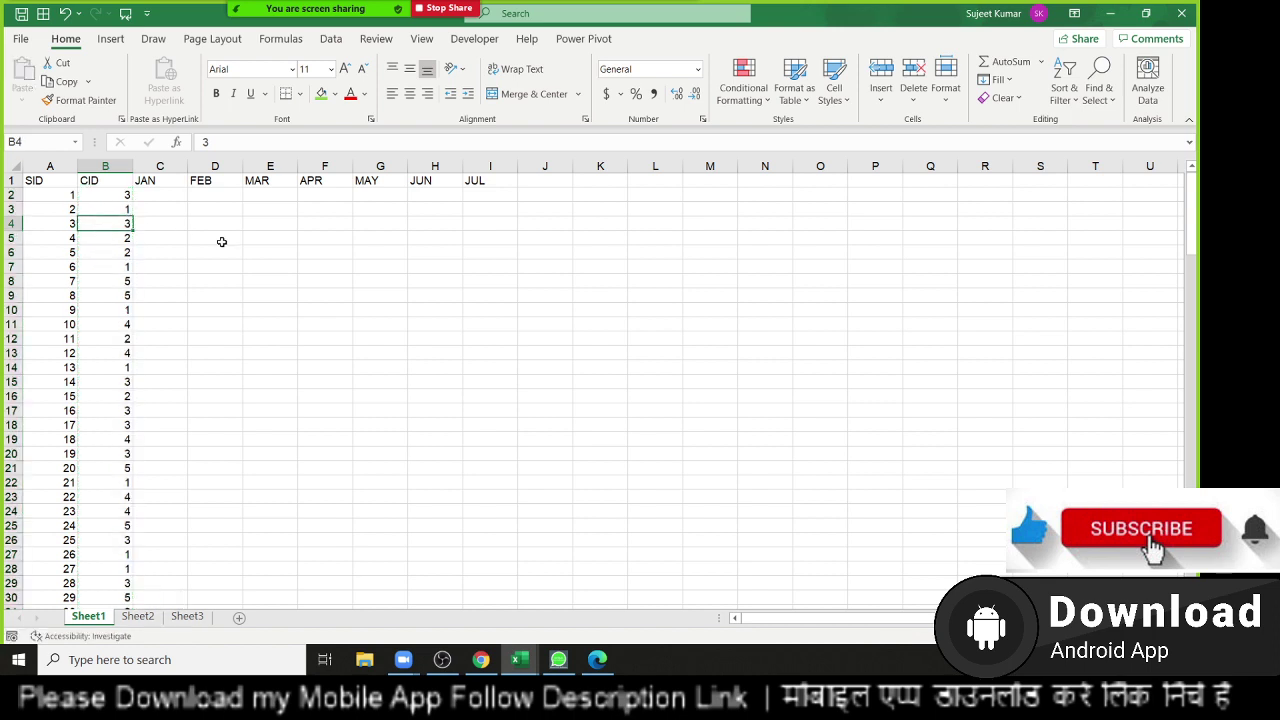
key(Up)
key(Right)
key(Up)
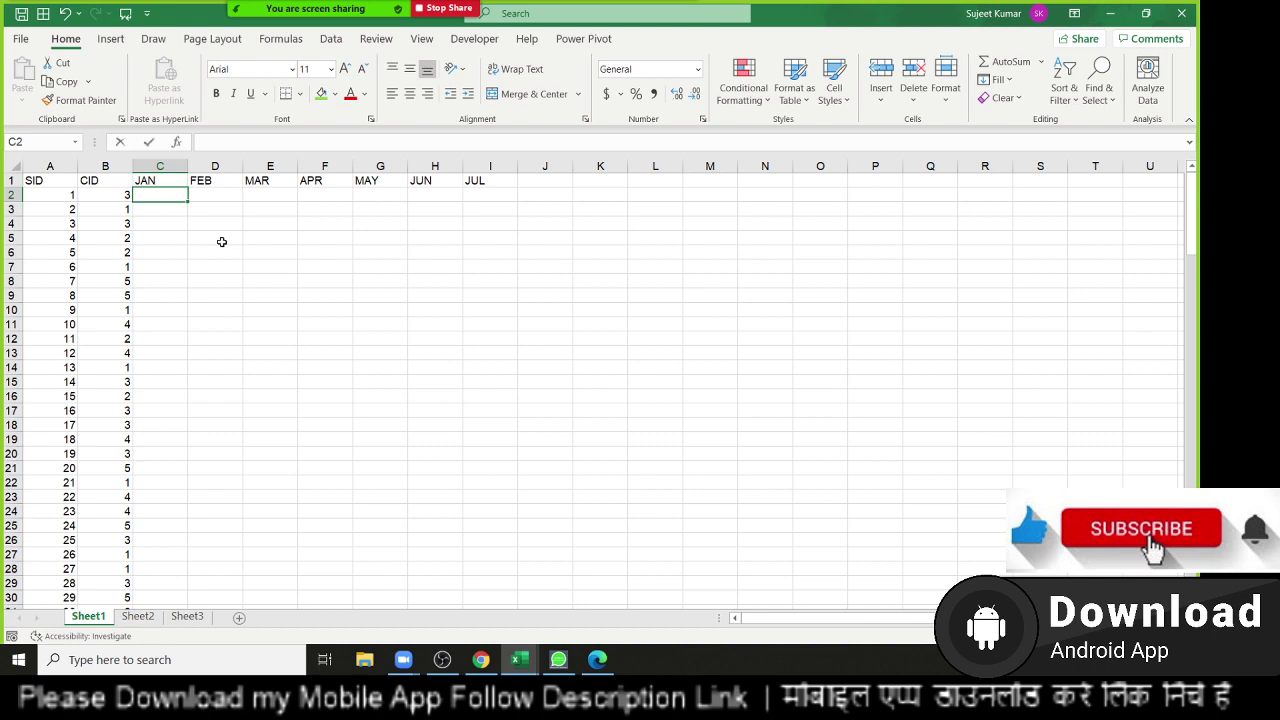
Fill C2:I153 with =RANDBETWEEN(10,90) across JAN–JUL and down all SID rows.
text(=ran)
key(Down)
key(Down)
key(Tab)
text(10)
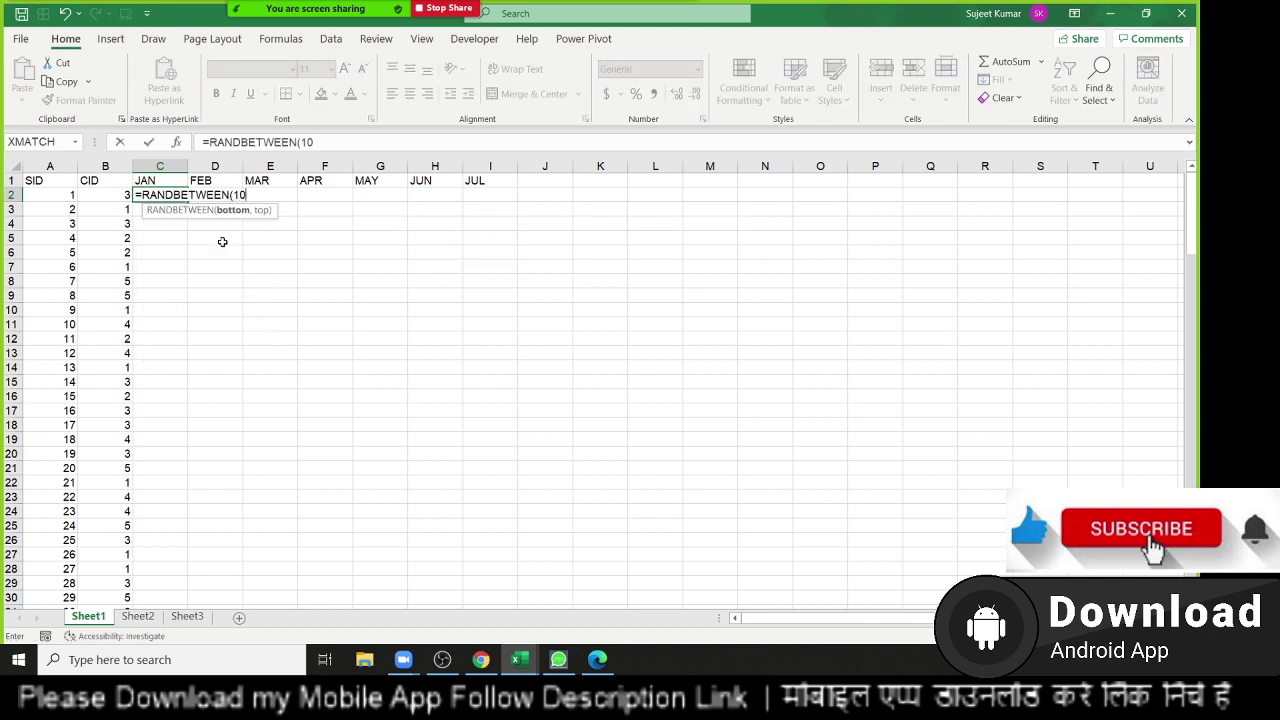
text(,90)
key(Return)
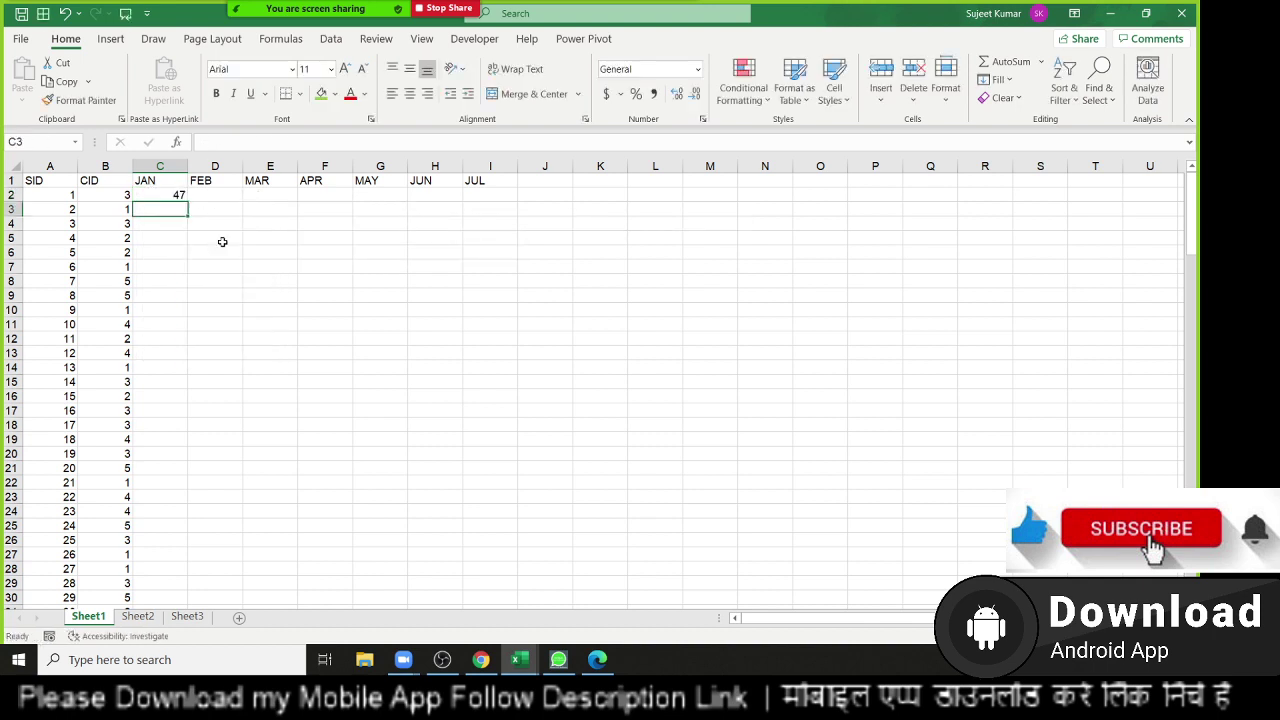
key(Up)
key(shift+Right)
key(shift+Right)
key(shift+Right)
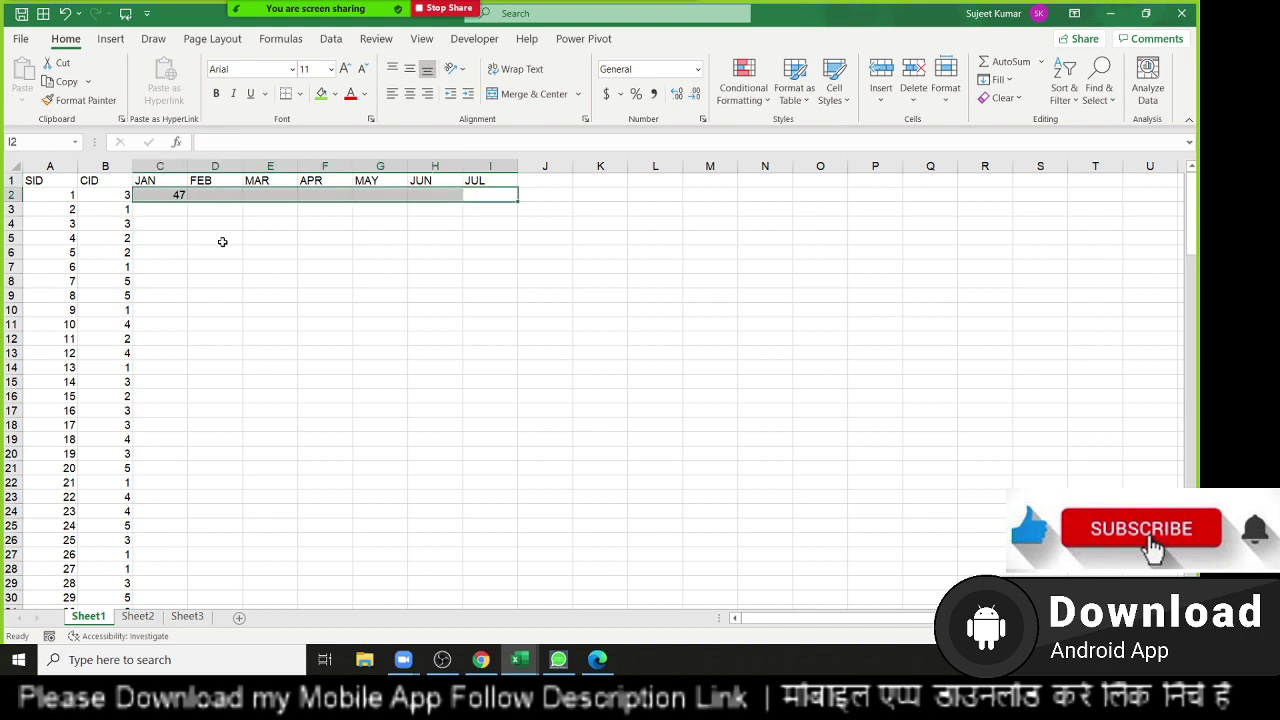
key(ctrl+r)
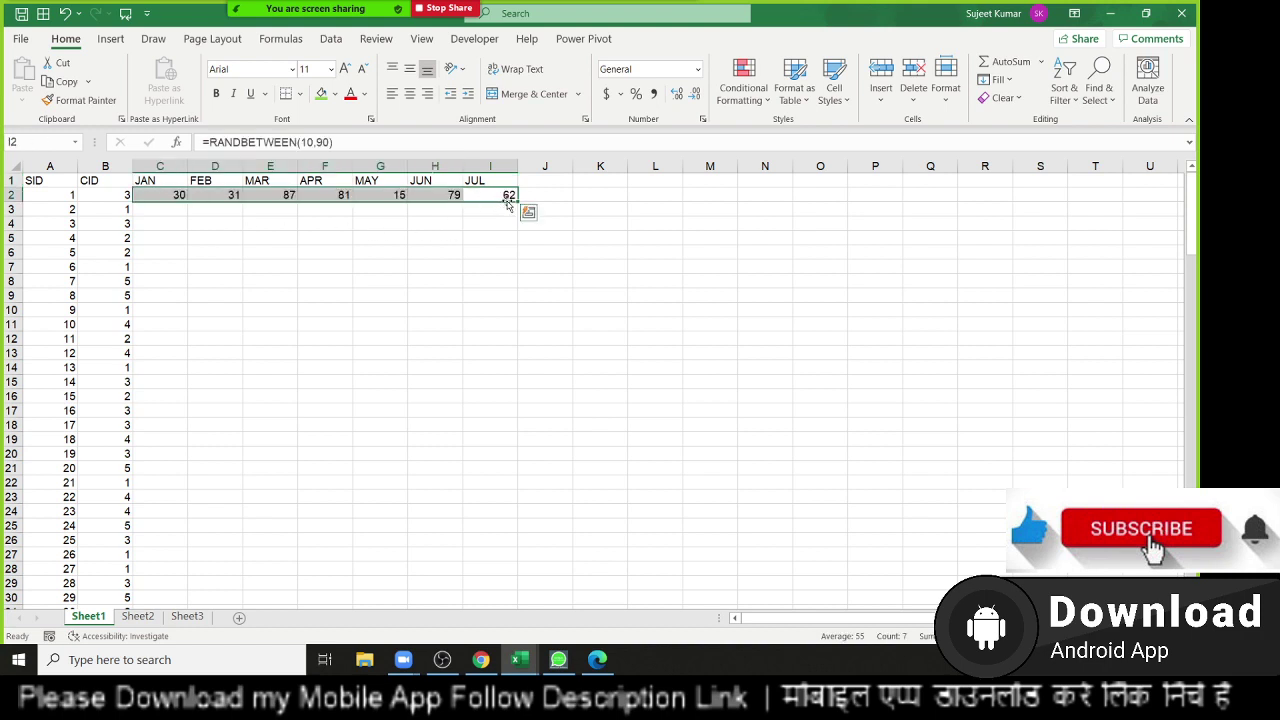
double_click(515, 199)
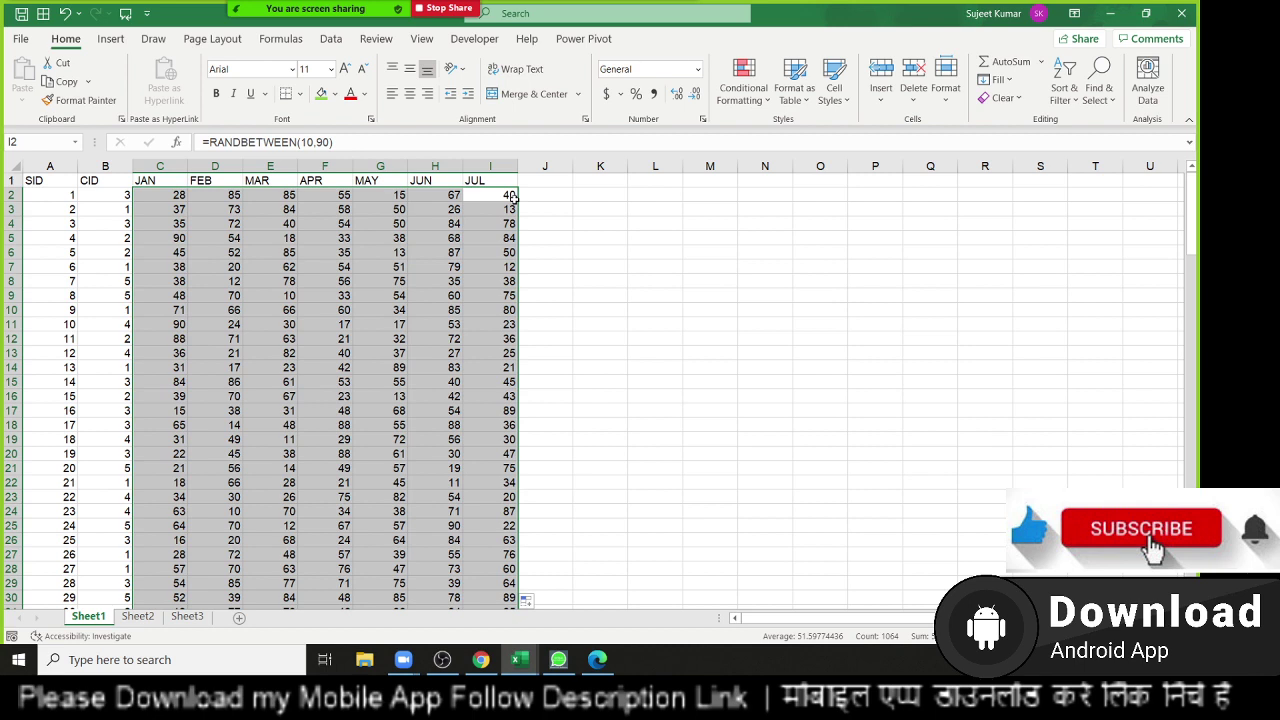
Copy the JAN–JUL range C2:I153 and paste it back as fixed values.
click(513, 197)
key(ctrl+Left)
key(Right)
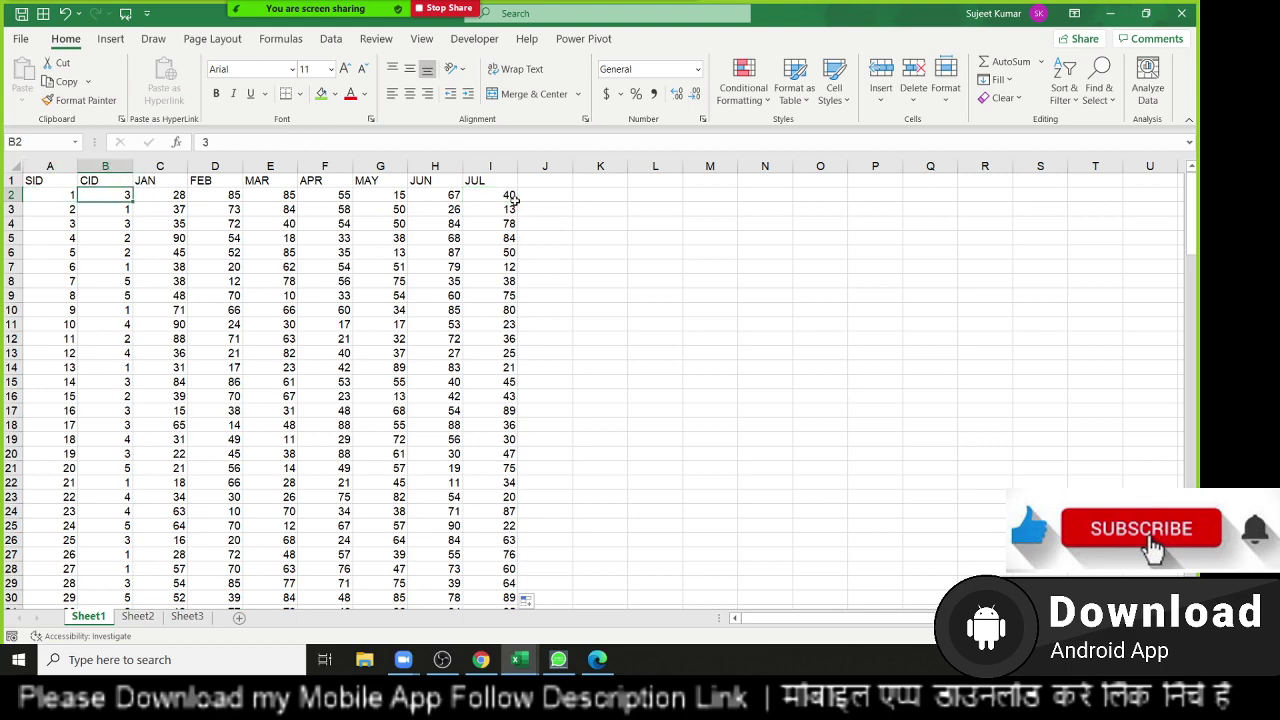
key(Right)
key(ctrl+shift+Right)
key(ctrl+shift+Down)
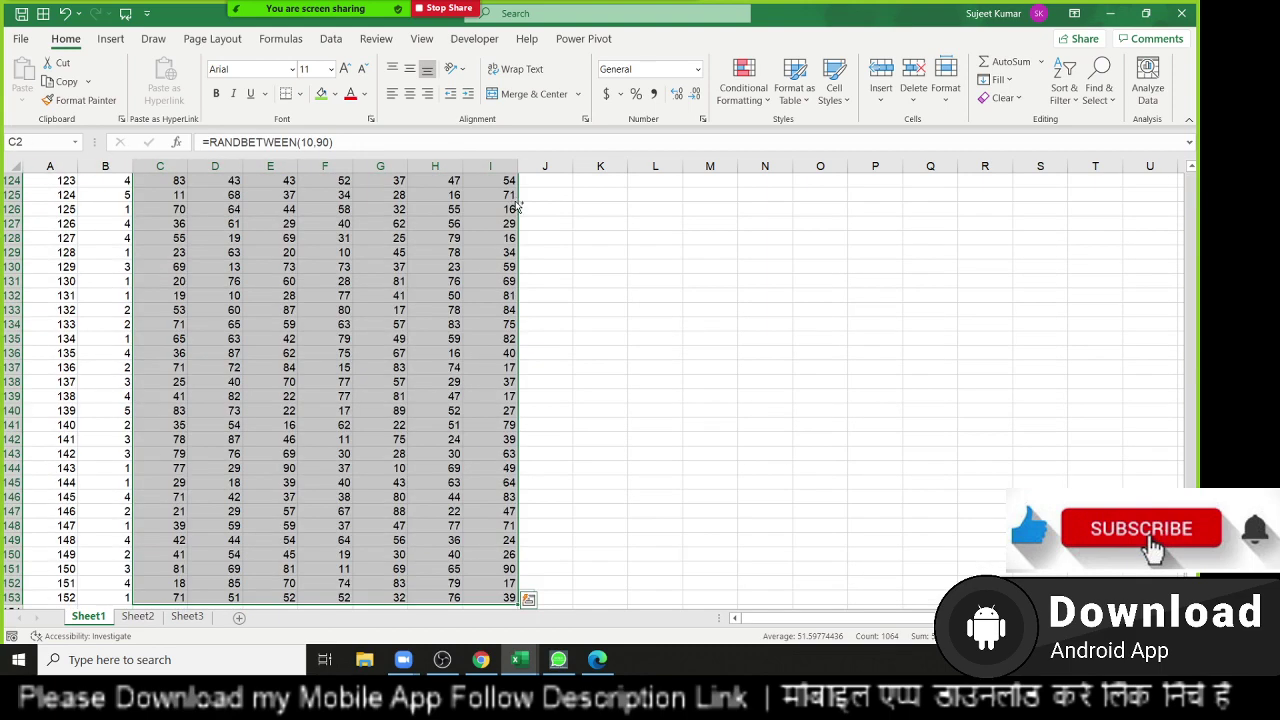
key(ctrl+c)
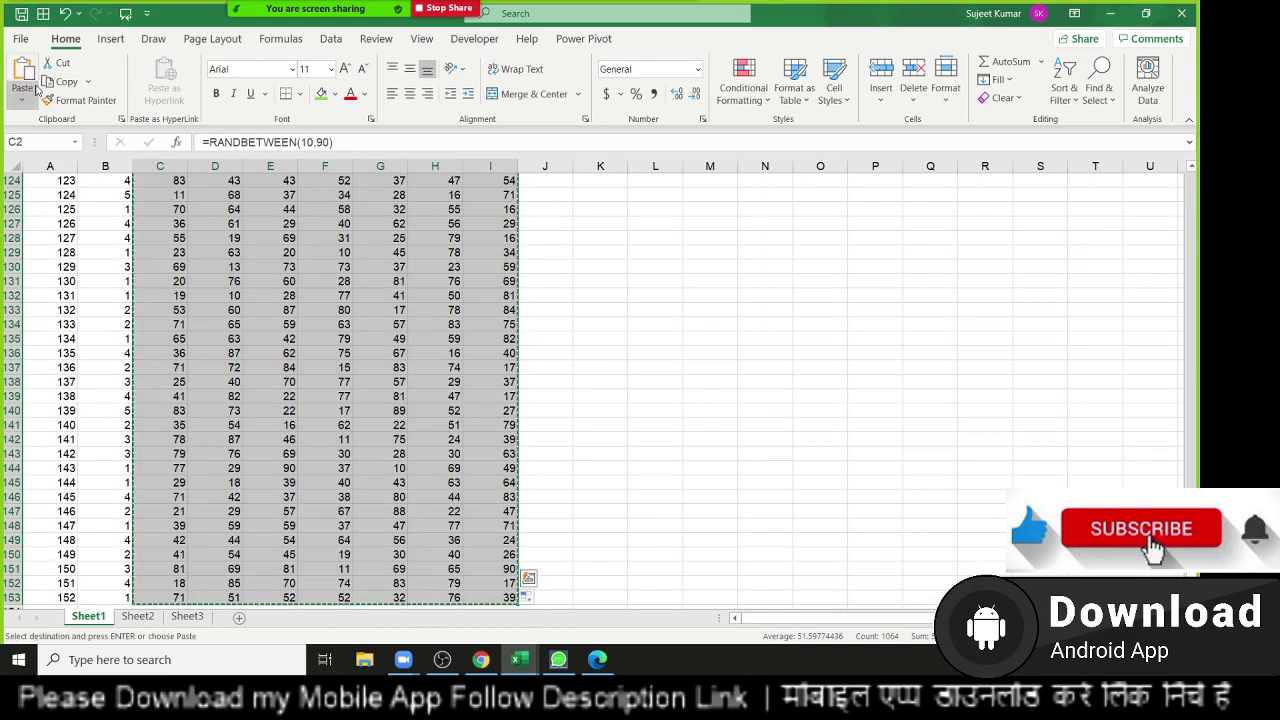
click(32, 93)
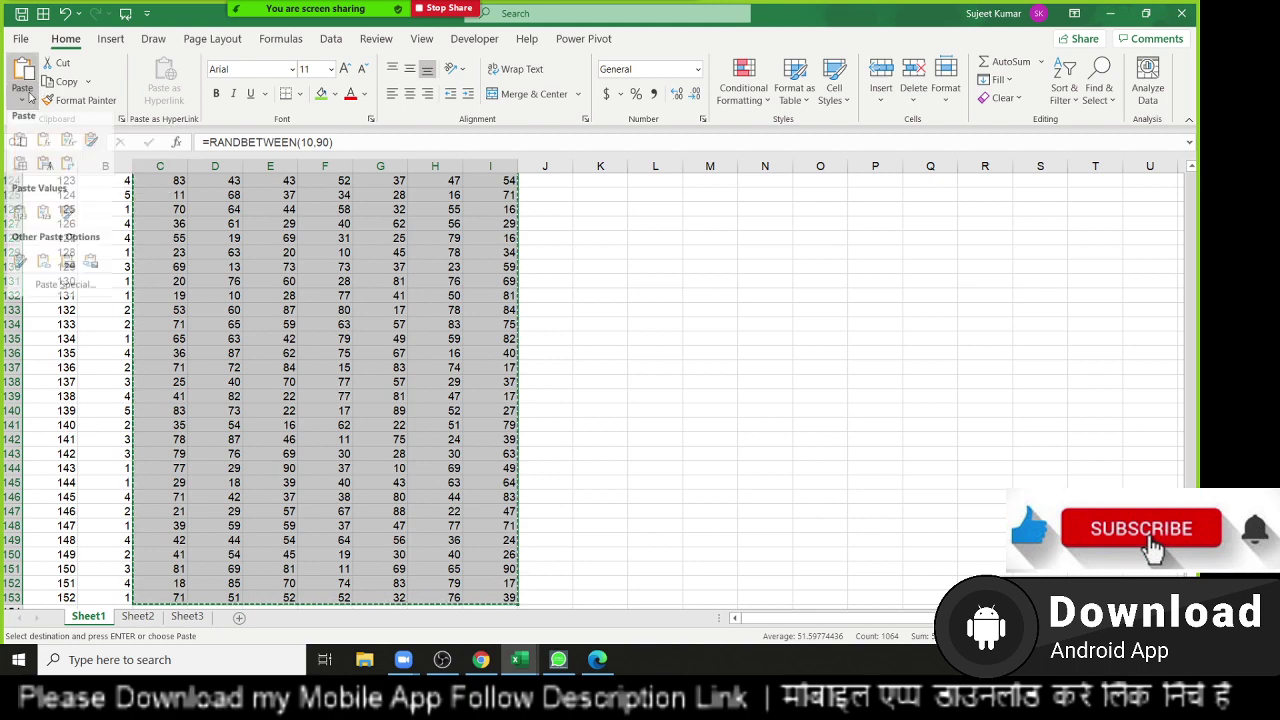
click(20, 220)
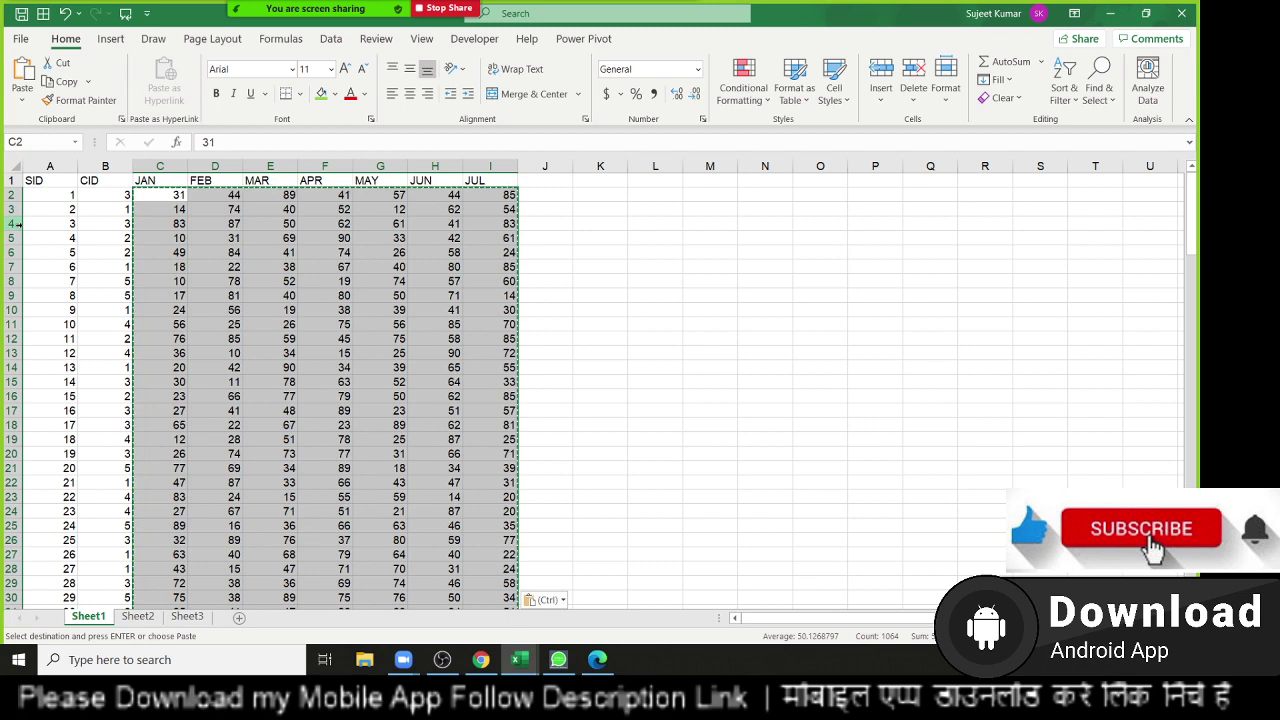
key(Escape)
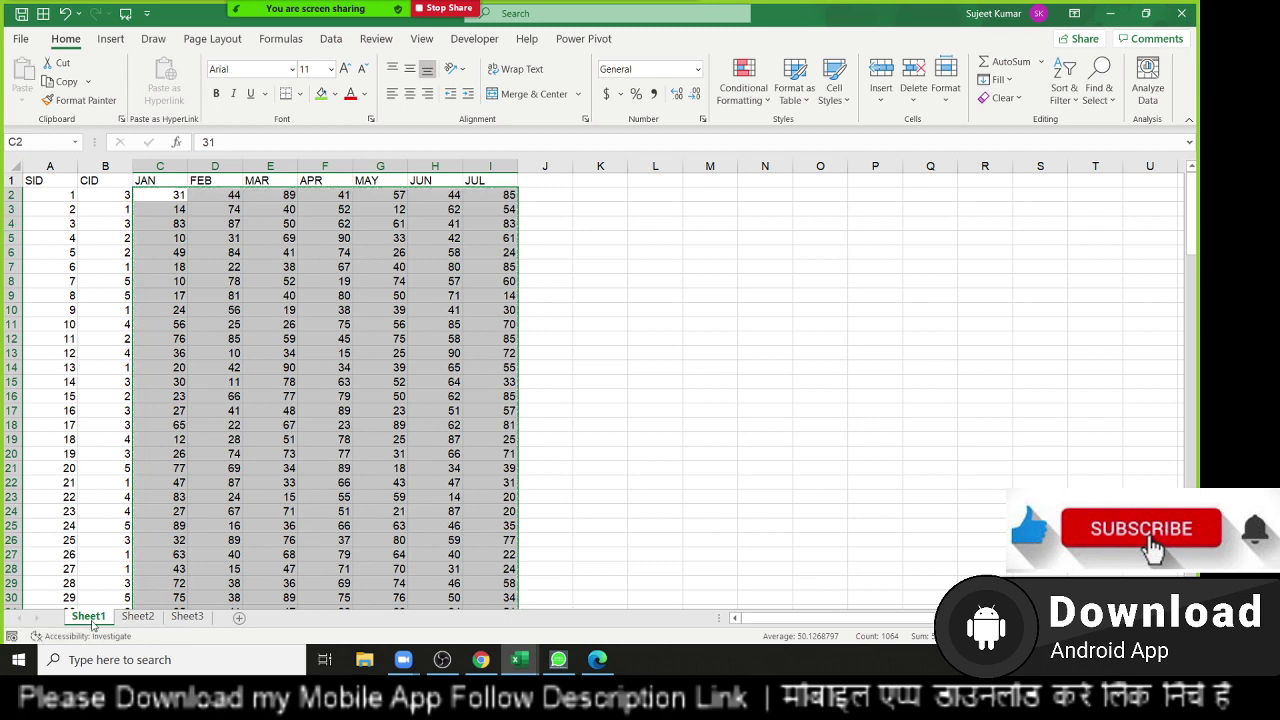
Rename the first sheet to Sales and begin renaming the second sheet.
double_click(90, 617)
text(Sales)
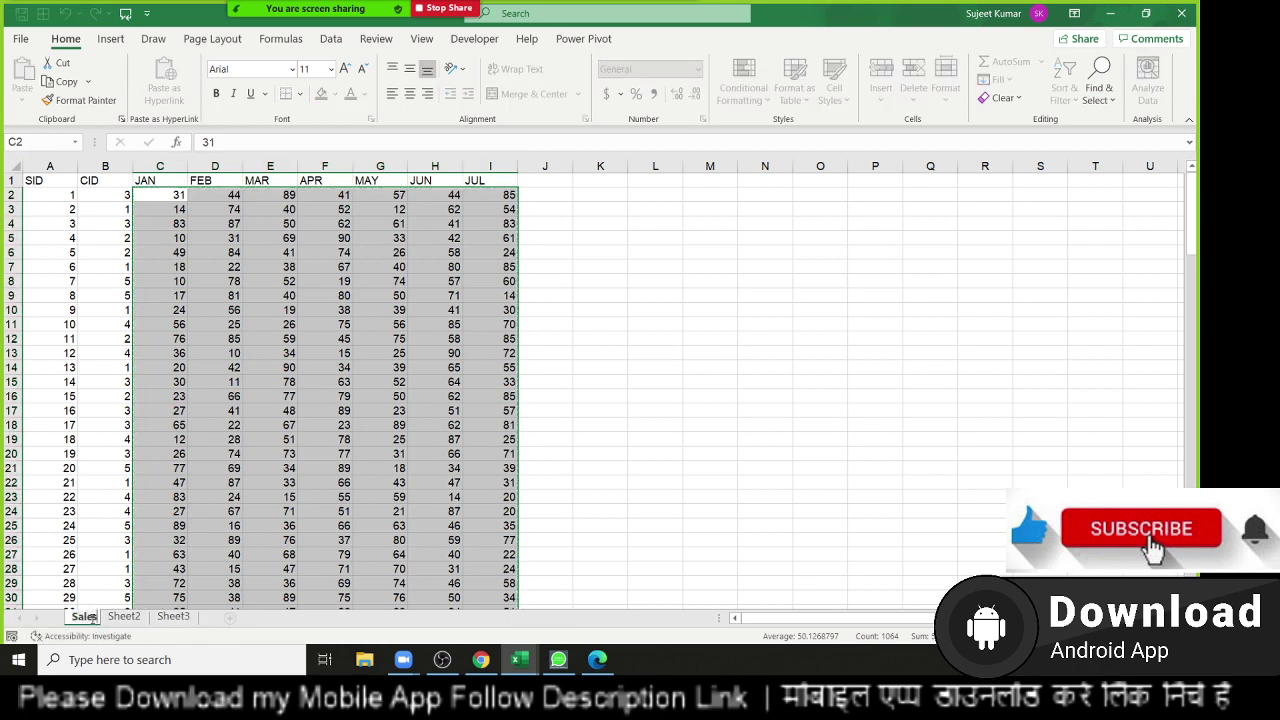
click(105, 568)
double_click(127, 616)
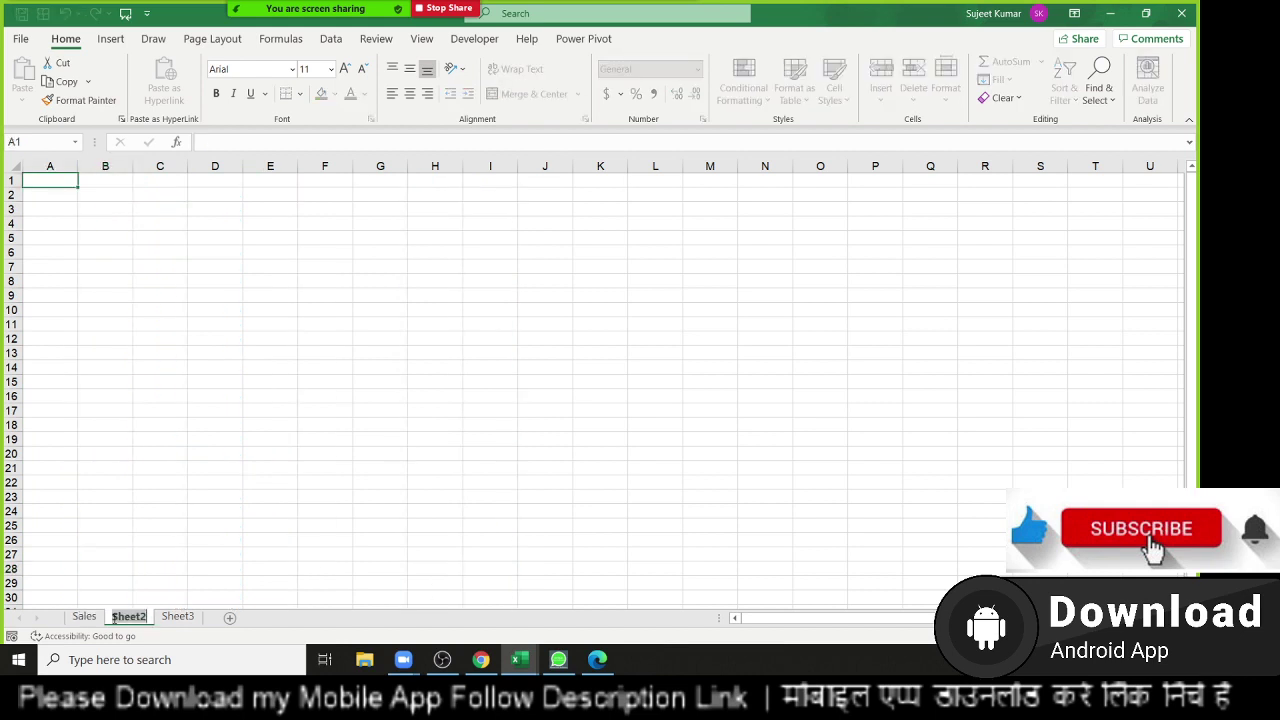
Name the second sheet Cust and enter an ID column holding 1 to 5.
text(Cust)
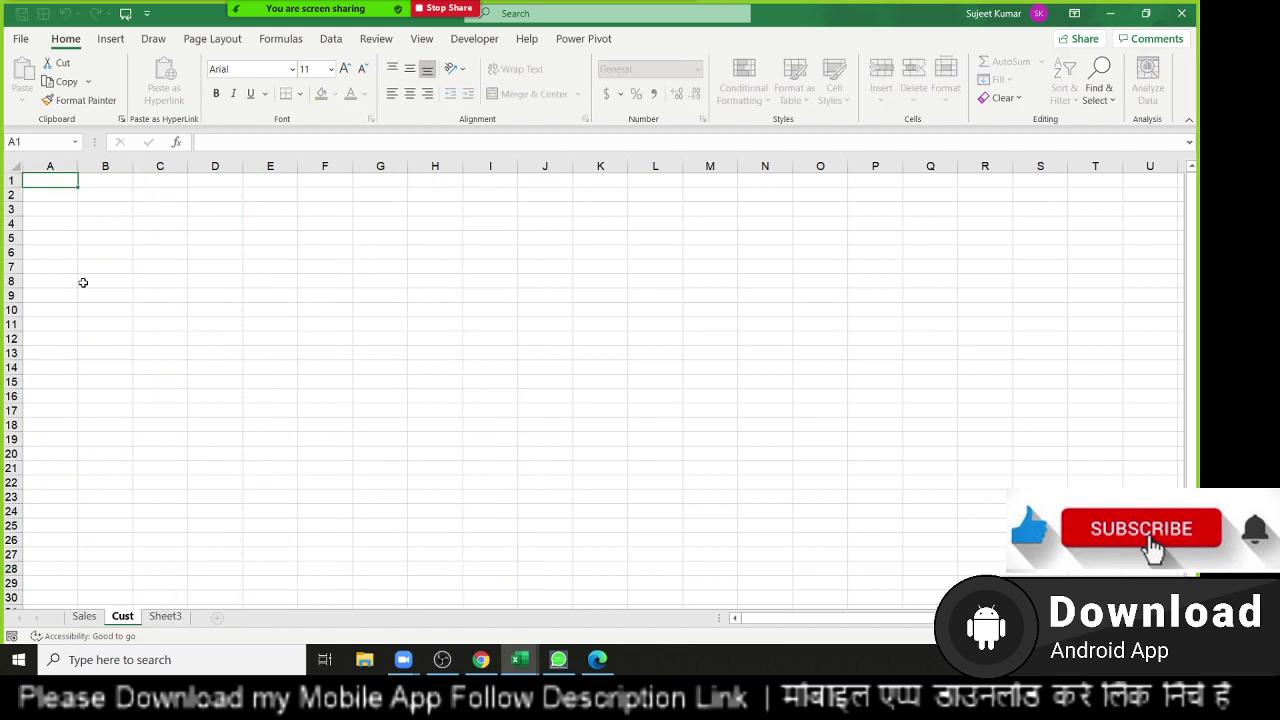
click(83, 282)
click(51, 181)
text(ID)
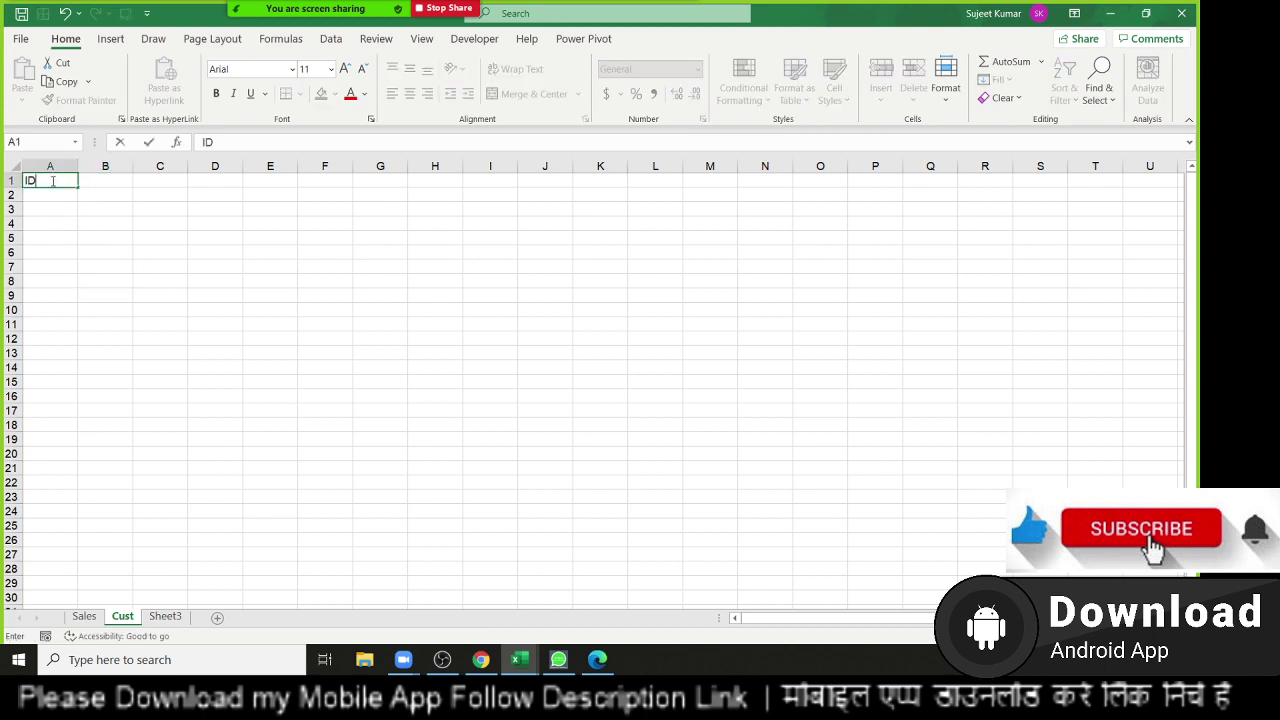
key(Return)
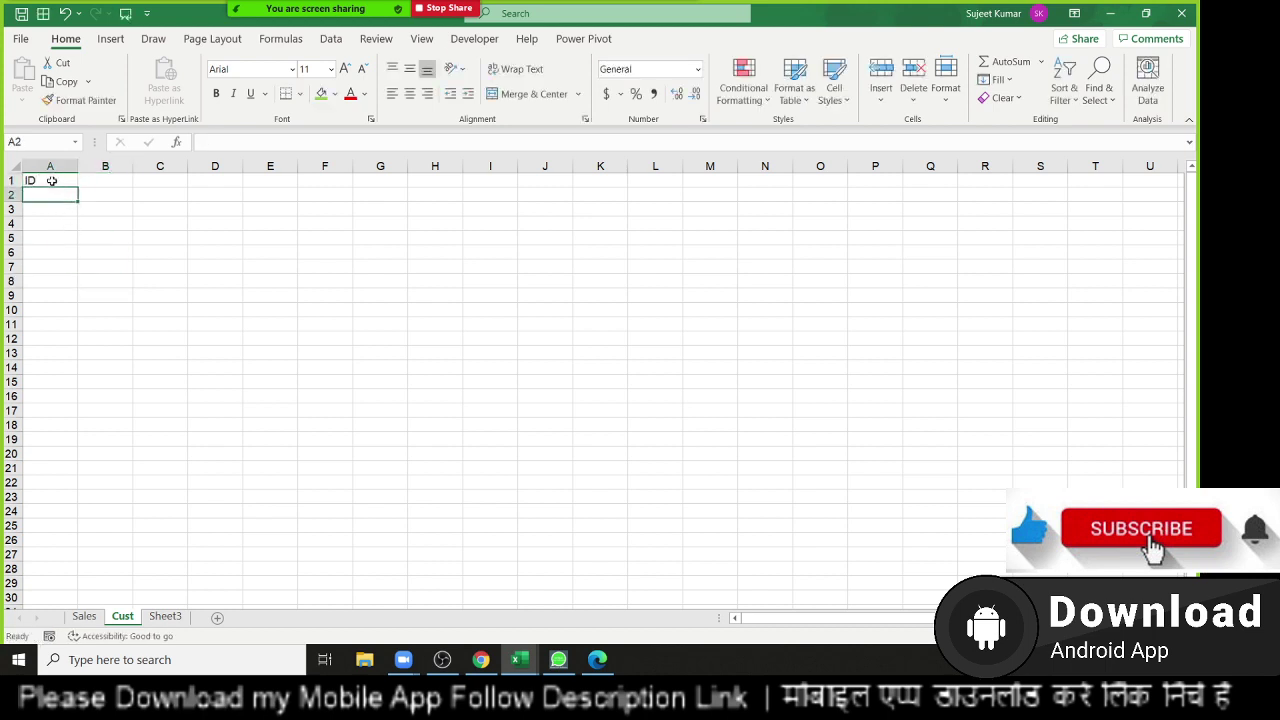
text(1 2 3 )
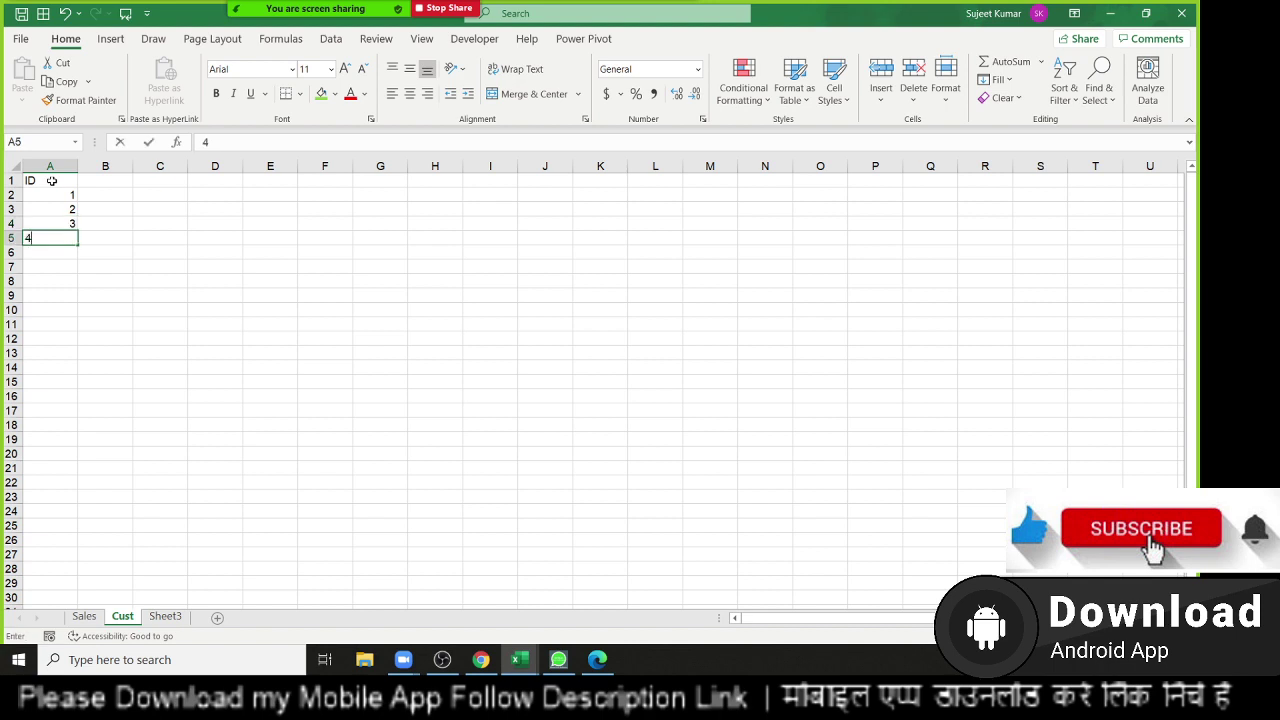
text(4 5)
key(Return)
Add Name and City headings and enter the first customer name.
key(ctrl+Home)
key(Right)
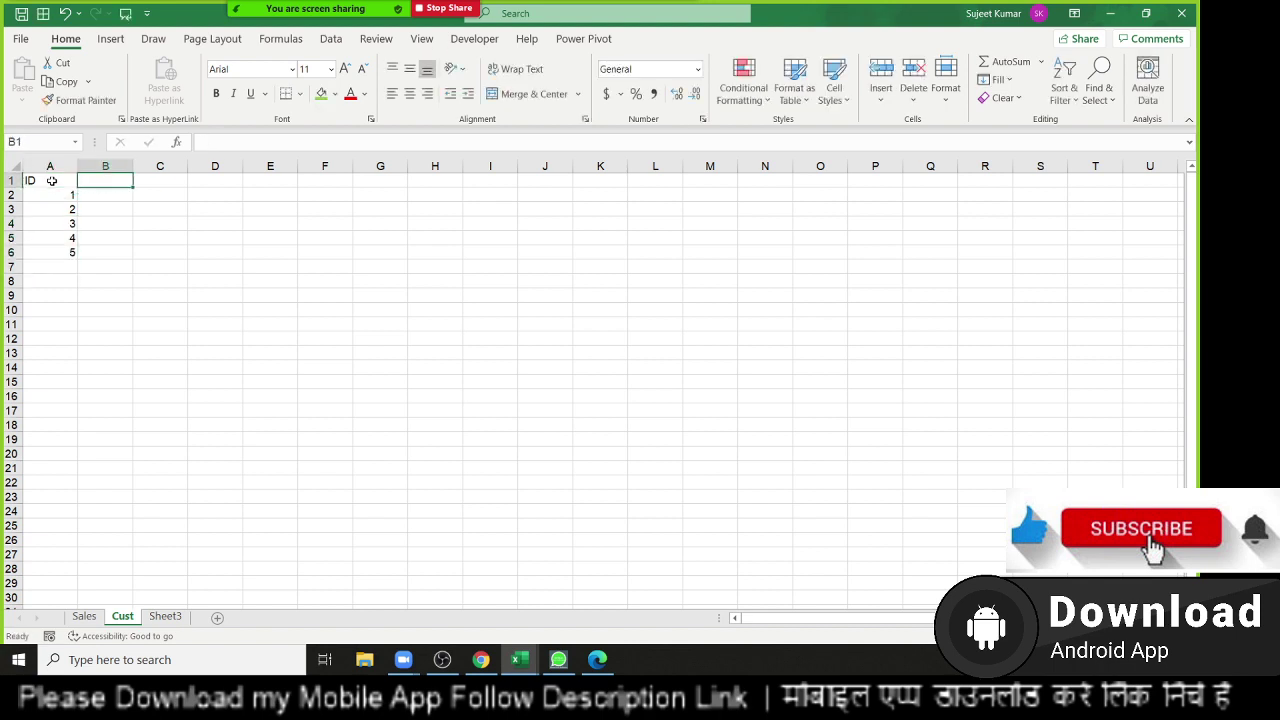
text(Name\)
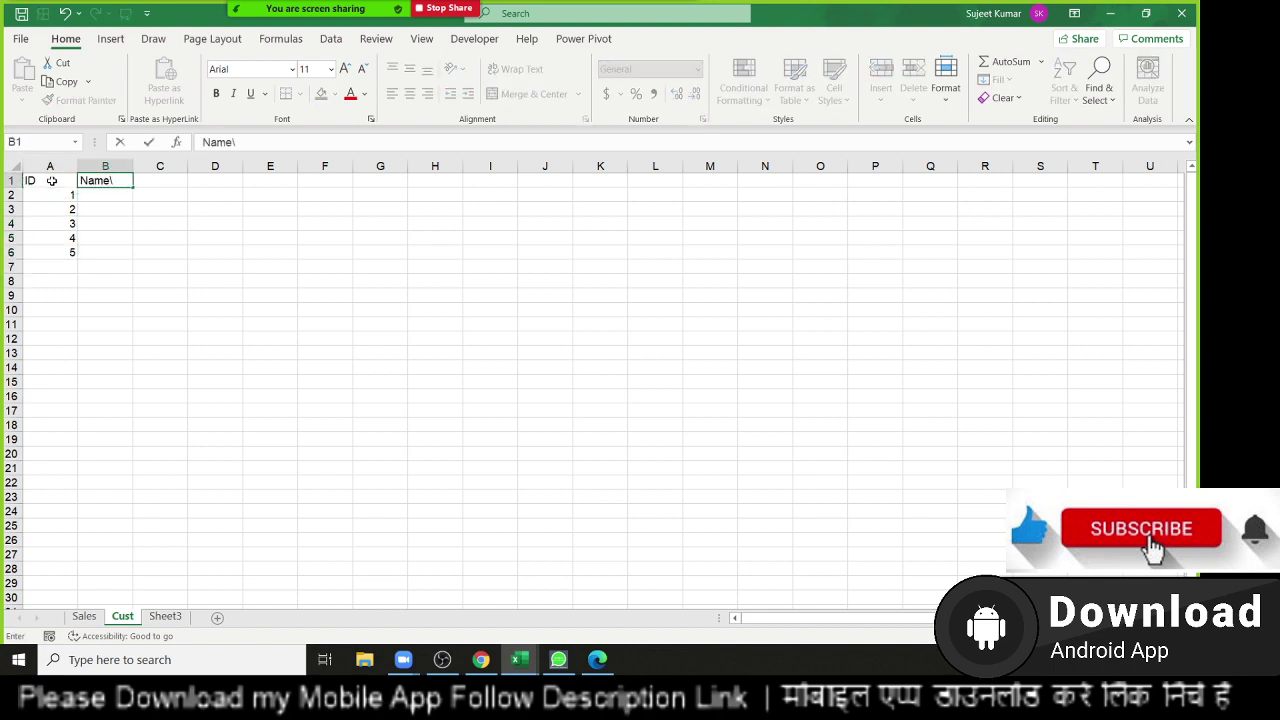
key(Tab)
text(C)
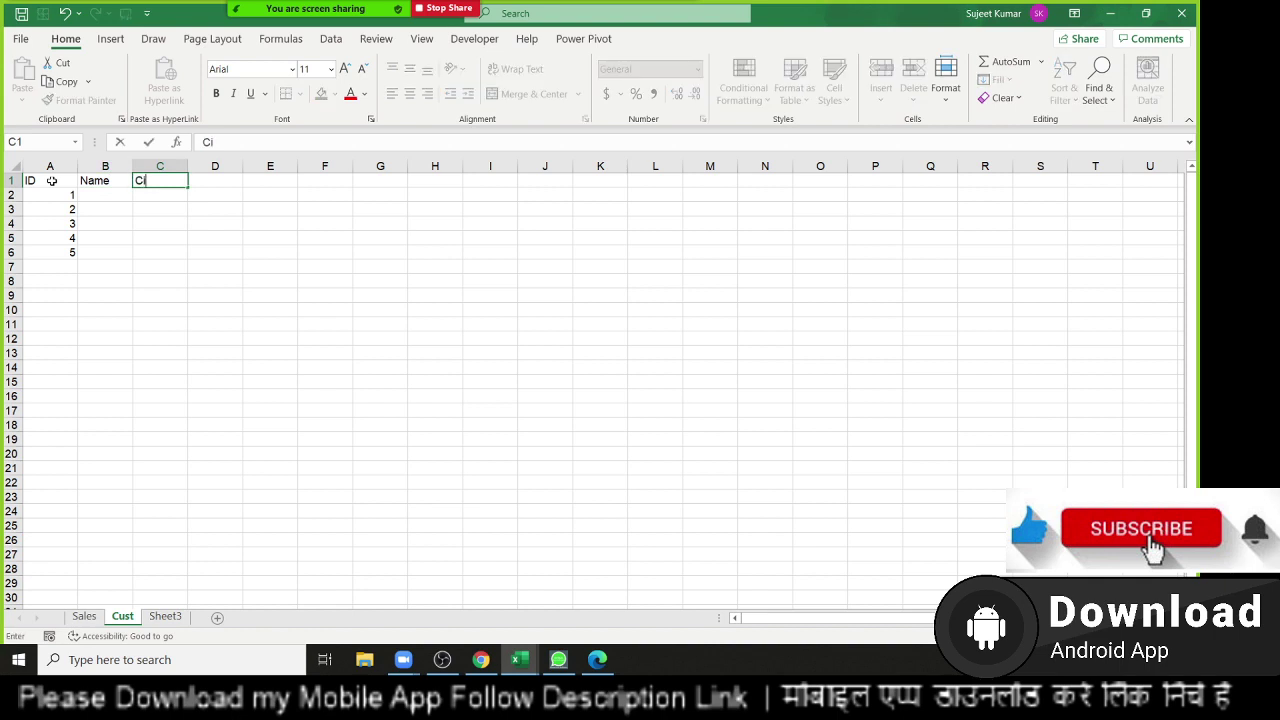
key(Return)
text(Pu)
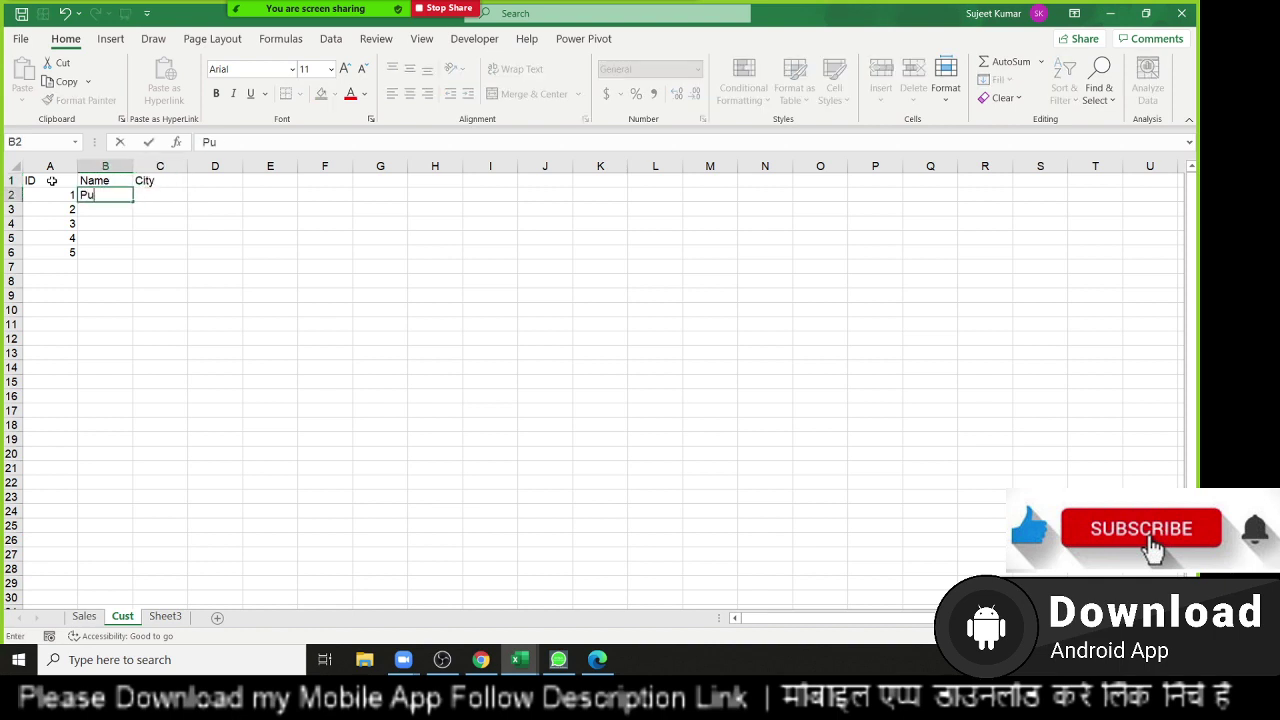
text(ja)
click(97, 224)
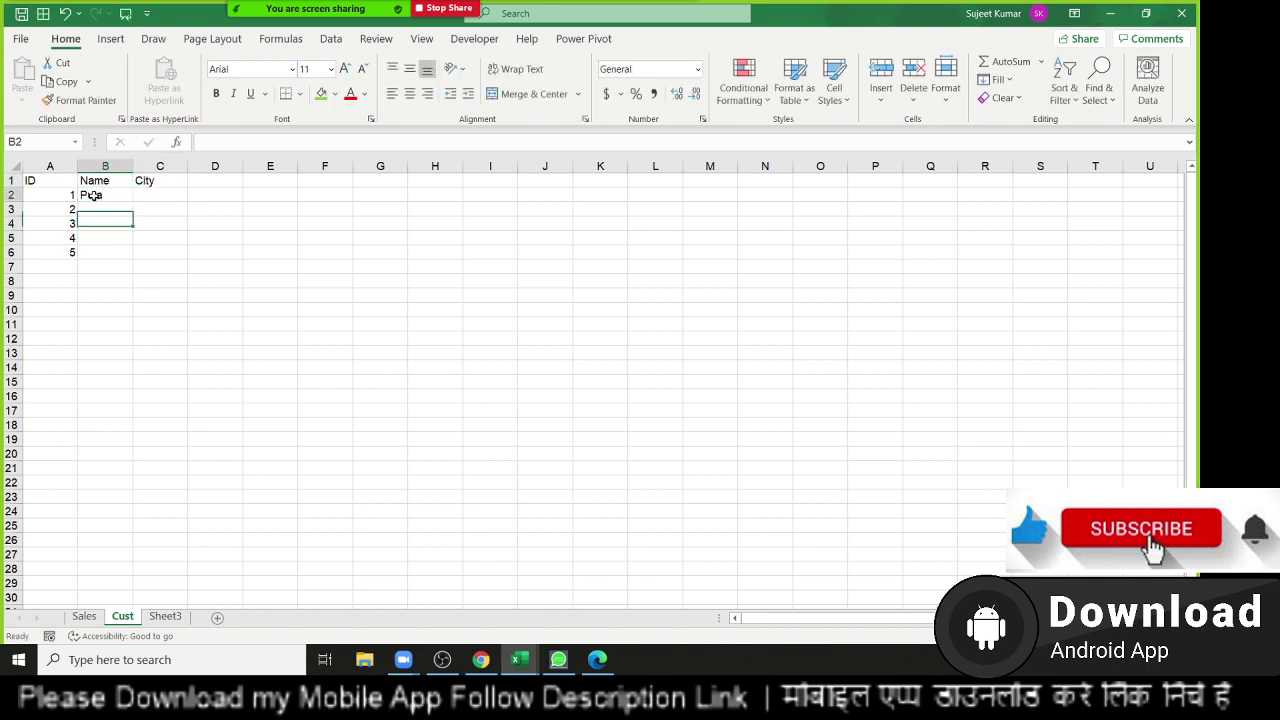
Enter Pune in C2, fill the cities down to row 6, and return to Sales.
click(124, 199)
click(145, 196)
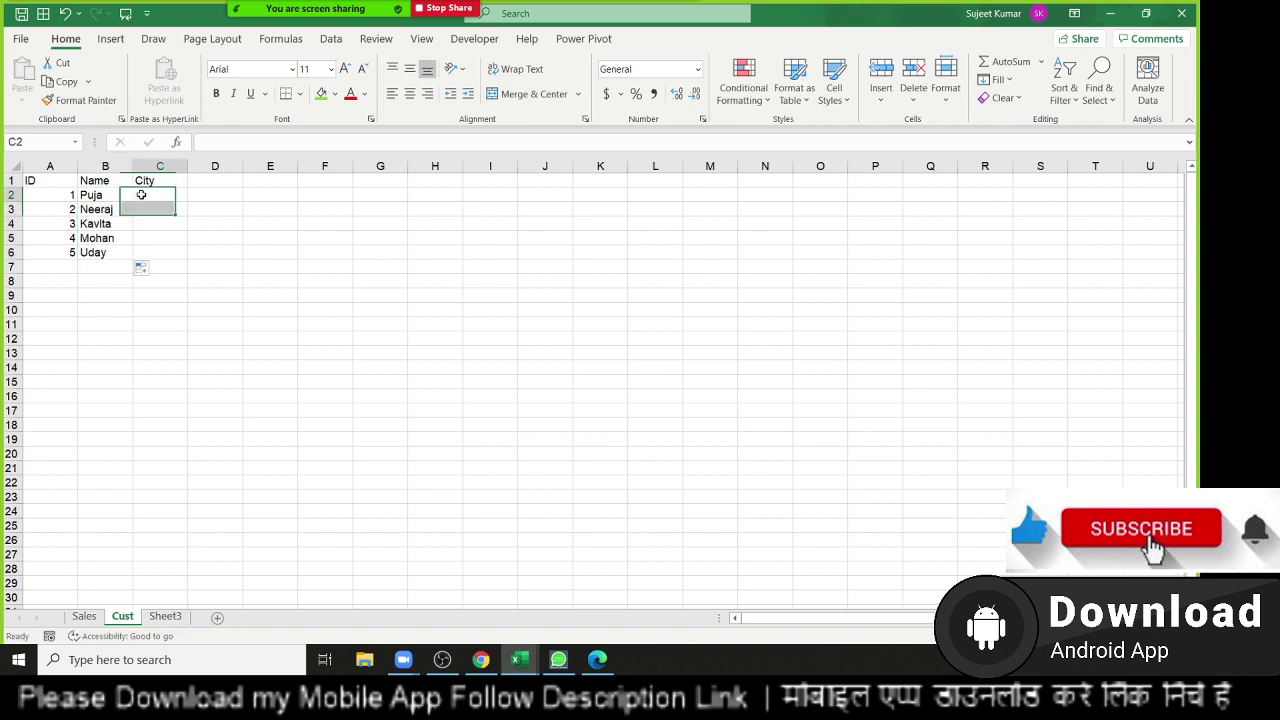
text(P)
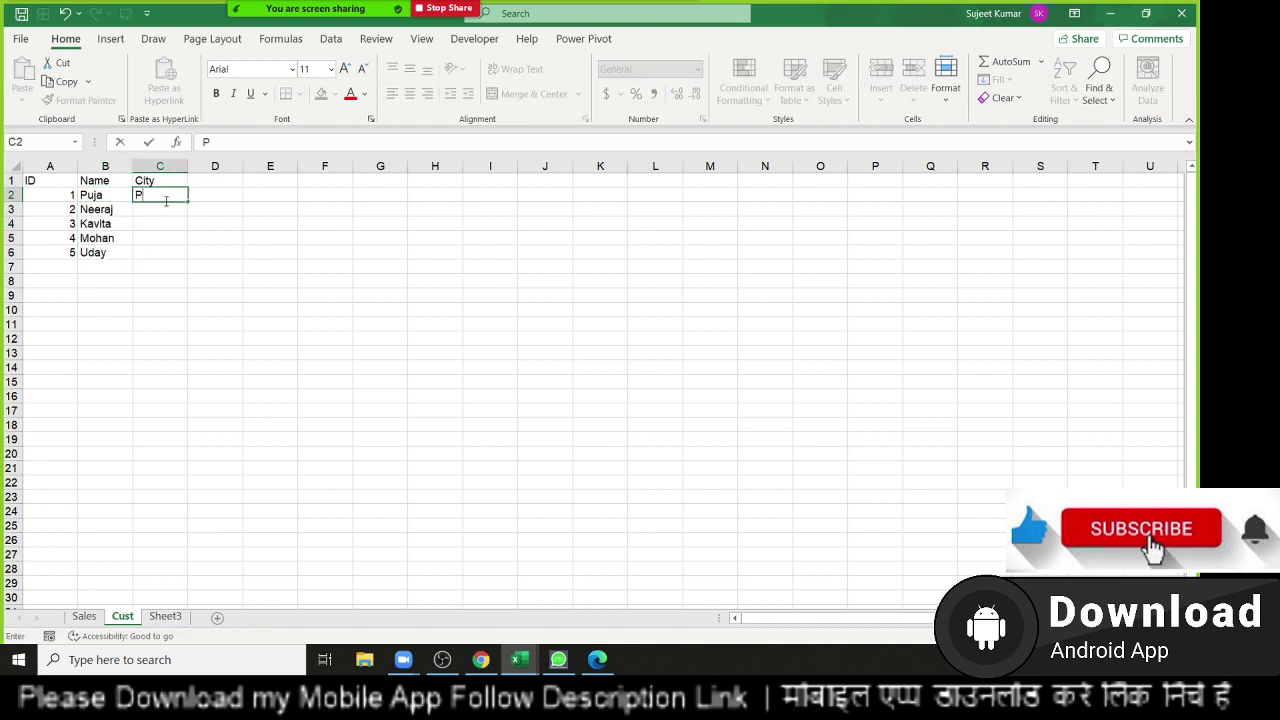
text(une)
click(169, 212)
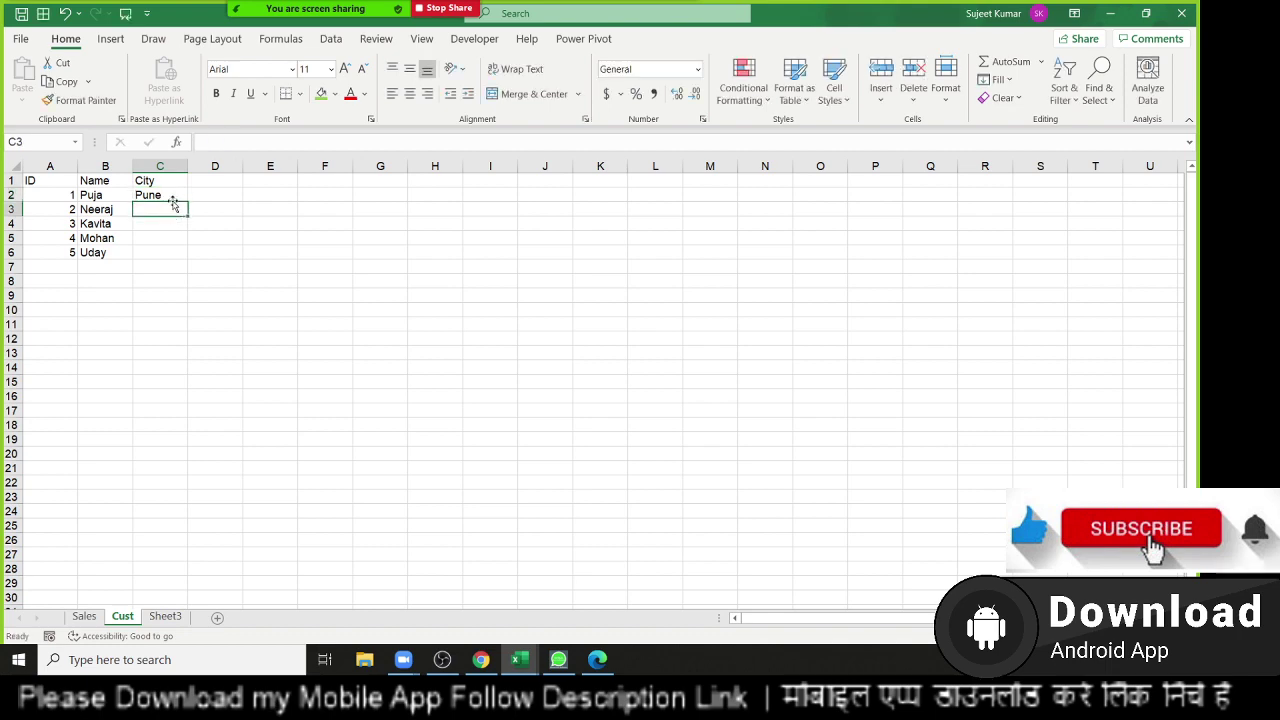
click(172, 199)
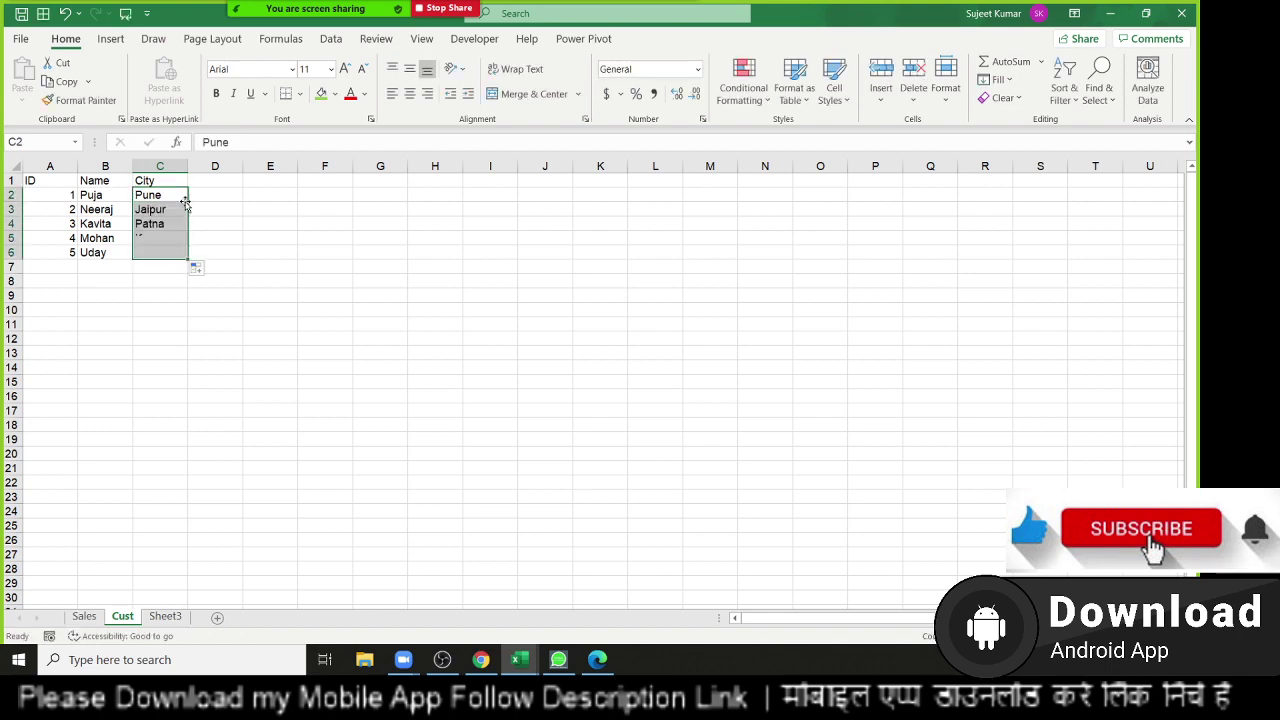
drag(186, 202, 186, 258)
click(84, 616)
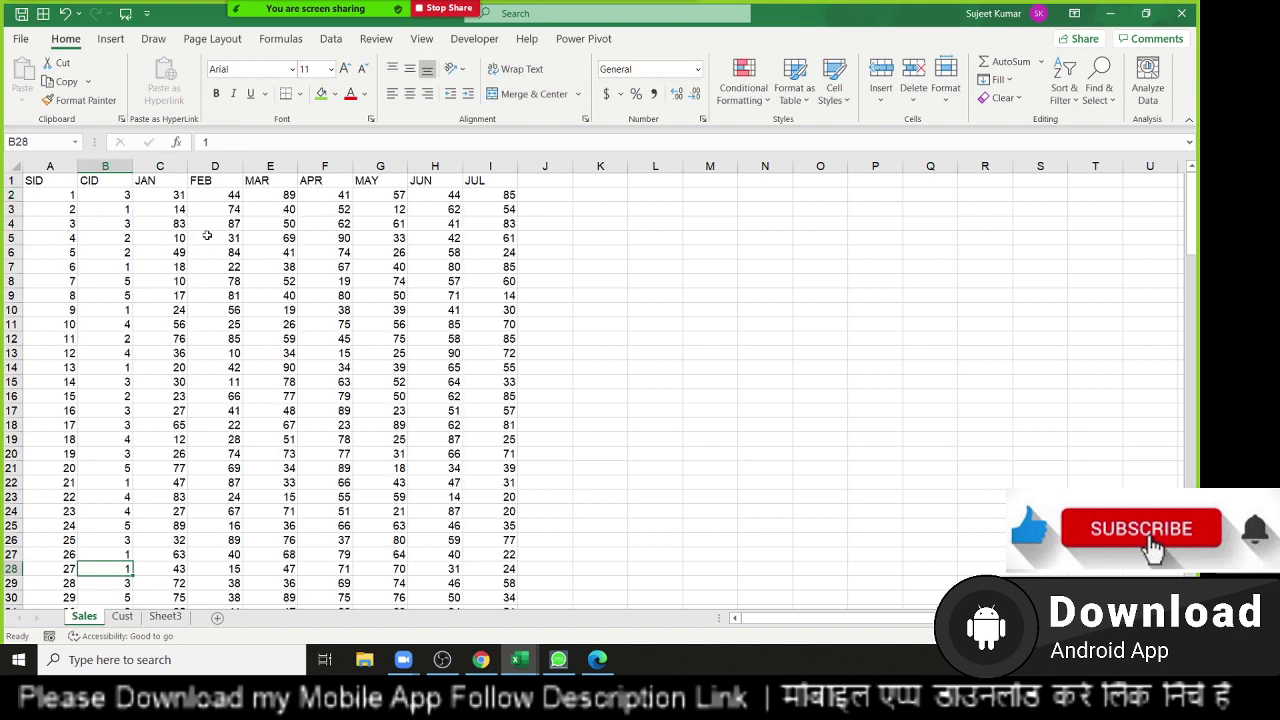
Check the CID column on Sales and the Cust table, then show Sheet3.
click(106, 167)
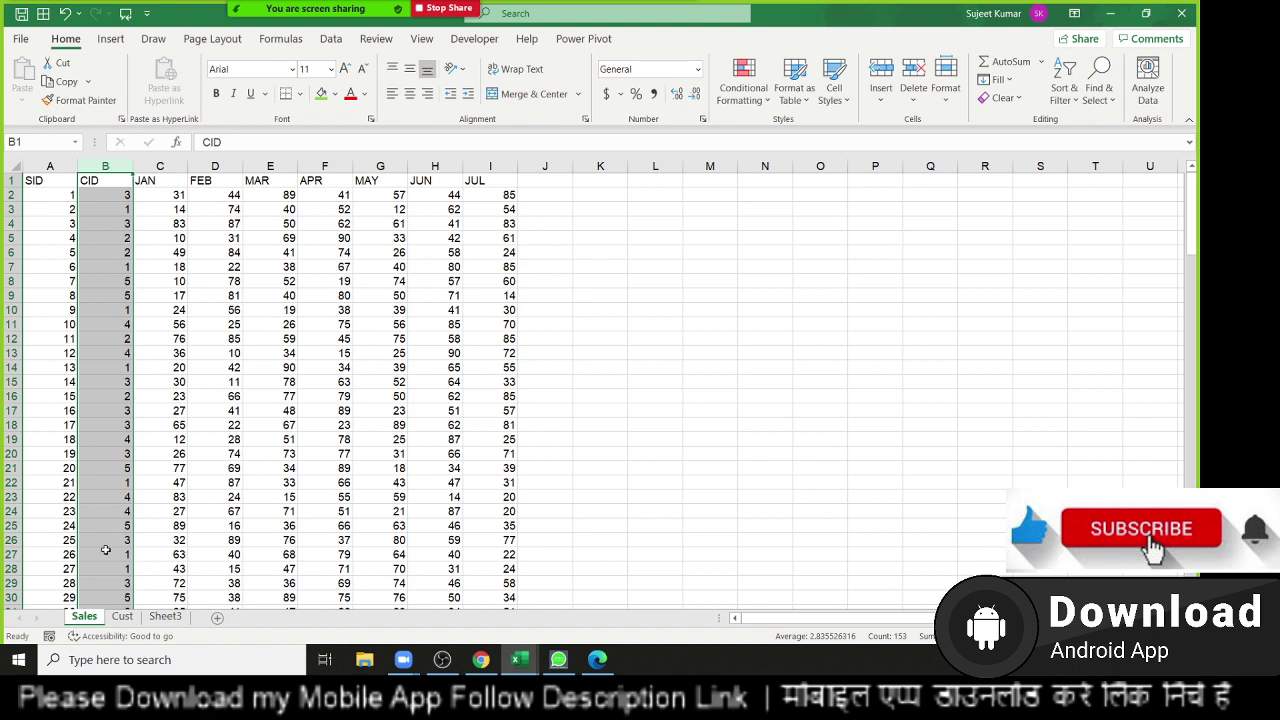
click(133, 618)
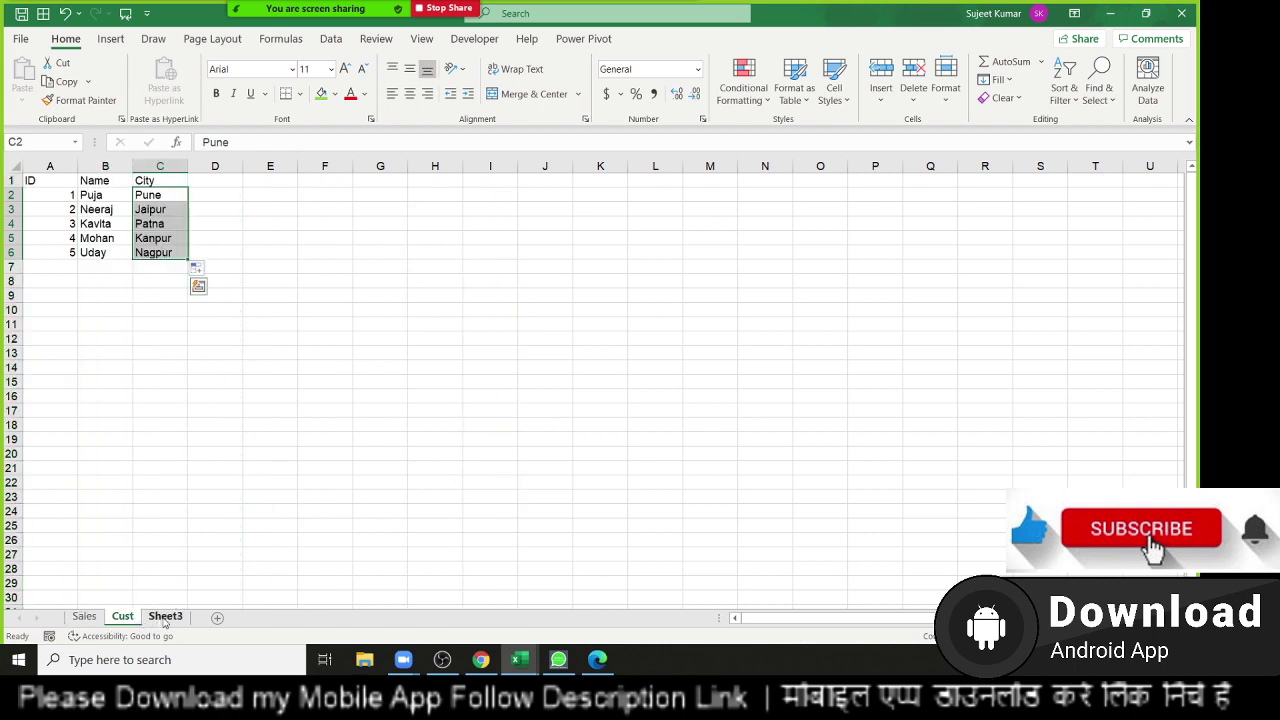
click(166, 617)
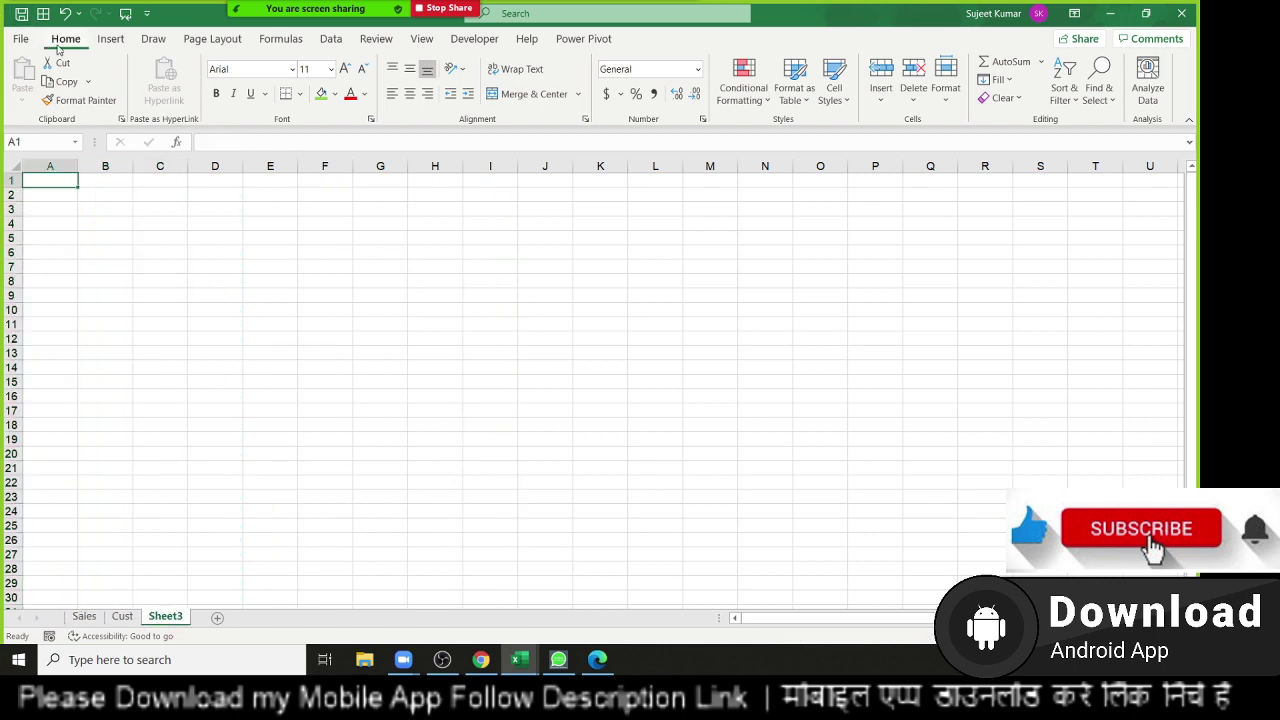
Save the workbook as DC in Documents via Save As.
click(20, 39)
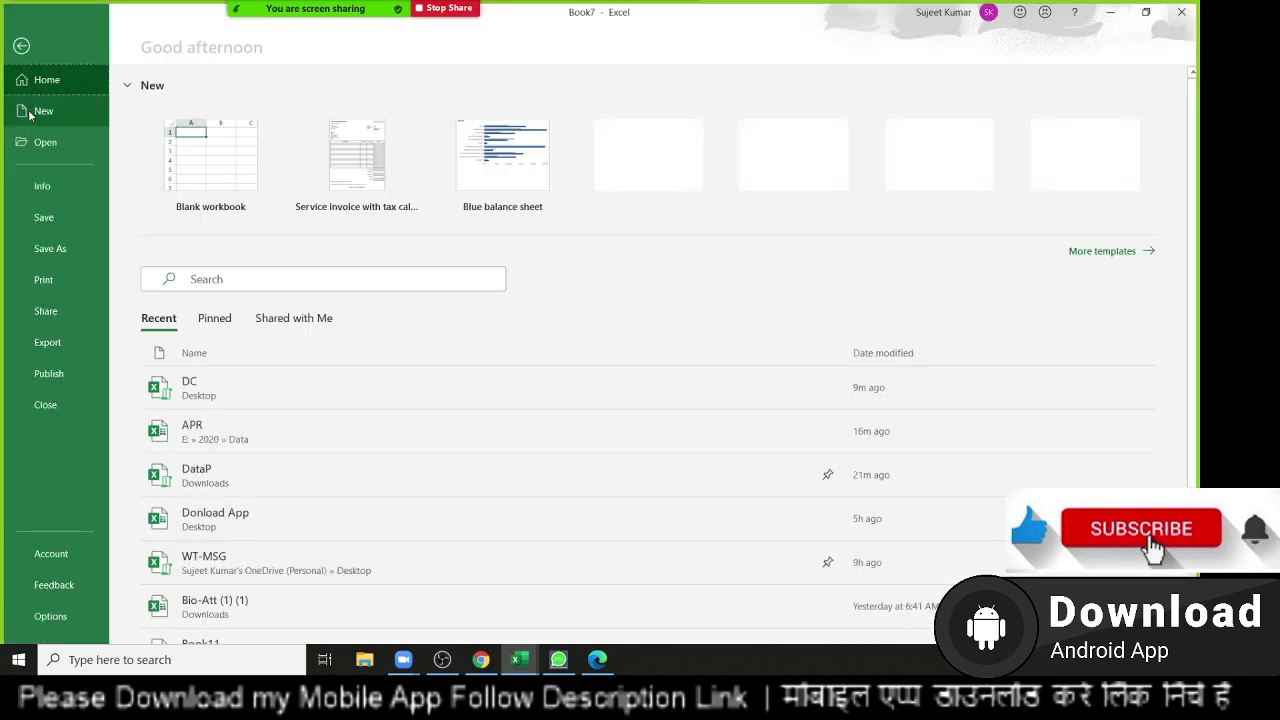
click(57, 246)
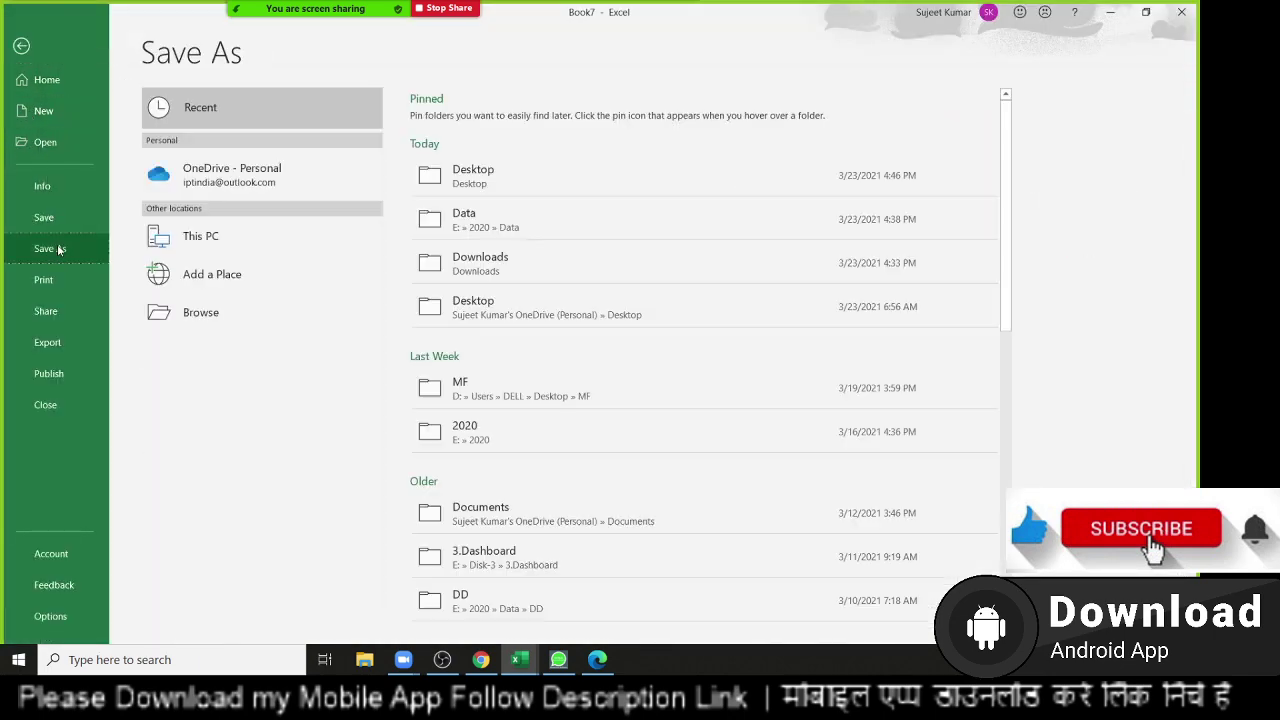
click(180, 307)
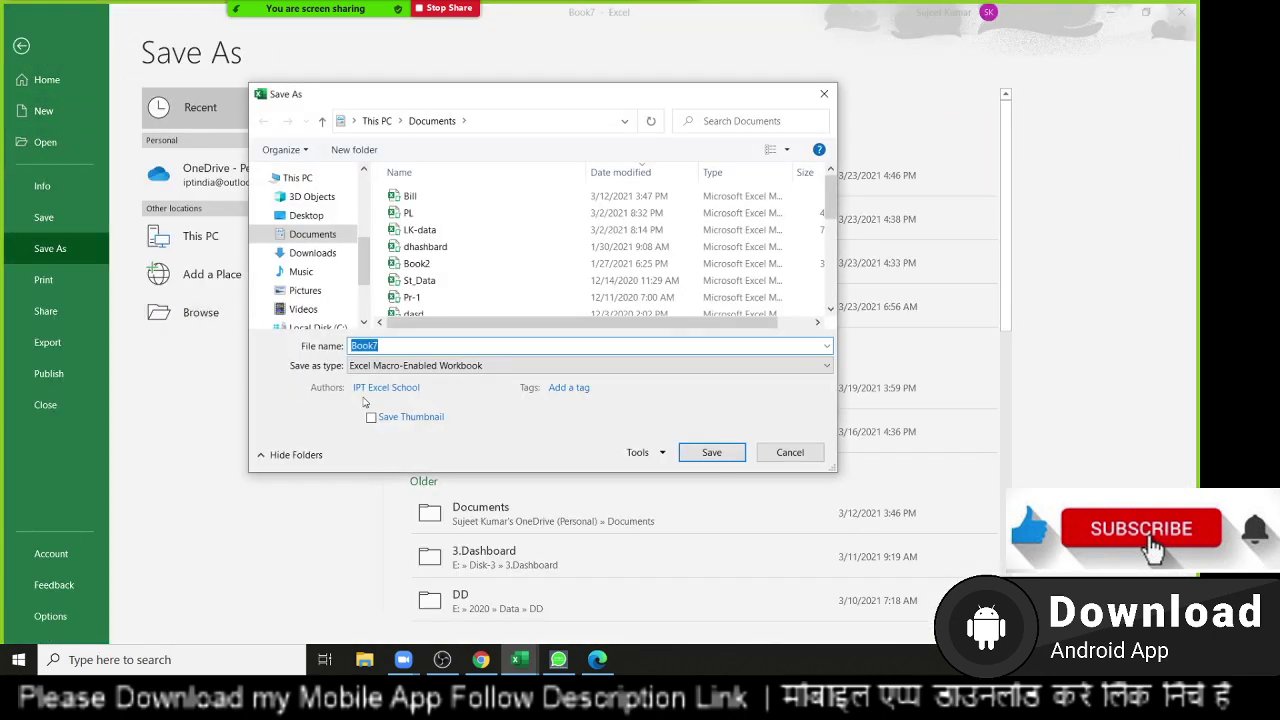
text(DC)
click(700, 455)
Move to the Data tab's options for importing data.
click(630, 94)
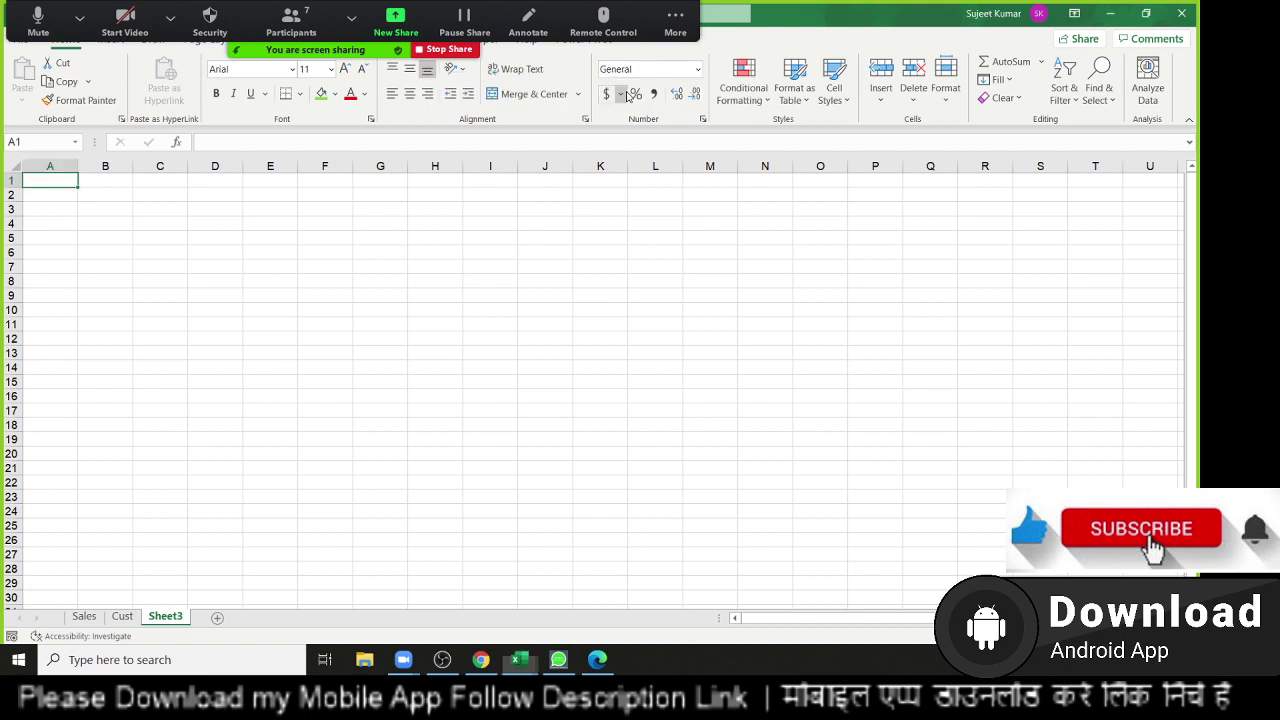
click(57, 219)
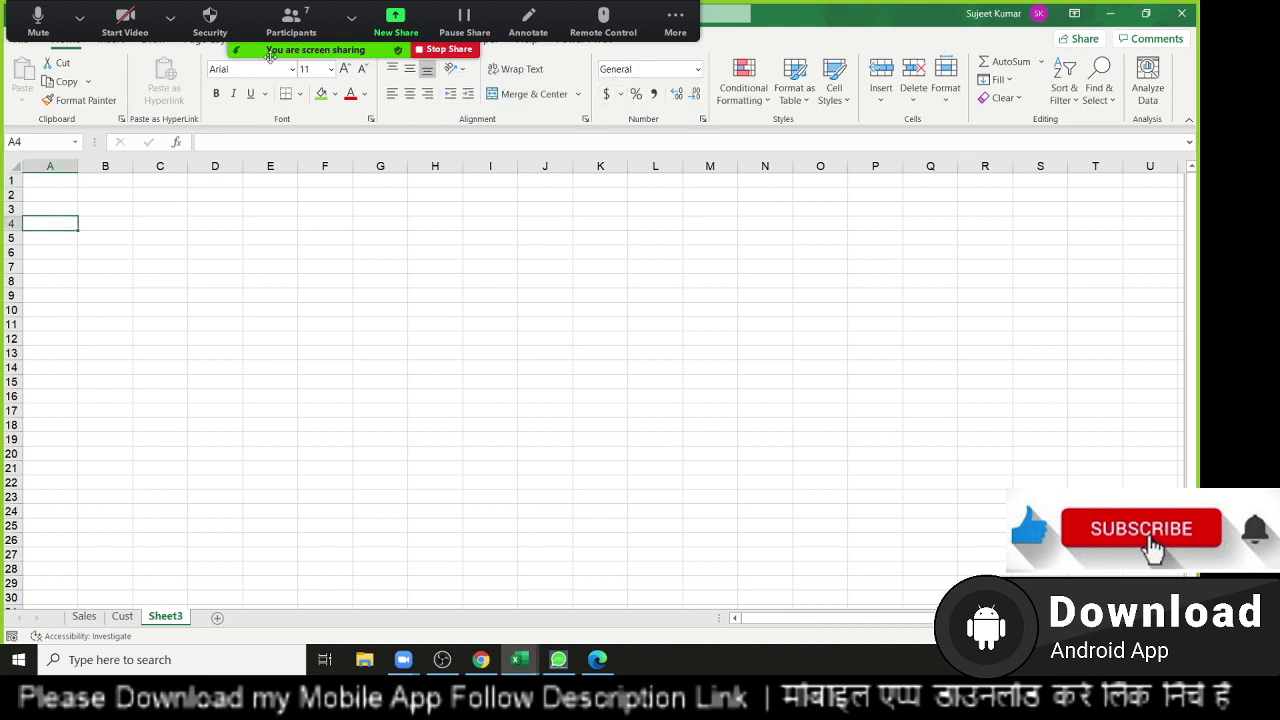
click(237, 50)
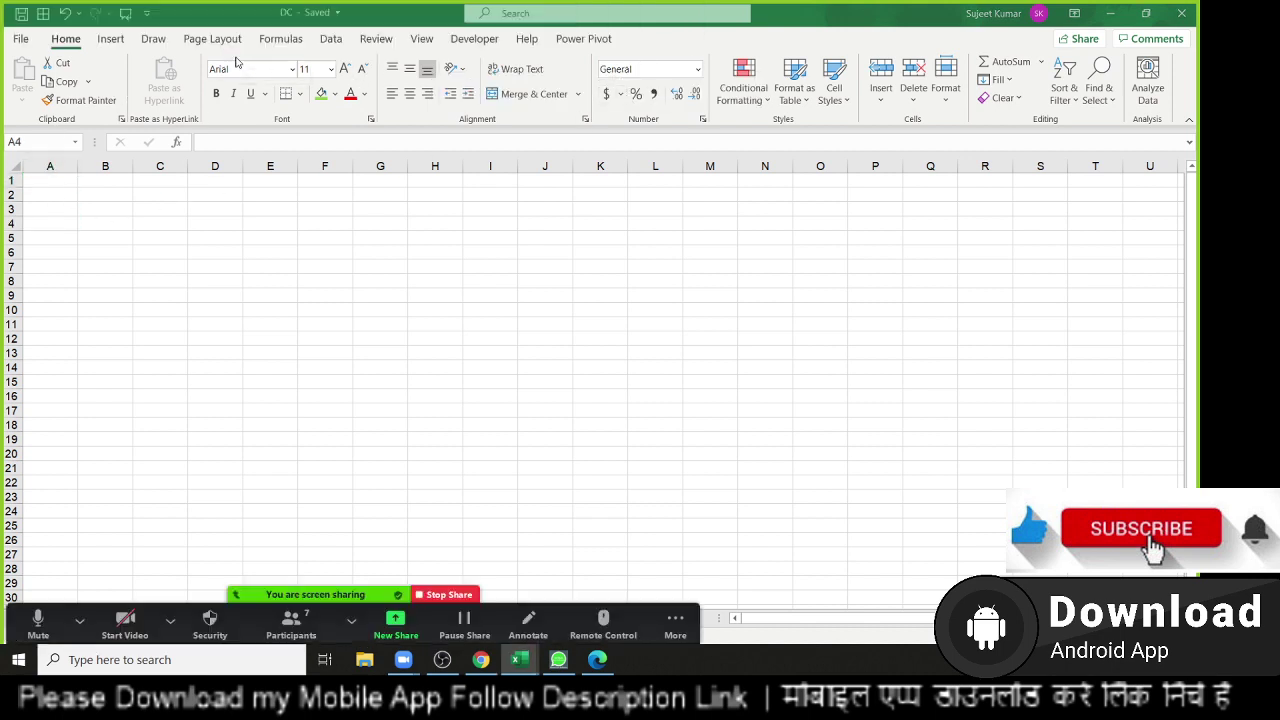
click(331, 39)
Import from Workbook, locating the DC file in the Documents folder.
click(23, 100)
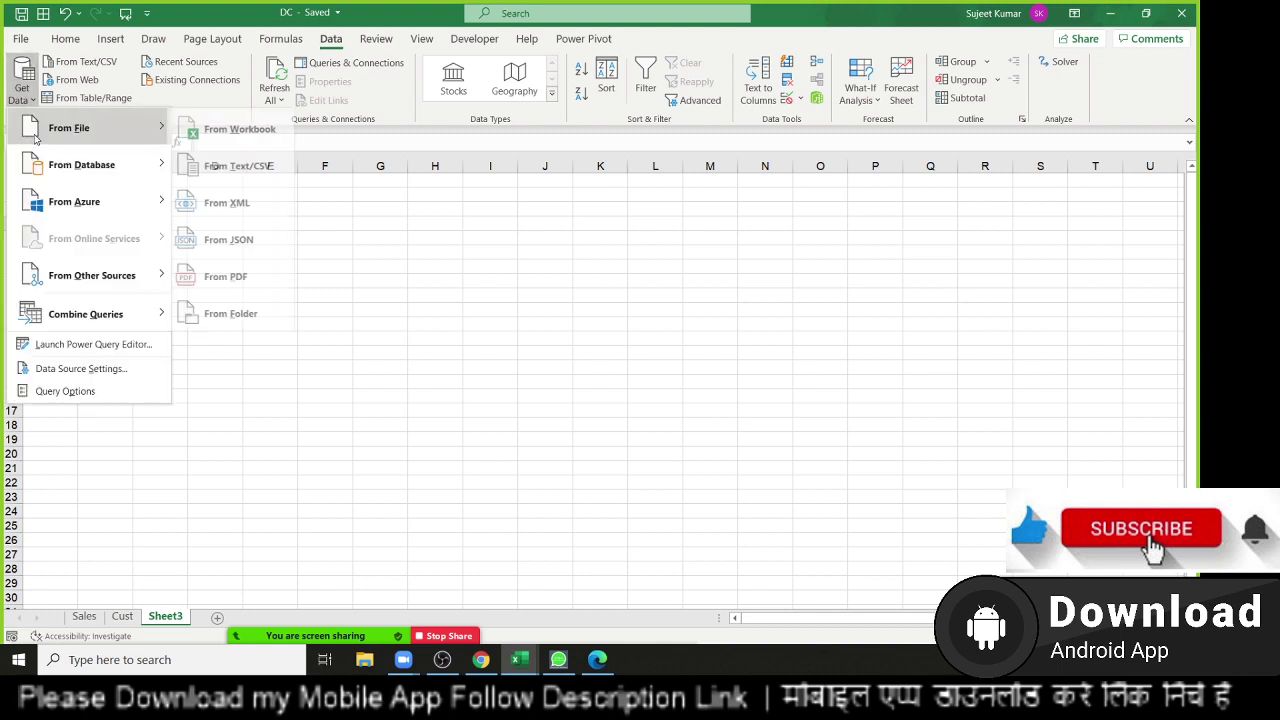
click(203, 126)
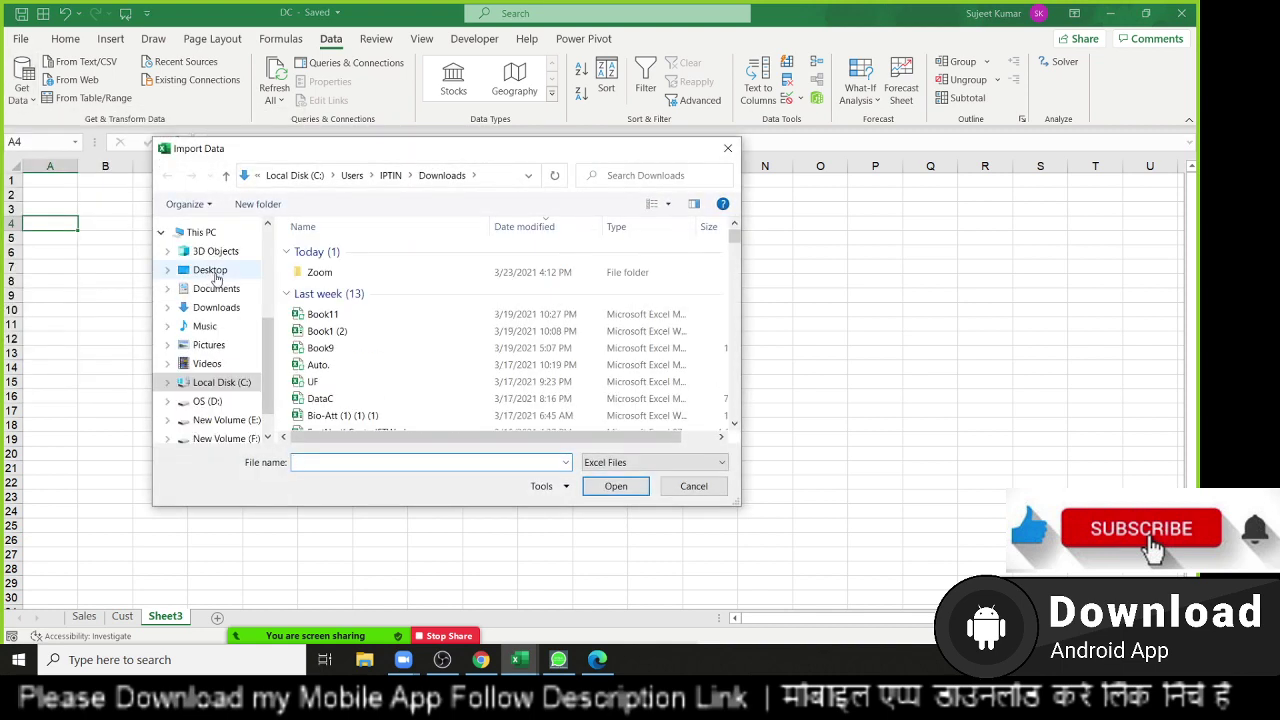
click(224, 309)
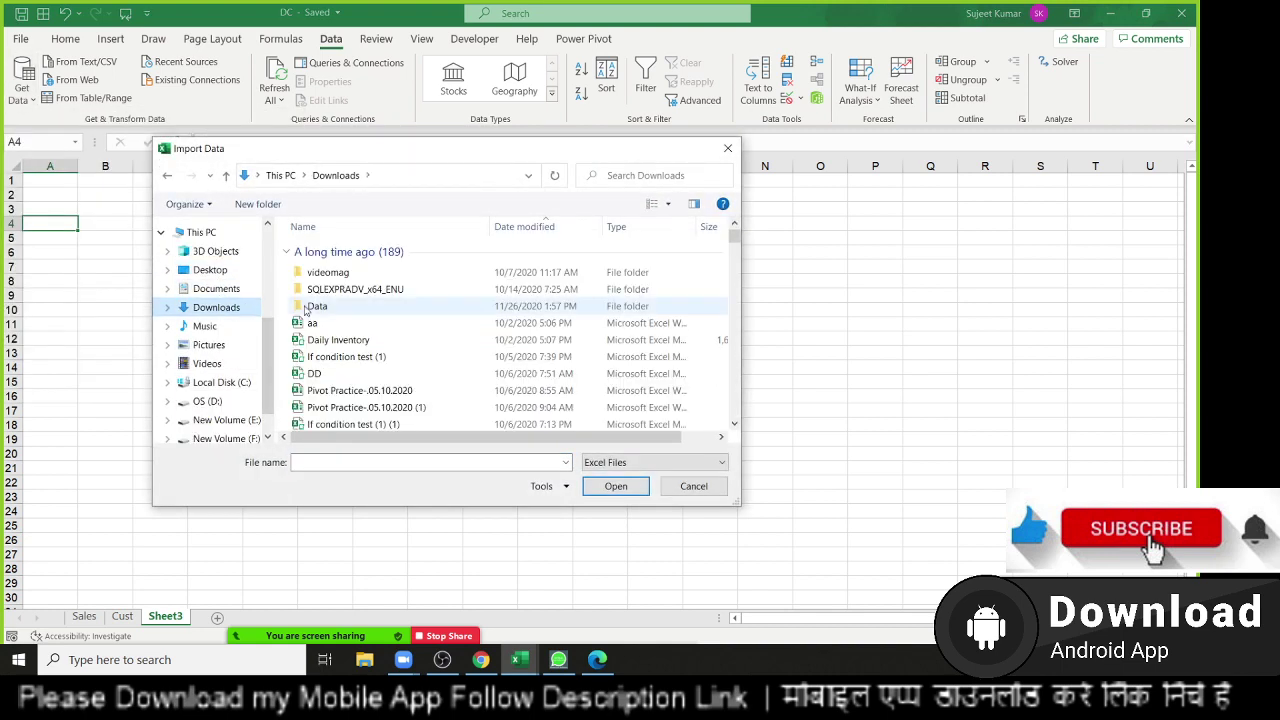
click(563, 228)
click(563, 228)
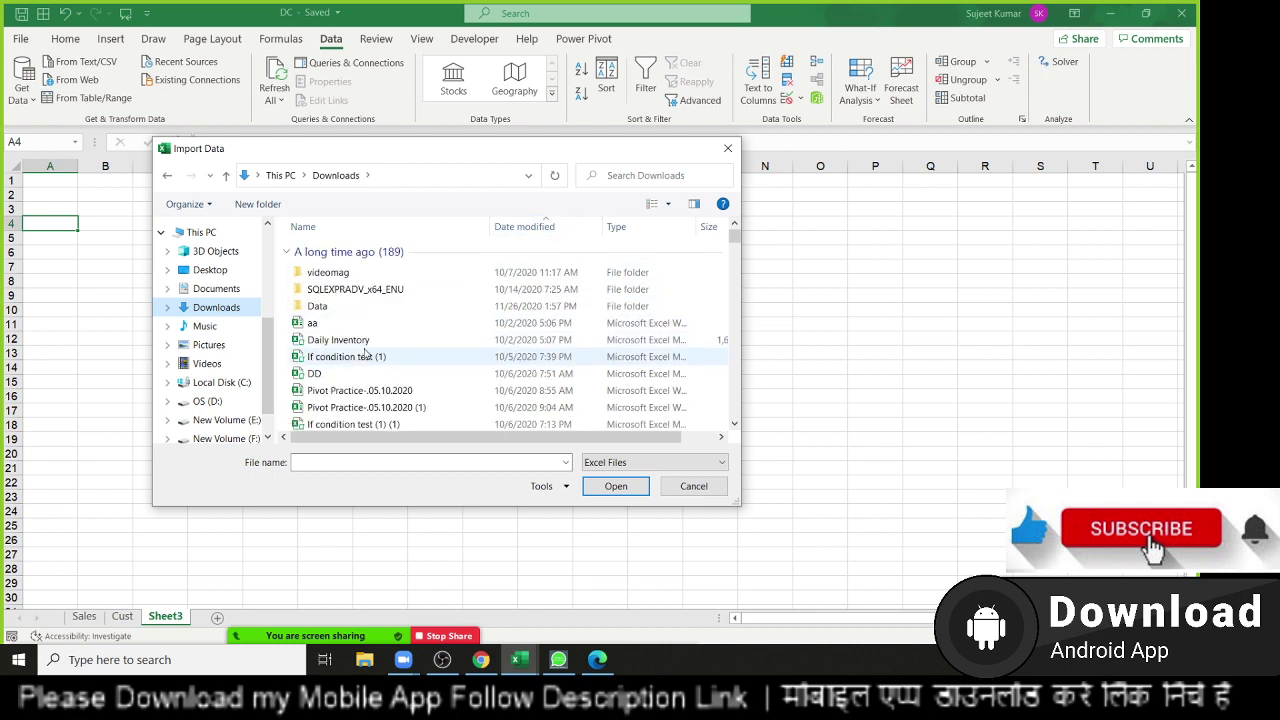
click(222, 272)
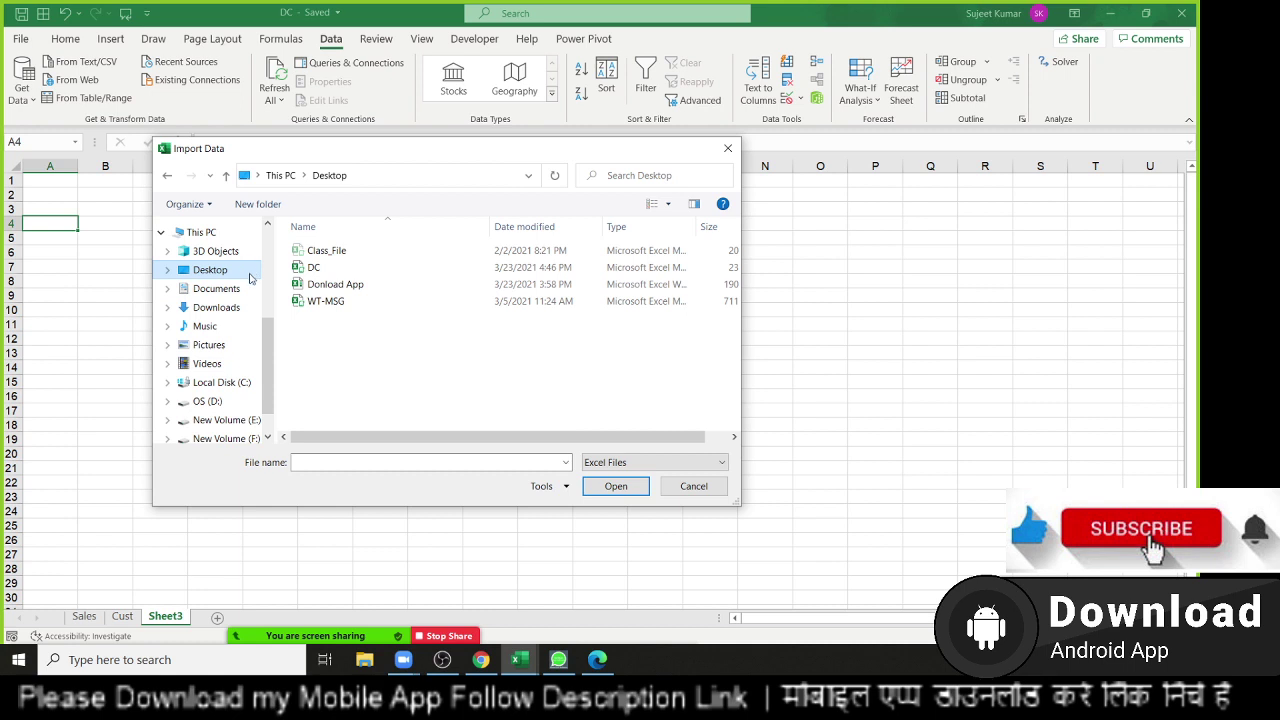
click(218, 307)
click(226, 290)
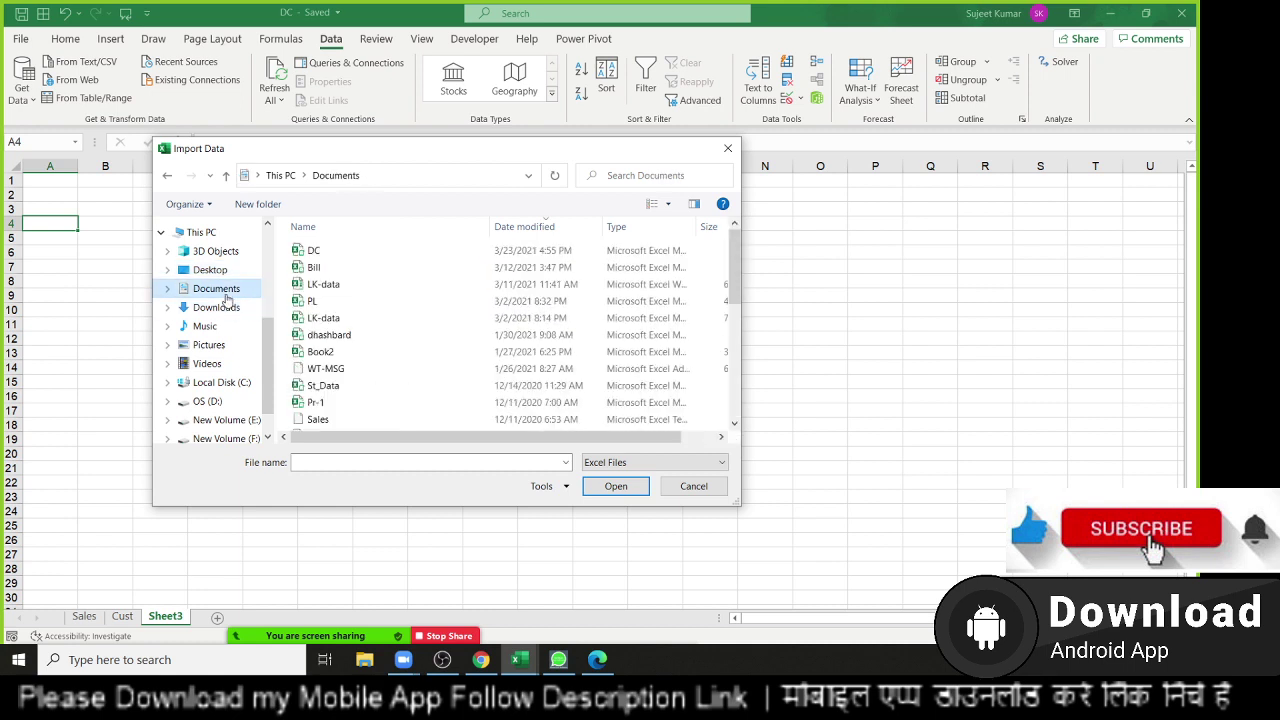
click(343, 252)
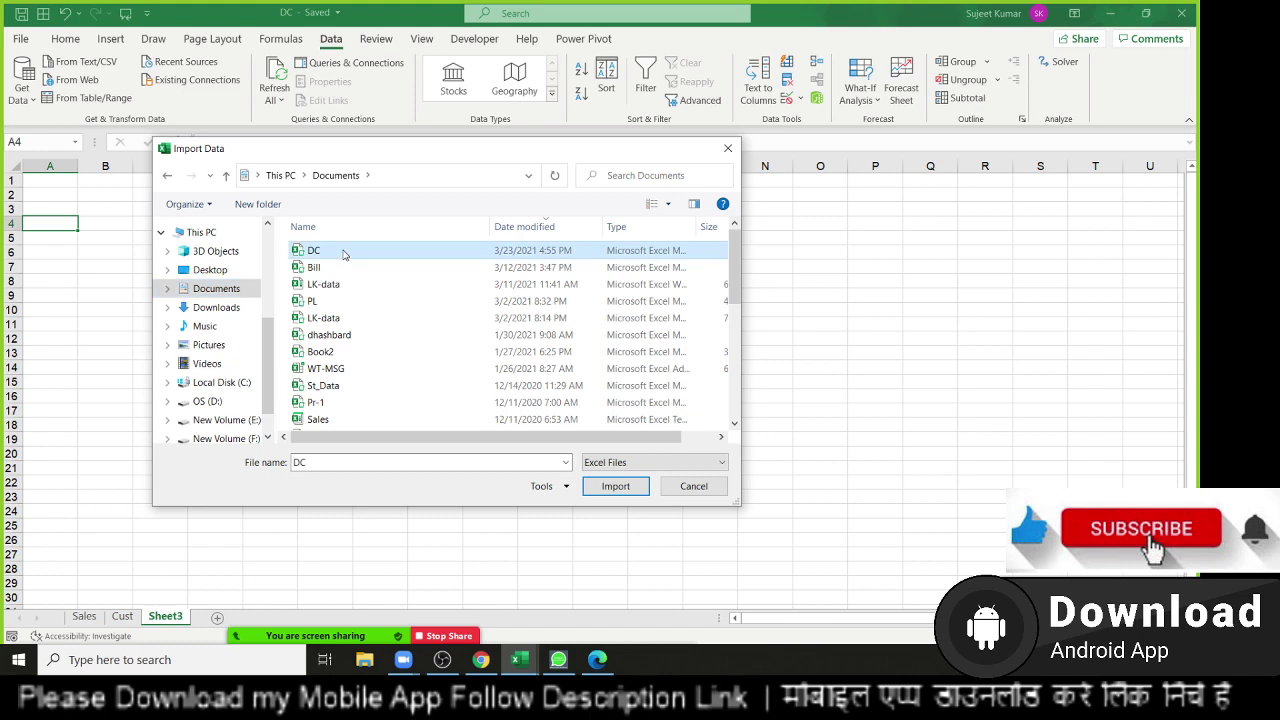
click(631, 494)
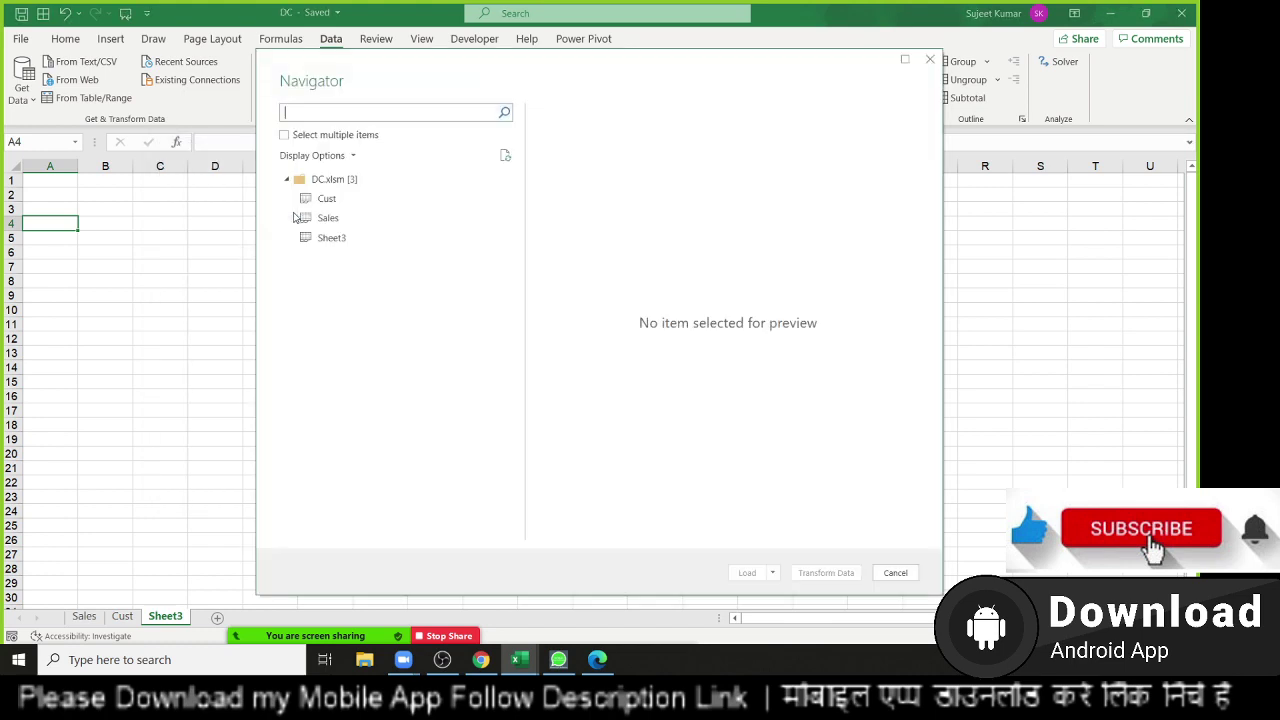
Load the Cust and Sales sheets as connection-only queries in the Data Model.
click(284, 136)
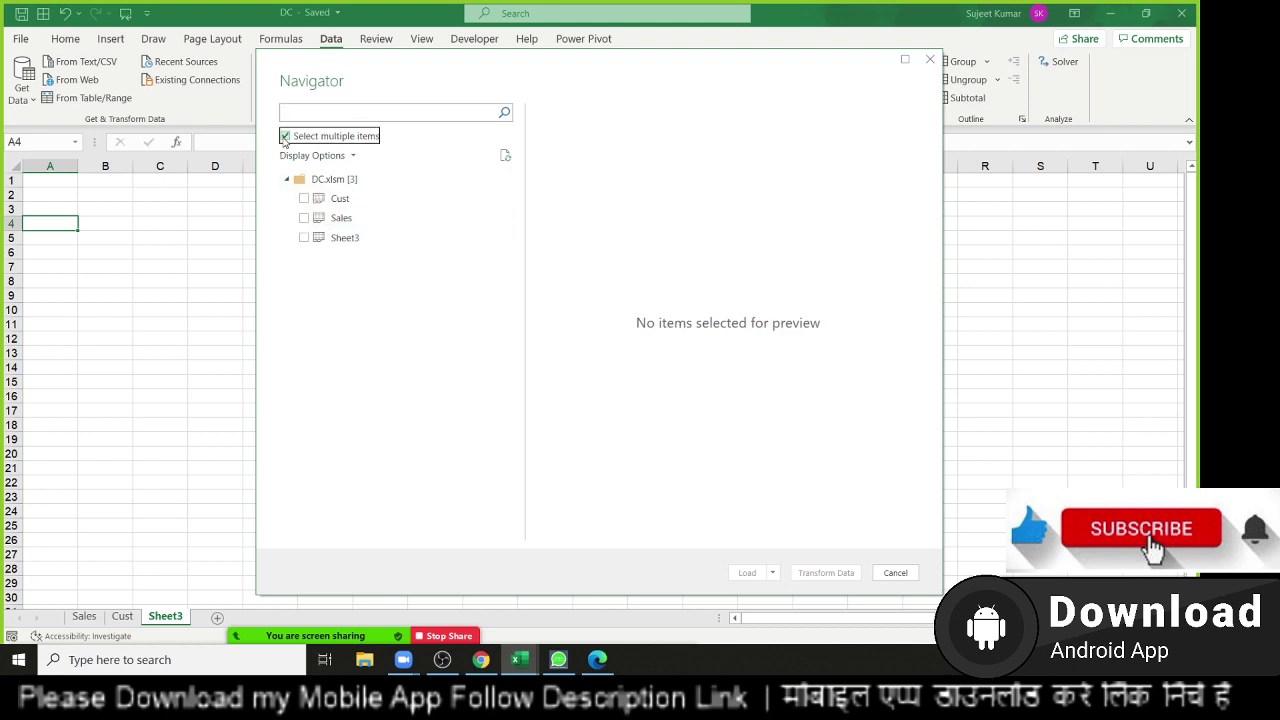
click(310, 200)
click(304, 218)
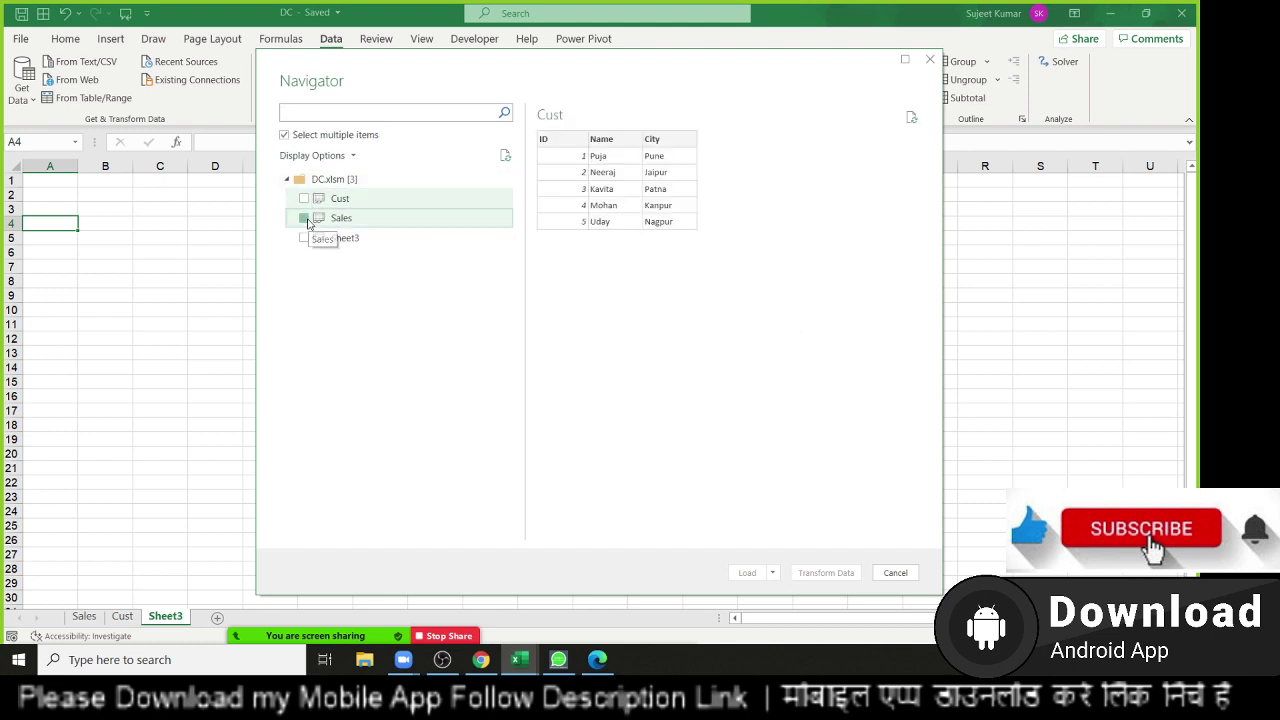
click(304, 198)
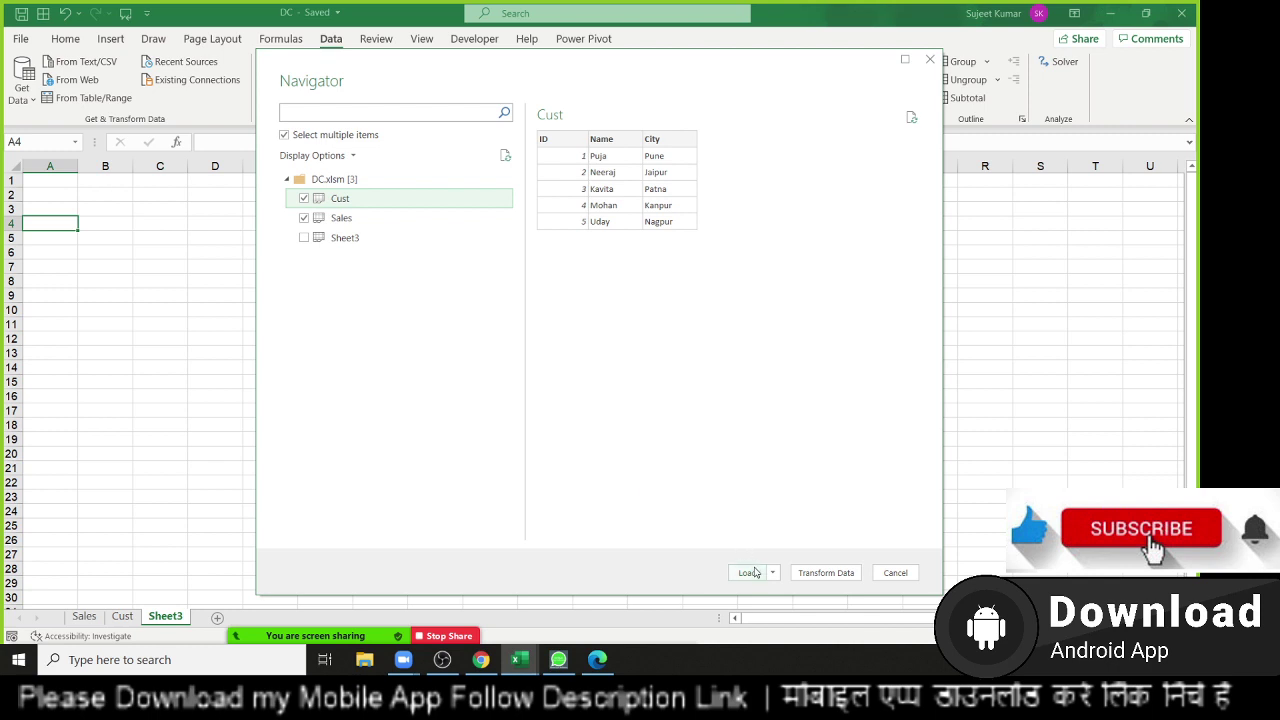
click(772, 573)
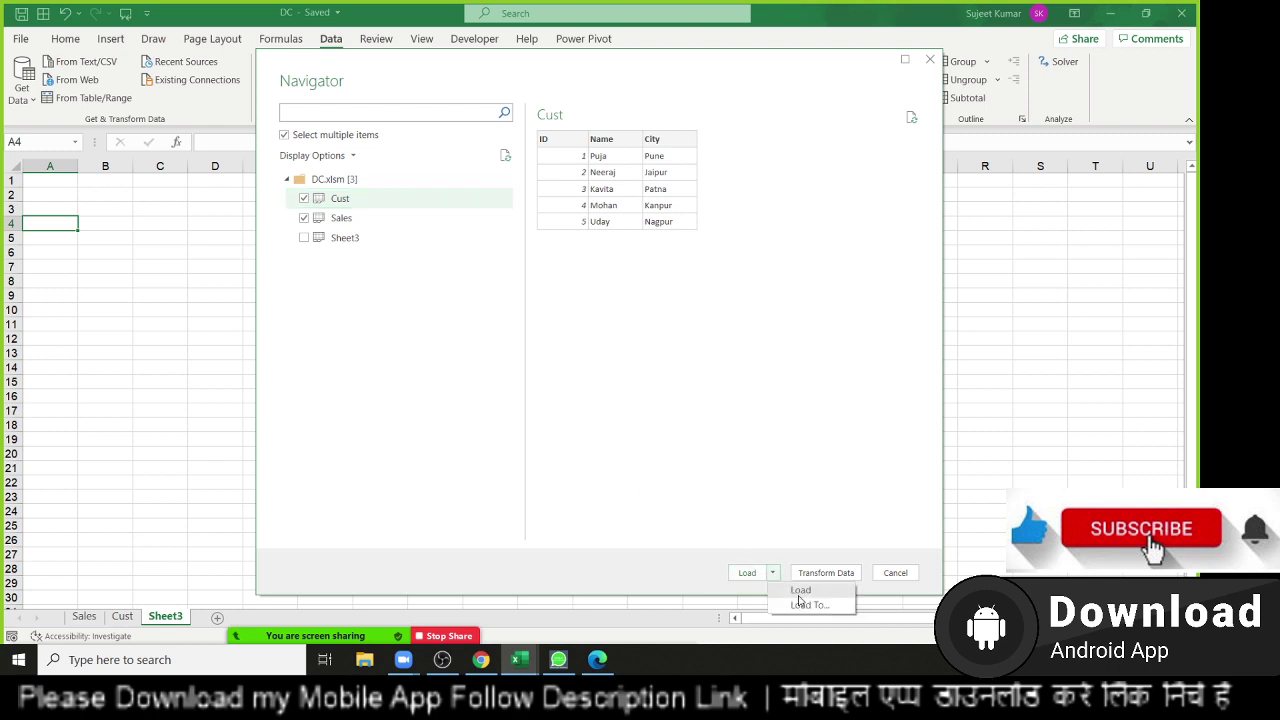
click(806, 605)
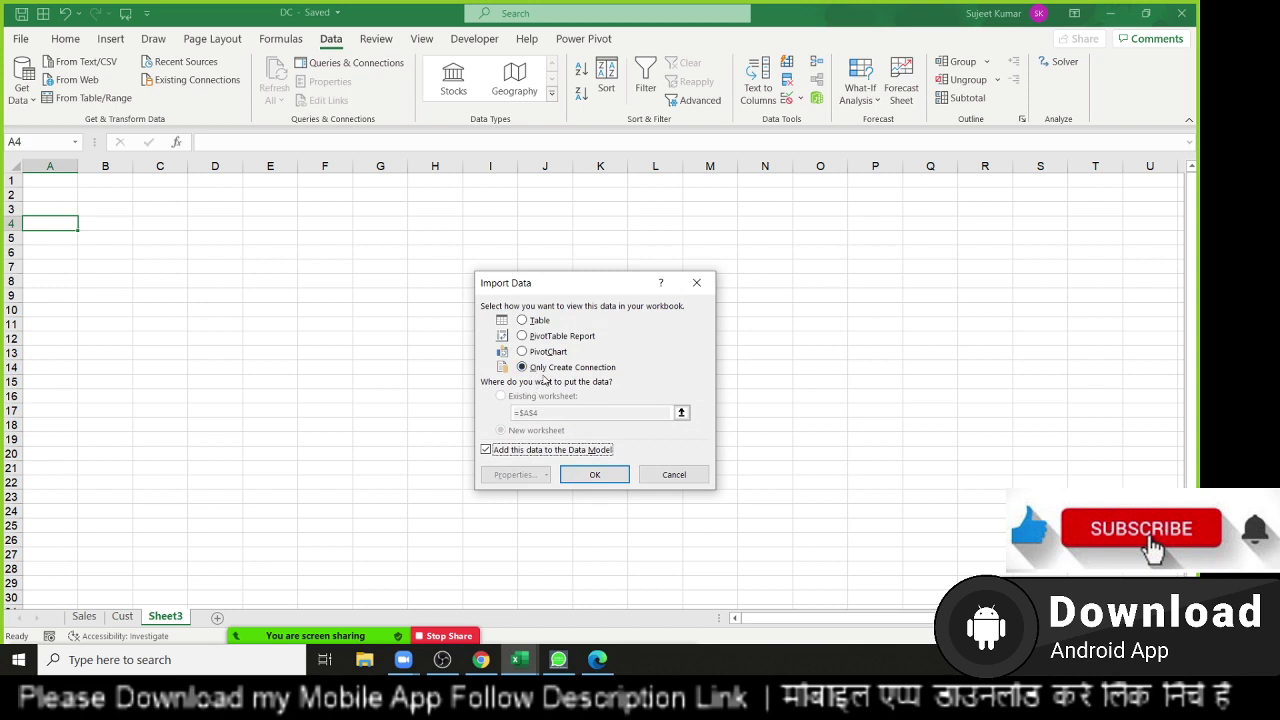
click(595, 474)
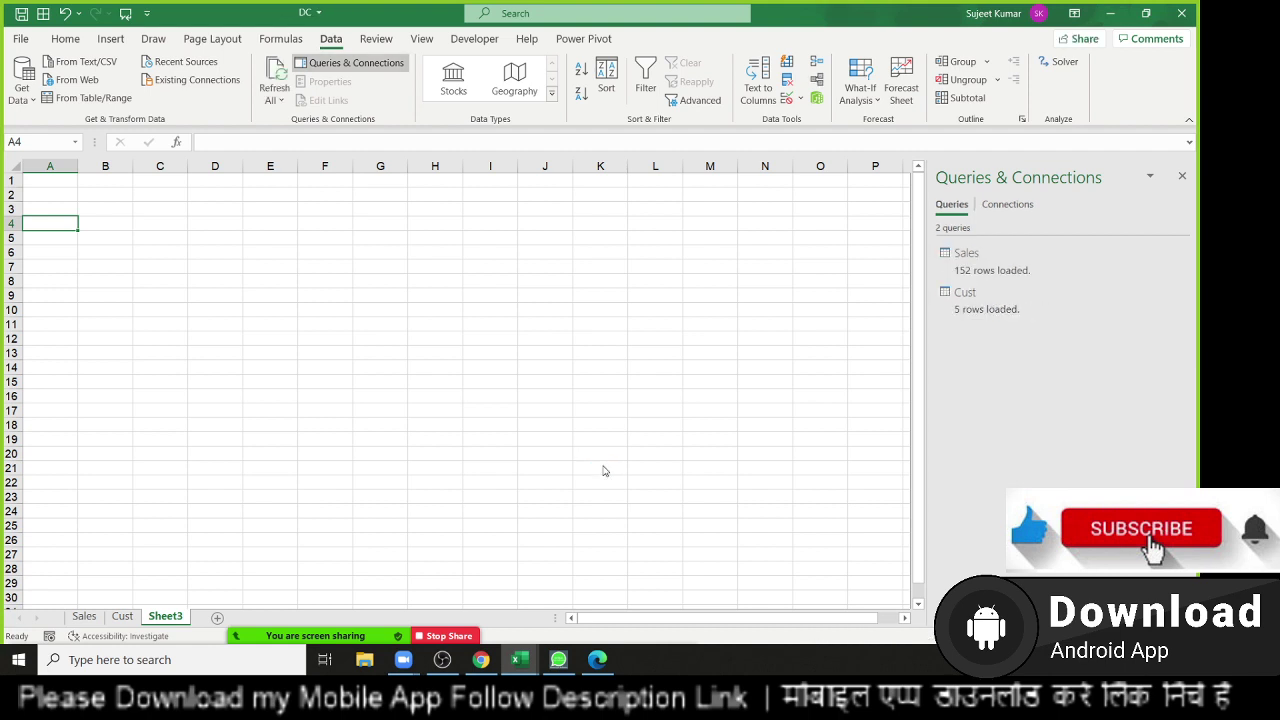
Merge Sales with Cust as a left outer join matching CID to ID.
click(16, 90)
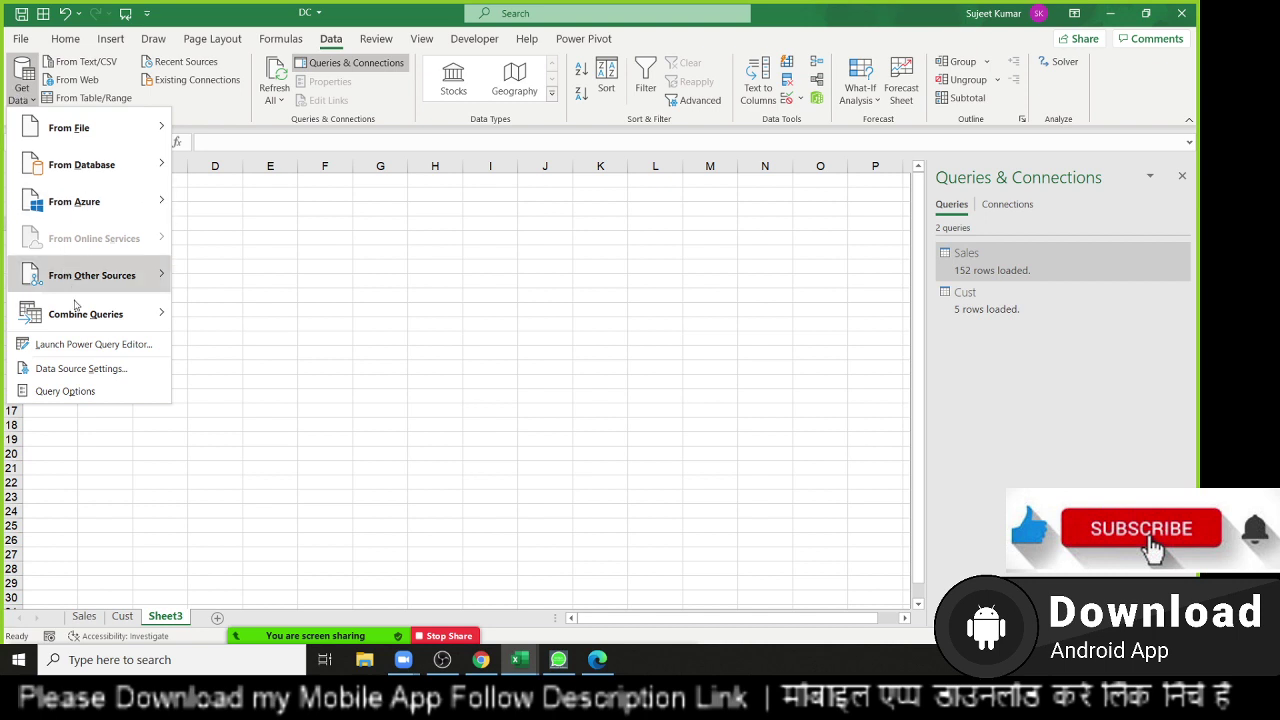
mouse_move(86, 314)
click(227, 317)
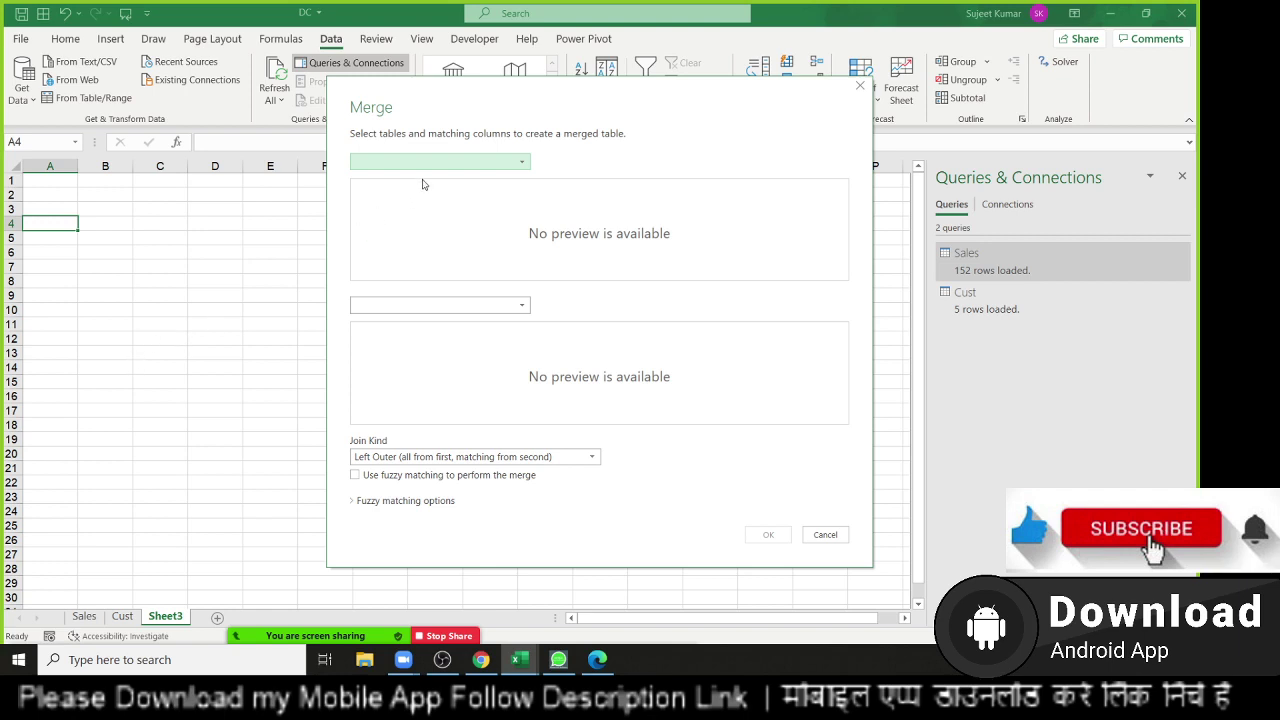
click(440, 162)
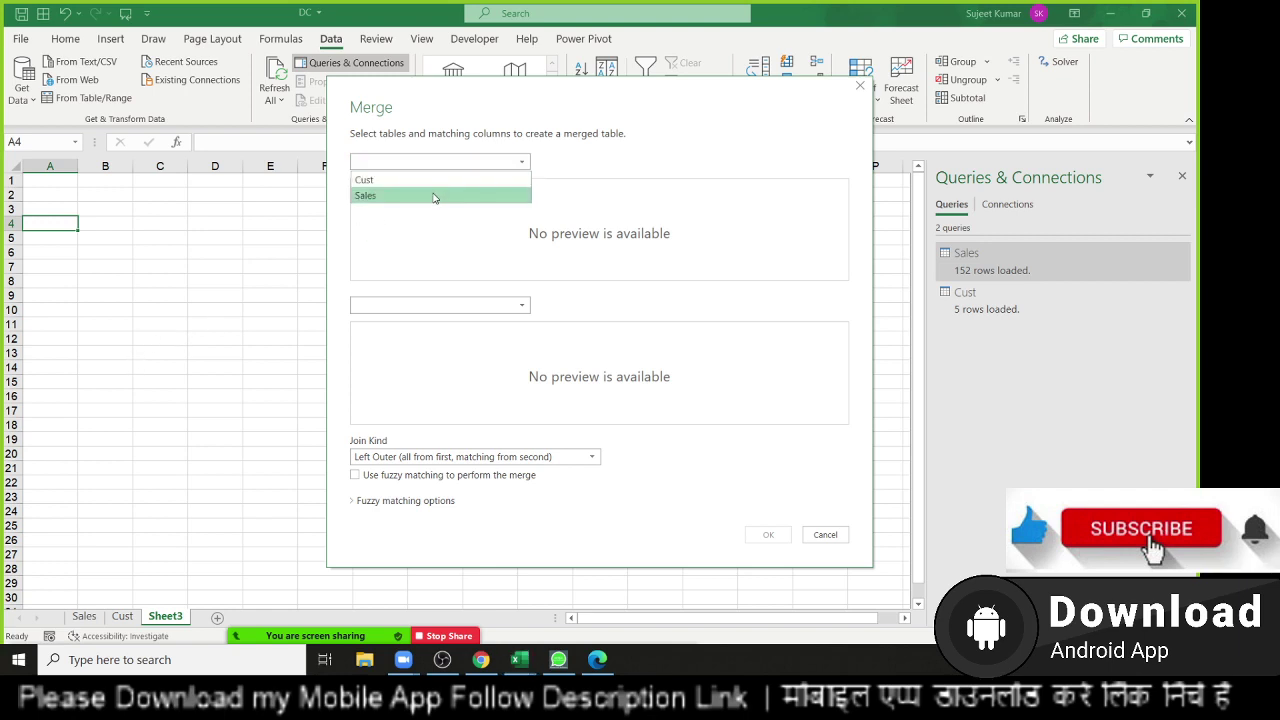
click(434, 196)
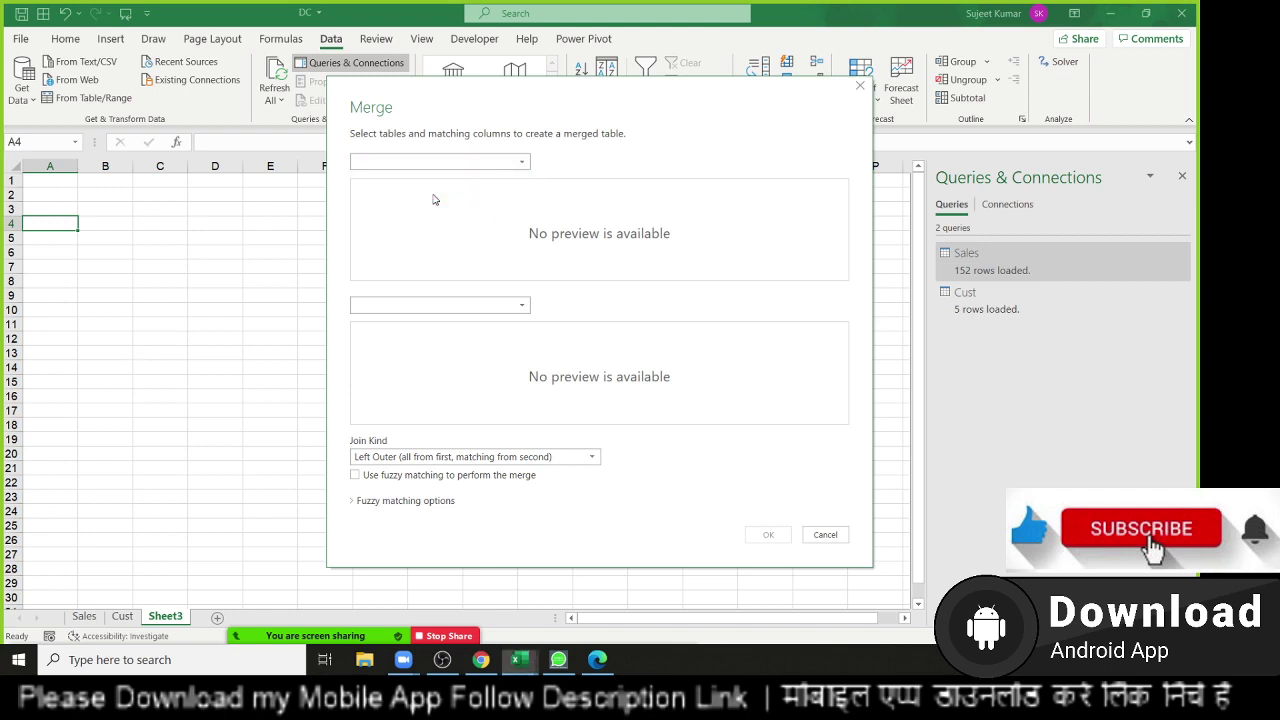
click(465, 309)
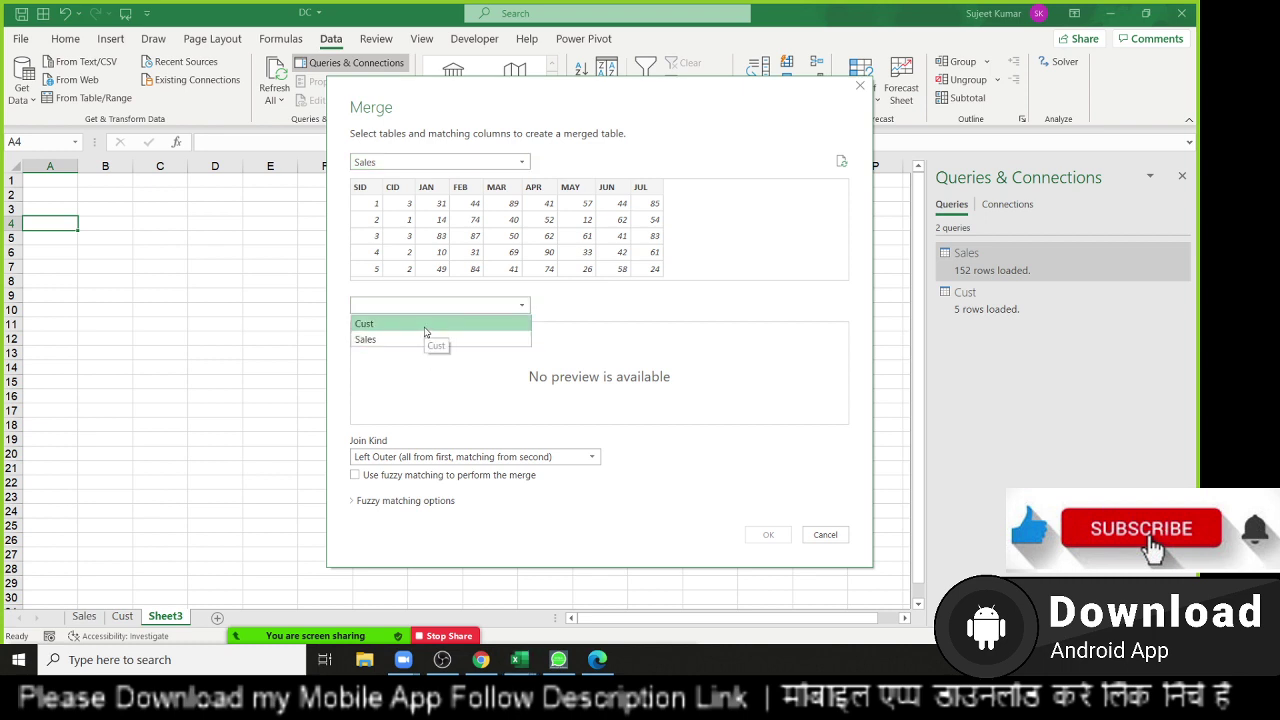
click(426, 327)
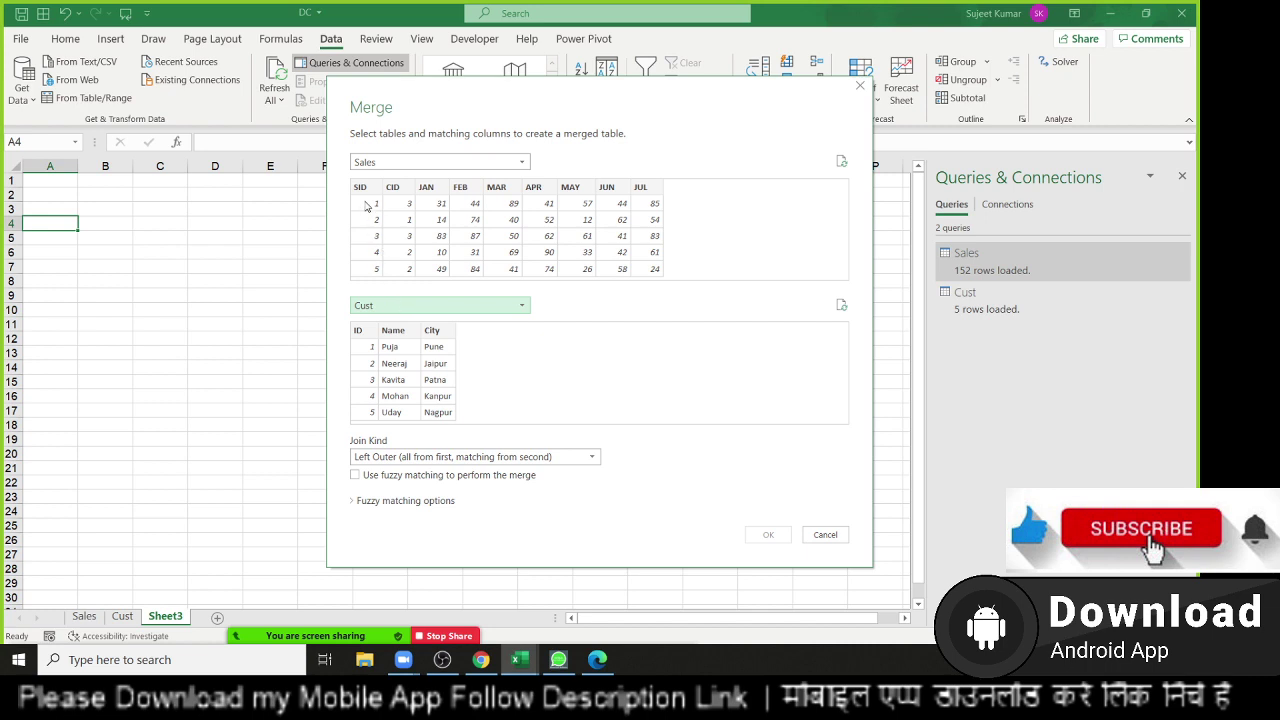
click(394, 189)
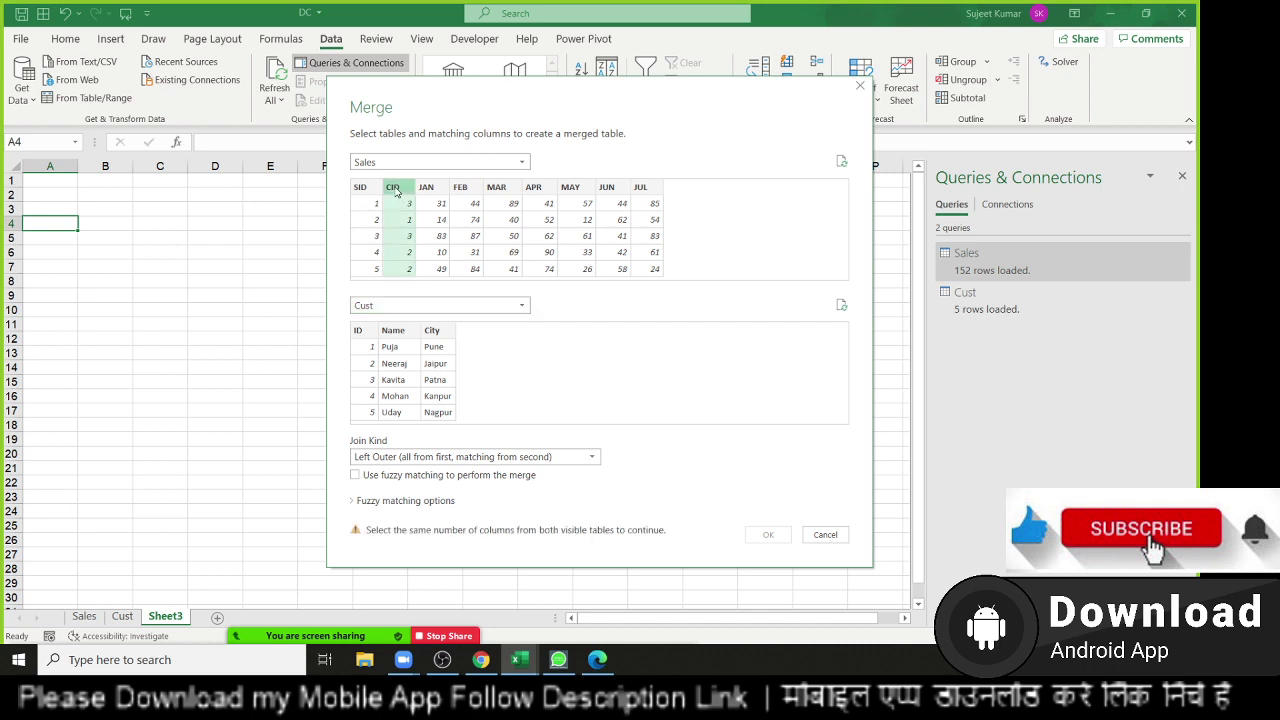
click(359, 331)
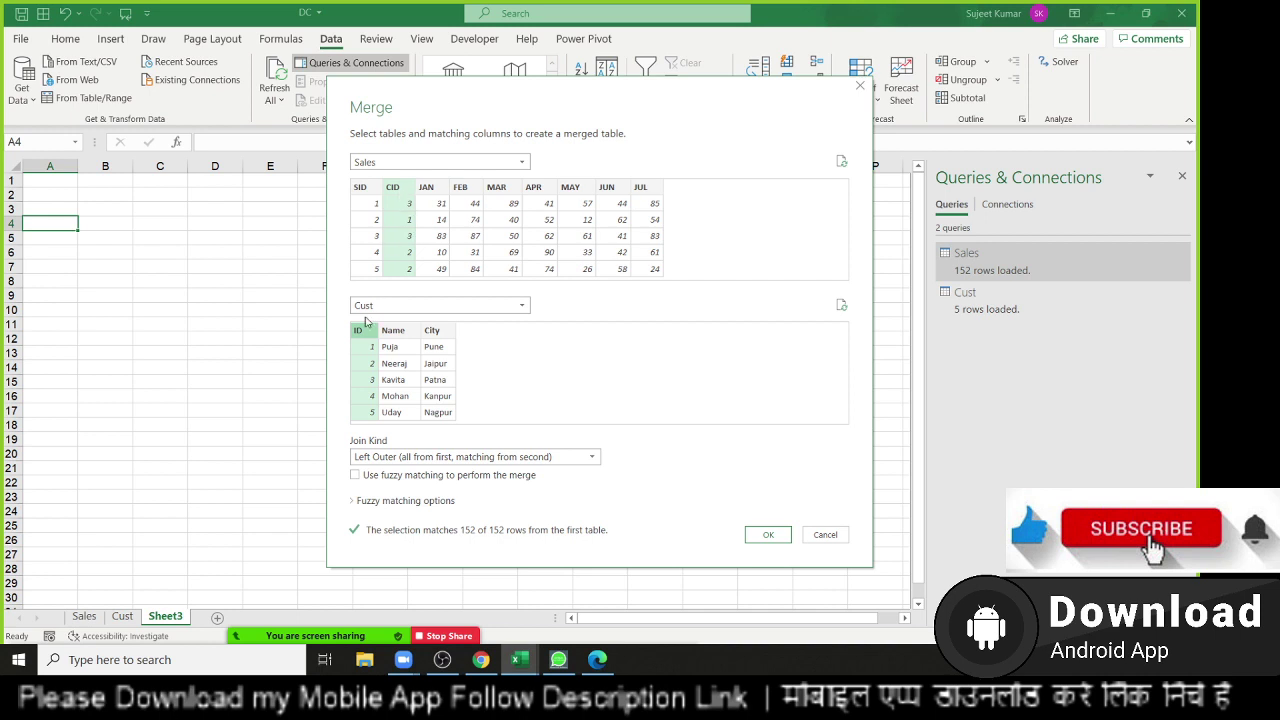
click(769, 536)
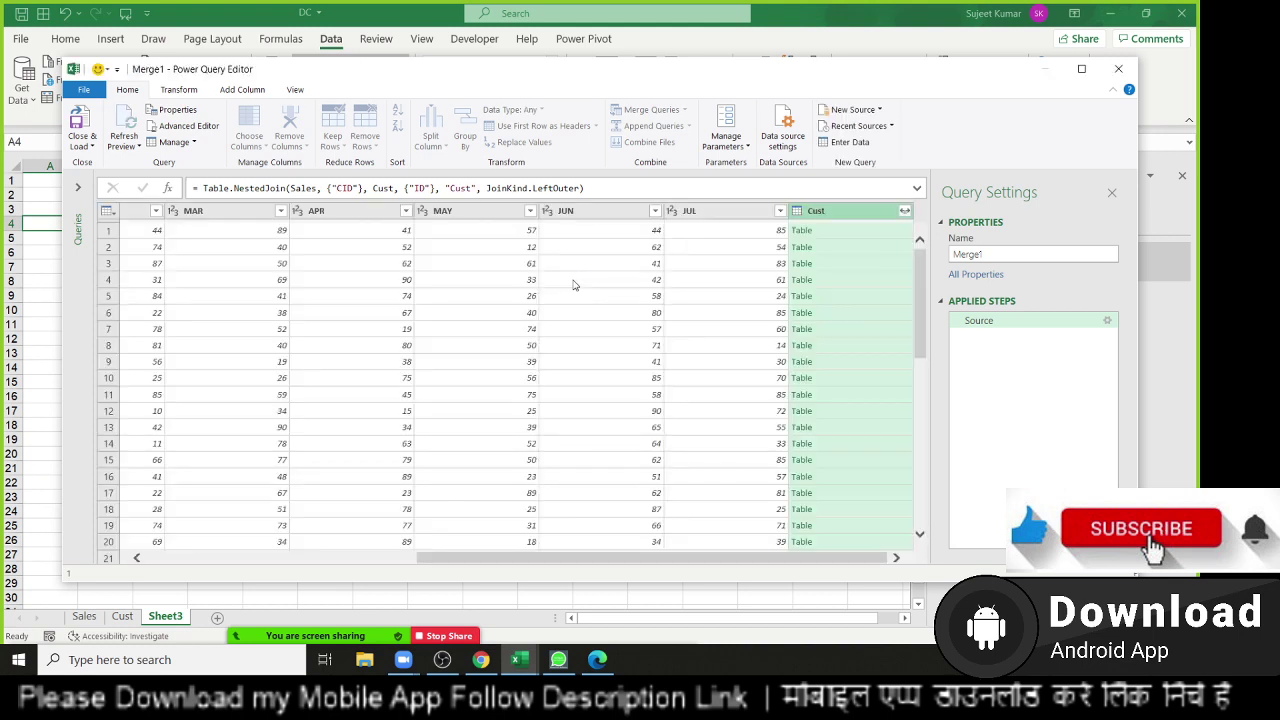
Expand the nested Cust column into Name and City, leaving out ID.
click(358, 543)
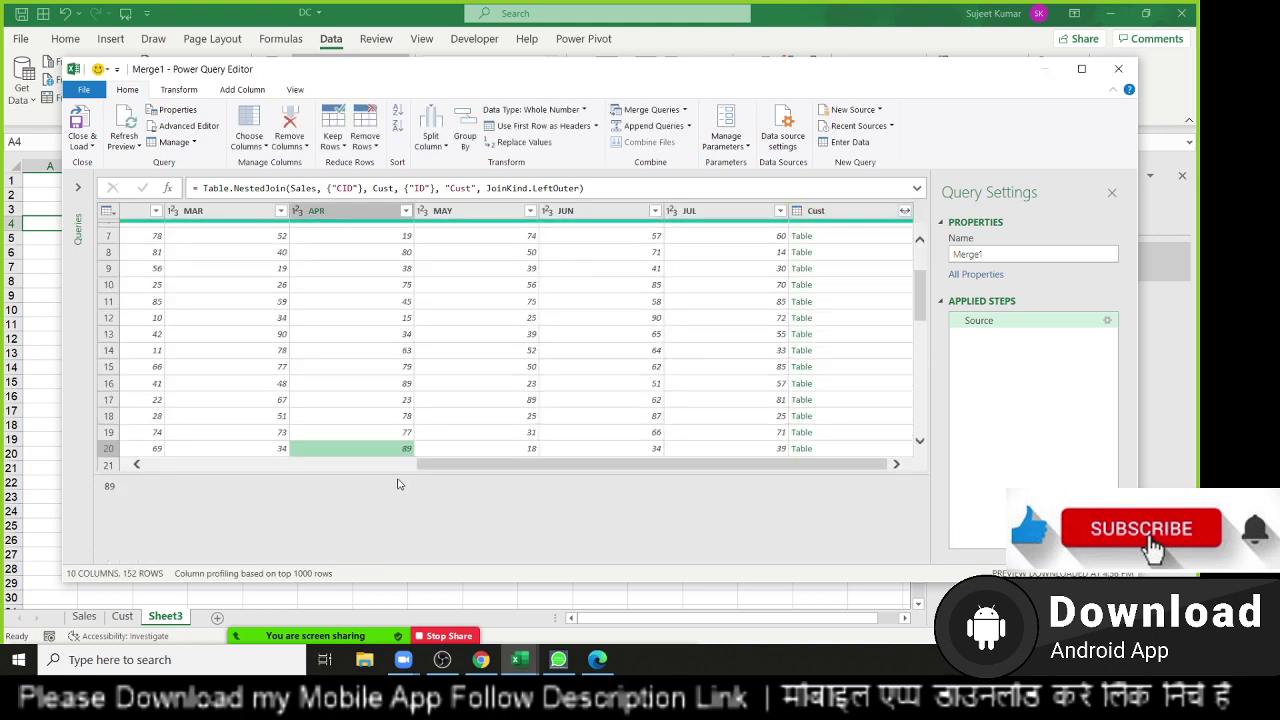
click(393, 465)
drag(393, 470, 729, 489)
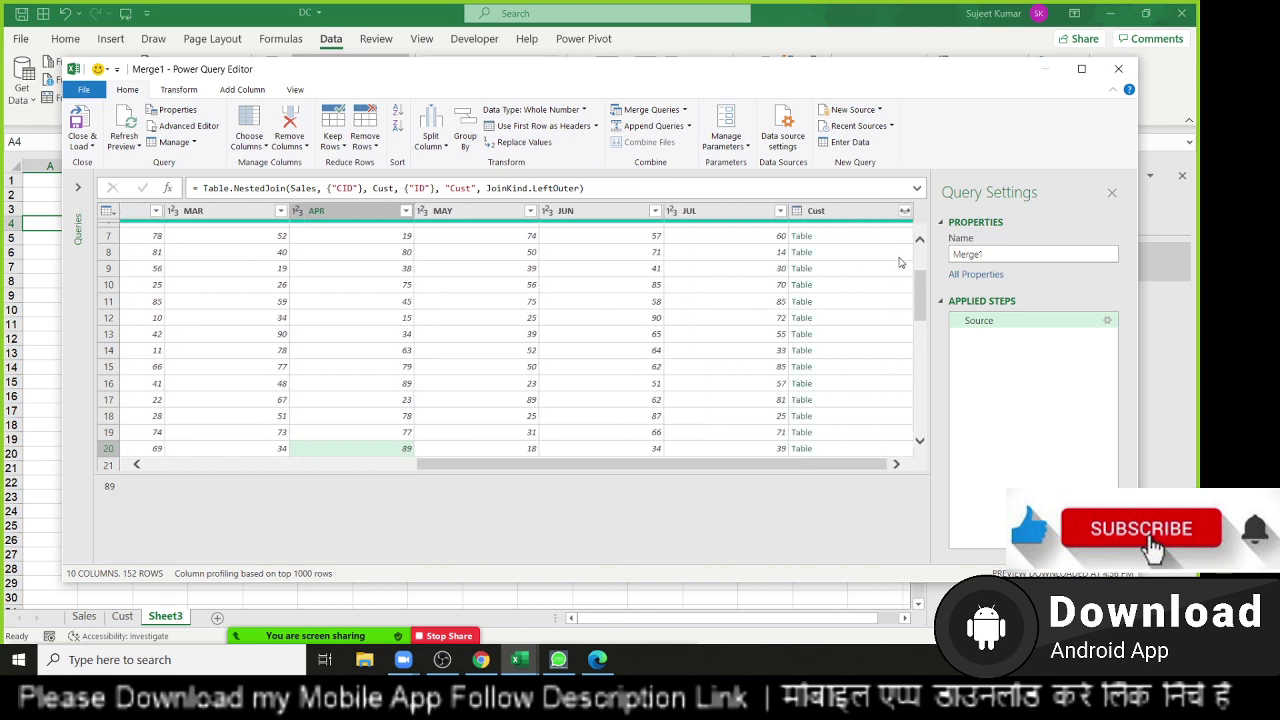
click(906, 214)
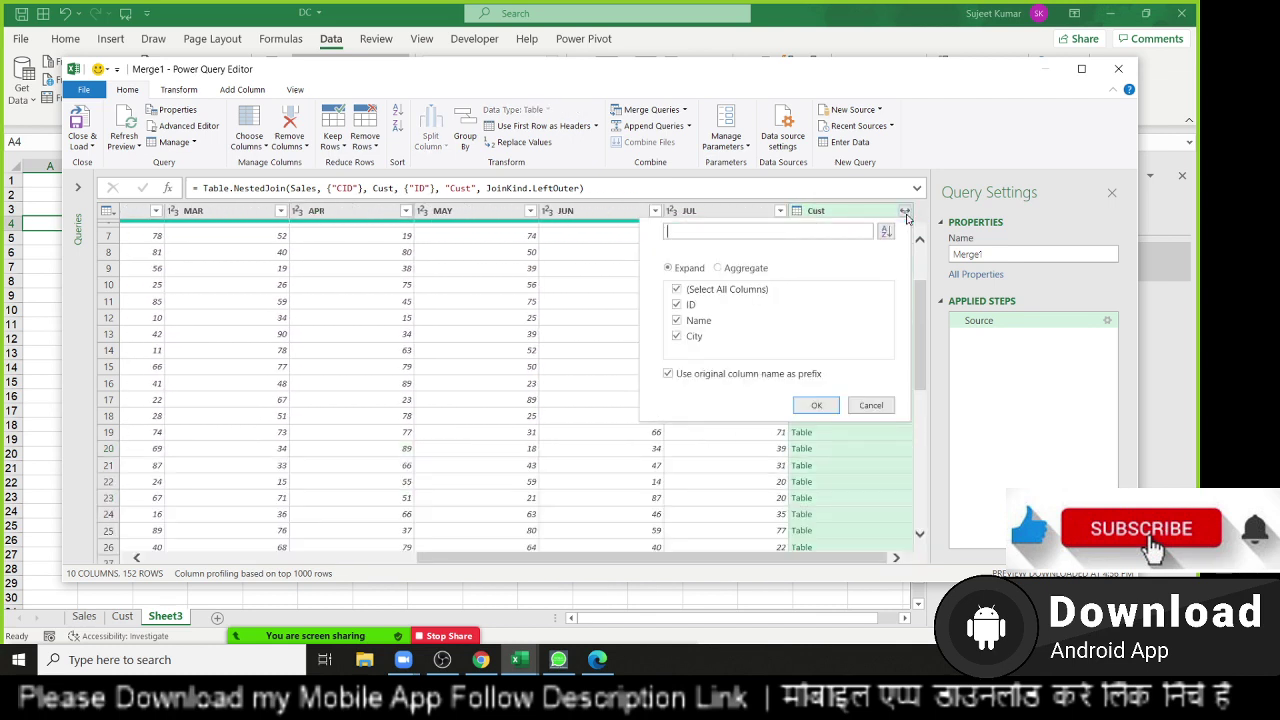
click(677, 305)
click(816, 405)
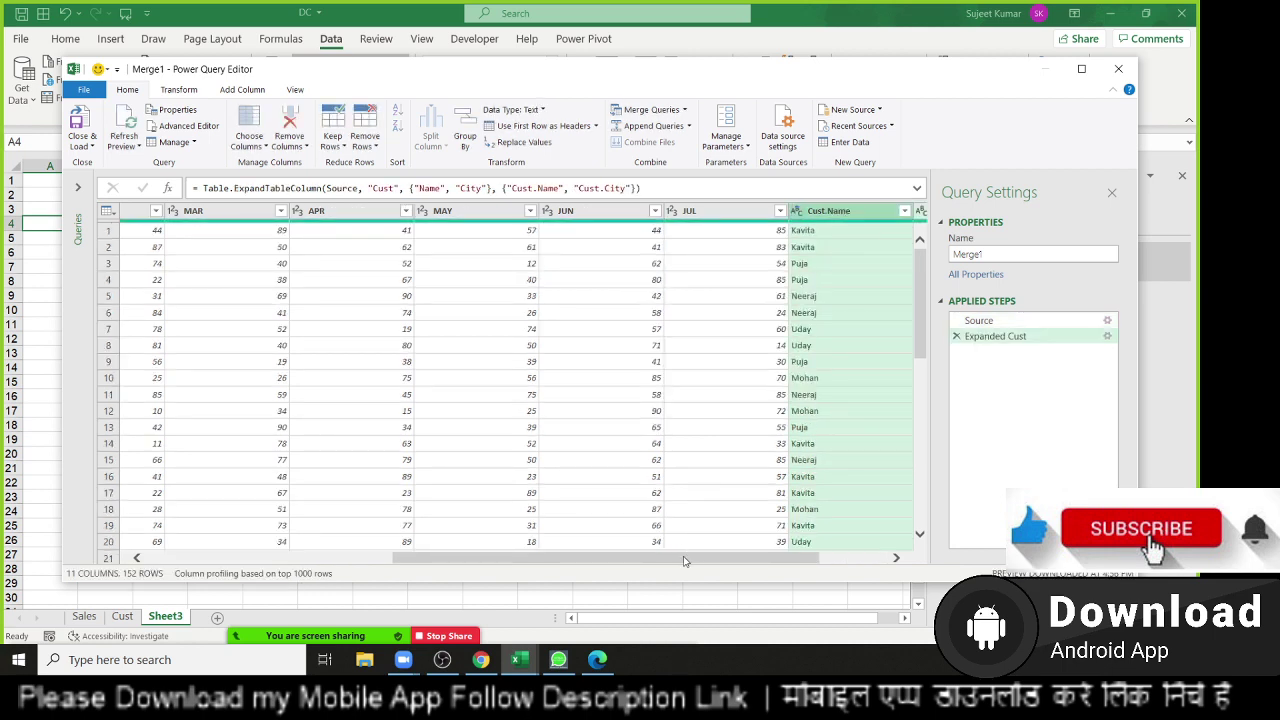
Review the expanded columns and load the Merge1 query into the workbook.
drag(684, 561, 752, 561)
scroll(729, 275, down, 3)
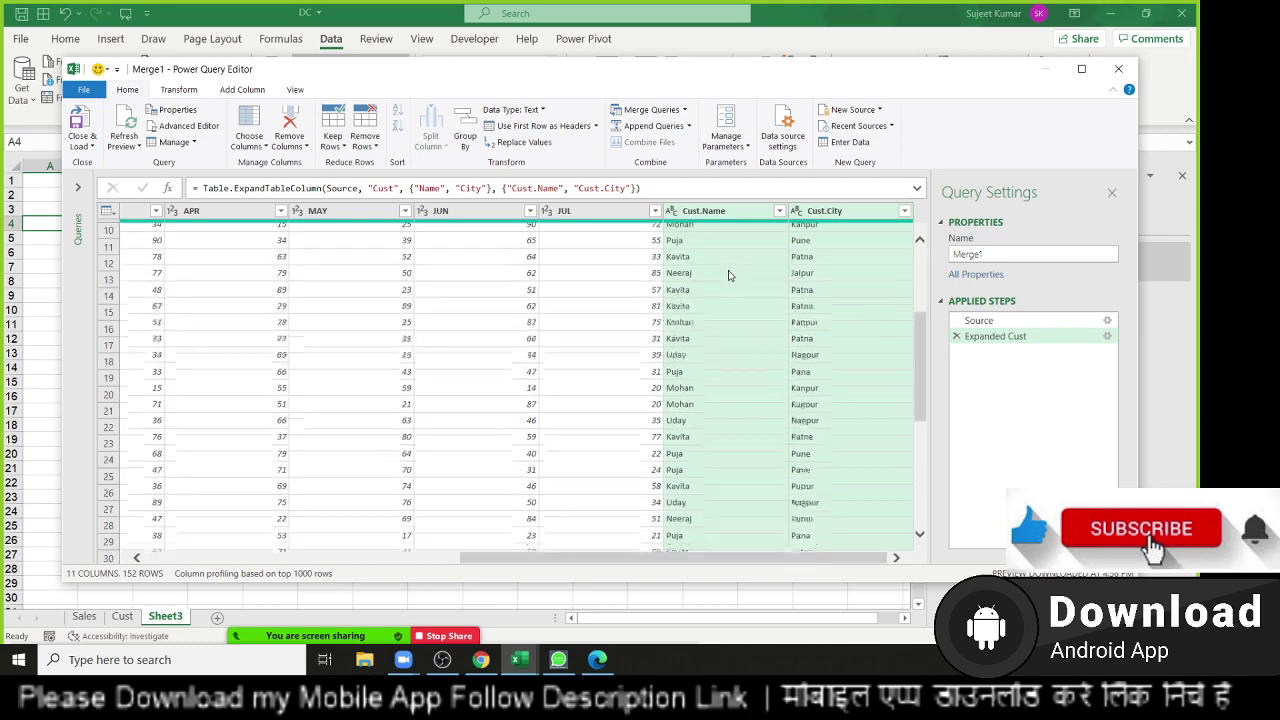
scroll(729, 275, up, 3)
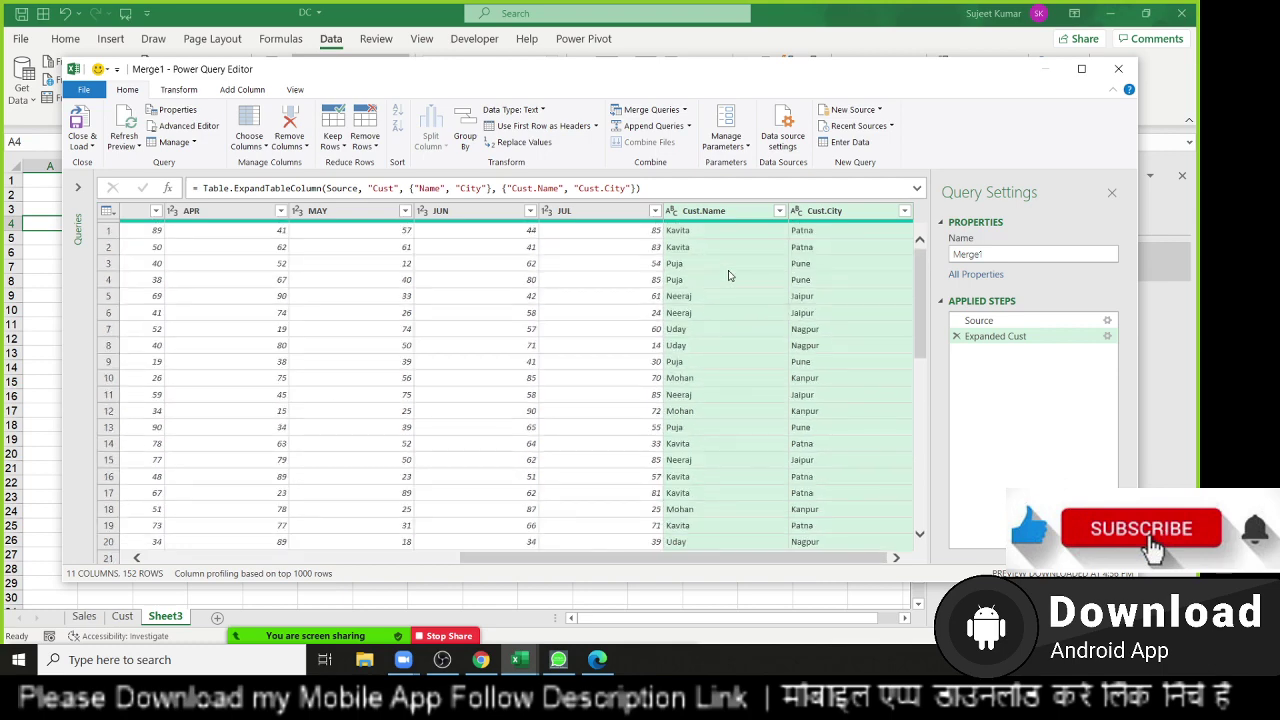
click(82, 118)
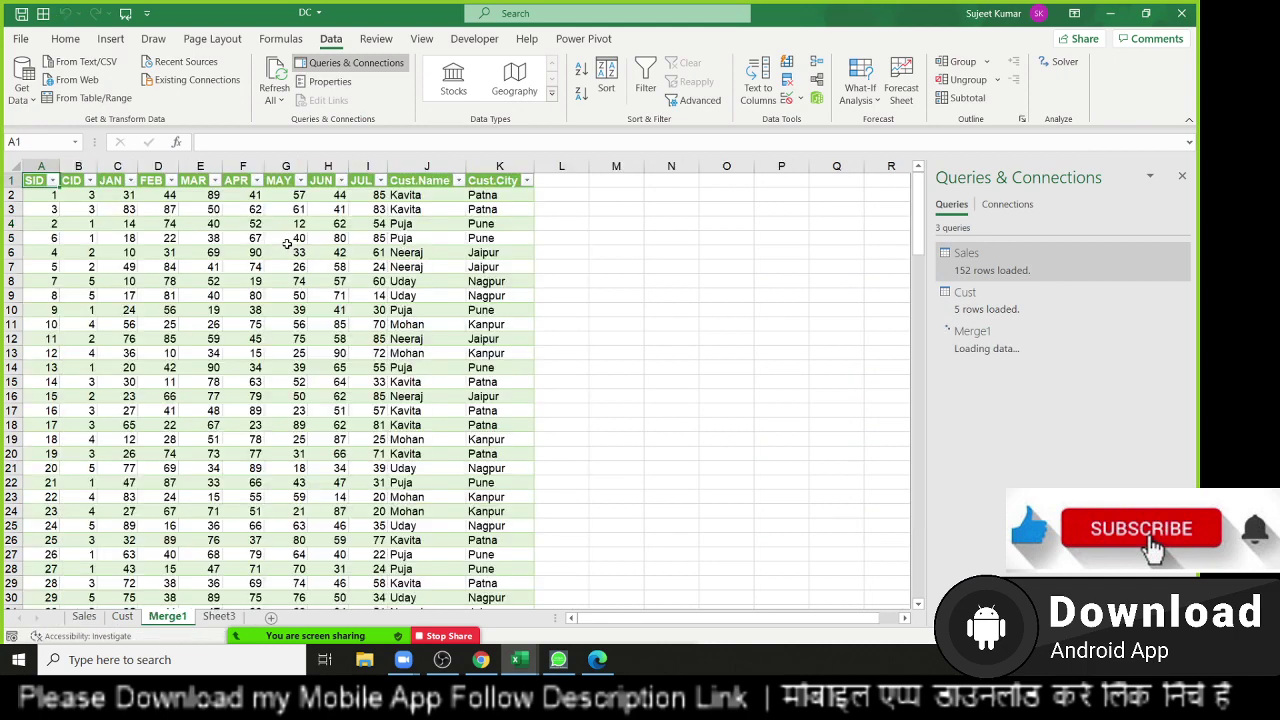
Select the Cust.Name and Cust.City columns on Merge1 to review them.
click(408, 182)
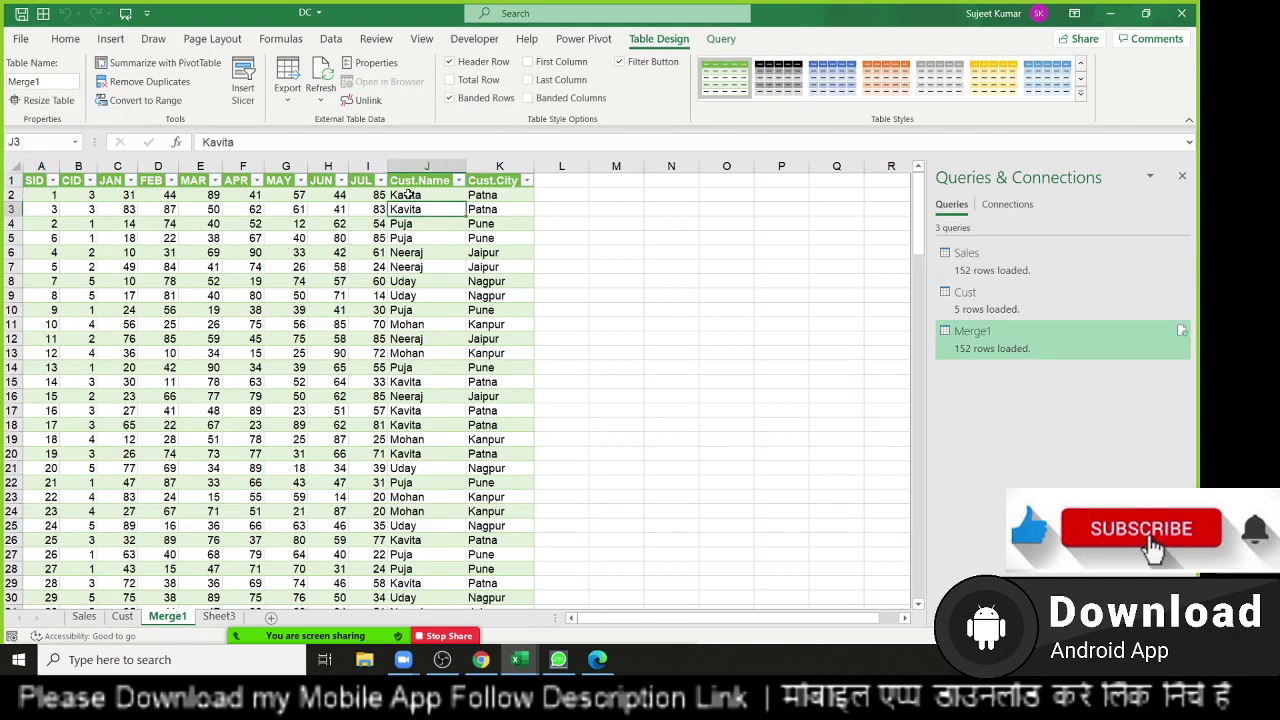
click(418, 162)
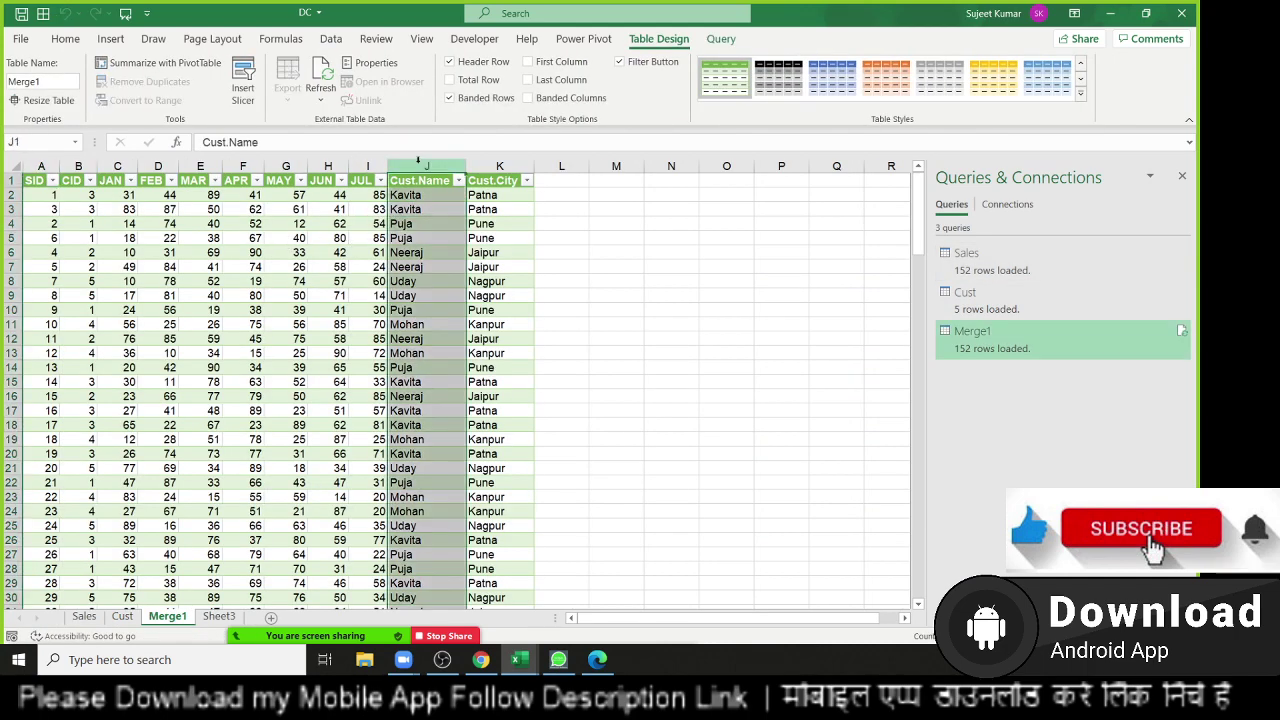
click(482, 163)
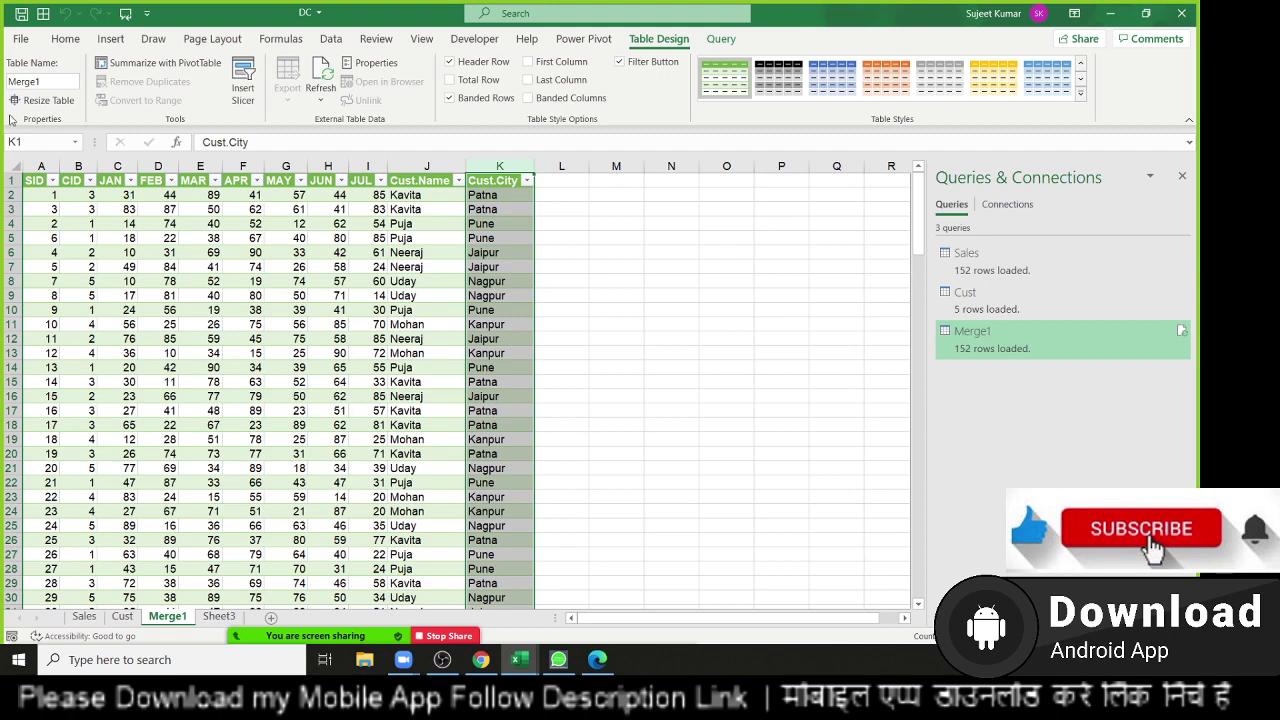
Glance at the Get Data options, spot-check a merged name and city, then show Sheet3.
click(328, 40)
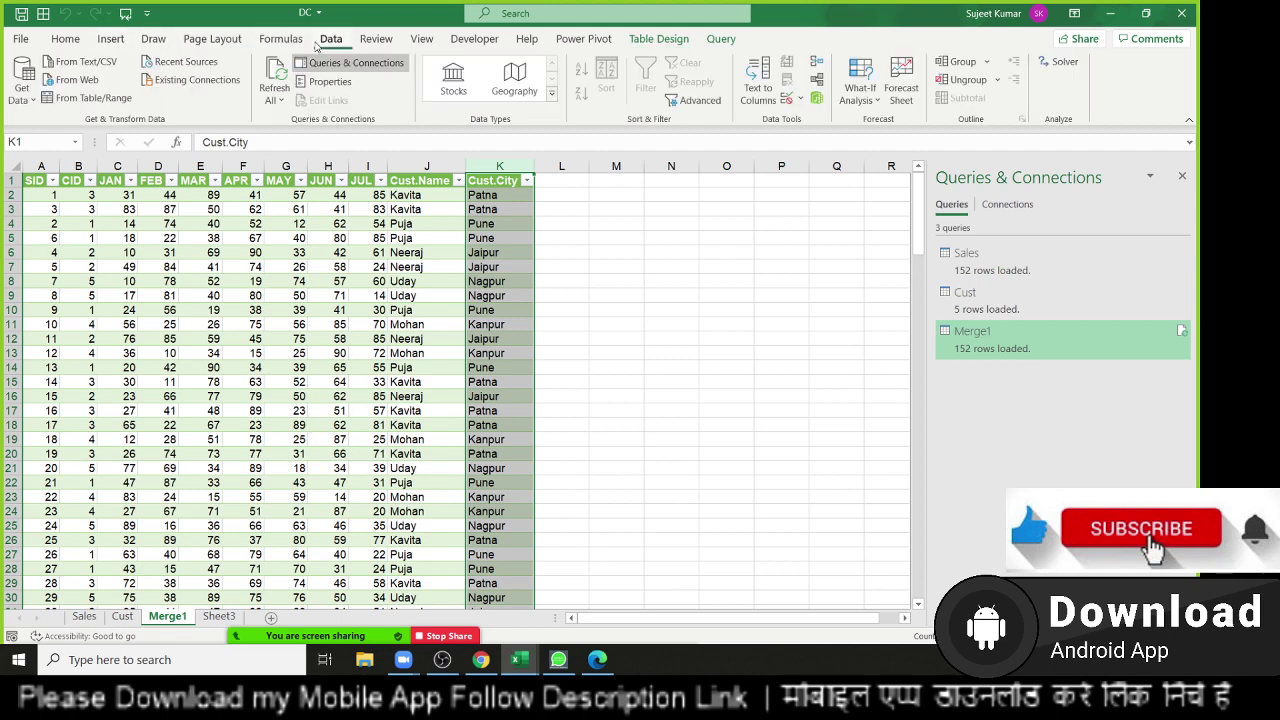
click(21, 90)
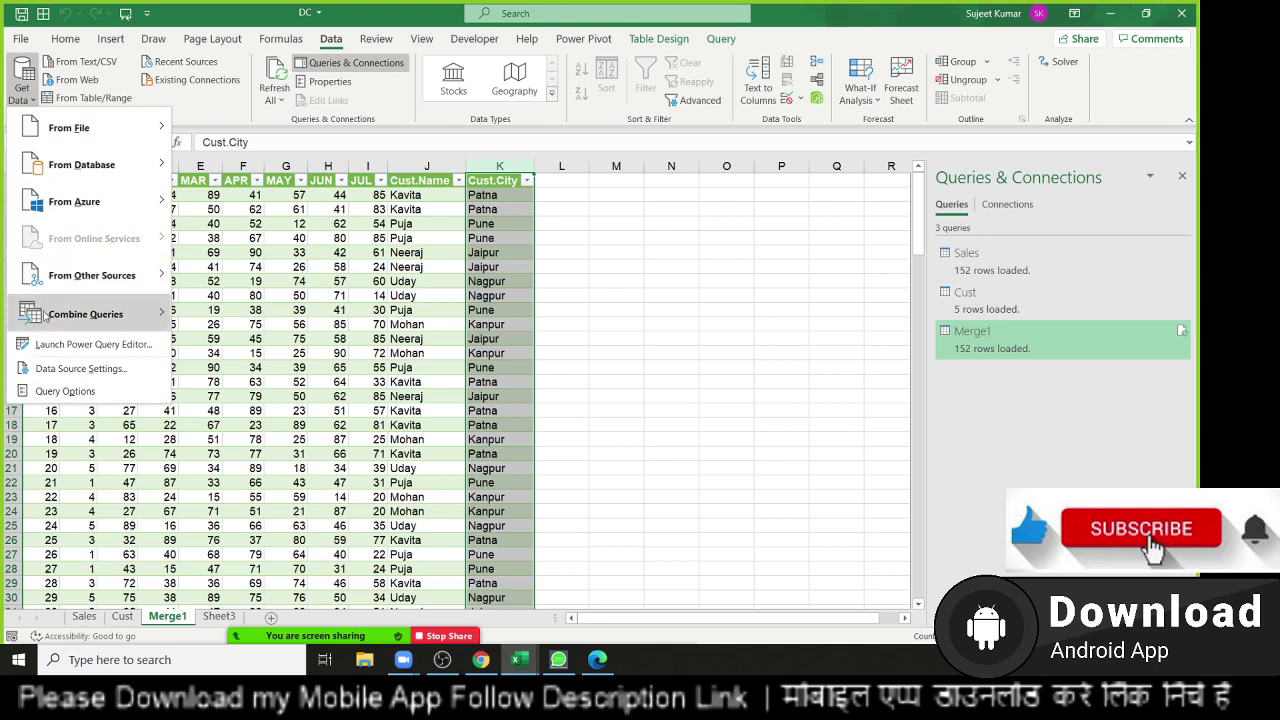
mouse_move(86, 314)
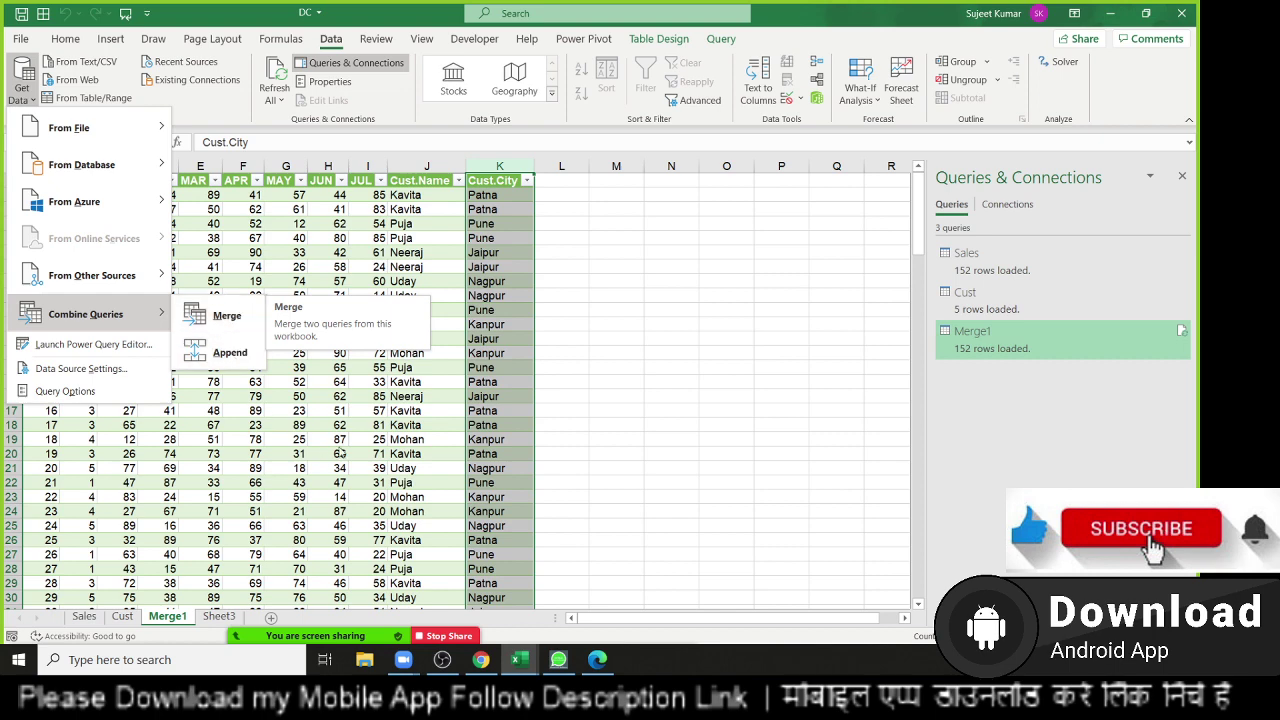
click(498, 287)
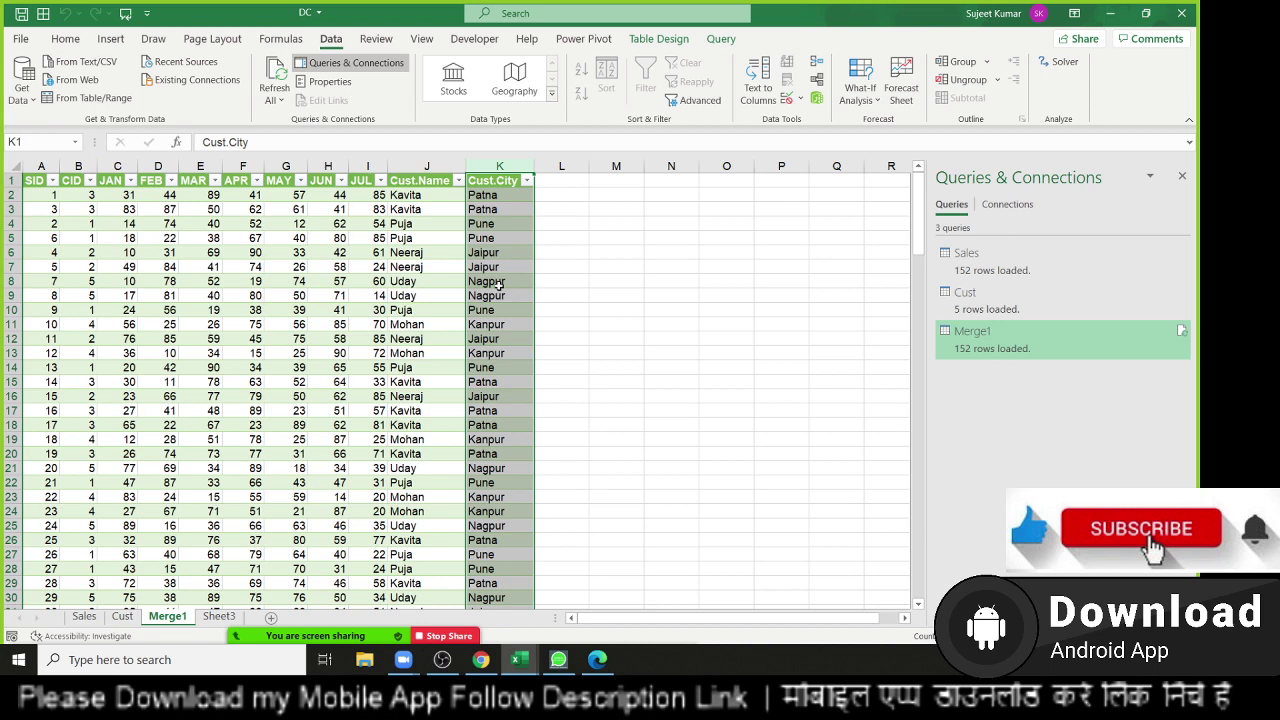
click(434, 263)
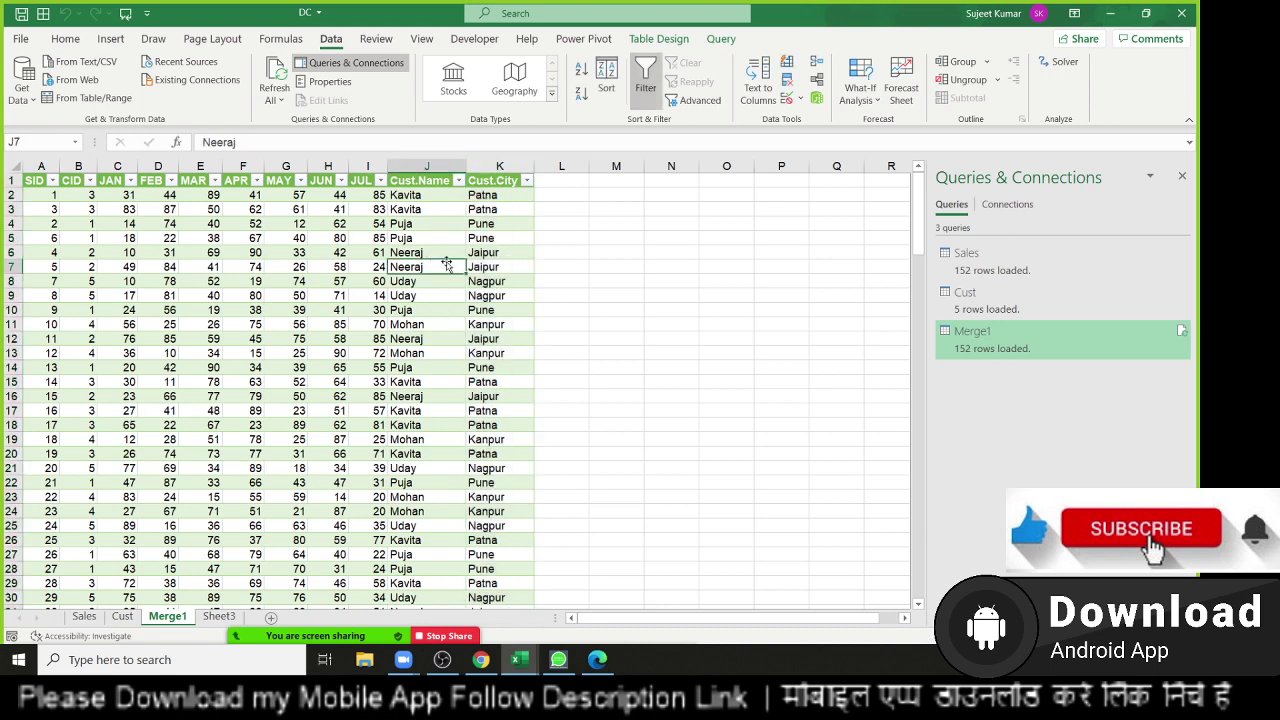
click(482, 256)
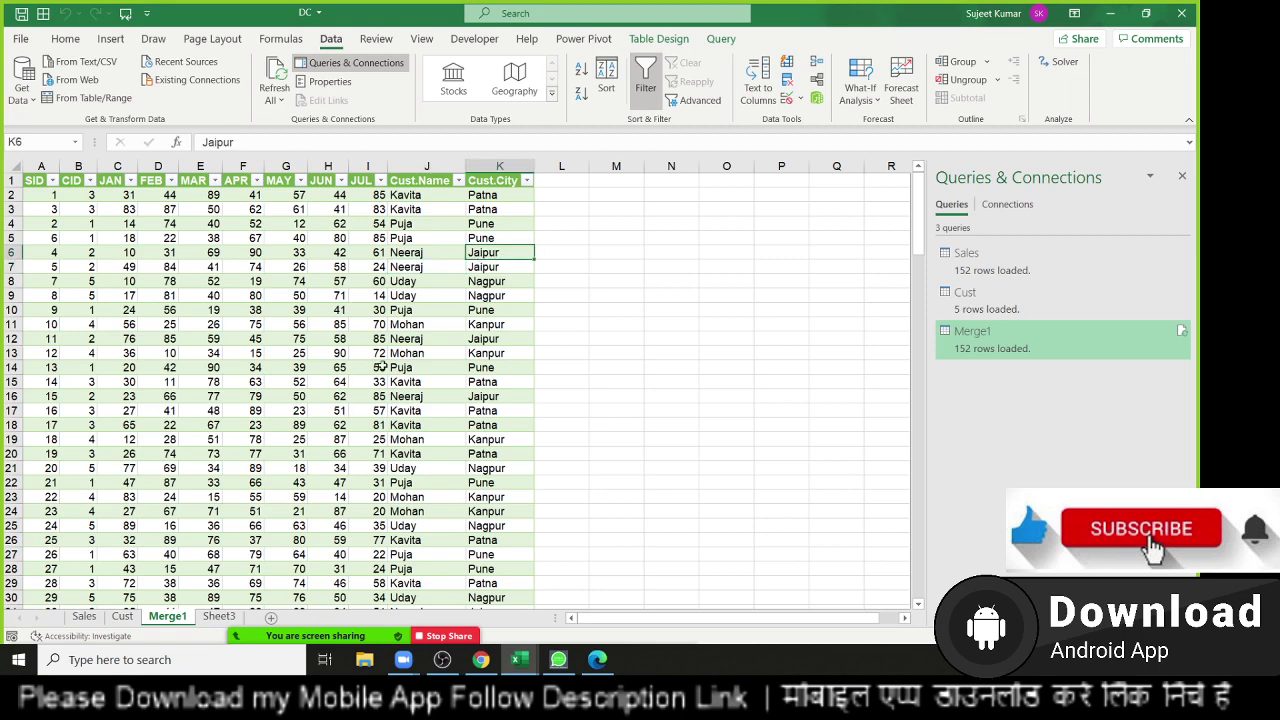
click(220, 622)
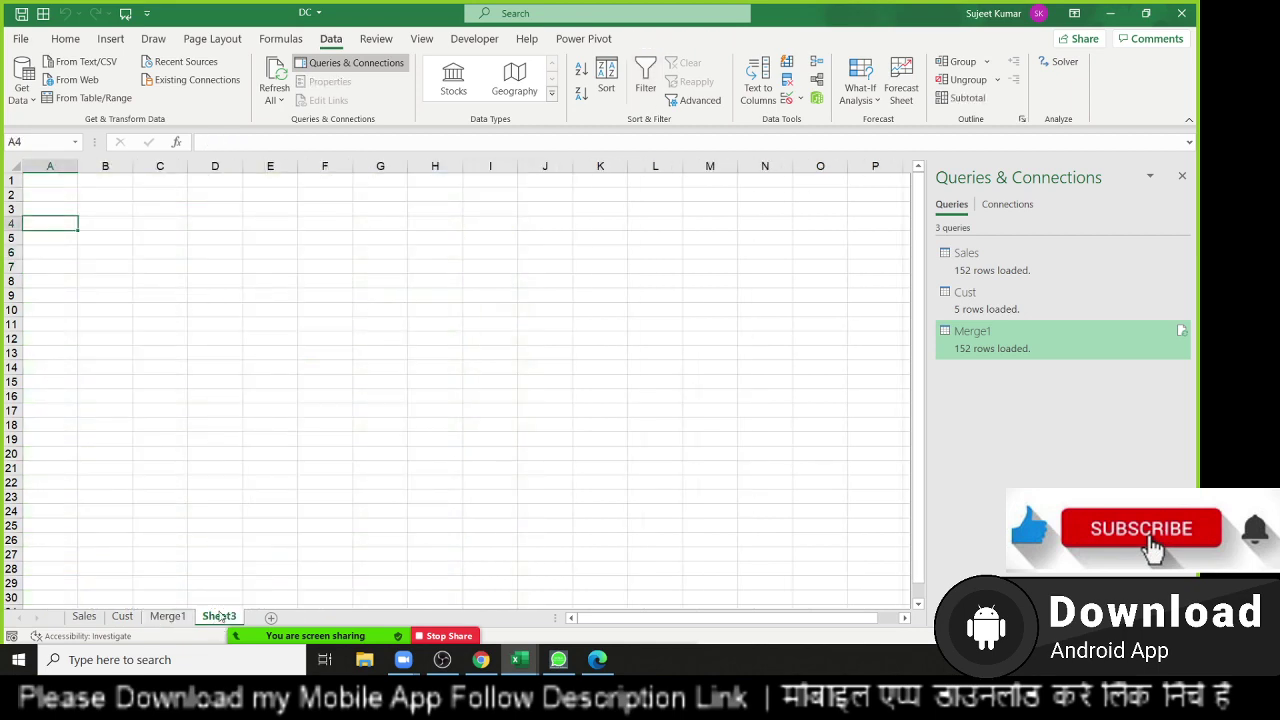
Close the Queries & Connections pane and close DC.xlsm without saving changes.
click(1183, 177)
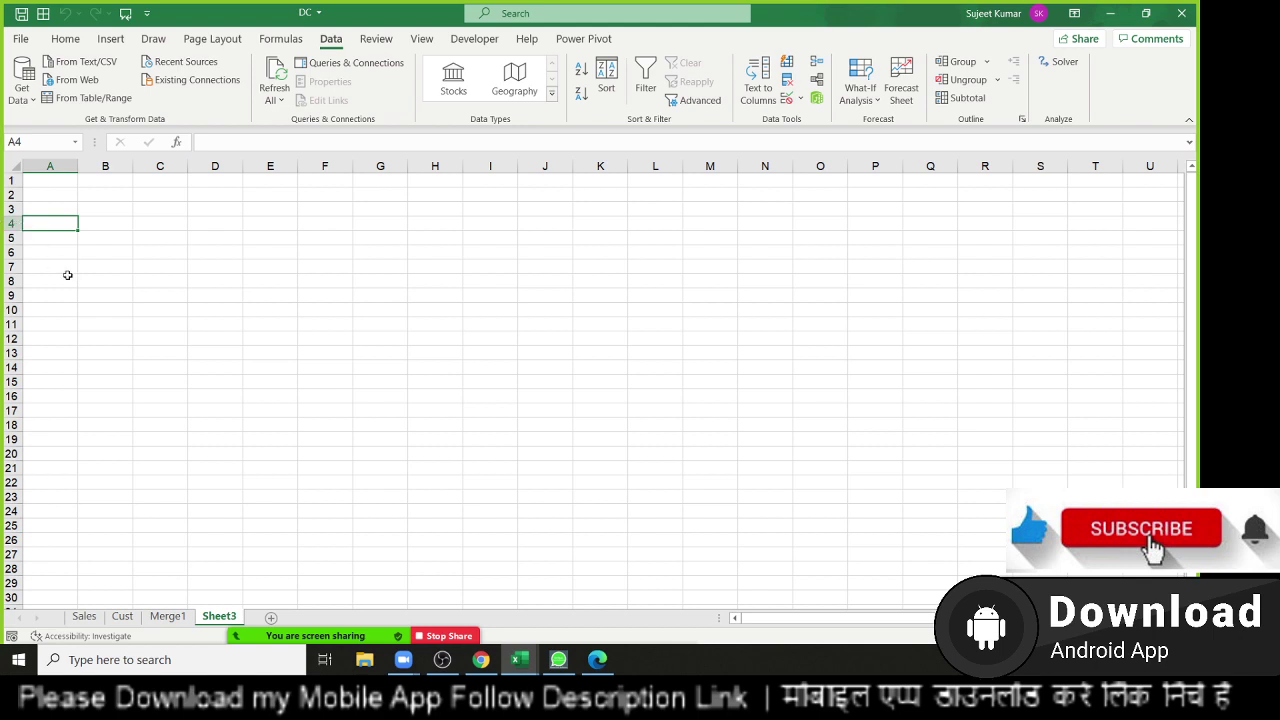
click(49, 184)
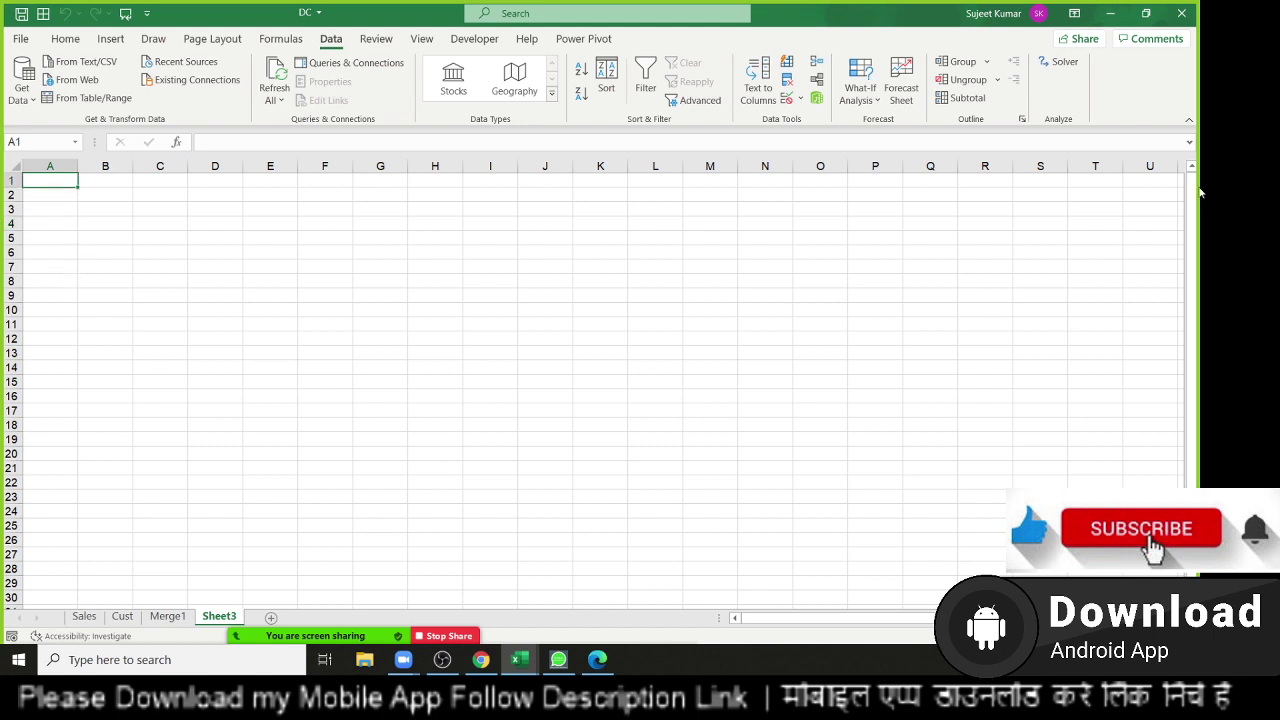
click(1182, 13)
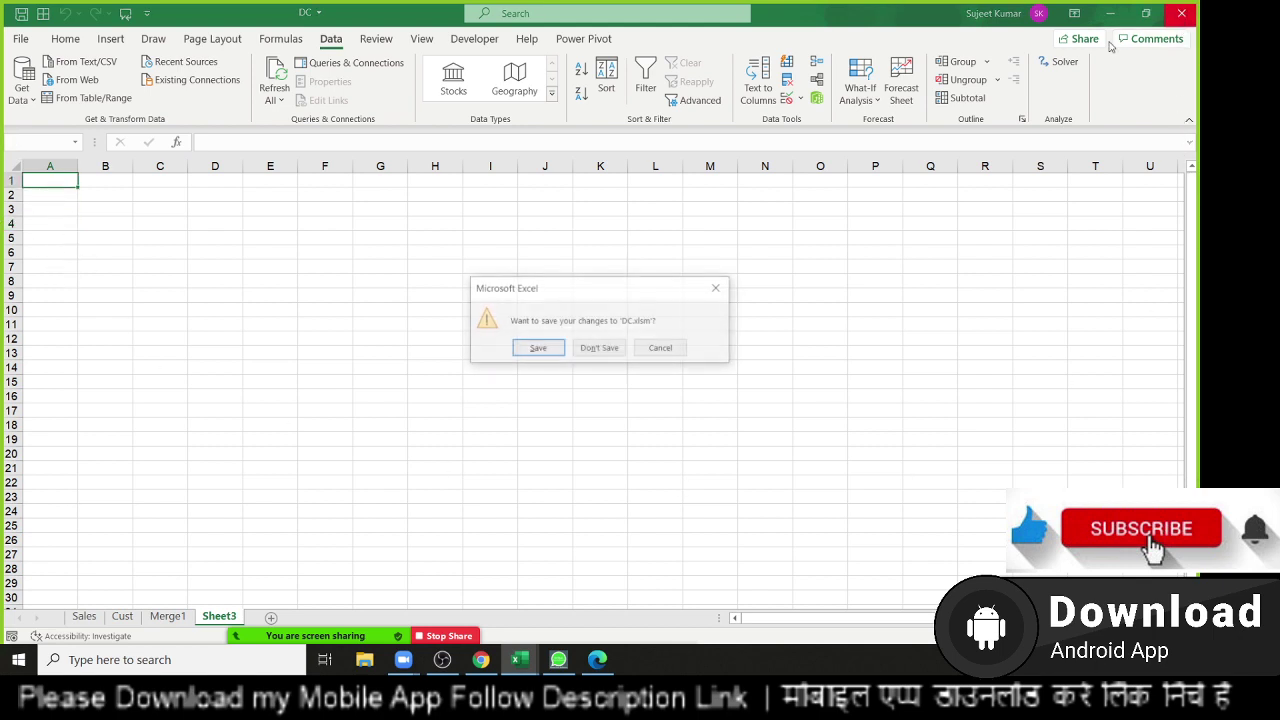
click(600, 349)
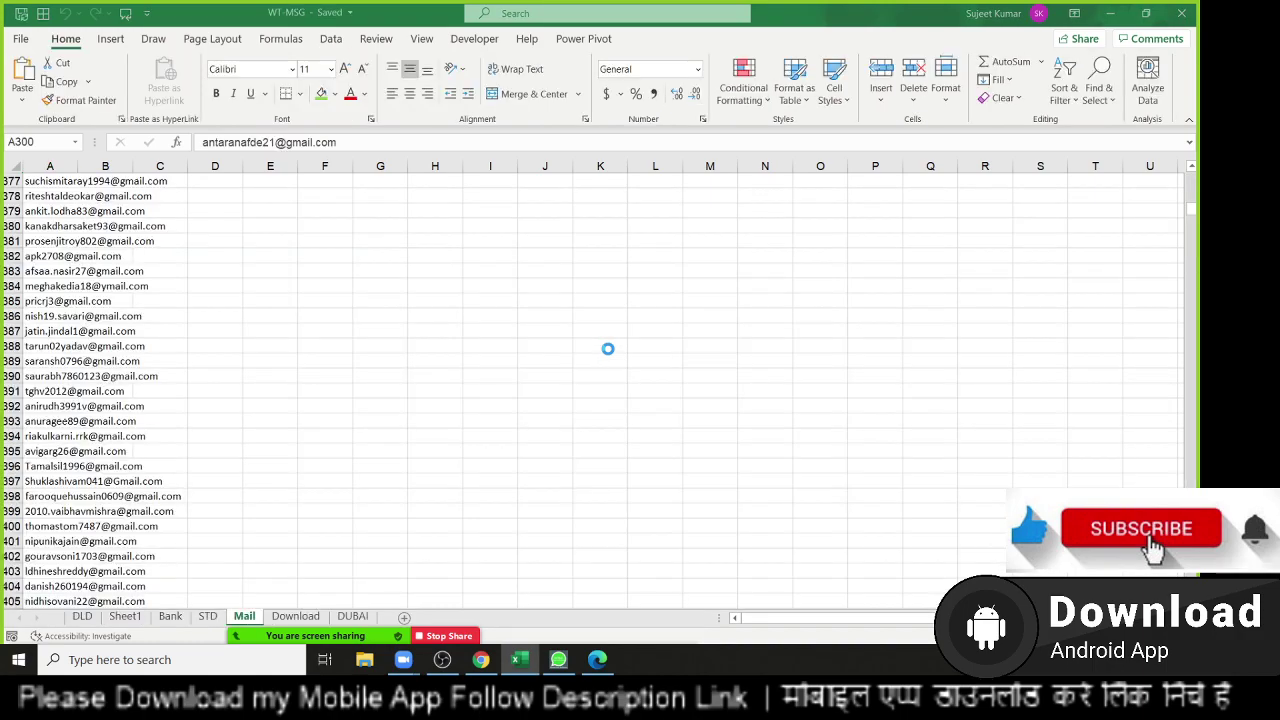
Start a new blank workbook (Book8) with Ctrl+N.
click(520, 660)
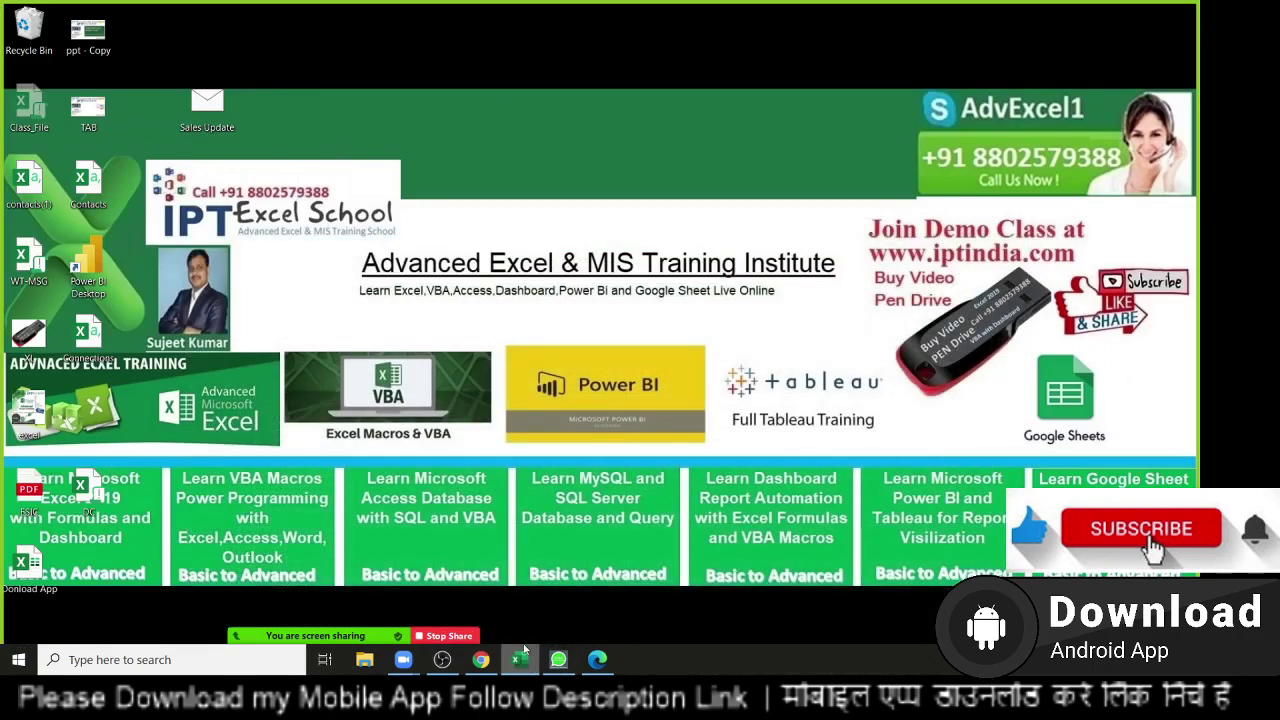
click(520, 660)
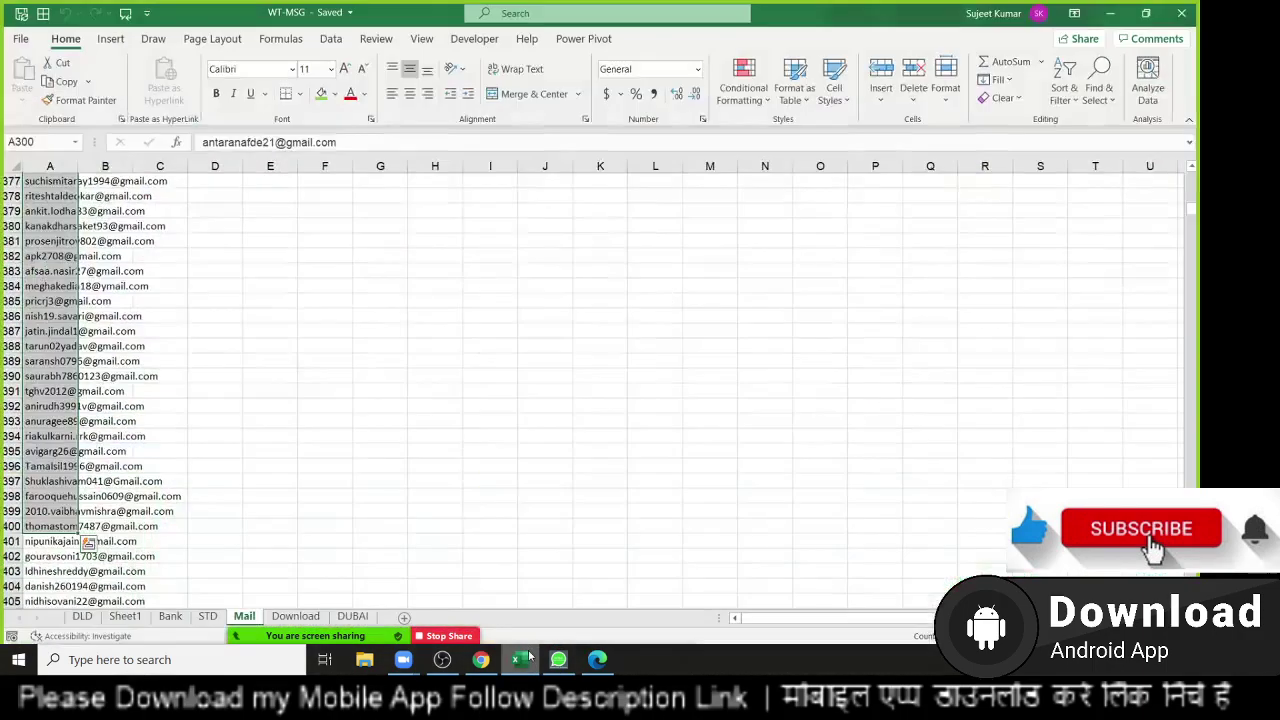
click(20, 38)
click(30, 46)
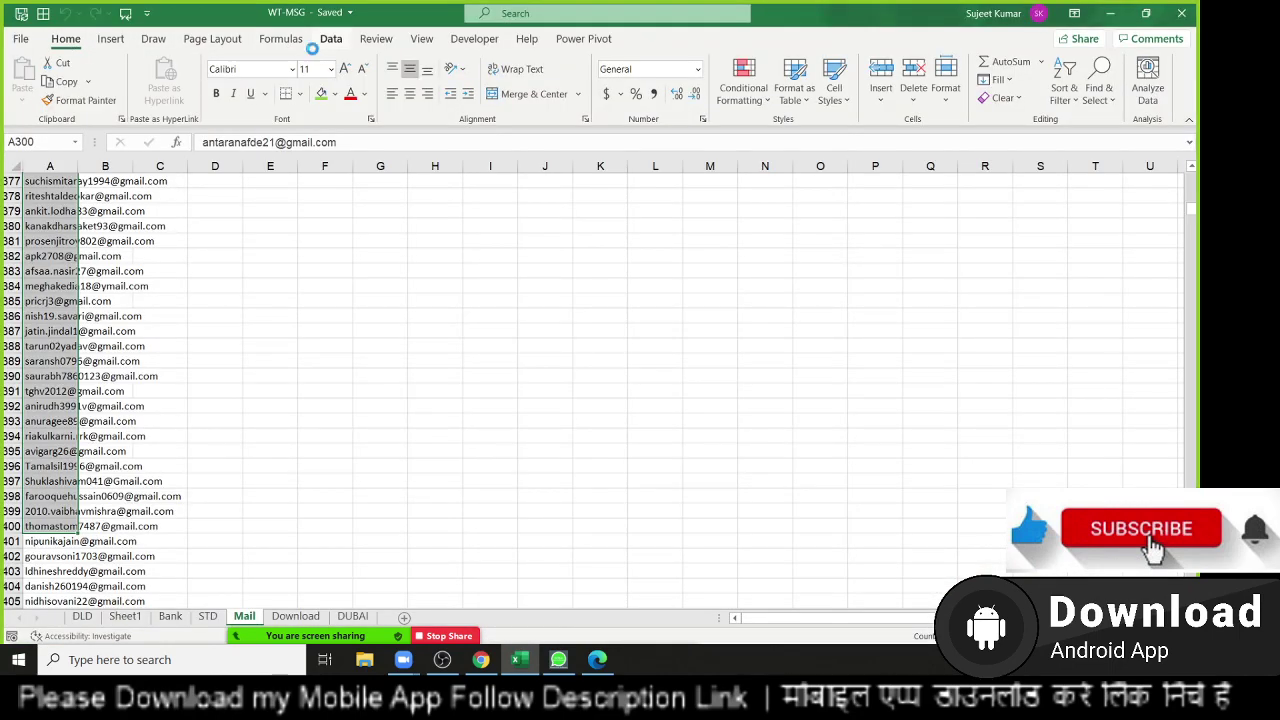
key(ctrl+n)
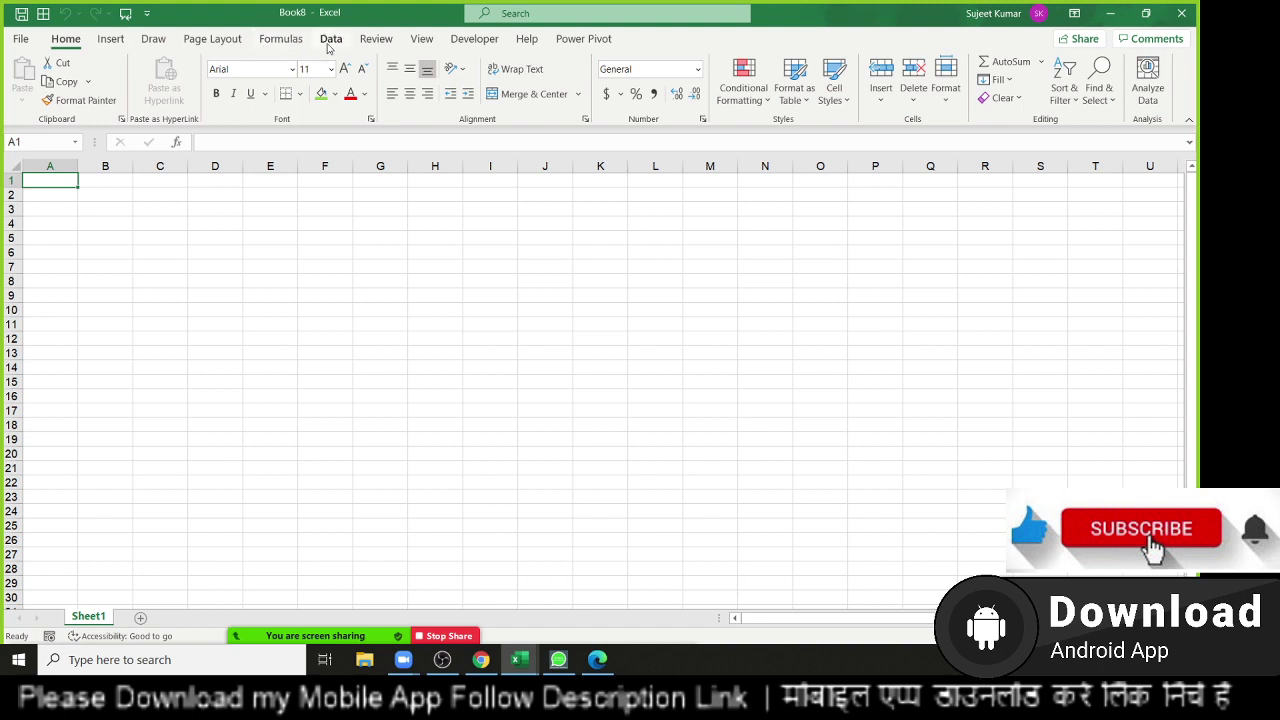
Get data from a workbook file, importing DataP.xlsm from the Downloads folder.
click(330, 40)
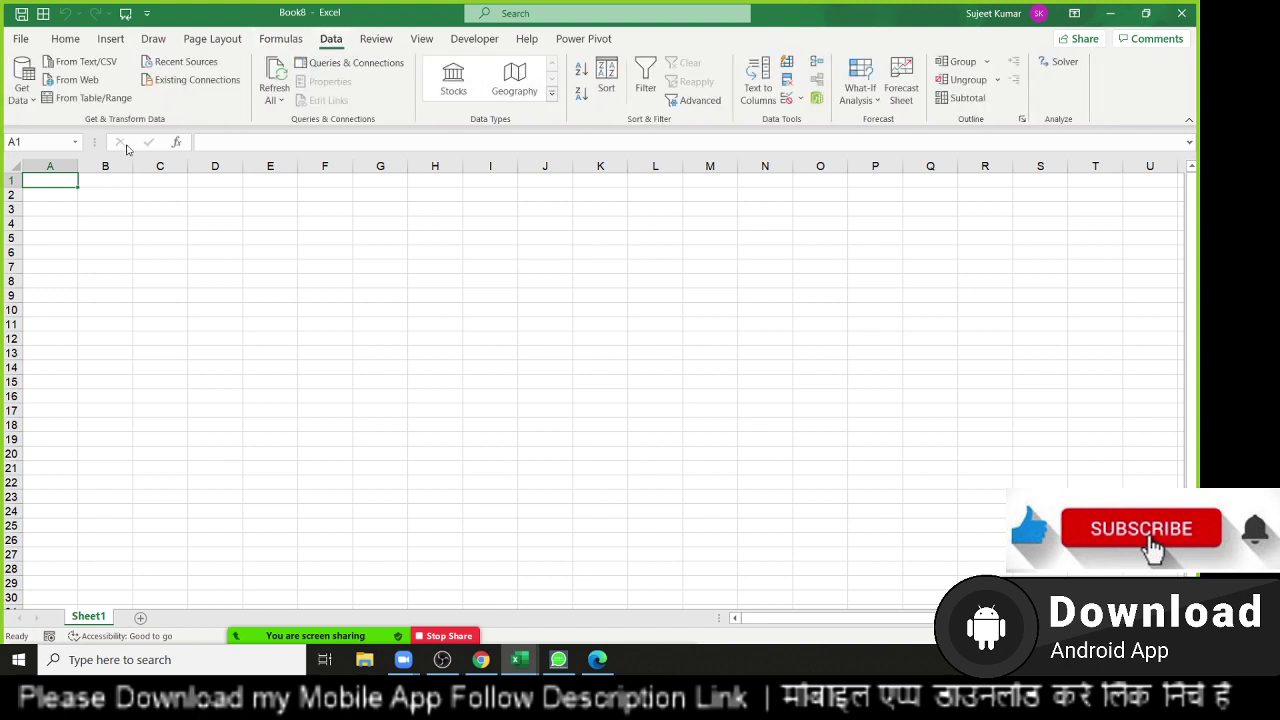
click(20, 100)
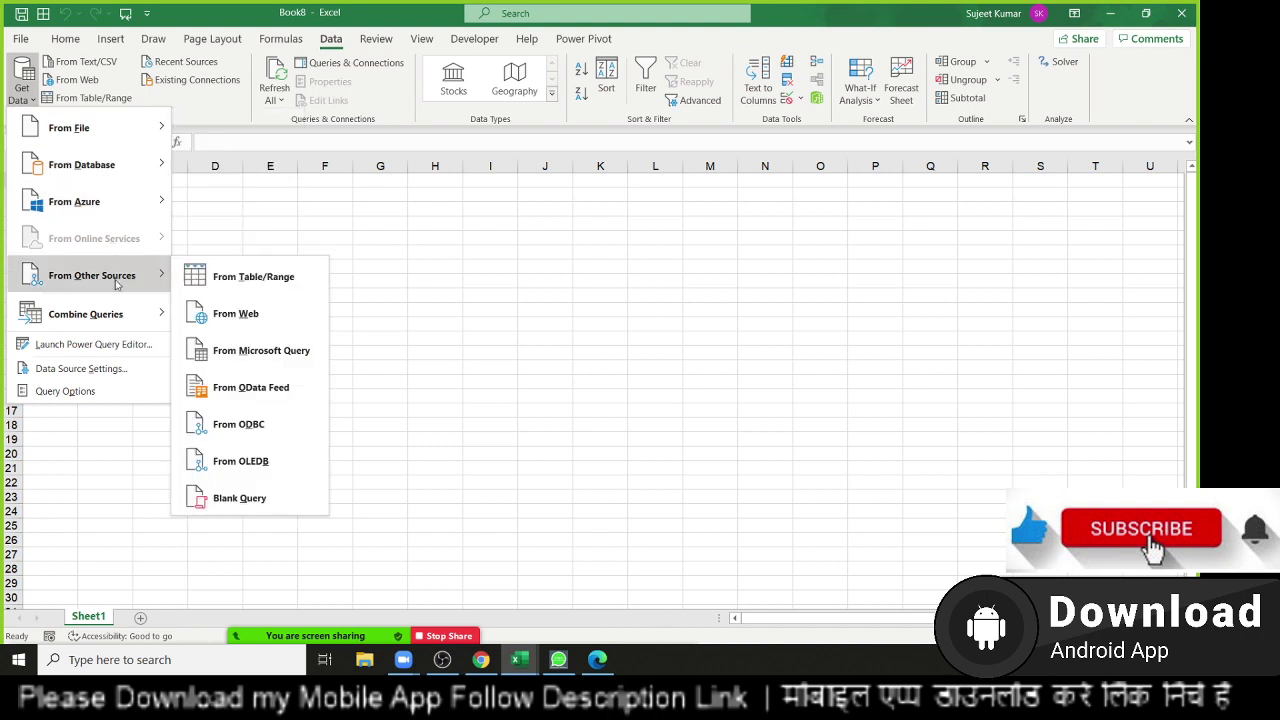
mouse_move(91, 275)
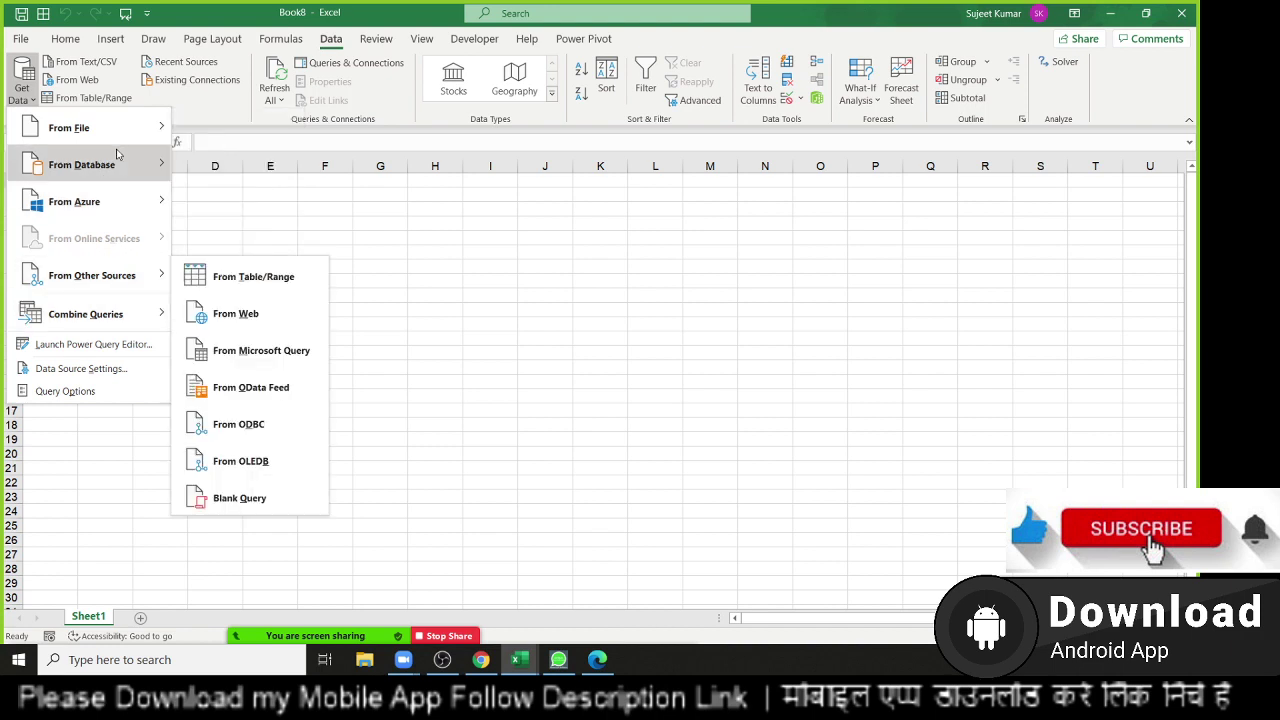
mouse_move(69, 127)
click(246, 140)
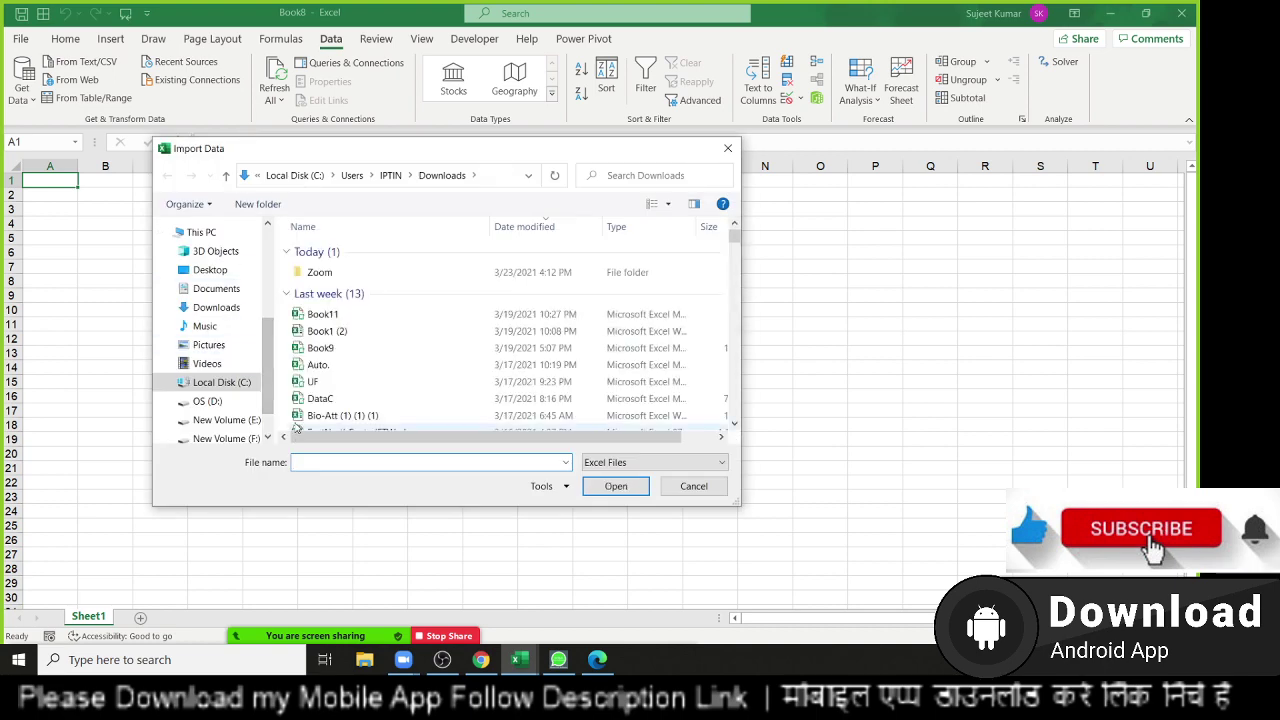
scroll(378, 416, down, 1)
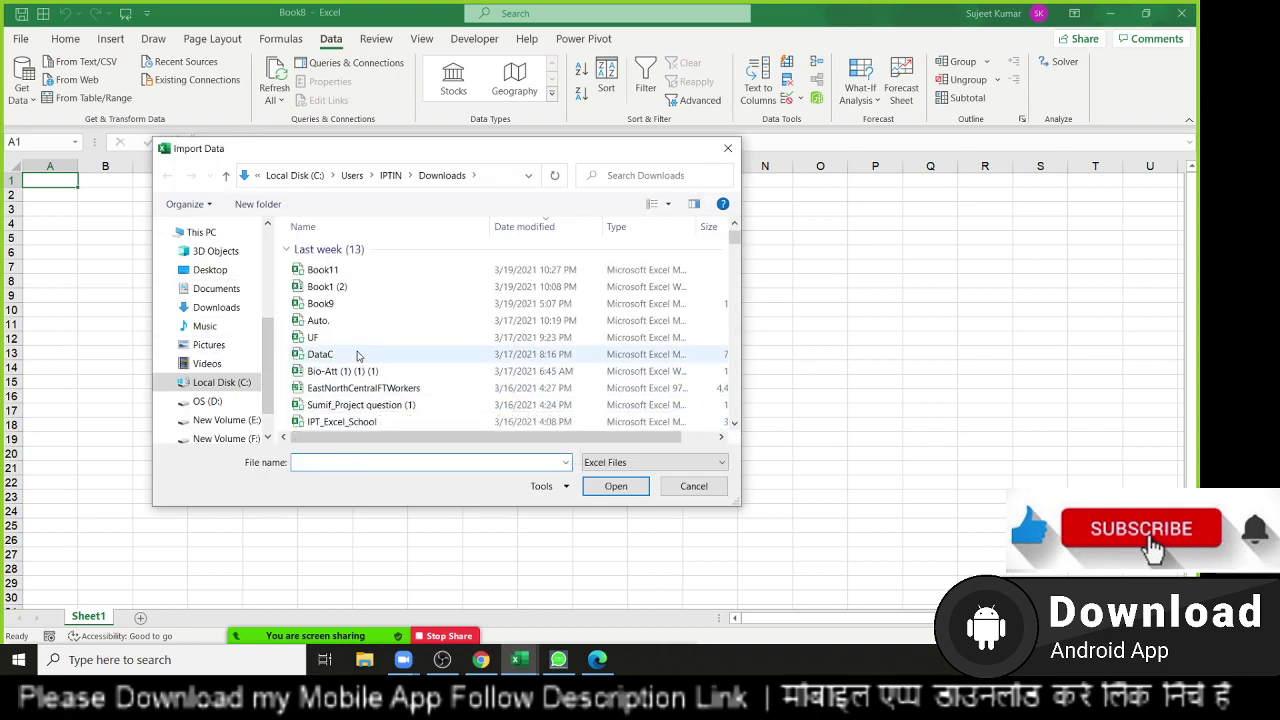
scroll(372, 395, down, 2)
scroll(366, 380, down, 3)
scroll(366, 380, down, 1)
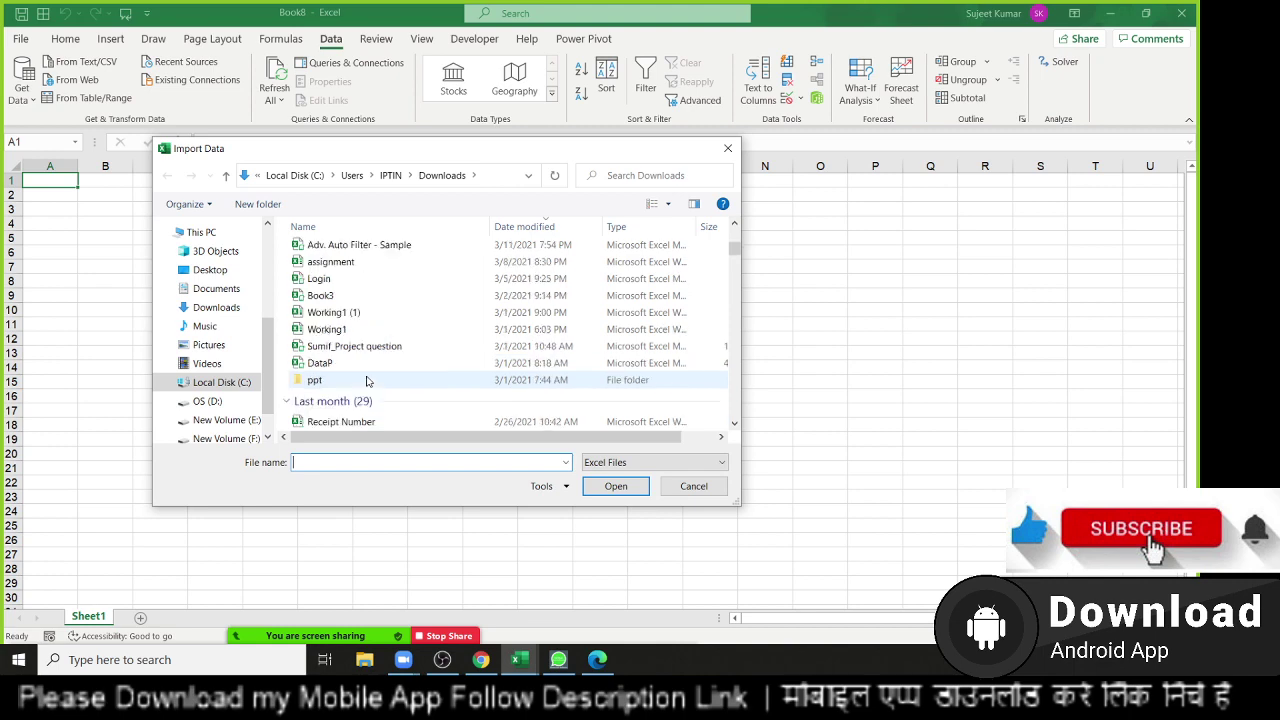
scroll(366, 380, down, 1)
click(338, 314)
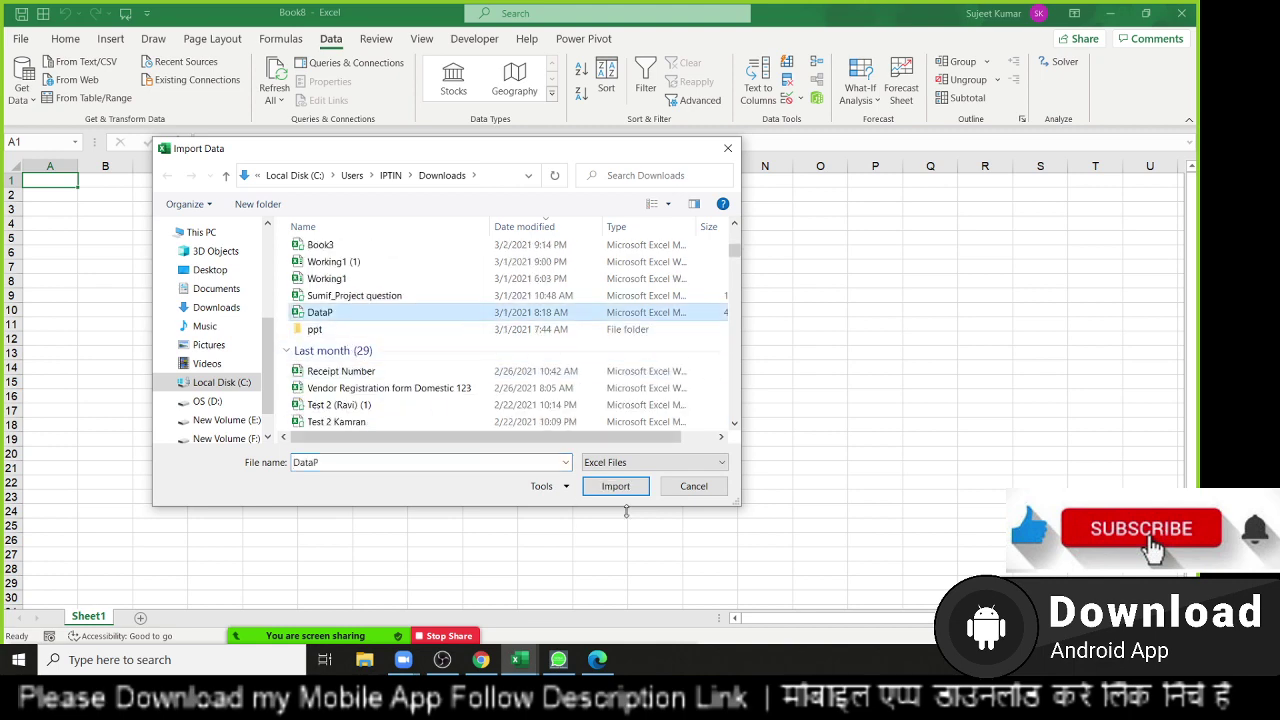
click(628, 492)
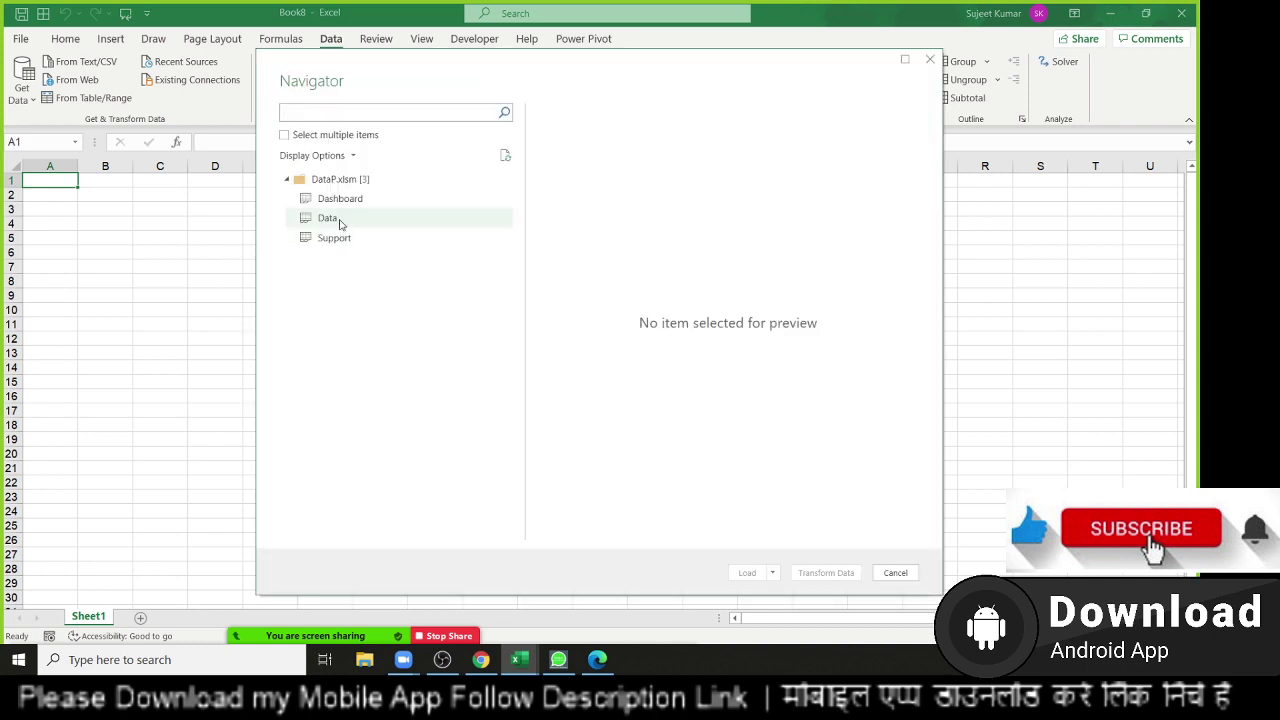
Pick DataP's Data sheet in the Navigator and open it in Power Query Editor.
click(340, 220)
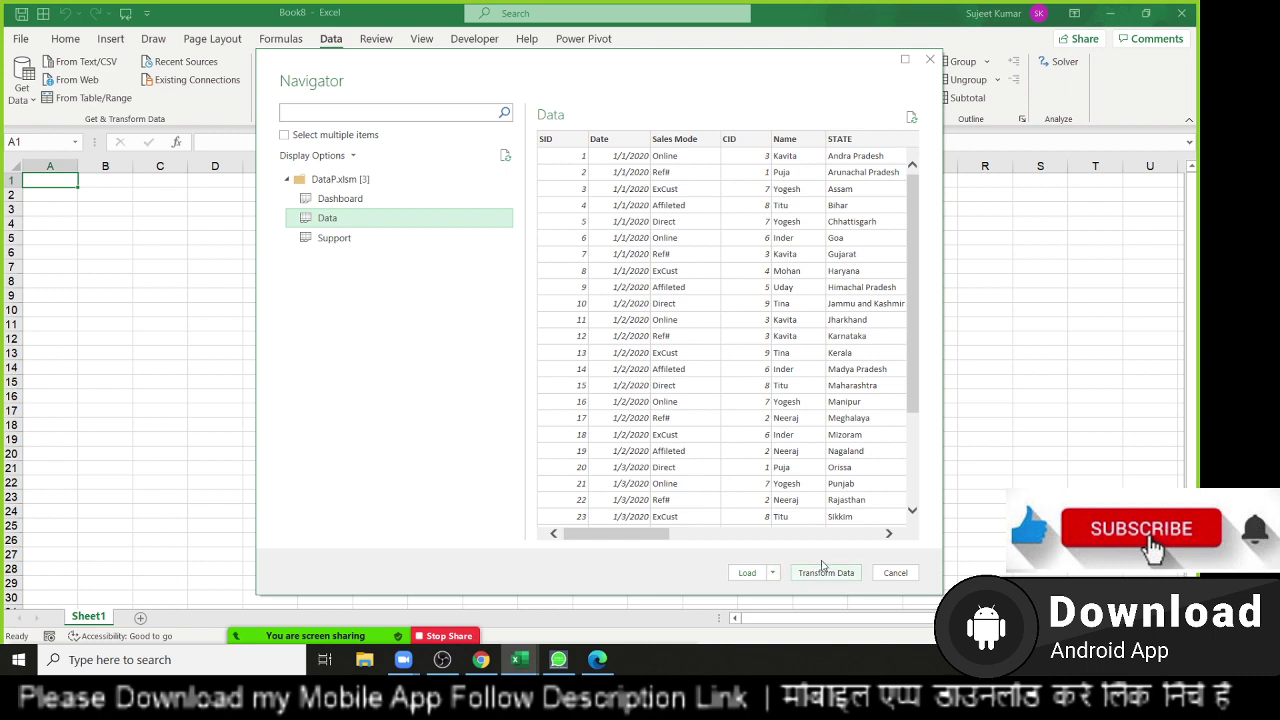
click(829, 576)
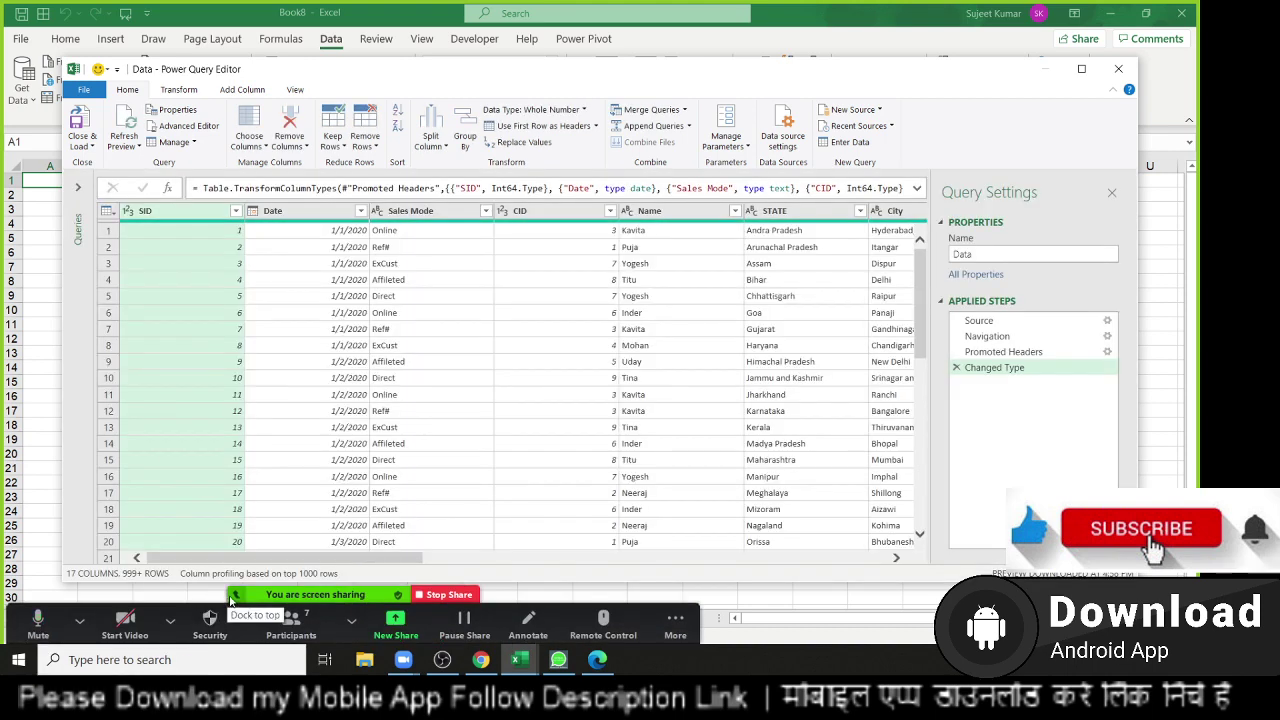
click(233, 596)
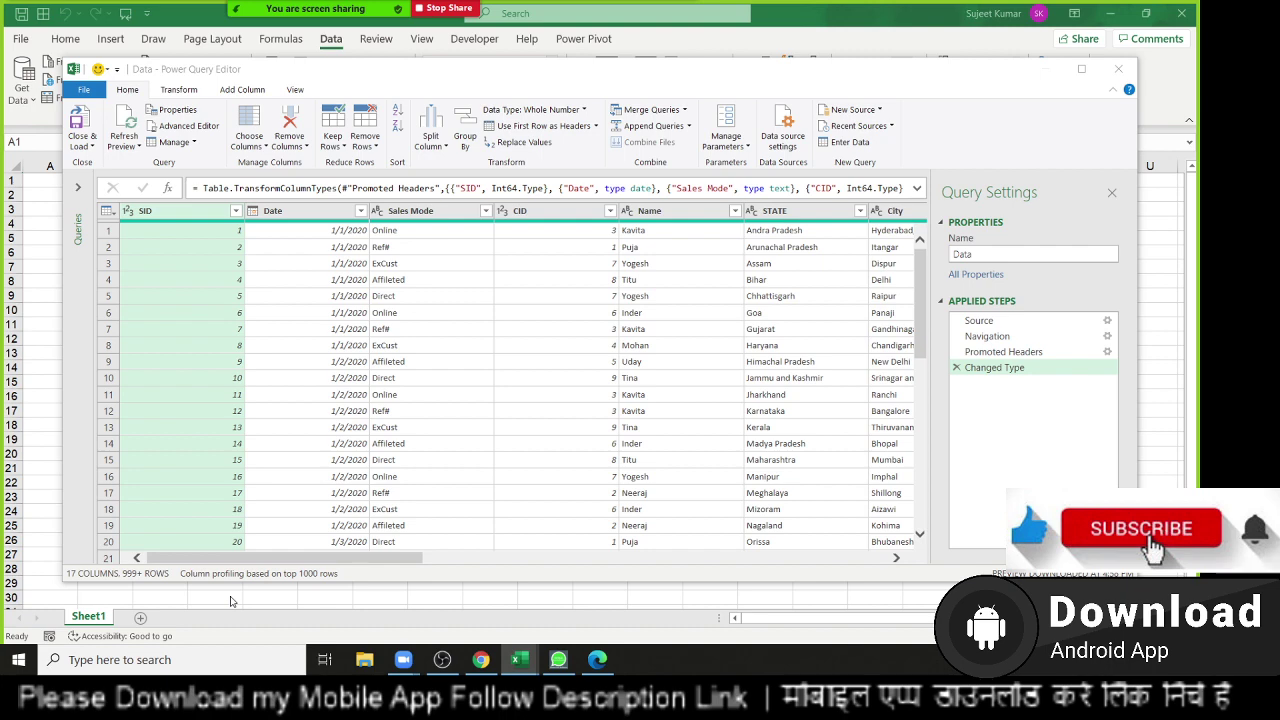
Back in the Book8 query editor, remove the CID column from the Data query.
key(super+d)
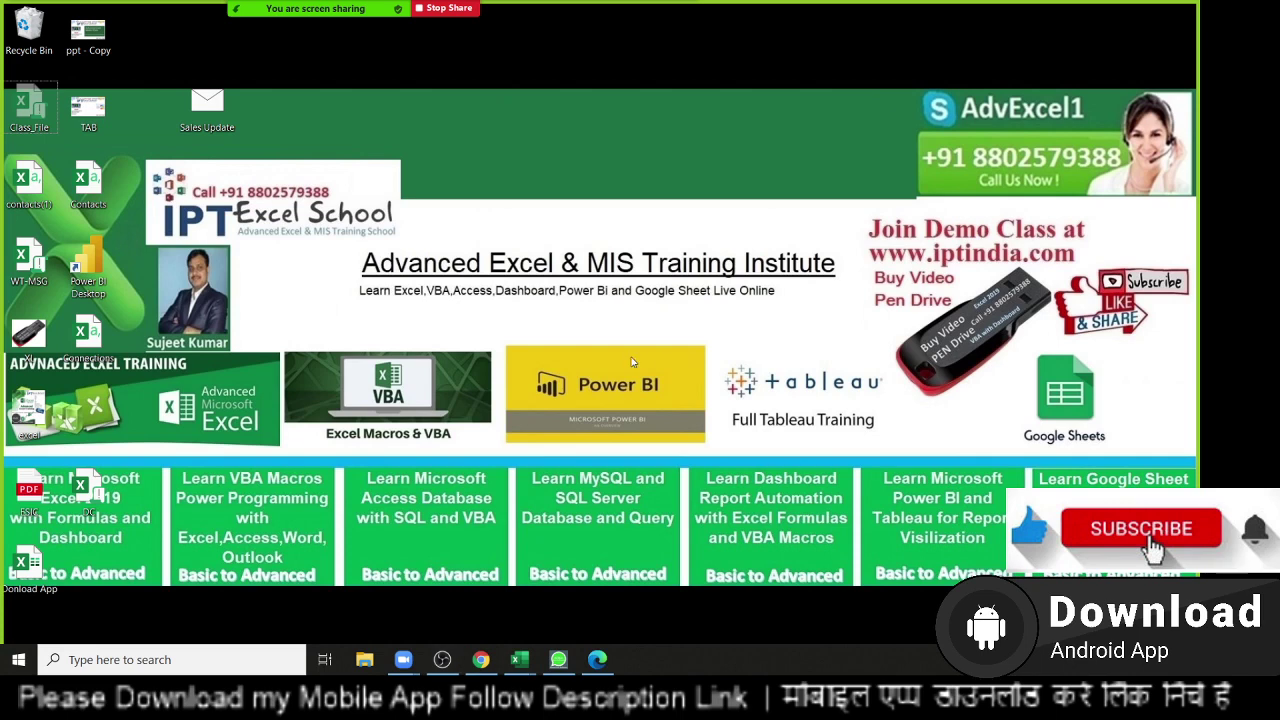
drag(494, 324, 730, 460)
mouse_move(519, 660)
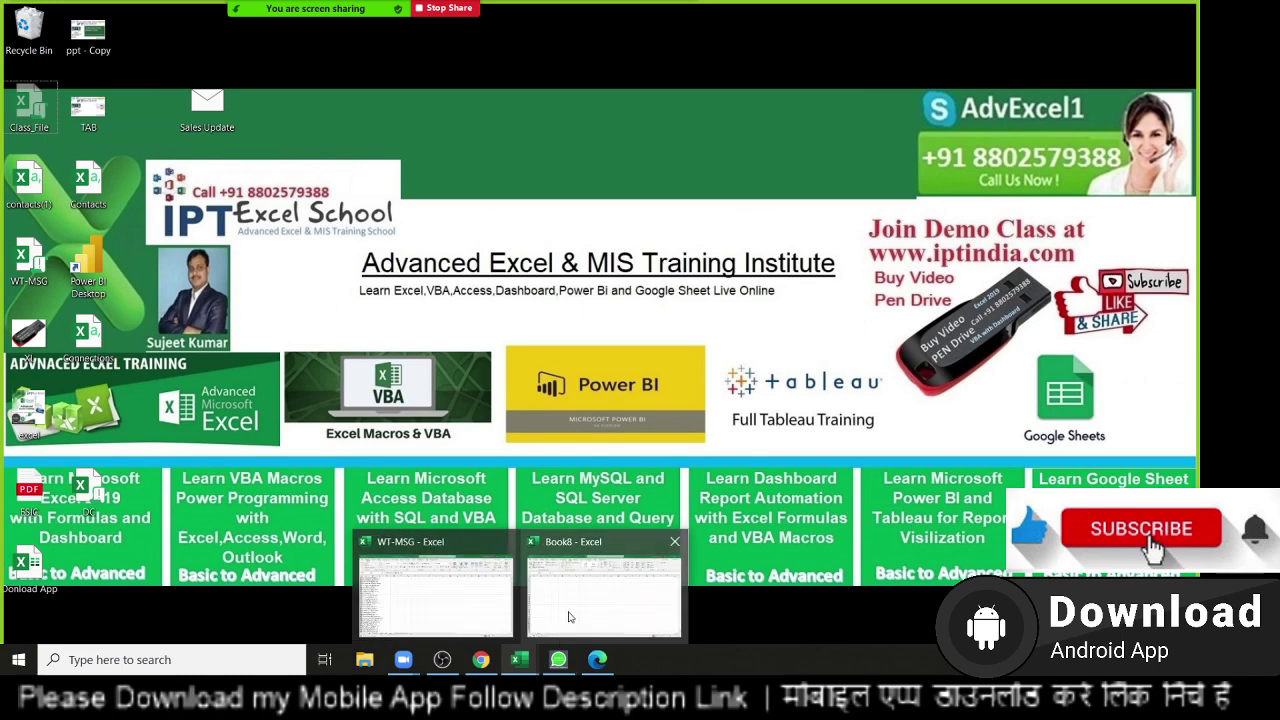
click(569, 617)
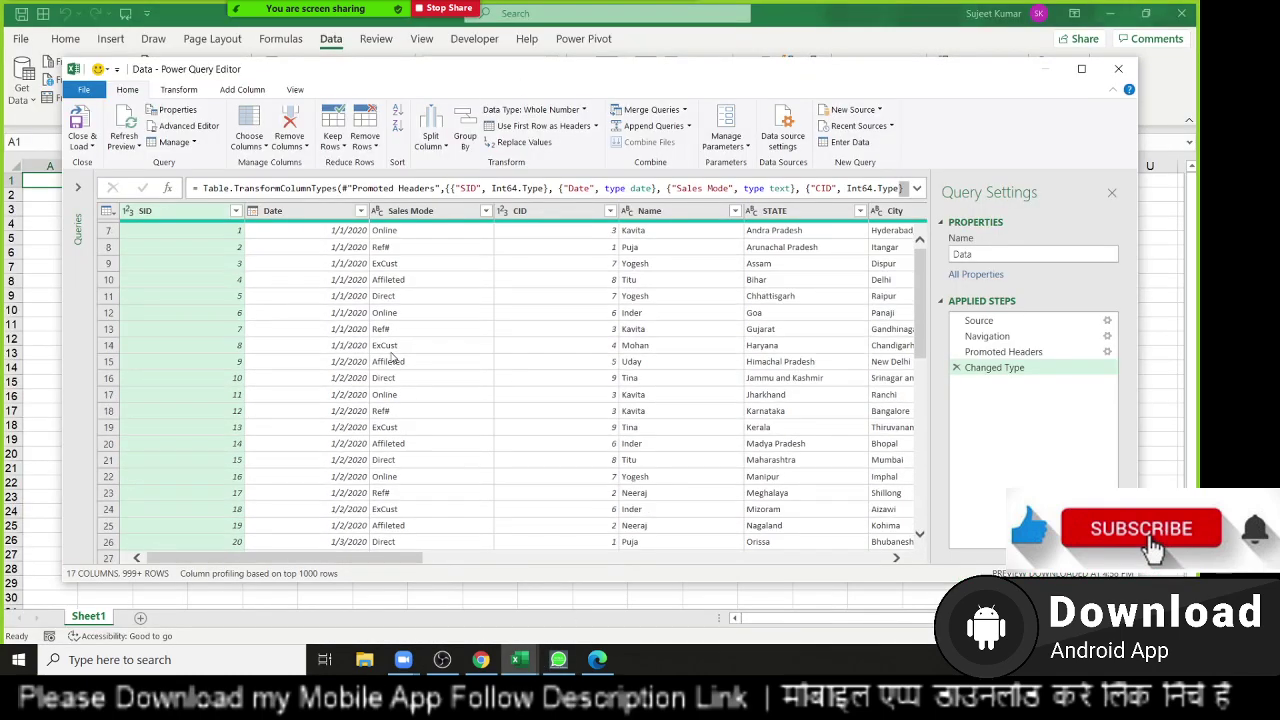
drag(350, 557, 813, 572)
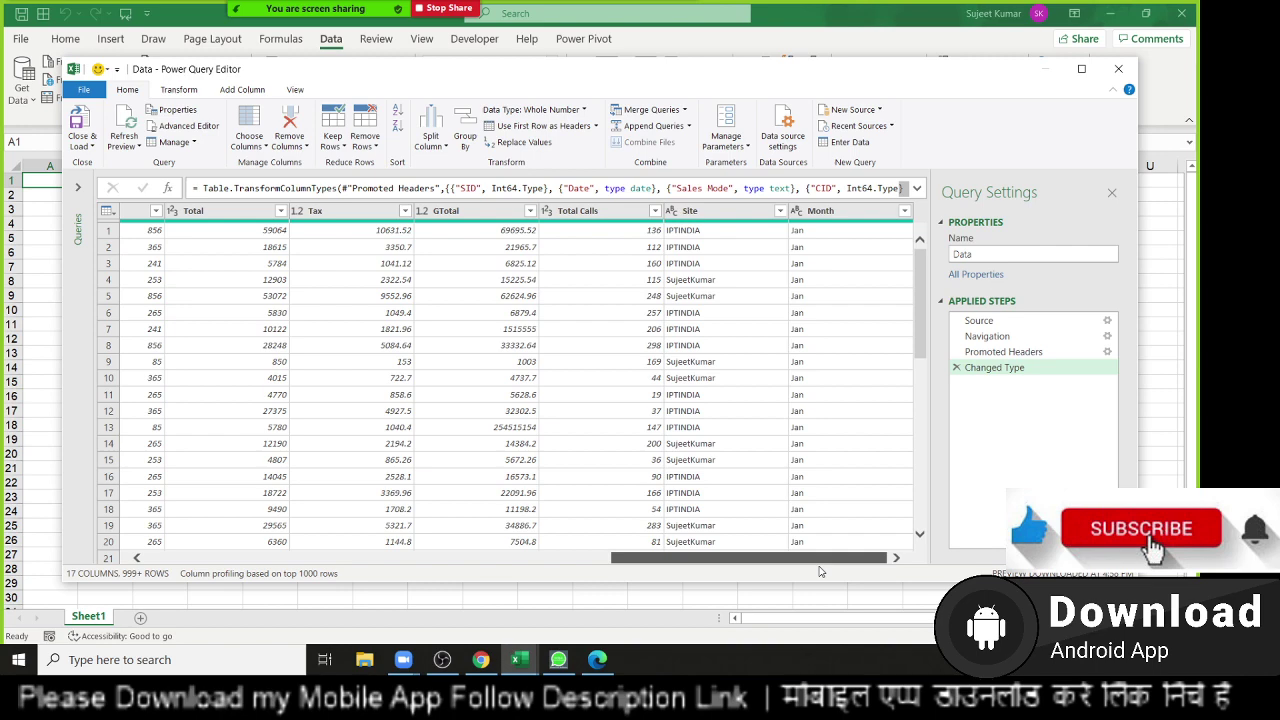
drag(820, 571, 354, 571)
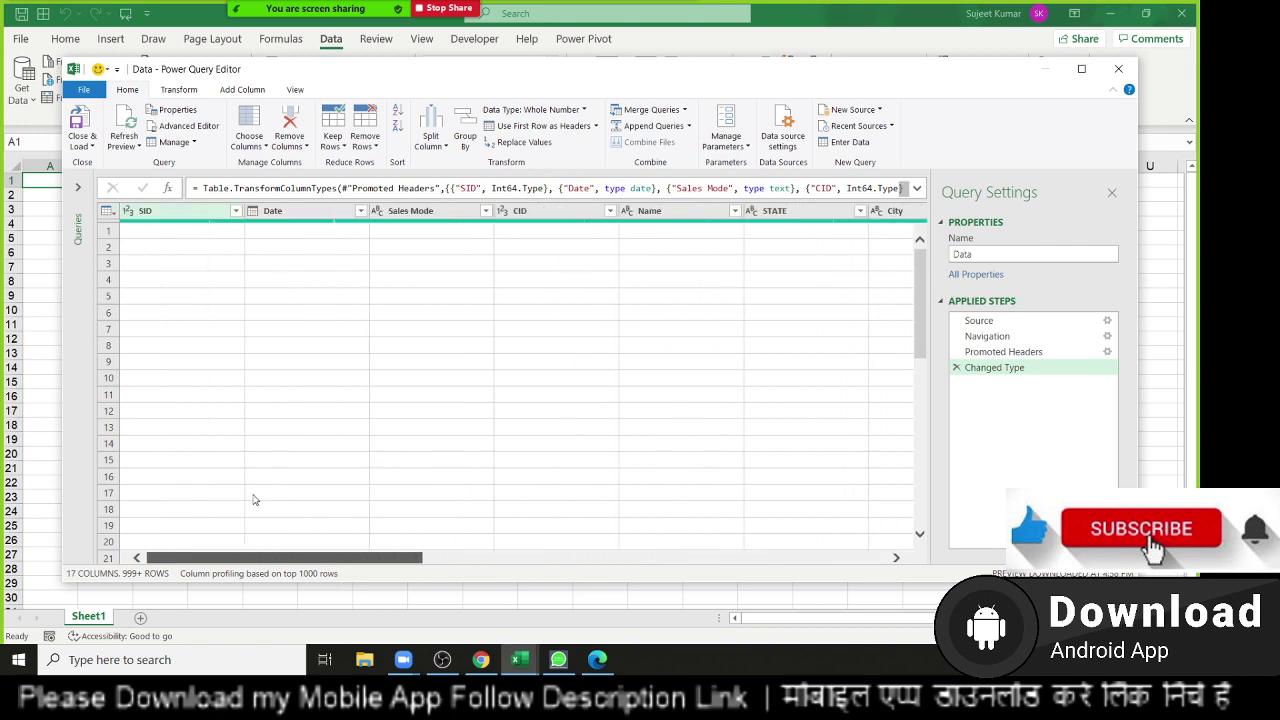
click(237, 497)
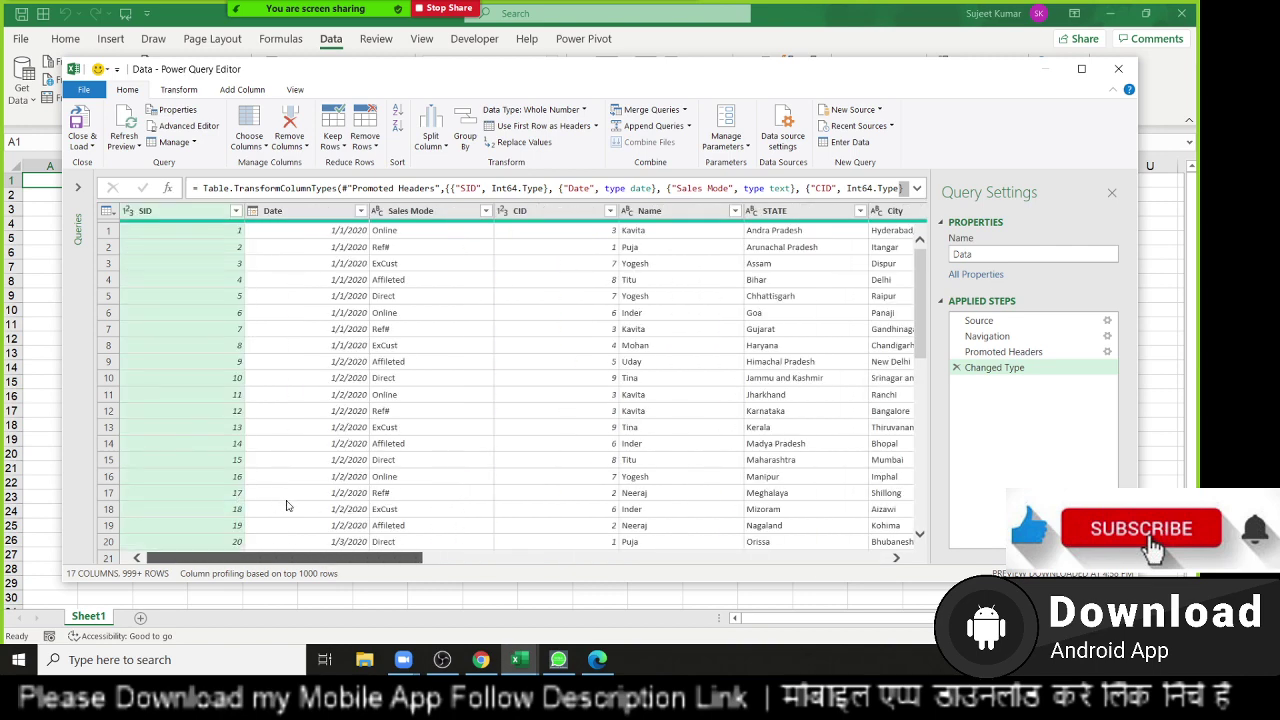
click(533, 212)
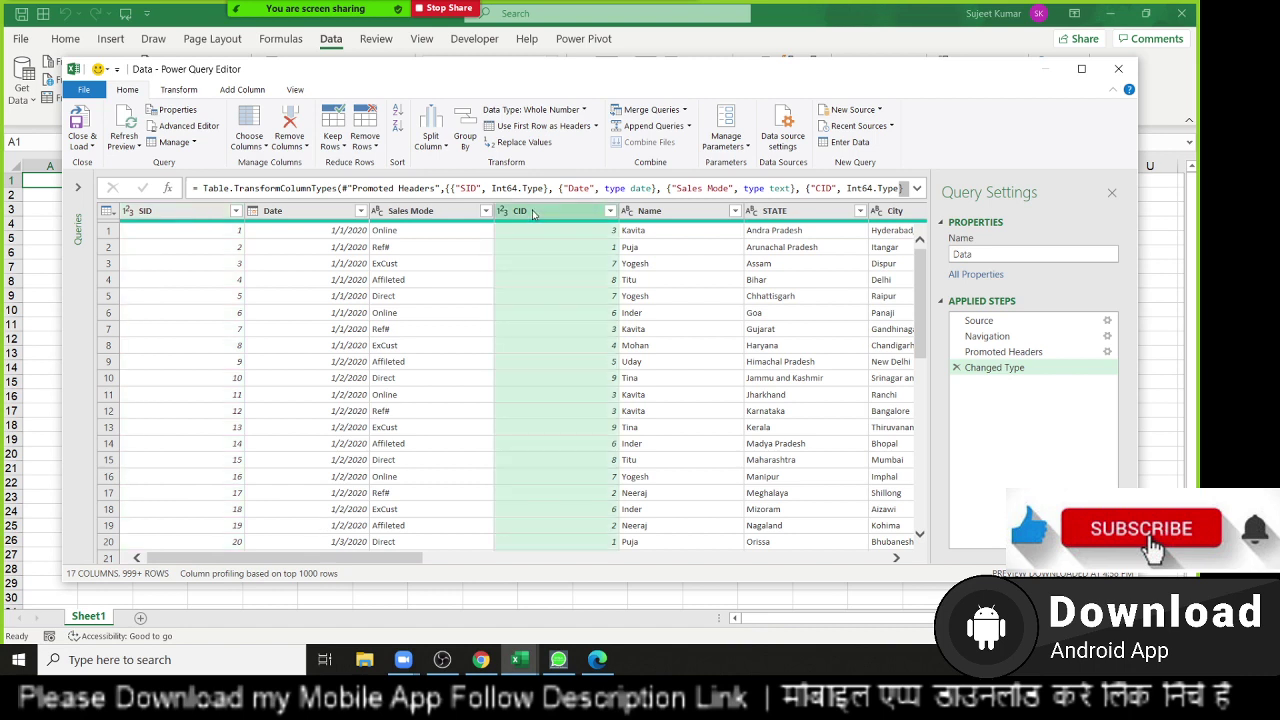
right_click(533, 212)
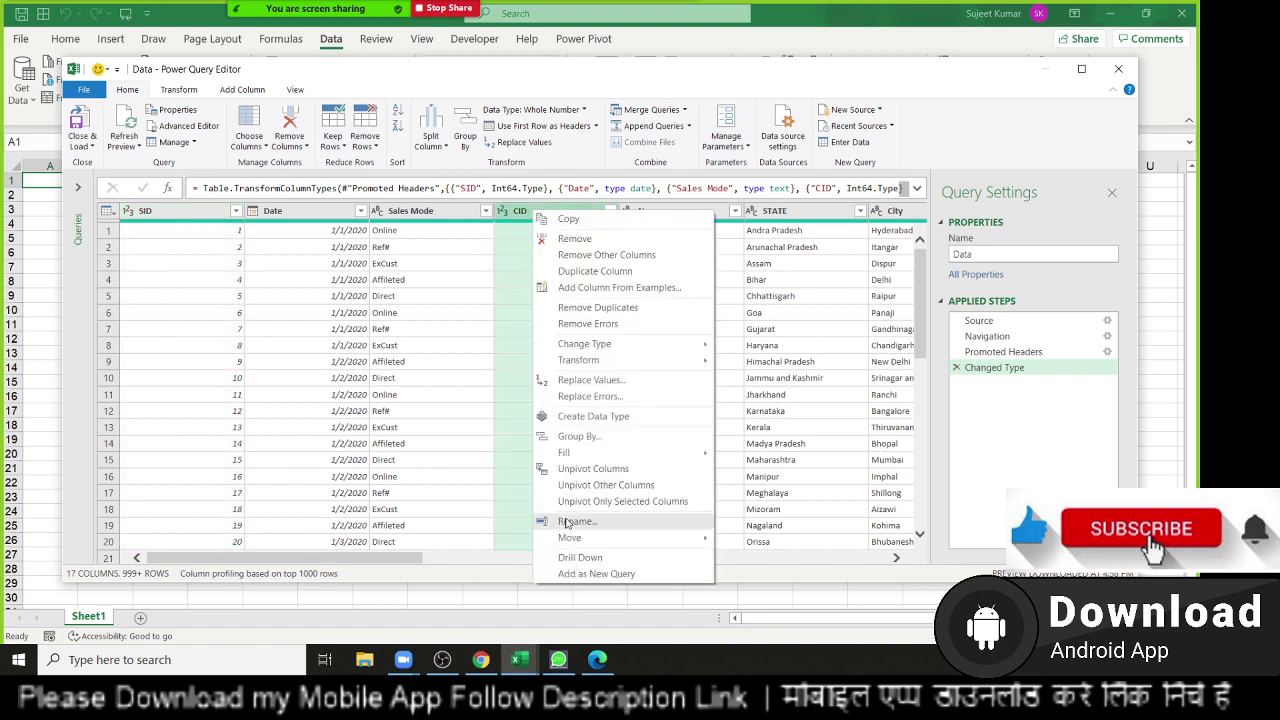
click(575, 238)
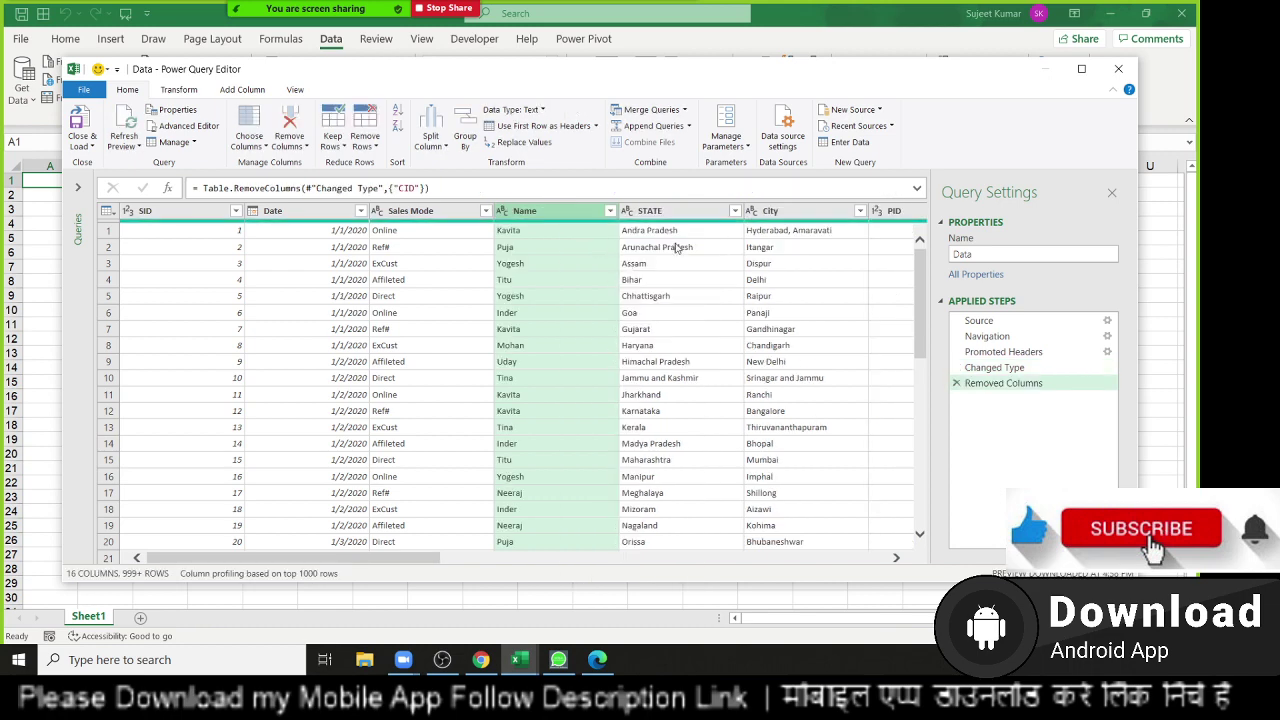
Remove the Total and Tax columns.
drag(420, 557, 623, 555)
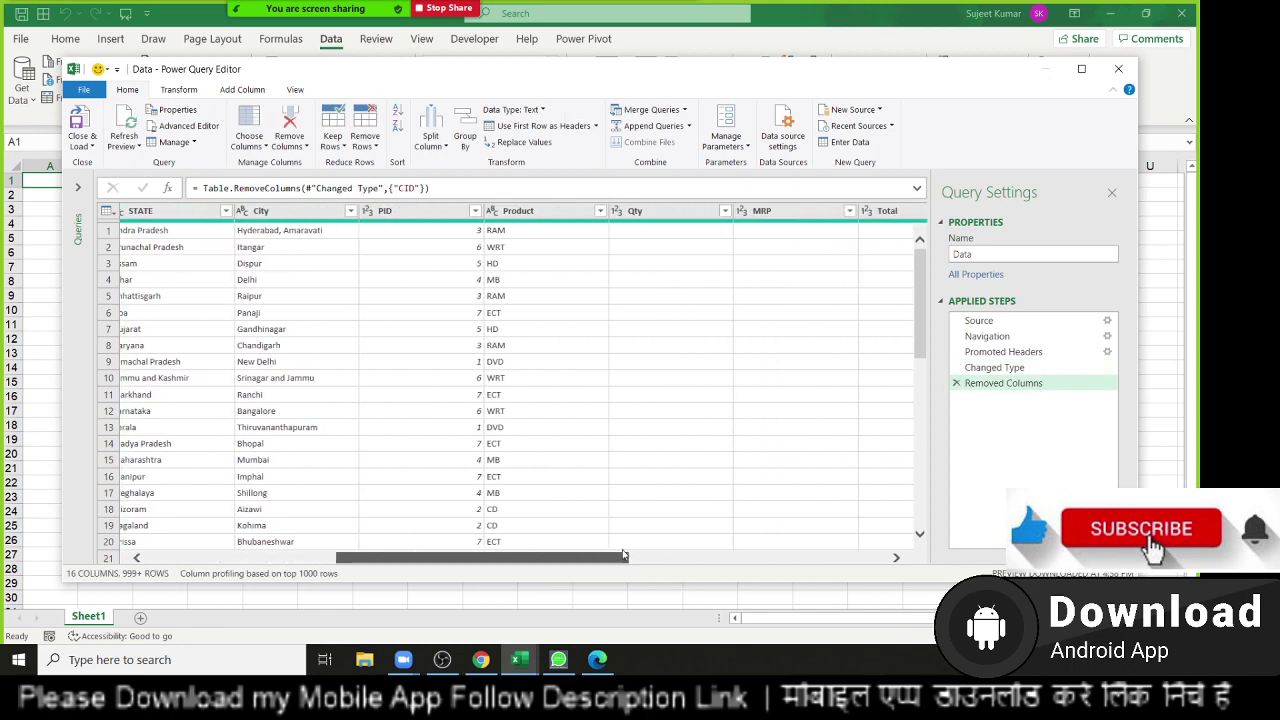
scroll(687, 461, right, 5)
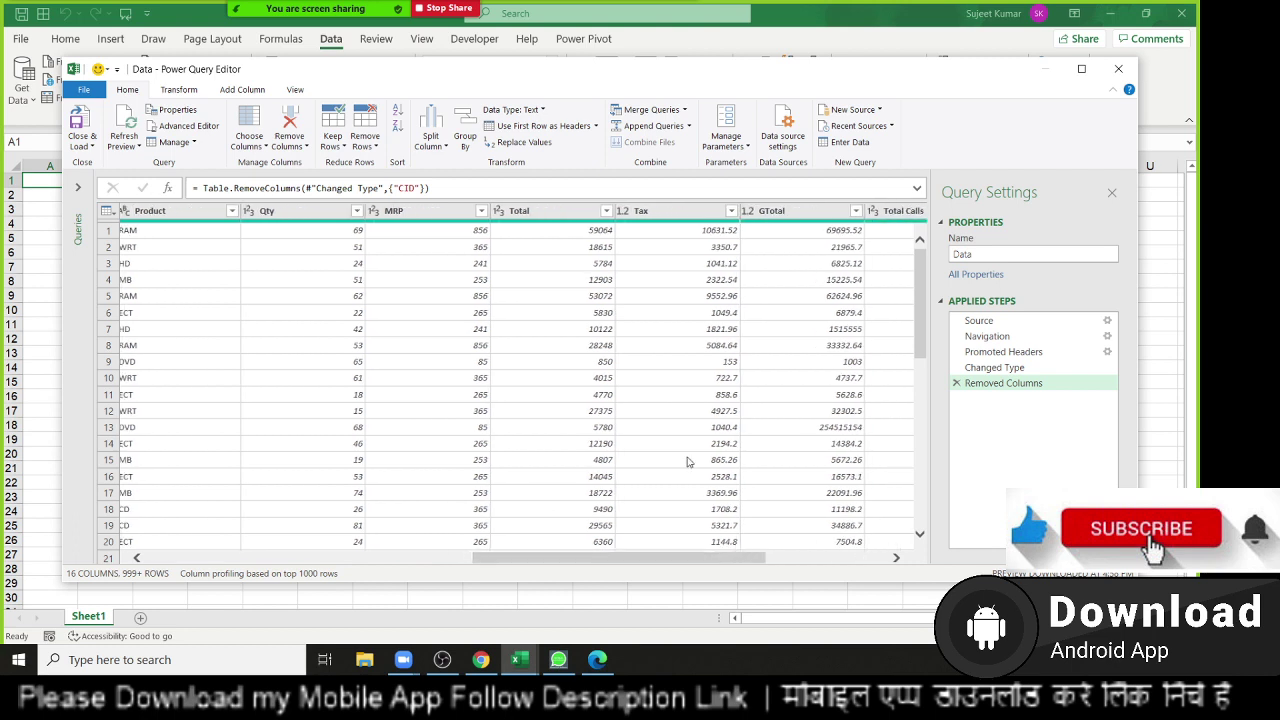
click(562, 208)
right_click(562, 208)
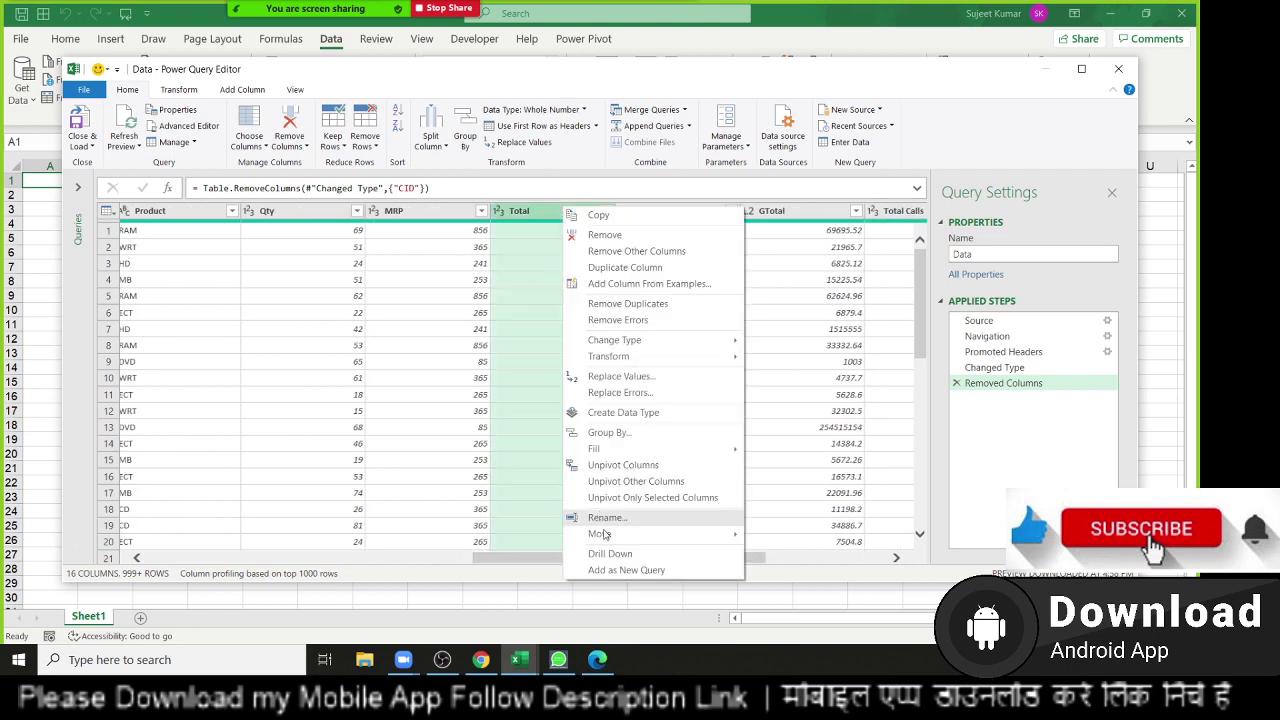
mouse_move(614, 340)
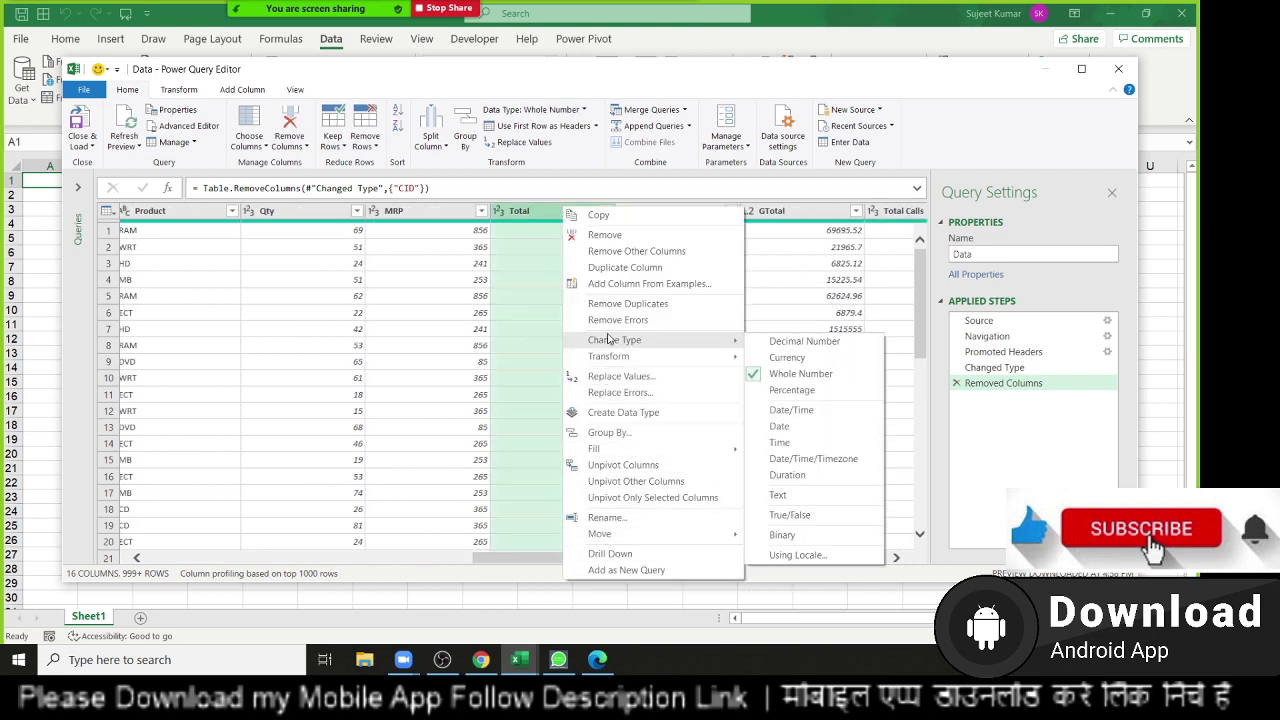
click(606, 235)
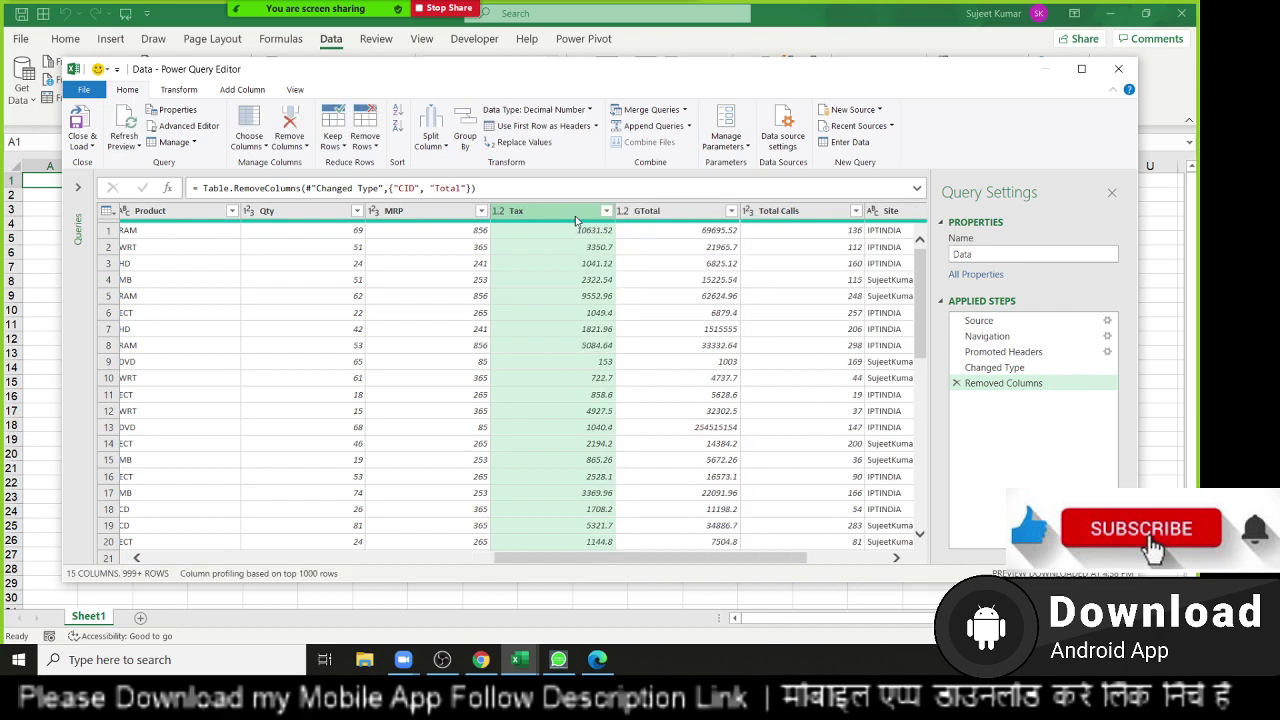
right_click(576, 220)
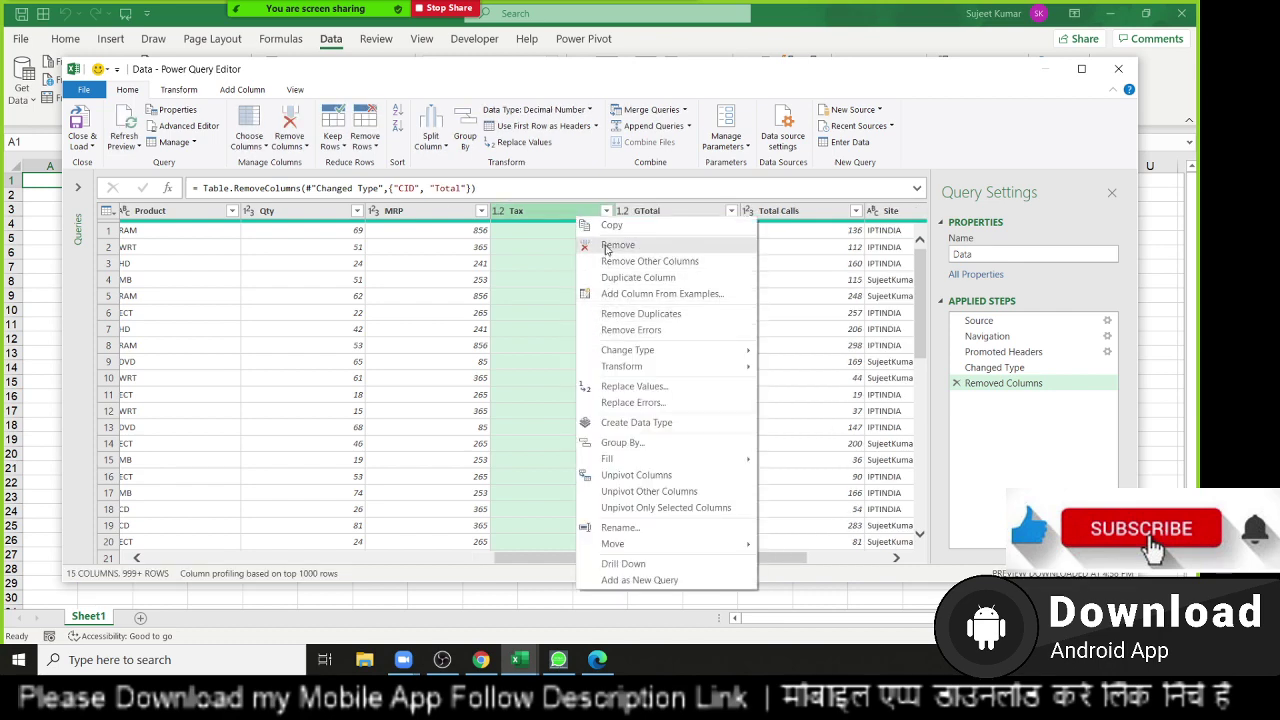
click(606, 246)
Remove the GTotal, Total Calls and Month columns, leaving 11 columns.
right_click(544, 214)
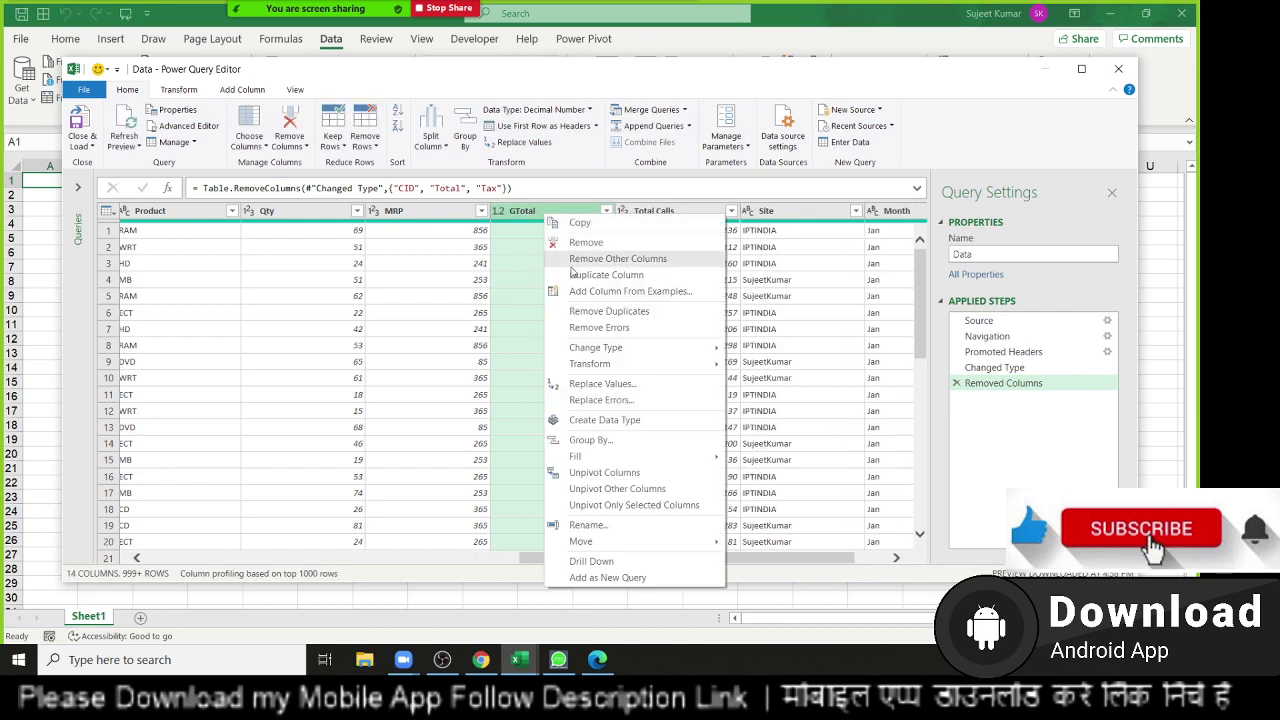
click(574, 243)
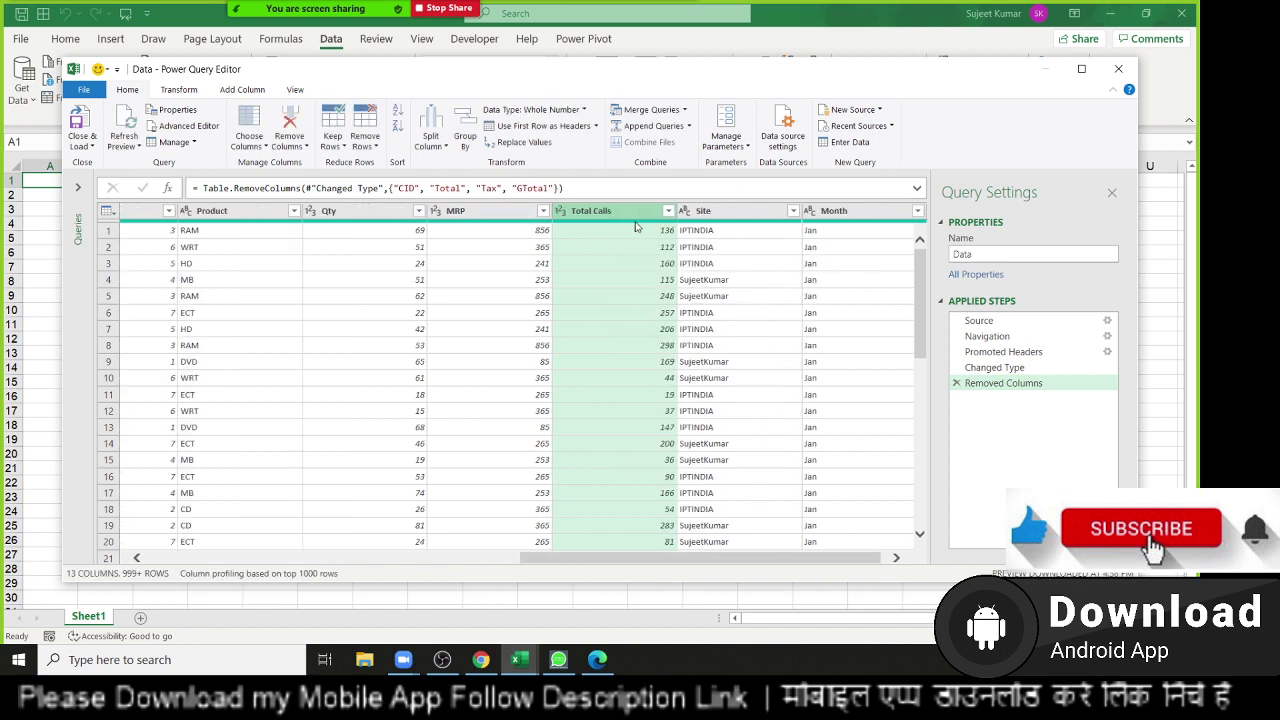
right_click(632, 222)
click(658, 248)
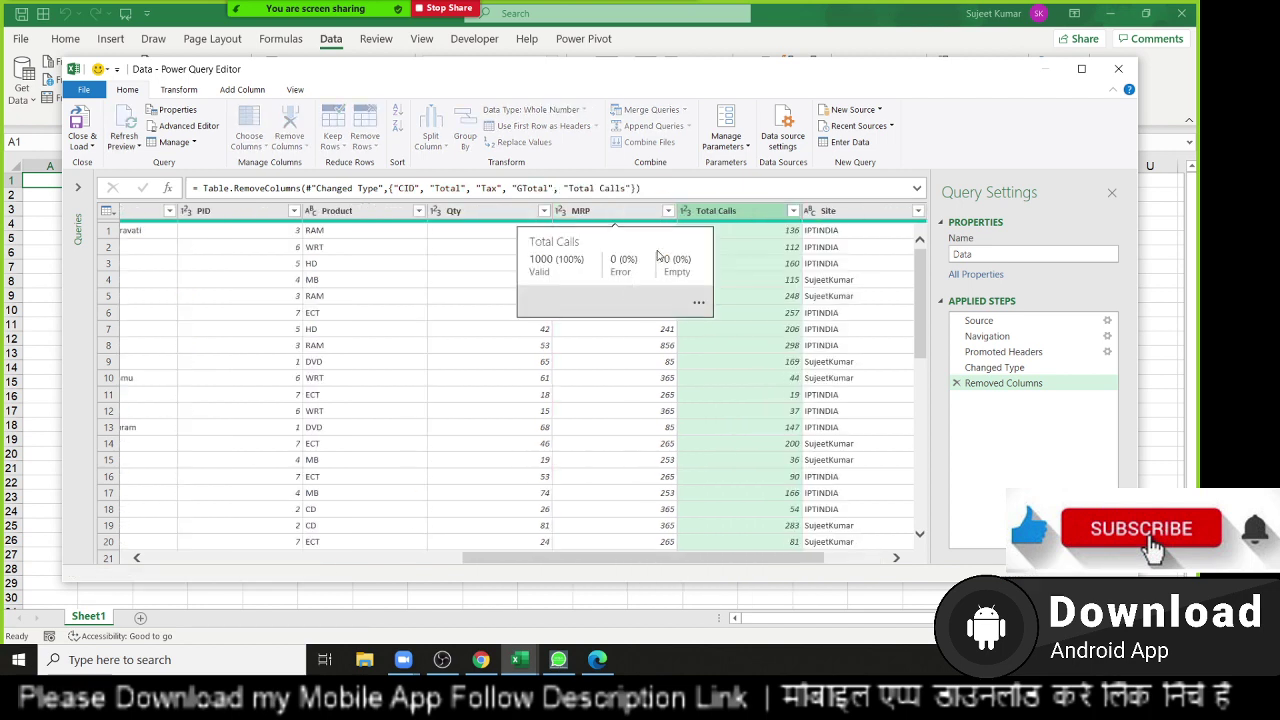
right_click(836, 213)
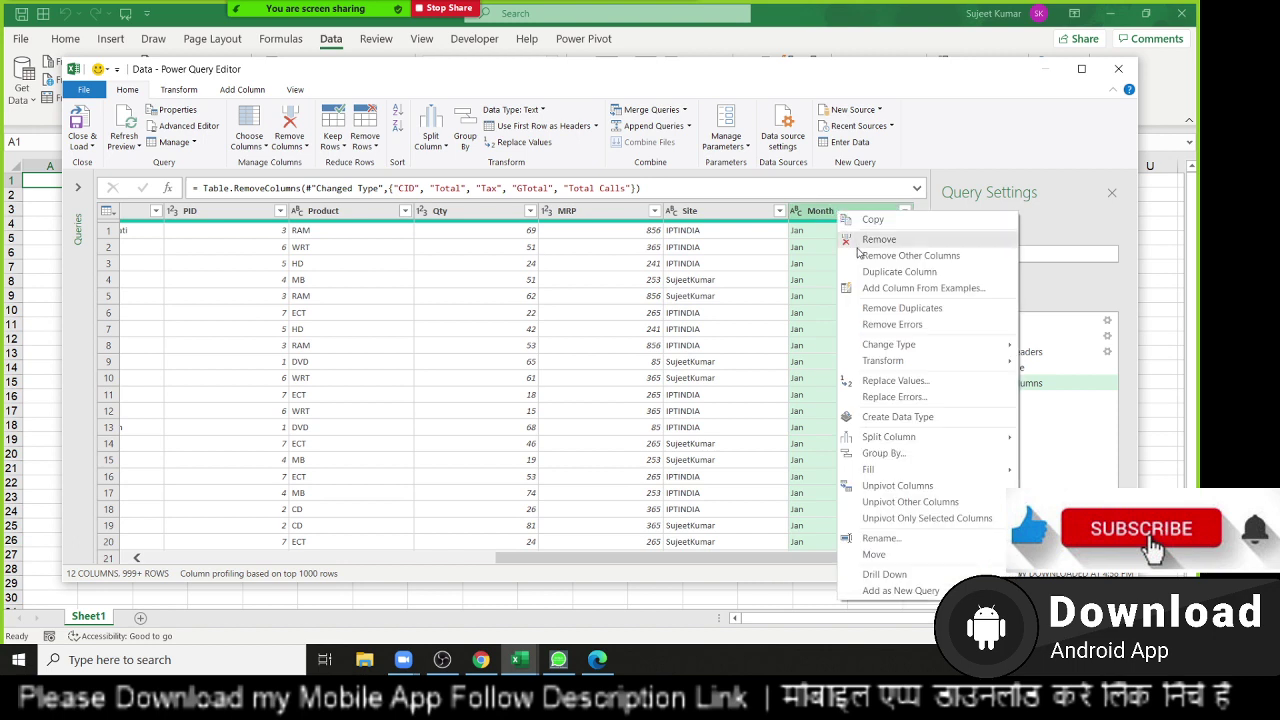
click(857, 243)
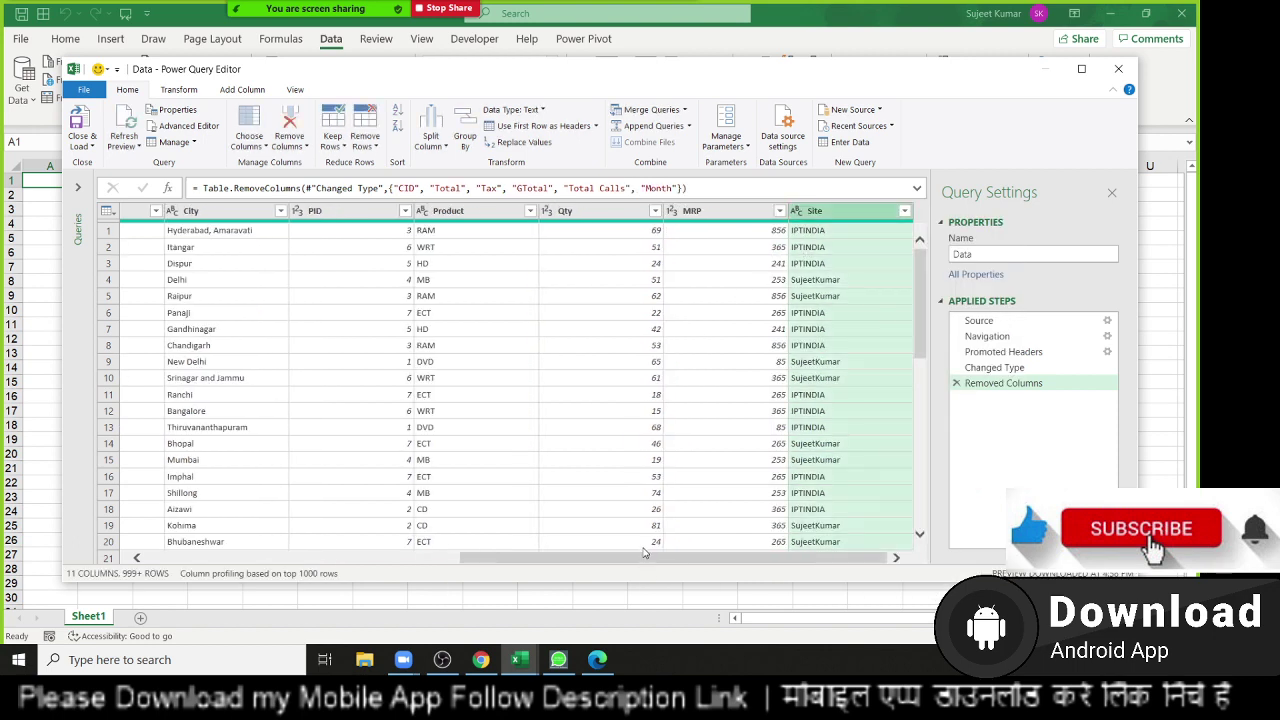
mouse_move(656, 557)
mouse_down()
mouse_move(218, 551)
mouse_move(890, 585)
mouse_up()
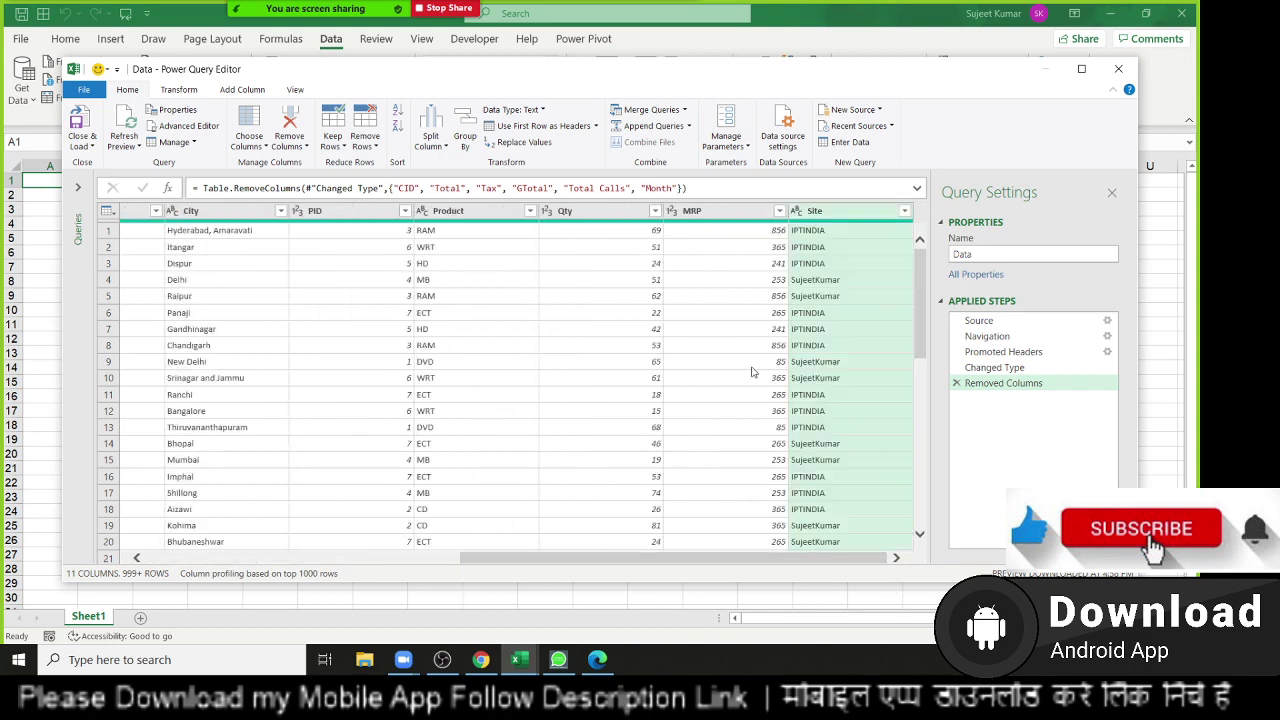
click(607, 217)
Create a custom column named Amt with the formula [Qty]*[MRP].
click(705, 218)
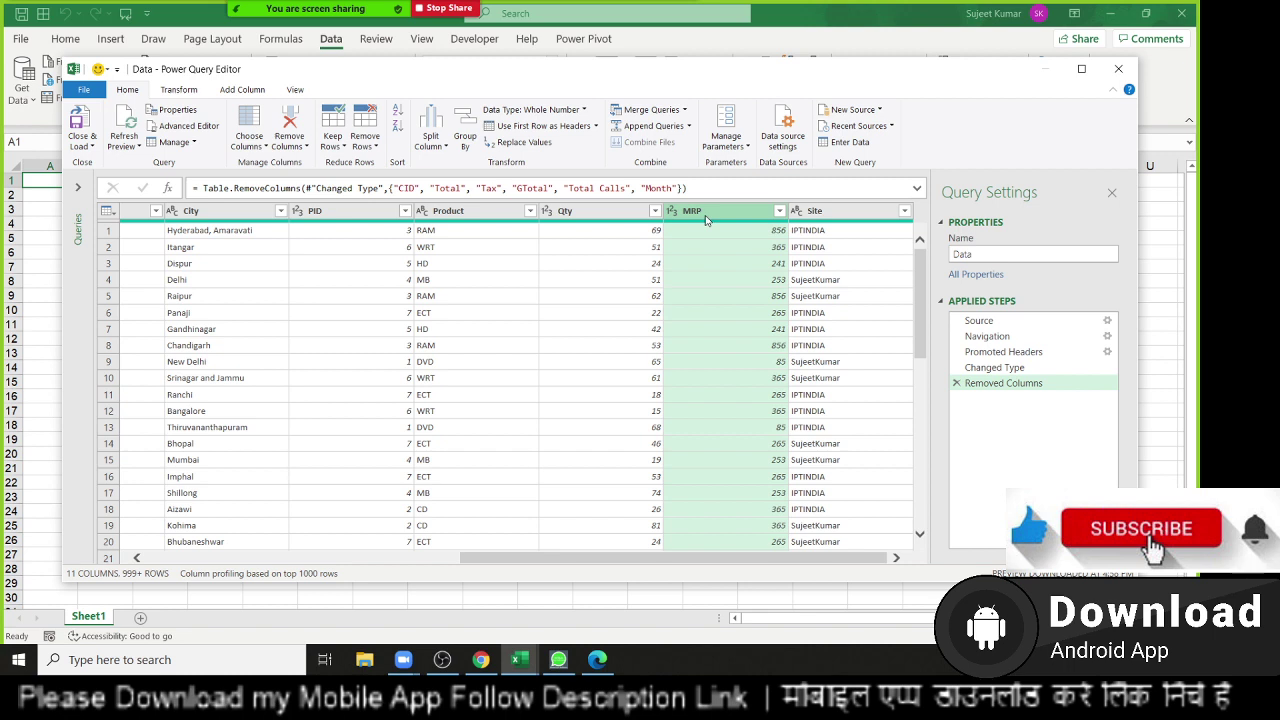
click(260, 92)
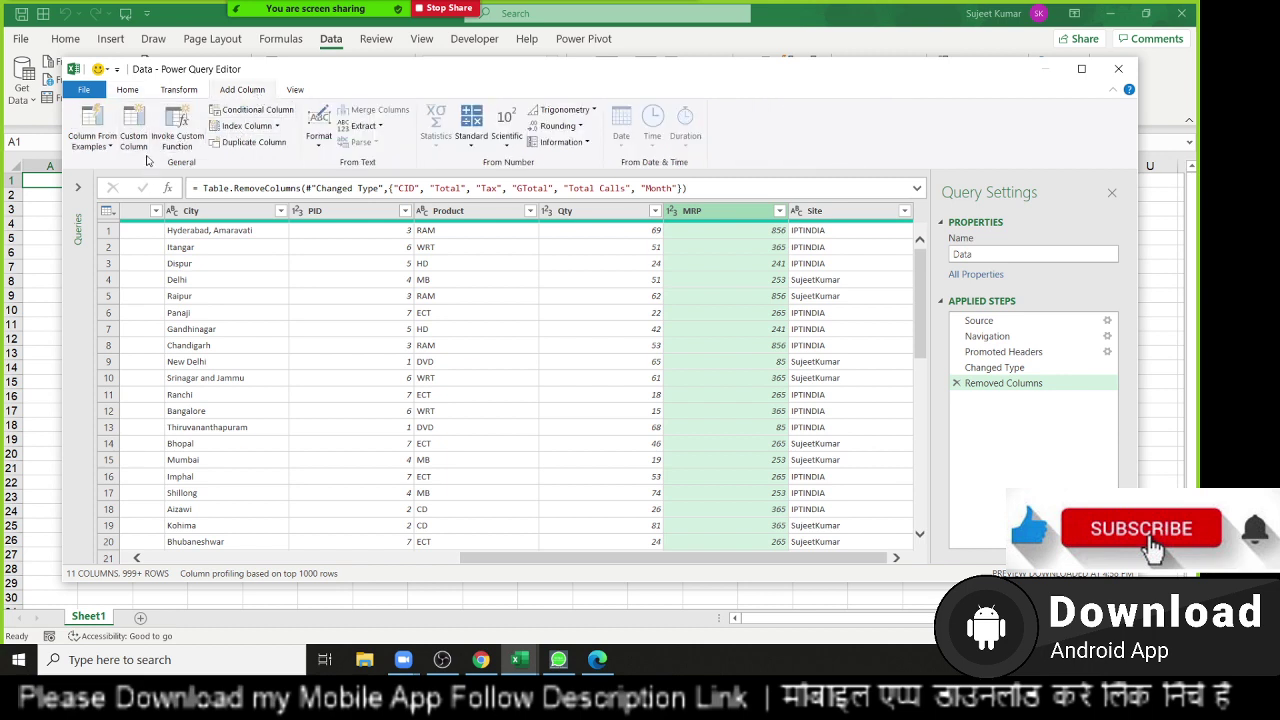
click(140, 125)
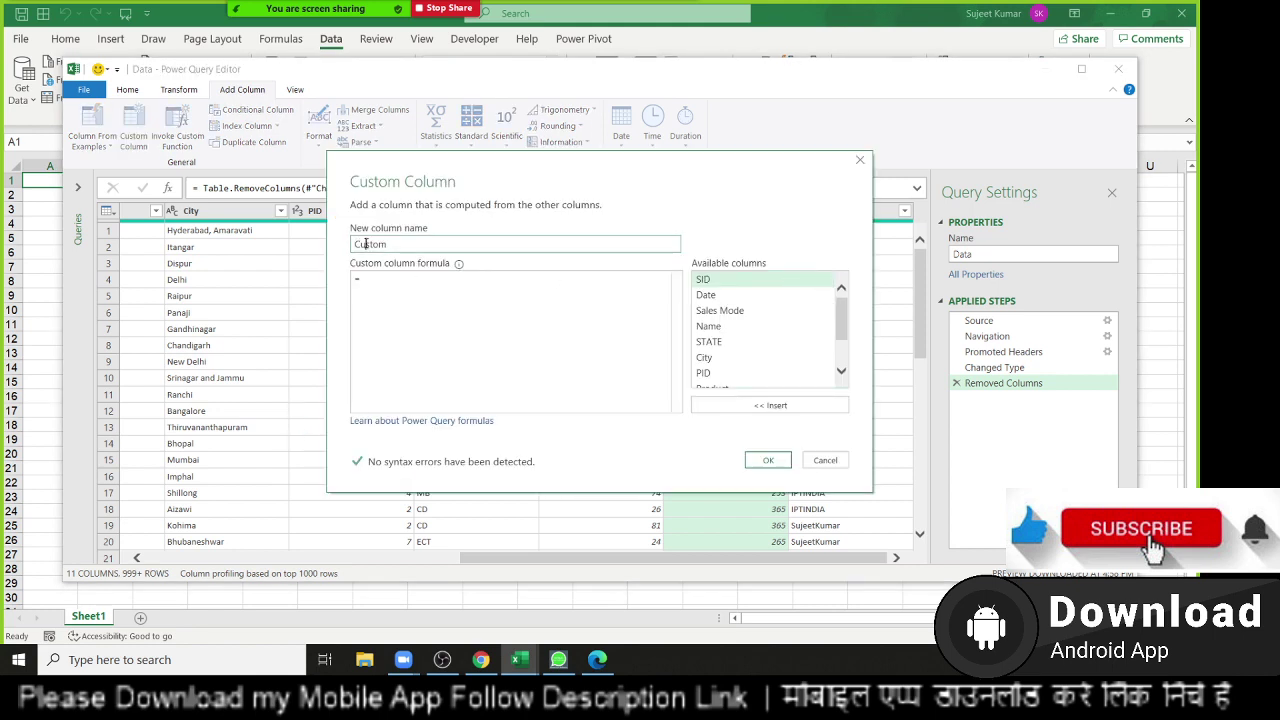
double_click(366, 245)
text(Amt)
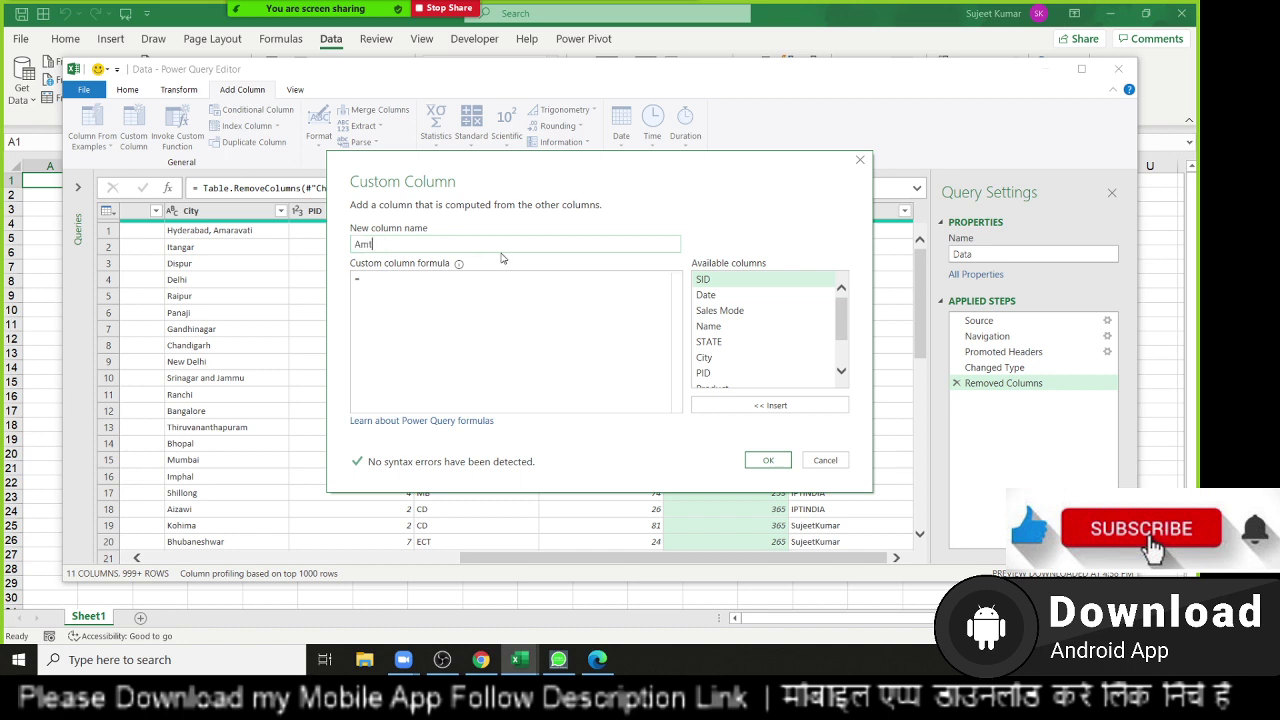
key(Tab)
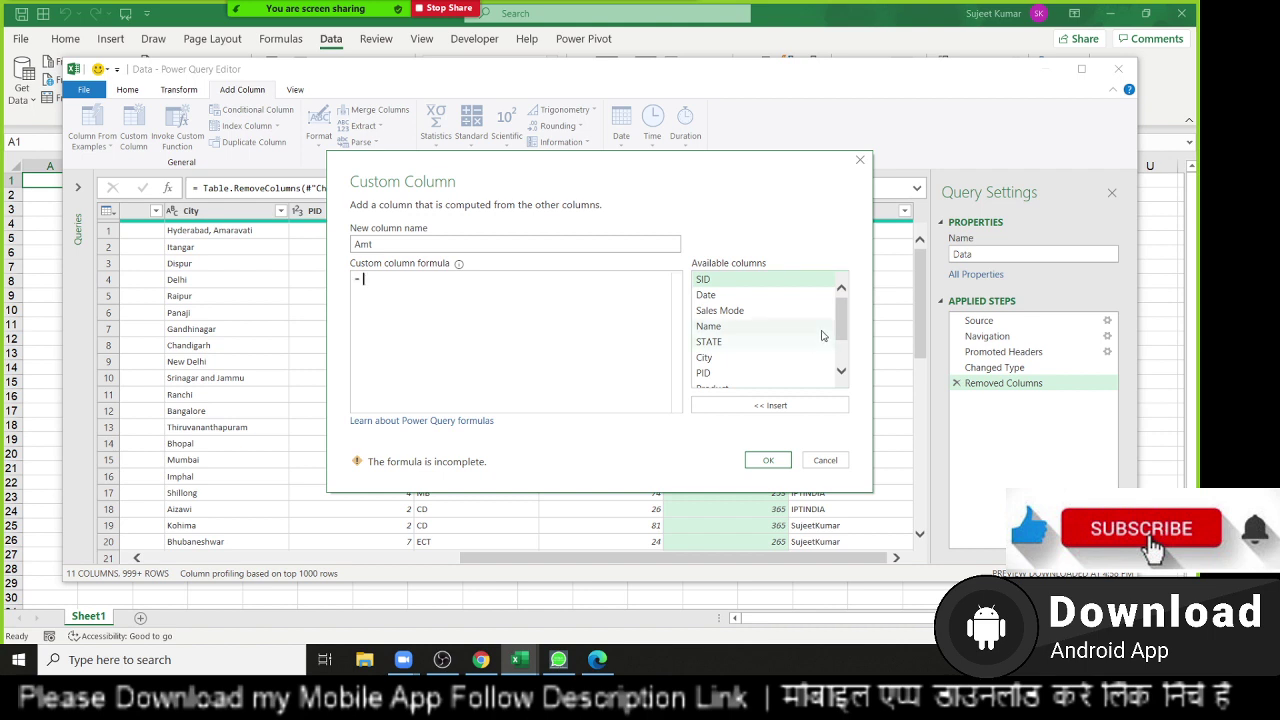
scroll(841, 330, down, 2)
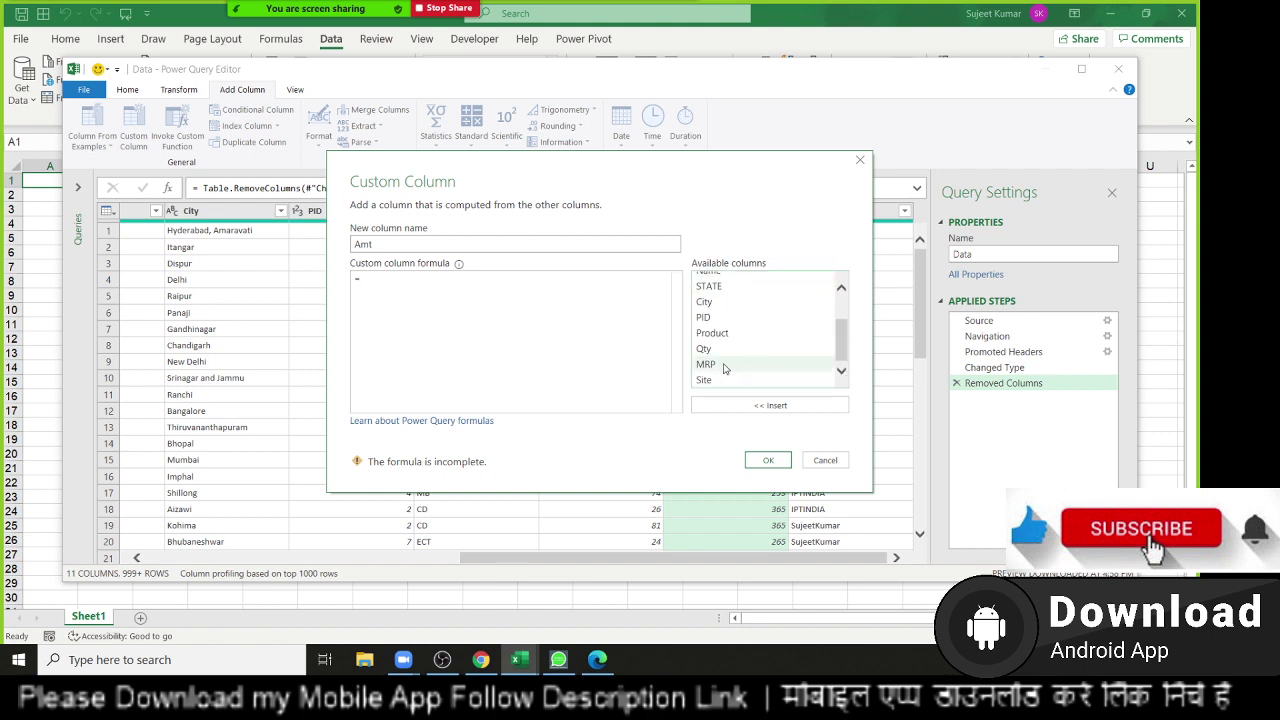
click(719, 349)
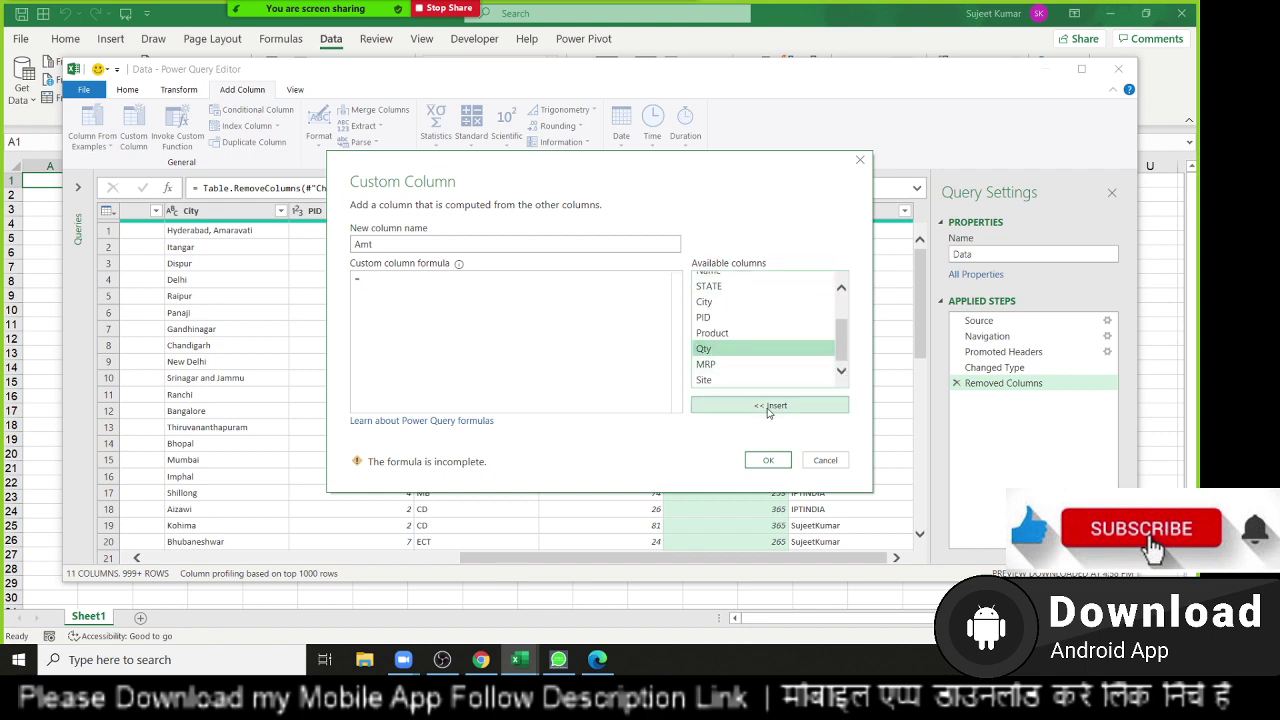
click(768, 406)
text(*)
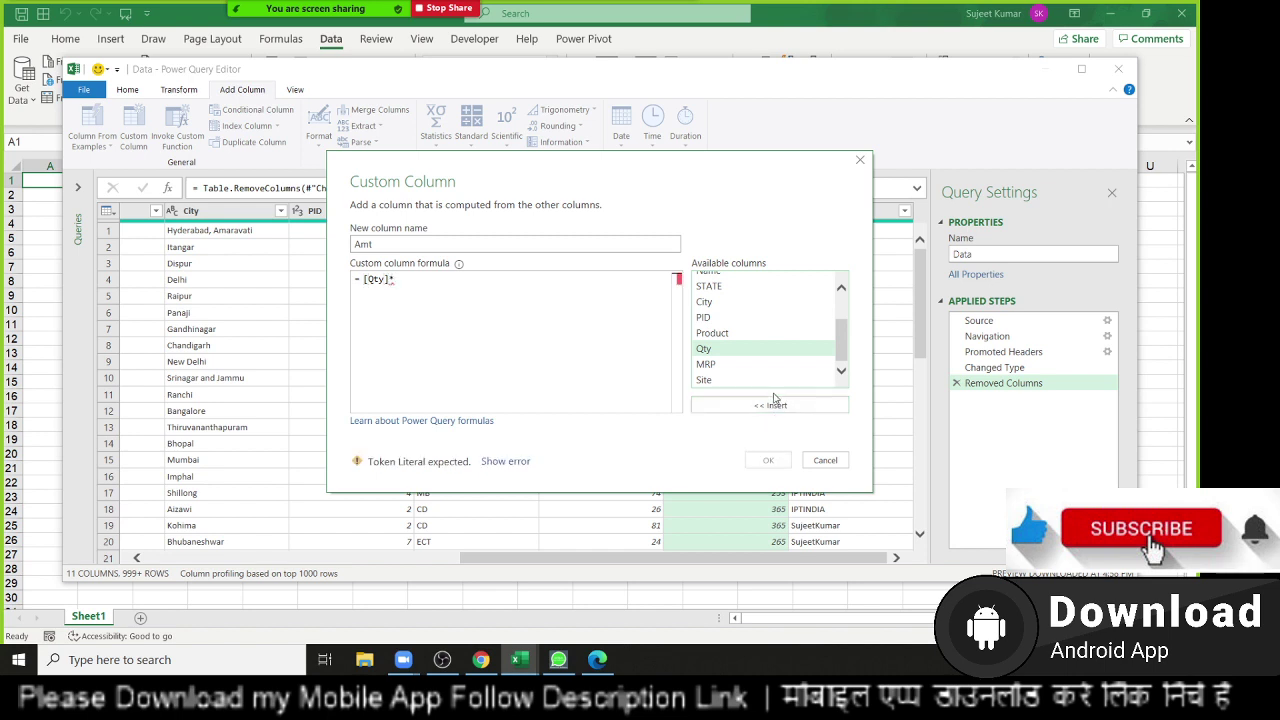
double_click(746, 366)
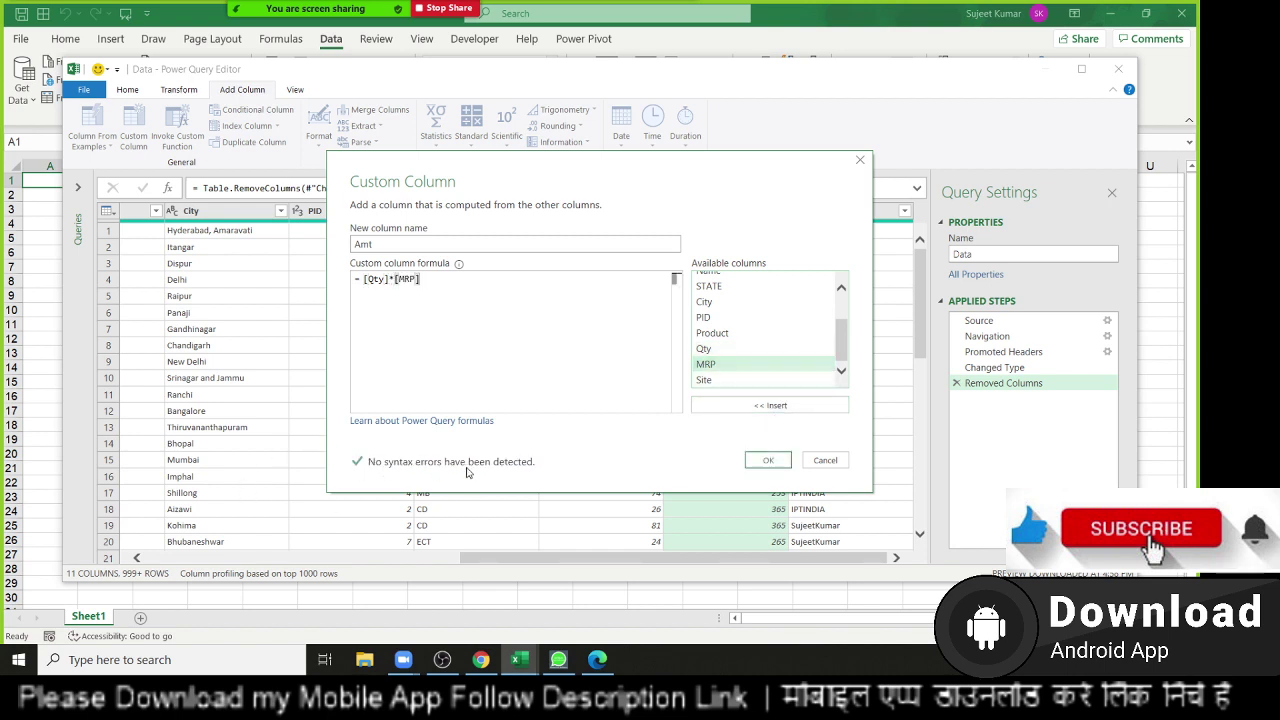
click(767, 462)
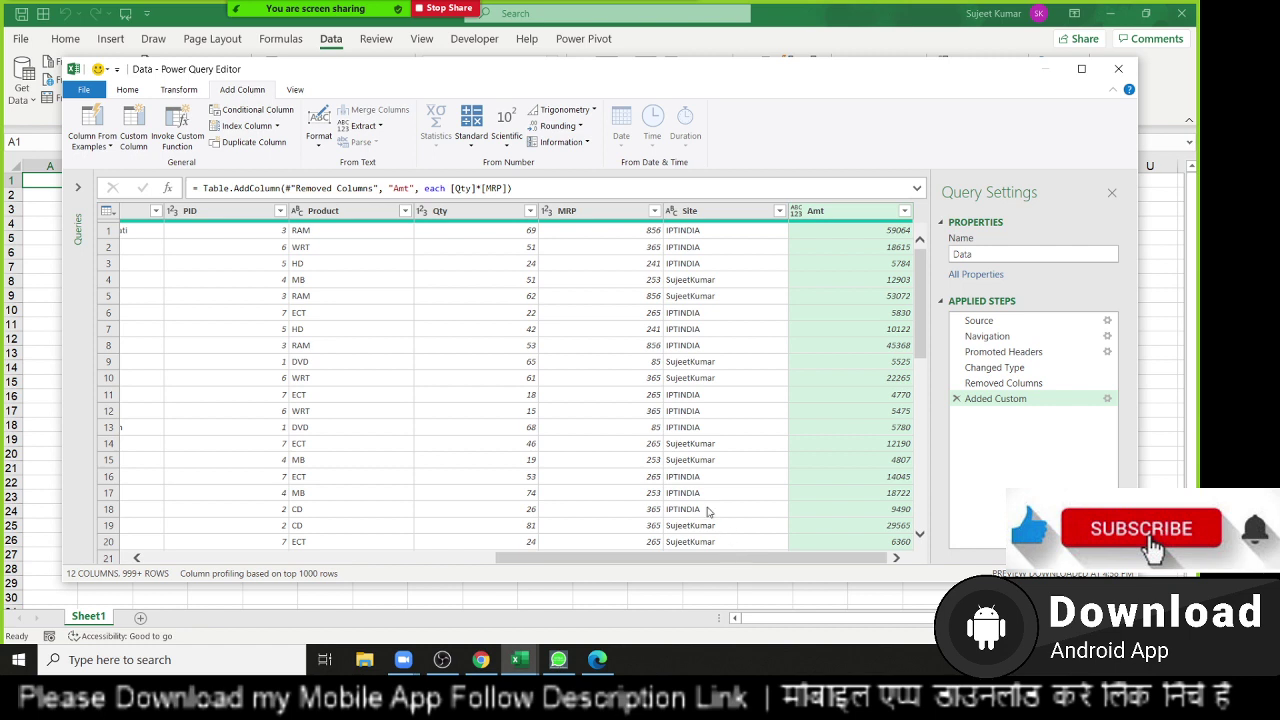
Create a custom column named GST with the formula [Amt]*0.18.
click(143, 137)
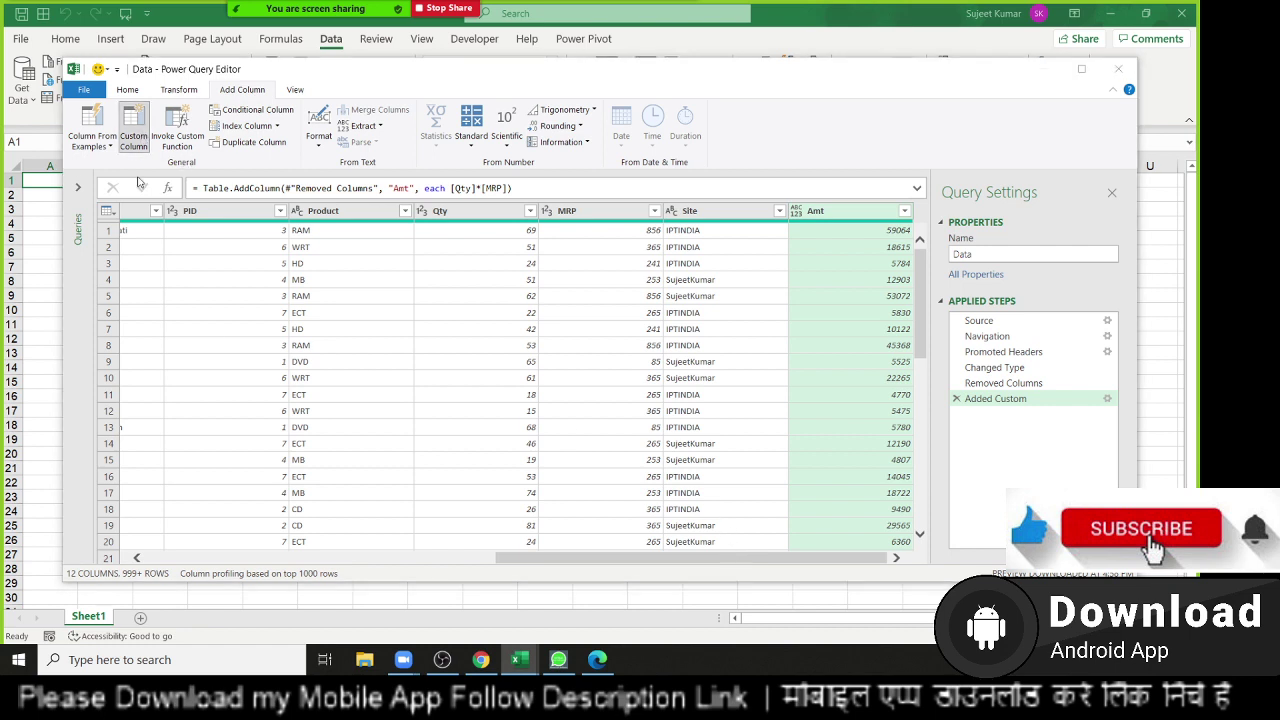
drag(418, 246, 315, 245)
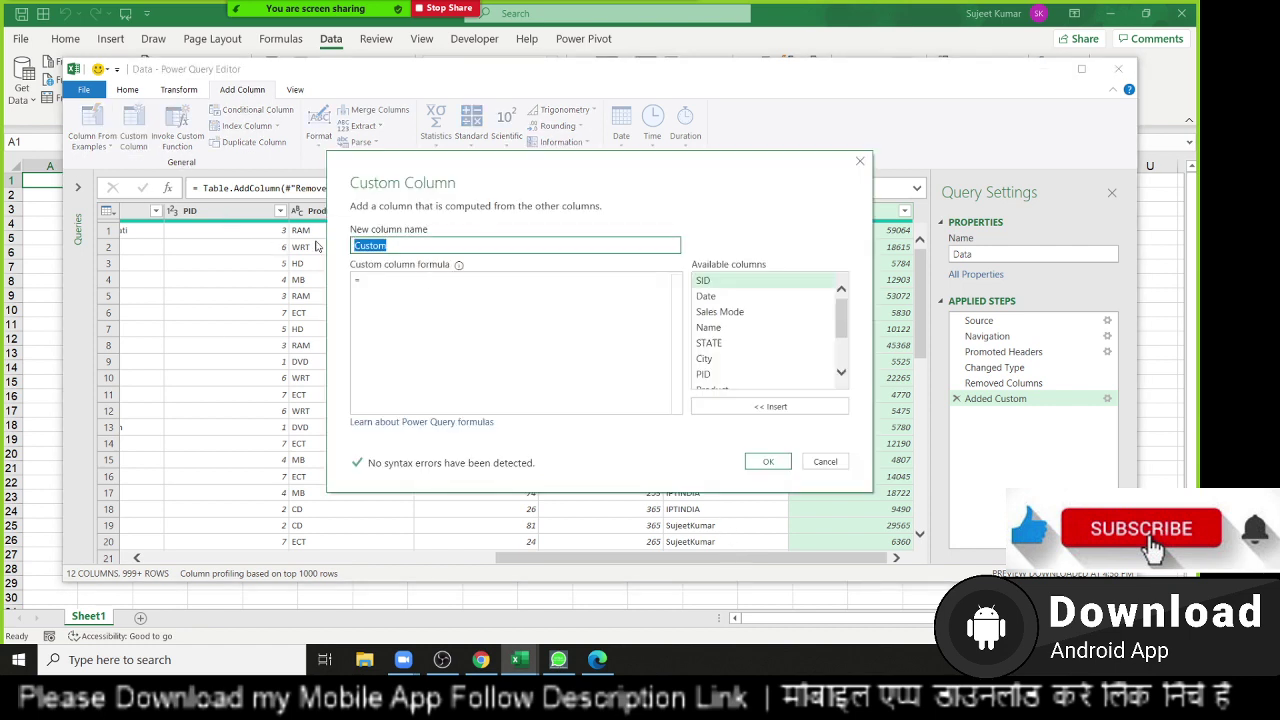
text(GST)
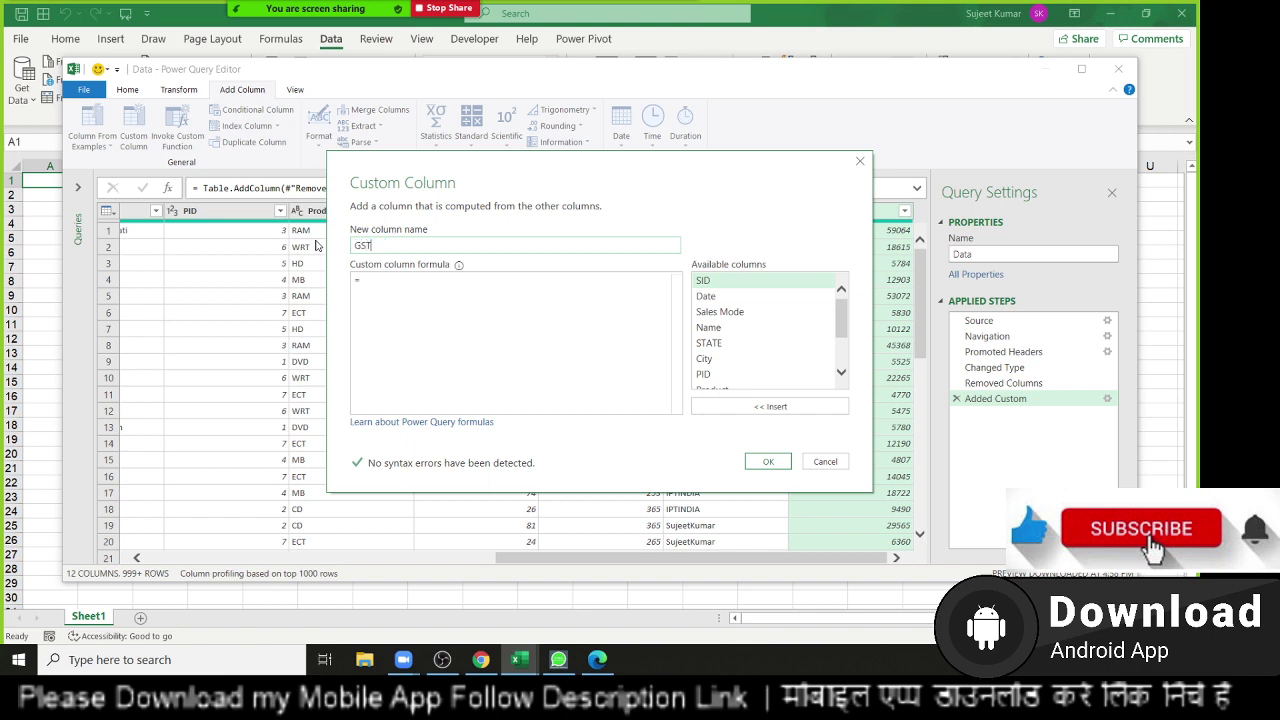
click(370, 284)
scroll(776, 354, down, 2)
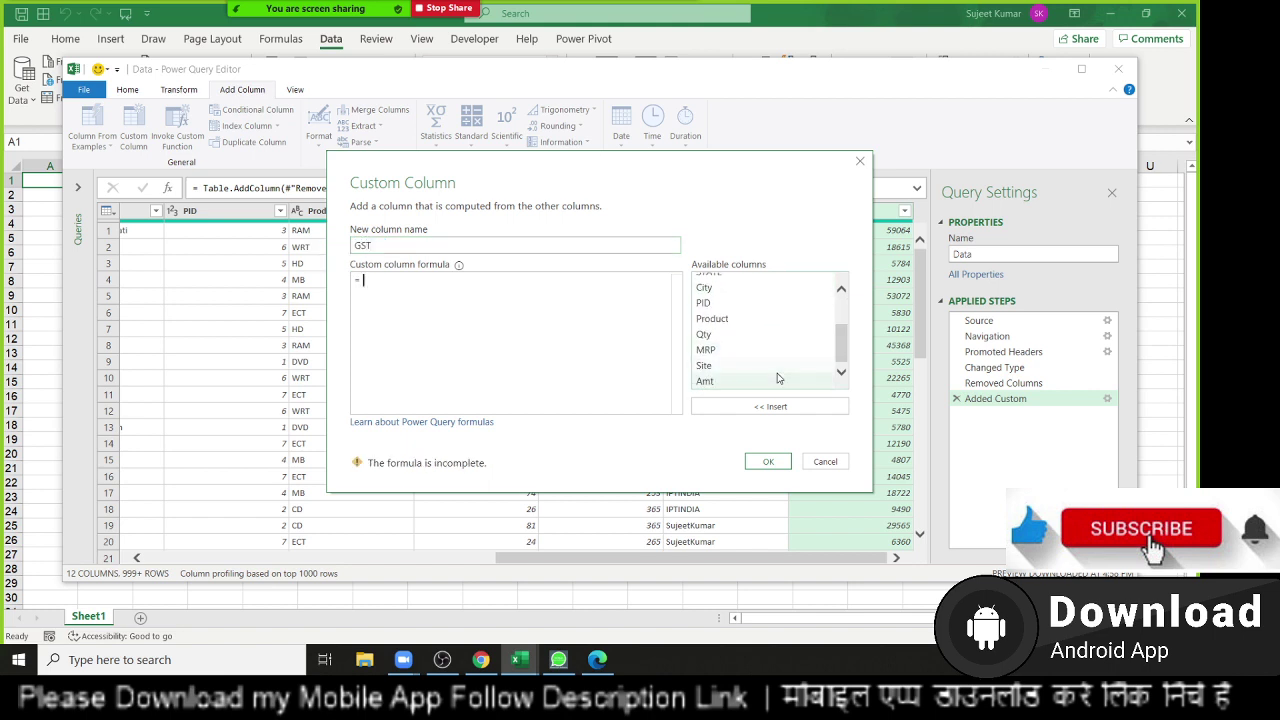
double_click(768, 381)
text(*)
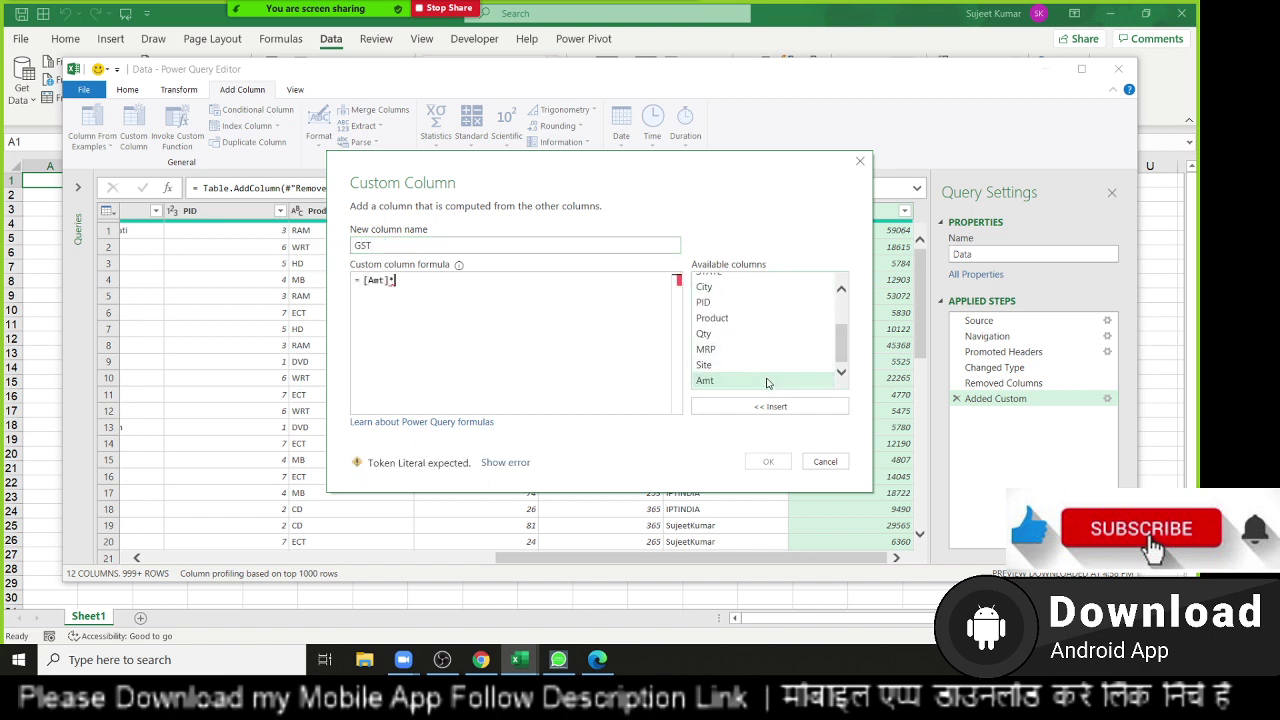
text(18%)
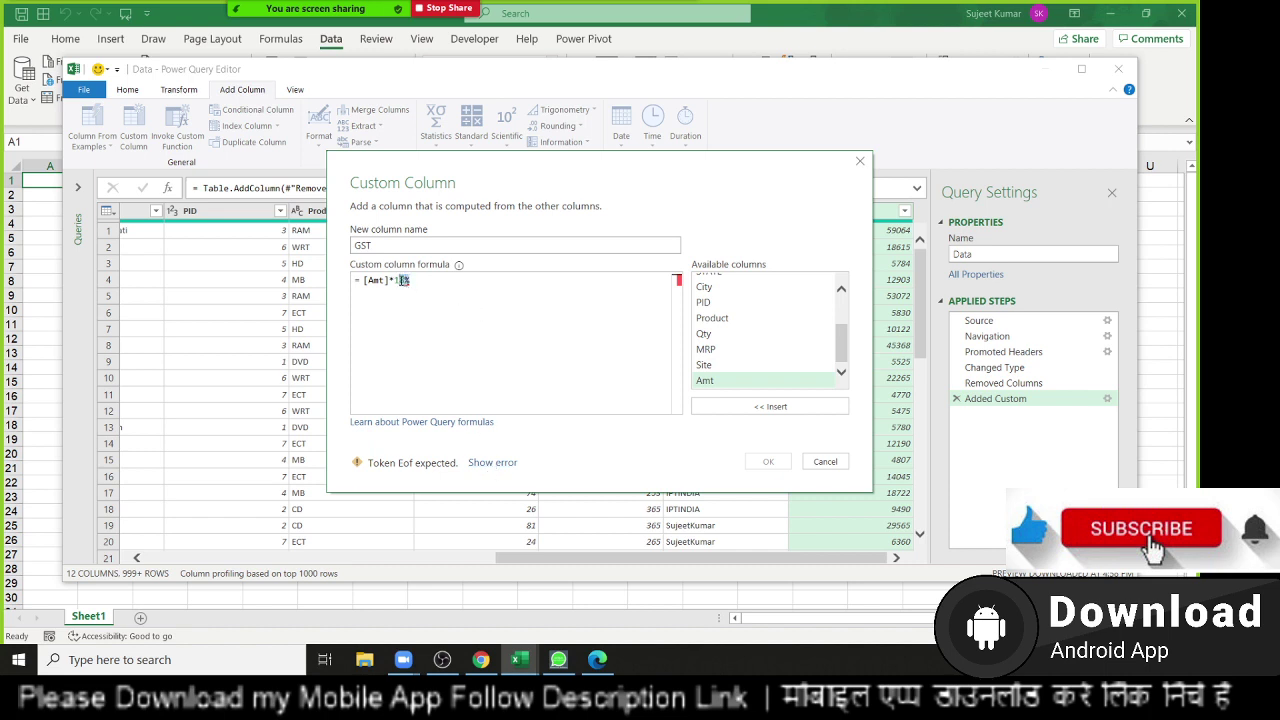
text(0)
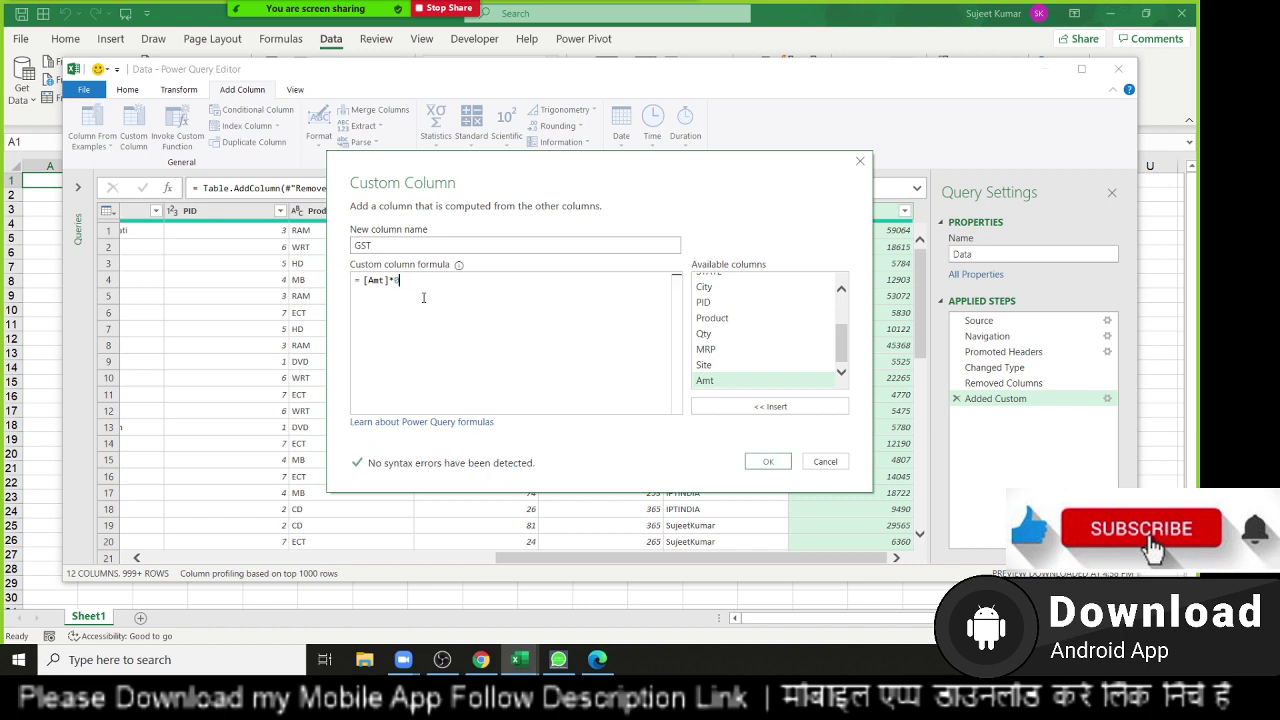
text(.18)
click(765, 466)
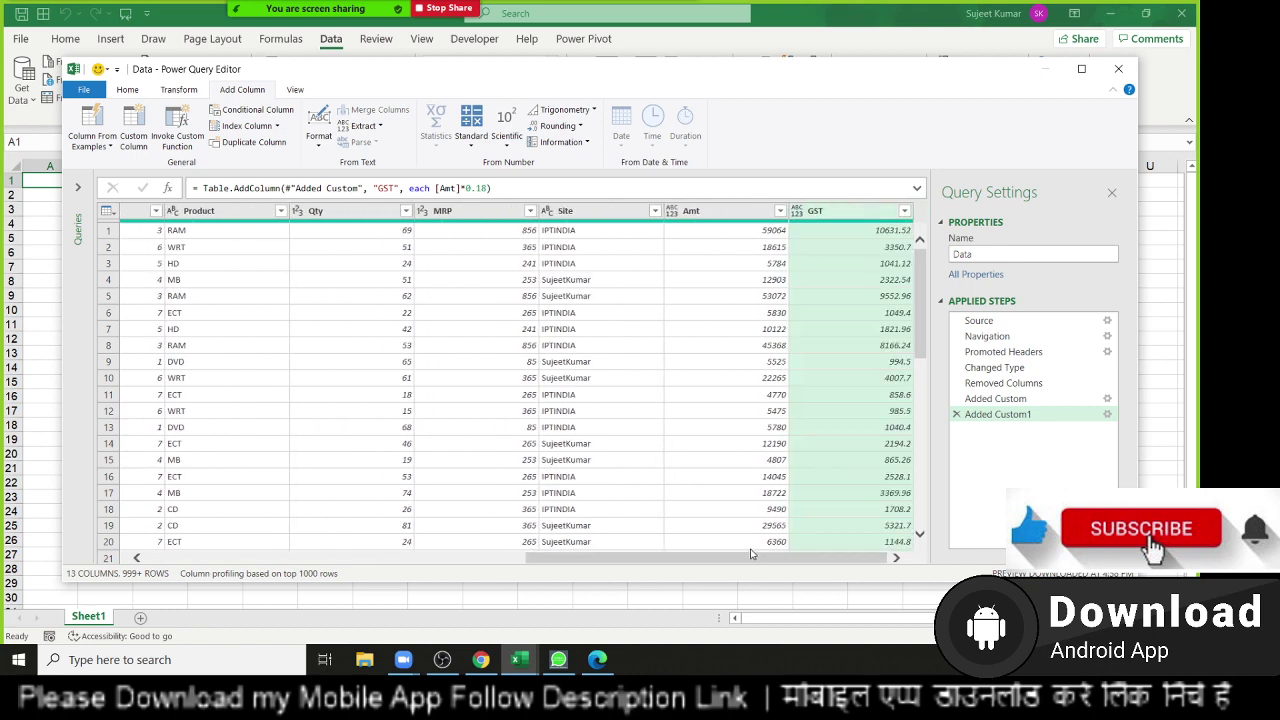
Select the Date column and start a new custom column named Month.
drag(750, 558, 330, 558)
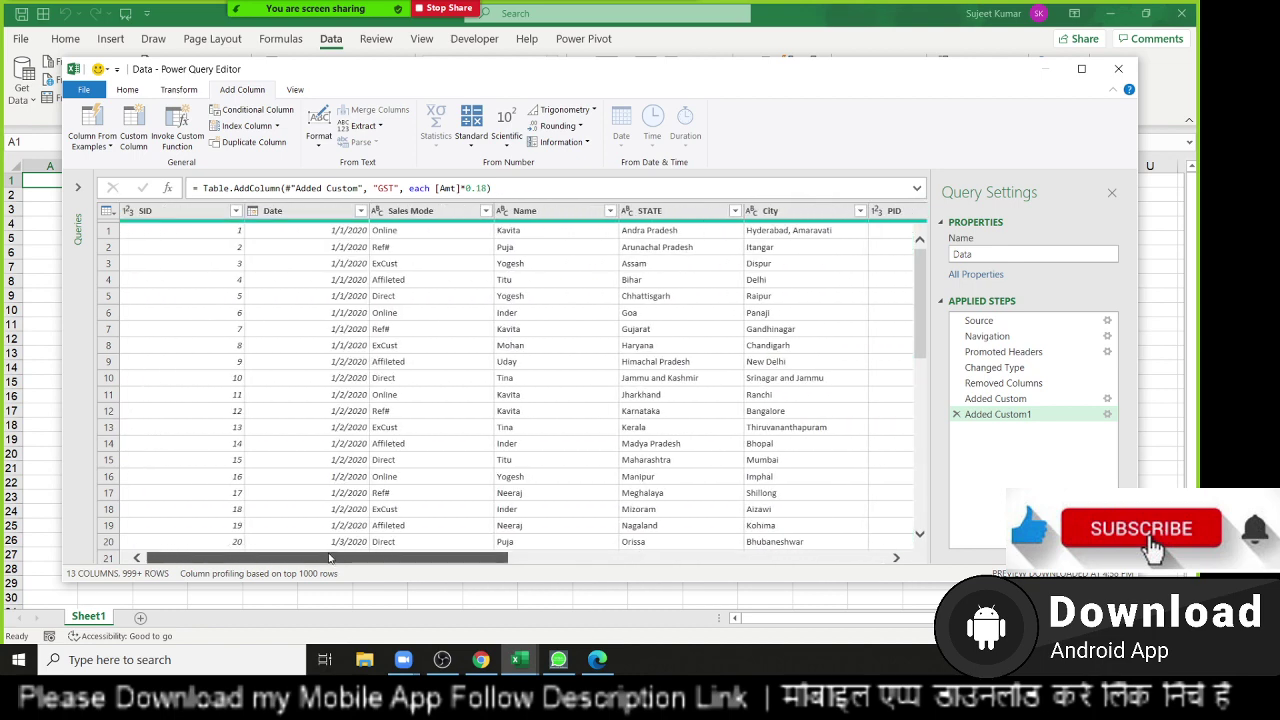
click(290, 215)
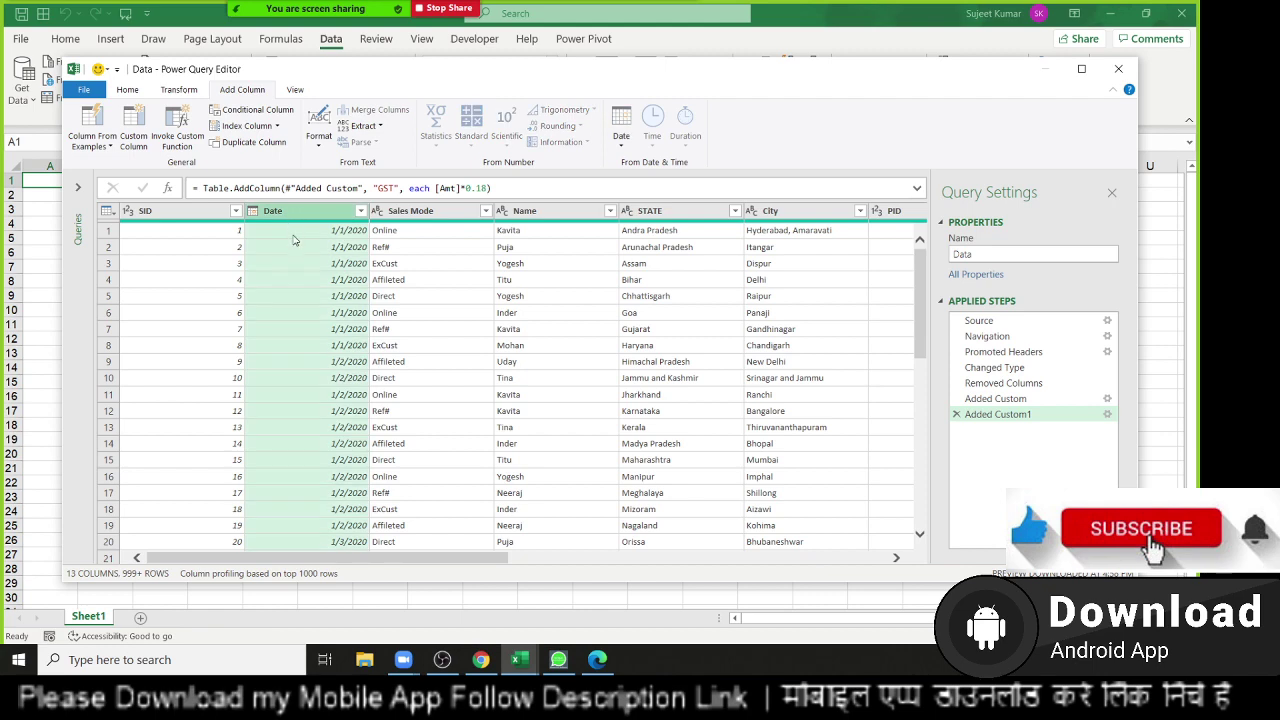
drag(318, 558, 791, 566)
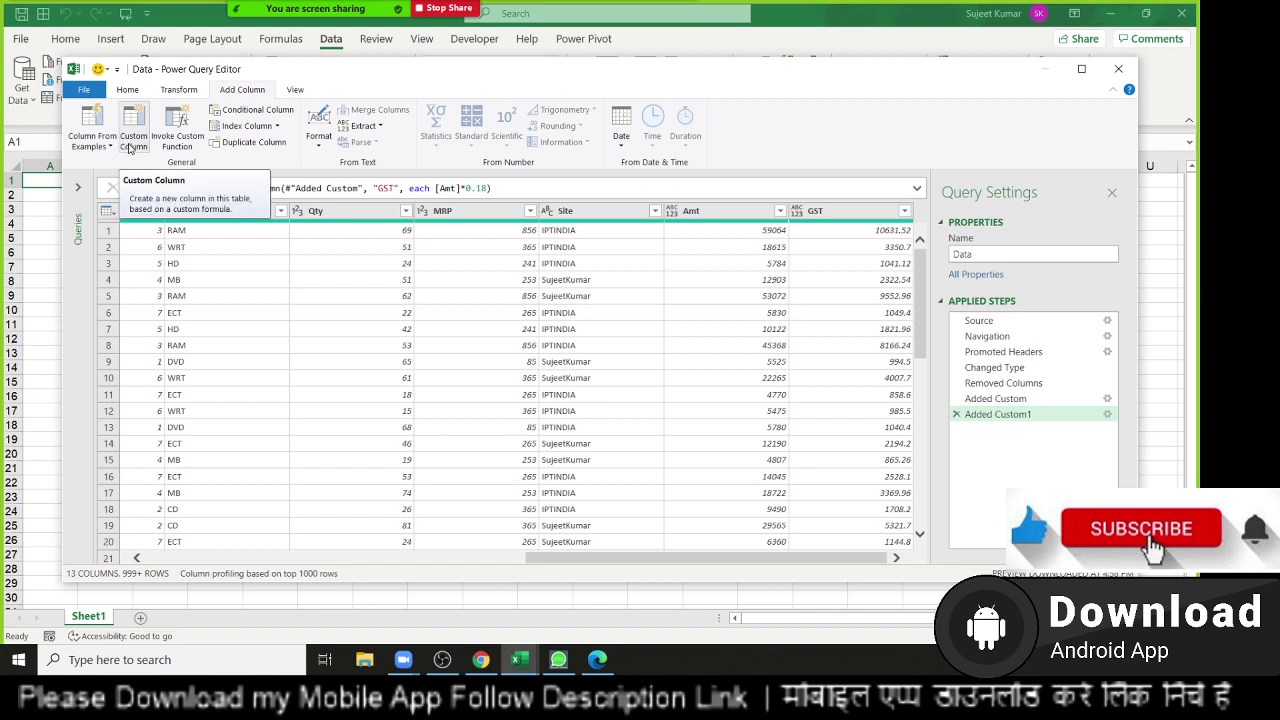
click(128, 147)
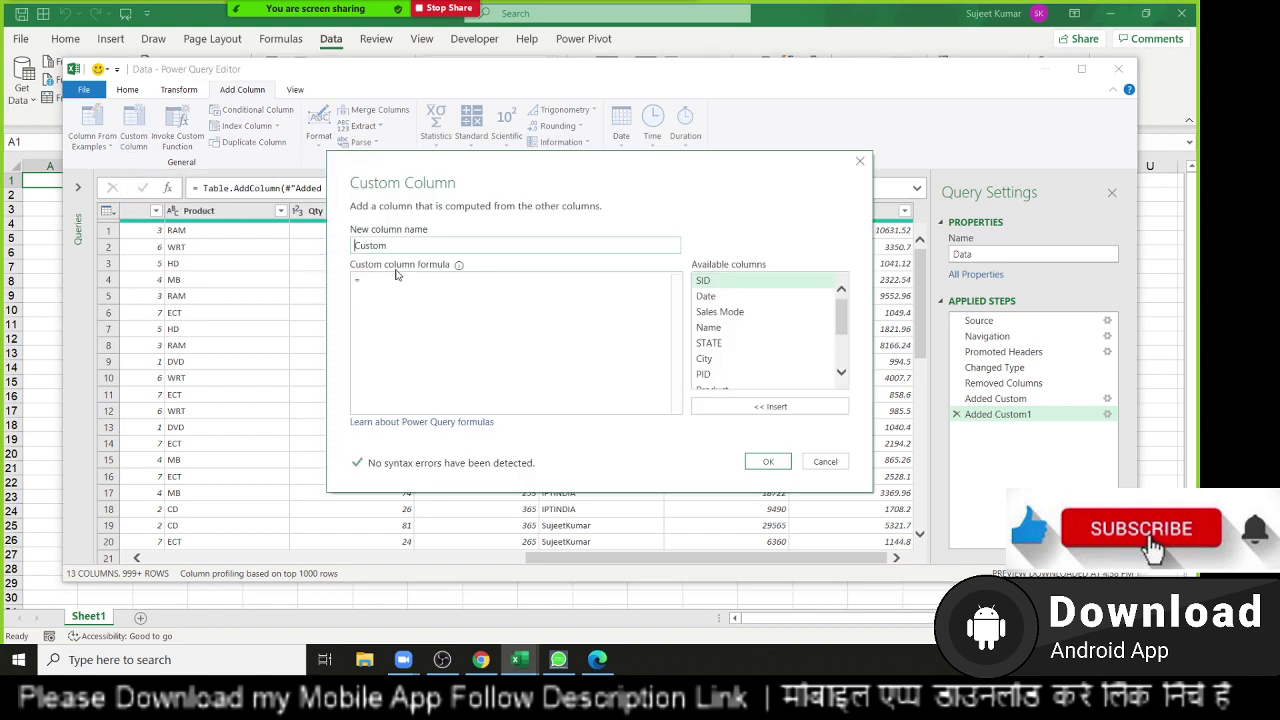
text(Month)
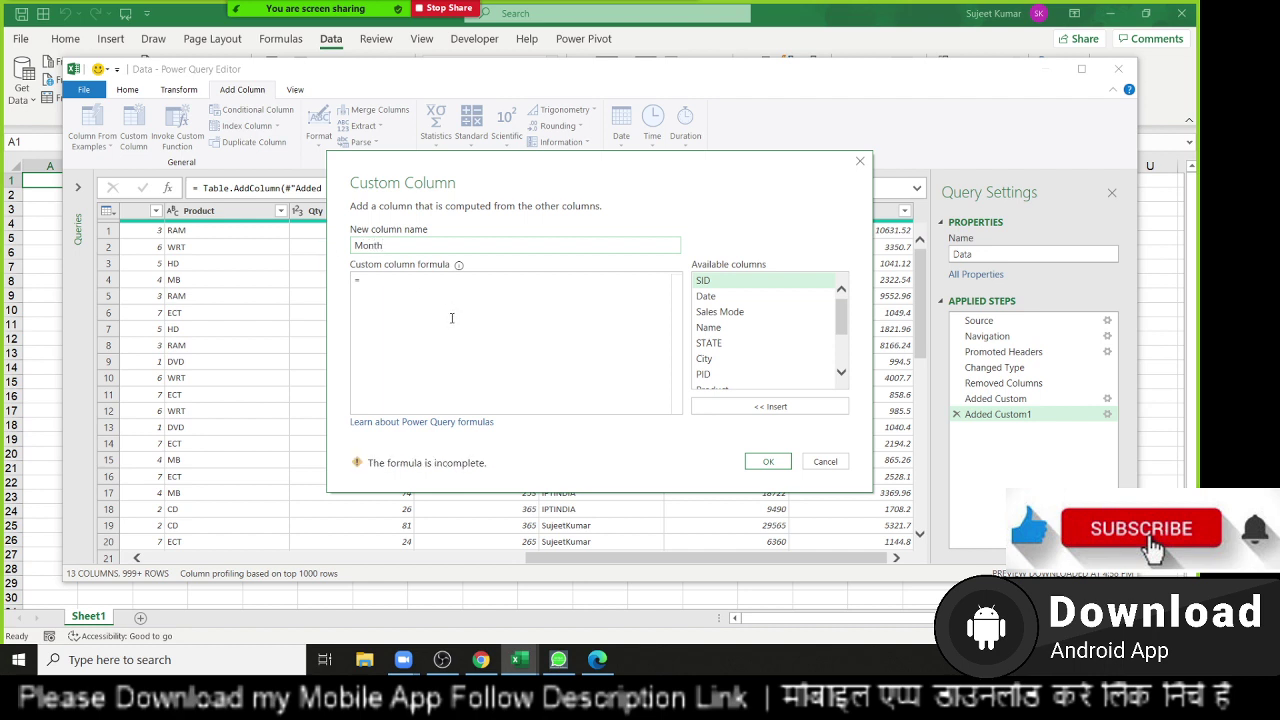
Enter the formula Date.Month([Date]) and create the Month column.
scroll(799, 368, down, 2)
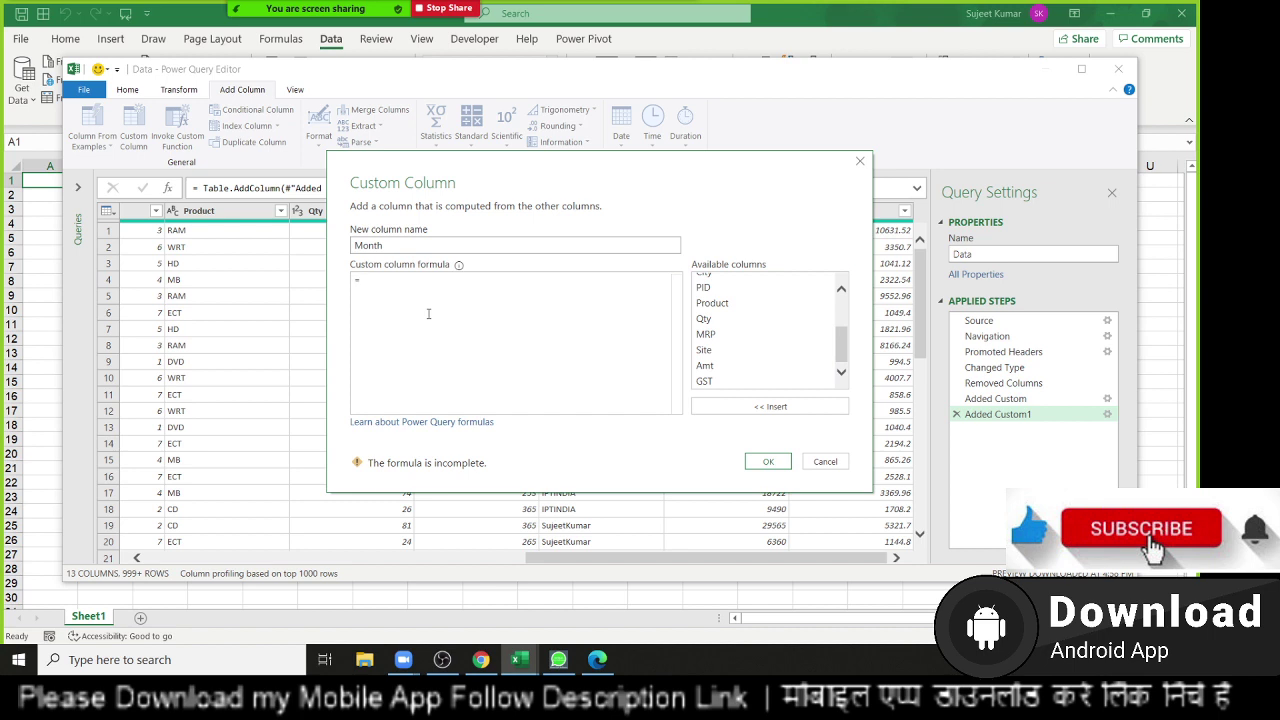
text( mon)
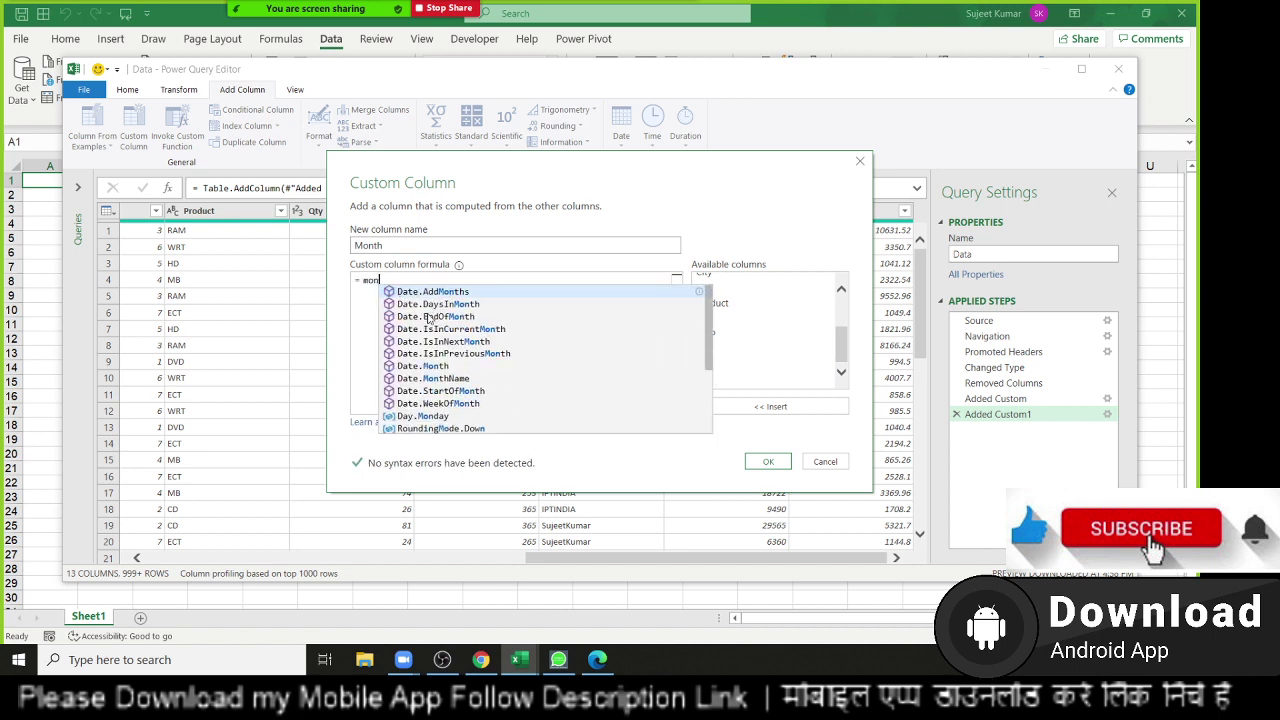
text(th)
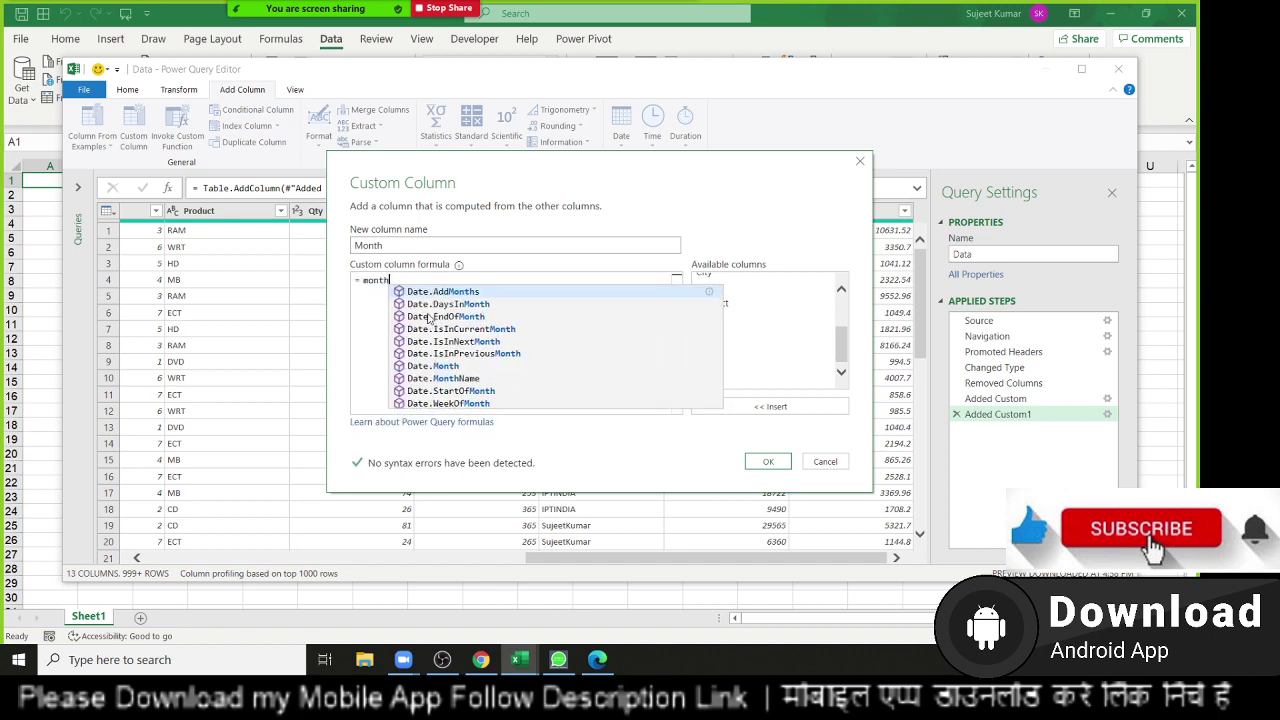
key(Down)
key(Down)
key(Down)
key(Down)
key(Down)
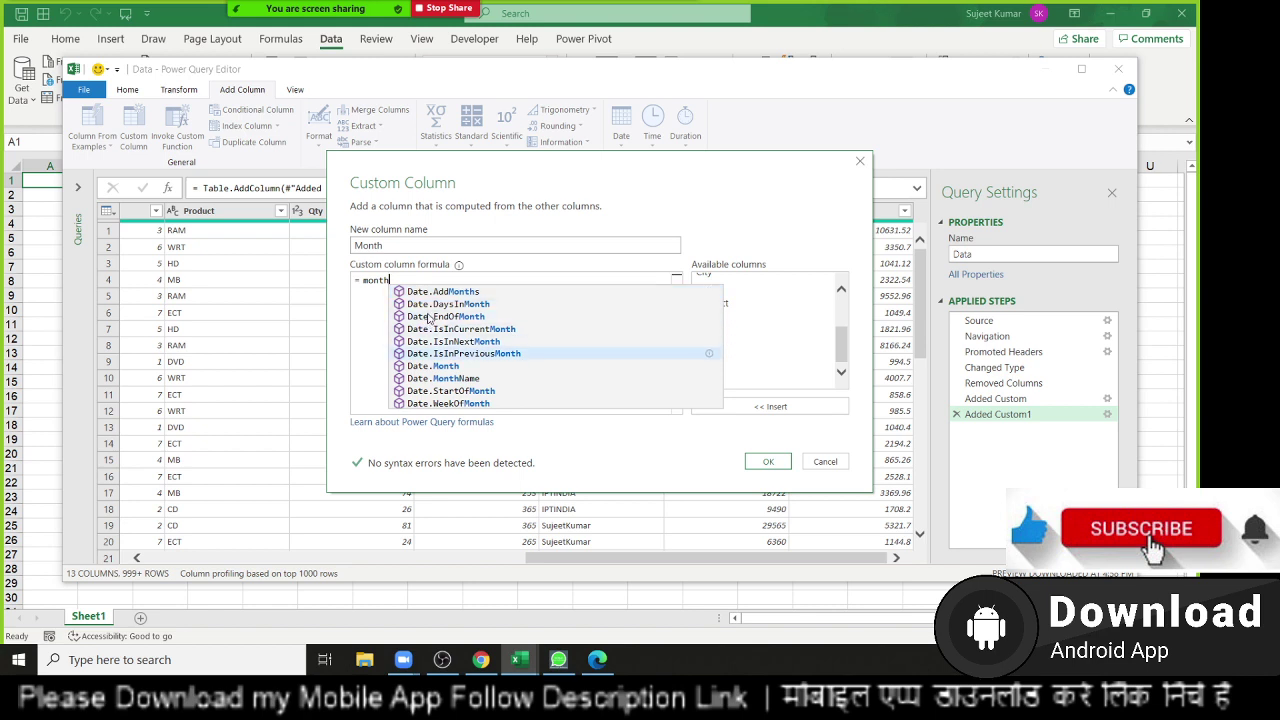
key(Down)
key(Tab)
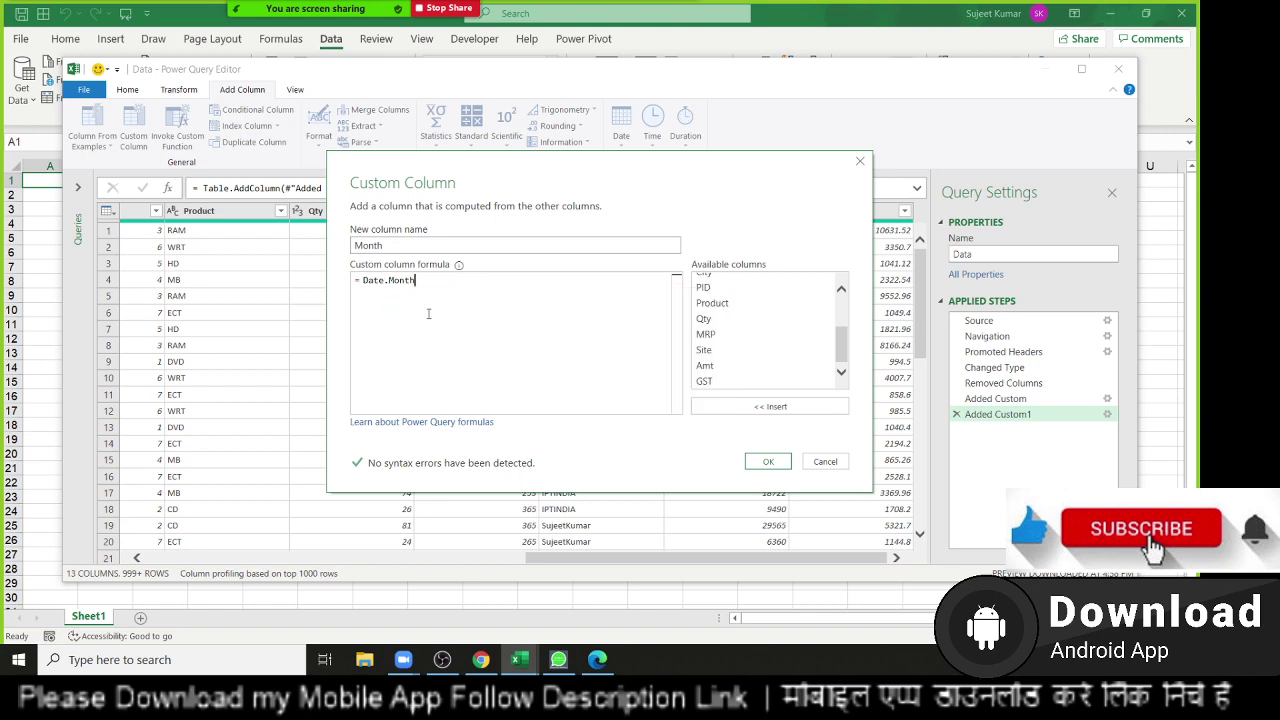
text(()
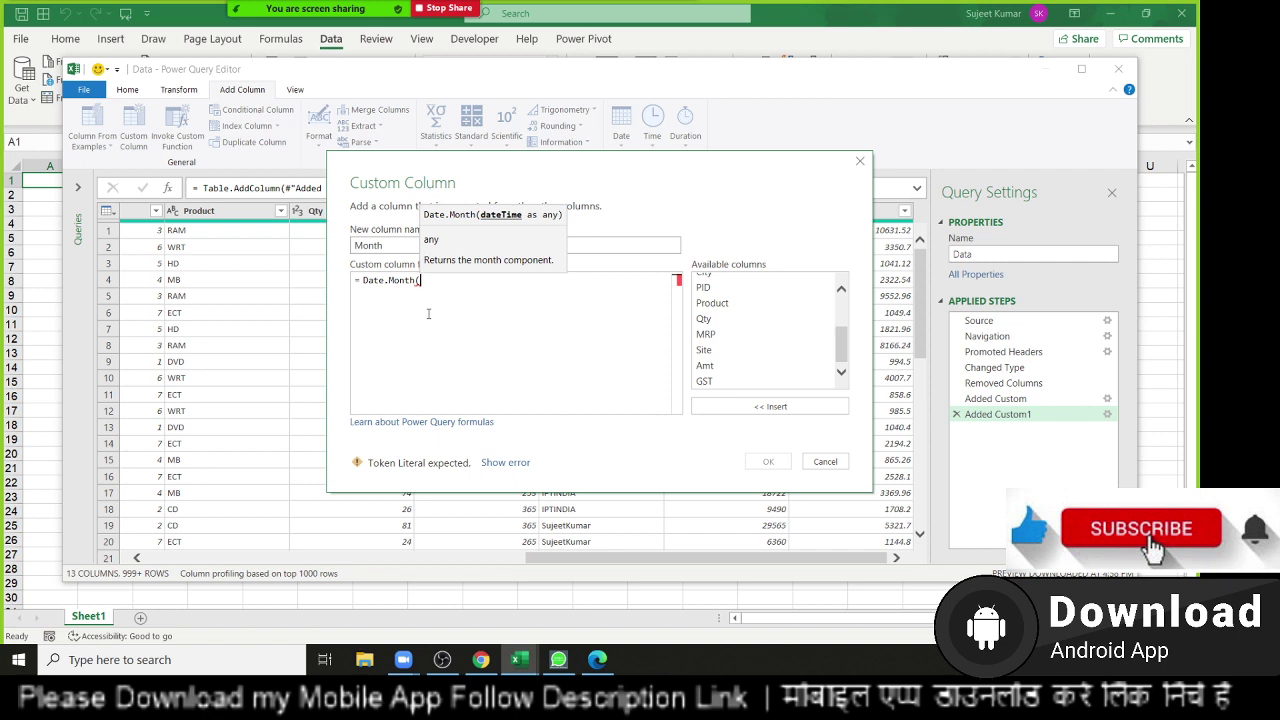
scroll(710, 336, up, 2)
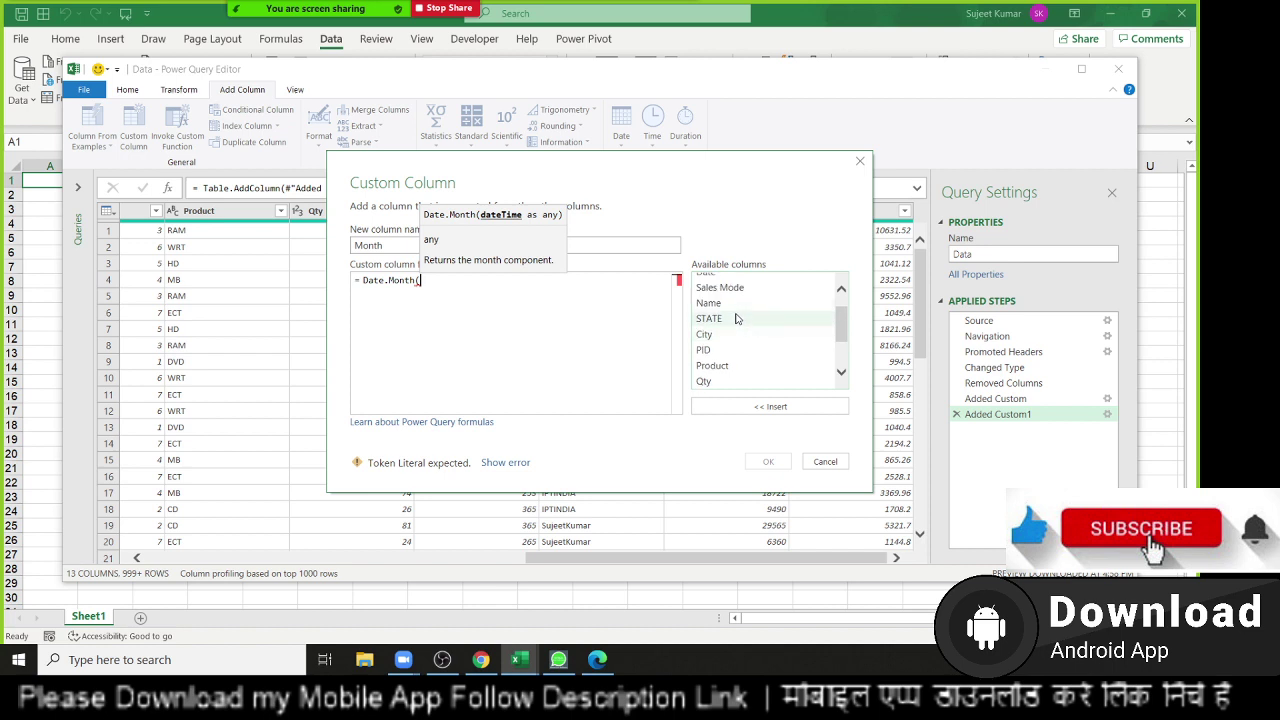
scroll(730, 318, up, 1)
double_click(706, 296)
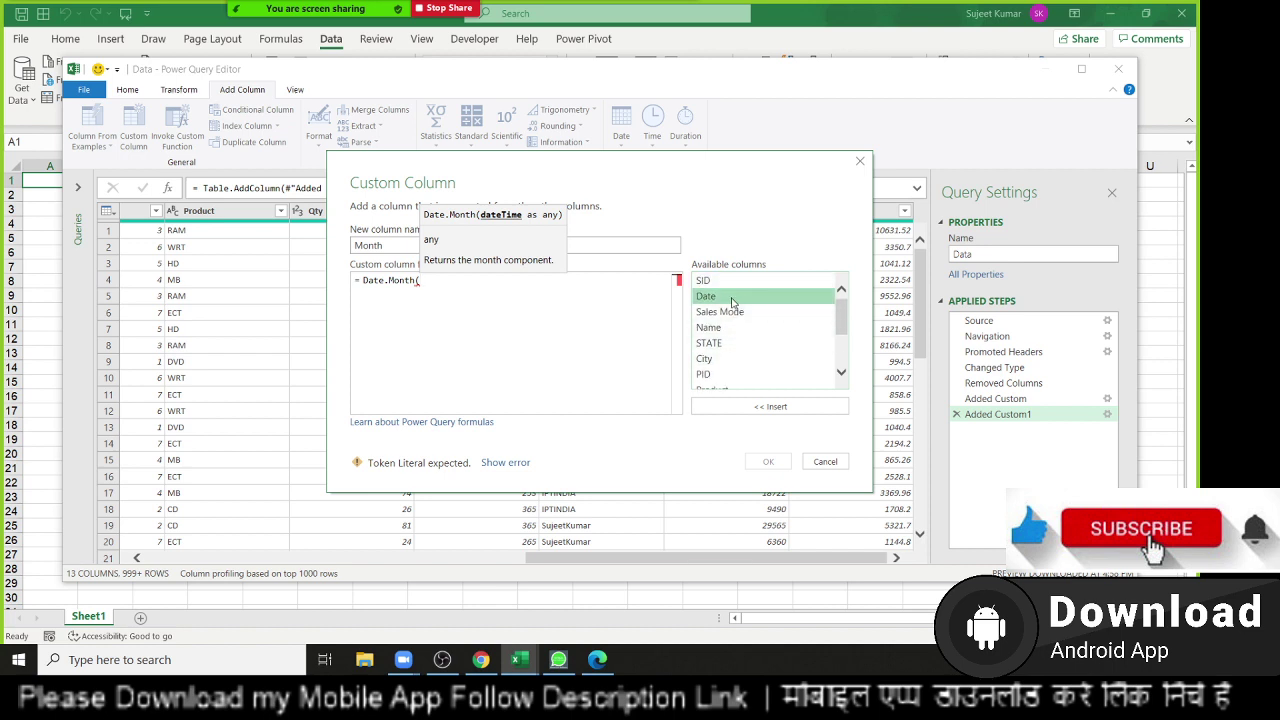
text())
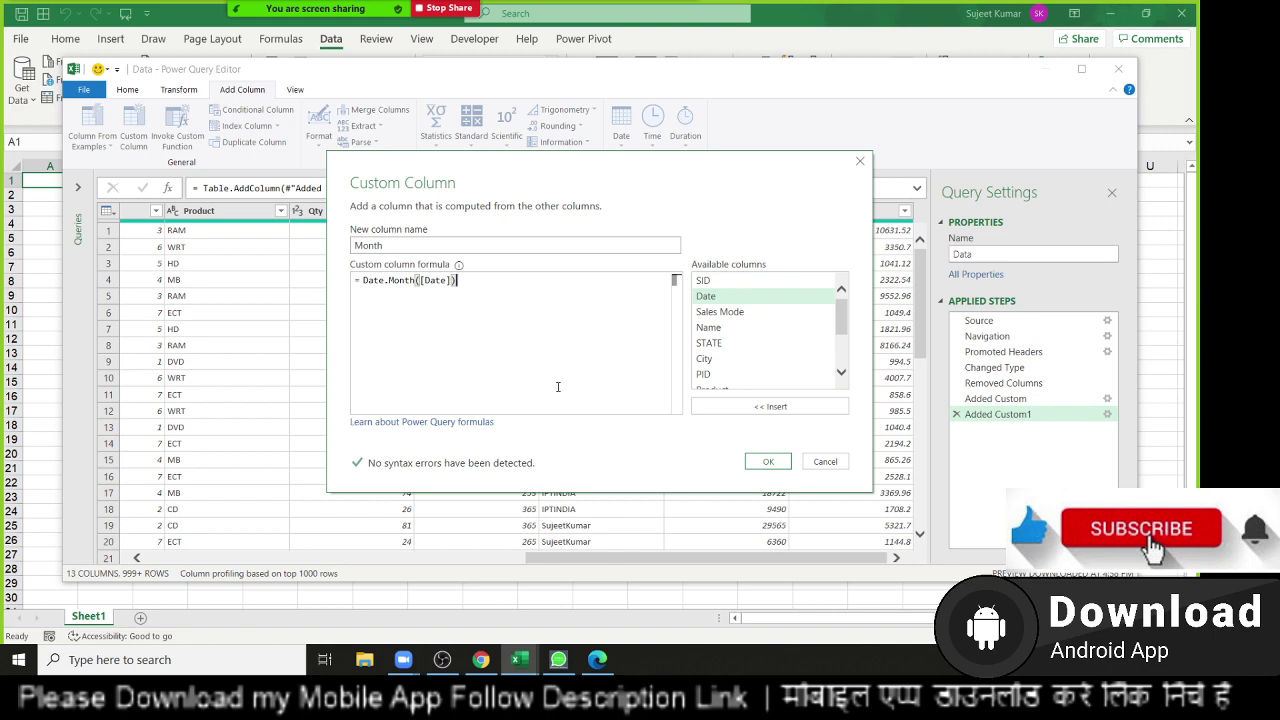
click(768, 461)
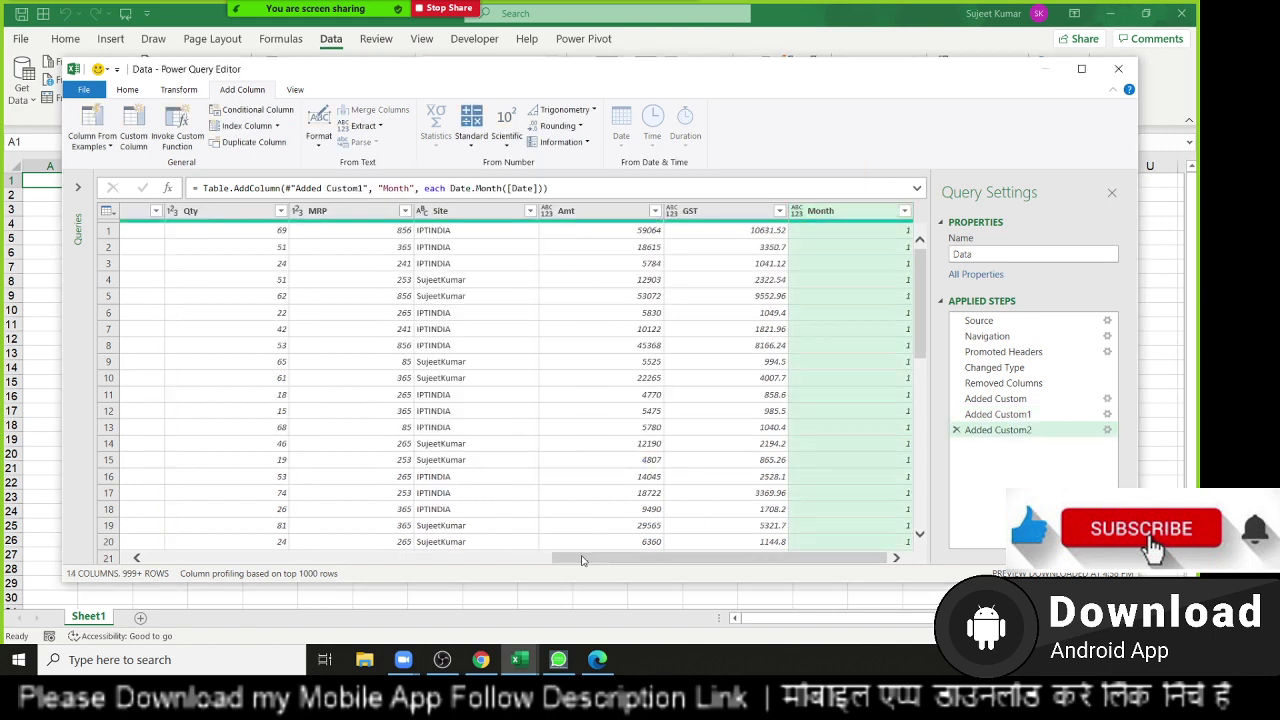
click(904, 211)
click(905, 211)
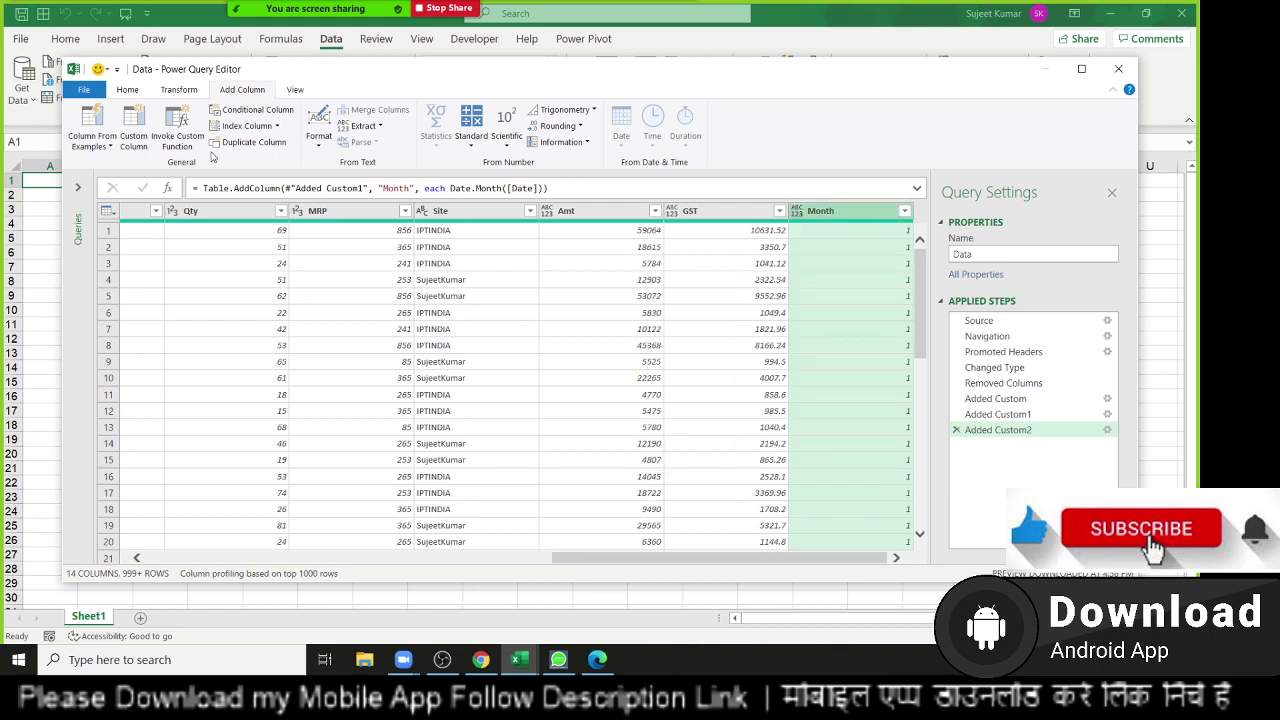
click(904, 211)
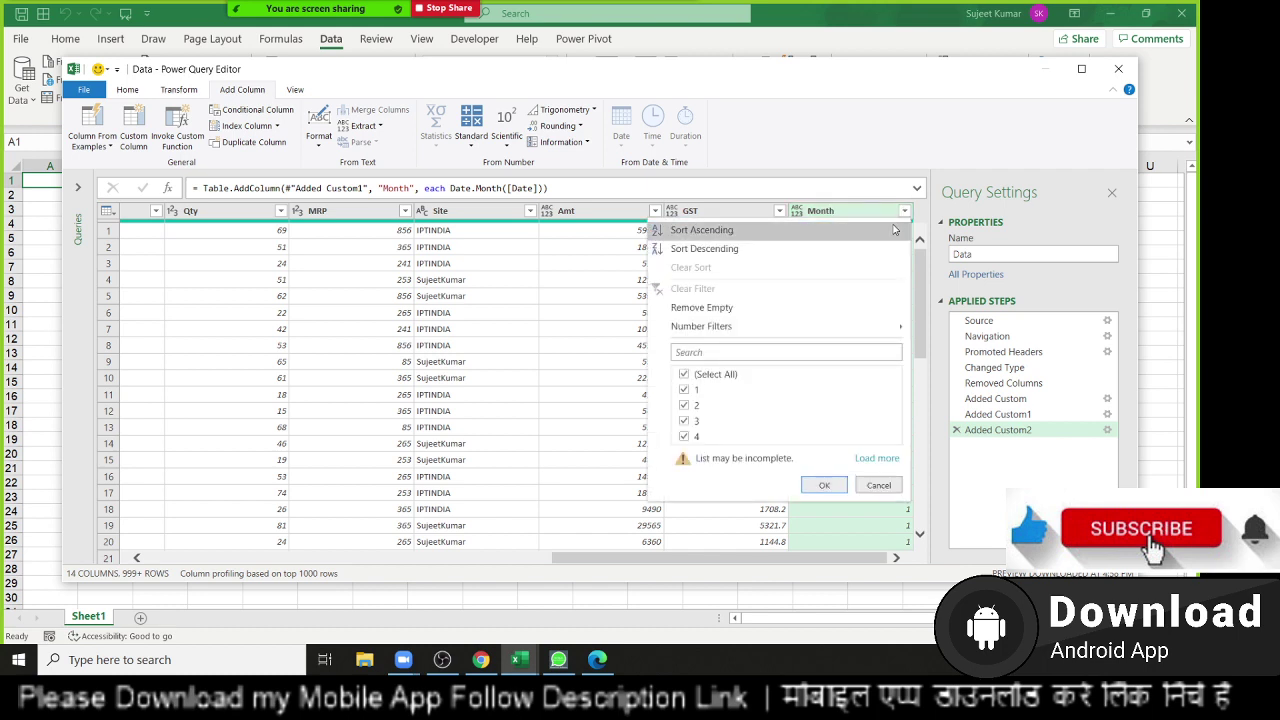
key(Escape)
right_click(846, 213)
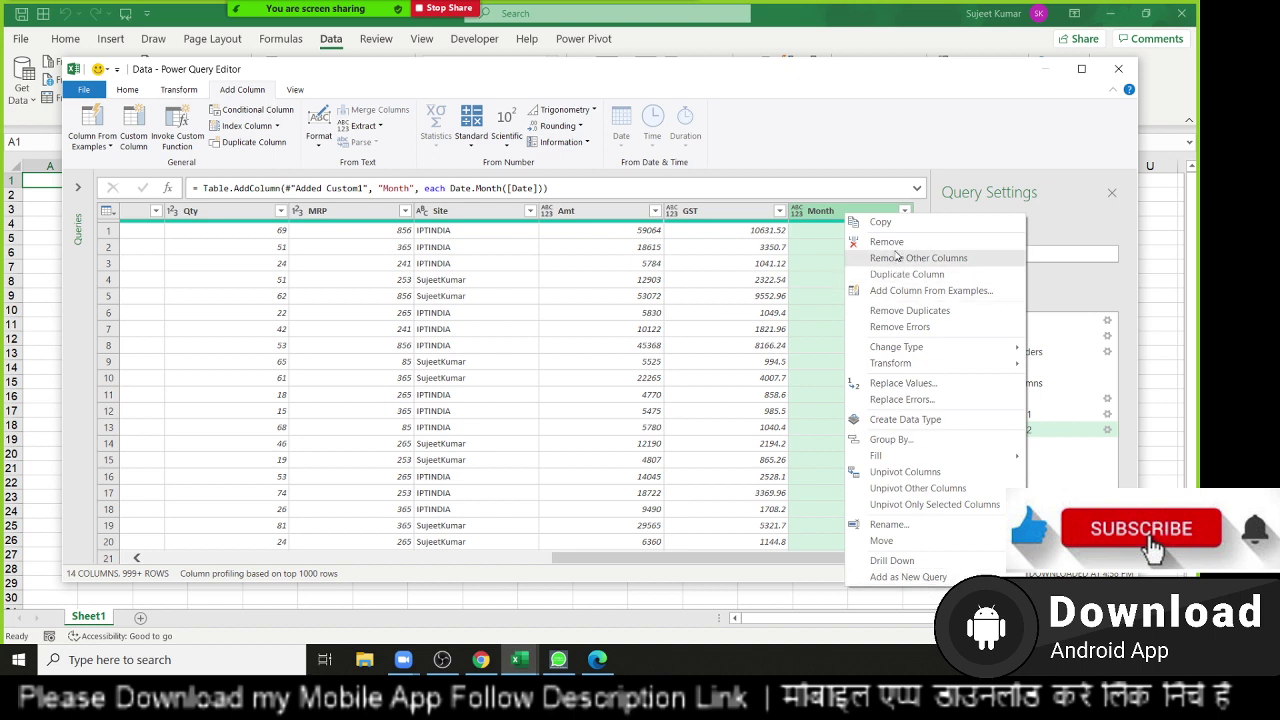
key(Escape)
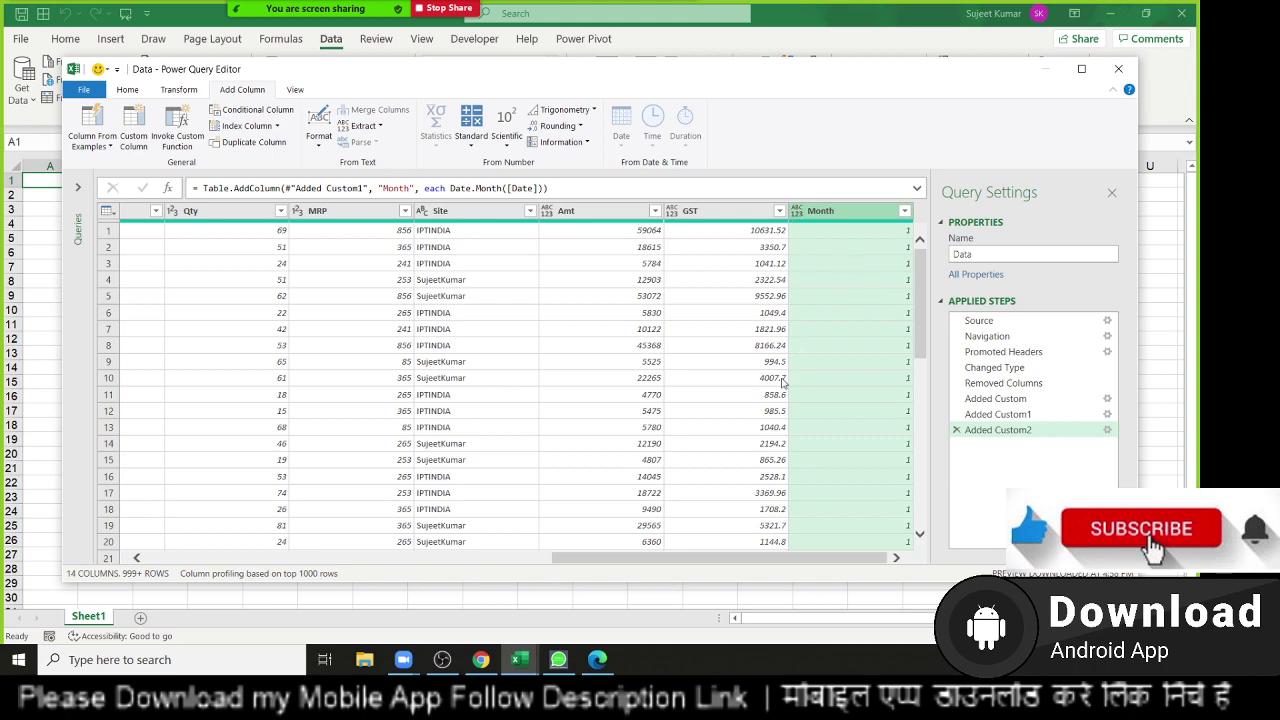
drag(729, 557, 256, 528)
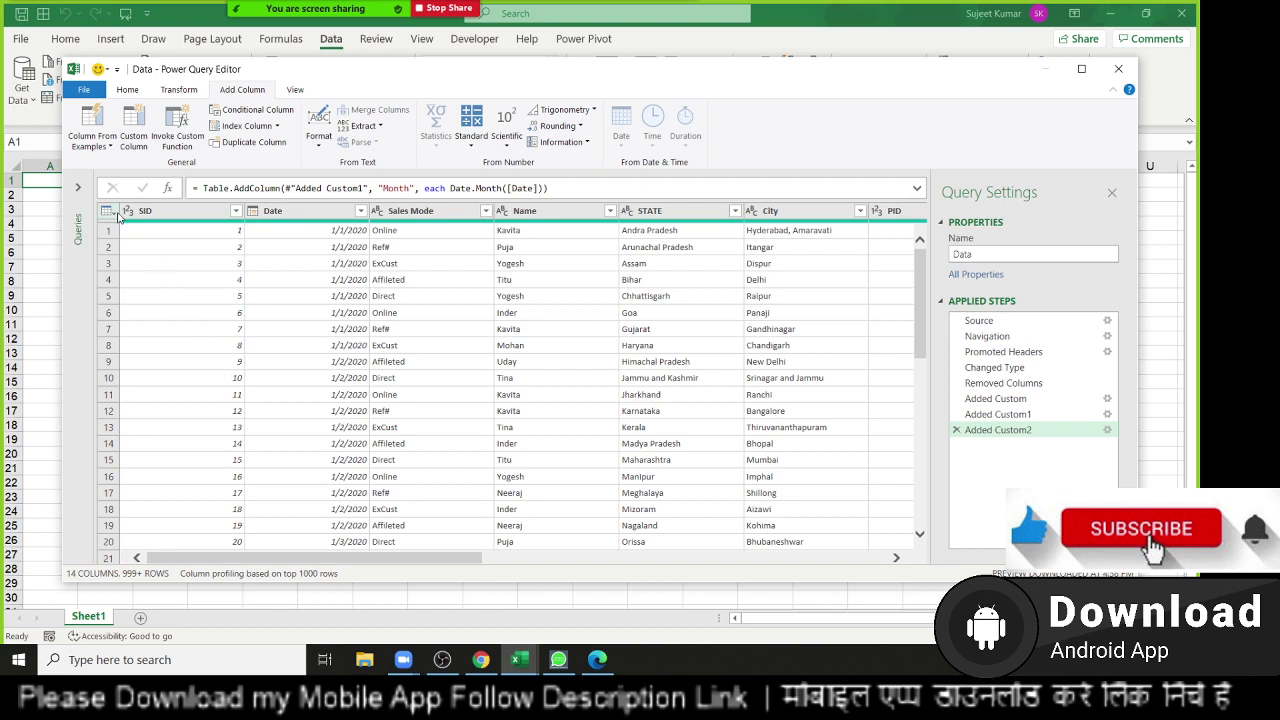
click(172, 212)
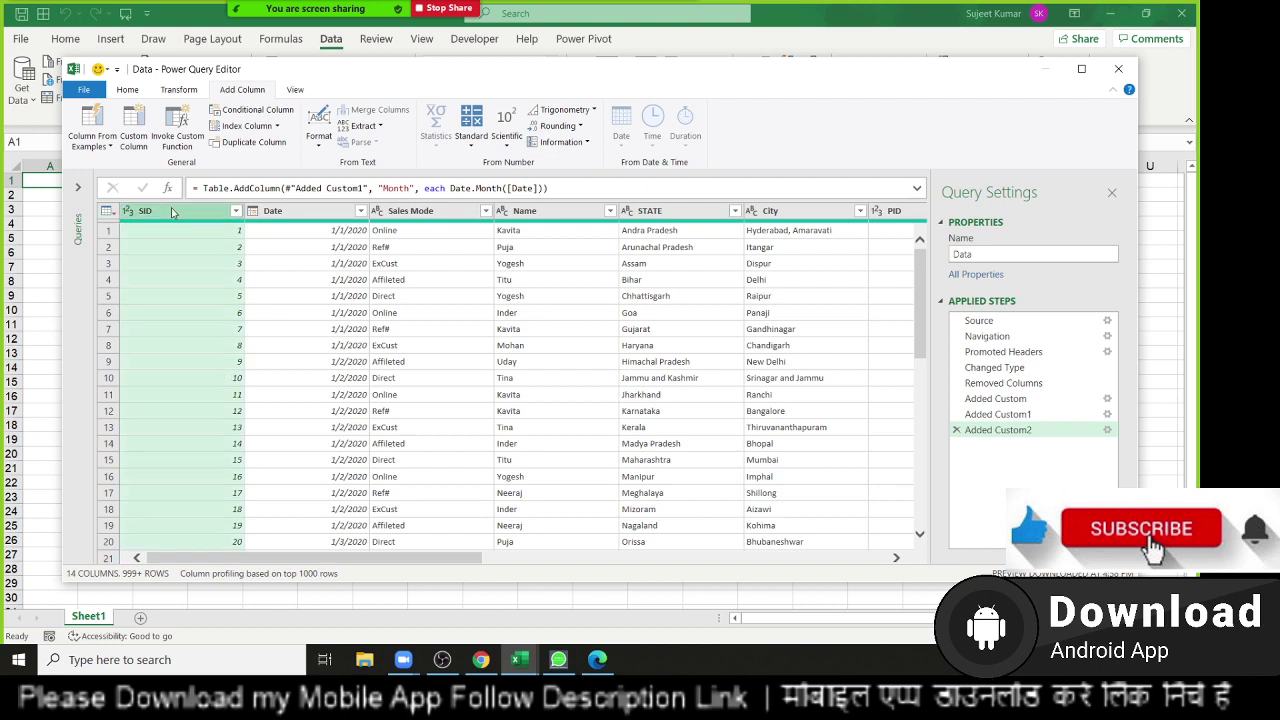
click(297, 219)
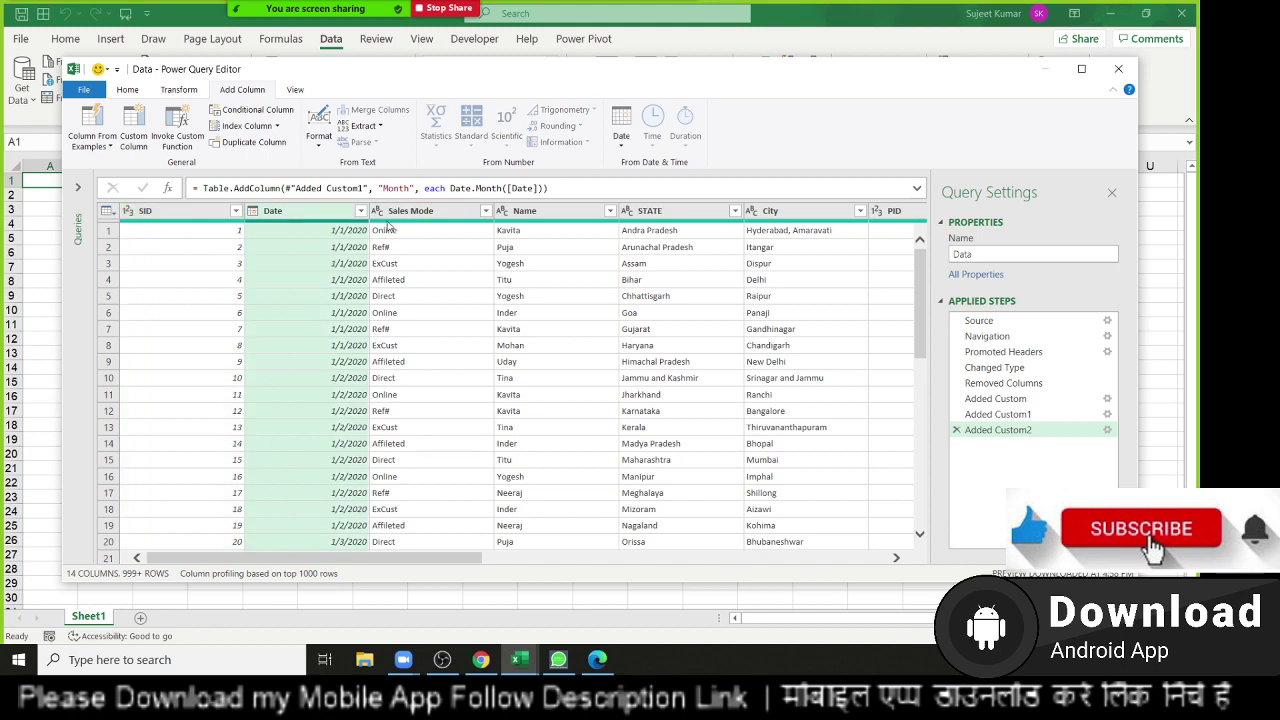
click(396, 226)
click(539, 222)
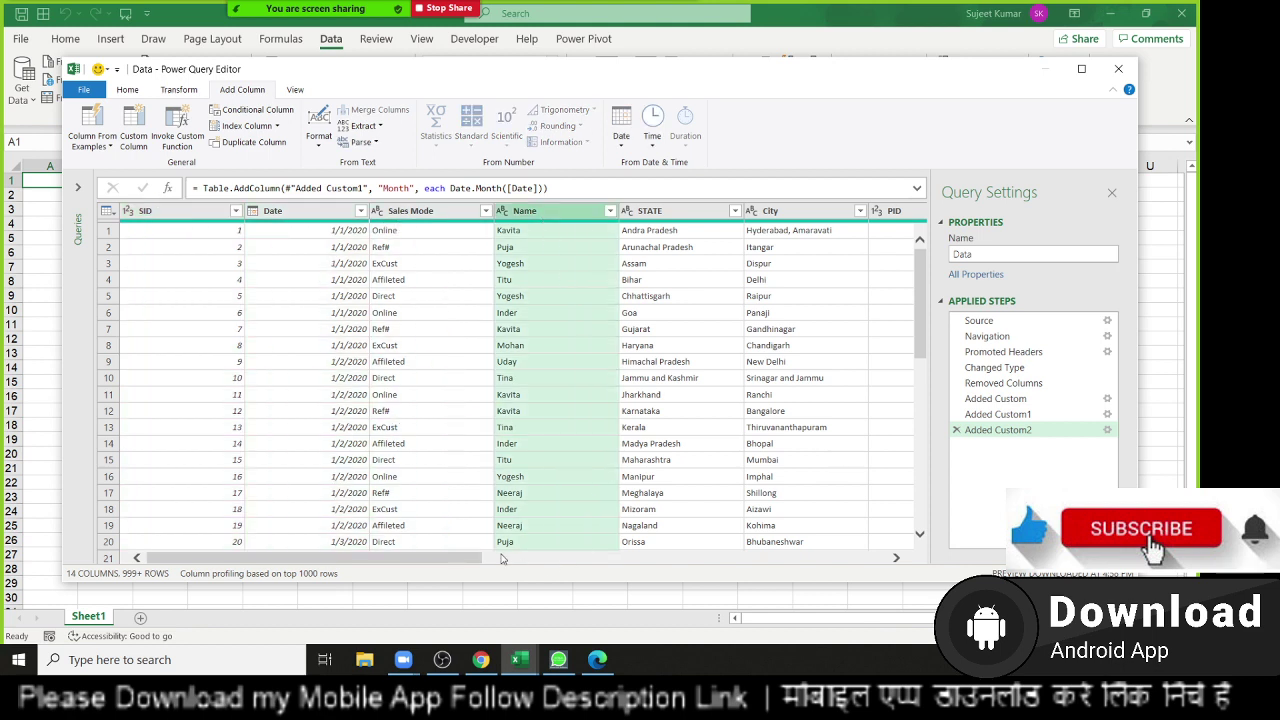
drag(476, 558, 742, 528)
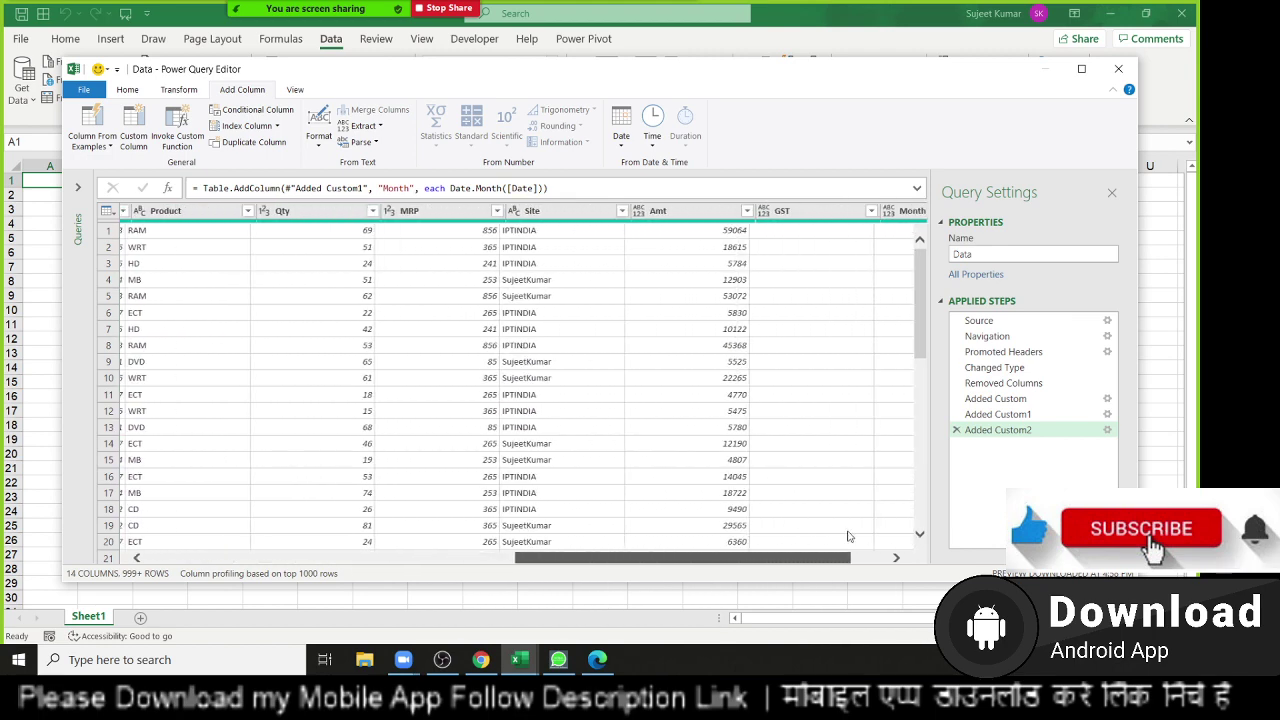
drag(742, 528, 966, 558)
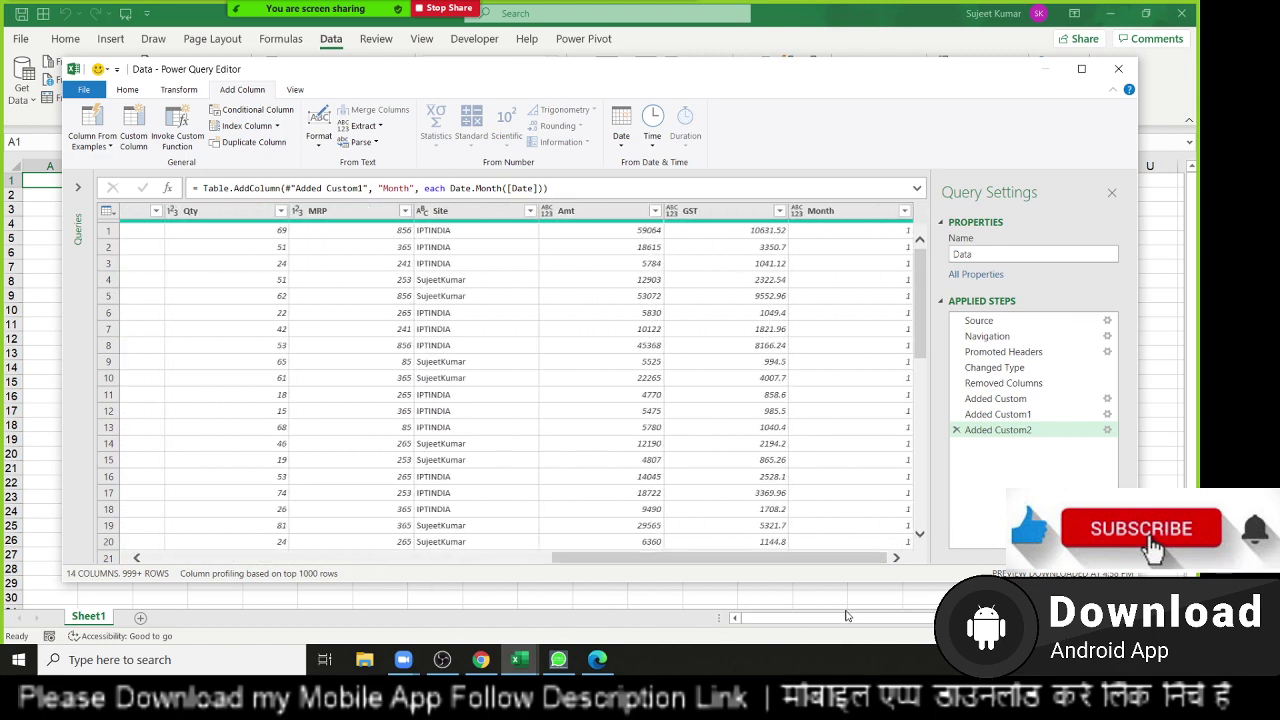
click(796, 213)
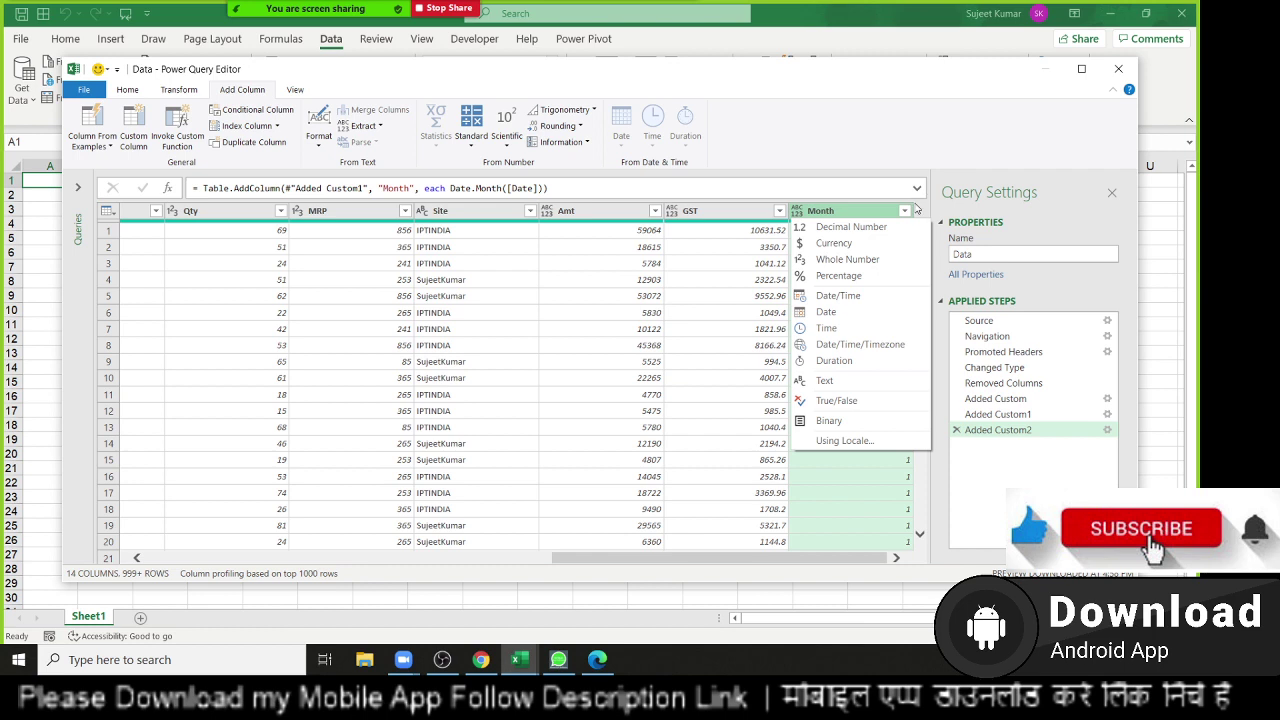
click(916, 209)
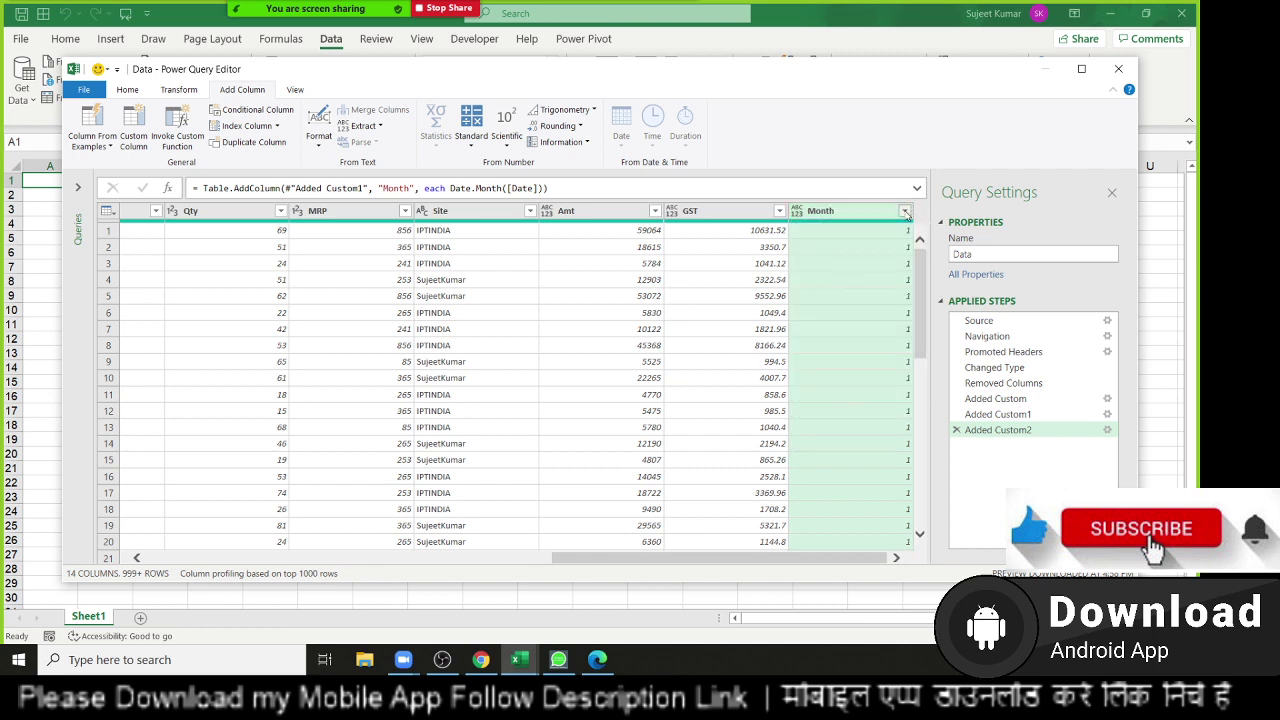
click(905, 211)
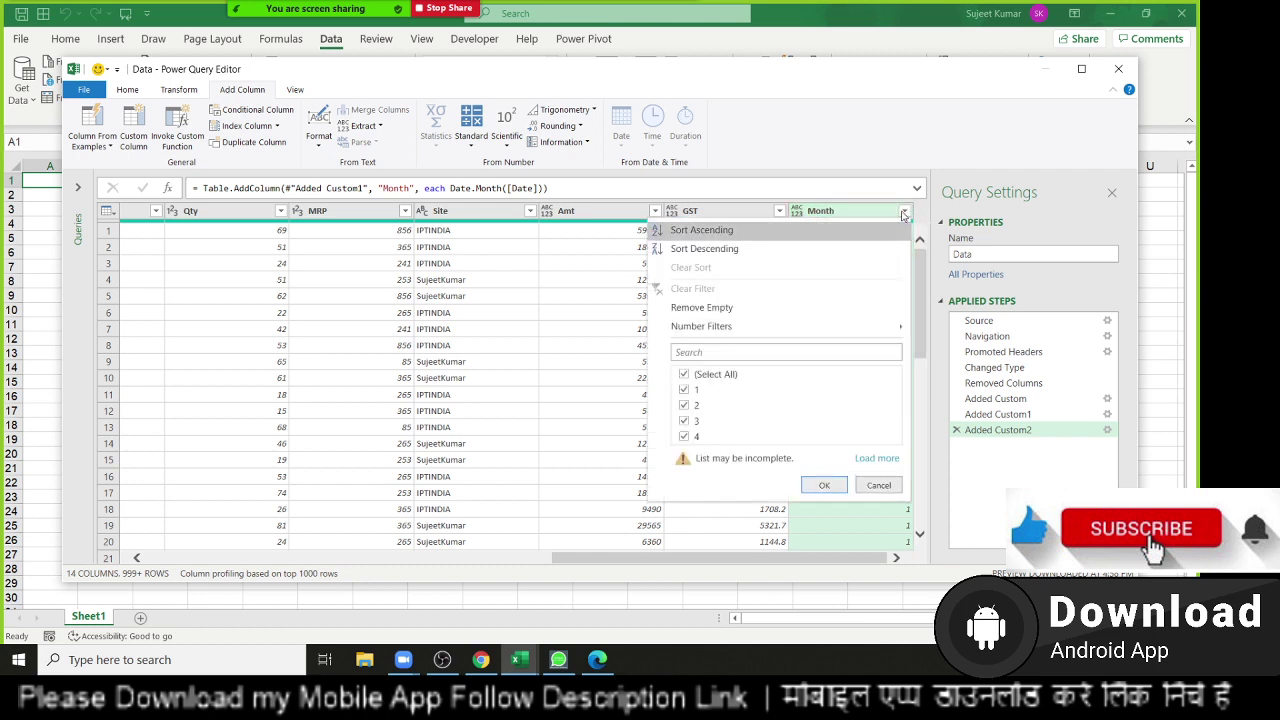
click(879, 486)
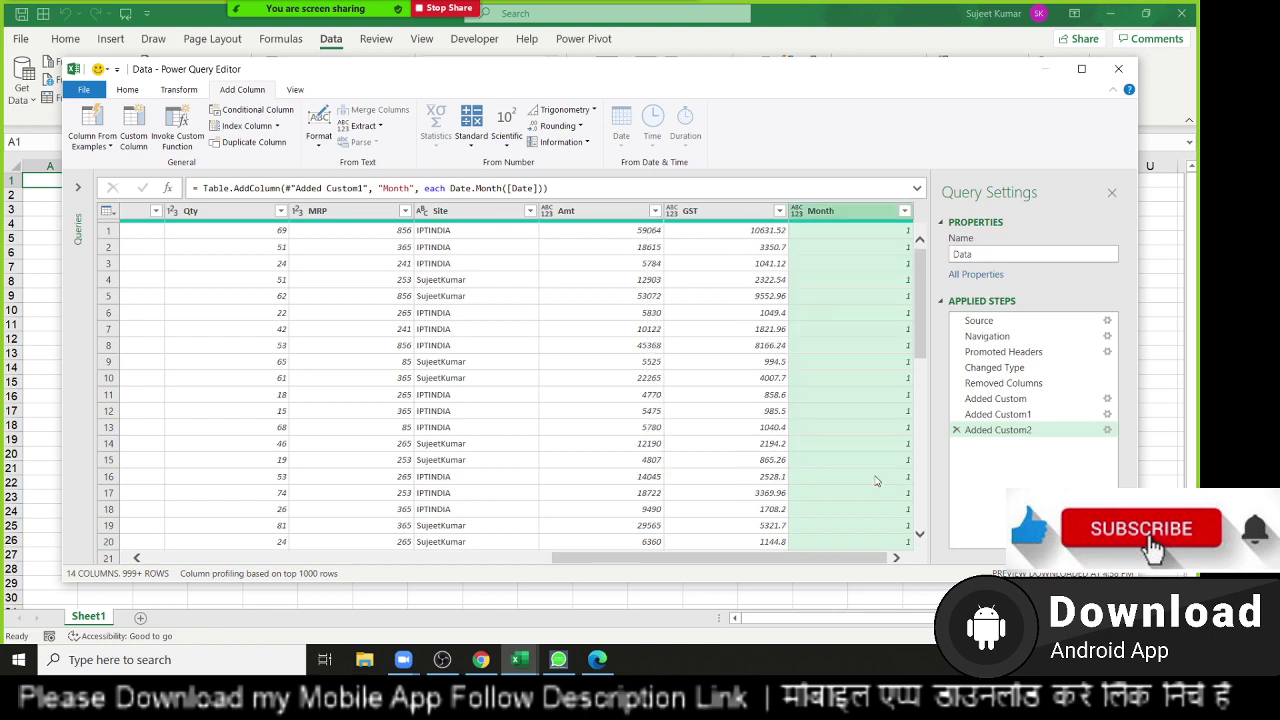
Remove the Month column from the Data query and begin a new custom column.
right_click(847, 217)
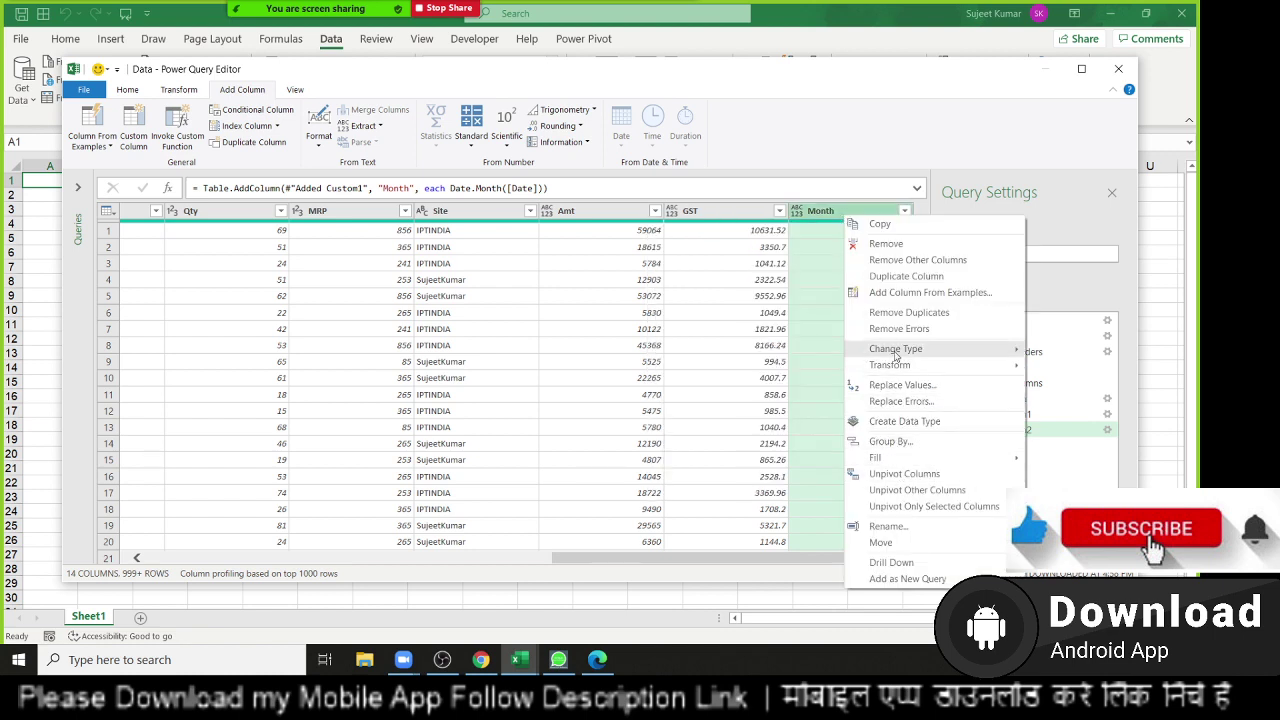
click(886, 244)
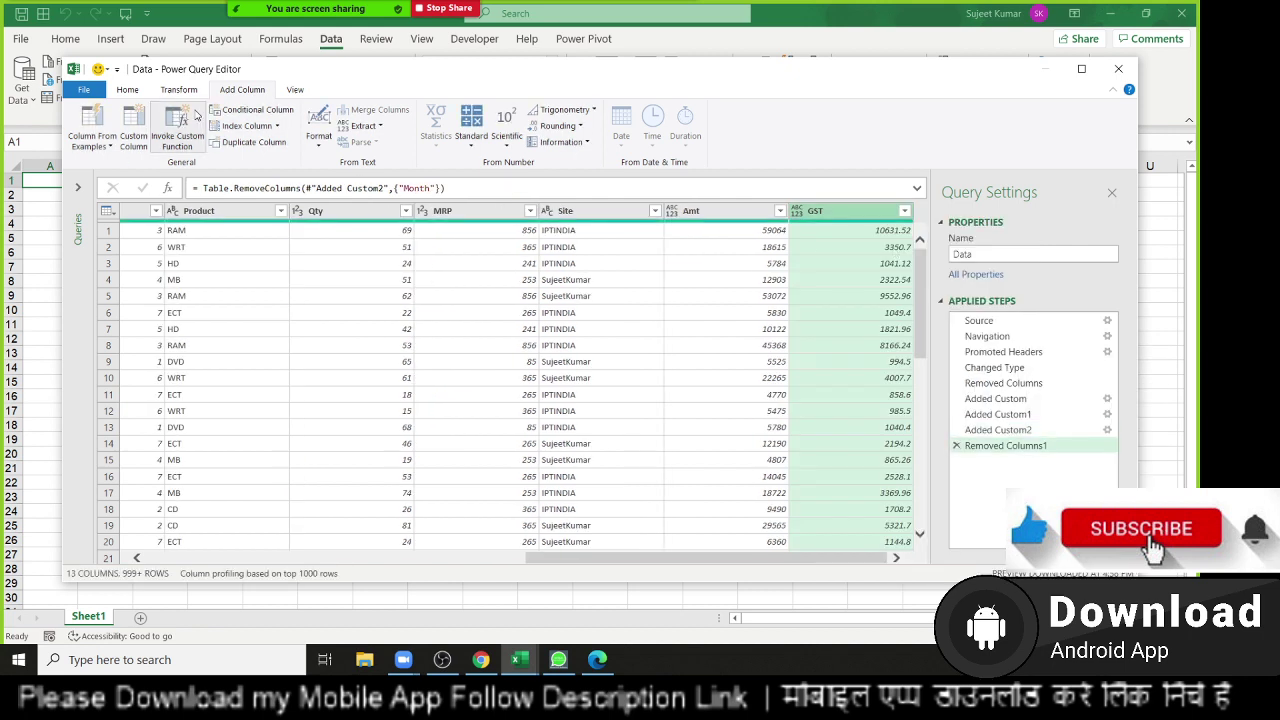
click(133, 135)
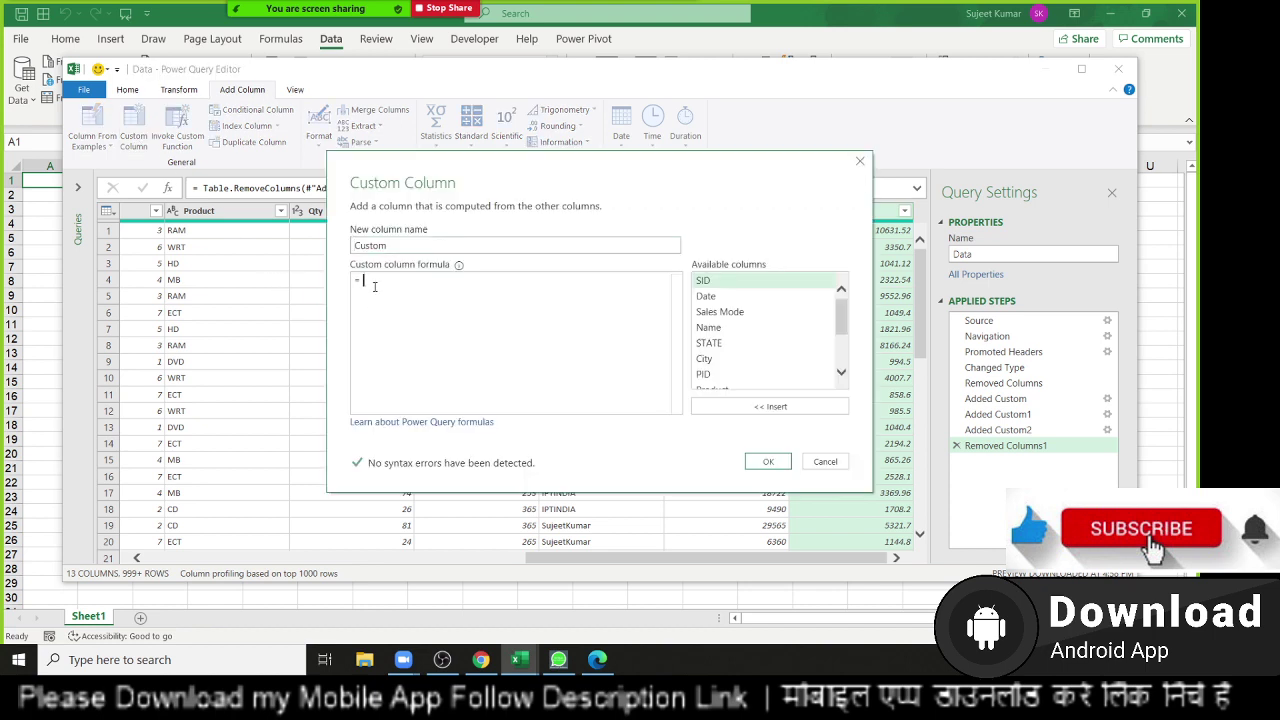
Name the new custom column month.
click(392, 245)
key(ctrl+a)
text(mon)
text(th)
click(398, 286)
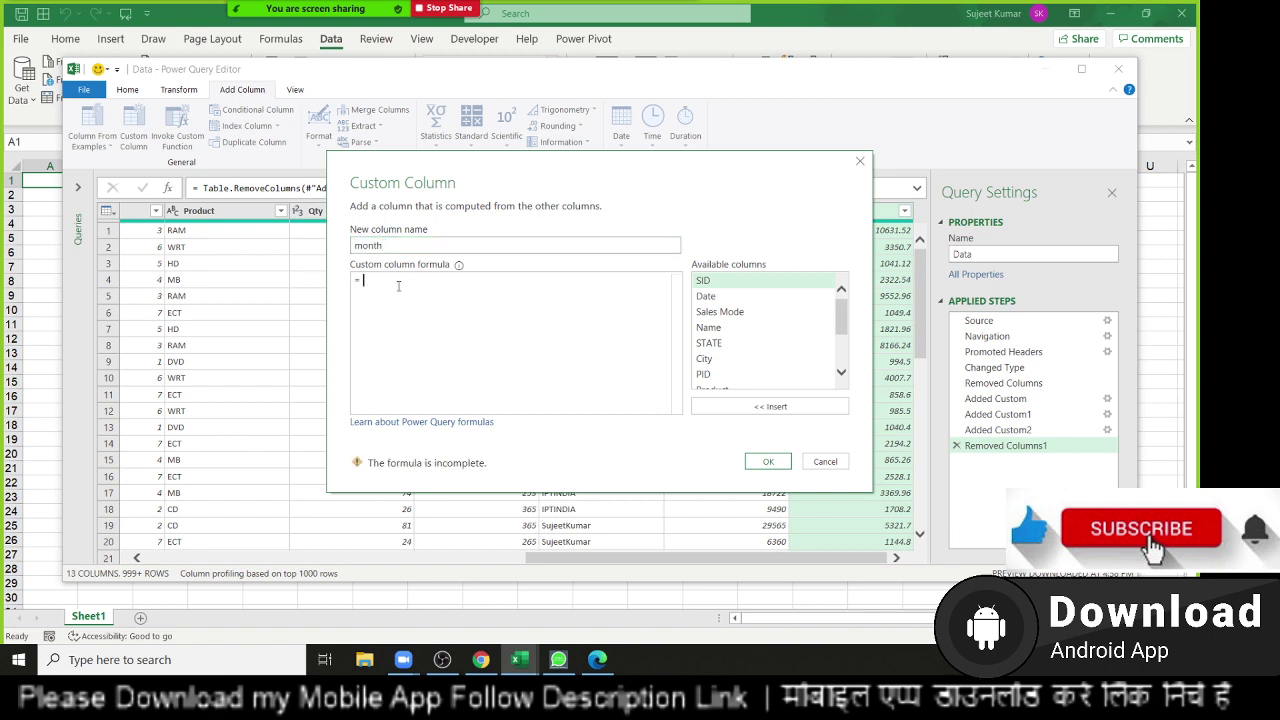
Enter the formula Text.Format([Date],"MMM") and create the column.
text(te)
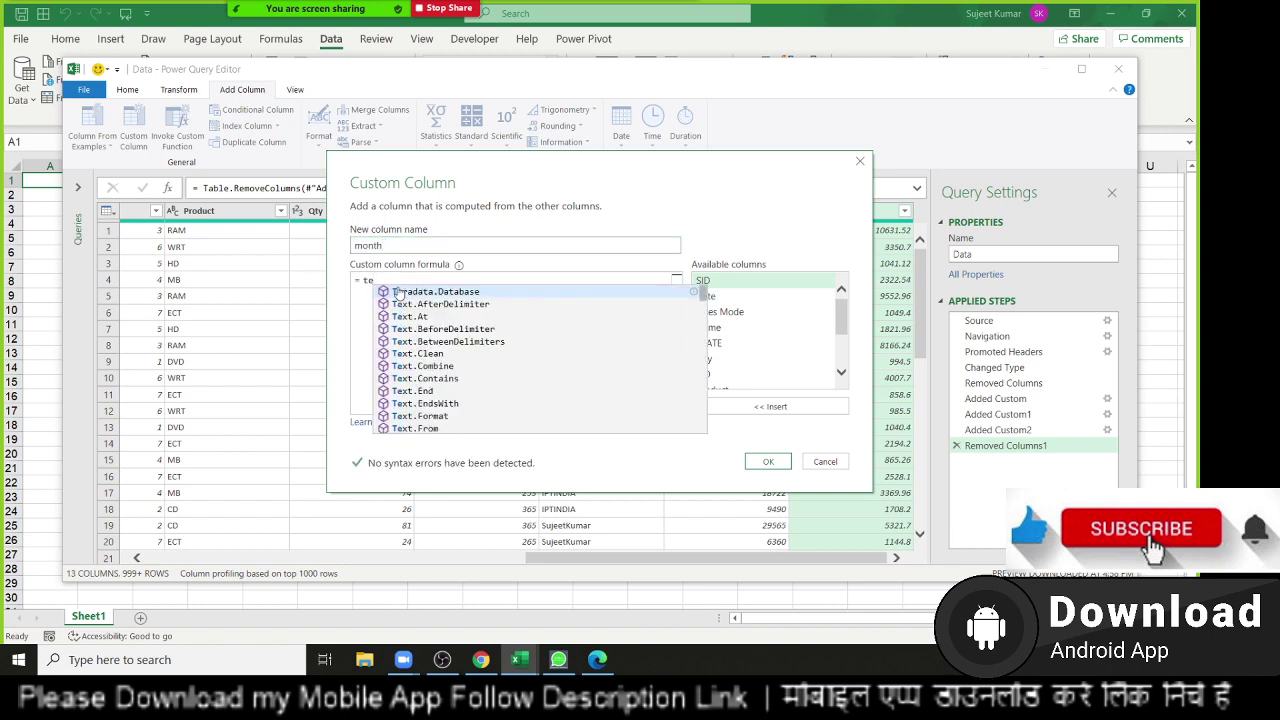
text(xt)
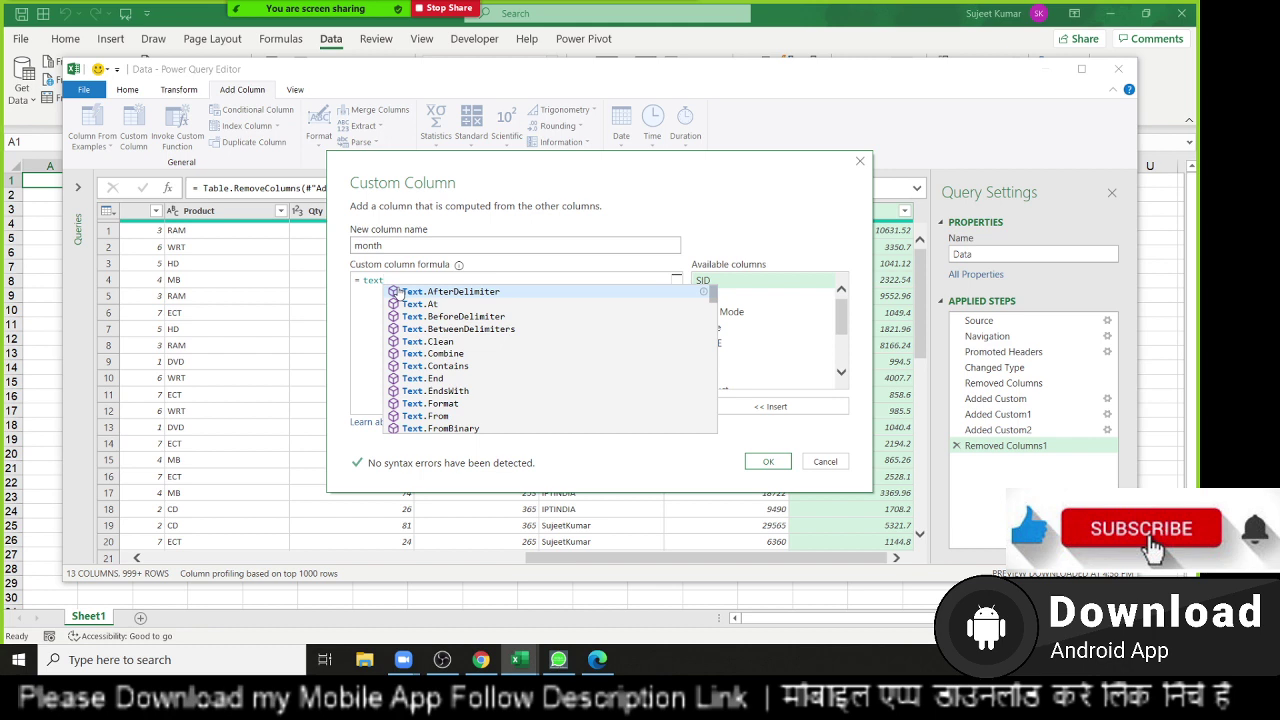
text(()
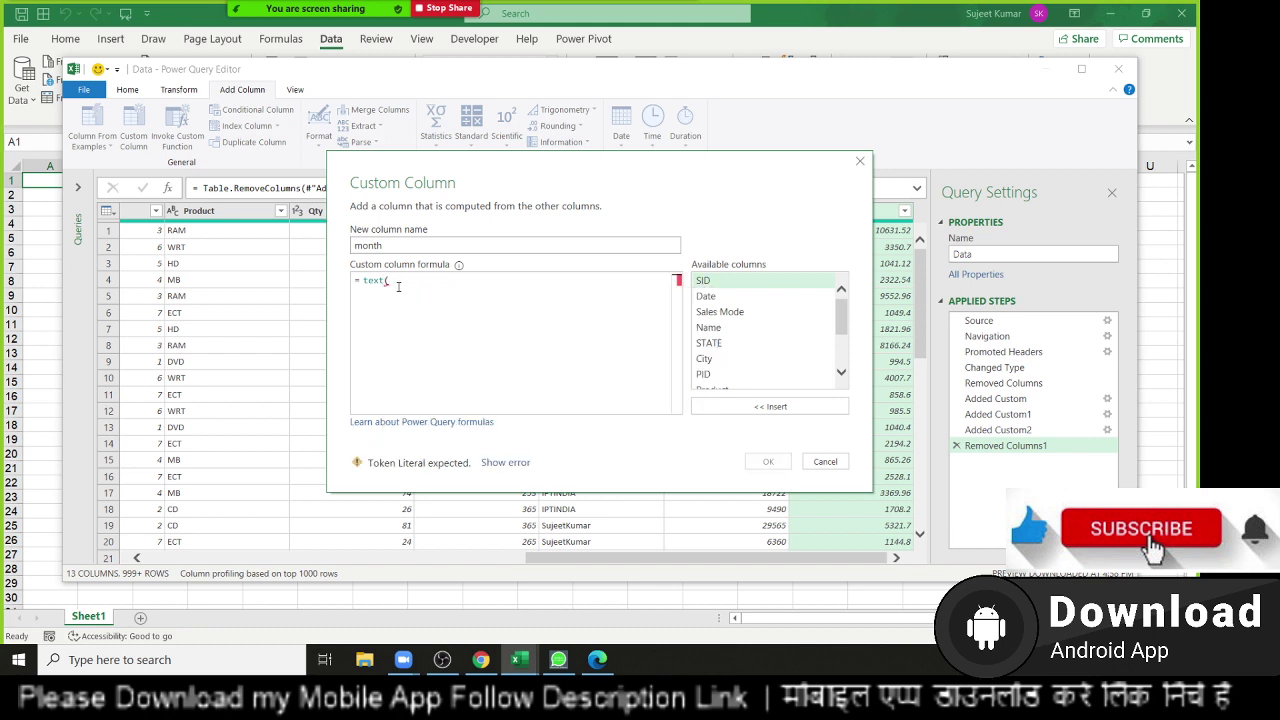
key(BackSpace)
key(BackSpace)
key(BackSpace)
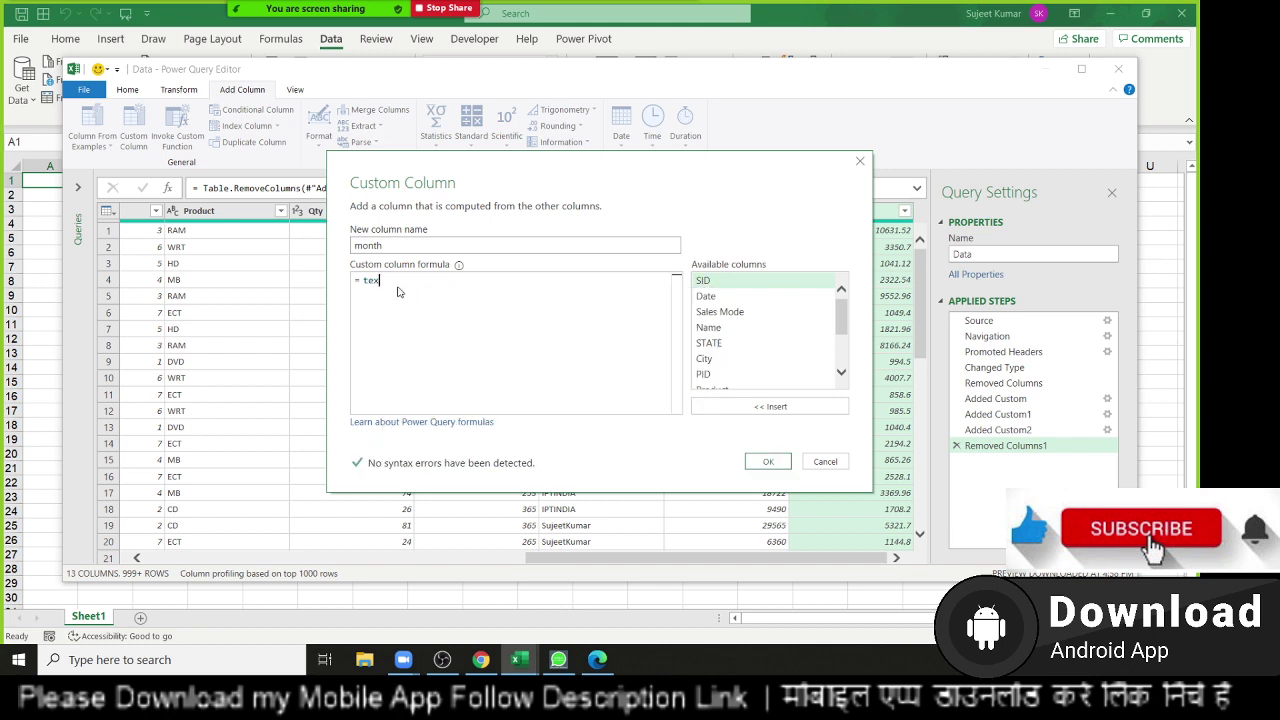
key(BackSpace)
key(BackSpace)
text(form)
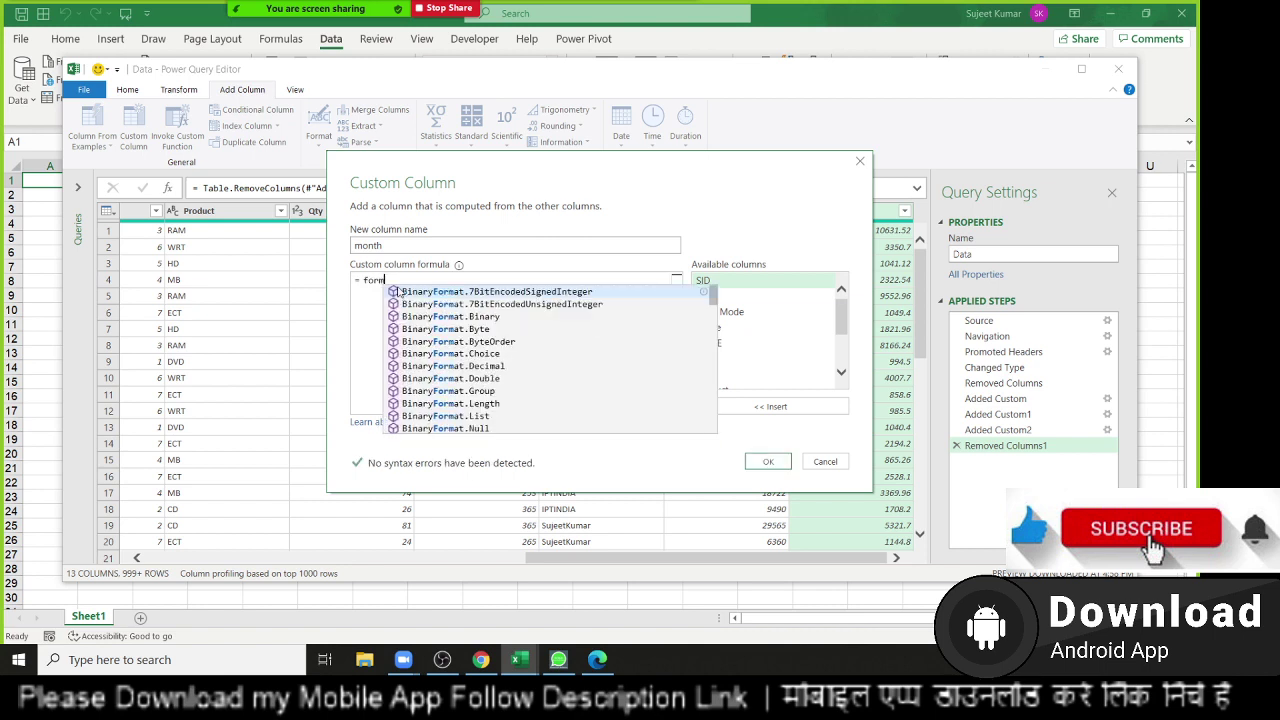
text(a)
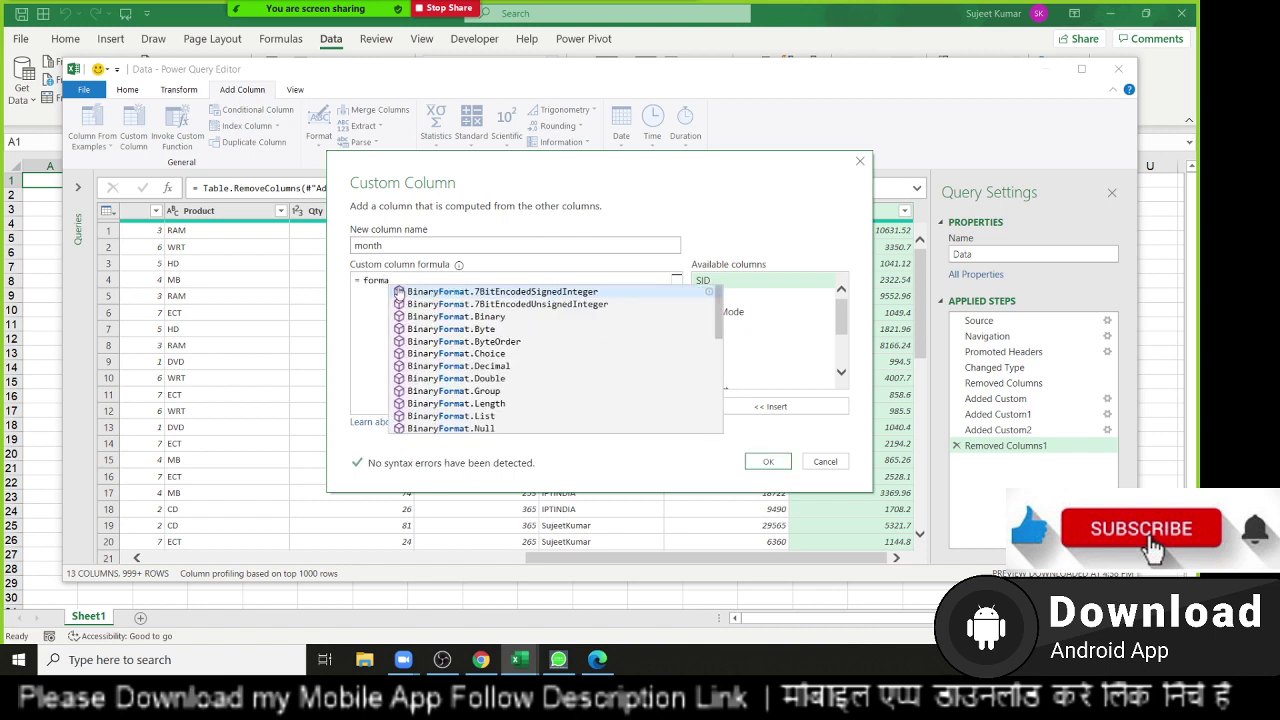
text(t)
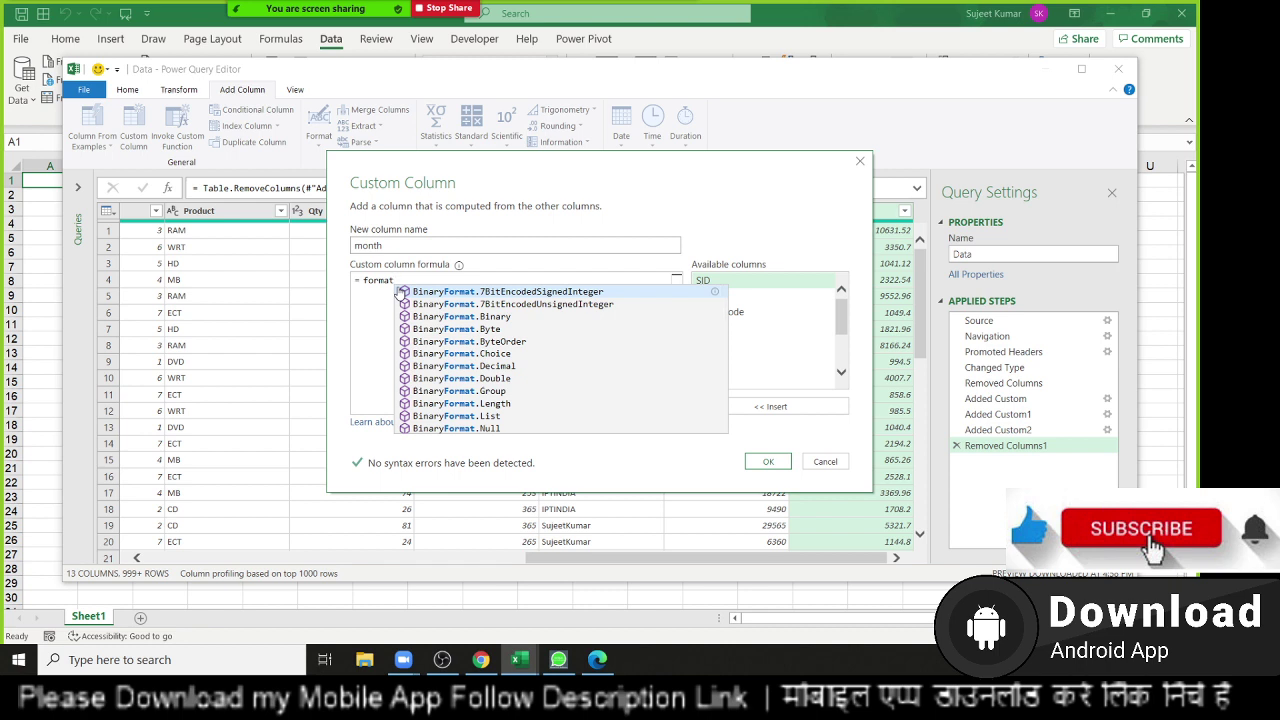
key(Down)
key(Down)
key(Down)
key(Down)
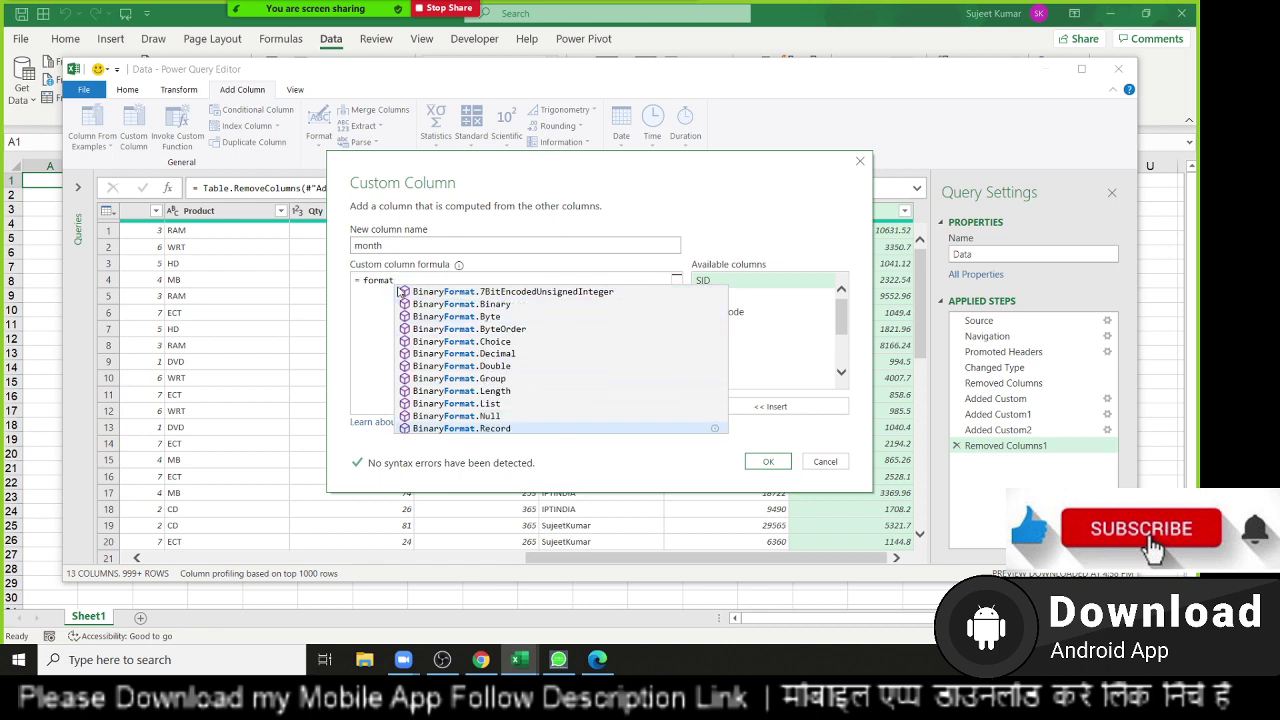
key(Down)
key(Down)
key(Down)
key(Up)
key(Up)
key(Up)
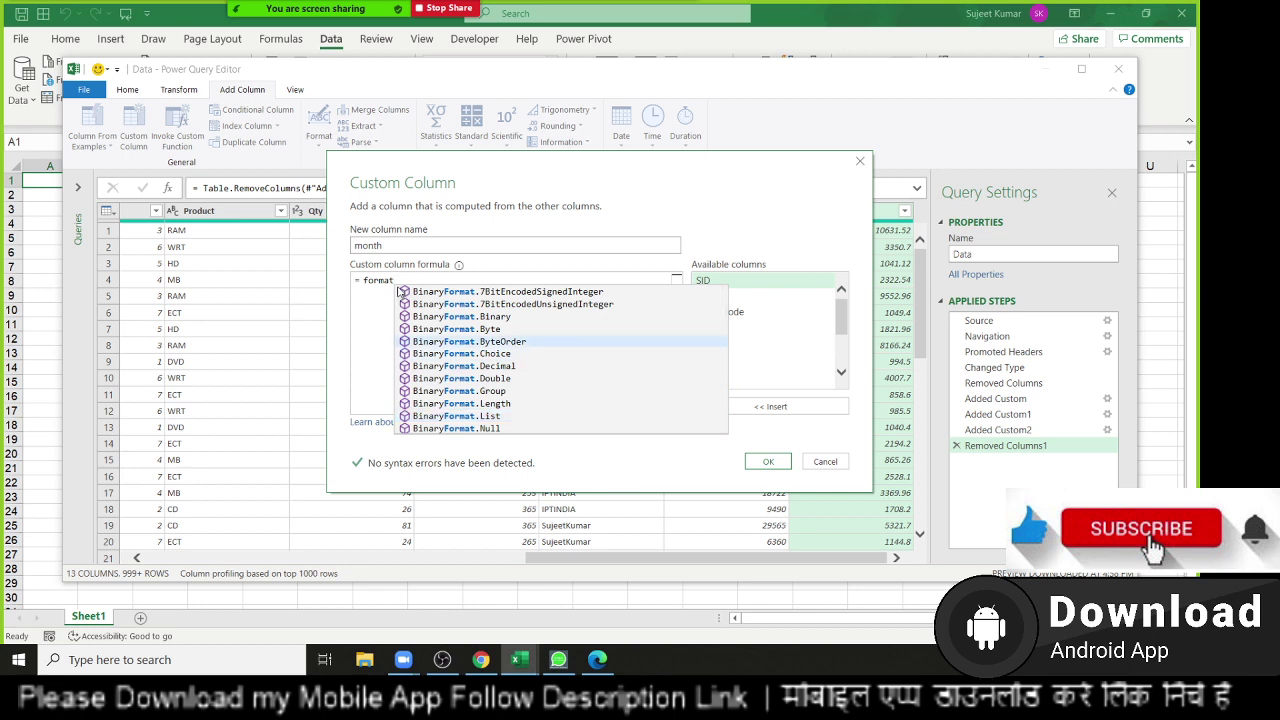
key(Down)
key(Down)
key(Down)
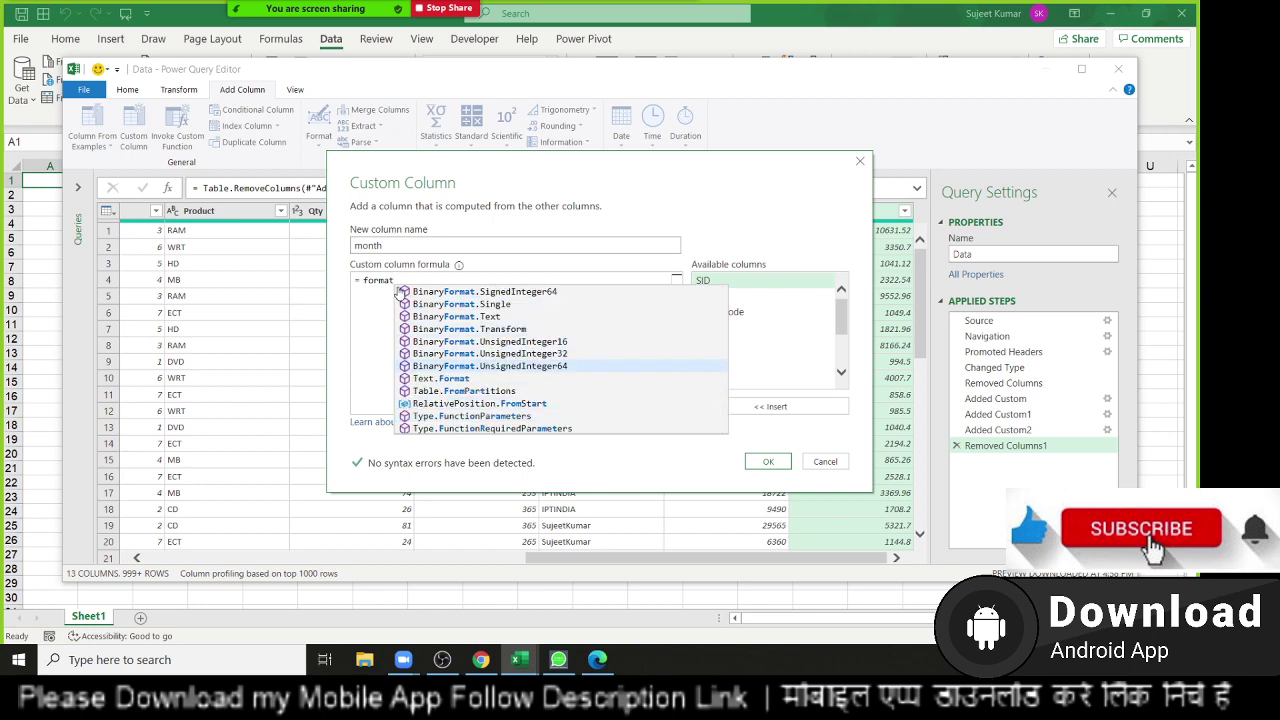
key(Down)
key(Tab)
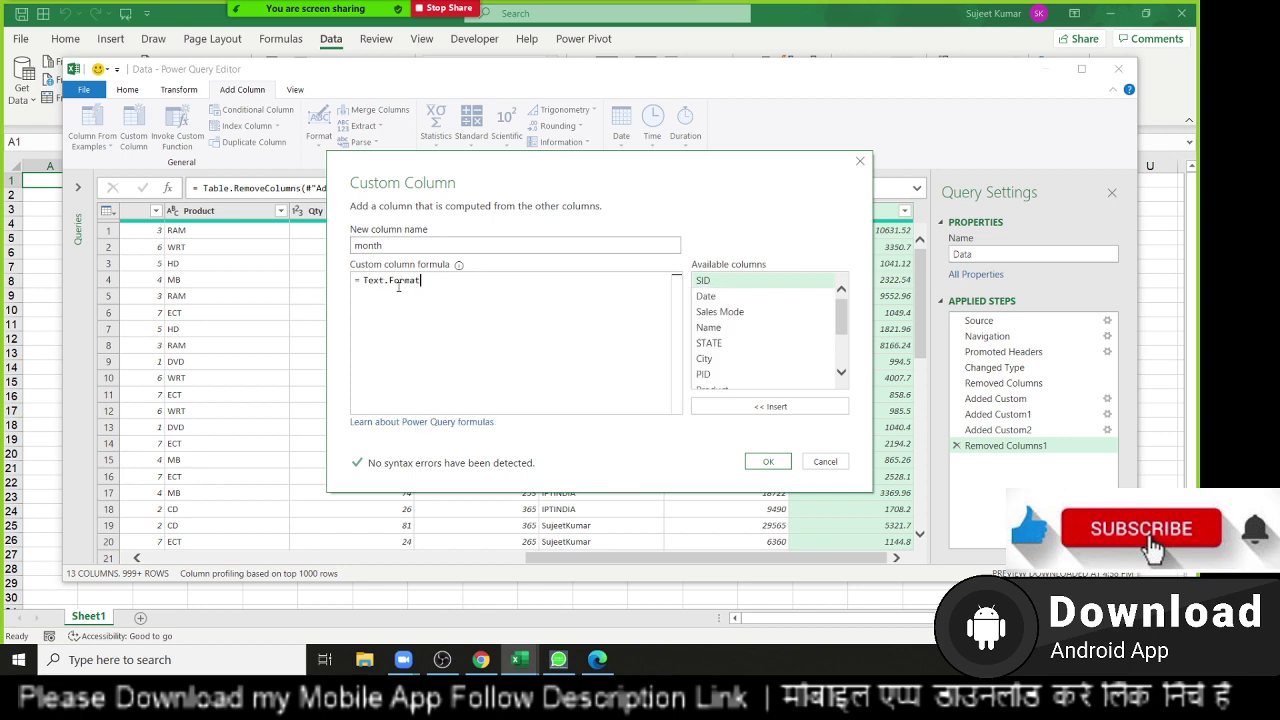
text(()
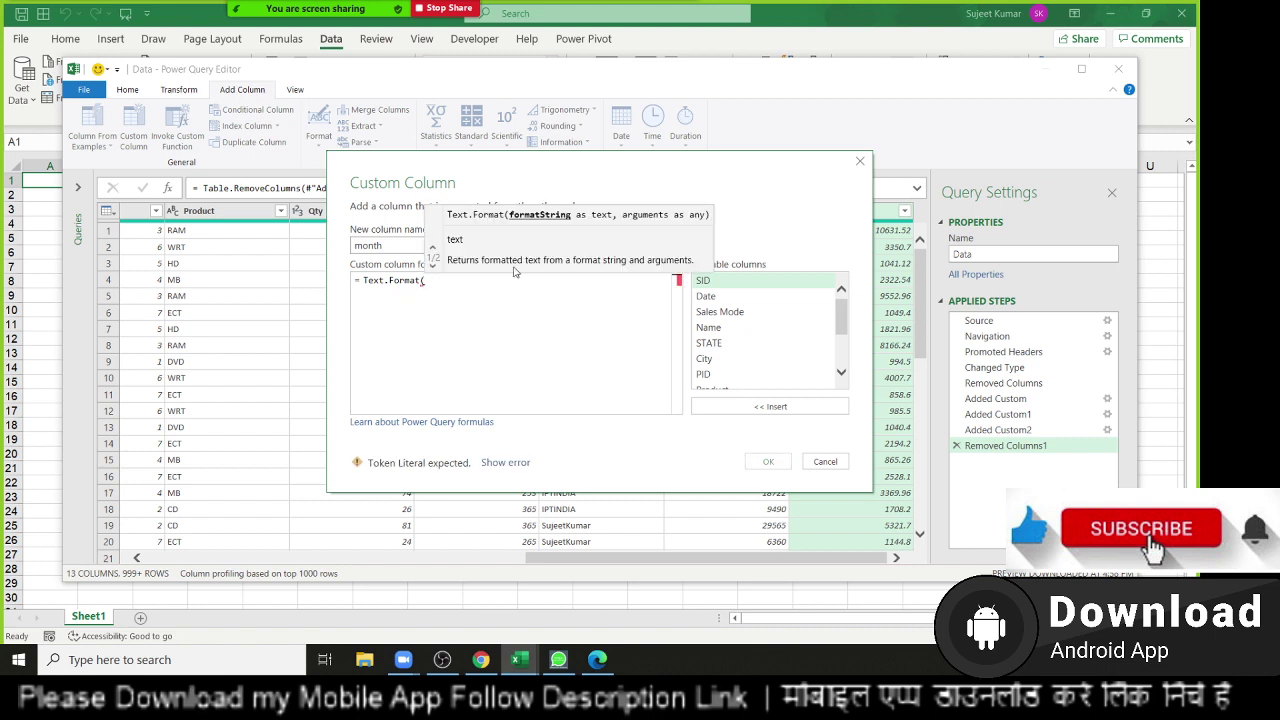
double_click(768, 298)
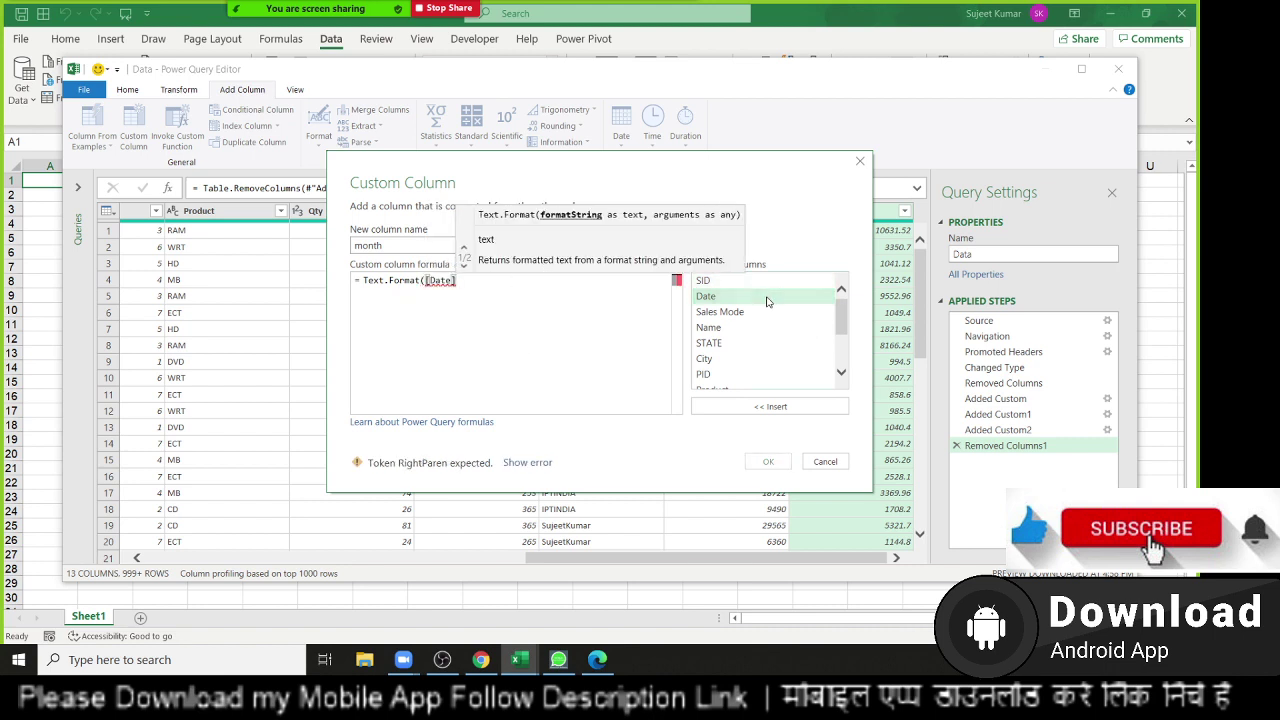
text(,")
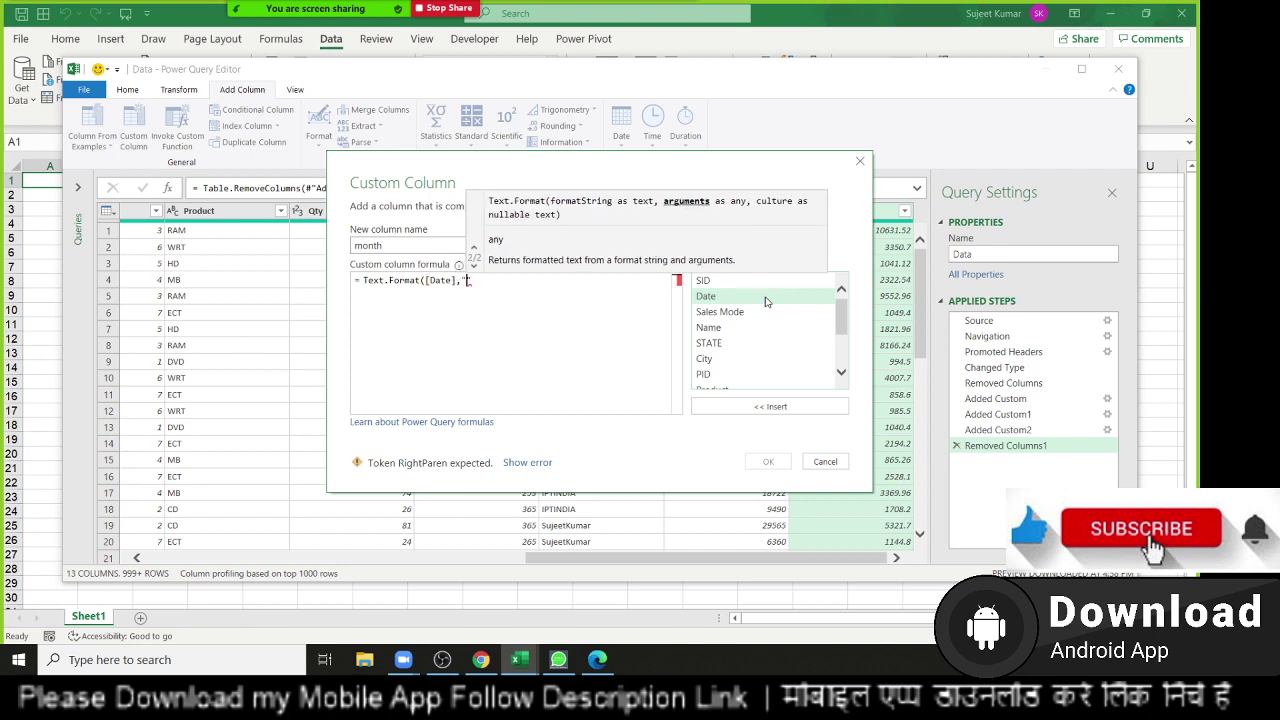
text(MM)
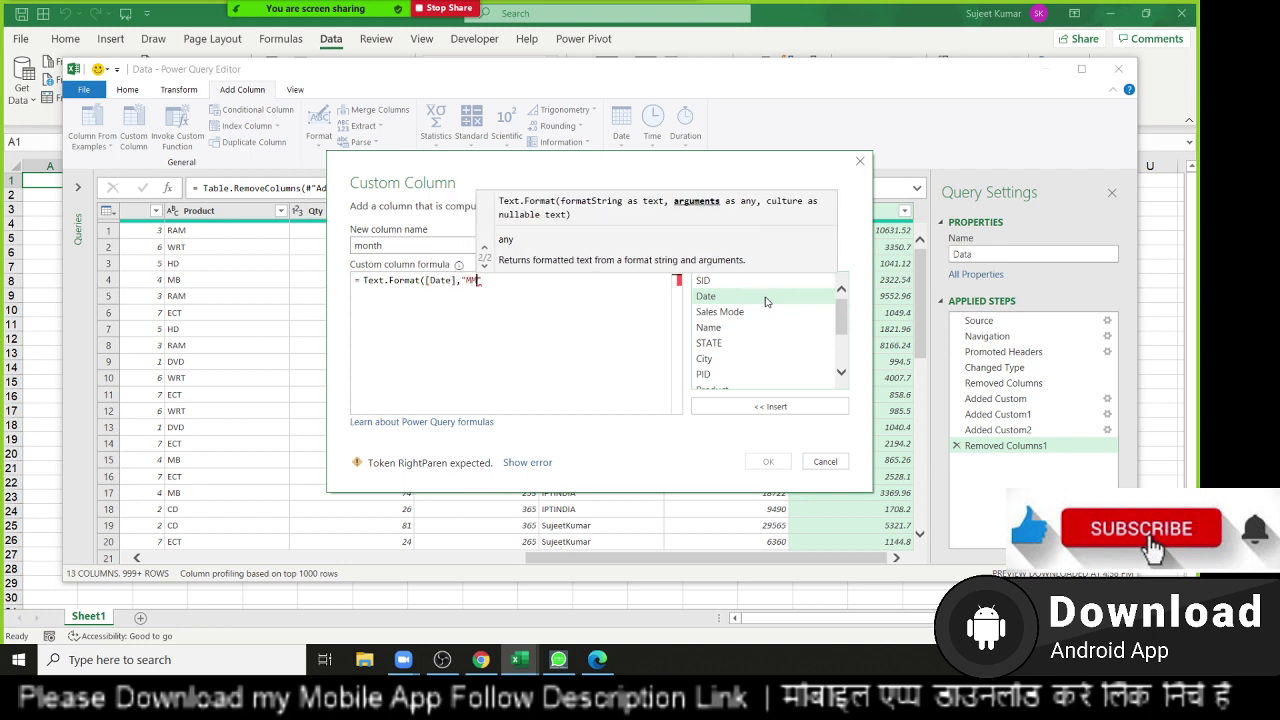
text(M")
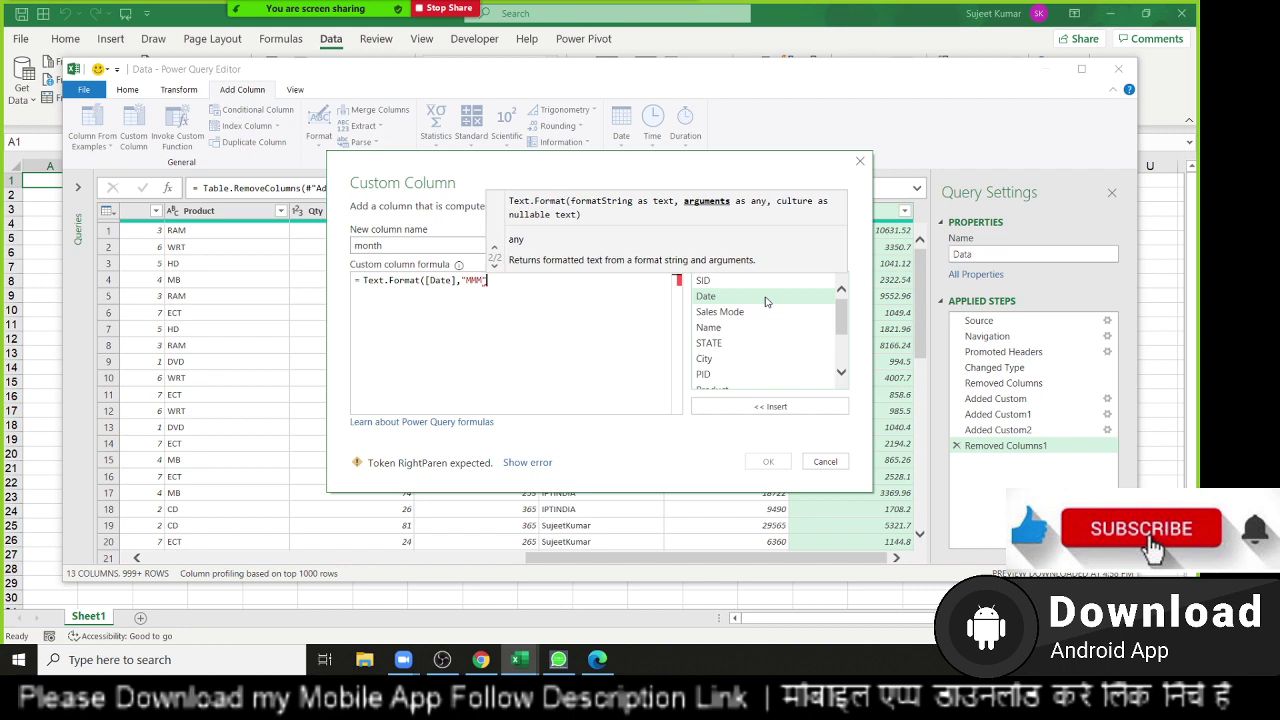
text())
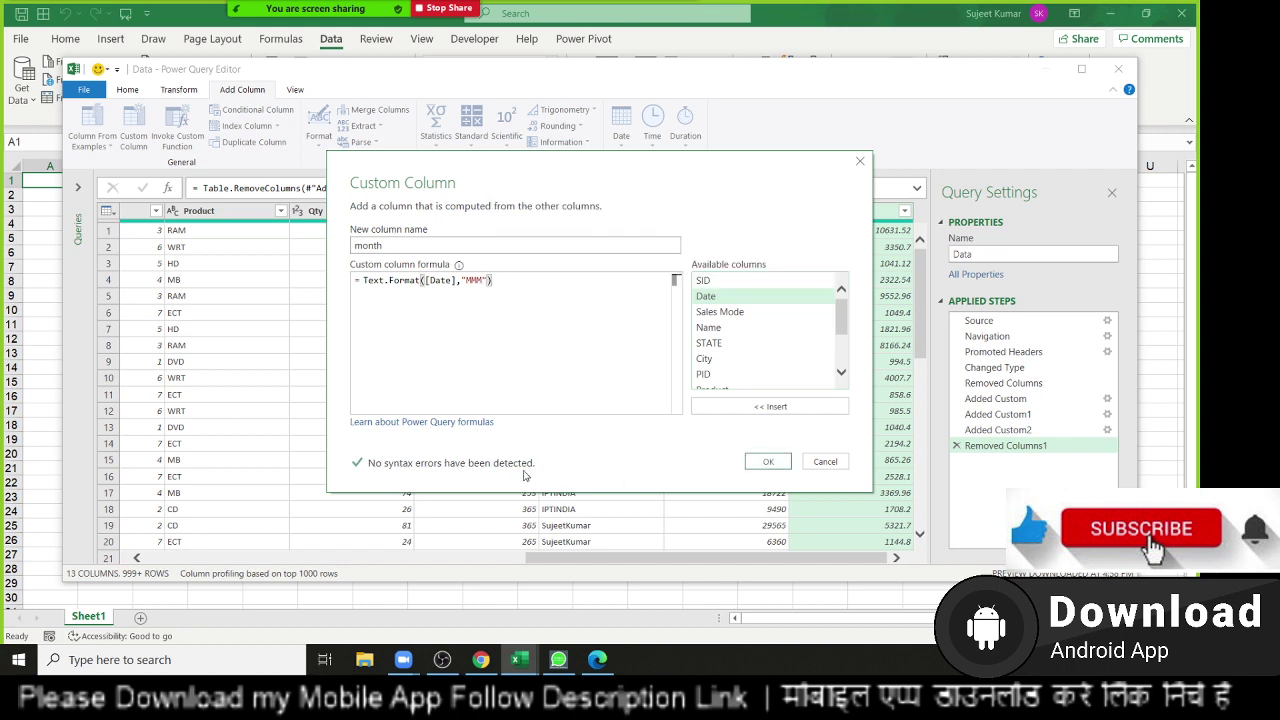
click(768, 461)
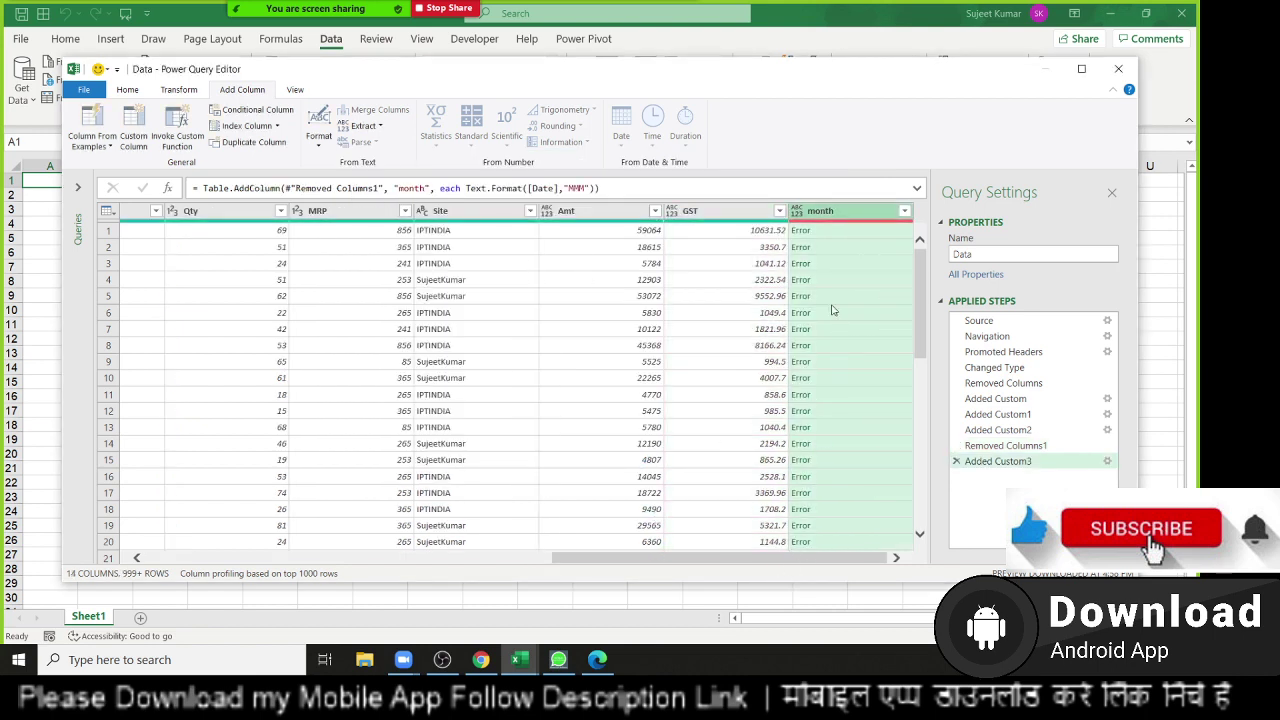
Inspect the Error values in the month column and review the step formula.
click(836, 296)
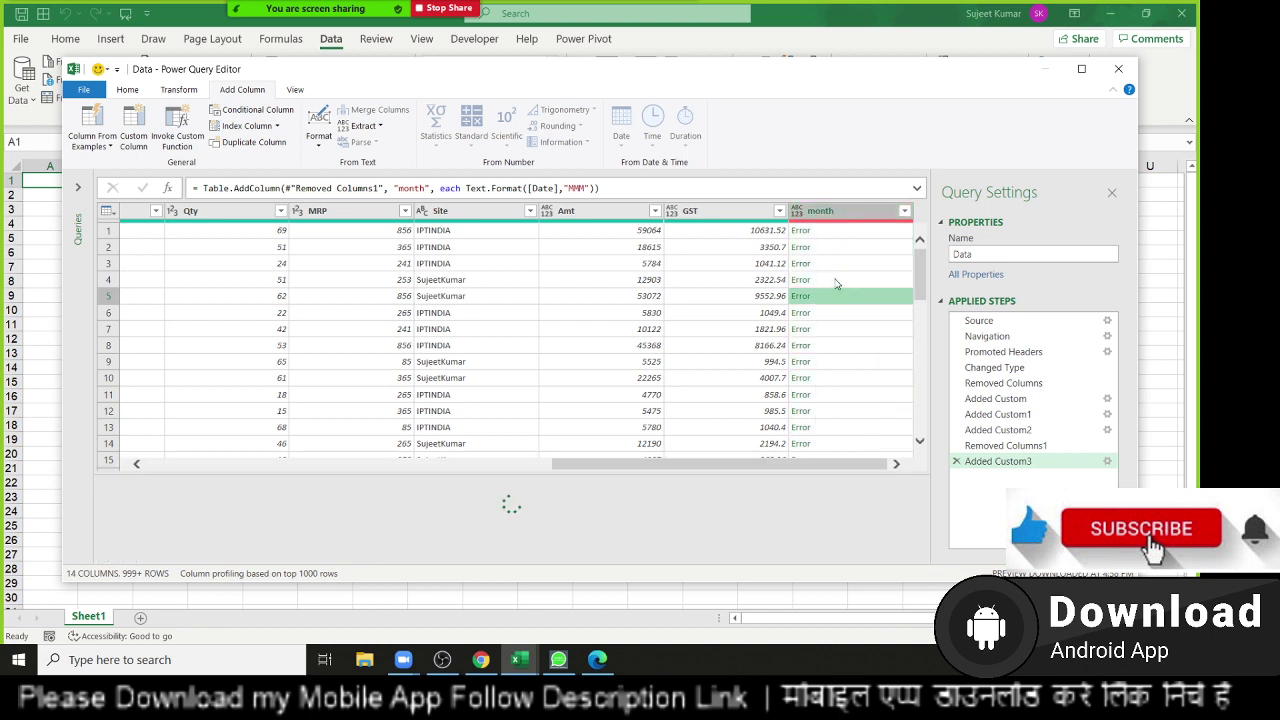
click(829, 236)
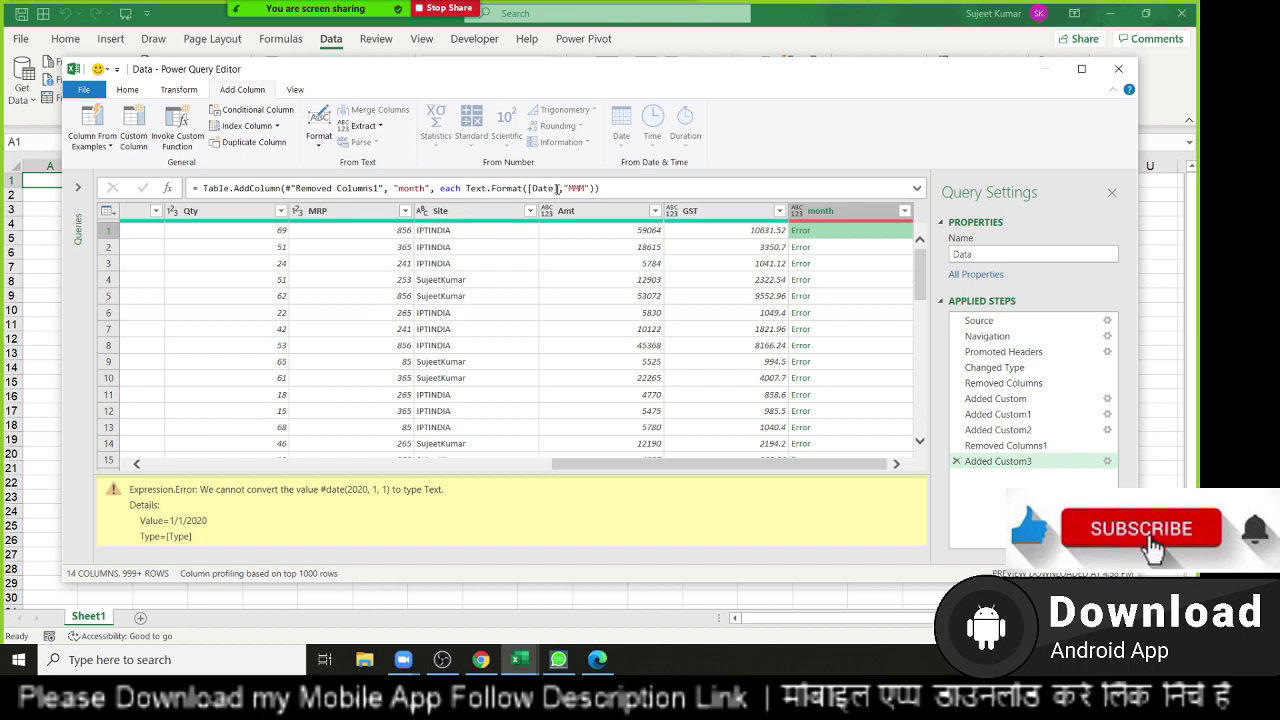
click(557, 188)
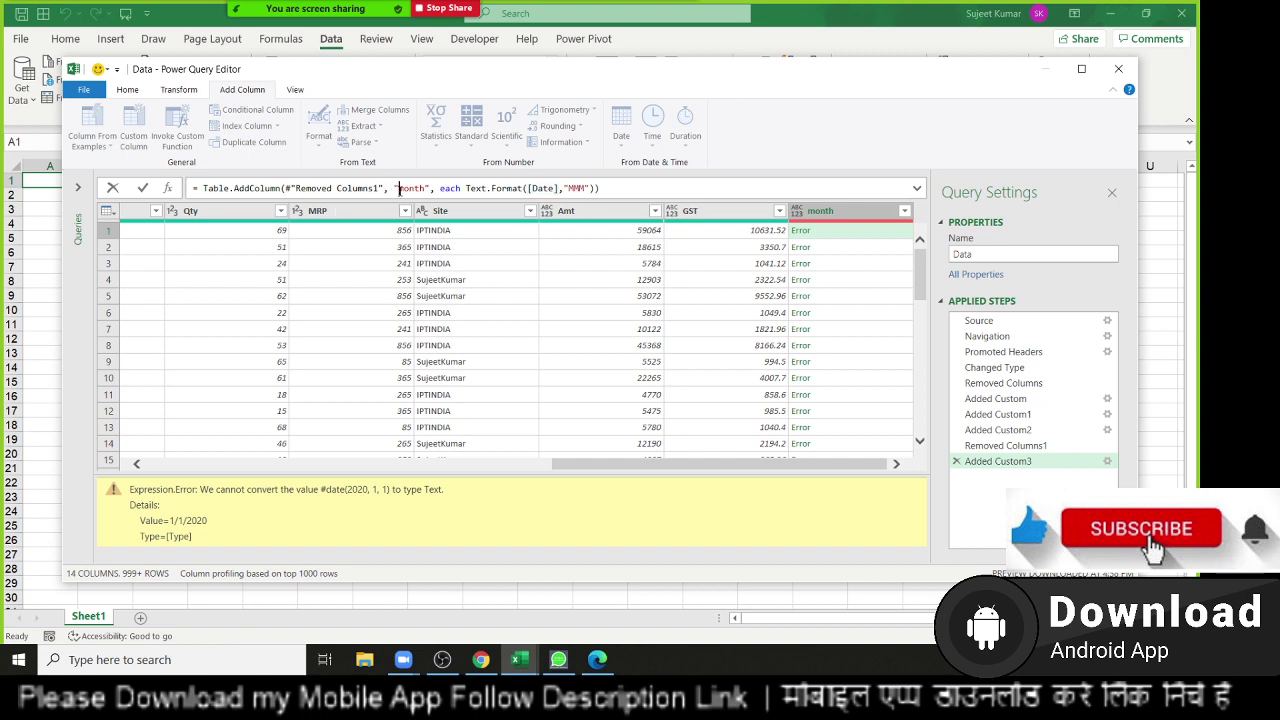
drag(397, 188, 443, 188)
click(443, 188)
double_click(451, 188)
double_click(476, 188)
double_click(480, 188)
key(Return)
click(306, 465)
drag(306, 466, 416, 466)
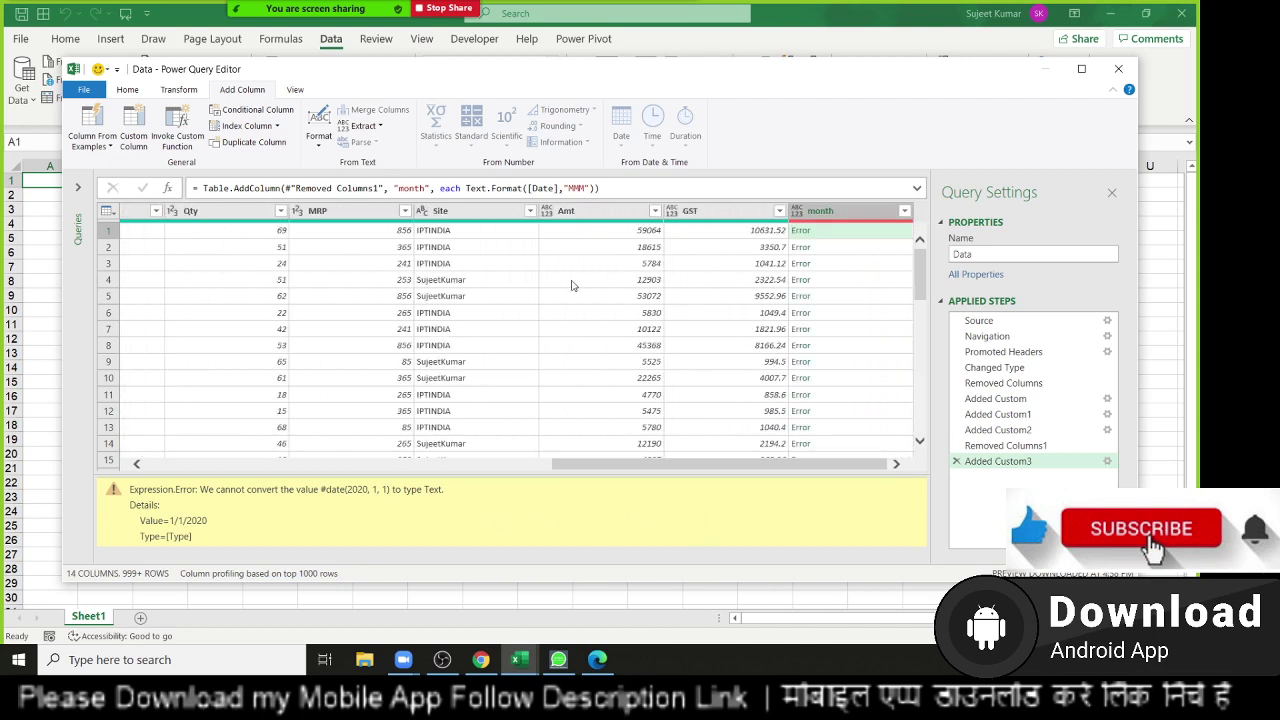
Change the step's format code from "MMM" to "mmm".
click(568, 188)
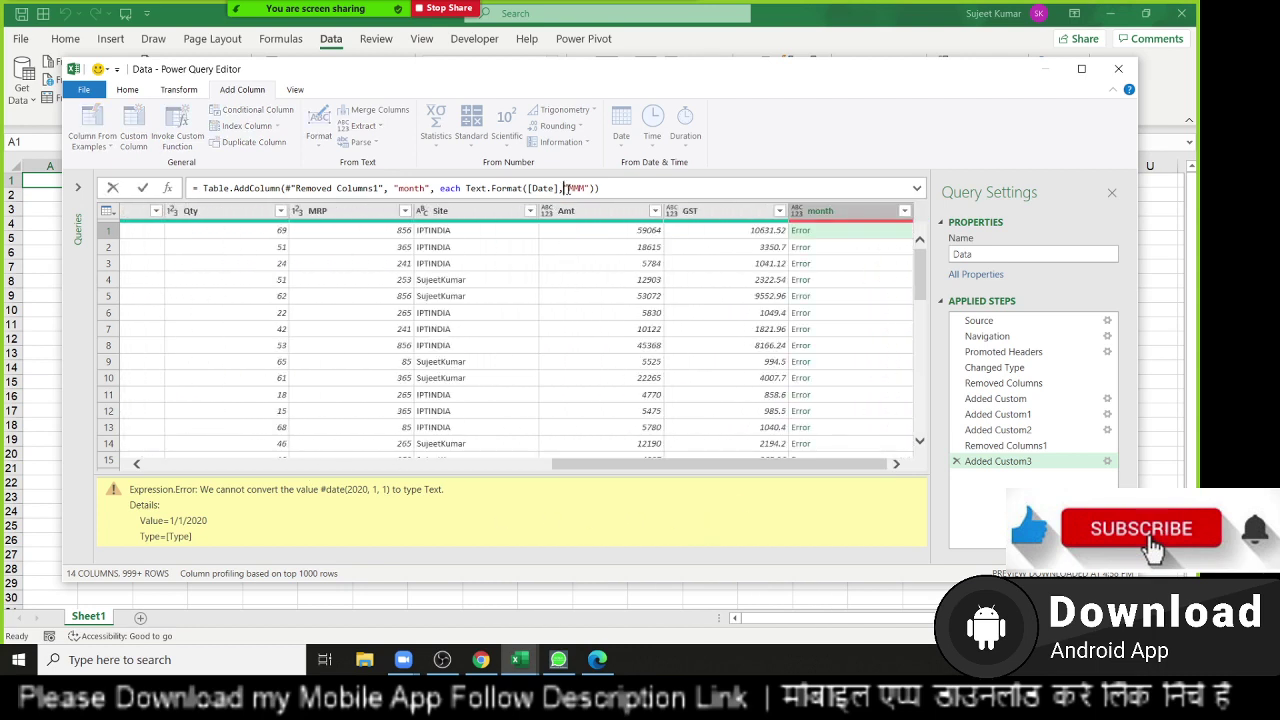
click(576, 188)
key(Delete)
key(Delete)
key(BackSpace)
text(m)
text(mm)
key(Return)
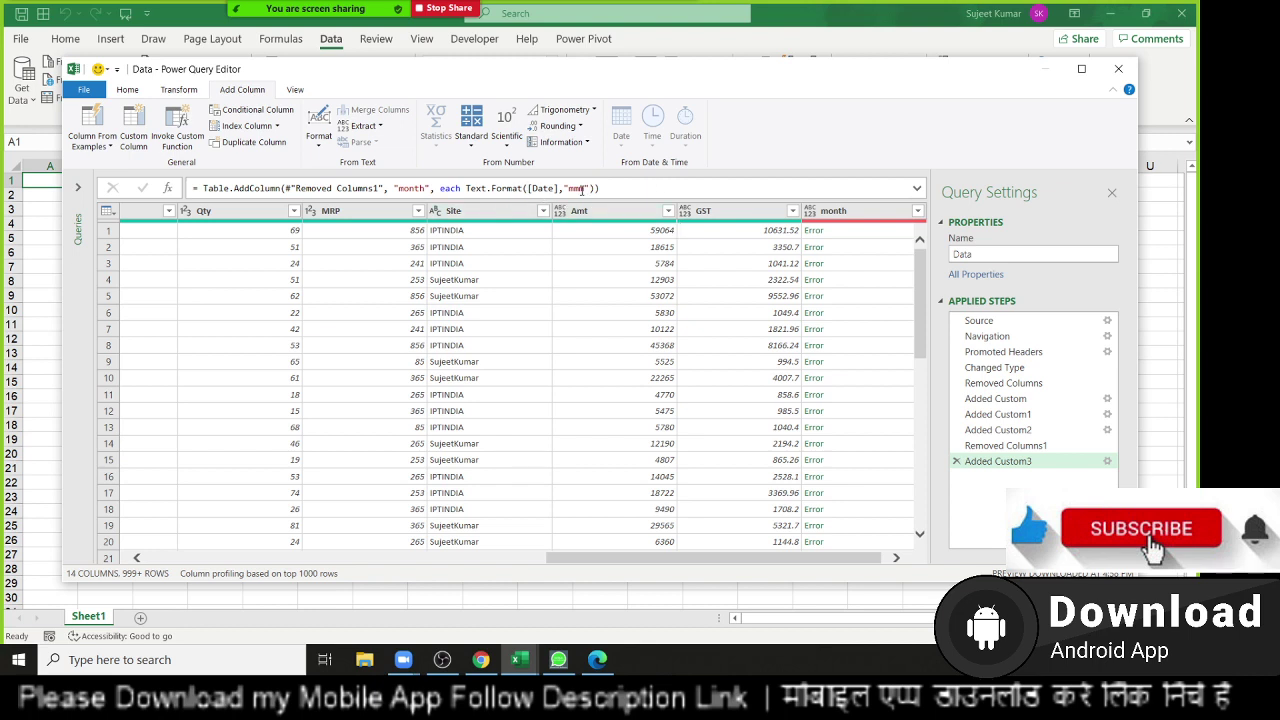
Rewrite the format code as 'mmm', causing a Token Literal error, and select Added Custom3.
double_click(577, 188)
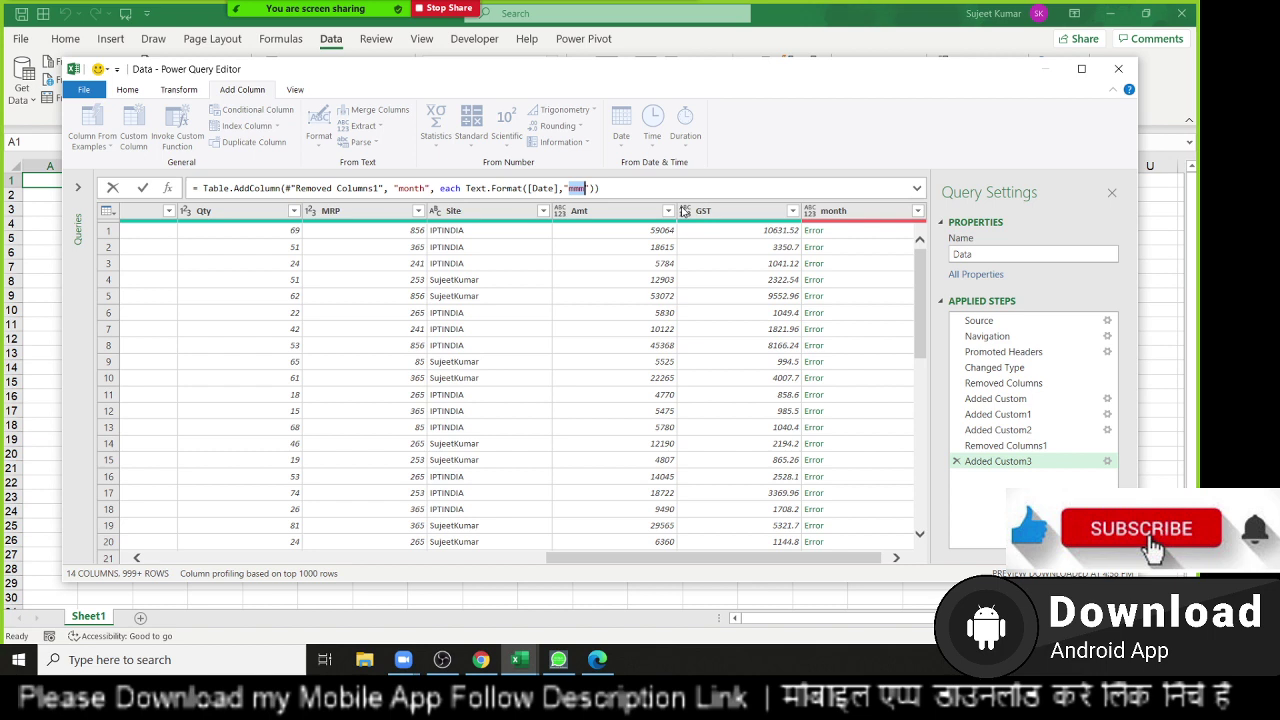
key(Left)
key(Left)
key(Left)
key(Right)
key(Right)
key(Right)
key(BackSpace)
key(BackSpace)
key(BackSpace)
text(mmm)
text(')
key(Return)
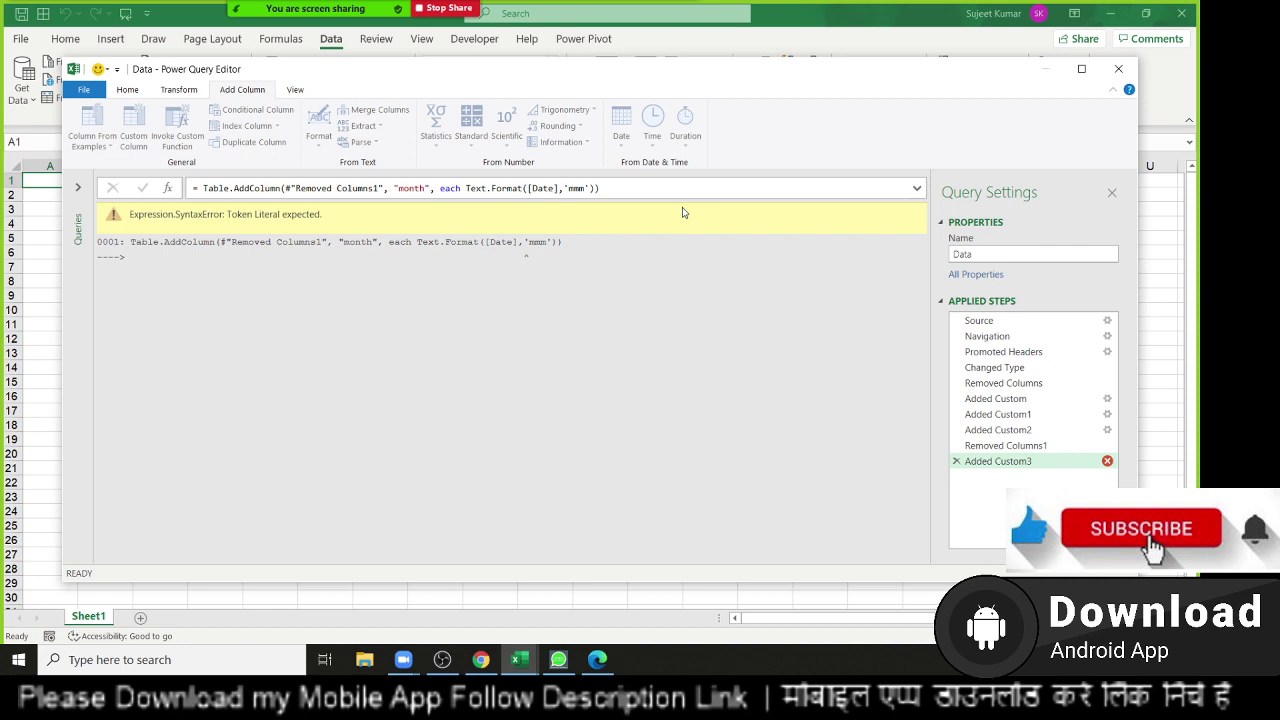
click(1110, 461)
Delete the failing Added Custom3 step and start a new custom column named Month.
click(956, 461)
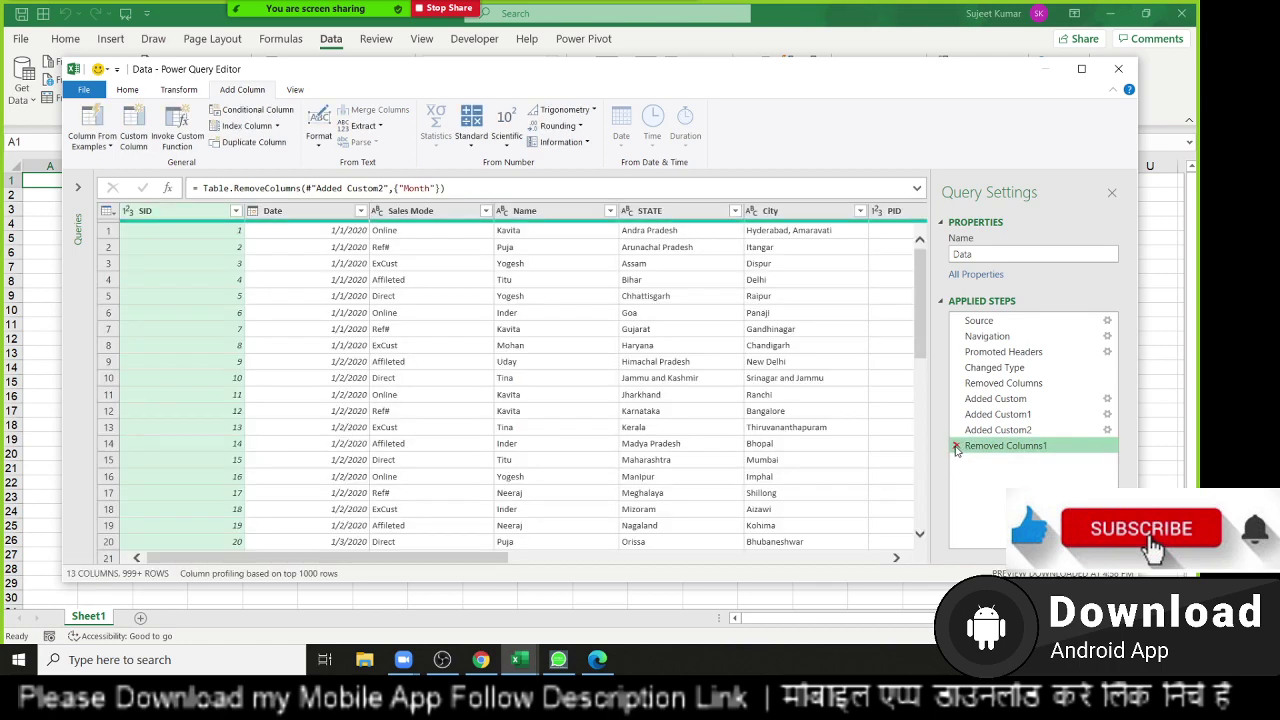
drag(425, 557, 838, 568)
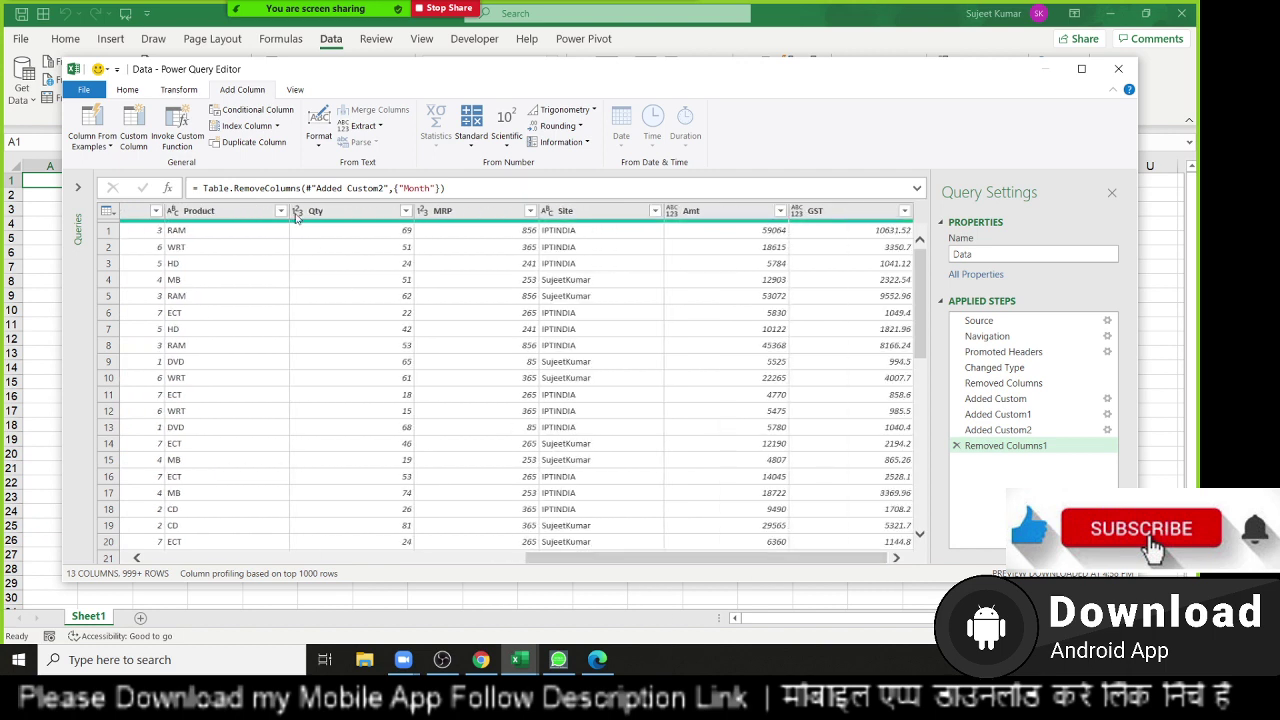
click(133, 135)
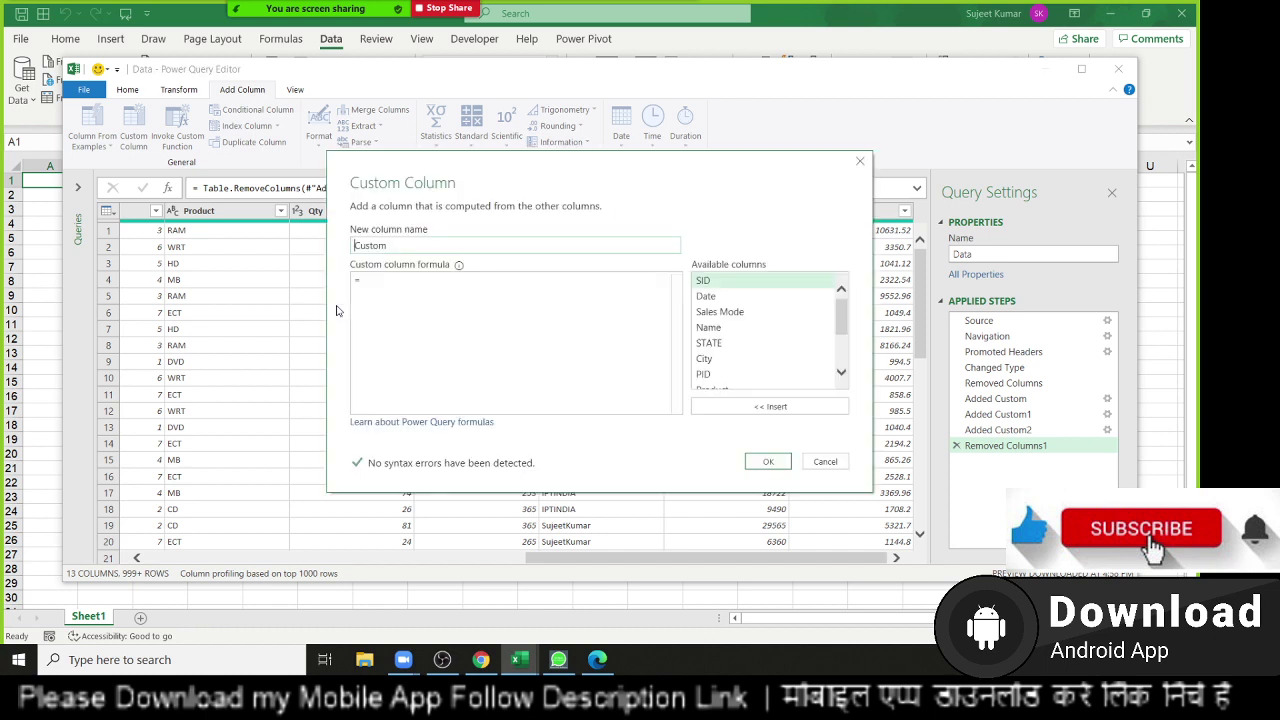
double_click(388, 245)
text(Month)
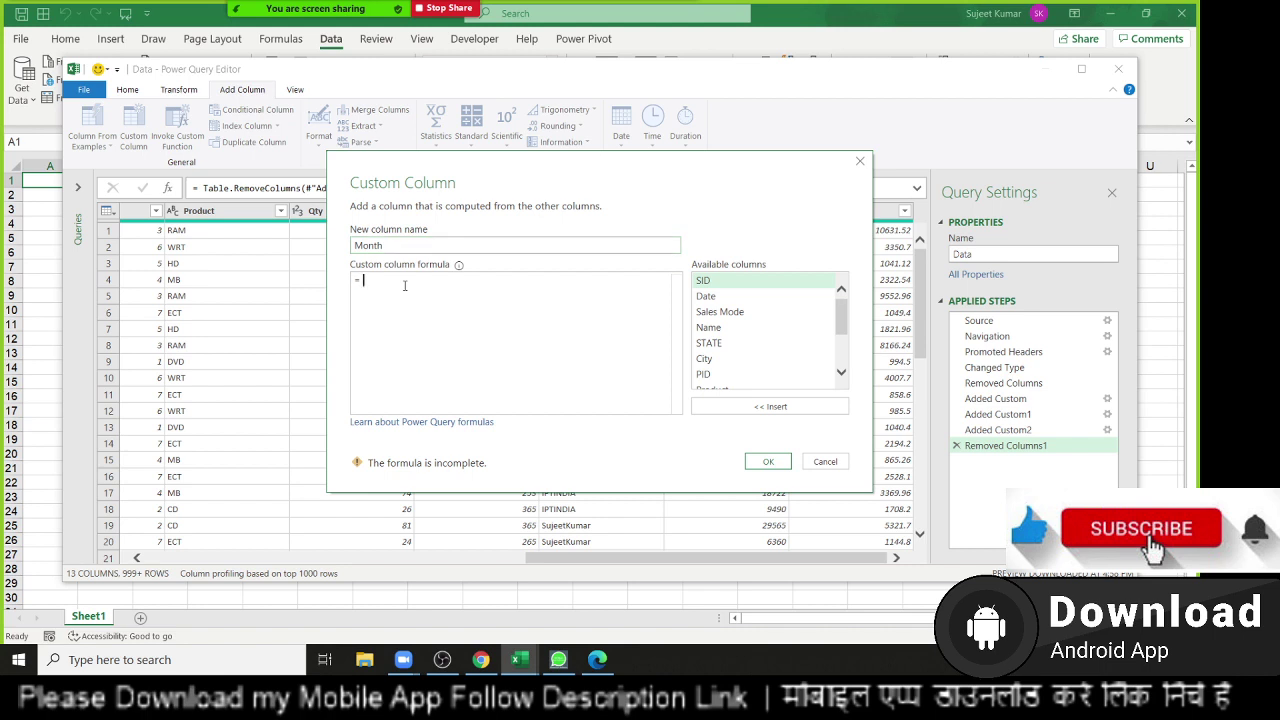
text(mon)
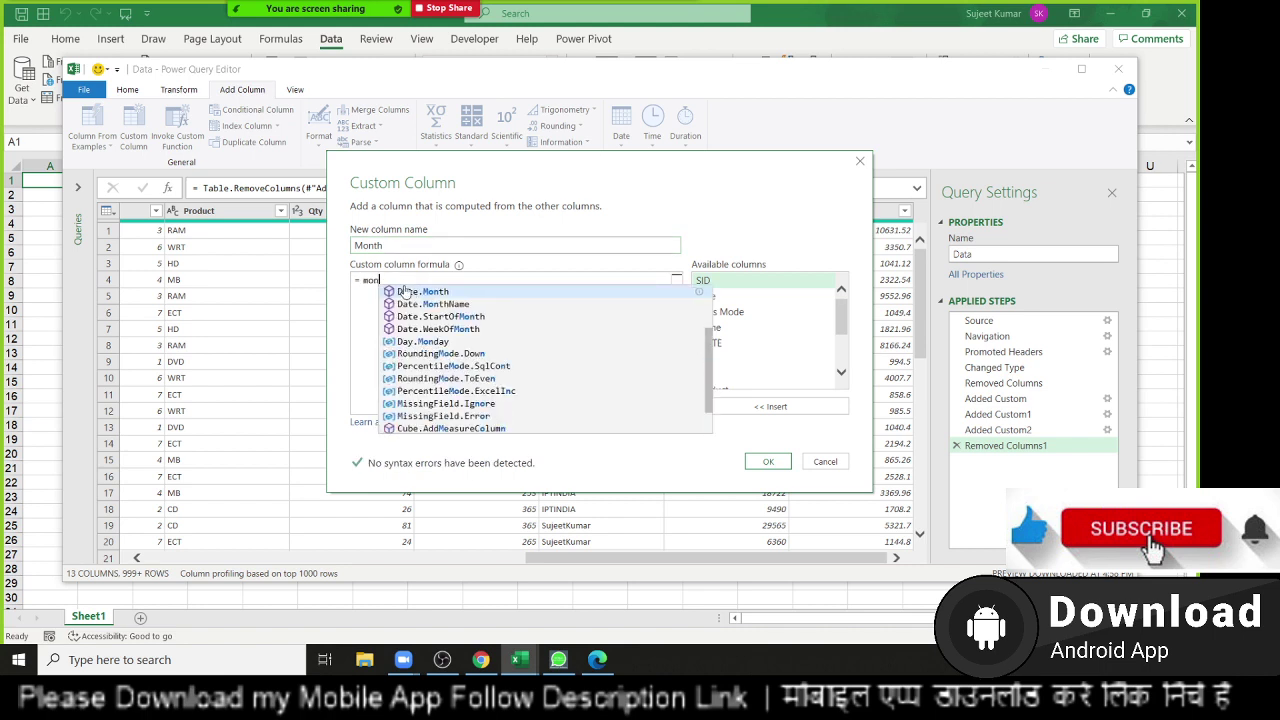
text(th)
Enter the formula Date.MonthName([Date]) and add the Month column.
key(Down)
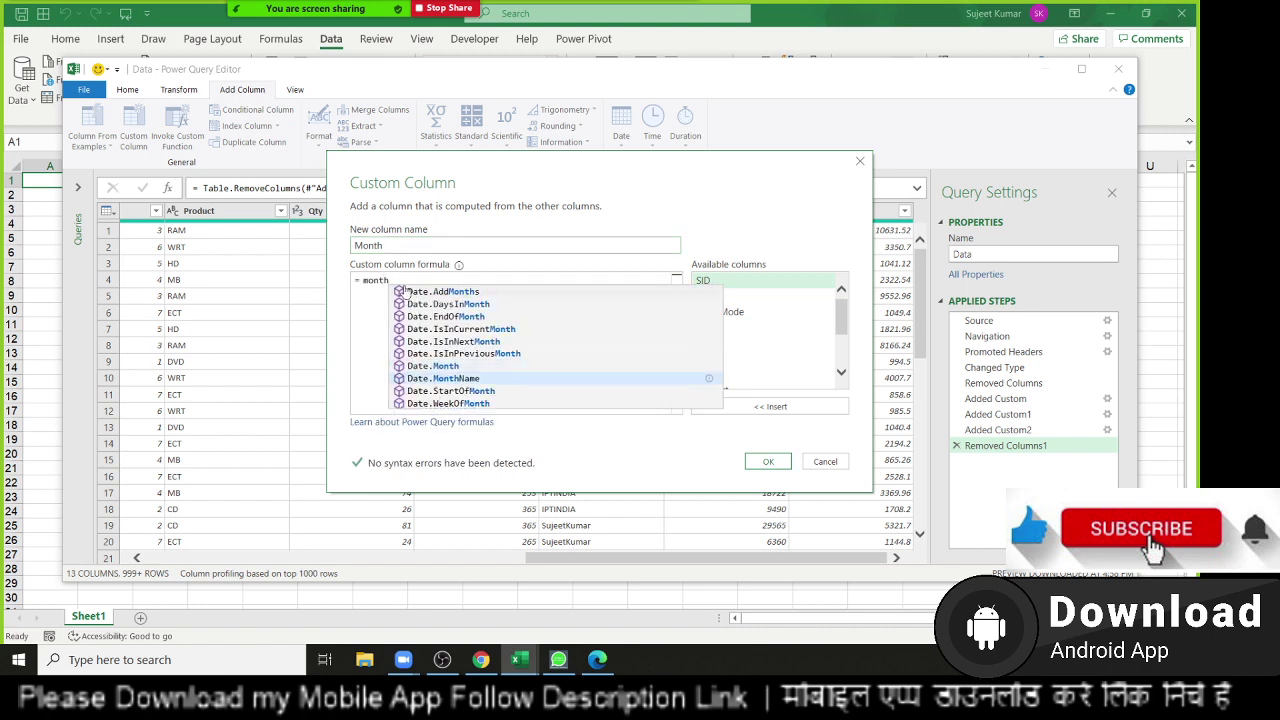
key(Tab)
text(()
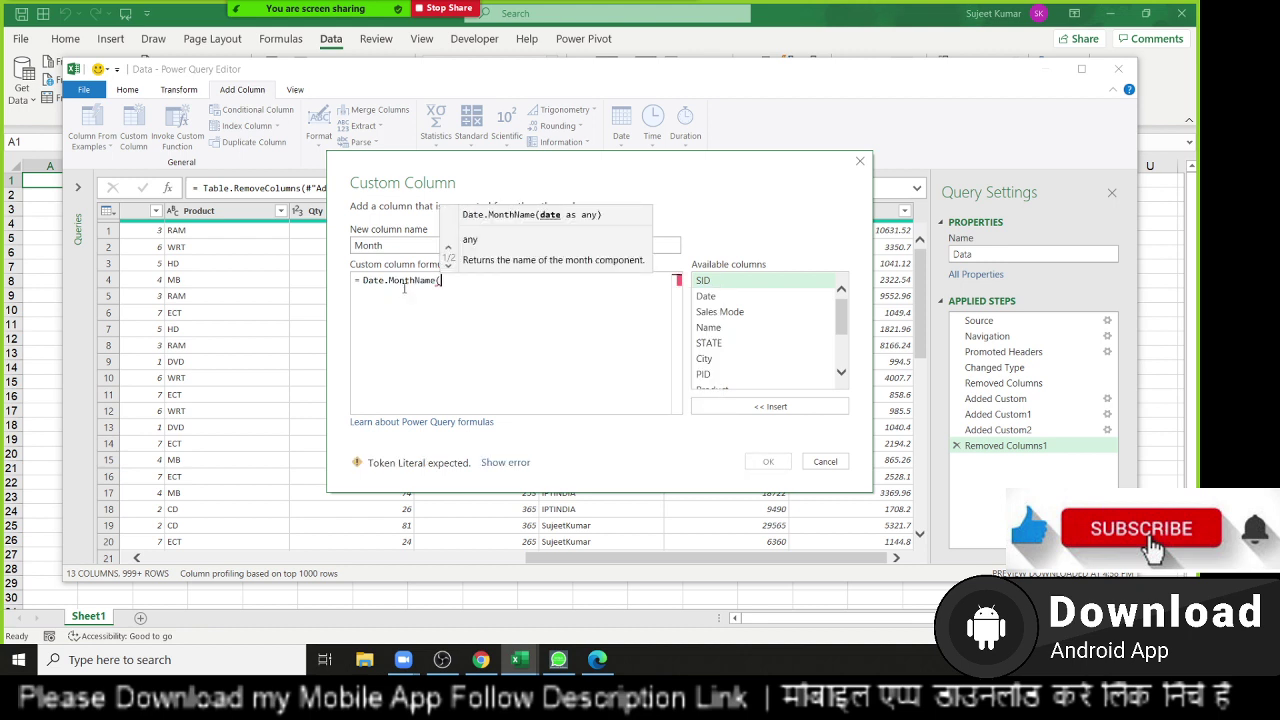
text(m)
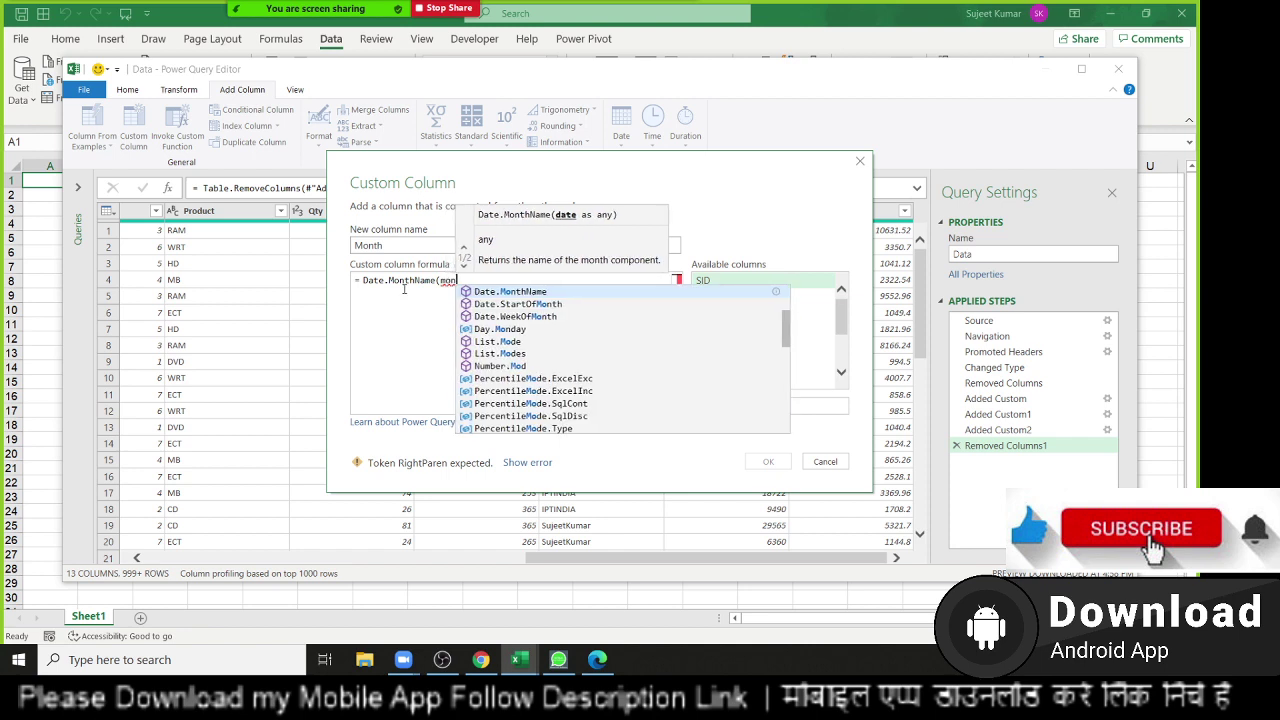
text(on)
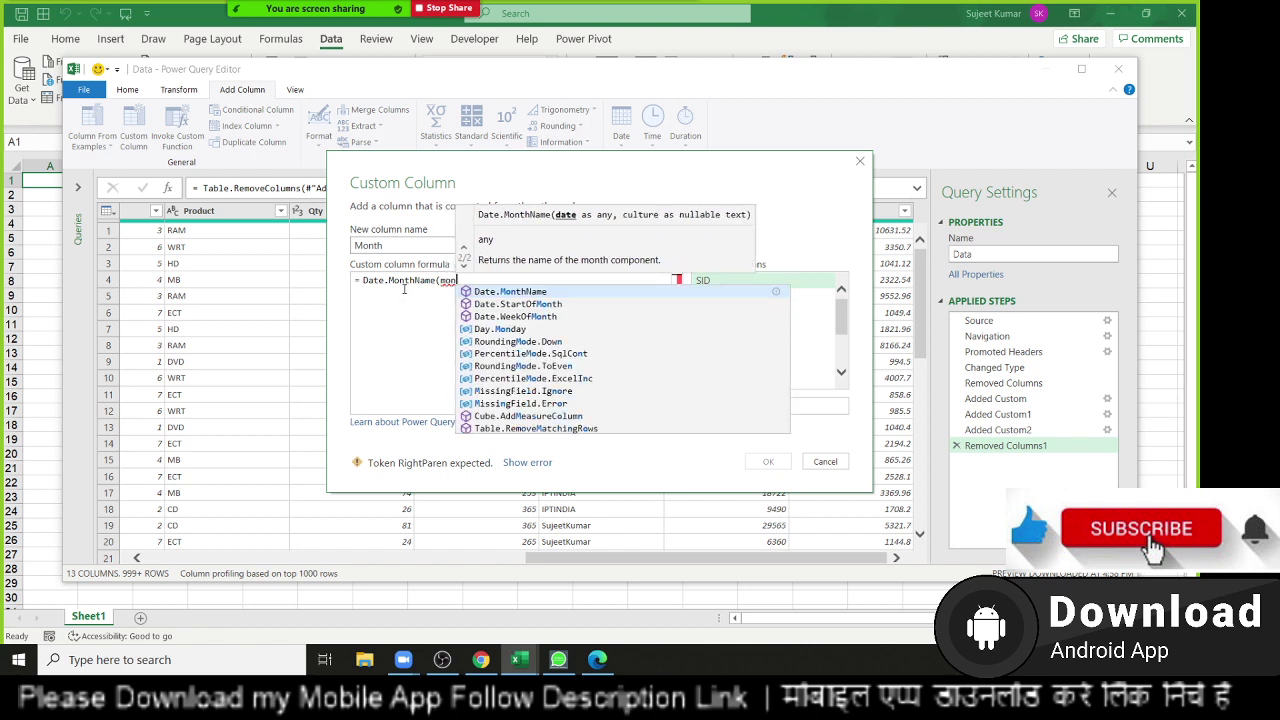
text(th)
key(Up)
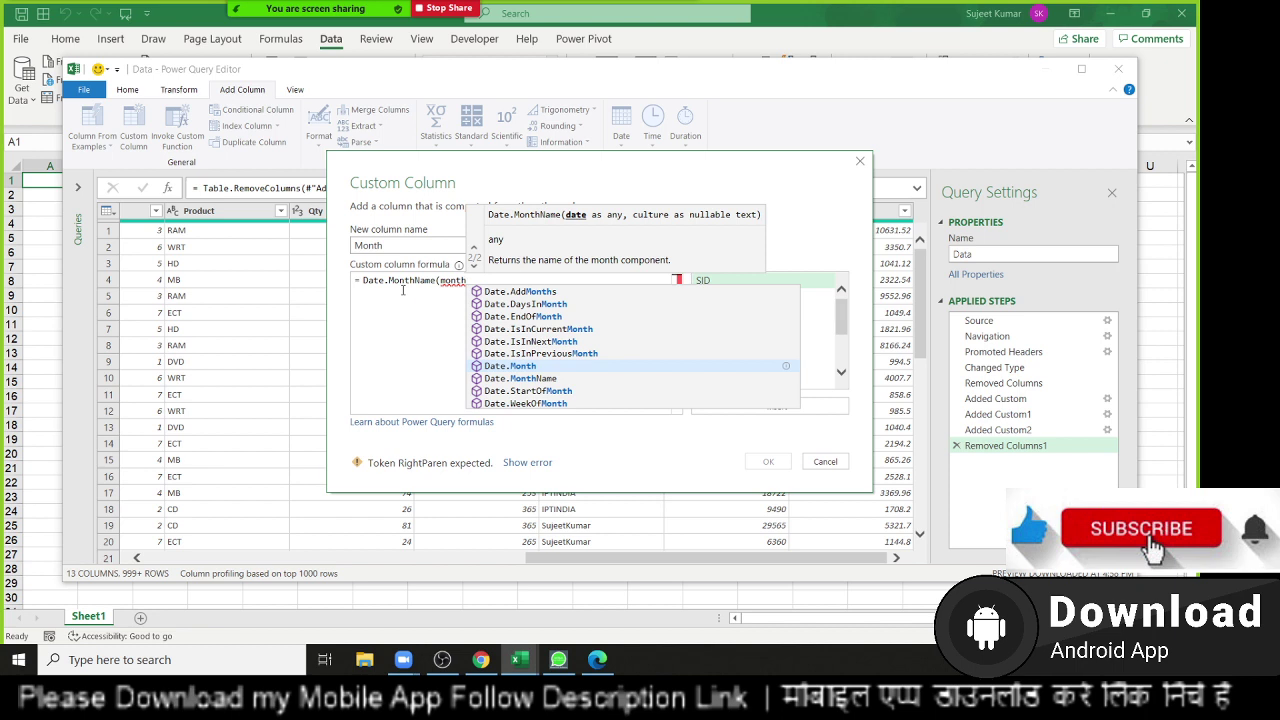
key(BackSpace)
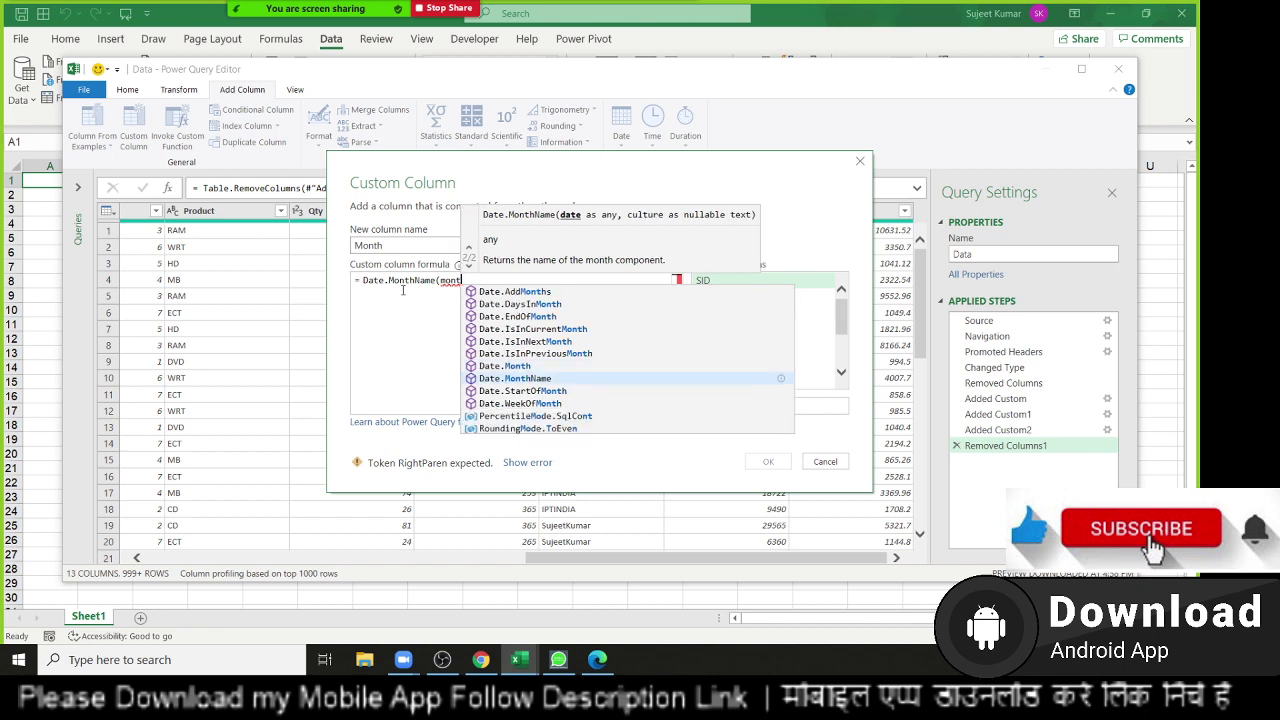
key(BackSpace)
key(BackSpace)
key(BackSpace)
key(BackSpace)
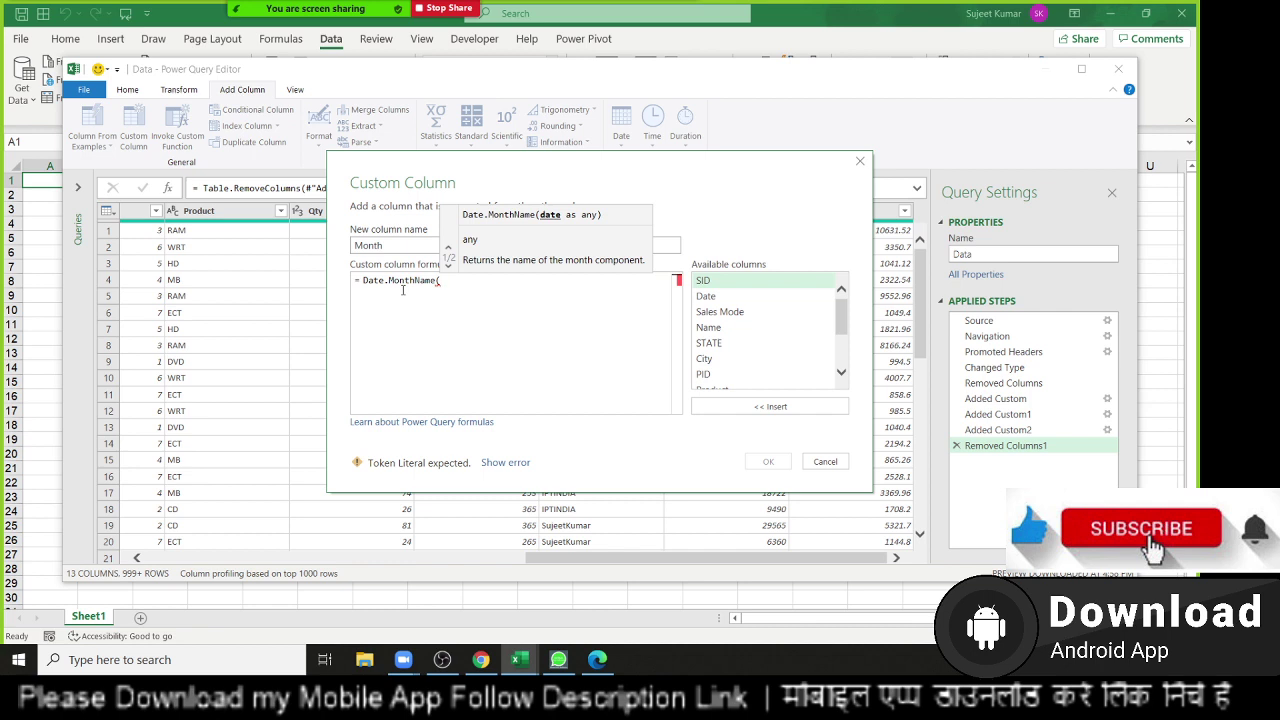
text(DATE)
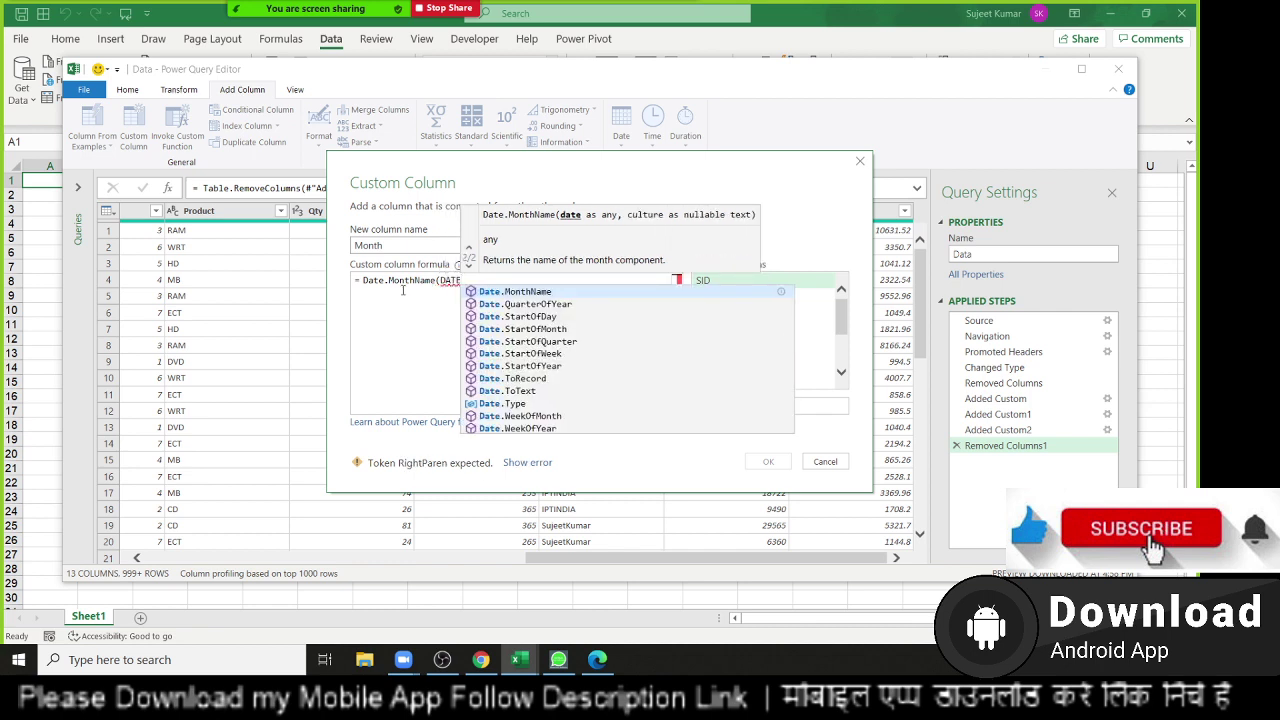
key(BackSpace)
key(BackSpace)
key(BackSpace)
key(BackSpace)
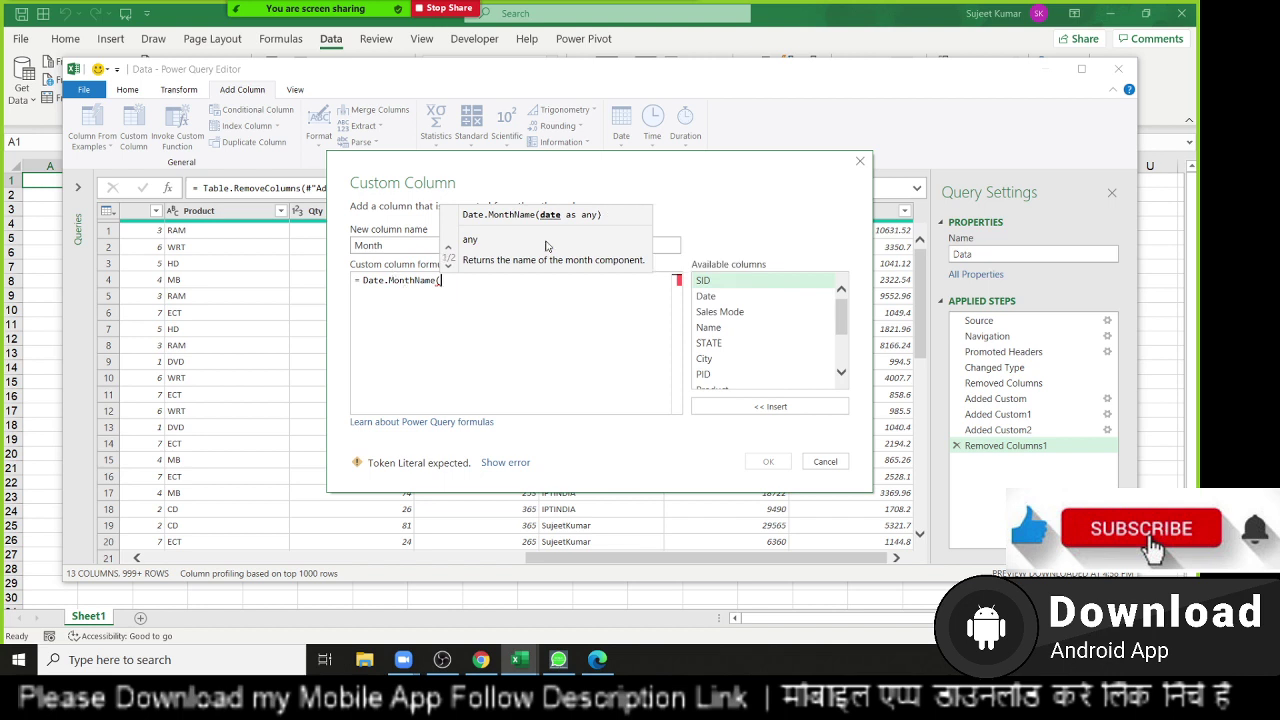
double_click(712, 297)
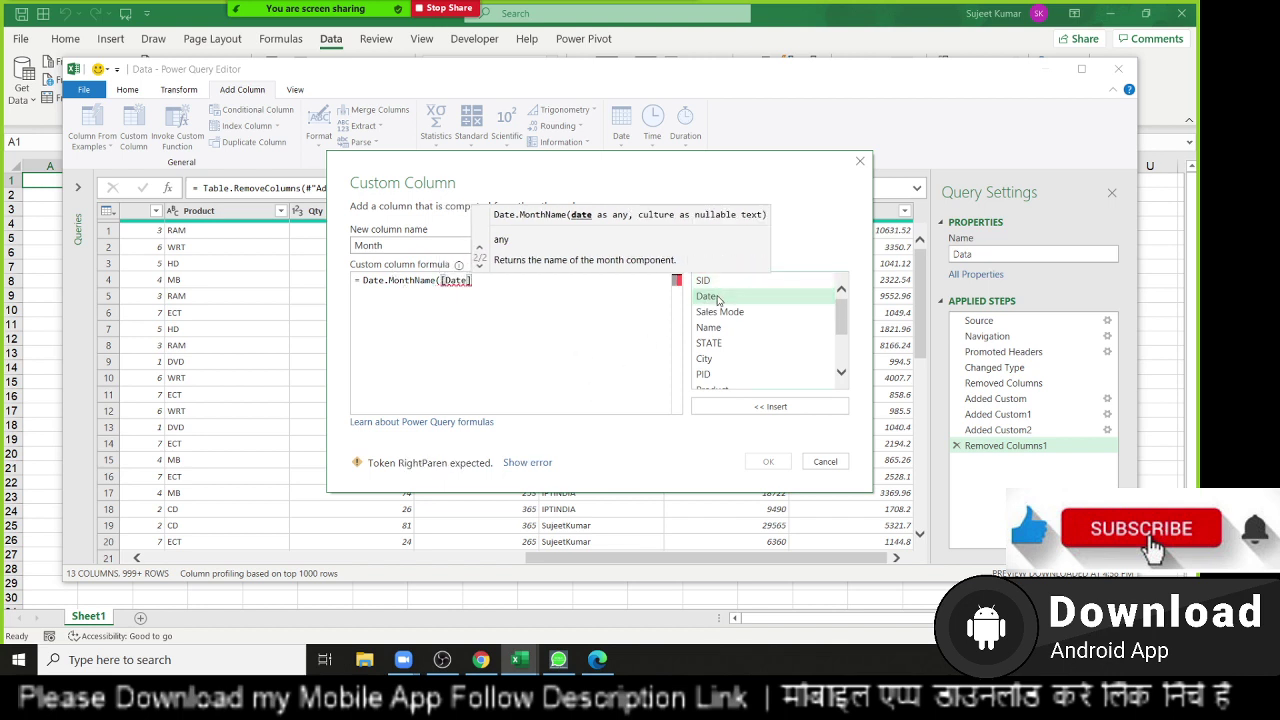
text())
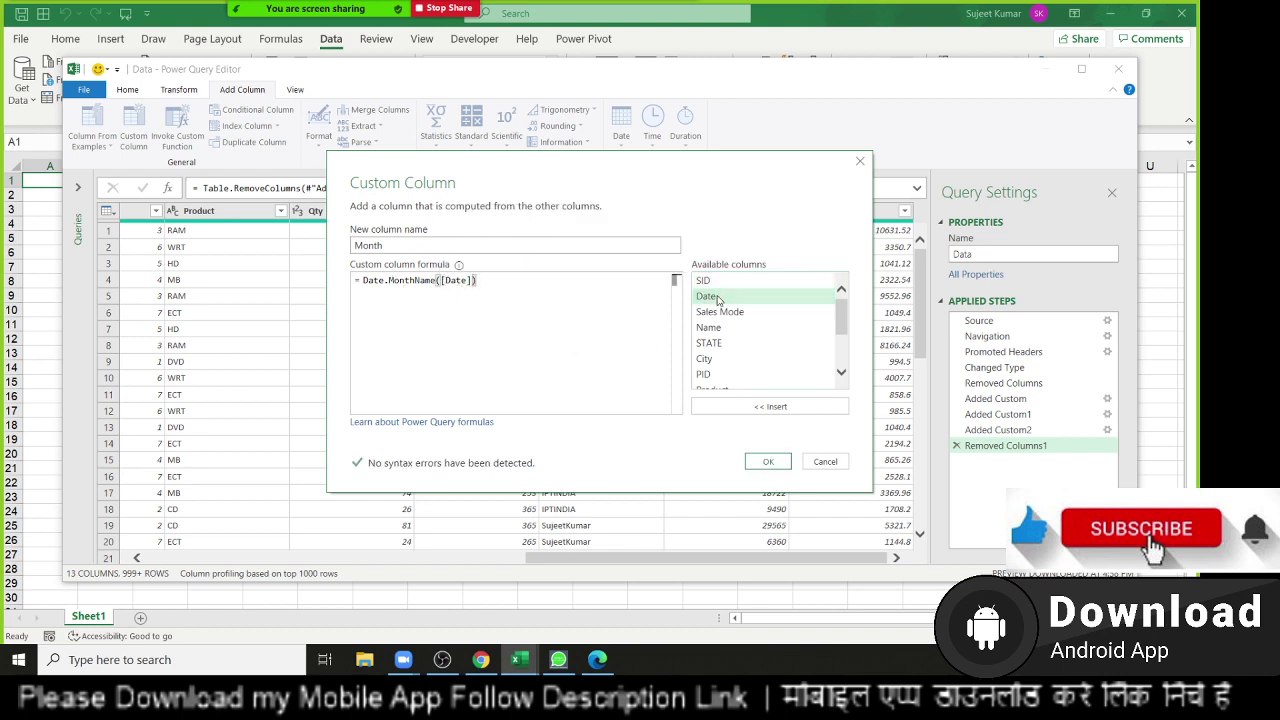
click(767, 461)
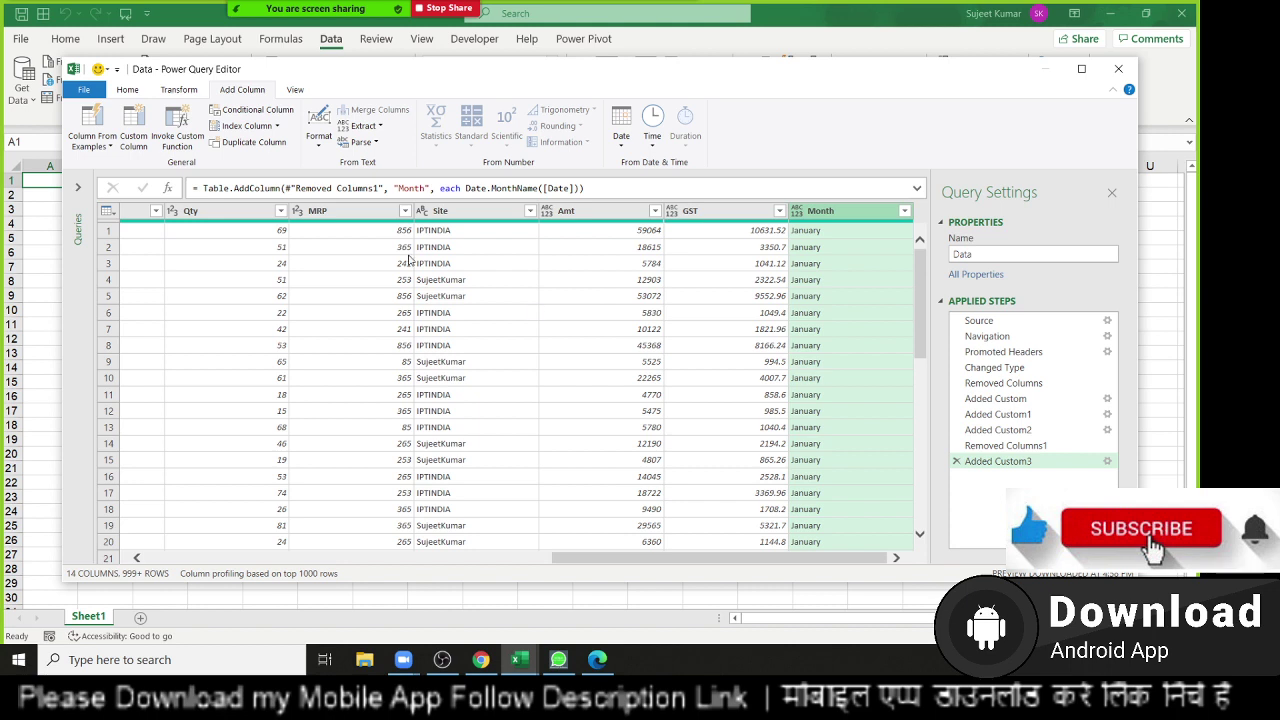
Cancel the extra Custom Column dialog and Close & Load the Data query to a new sheet.
click(115, 140)
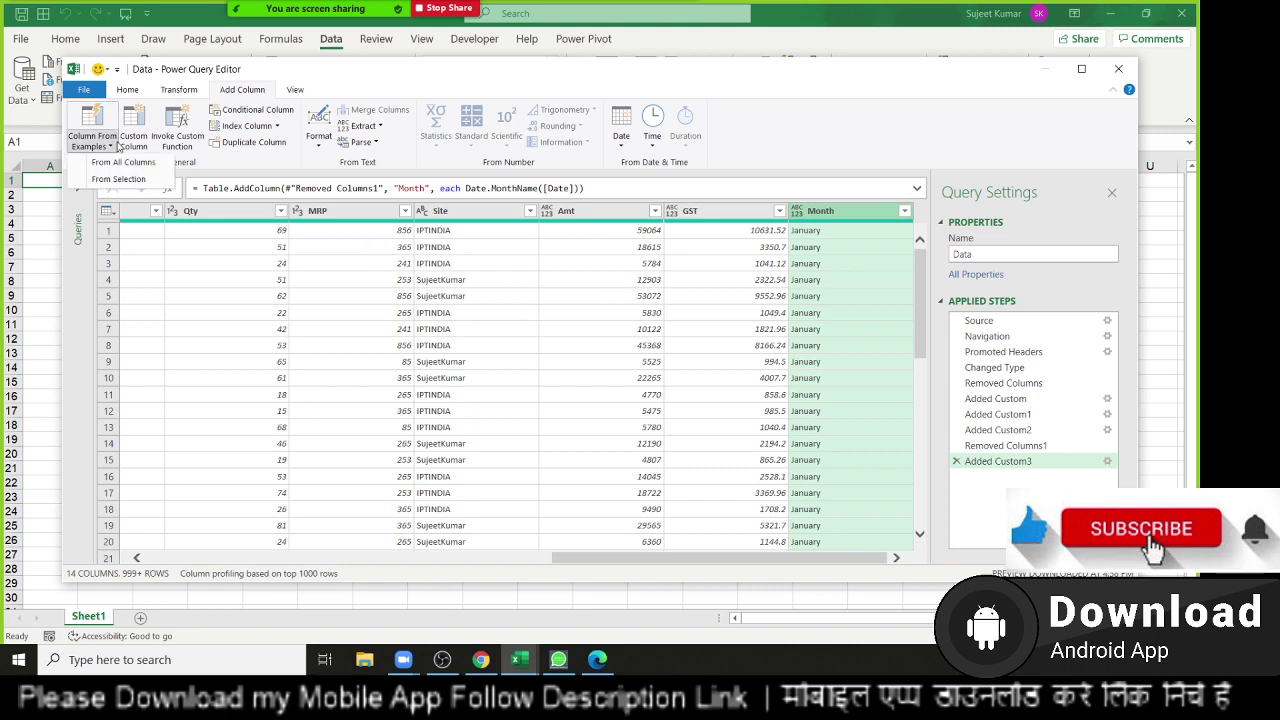
click(137, 124)
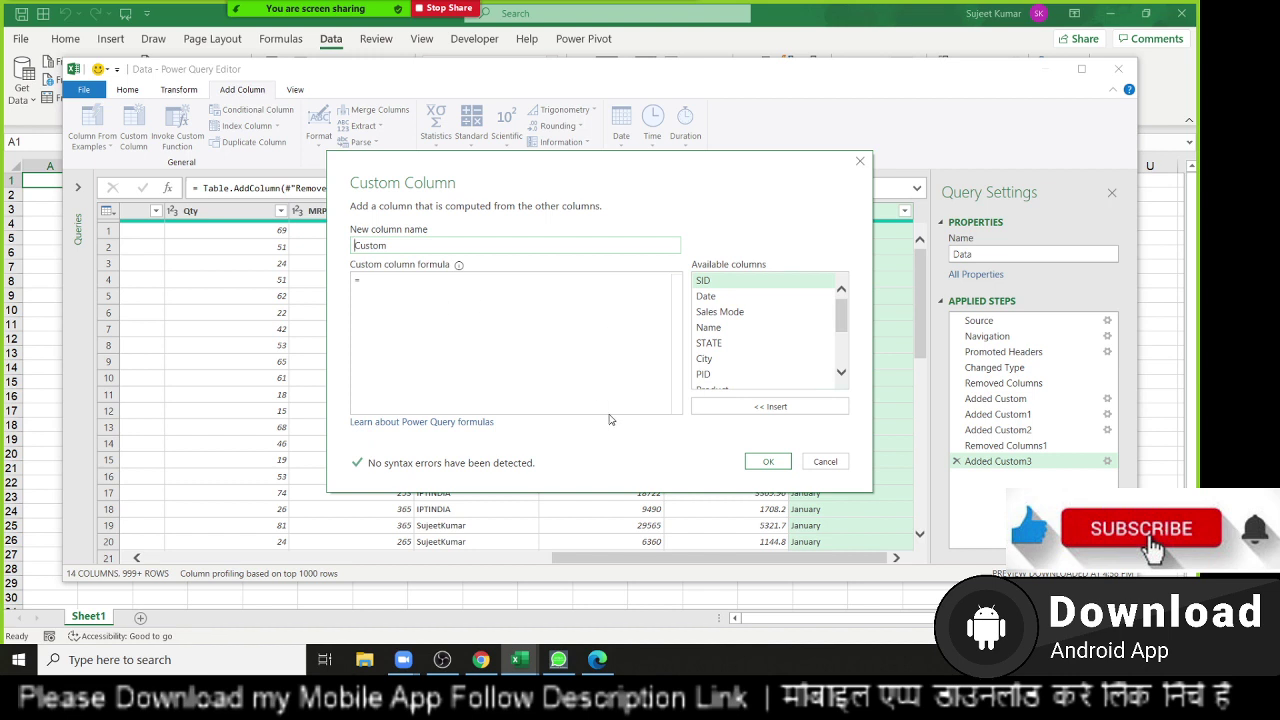
key(Escape)
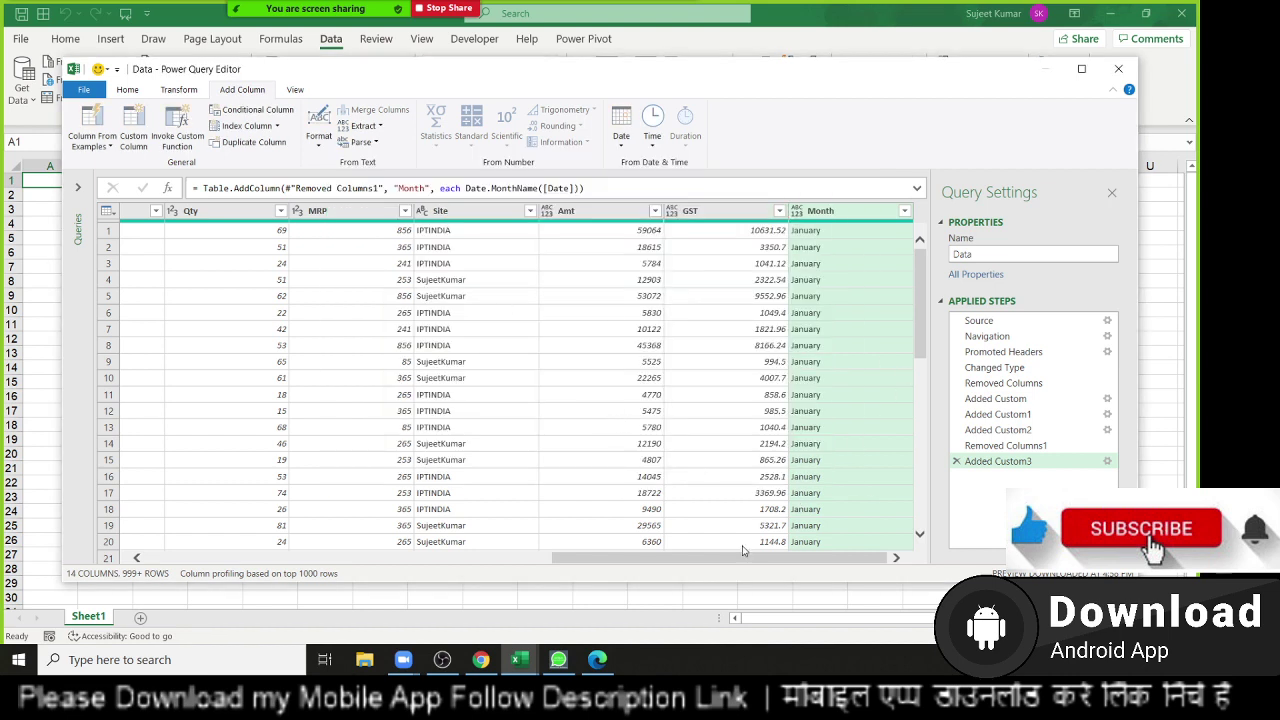
drag(733, 558, 730, 558)
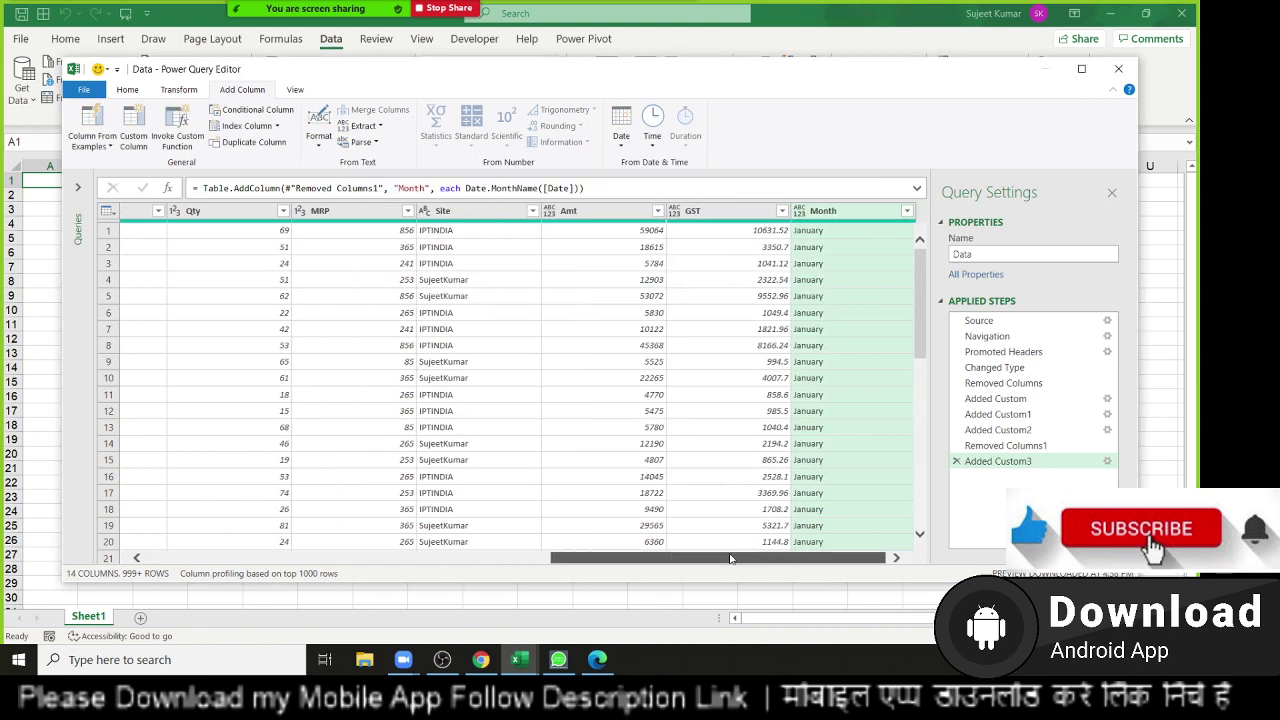
drag(730, 558, 300, 558)
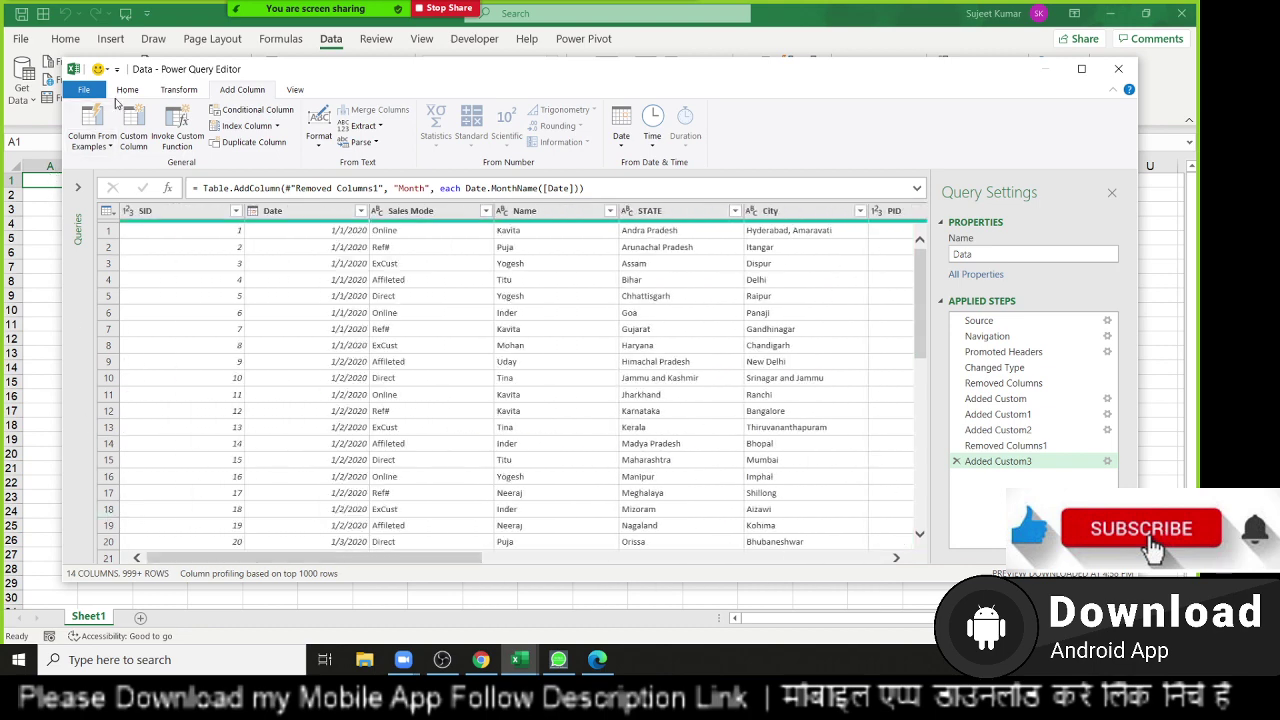
click(127, 89)
click(80, 124)
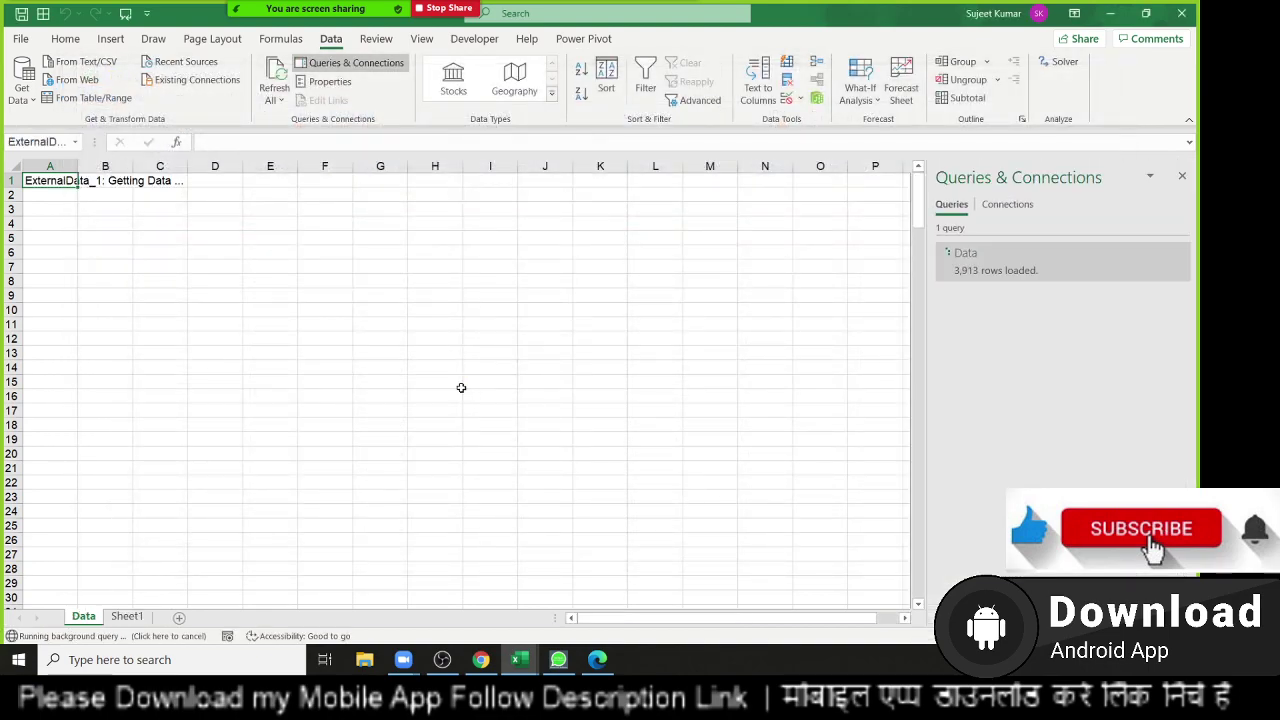
Switch to Sheet1, then create a new blank workbook from the File start page.
click(138, 617)
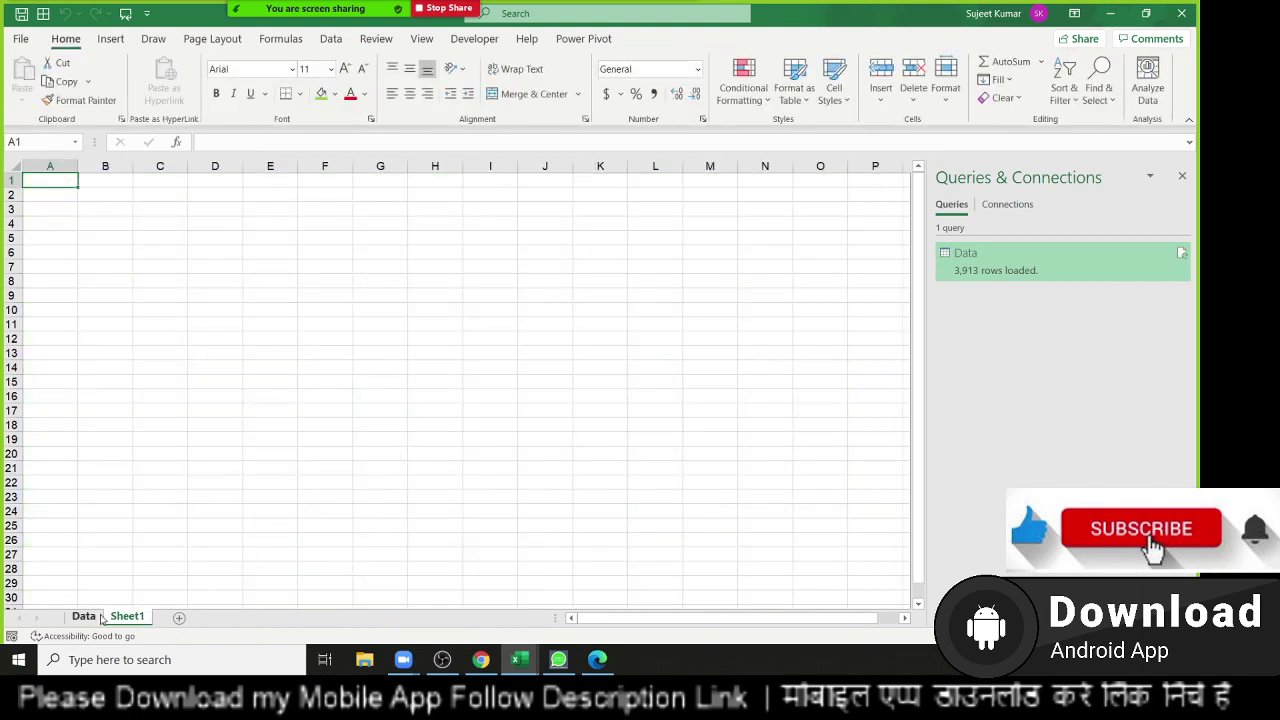
click(20, 40)
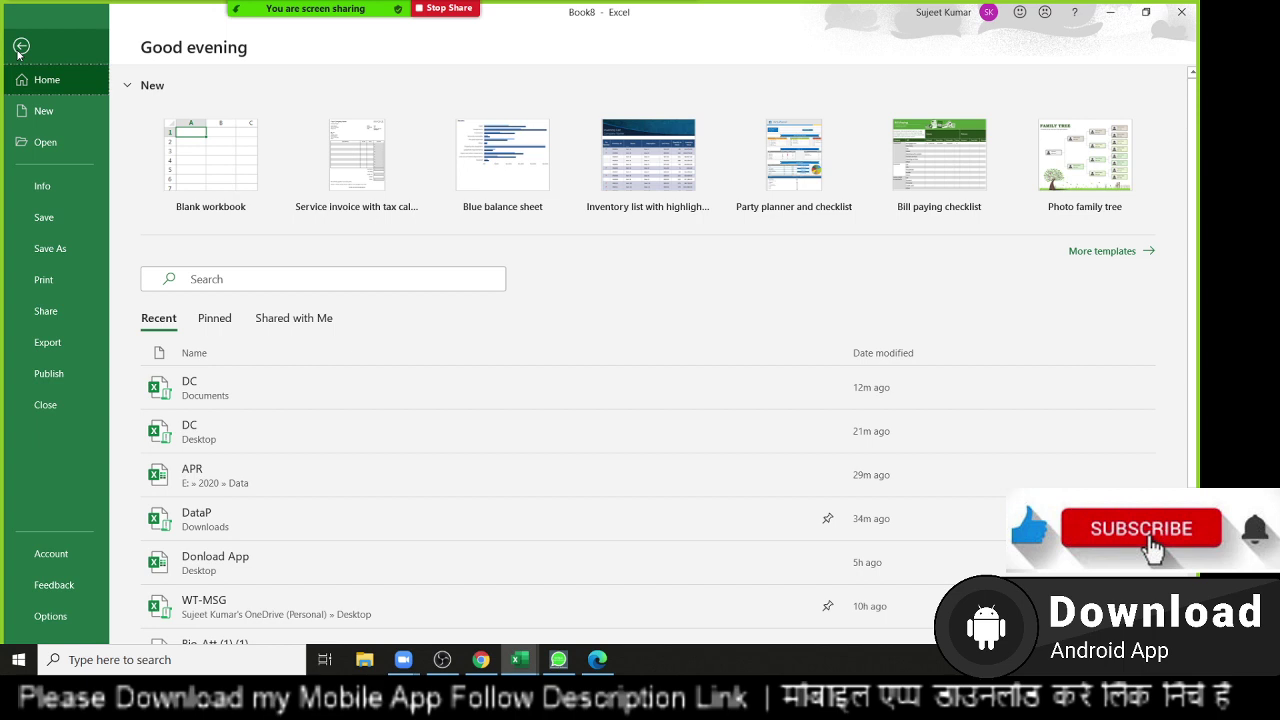
click(232, 152)
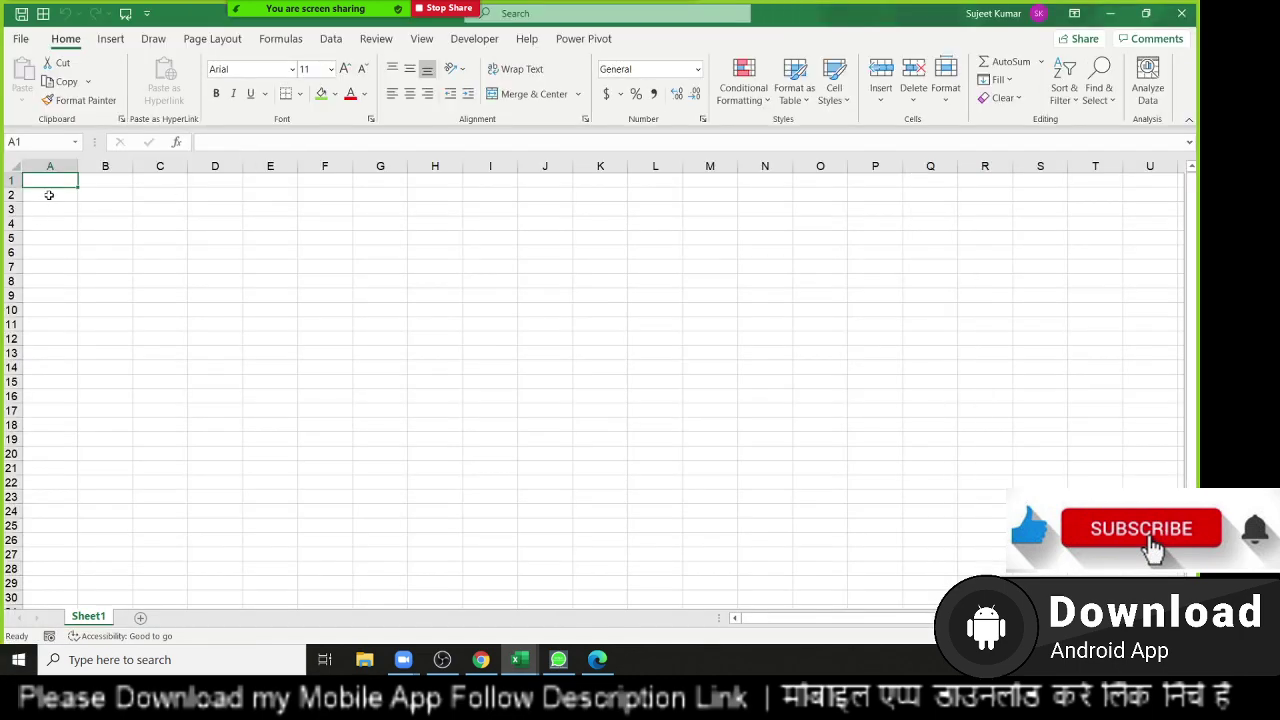
Reopen the workbook with Sales, Cust and Sheet3, then enter a Name header in A1 and Puja in A2.
click(20, 38)
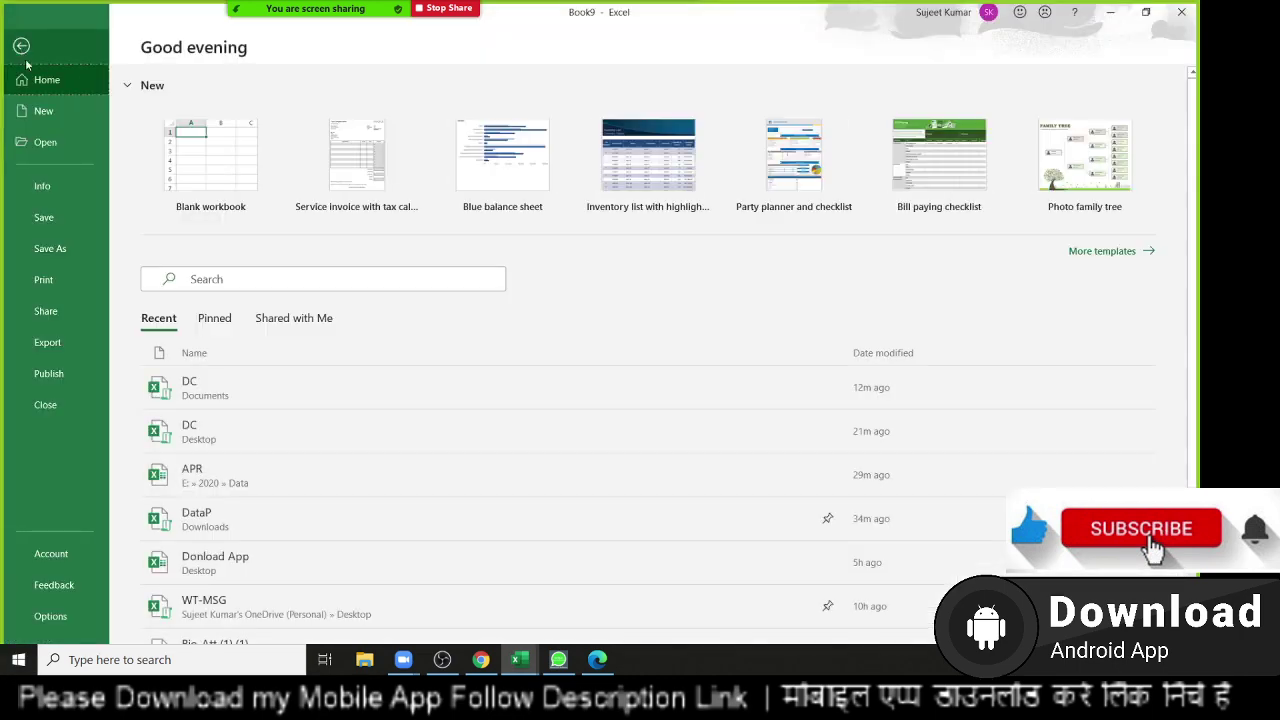
click(277, 374)
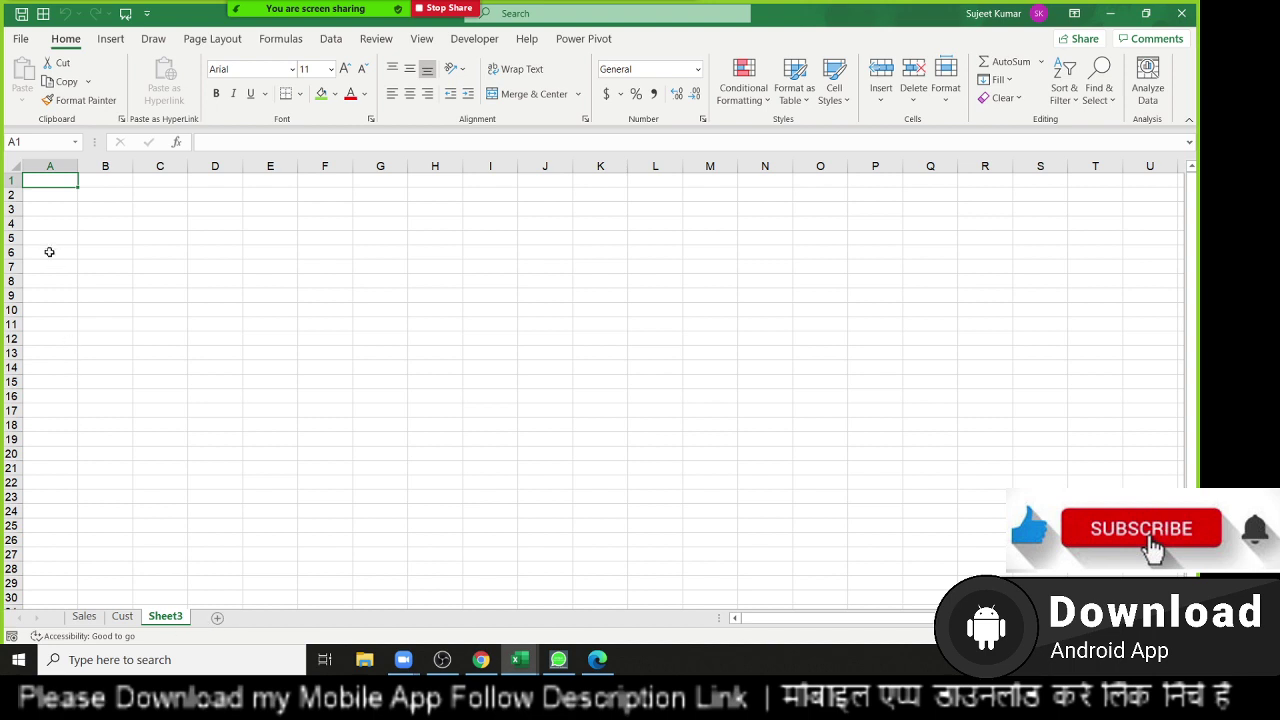
text(nA)
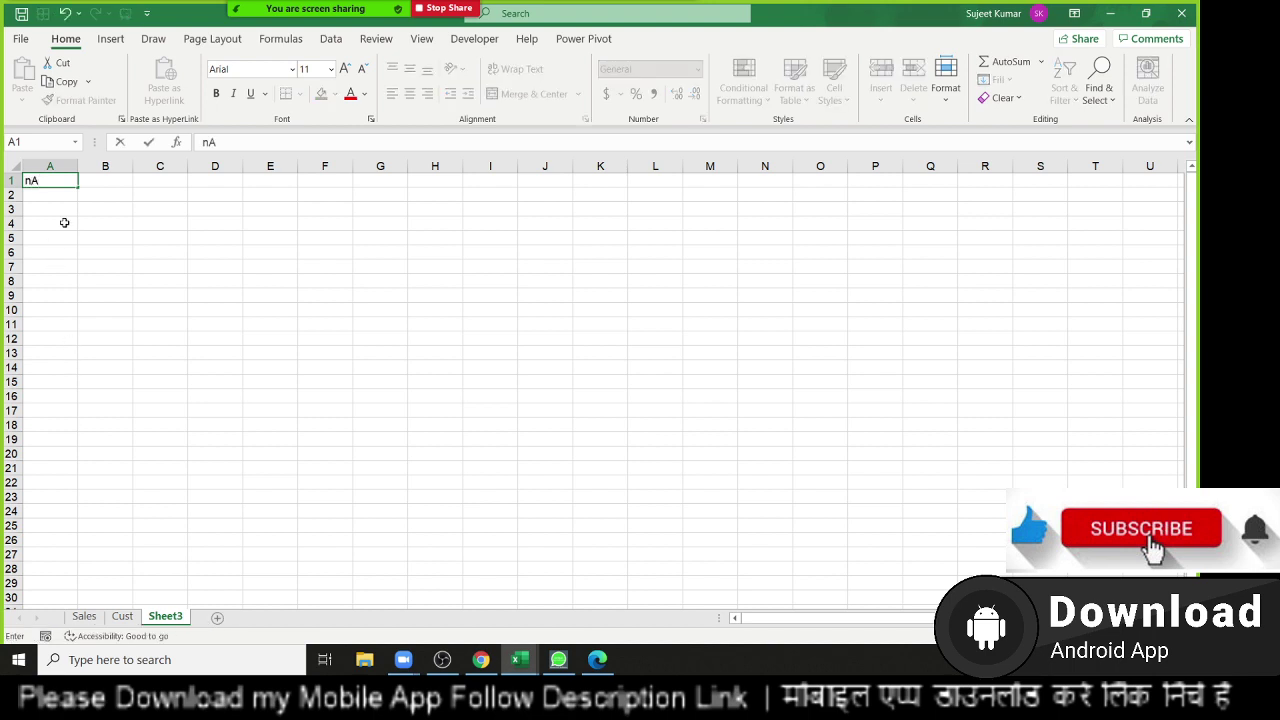
key(BackSpace)
key(BackSpace)
text(N)
text(ame)
key(Return)
text(Pu)
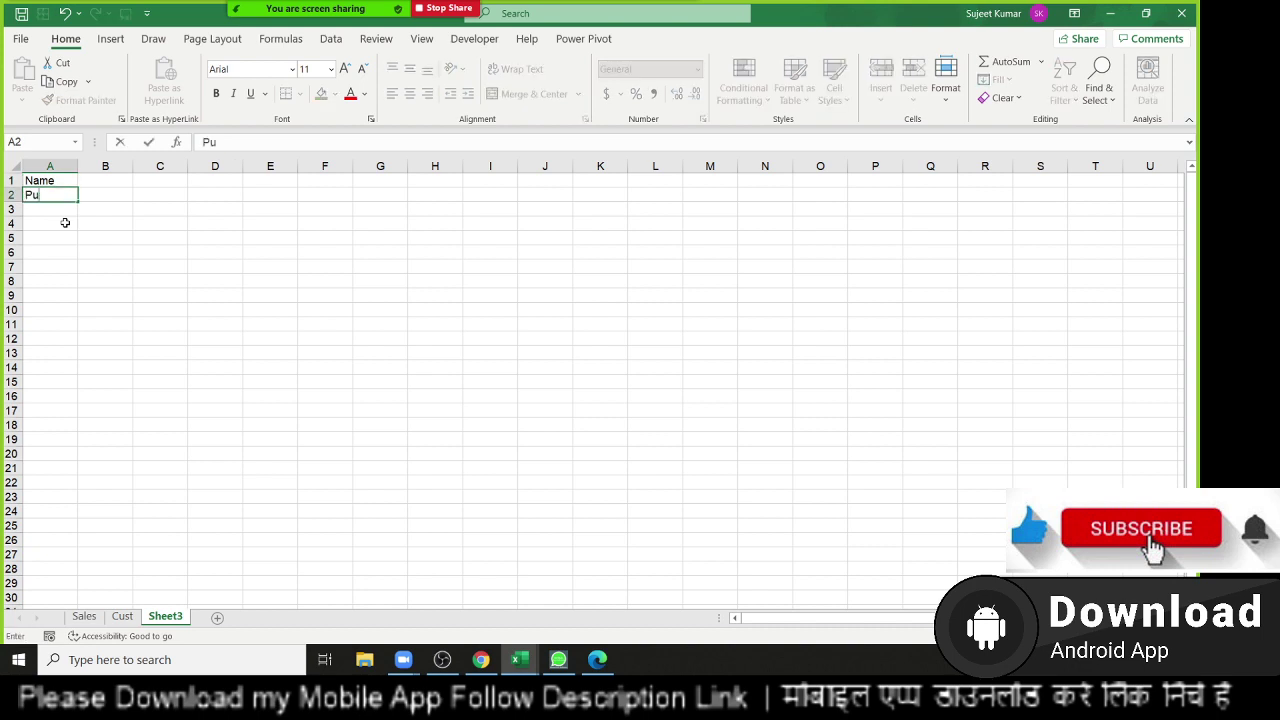
text(ja)
key(Return)
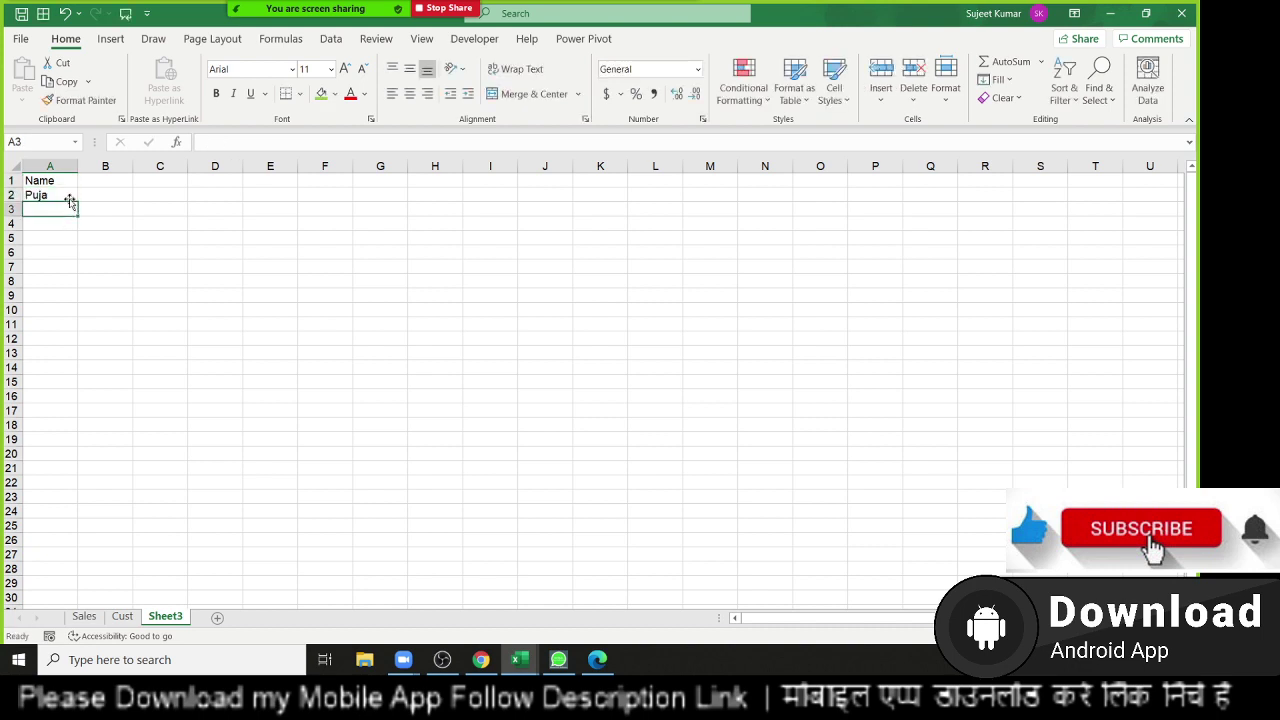
Fill the names down to A13 and delete the repeated name in A14.
click(62, 195)
drag(78, 202, 80, 379)
click(72, 298)
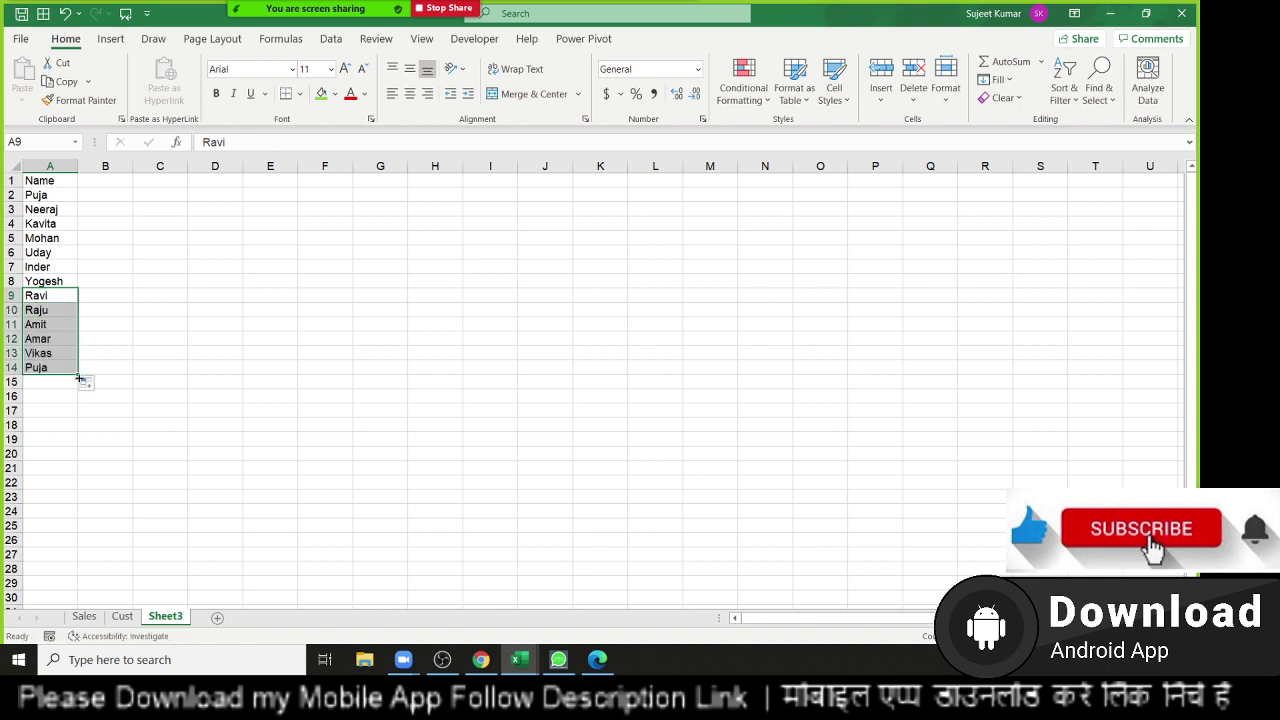
click(74, 368)
key(Delete)
key(ctrl+Home)
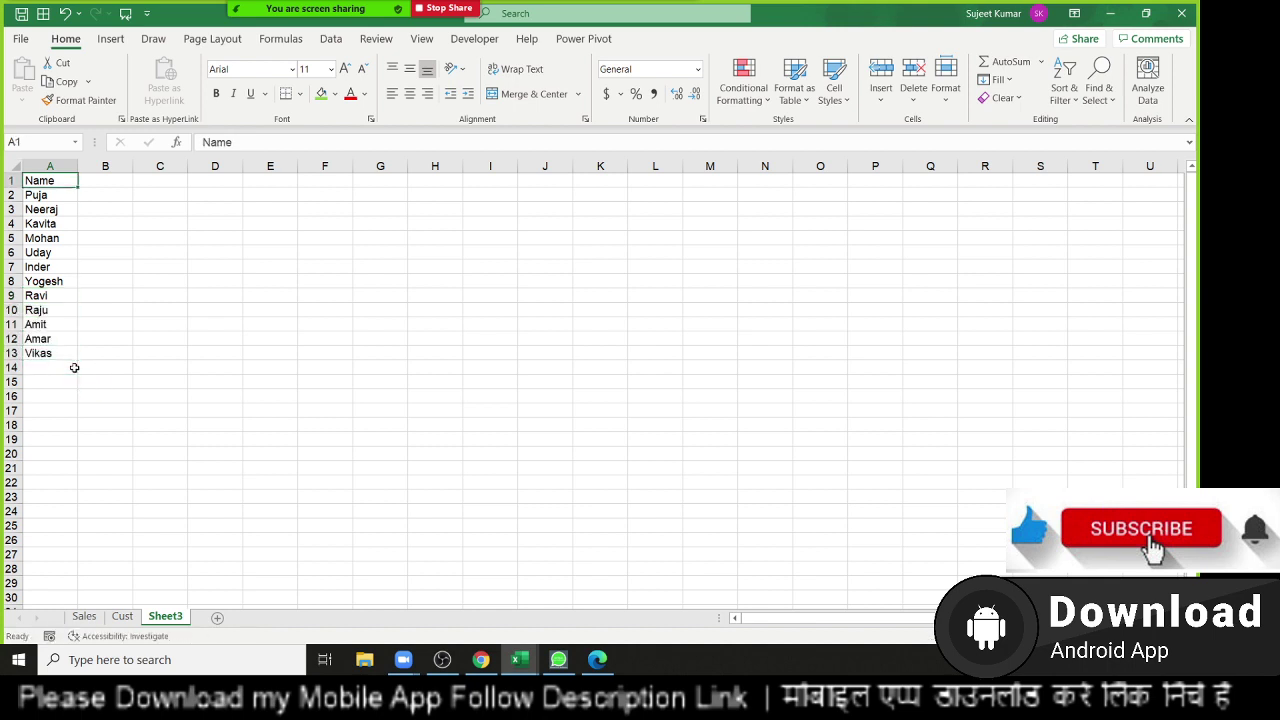
key(Right)
Enter JAN in B1, fill month headings through DEC in M1, and delete the extra JAN.
text(JAN)
key(Return)
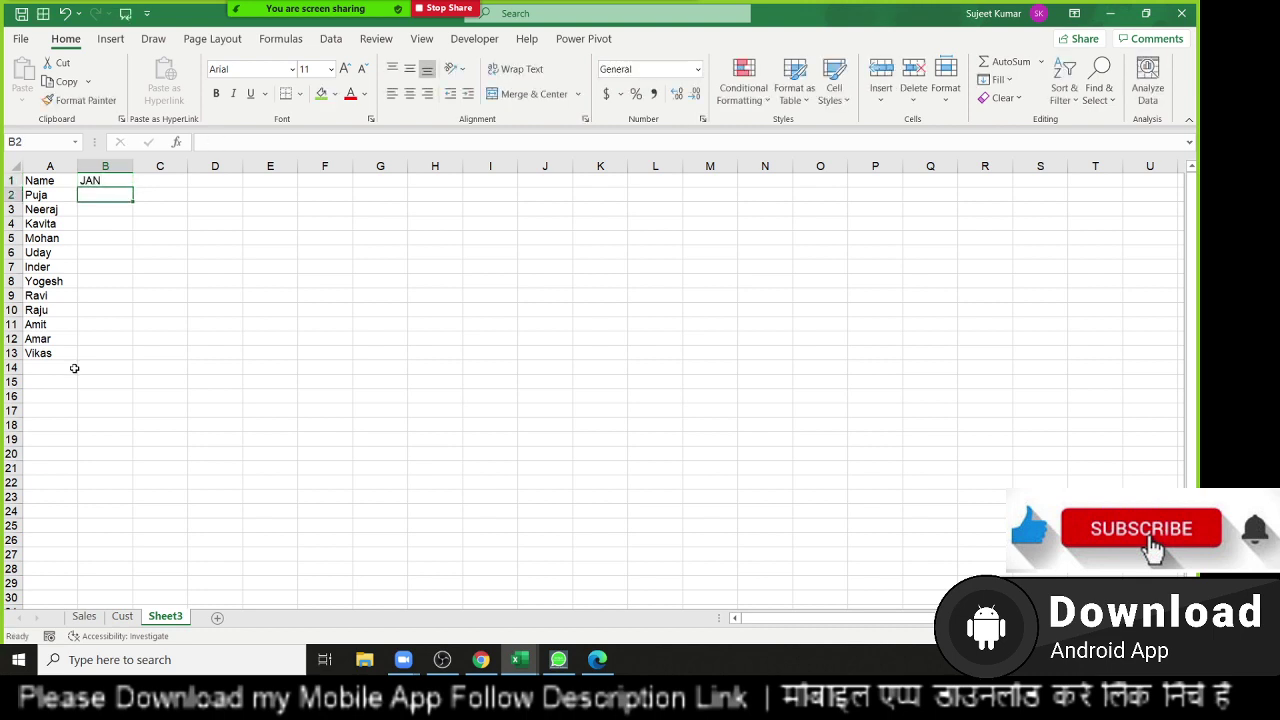
click(81, 176)
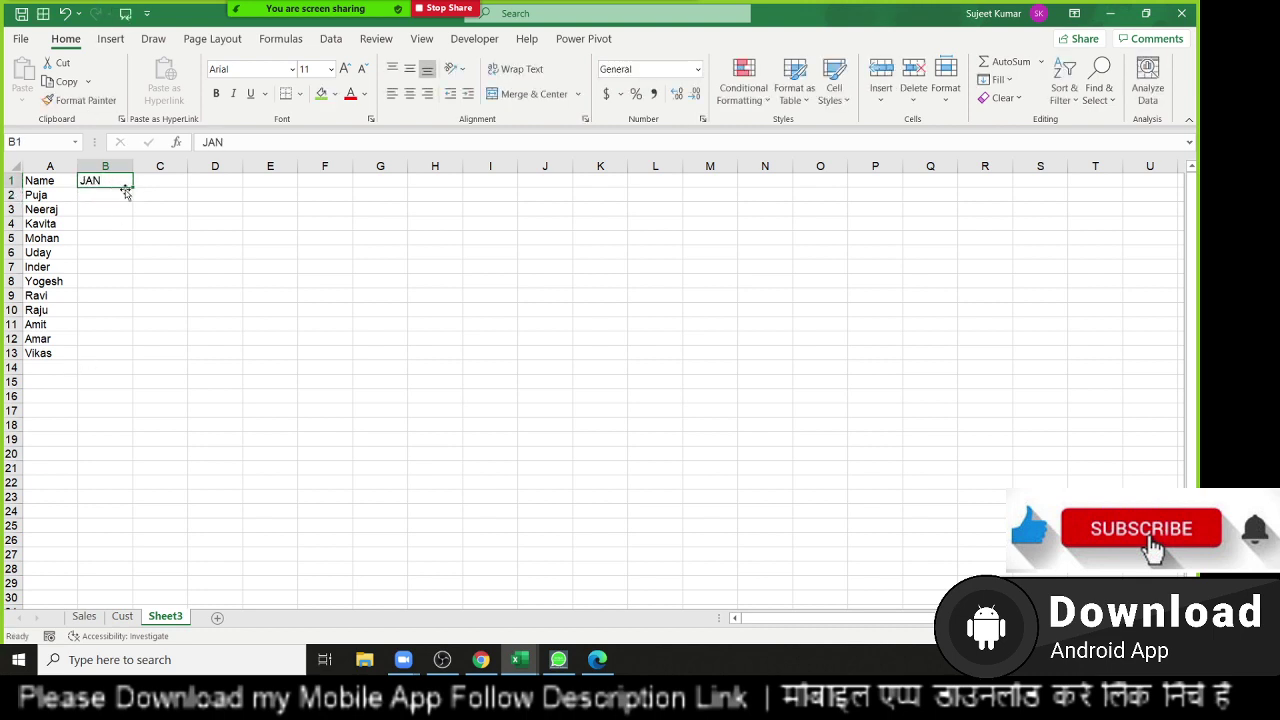
drag(132, 187, 790, 277)
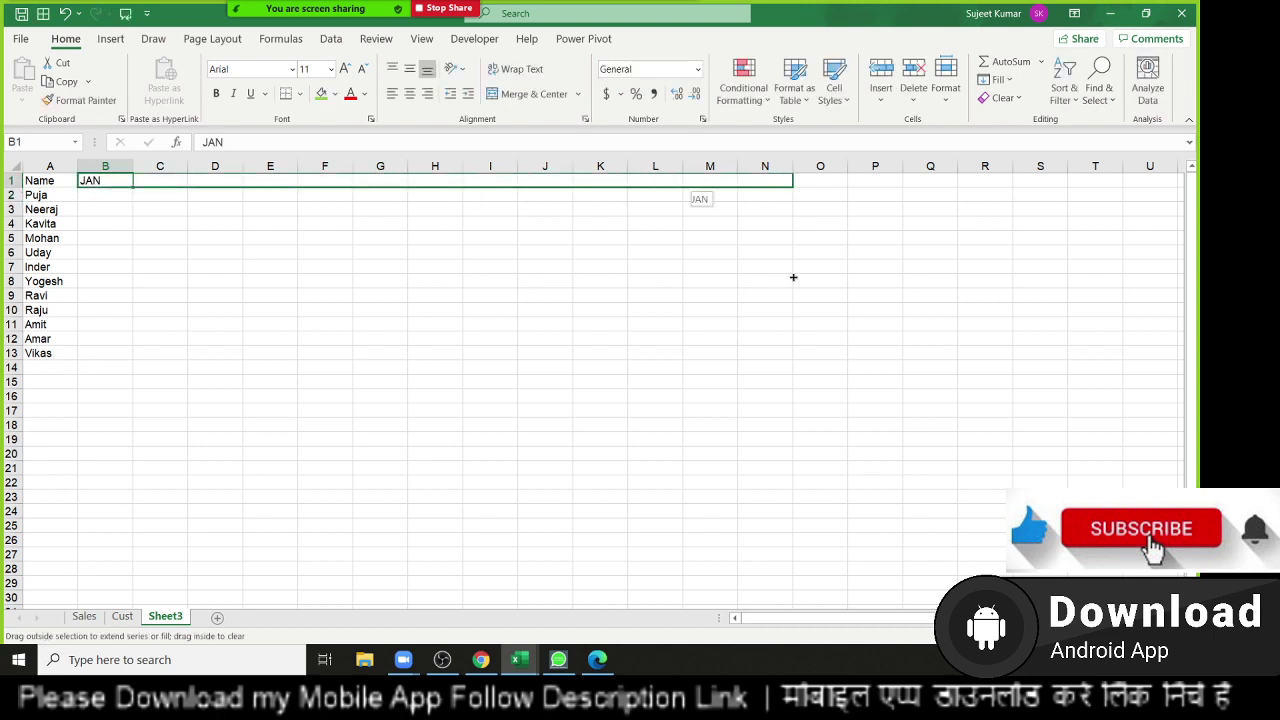
click(766, 183)
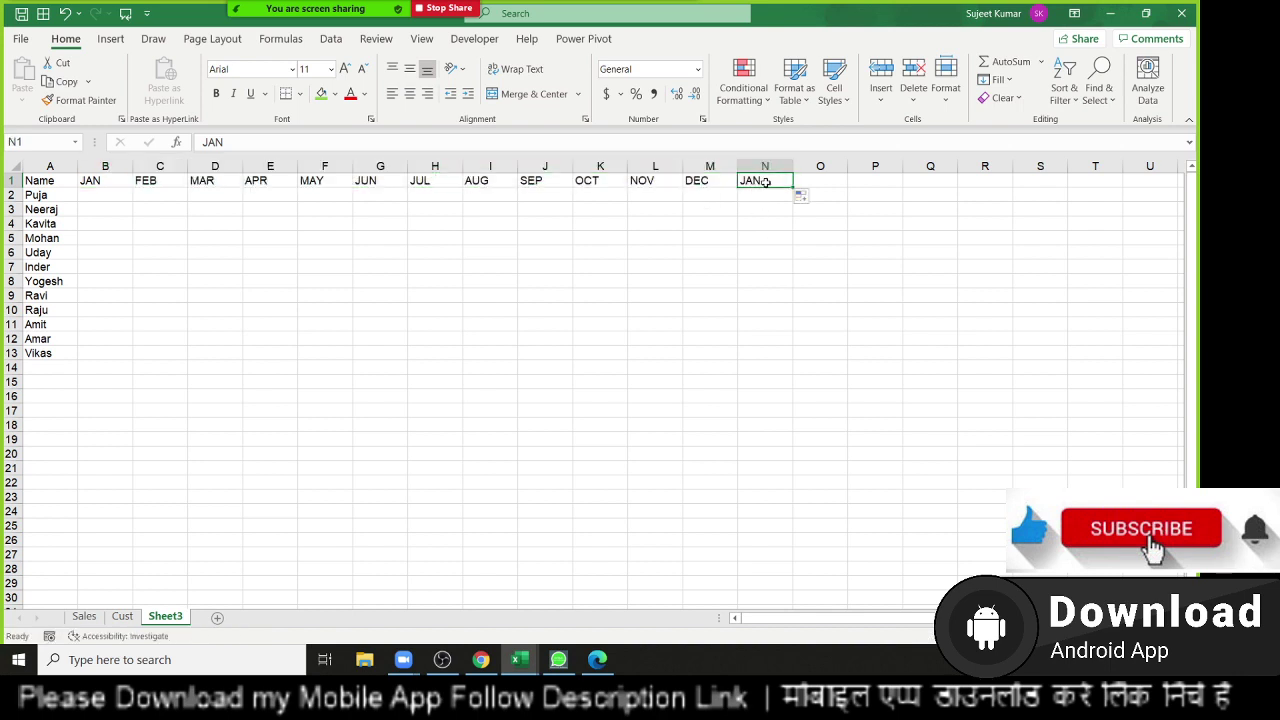
key(Delete)
key(Left)
key(Left)
key(Home)
key(Down)
key(Right)
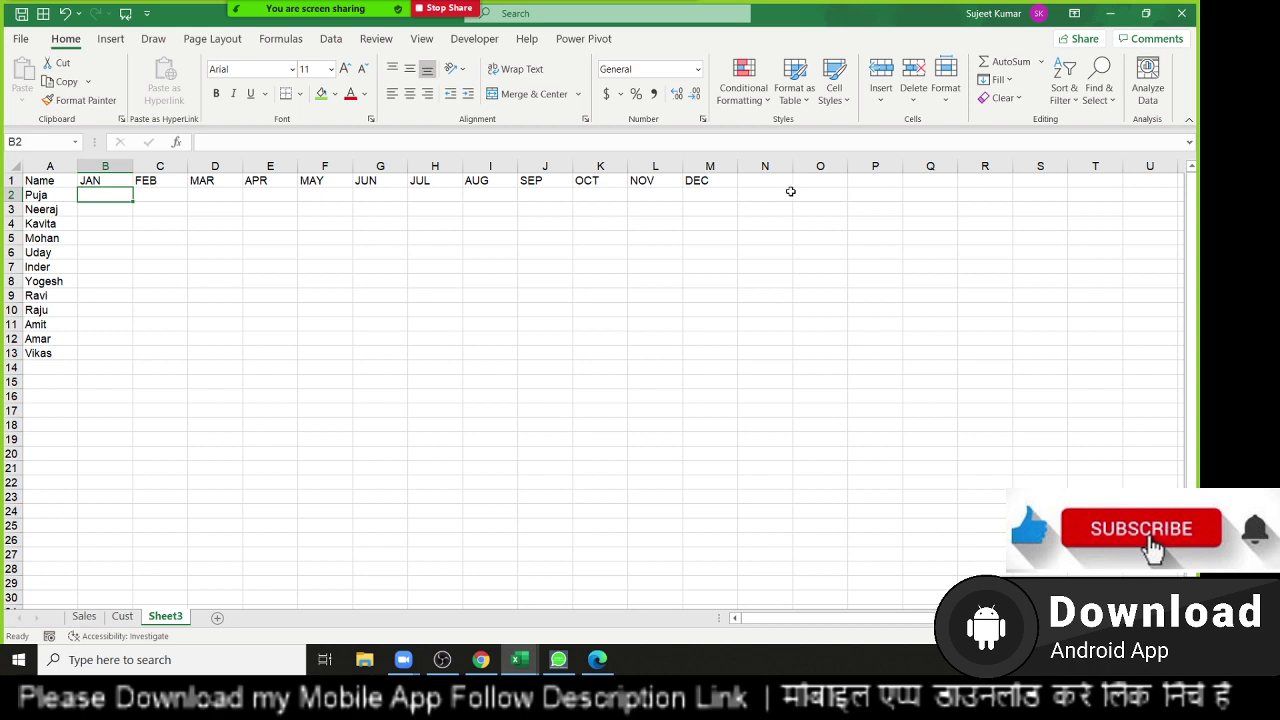
Fill B2:M13 with =RANDBETWEEN(10,50) random figures for every name.
text(=ra)
key(Down)
key(Down)
key(Down)
key(Tab)
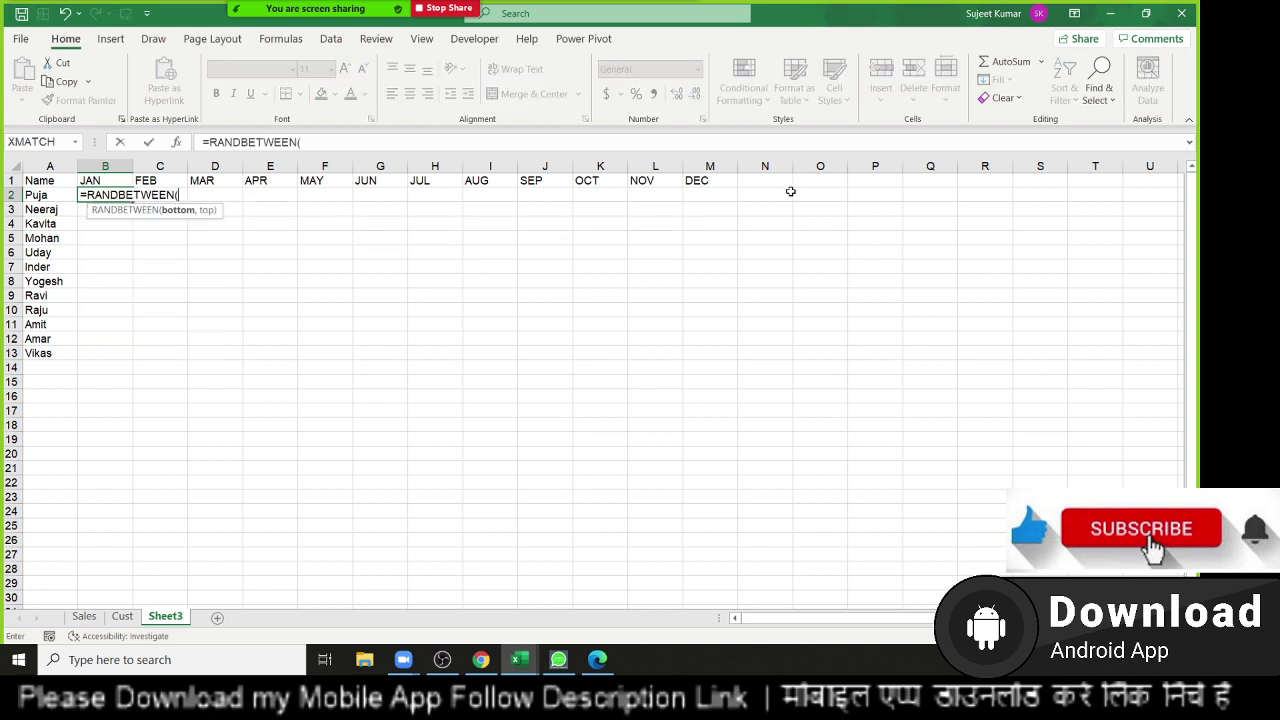
text(10)
text(,50)
key(ctrl+Return)
key(Up)
key(ctrl+Right)
key(Down)
key(ctrl+shift+Left)
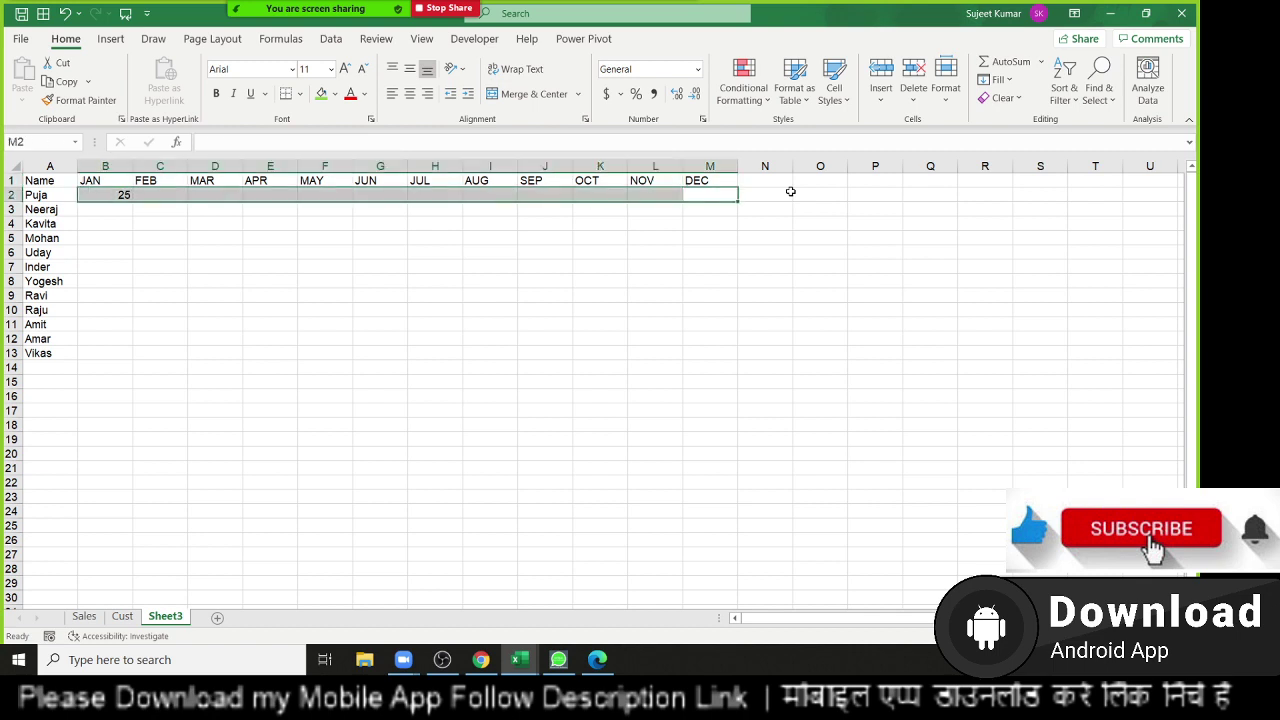
text(=RANDBETWEEN(10,90))
key(shift+Down)
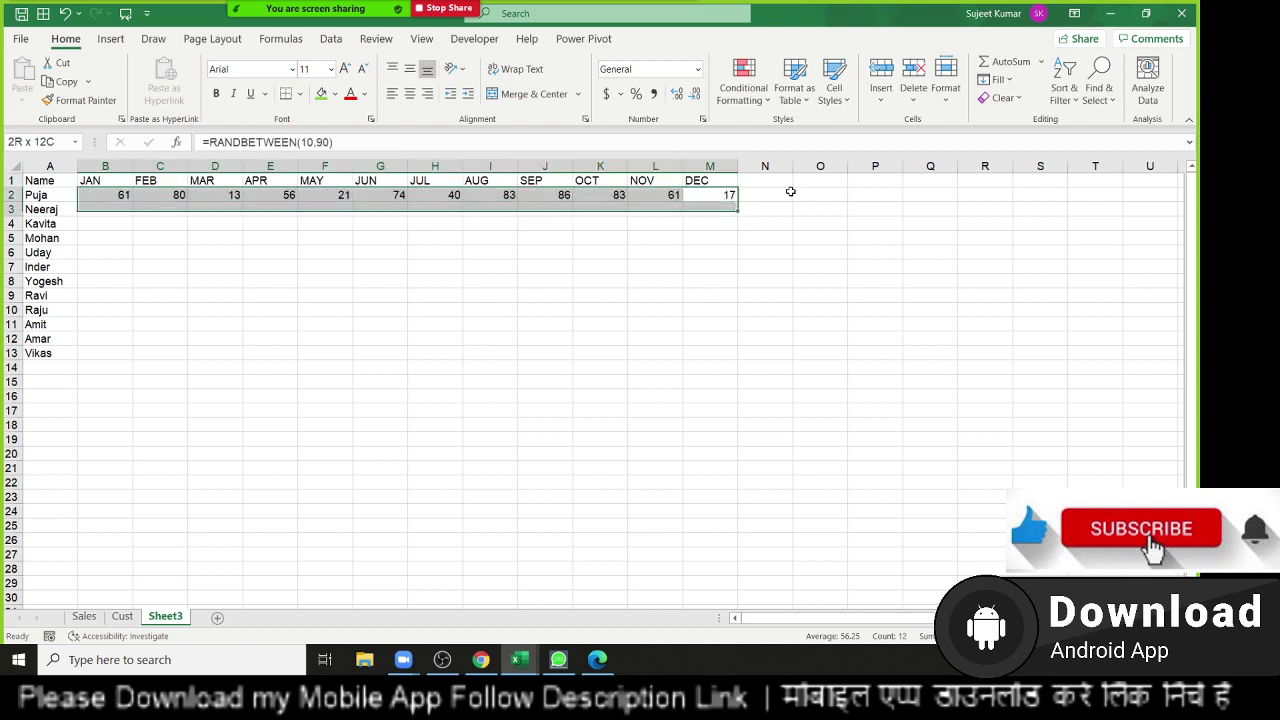
key(shift+Down)
key(shift+Down)
key(shift+Down)
key(shift+Down)
key(shift+Down)
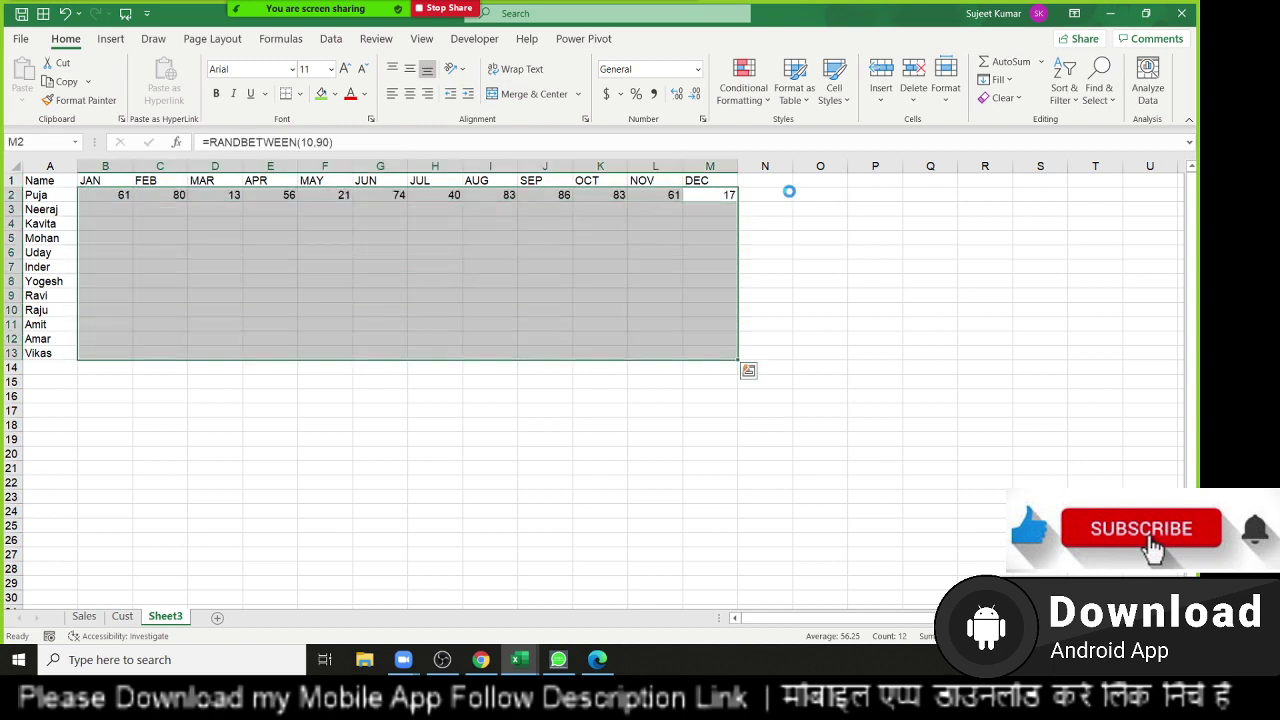
key(ctrl+d)
Copy the random figures and paste them back as fixed values.
key(ctrl+q)
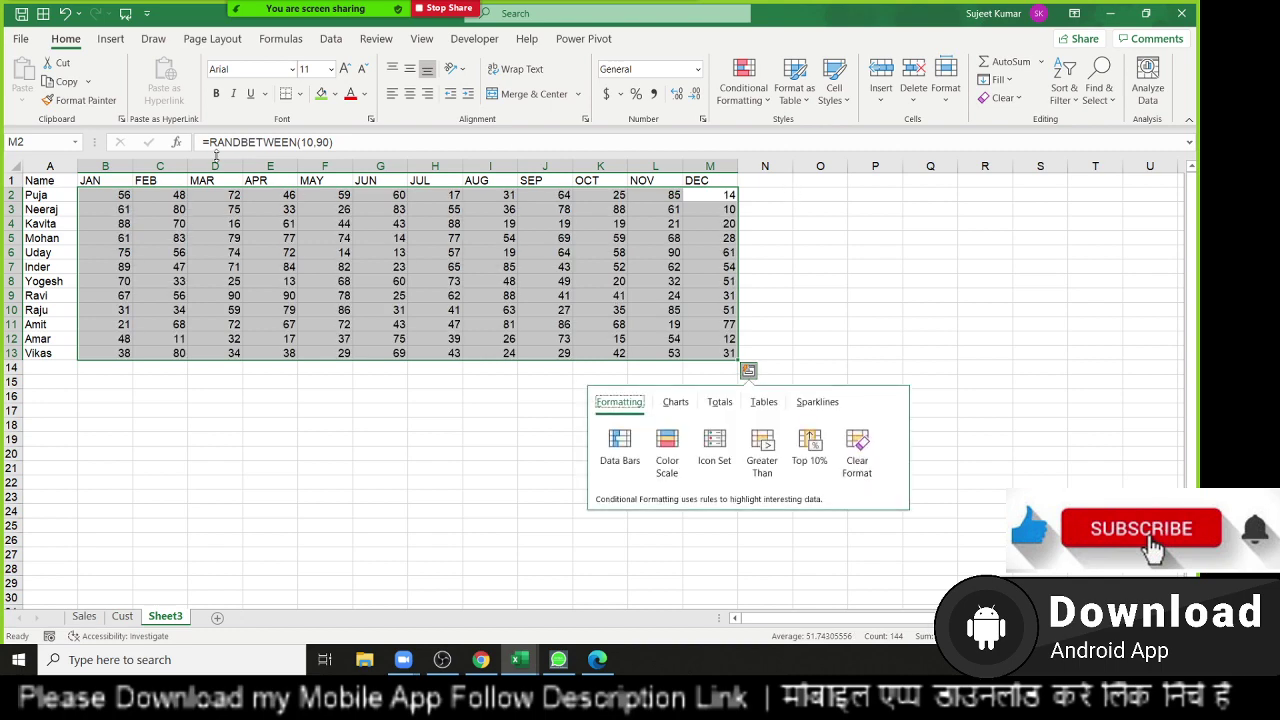
key(Escape)
key(ctrl+c)
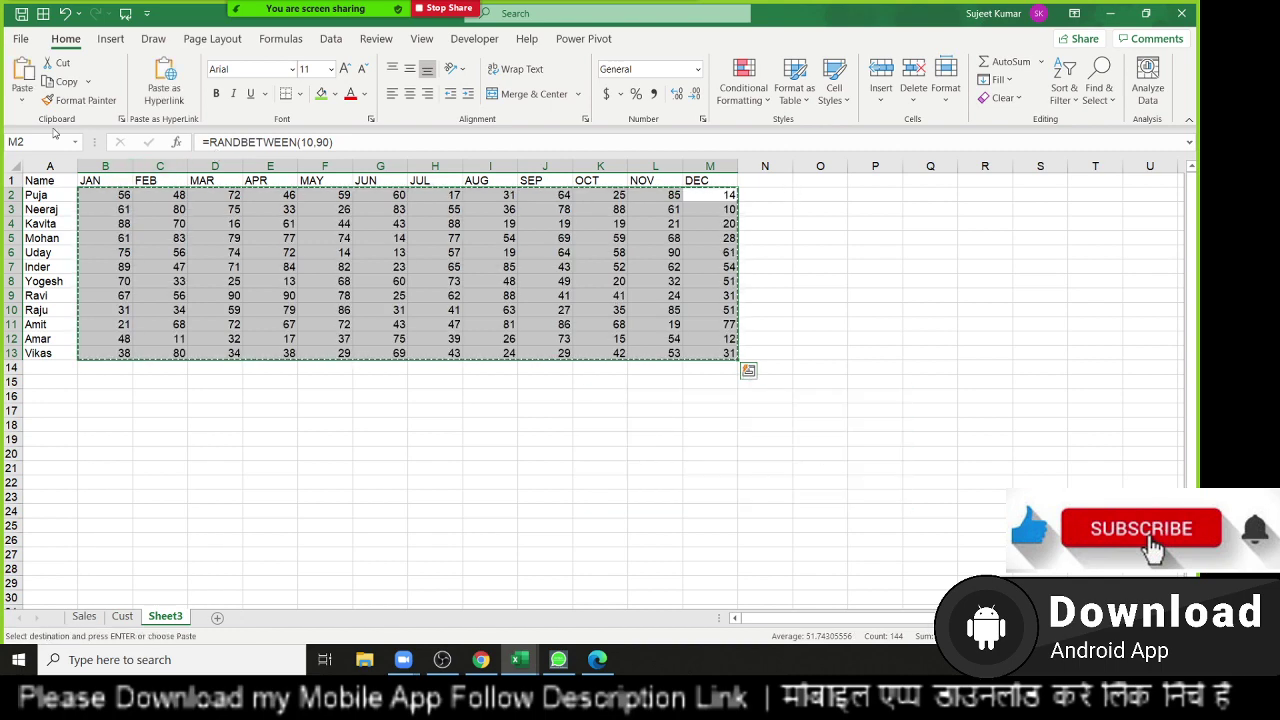
click(22, 98)
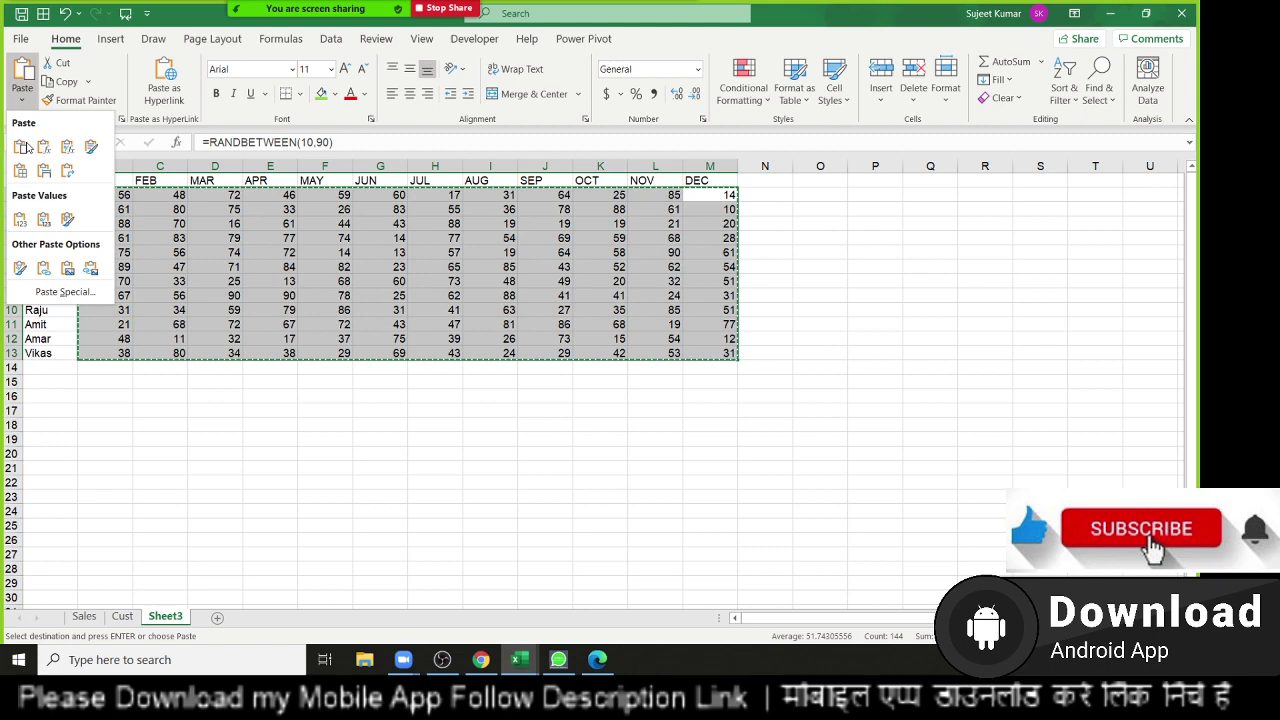
click(20, 219)
click(313, 264)
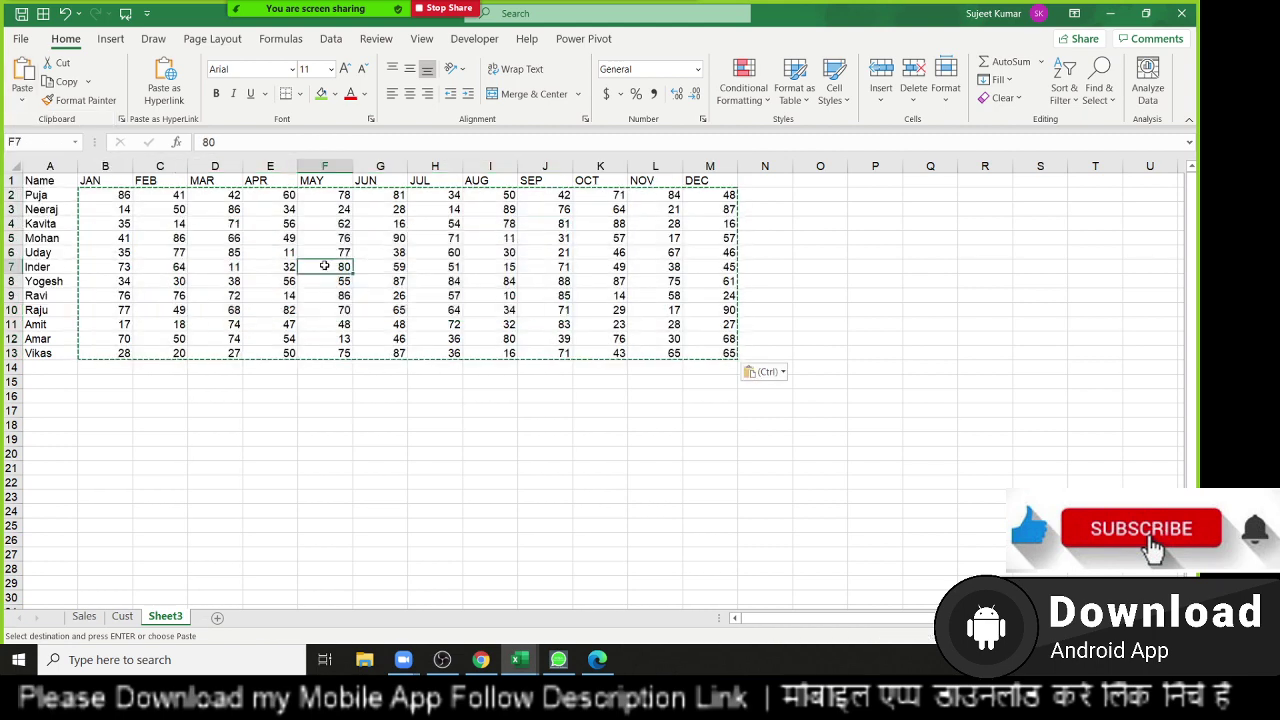
key(Escape)
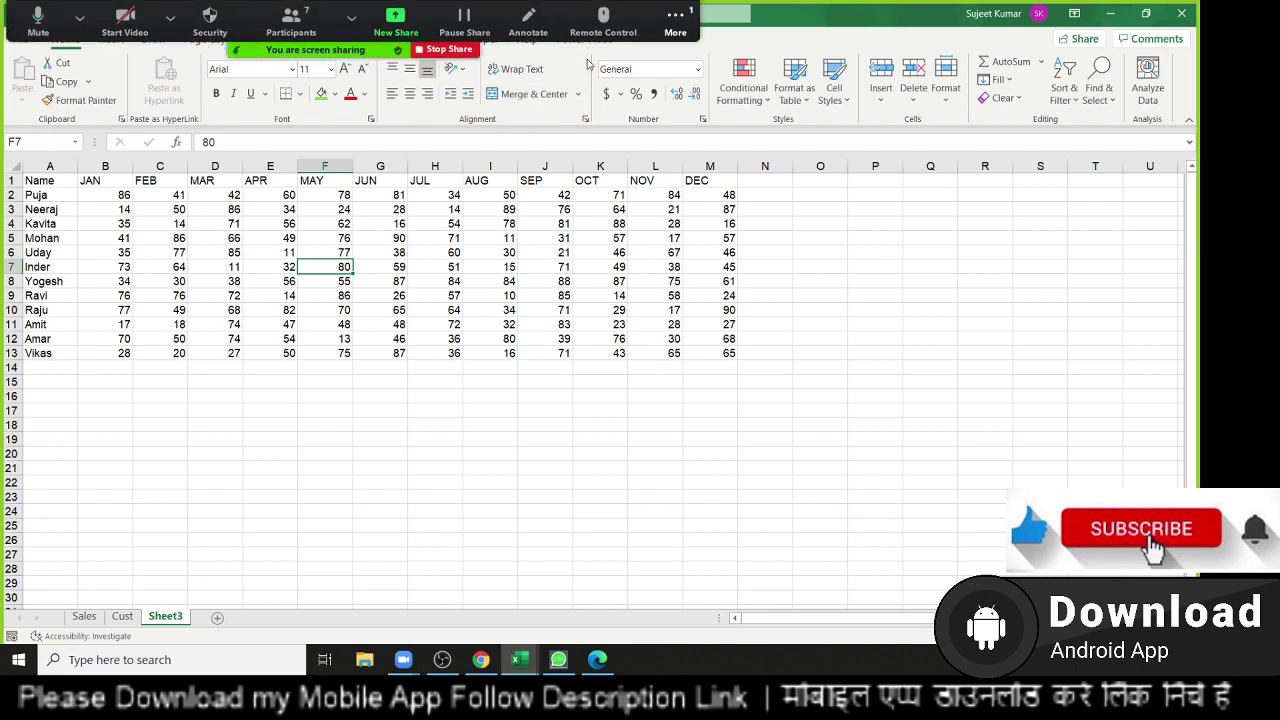
click(675, 18)
click(684, 60)
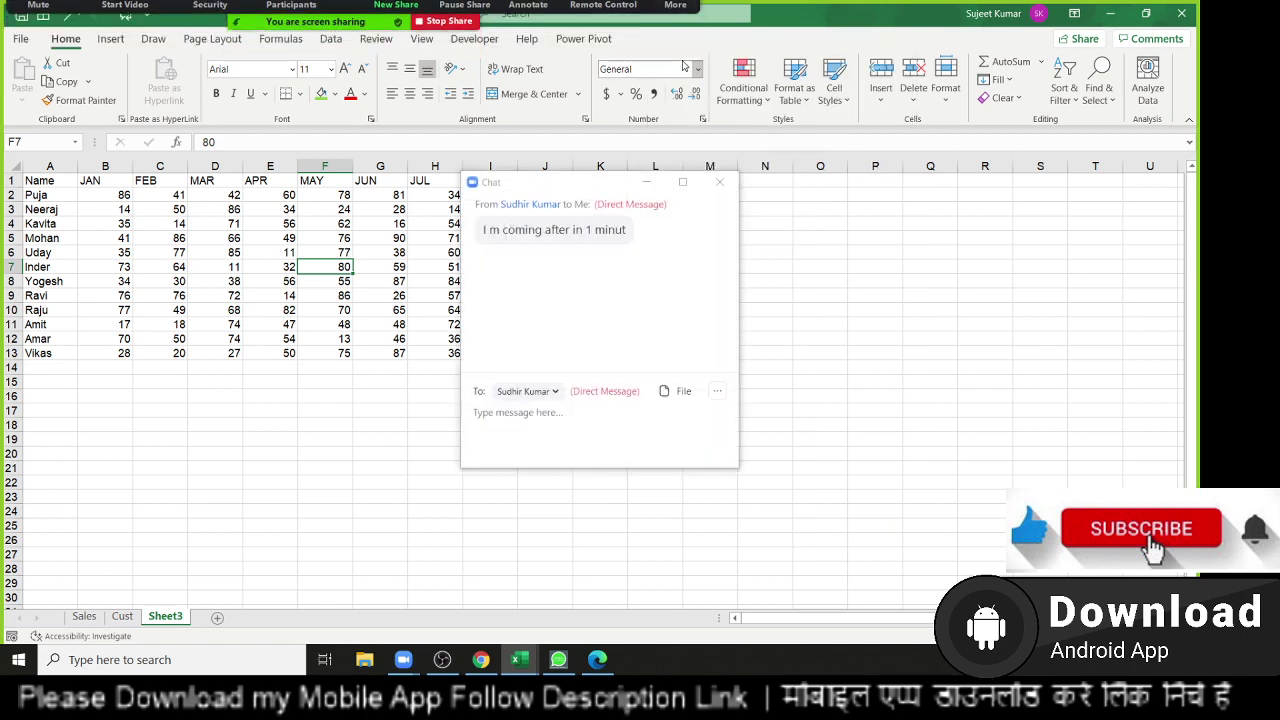
click(671, 300)
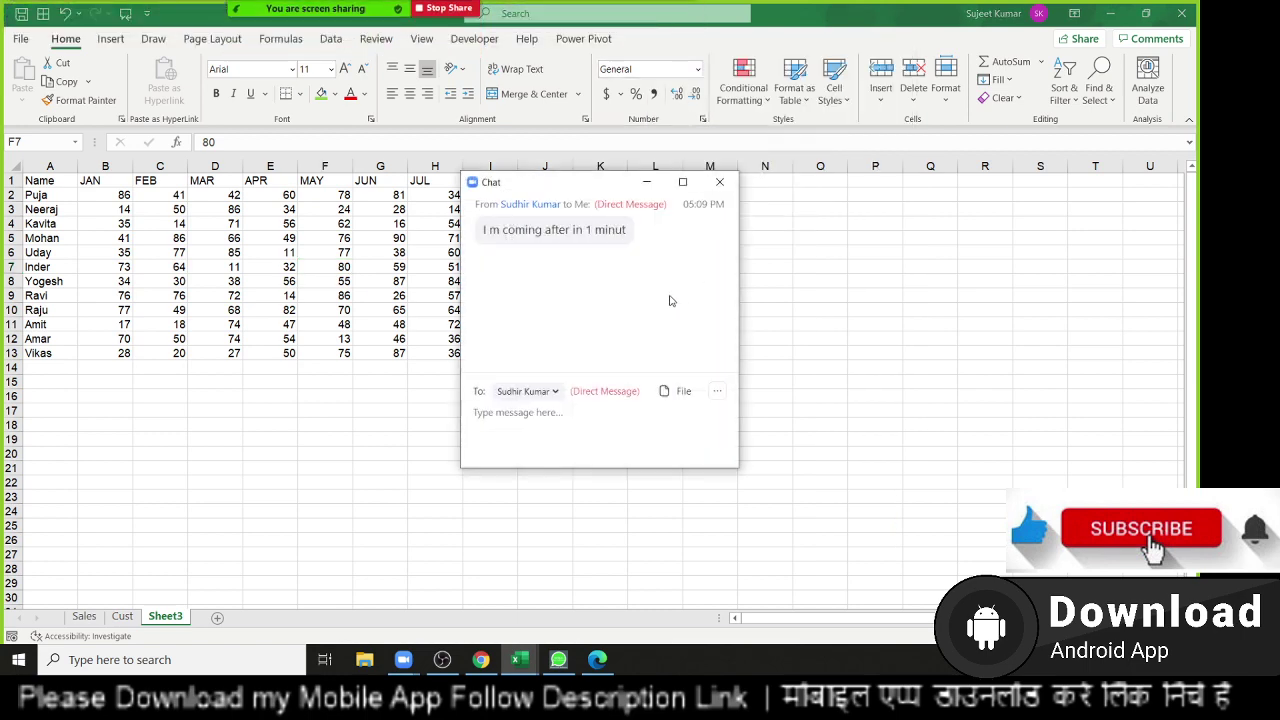
click(719, 181)
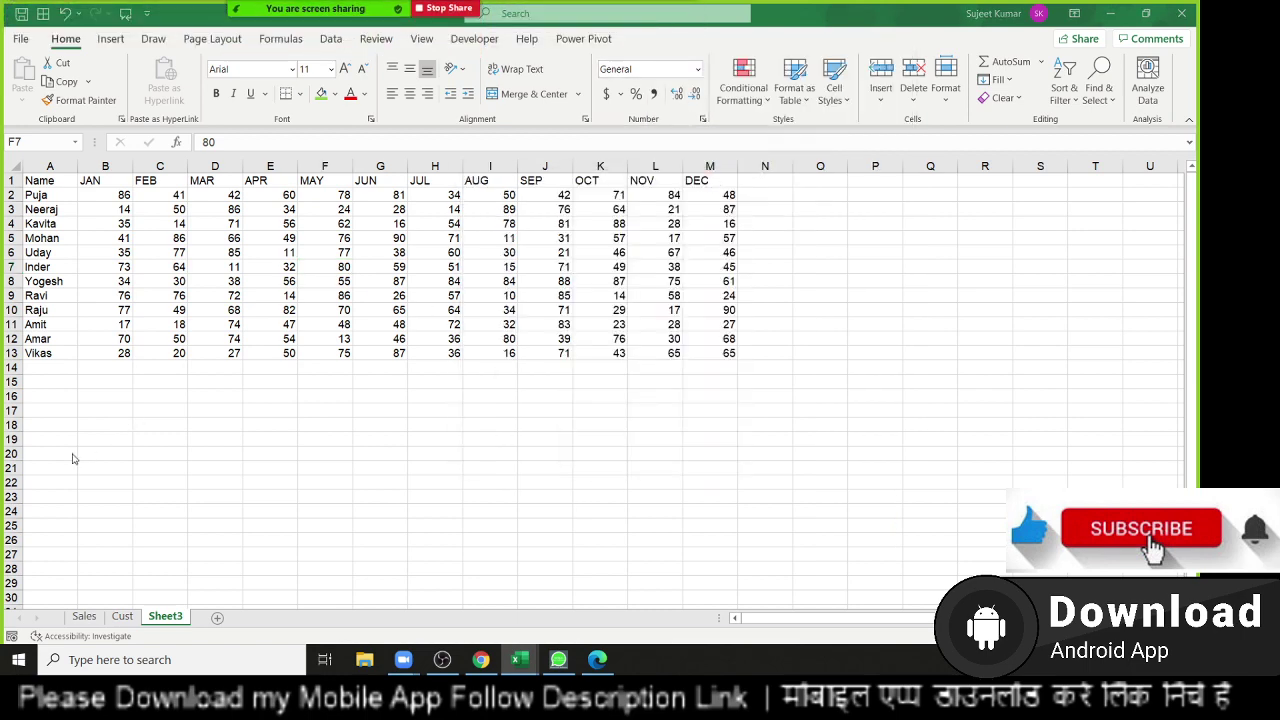
click(64, 425)
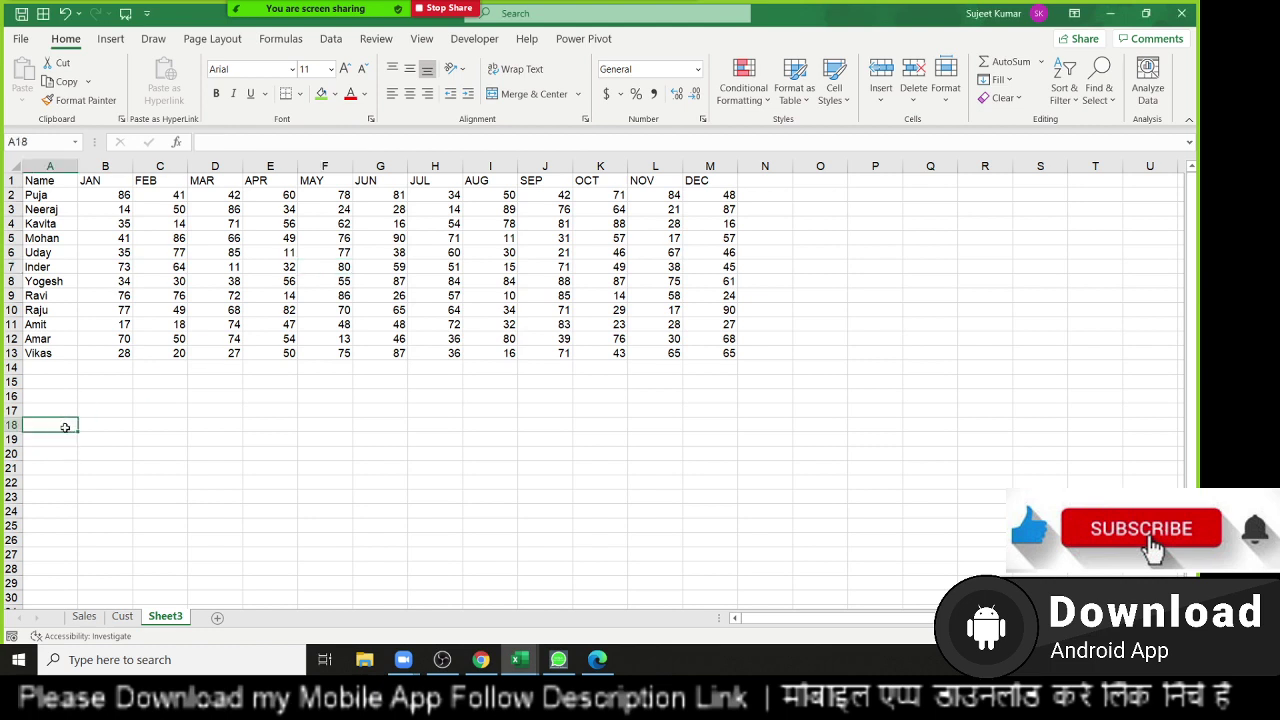
Type Name, Month and Sales headings in row 18 below the table.
text(Name)
key(Tab)
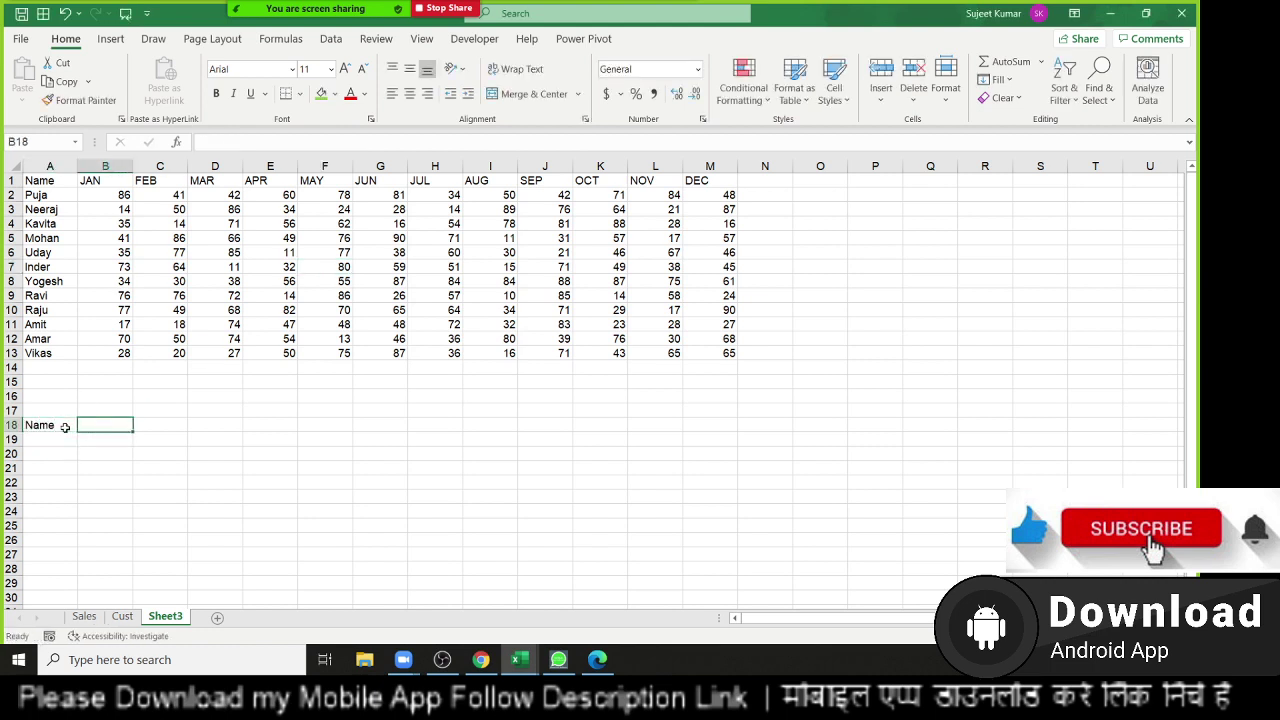
text(Month)
key(Tab)
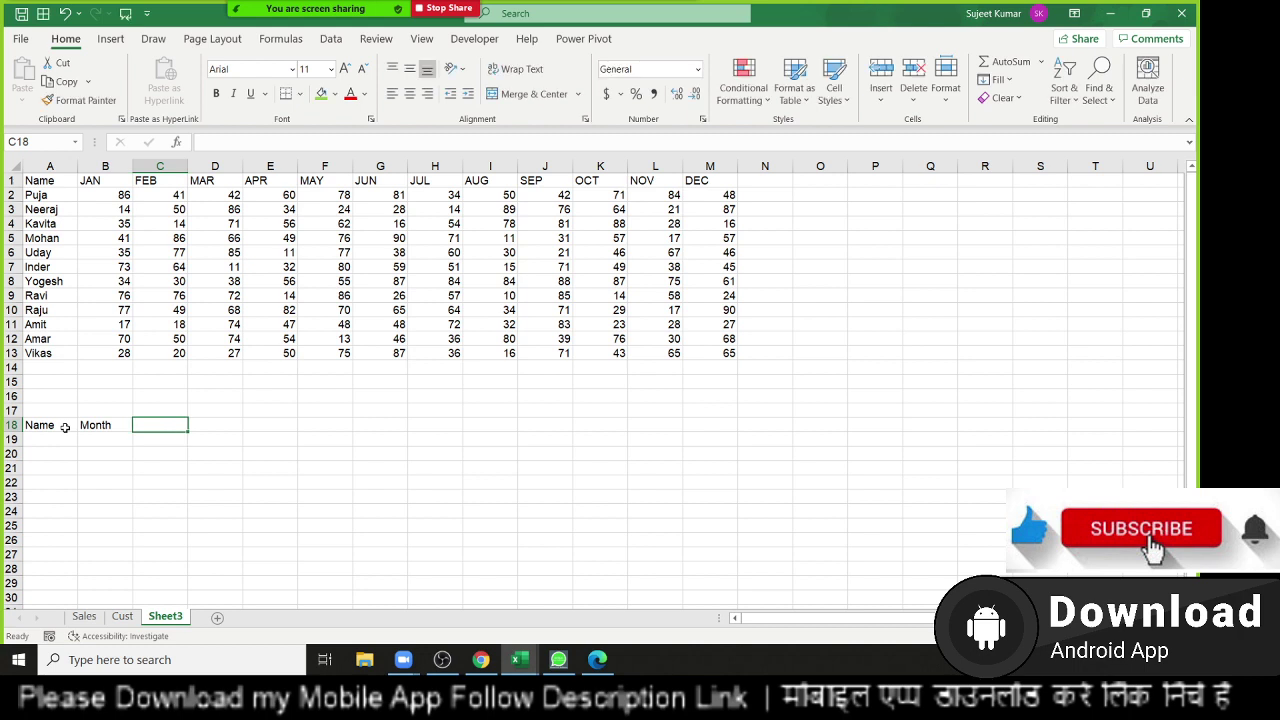
text(Sales)
key(Return)
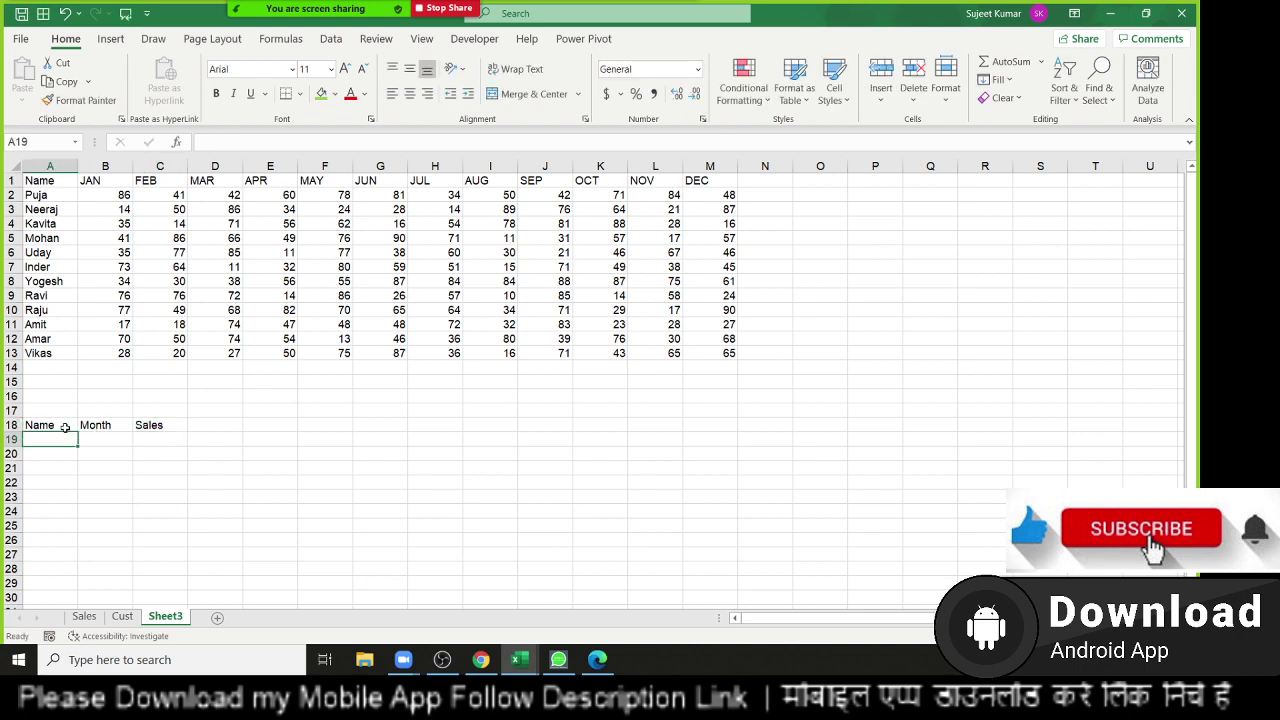
click(65, 428)
key(Right)
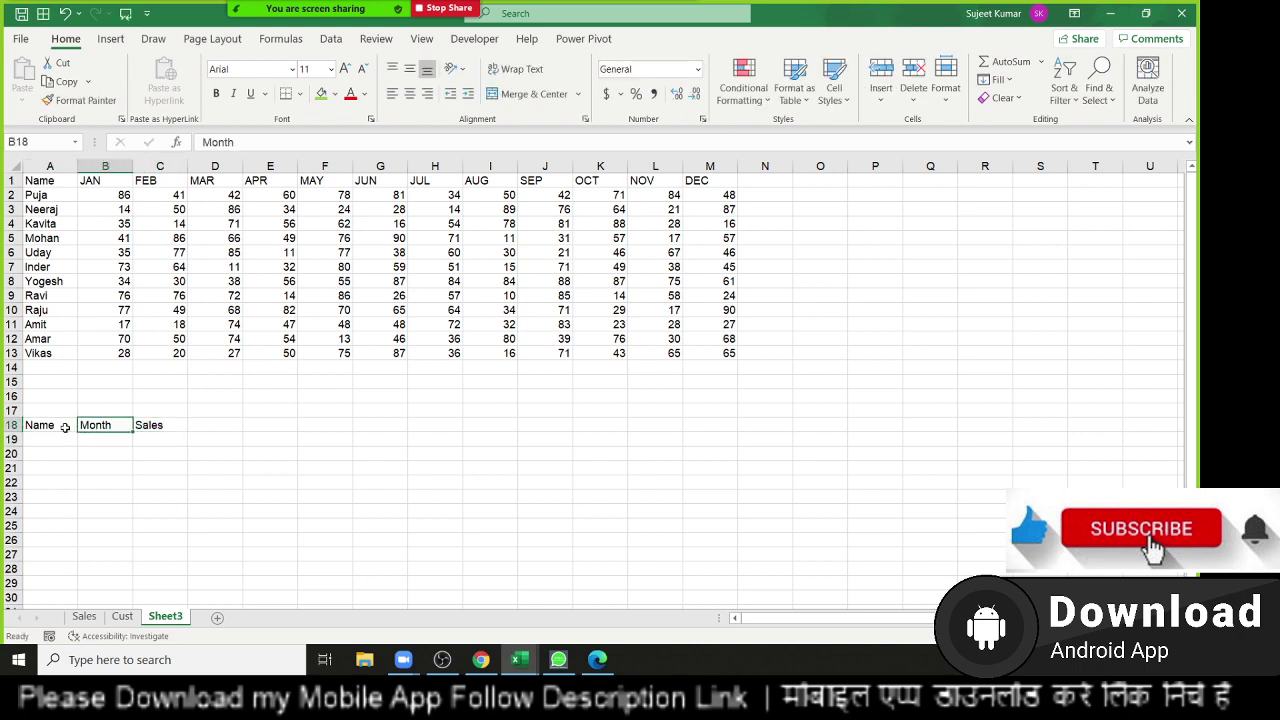
key(Right)
click(65, 428)
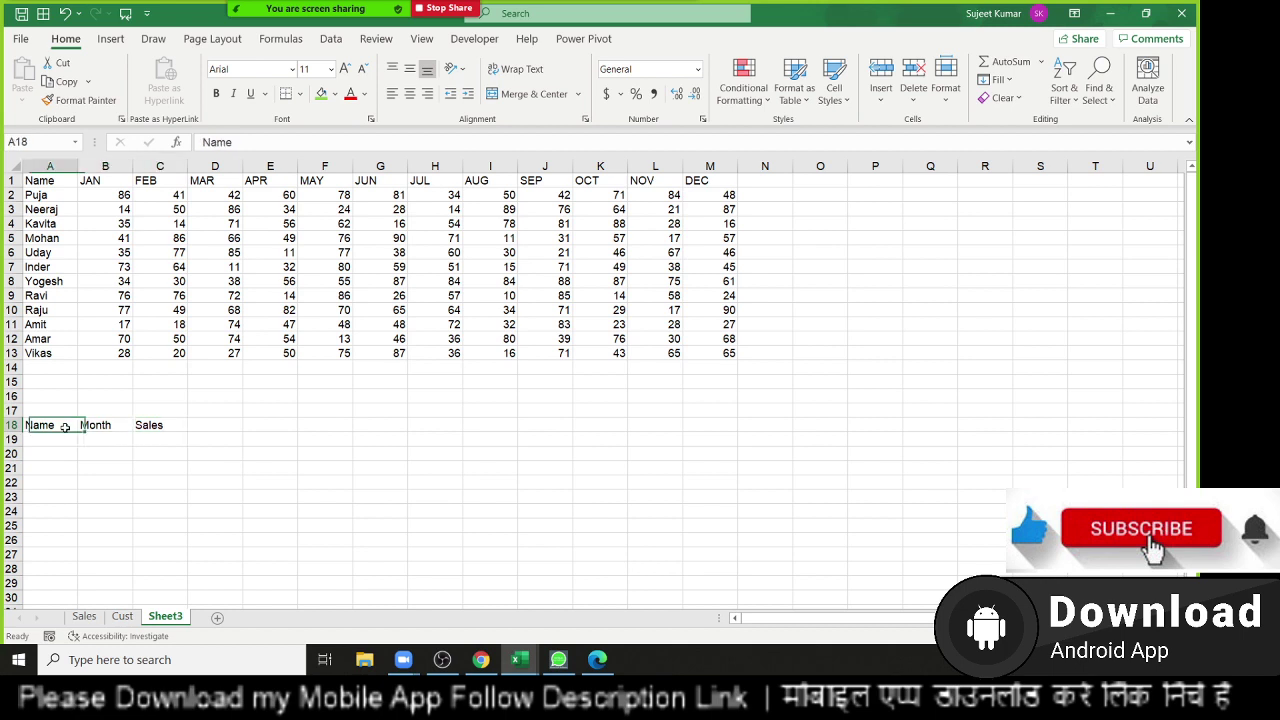
Copy the twelve names from A2:A13 under the new Name heading.
key(Up)
key(ctrl+Up)
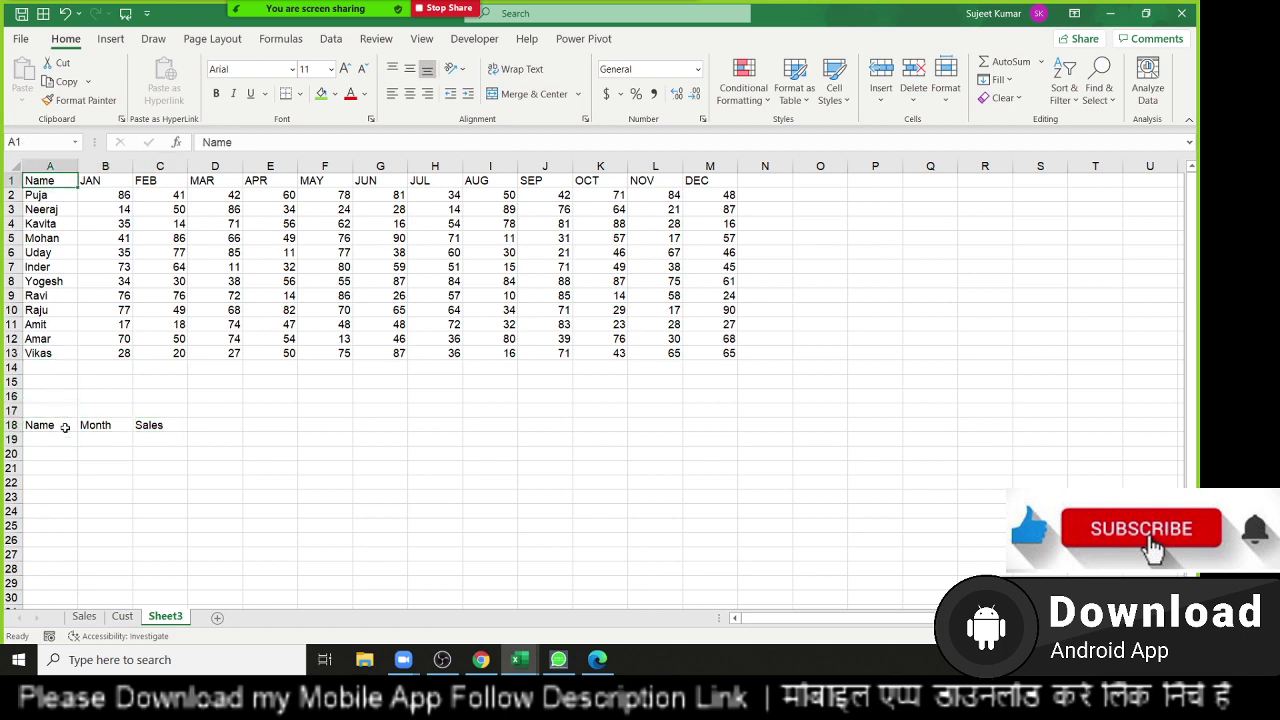
key(Down)
key(ctrl+shift+Down)
key(ctrl+c)
key(Down)
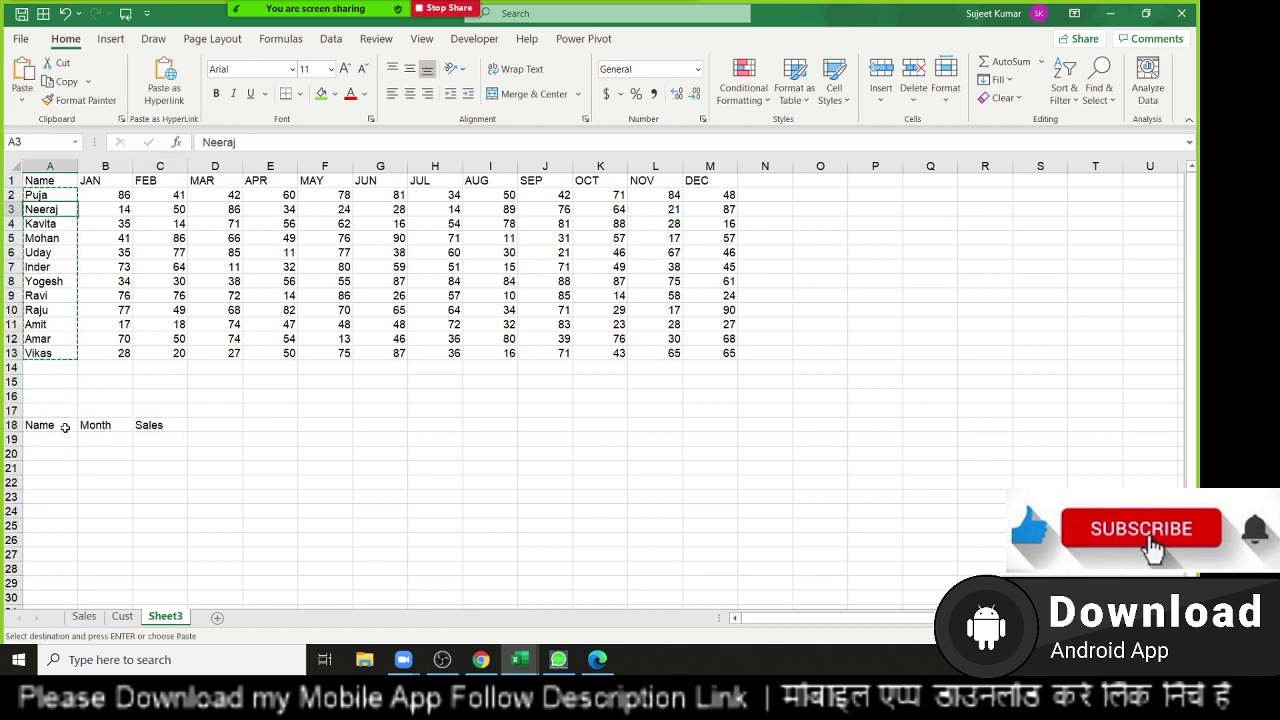
key(Down)
key(Down)
key(Down)
key(Down)
key(Down)
key(Down)
key(Down)
key(Down)
key(Down)
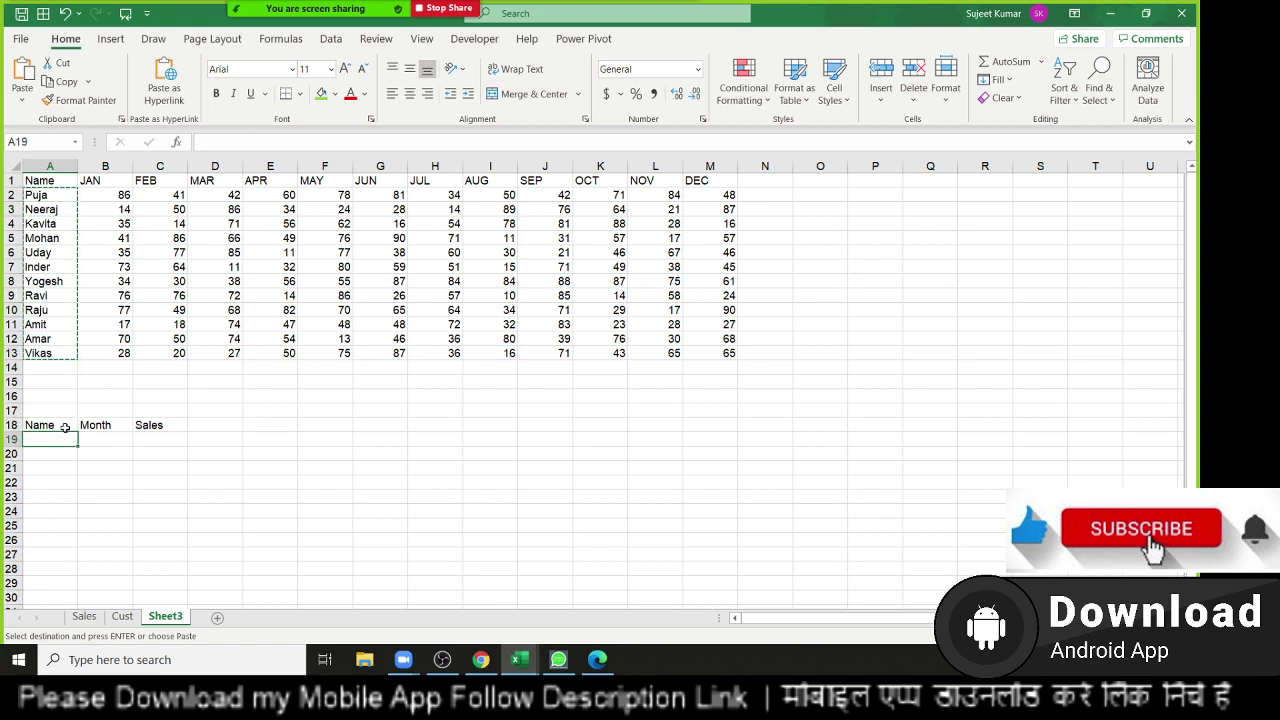
key(ctrl+v)
Fill the Month column B19:B30 with JAN.
key(ctrl+Home)
key(Right)
key(ctrl+c)
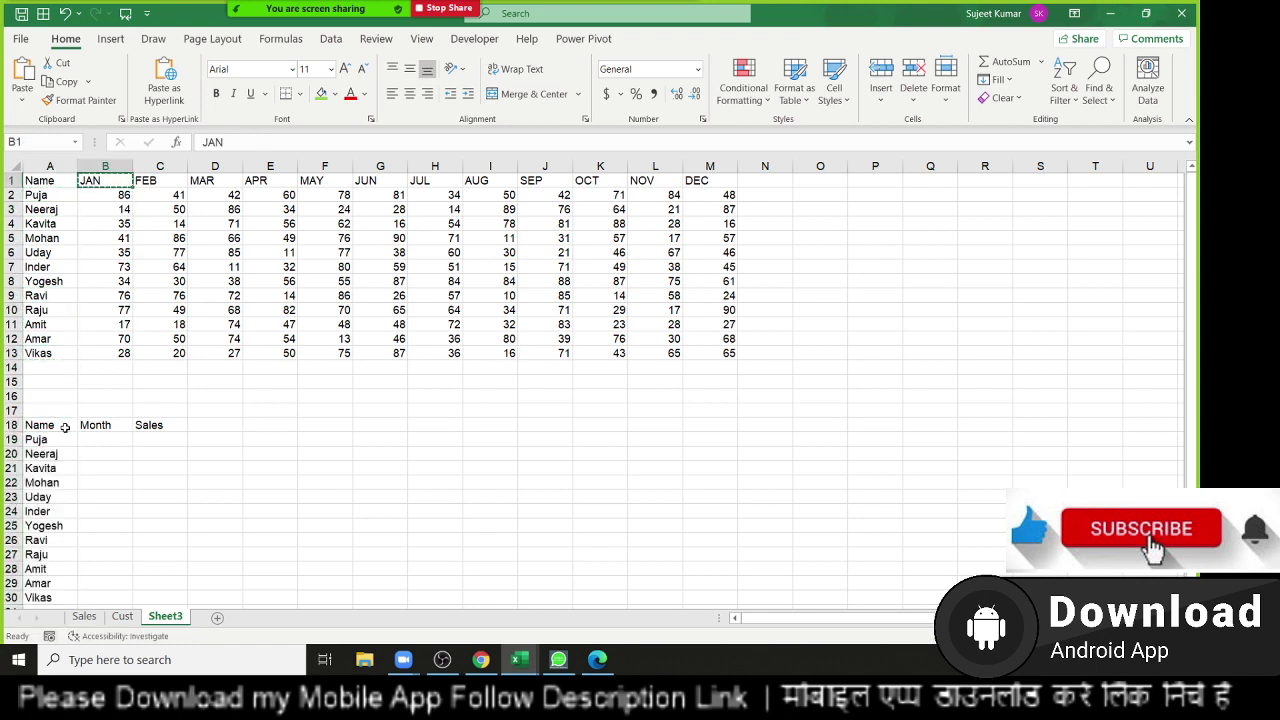
key(Down)
key(Down)
key(Down)
key(Down)
key(Down)
key(Down)
key(Down)
key(Down)
key(Down)
key(Down)
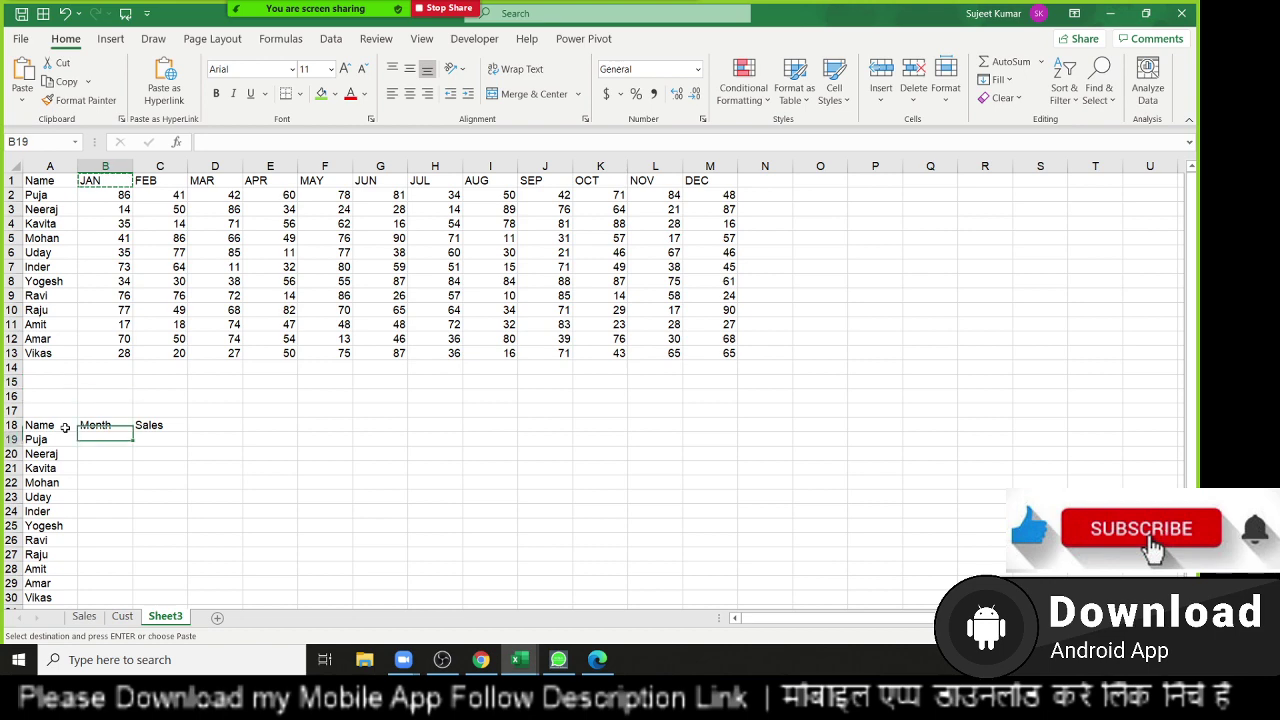
key(shift+Down)
key(shift+Down)
key(shift+Down)
key(shift+Down)
key(shift+Down)
key(shift+Down)
key(shift+Up)
key(shift+Up)
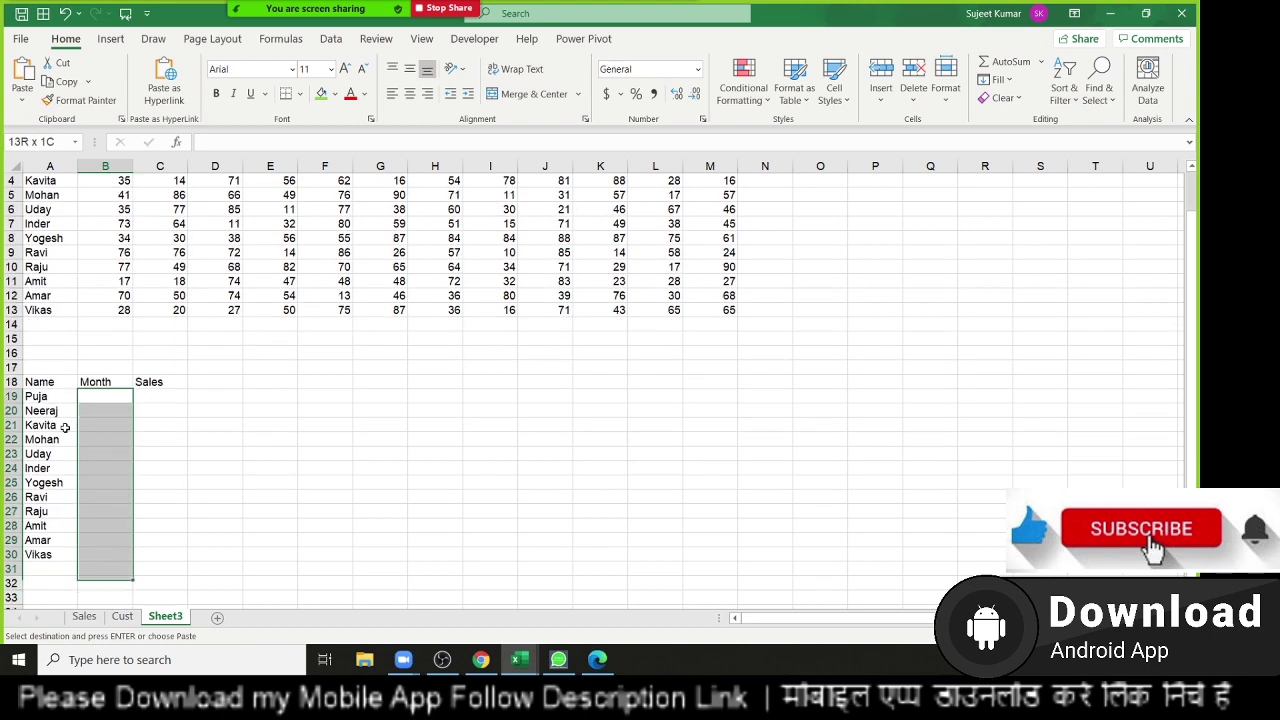
key(shift+Up)
key(ctrl+v)
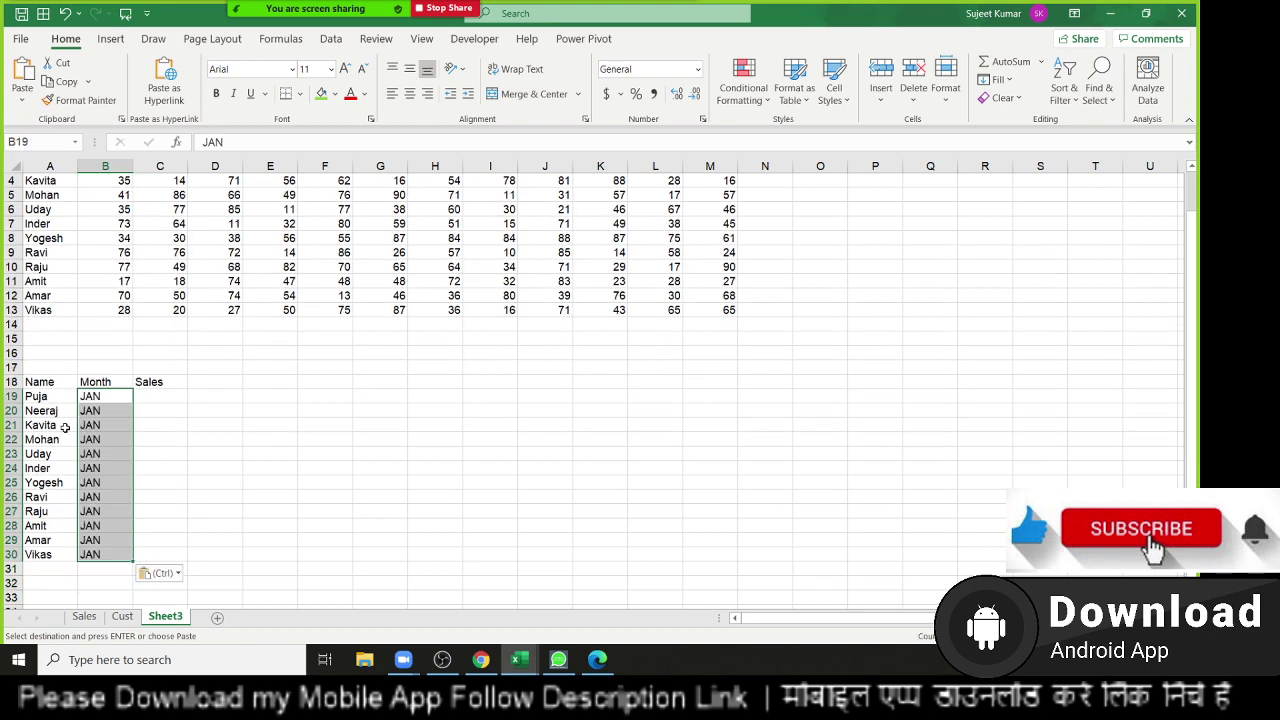
Copy the JAN figures B2:B13 into the Sales column C19:C30.
key(Up)
key(Up)
key(Up)
key(Up)
key(Up)
key(Up)
key(Right)
key(Down)
key(ctrl+shift+Down)
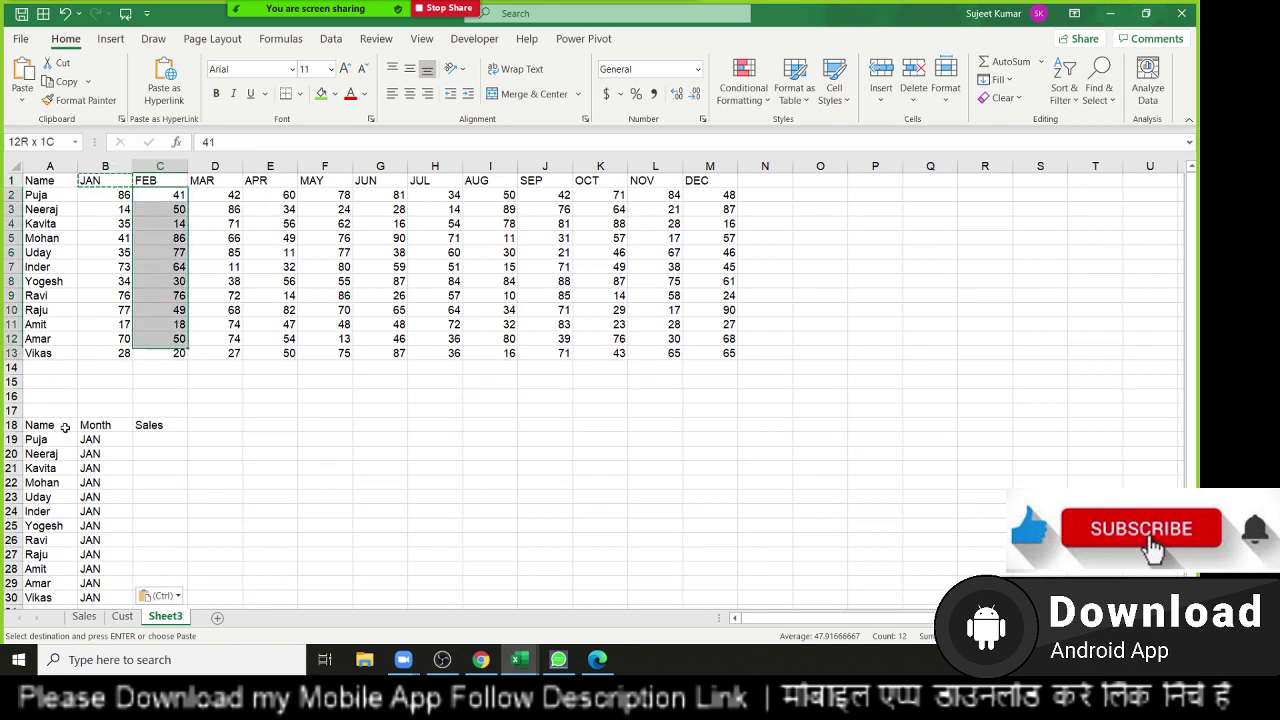
key(Left)
key(ctrl+shift+Down)
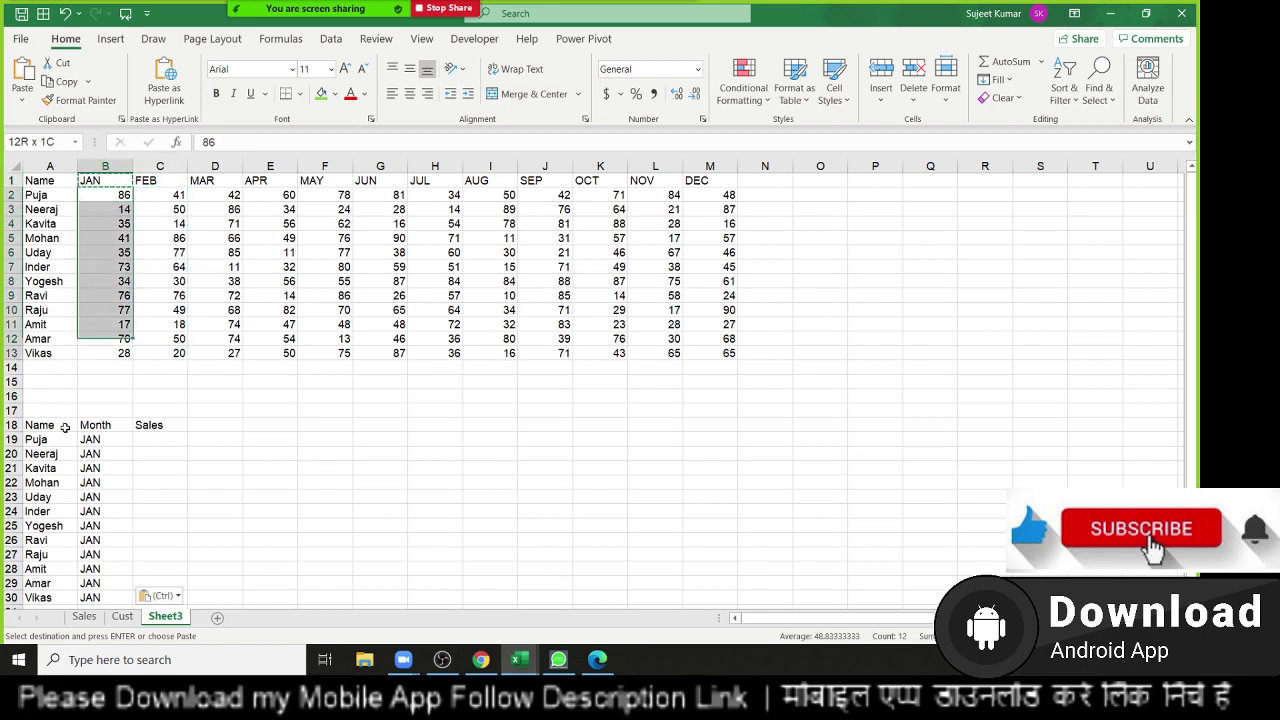
key(ctrl+c)
key(Down)
key(Down)
key(Down)
key(Down)
key(Down)
key(Down)
key(Down)
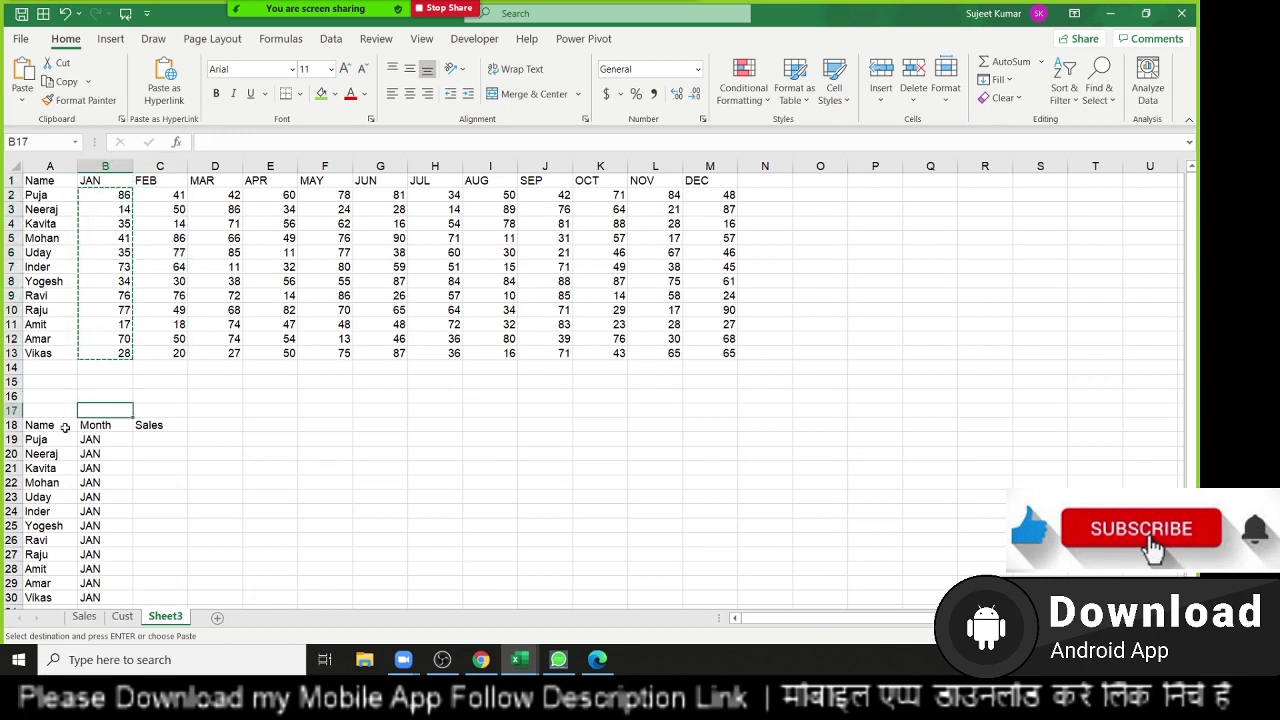
key(Down)
key(Right)
key(Down)
key(ctrl+v)
key(ctrl+Down)
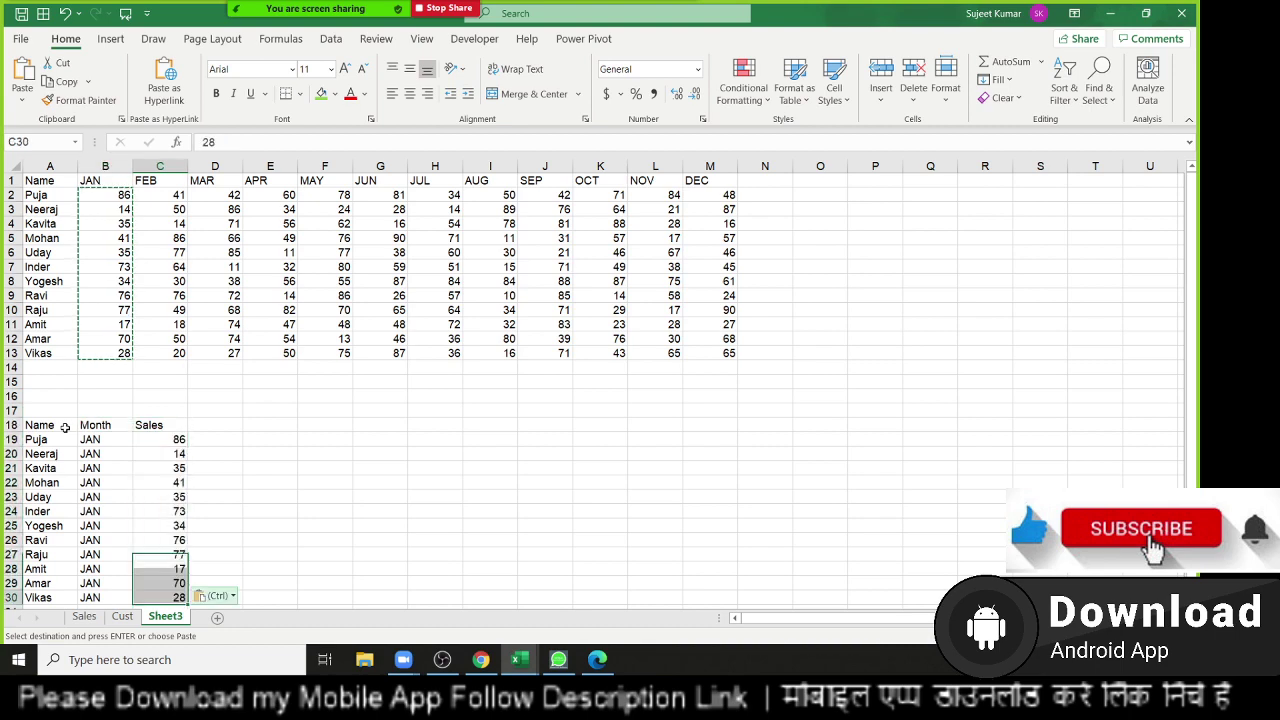
key(ctrl)
key(Escape)
key(Down)
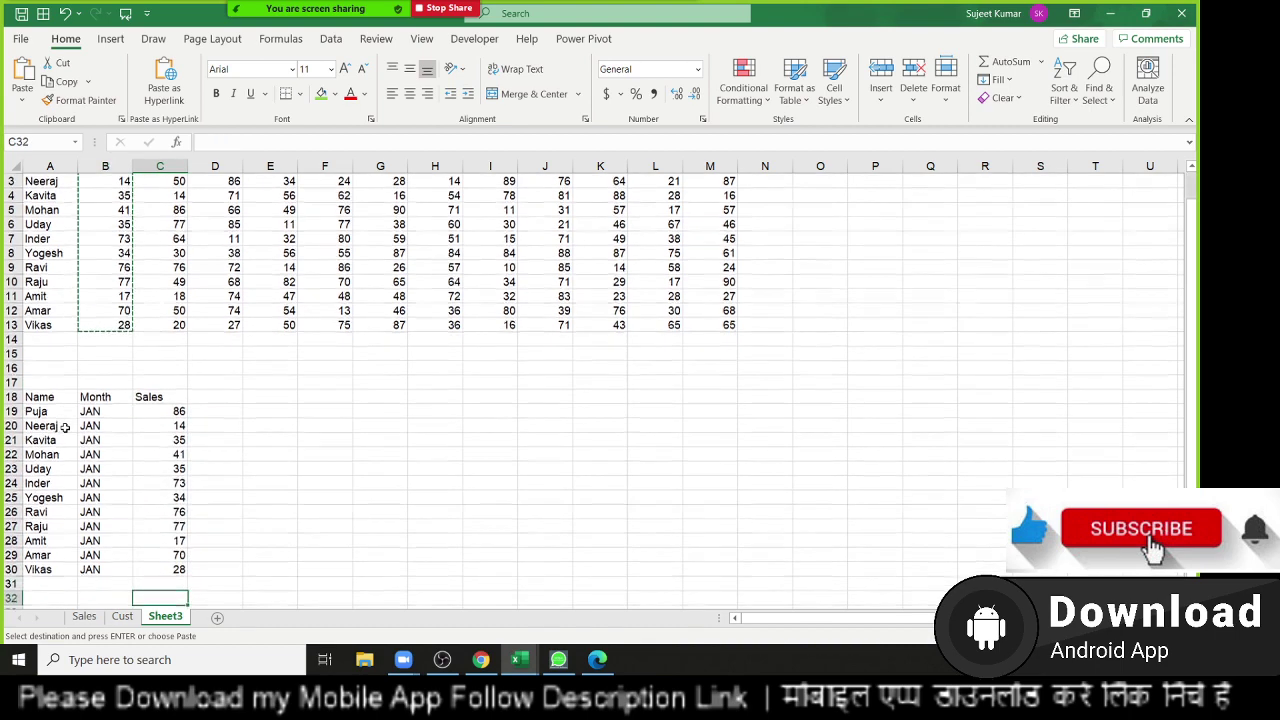
Select the hand-built Name/Month/Sales list A18:C30.
key(Left)
key(Left)
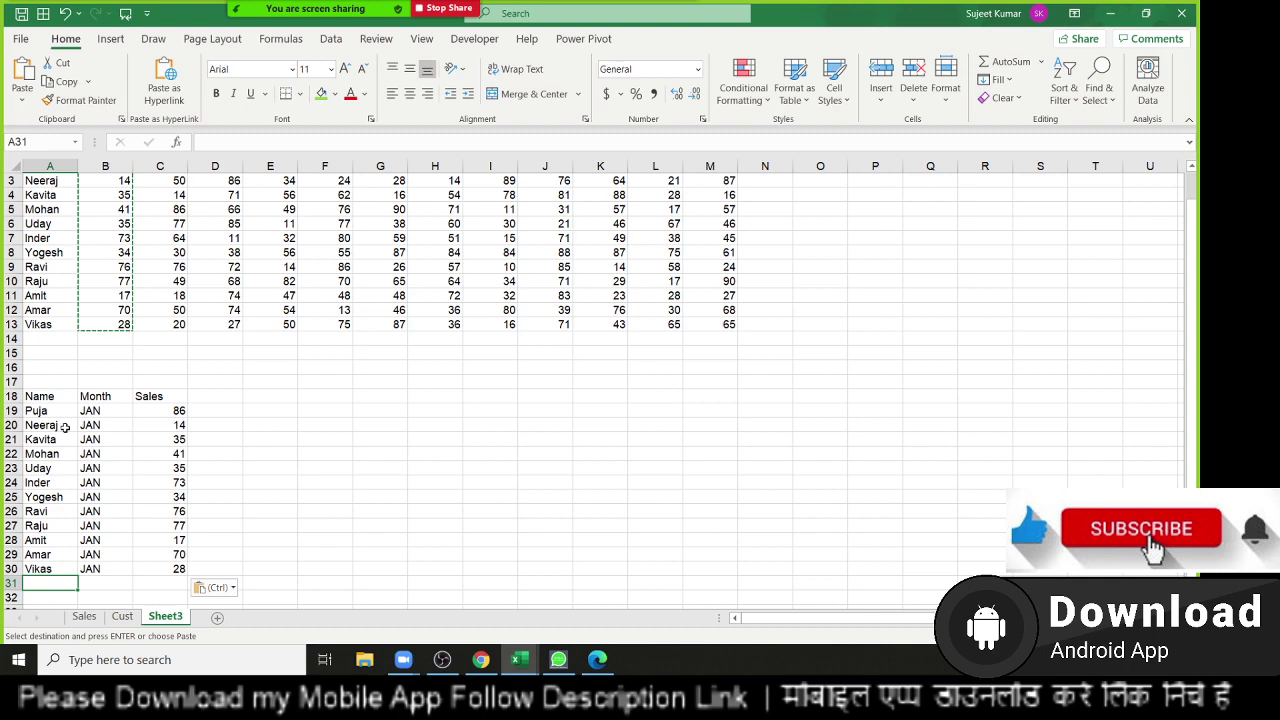
key(Up)
key(ctrl+Up)
key(ctrl+Up)
key(ctrl+Up)
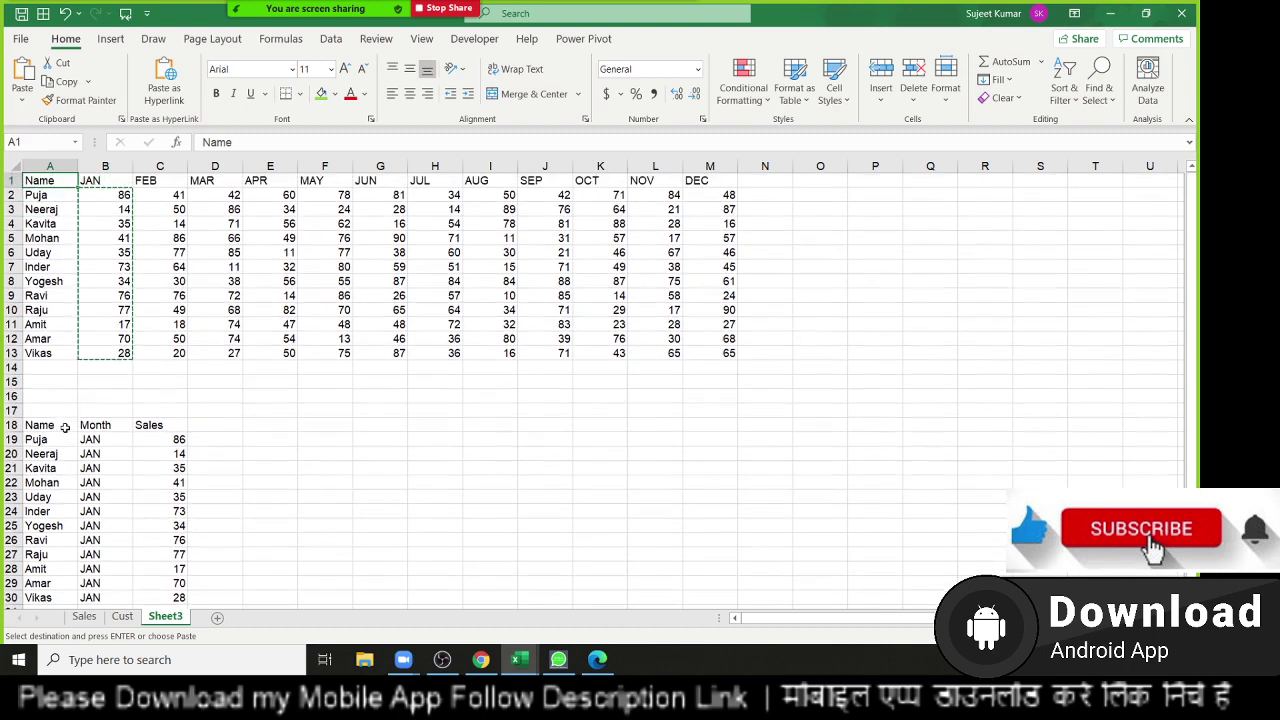
key(ctrl+Down)
key(ctrl+Down)
key(ctrl+Down)
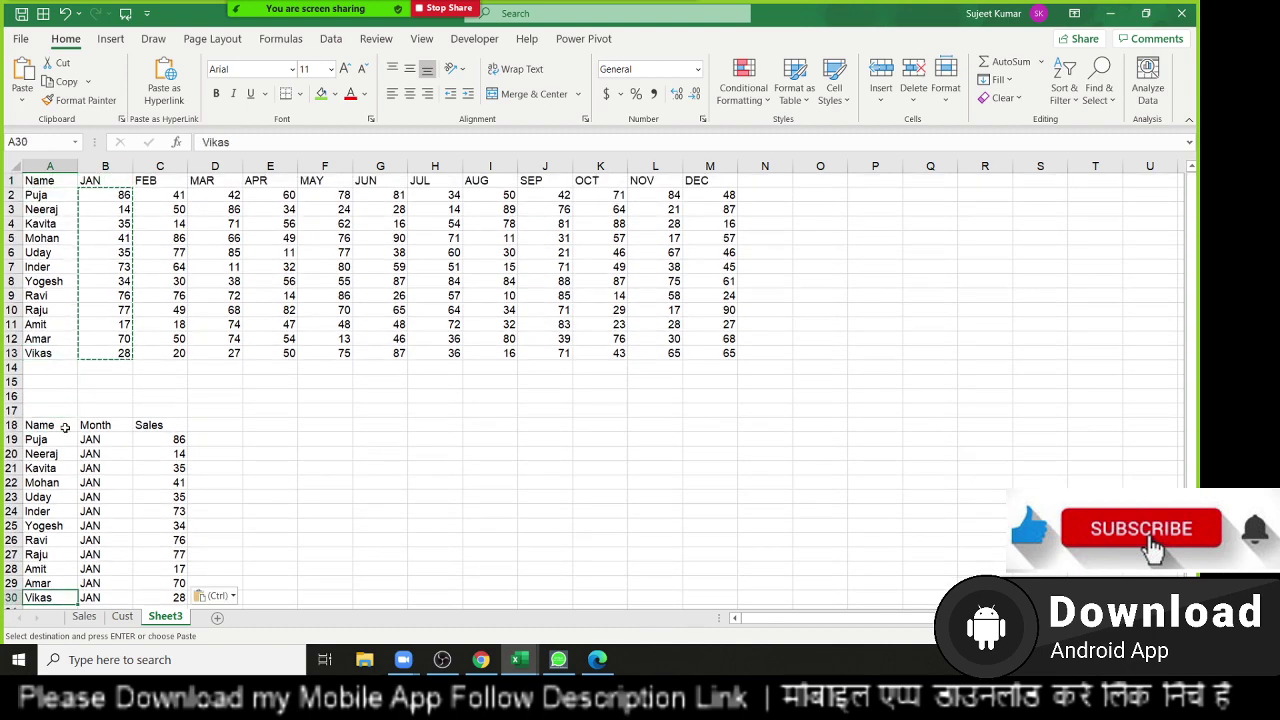
key(Up)
key(ctrl+Up)
key(ctrl+shift+Right)
key(ctrl+shift+Down)
Delete the A18:C30 list and add a new blank Sheet1 after Sheet3.
key(Delete)
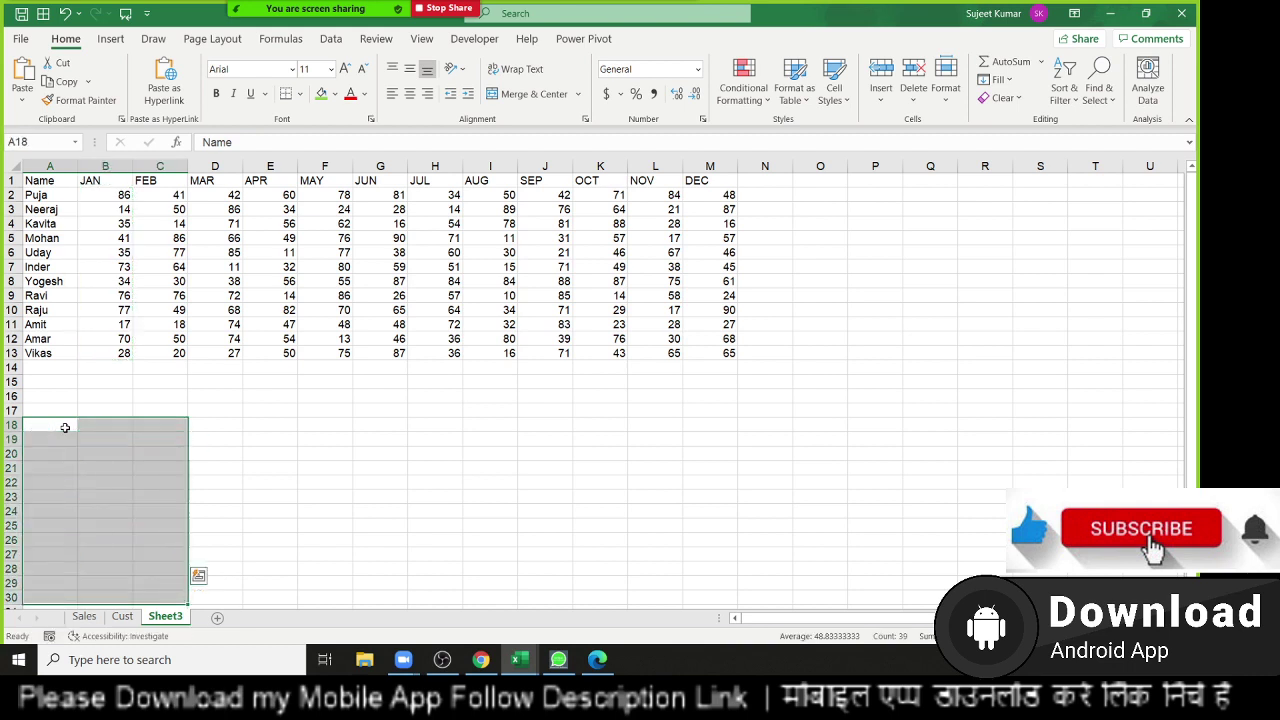
key(Up)
key(ctrl+Up)
key(ctrl+Up)
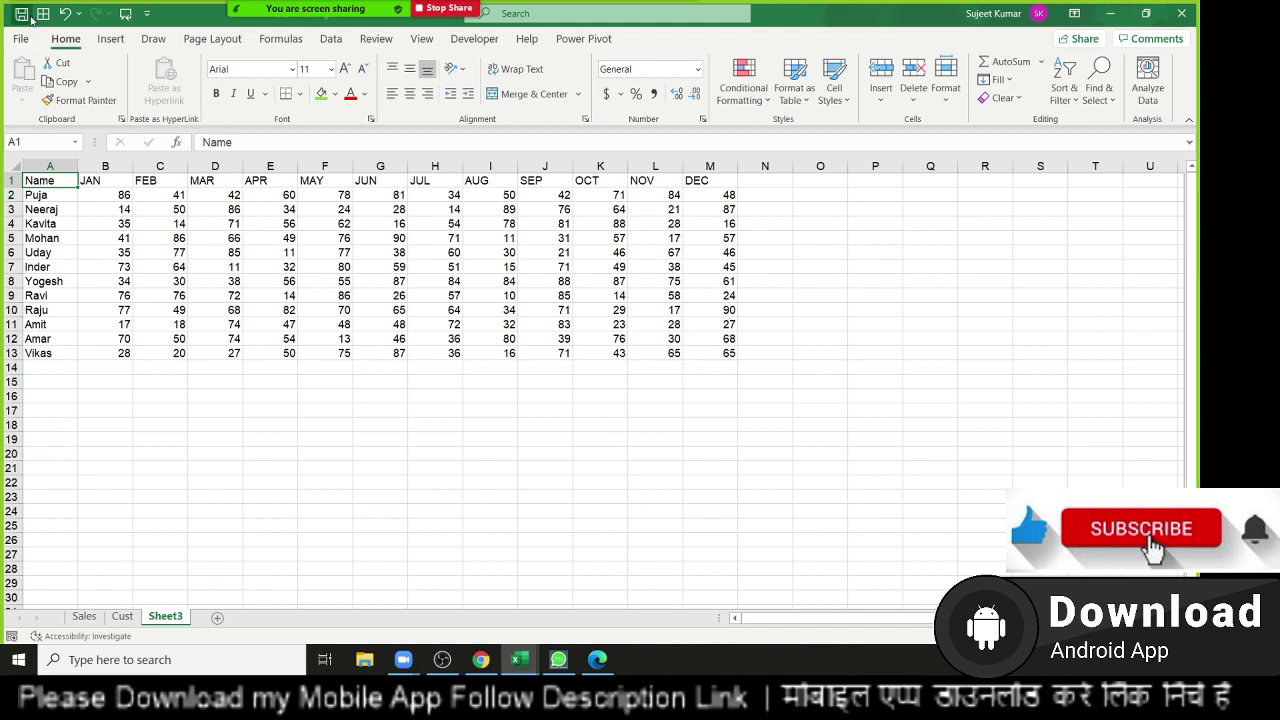
click(216, 618)
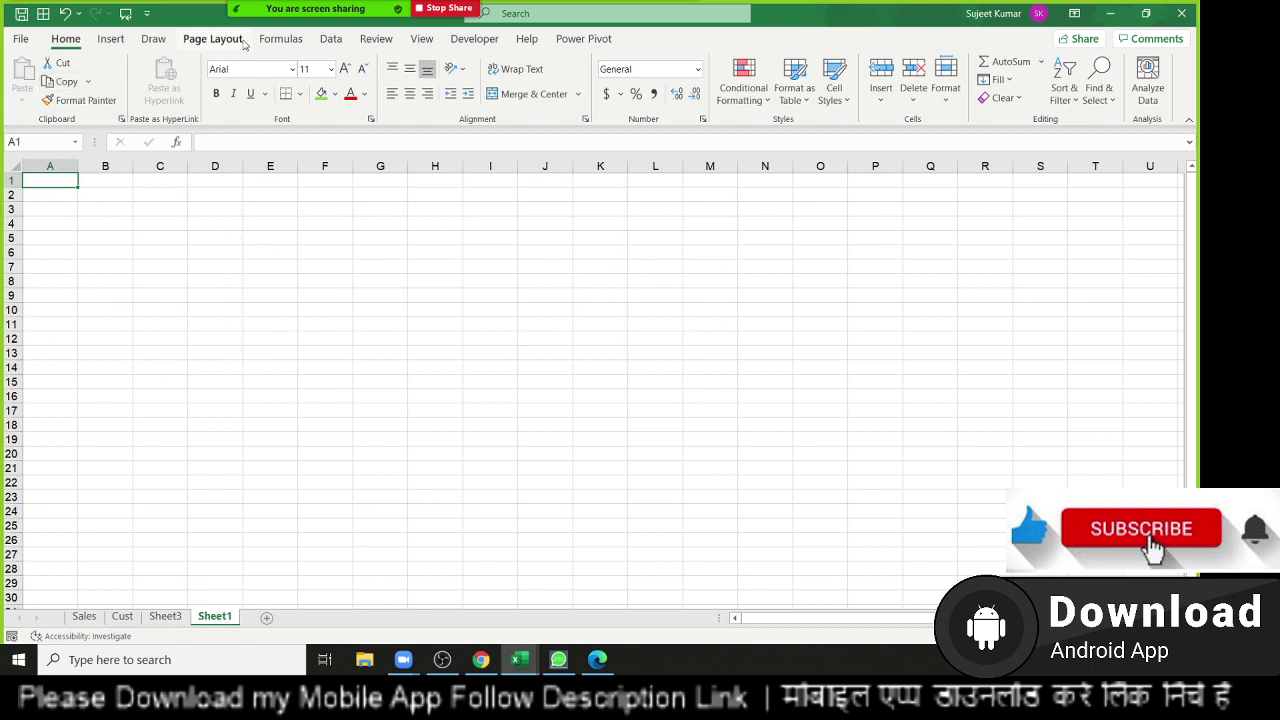
click(330, 39)
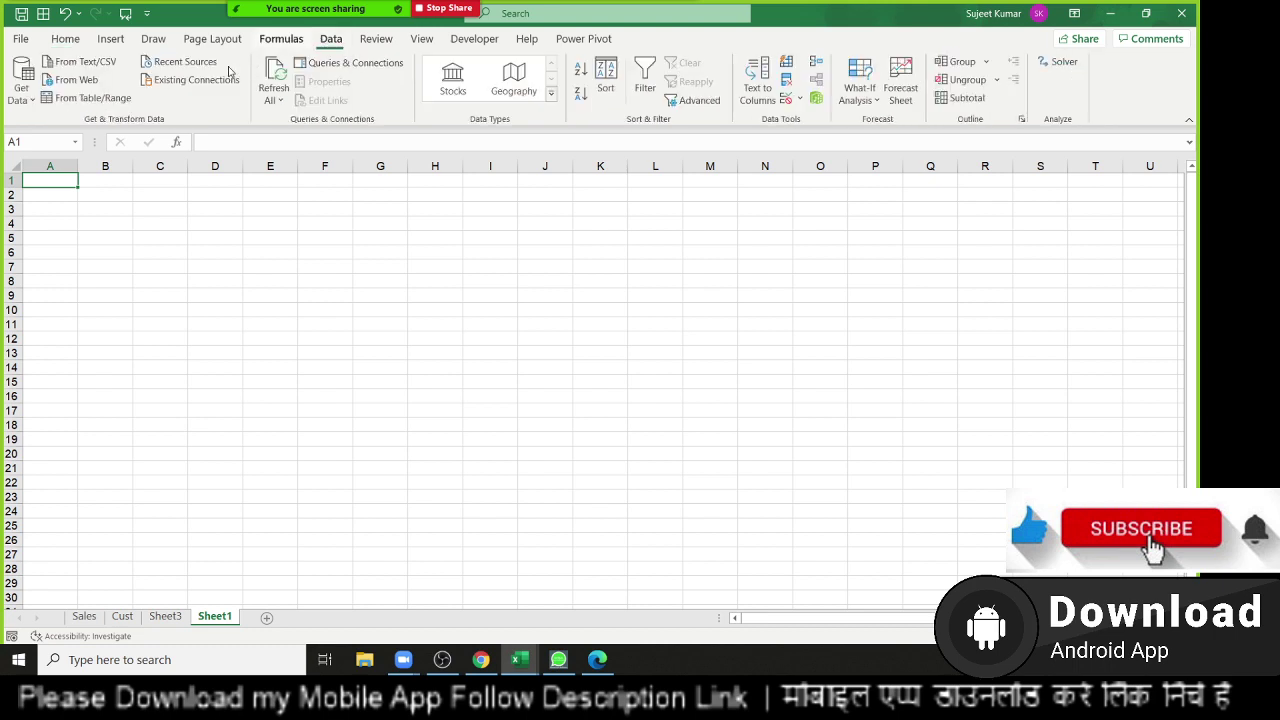
Import Sheet3 from the DC workbook in Documents into the Power Query Editor via From Workbook.
click(22, 88)
mouse_move(90, 128)
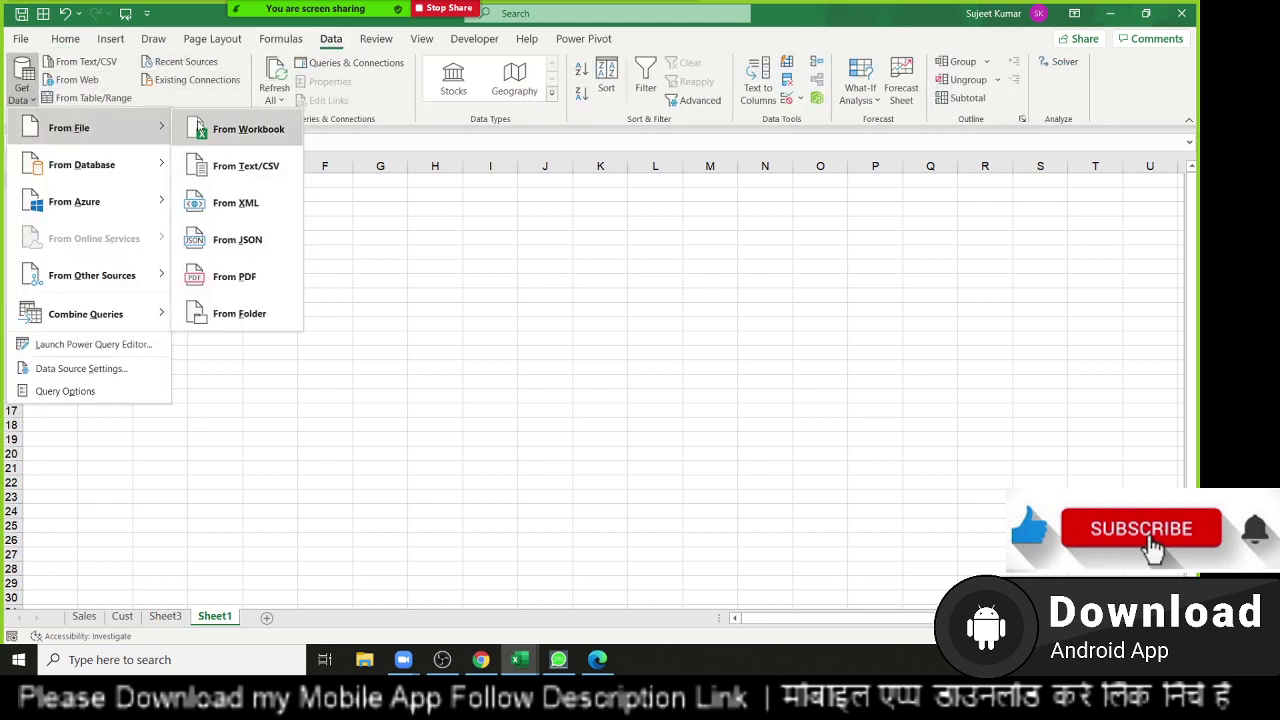
click(240, 129)
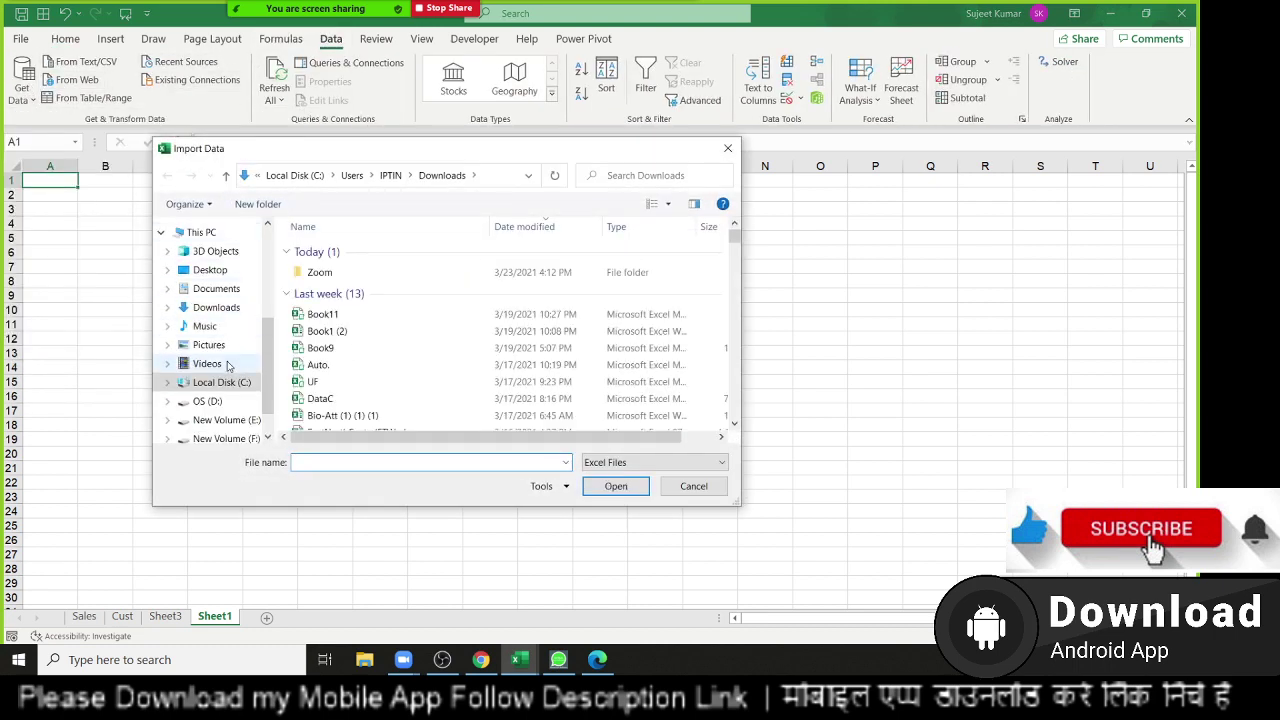
click(214, 308)
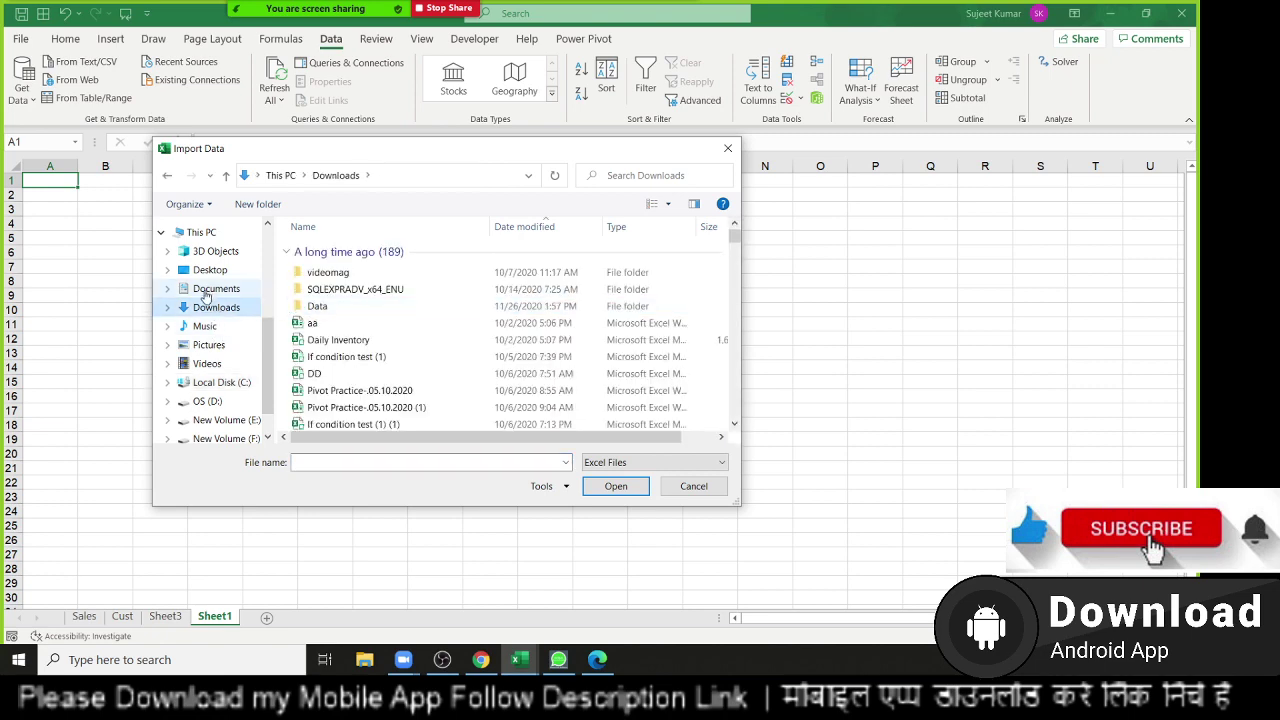
click(214, 288)
click(330, 250)
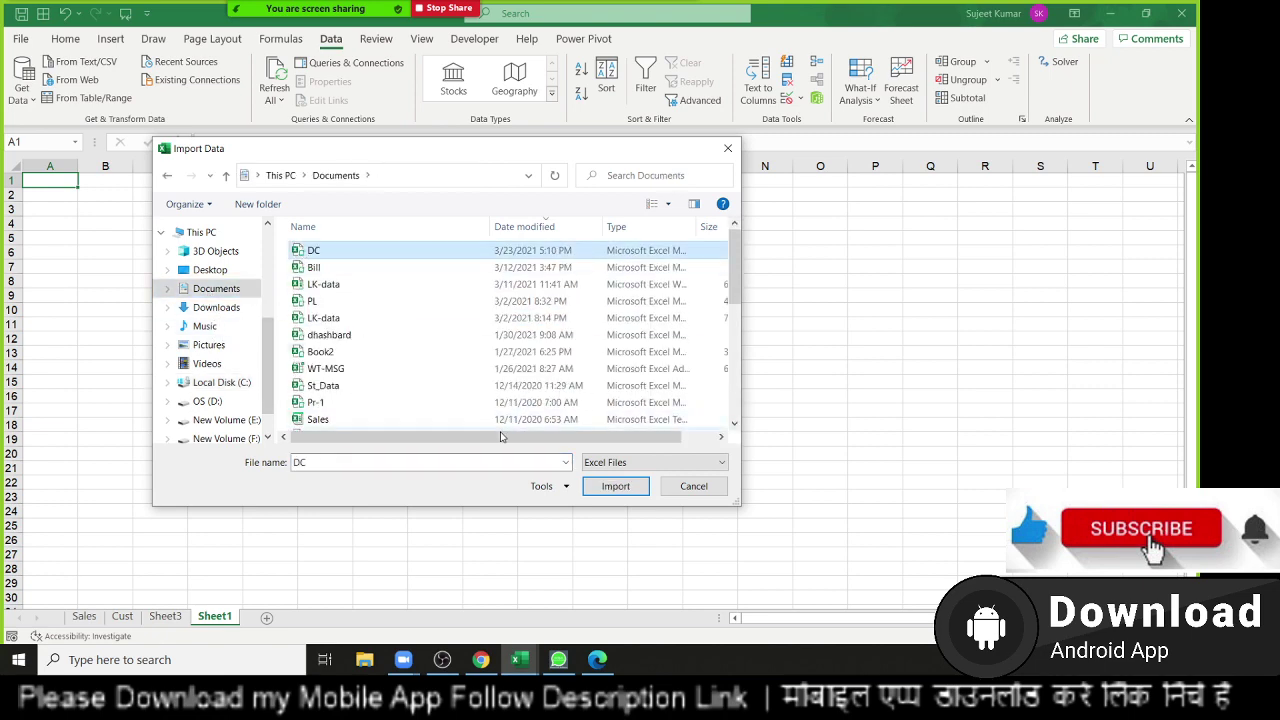
click(615, 486)
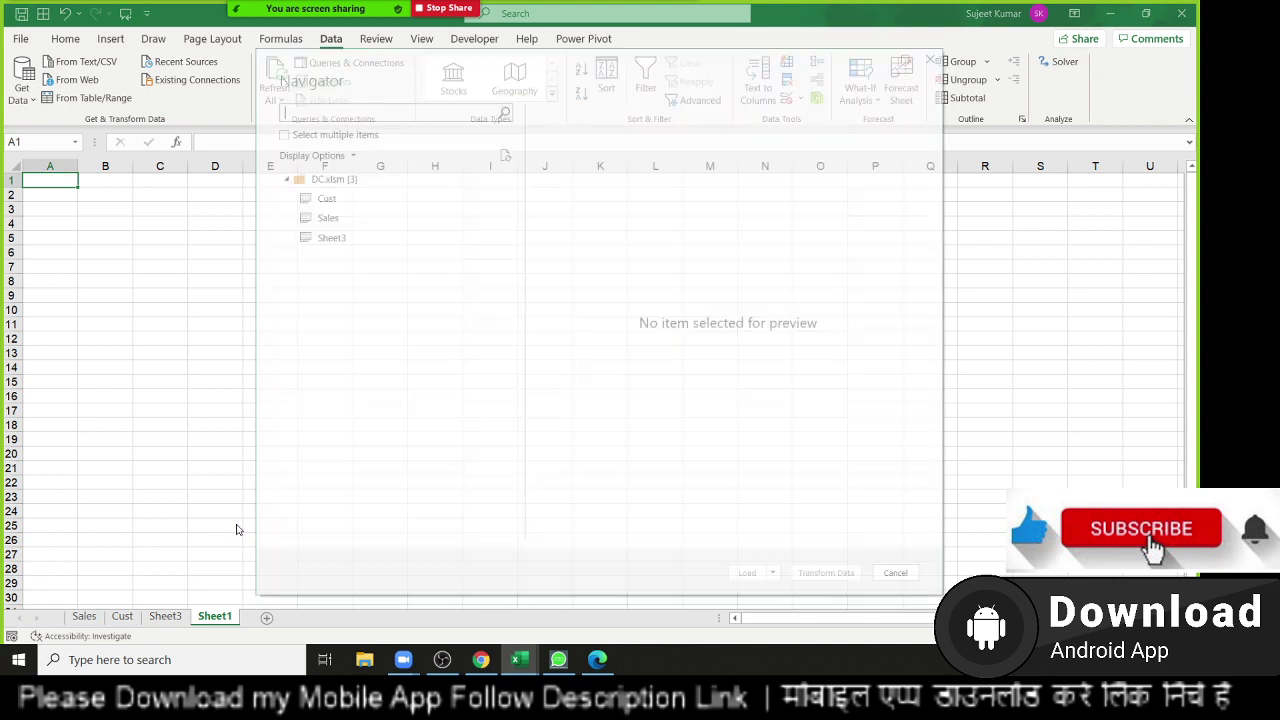
click(330, 240)
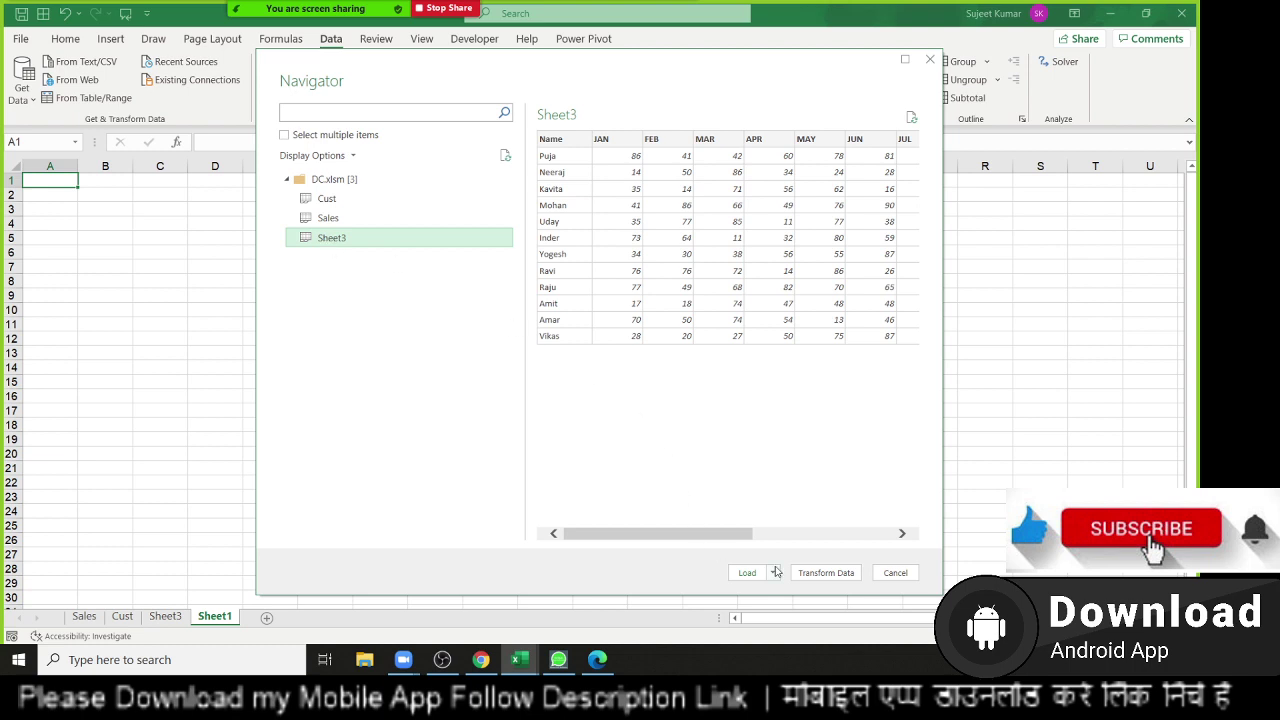
click(806, 577)
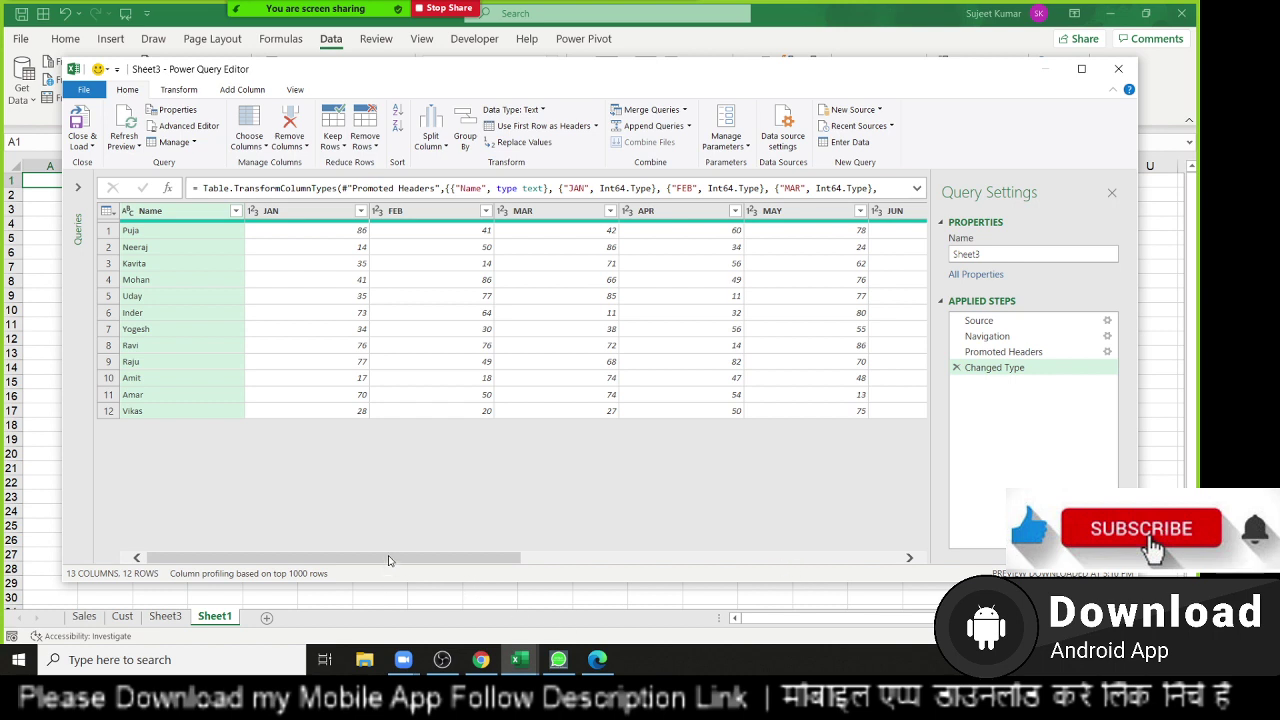
Unpivot the JAN through DEC columns of the Sheet3 query.
mouse_move(389, 560)
mouse_down()
mouse_move(856, 554)
mouse_move(323, 533)
mouse_up()
click(178, 90)
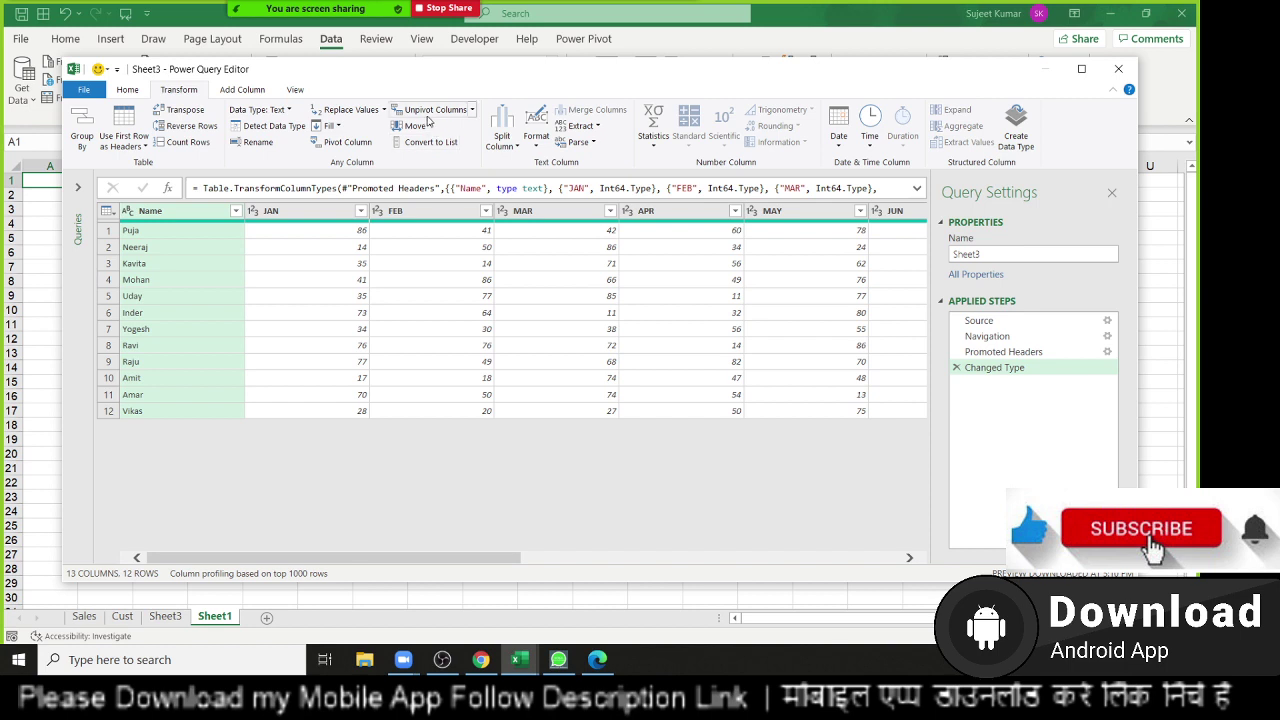
click(323, 248)
click(292, 214)
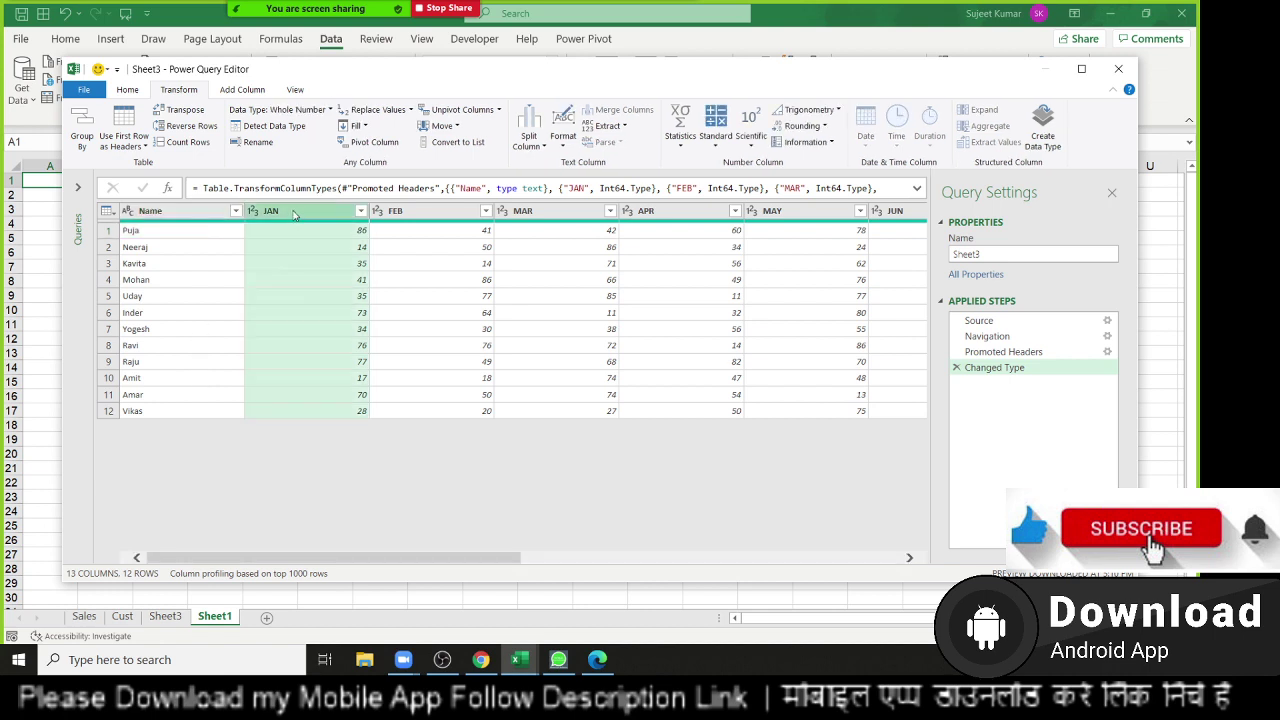
key(shift+Right)
key(shift+Right)
key(shift+Right)
key(shift+Right)
key(shift+Right)
key(shift+Right)
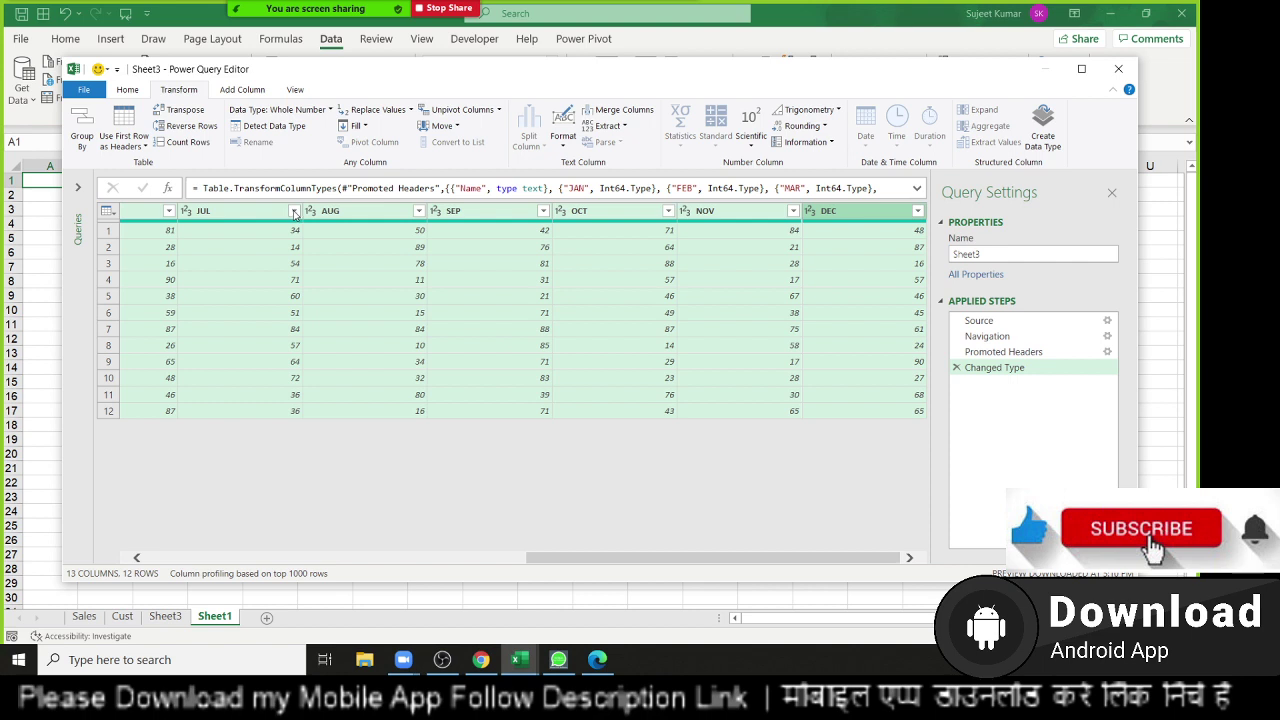
click(441, 115)
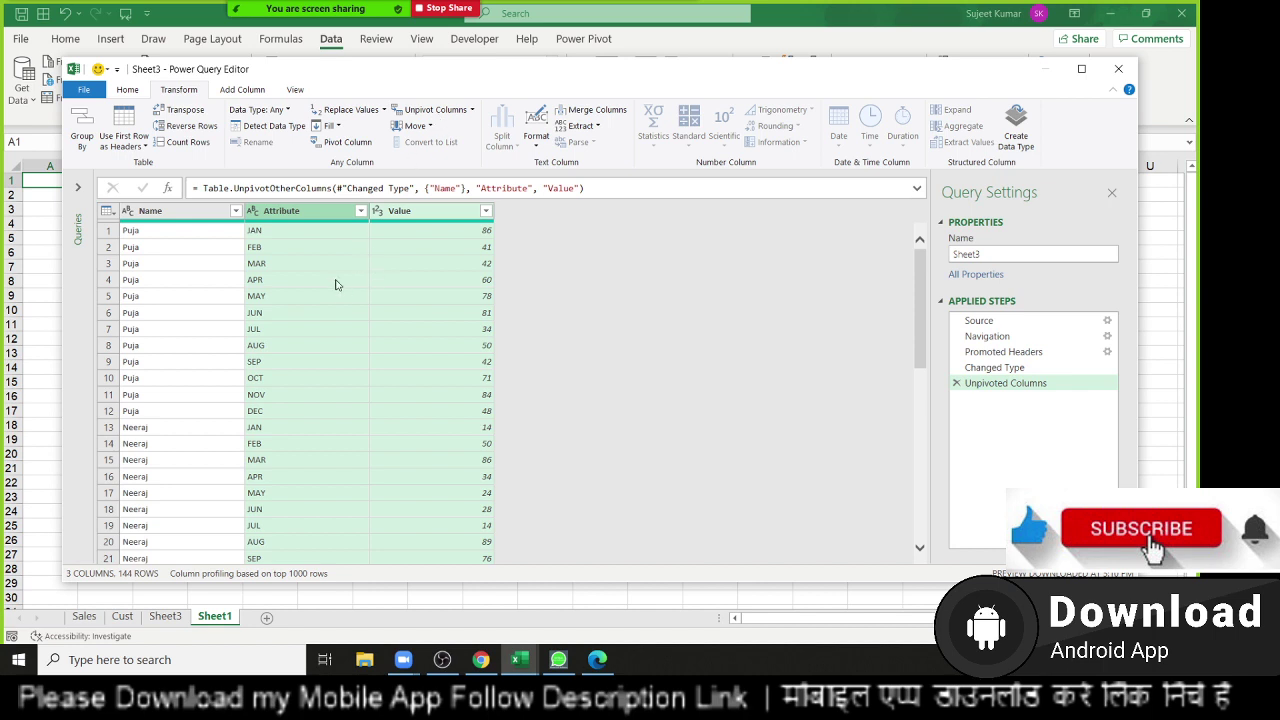
Check the unpivoted Attribute and Value cells, such as FEB and 41, across the 144 rows.
click(327, 251)
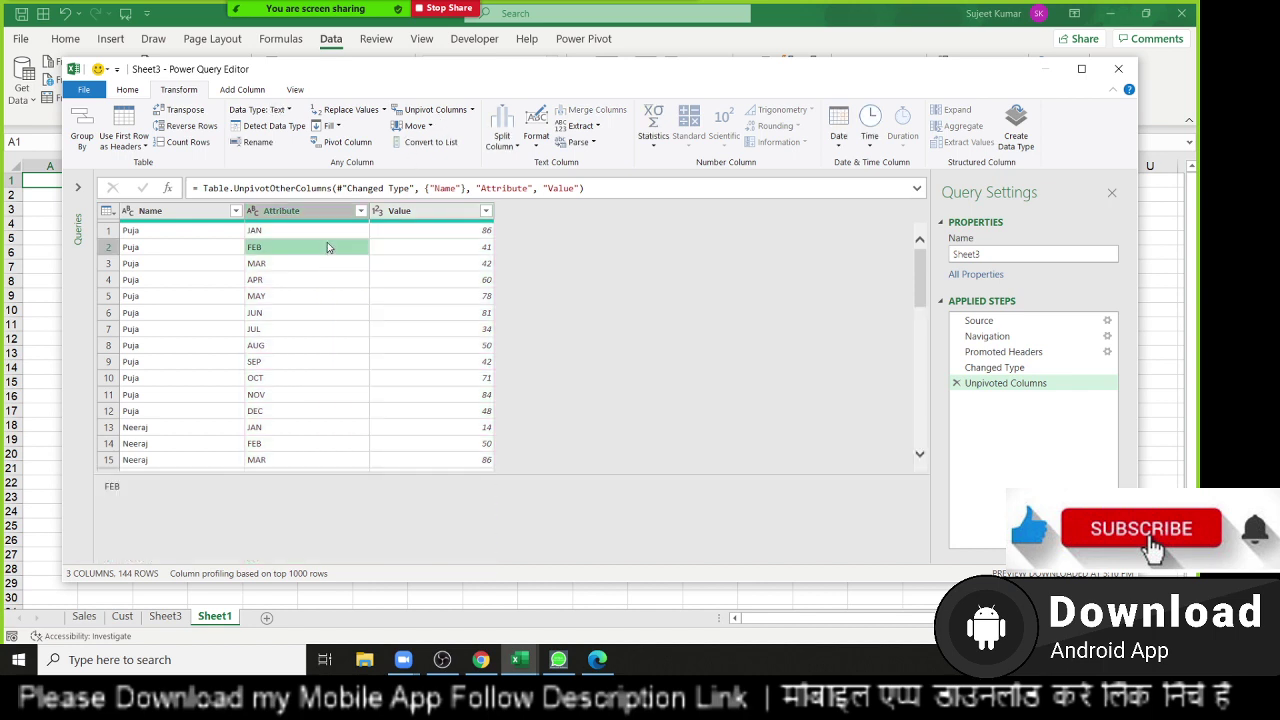
click(392, 251)
scroll(385, 262, down, 3)
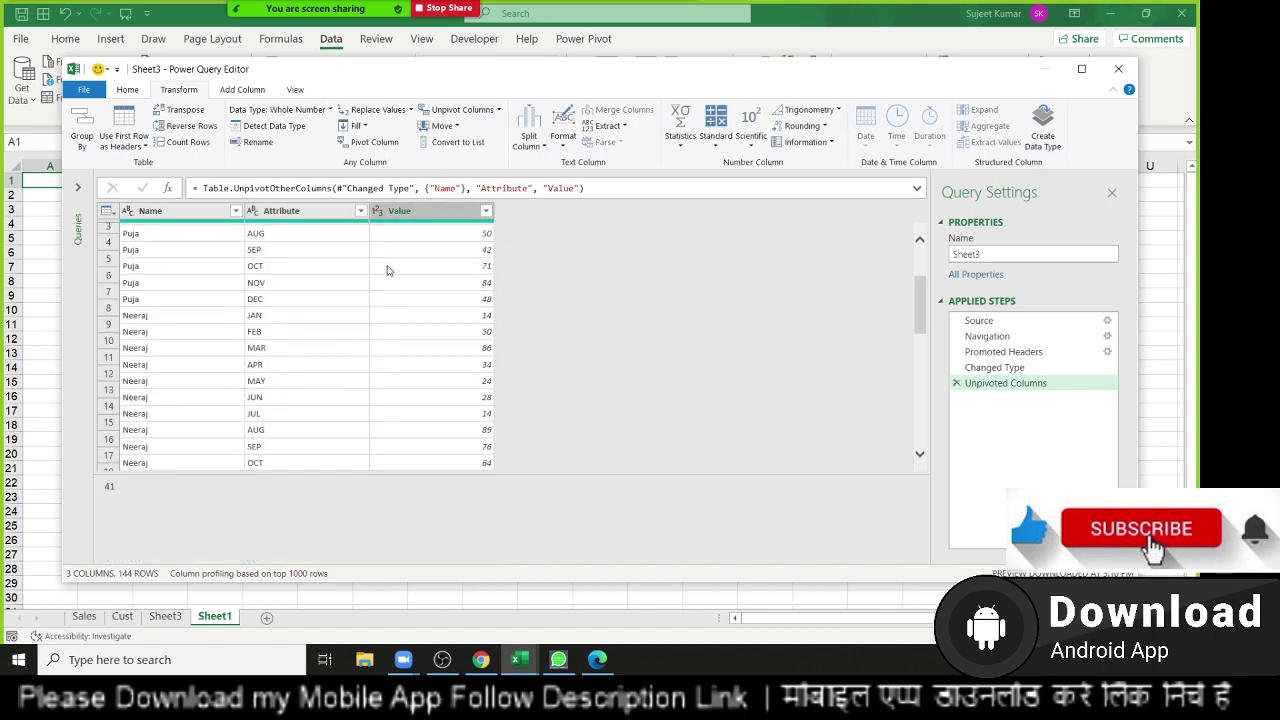
scroll(383, 268, down, 3)
scroll(383, 271, down, 3)
scroll(385, 272, down, 2)
scroll(385, 272, up, 8)
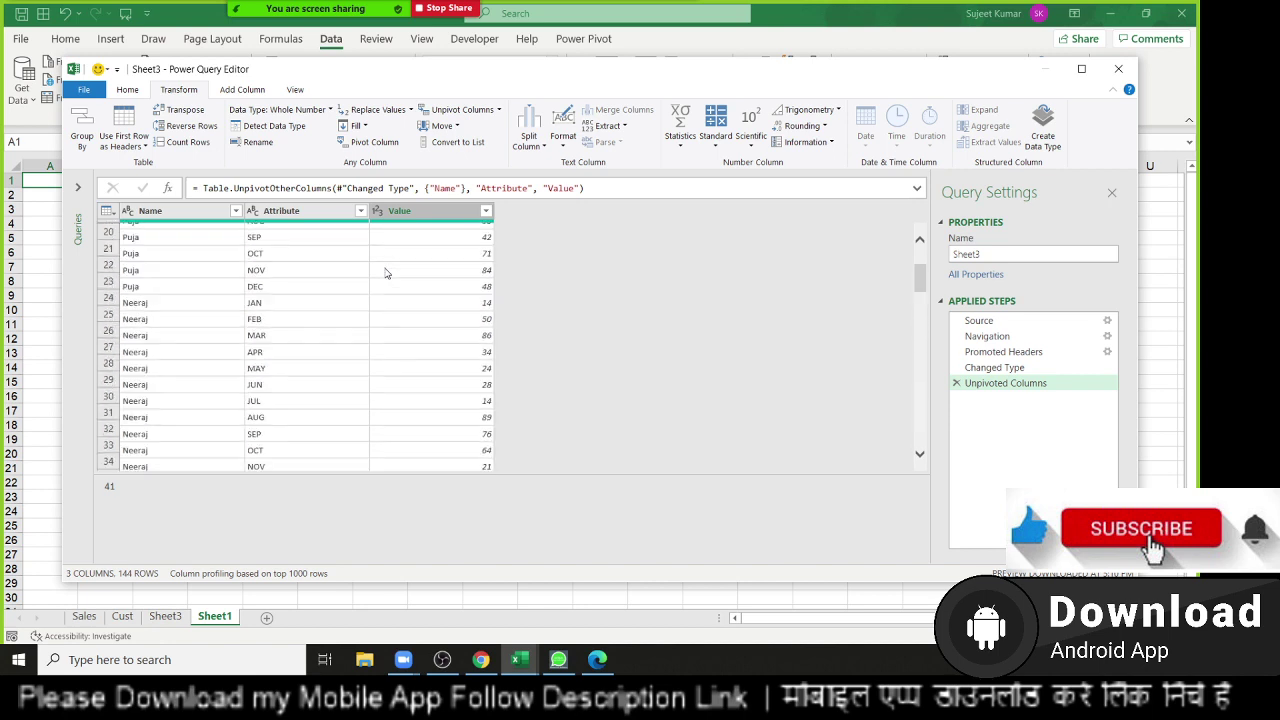
scroll(383, 272, up, 3)
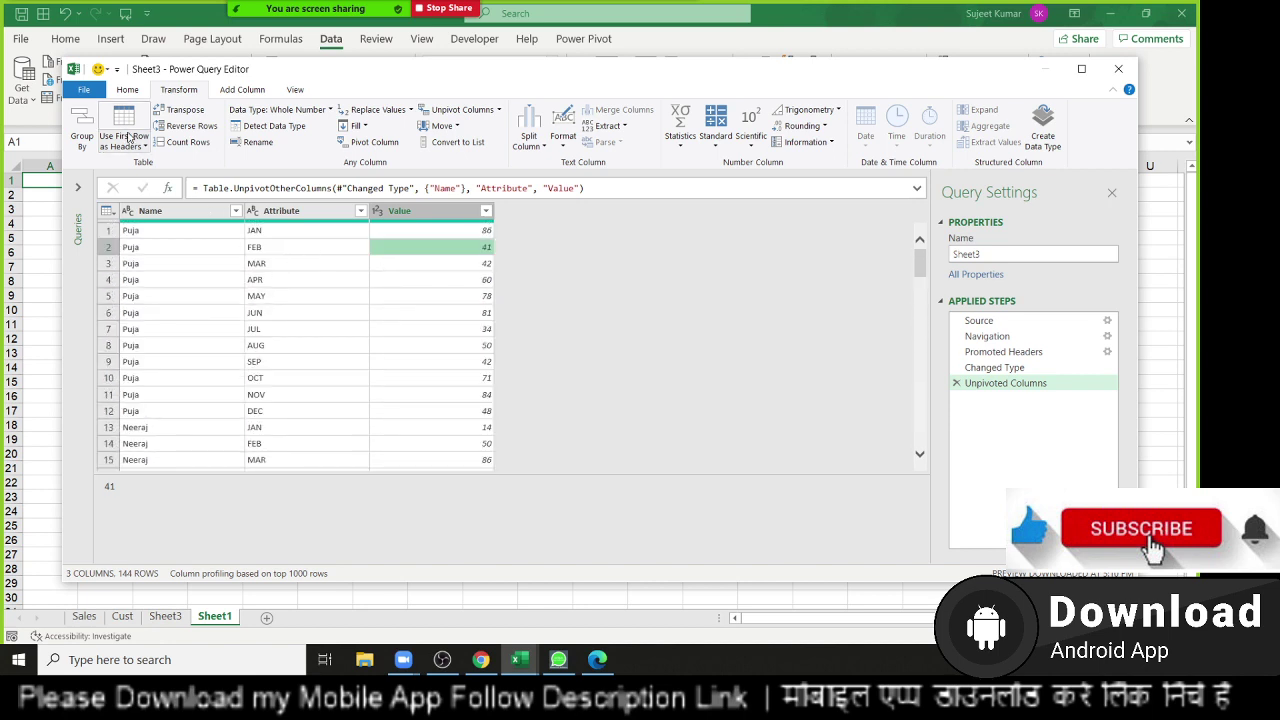
click(133, 92)
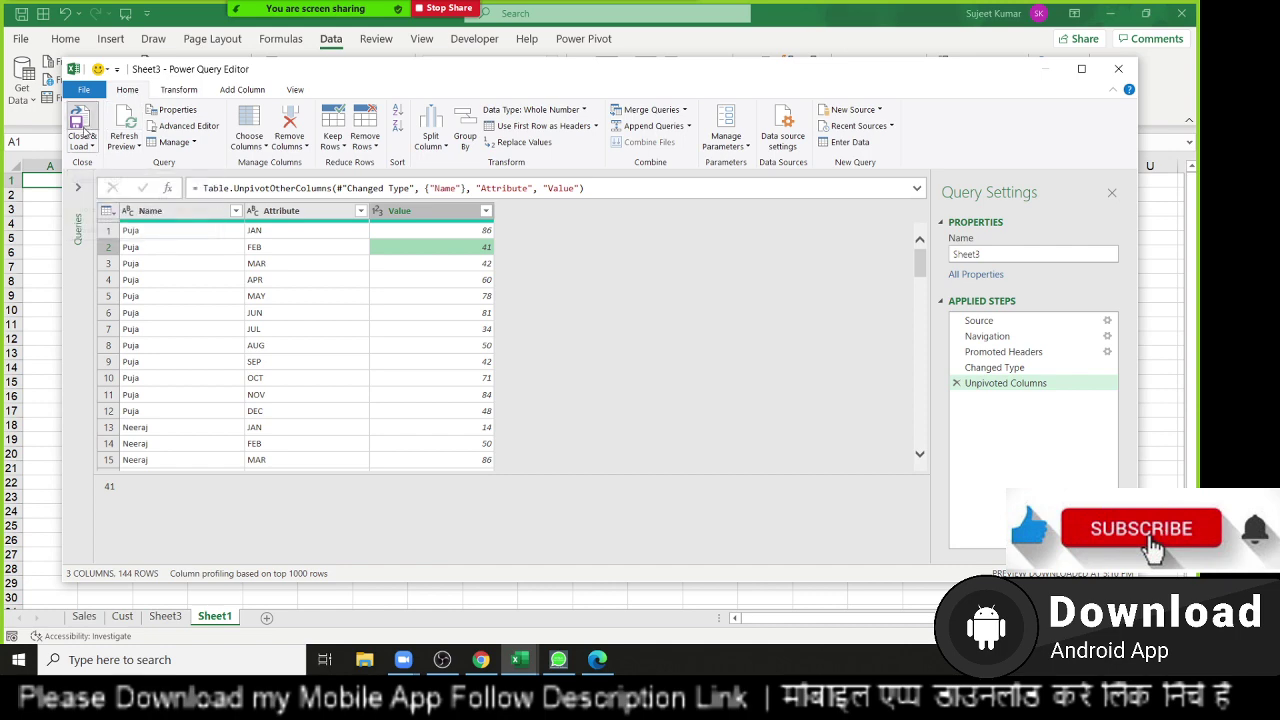
Load the unpivoted query to a new Sheet3 (2) tab and browse its 144 rows.
click(86, 130)
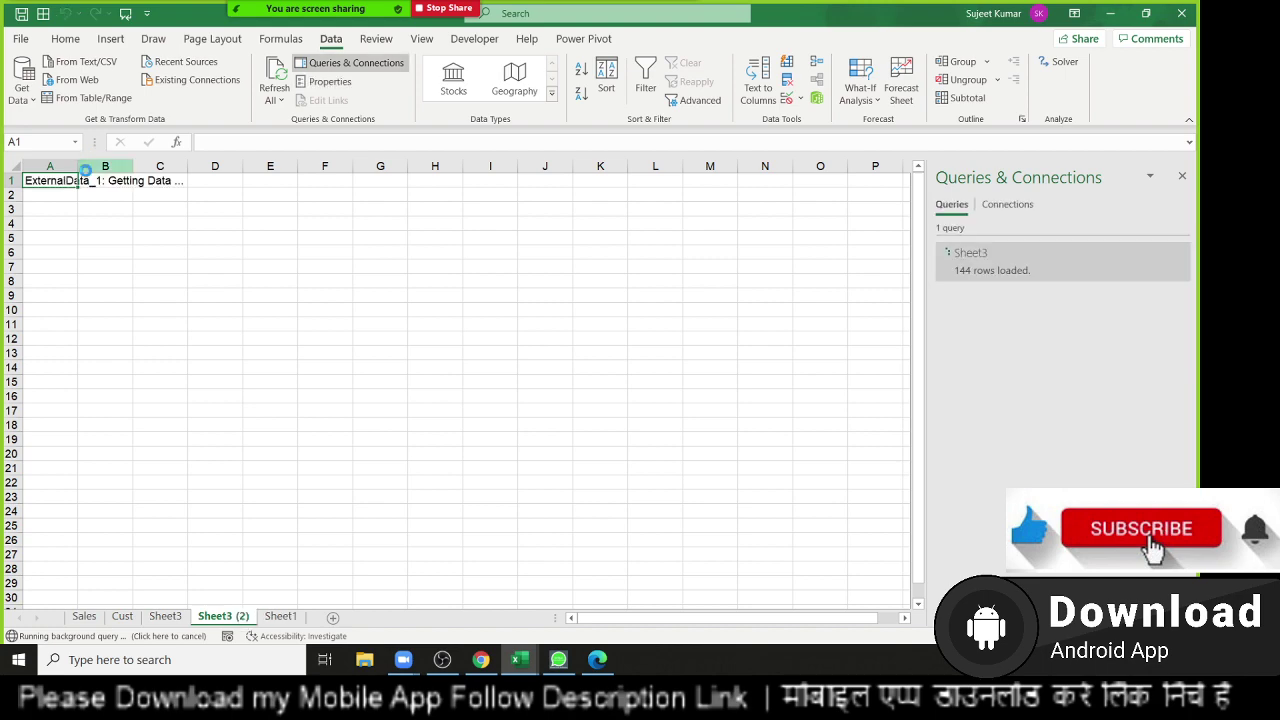
click(84, 253)
click(142, 268)
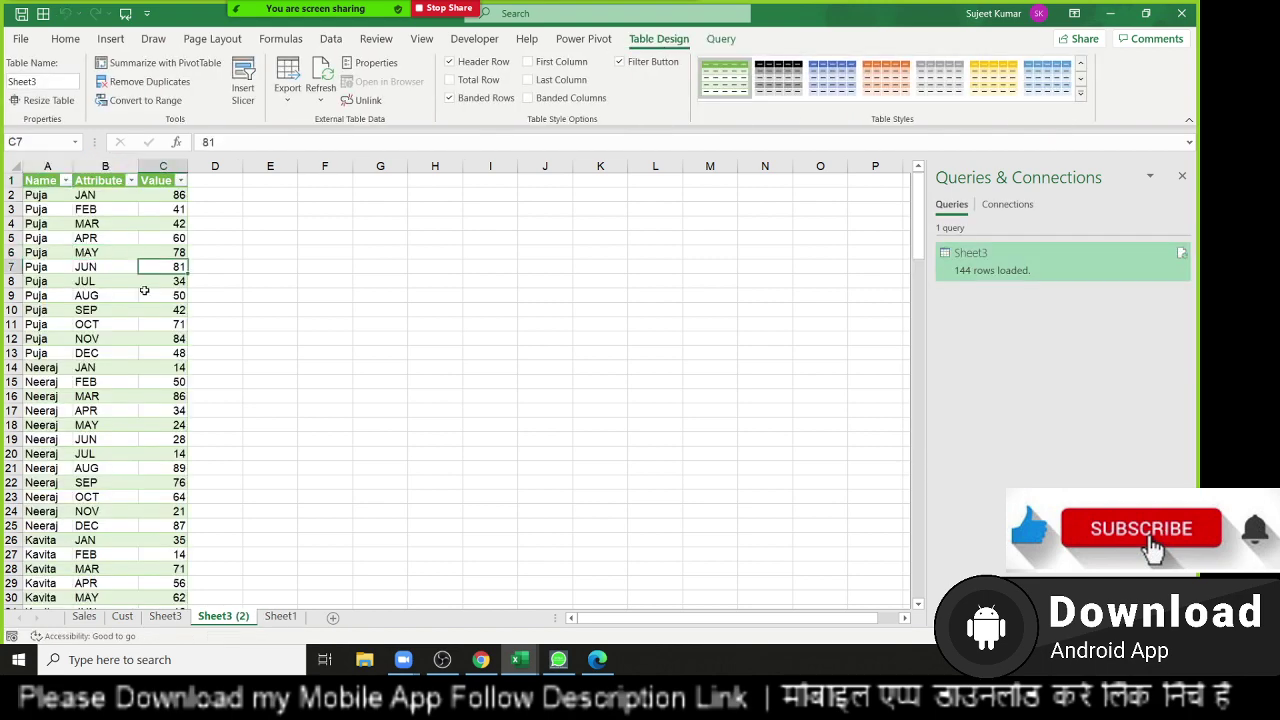
scroll(144, 290, down, 5)
scroll(145, 300, down, 14)
scroll(145, 300, down, 8)
scroll(146, 309, down, 9)
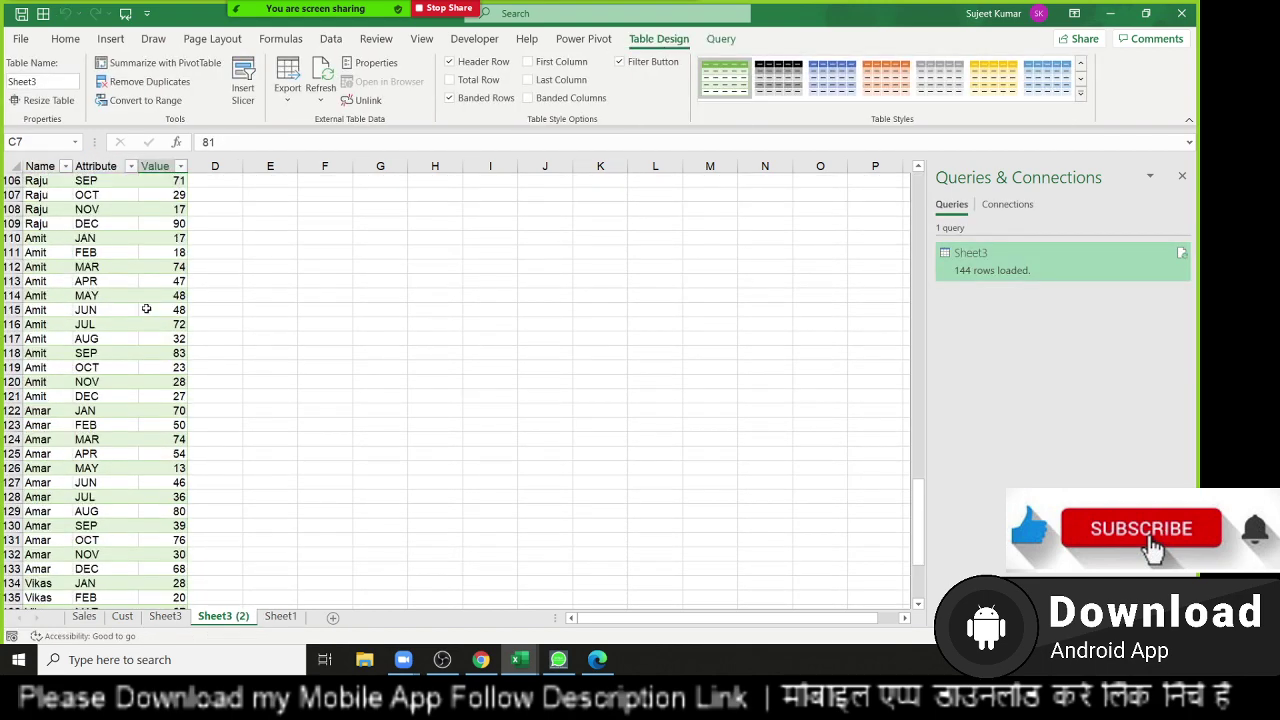
scroll(146, 309, down, 9)
scroll(146, 309, up, 1)
scroll(146, 309, up, 7)
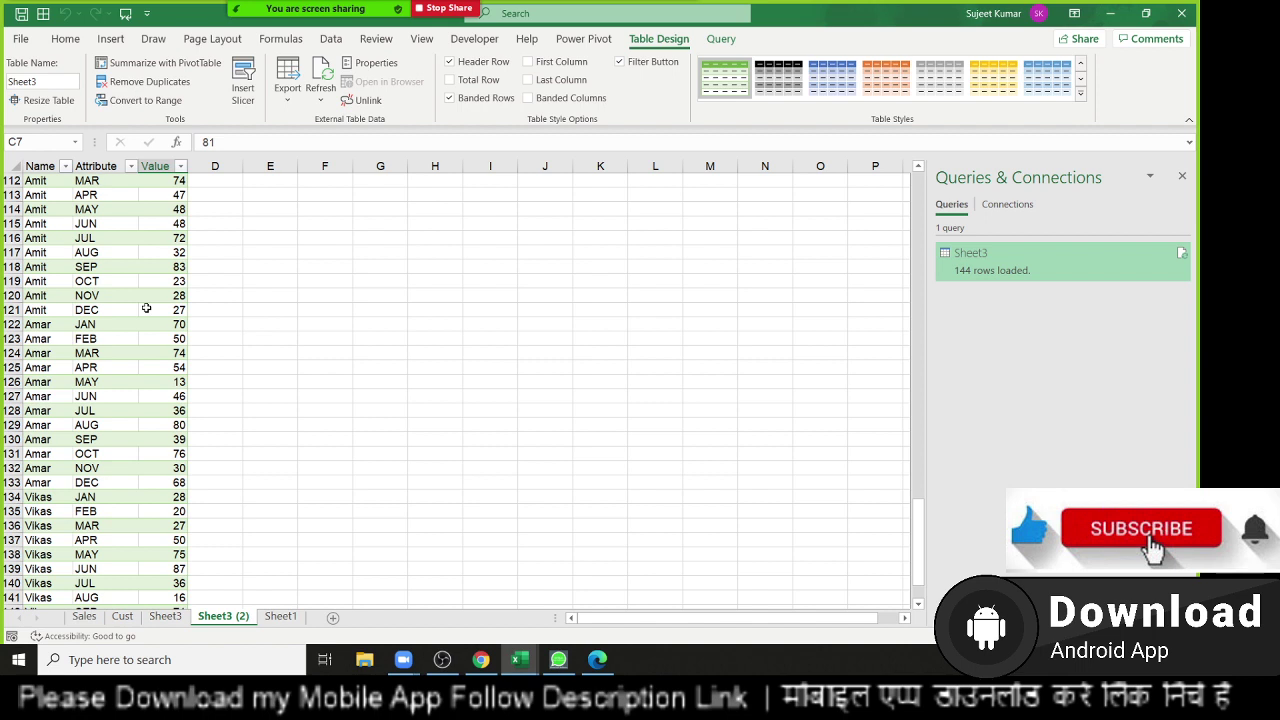
Return to the top of the table and open the Sheet3 query's actions in Queries & Connections.
scroll(150, 305, up, 9)
scroll(152, 302, up, 5)
scroll(157, 297, up, 12)
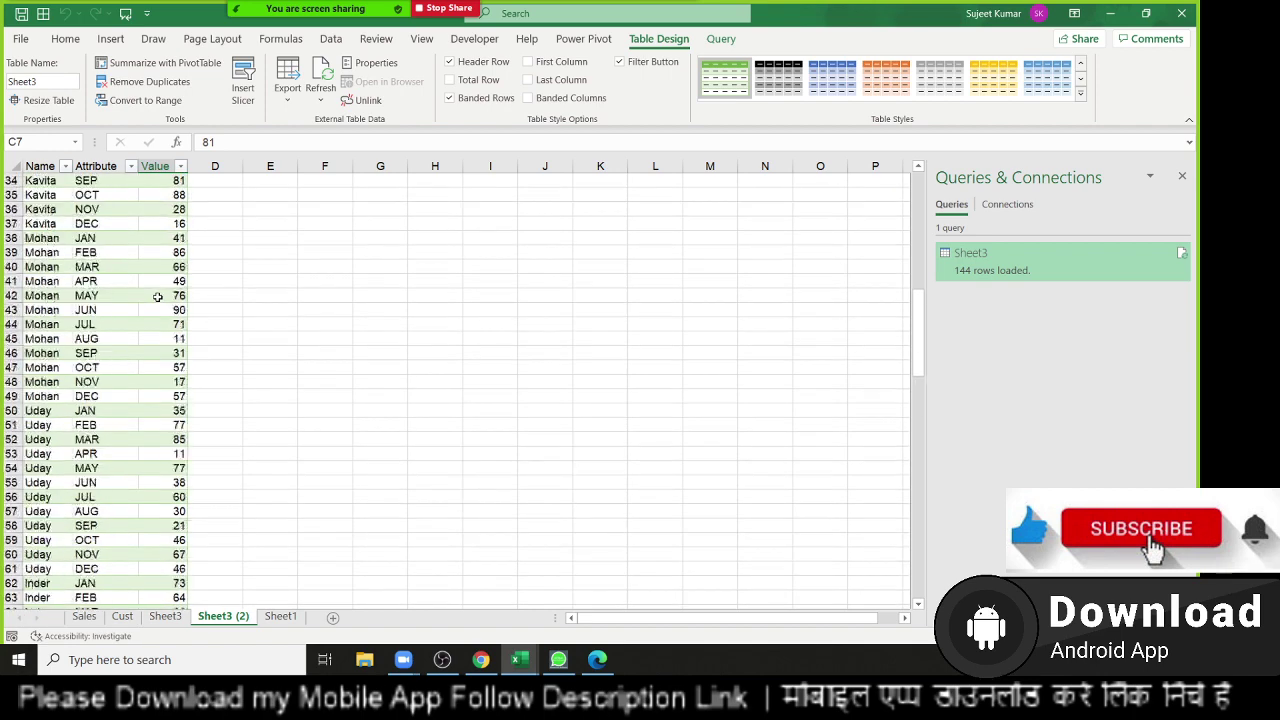
scroll(157, 297, up, 9)
scroll(157, 297, up, 2)
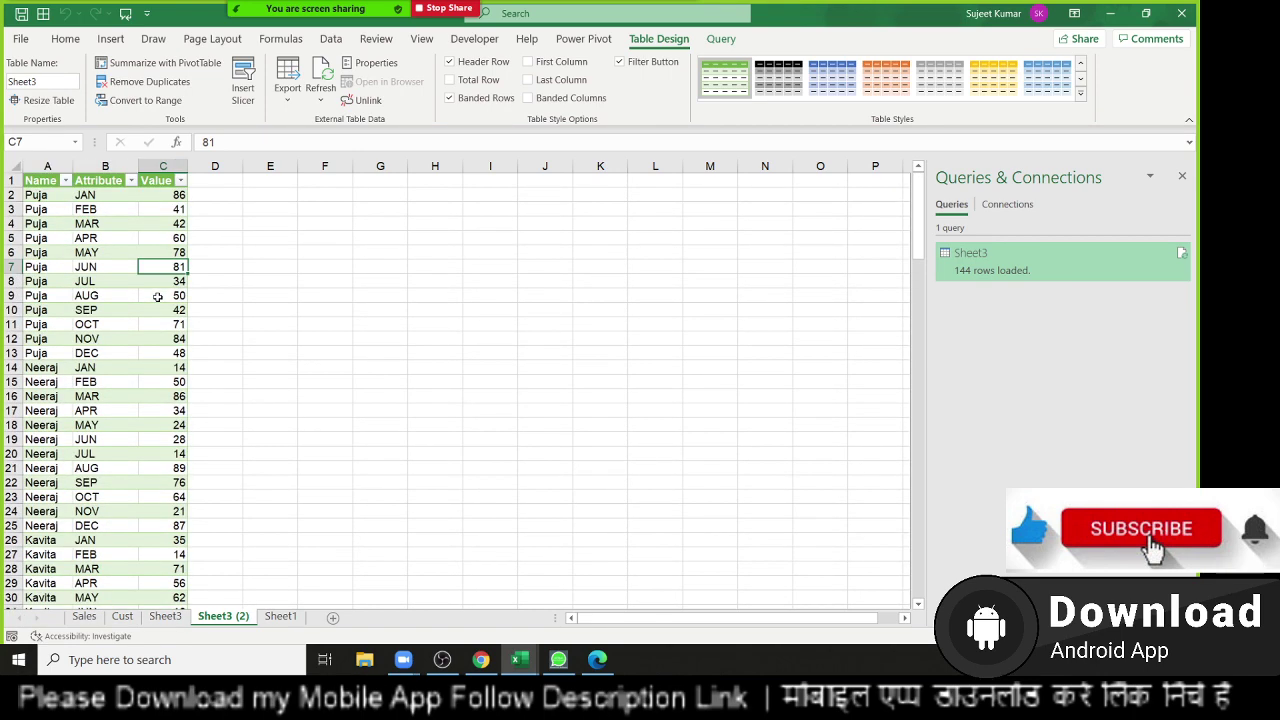
right_click(1047, 258)
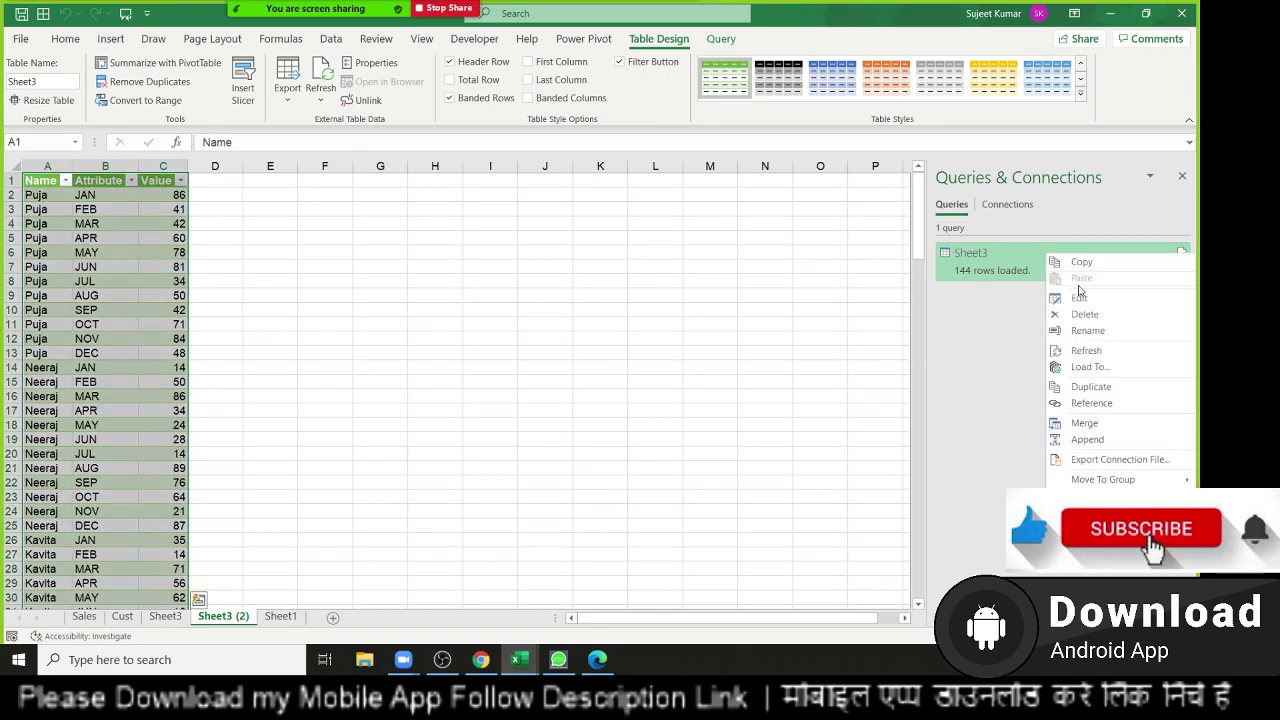
Open the Sheet3 query in the Power Query Editor and dismiss the time-limit notice.
click(1065, 298)
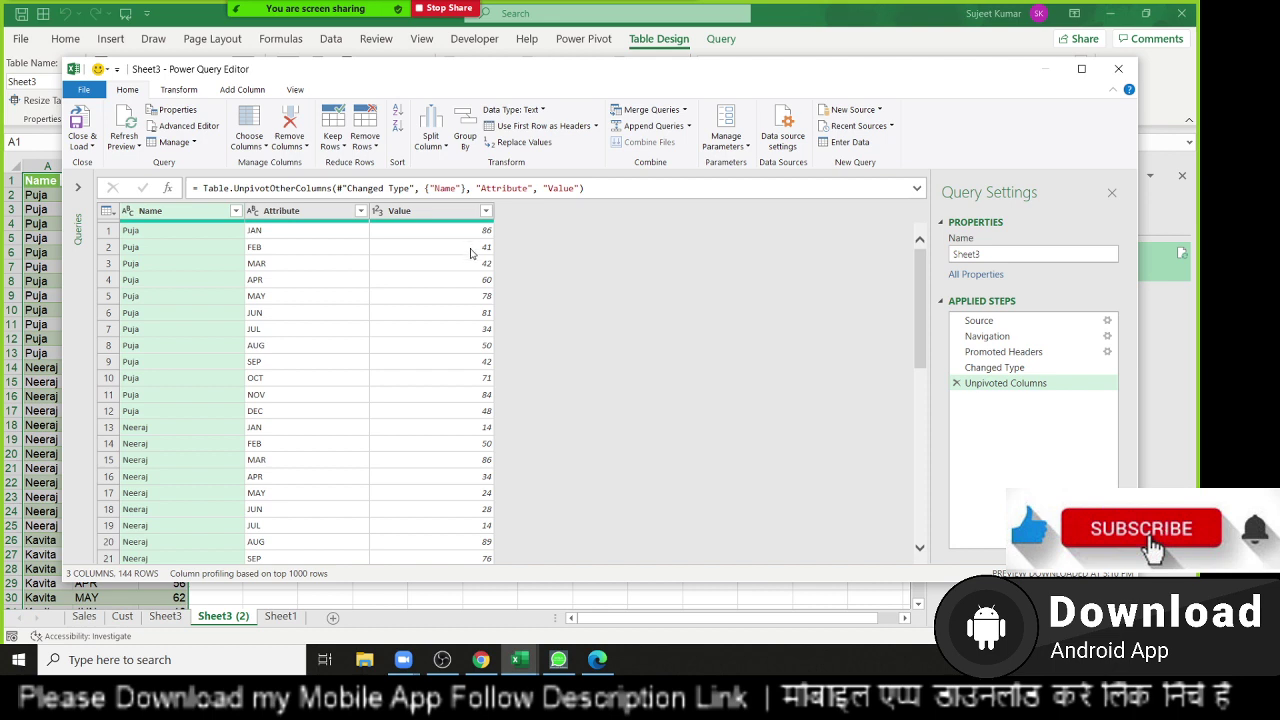
scroll(343, 278, down, 1)
scroll(343, 280, down, 4)
scroll(341, 287, down, 2)
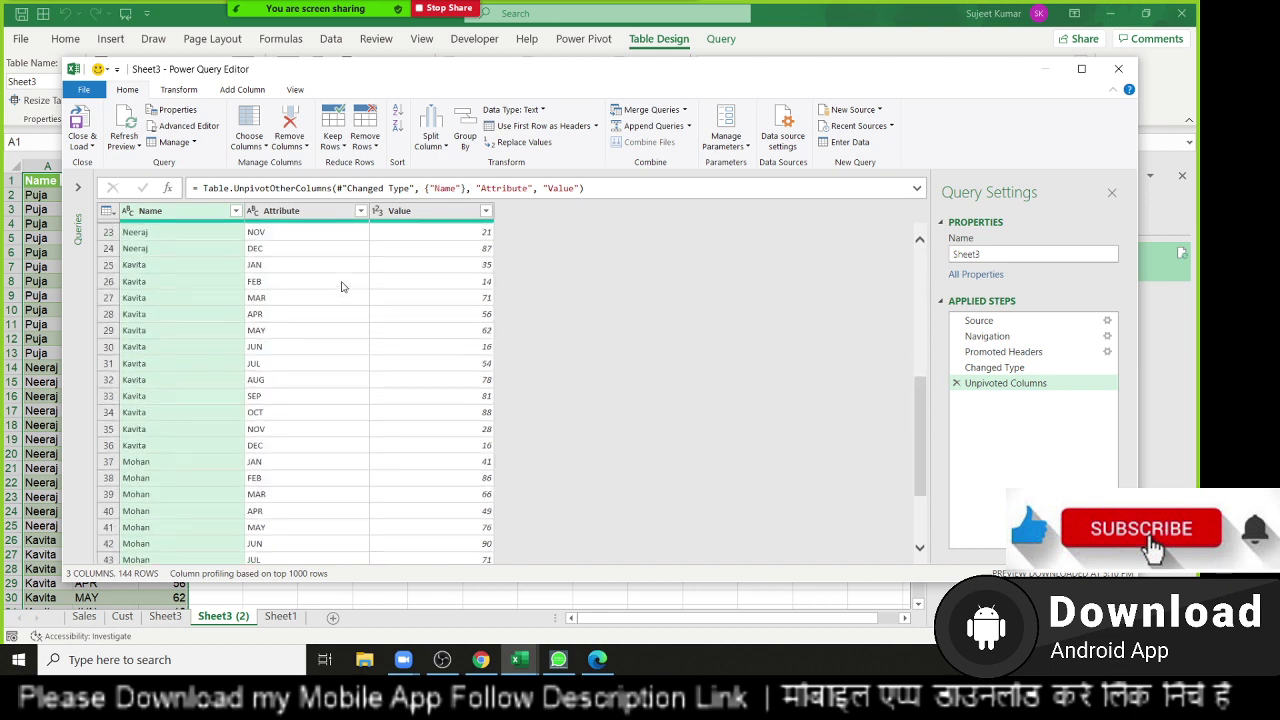
scroll(341, 287, up, 7)
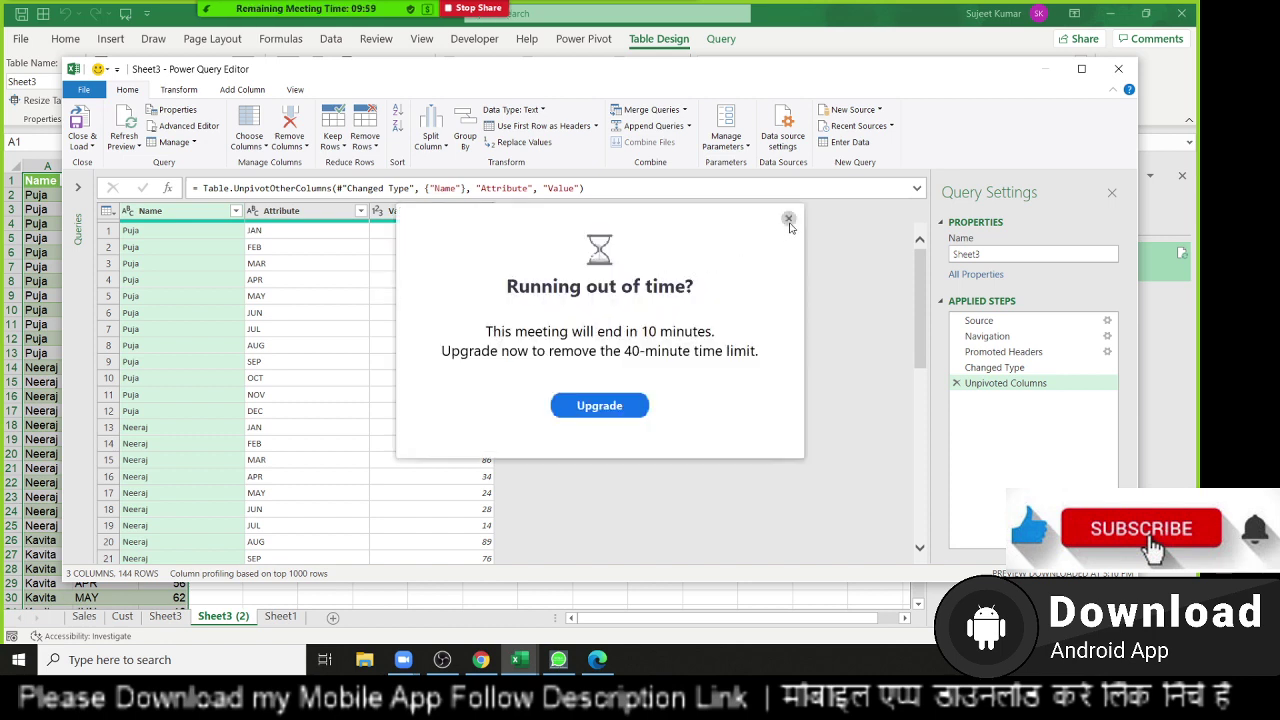
click(788, 218)
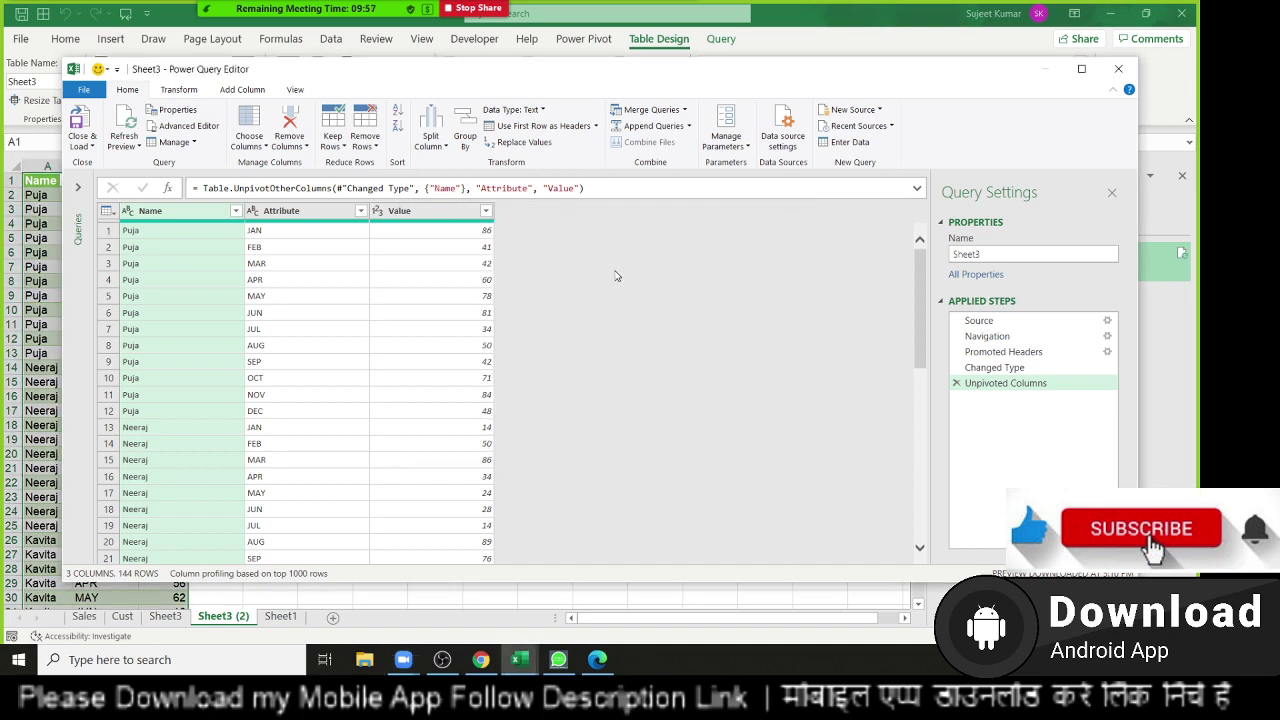
Look through the Transform and Add Column commands, then start a new table with Enter Data.
click(180, 90)
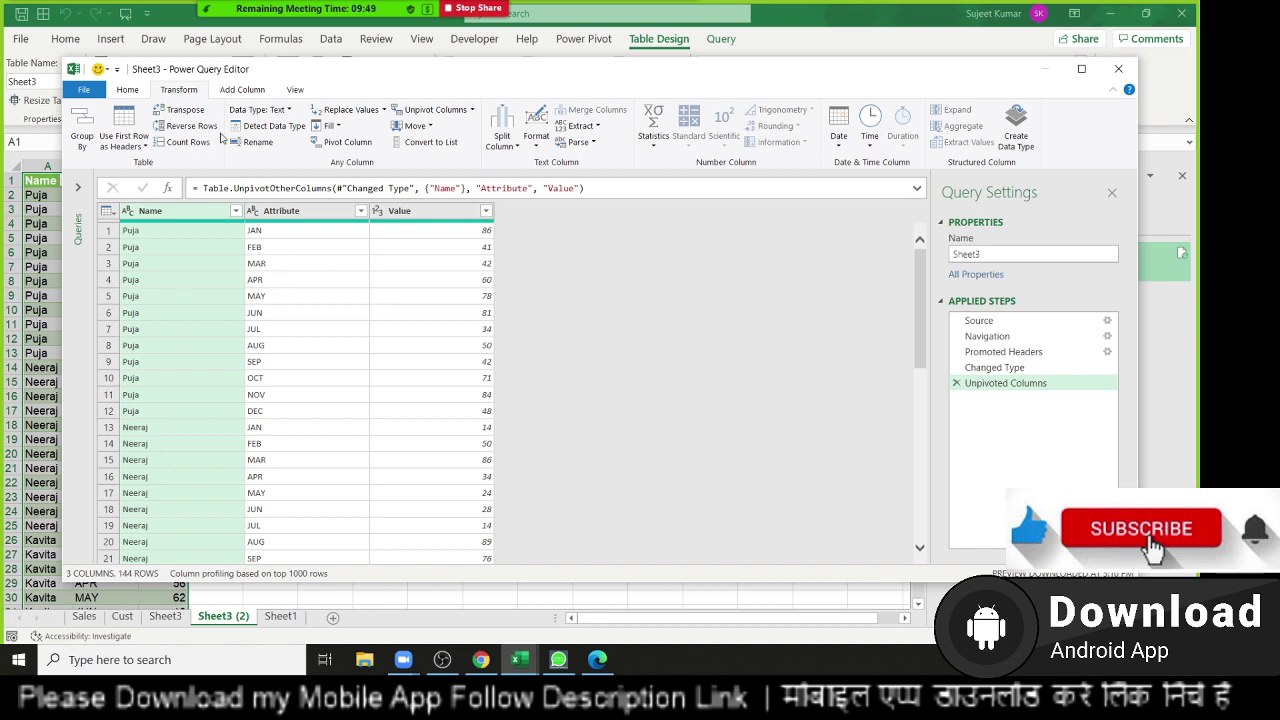
click(235, 93)
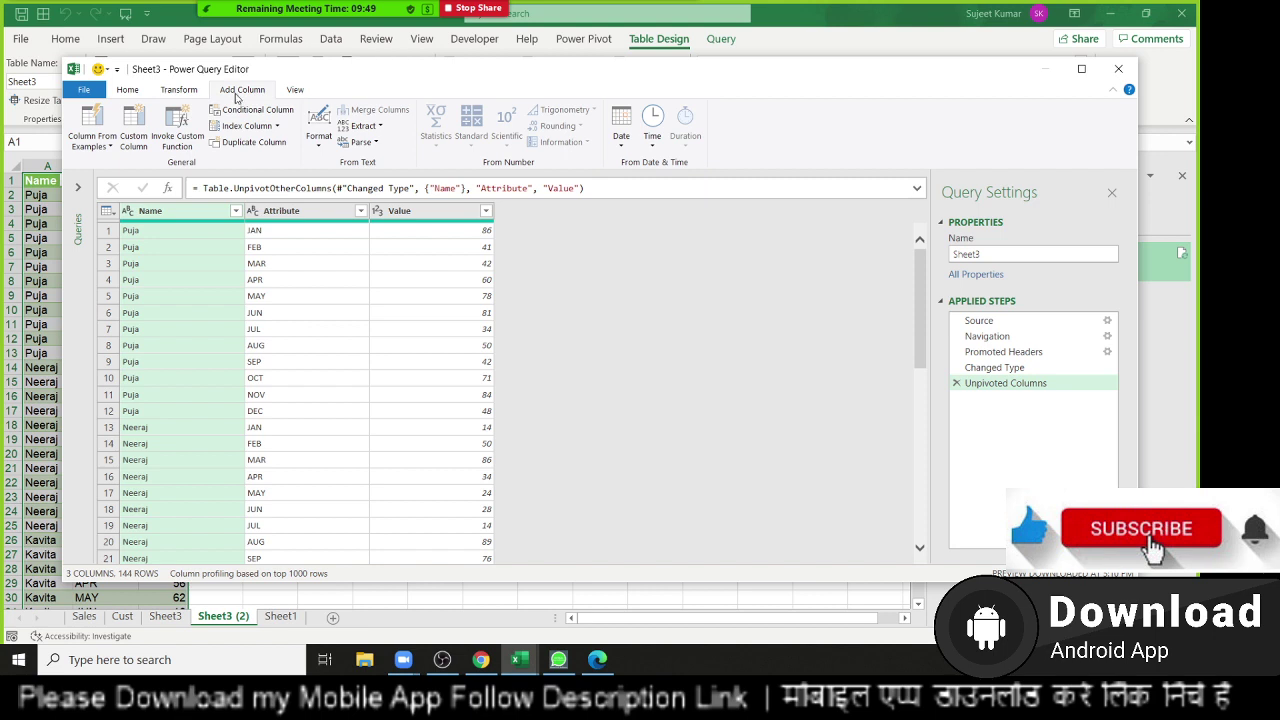
click(375, 316)
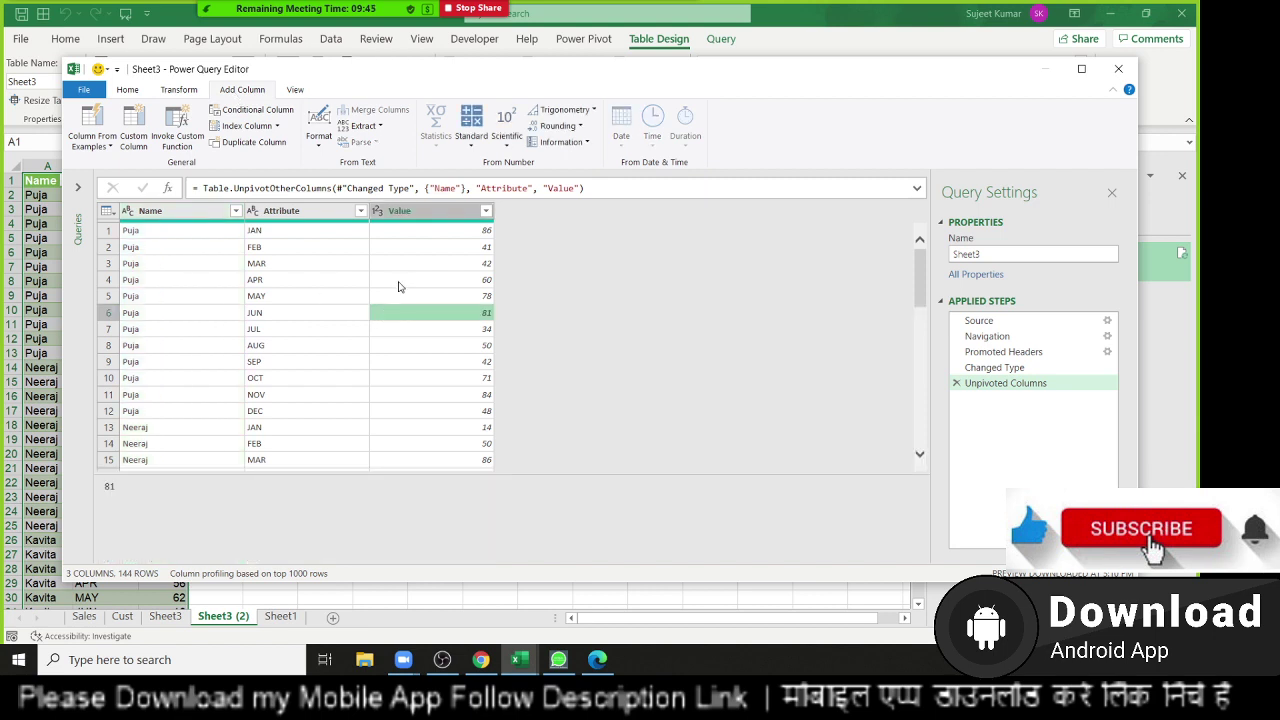
click(402, 272)
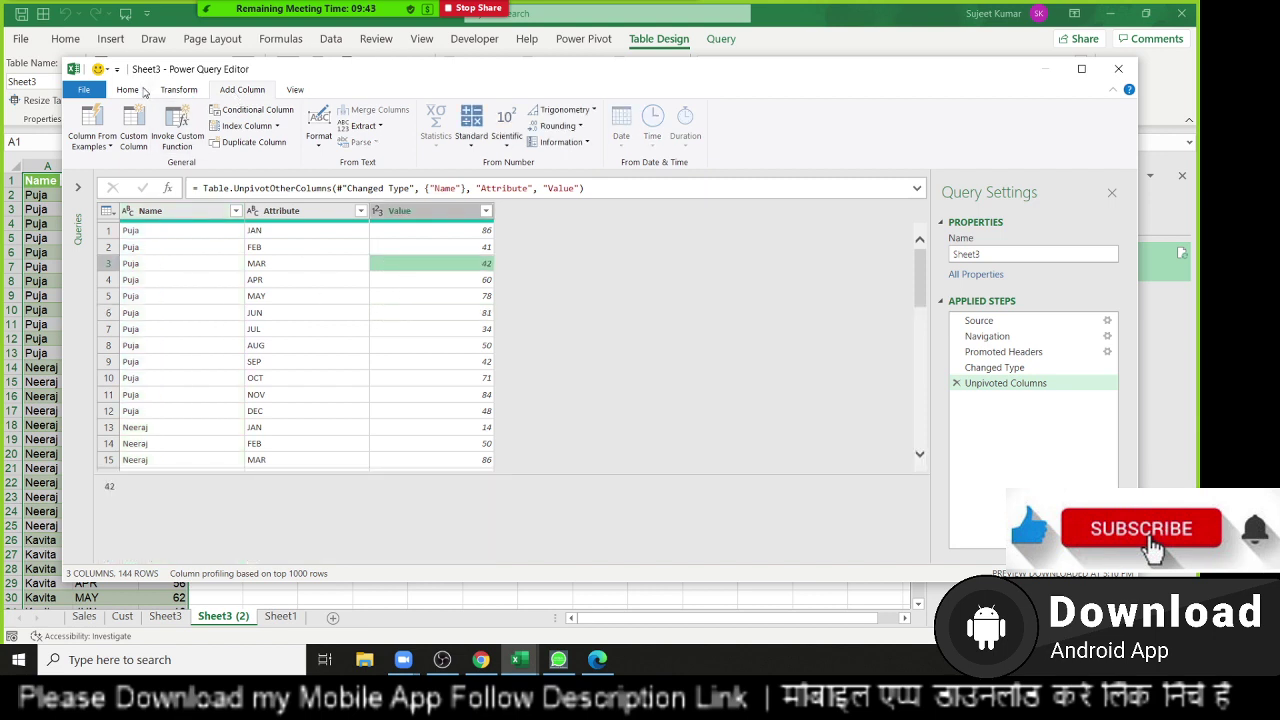
click(127, 89)
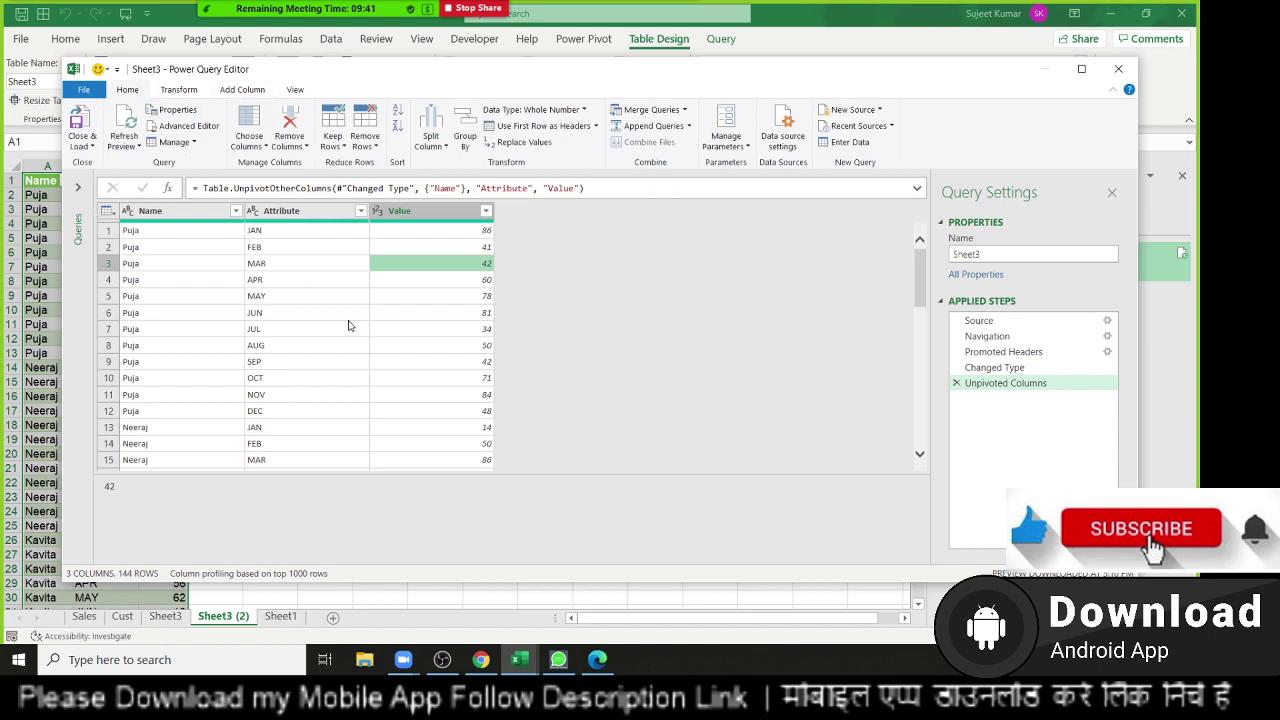
click(838, 143)
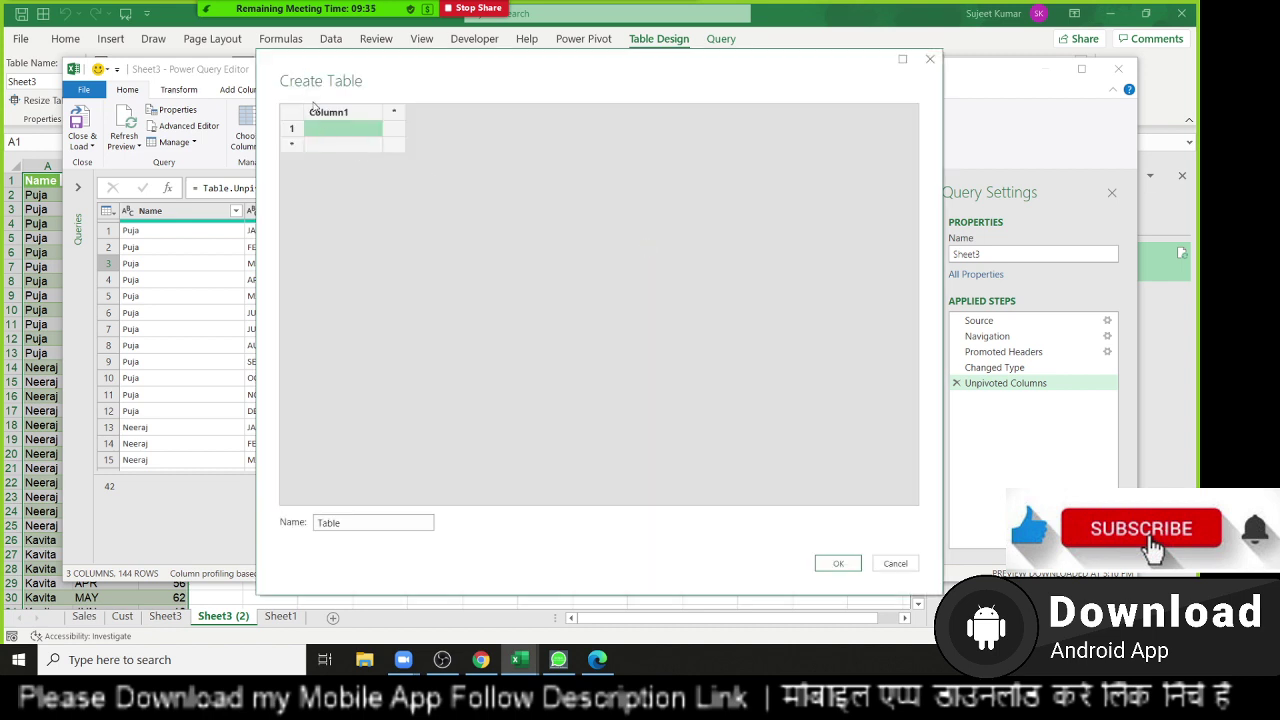
Name the new table's columns Month and Location.
click(319, 114)
double_click(319, 114)
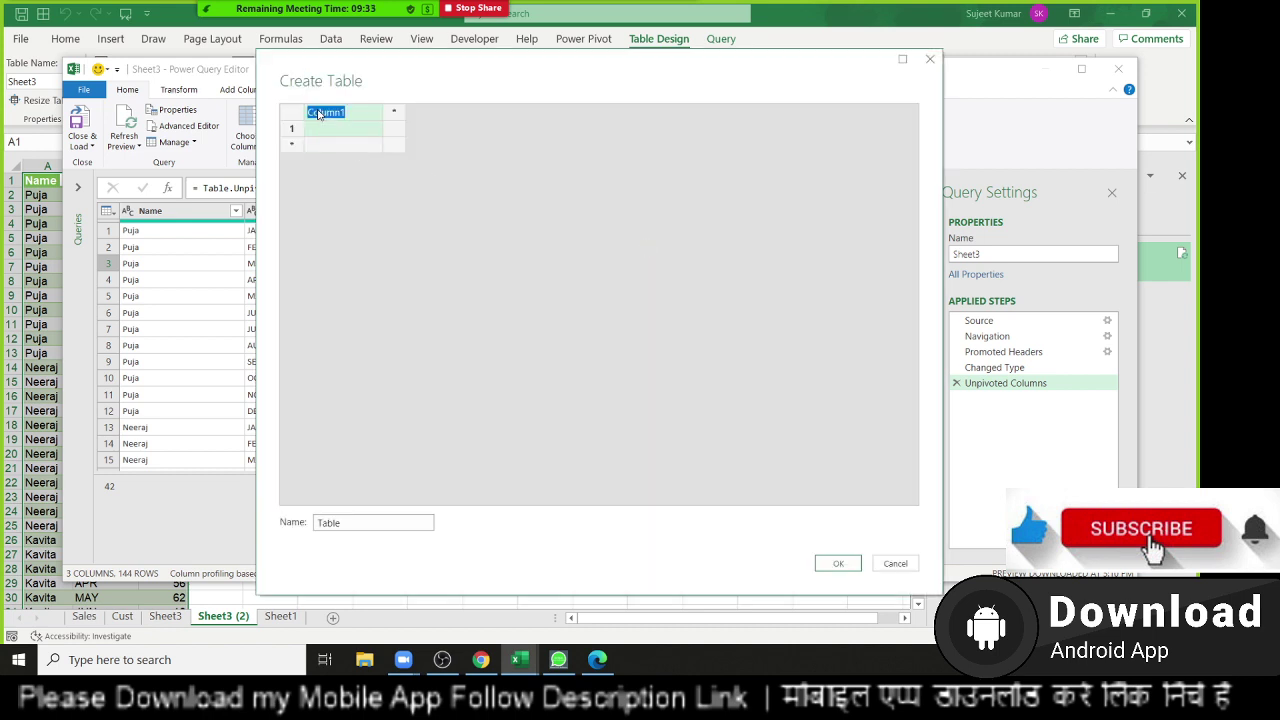
text(Month)
key(Tab)
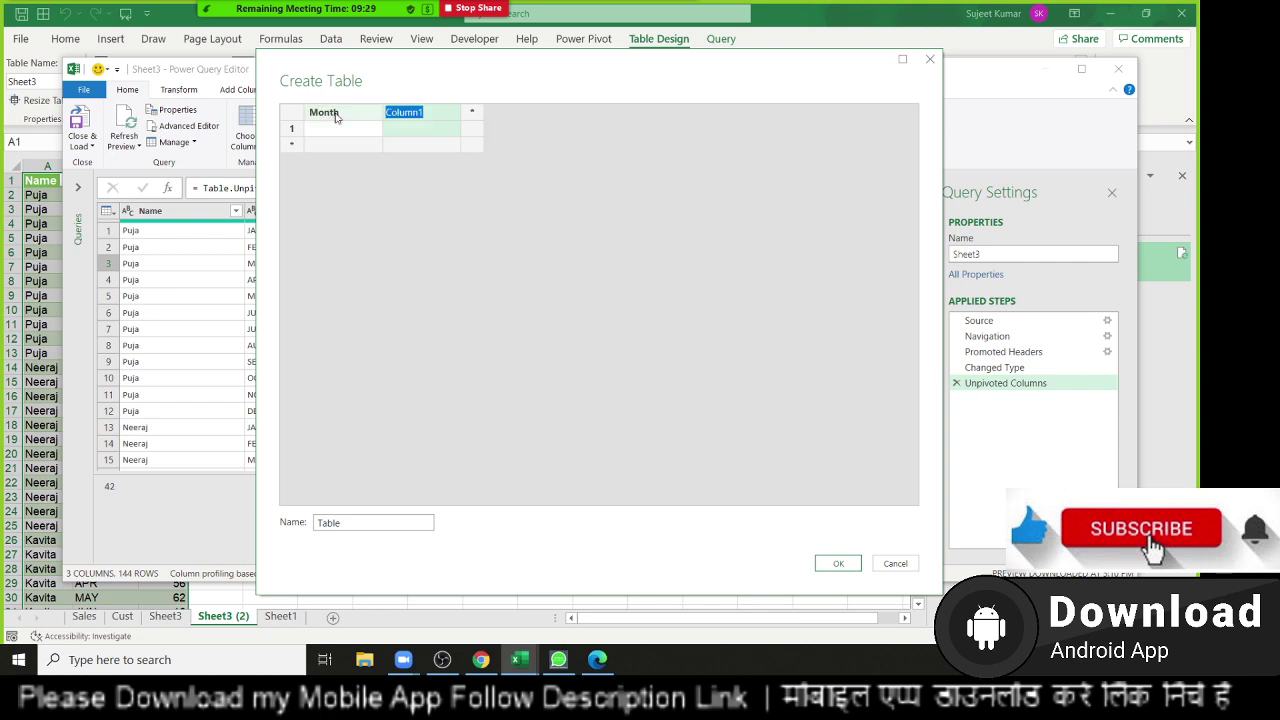
text(Location)
click(356, 131)
Enter rows JAN 652, FEB 524 and MAR 754.
text(JN)
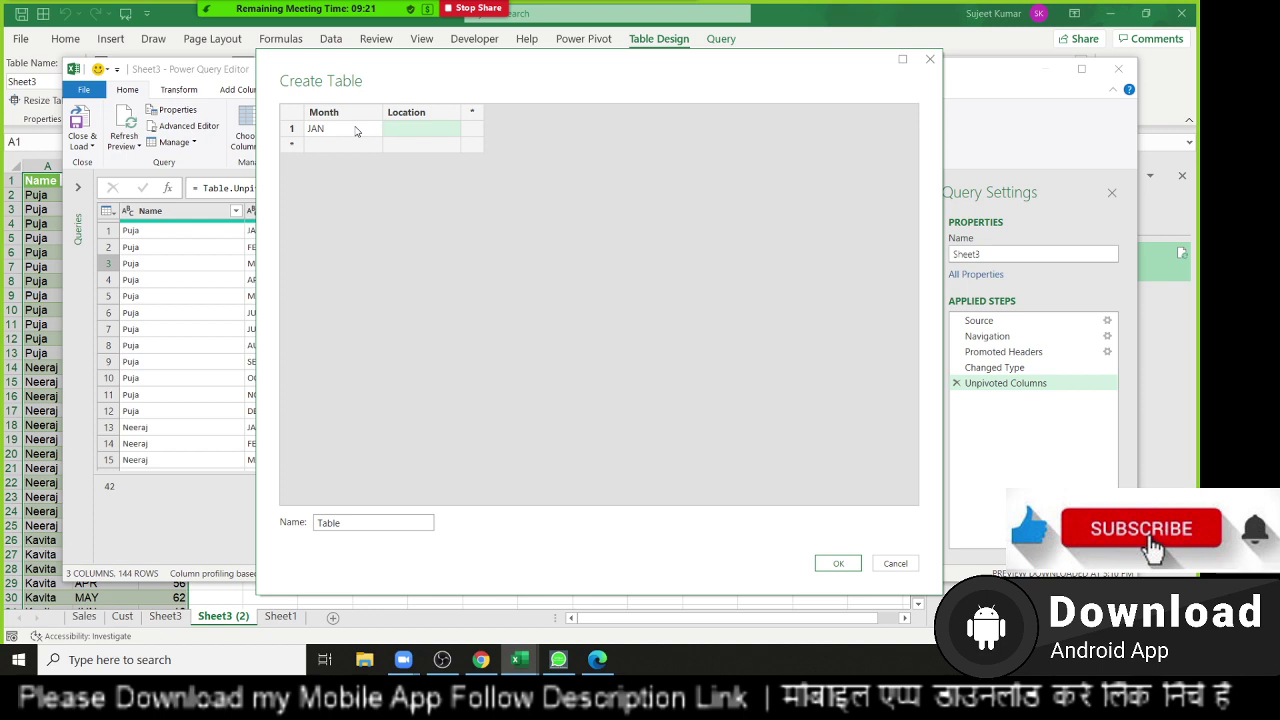
text(652)
key(Tab)
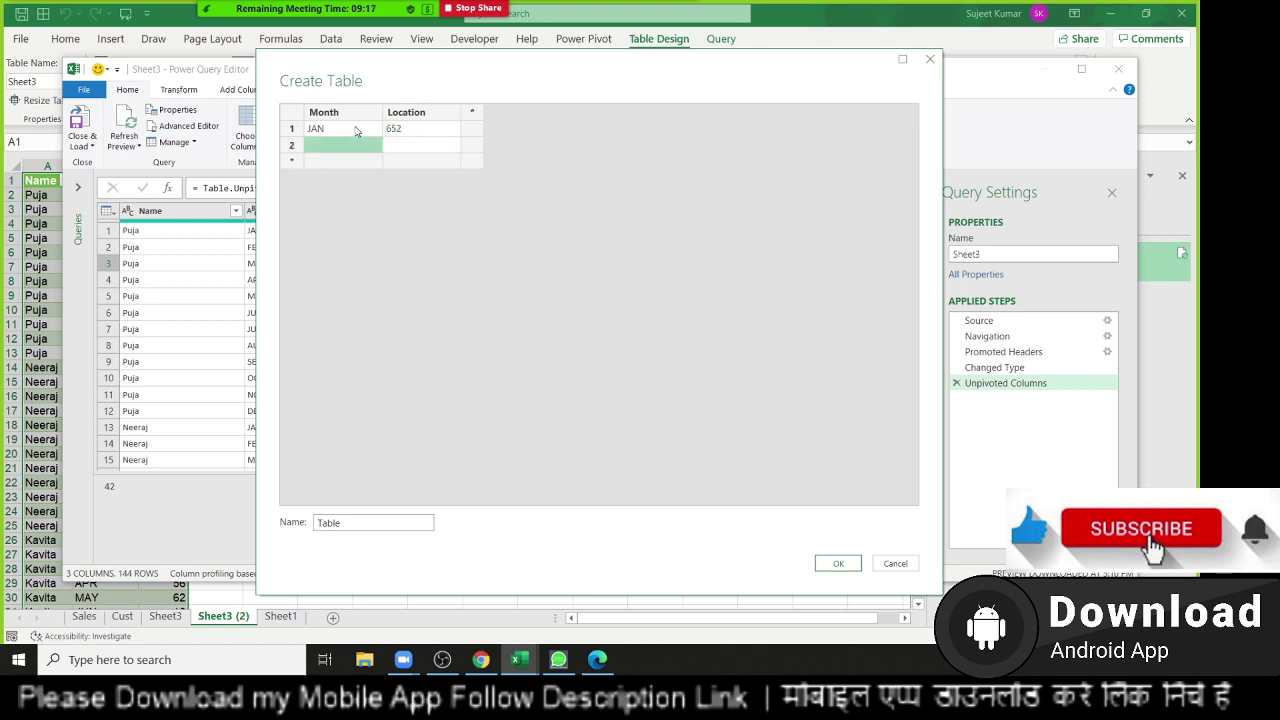
text(FE)
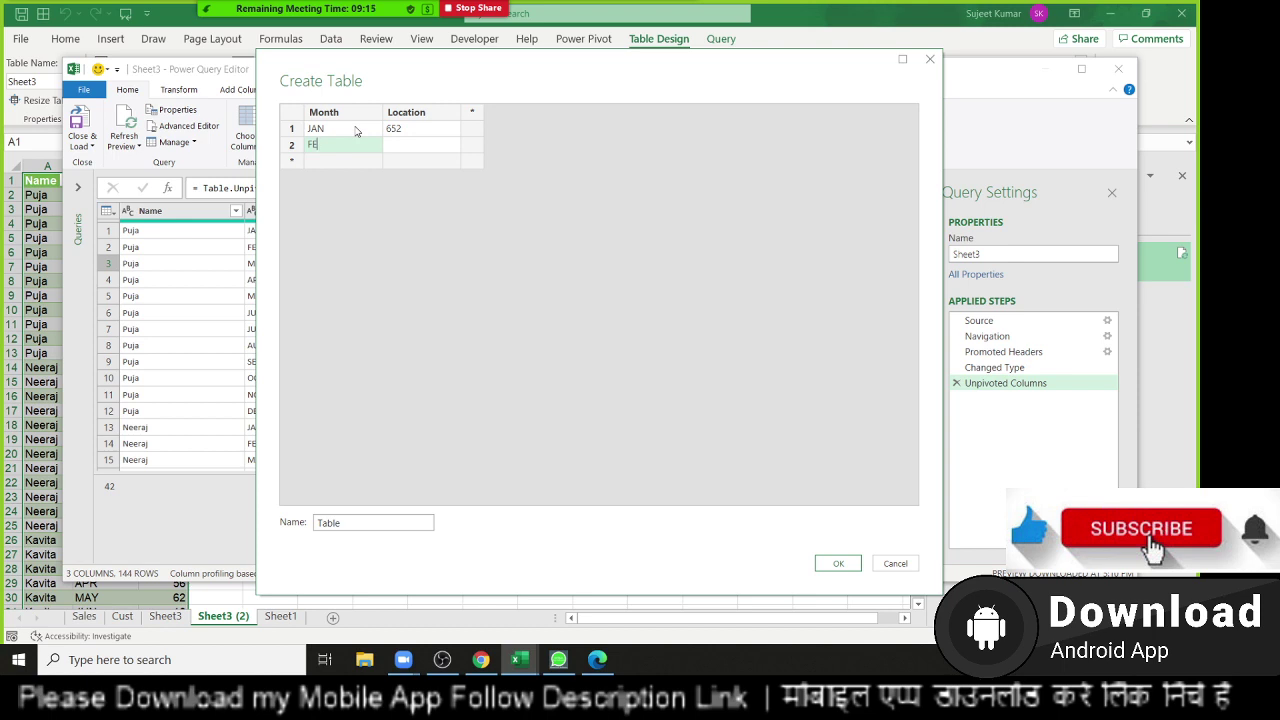
text(B)
key(Tab)
text(52)
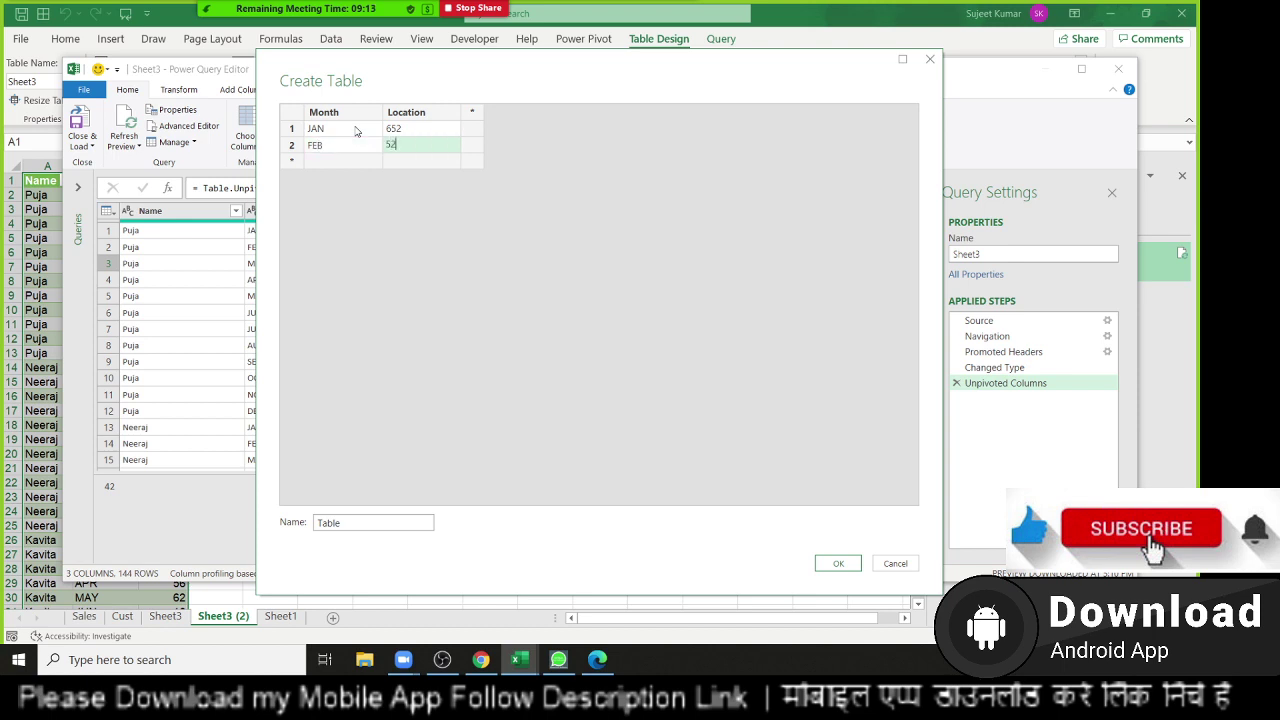
text(4)
key(Return)
key(shift+Tab)
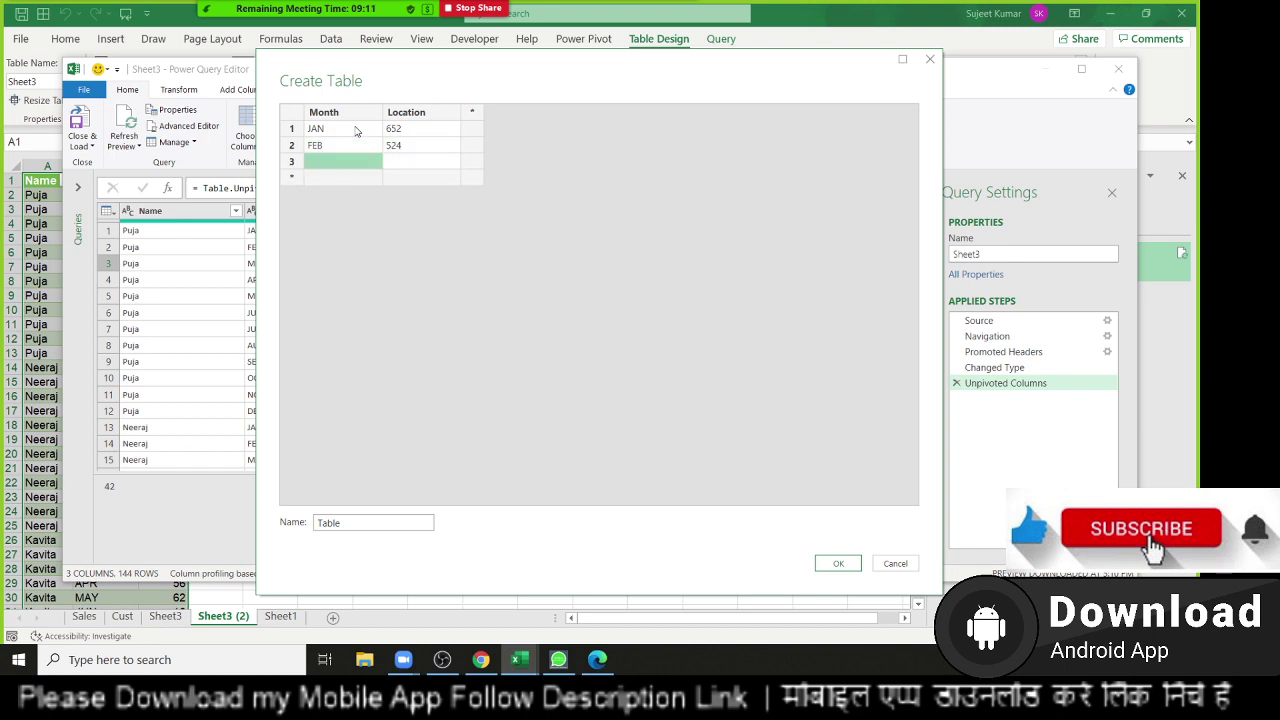
text(MAr)
key(BackSpace)
key(BackSpace)
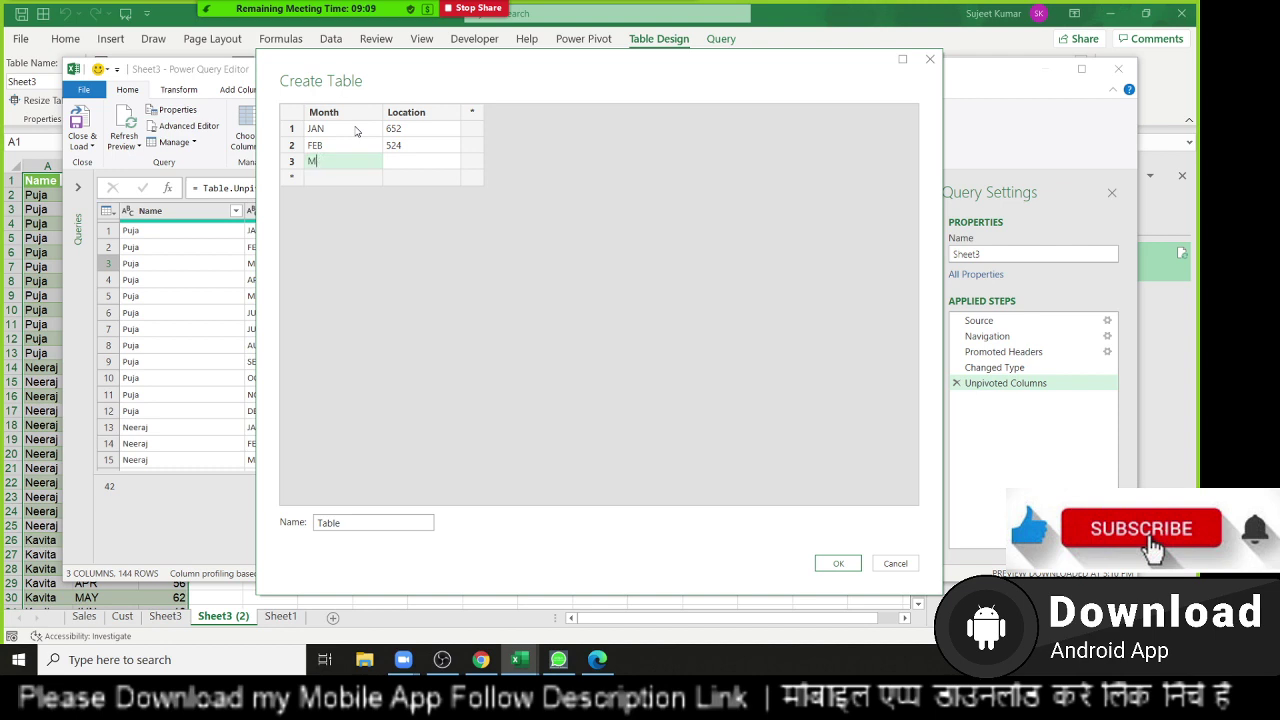
text(AR)
key(Tab)
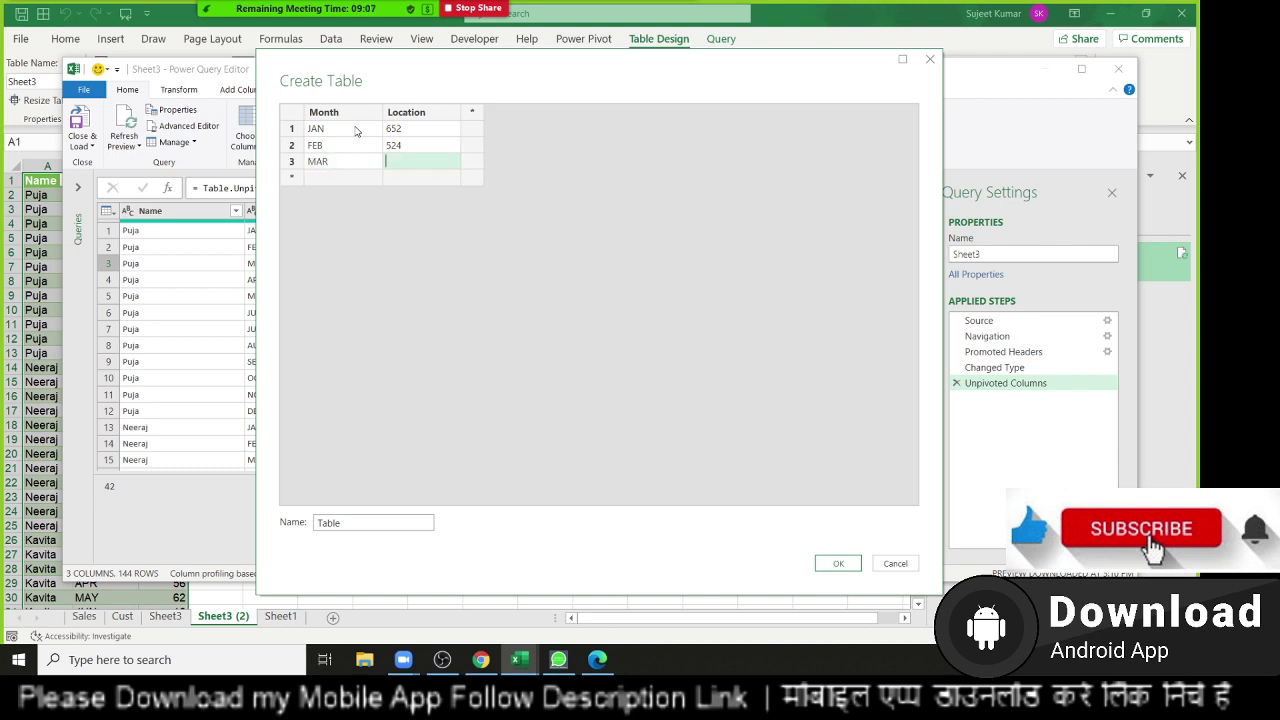
text(754)
key(Return)
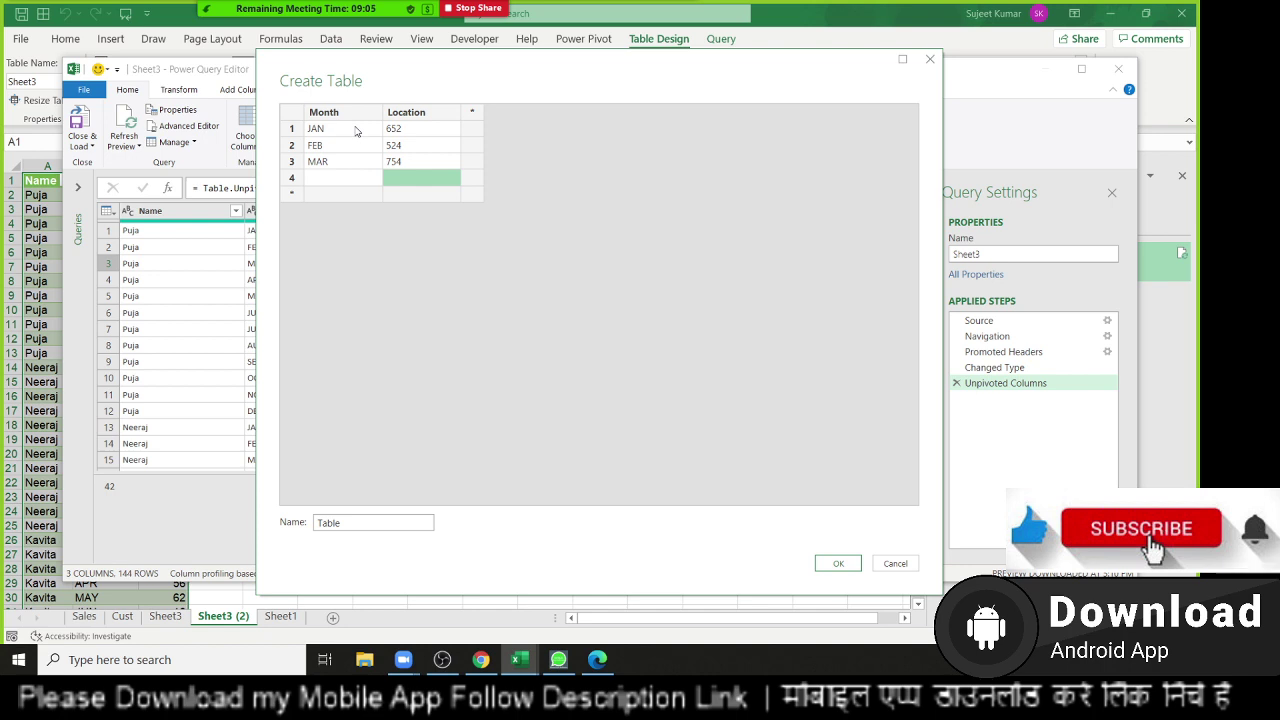
Add rows APR 745, MAY 741 and JUN 741.
key(Left)
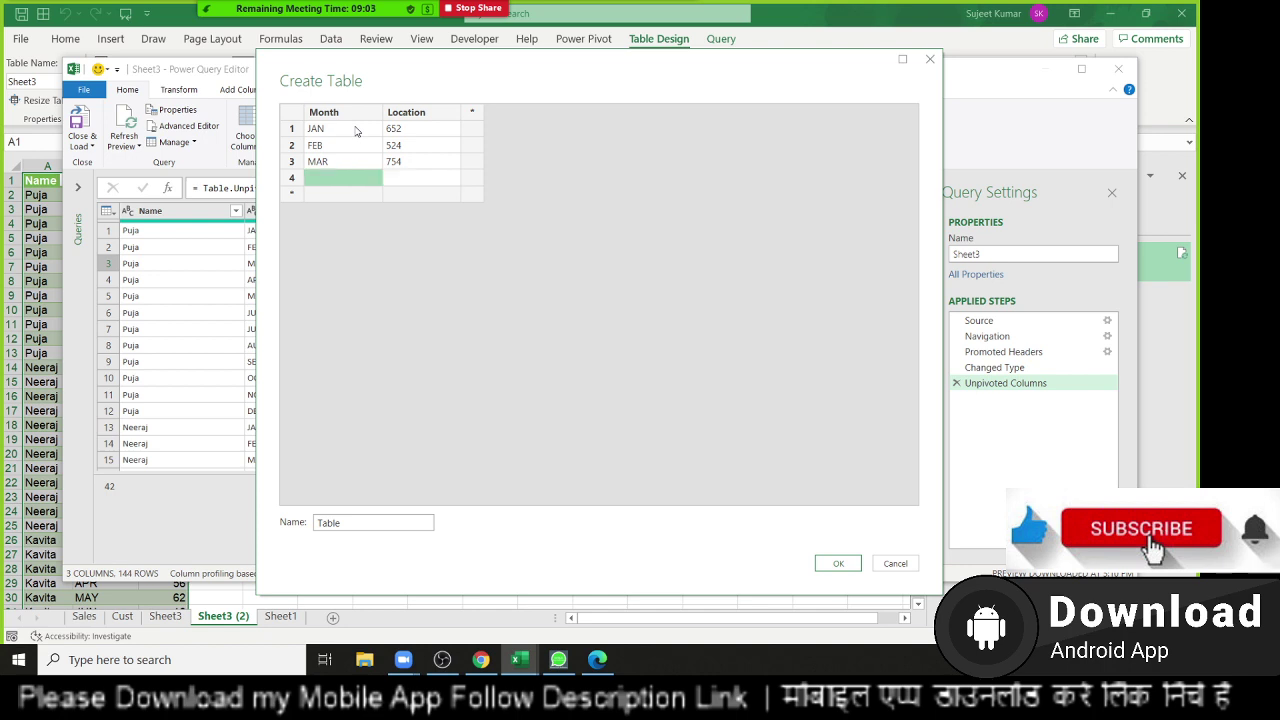
text(AP)
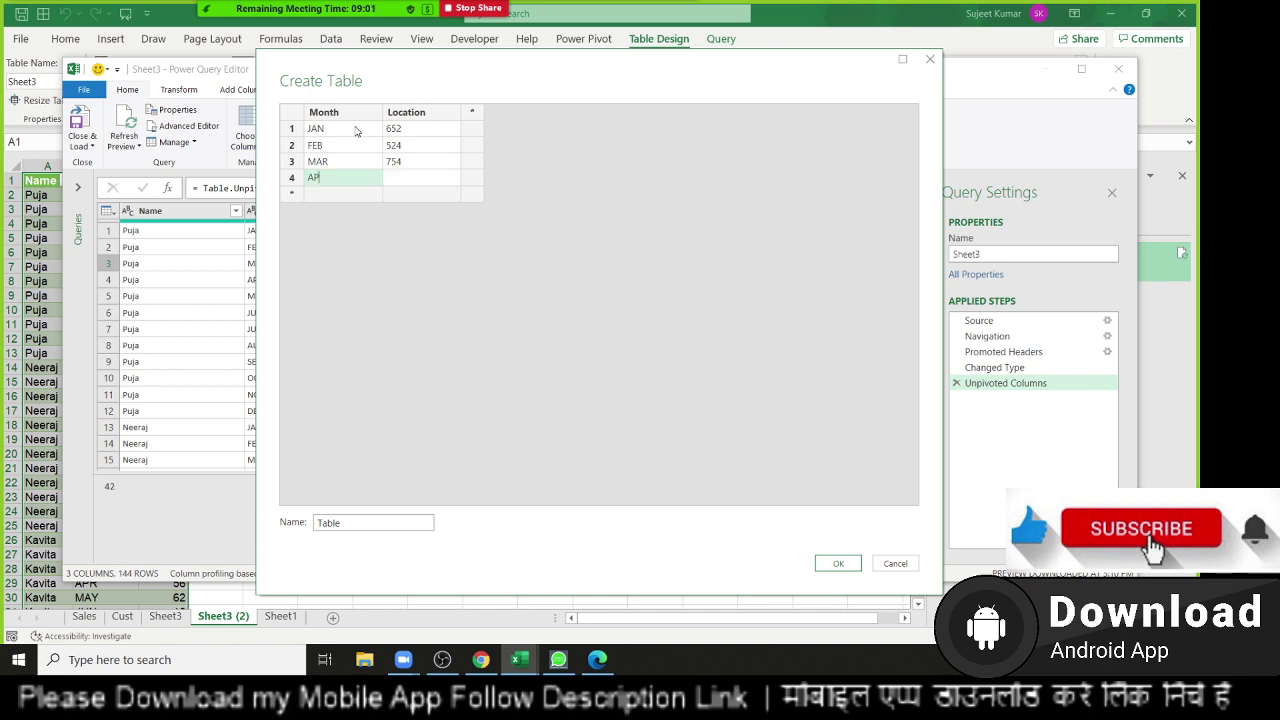
text(R)
key(Tab)
text(74)
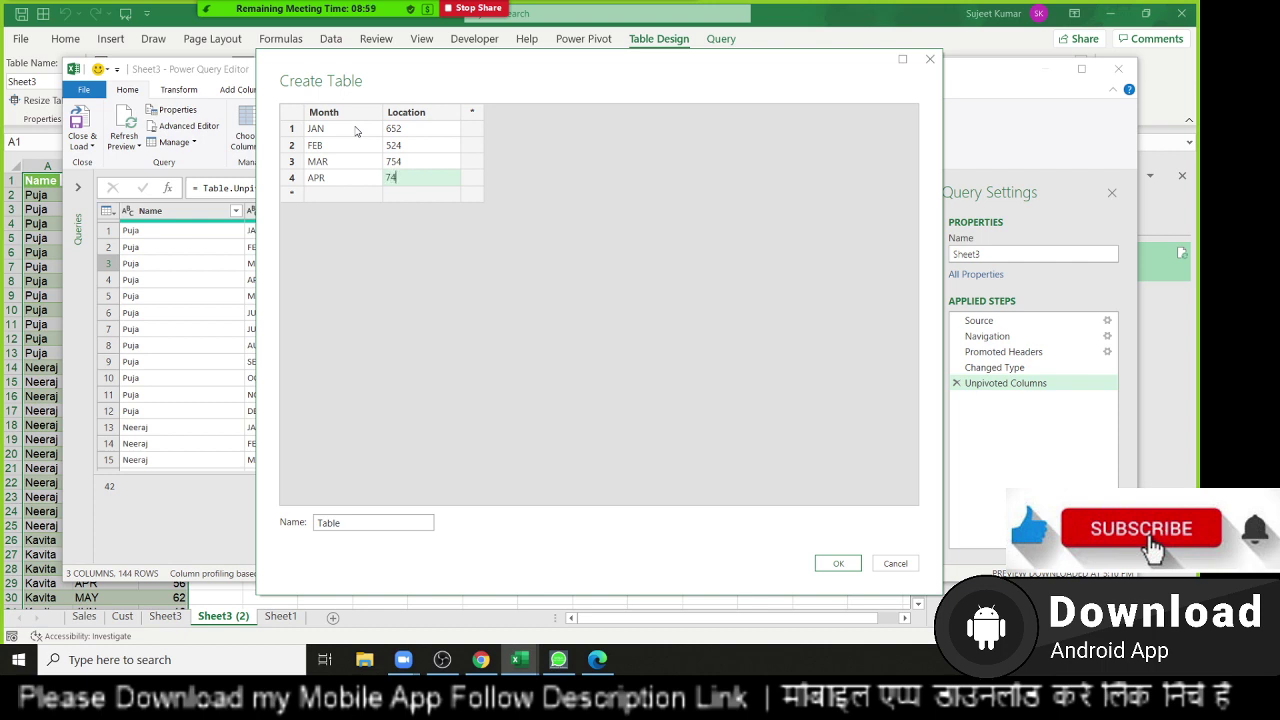
text(5)
key(Return)
key(Left)
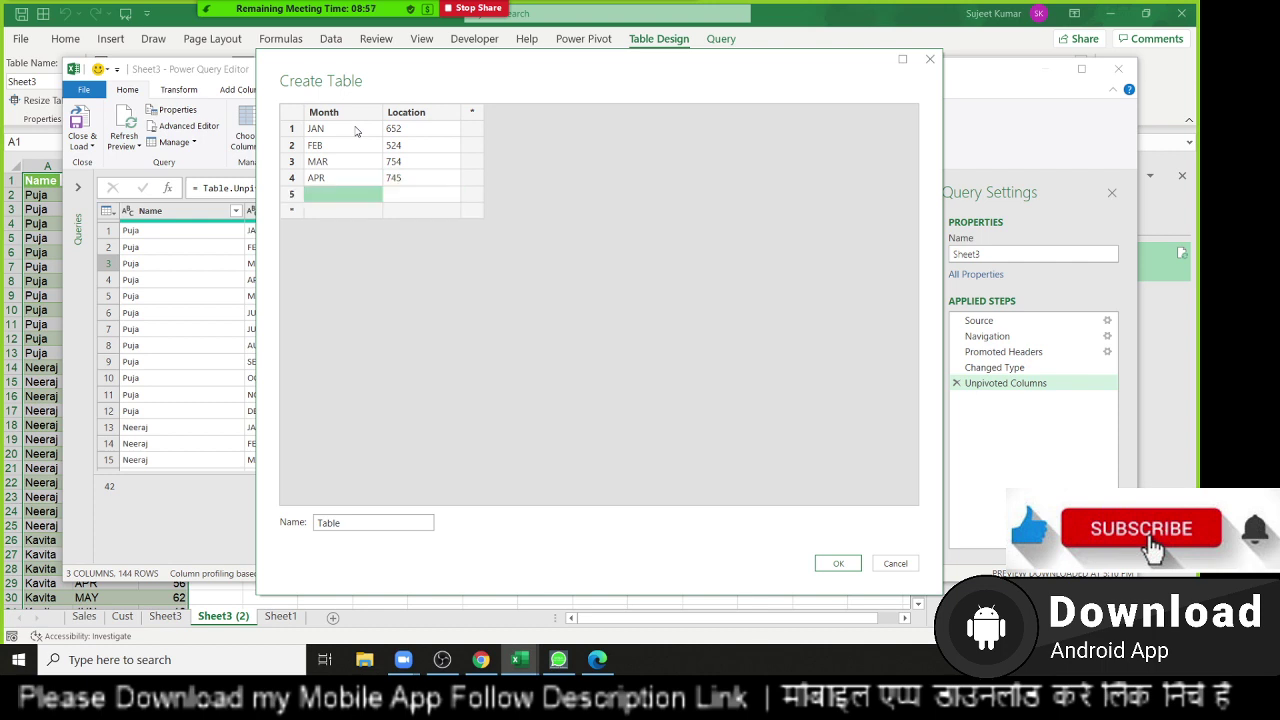
text(MAY)
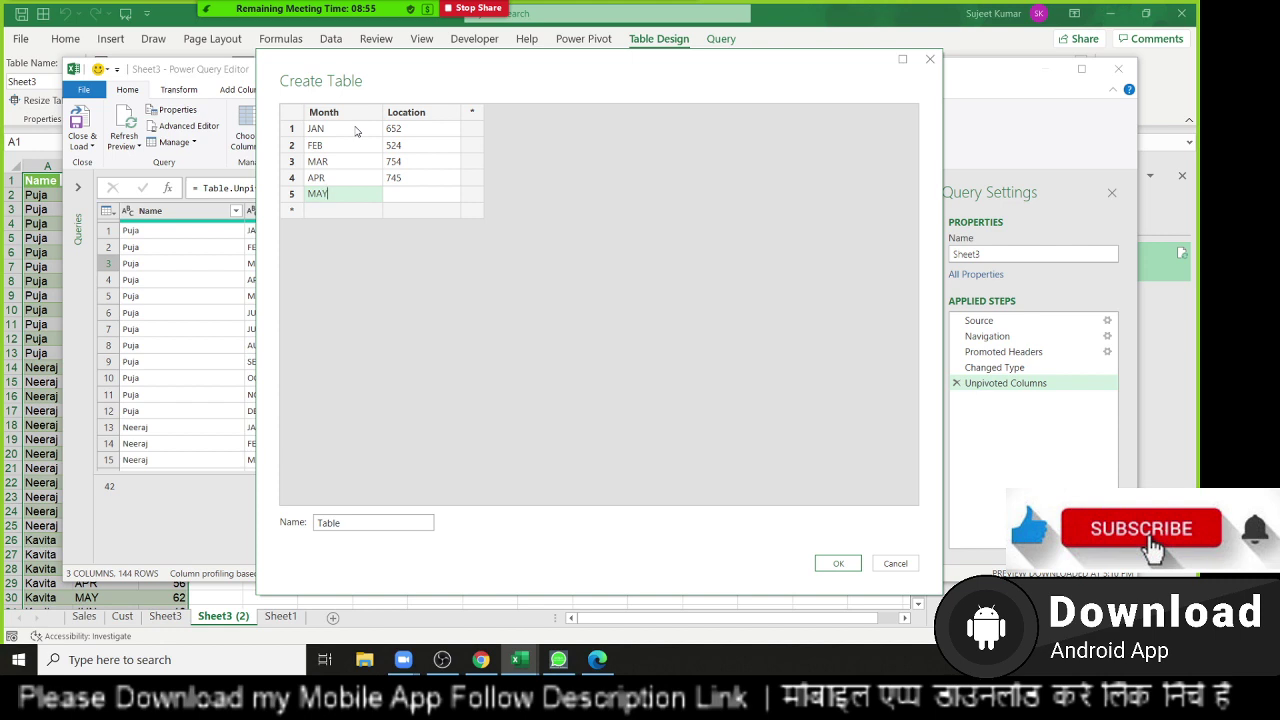
key(Tab)
text(41)
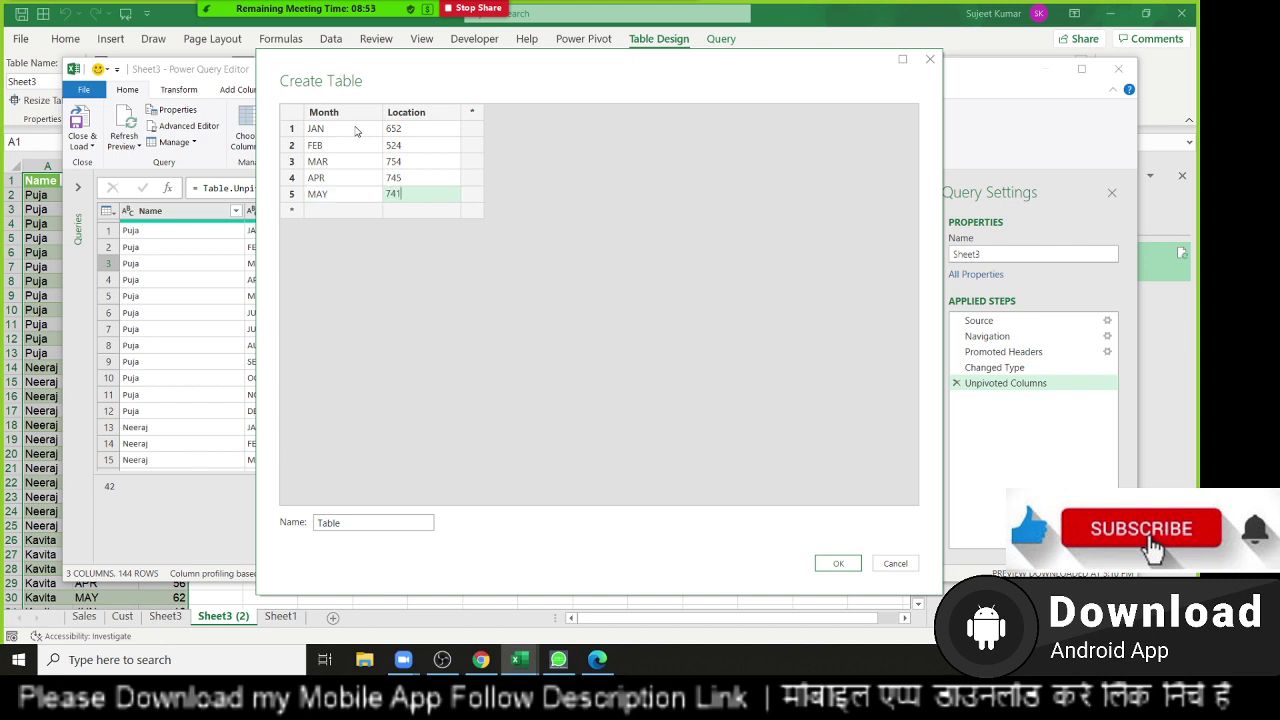
key(Return)
key(Left)
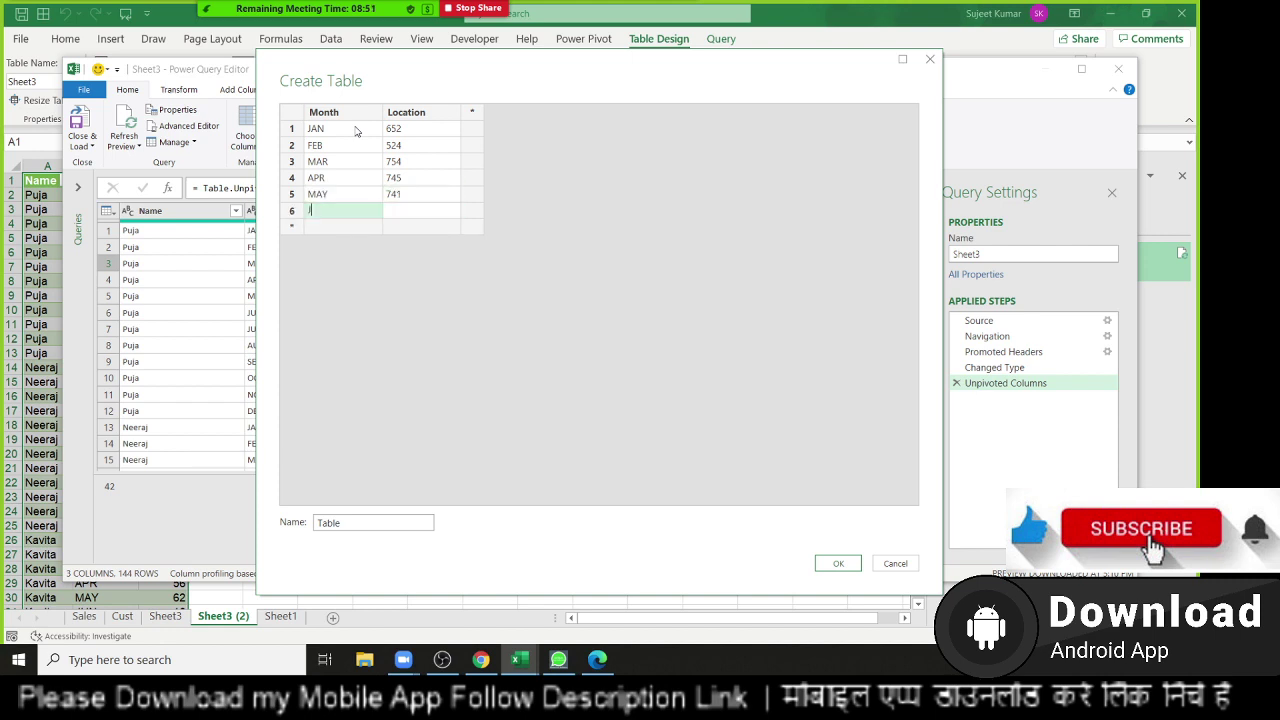
text(JUN)
key(Tab)
text(74)
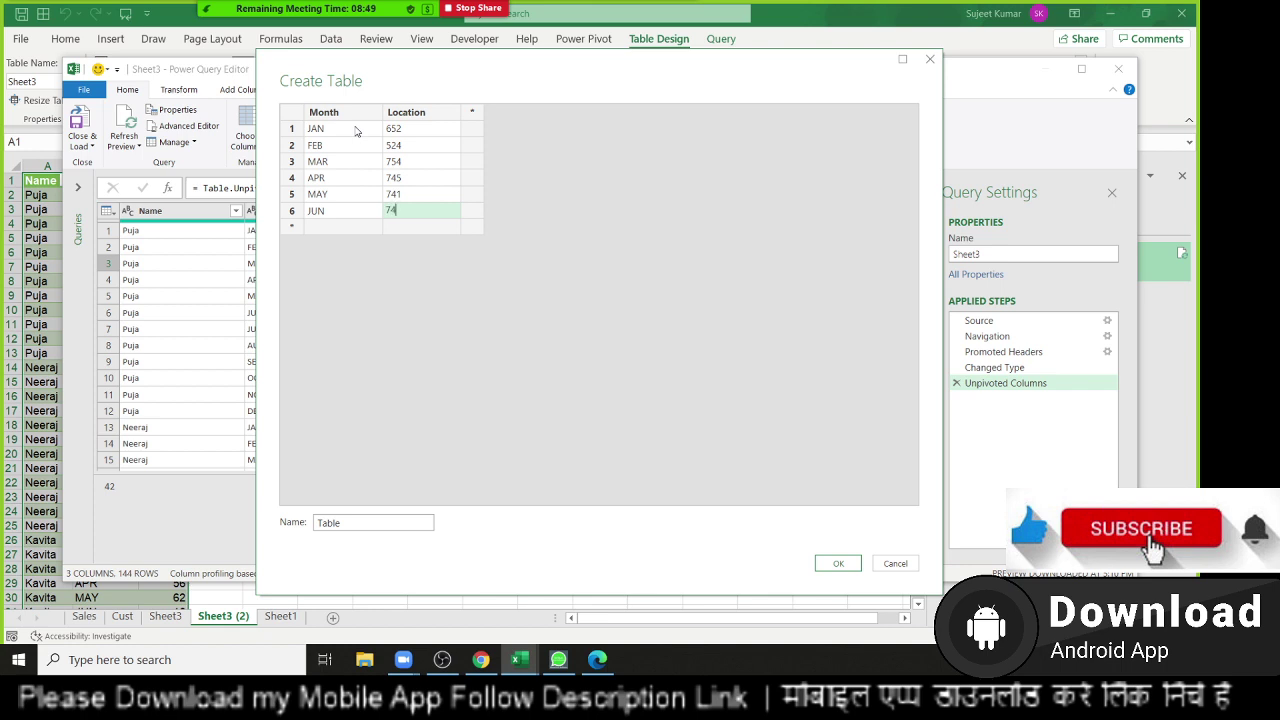
text(1)
key(Return)
key(Left)
Add rows JUL 125, AUG 741 and SEP 742.
text(J)
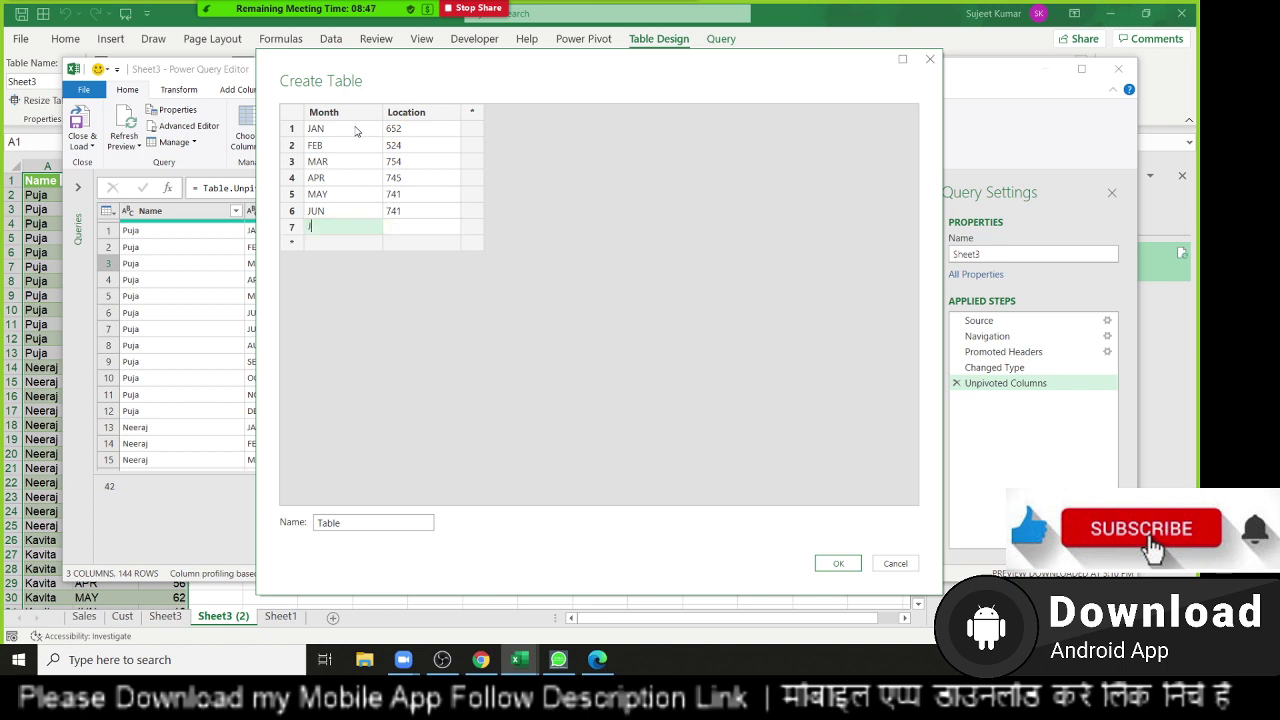
text(UL)
key(Tab)
text(12)
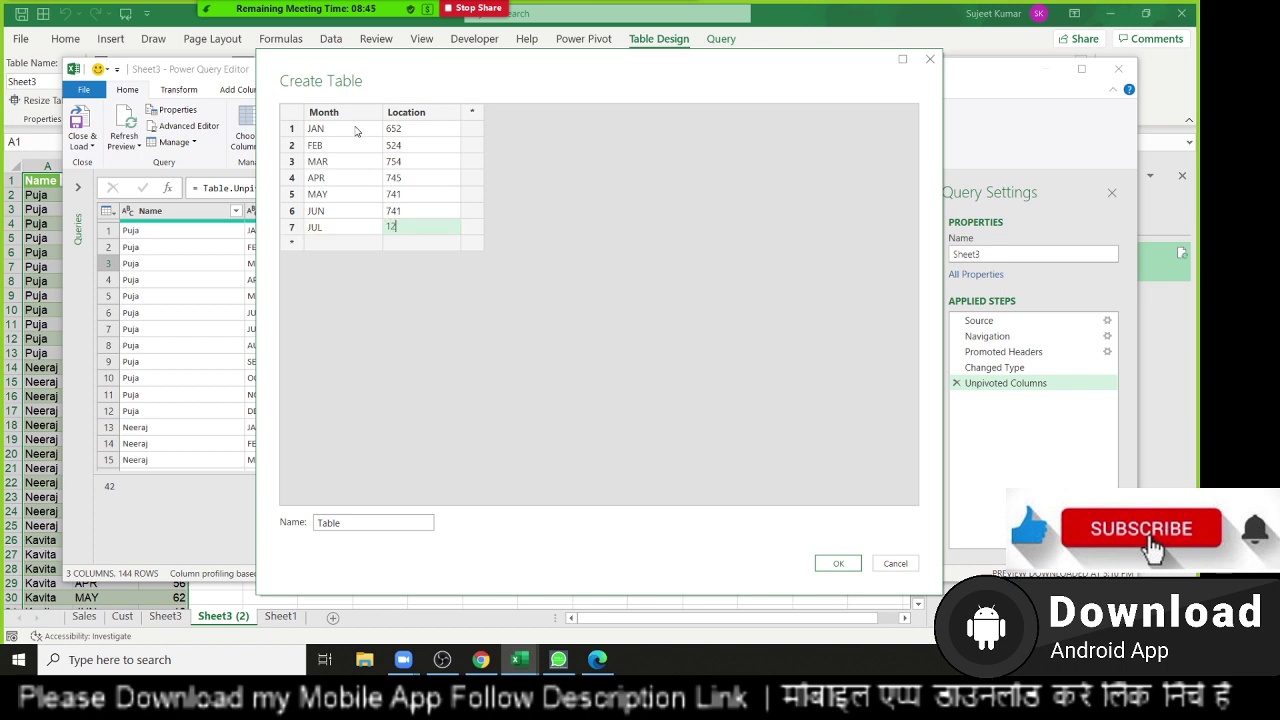
text(5)
key(Return)
key(Left)
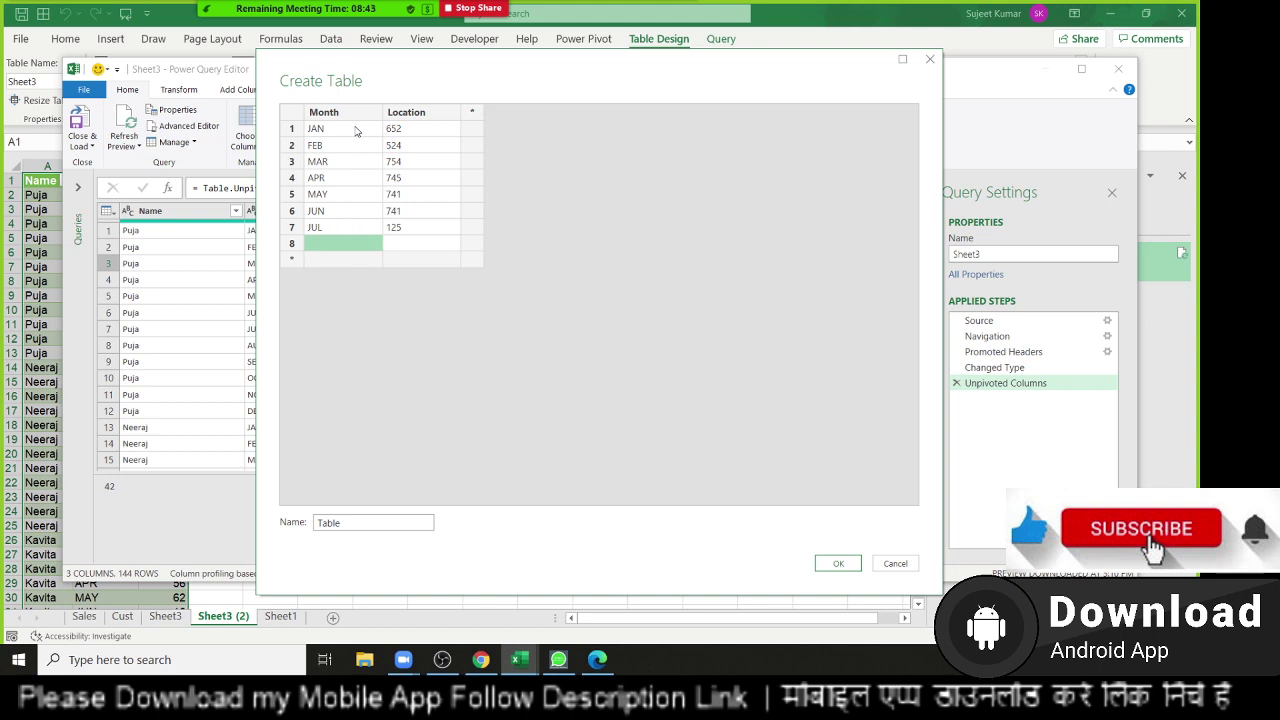
text(AUG)
key(Tab)
text(7)
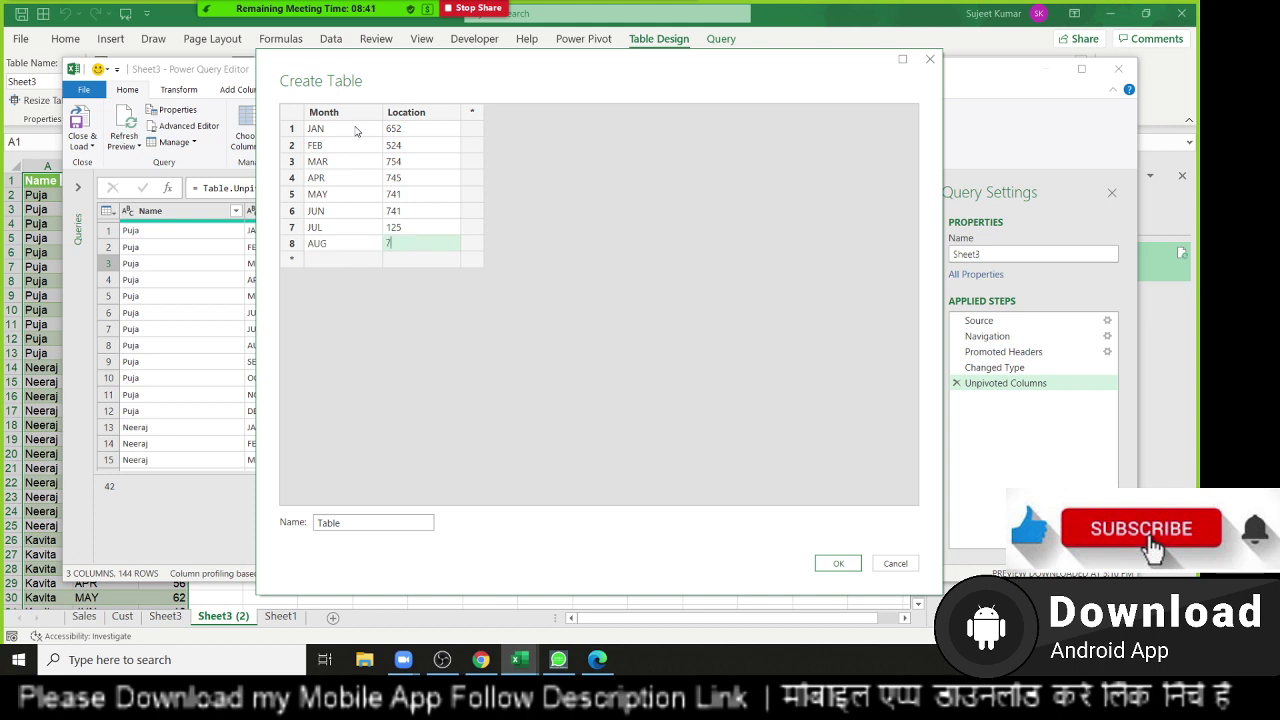
text(41)
key(Return)
key(Left)
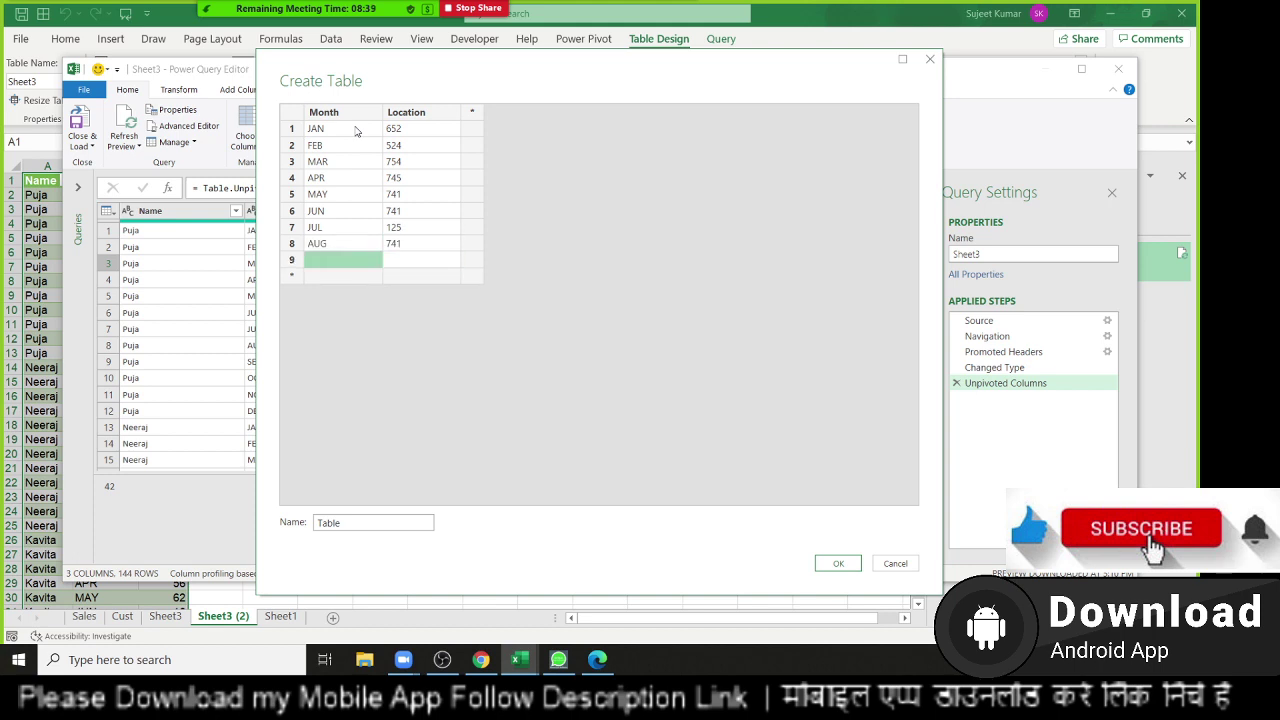
text(SEP)
key(Tab)
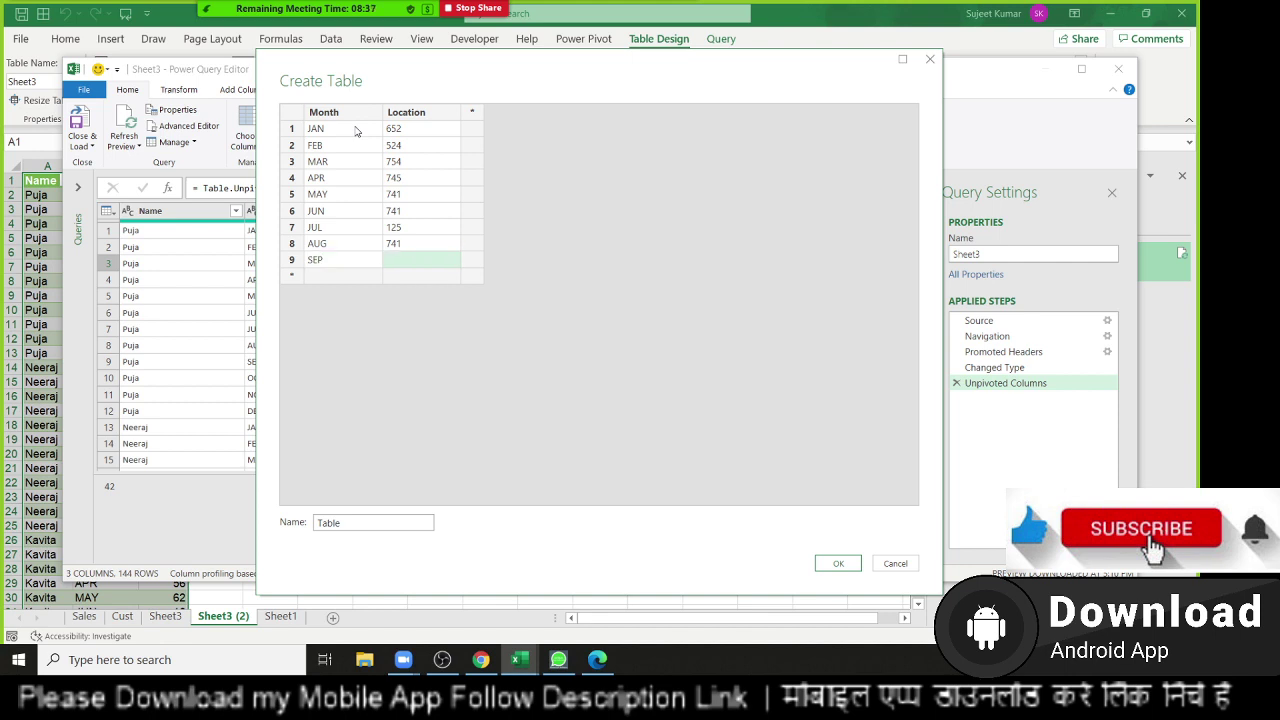
text(742)
key(Return)
key(Left)
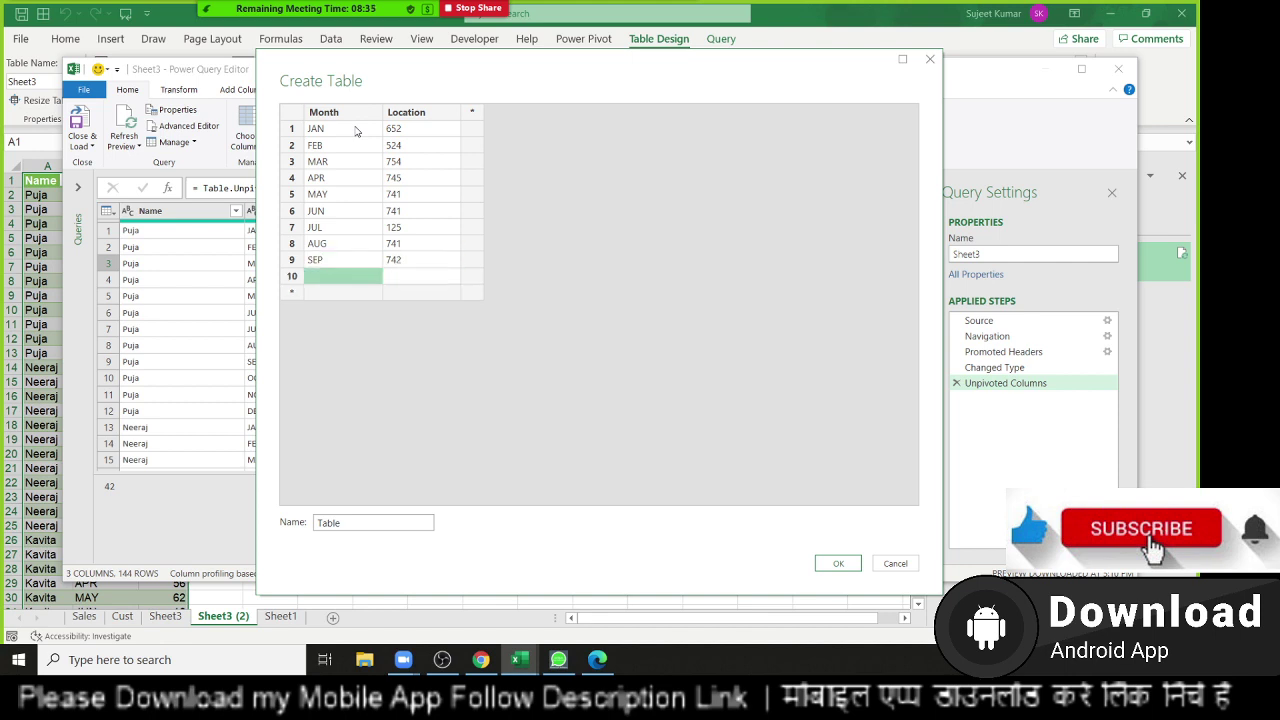
Add rows OCT 7451, NOV 42 and DEC 784, then select the default table name.
text(OCT)
key(Tab)
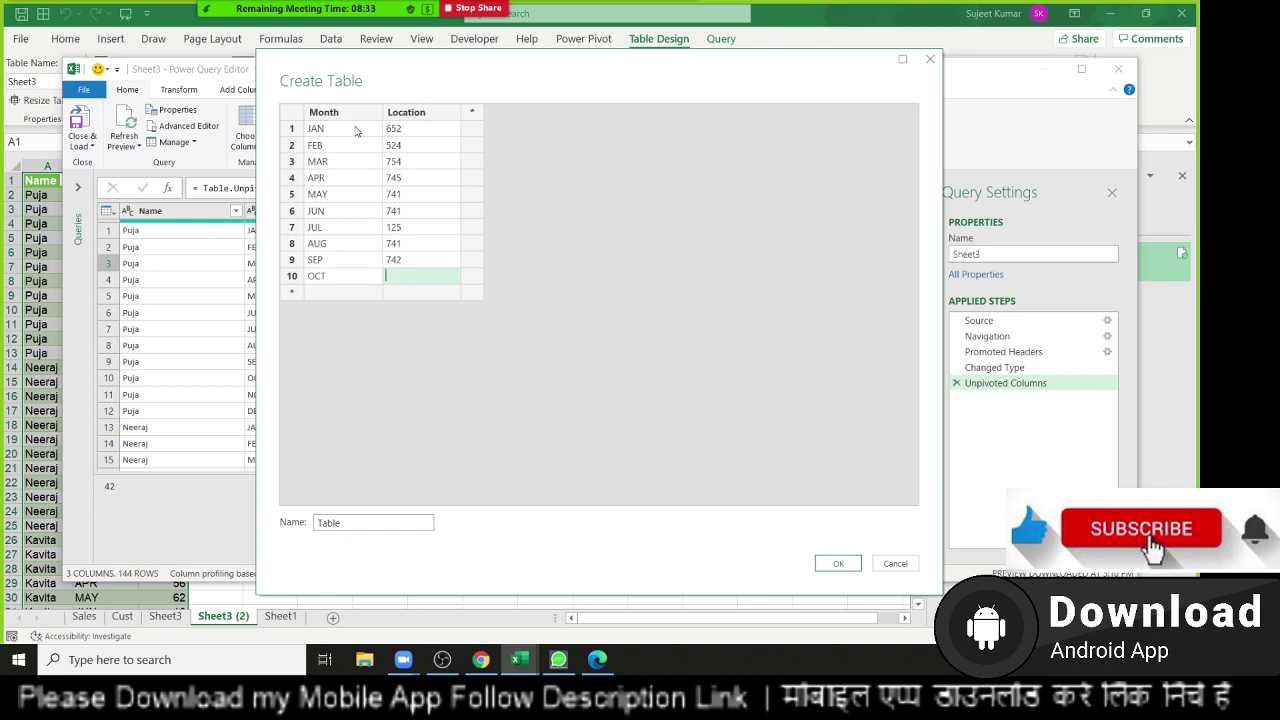
text(7451)
key(Return)
key(Left)
text(NO)
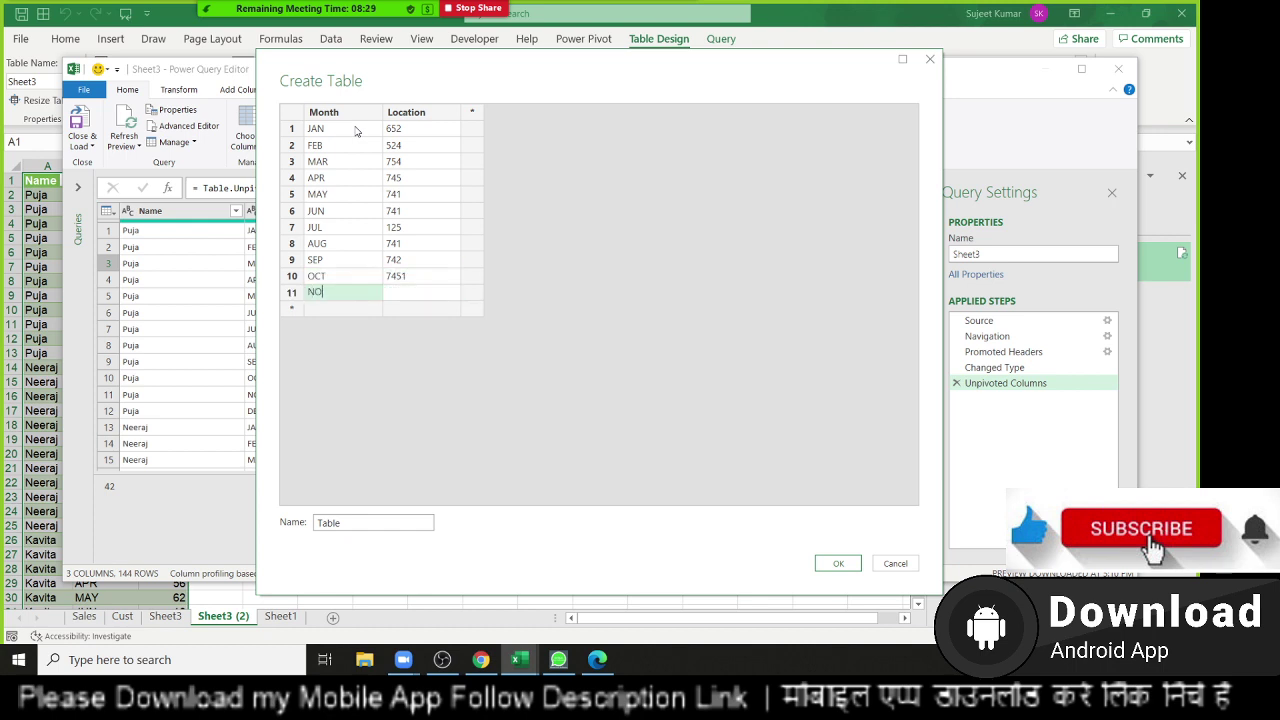
text(V)
key(Tab)
text(7)
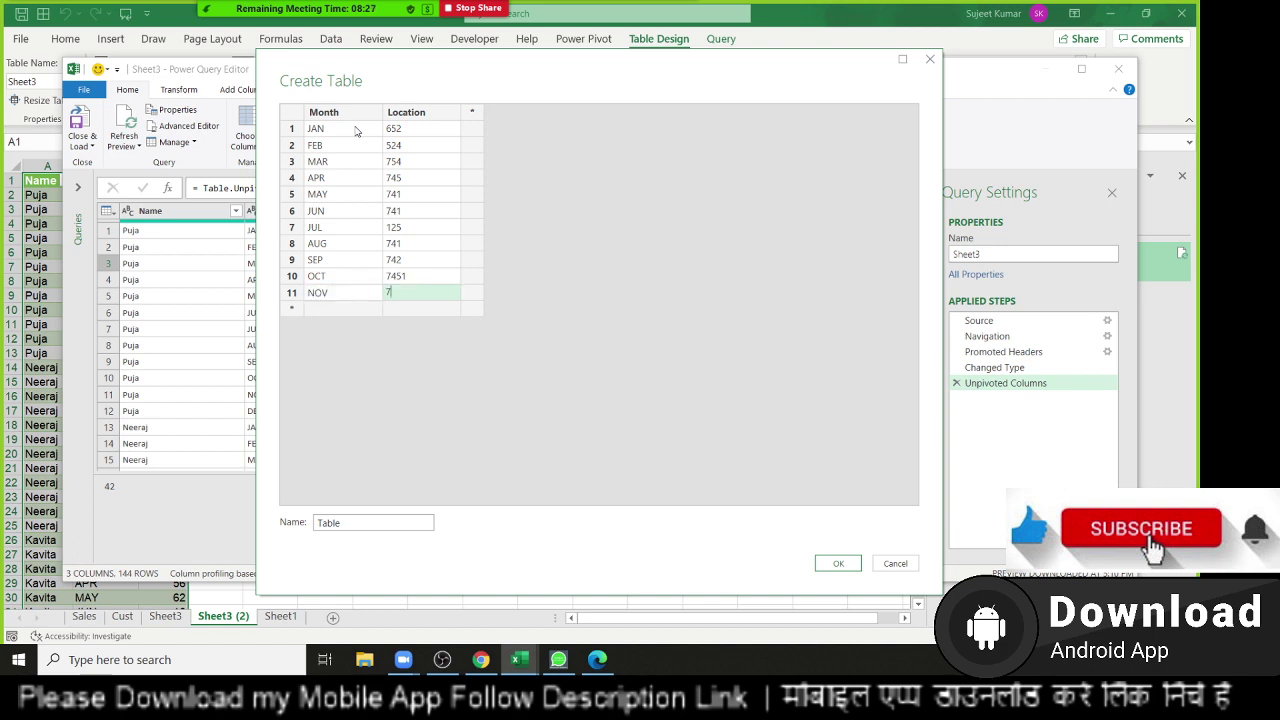
text(42)
key(Tab)
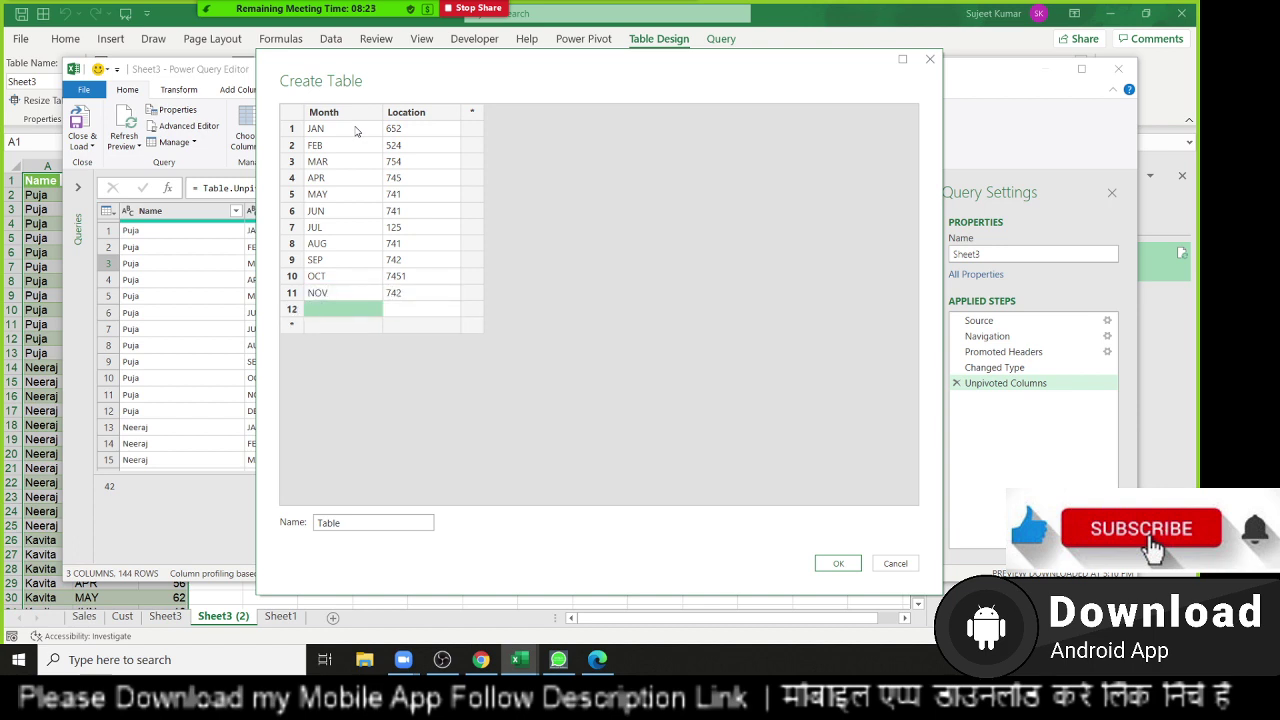
text(DEC)
key(Tab)
text(78)
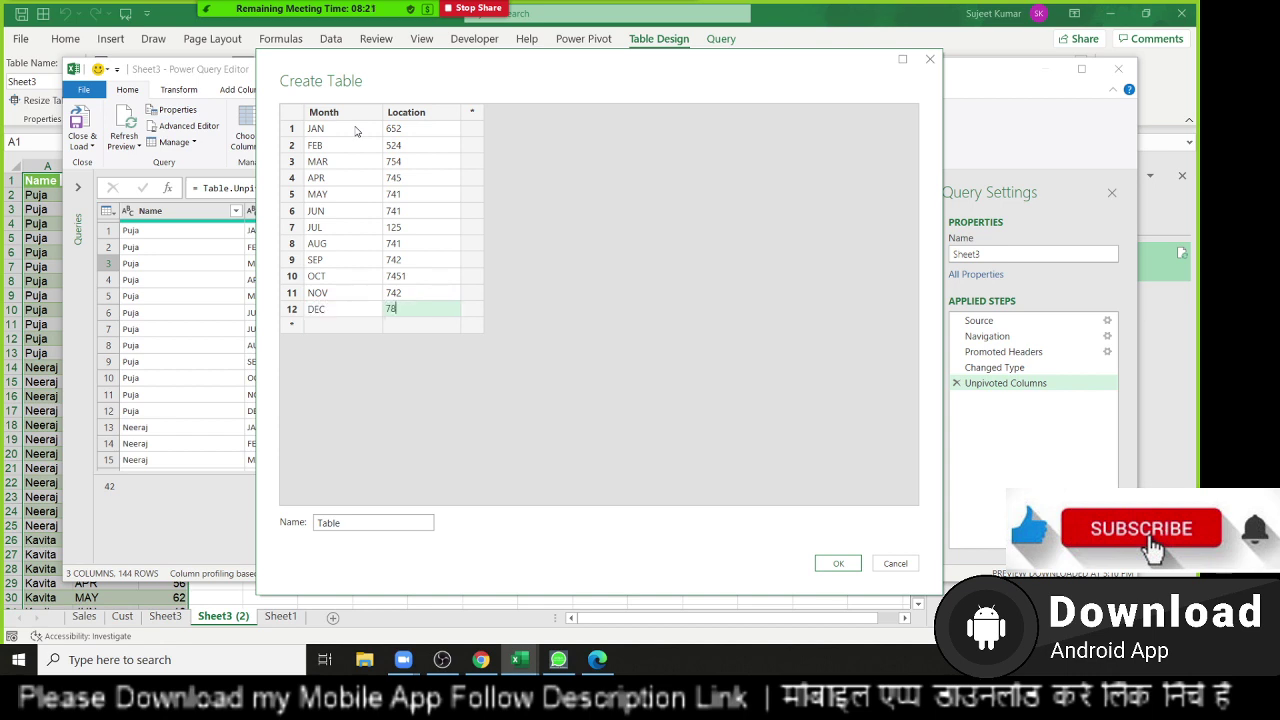
text(4)
double_click(366, 532)
Name the table DD, create it, and compare the DD and Sheet3 queries.
text(DD)
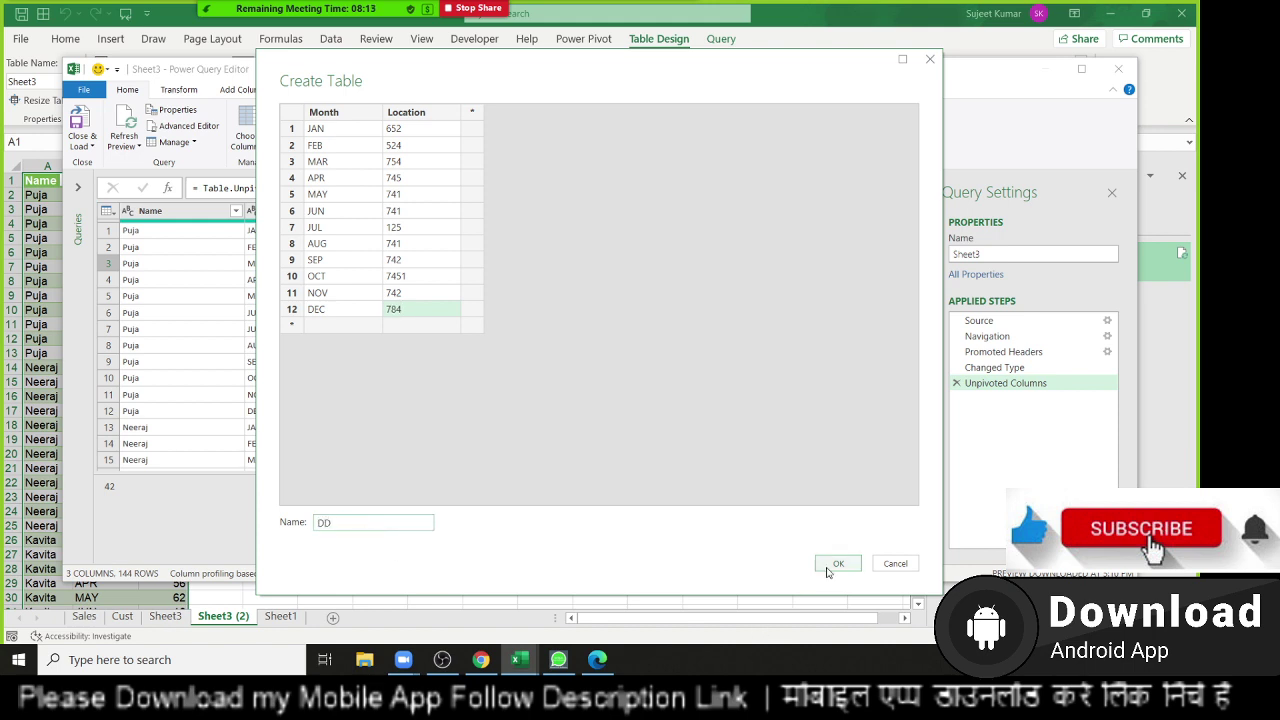
click(830, 564)
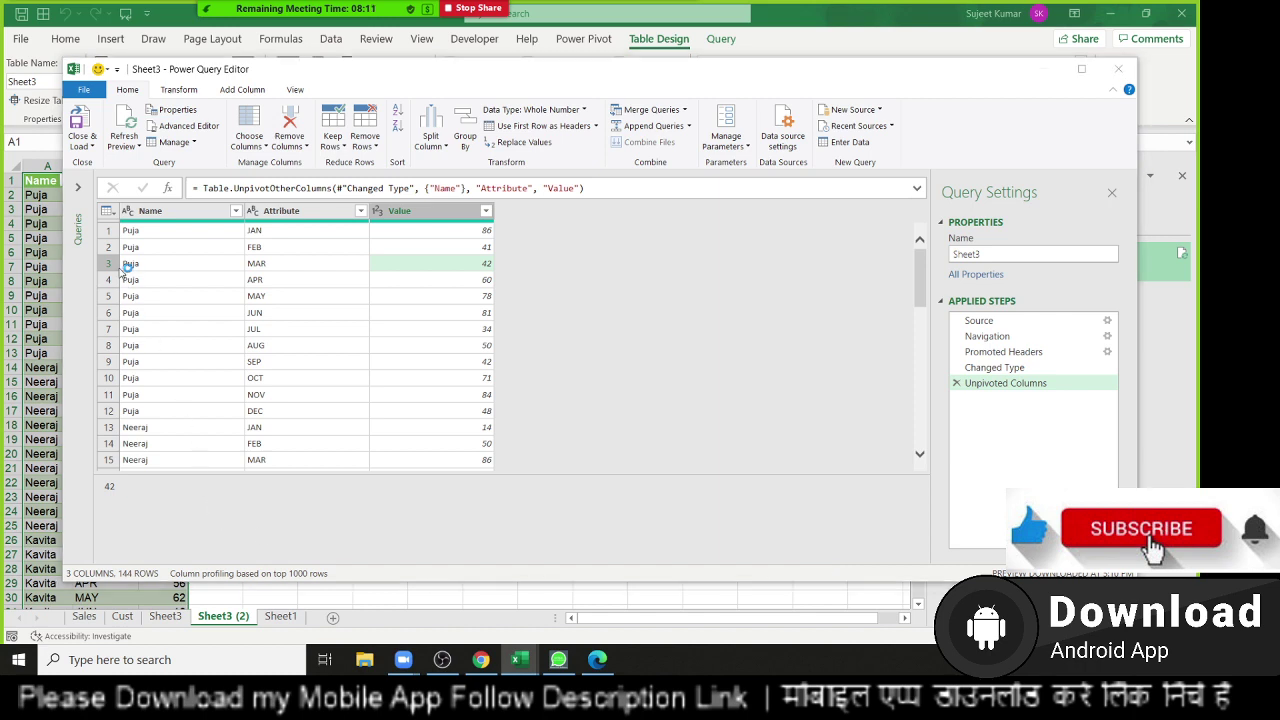
click(90, 190)
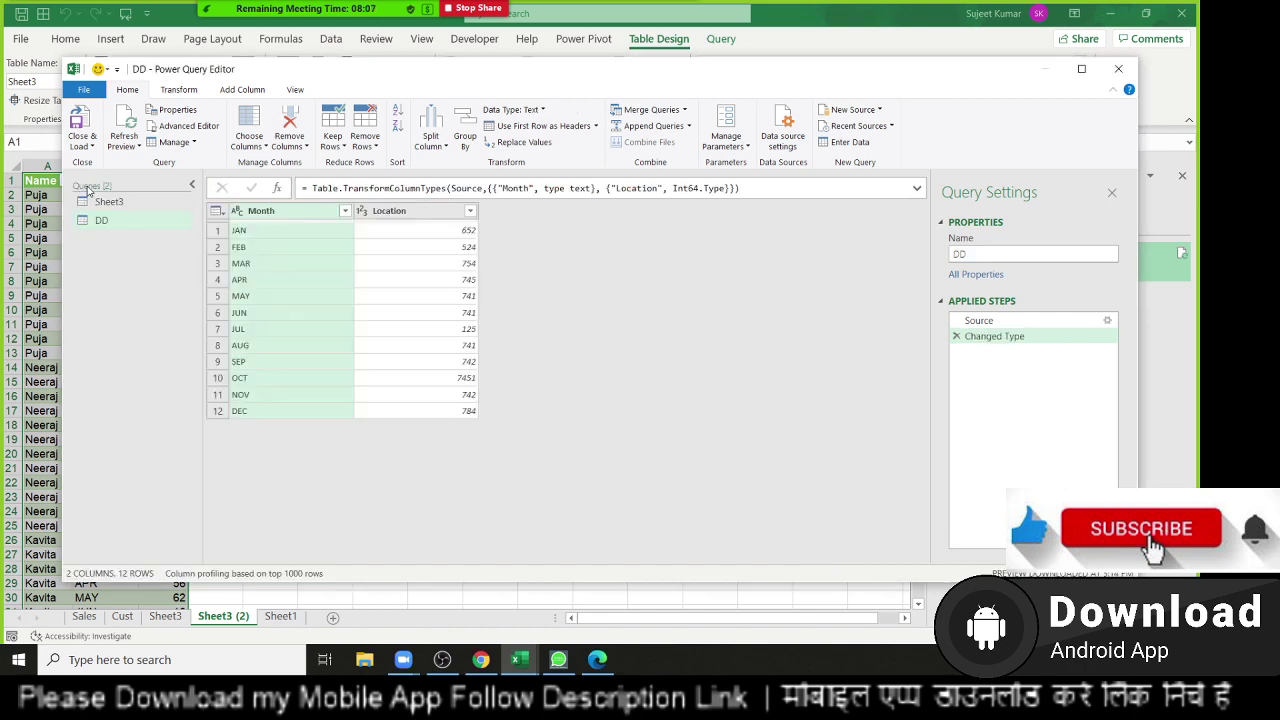
click(105, 225)
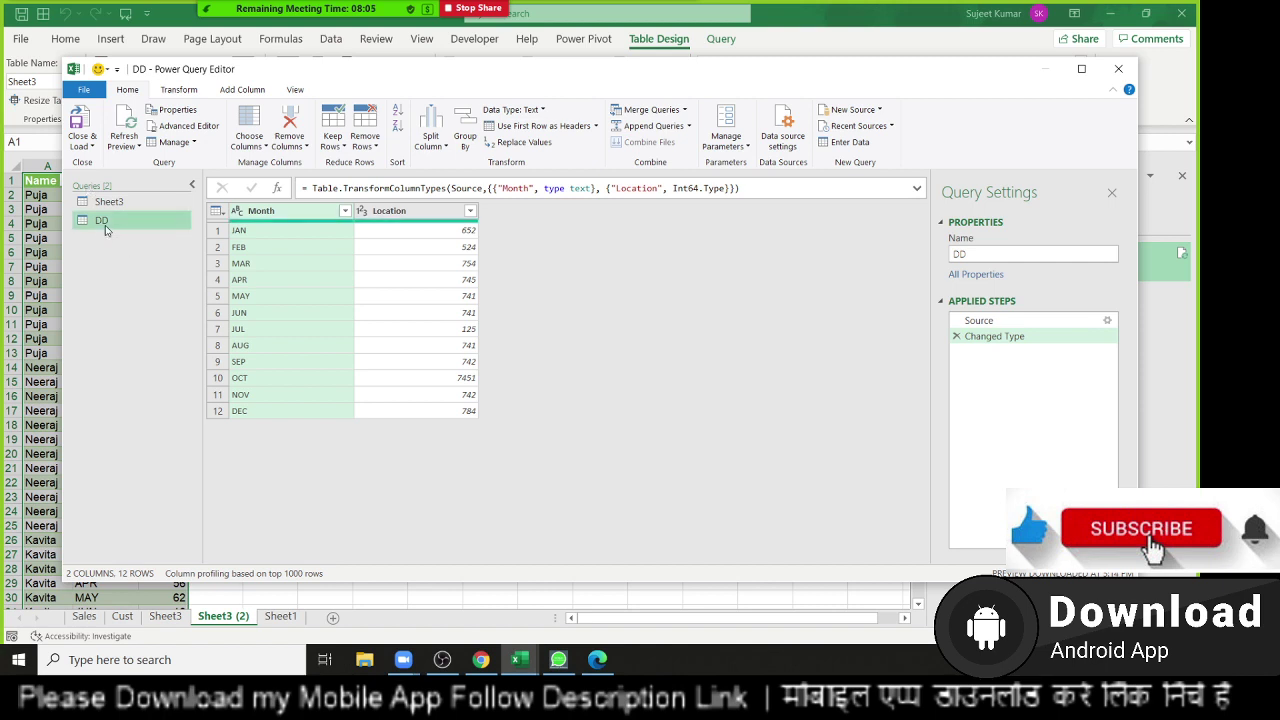
click(108, 202)
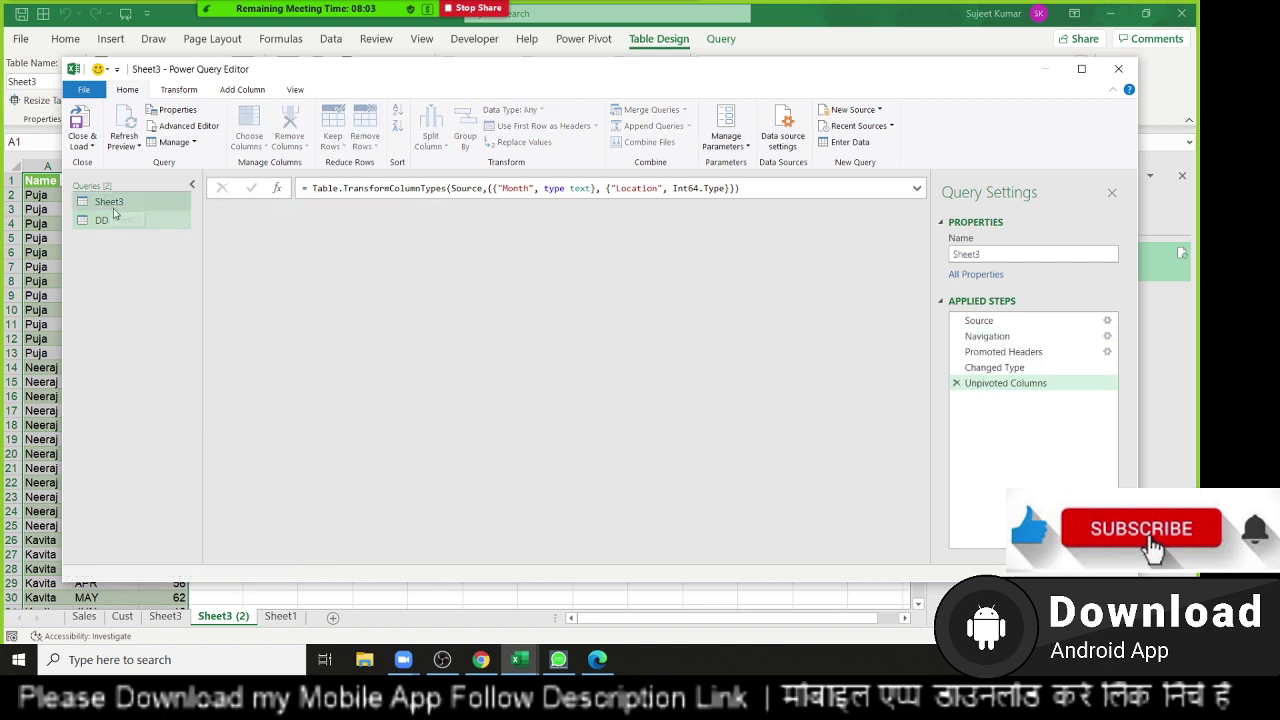
click(116, 222)
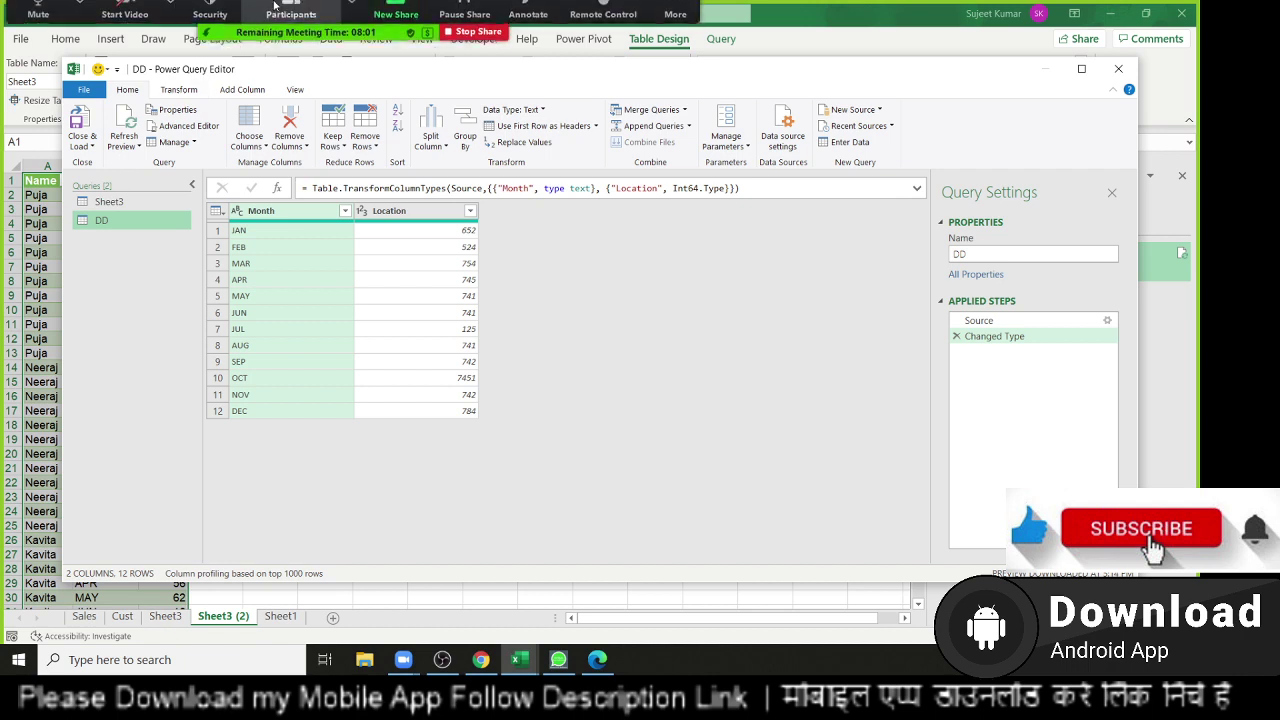
click(287, 20)
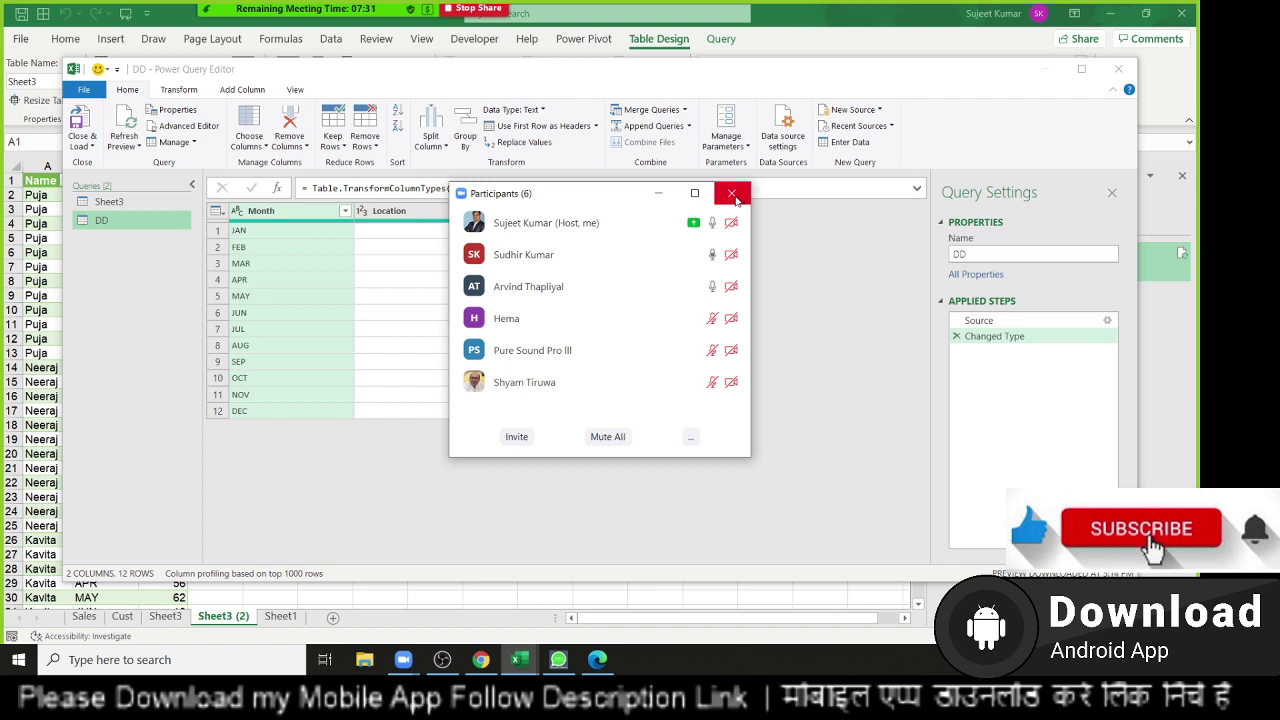
click(735, 197)
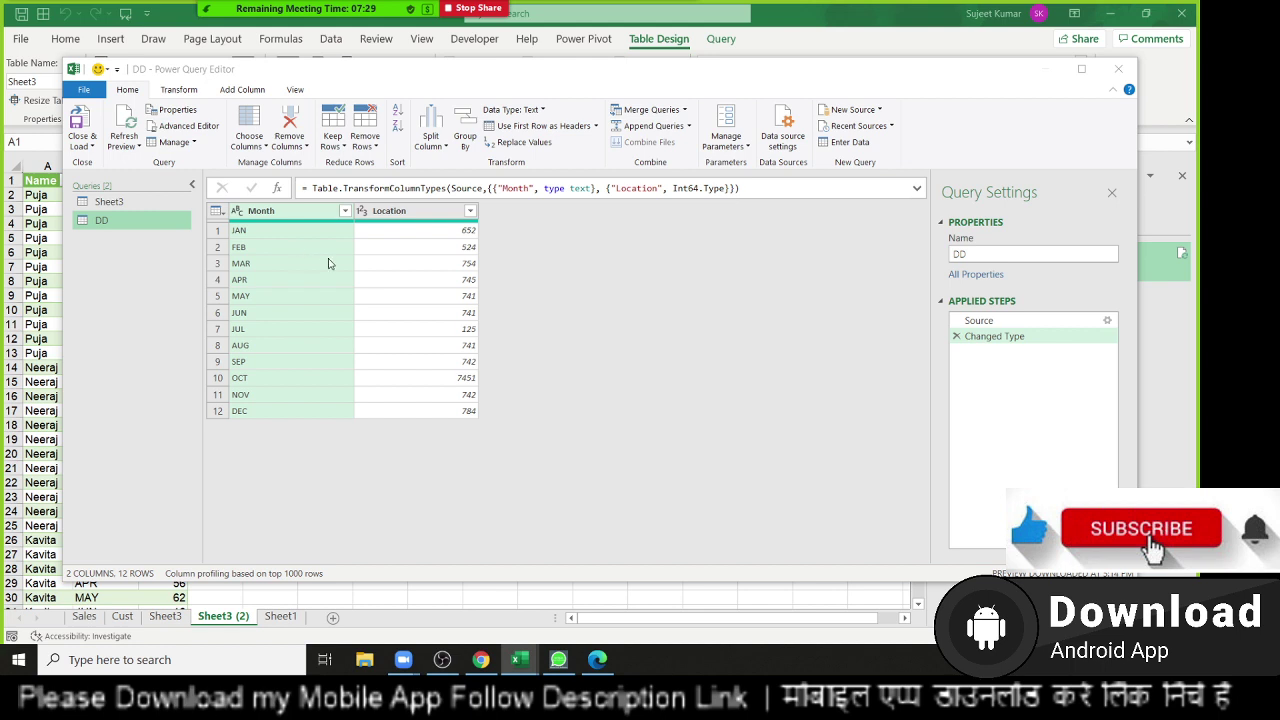
Check DD and Sheet3, try Merge Queries from DD and cancel, then select Sheet3.
click(437, 266)
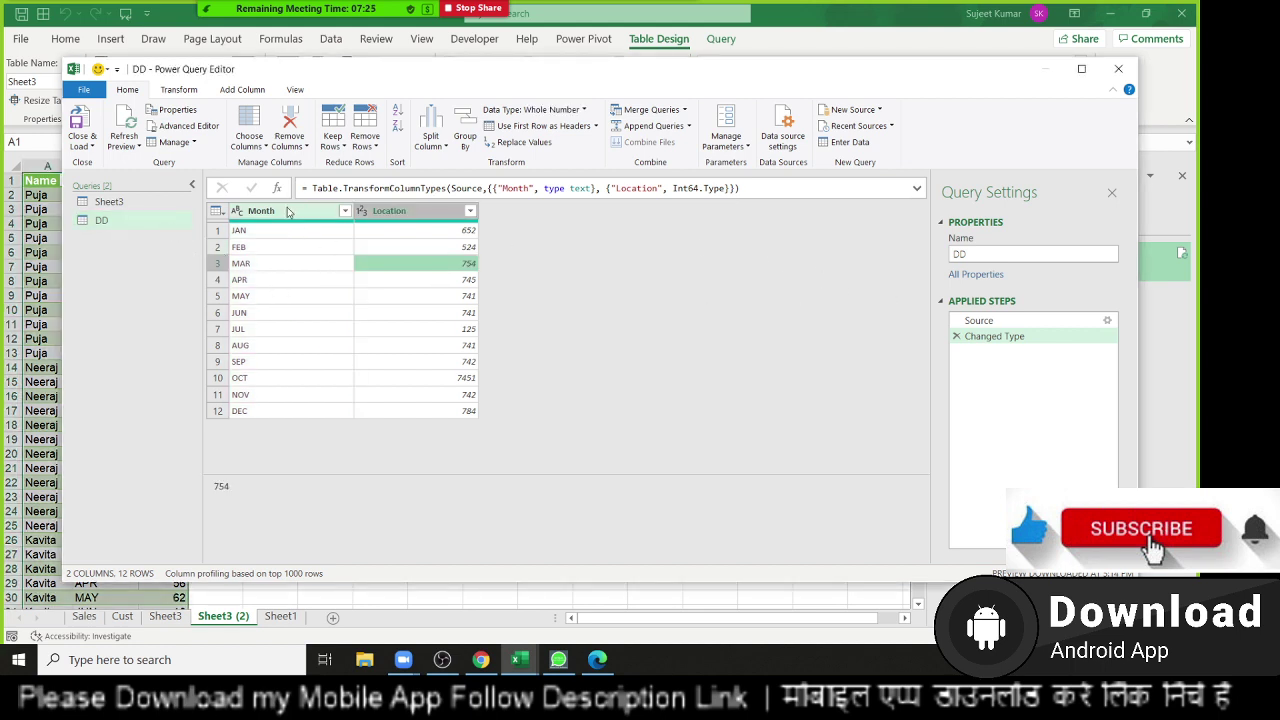
click(140, 202)
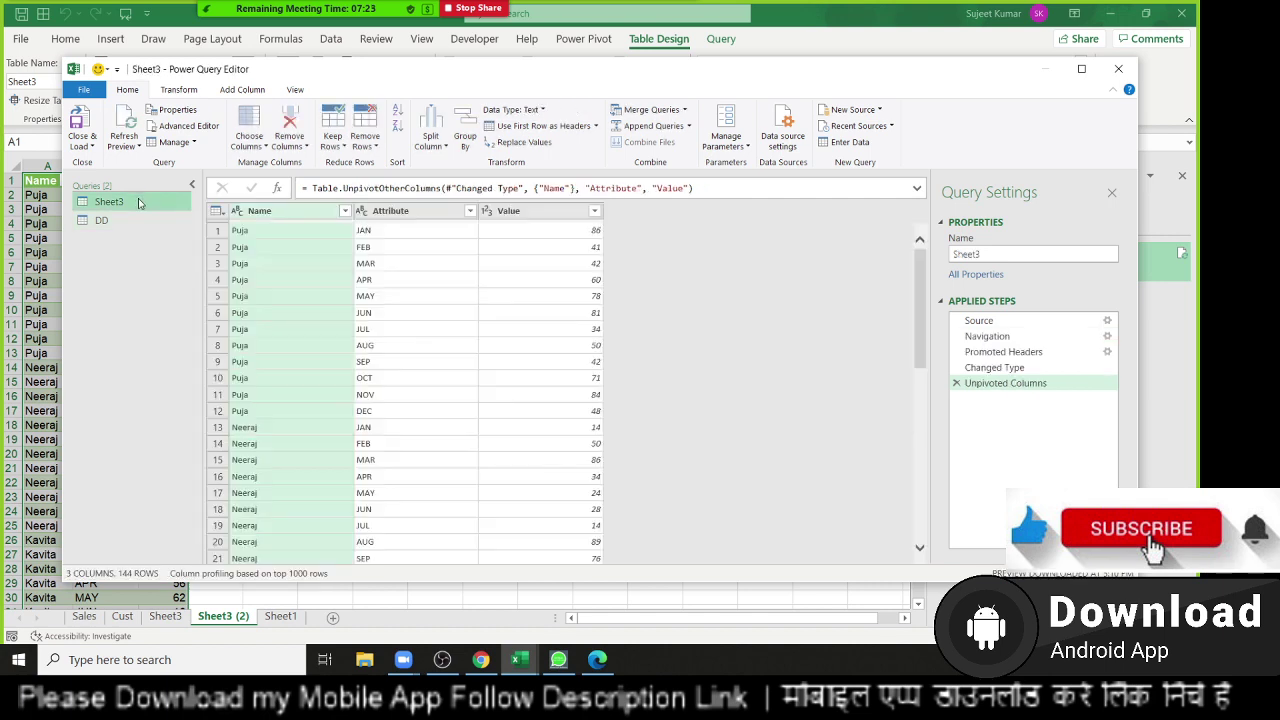
click(125, 220)
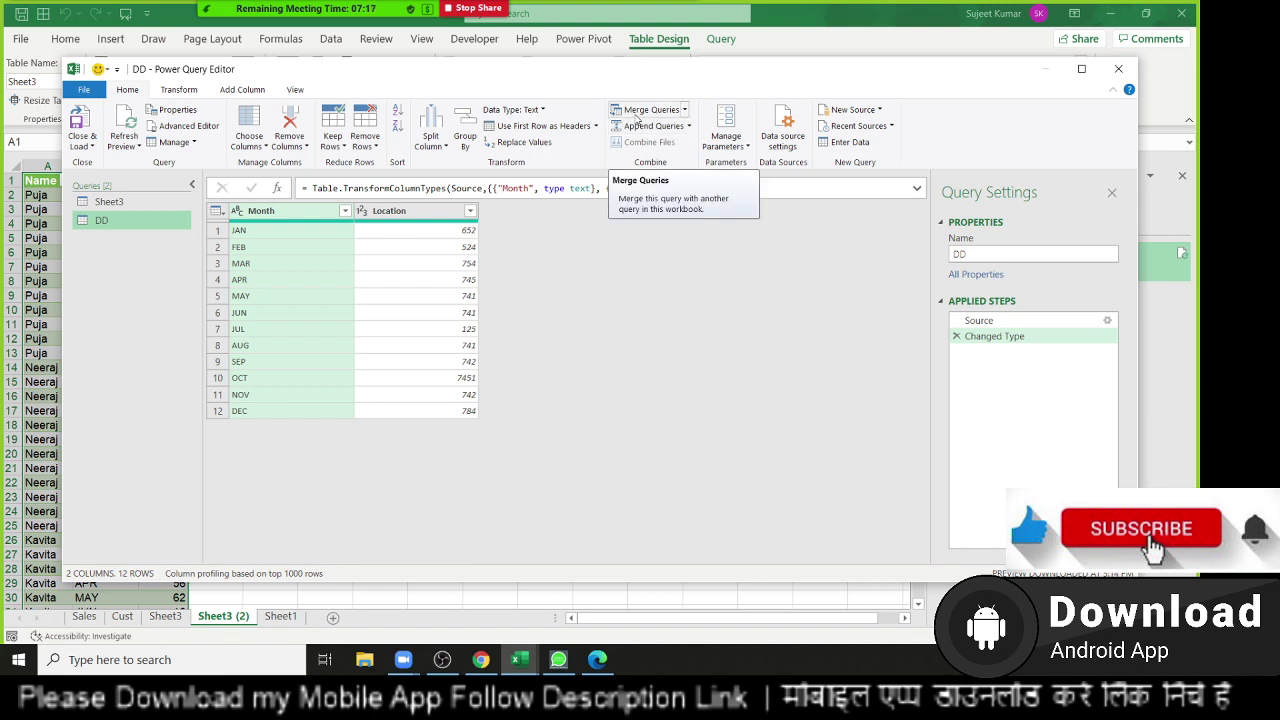
click(636, 113)
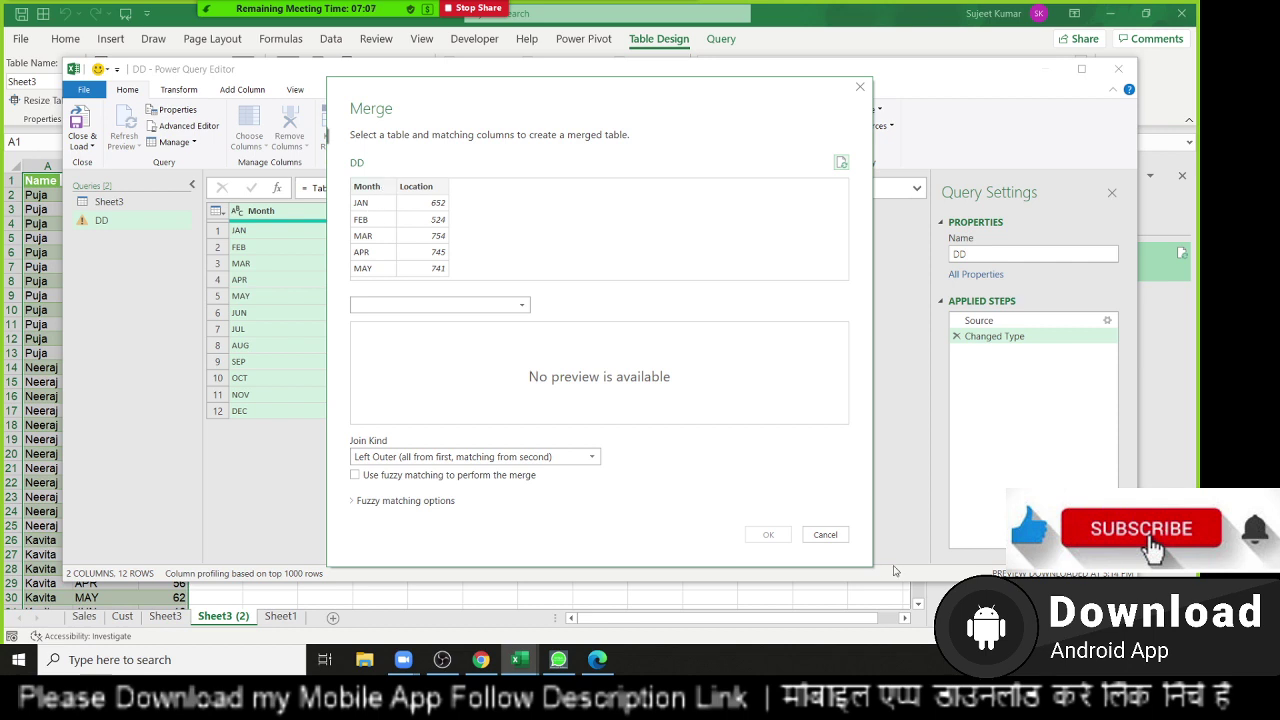
click(824, 534)
click(110, 202)
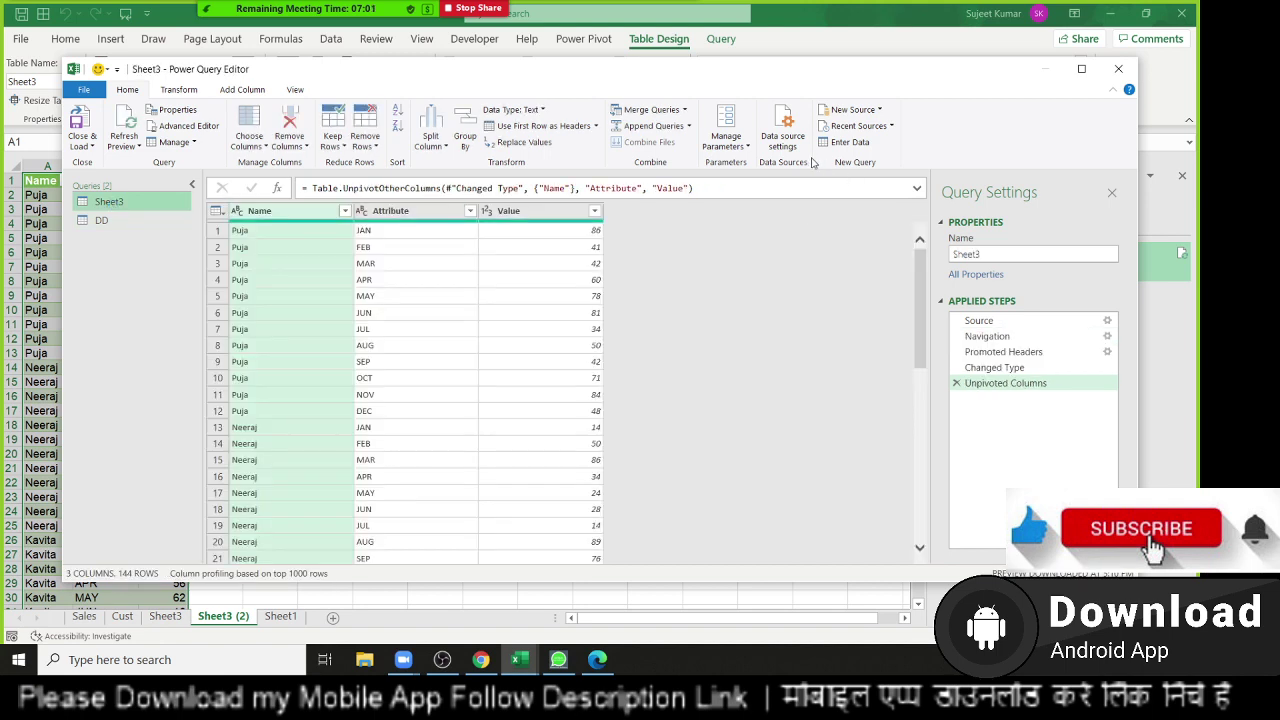
Merge Sheet3 with DD, matching Sheet3's Attribute column to DD's Month column.
click(685, 111)
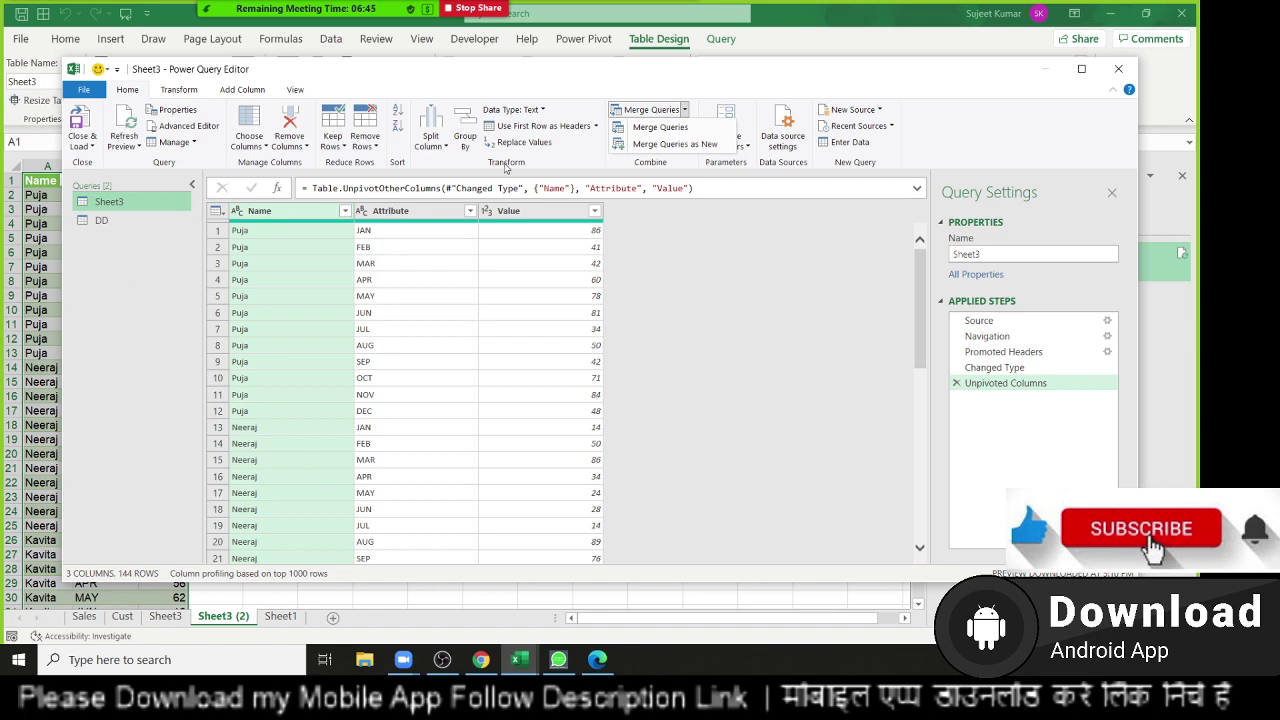
click(658, 127)
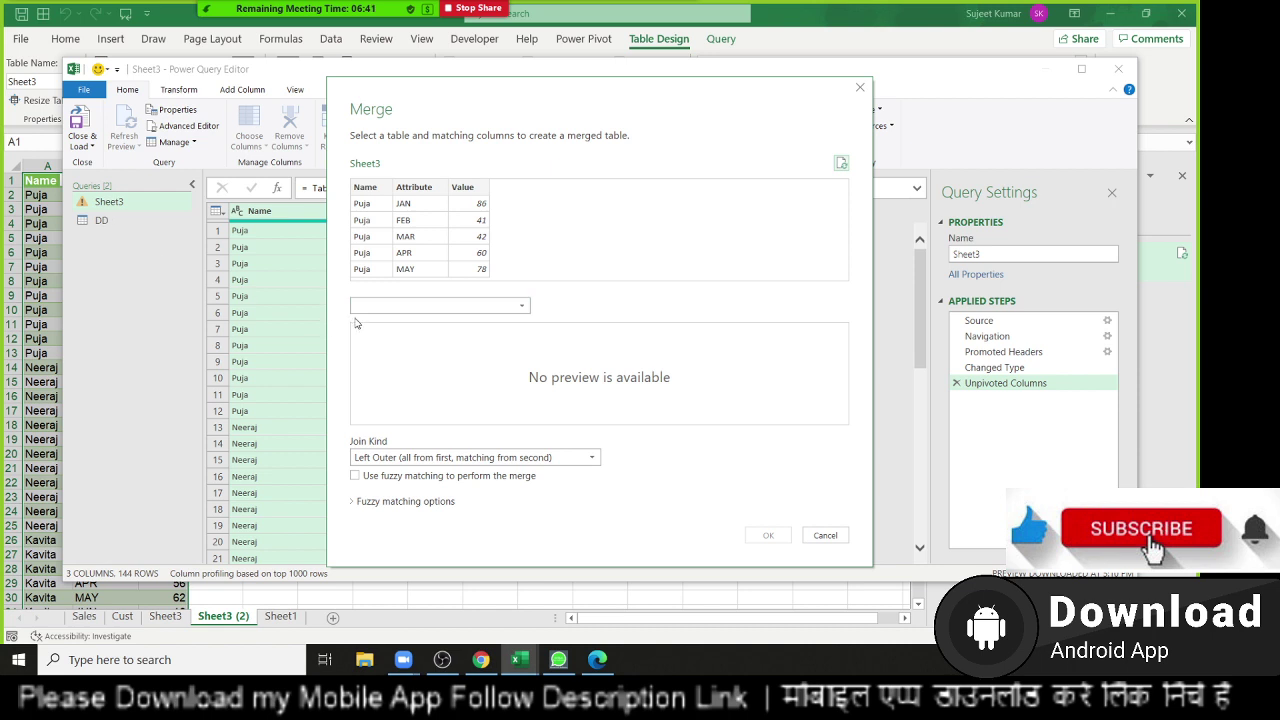
click(378, 308)
click(378, 325)
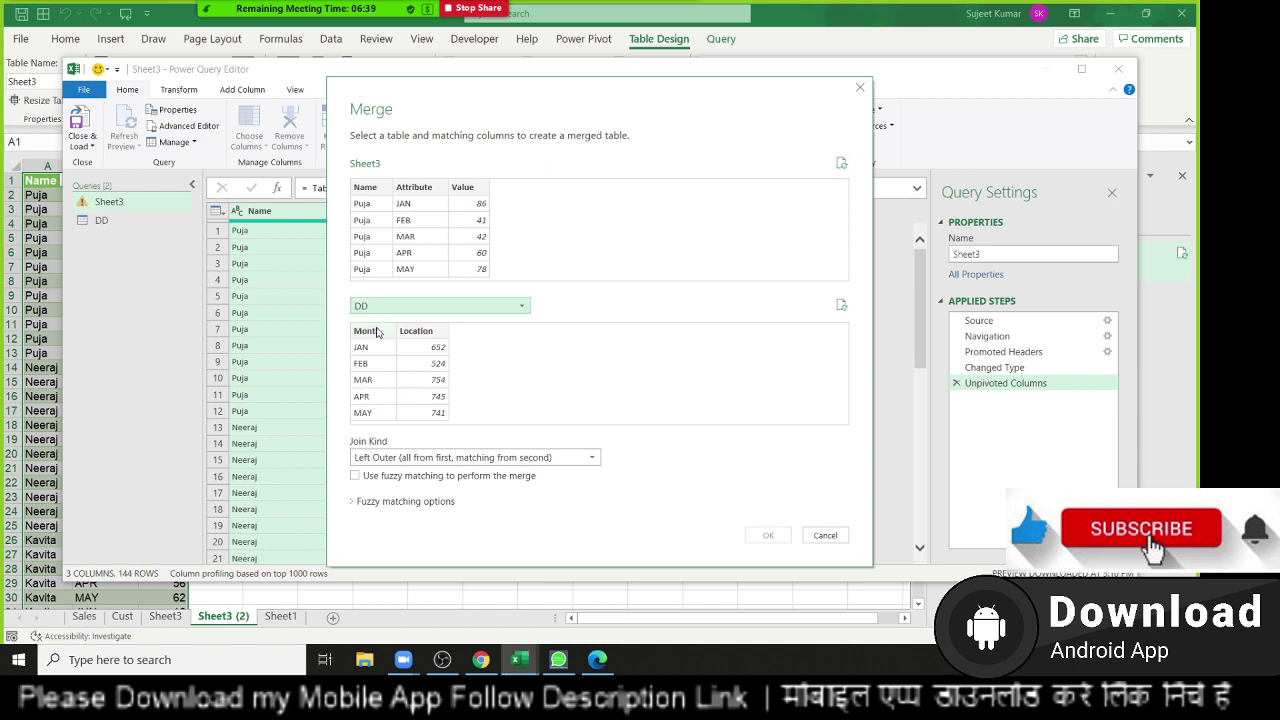
click(424, 190)
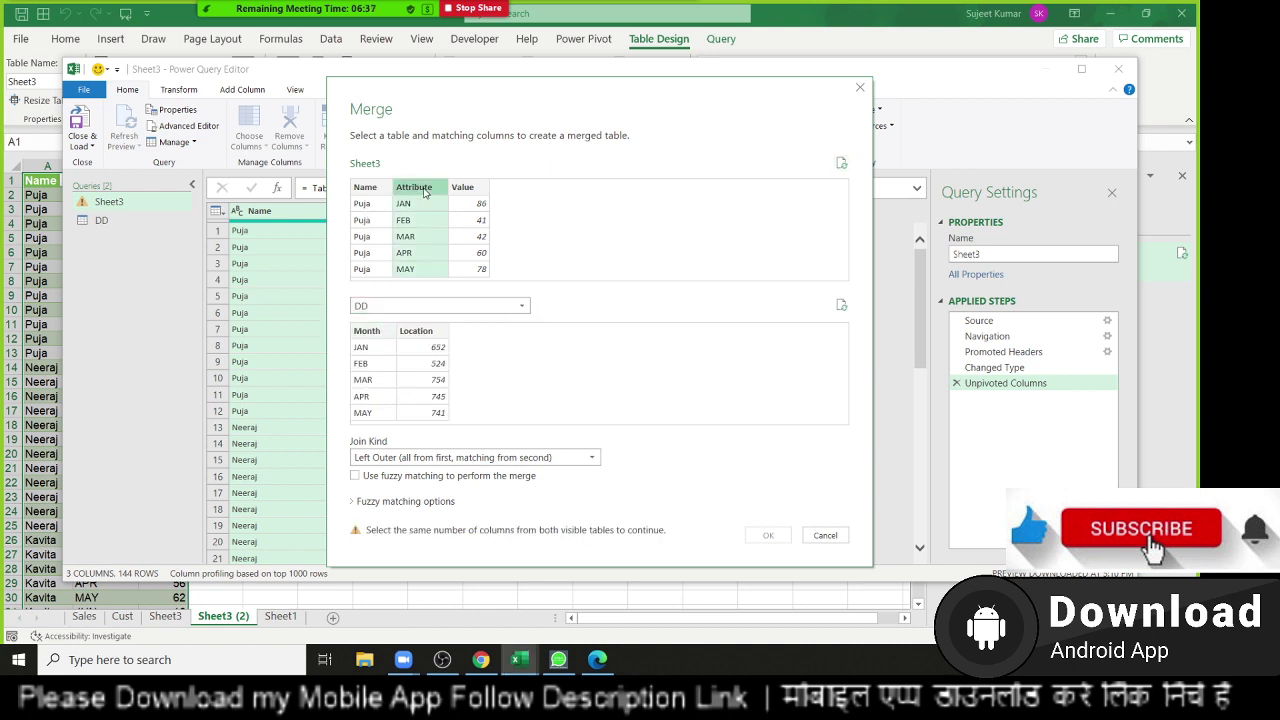
click(383, 334)
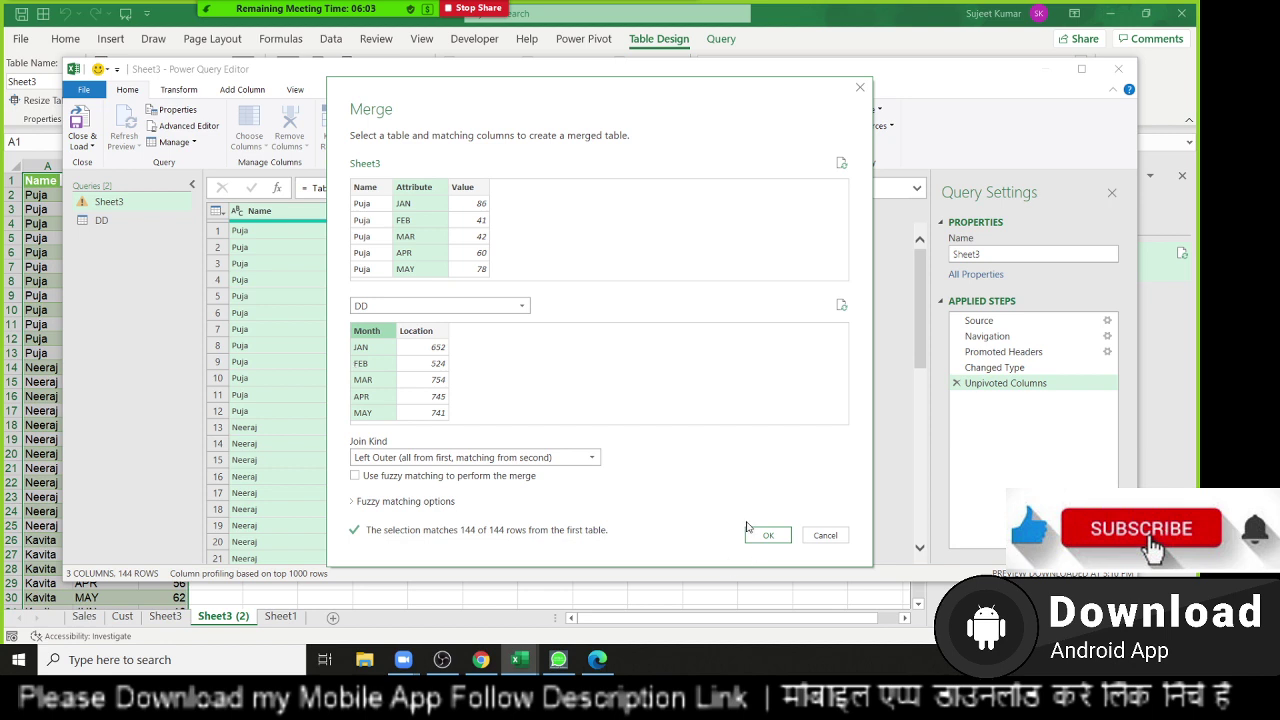
Merge DD into Sheet3 on month and expand it into DD.Month and DD.Location columns.
click(786, 539)
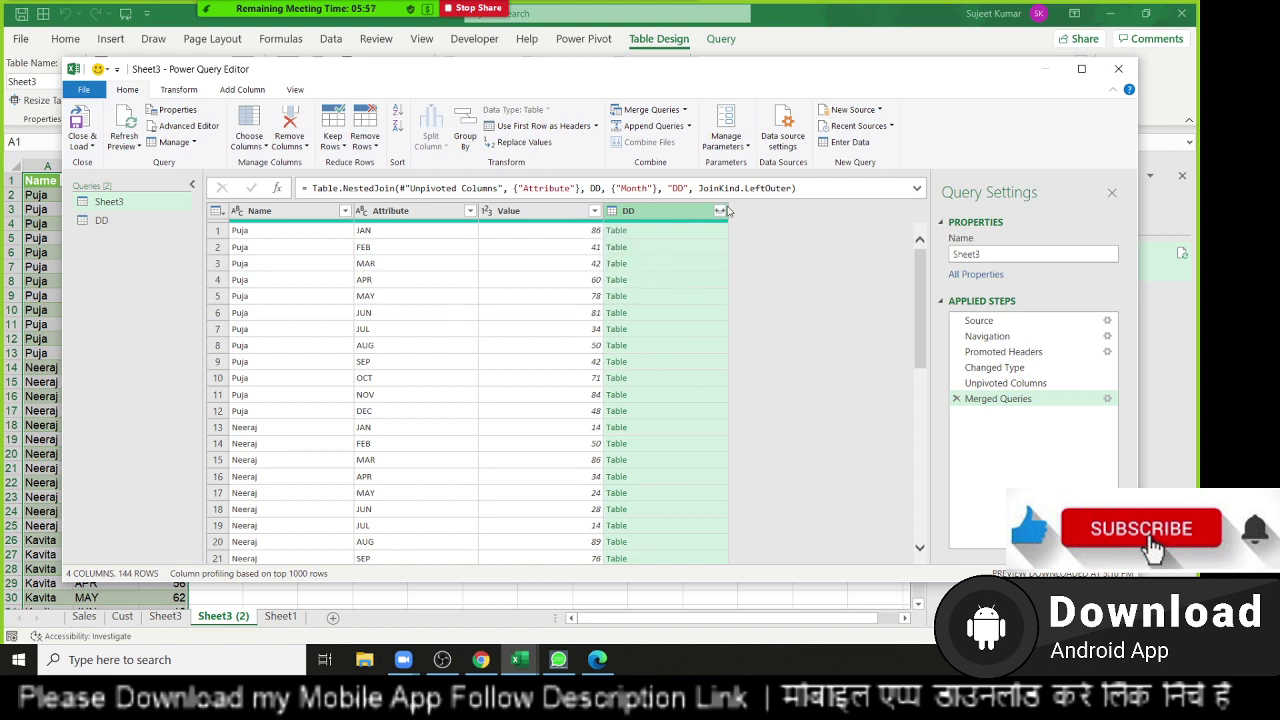
click(719, 211)
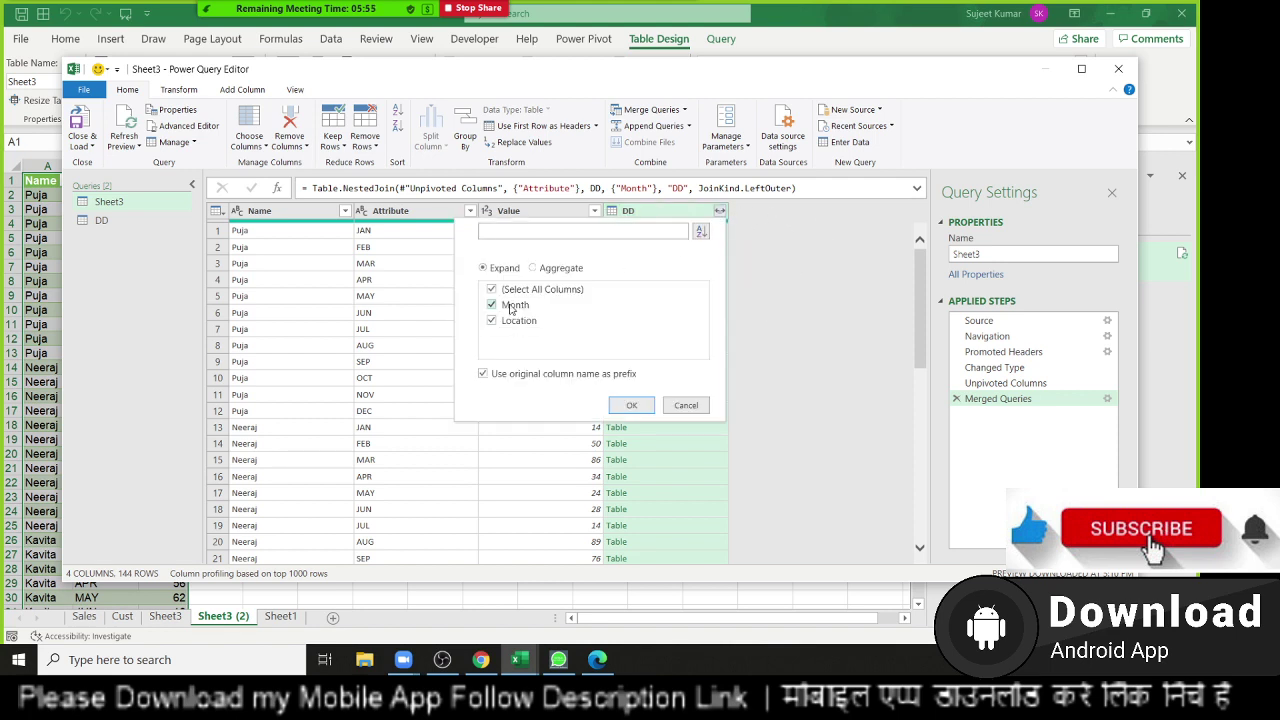
click(631, 405)
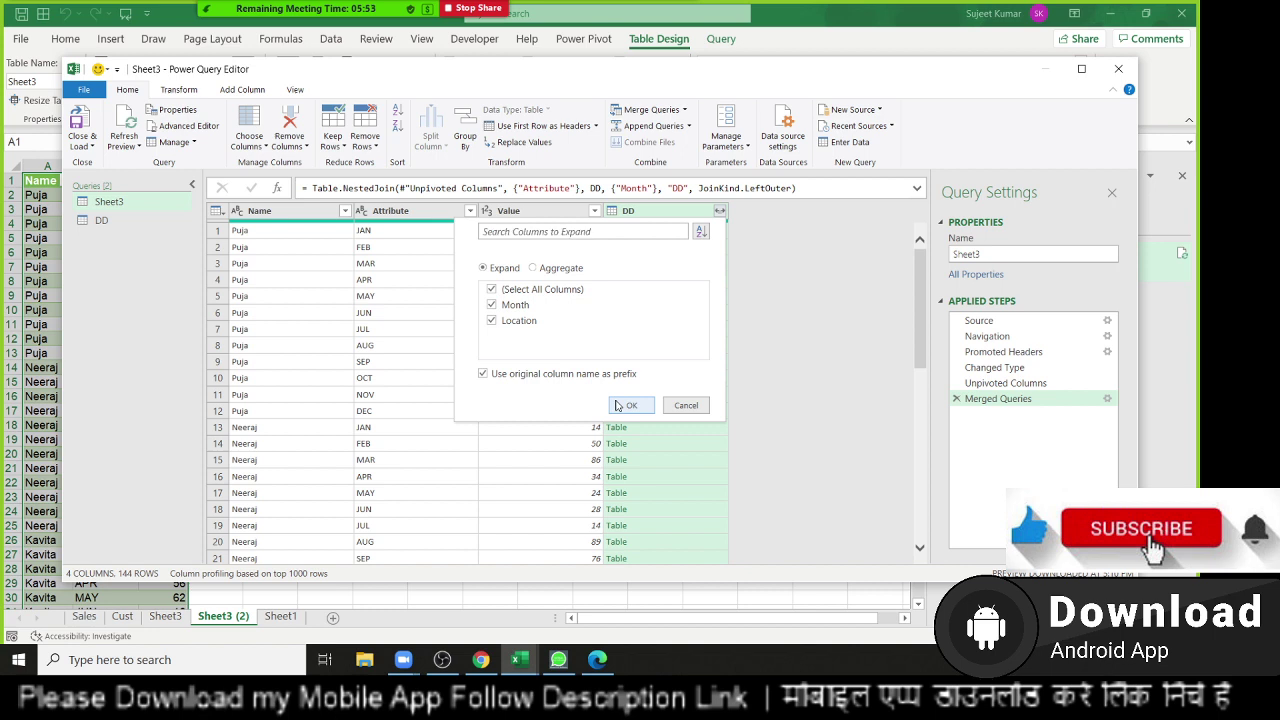
click(645, 234)
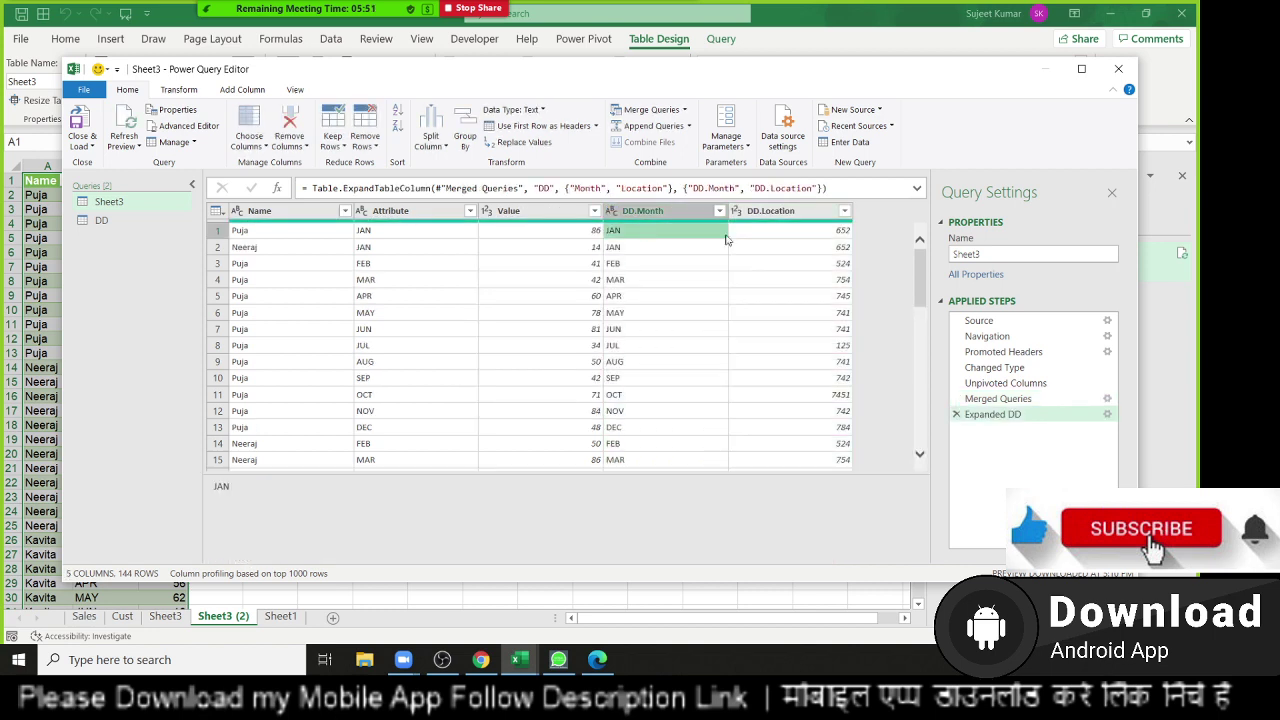
click(767, 234)
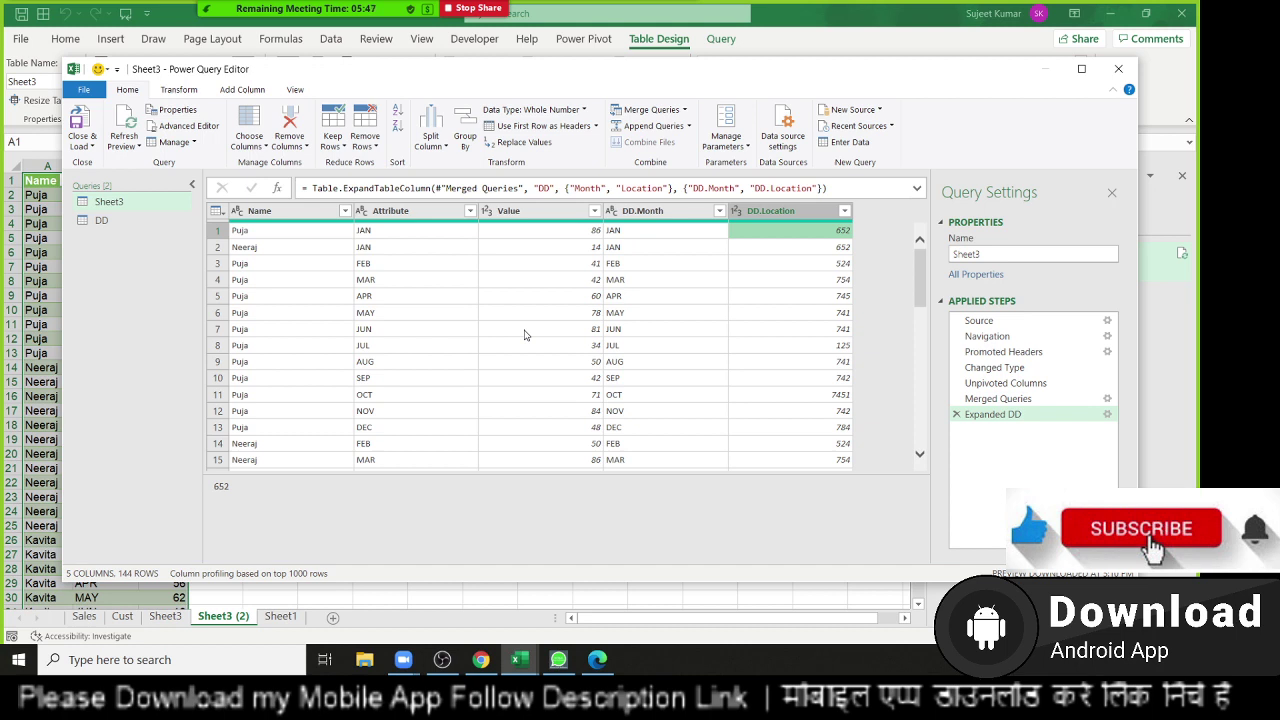
Start a Custom Column formula, then cancel it and confirm discarding it.
click(233, 90)
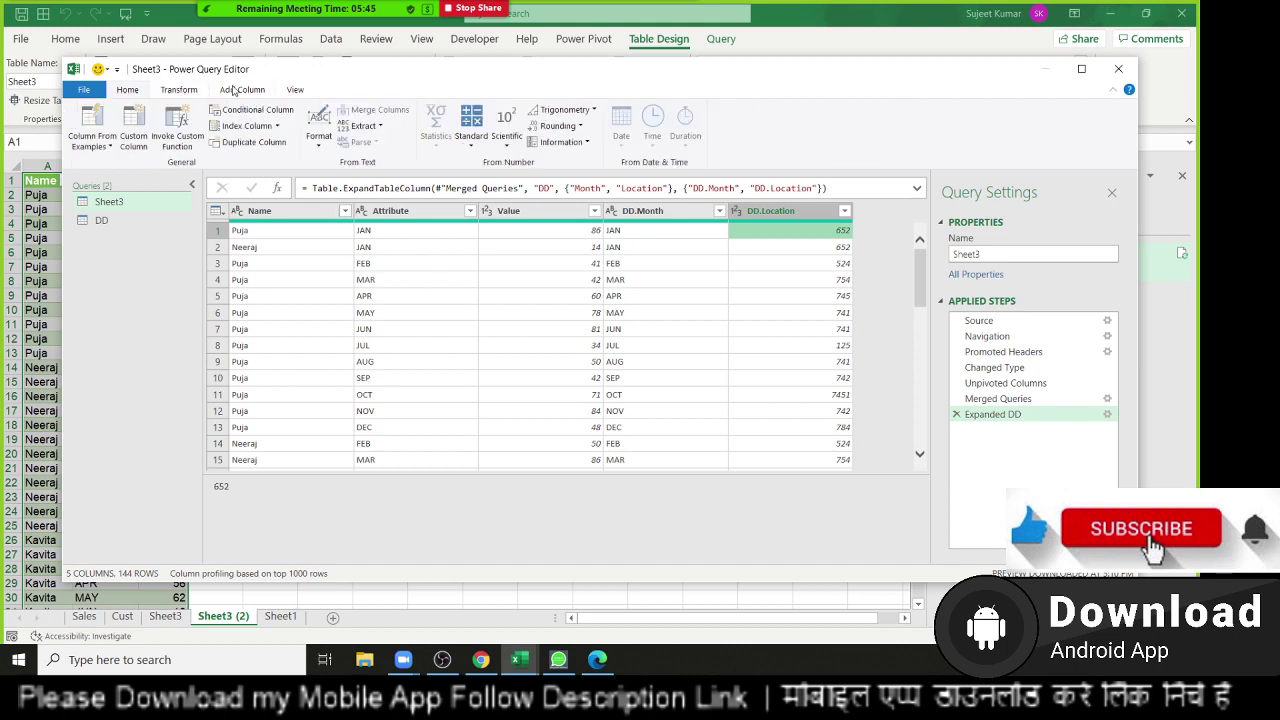
click(133, 128)
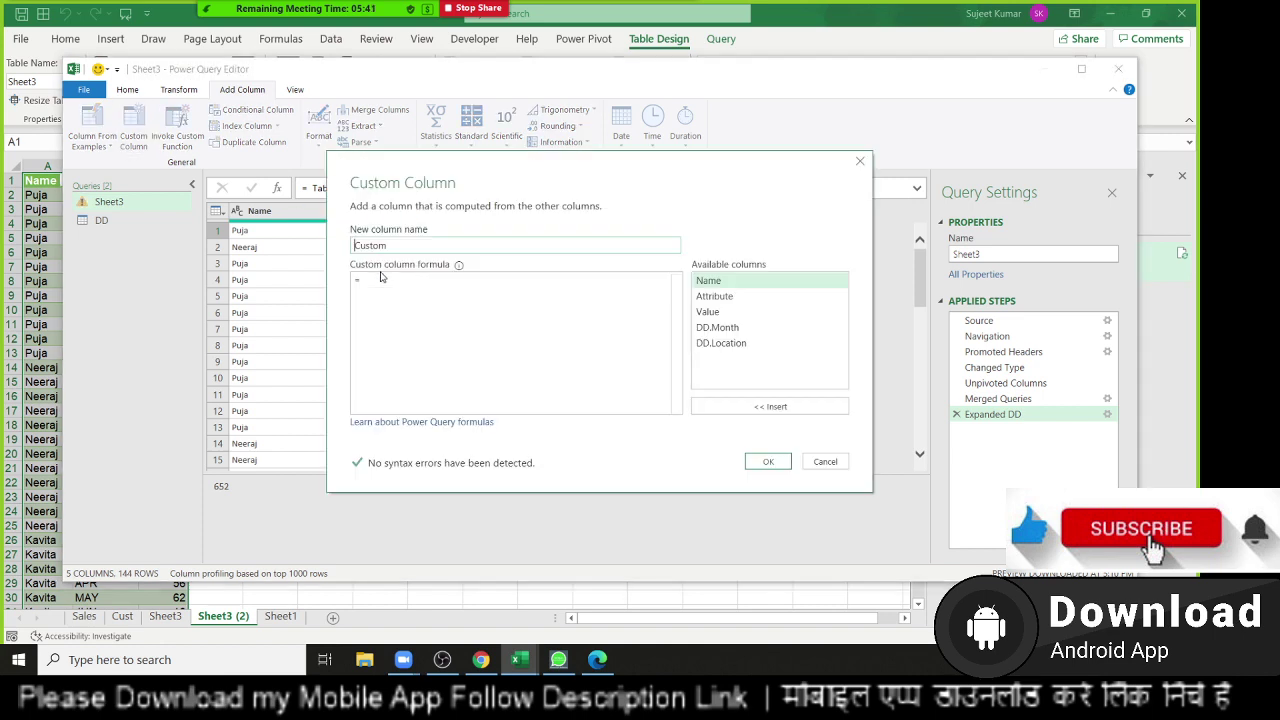
click(375, 280)
text(re)
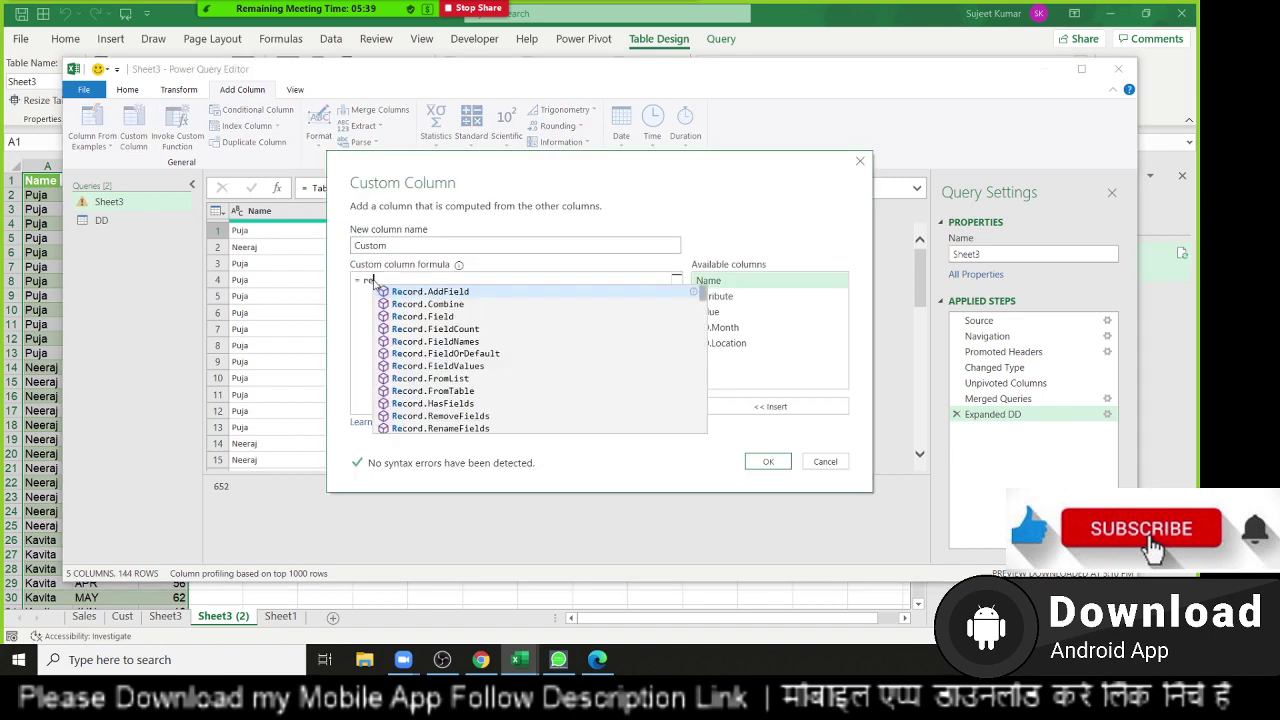
text(l)
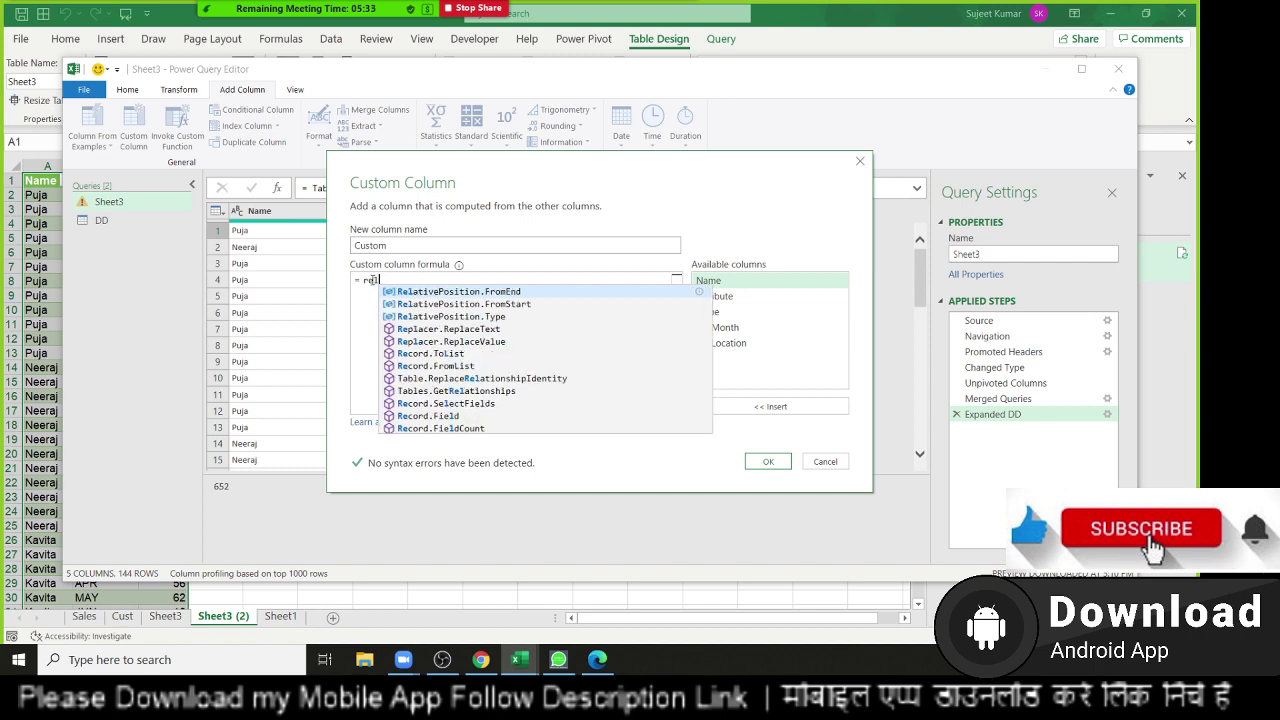
key(BackSpace)
key(BackSpace)
key(BackSpace)
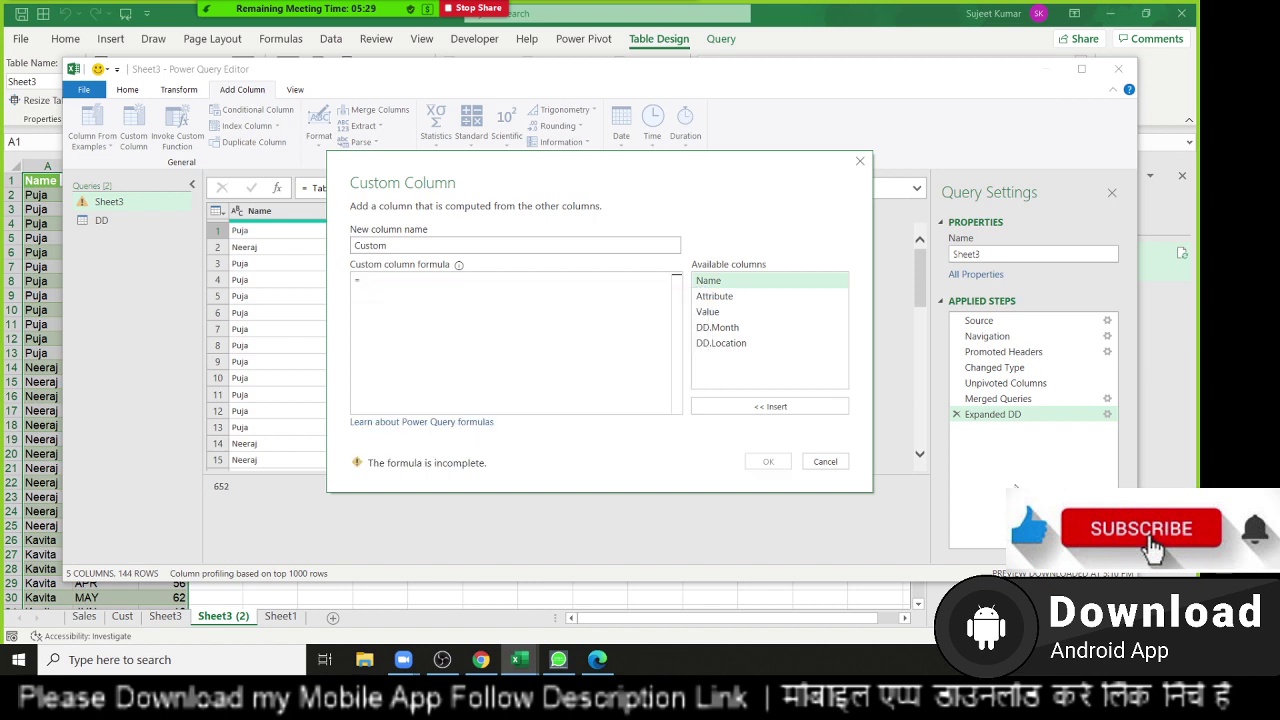
click(825, 463)
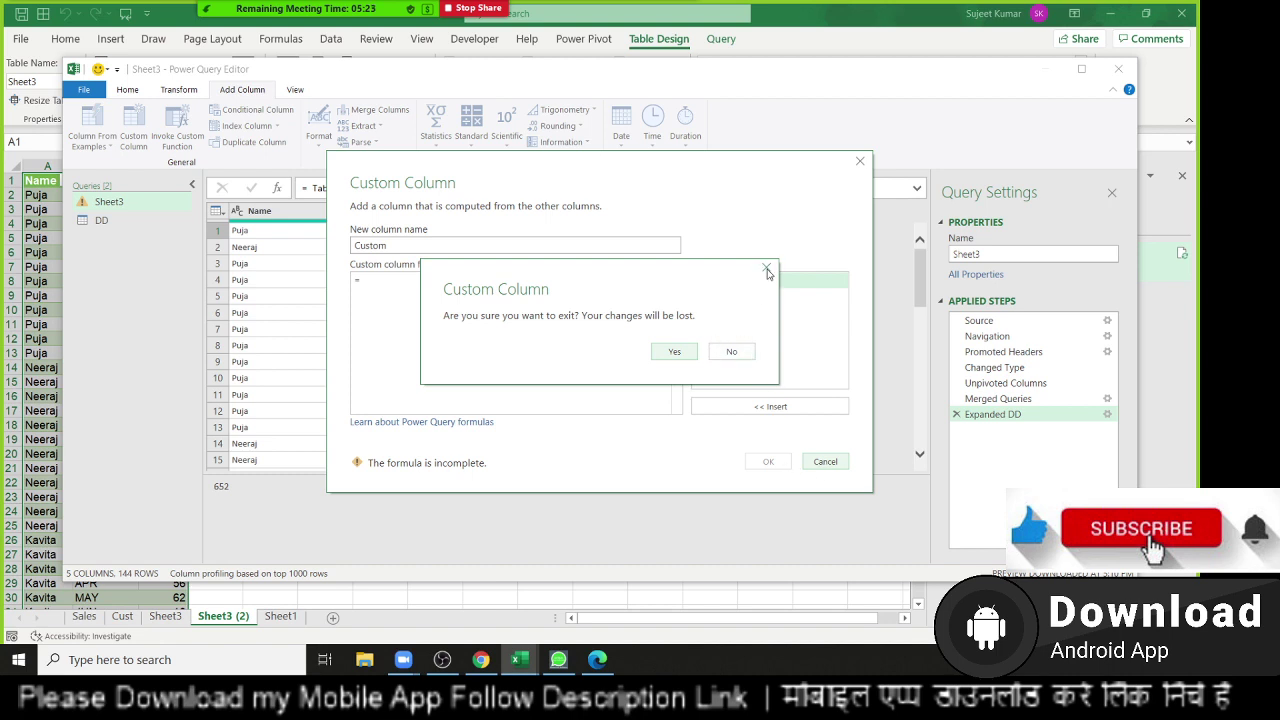
click(675, 352)
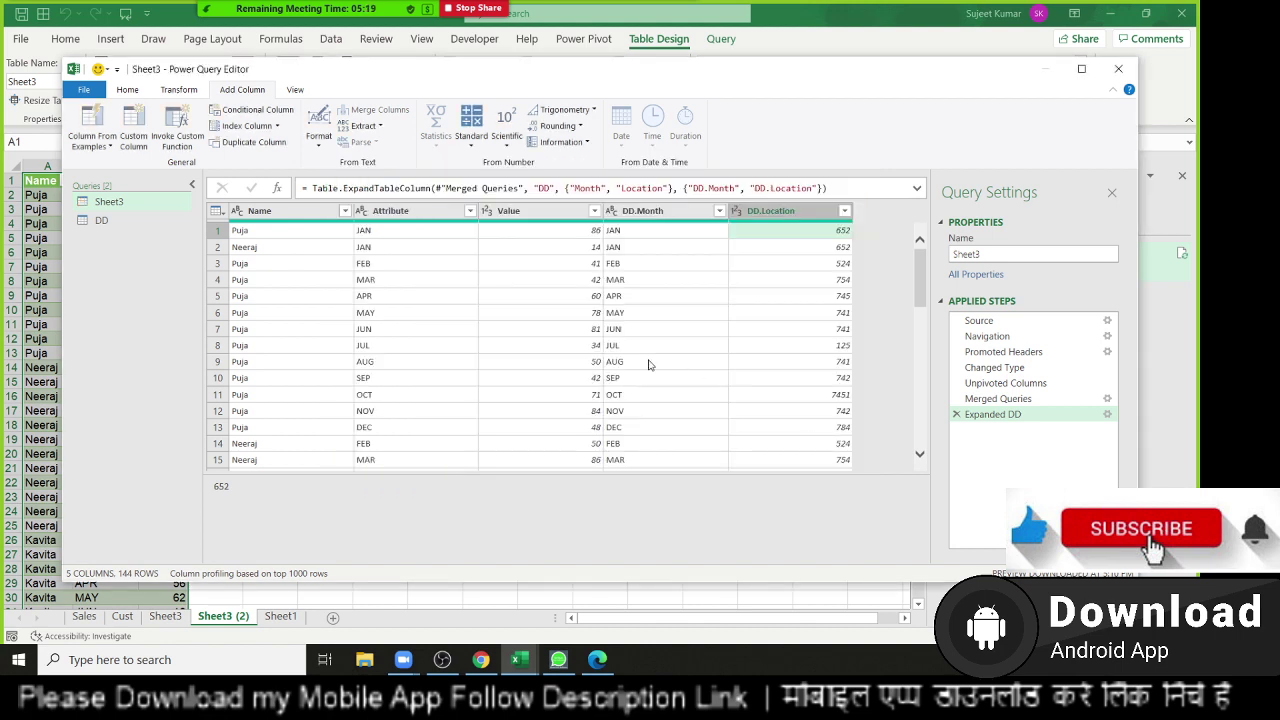
Start a Column From Examples step on Sheet3 and switch over to Chrome.
click(648, 365)
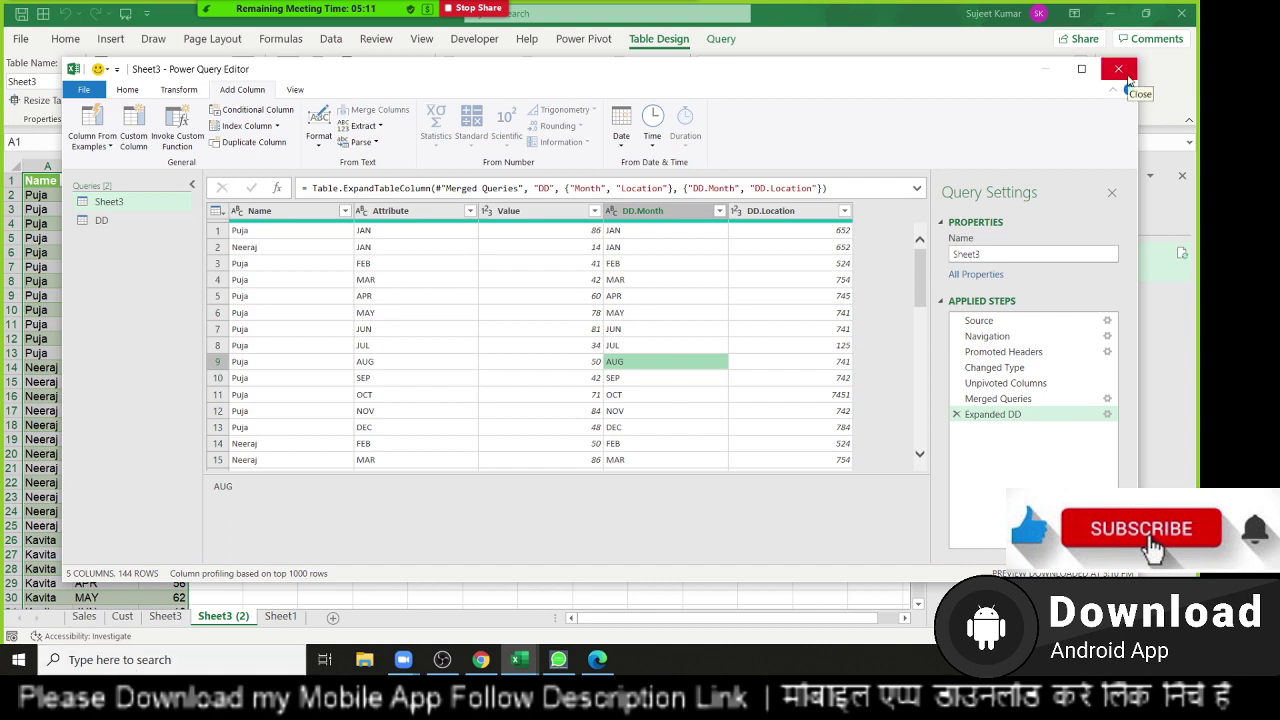
click(88, 122)
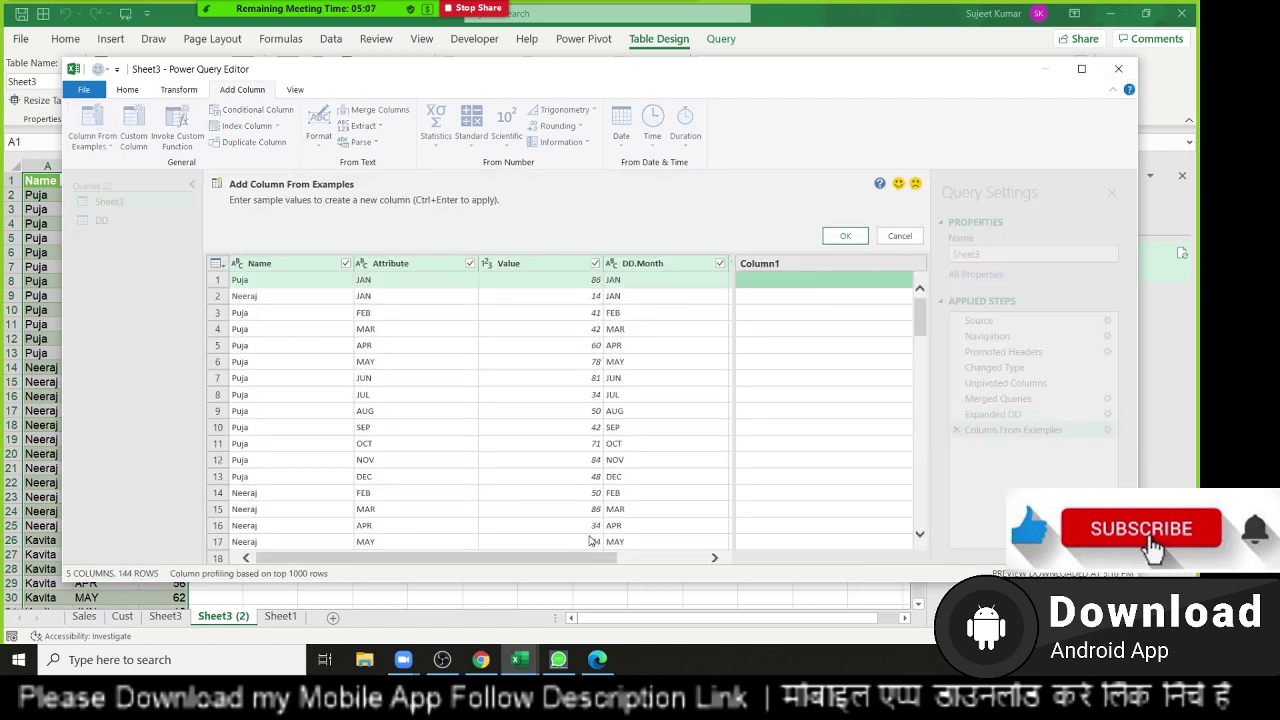
click(484, 659)
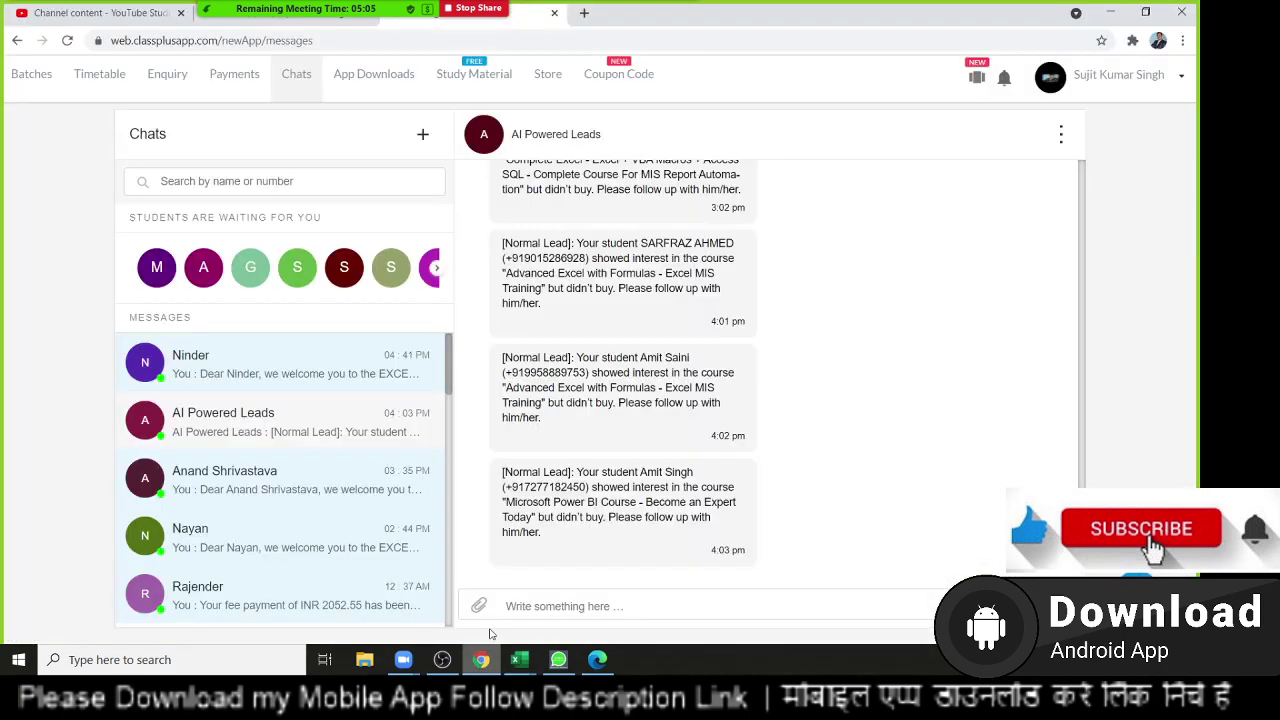
Open we.iptindia.com/dm.php in a new Chrome tab.
click(584, 12)
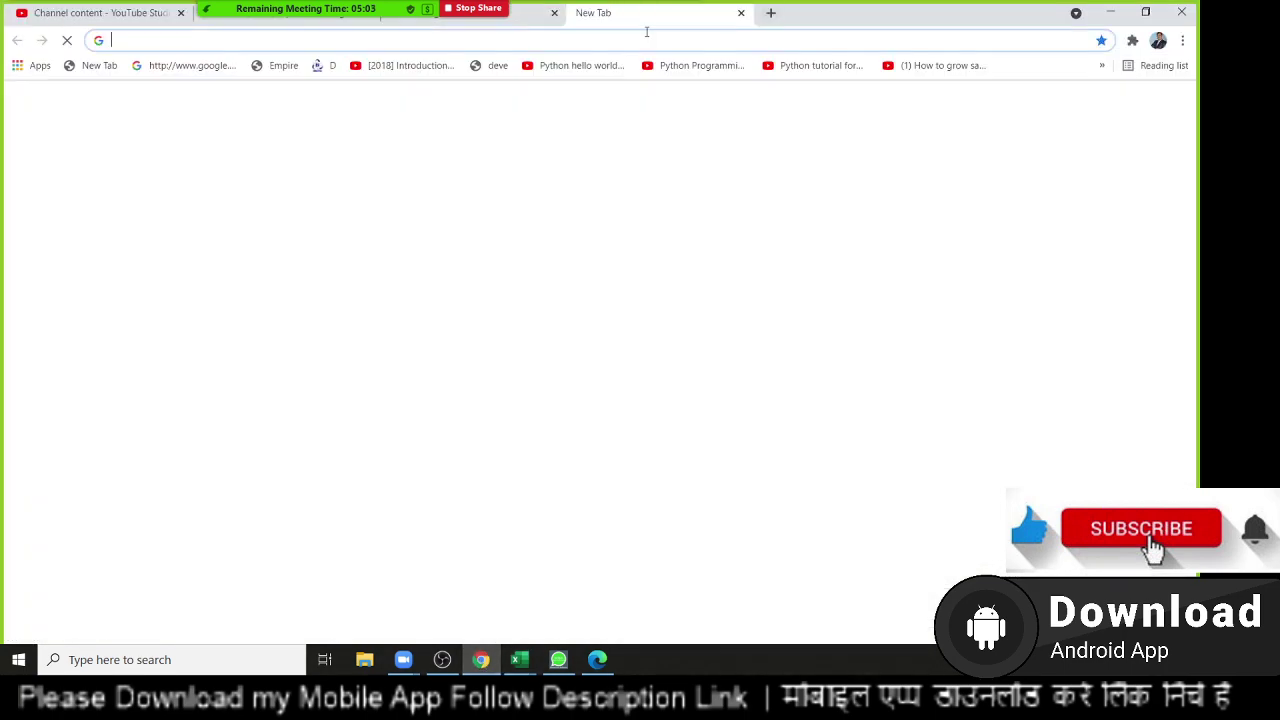
text(ipt)
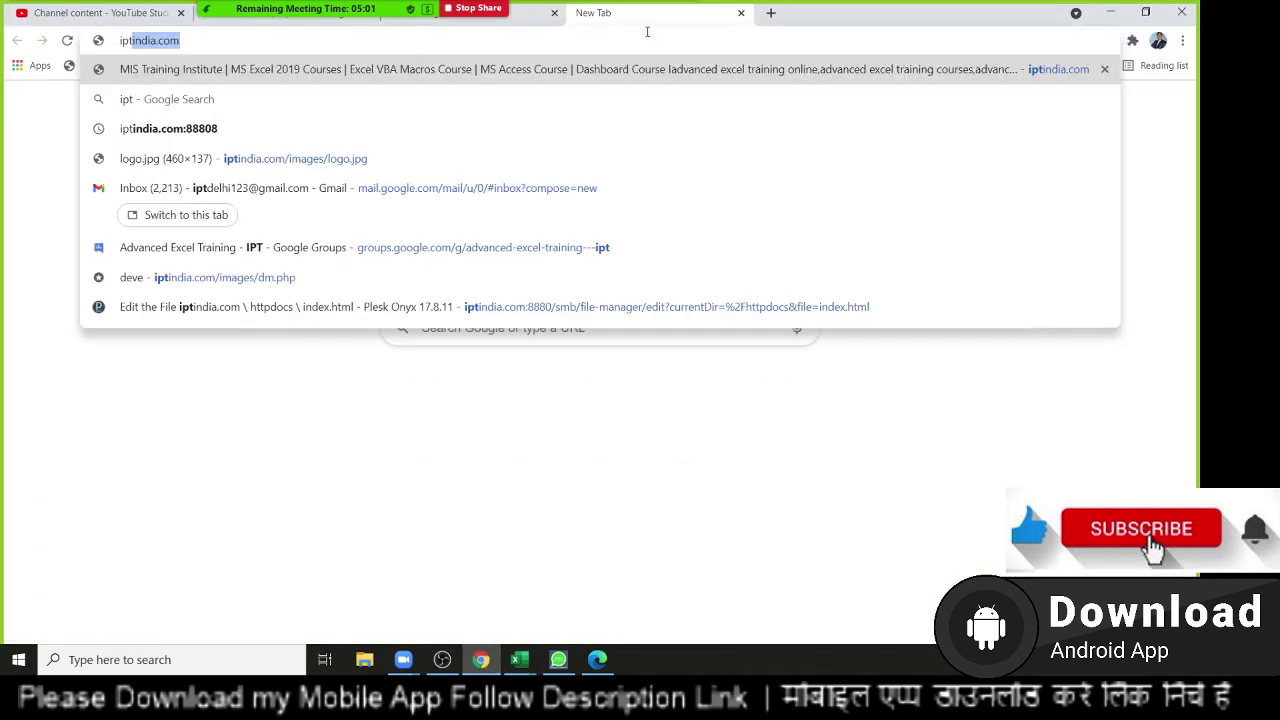
key(BackSpace)
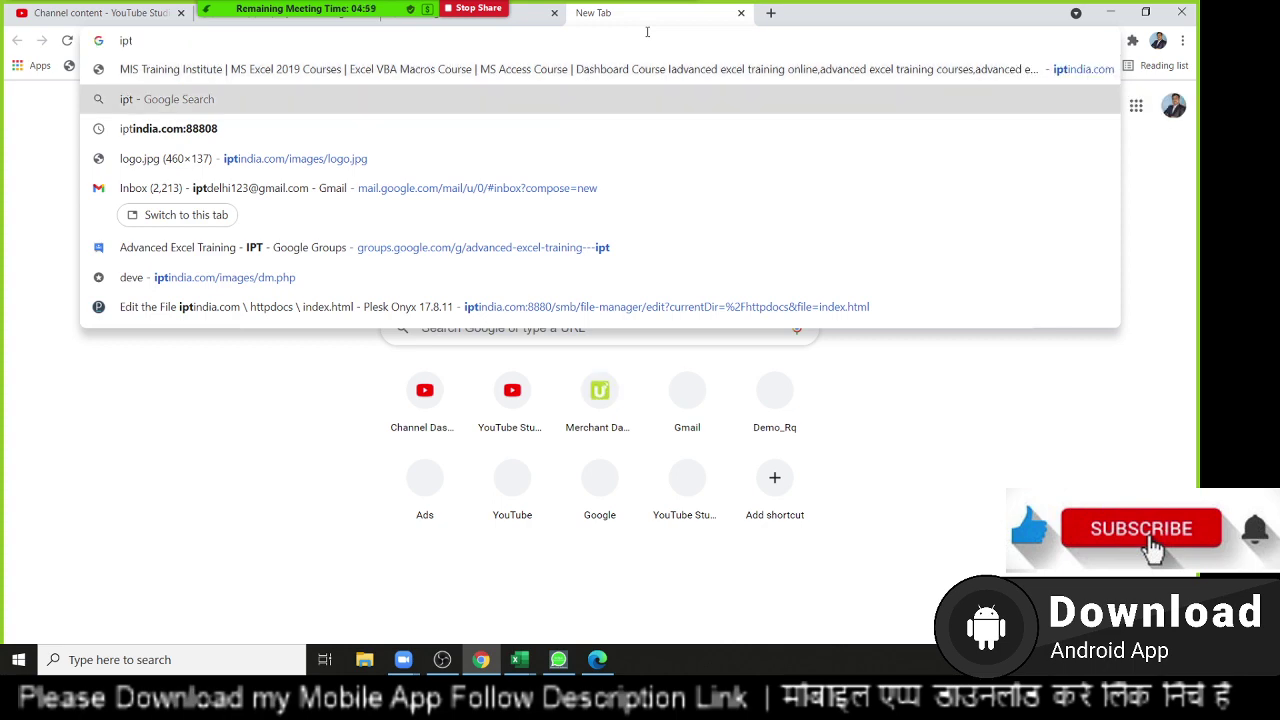
key(BackSpace)
key(BackSpace)
key(BackSpace)
text(w)
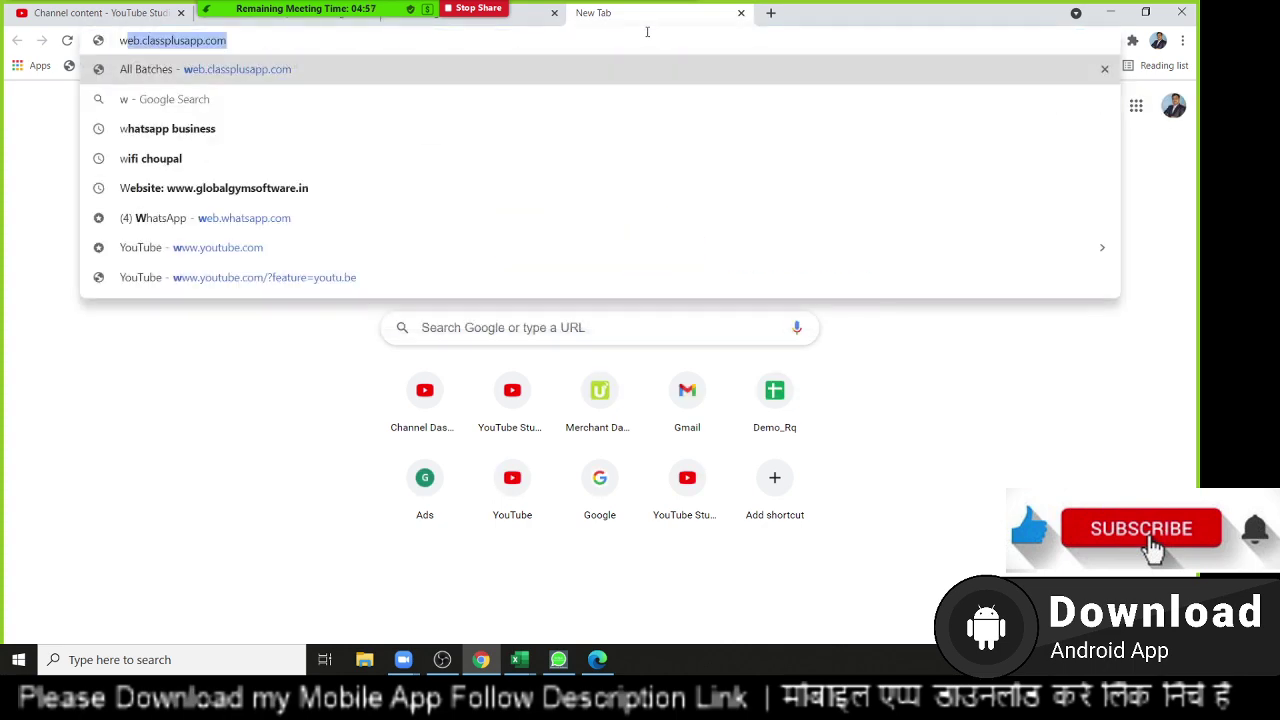
text(e)
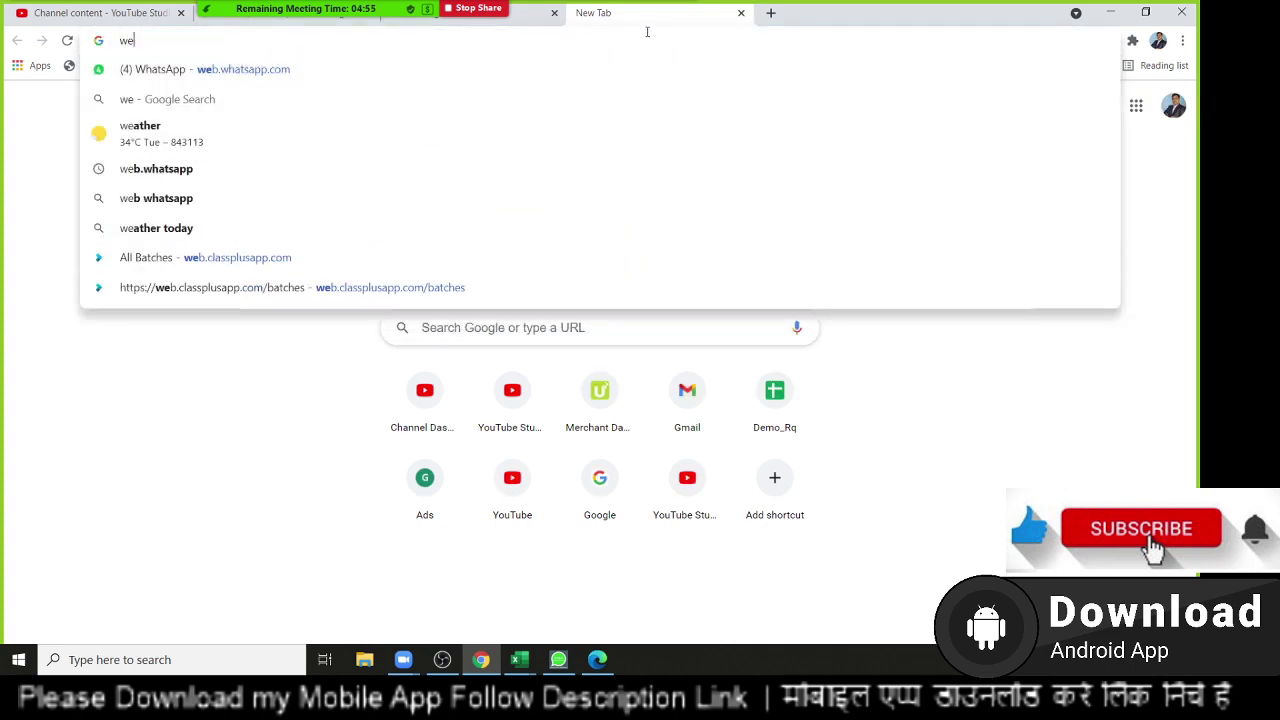
text(.)
key(Return)
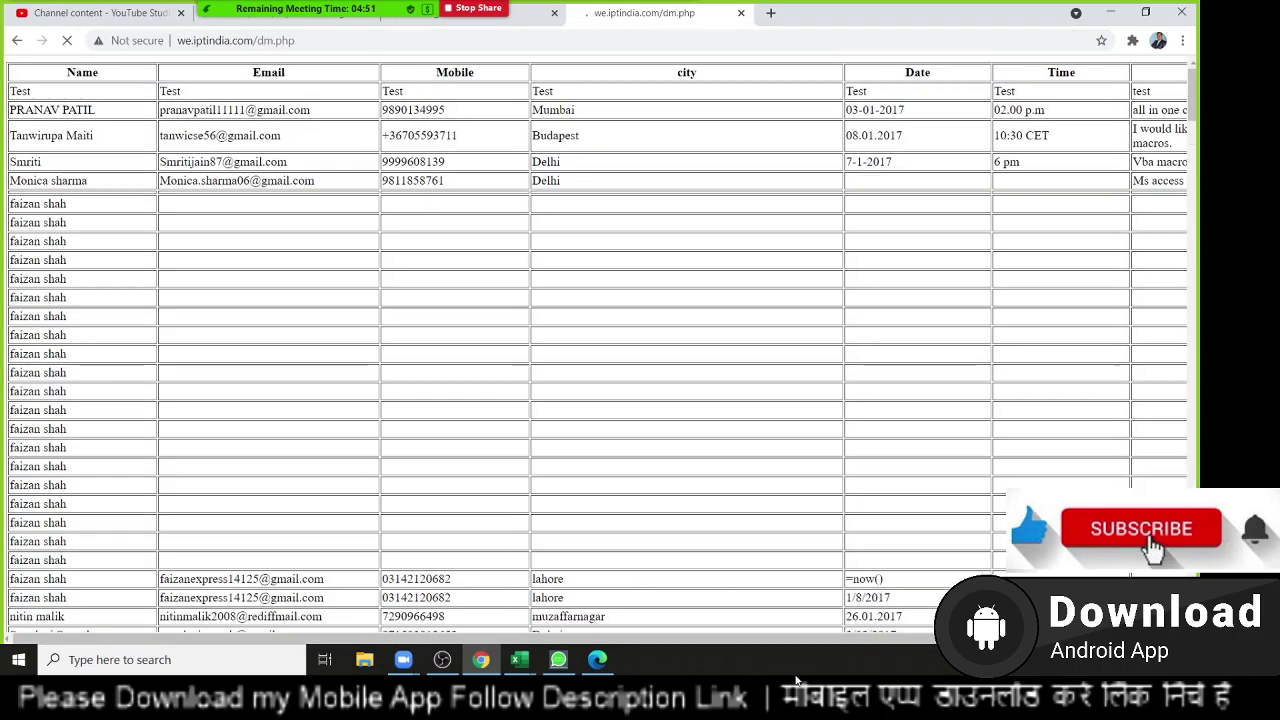
Scroll through the dm.php table, select its address, and minimize Chrome.
scroll(680, 397, down, 1)
scroll(680, 400, down, 5)
scroll(680, 400, down, 4)
scroll(680, 400, down, 4)
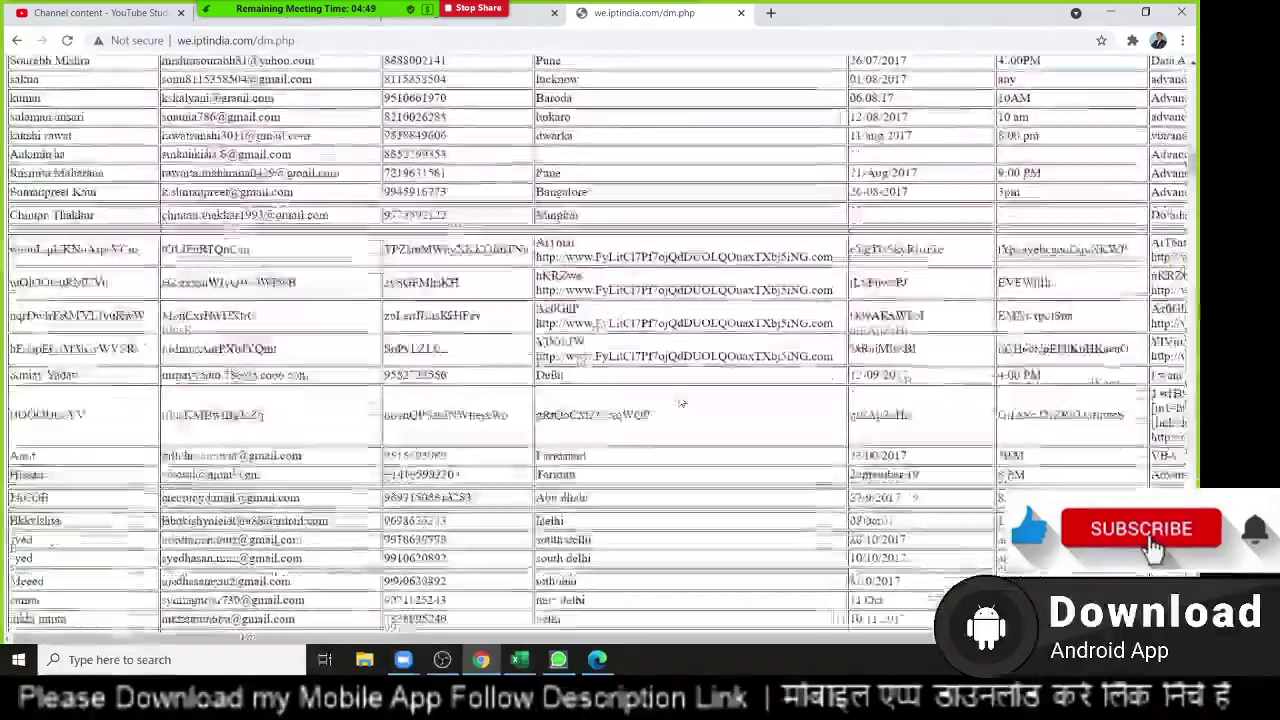
scroll(680, 400, down, 4)
scroll(680, 400, down, 4)
scroll(680, 401, down, 4)
scroll(680, 401, down, 4)
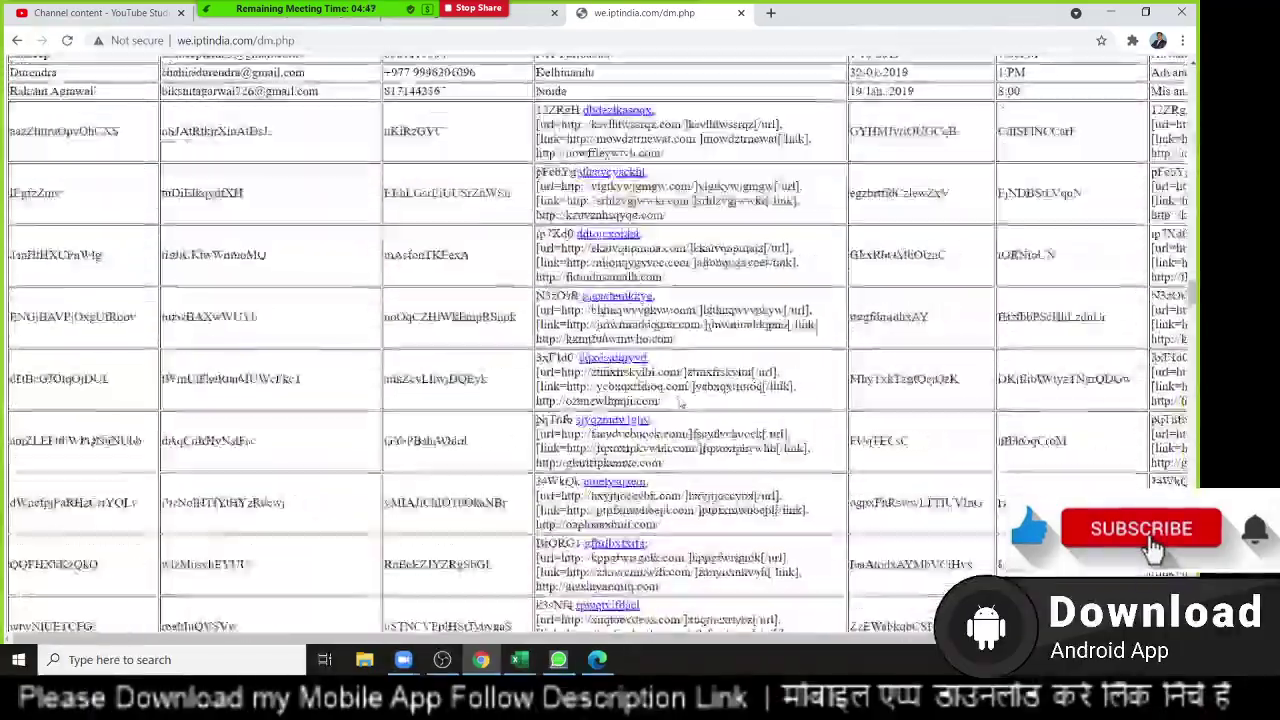
scroll(680, 401, down, 4)
scroll(680, 401, down, 4)
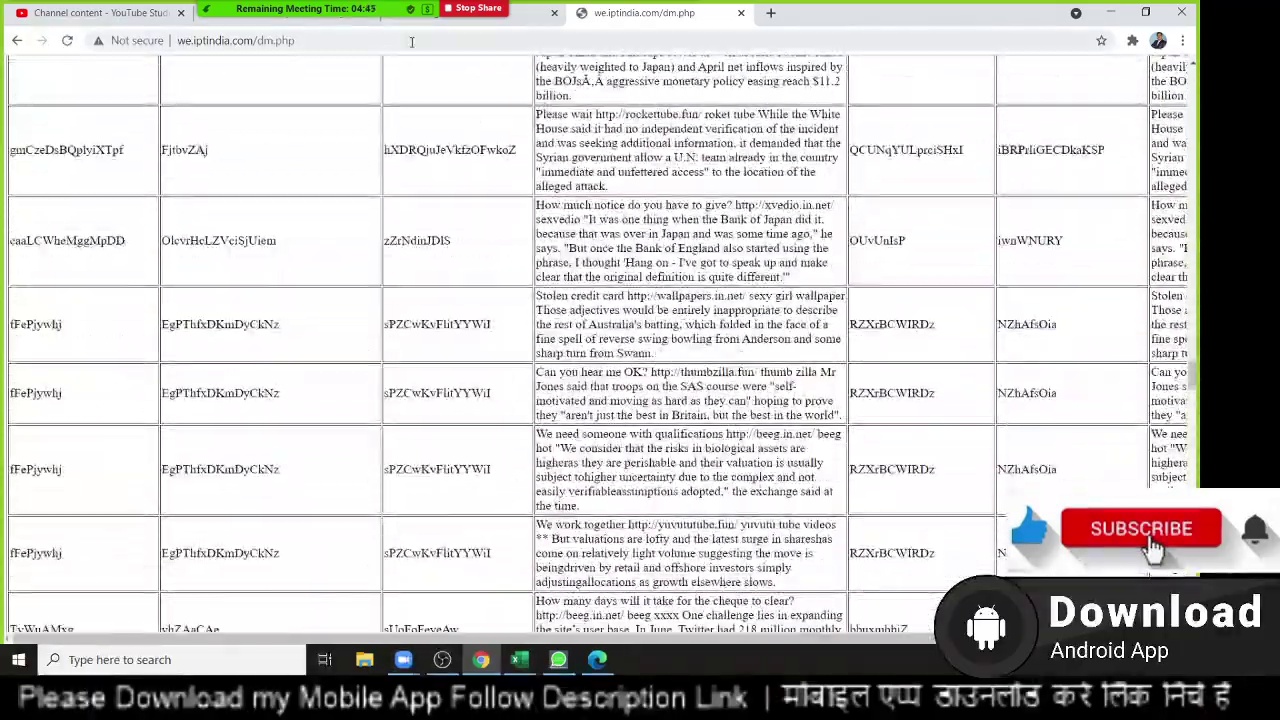
click(410, 42)
scroll(518, 306, down, 4)
scroll(518, 306, down, 4)
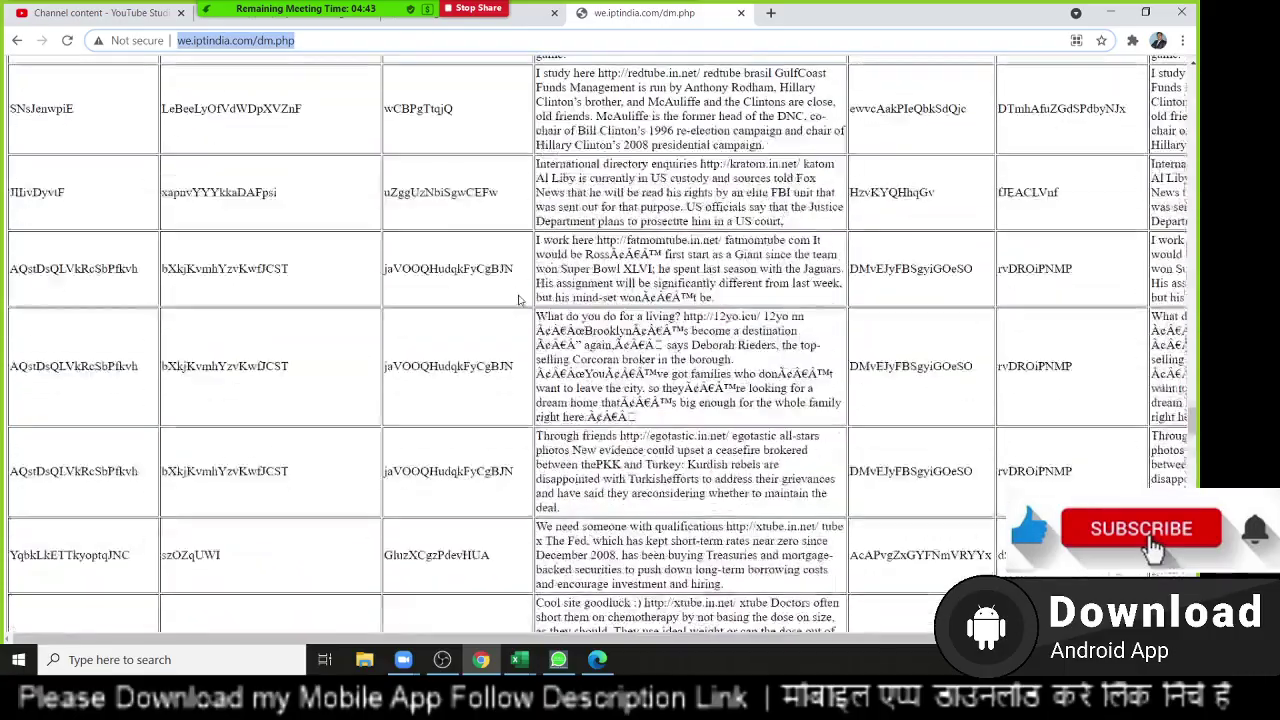
scroll(518, 306, down, 4)
scroll(518, 306, down, 4)
scroll(518, 306, down, 5)
scroll(518, 306, up, 2)
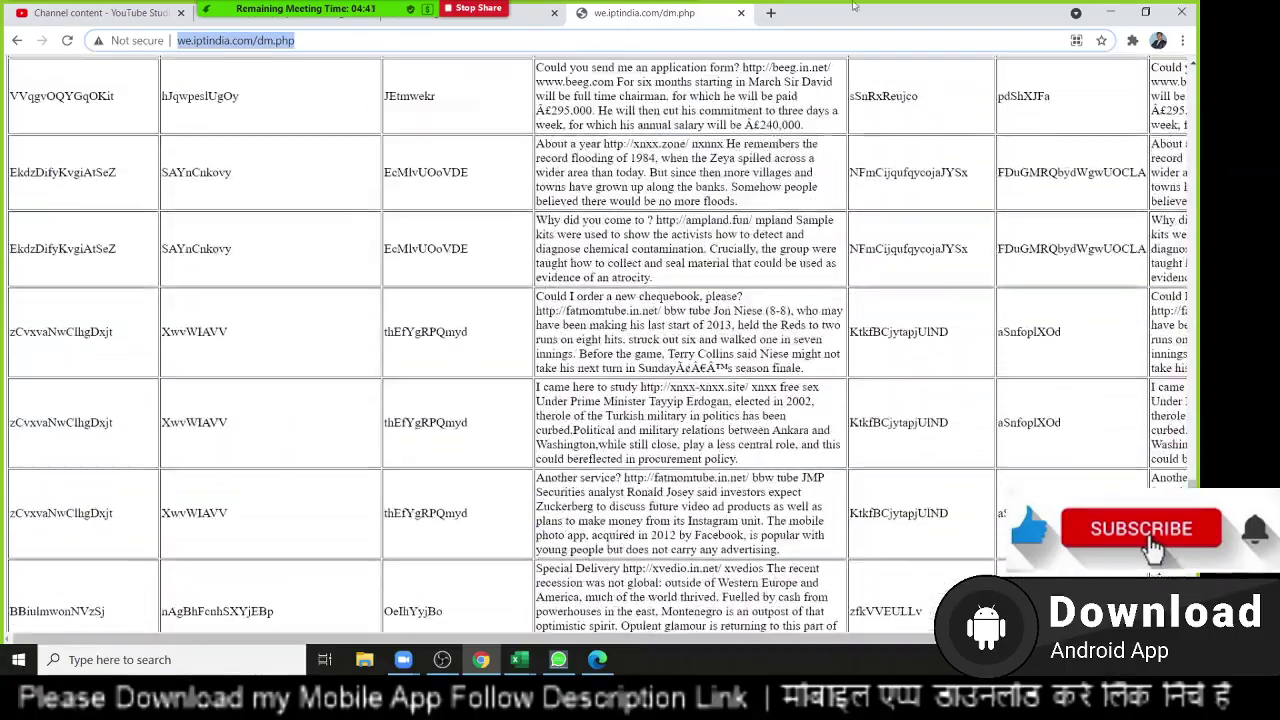
click(1106, 14)
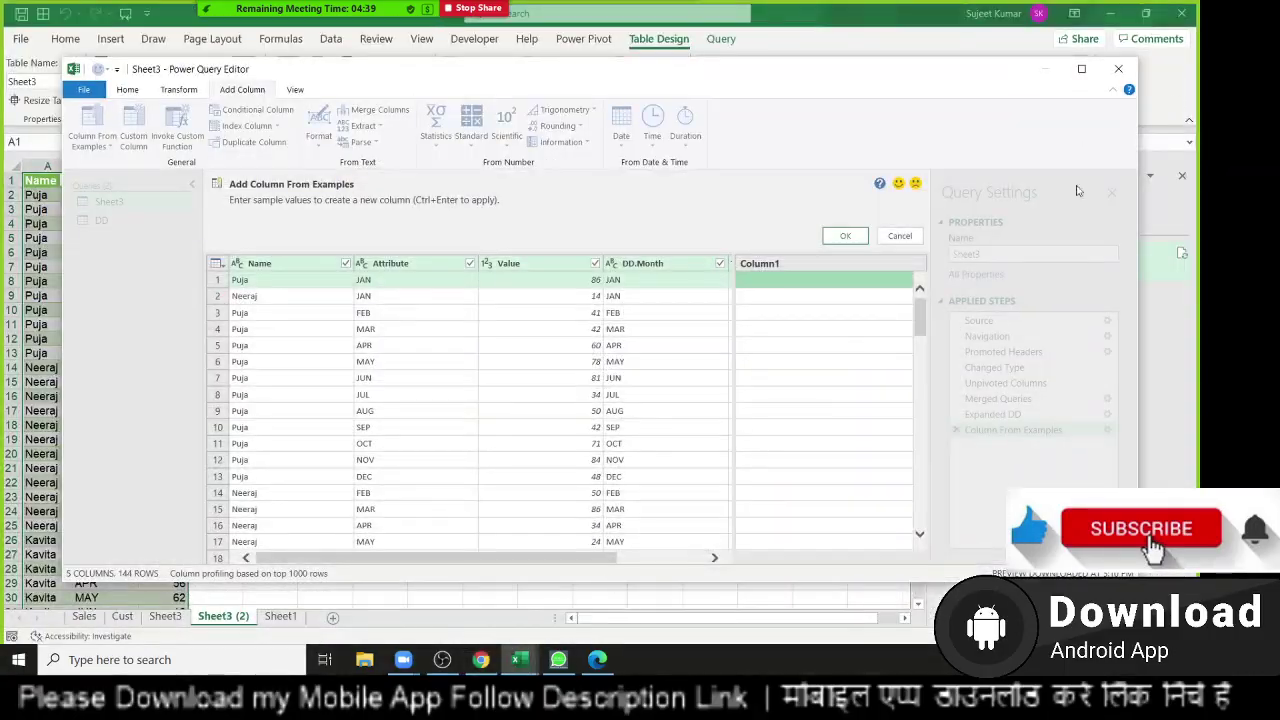
Close the Power Query Editor discarding changes, and go to Sheet1.
click(1124, 68)
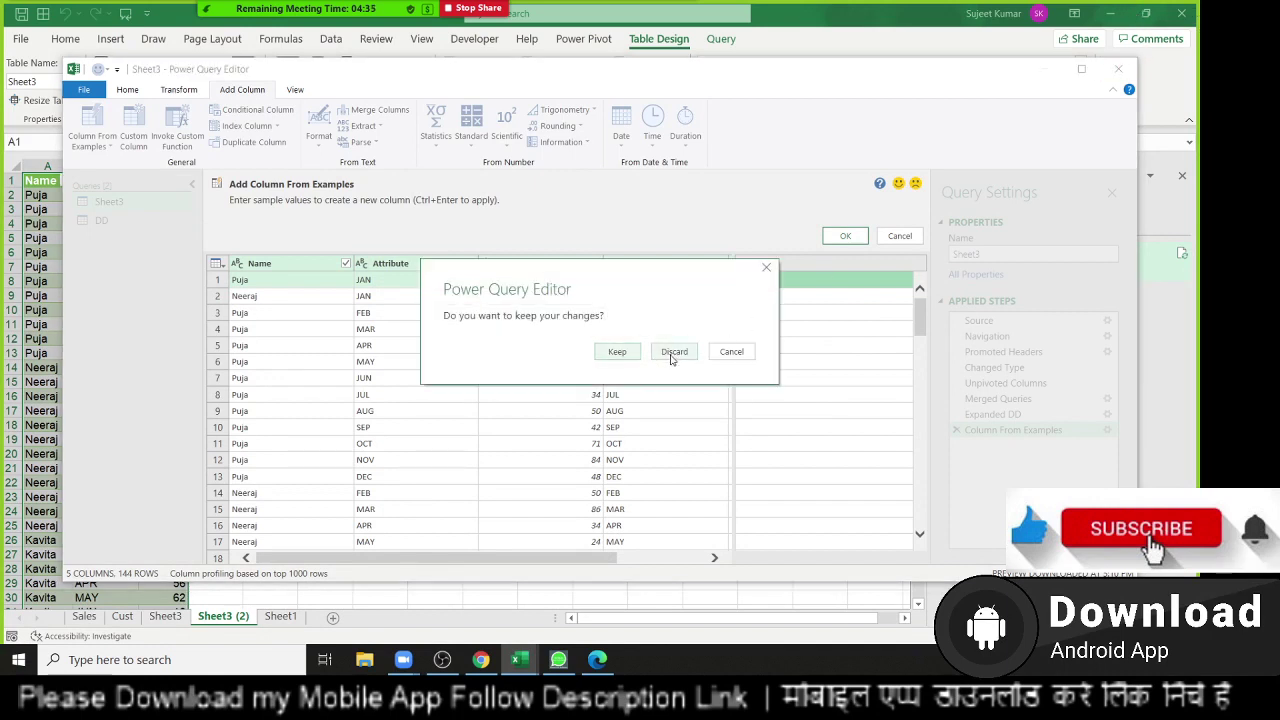
click(674, 351)
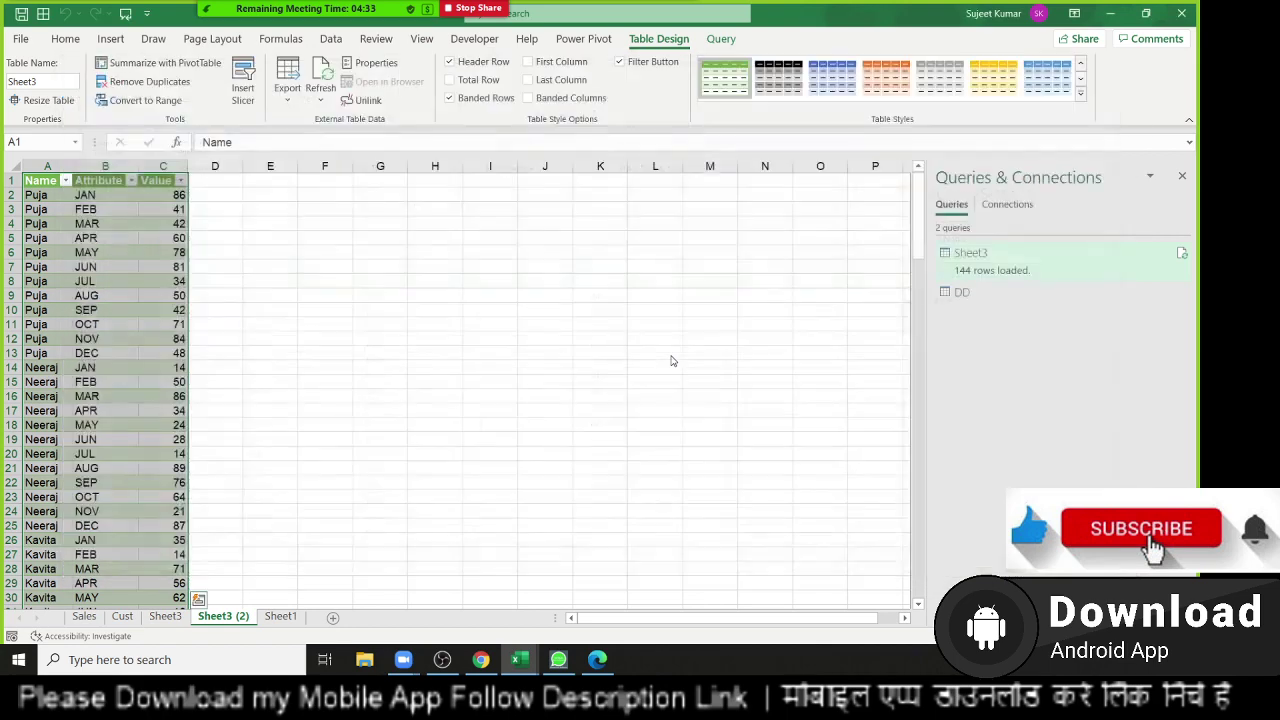
click(278, 616)
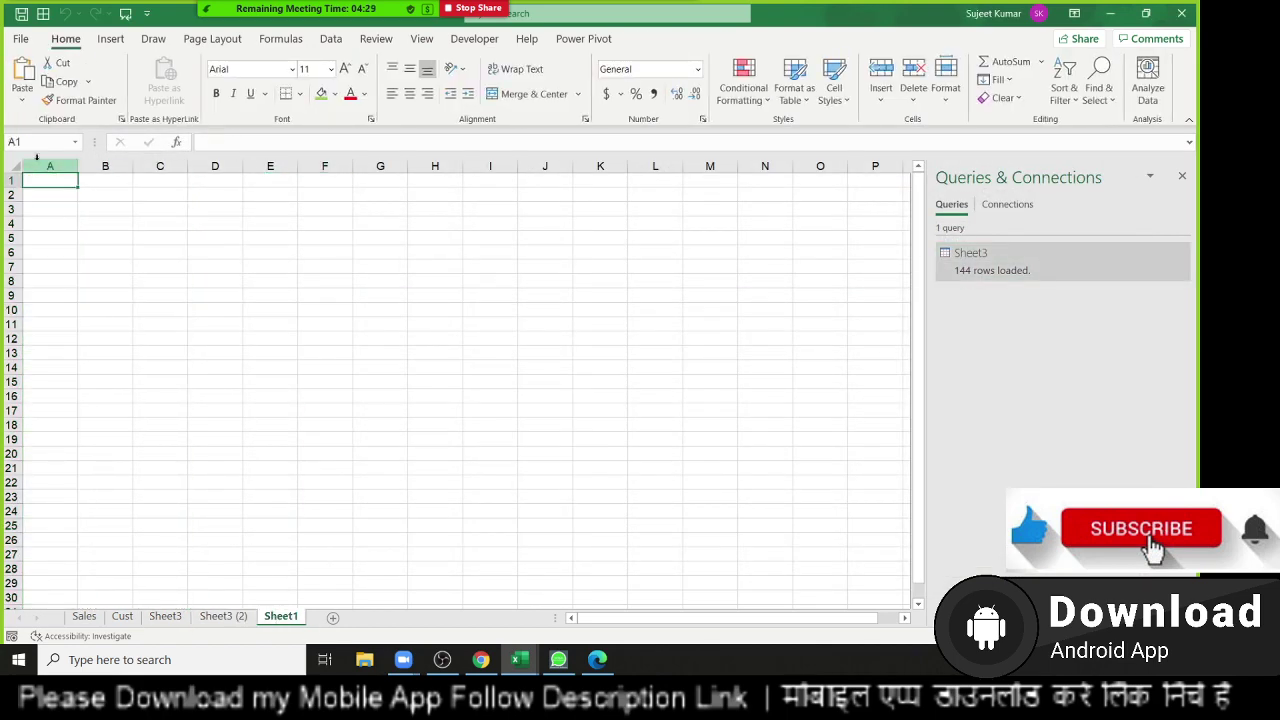
click(21, 101)
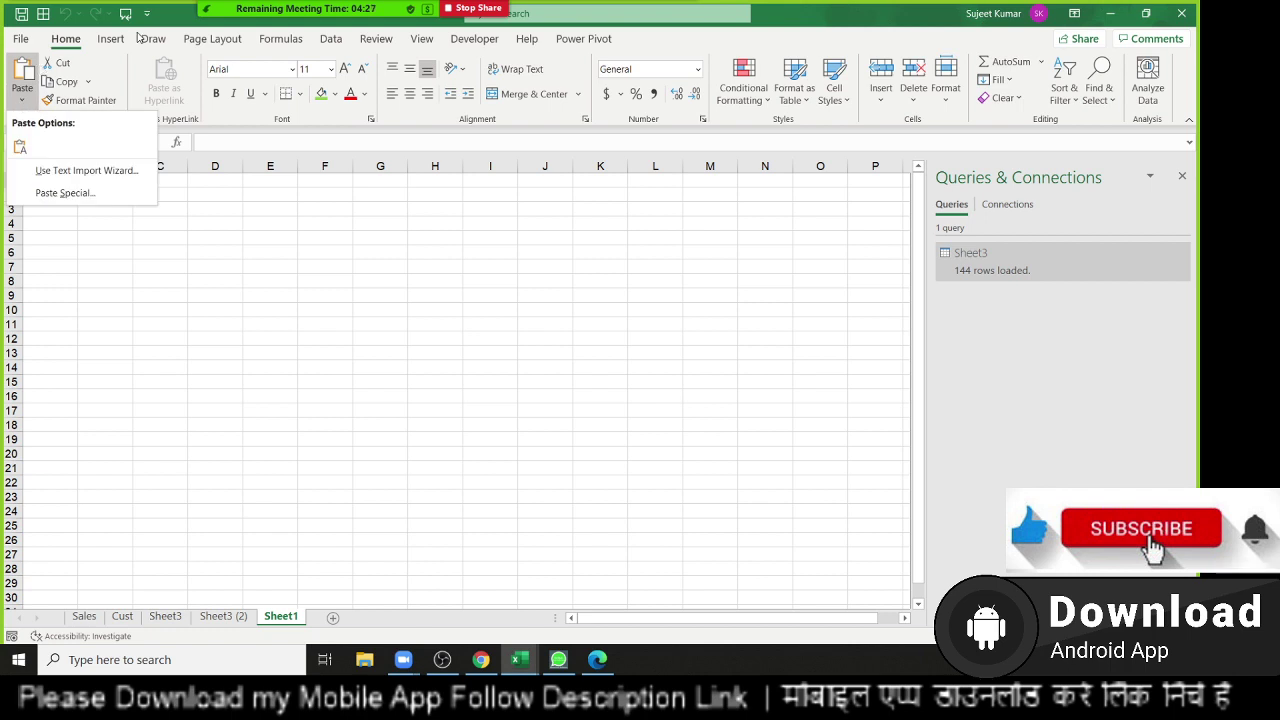
click(330, 38)
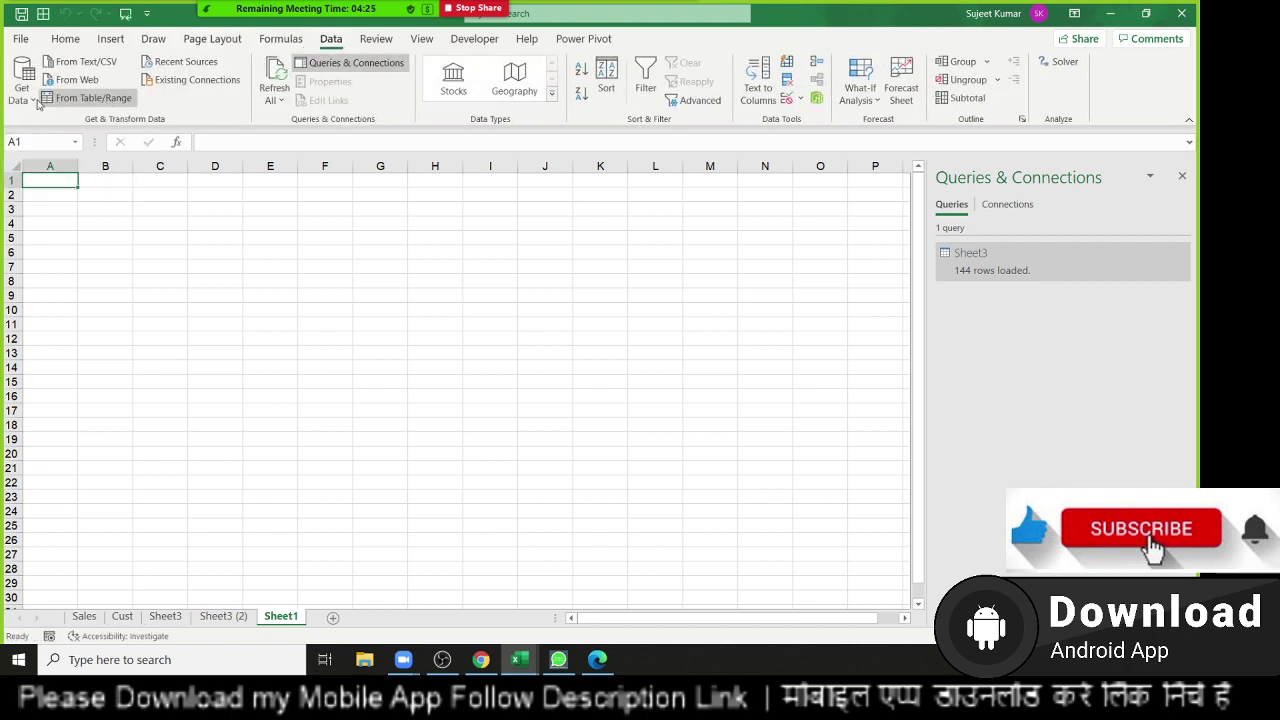
click(72, 85)
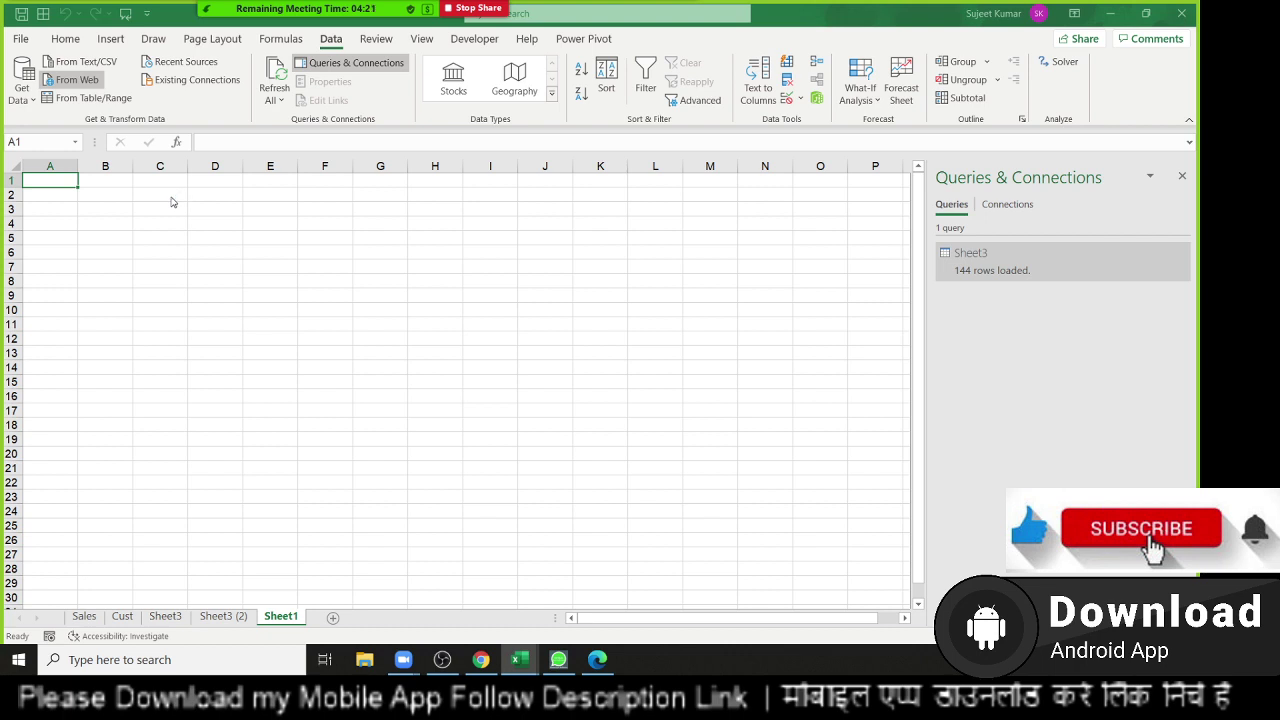
text(http://we.iptindia.com/dm.php)
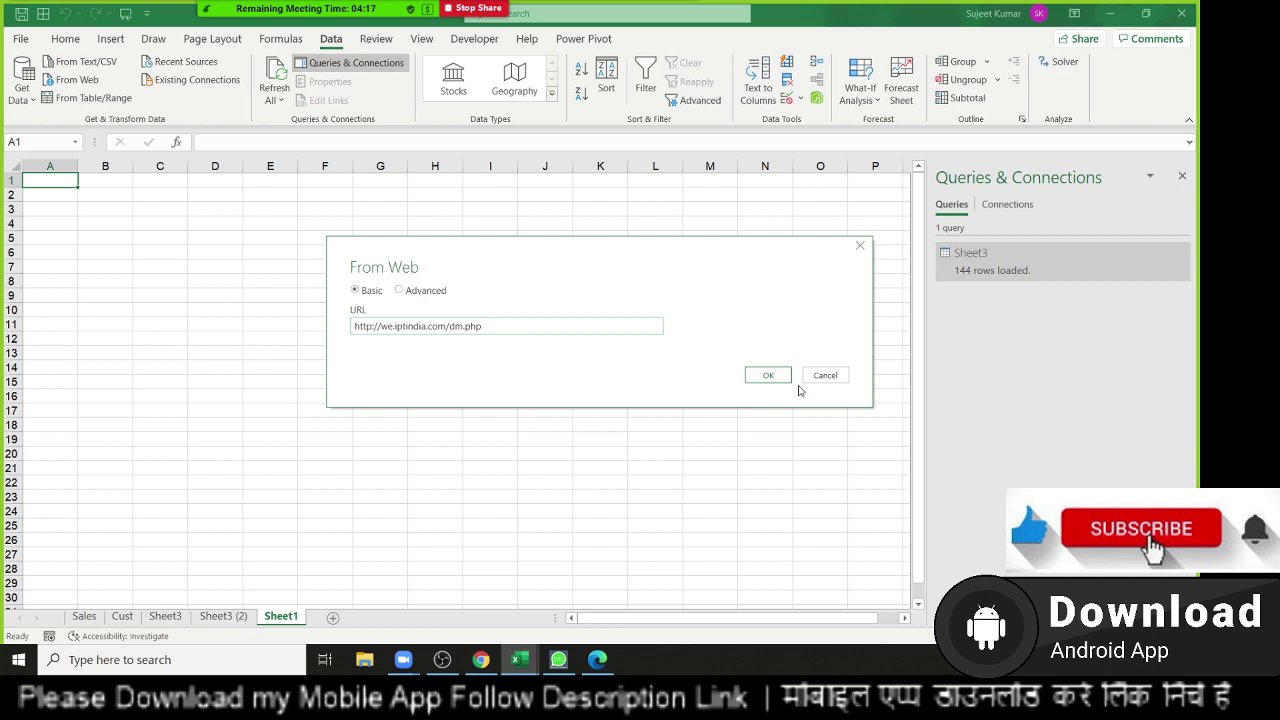
Connect to dm.php, preview Document and Table 0 in the Navigator, and load Table 0.
click(763, 377)
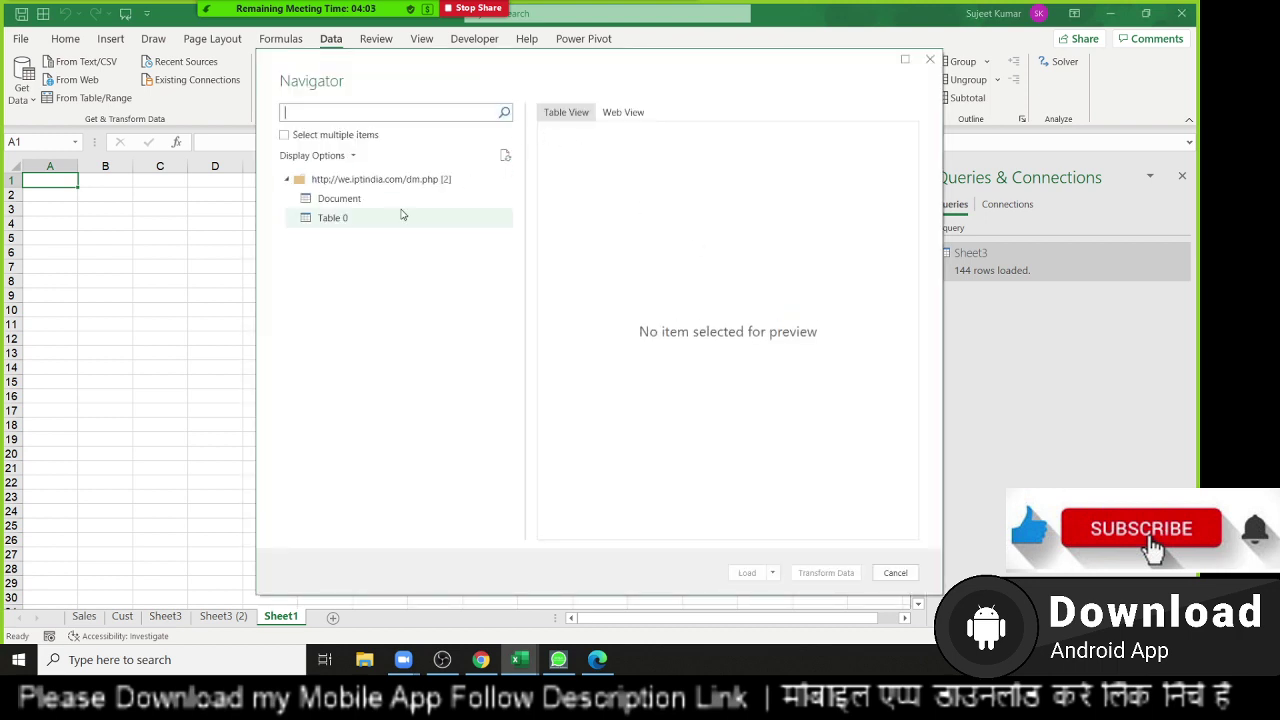
click(374, 203)
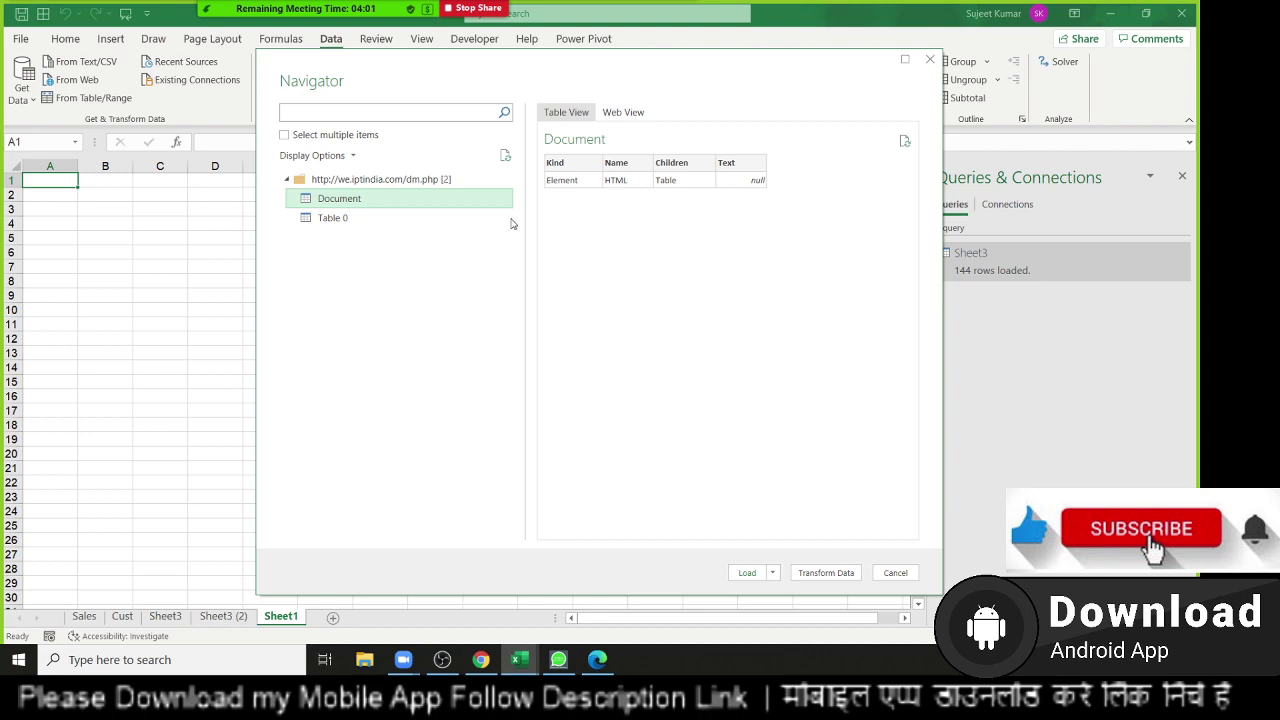
click(440, 231)
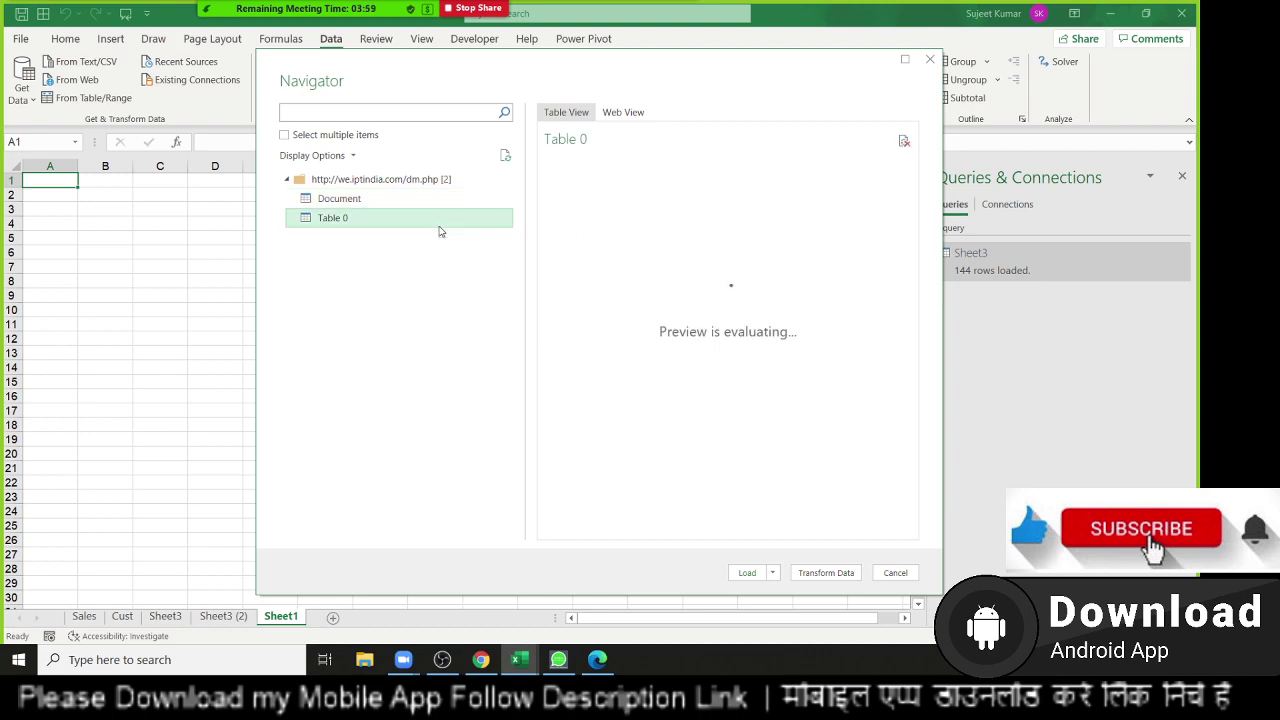
scroll(657, 357, down, 5)
scroll(672, 388, down, 15)
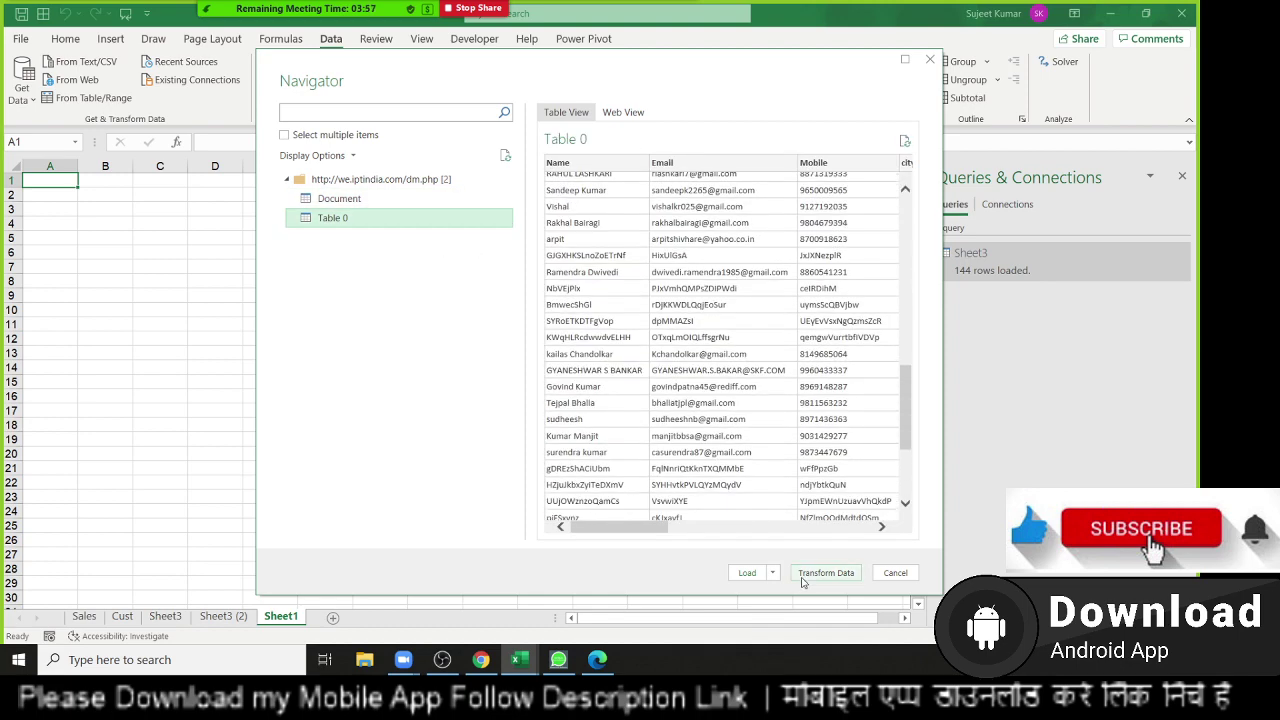
click(738, 573)
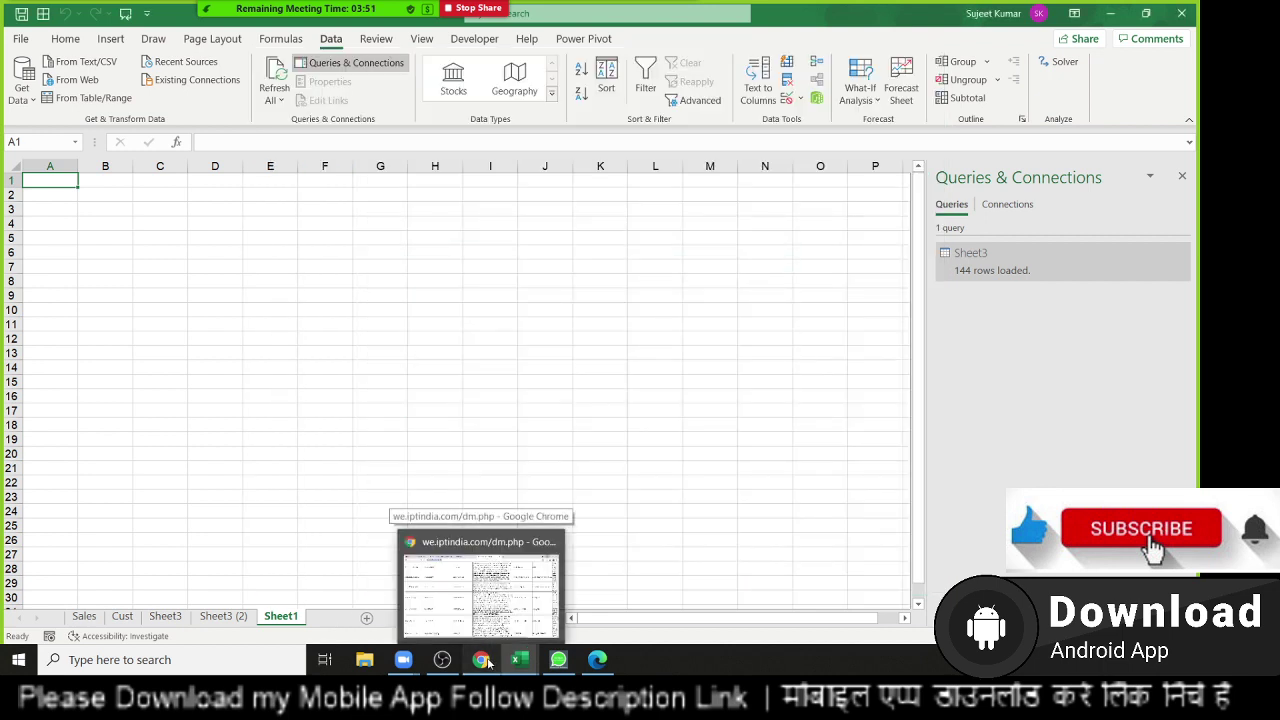
Bring Chrome back to the front and go to google.com.
click(480, 585)
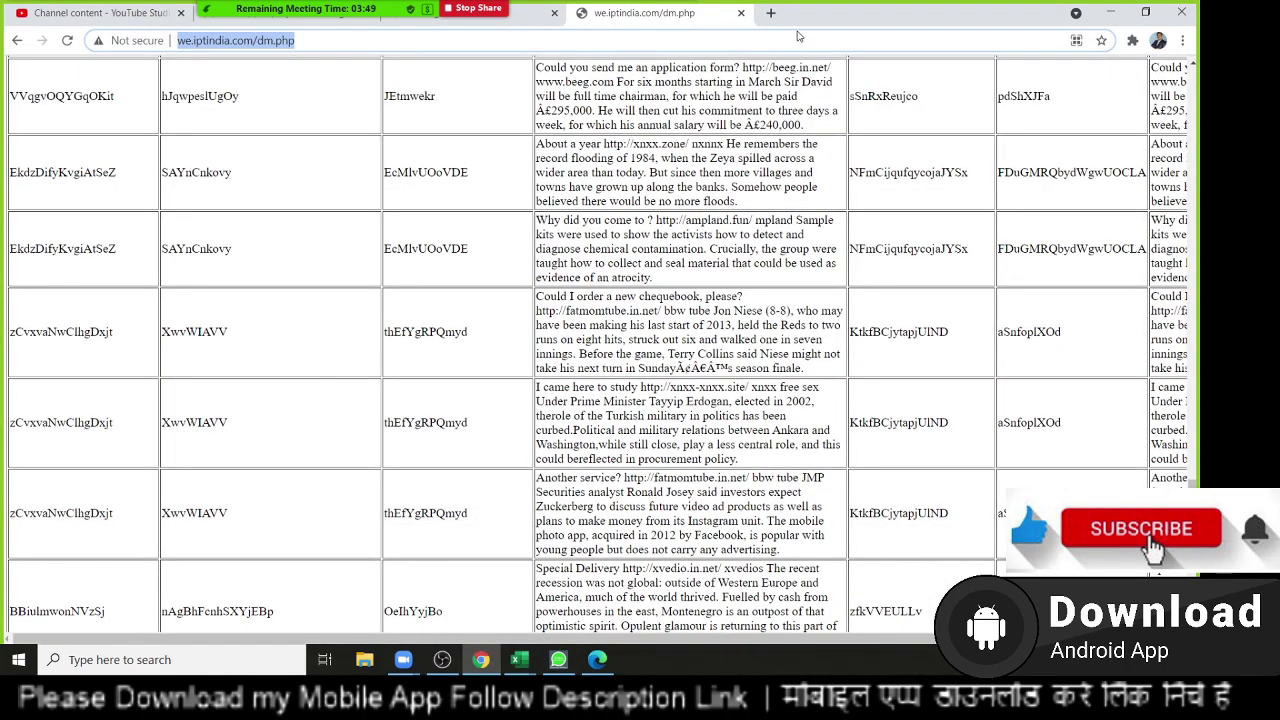
text(google.com)
key(Return)
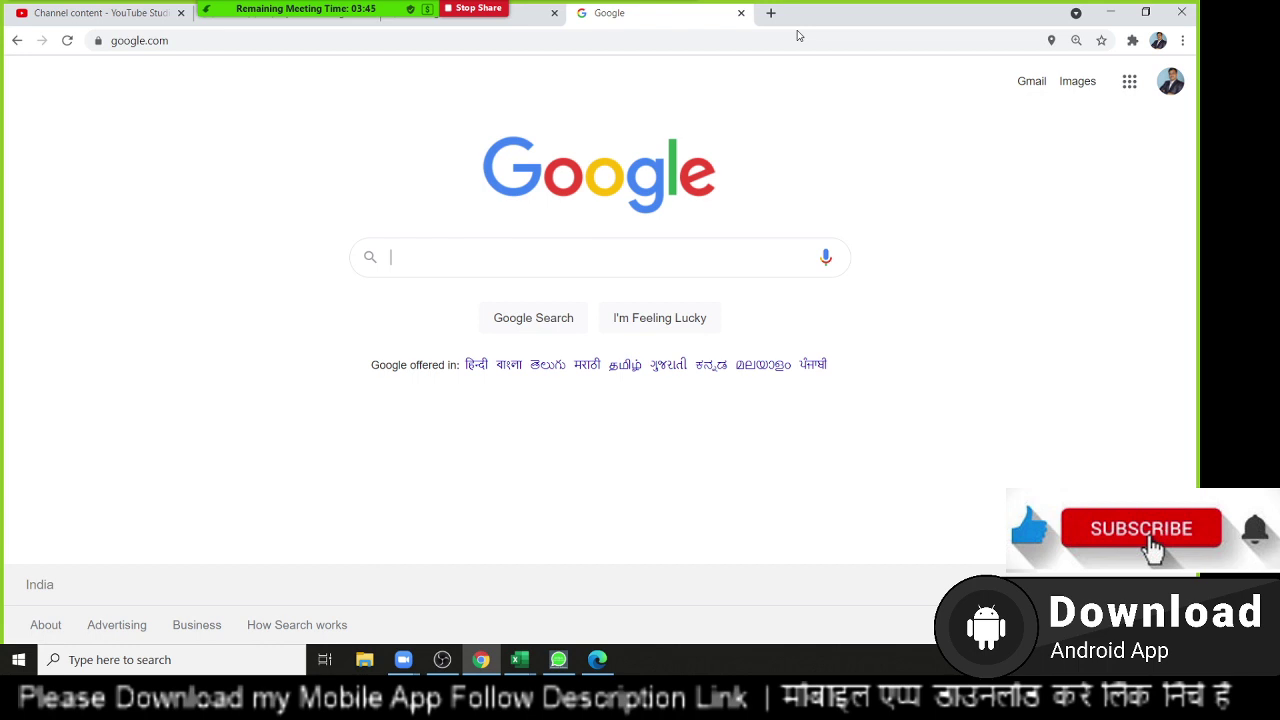
Search Google for 'world mobile users by country'.
text(wol)
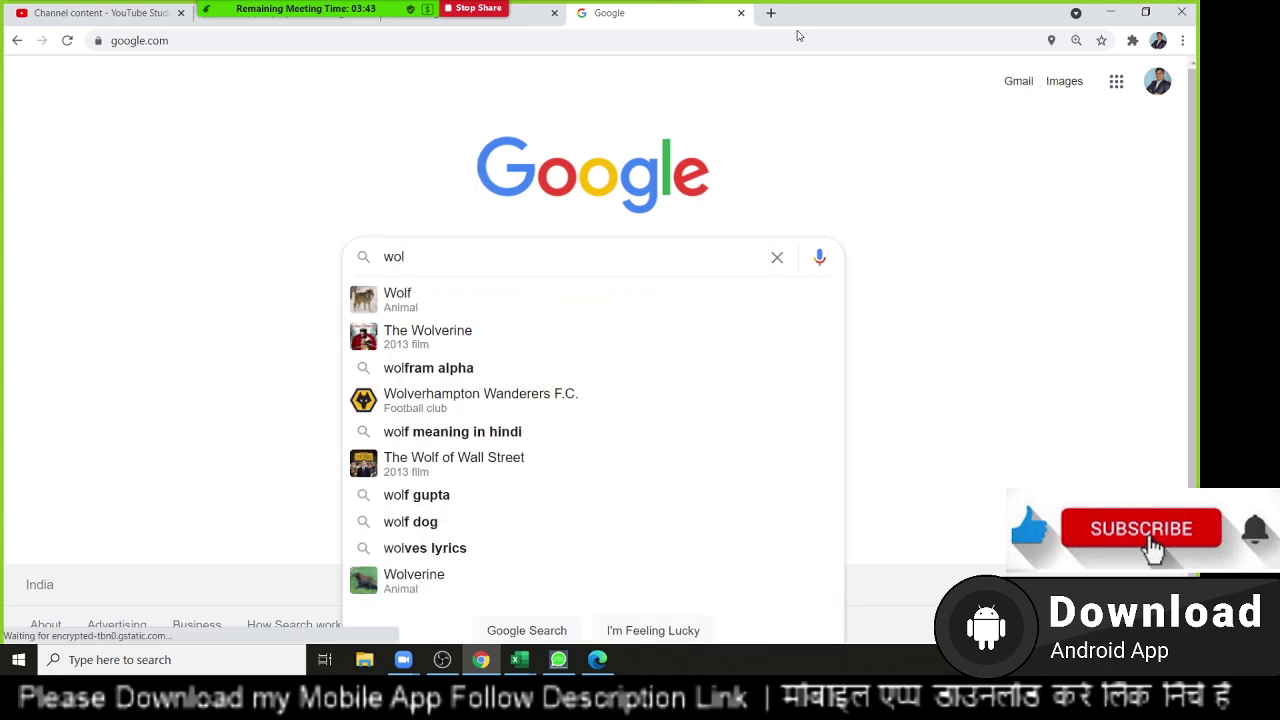
text(d)
key(BackSpace)
key(BackSpace)
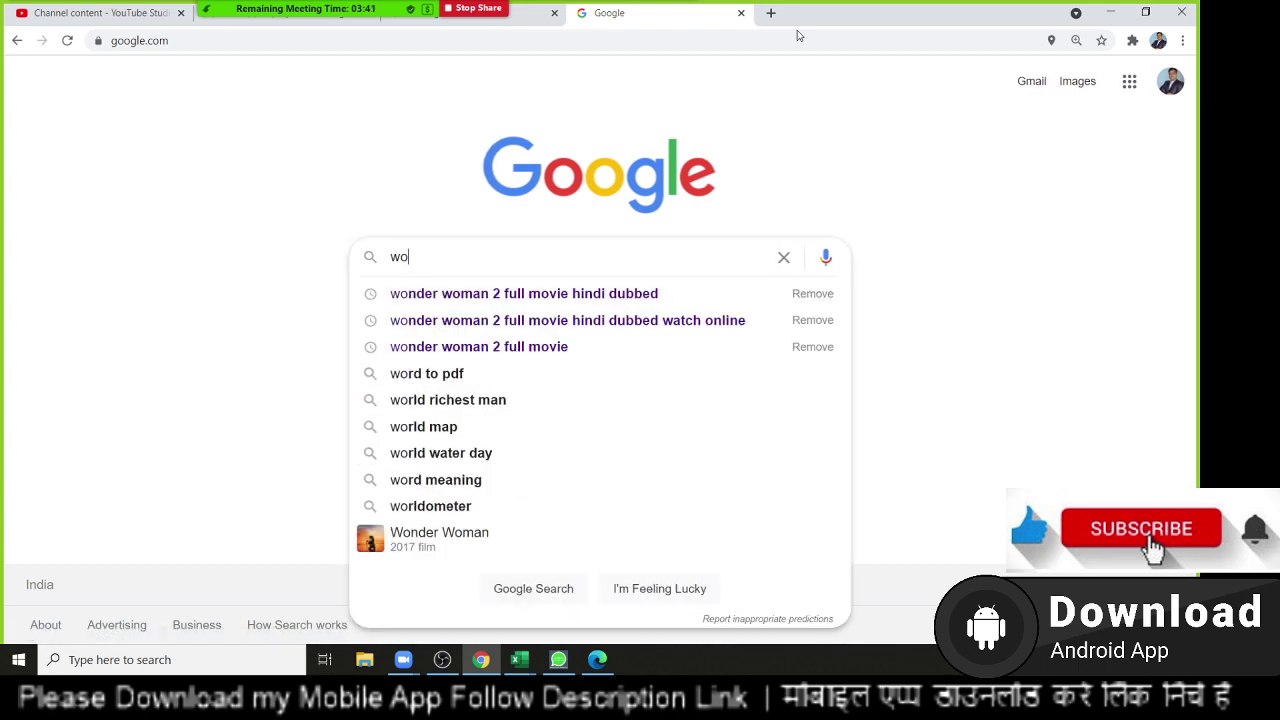
text(rld)
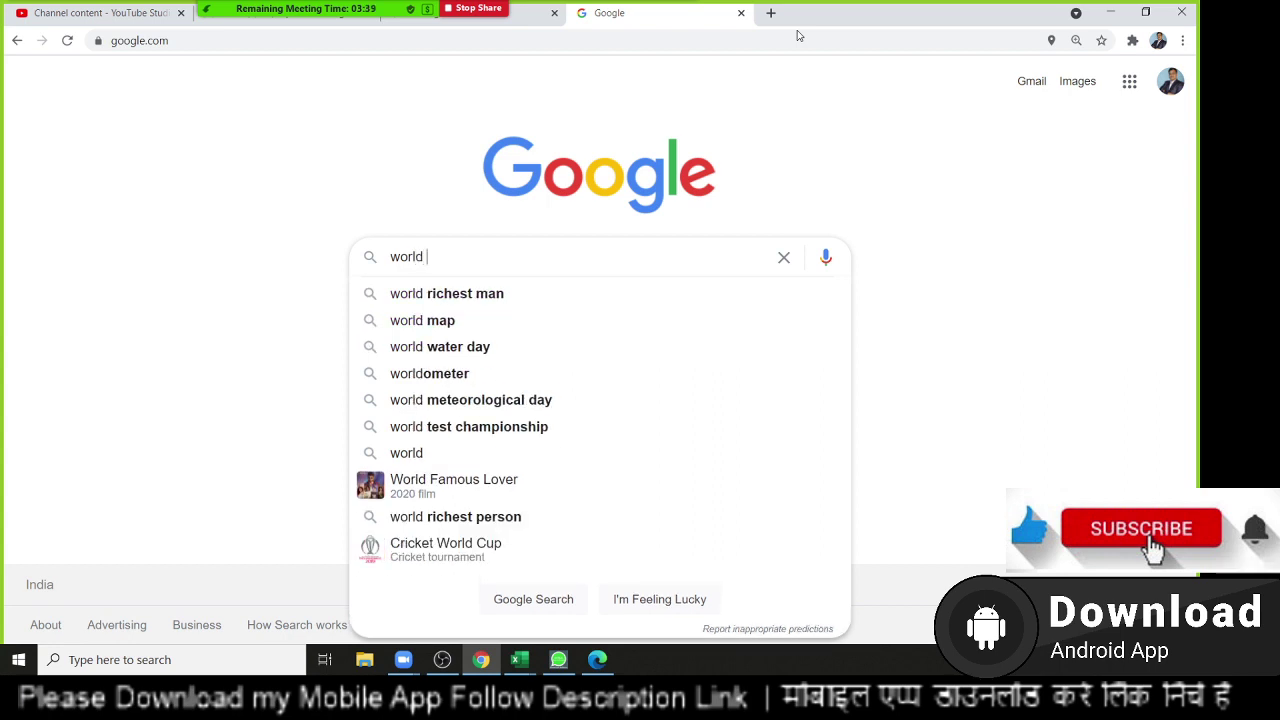
text( mo)
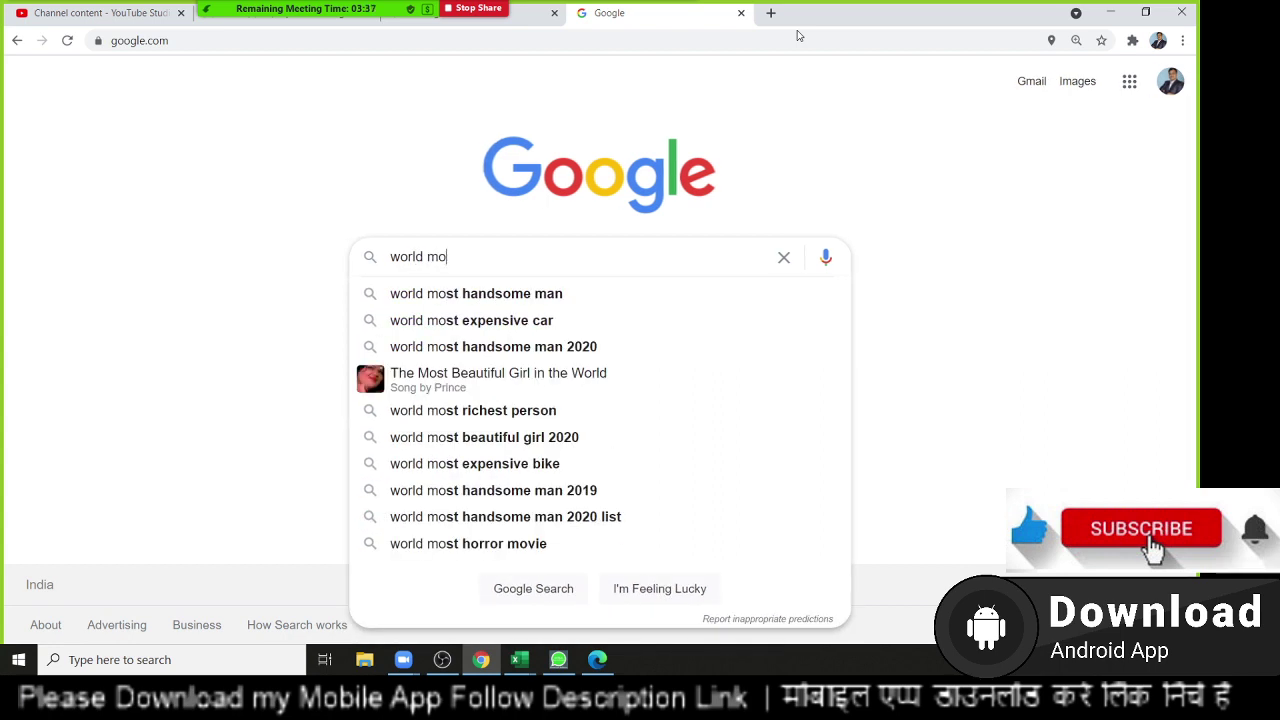
text(bile )
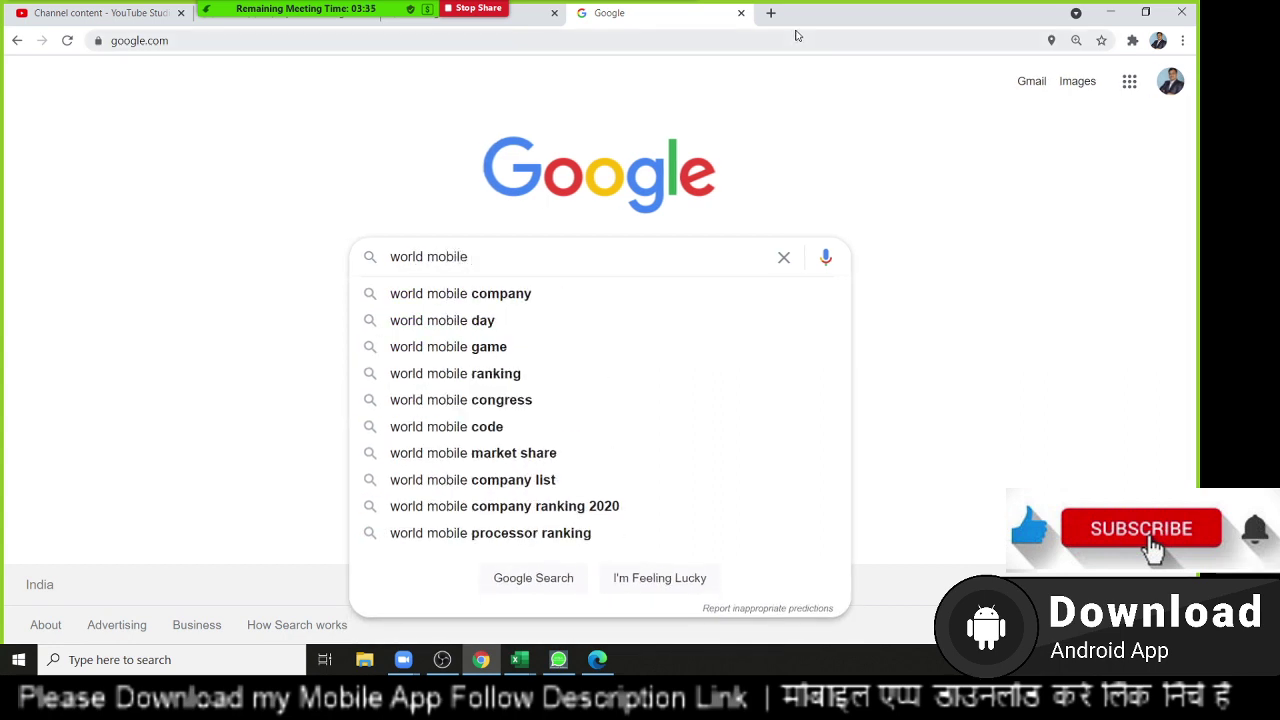
text(po)
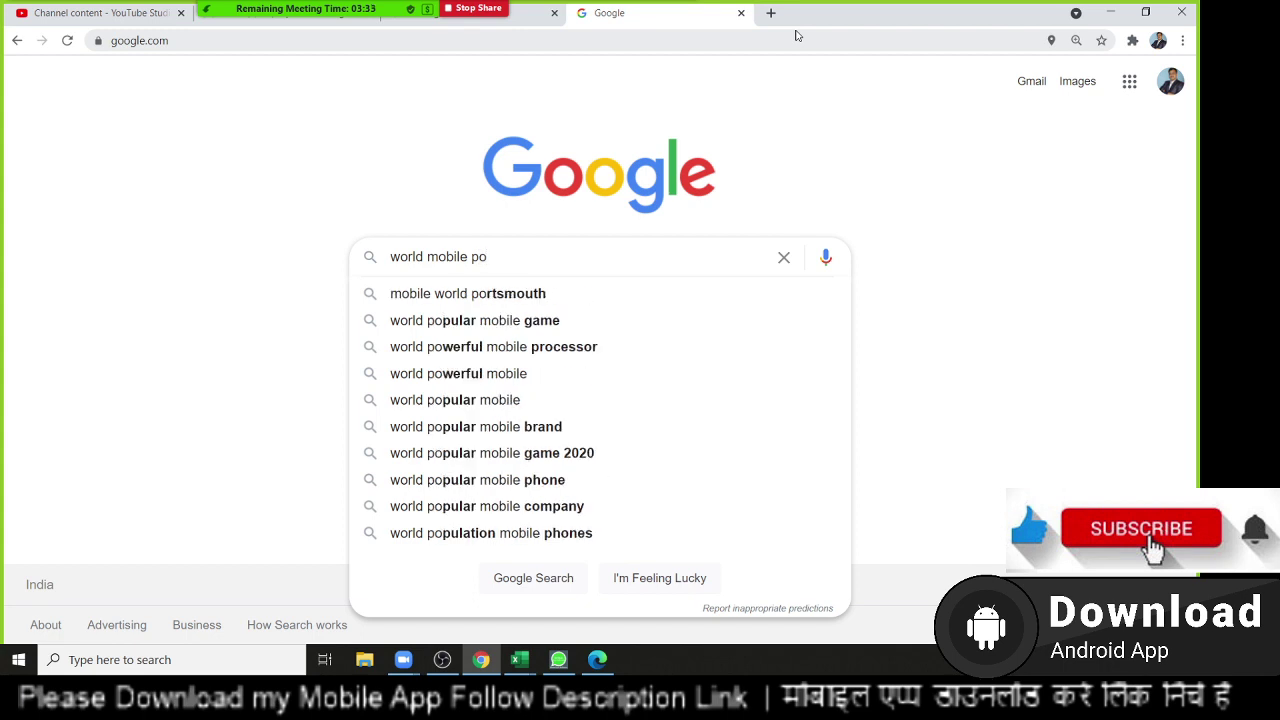
key(BackSpace)
key(BackSpace)
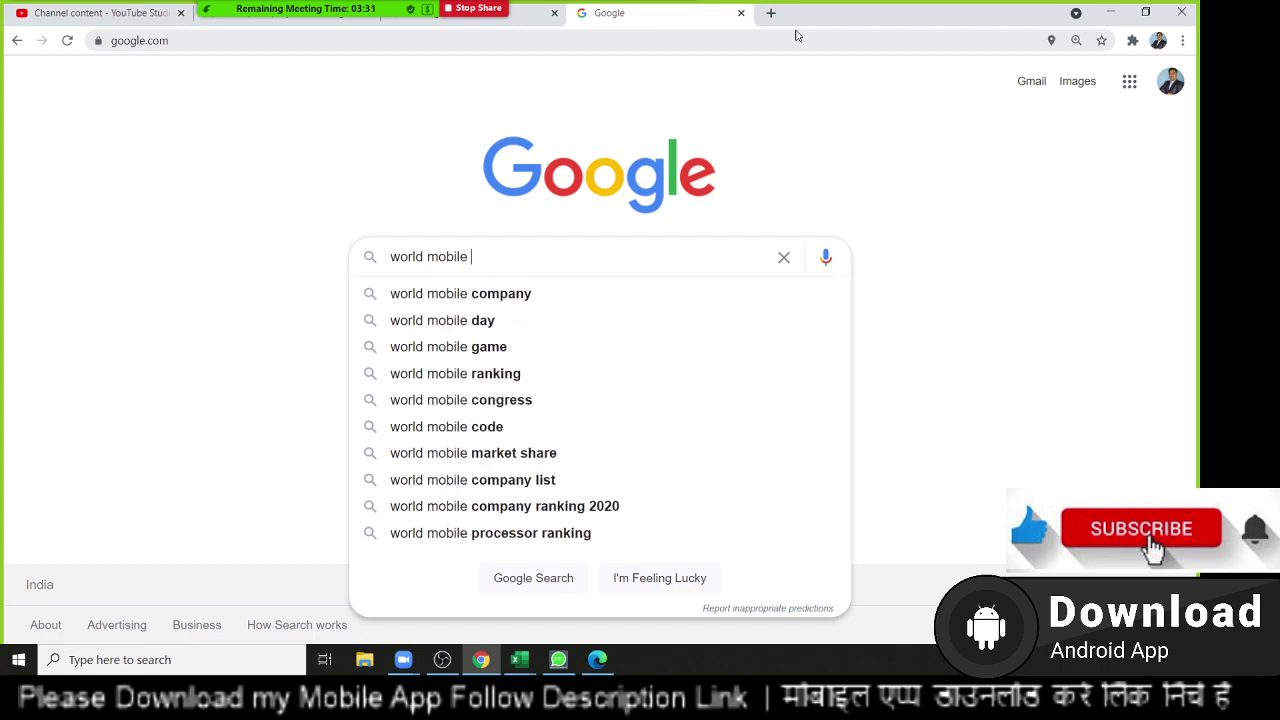
text(use)
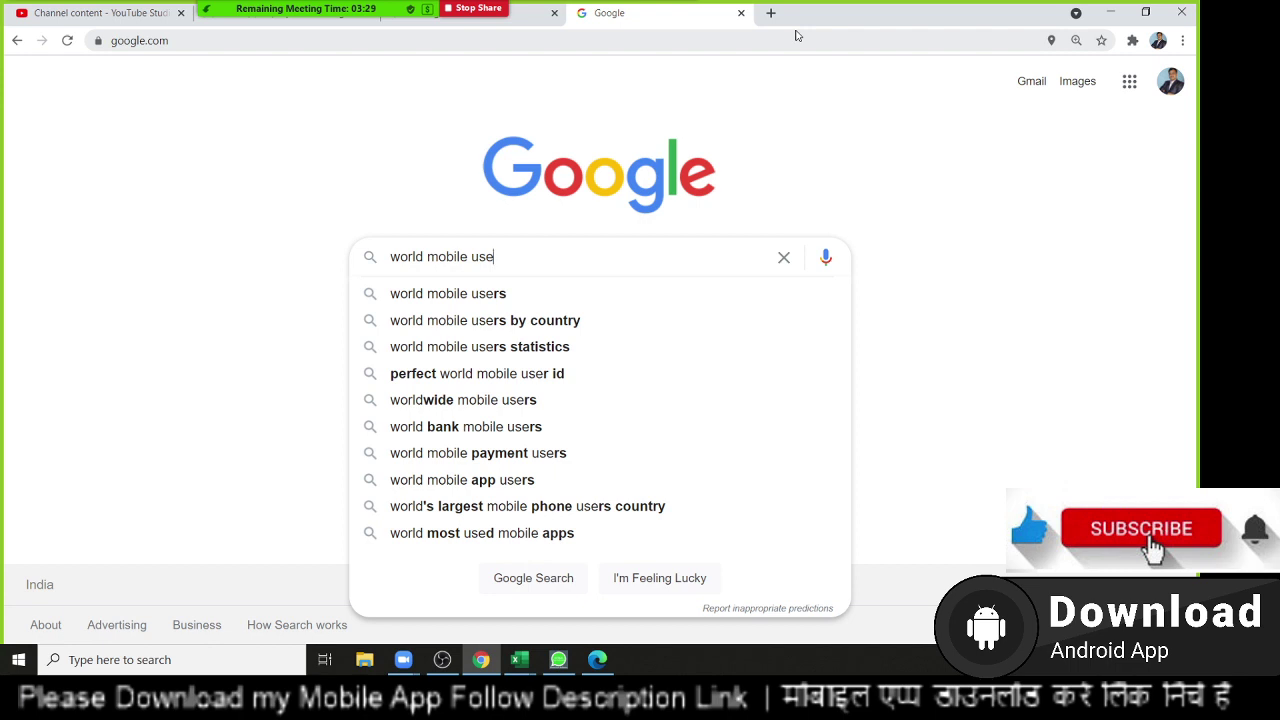
key(Down)
key(Down)
key(Return)
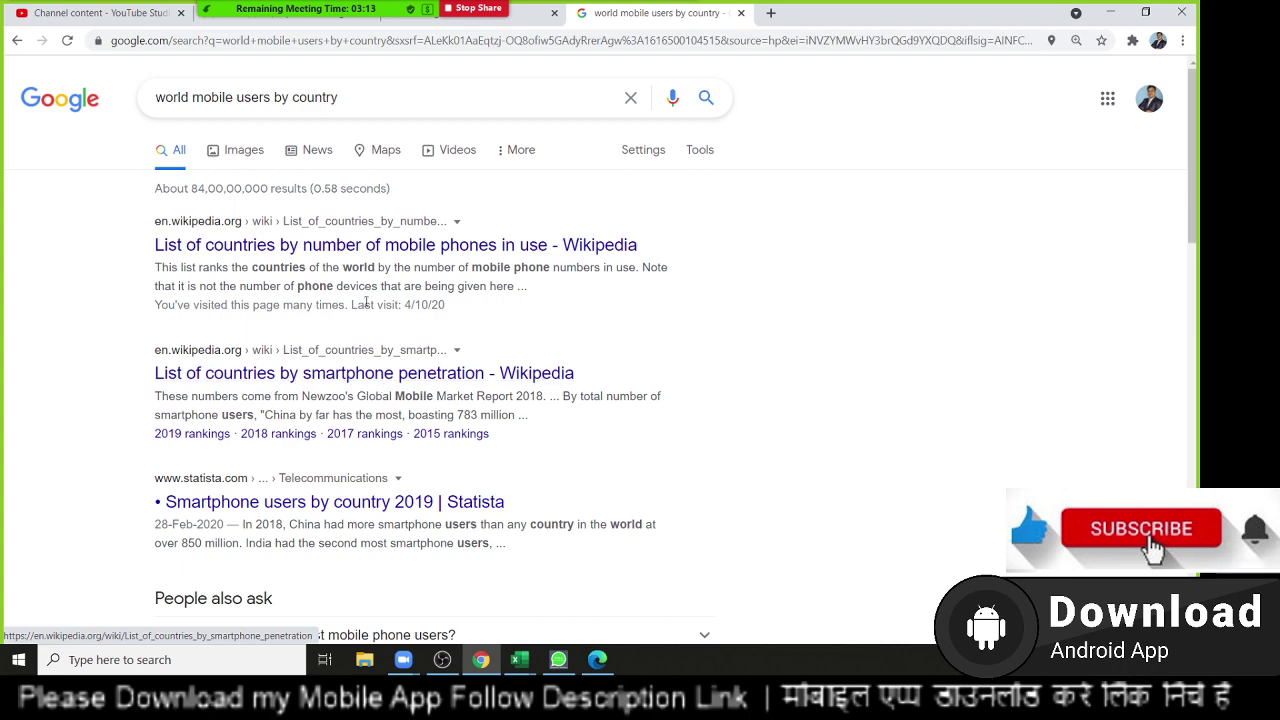
Open the Wikipedia list of countries by mobile phones in use, copy its URL, and switch to Excel.
click(372, 256)
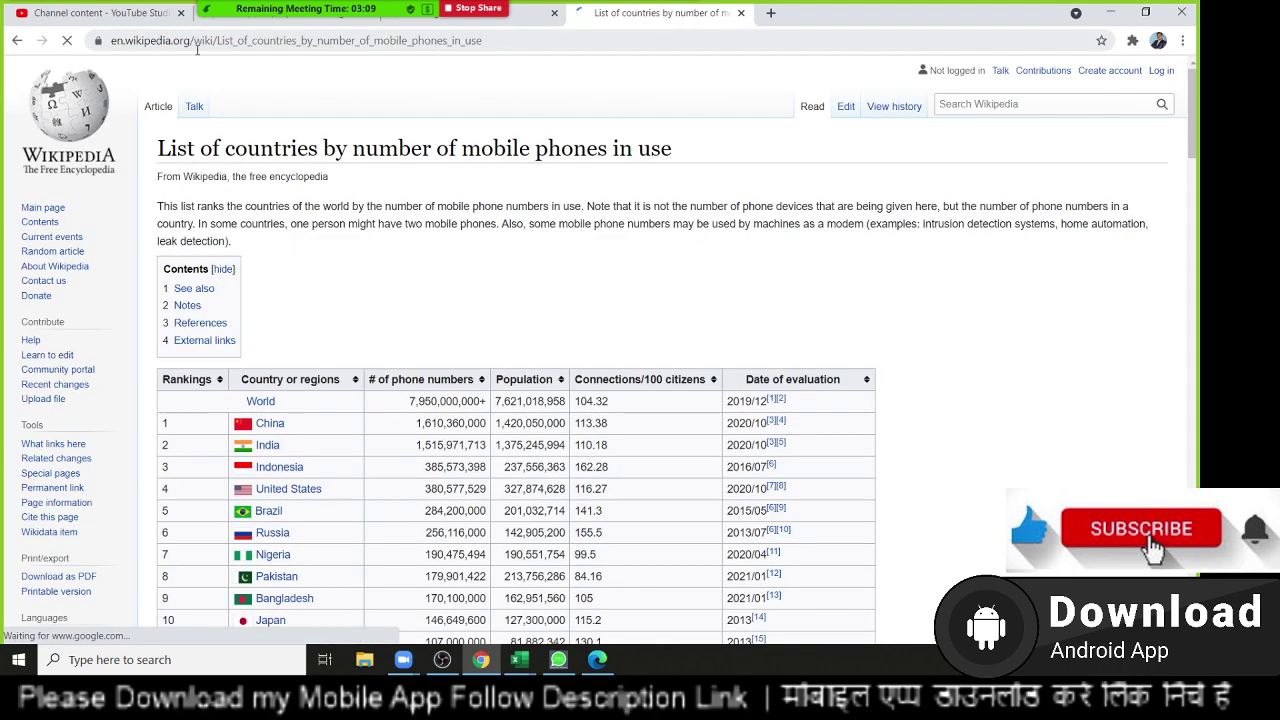
scroll(514, 352, down, 3)
scroll(514, 352, down, 7)
scroll(514, 352, down, 10)
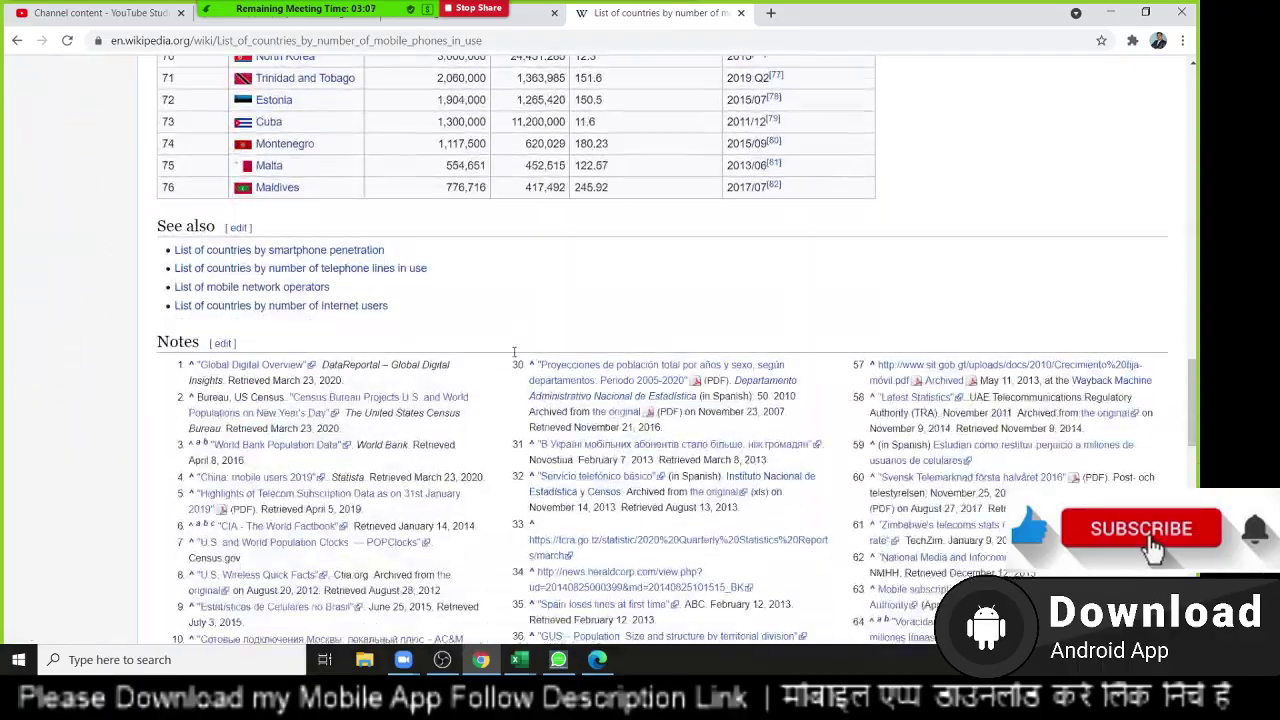
scroll(514, 352, down, 10)
scroll(514, 352, down, 10)
scroll(519, 354, up, 10)
scroll(519, 354, up, 10)
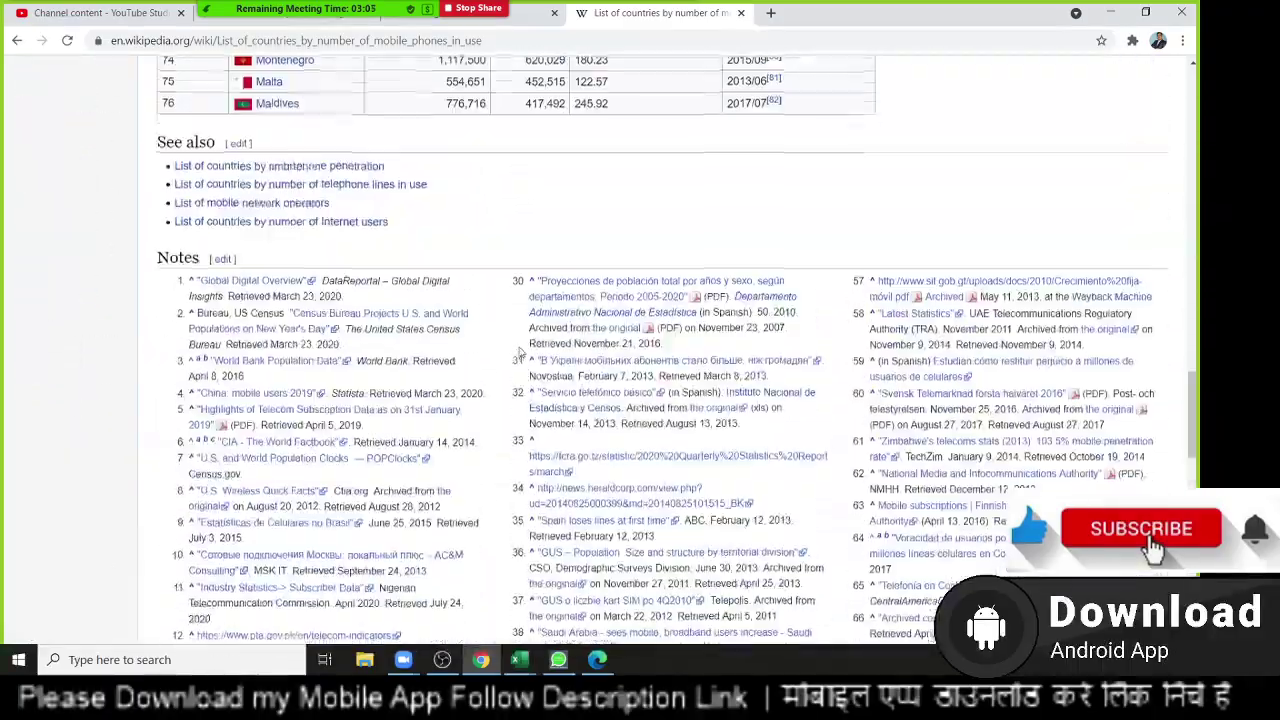
scroll(518, 345, up, 10)
scroll(517, 335, up, 10)
scroll(515, 323, up, 5)
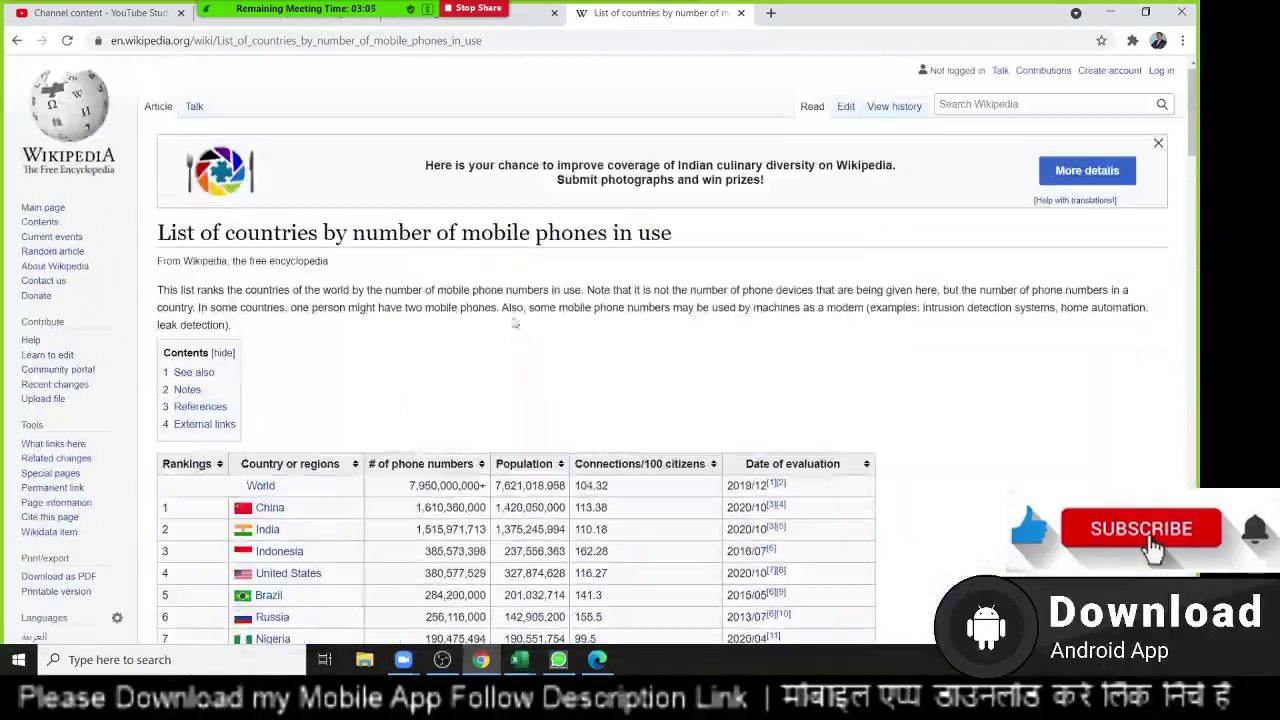
click(436, 48)
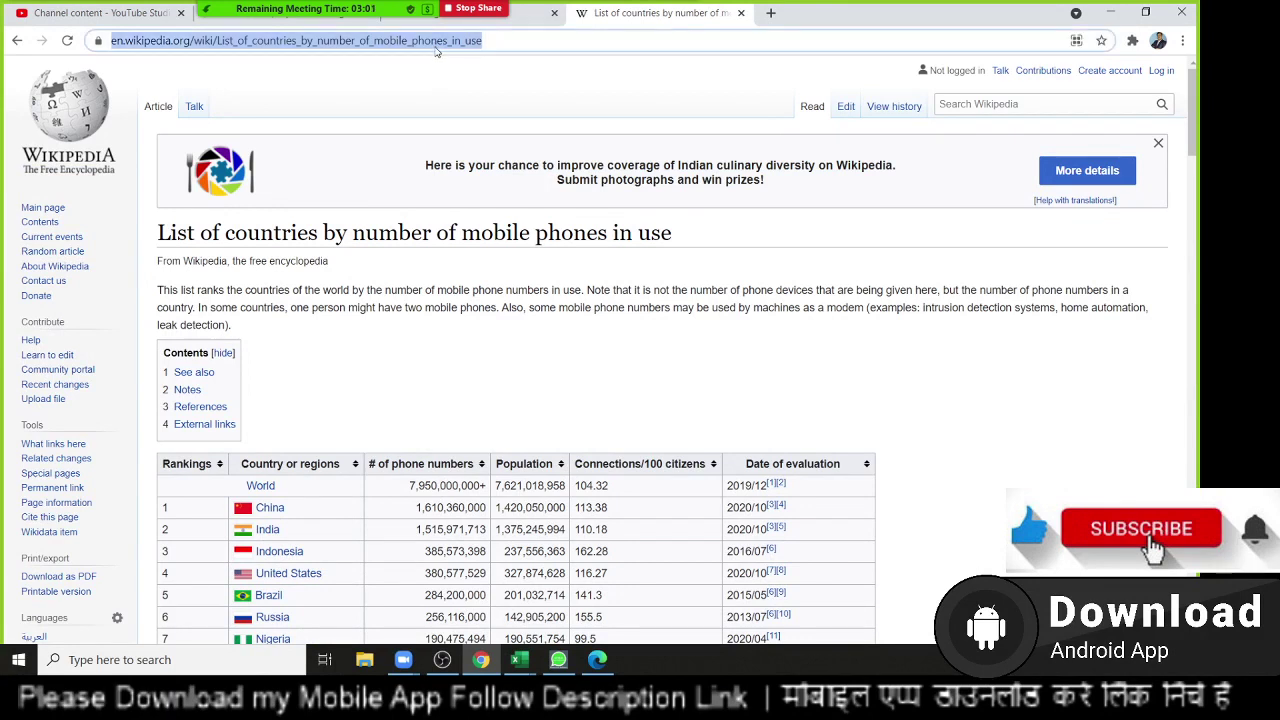
click(522, 660)
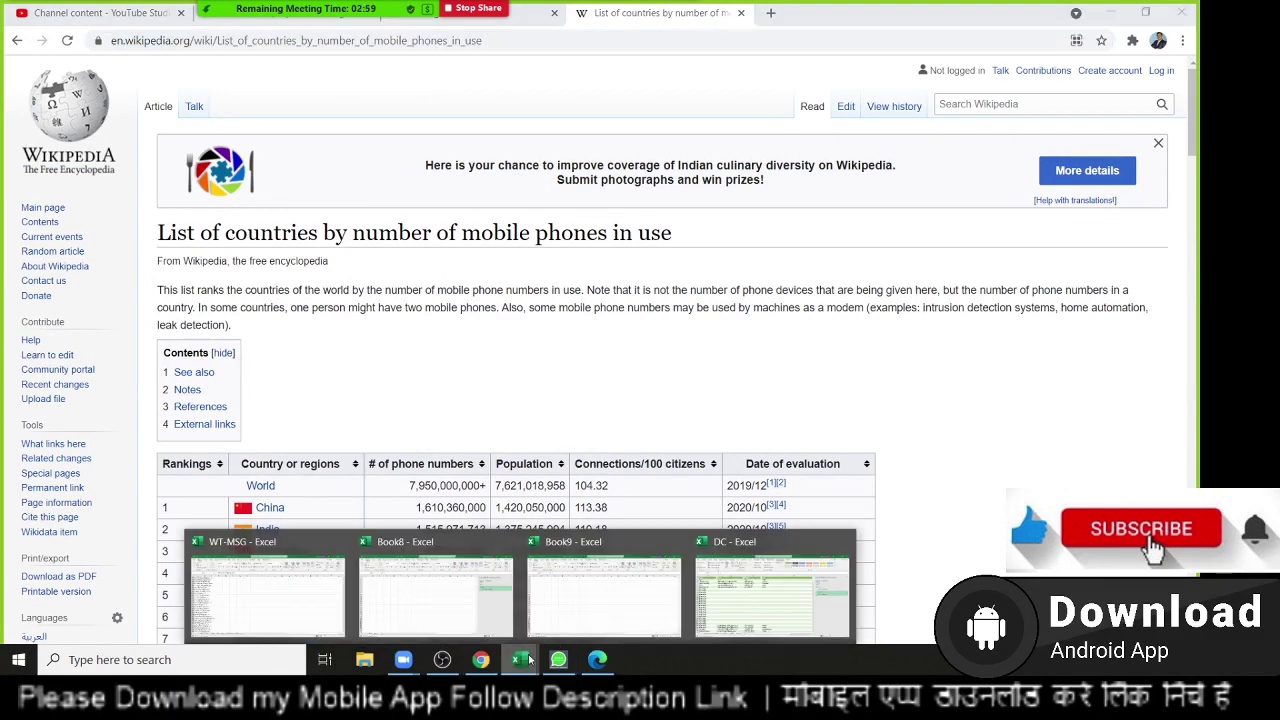
In Book9, run Data > From Web with the copied Wikipedia article URL.
click(620, 617)
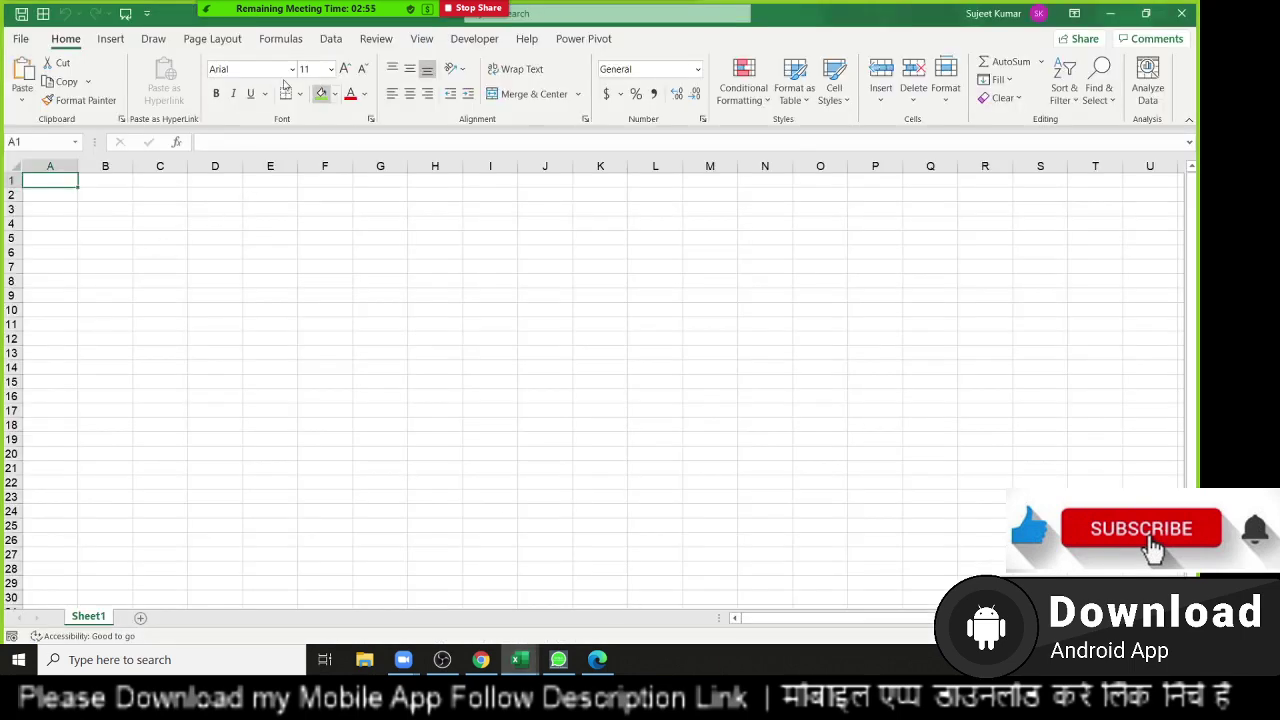
click(330, 38)
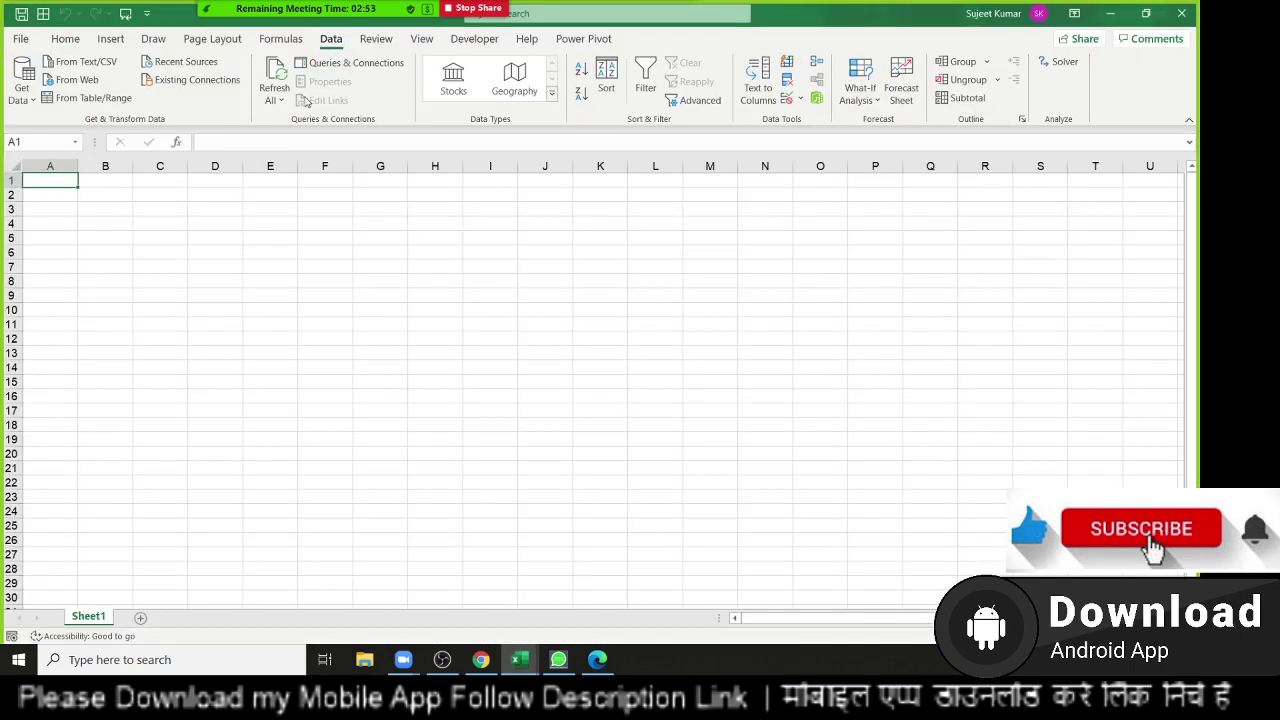
click(70, 88)
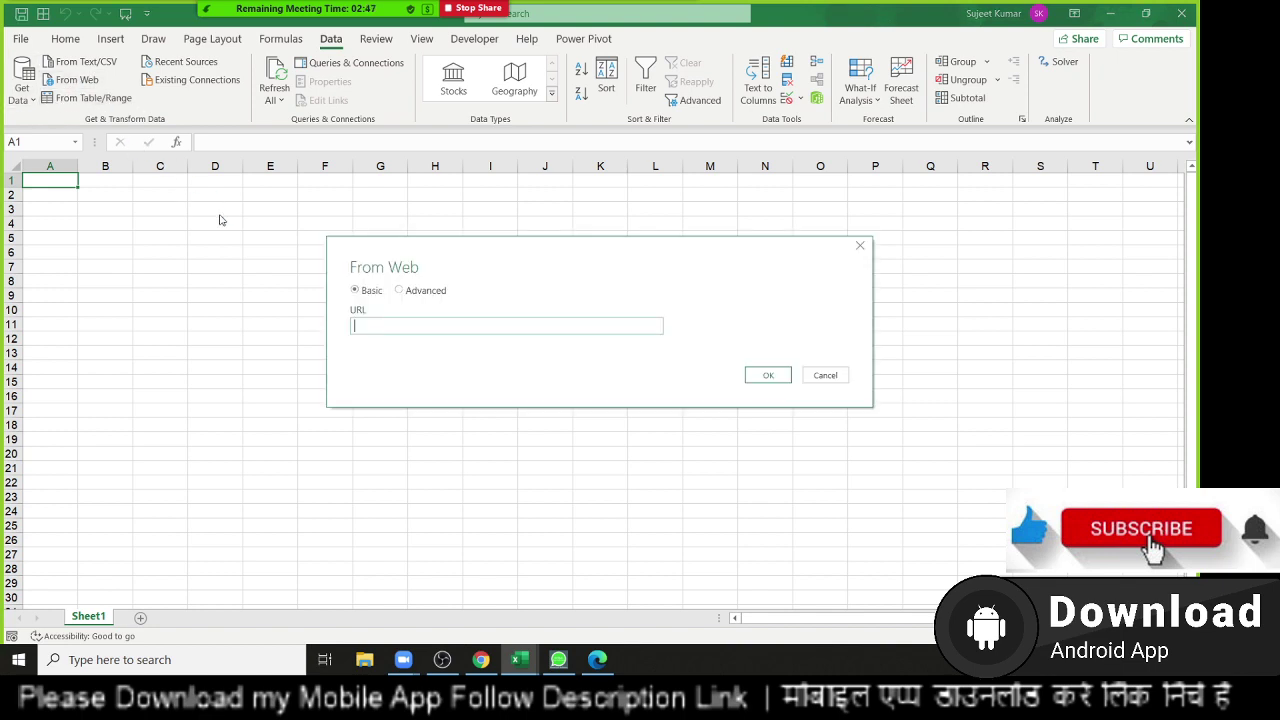
key(ctrl+v)
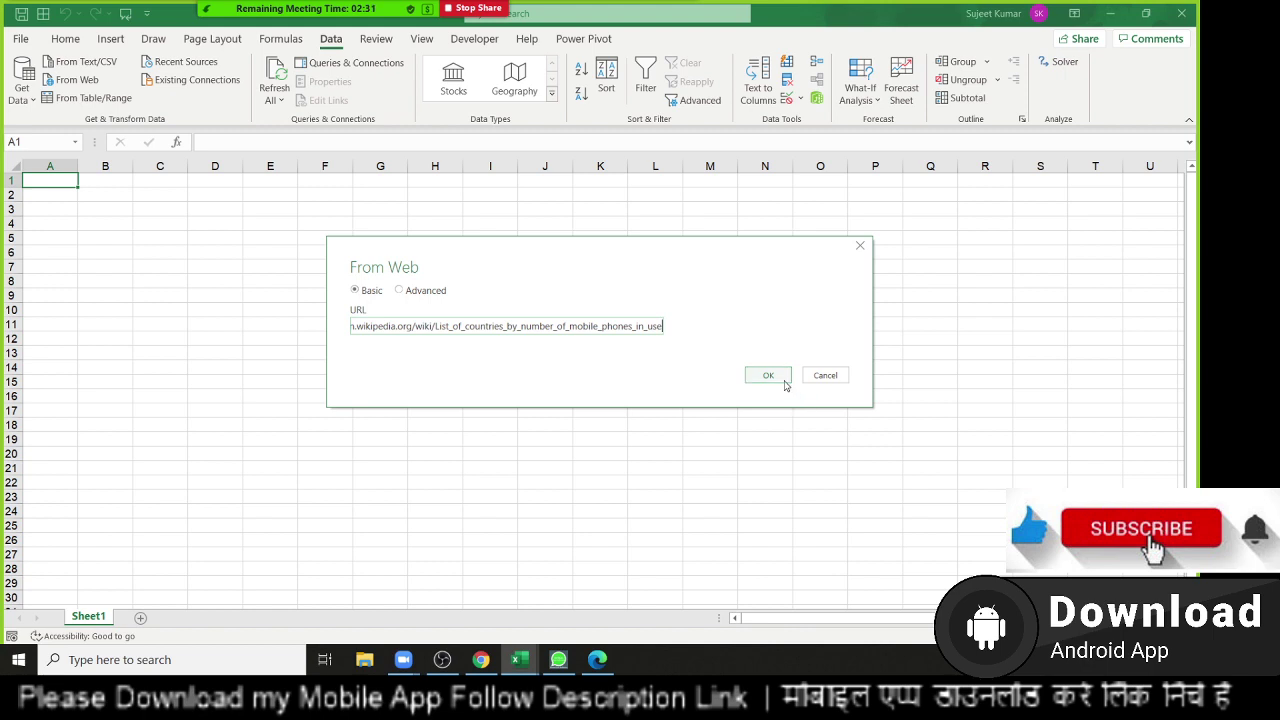
click(770, 377)
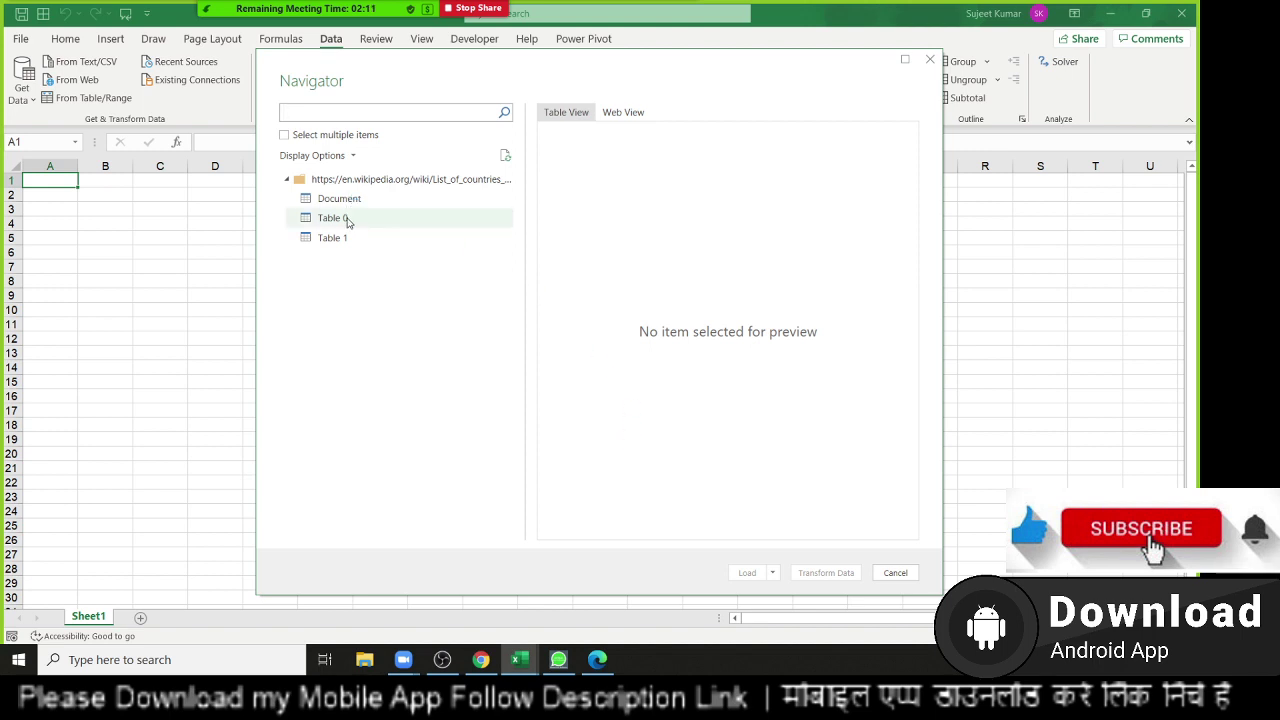
Select Table 0 in the Navigator, comparing its Web View and Table View previews.
click(621, 114)
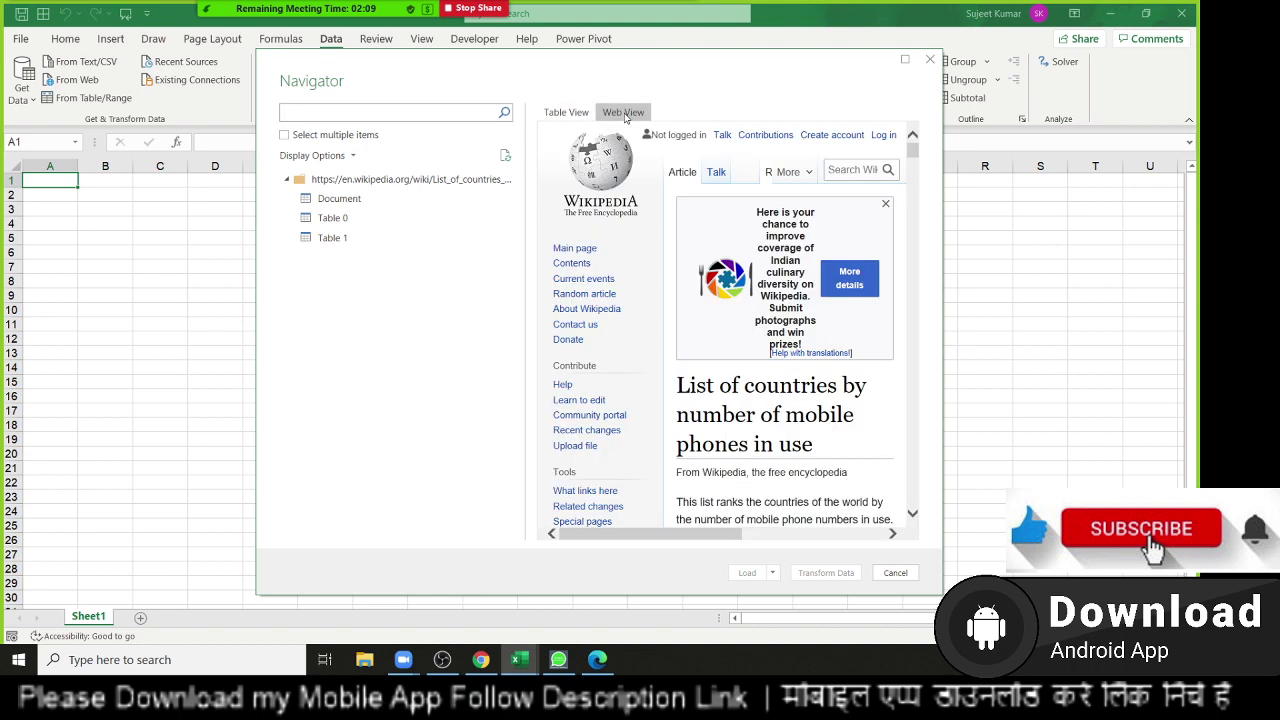
drag(773, 530, 797, 532)
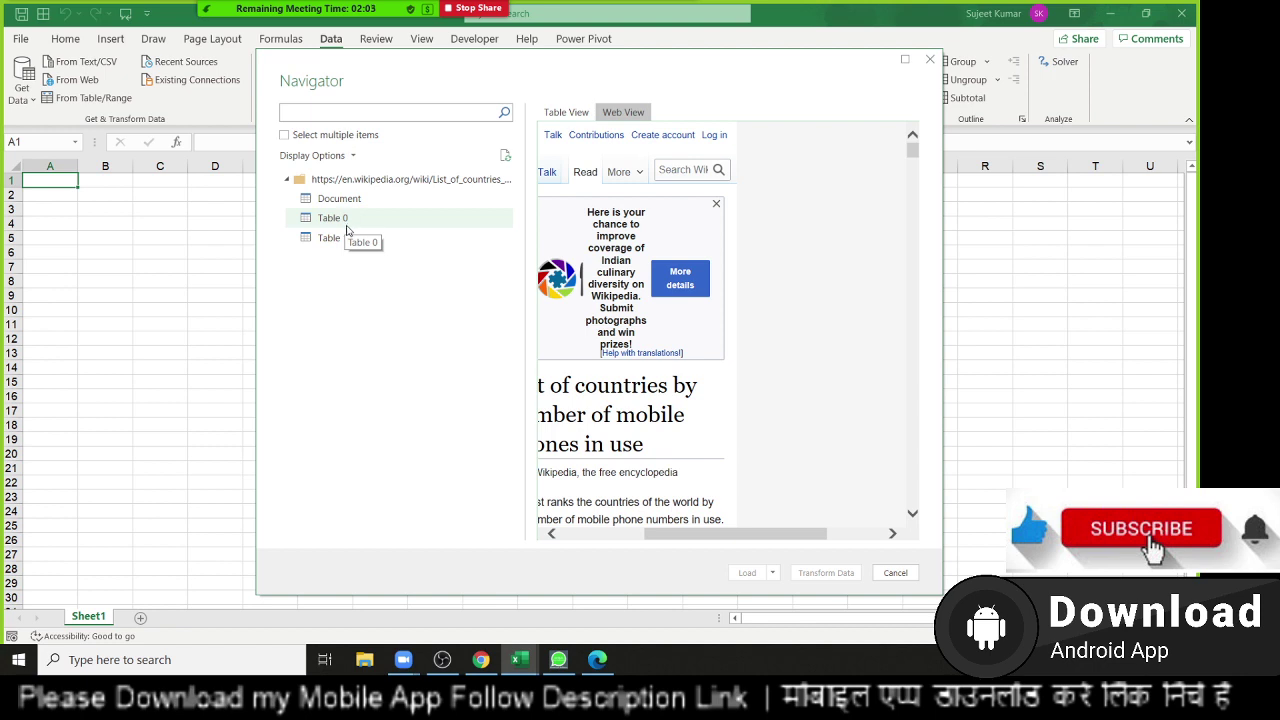
click(348, 228)
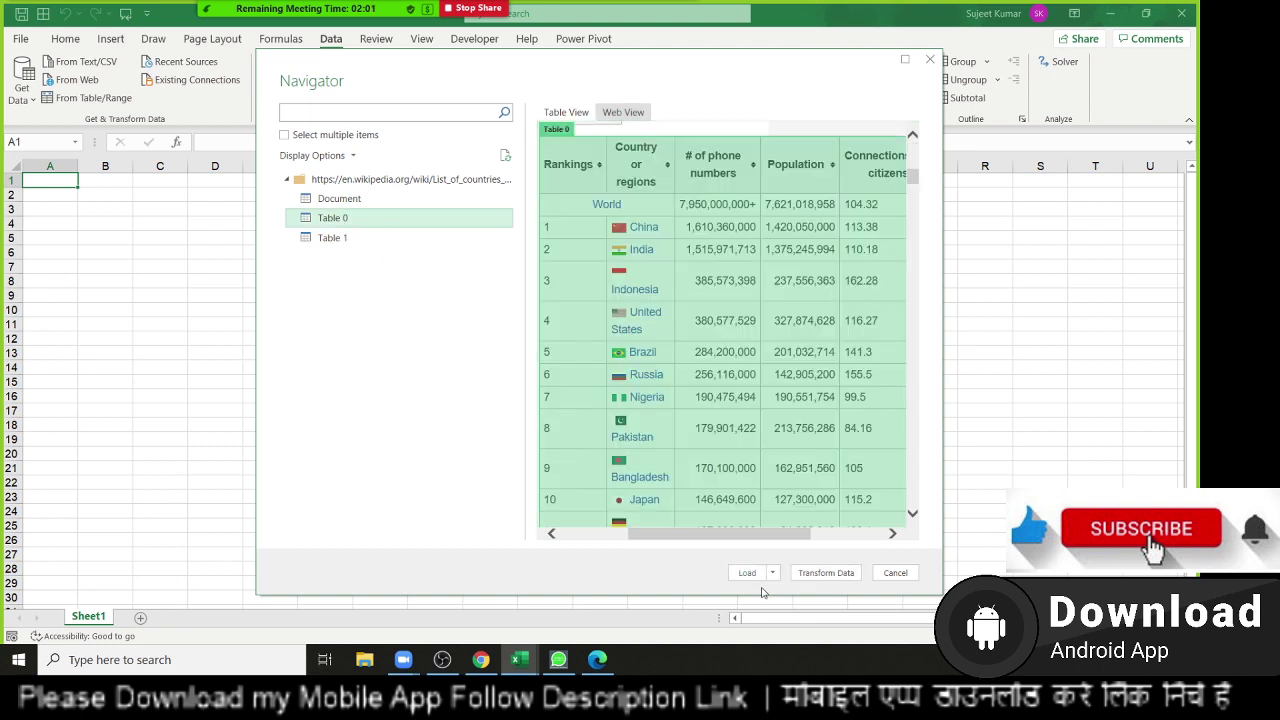
click(585, 113)
click(622, 112)
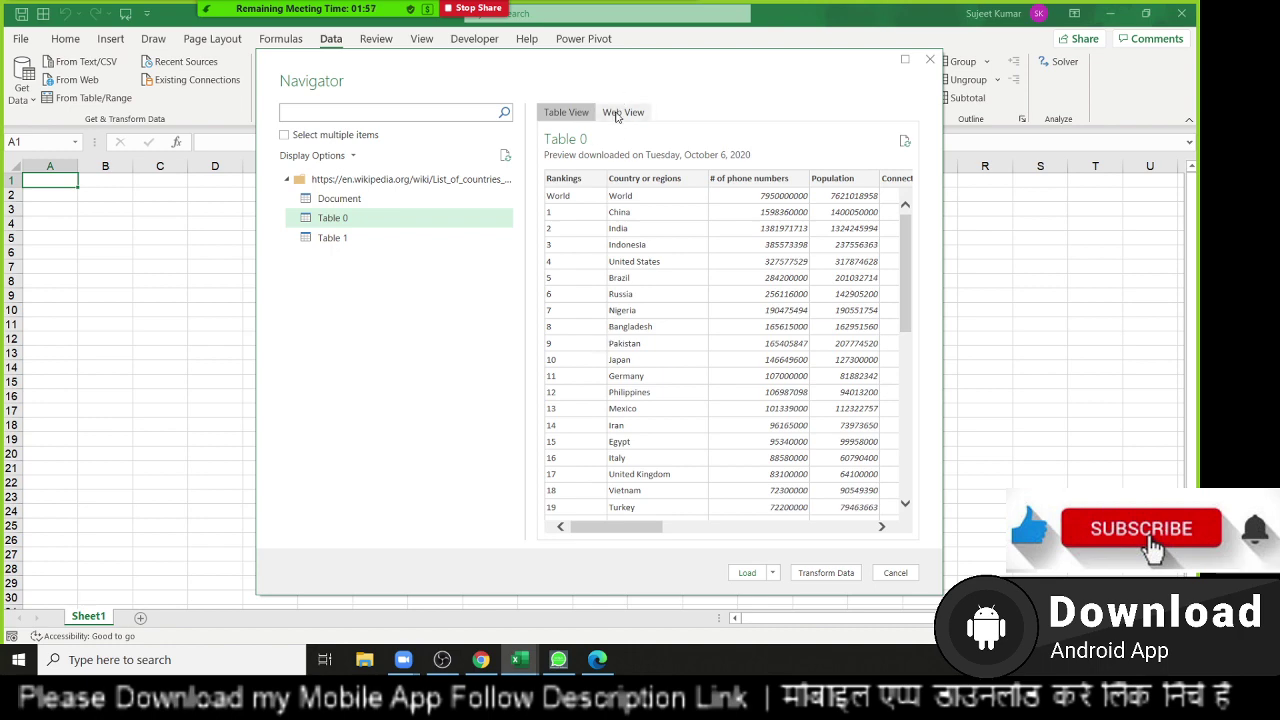
scroll(613, 185, up, 3)
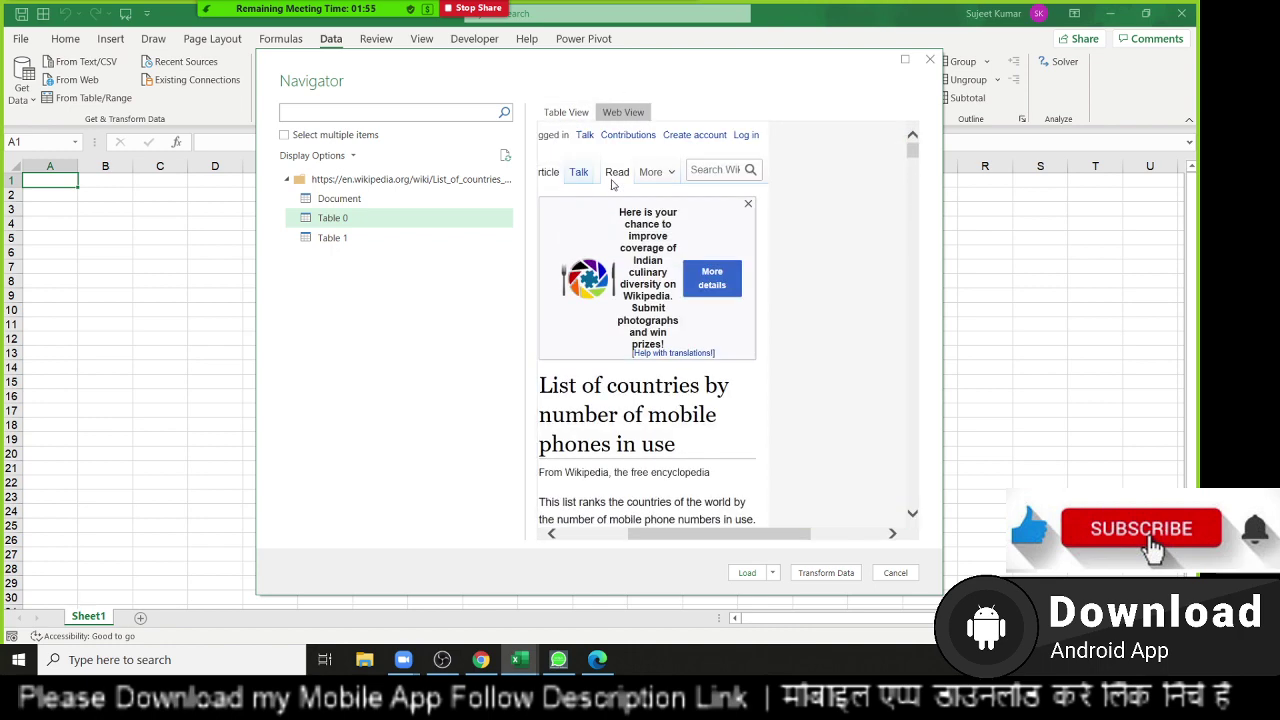
click(566, 112)
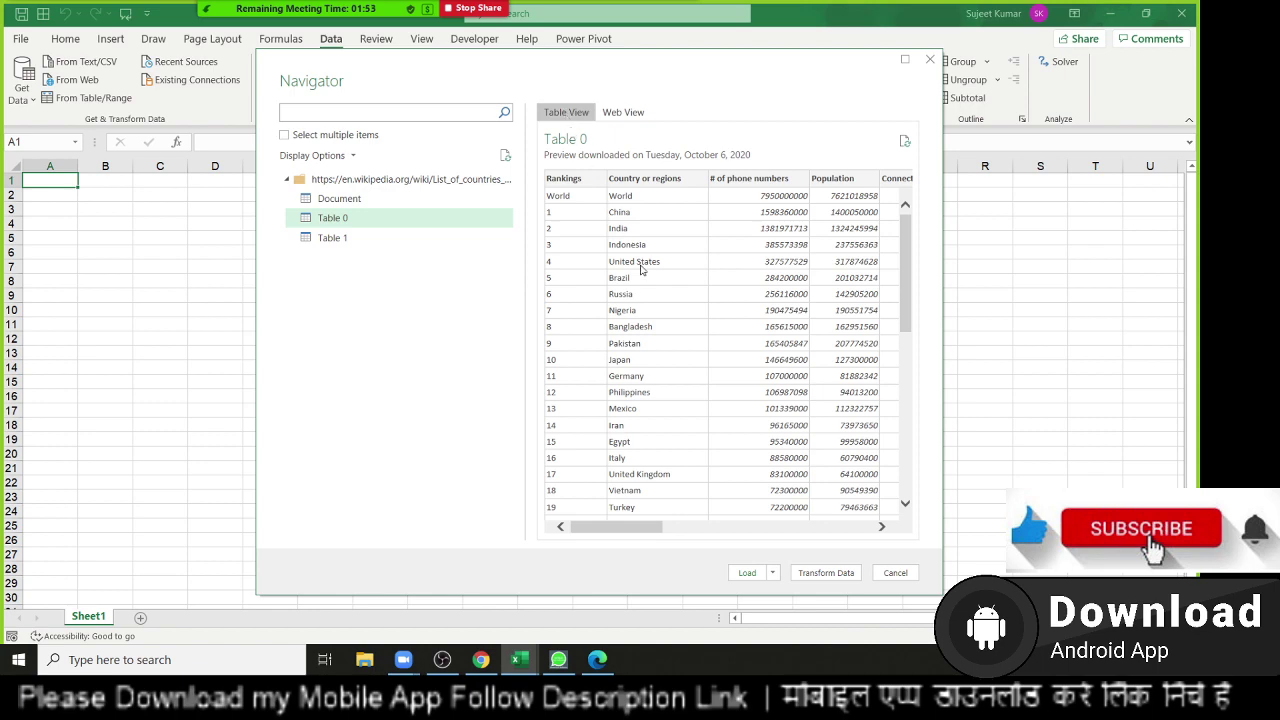
scroll(640, 285, down, 5)
scroll(637, 291, down, 4)
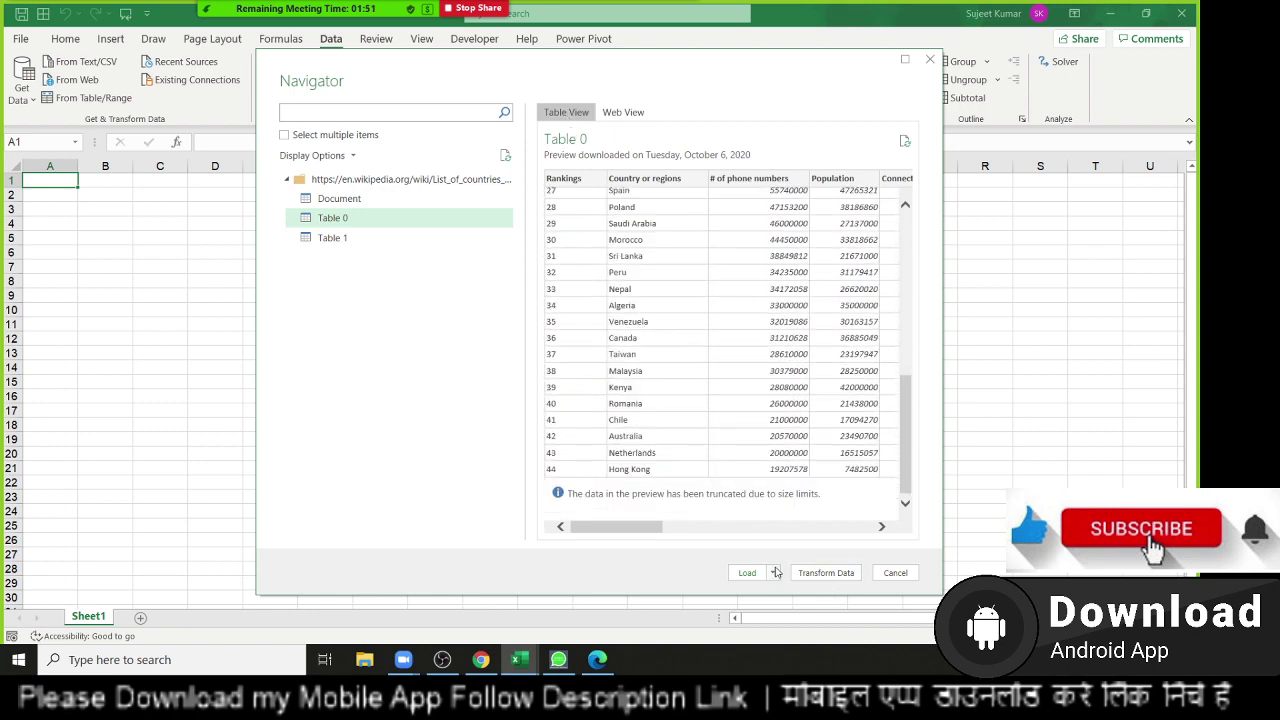
Load Table 0 and dismiss the Expression.Error about the missing Column7.
click(748, 572)
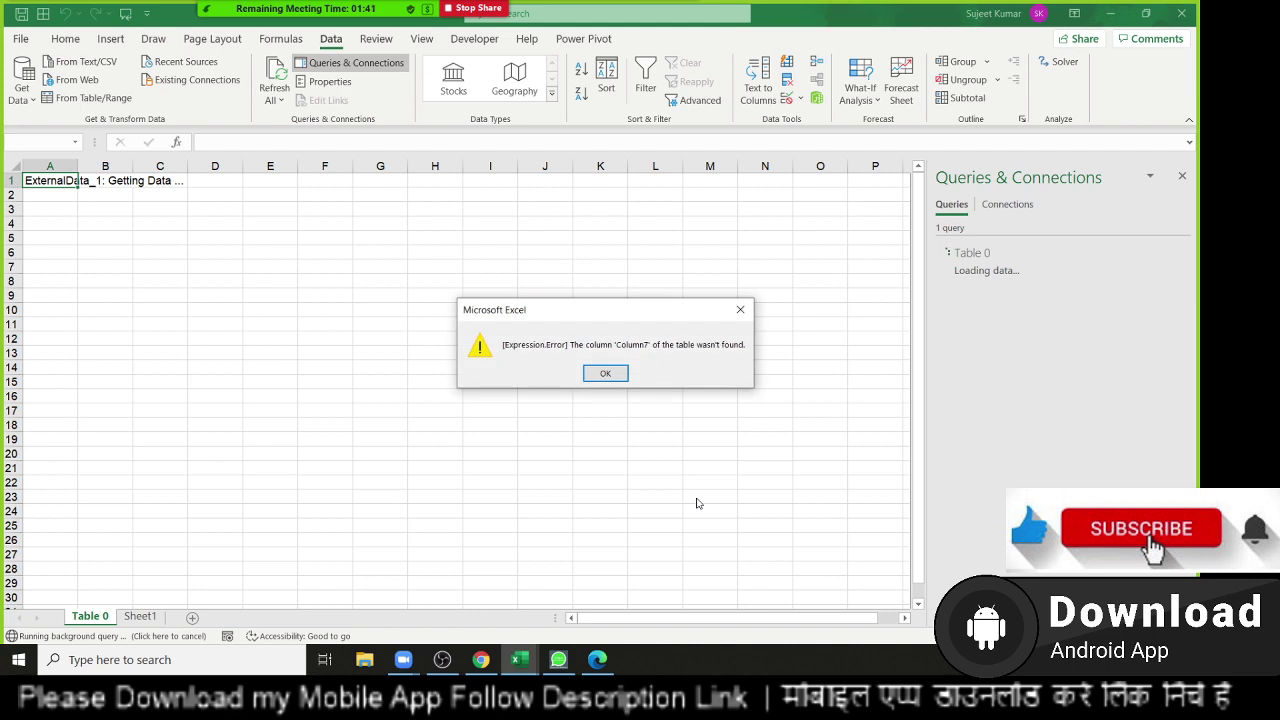
click(605, 373)
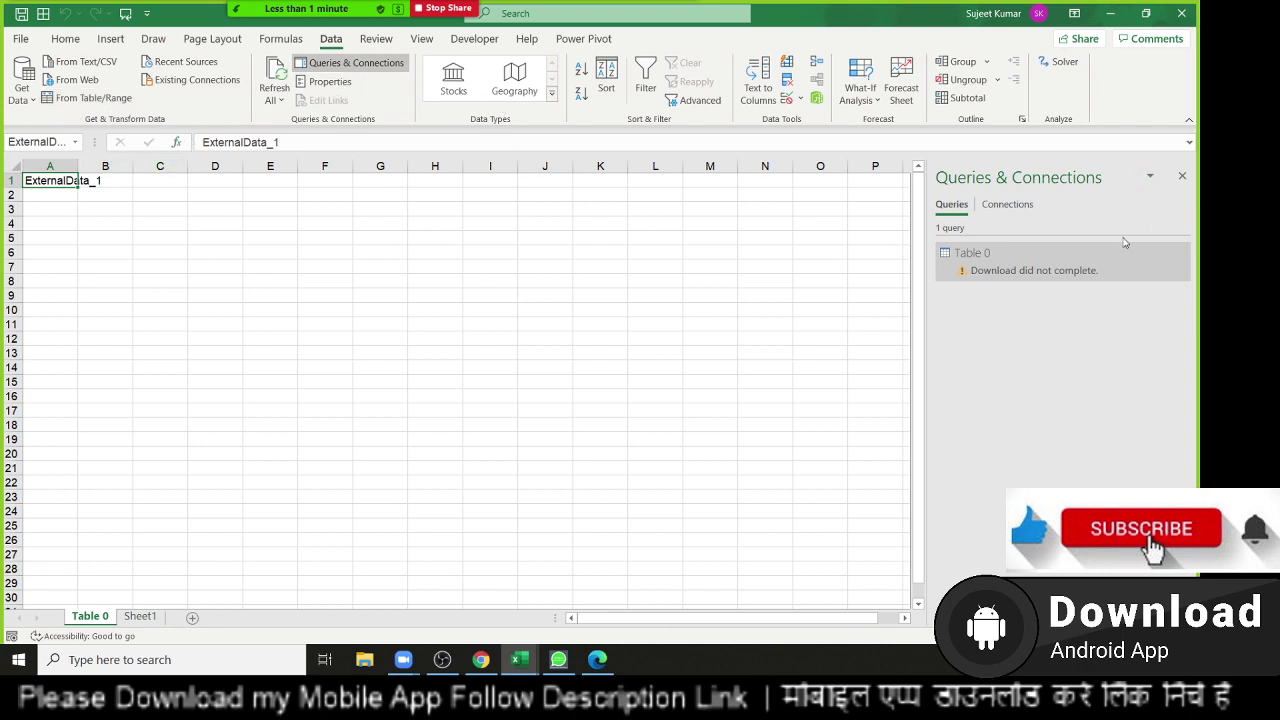
Refresh the Table 0 query again and dismiss the repeated missing-column error.
right_click(1038, 265)
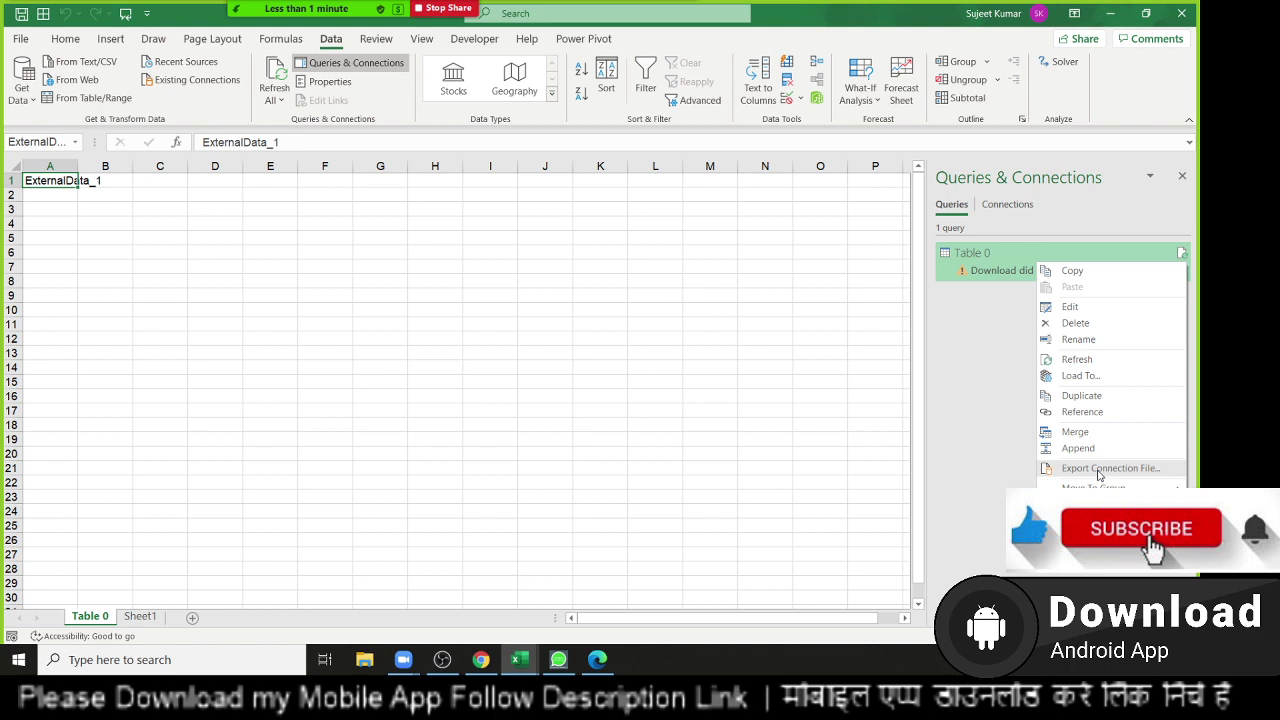
click(1077, 360)
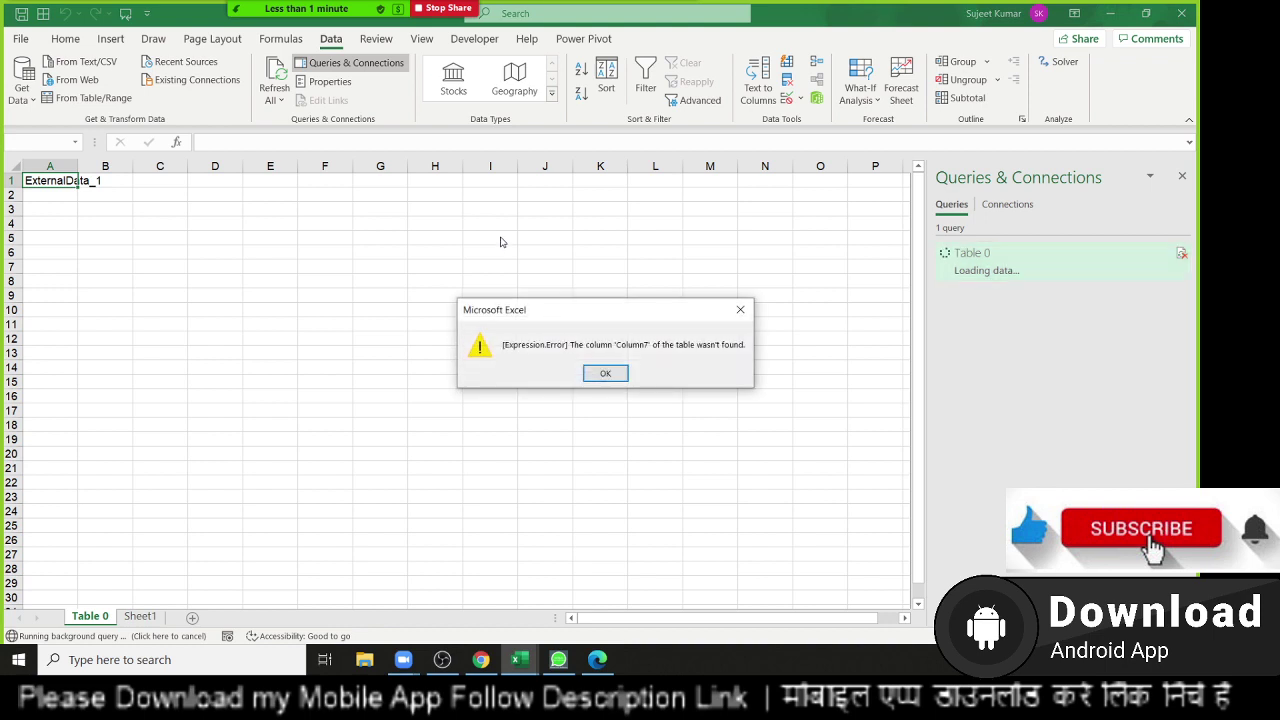
click(605, 373)
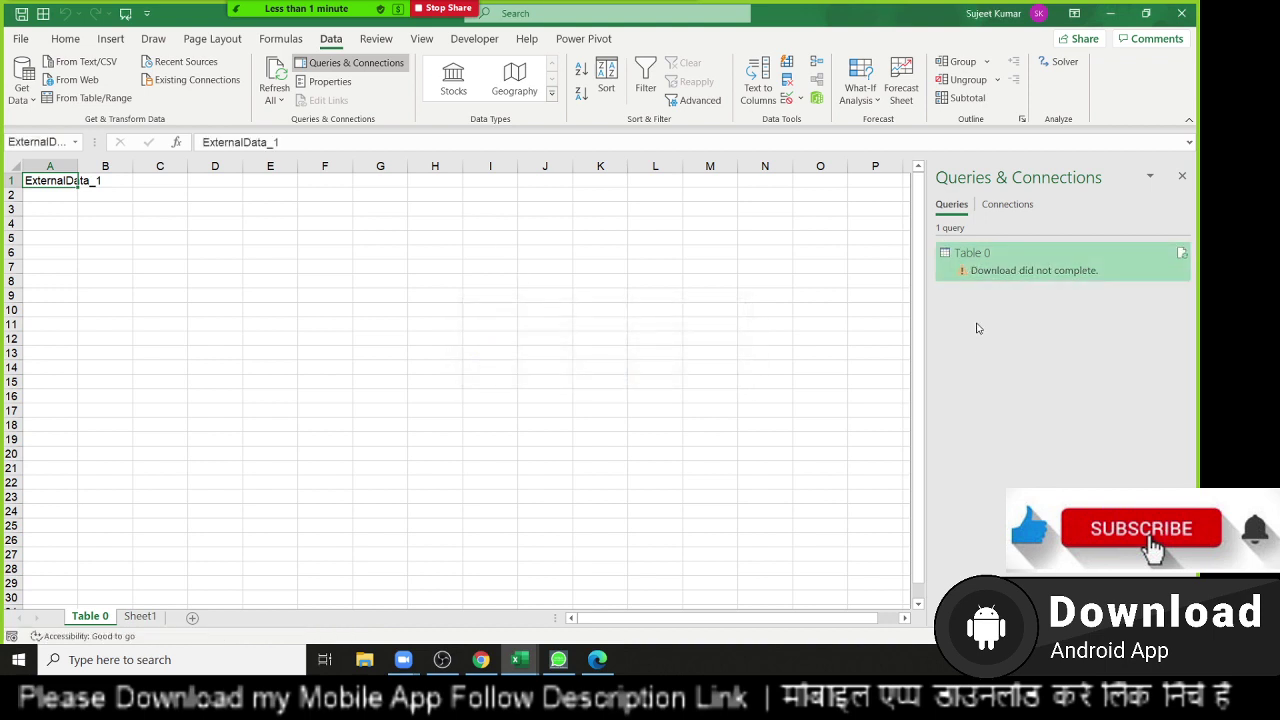
right_click(1004, 279)
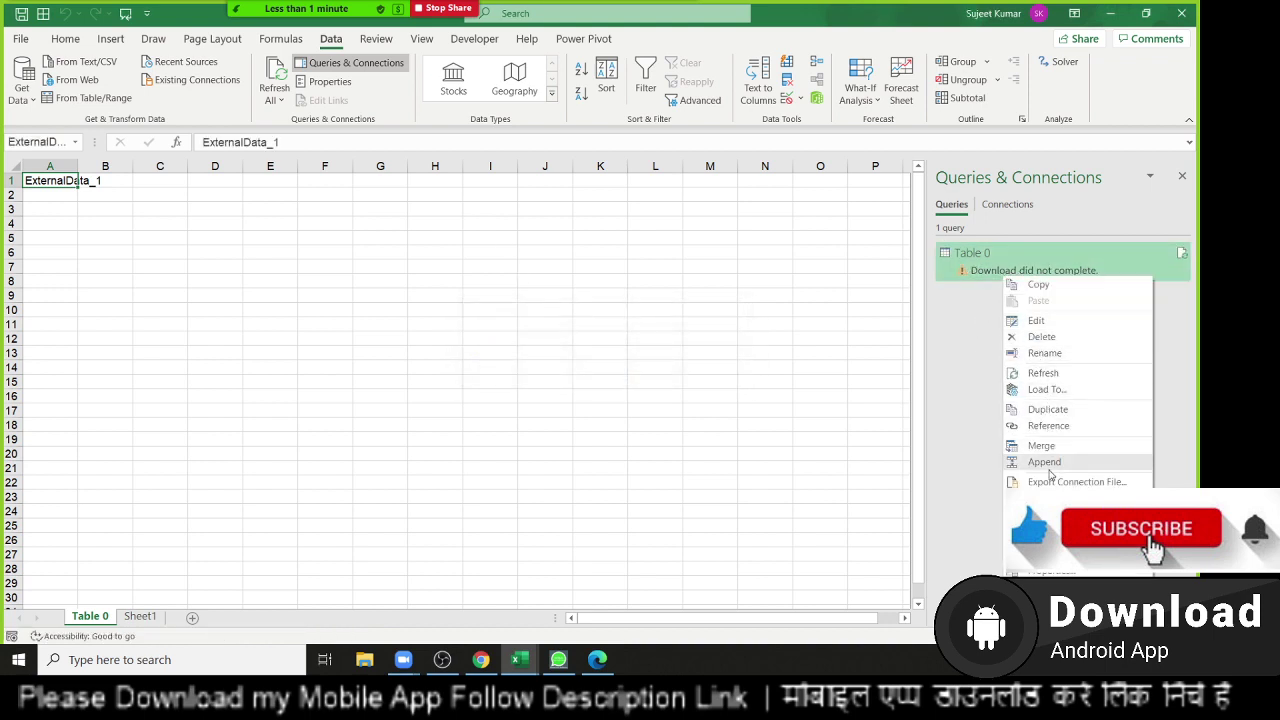
click(165, 238)
click(174, 252)
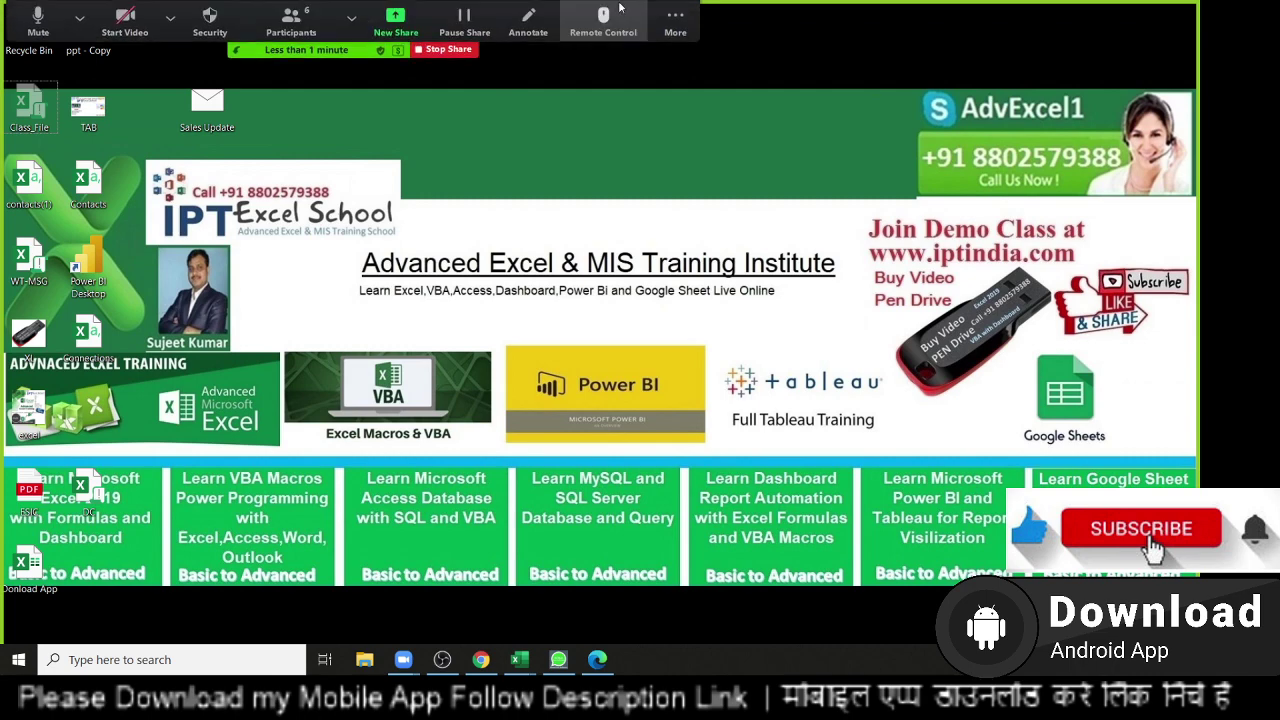
End the Zoom meeting for all participants.
click(675, 20)
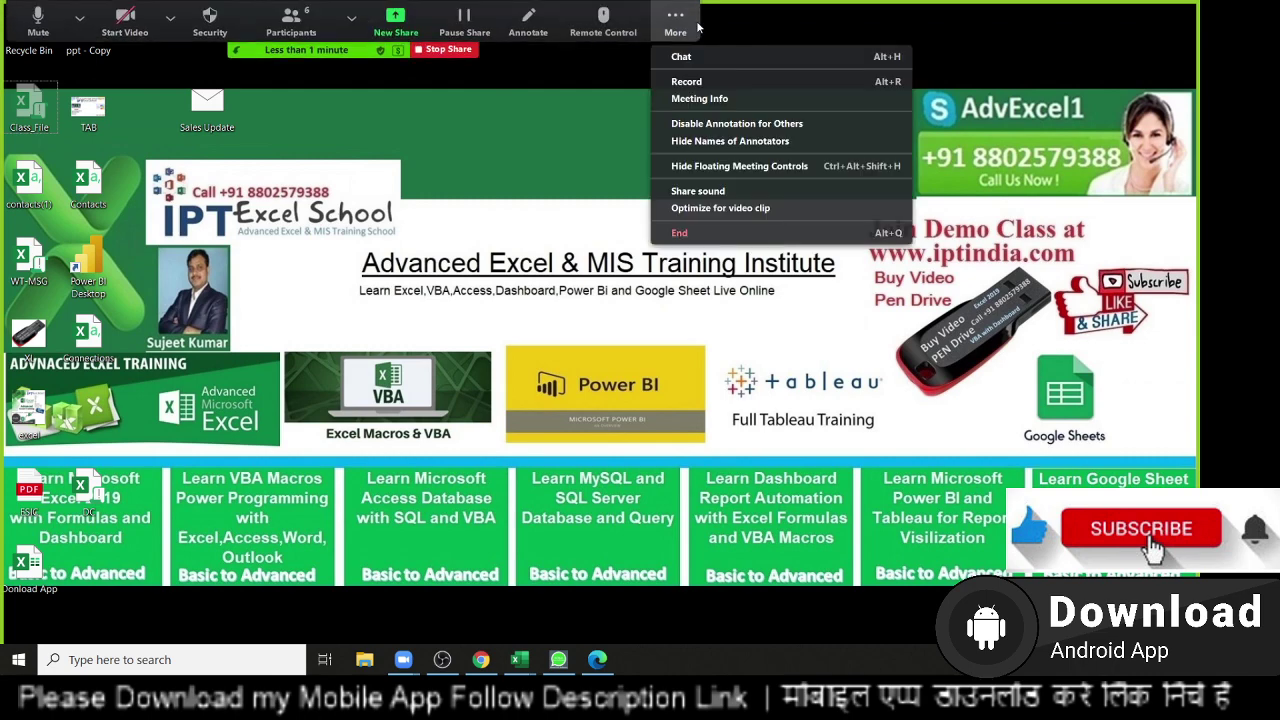
click(712, 232)
click(622, 287)
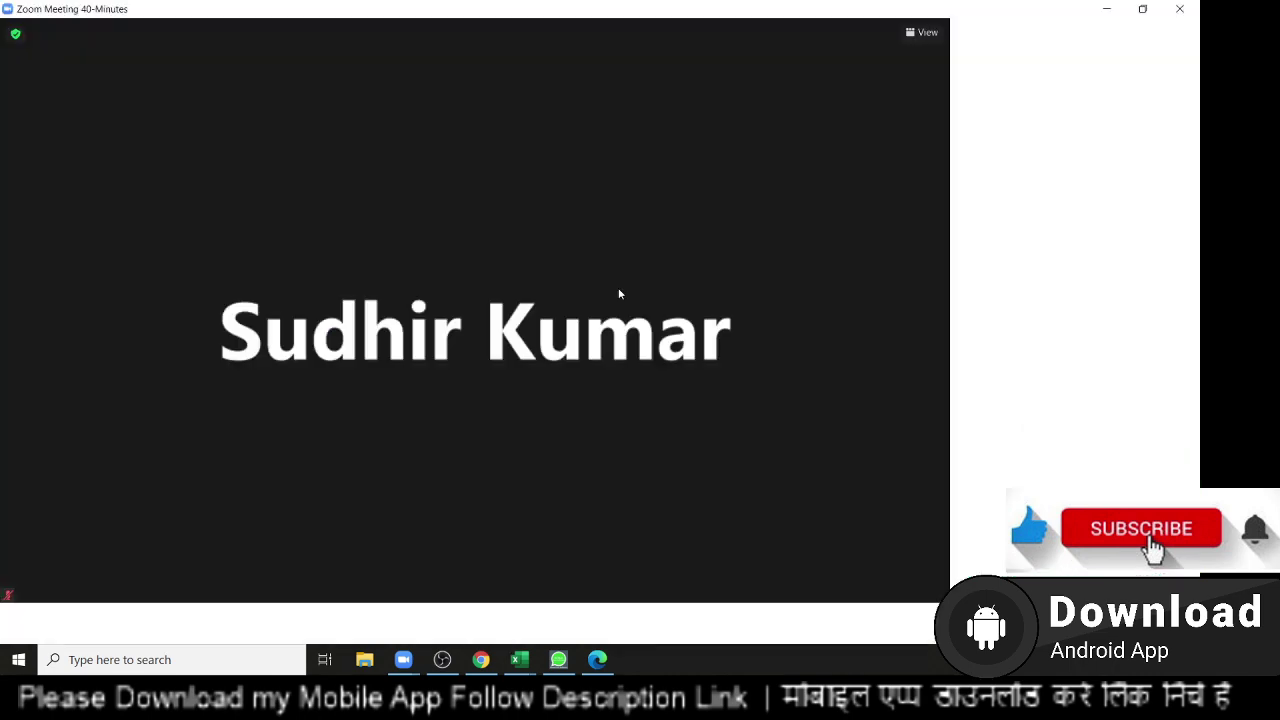